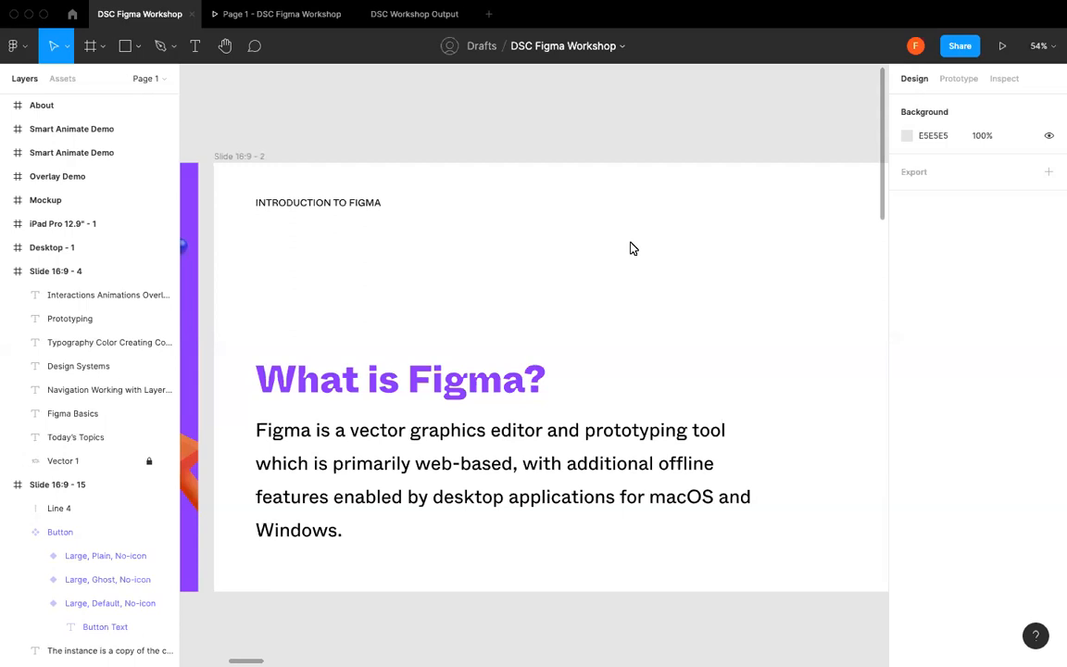
- Look through the introduction slides, from What is Figma? to the Navigating Figma slide about the file browser
scroll(630, 249, right, 15)
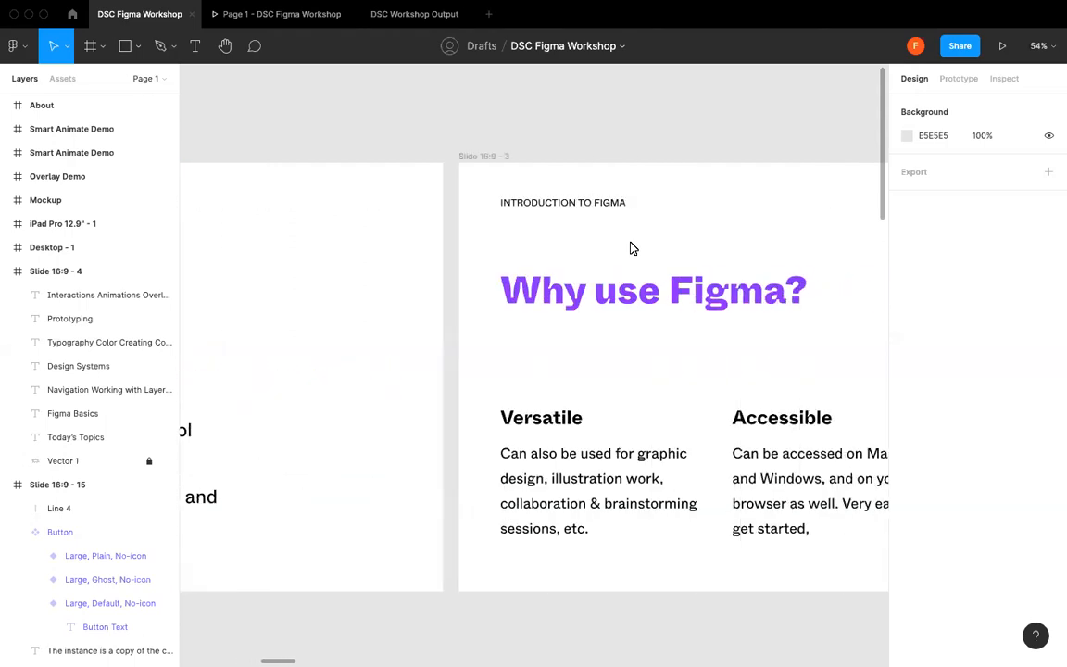
scroll(630, 248, left, 2)
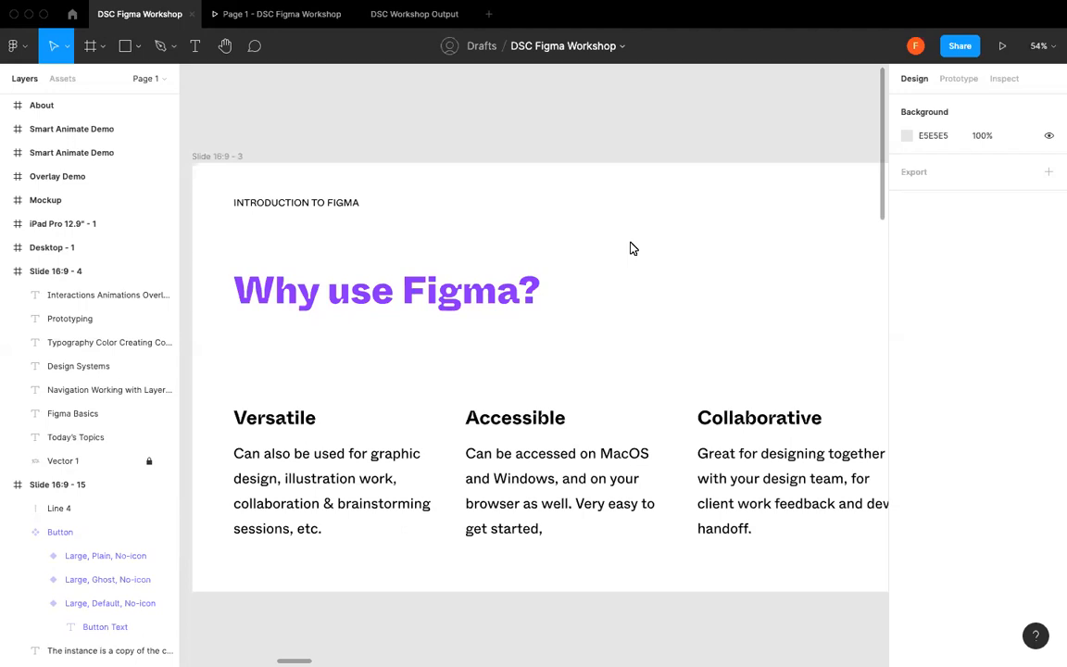
scroll(630, 248, right, 3)
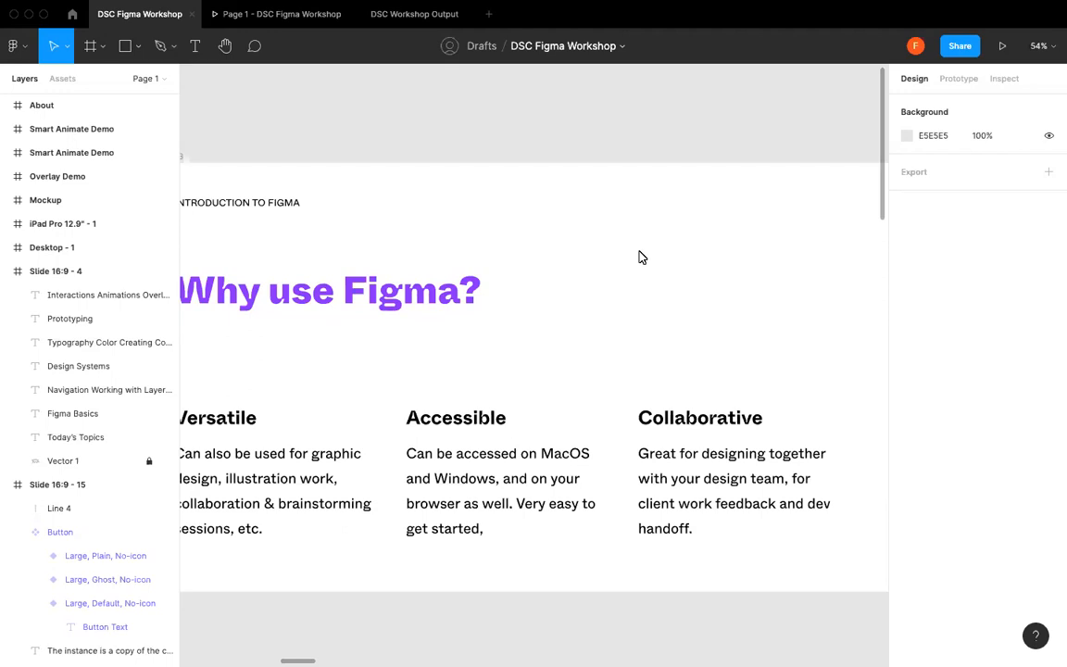
scroll(639, 256, right, 10)
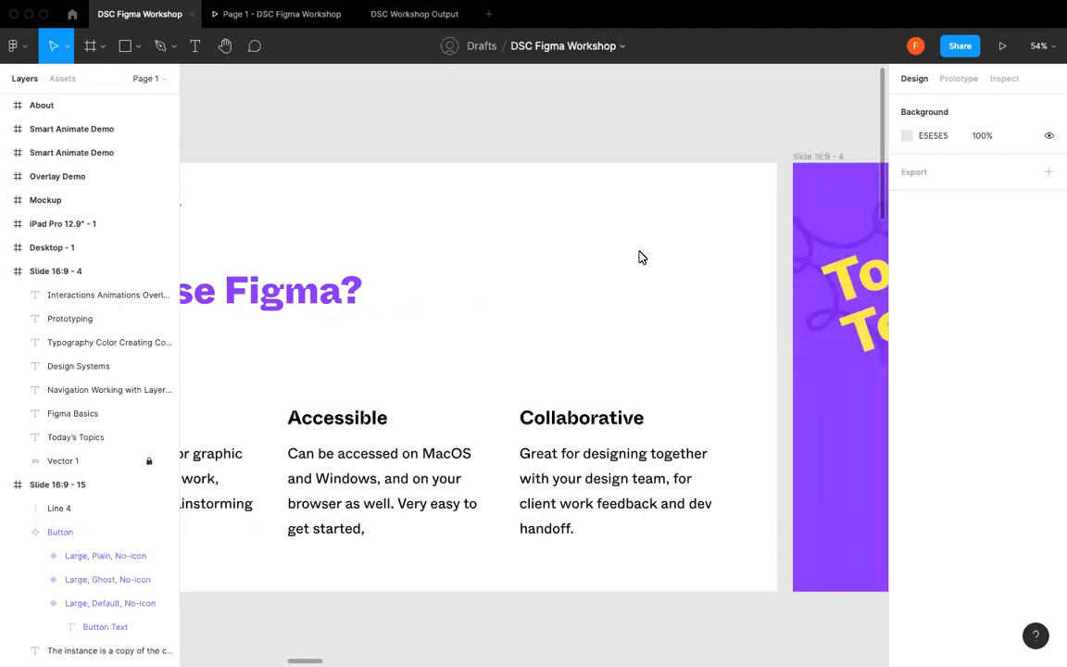
scroll(639, 256, right, 15)
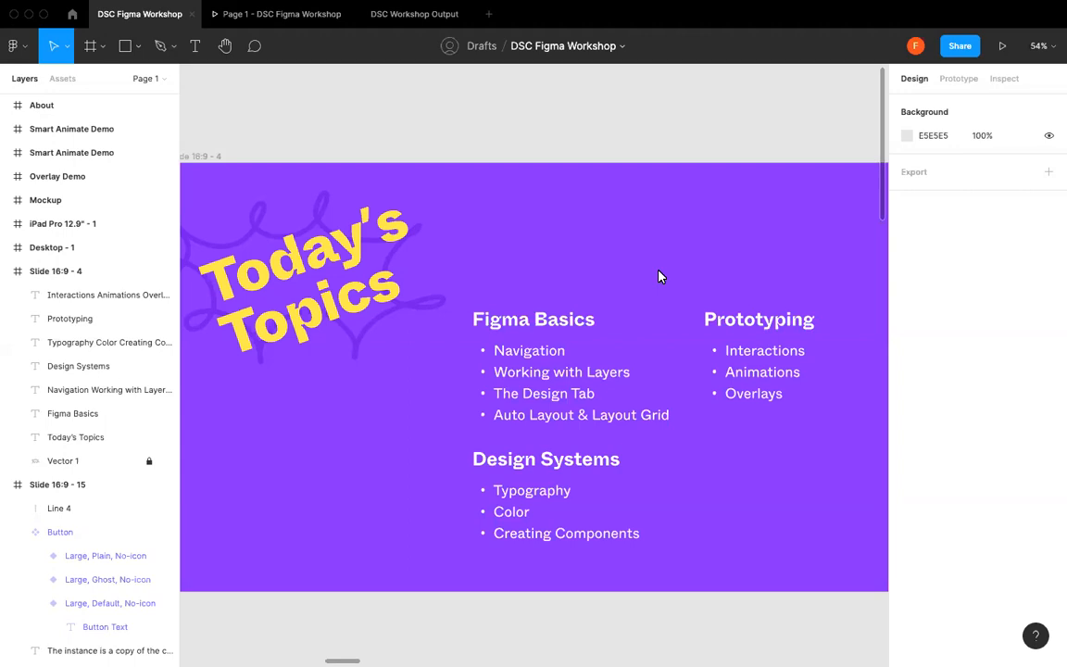
scroll(659, 276, right, 10)
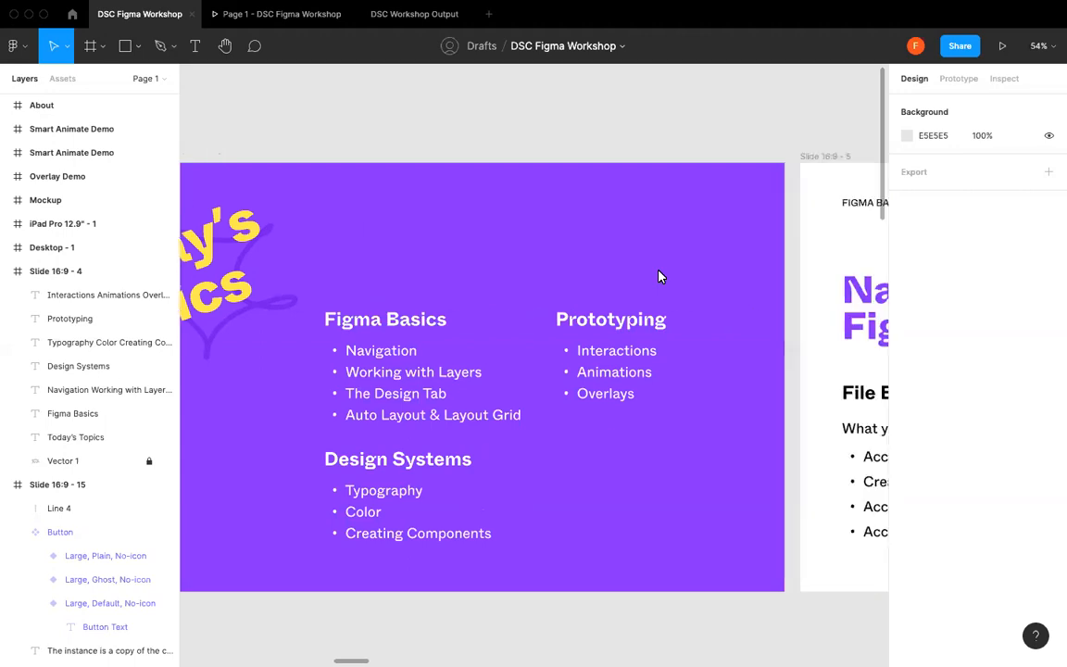
scroll(658, 276, right, 5)
scroll(659, 276, left, 1)
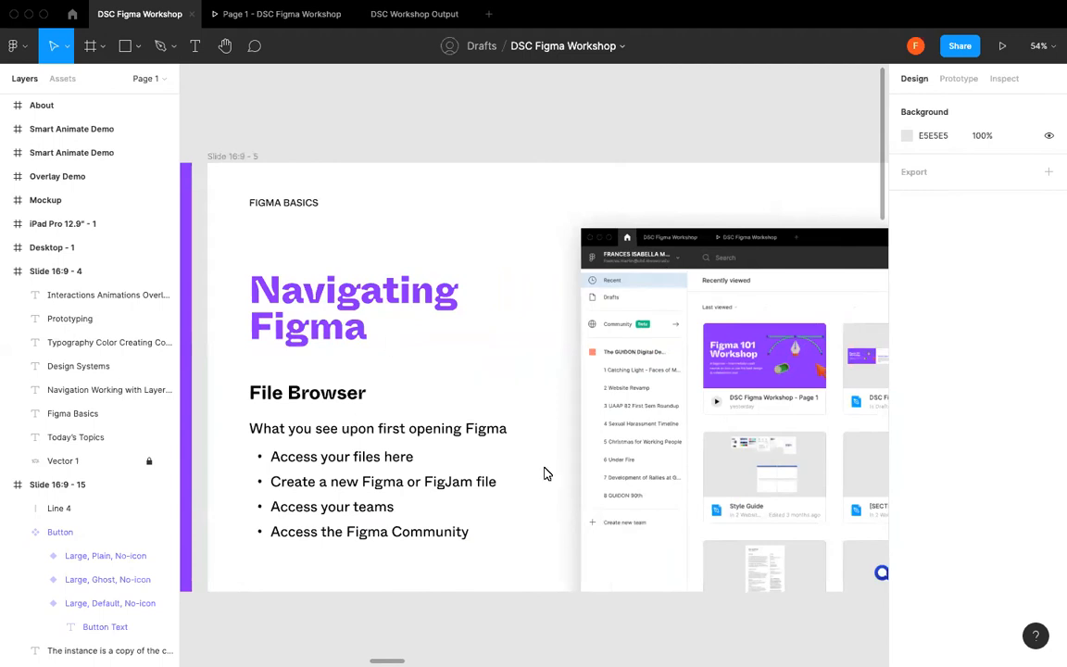
- Open the file browser, look through the design templates offered for new files, and dismiss them without creating a file
click(73, 15)
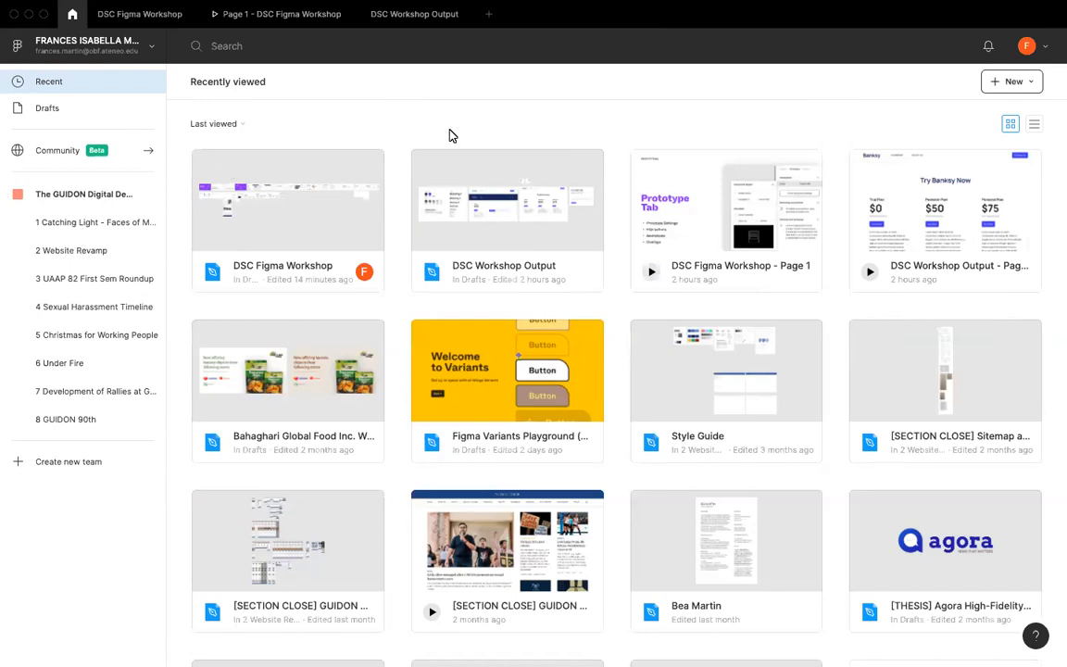
click(1032, 85)
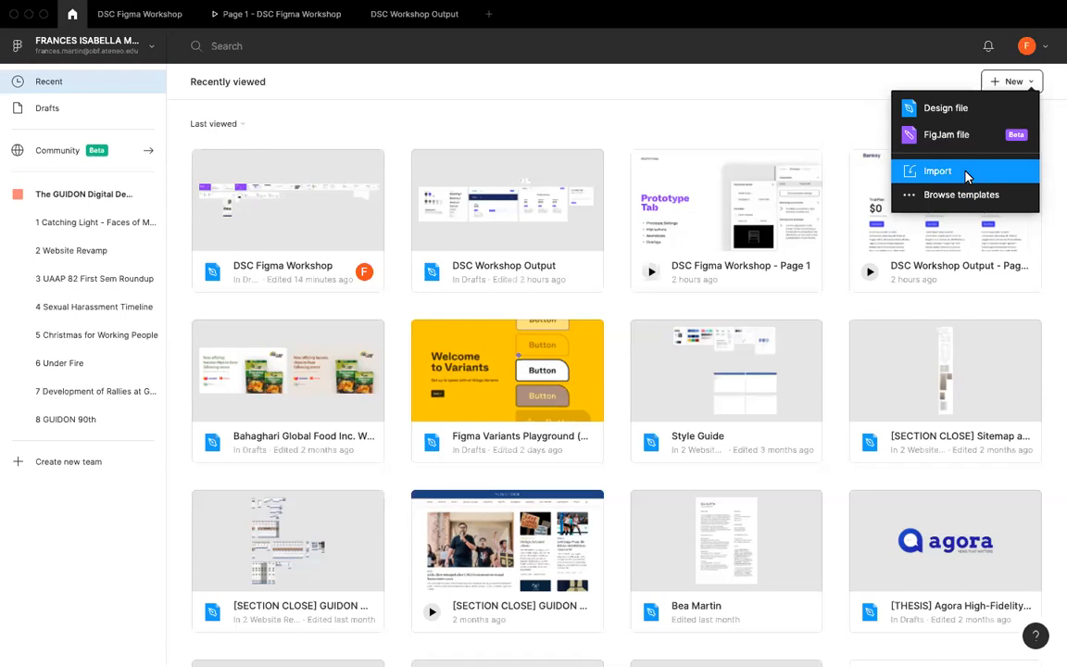
click(968, 194)
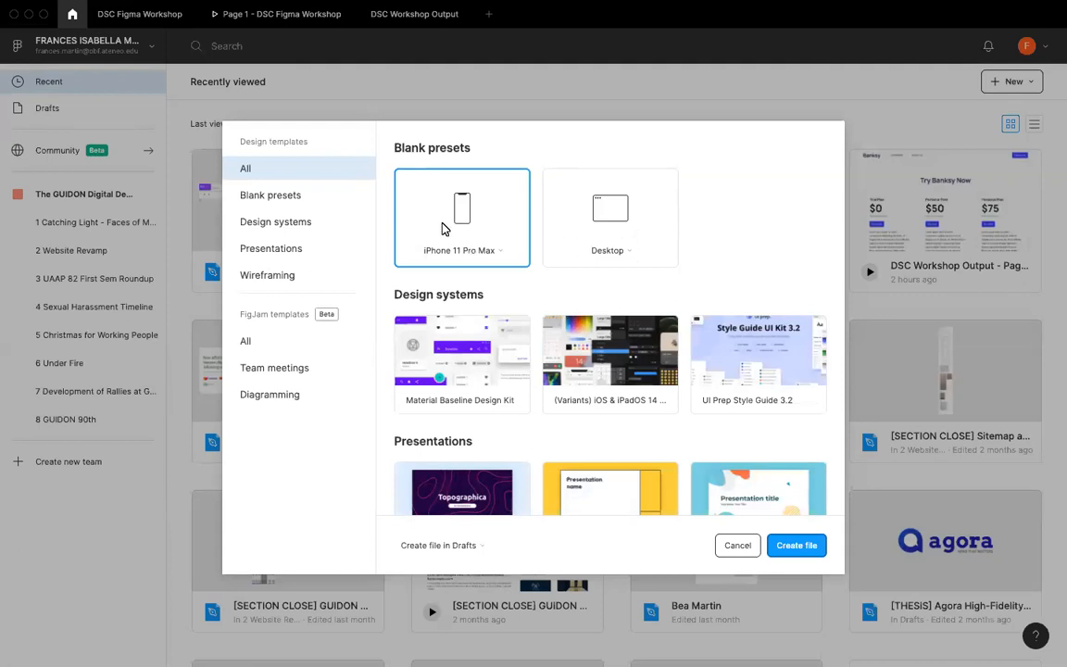
scroll(723, 245, down, 2)
scroll(723, 244, down, 2)
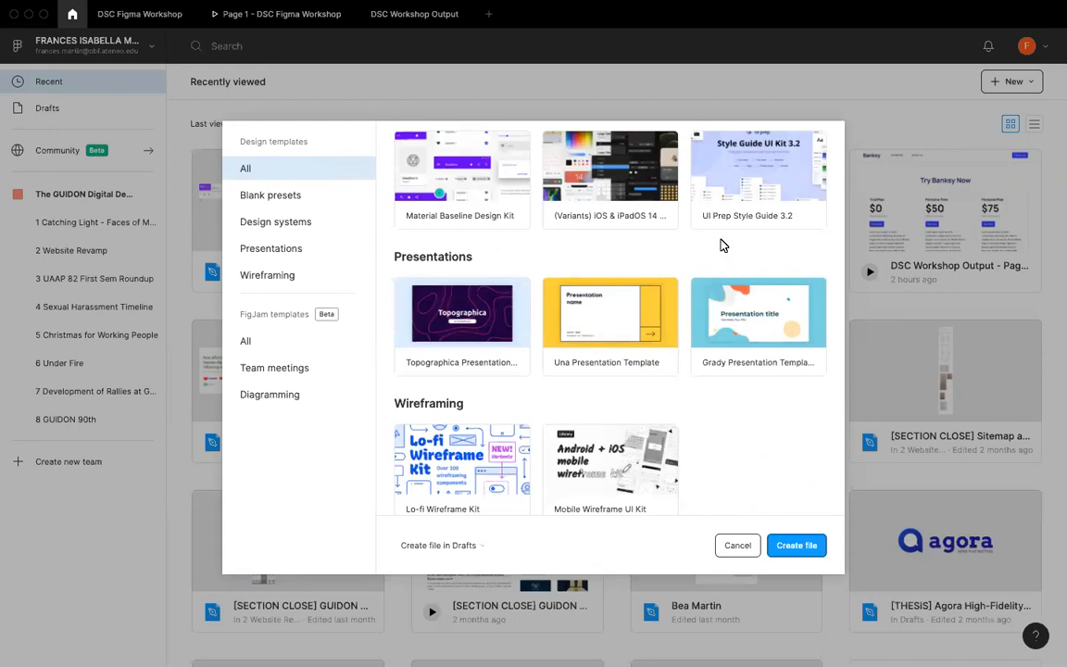
scroll(723, 245, down, 1)
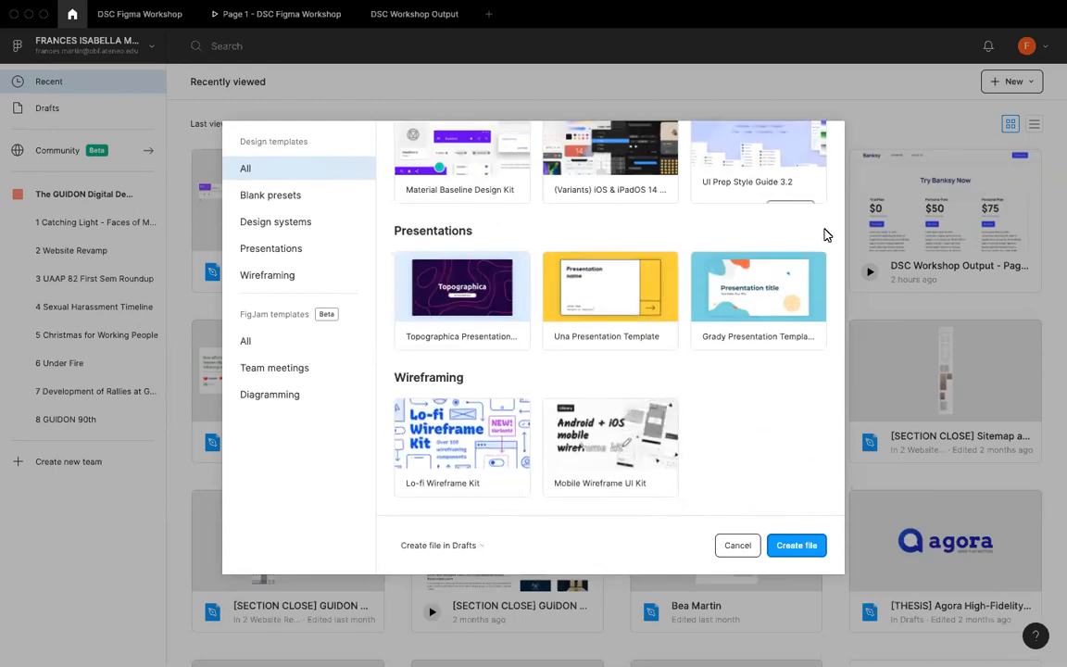
scroll(633, 238, up, 4)
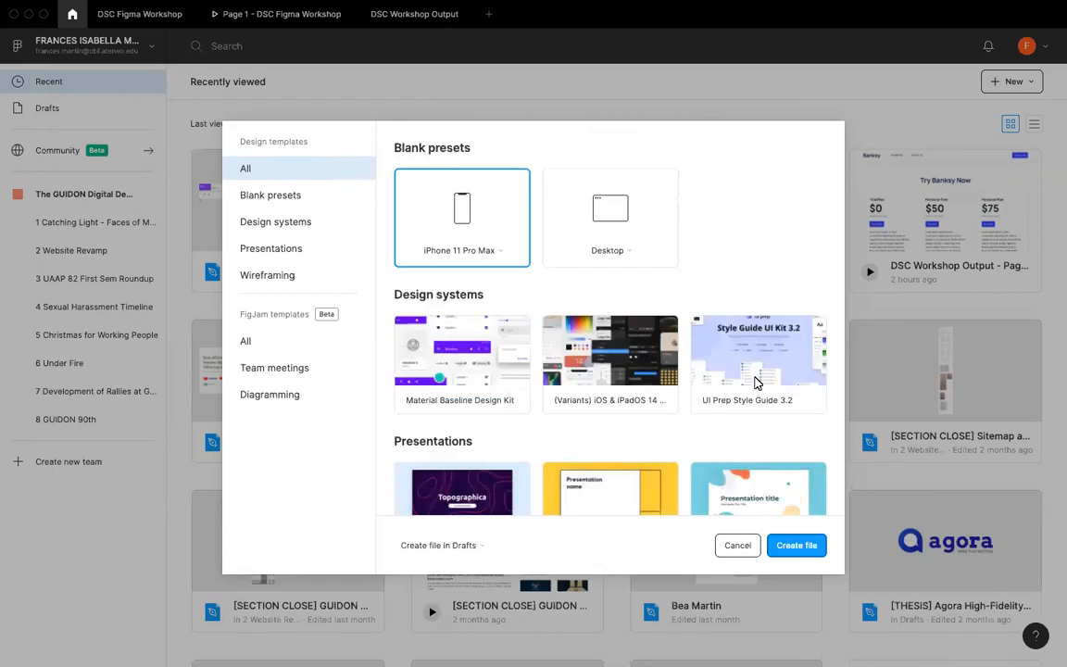
click(918, 120)
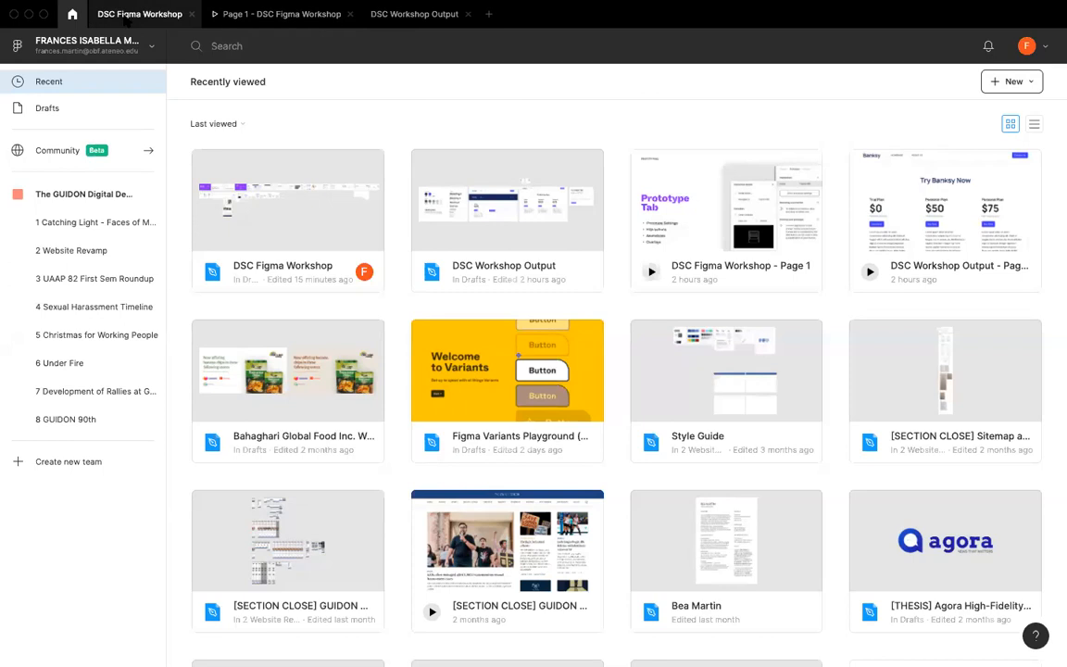
- Return to the DSC Figma Workshop file and view the Navigating Figma slide about the Figma File/Editor
click(125, 15)
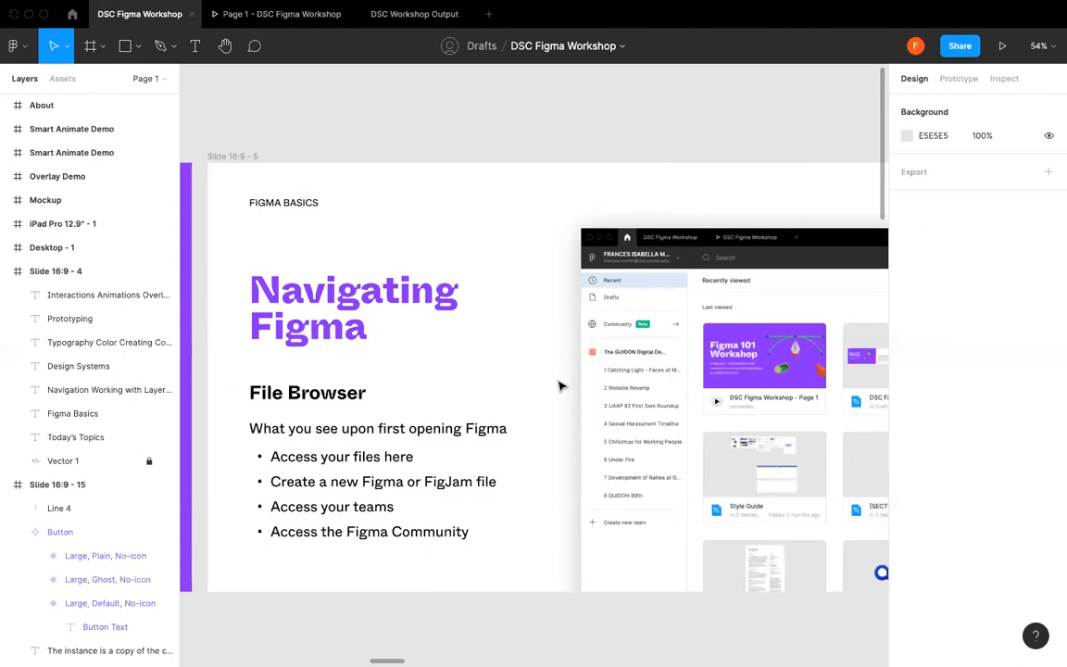
scroll(559, 386, right, 8)
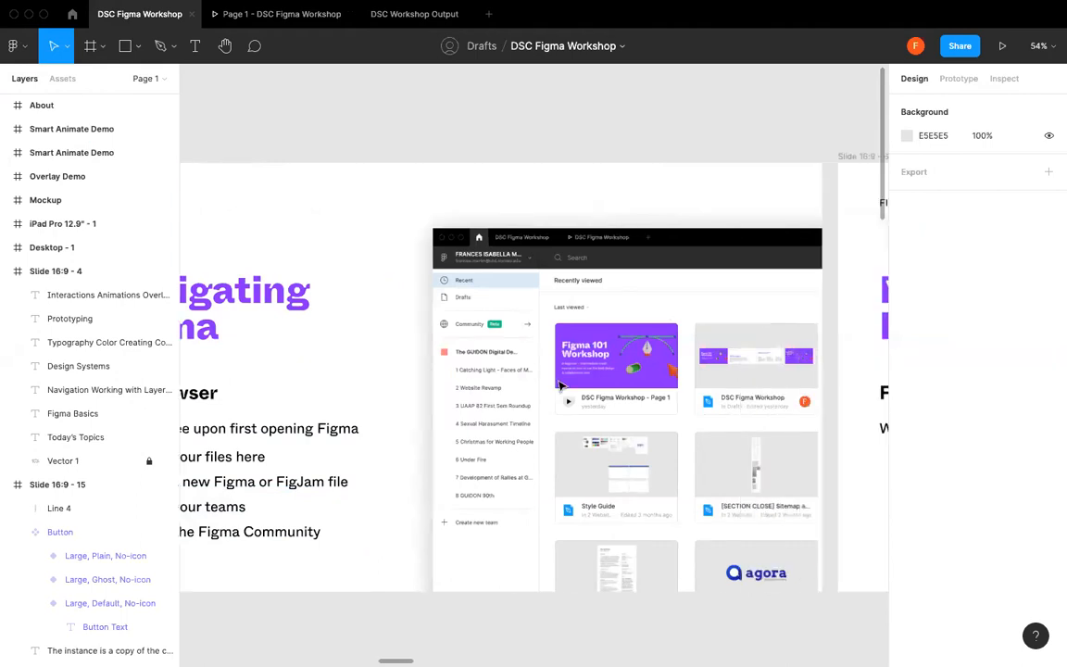
scroll(560, 387, right, 9)
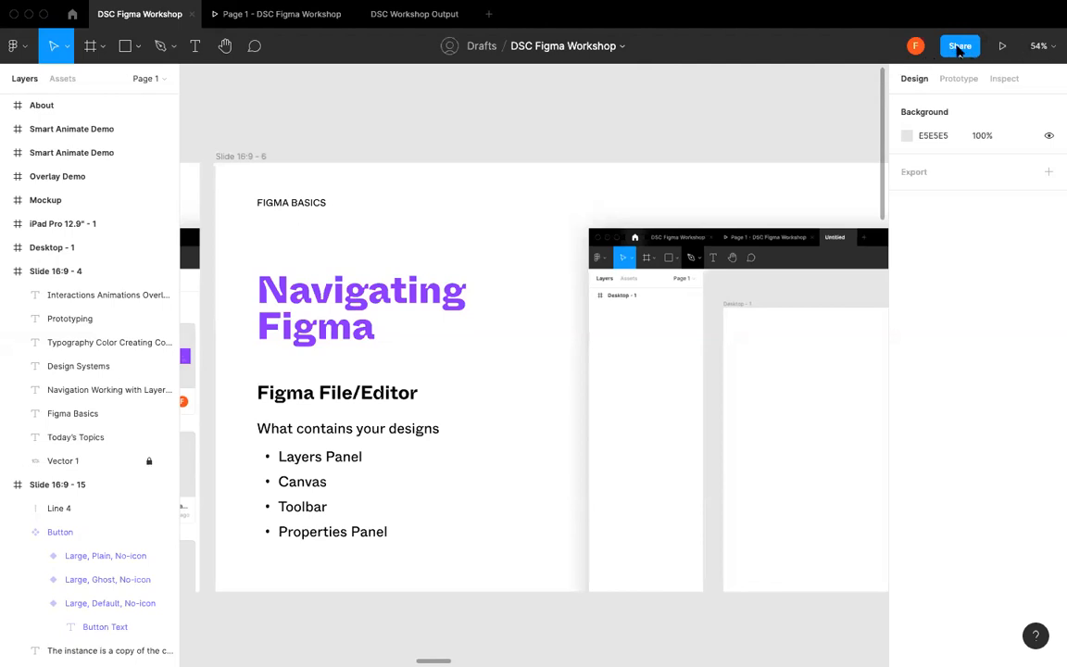
click(1039, 46)
click(1038, 46)
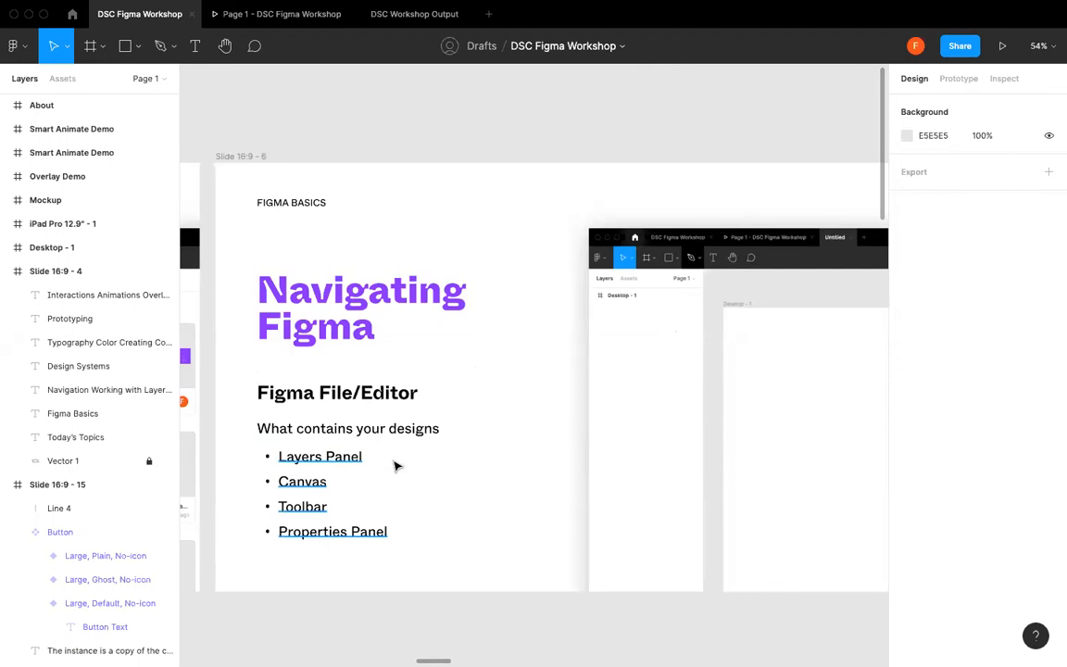
- Go to the Layers Panel slide, view the file's local component assets, and return to the layer list
scroll(438, 464, right, 8)
scroll(438, 466, right, 8)
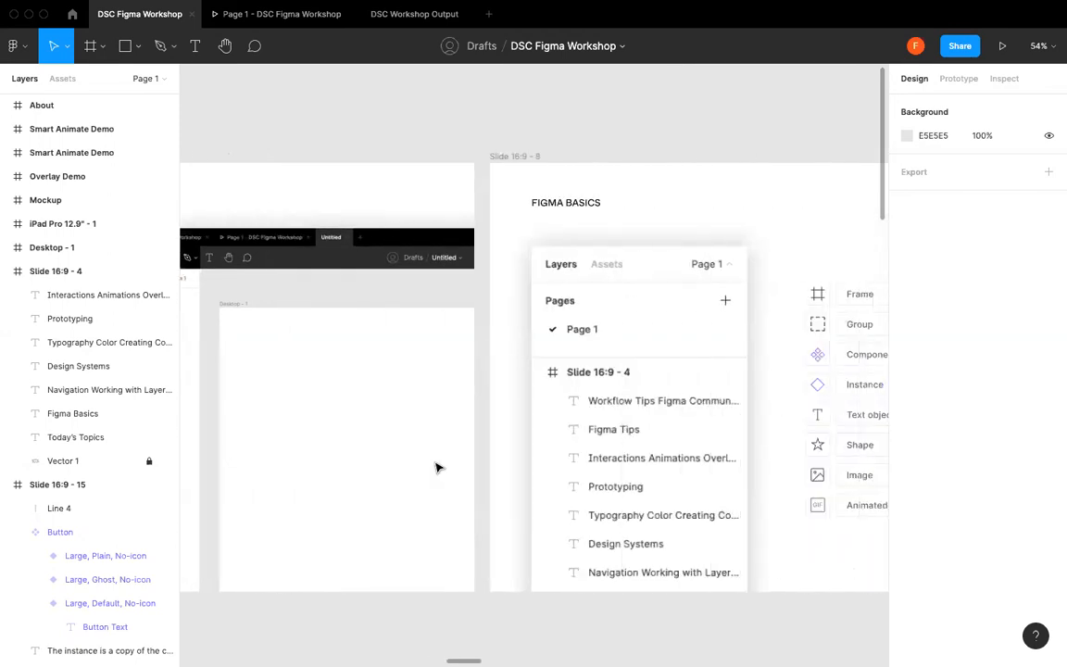
scroll(438, 466, right, 1)
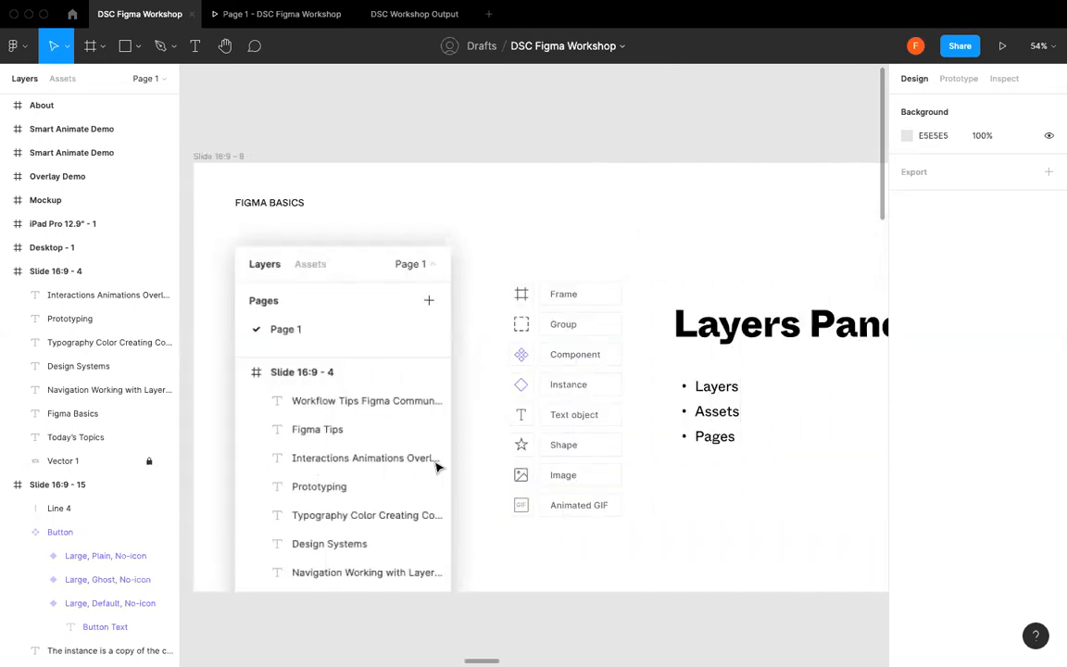
scroll(438, 466, right, 1)
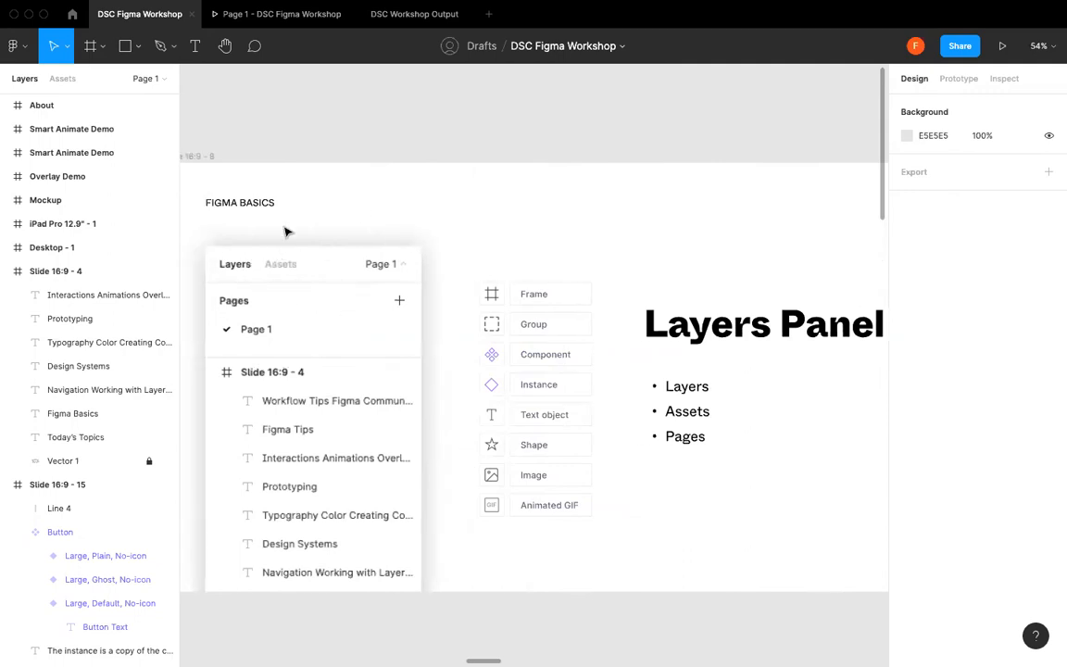
click(60, 78)
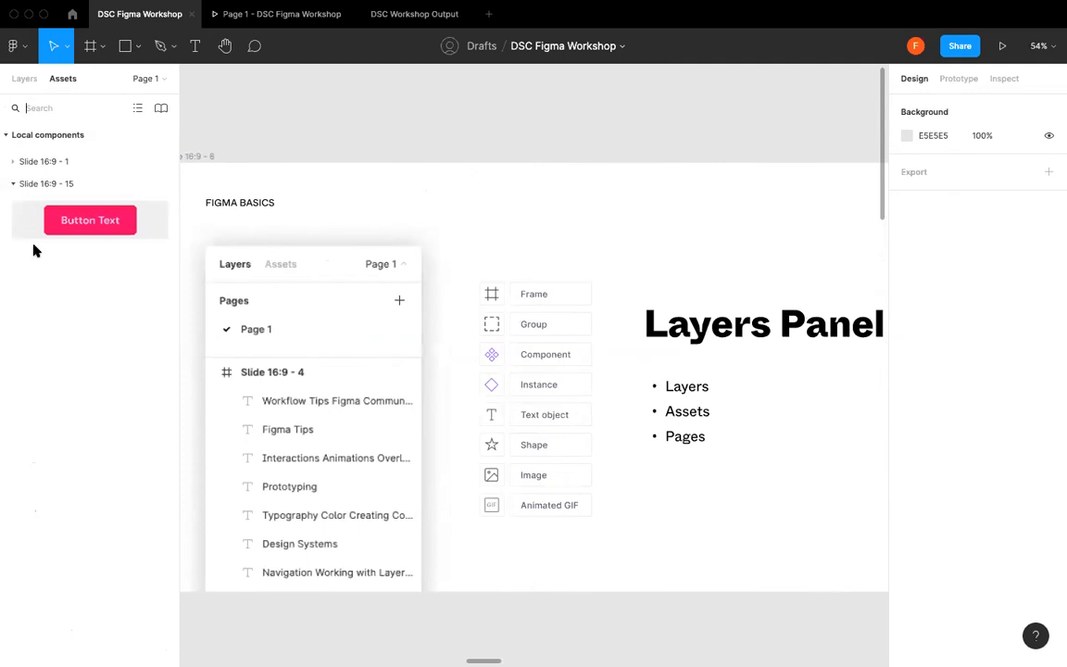
click(24, 79)
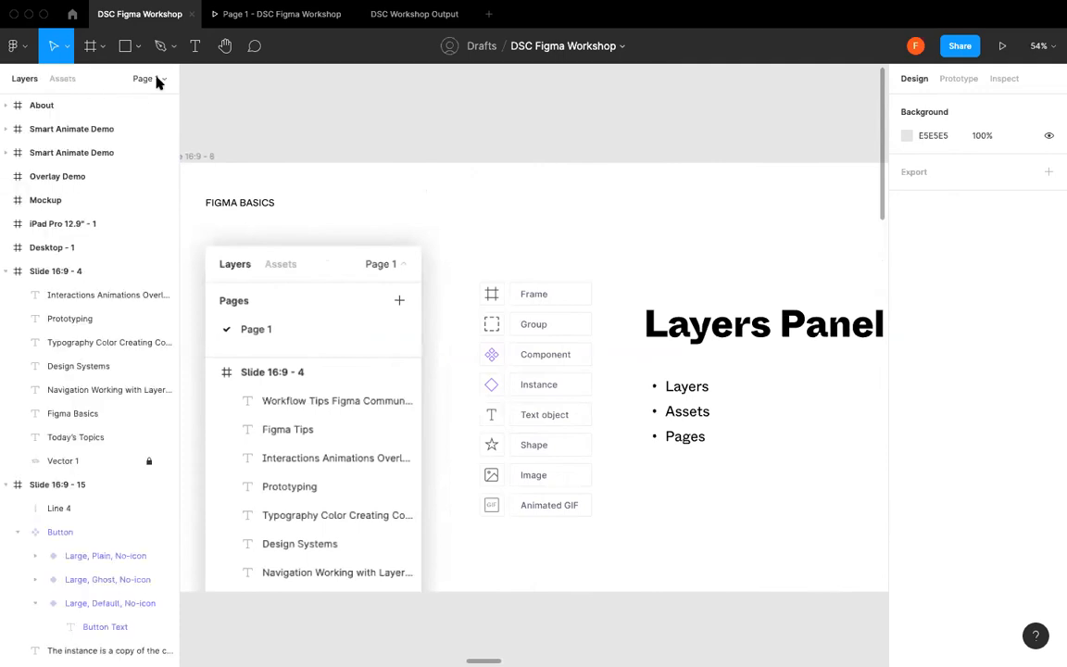
- Add two new pages to the file with their default names and return to Page 1
click(156, 80)
click(159, 109)
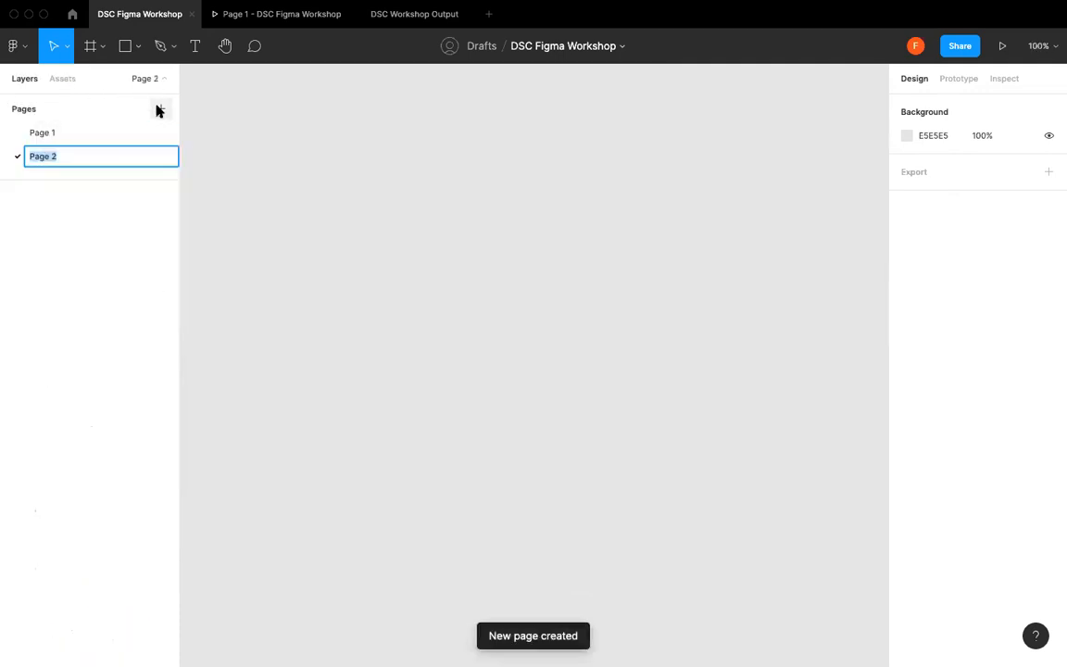
click(159, 109)
key(Return)
click(134, 136)
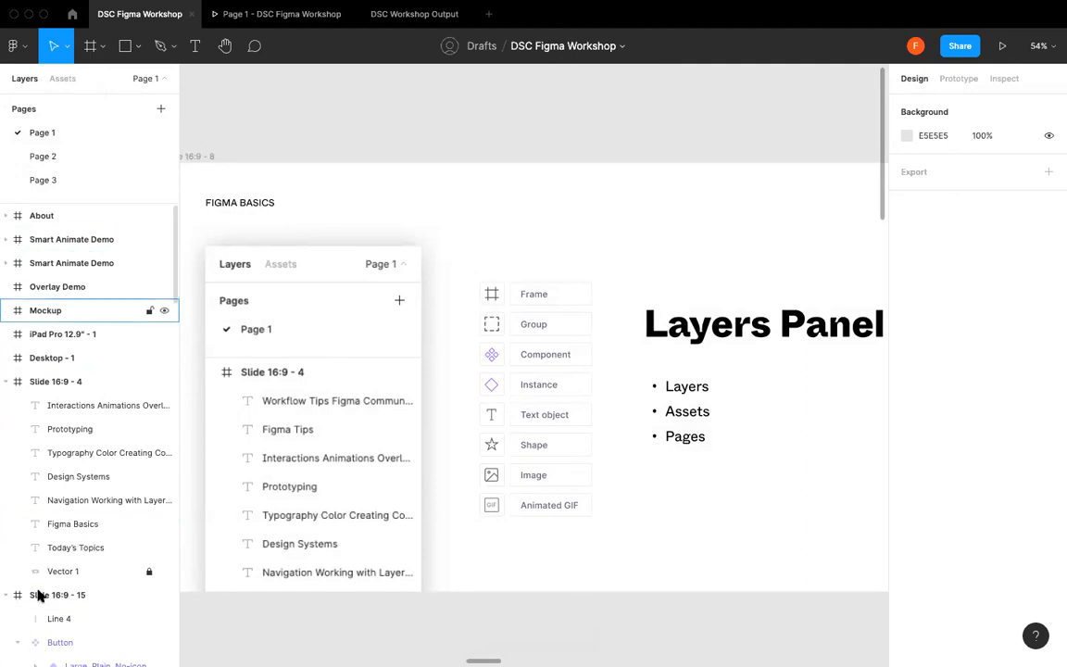
- Collapse the Slide 16:9 - 4 layers, and select the Slide 16:9 - 8 frame, its Layers Panel group, and the bulleted text inside
click(7, 383)
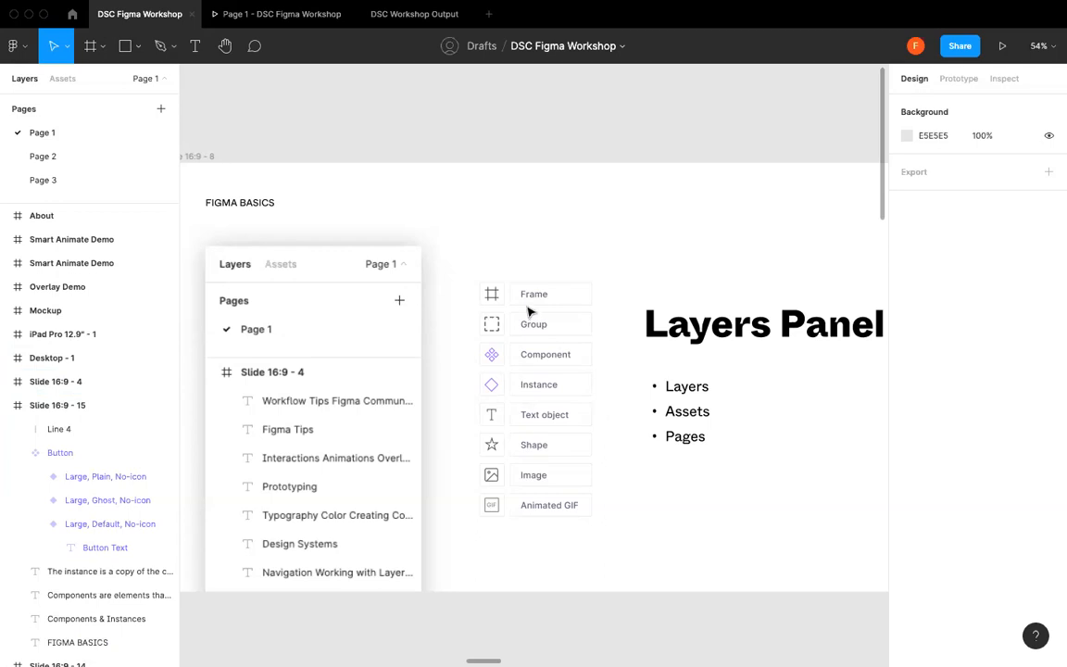
scroll(600, 393, down, 3)
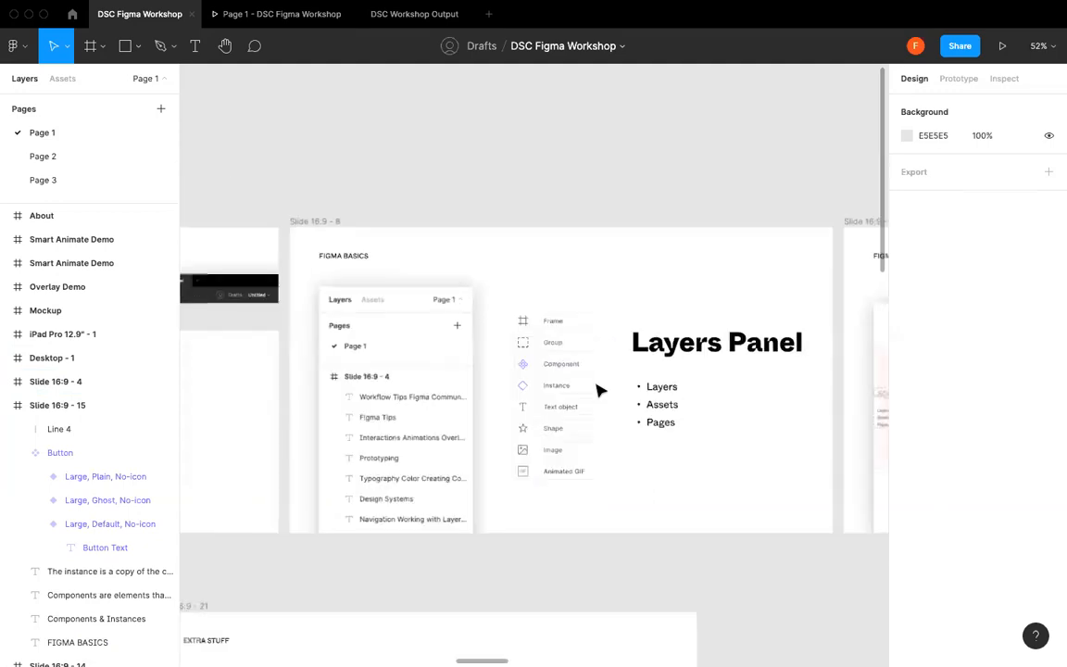
scroll(600, 393, down, 2)
click(427, 301)
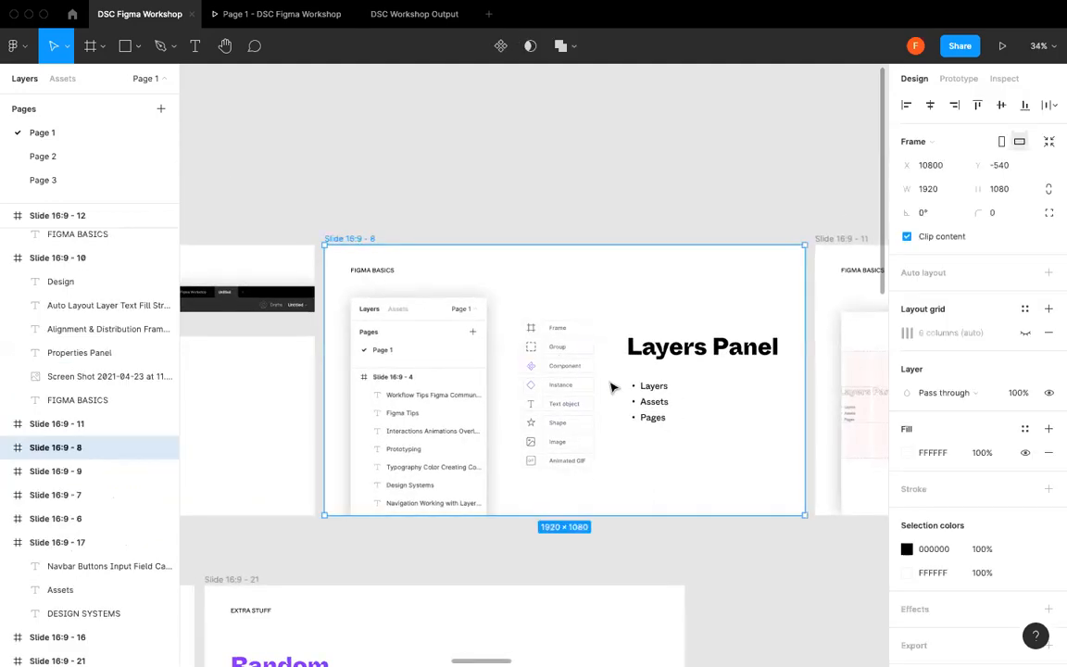
scroll(611, 387, up, 2)
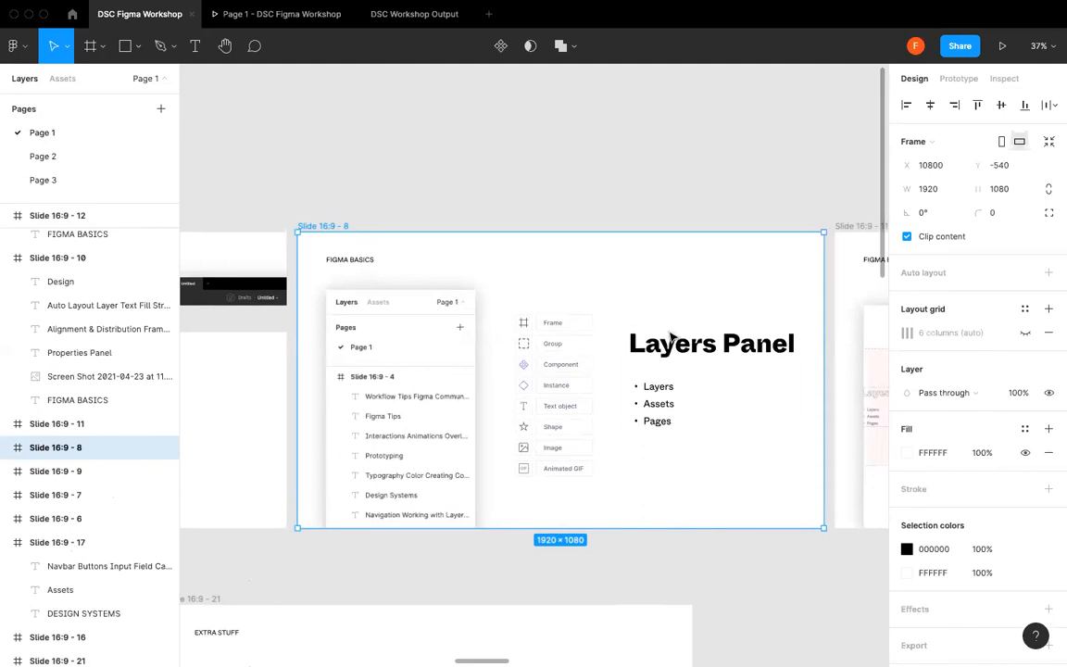
click(648, 352)
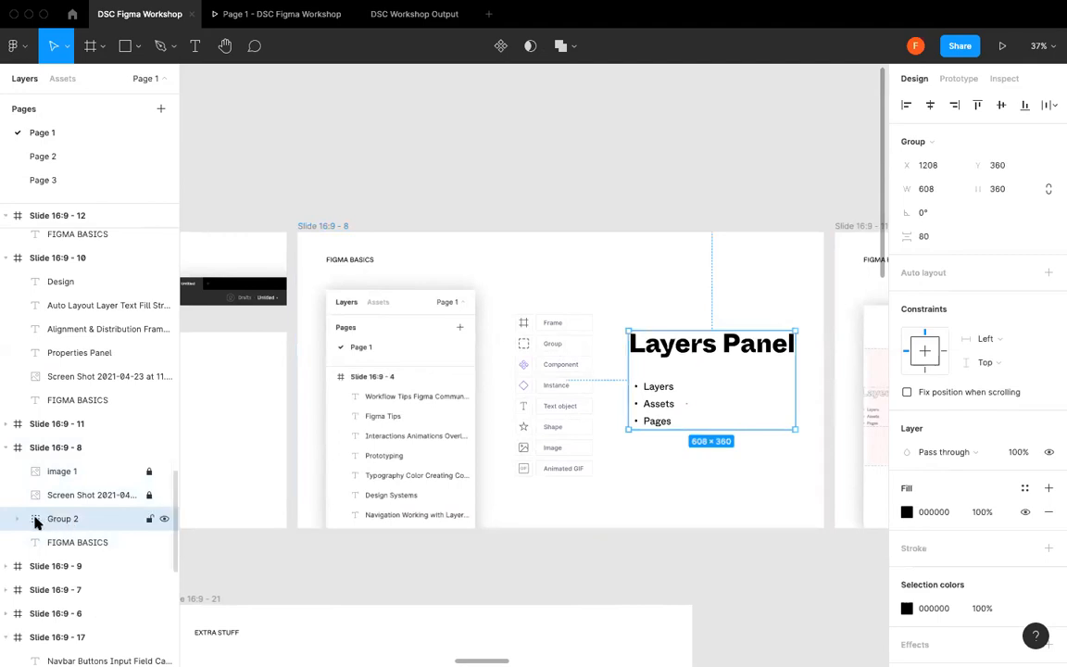
double_click(686, 357)
click(667, 403)
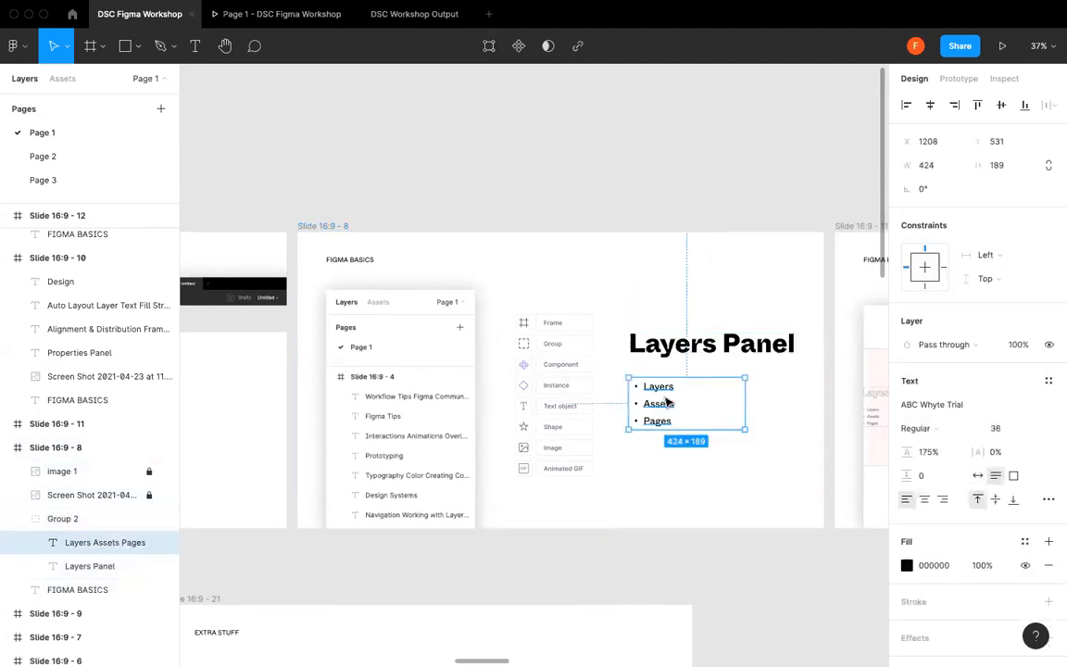
- Clear the selection on the Layers Panel slide and move on to The Canvas slide
click(701, 300)
scroll(644, 420, up, 3)
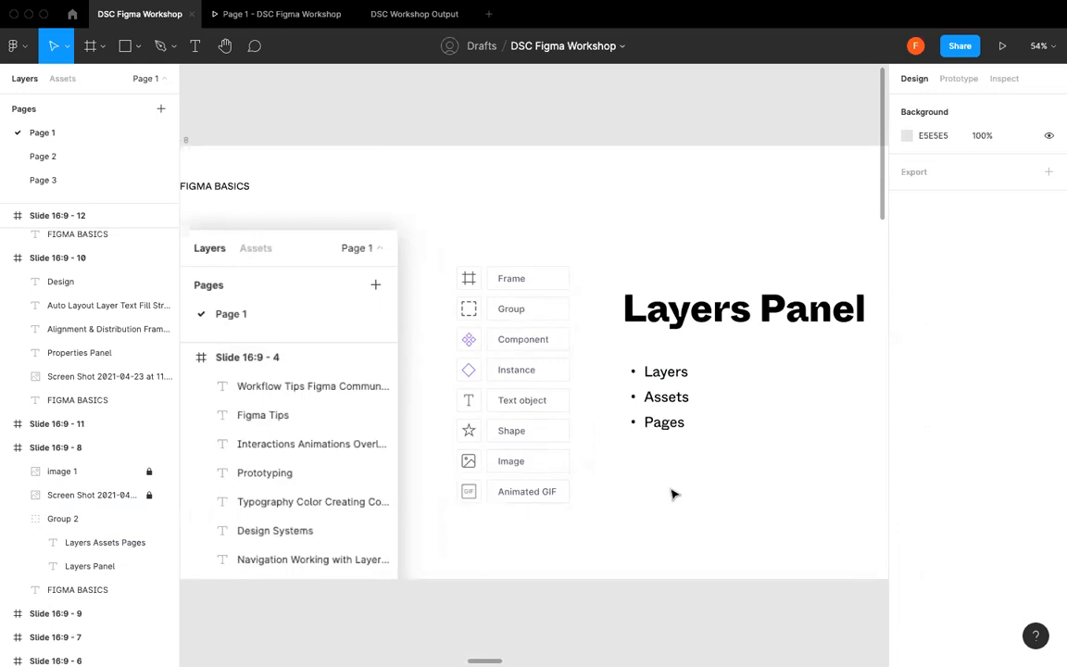
click(750, 323)
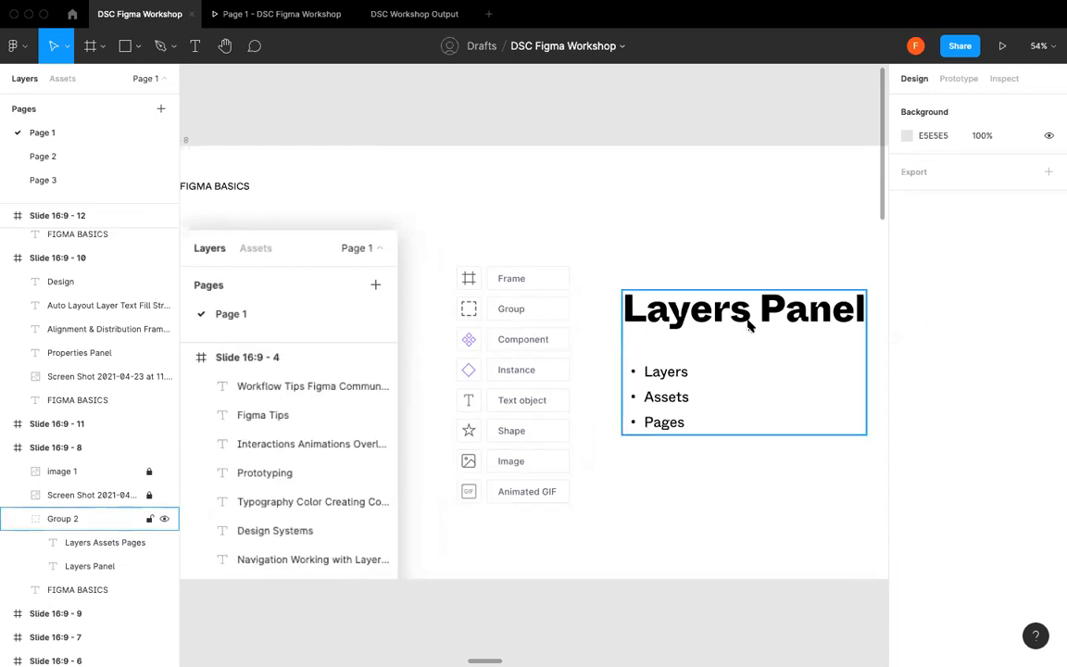
click(690, 263)
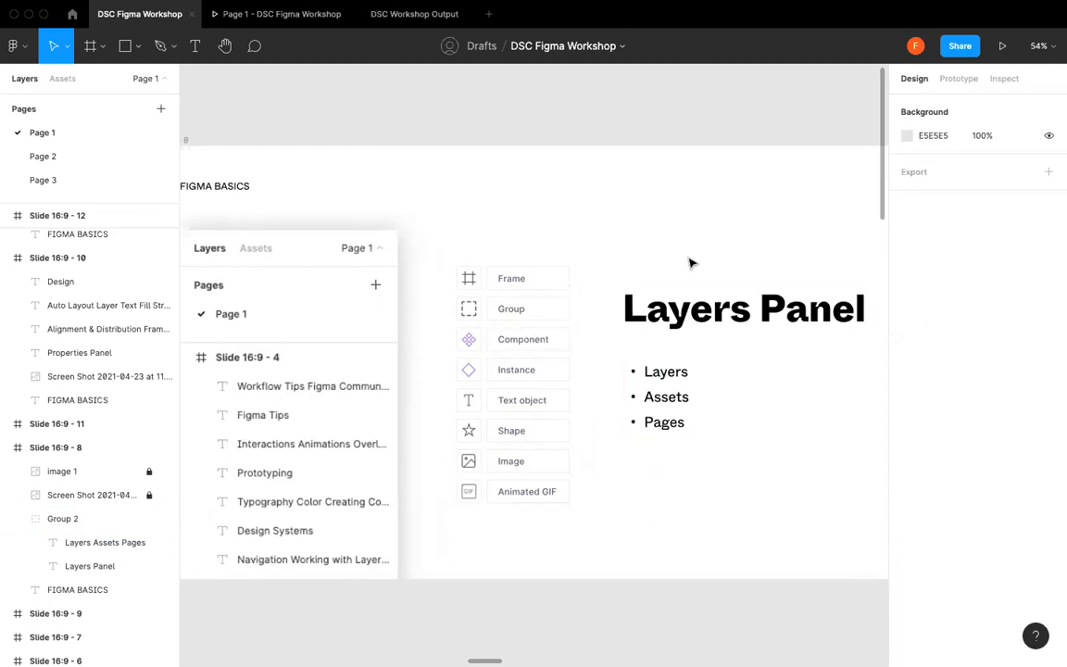
scroll(690, 264, right, 5)
scroll(691, 263, right, 10)
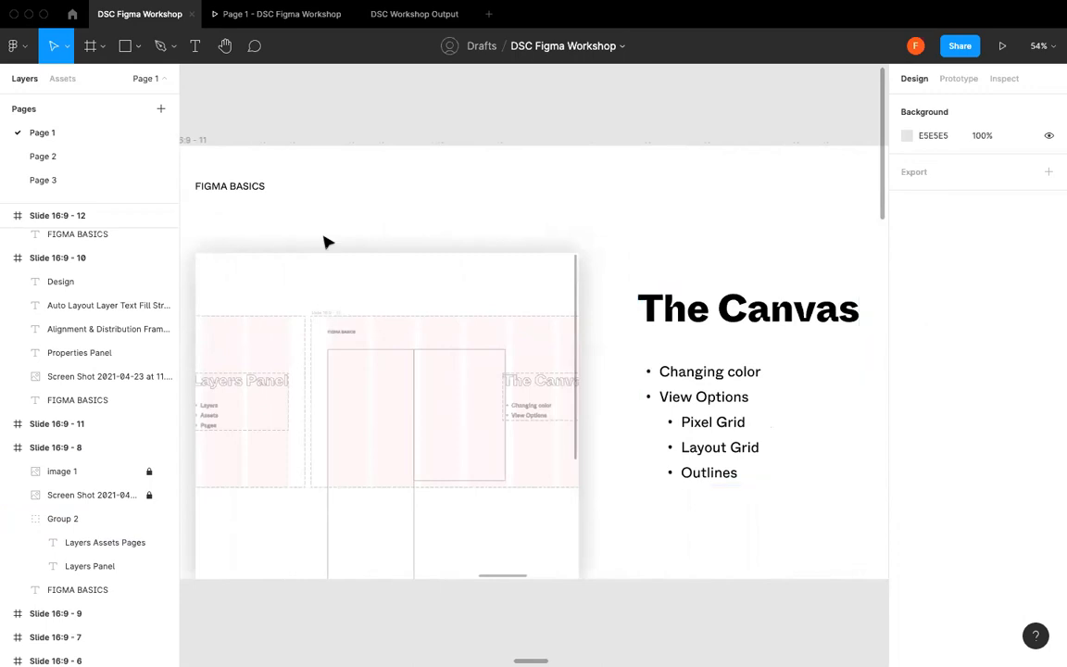
- Try black and several other document colors on the canvas background and restore it to E5E5E5
click(907, 136)
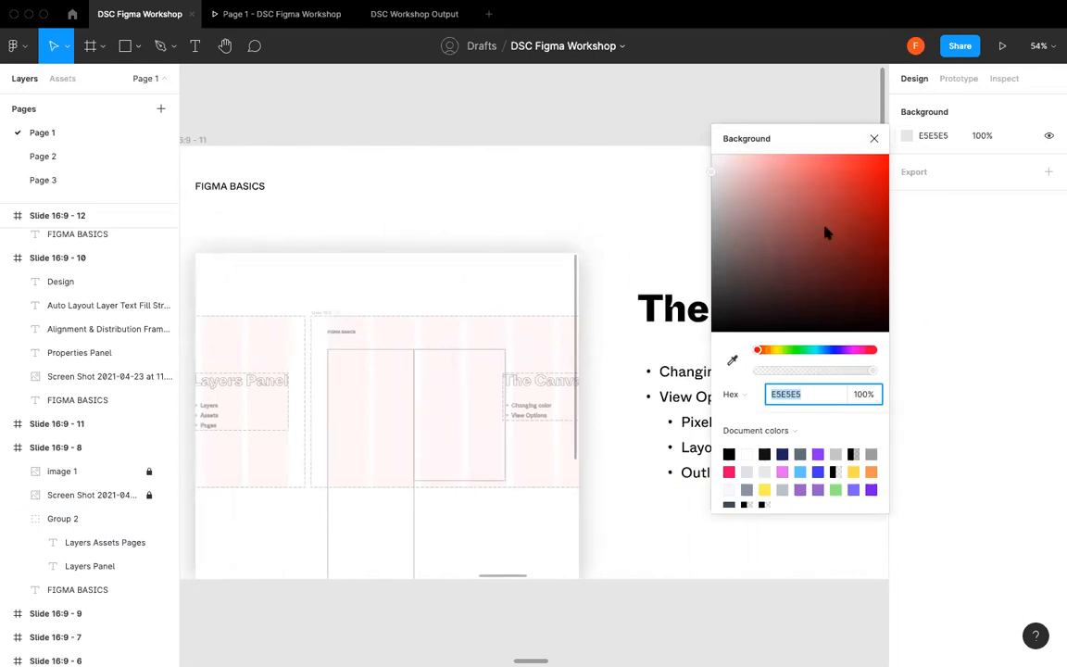
click(764, 454)
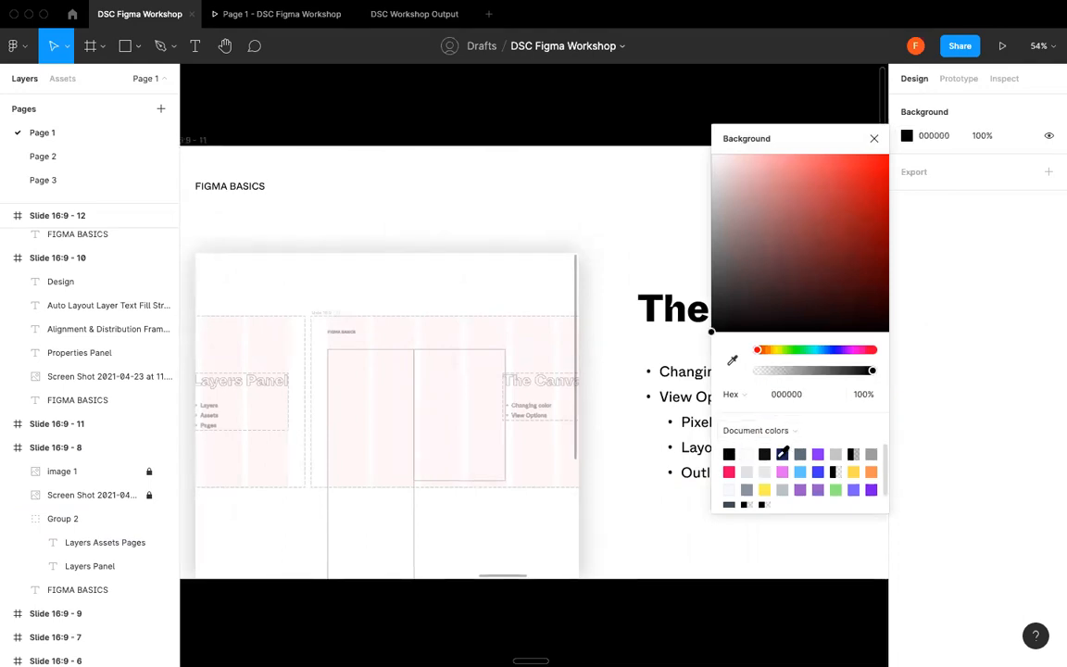
click(783, 471)
click(782, 453)
click(801, 454)
click(767, 469)
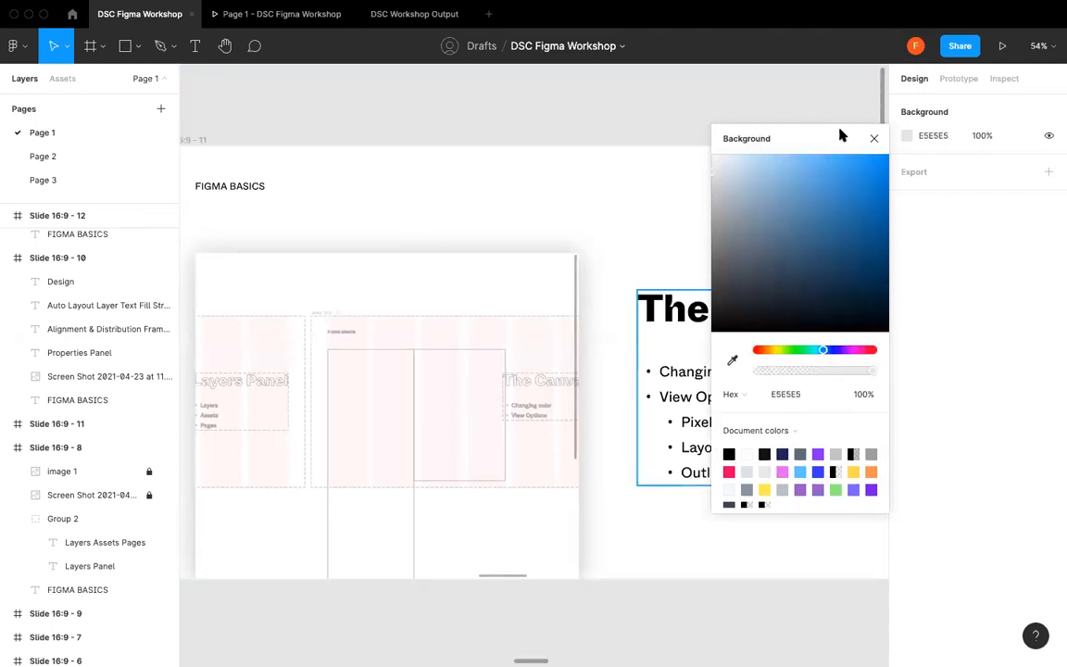
click(874, 138)
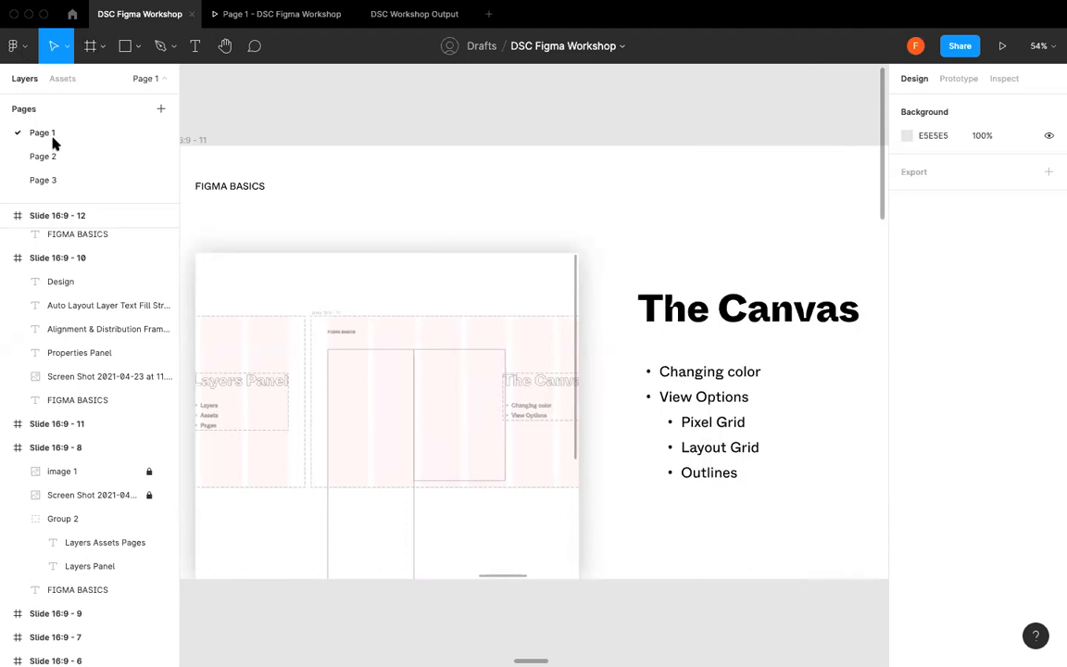
- Show the canvas objects as outlines and switch back to the normal display
click(14, 46)
mouse_move(55, 148)
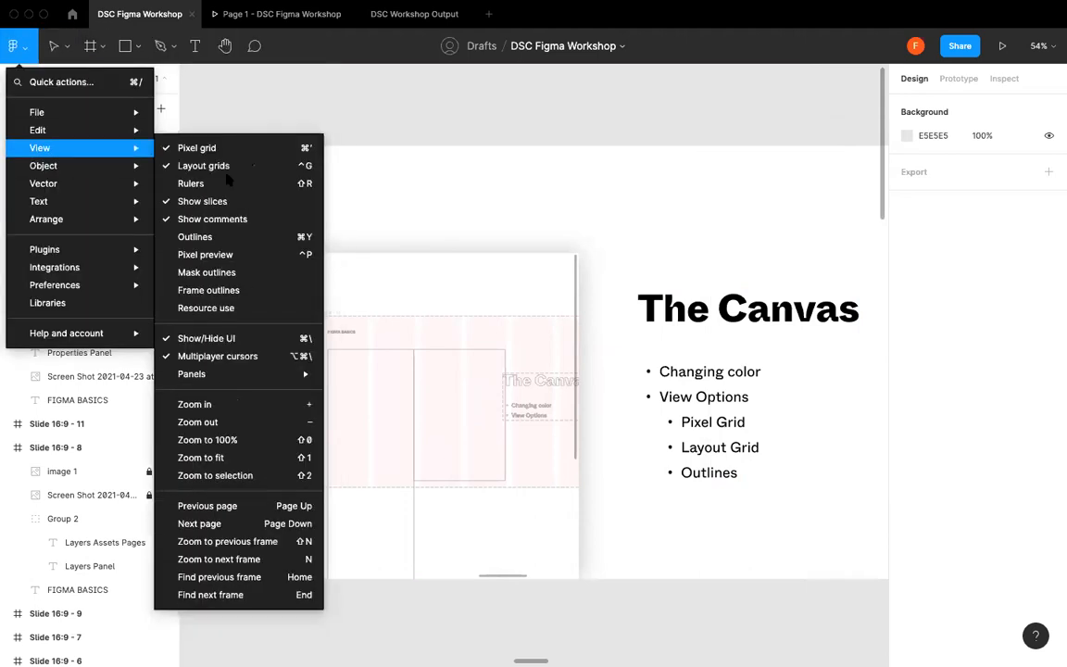
click(244, 238)
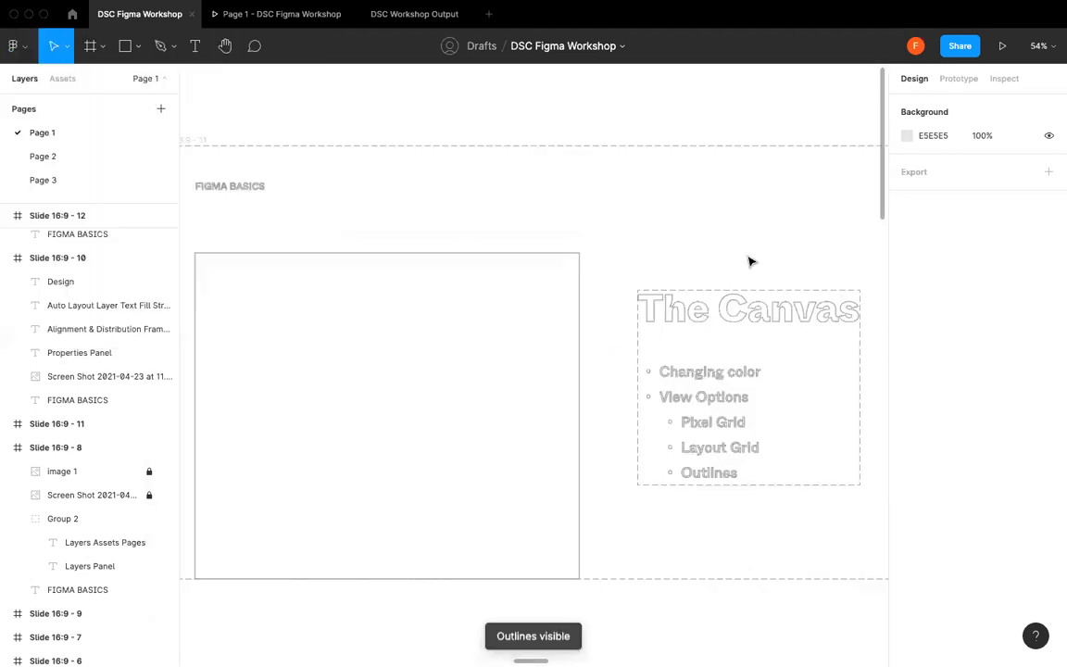
click(15, 47)
mouse_move(106, 148)
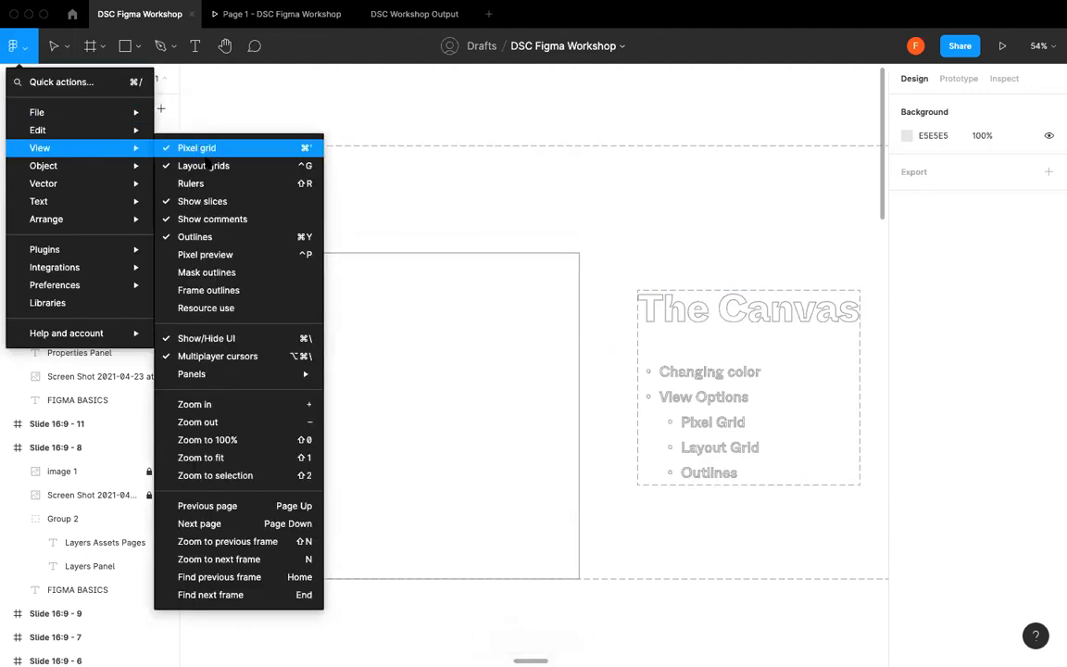
click(209, 237)
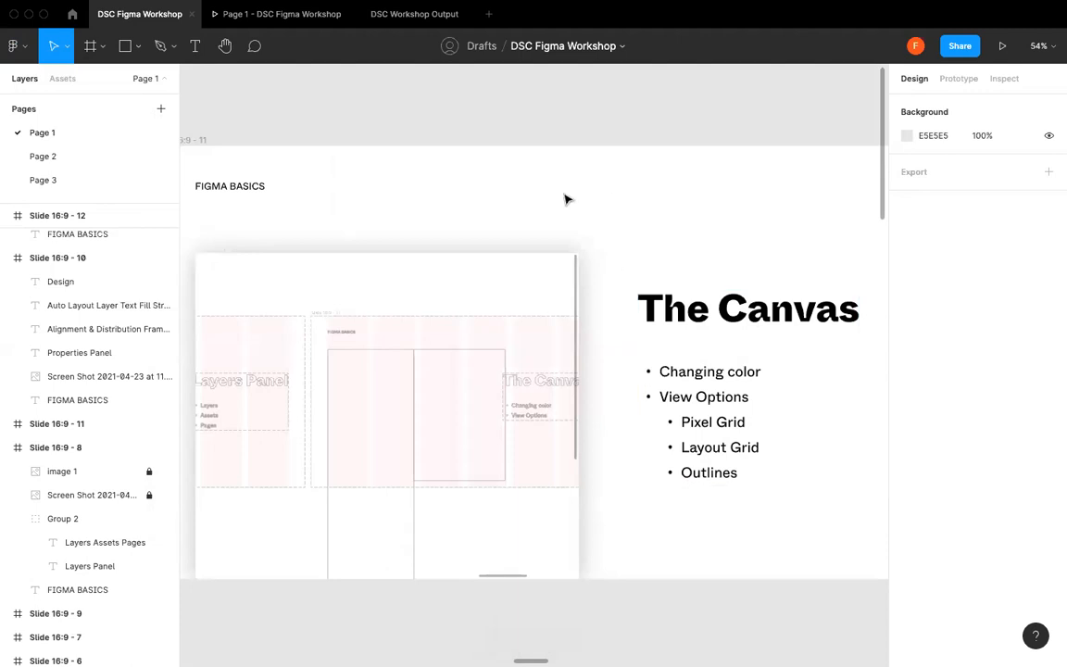
- Examine the pixel grid on The Canvas slide at about 1000% zoom and return to the slide's view options list
scroll(567, 197, up, 10)
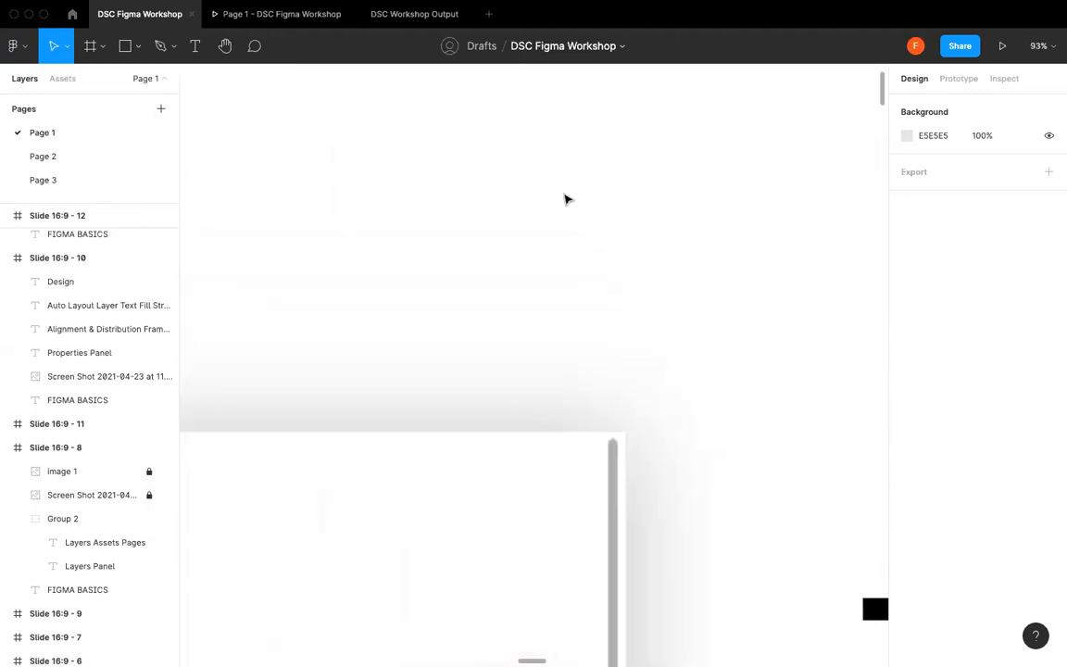
scroll(484, 195, up, 3)
scroll(677, 243, up, 1)
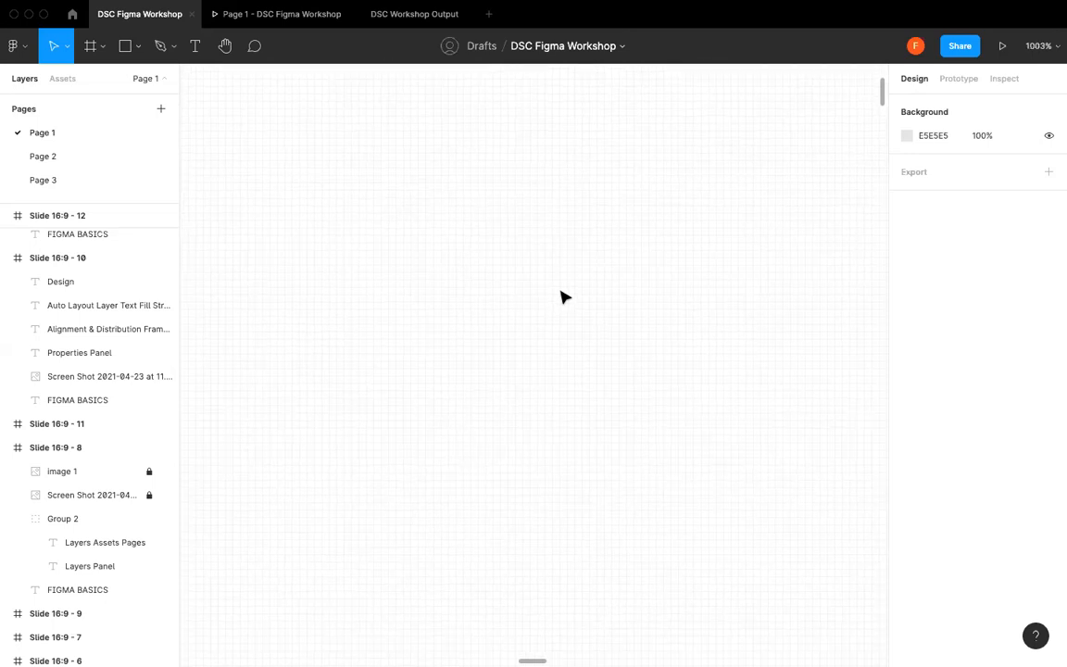
scroll(565, 298, down, 15)
scroll(690, 419, up, 2)
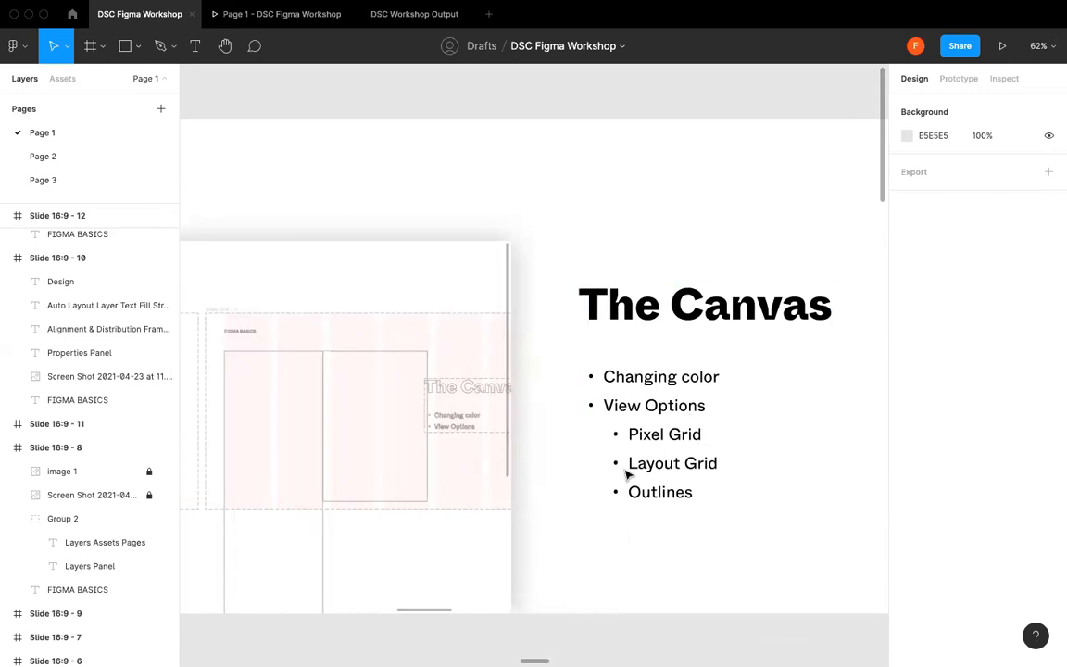
scroll(724, 471, down, 3)
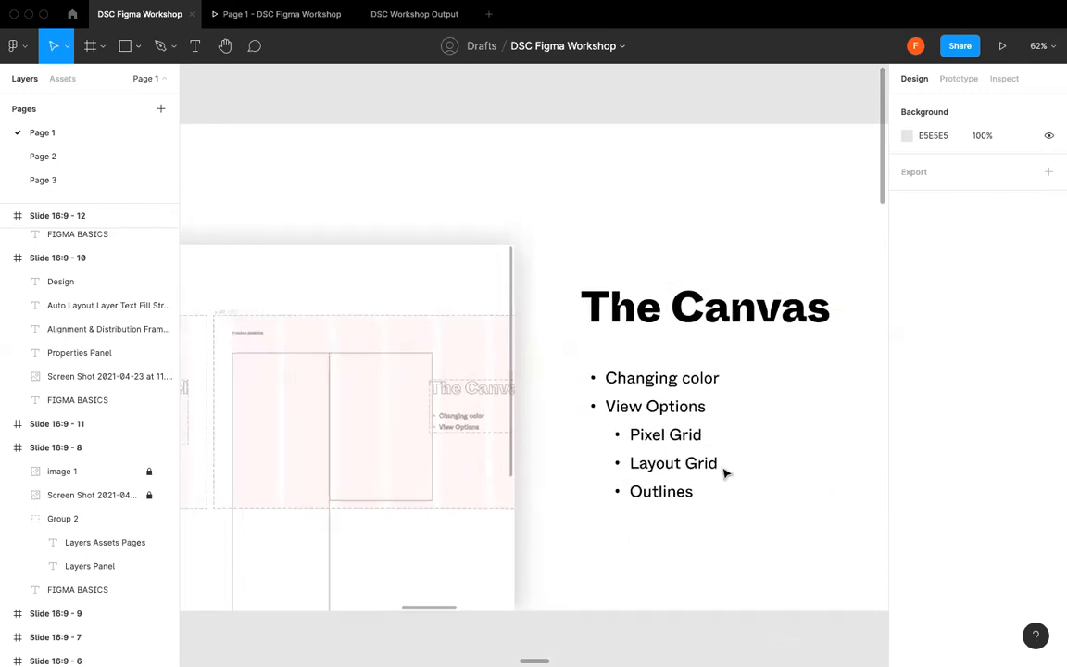
- Hide the layout grids, select the Slide 16:9 - 11 frame, and make its 6-column layout grid visible
click(14, 45)
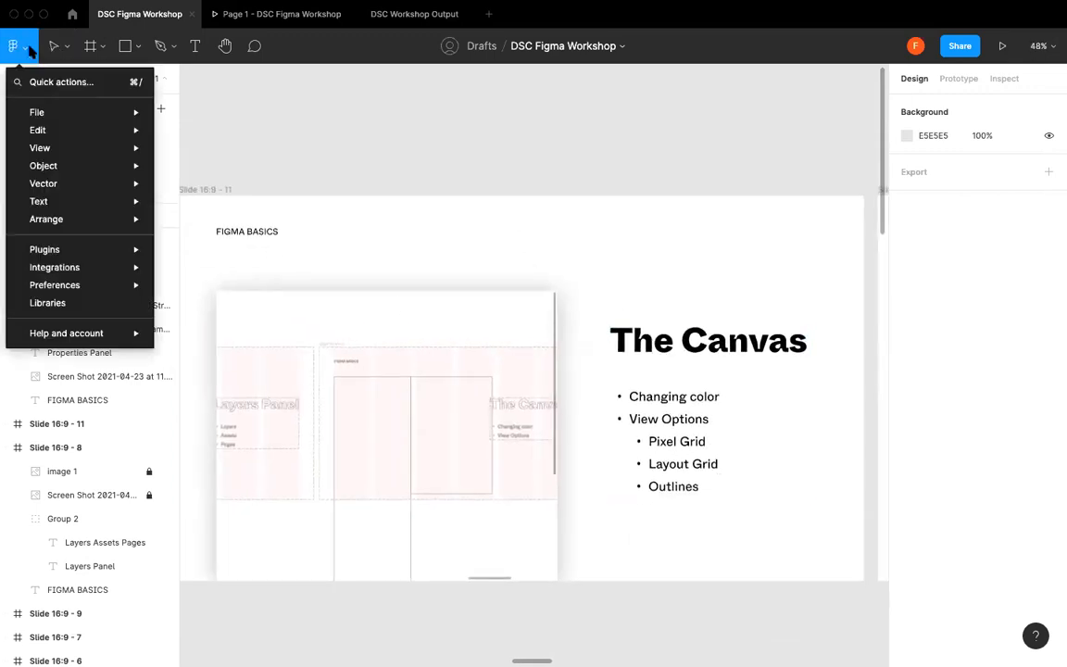
mouse_move(55, 147)
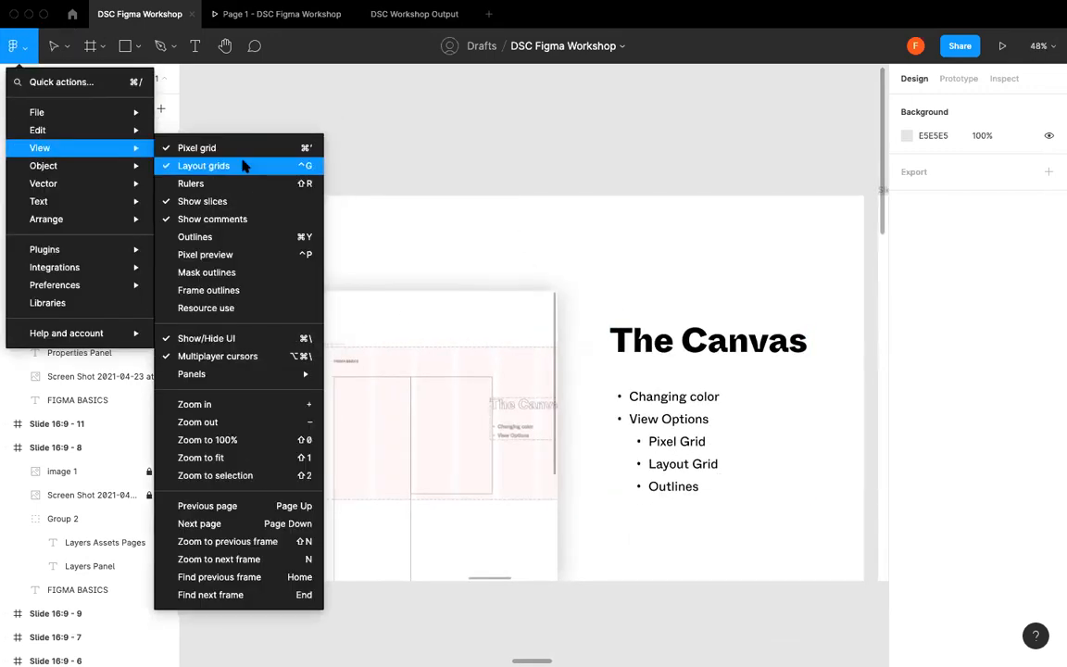
click(244, 165)
click(63, 48)
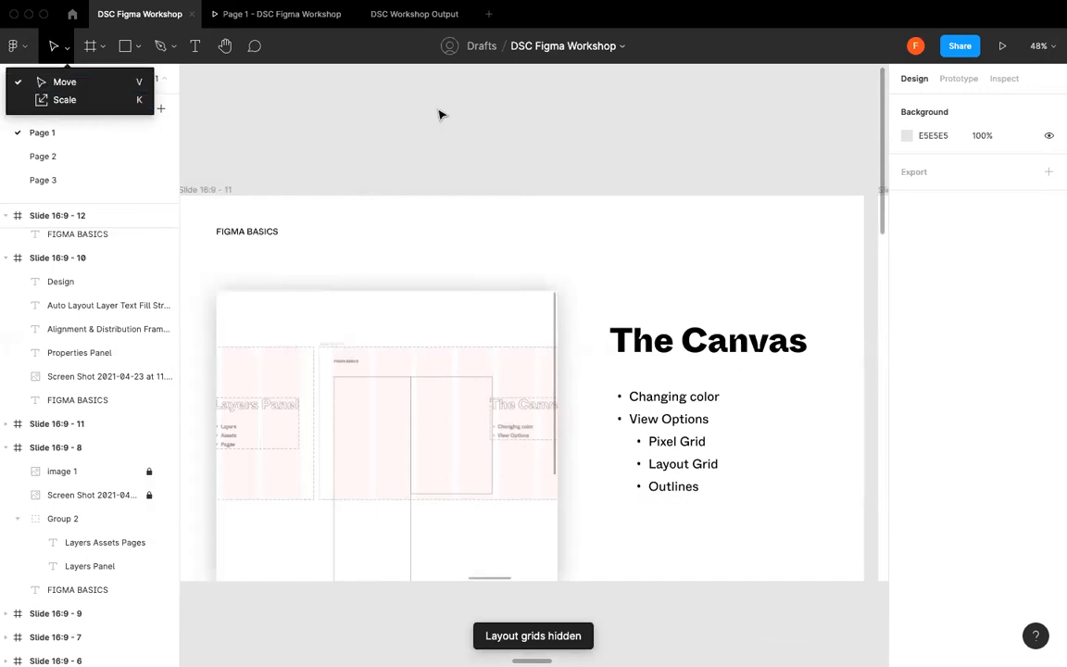
click(237, 190)
click(587, 243)
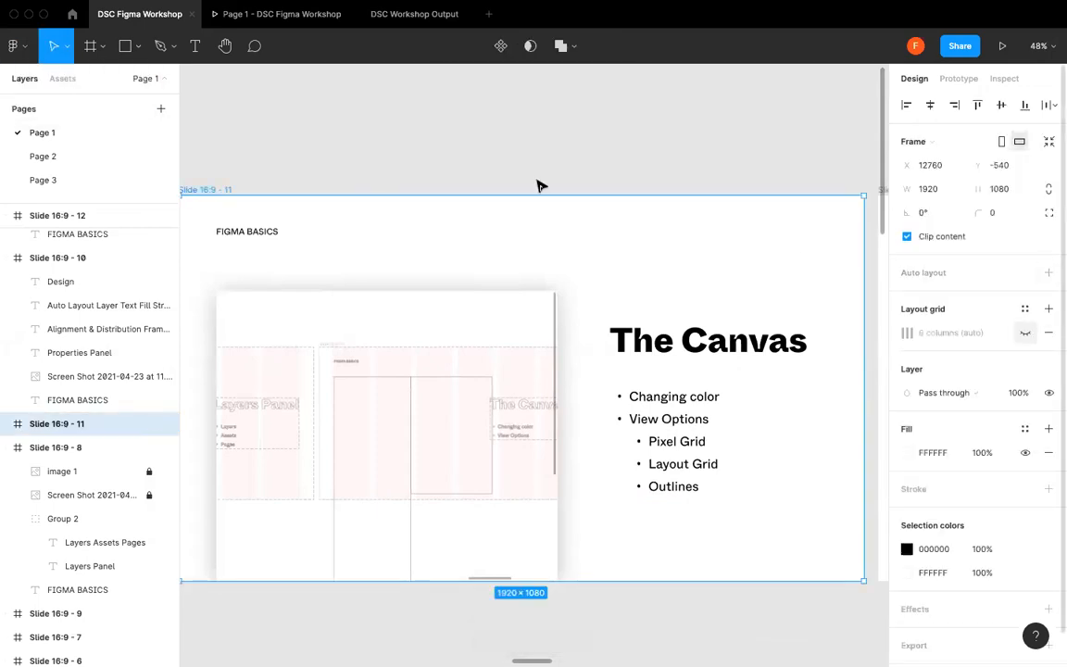
key(ctrl+g)
- Hide the layout grids again, turn them back on, and clear the selection on The Canvas slide
click(21, 44)
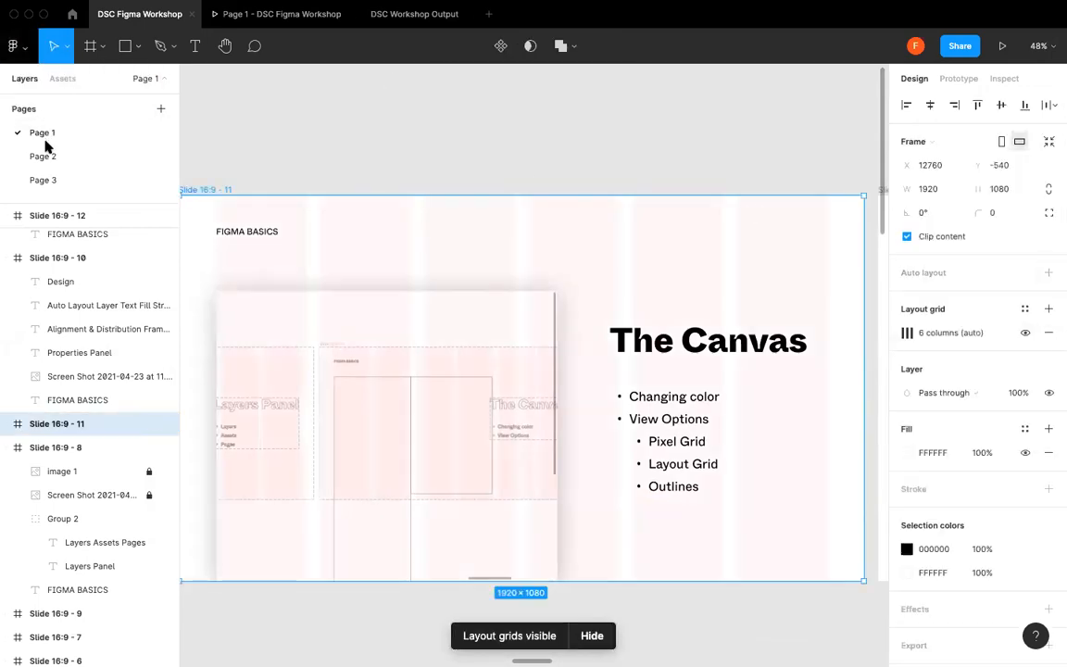
mouse_move(40, 148)
click(202, 165)
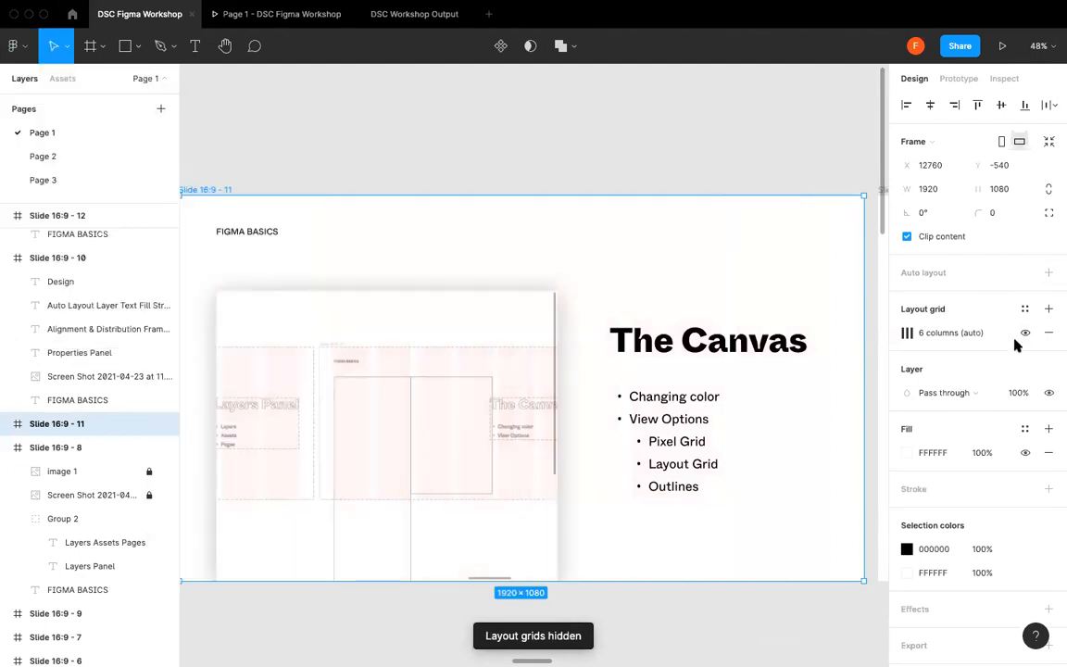
click(21, 45)
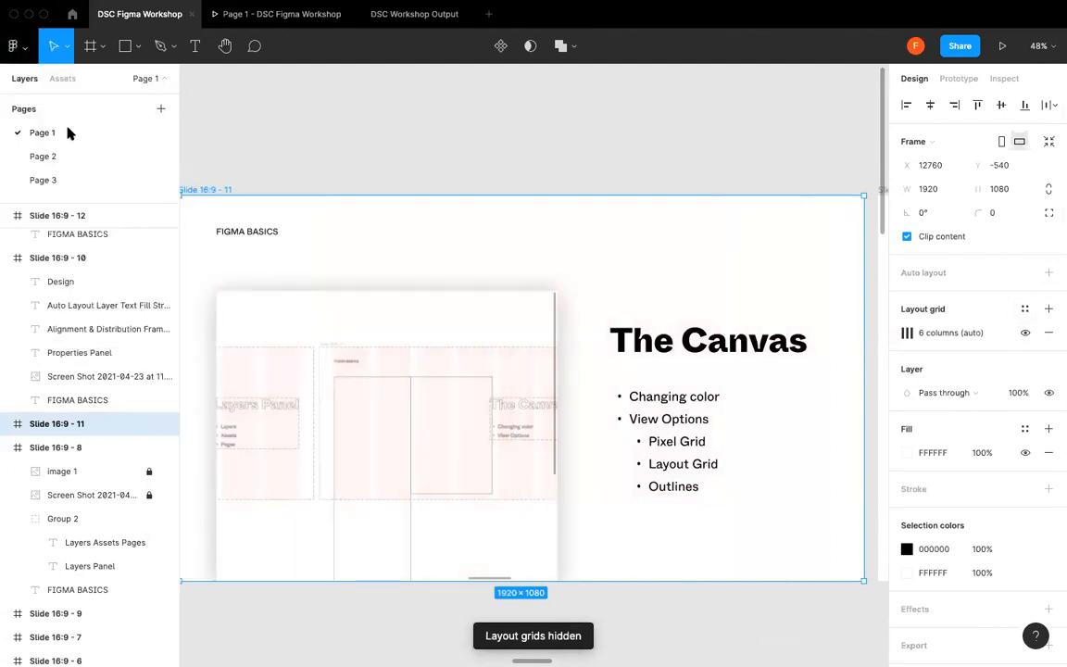
mouse_move(116, 149)
click(220, 165)
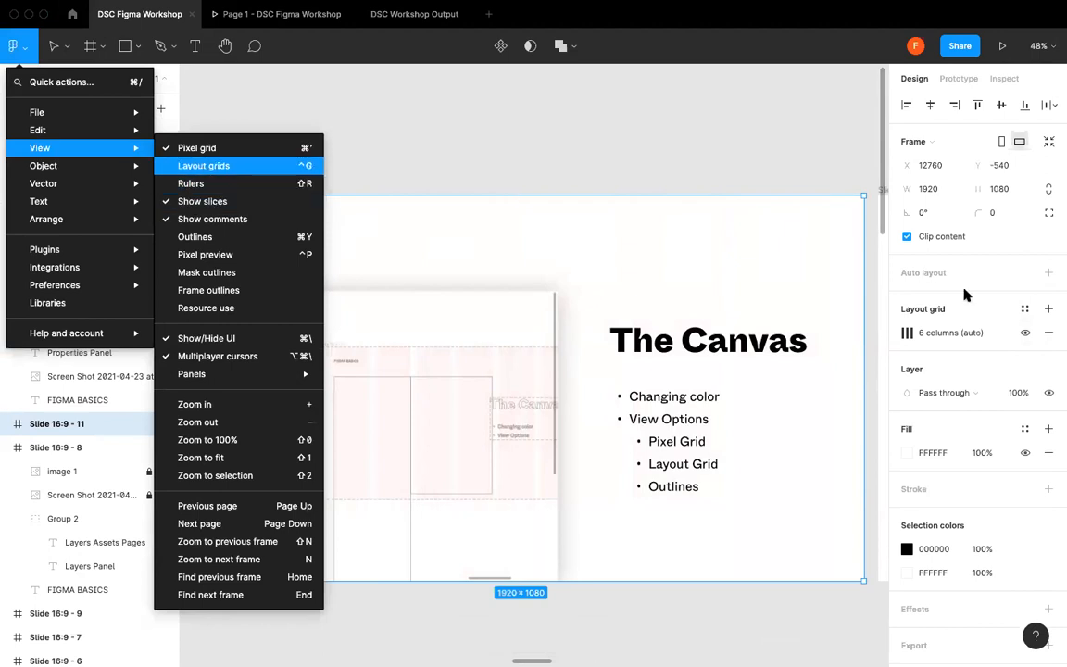
click(612, 176)
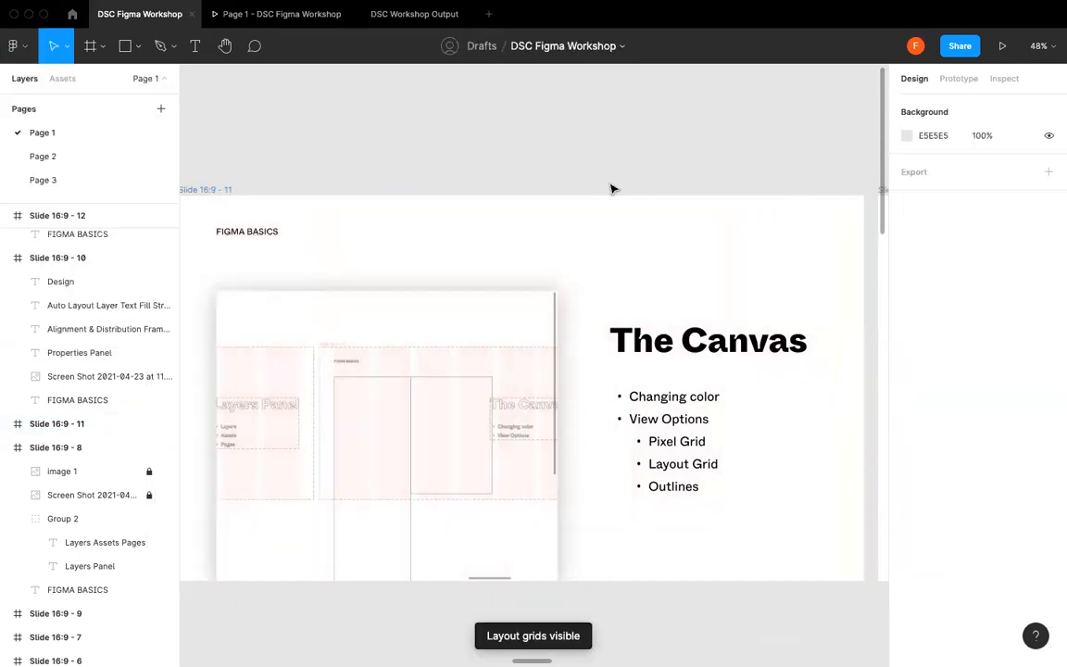
- Move on to The Toolbar slide and examine the available edit, view and plugin commands
scroll(576, 171, right, 10)
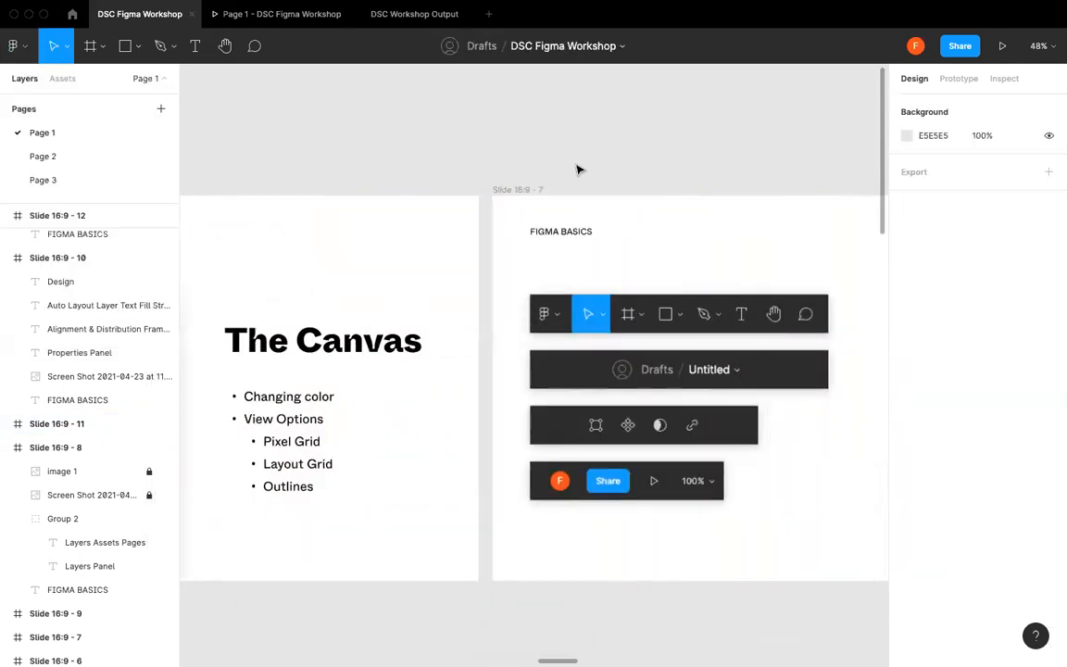
scroll(576, 170, right, 3)
scroll(576, 170, right, 1)
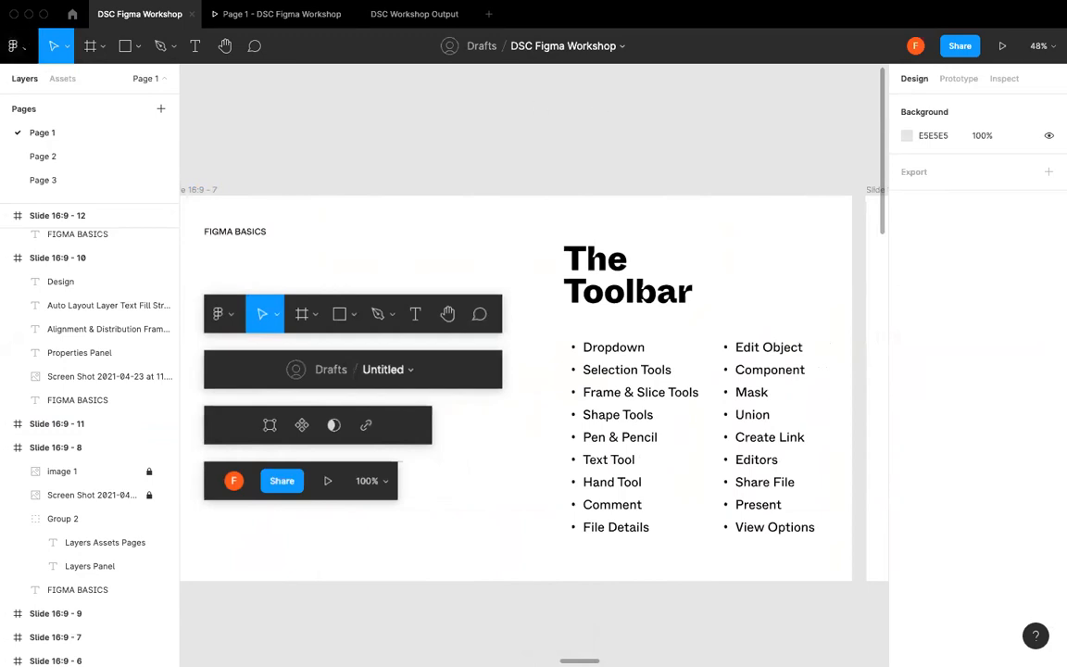
click(13, 45)
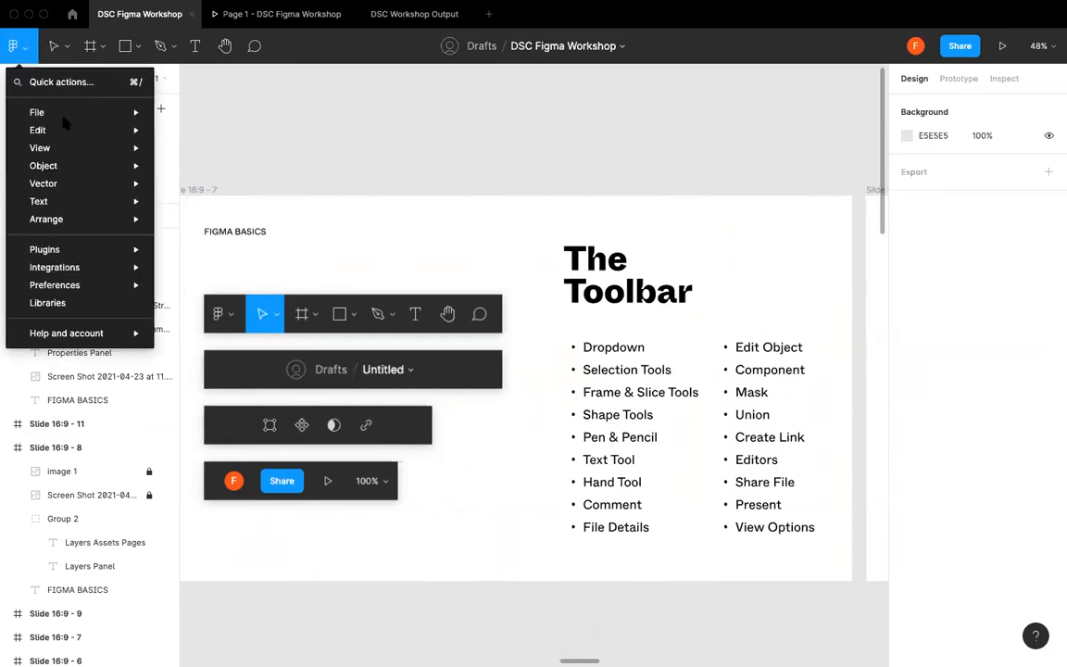
mouse_move(81, 153)
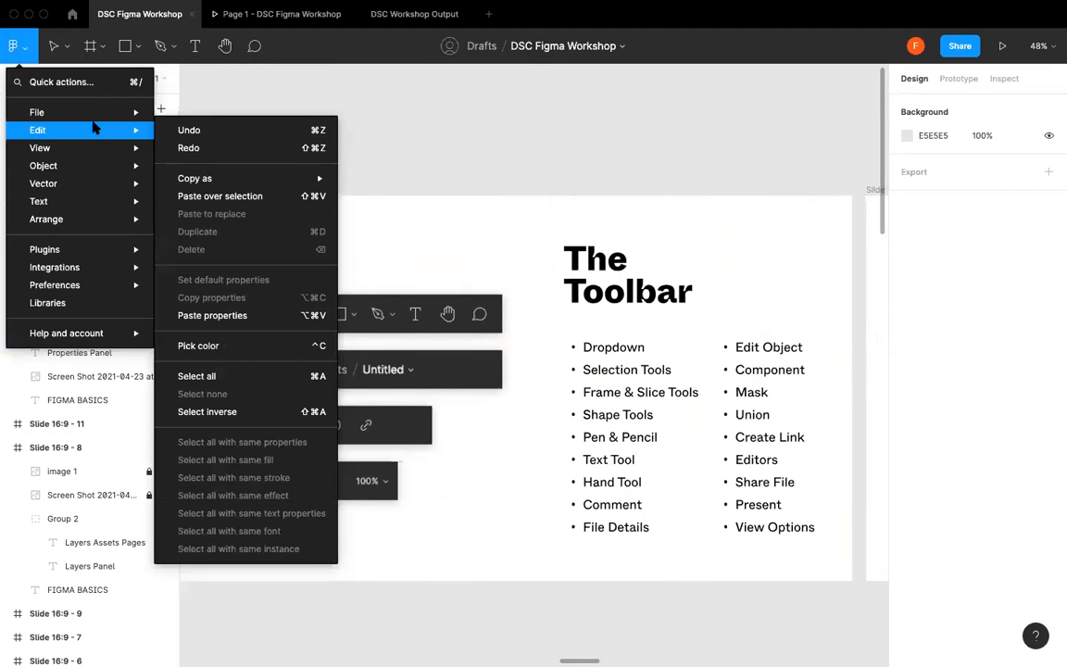
mouse_move(89, 109)
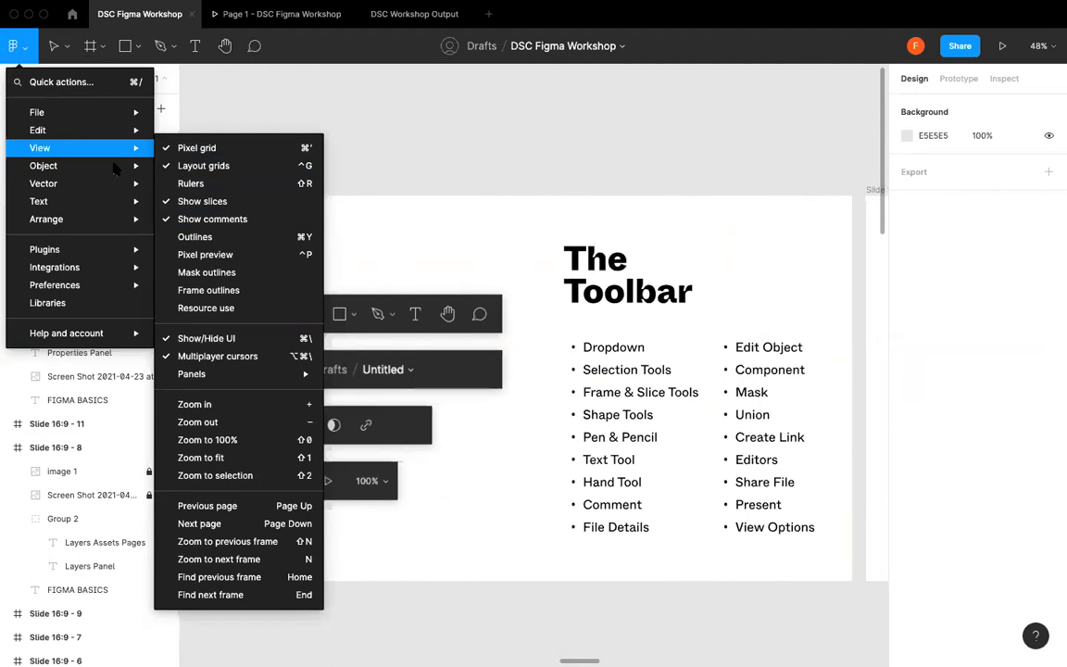
mouse_move(55, 250)
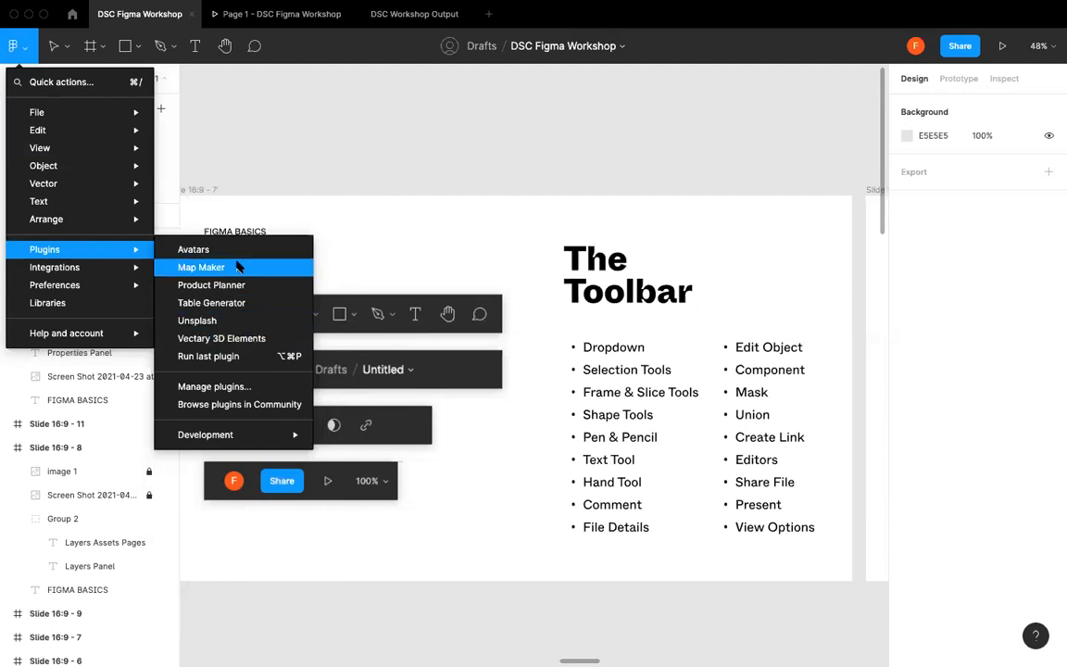
- Examine the preference options and view the small and big nudge amount settings
mouse_move(99, 276)
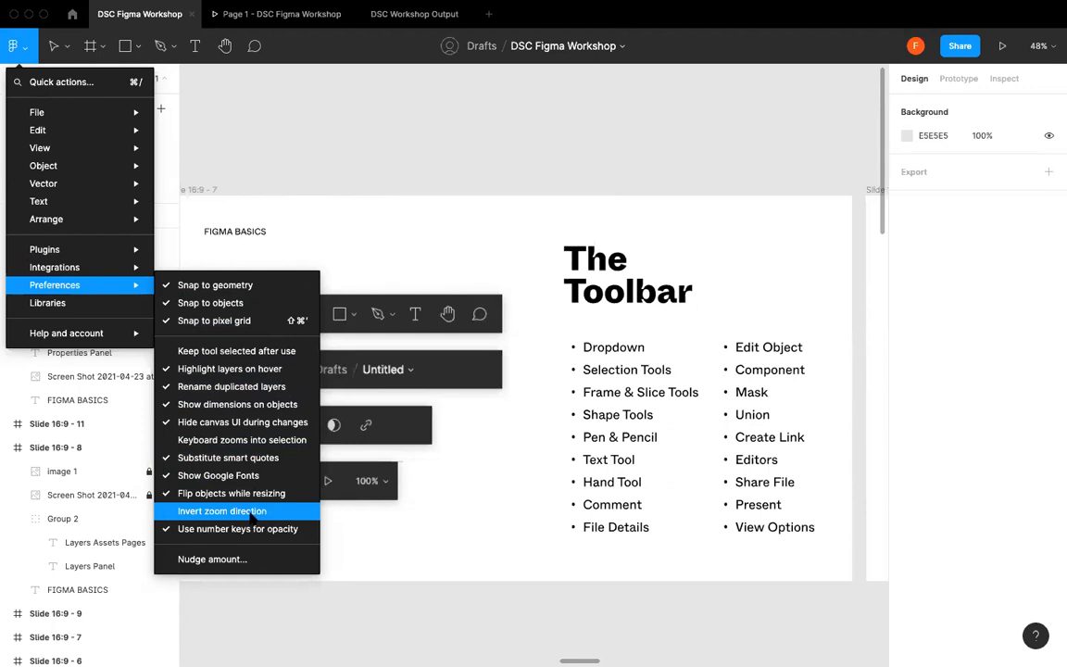
click(278, 559)
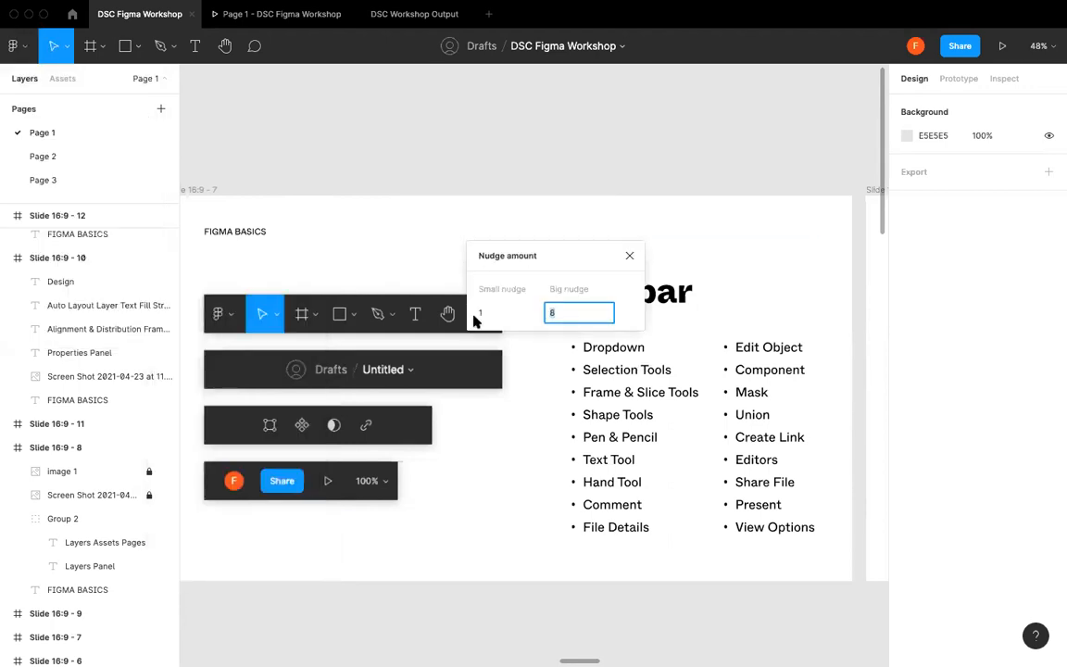
click(628, 252)
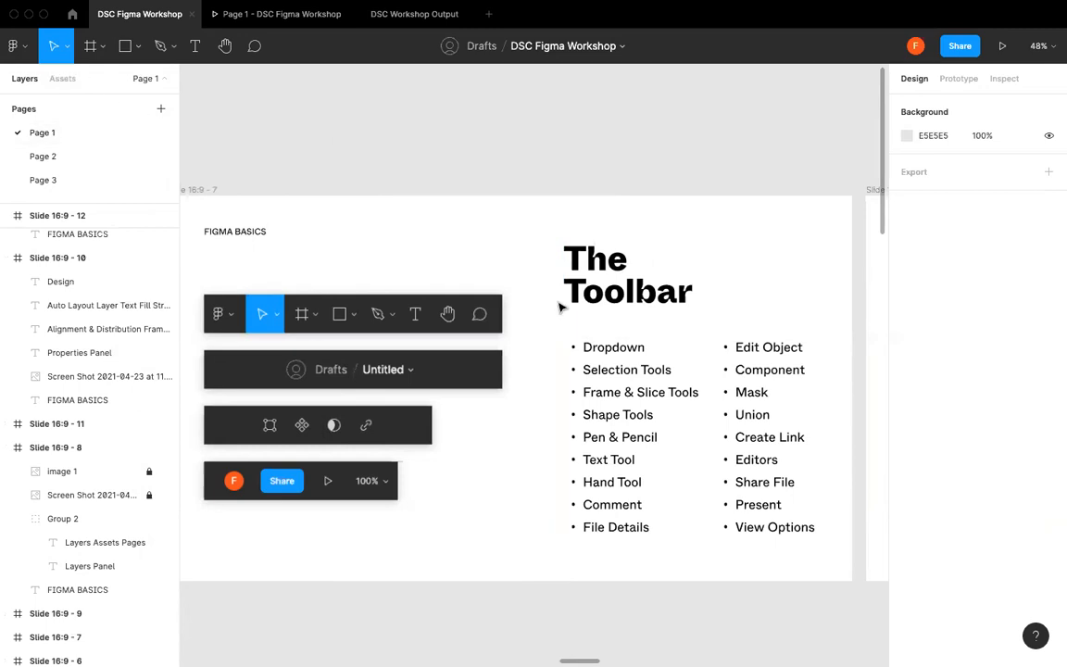
- Select and deselect the text group on The Toolbar slide, and switch to the Scale tool
click(624, 279)
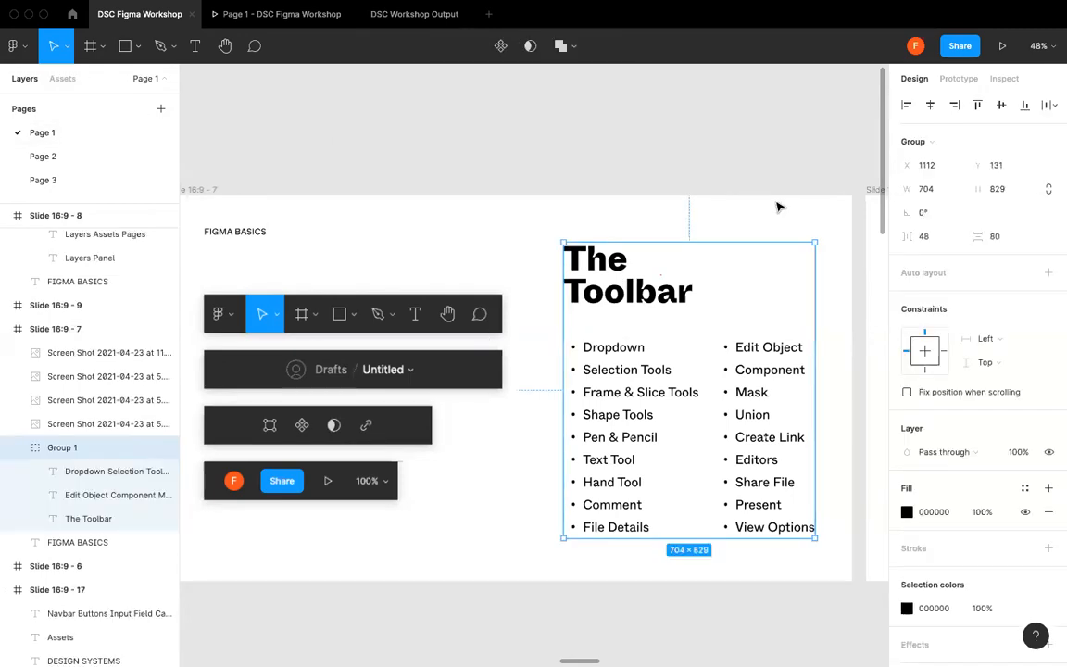
click(223, 118)
click(65, 46)
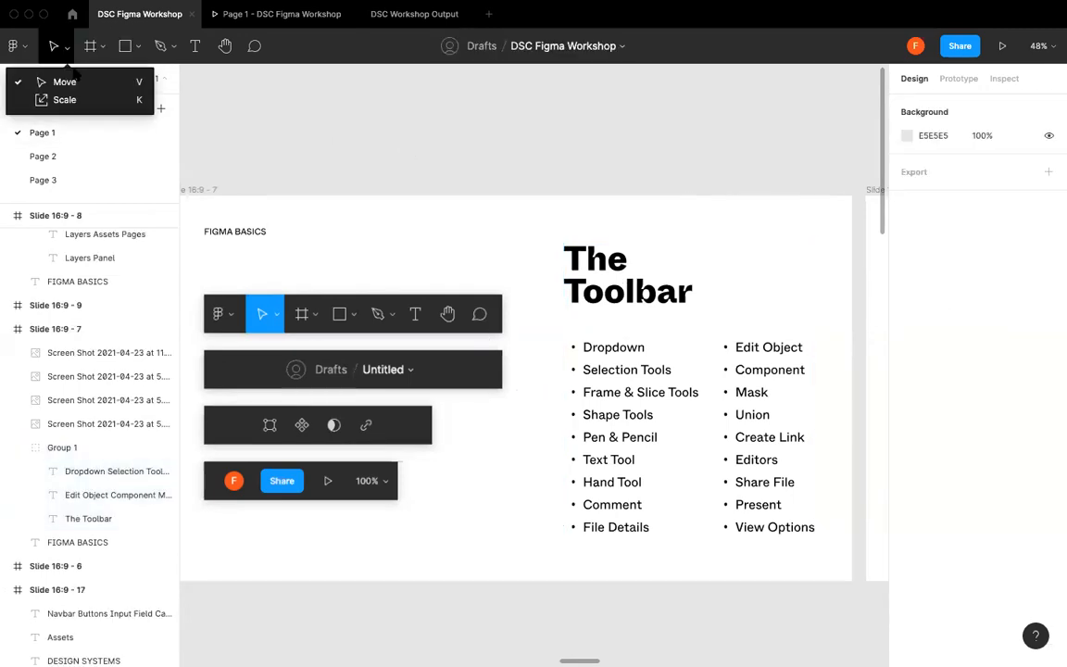
click(79, 100)
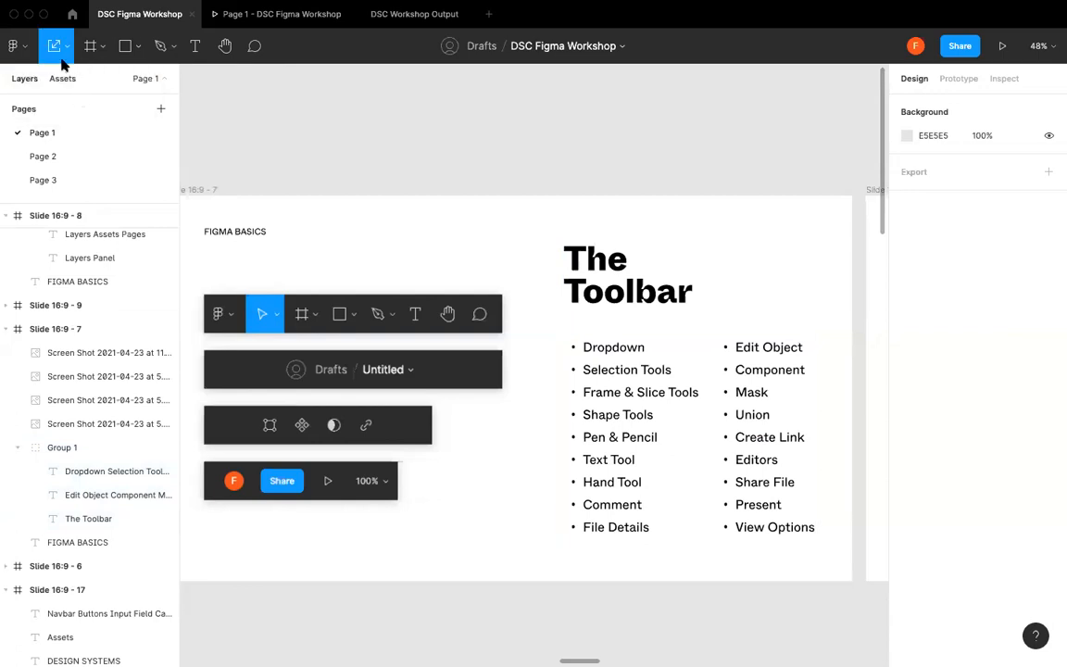
- Scale The Toolbar title text proportionally to about 624 × 209, after briefly selecting the top toolbar screenshot
click(476, 304)
mouse_move(501, 333)
mouse_down()
mouse_move(567, 367)
mouse_move(503, 332)
mouse_up()
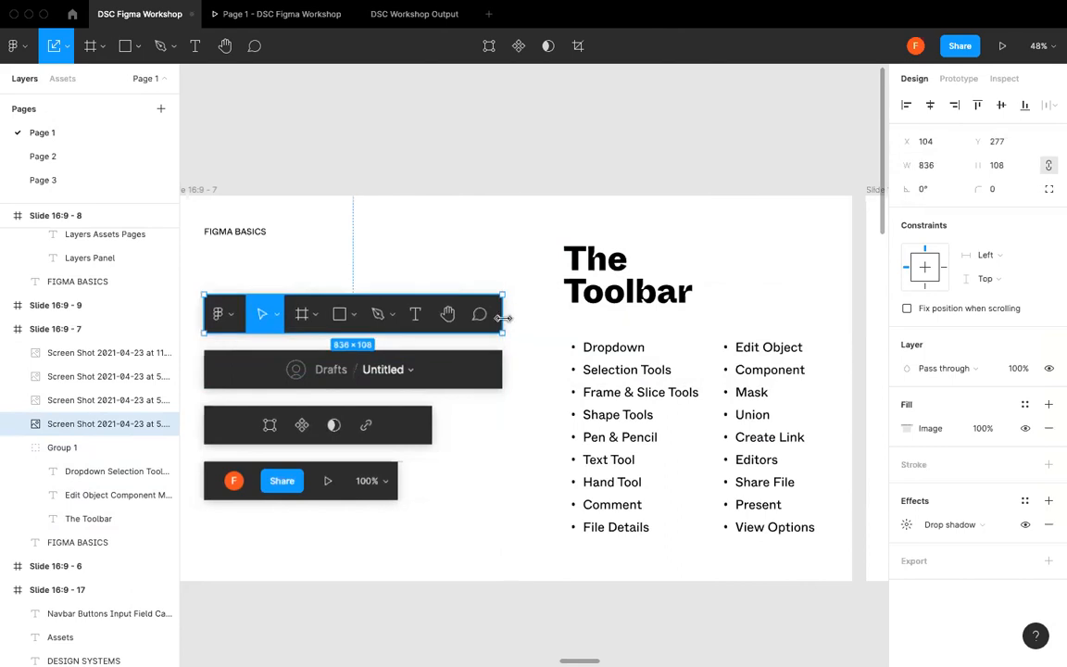
click(593, 289)
double_click(593, 289)
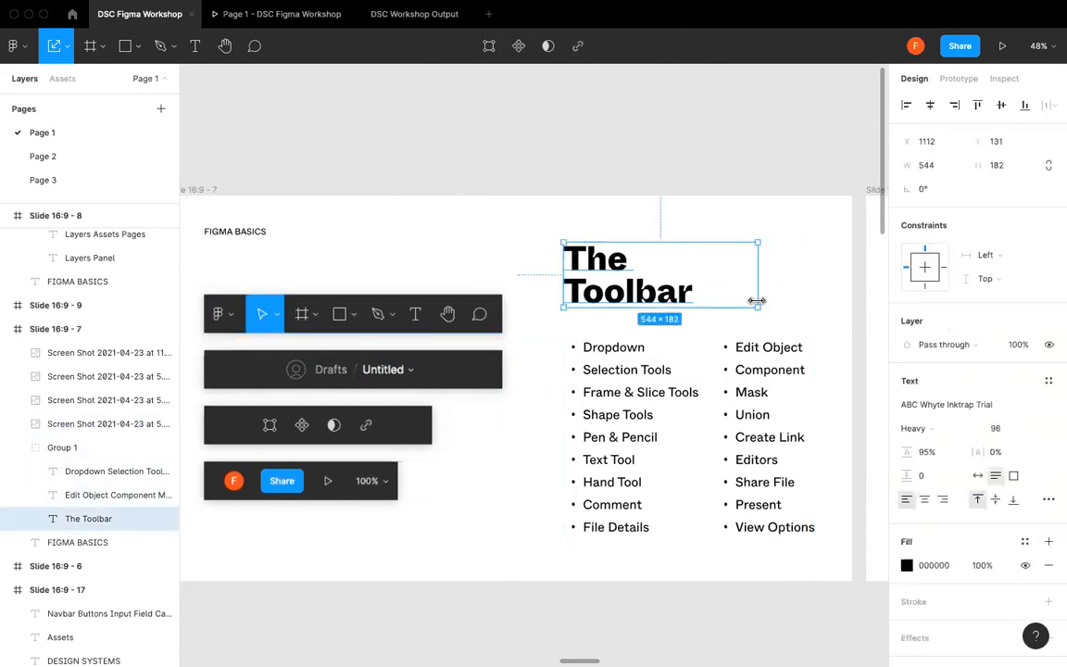
drag(753, 306, 794, 332)
drag(780, 318, 777, 313)
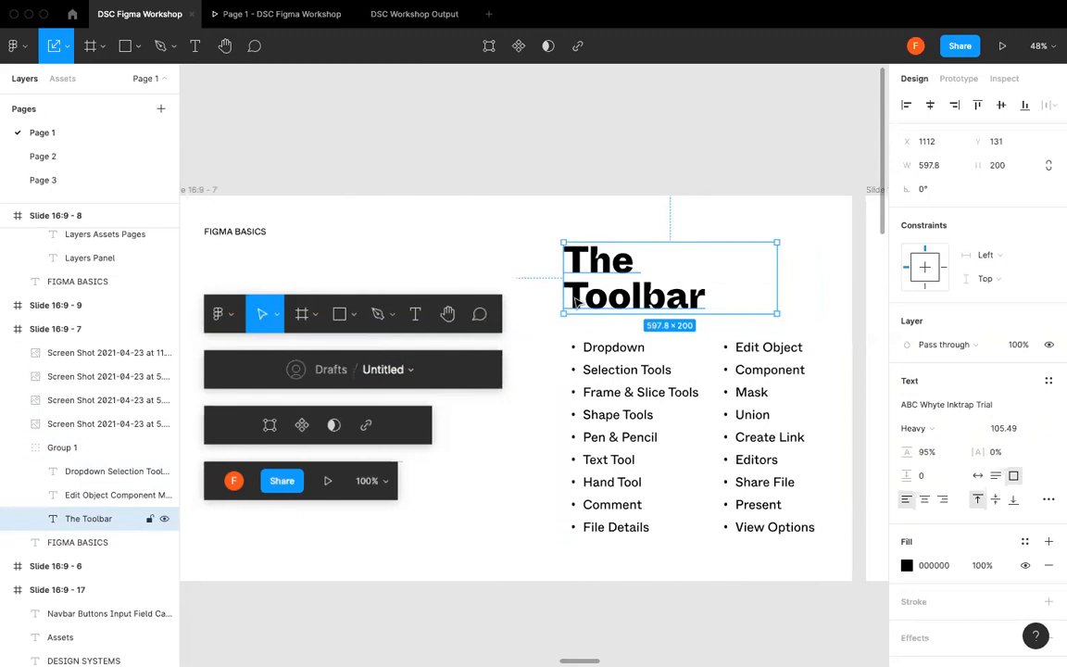
mouse_move(776, 313)
mouse_down()
mouse_move(821, 328)
mouse_move(787, 316)
mouse_up()
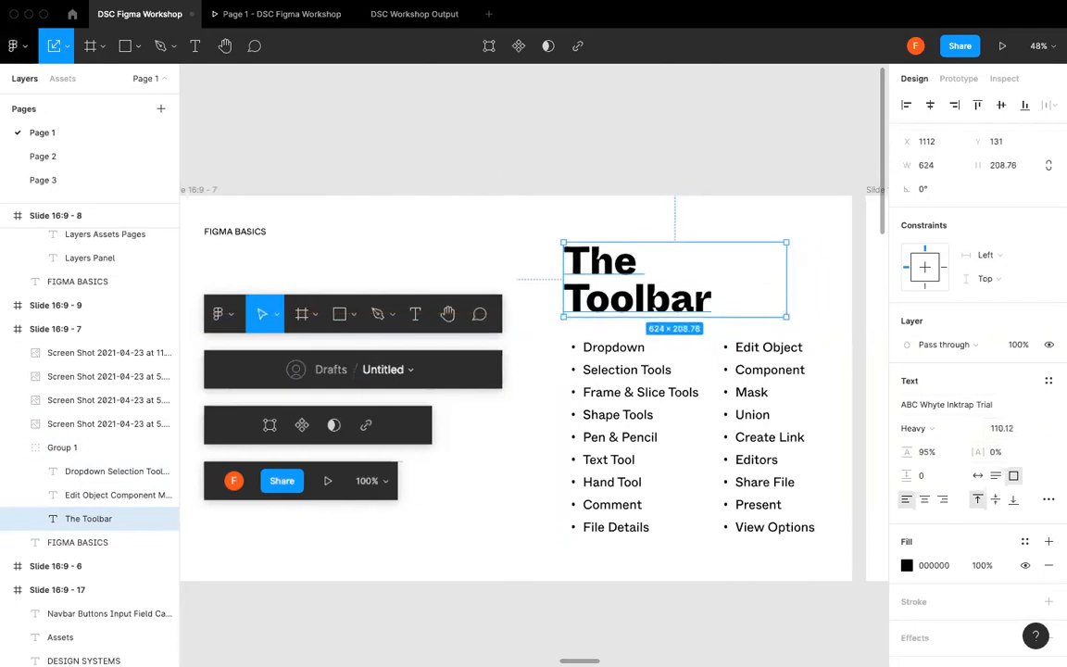
- Switch back to the Move tool and clear the selection of the title text
click(64, 46)
click(64, 83)
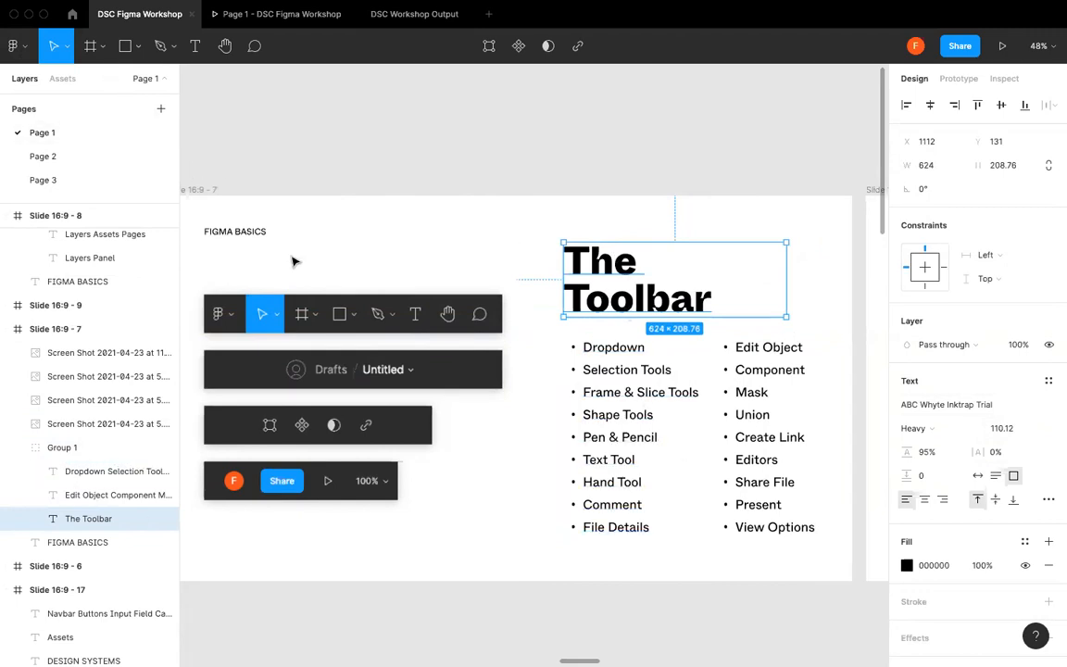
scroll(293, 262, down, 5)
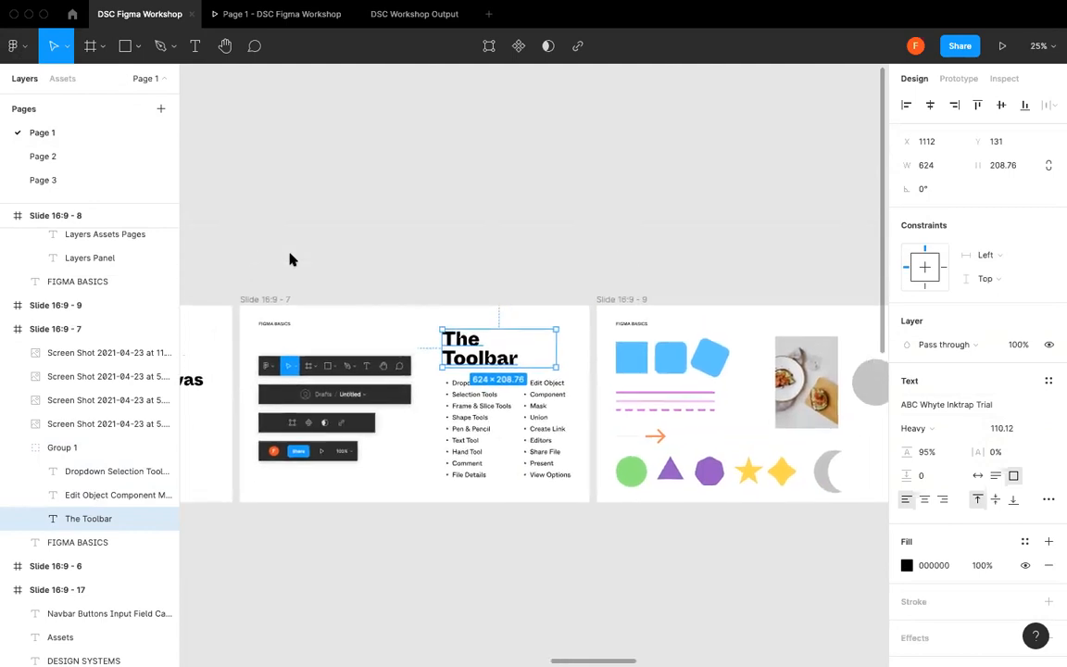
scroll(290, 259, up, 2)
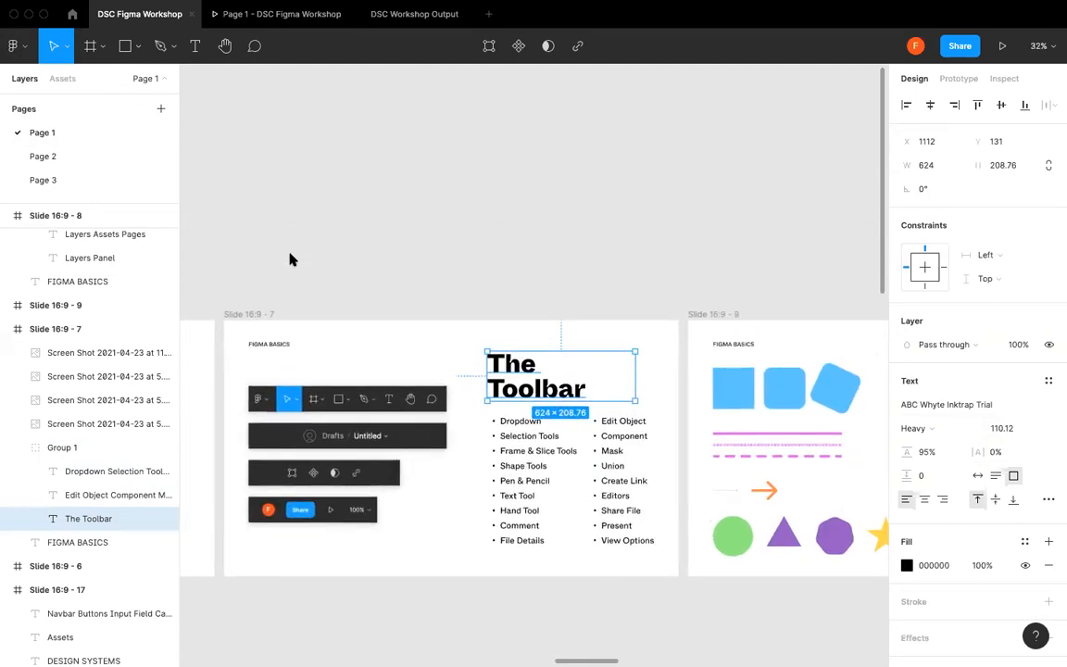
click(293, 262)
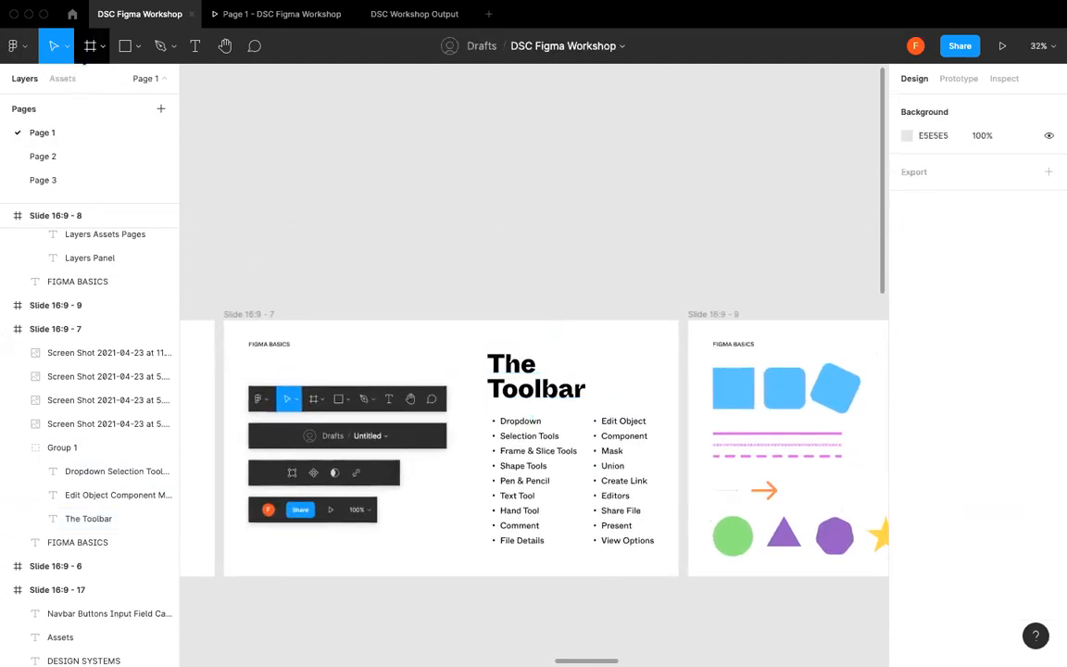
- Activate the Frame tool and examine the available desktop and phone frame size presets
click(90, 45)
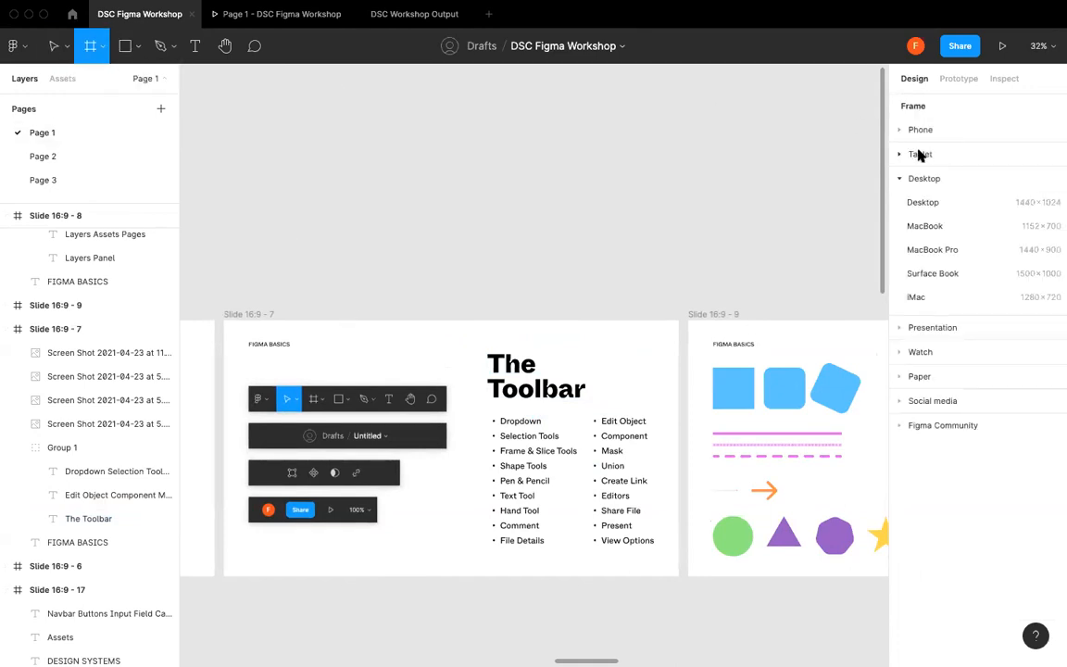
click(908, 178)
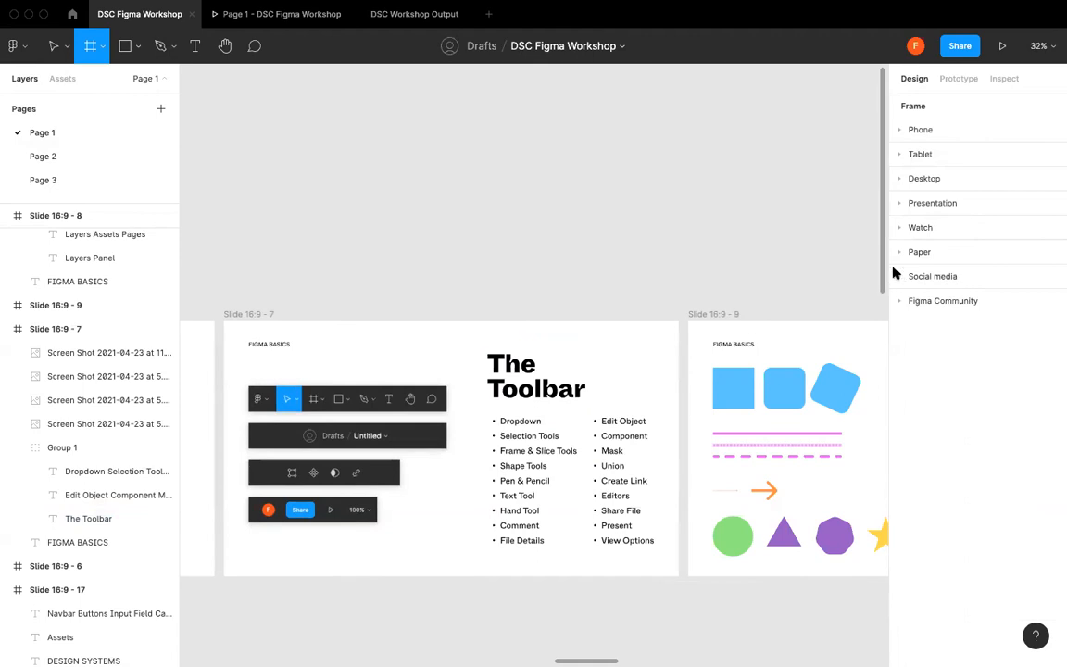
click(897, 185)
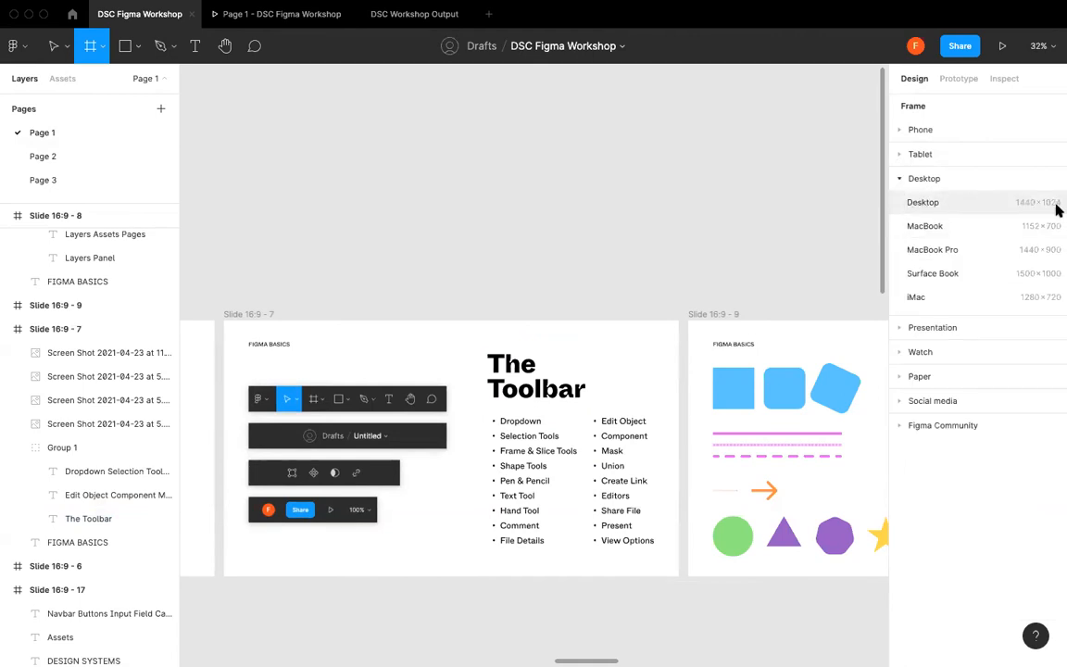
click(910, 129)
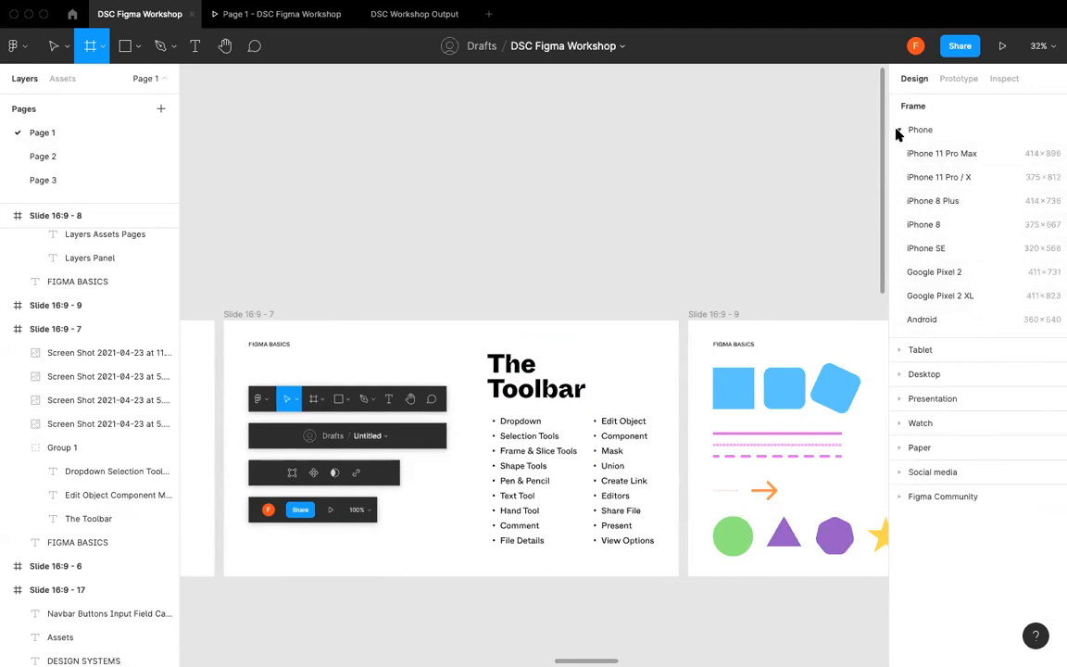
click(899, 131)
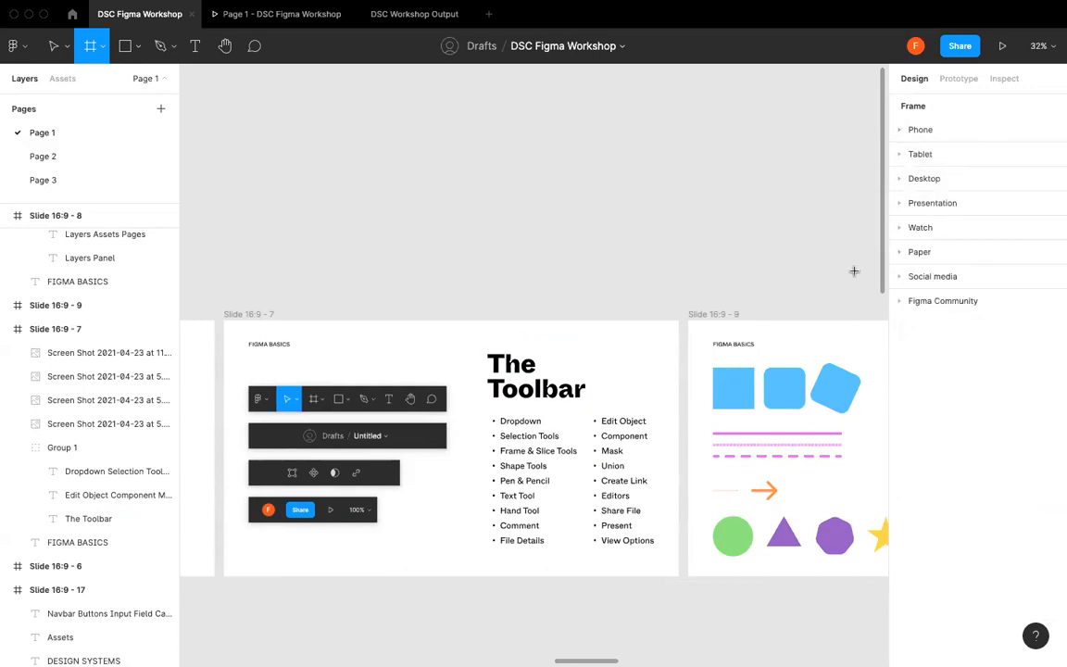
- Add a new frame to the canvas from the Desktop 1440 × 1024 preset
click(897, 181)
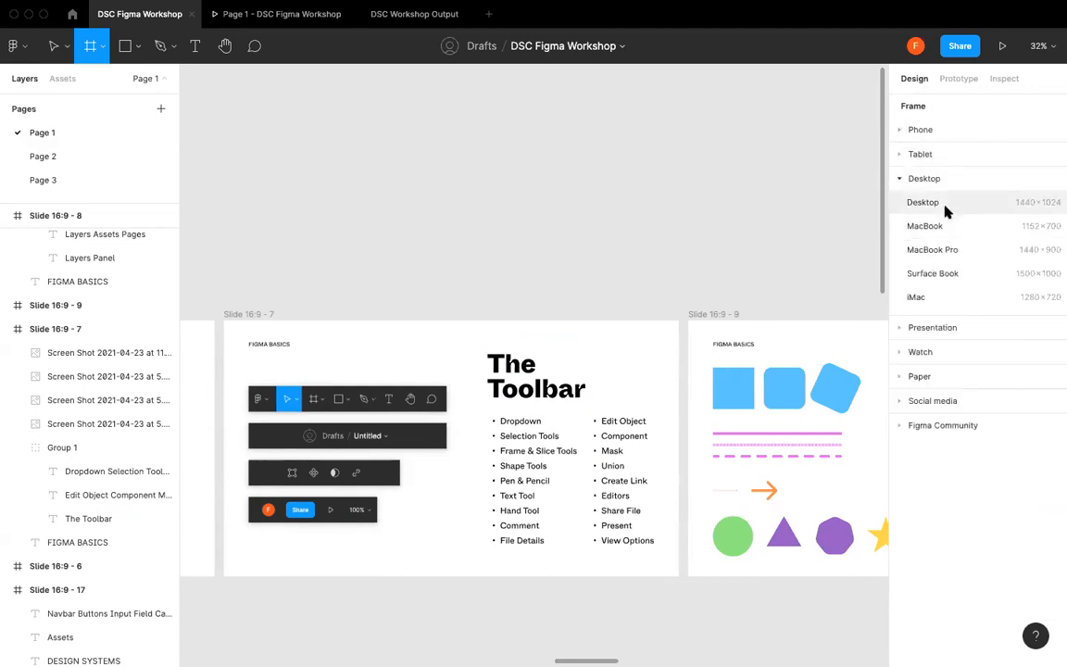
click(885, 204)
drag(859, 370, 351, 322)
scroll(434, 327, left, 4)
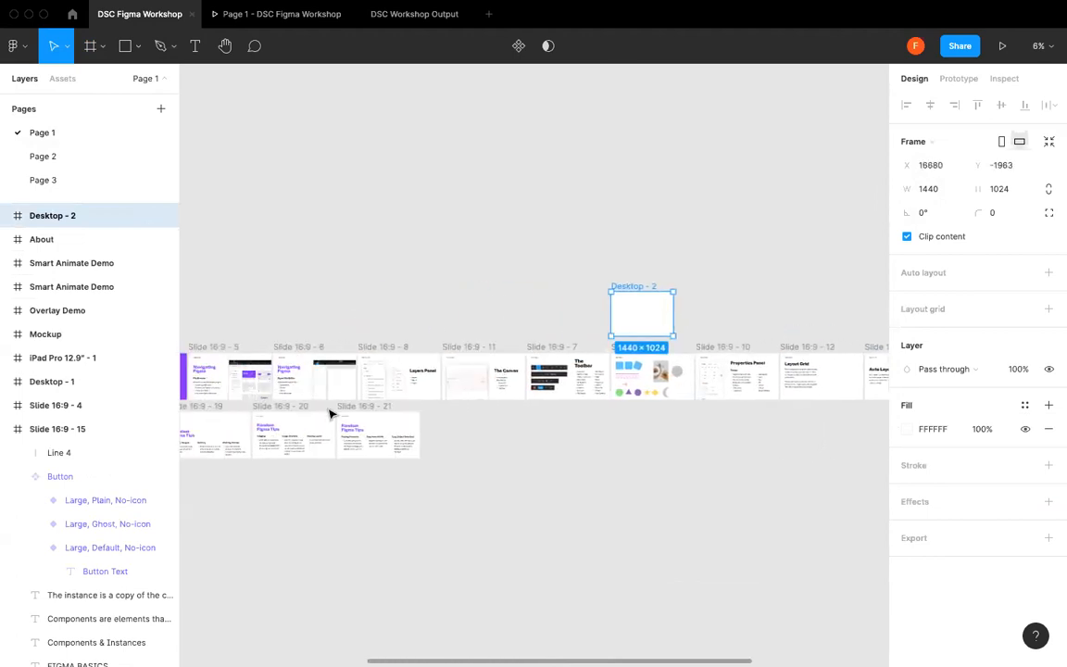
- Delete the newly added desktop frame and go back to The Toolbar slide
key(Delete)
scroll(687, 393, up, 1)
scroll(687, 394, up, 10)
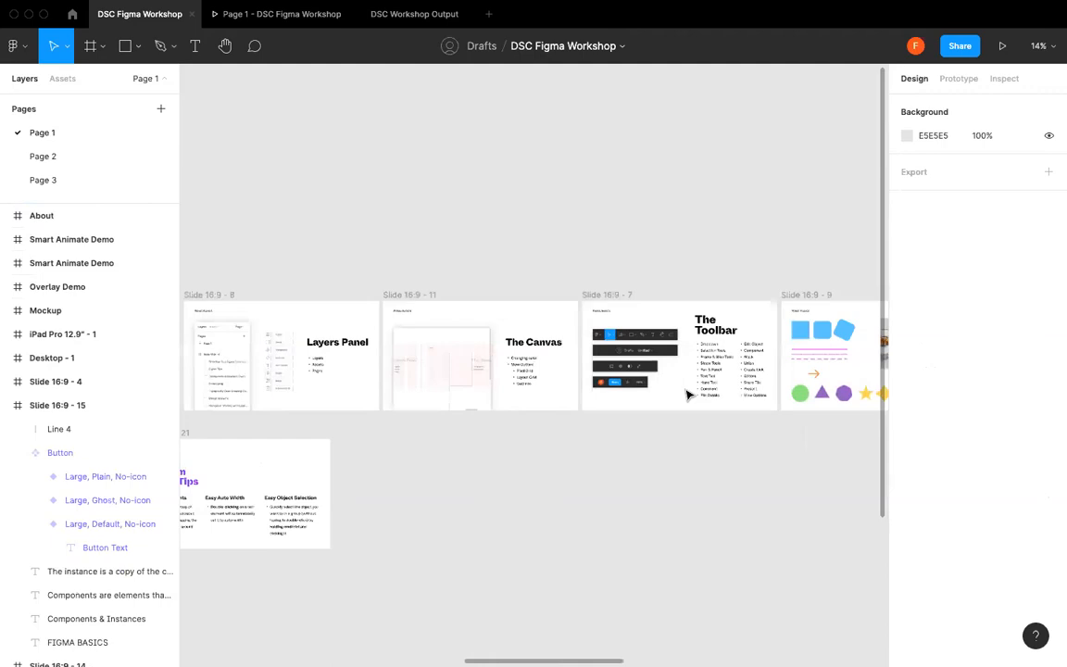
scroll(705, 401, up, 2)
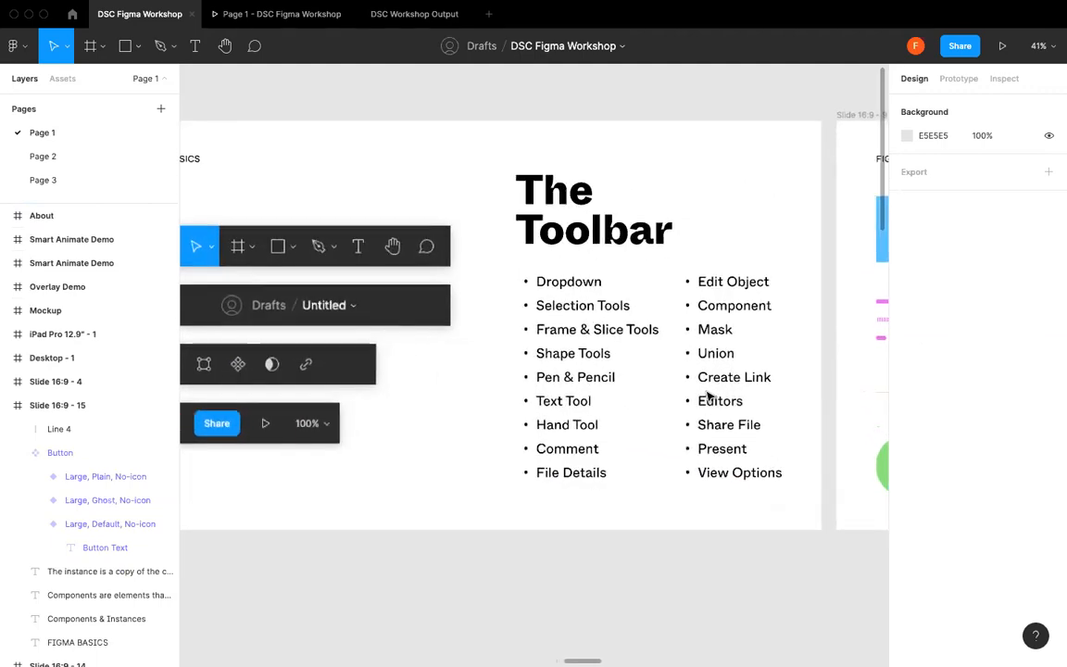
scroll(282, 146, down, 1)
scroll(282, 146, up, 1)
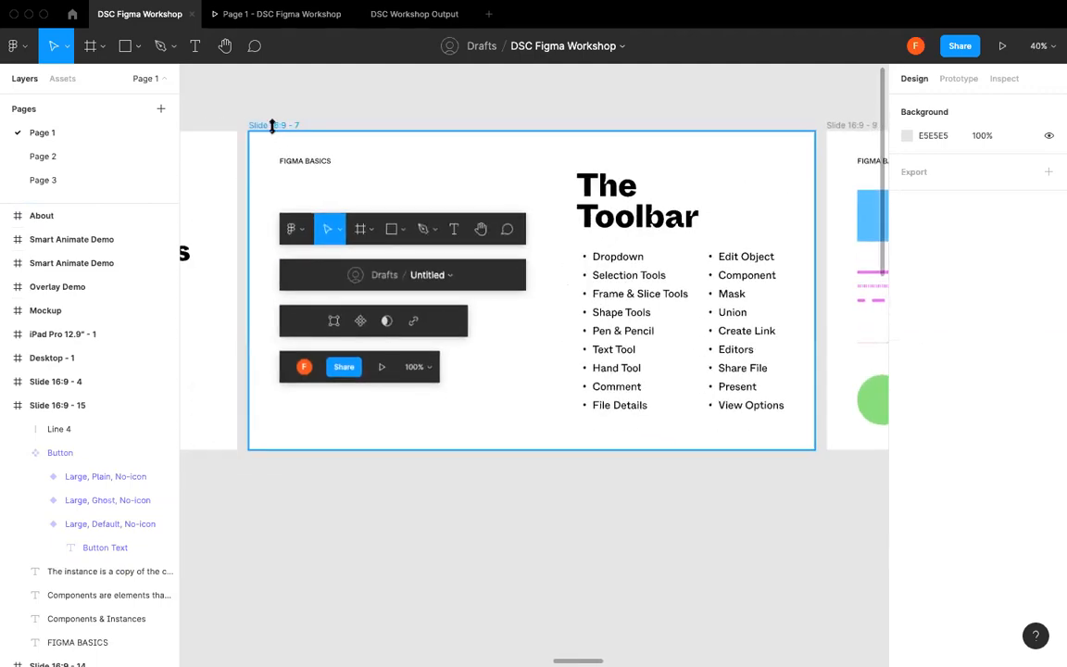
- Fill The Toolbar slide frame with purple 892DFF from the document colors, and undo the fill change
click(293, 123)
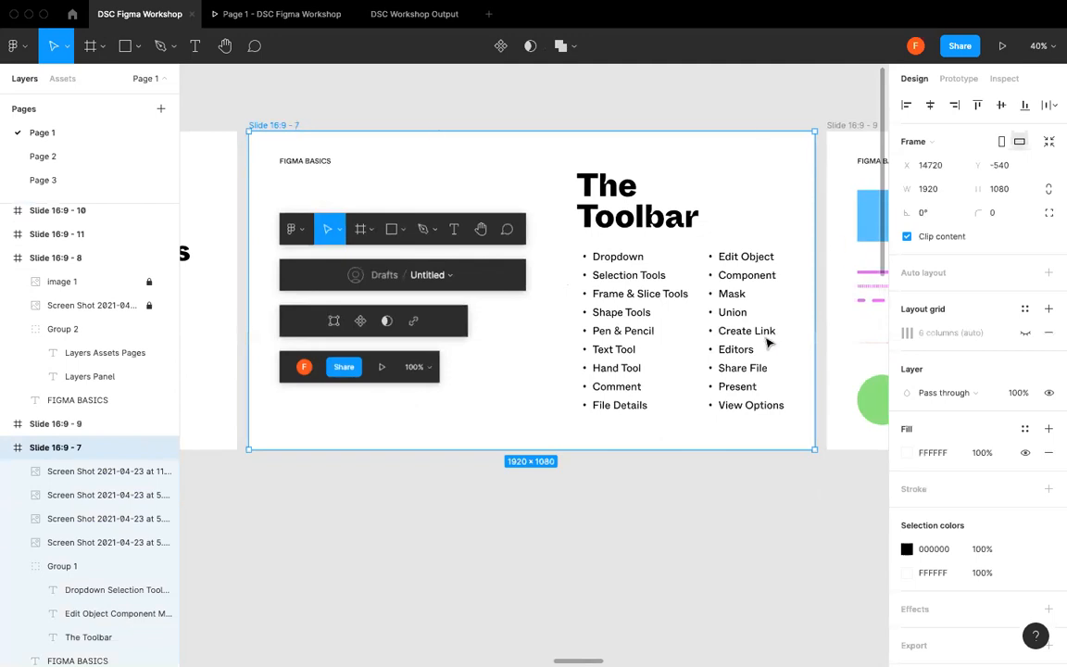
click(907, 452)
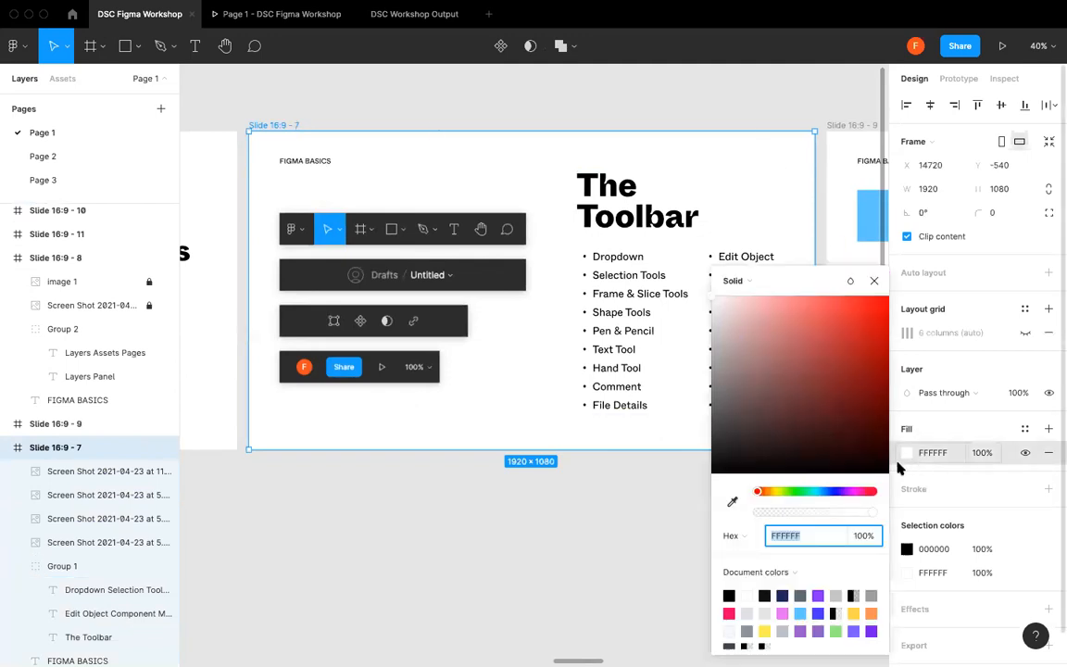
click(819, 594)
click(874, 279)
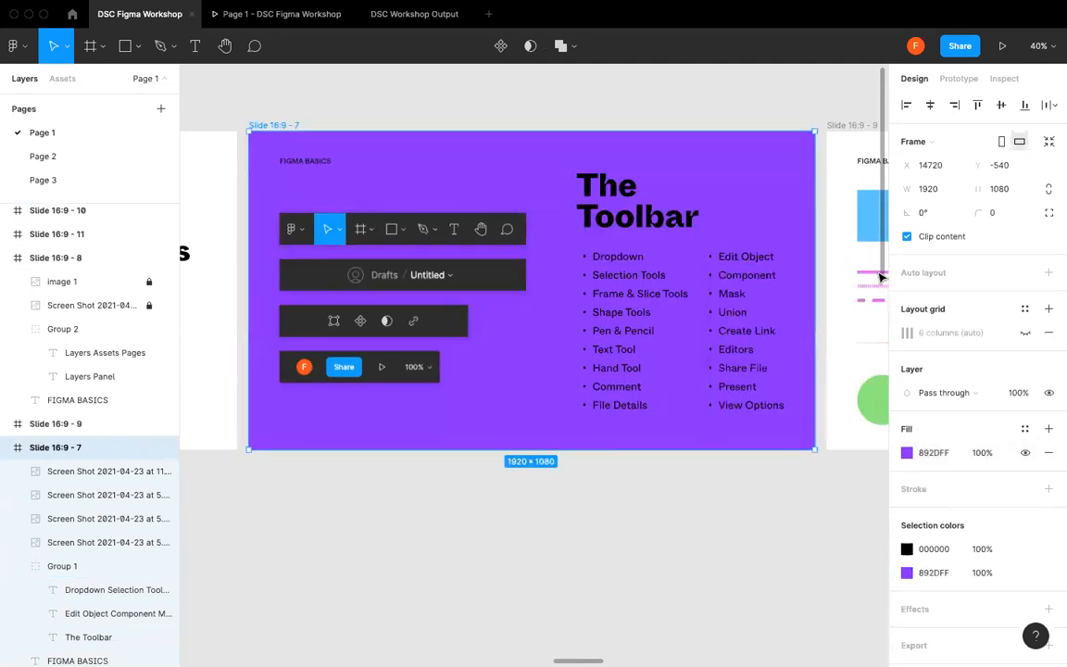
key(ctrl+z)
- Add a drop shadow effect to The Toolbar slide frame, remove it again and clear the selection
mouse_move(978, 213)
mouse_down()
mouse_move(993, 214)
mouse_move(455, 143)
mouse_move(871, 231)
mouse_move(826, 254)
mouse_move(979, 217)
mouse_up()
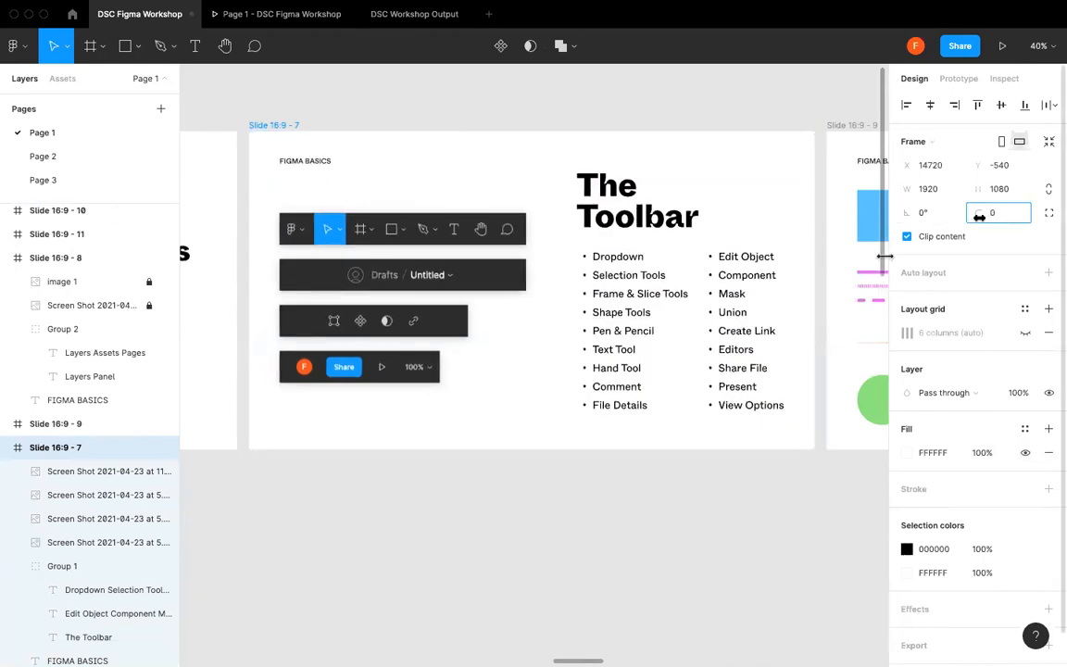
scroll(1020, 528, down, 1)
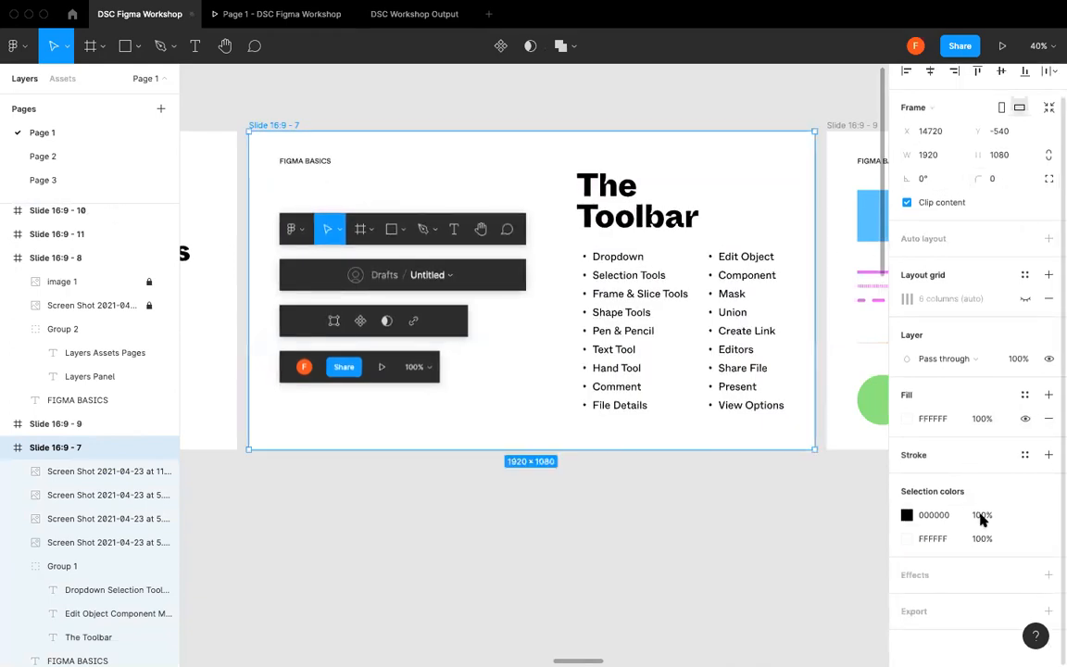
click(1049, 575)
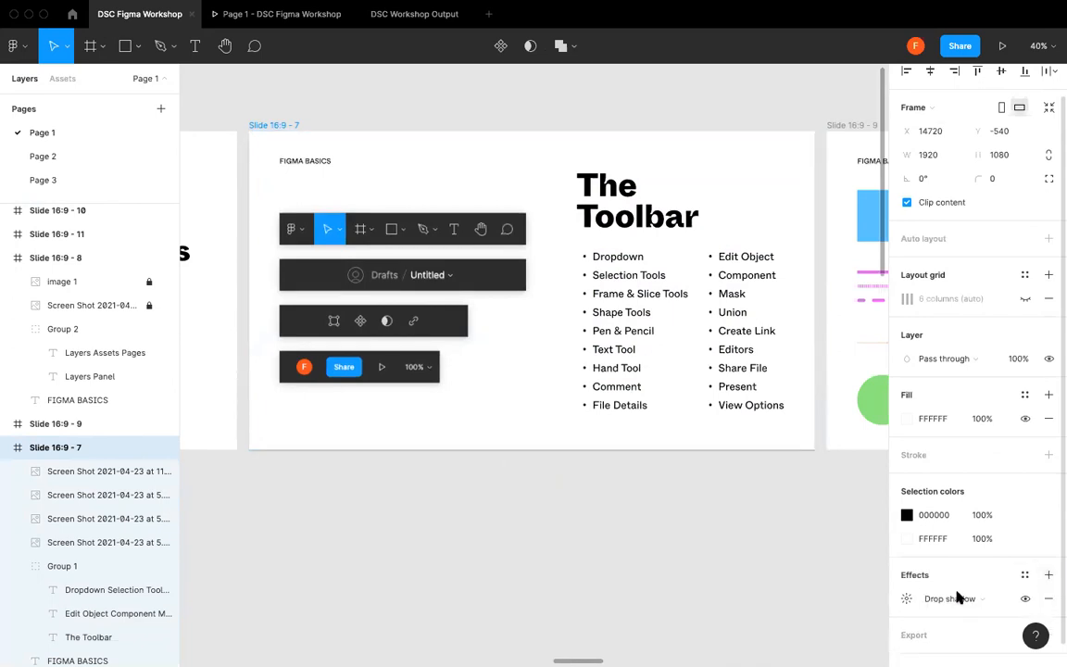
click(1049, 598)
click(738, 457)
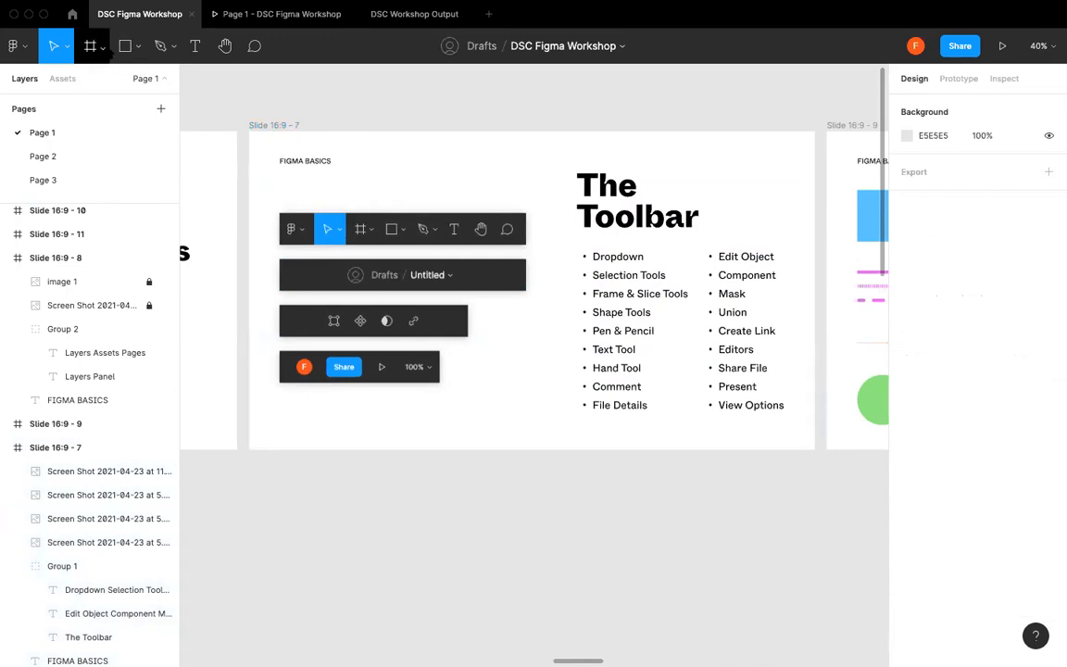
- Draw a slice about 742 × 509 over the toolbar screenshots and add a 1x PNG export setting to it
click(100, 46)
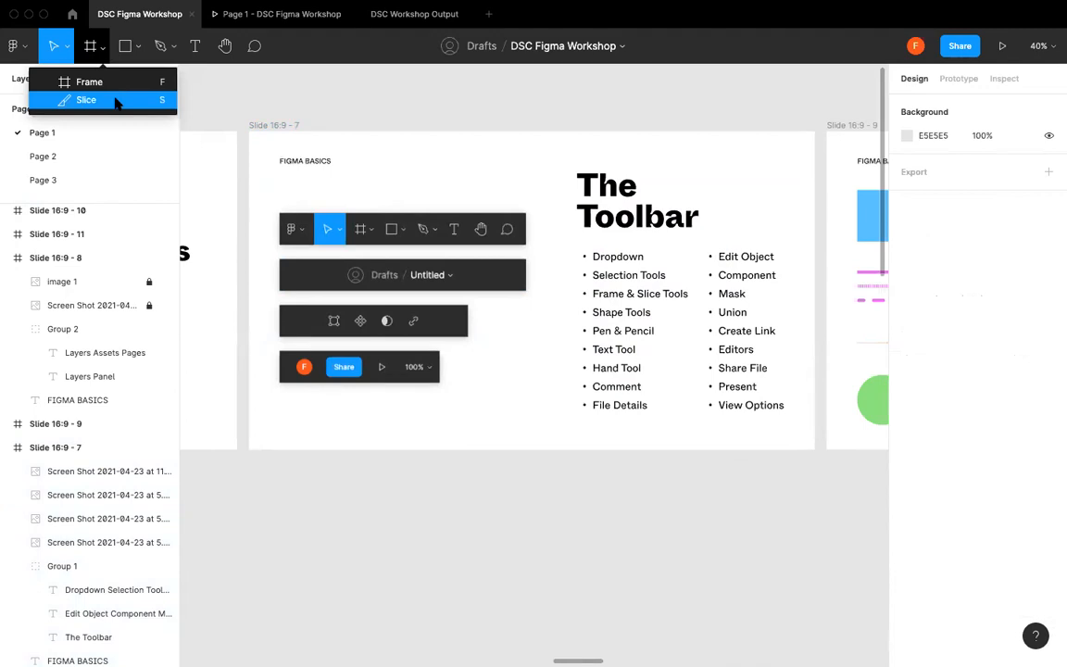
click(116, 100)
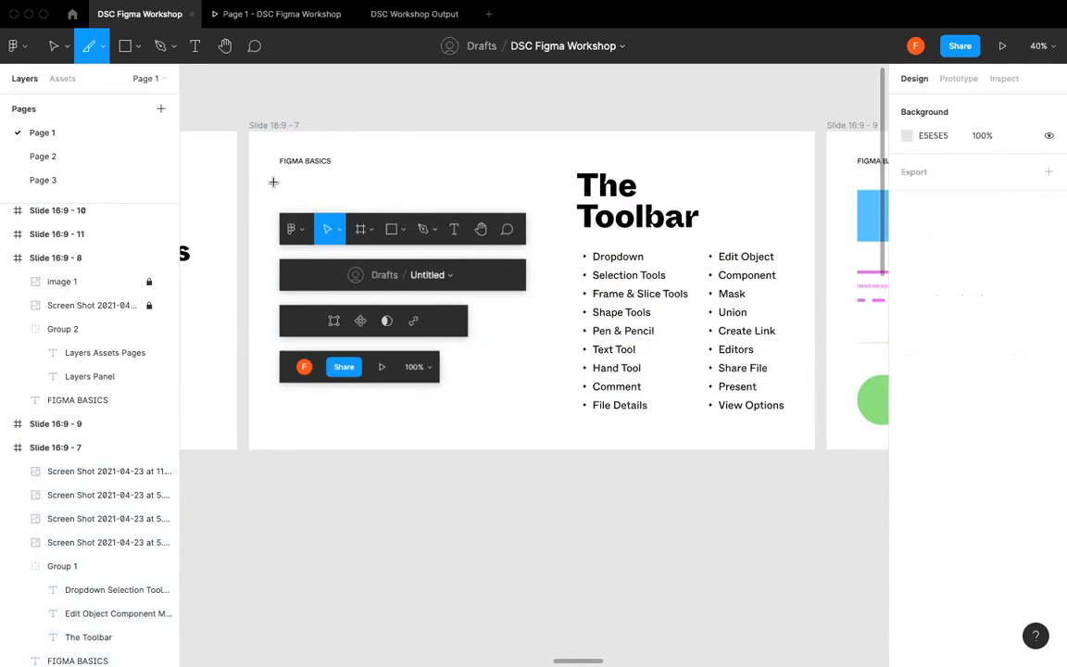
drag(265, 185, 486, 332)
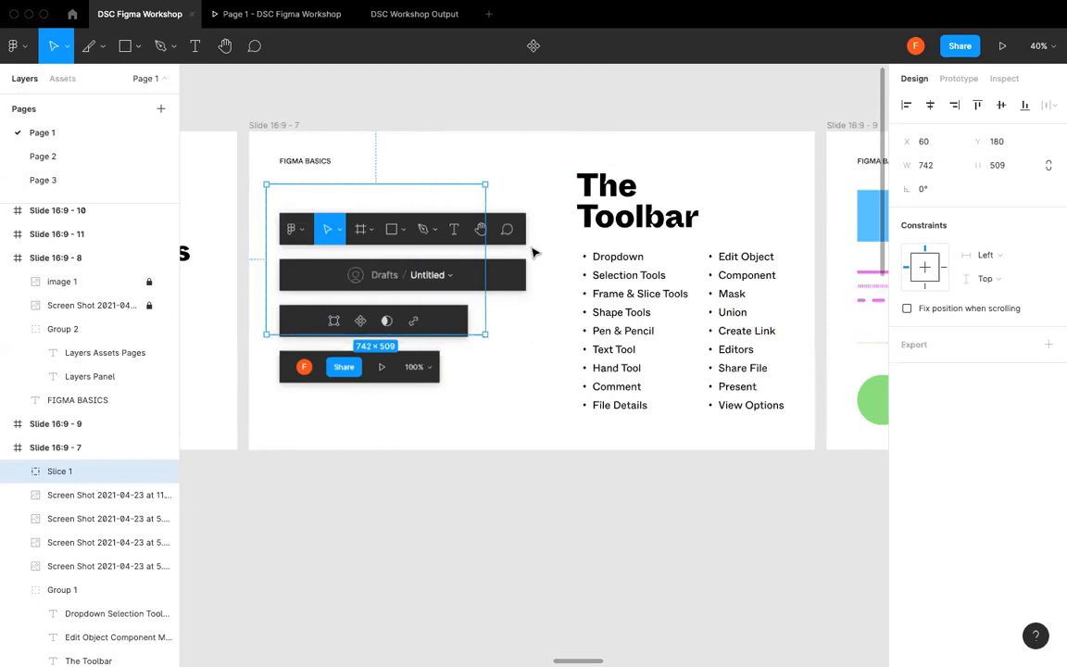
click(1049, 344)
click(999, 402)
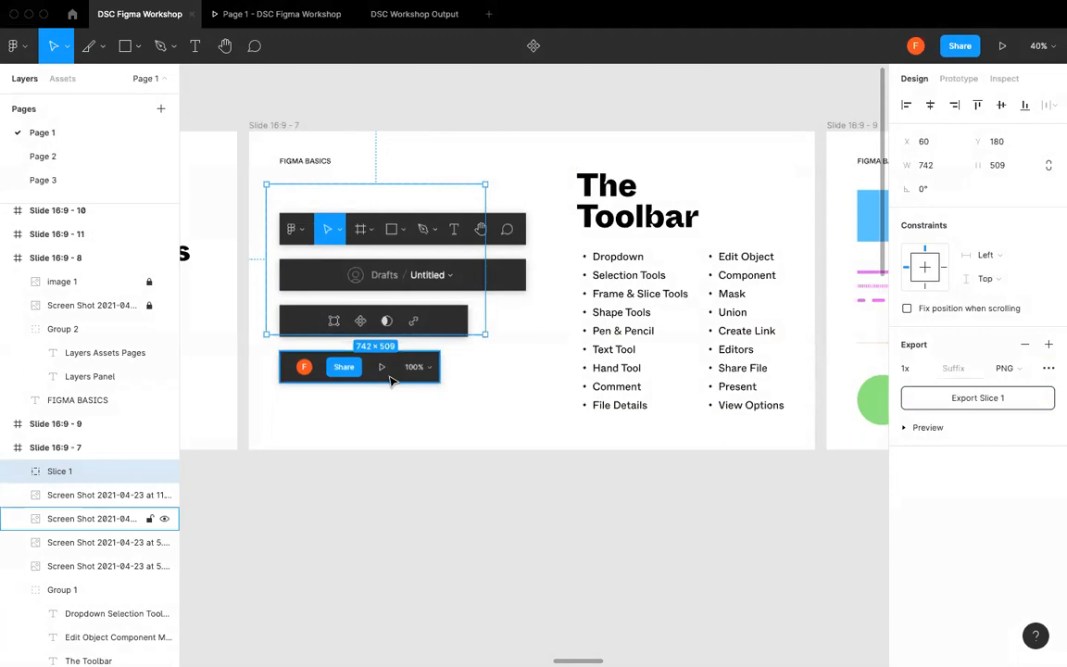
- Delete the slice and switch the Slice tool back to Frame, leaving the Move tool active
key(Delete)
scroll(740, 343, up, 1)
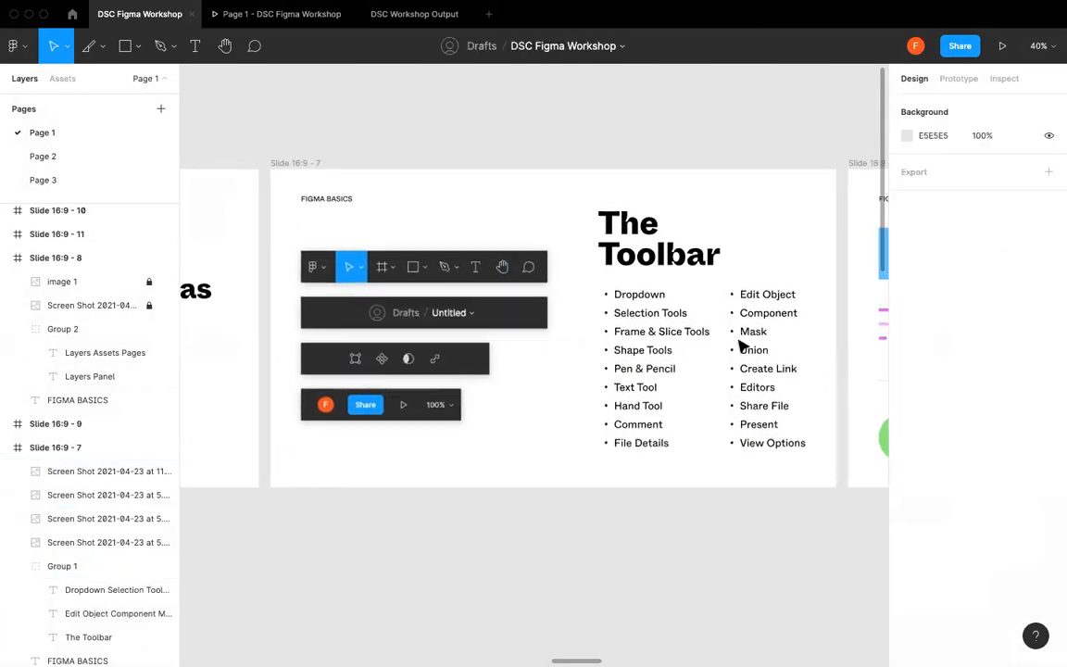
scroll(688, 354, right, 1)
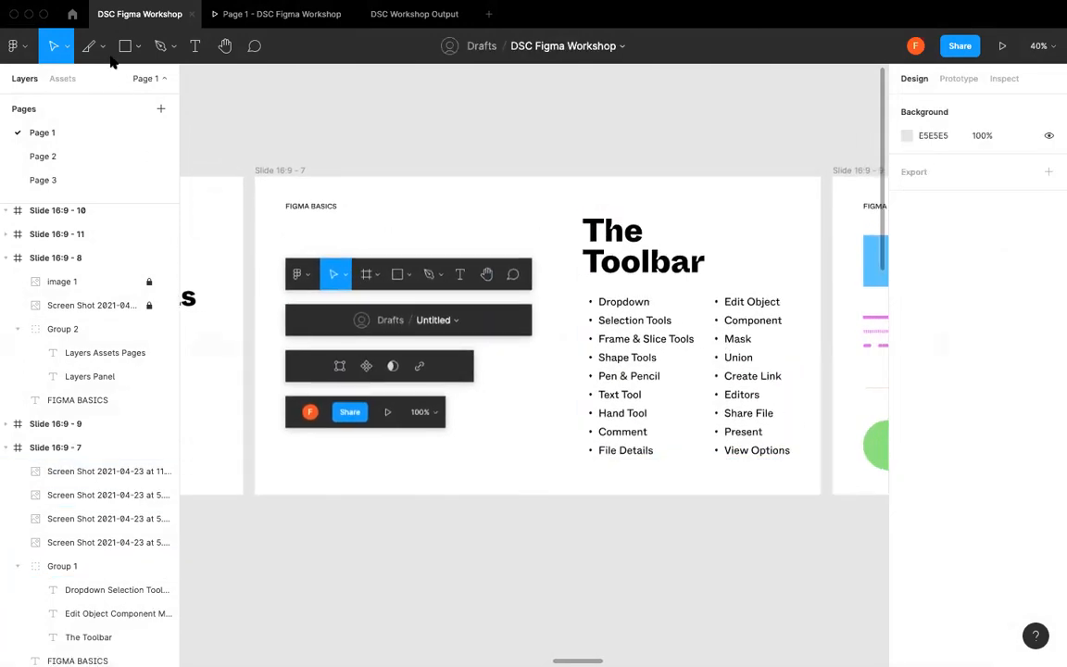
click(102, 45)
click(90, 79)
key(Escape)
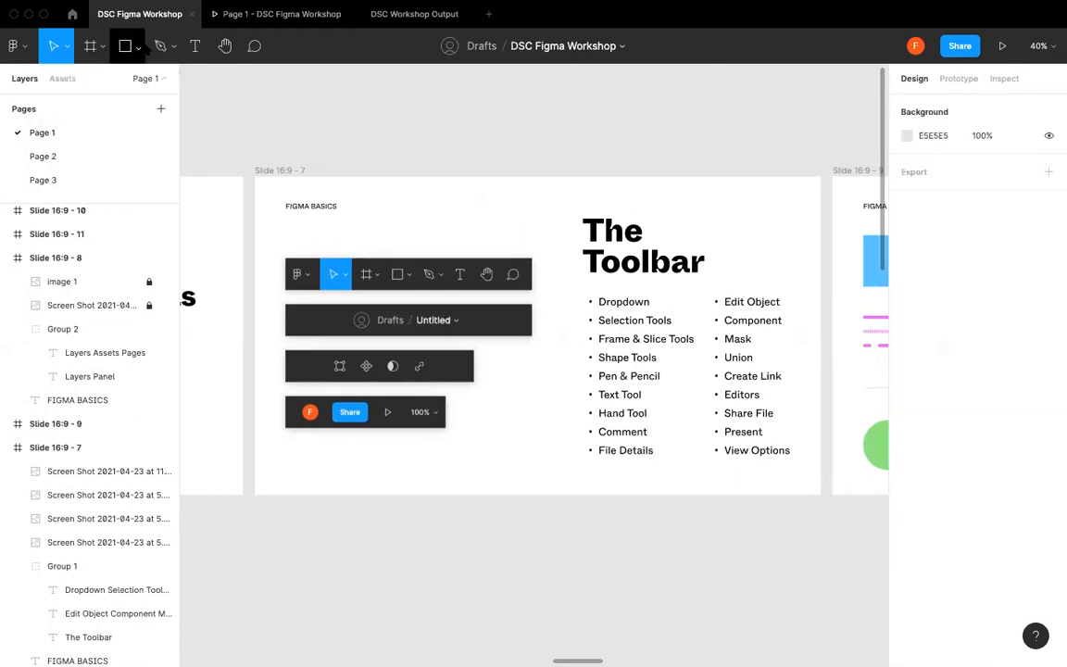
- Examine the list of shape tools and move on to the slide with the example shapes
click(139, 47)
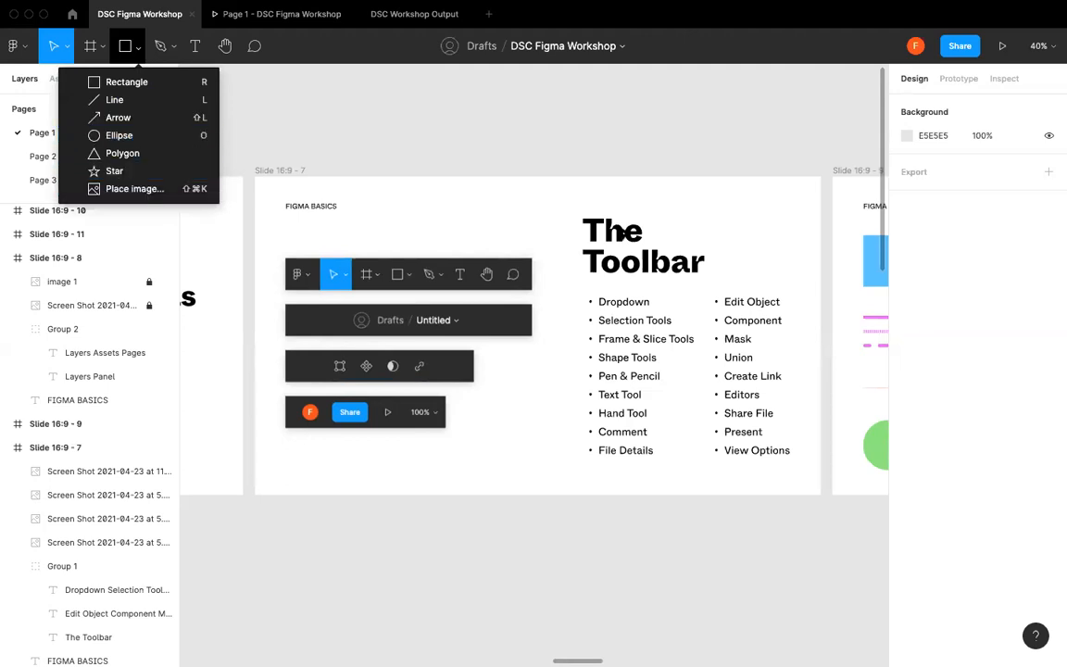
click(493, 217)
scroll(491, 219, right, 2)
scroll(491, 219, right, 10)
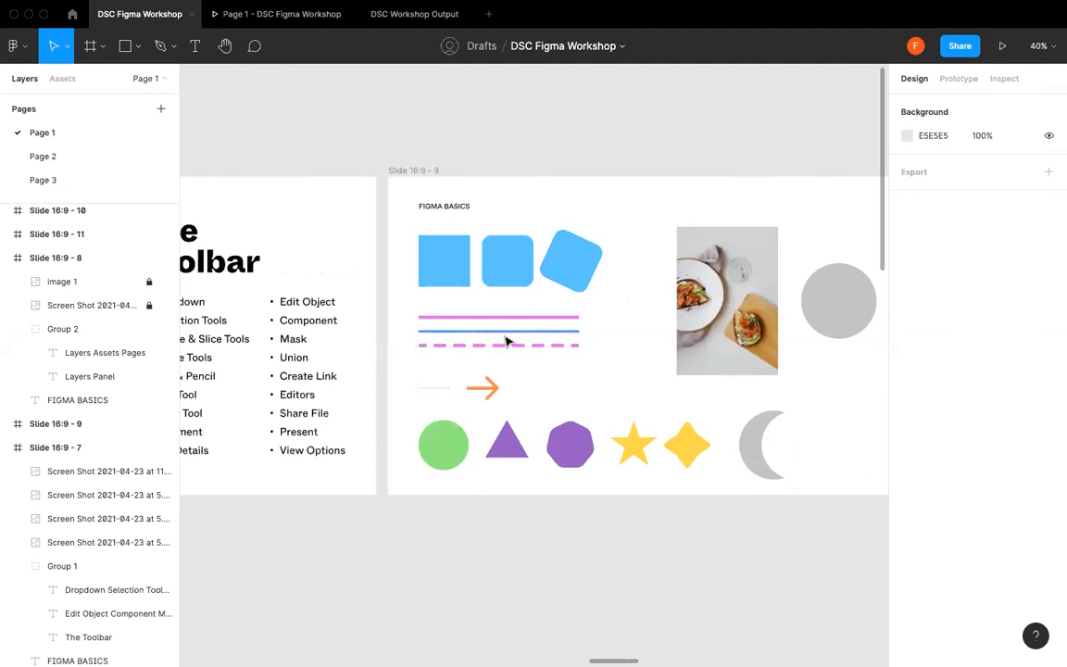
scroll(507, 342, up, 3)
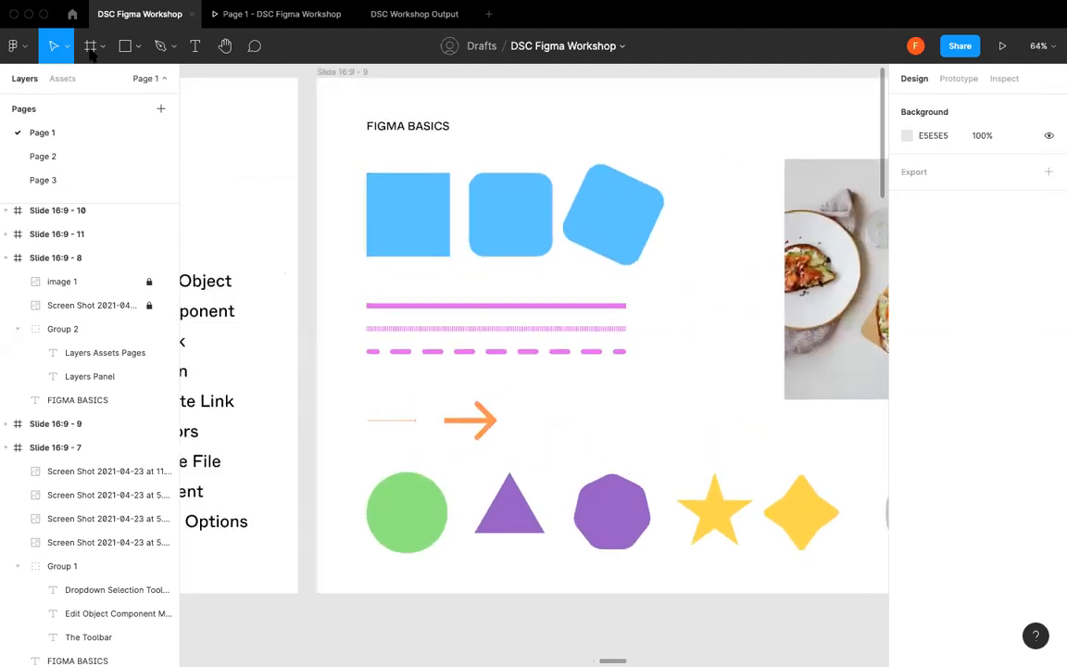
- Draw a 170 × 170 square, place it up beside the rotated blue square and rotate it to about -110°
click(125, 46)
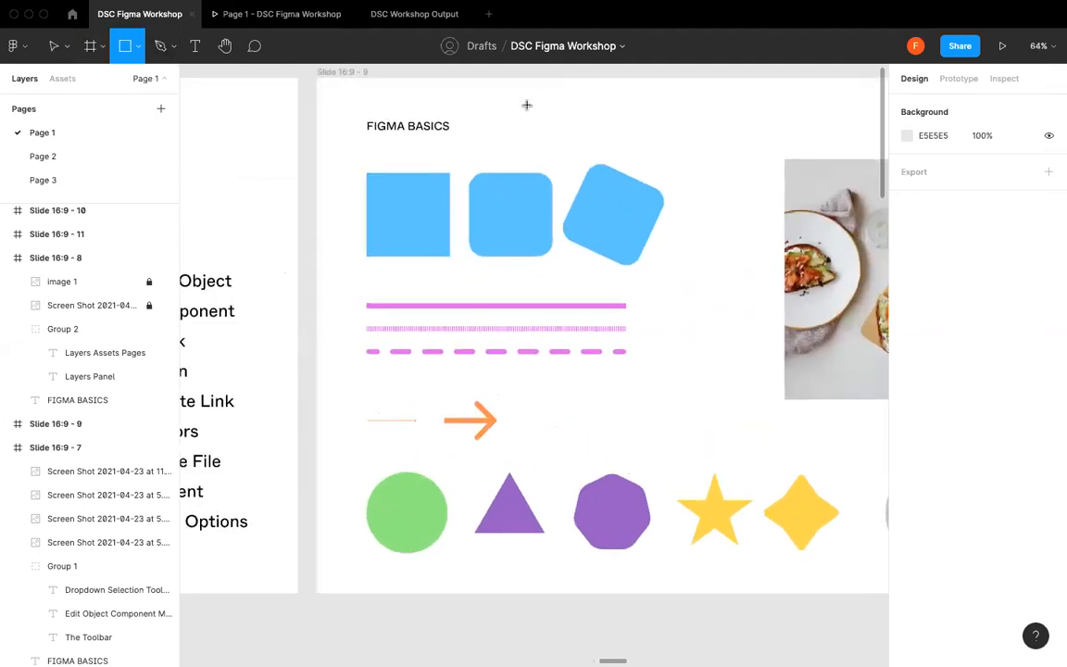
drag(524, 102, 596, 178)
mouse_move(567, 131)
mouse_down()
mouse_move(649, 150)
mouse_move(674, 138)
mouse_move(748, 174)
mouse_move(766, 144)
mouse_move(721, 138)
mouse_up()
mouse_move(767, 104)
mouse_down()
mouse_move(779, 102)
mouse_move(758, 100)
mouse_up()
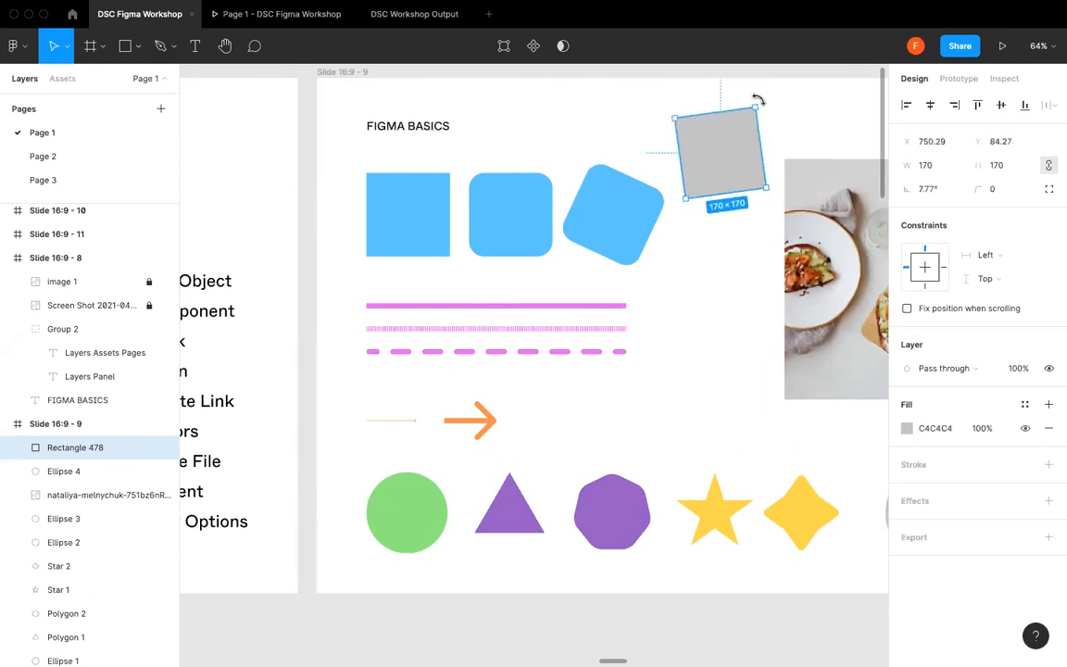
drag(757, 100, 738, 154)
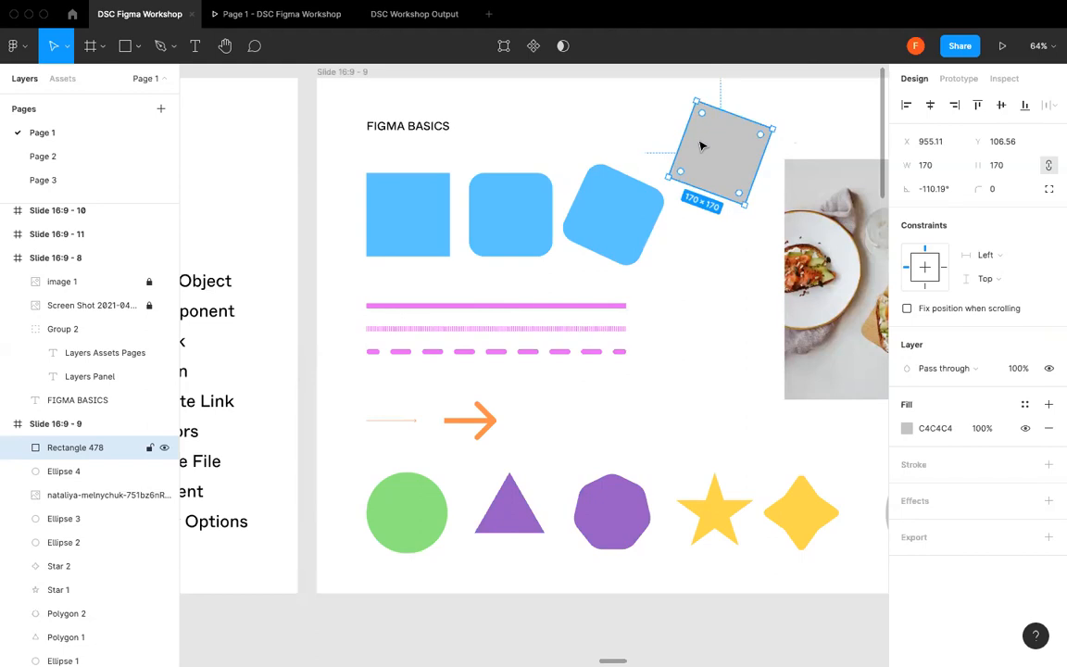
- Delete the gray square's lowest corner point and connect the two open ends with the Pen tool to close a triangle
double_click(702, 147)
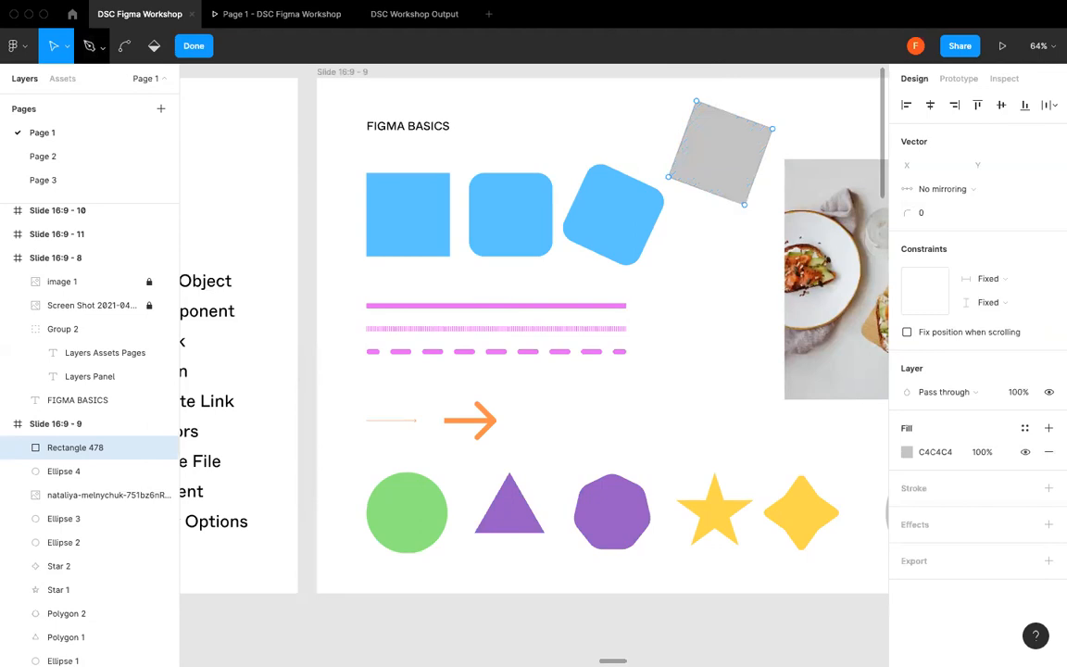
click(746, 202)
key(Delete)
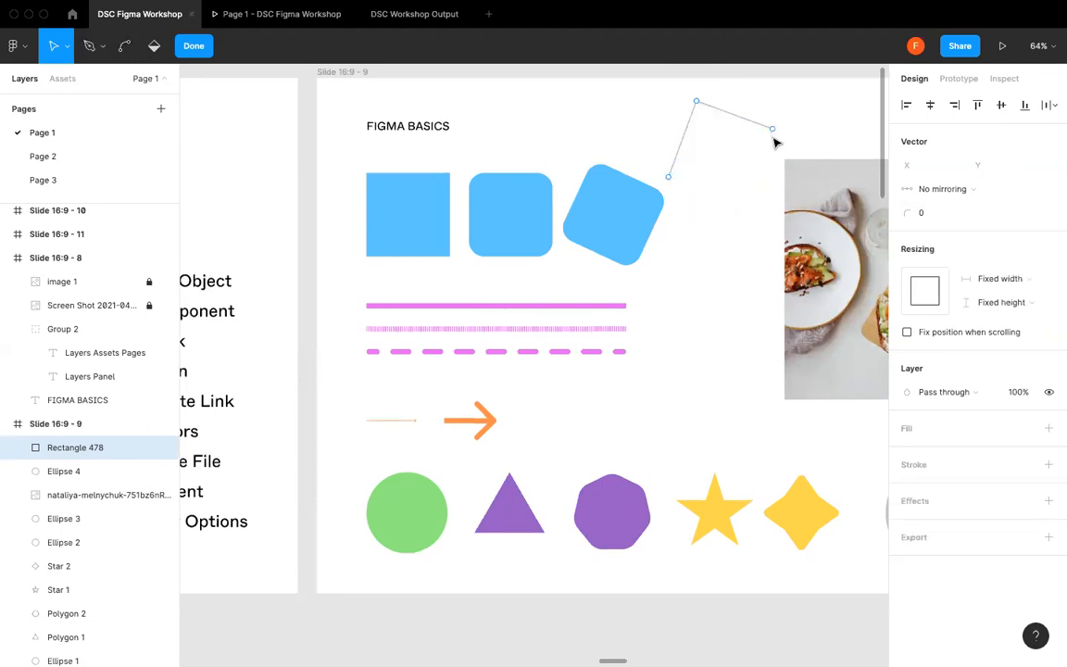
key(p)
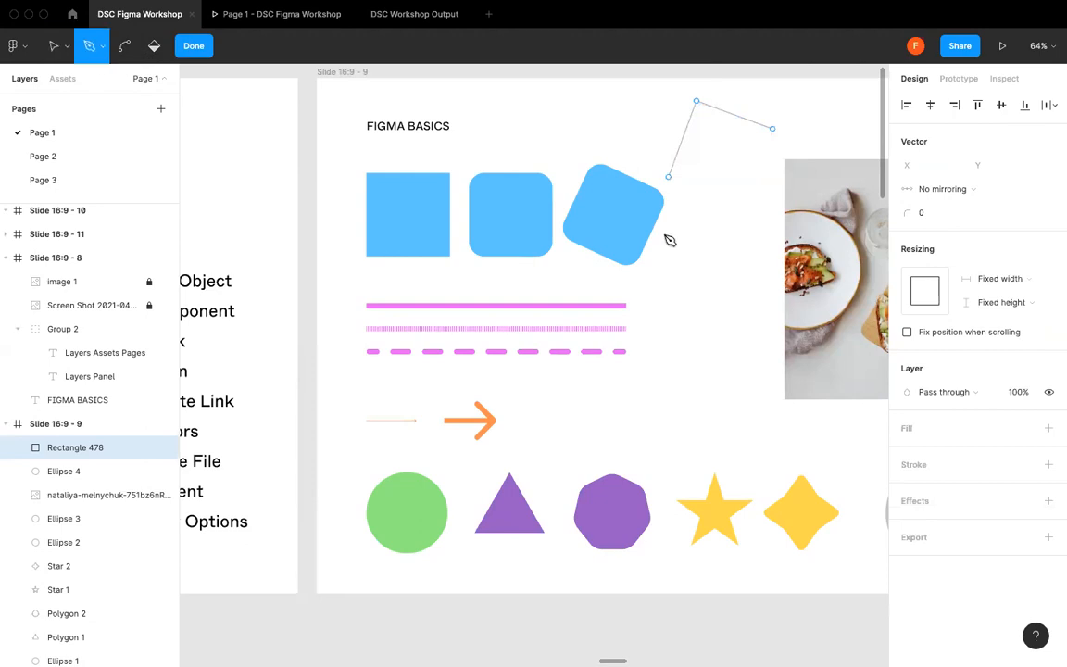
click(669, 176)
click(771, 128)
key(Escape)
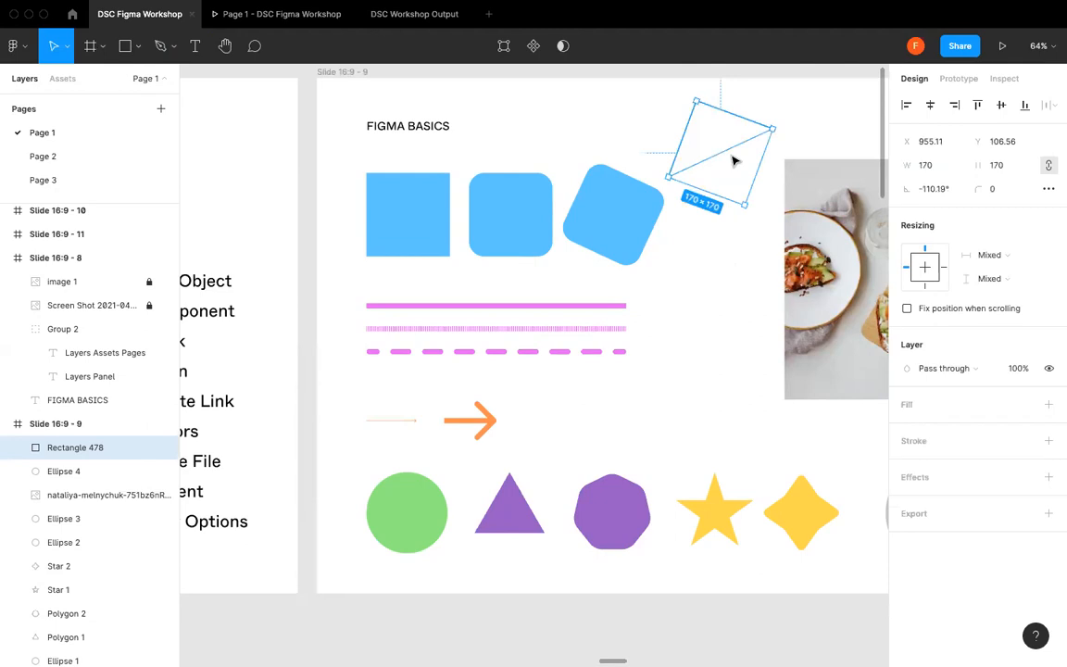
- Delete the edited triangle shape from the example shapes slide
key(Escape)
click(761, 155)
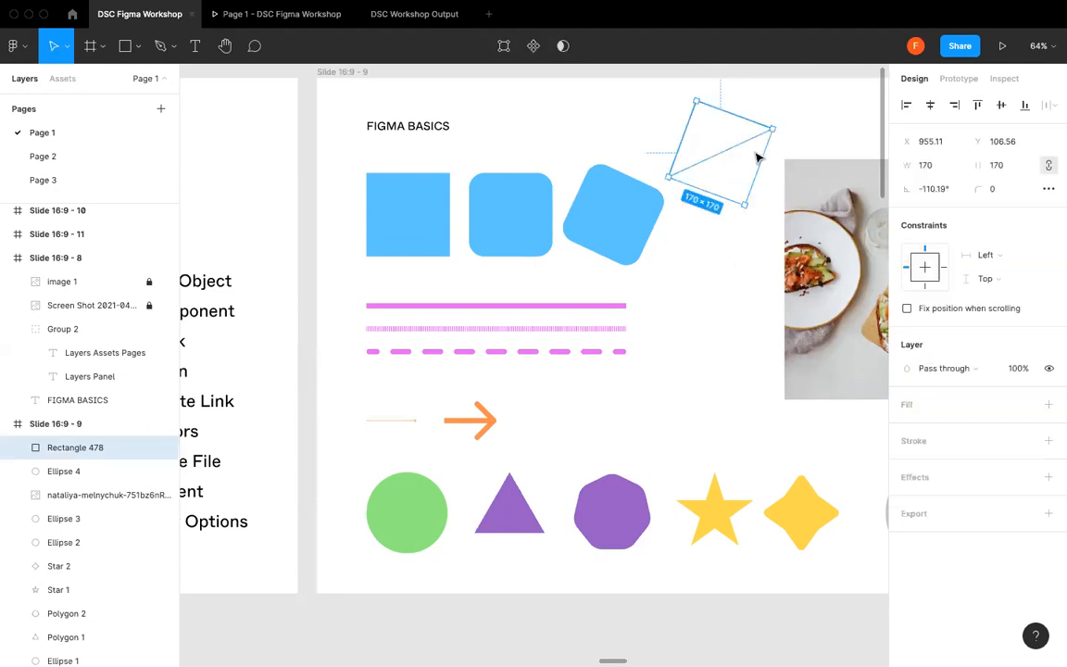
key(Delete)
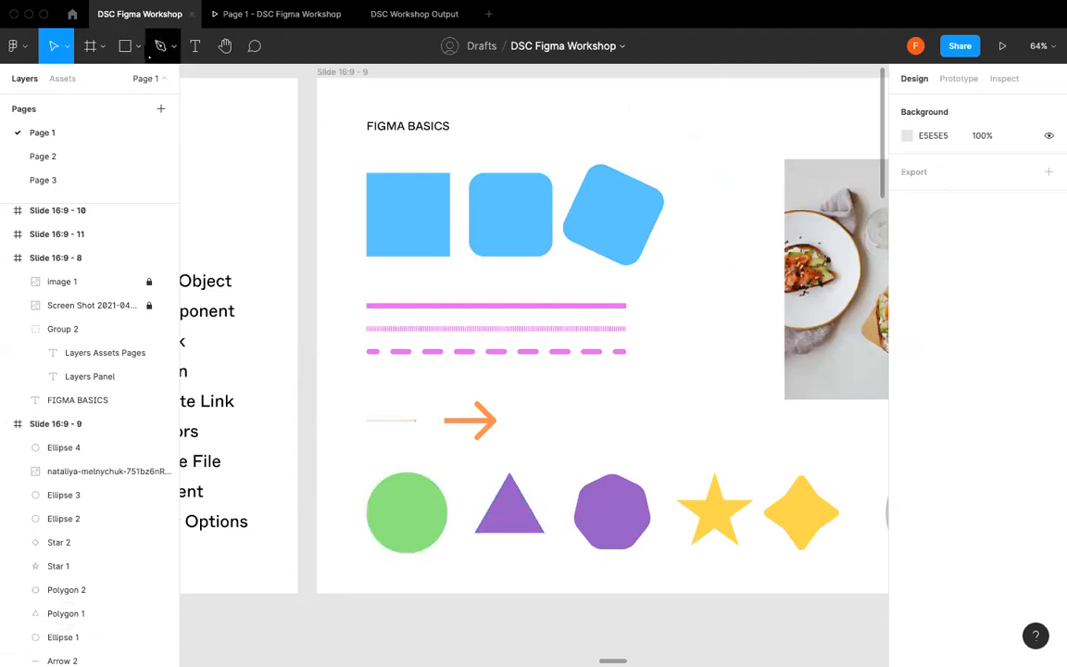
- Draw a polygon about 154 × 154 above the purple heptagon and turn it into a pentagon with slightly rounded corners
click(138, 46)
click(131, 153)
drag(600, 396, 676, 461)
drag(647, 437, 648, 431)
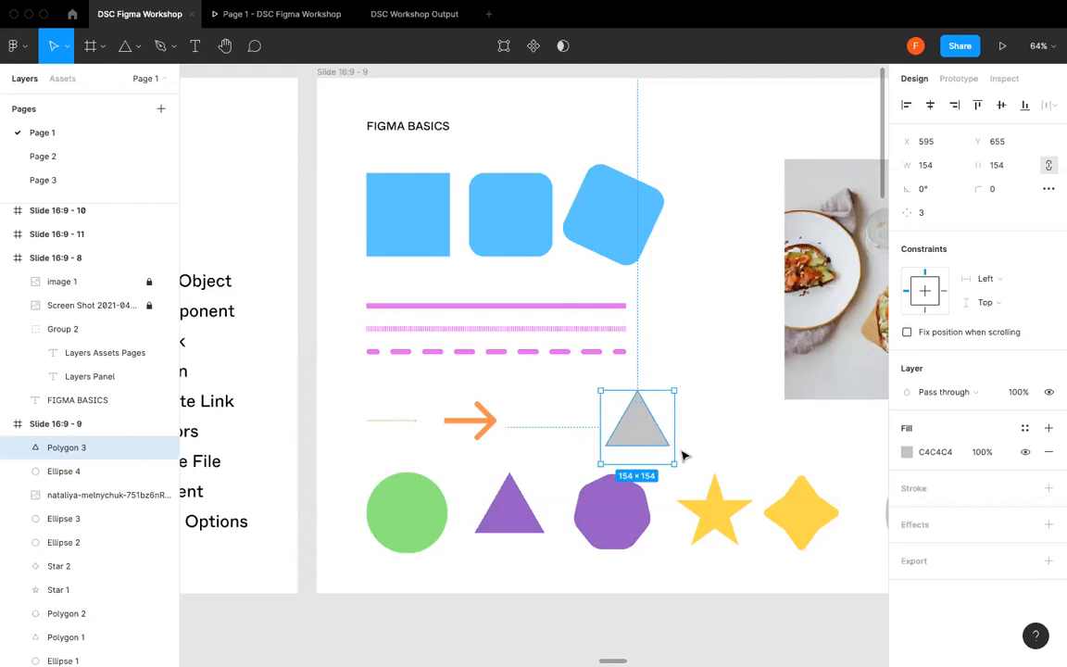
drag(669, 444, 642, 415)
click(727, 434)
click(768, 487)
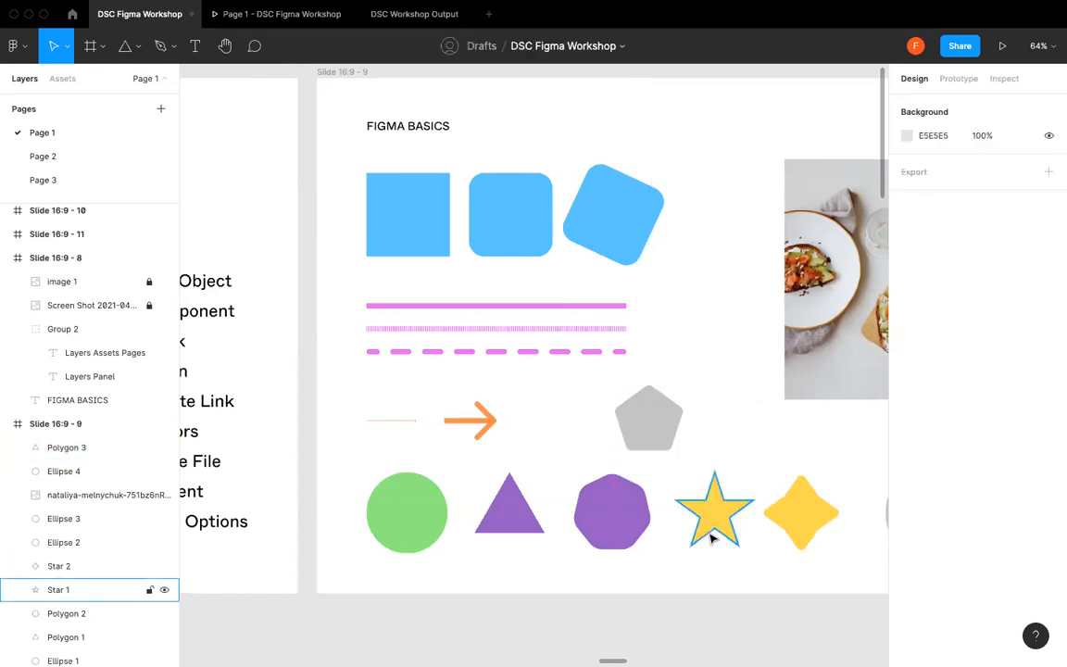
- Change the yellow five-pointed star to 6 points with a ratio of 76%
click(727, 536)
drag(758, 504, 737, 493)
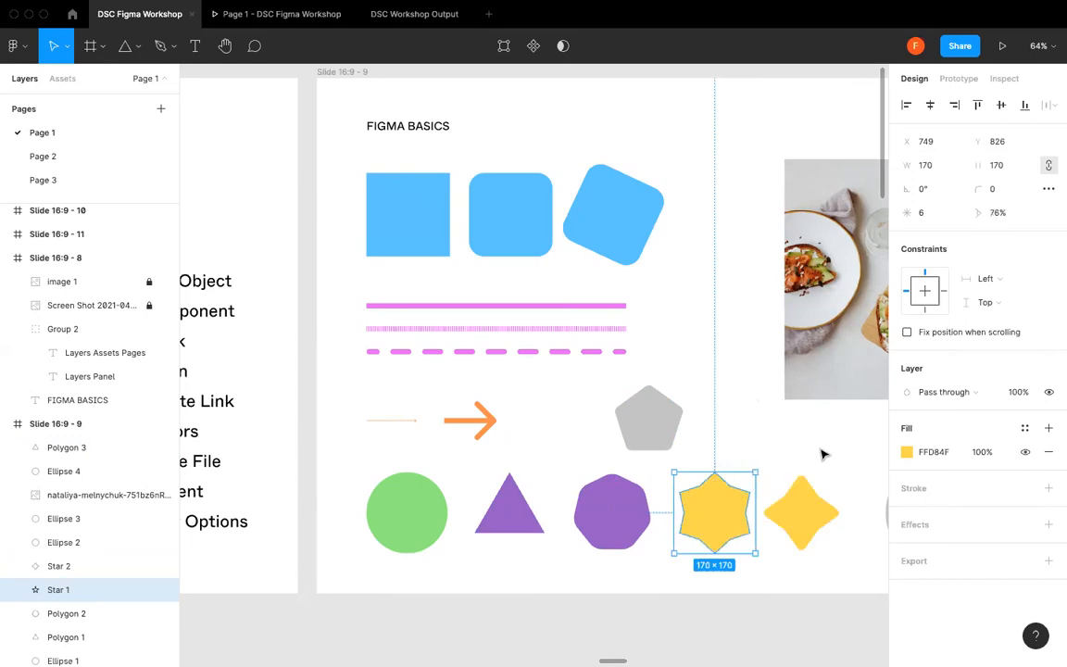
click(830, 494)
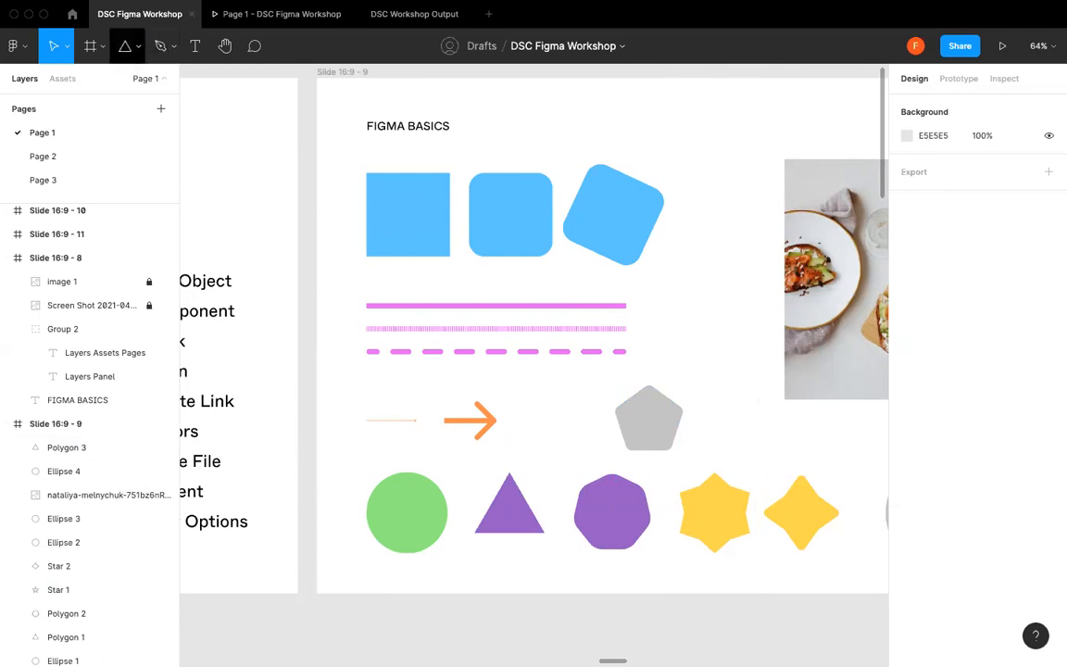
- Draw a slightly slanted line about 228 long below the rotated blue square and set its stroke width to 38
click(137, 46)
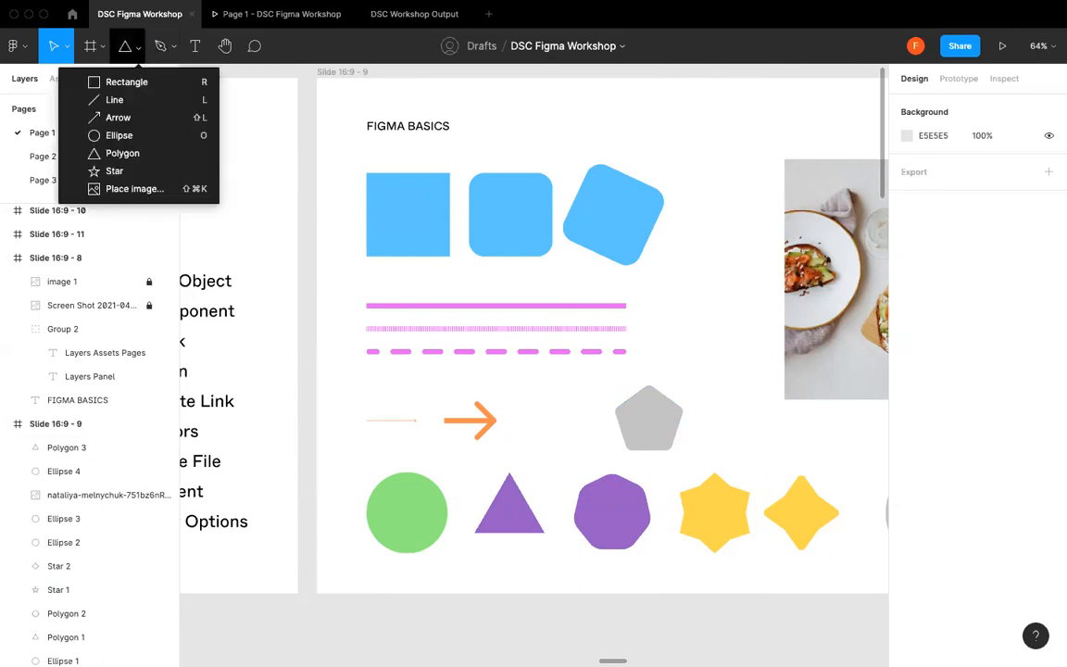
click(165, 101)
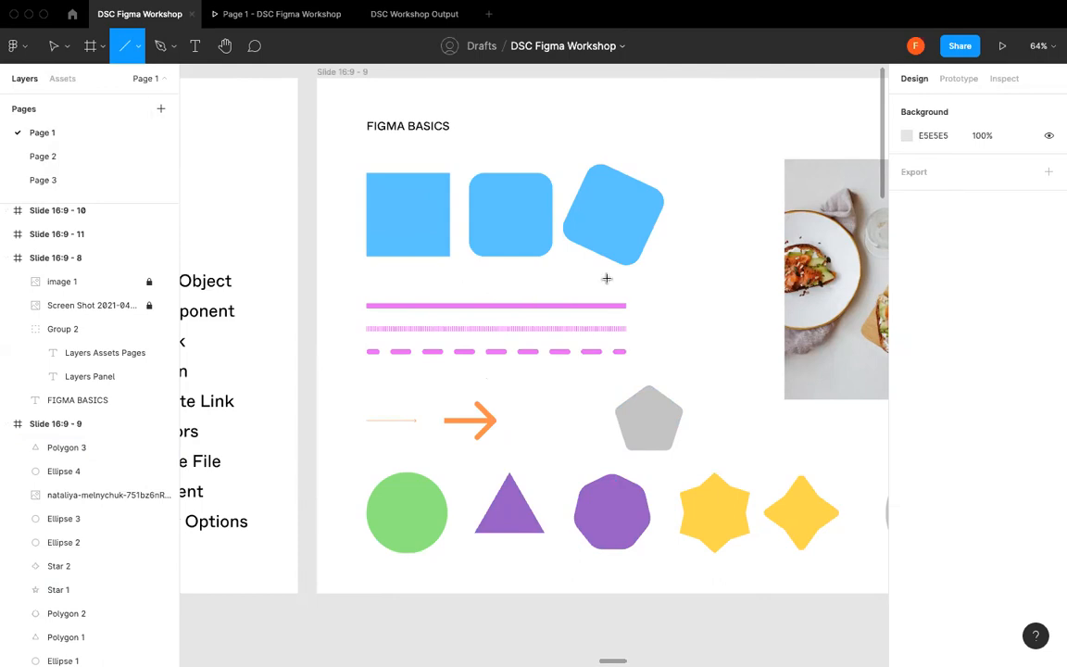
mouse_move(607, 278)
mouse_down()
mouse_move(738, 285)
mouse_move(755, 337)
mouse_move(750, 276)
mouse_move(700, 278)
mouse_move(738, 284)
mouse_move(648, 365)
mouse_move(601, 369)
mouse_move(689, 314)
mouse_move(685, 262)
mouse_move(609, 190)
mouse_move(491, 201)
mouse_move(497, 270)
mouse_move(557, 364)
mouse_move(676, 321)
mouse_move(479, 145)
mouse_move(641, 234)
mouse_move(722, 311)
mouse_move(709, 317)
mouse_move(714, 293)
mouse_up()
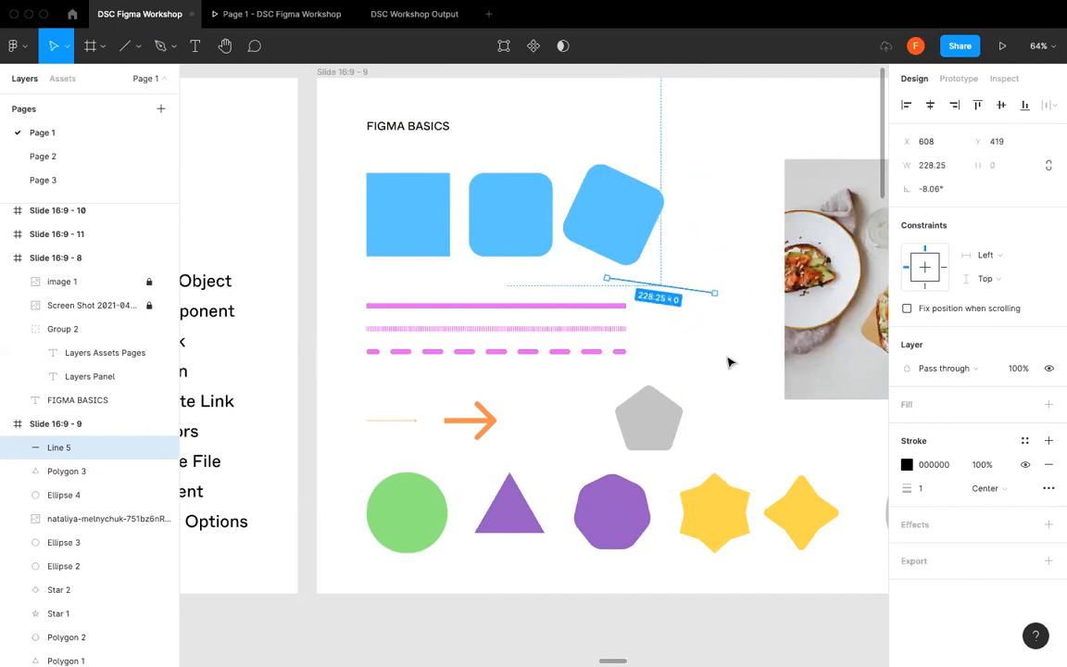
click(729, 359)
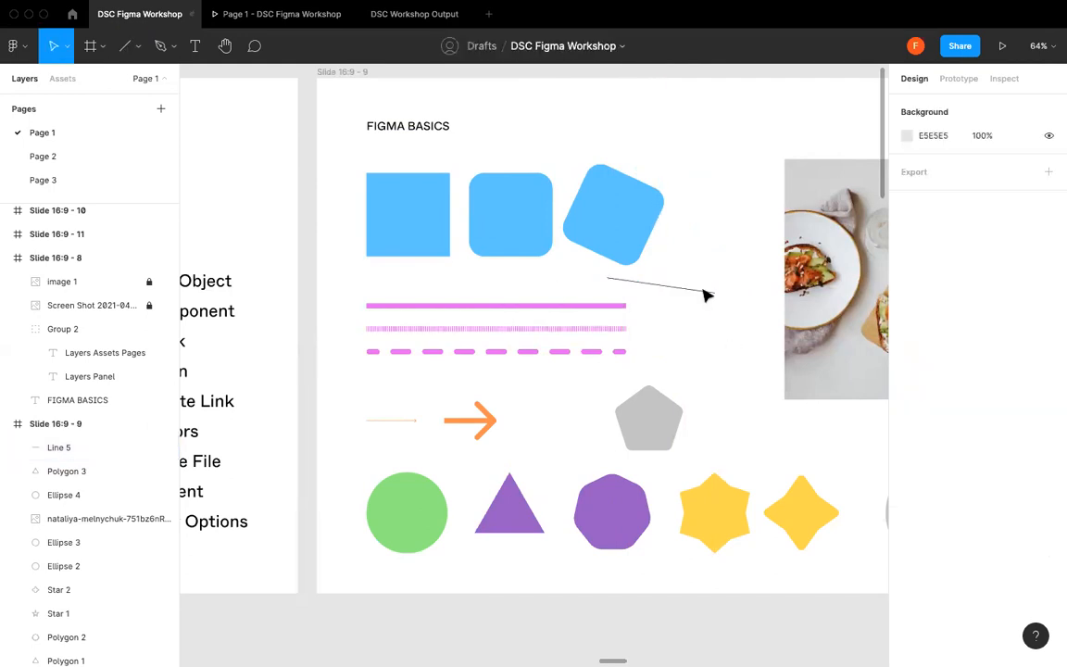
click(699, 292)
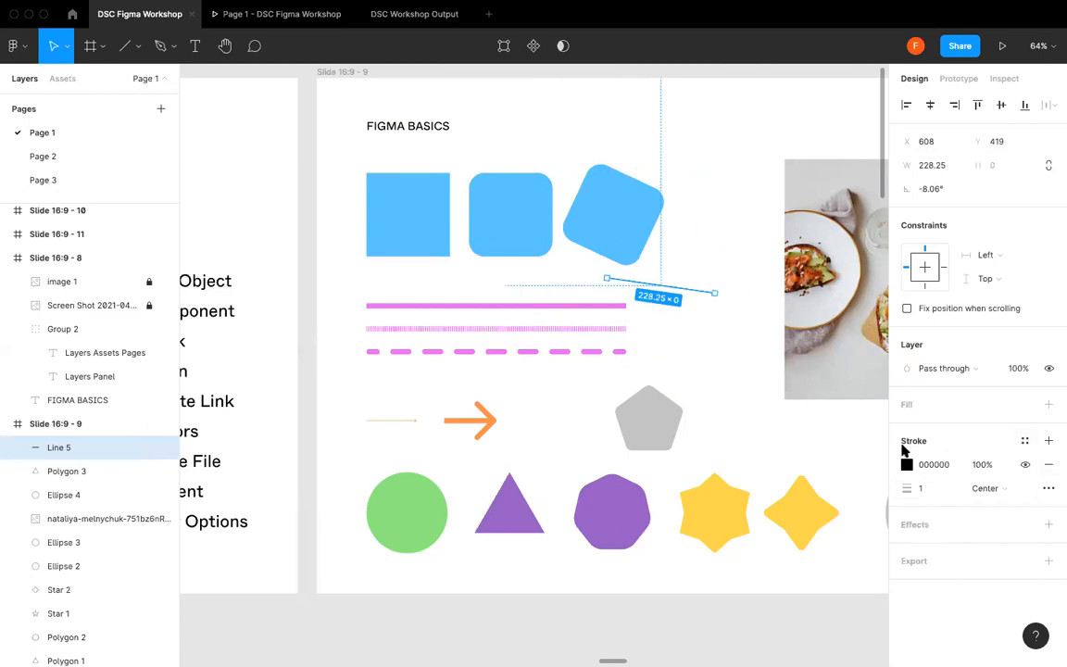
drag(911, 491, 963, 491)
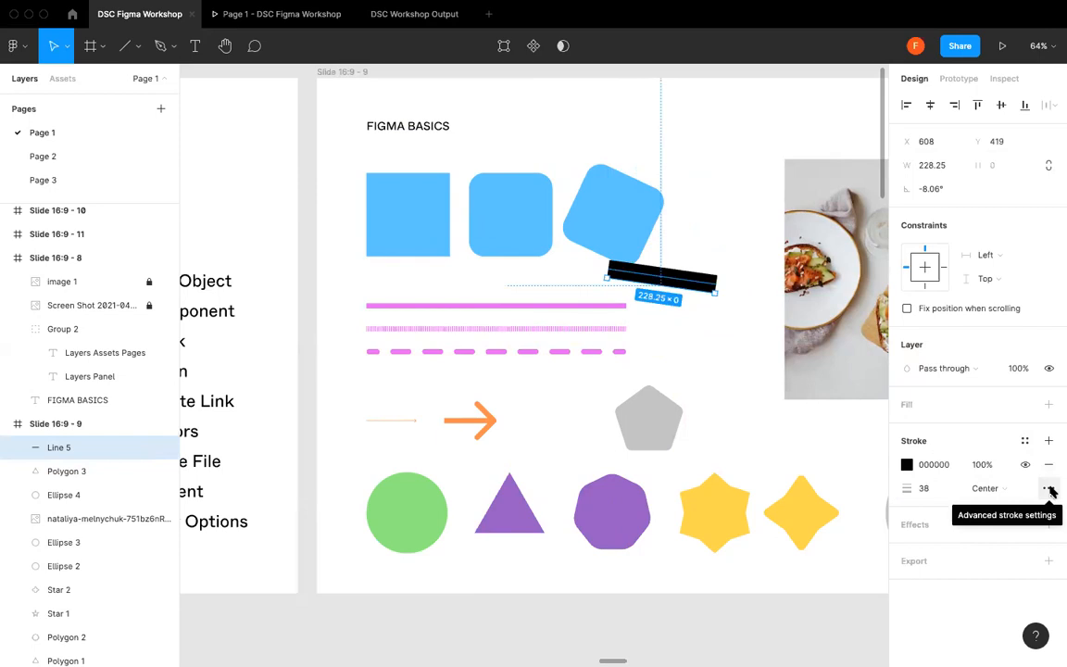
- Try the Round, Square and Line arrow caps on the thick black line, then set the cap to Round
click(1049, 488)
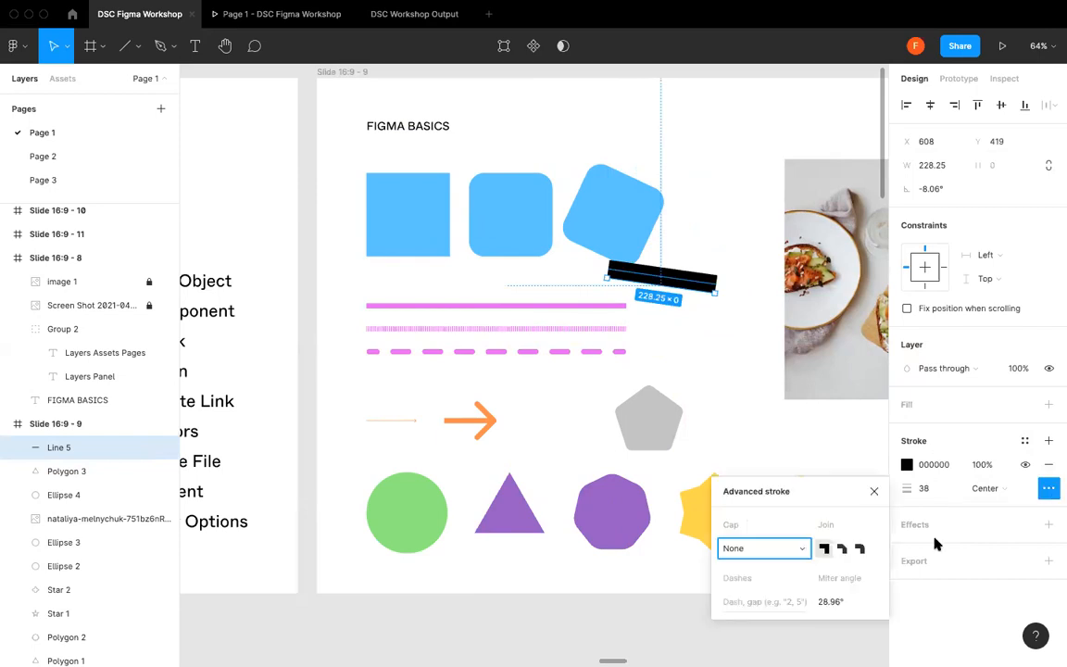
click(774, 552)
click(773, 564)
click(773, 554)
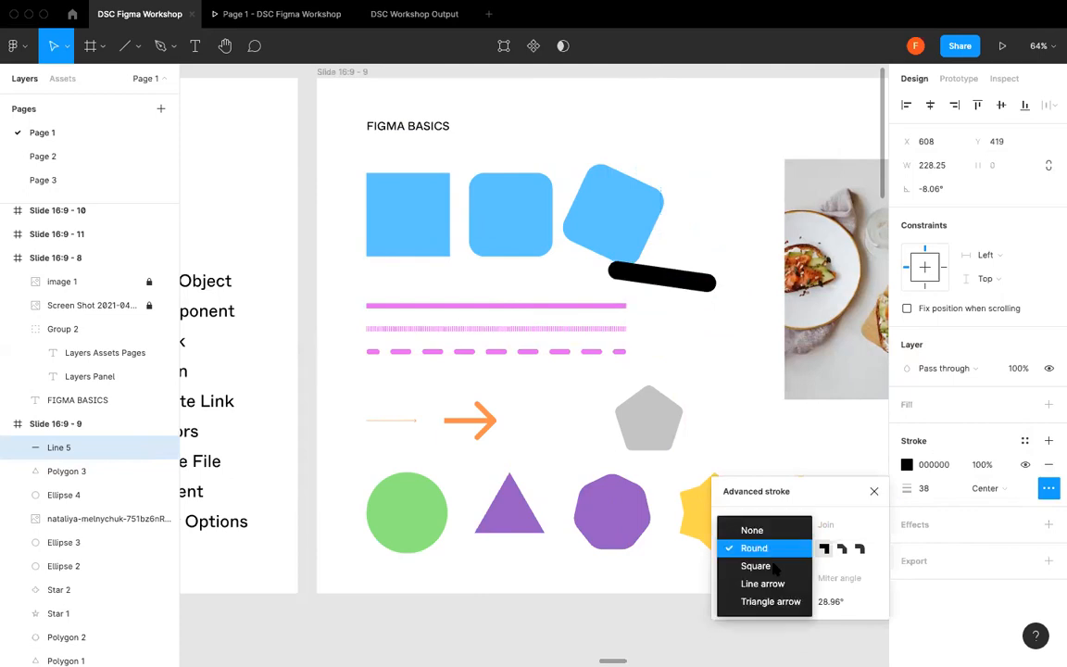
click(774, 566)
click(778, 552)
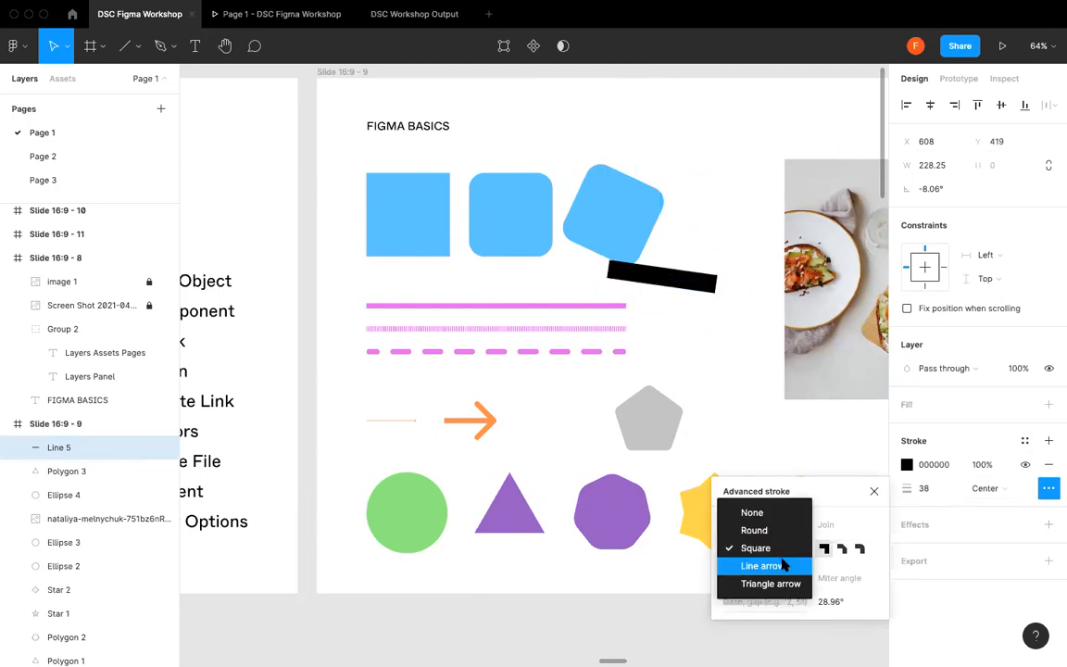
click(781, 565)
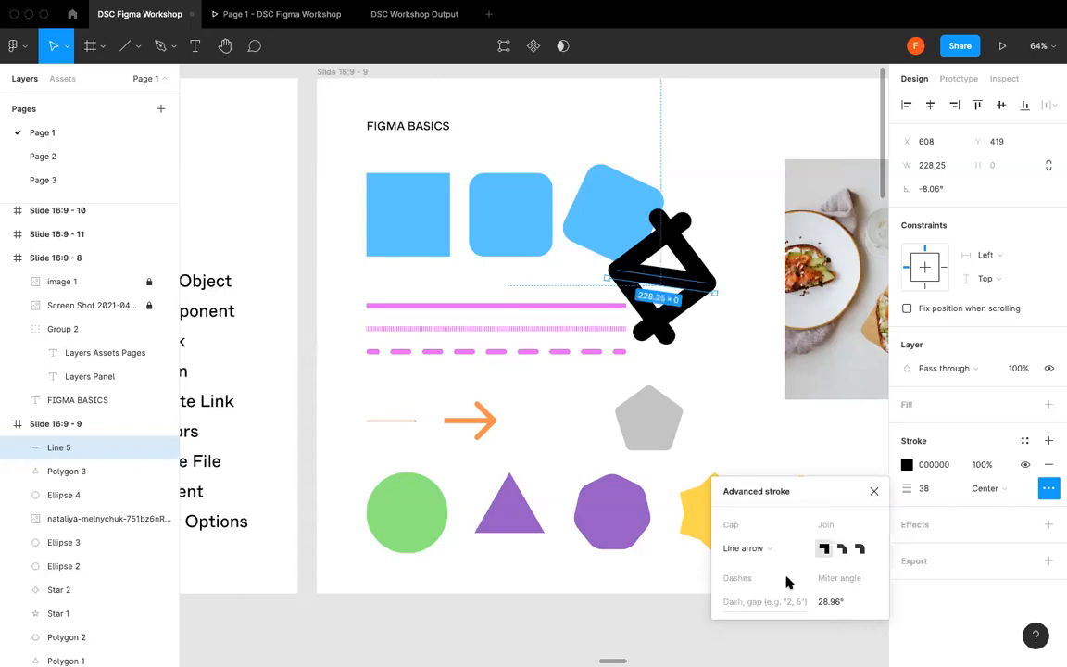
click(759, 553)
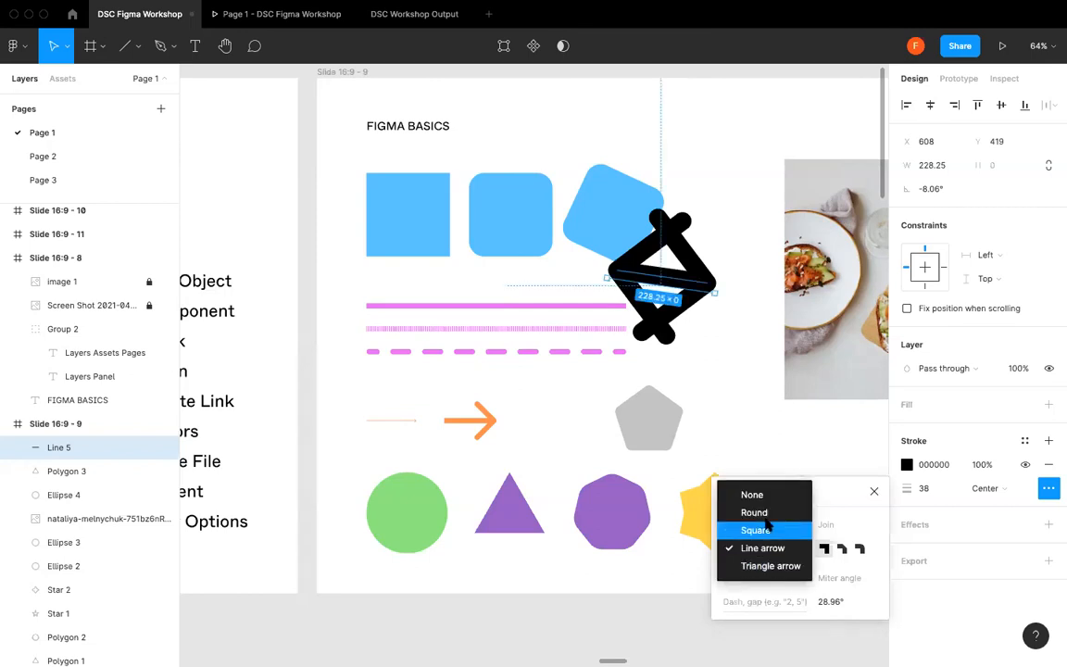
click(769, 512)
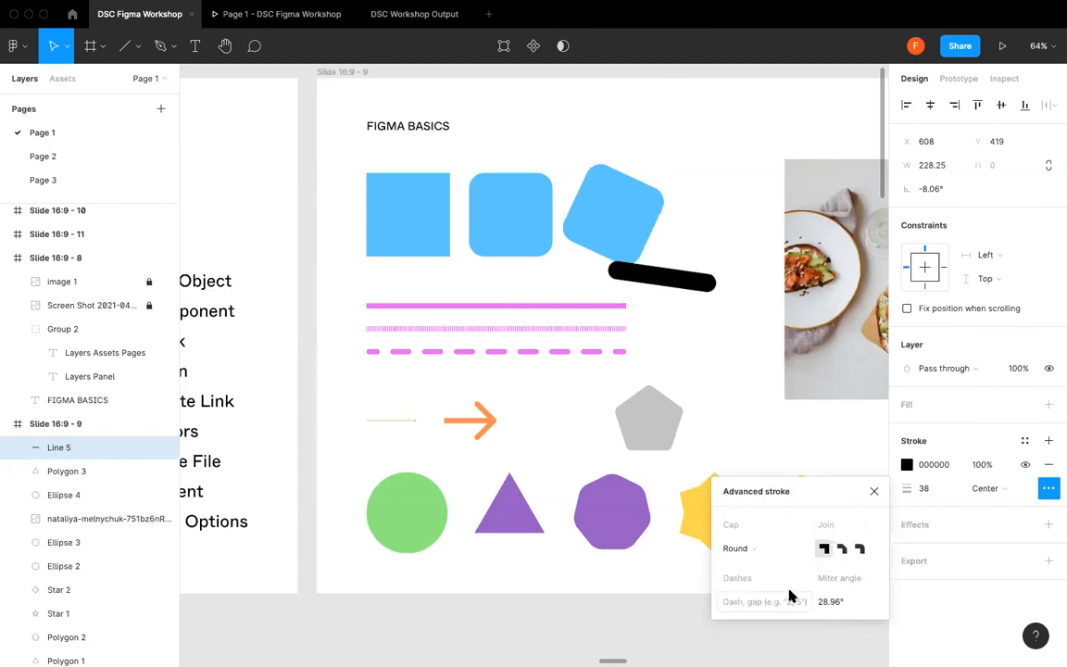
- Try the dash patterns 5, 5 and 20, 20 on the thick black line
click(728, 604)
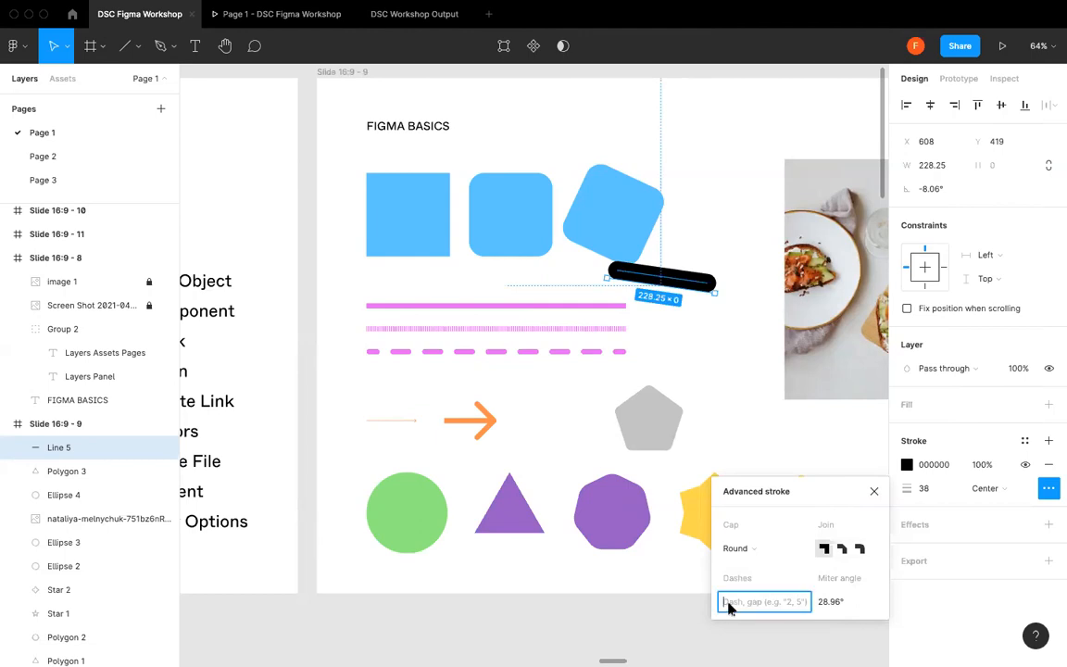
text(5, 5)
click(831, 602)
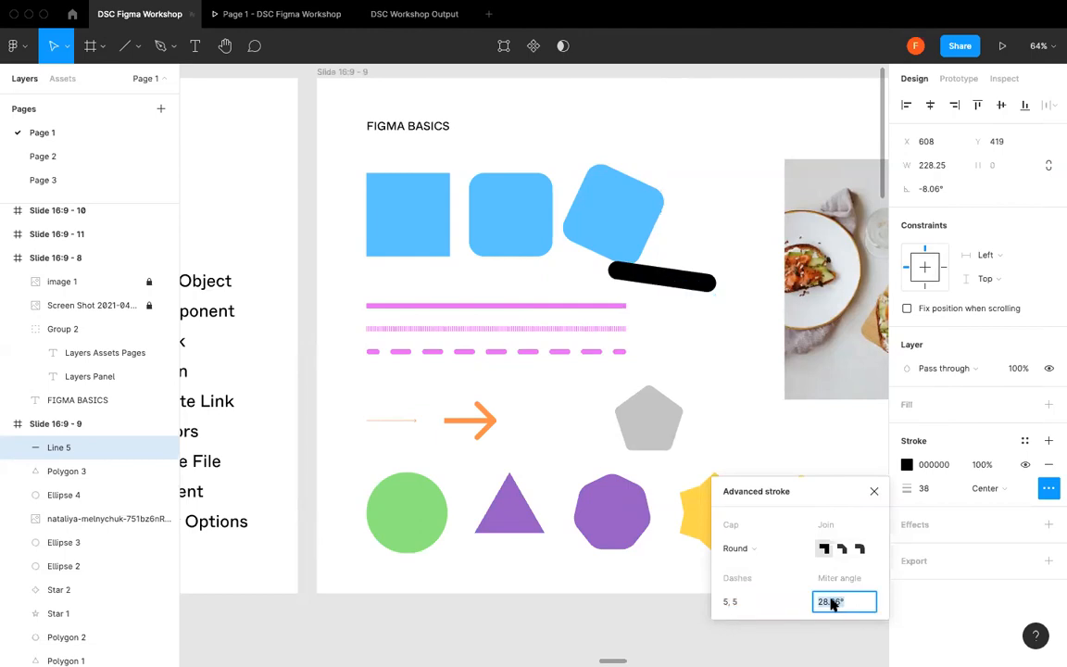
click(770, 602)
text(20)
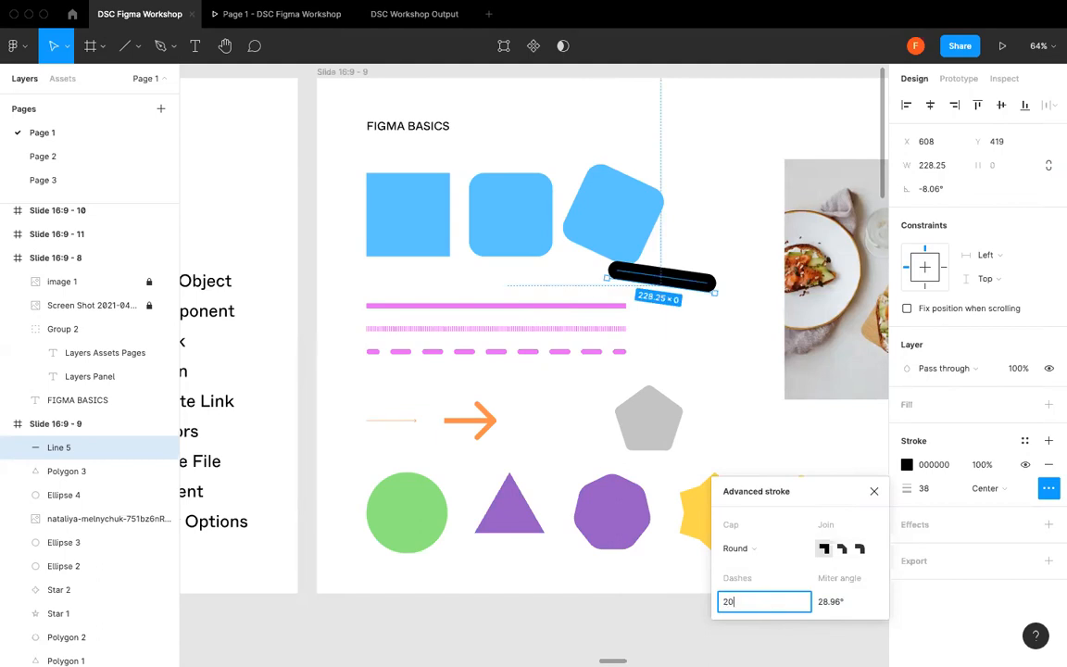
text(, 20)
click(836, 604)
- Set the black line's dash pattern to 60, 60, close the advanced stroke settings and deselect the line
click(770, 602)
text(60, 60)
click(839, 602)
click(764, 604)
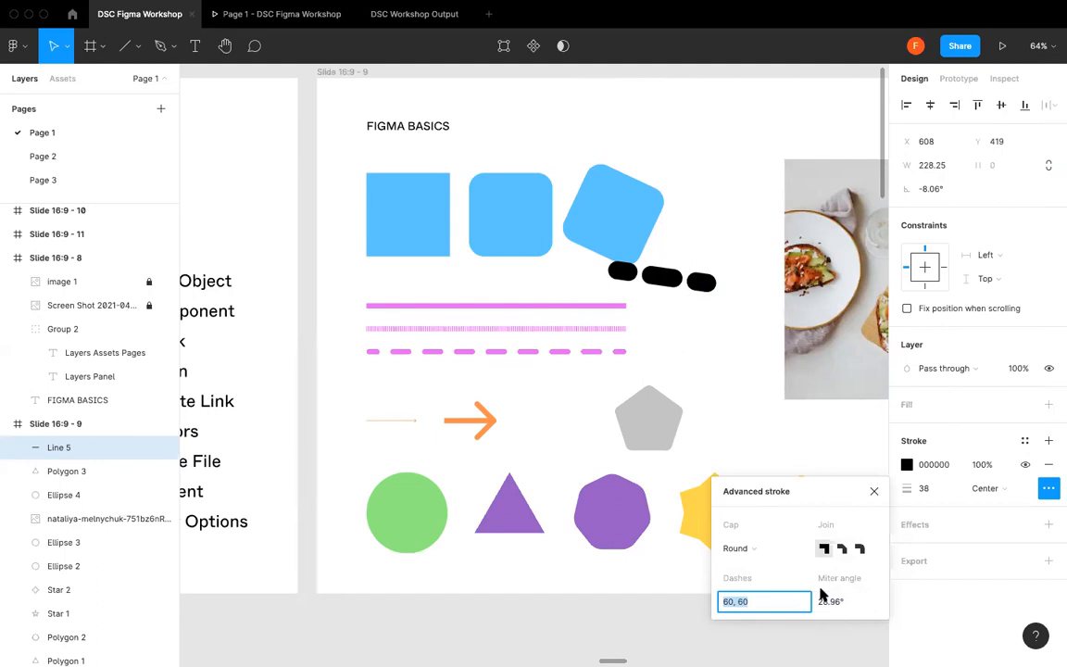
click(874, 492)
click(757, 334)
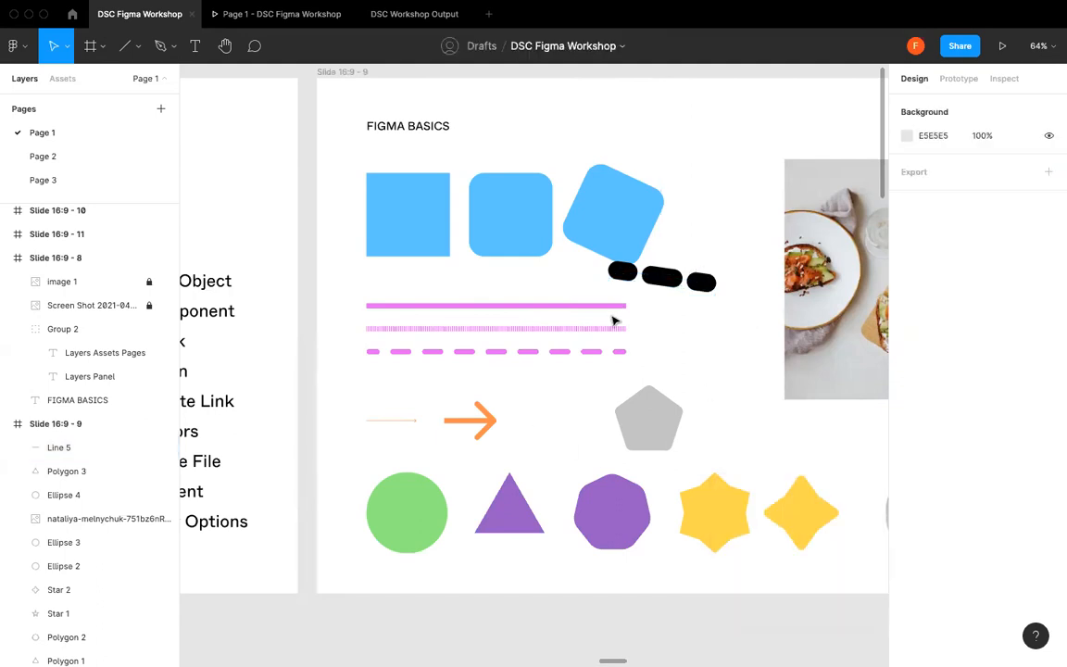
- Draw a horizontal arrow about 174 long below the black dashed line
click(138, 46)
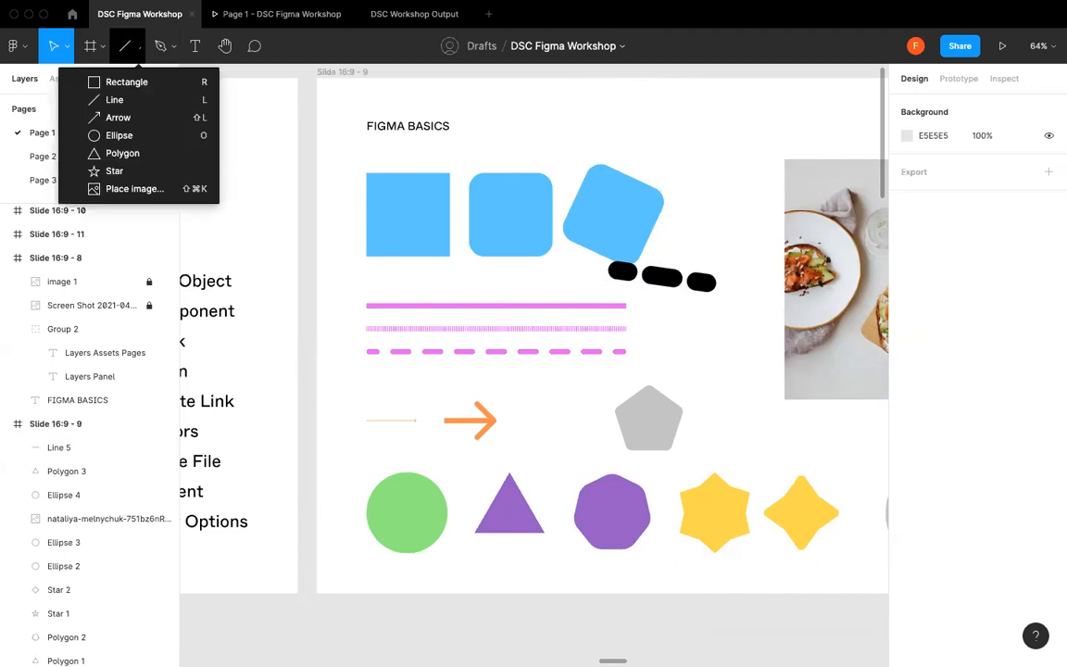
click(117, 118)
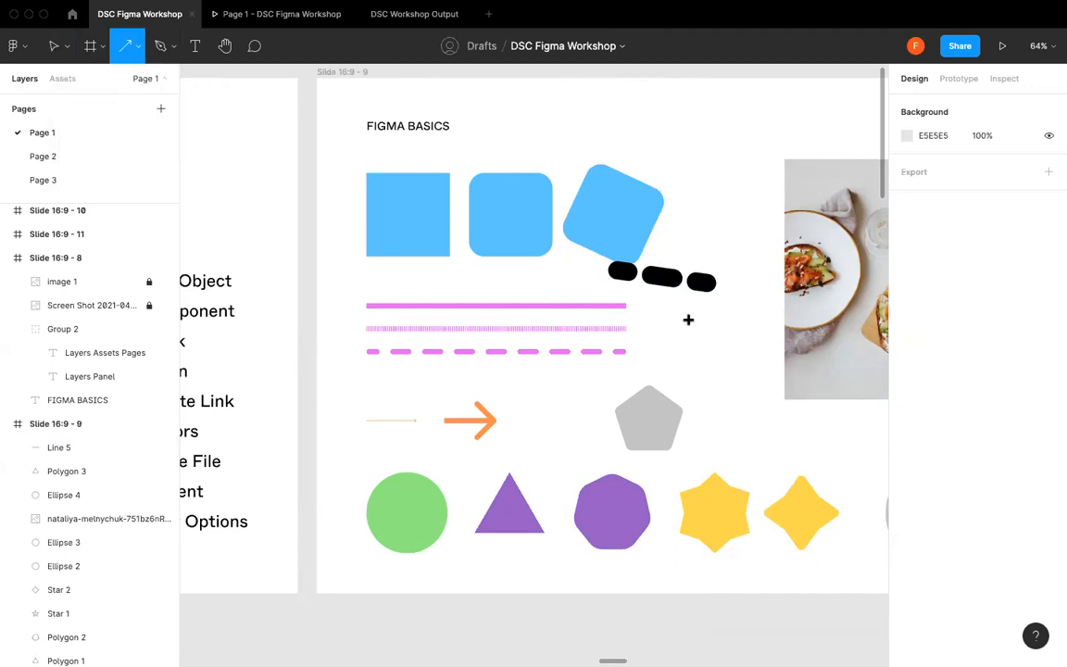
mouse_move(644, 318)
mouse_down()
mouse_move(738, 347)
mouse_move(729, 317)
mouse_up()
key(Escape)
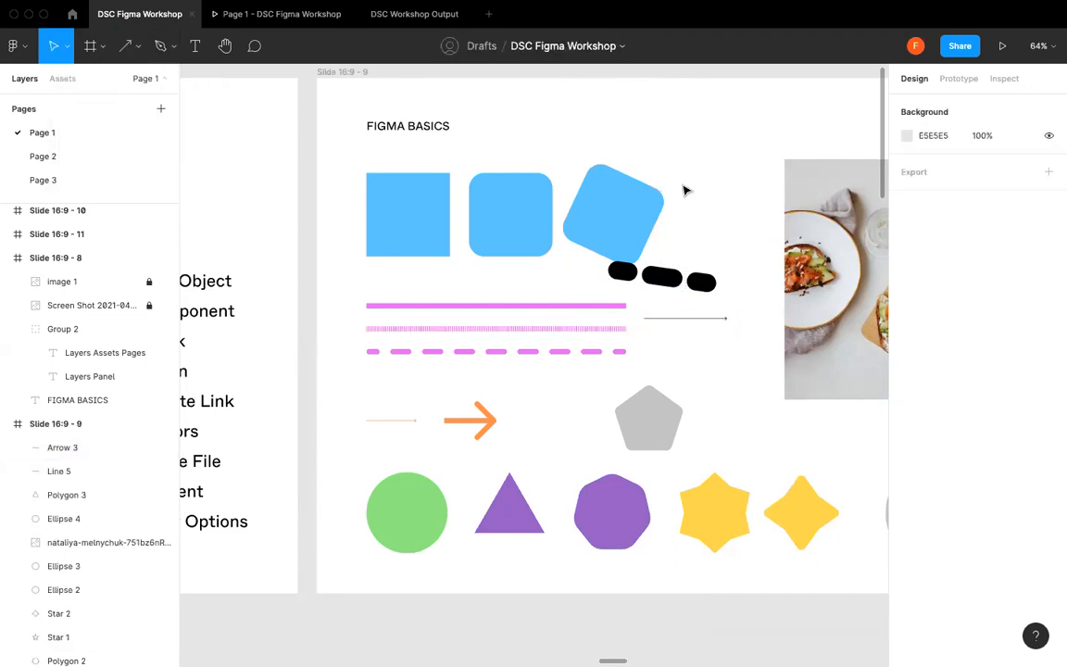
- Set the new black arrow's stroke width to 22 and deselect the arrow
scroll(666, 315, up, 10)
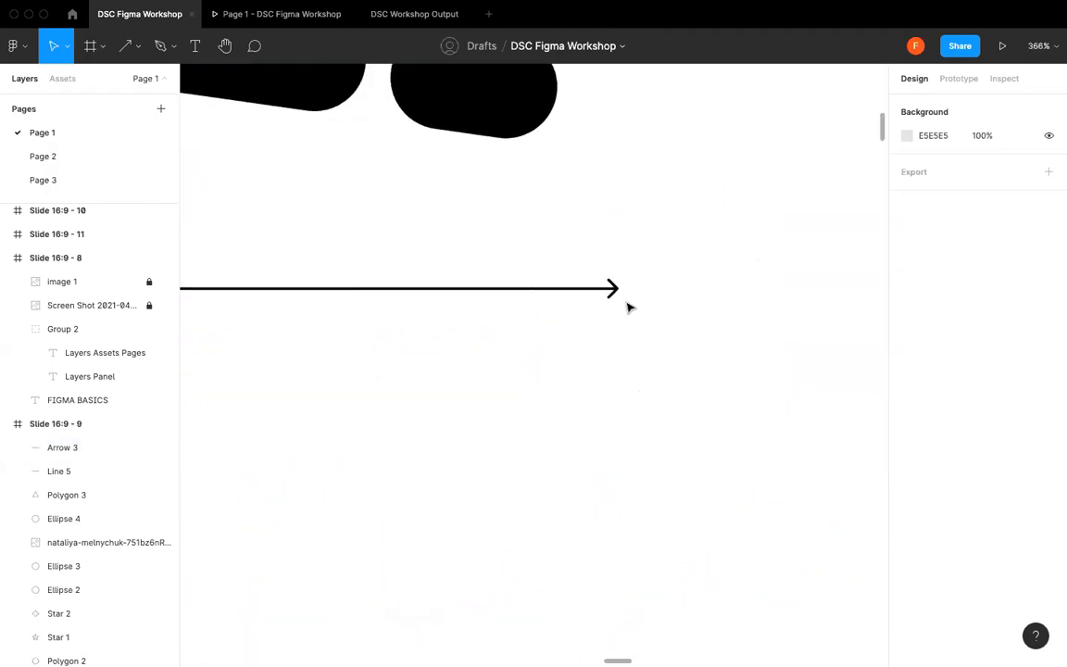
scroll(615, 303, down, 5)
click(597, 295)
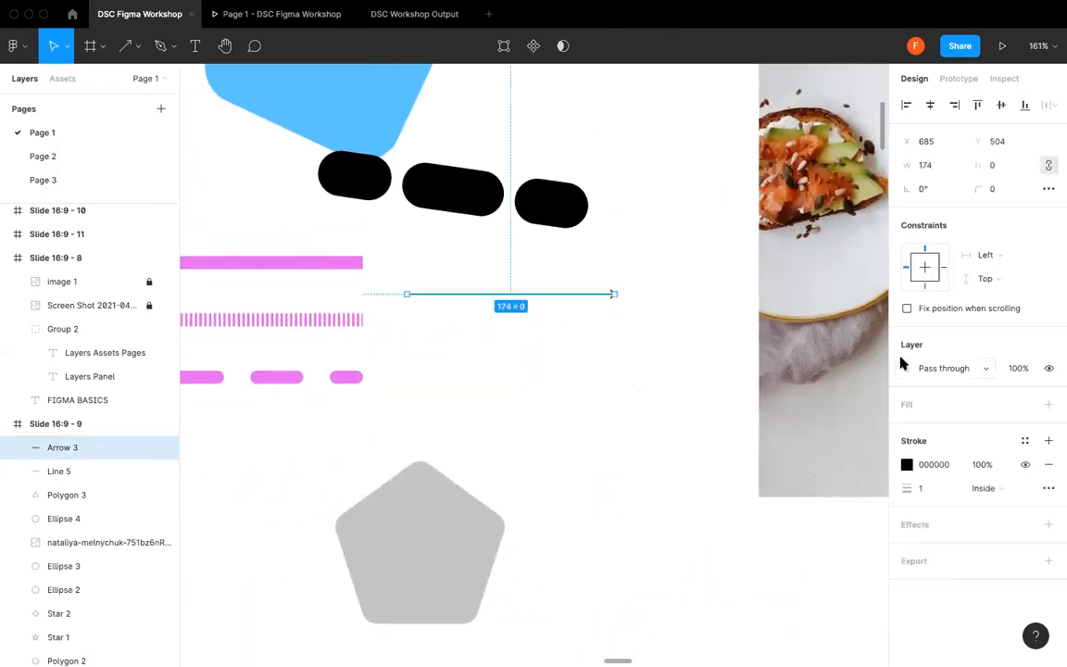
drag(908, 491, 928, 492)
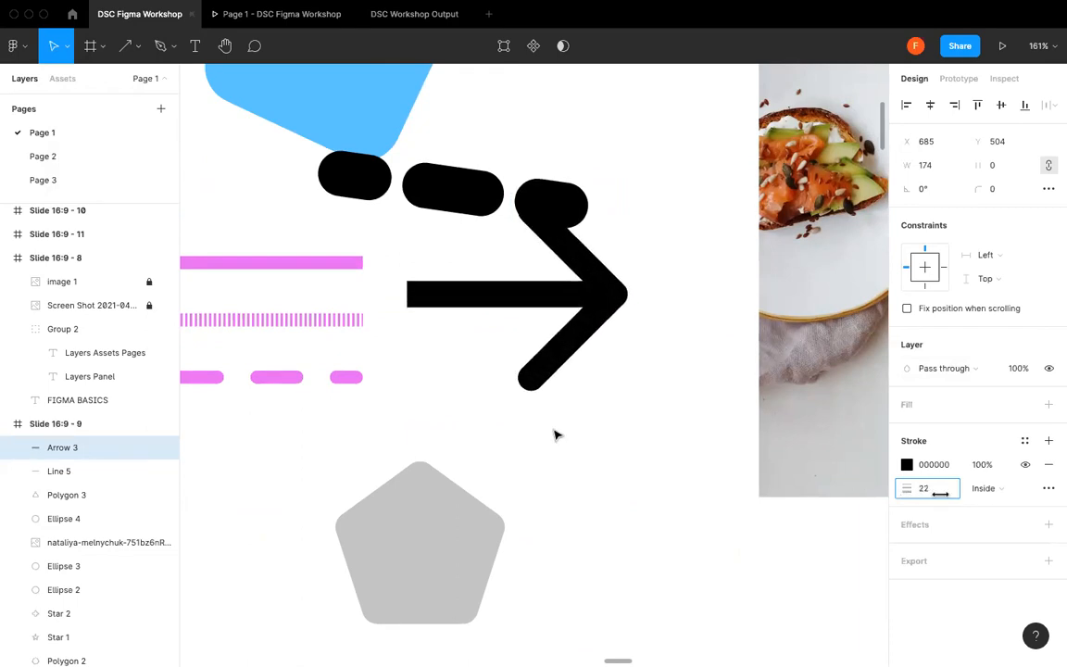
click(556, 435)
- Examine the finely dashed magenta line and the thick black arrow on the basics slide
scroll(562, 430, down, 5)
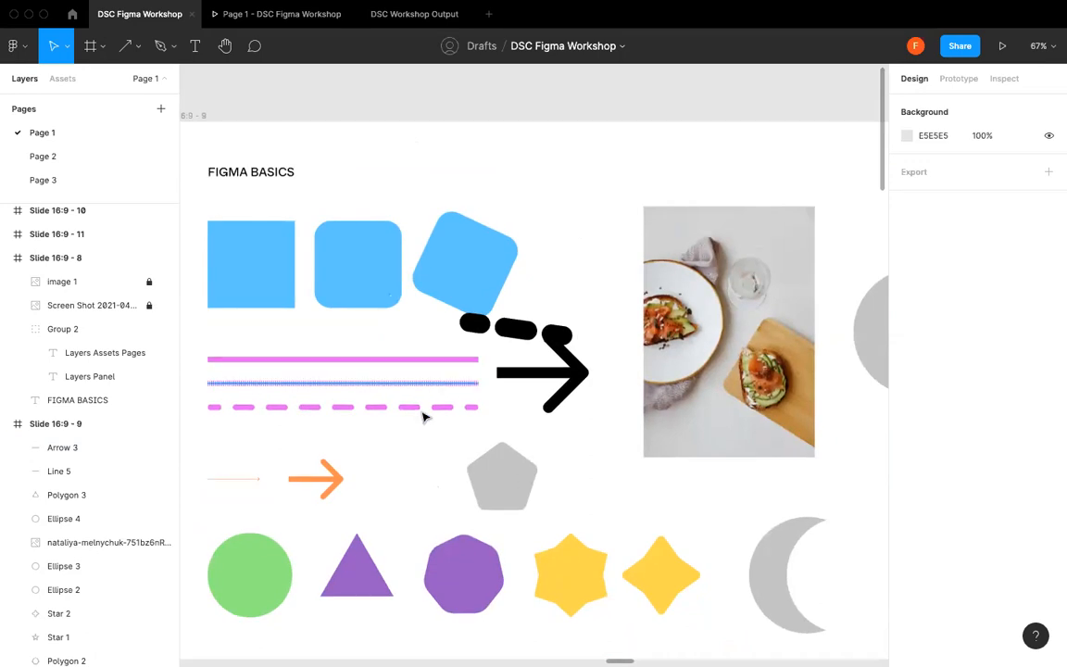
click(384, 382)
scroll(246, 502, up, 1)
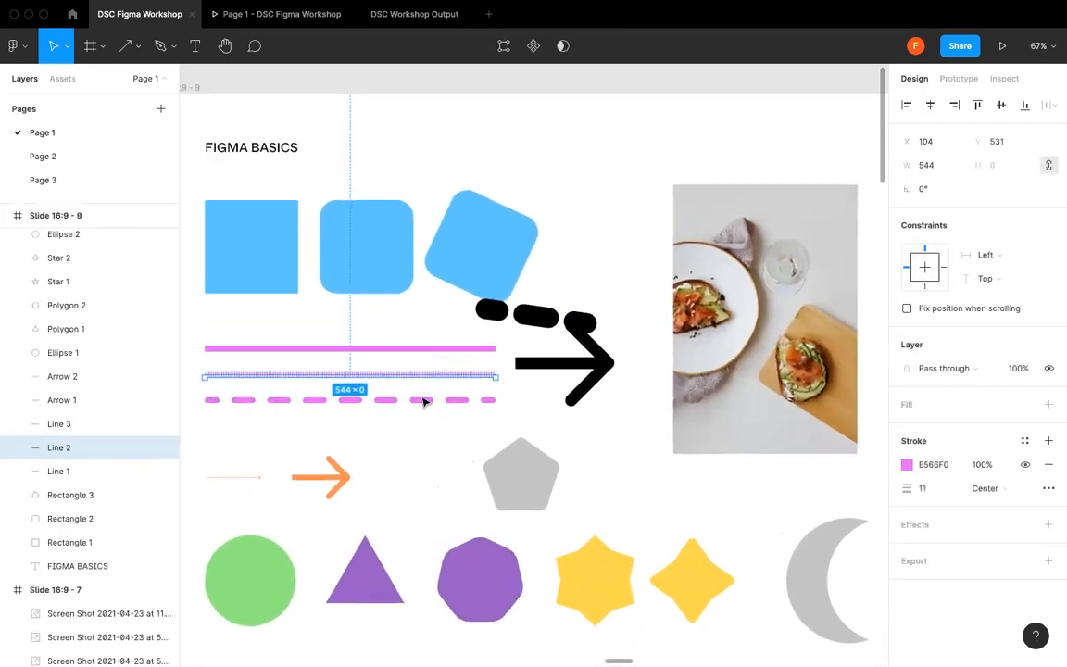
click(563, 363)
click(608, 459)
scroll(607, 459, down, 5)
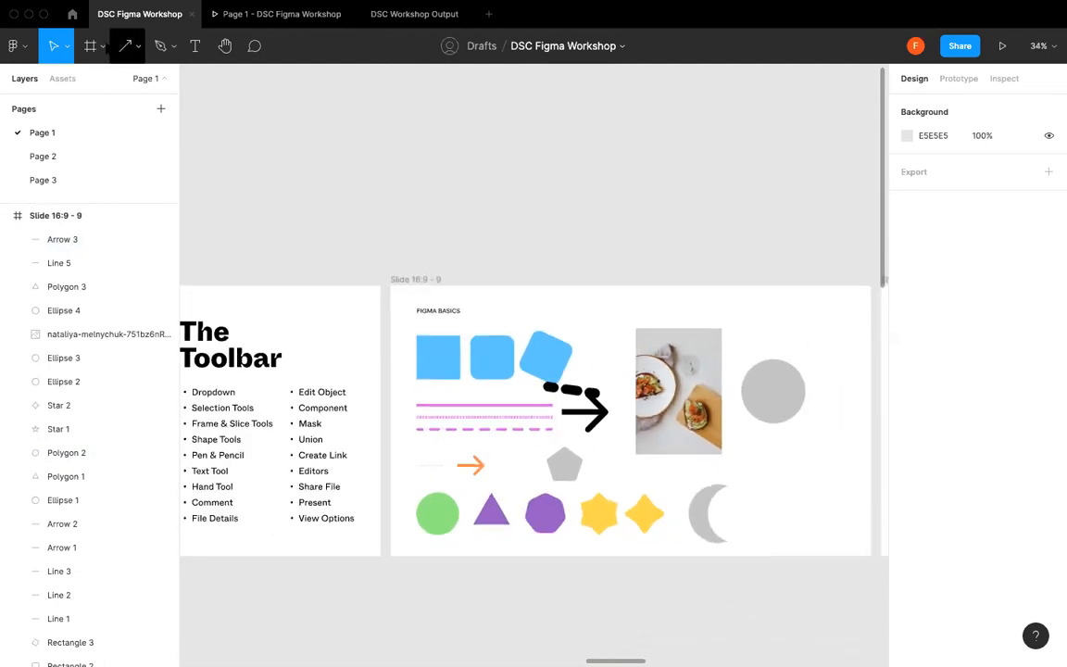
click(102, 47)
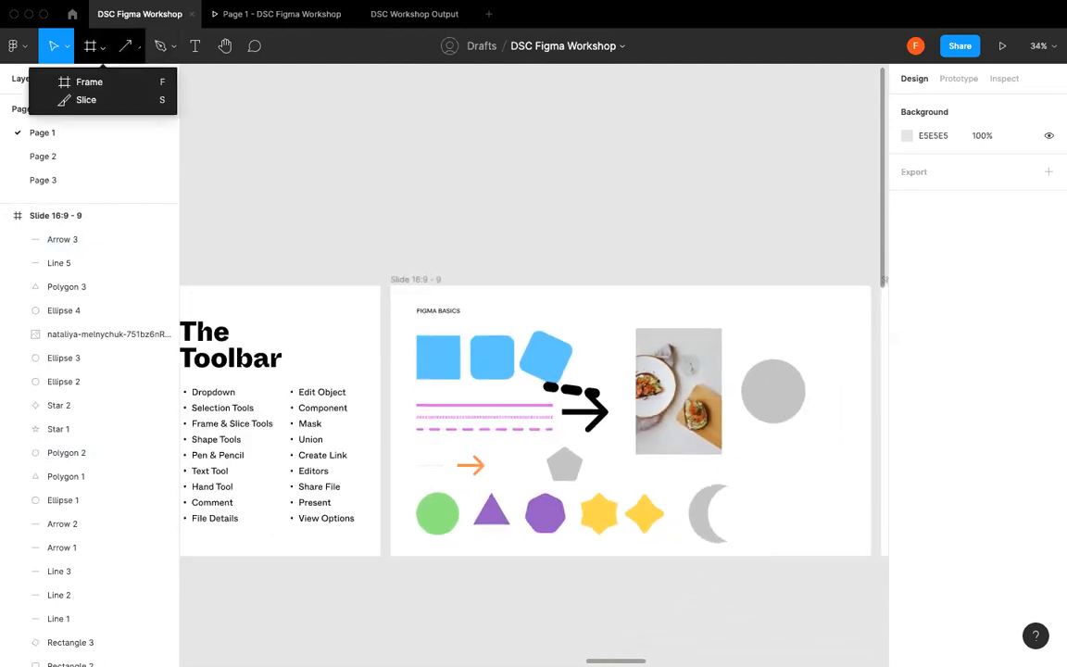
click(138, 46)
click(138, 46)
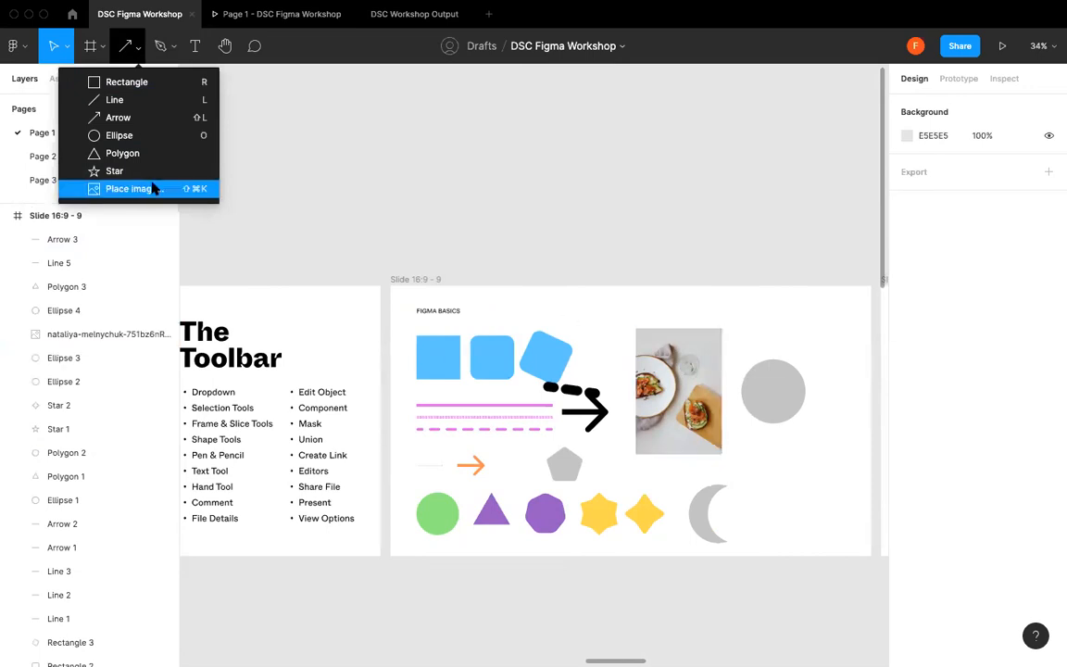
click(158, 188)
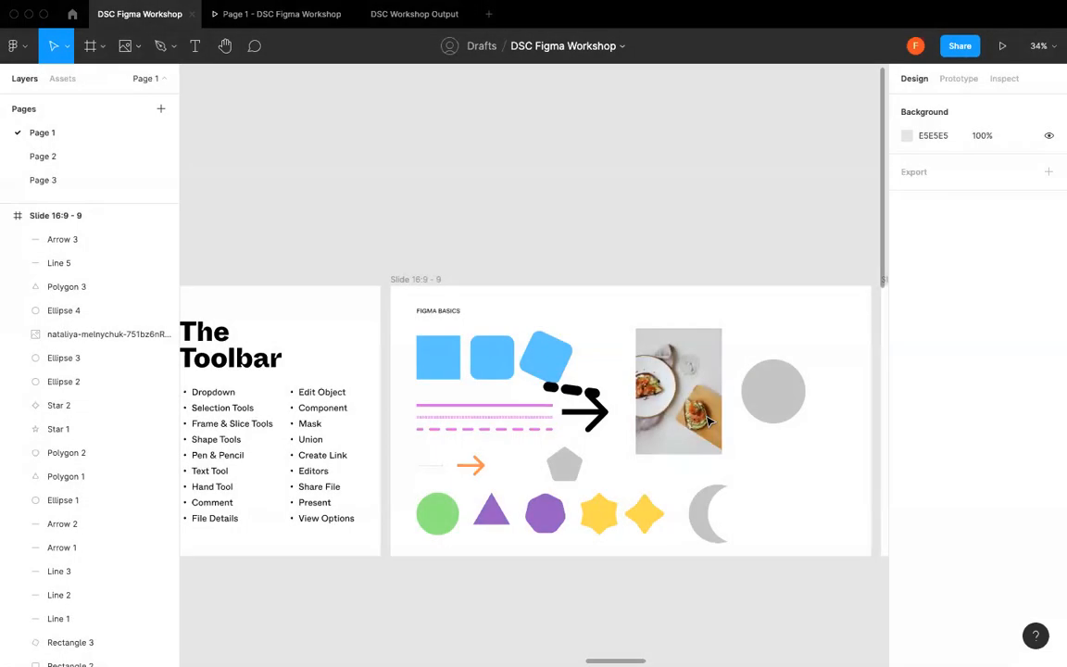
scroll(707, 419, up, 3)
scroll(685, 314, down, 5)
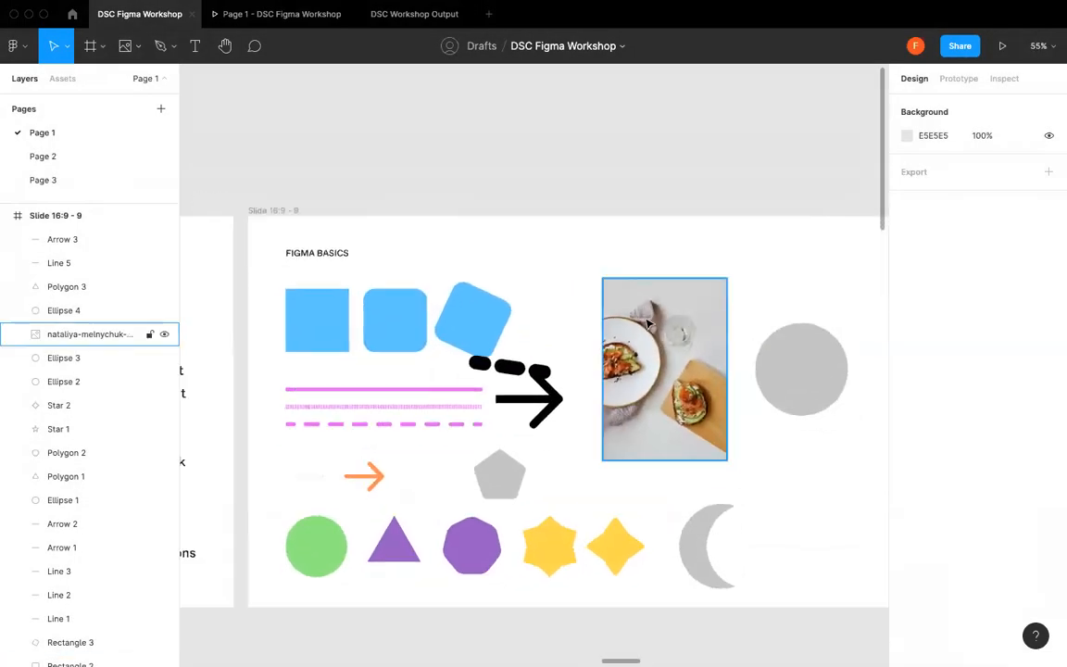
scroll(455, 445, left, 1)
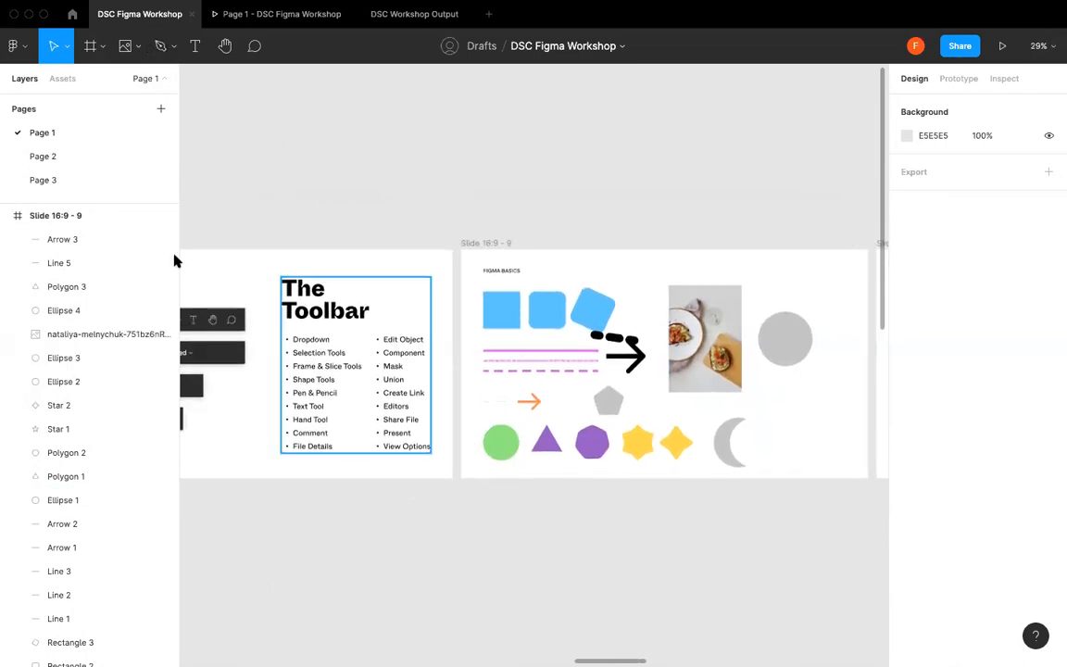
scroll(235, 302, up, 3)
click(136, 45)
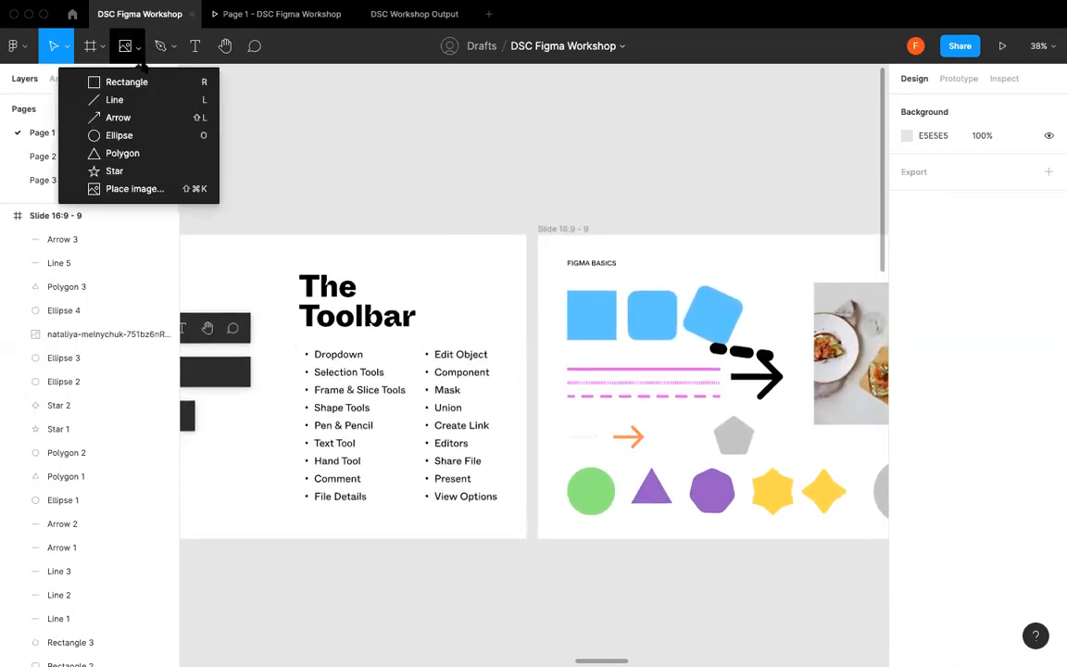
click(121, 83)
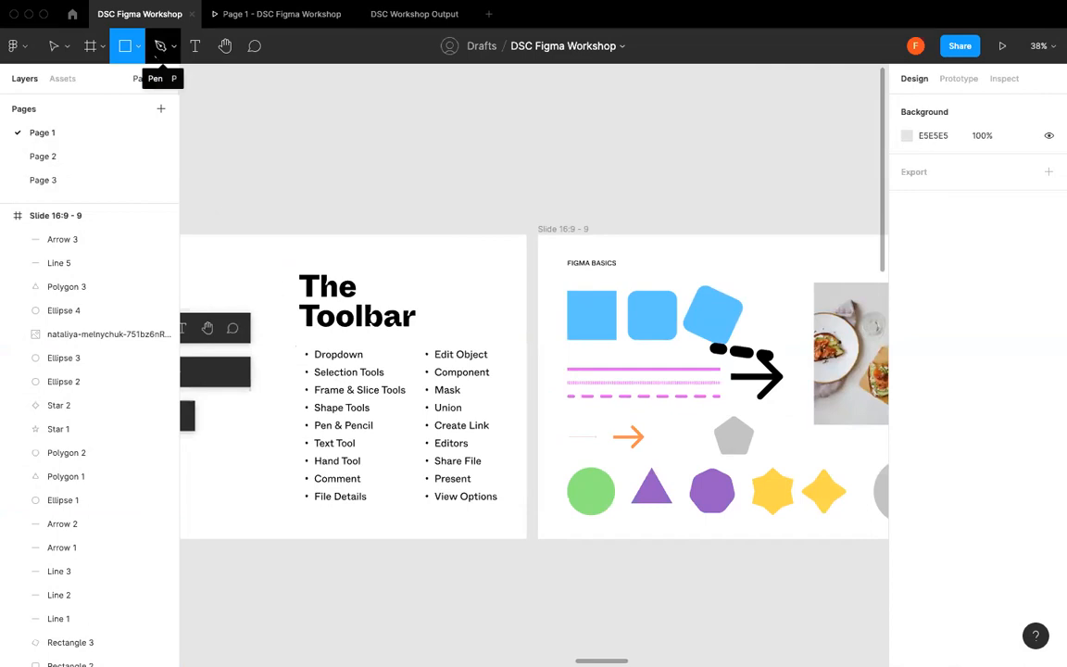
- Draw a closed, curved three-point shape about 279 × 203 above the rotated blue square with the Pen tool
click(159, 46)
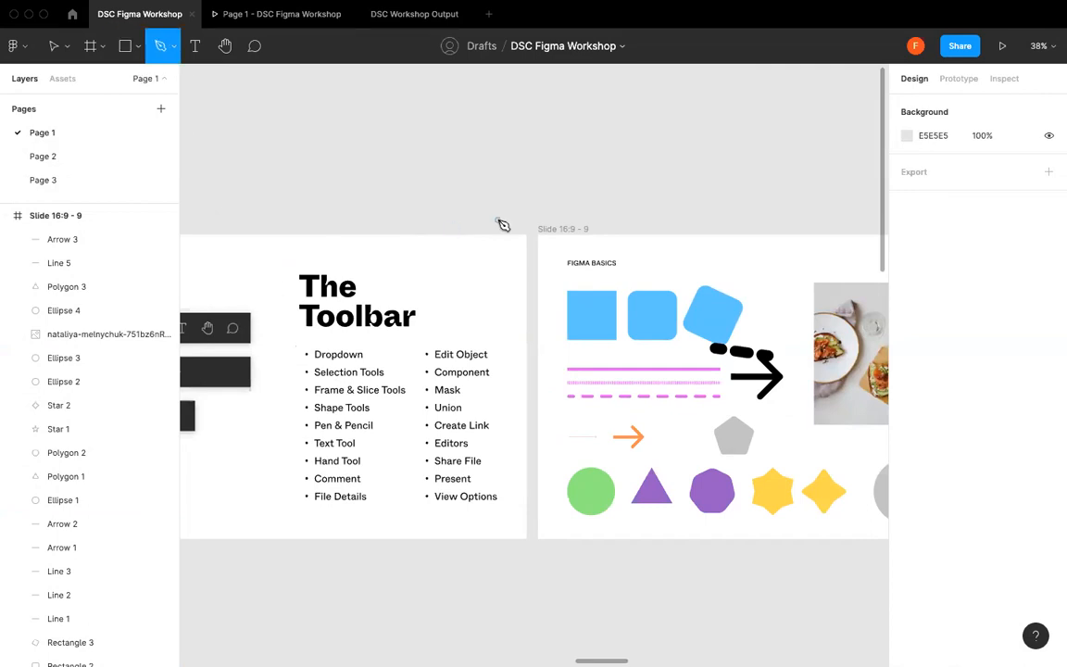
scroll(550, 243, right, 3)
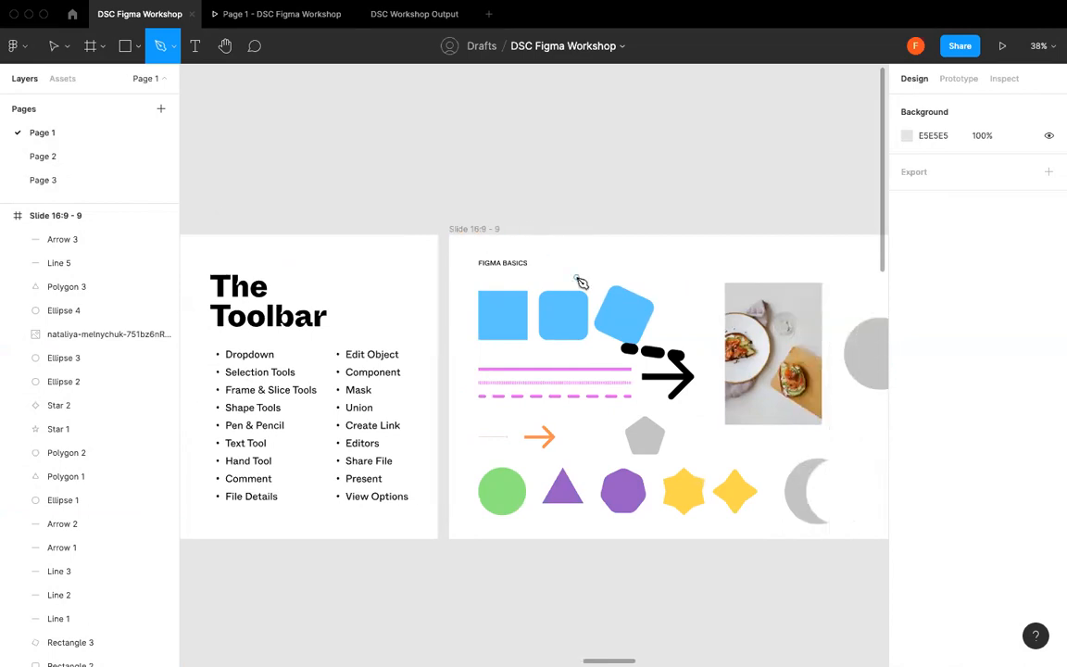
click(589, 251)
click(645, 258)
drag(657, 275, 546, 282)
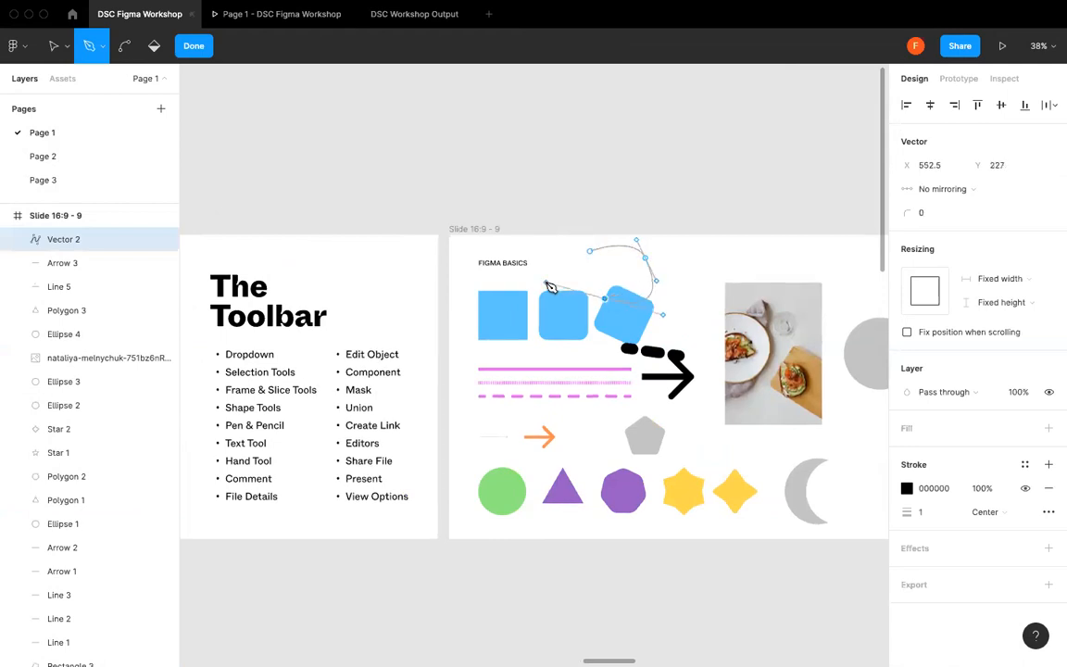
click(590, 251)
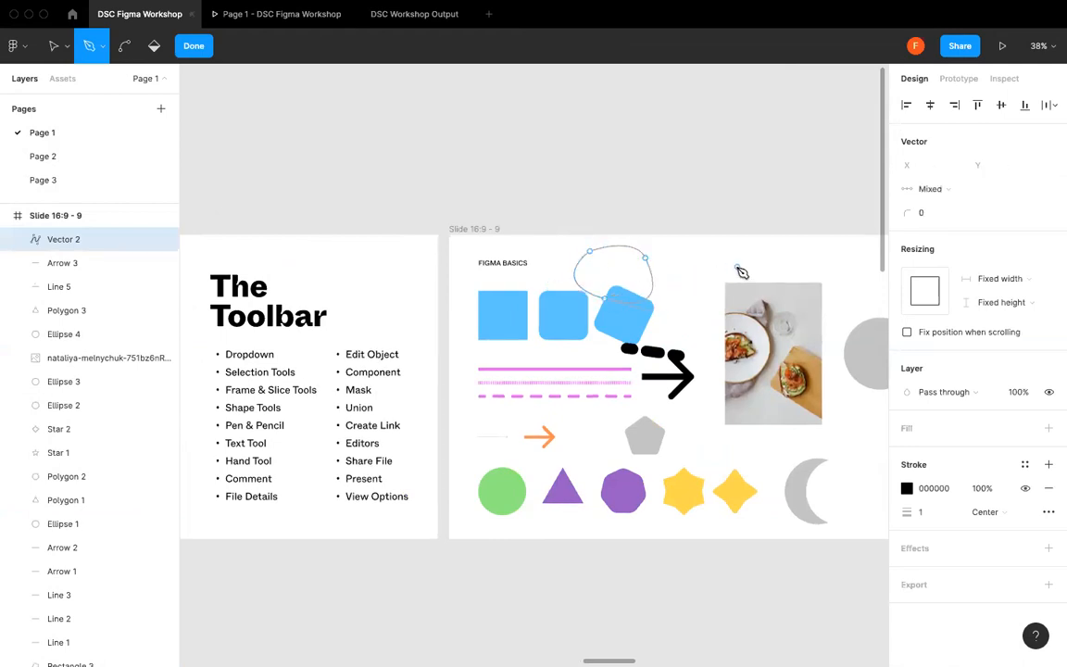
key(Escape)
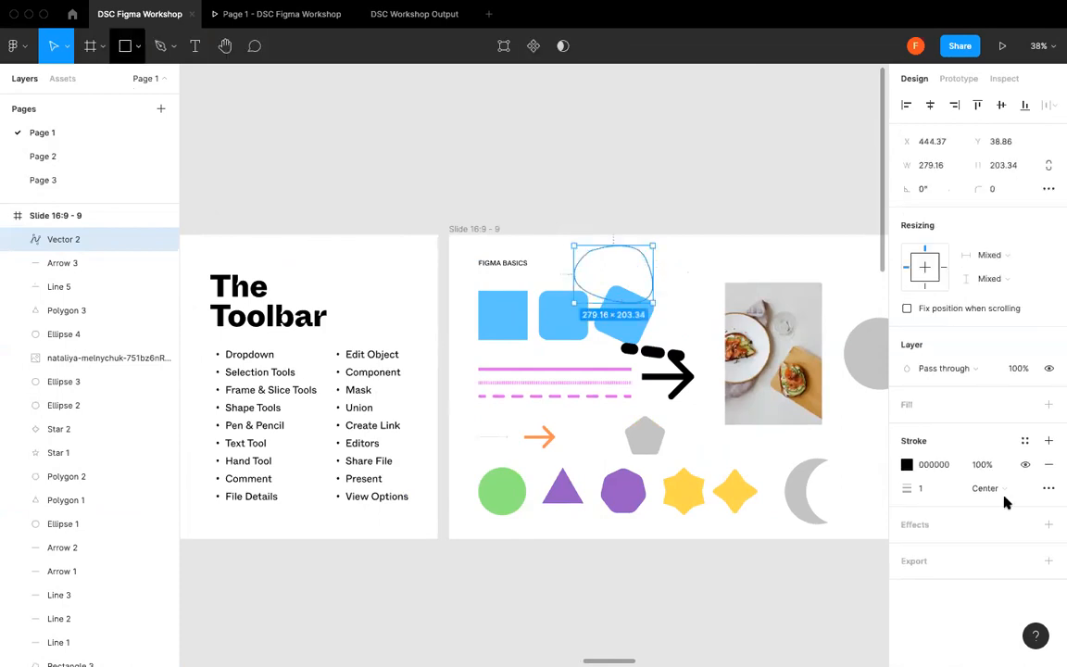
- Replace the pen shape's stroke with a C4C4C4 fill and move it between the rotated blue square and the food photo
click(1047, 464)
click(1047, 405)
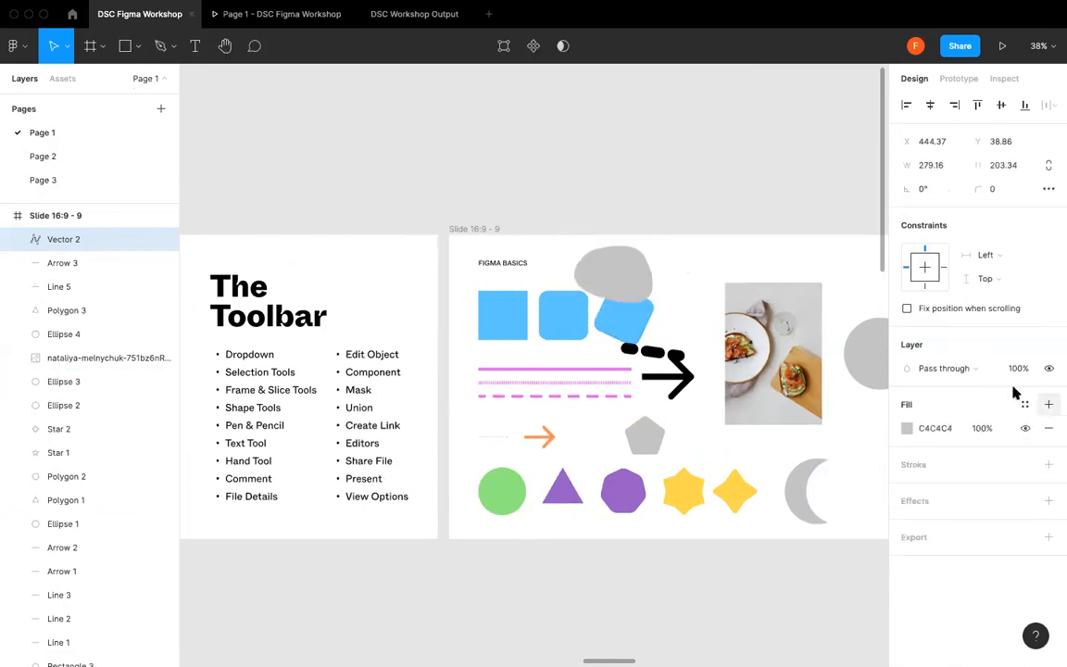
drag(614, 281, 687, 300)
click(731, 254)
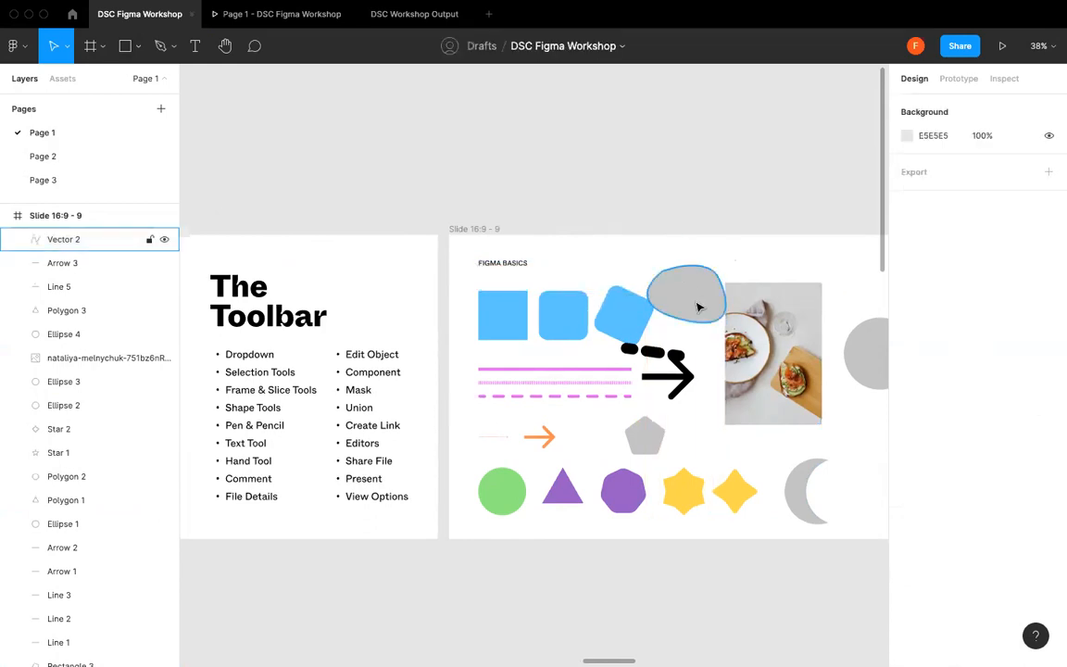
click(699, 307)
click(789, 258)
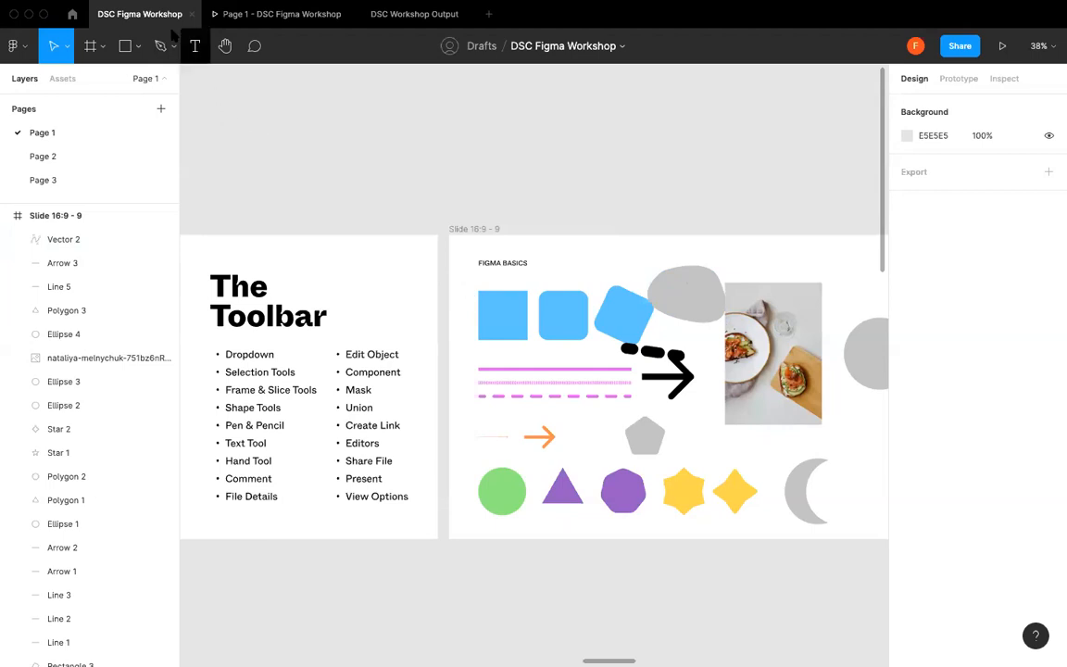
- Draw a freehand looping scribble about 455 × 178 across the food photo's upper corner, above the grey circle, with the Pencil tool
click(171, 47)
click(159, 99)
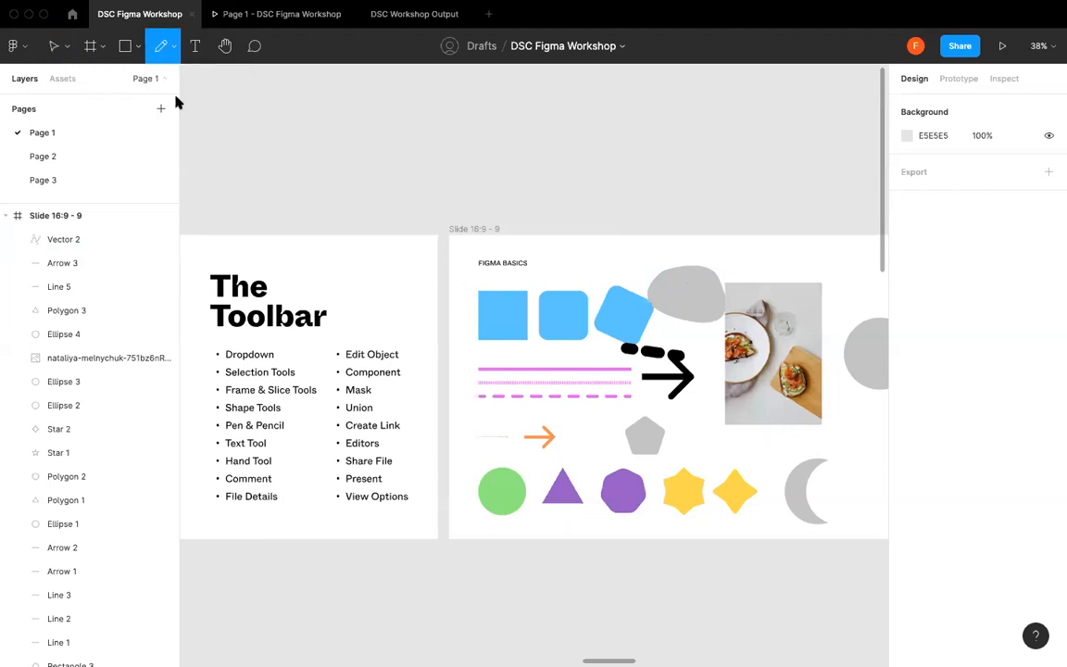
scroll(675, 246, down, 1)
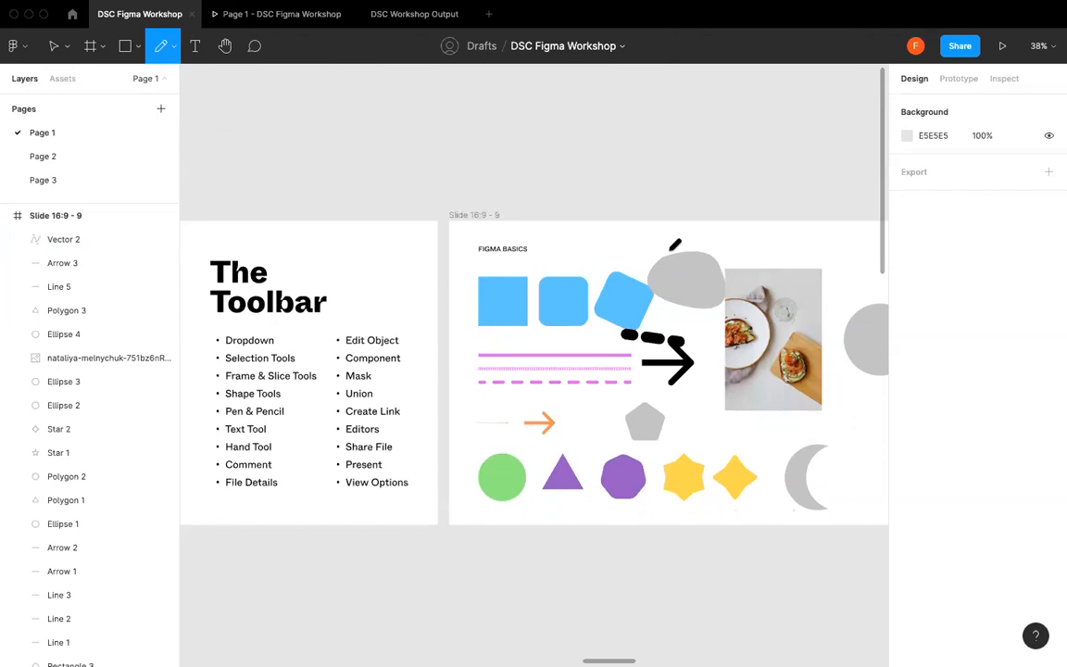
scroll(679, 243, right, 5)
mouse_move(671, 250)
mouse_down()
mouse_move(718, 290)
mouse_move(718, 305)
mouse_move(758, 269)
mouse_move(798, 284)
mouse_up()
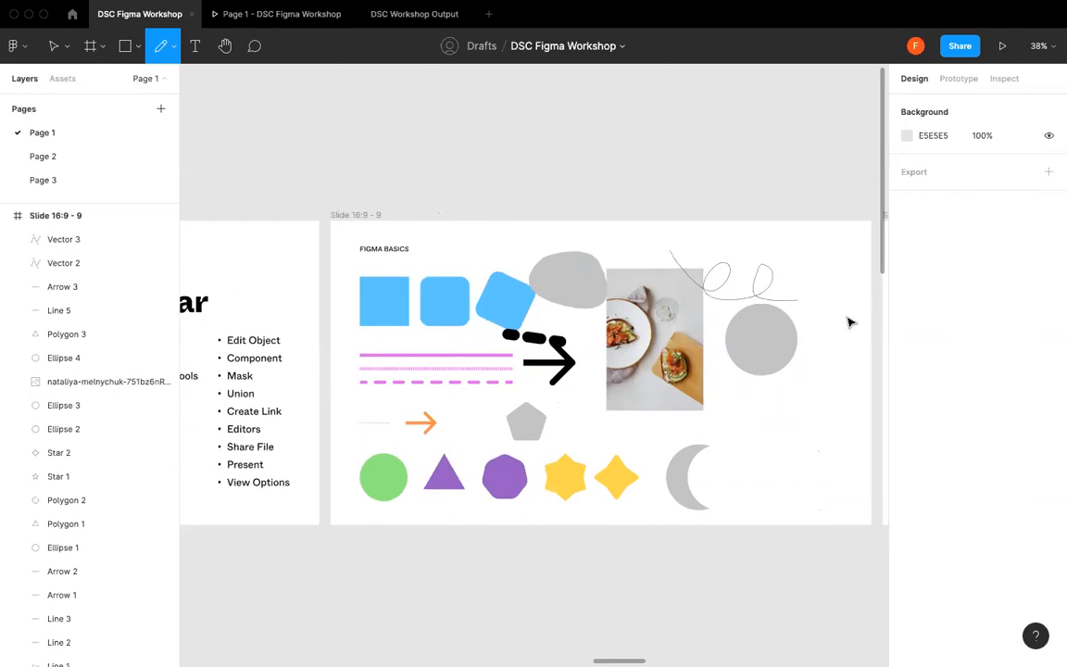
key(v)
- Set the pencil scribble's stroke width to 27 and move it beside the grey crescent
click(721, 277)
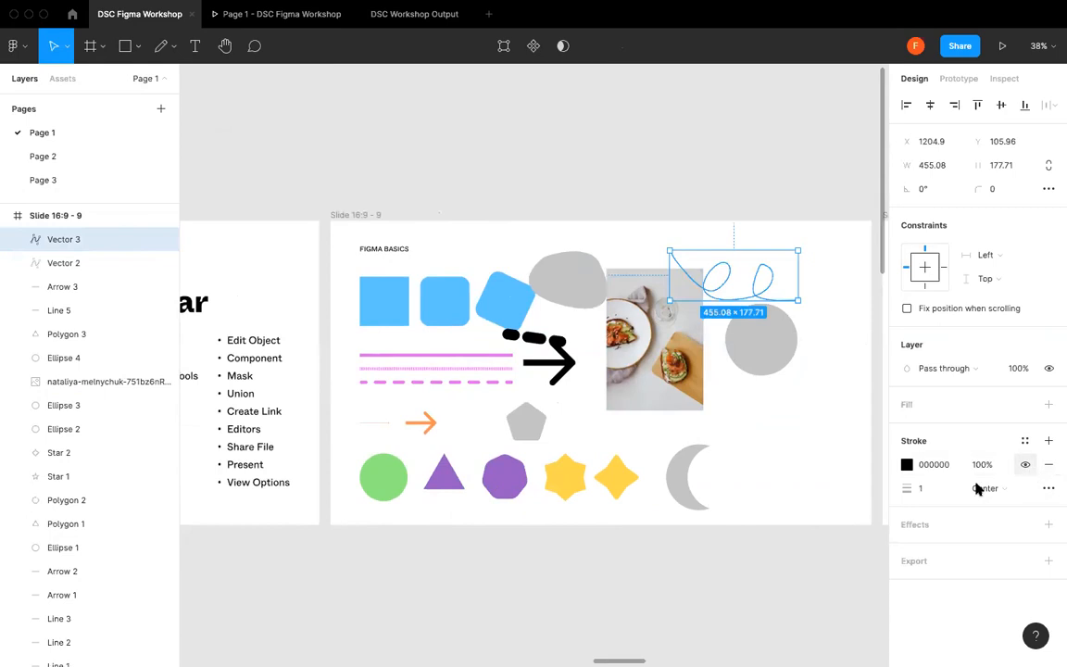
click(932, 491)
text(27)
key(Return)
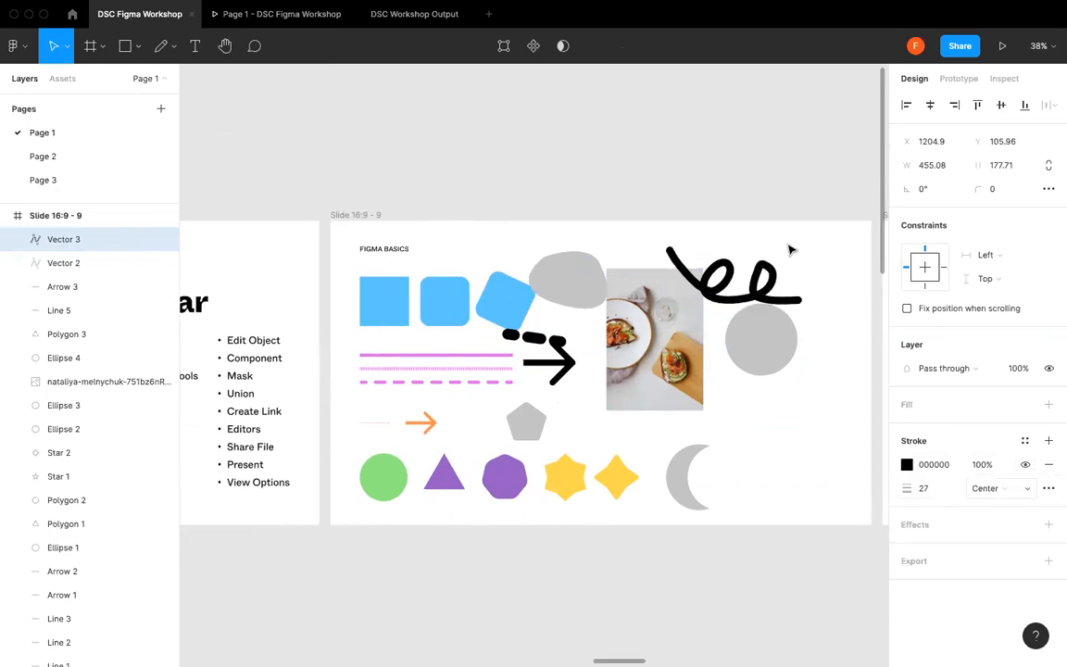
click(852, 375)
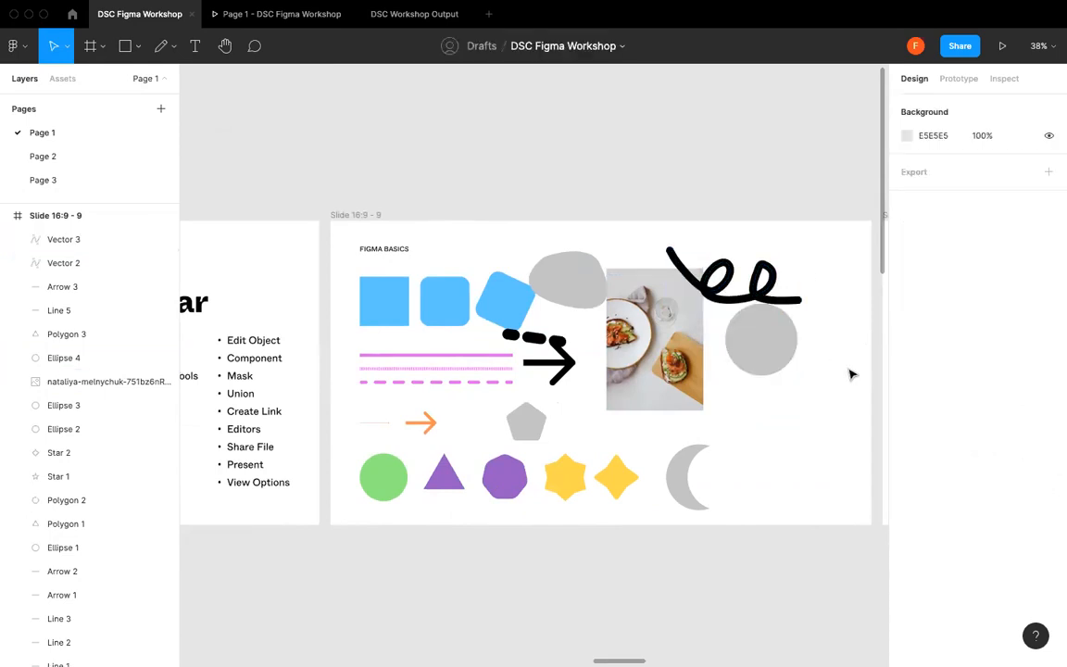
drag(755, 298, 806, 472)
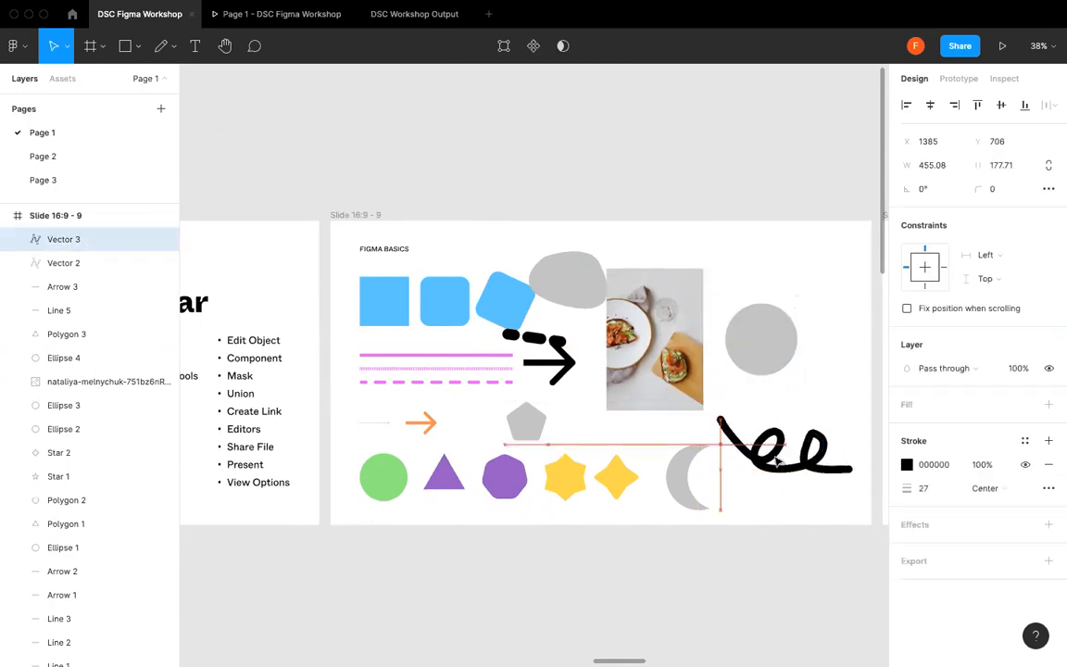
click(825, 300)
- Switch the drawing tool from Pencil back to Pen and return to the Toolbar slide
click(171, 60)
click(167, 81)
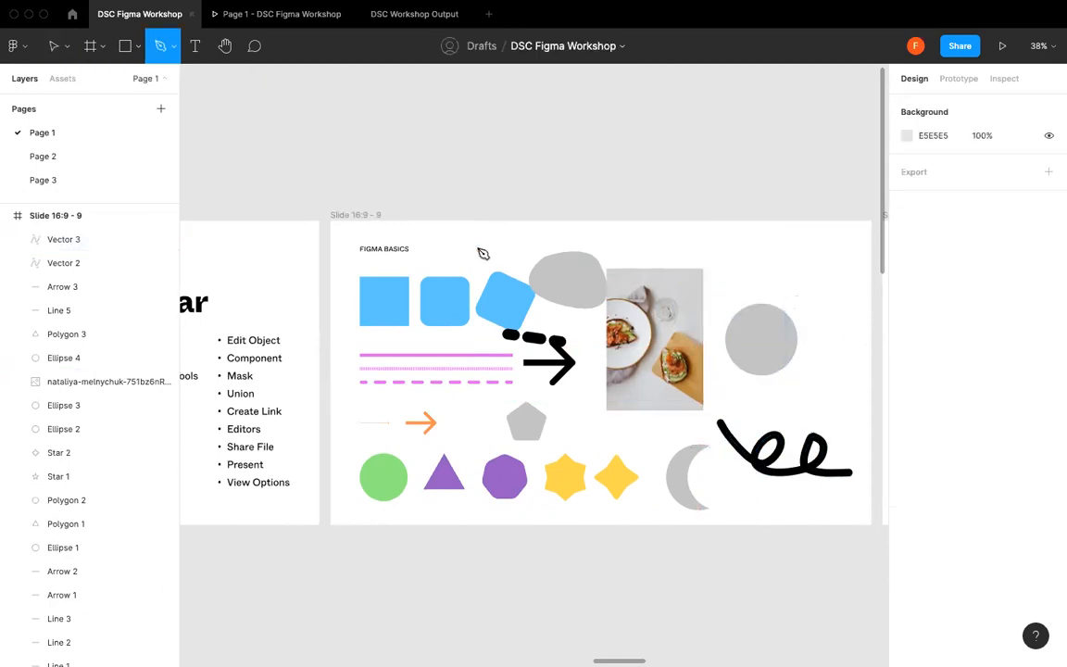
scroll(482, 252, left, 5)
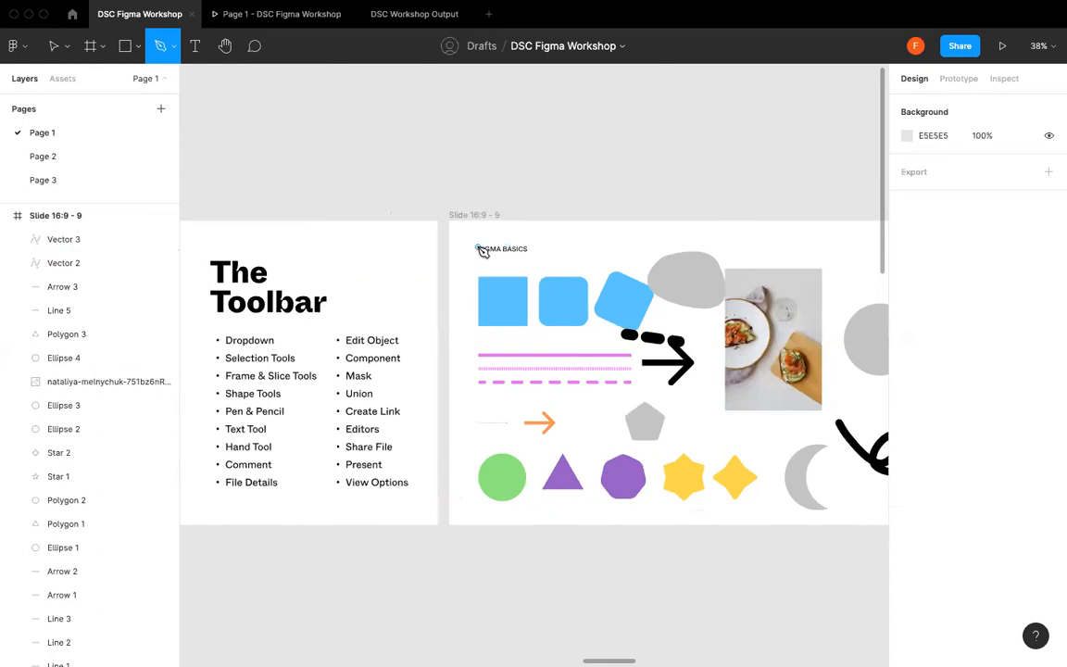
scroll(482, 252, left, 3)
scroll(482, 251, left, 3)
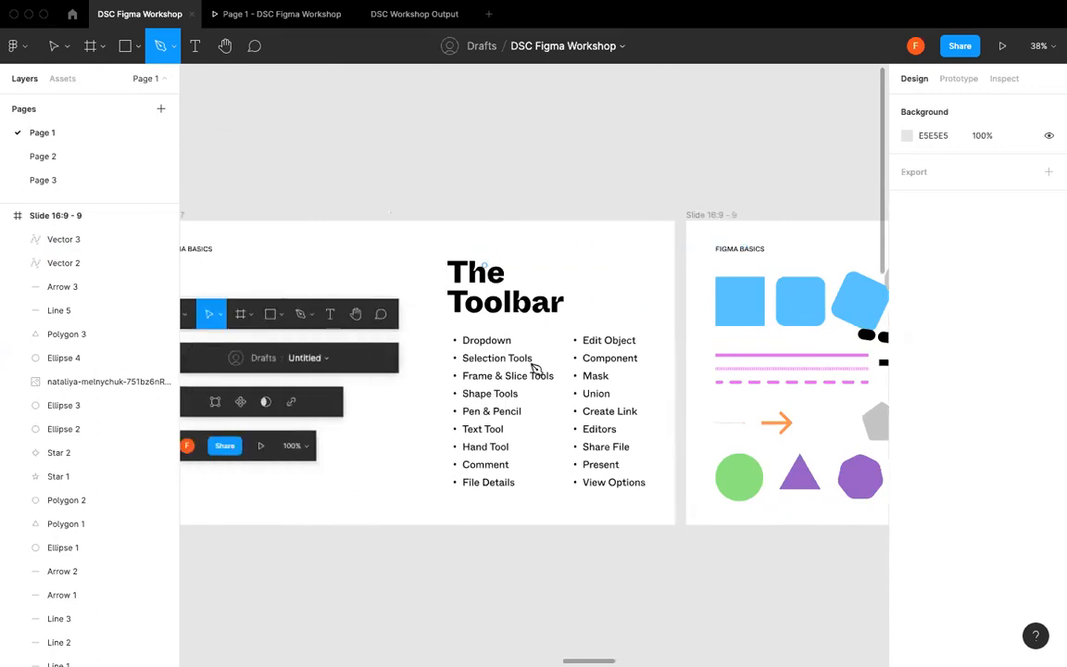
- Create a text box about 676 × 210 above the Toolbar slide with the text "afgagehger" and delete it
key(t)
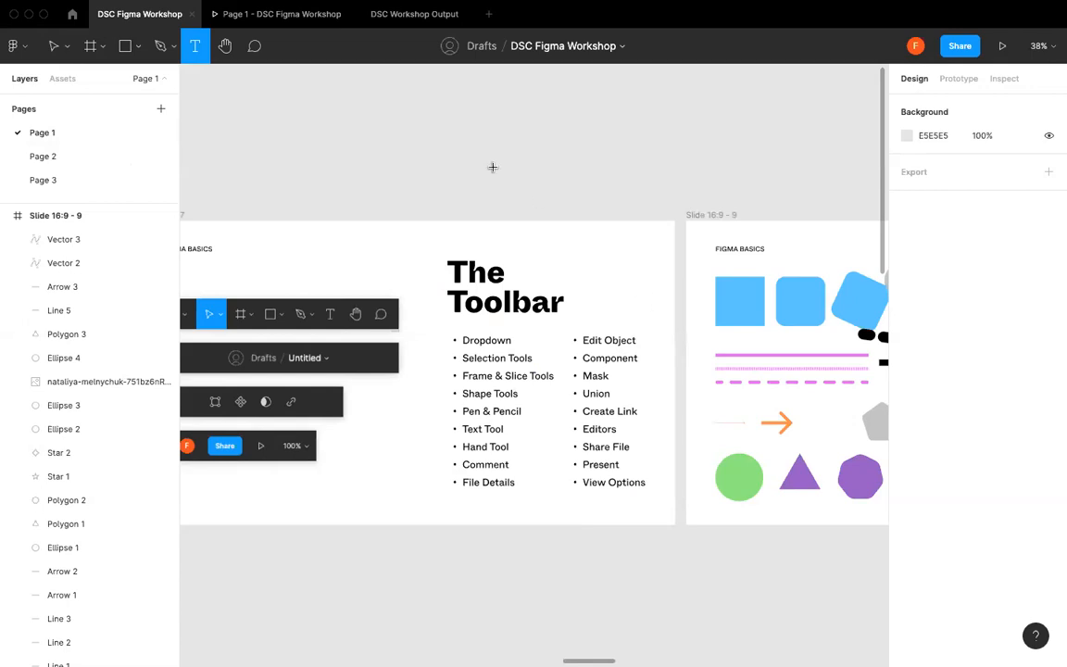
drag(448, 102, 639, 161)
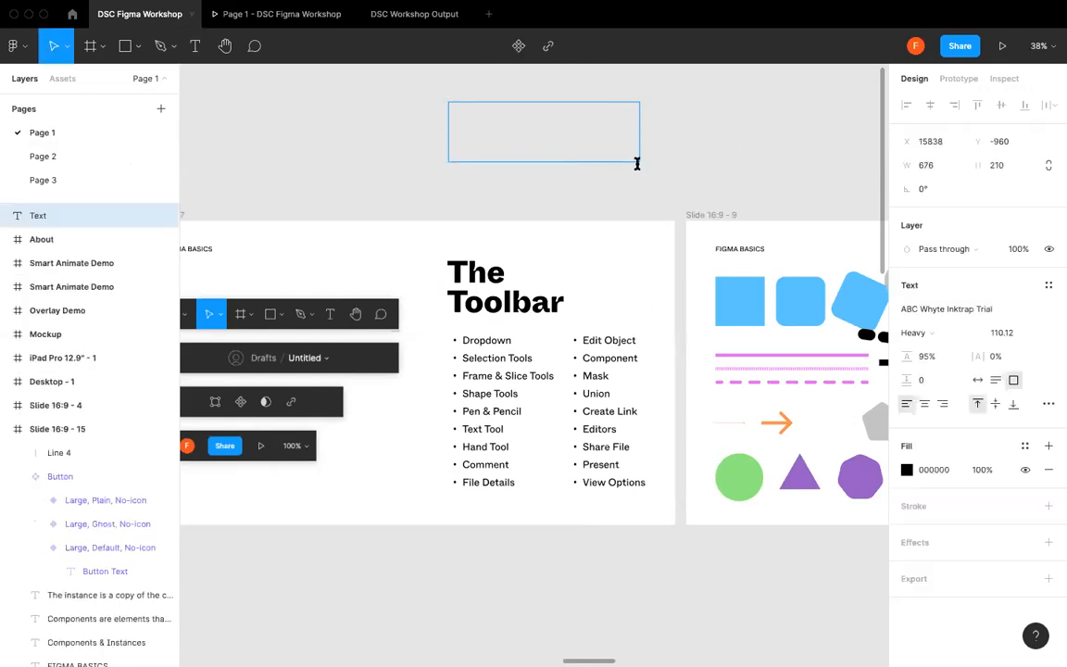
text(afgagehger)
key(Escape)
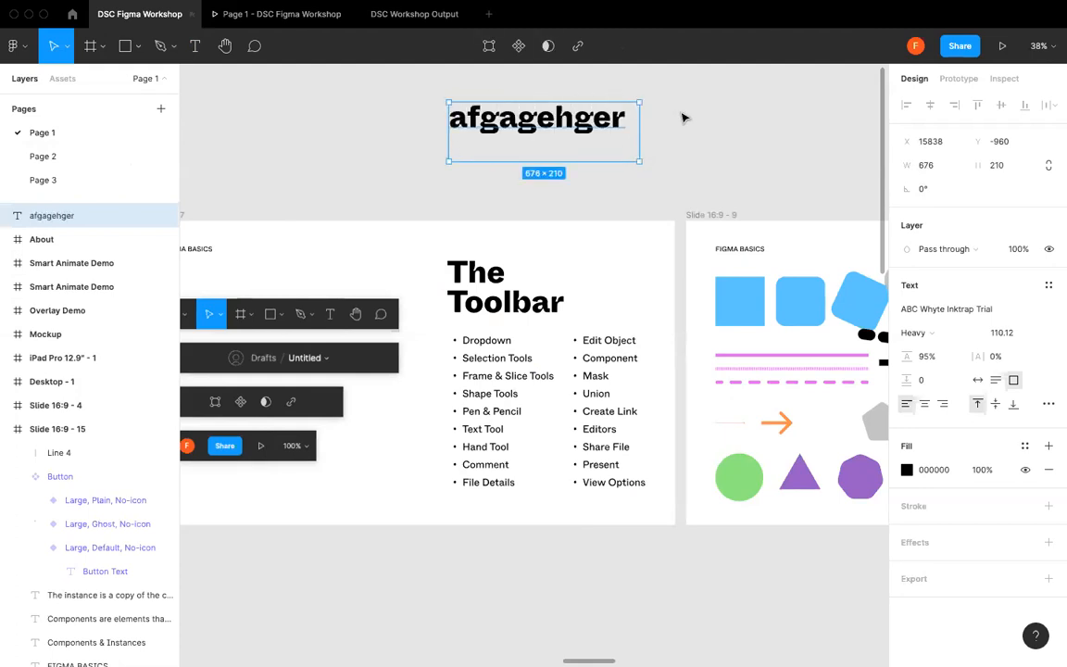
key(Delete)
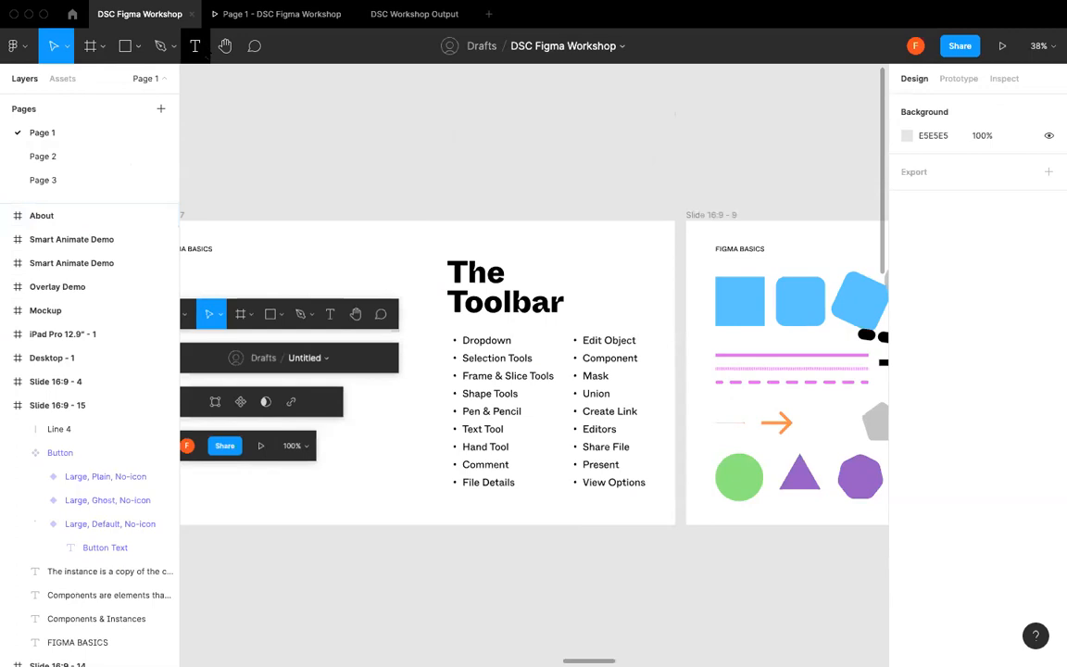
- Demonstrate the Hand tool by panning the canvas around the Toolbar slide in several directions
click(225, 44)
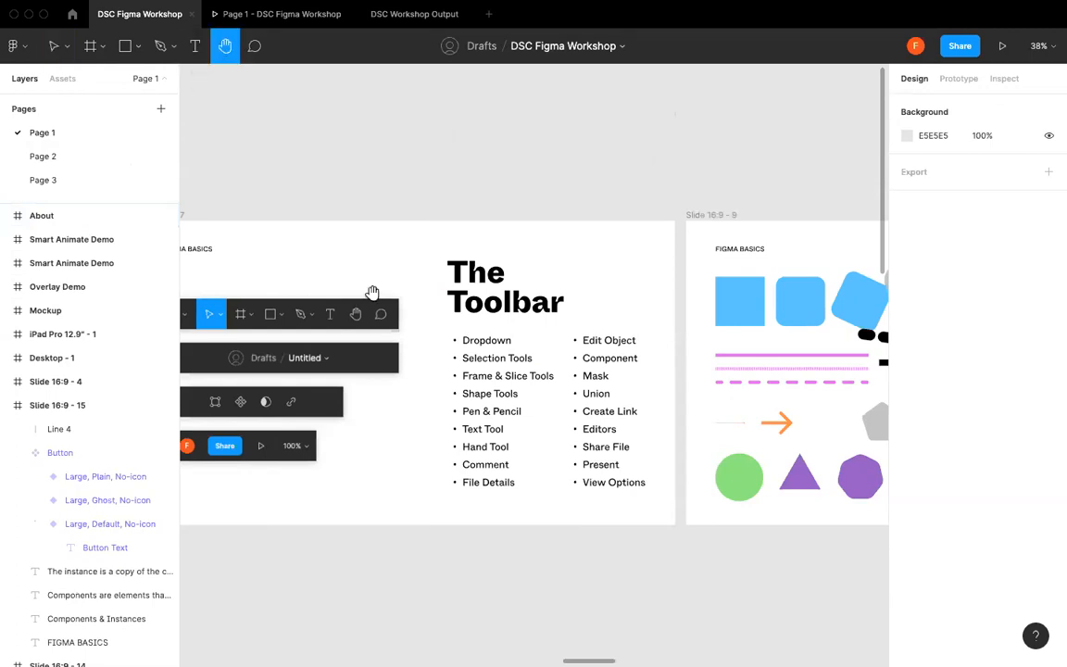
drag(400, 292, 576, 233)
drag(222, 326, 424, 271)
drag(806, 209, 577, 379)
drag(400, 316, 450, 217)
drag(562, 232, 464, 258)
drag(572, 291, 502, 249)
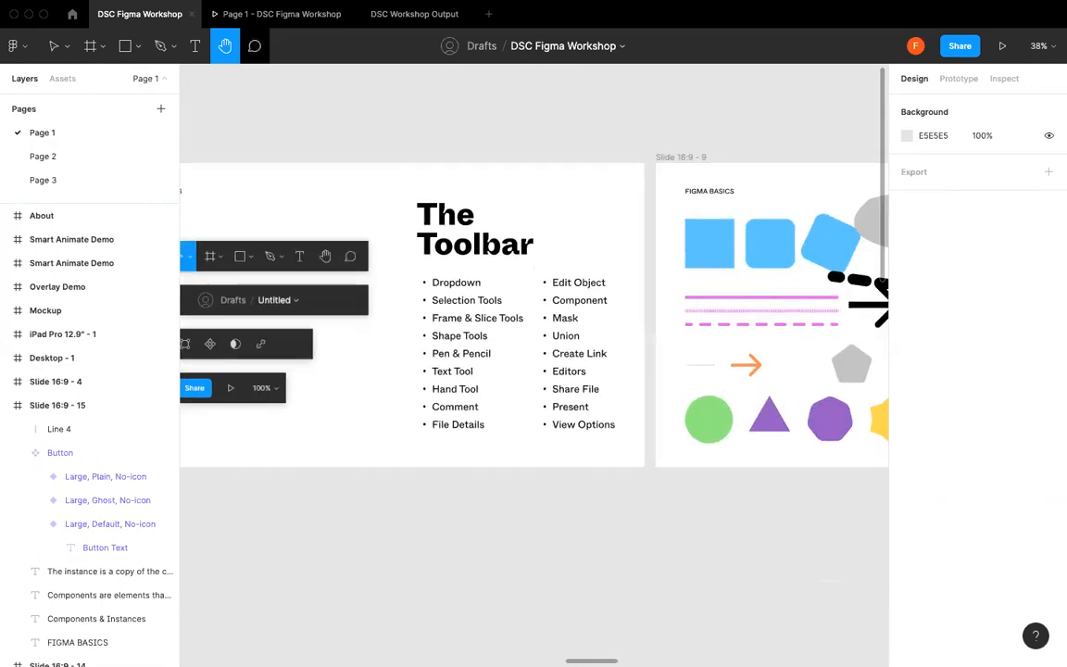
- Post the comment "Please edit" on the title of the Toolbar slide, resolve it and leave comment mode
click(255, 45)
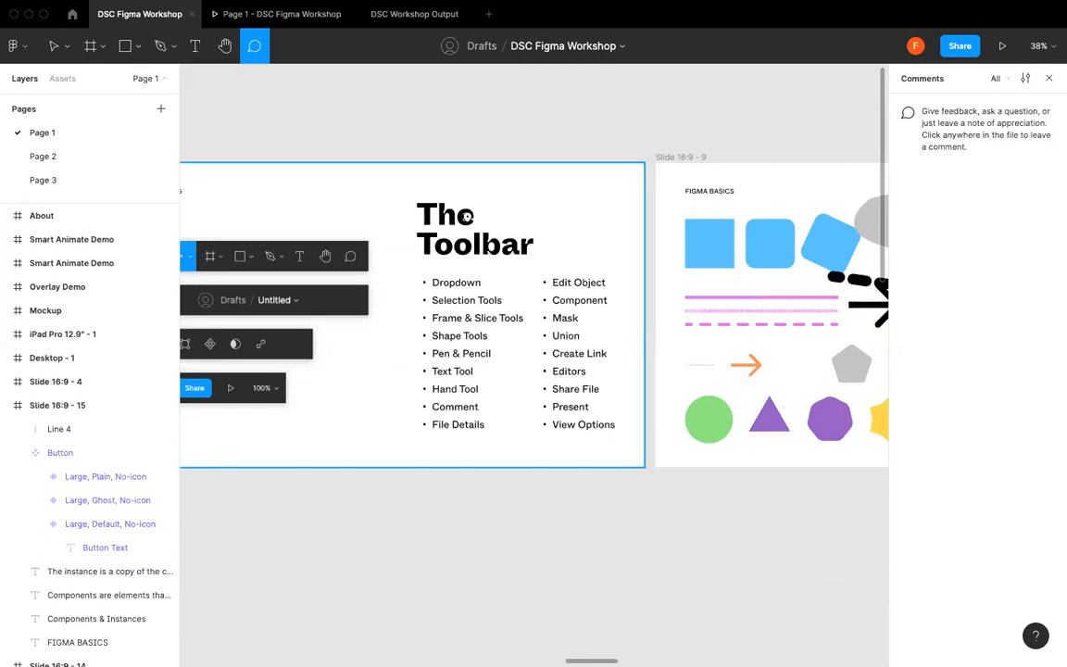
click(465, 214)
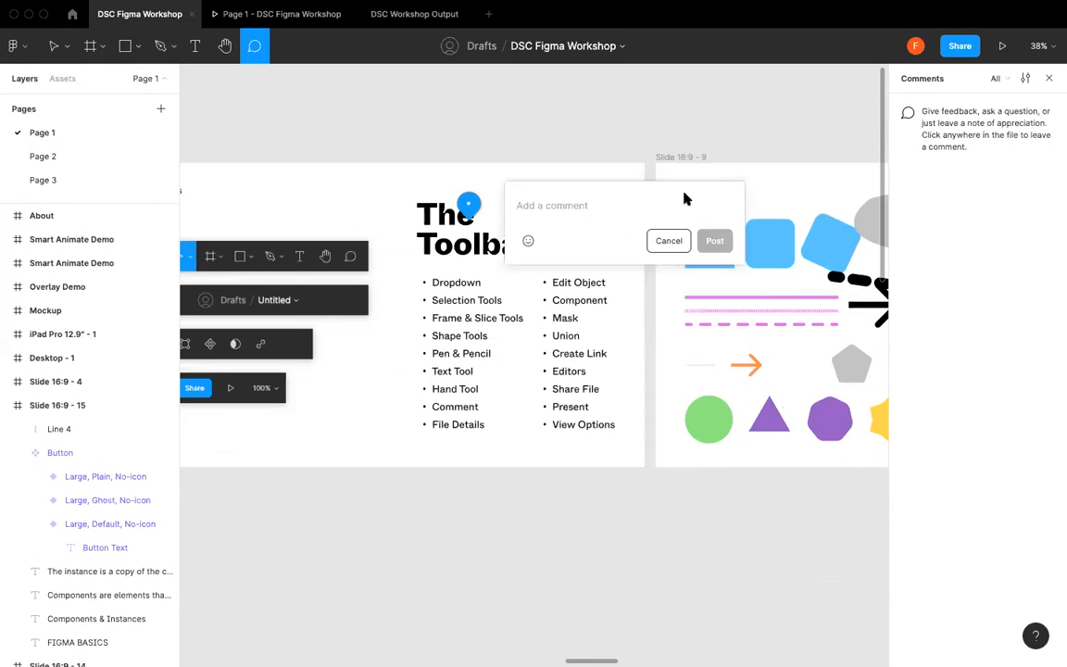
text(Please edit)
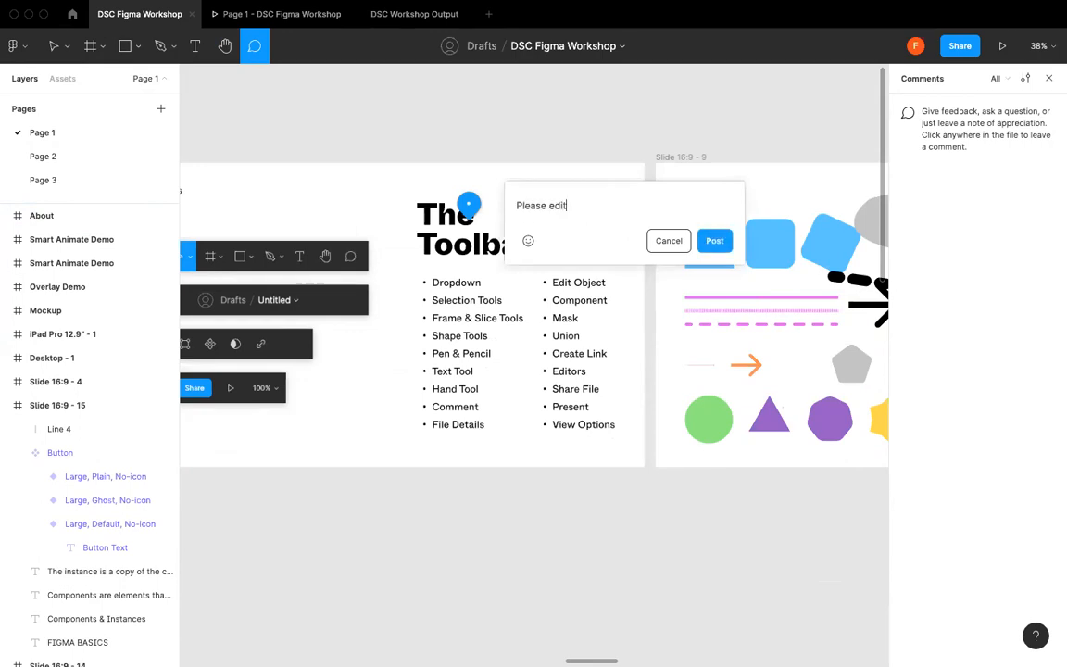
click(528, 240)
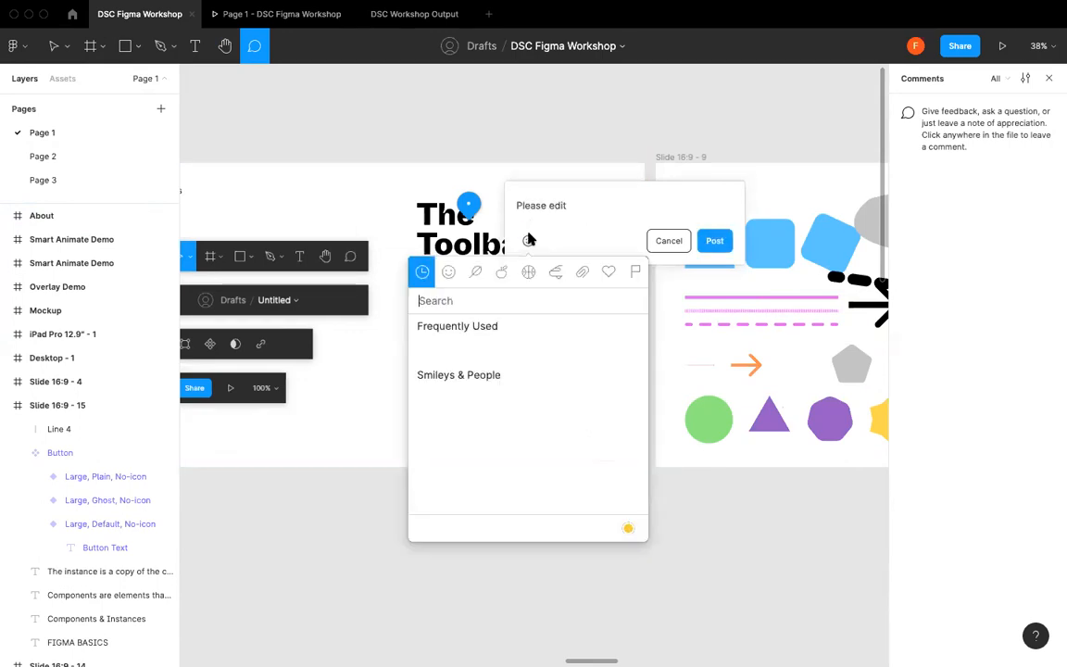
click(597, 223)
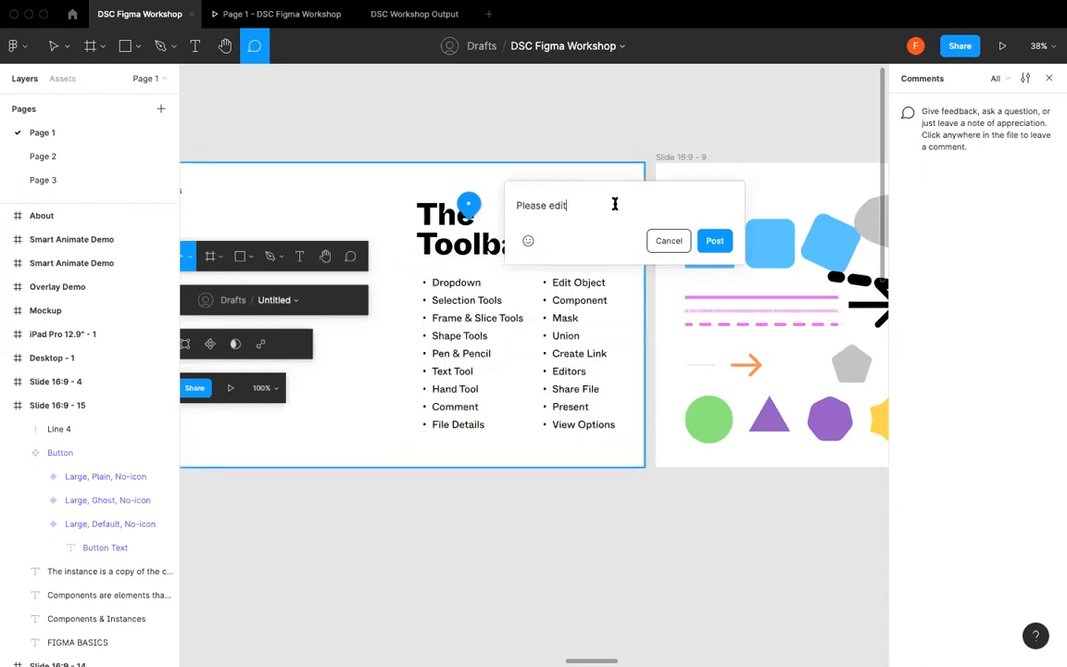
click(714, 240)
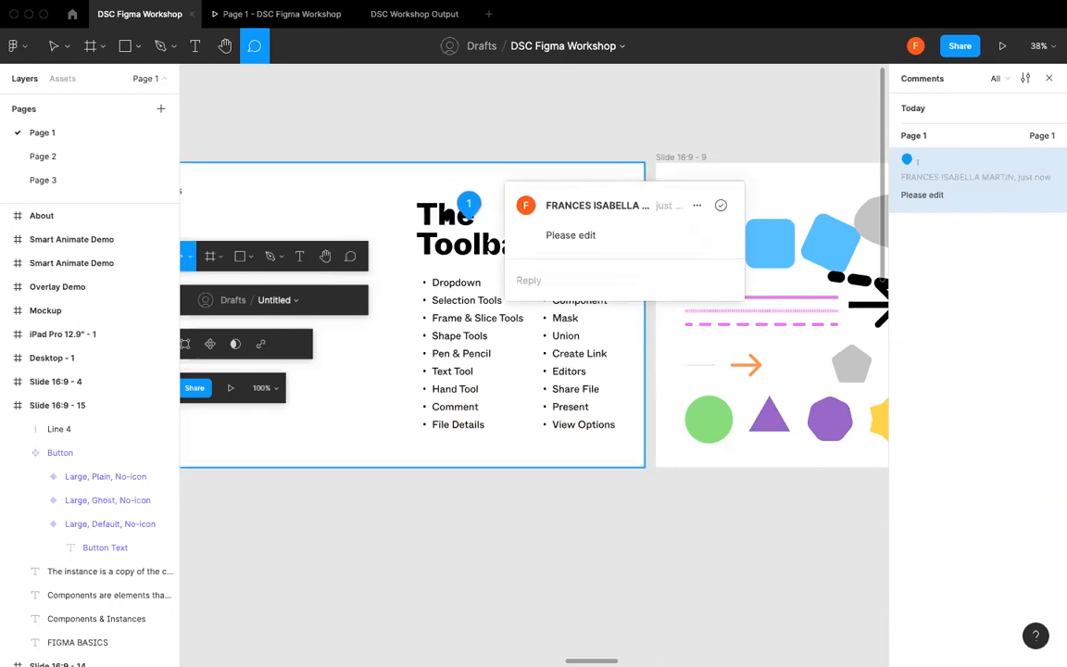
click(719, 206)
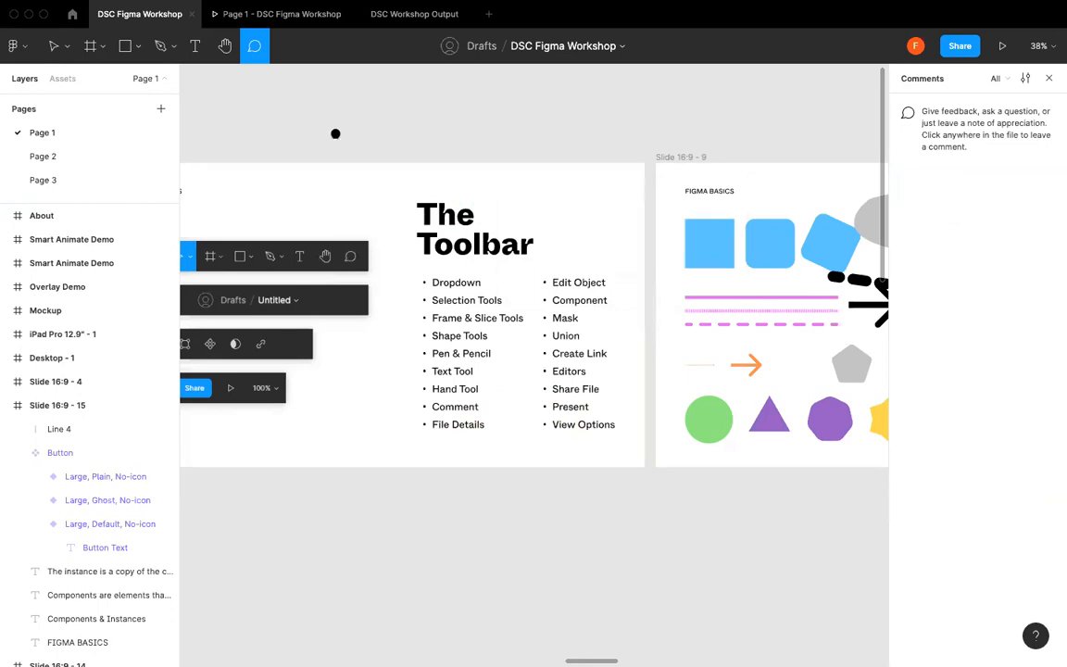
key(Escape)
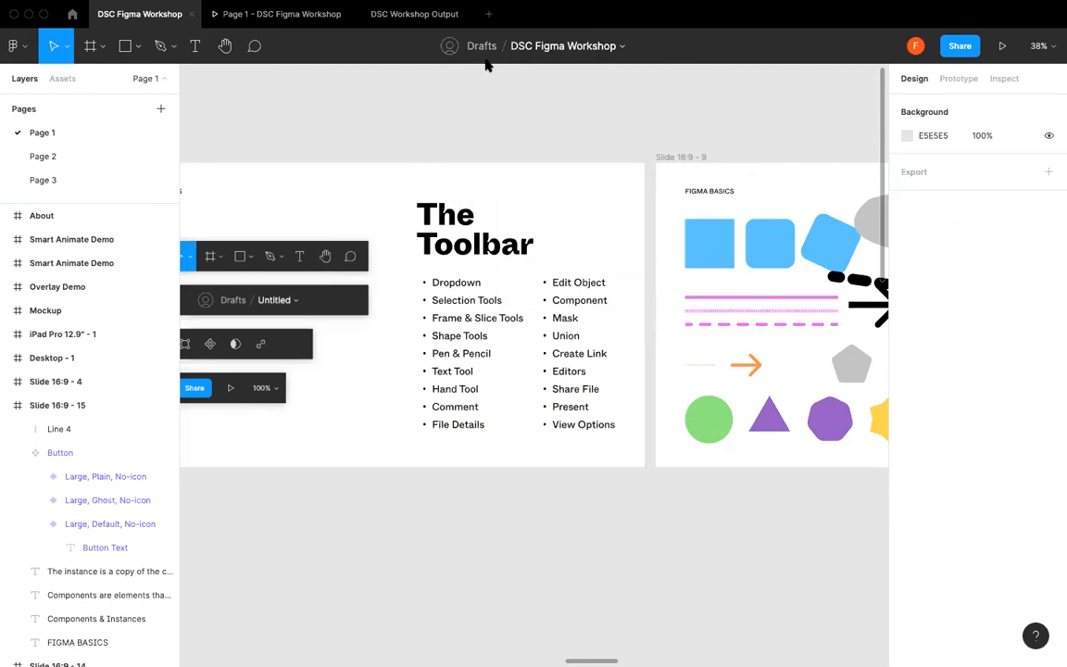
- Examine the file-level options of DSC Figma Workshop, such as version history, export, duplicate, rename and move to project
double_click(619, 47)
click(625, 46)
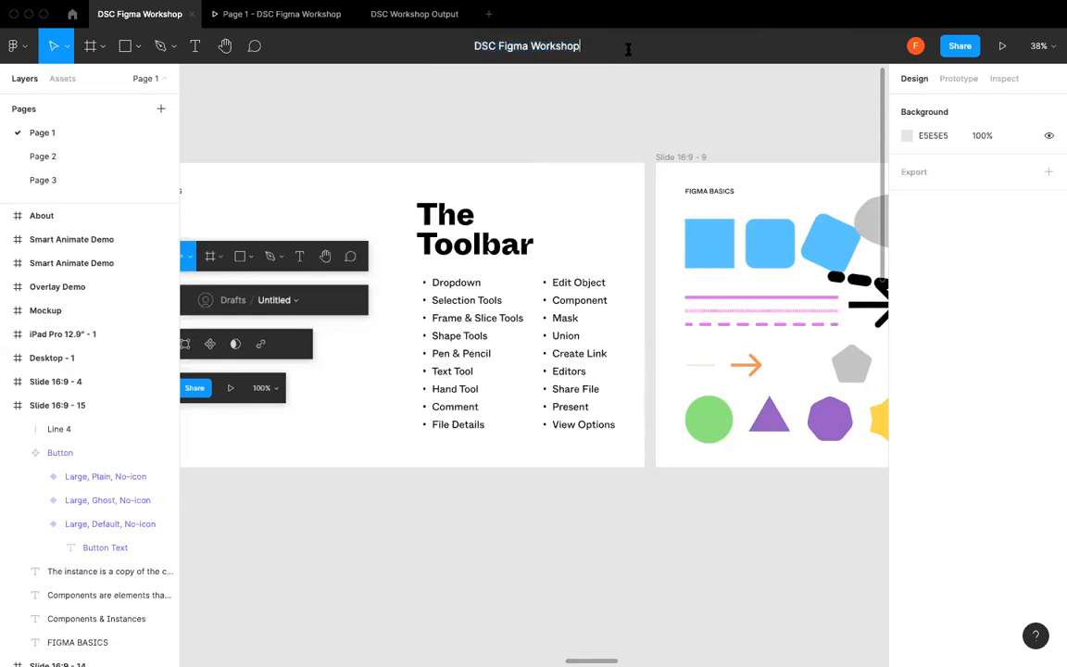
key(Return)
click(614, 47)
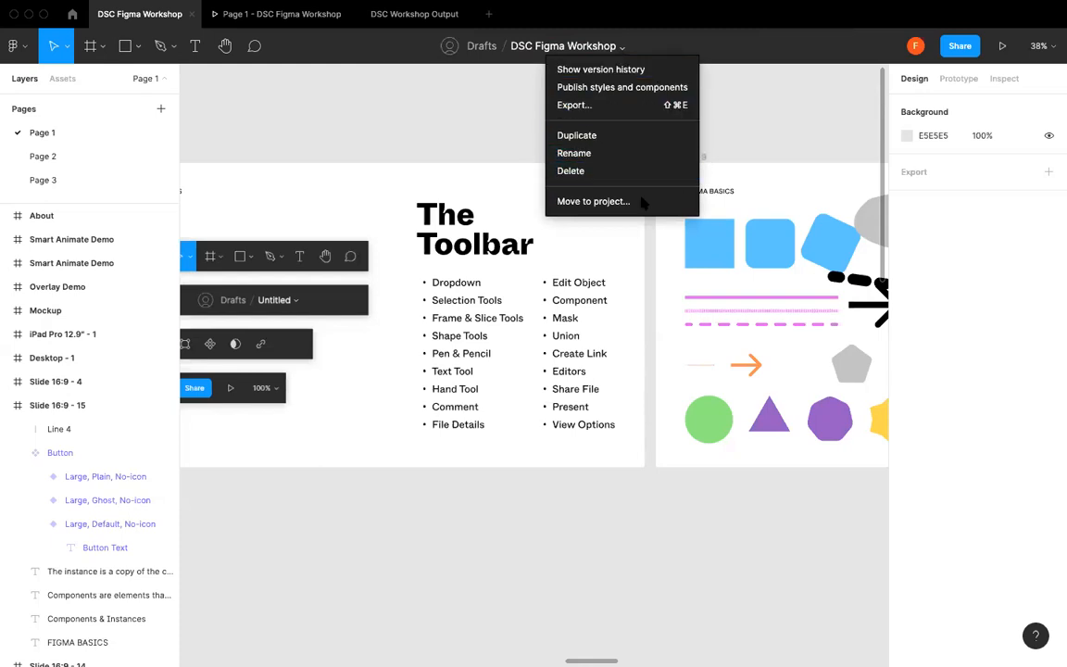
click(761, 94)
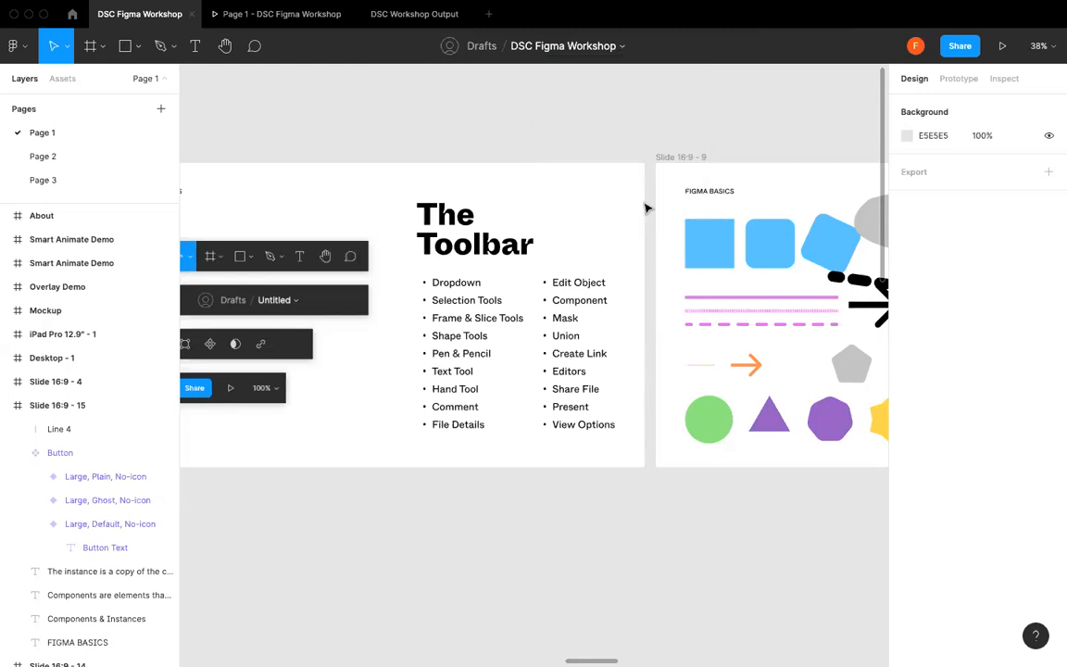
- Show Edit Object mode on the first blue square of Slide 16:9 - 9, leave it and reselect the square
click(714, 246)
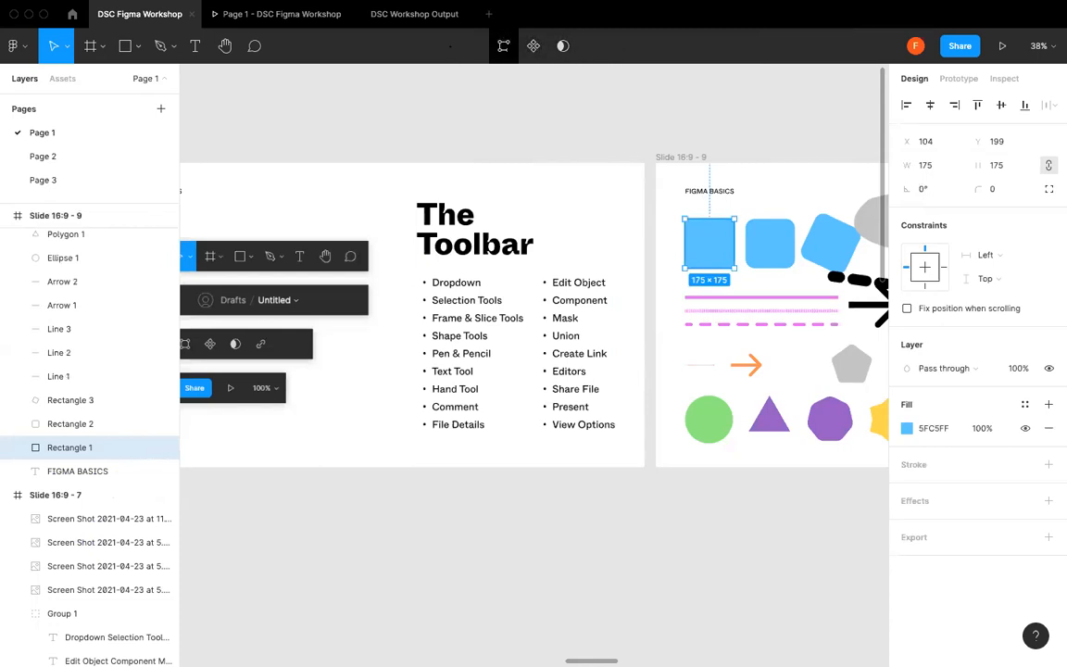
click(503, 46)
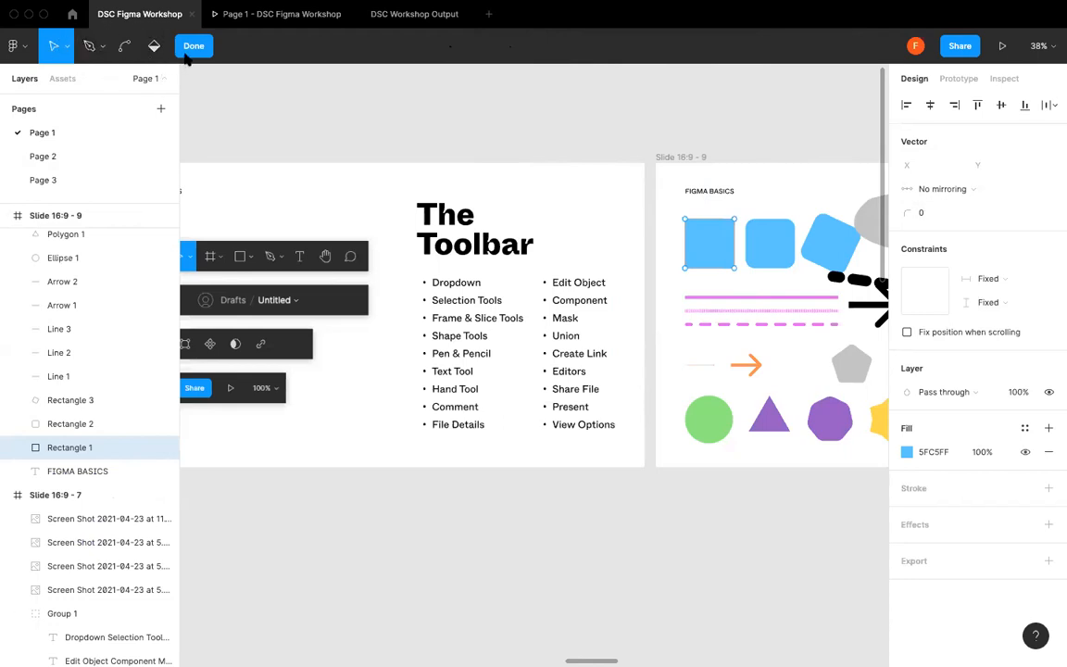
click(751, 147)
click(751, 148)
click(712, 236)
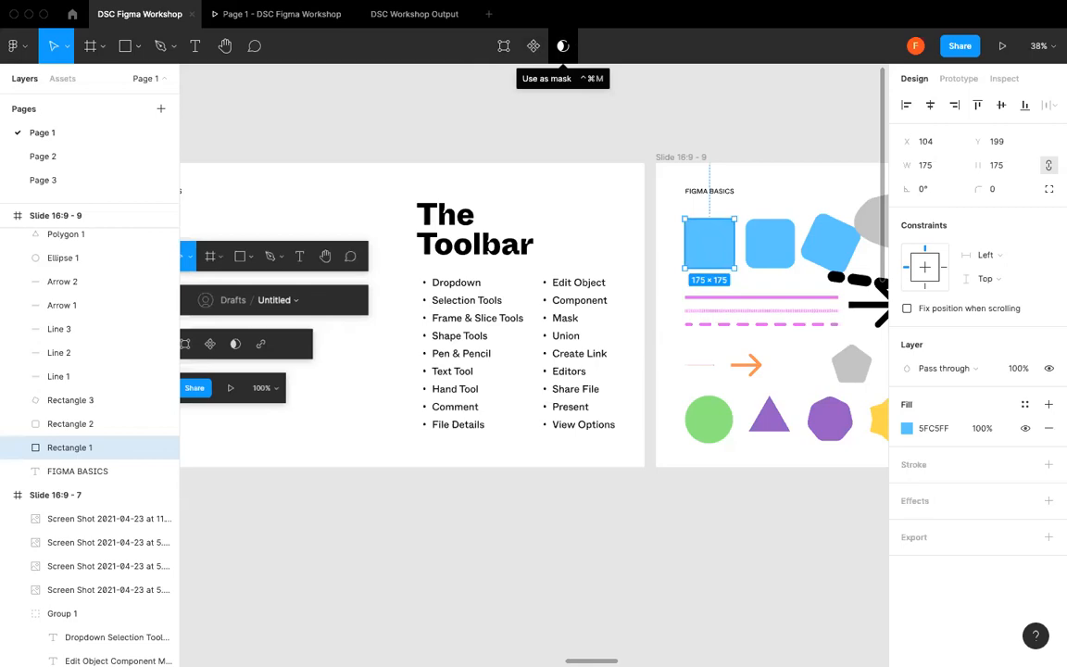
- Reposition the food photo at X 1096, Y 42 and the grey circle beside it at X 1485, Y 195
scroll(757, 196, right, 5)
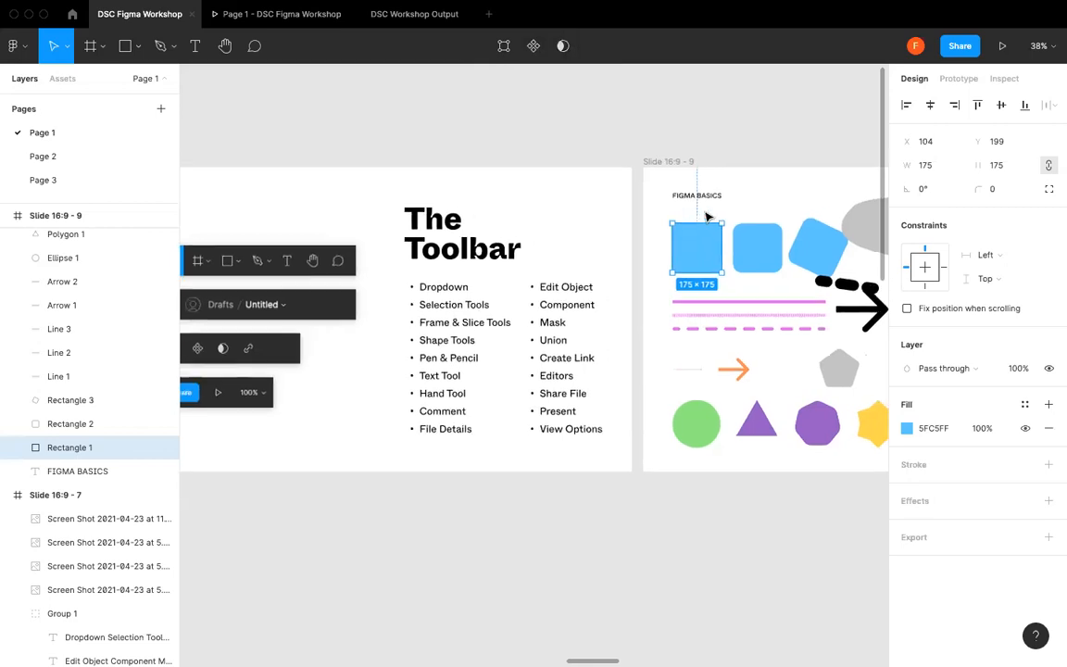
click(756, 195)
scroll(757, 198, right, 3)
scroll(739, 296, up, 10)
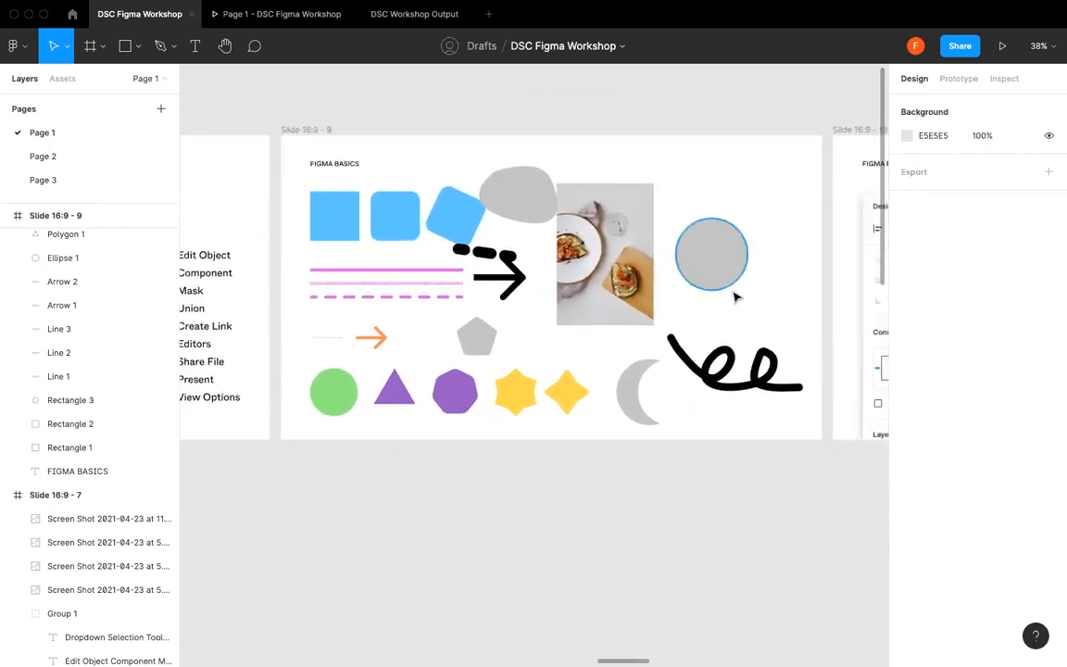
scroll(480, 258, down, 3)
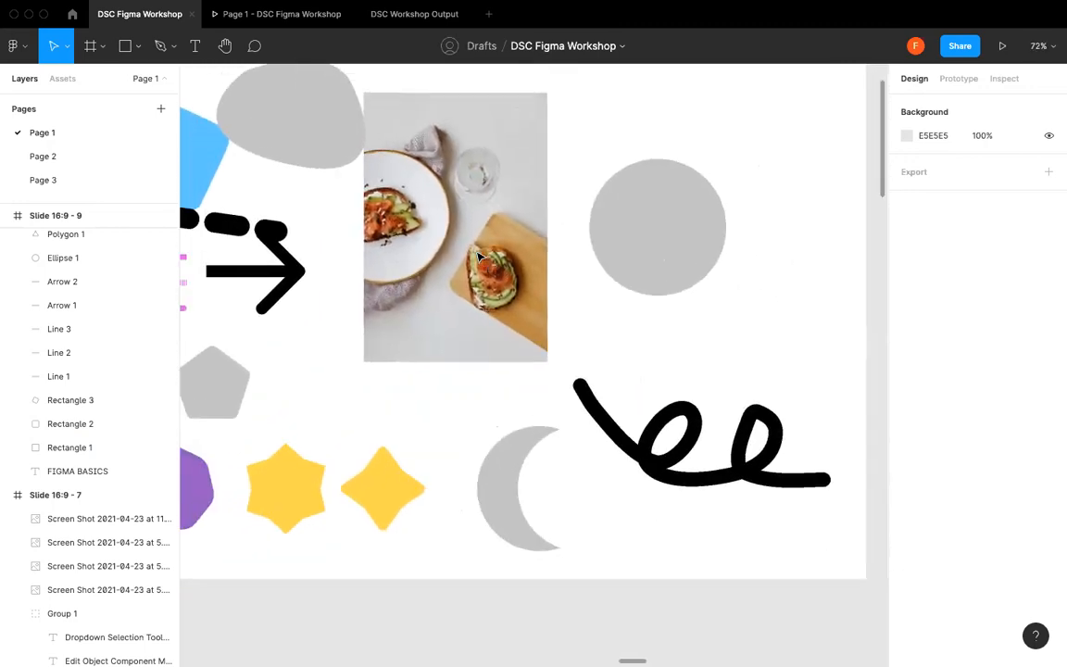
drag(584, 257, 645, 189)
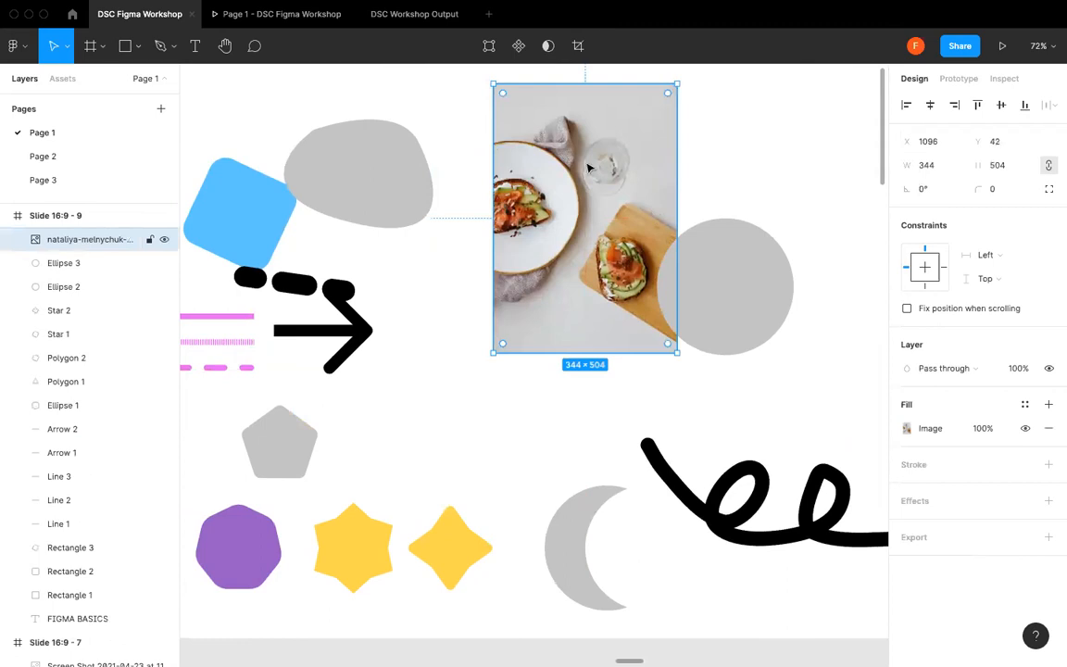
click(729, 293)
drag(729, 292, 762, 231)
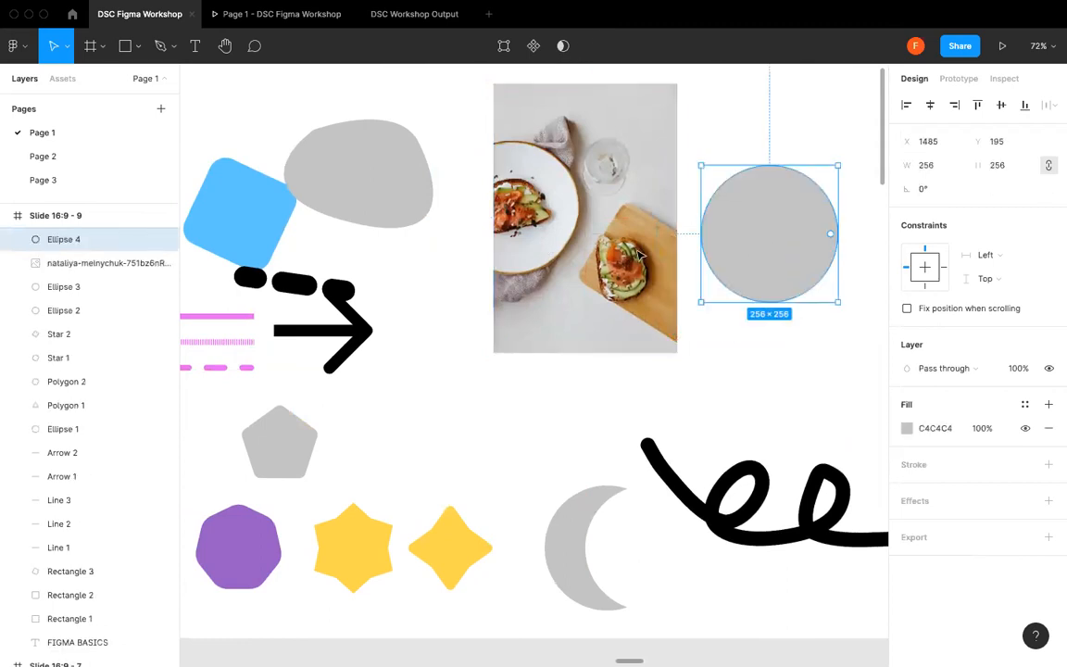
- Fill a copy of the grey circle with the food photo's image fill and delete that copy
key(ctrl+v)
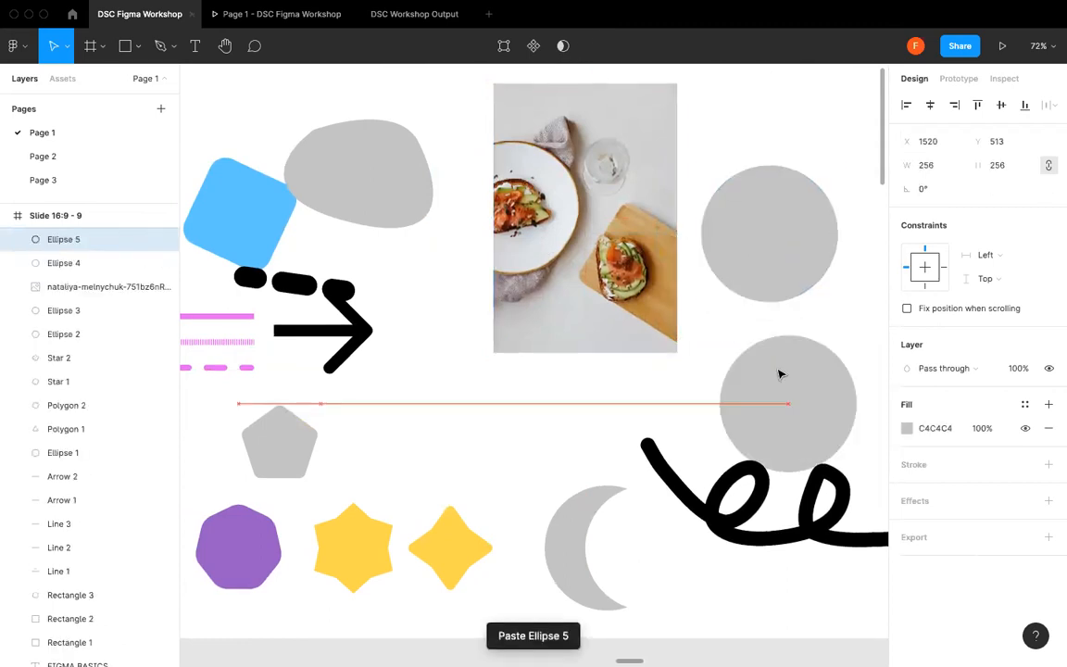
click(653, 250)
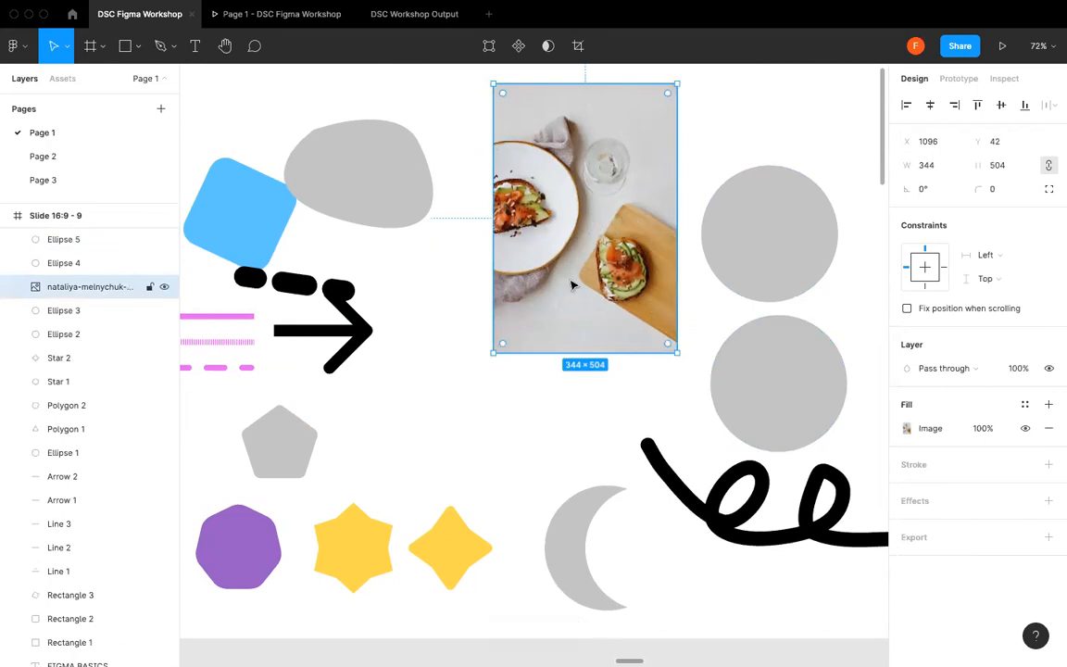
click(899, 433)
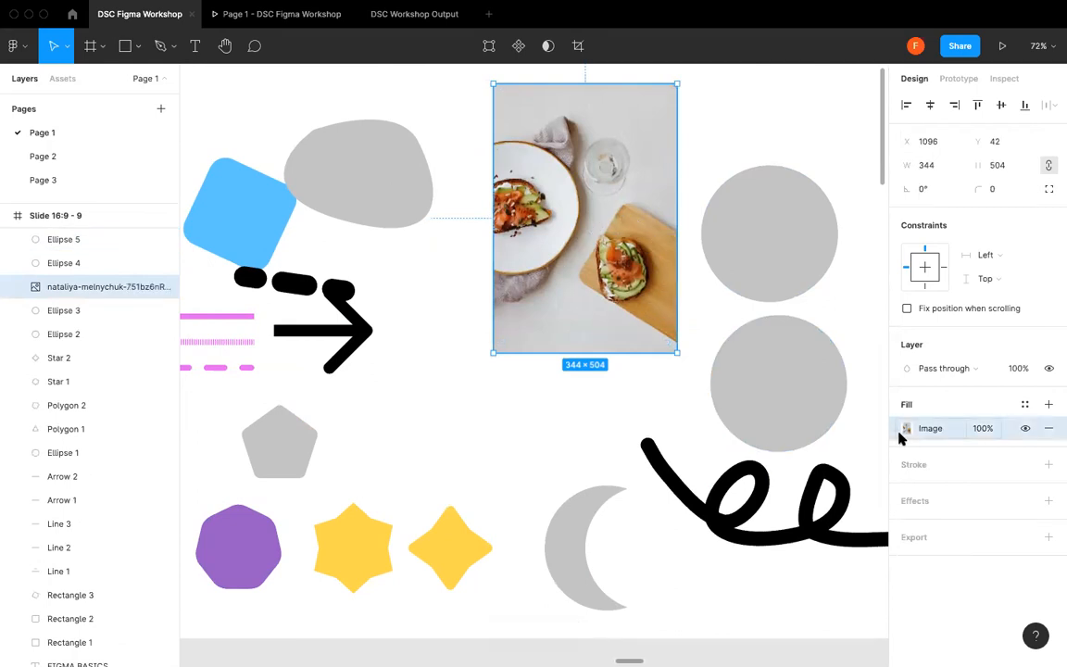
click(789, 420)
key(ctrl+v)
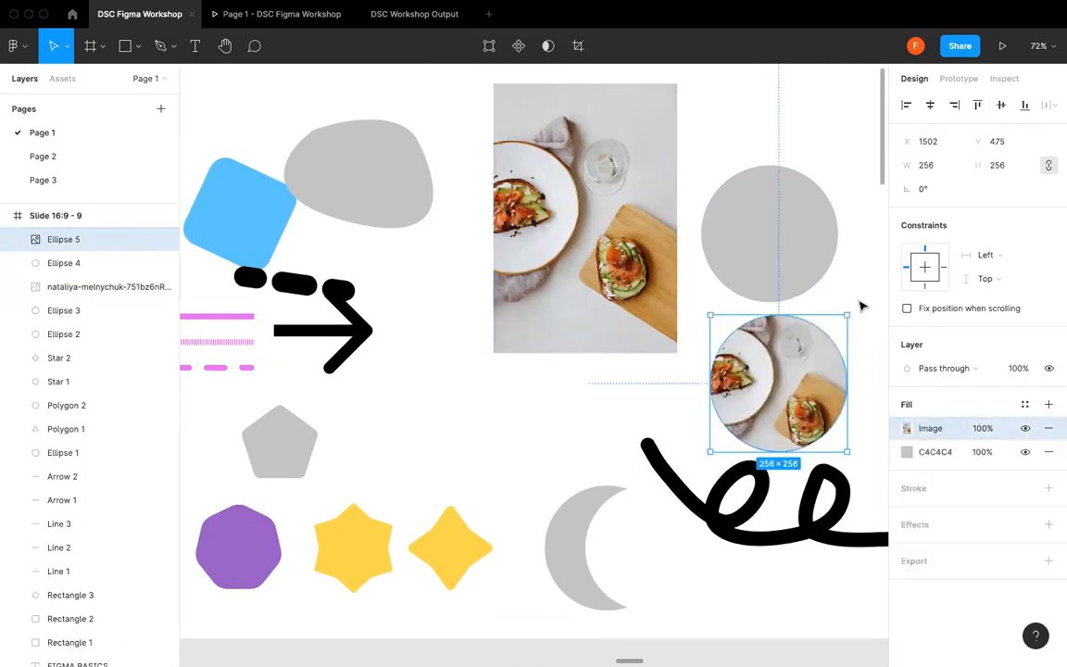
key(Escape)
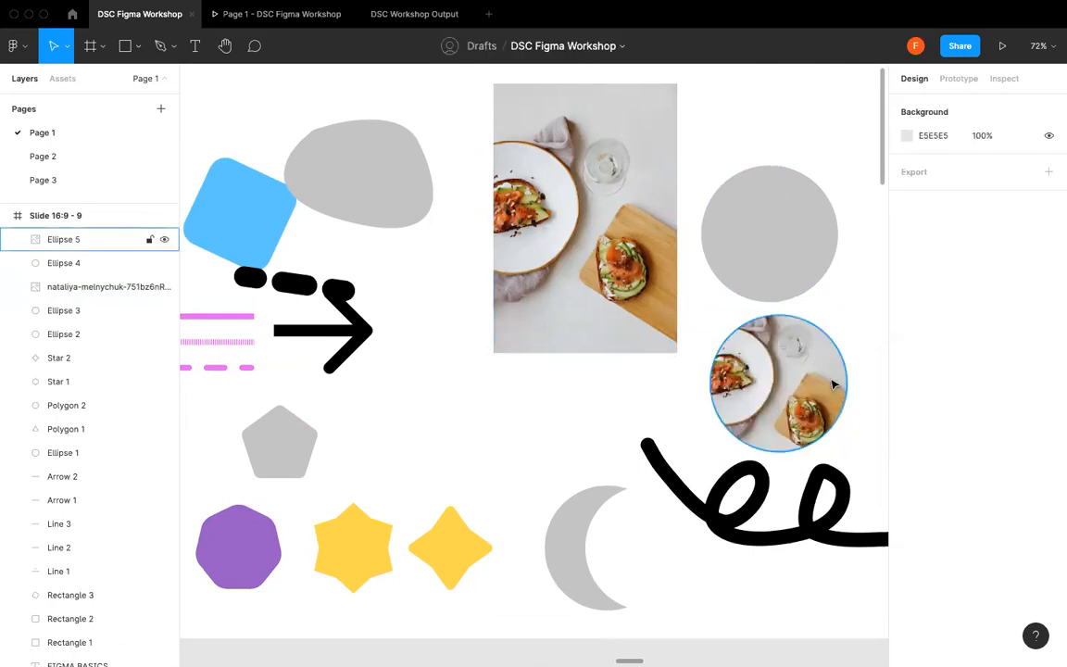
drag(706, 377, 638, 371)
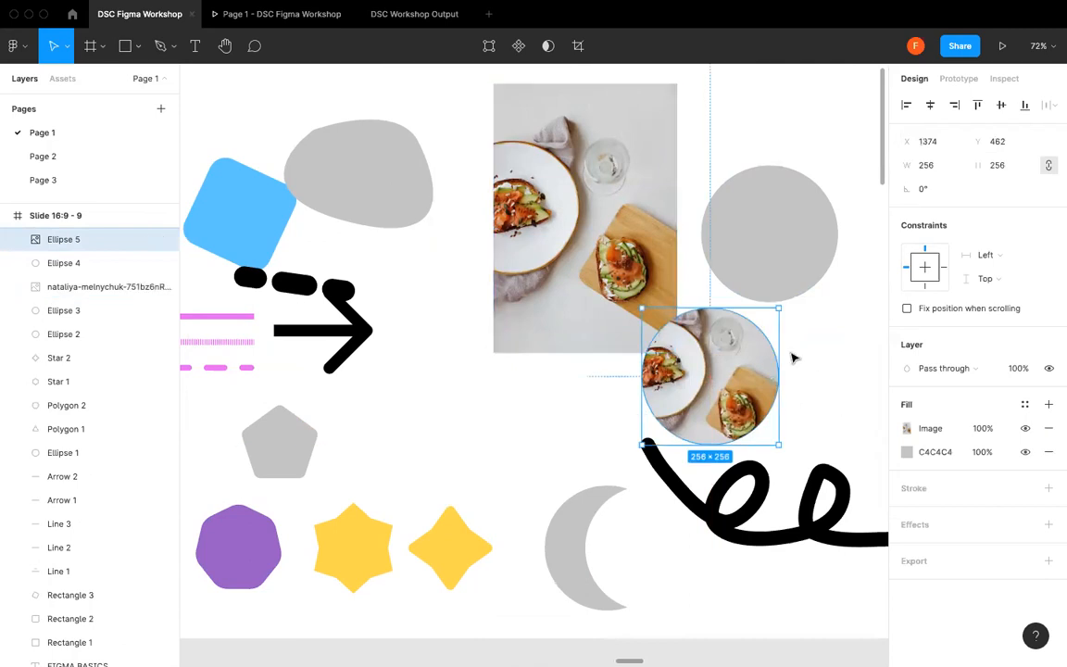
key(Delete)
- Move the grey circle over the middle of the food photo and try masking the two with the circle in front
drag(772, 248, 561, 246)
drag(732, 294, 578, 202)
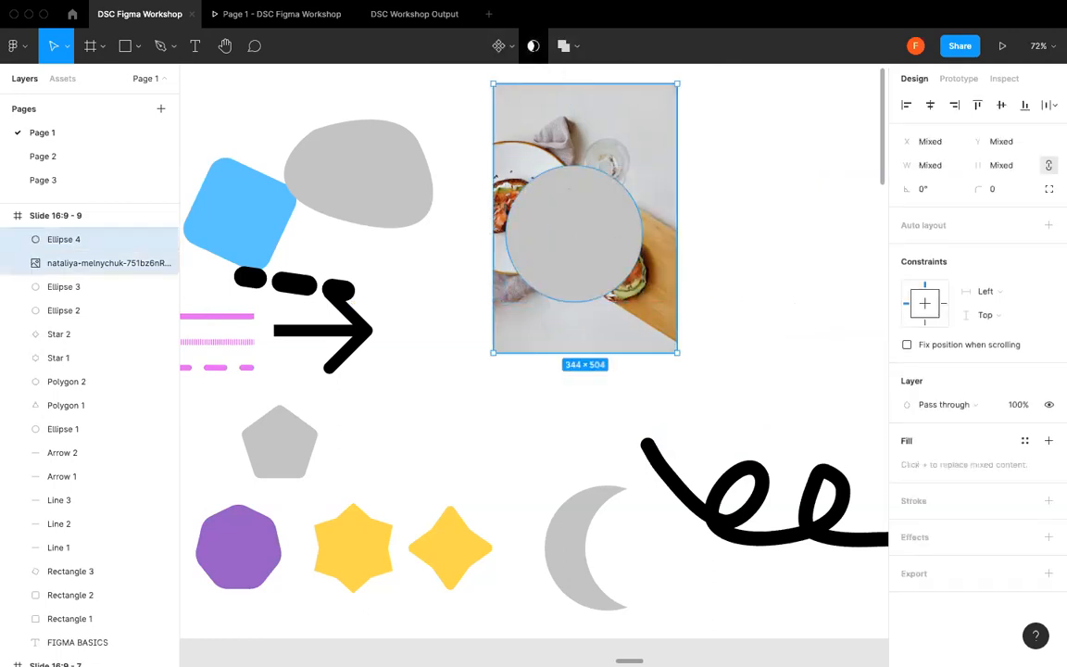
click(533, 46)
key(super+z)
- Bring the food photo in front of the grey circle and mask the photo with the circle
click(633, 146)
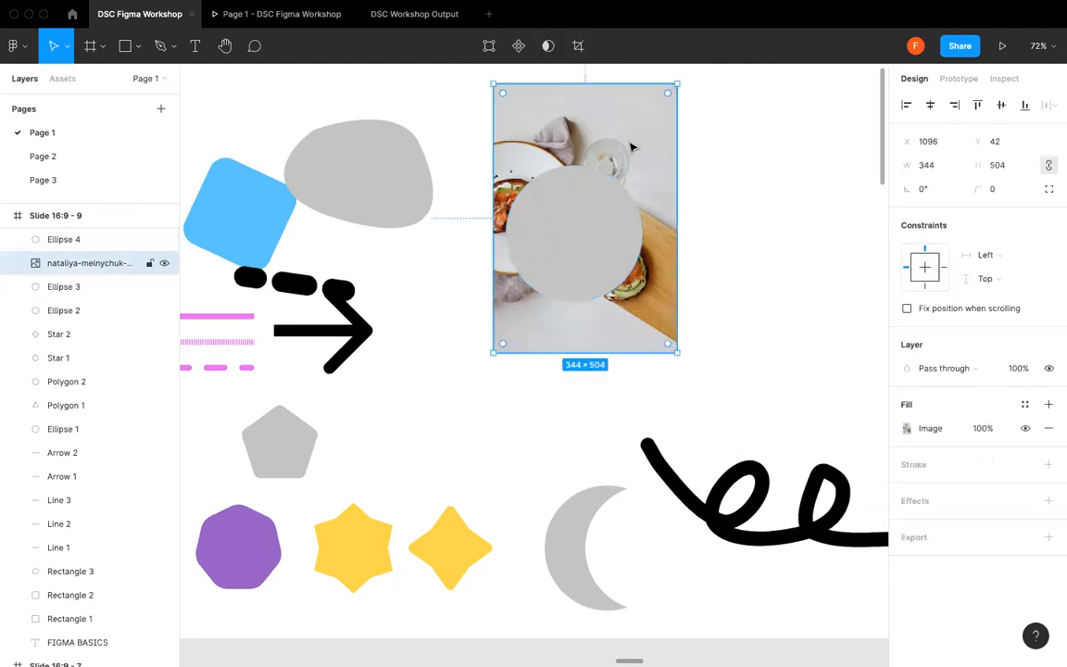
key(super+bracketright)
click(710, 234)
drag(704, 289, 580, 69)
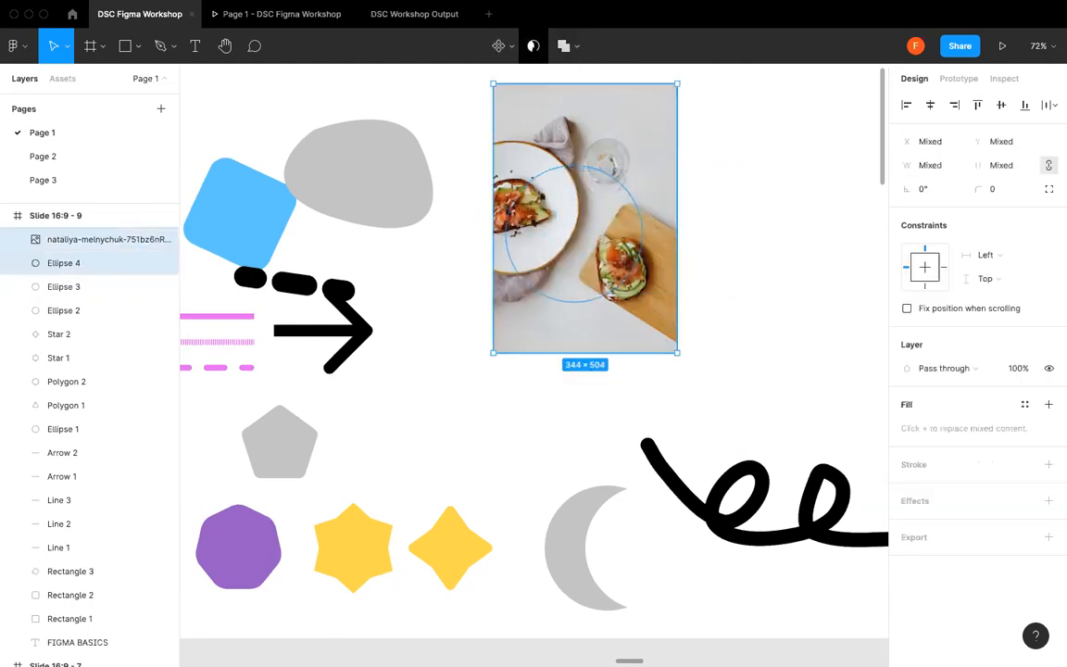
click(534, 45)
- Enlarge the masked food photo to 551 × 807.28 and shift it so the avocado toast fills the circle
double_click(552, 231)
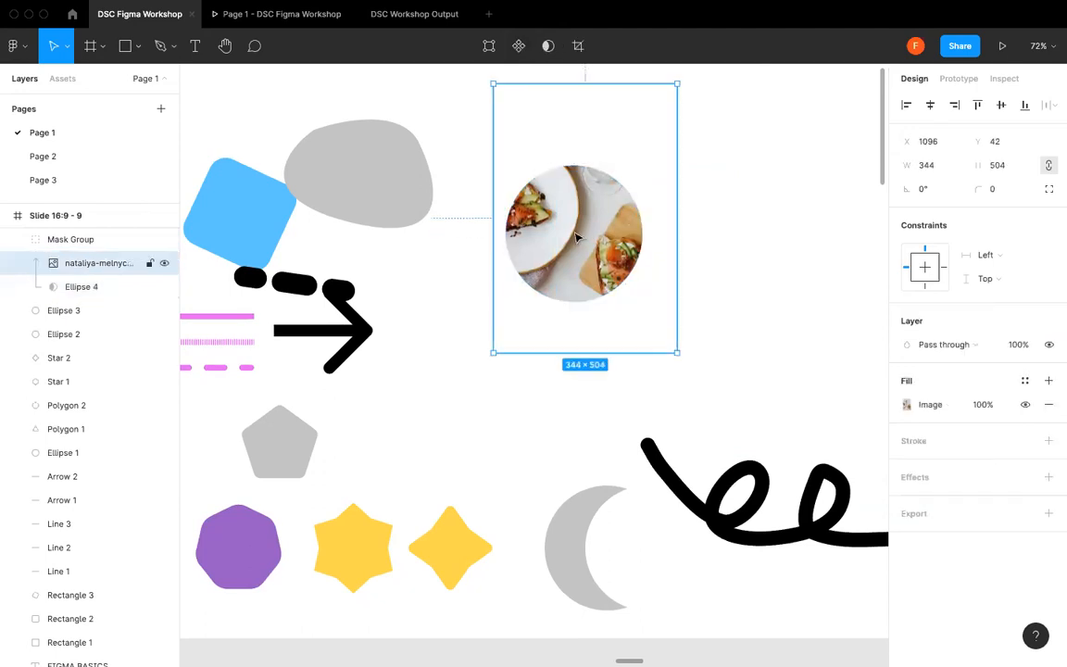
double_click(552, 231)
drag(552, 231, 543, 210)
drag(459, 324, 348, 414)
drag(570, 244, 590, 149)
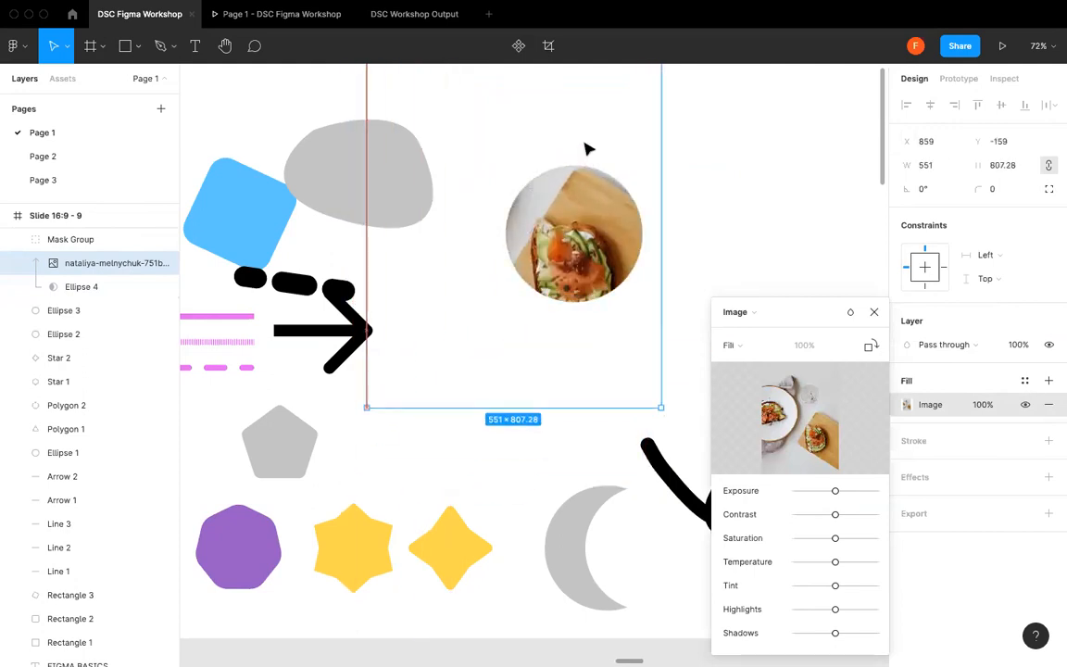
- Move the circular masked photo group sideways to sit above the looping scribble
click(762, 234)
click(570, 236)
scroll(568, 239, down, 3)
click(661, 232)
drag(577, 235, 646, 233)
click(731, 201)
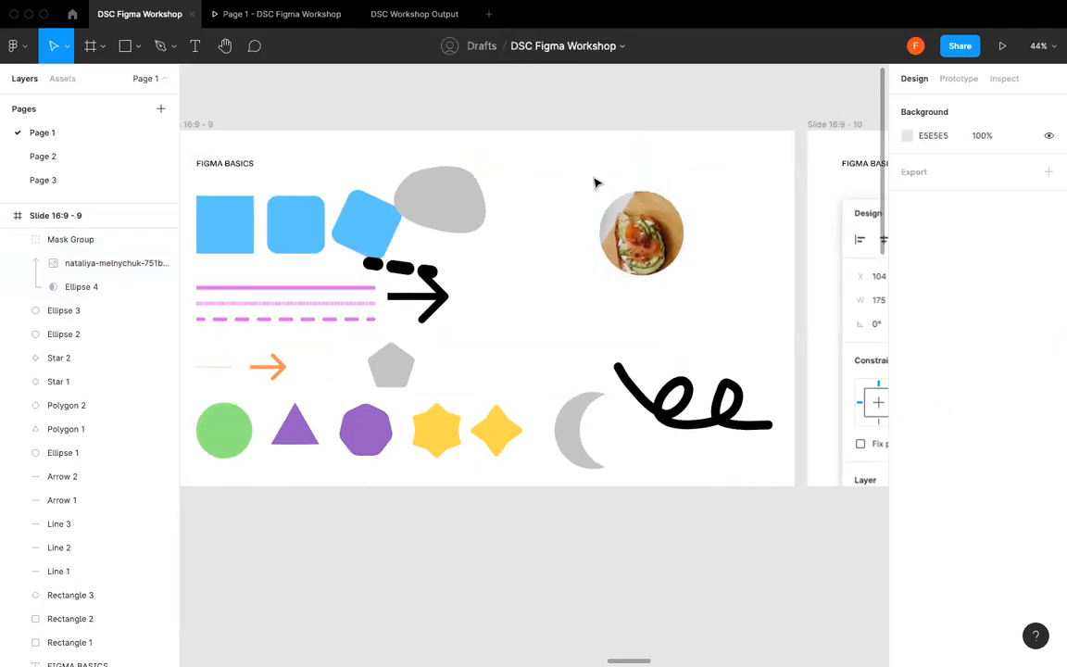
- Move the rounded blue square closer to the first blue square, to X 464, Y 169
scroll(336, 229, left, 3)
click(458, 229)
click(511, 162)
scroll(514, 162, left, 4)
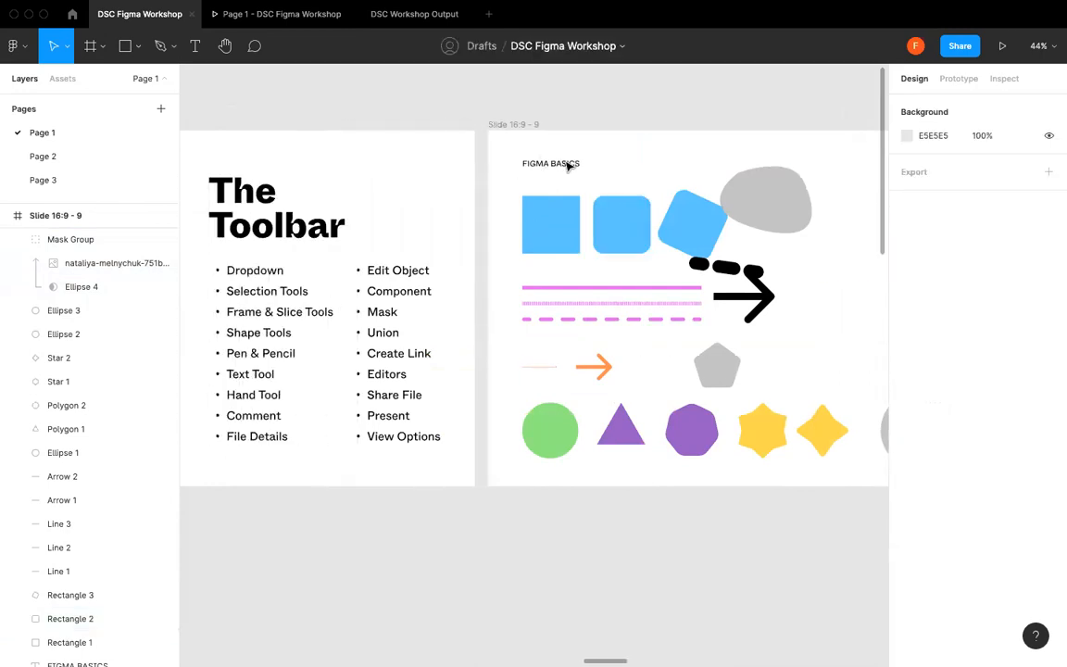
click(618, 222)
mouse_move(618, 222)
mouse_down()
mouse_move(600, 198)
mouse_move(579, 209)
mouse_move(607, 212)
mouse_up()
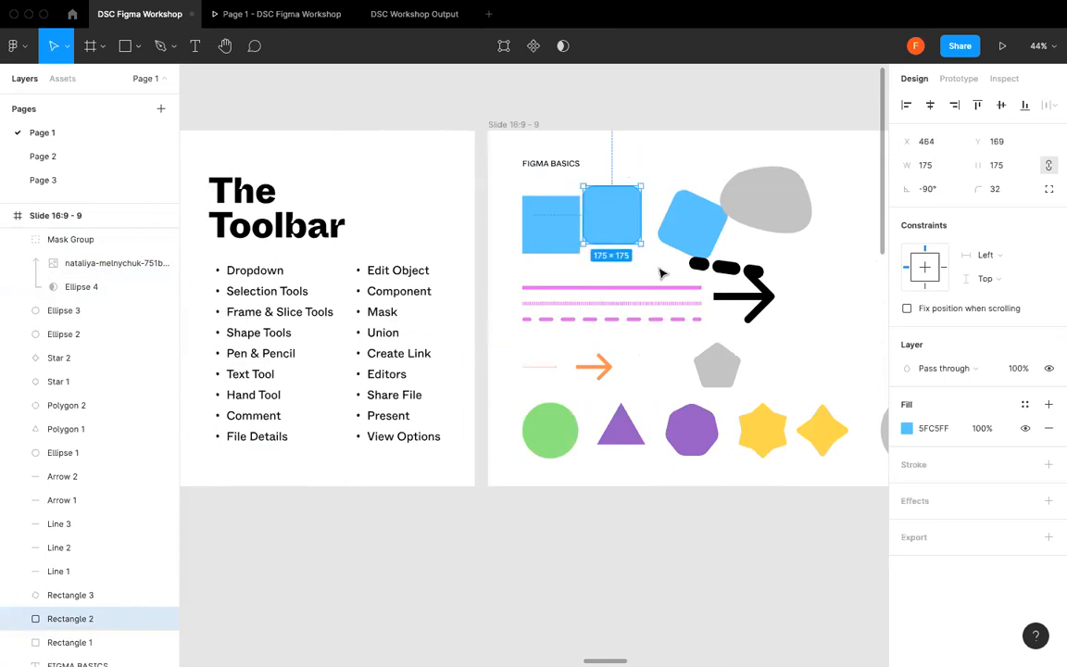
- Move the two overlapping circles that form the crescent up to Y 484, above the start of the looping scribble
scroll(664, 291, right, 5)
scroll(593, 279, left, 3)
scroll(729, 402, down, 1)
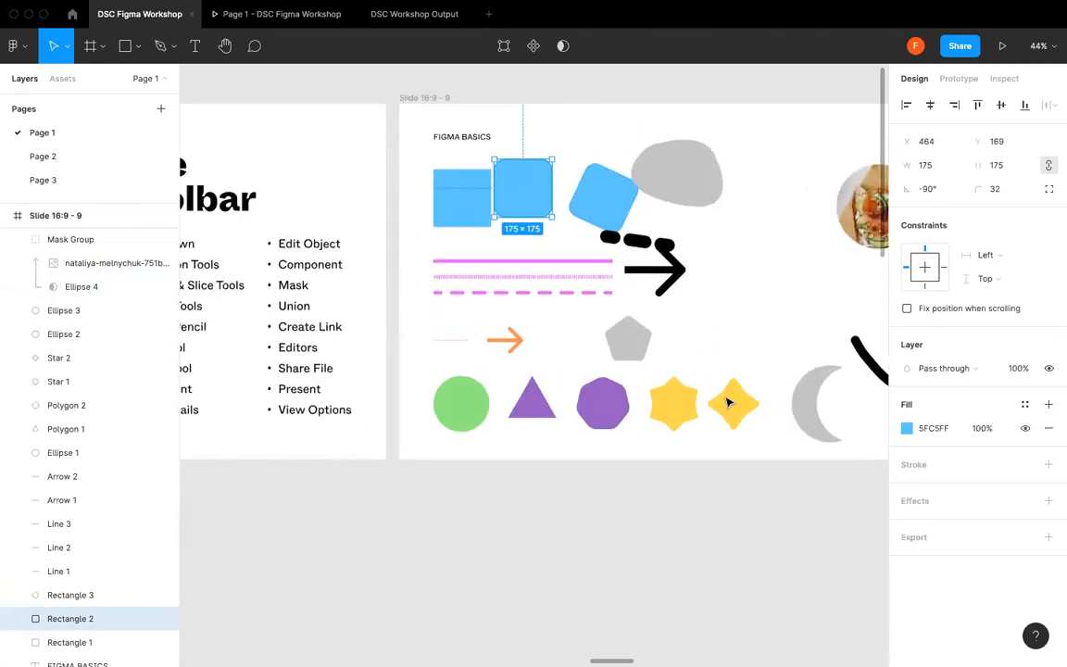
scroll(729, 402, right, 4)
click(712, 398)
shift+click(713, 403)
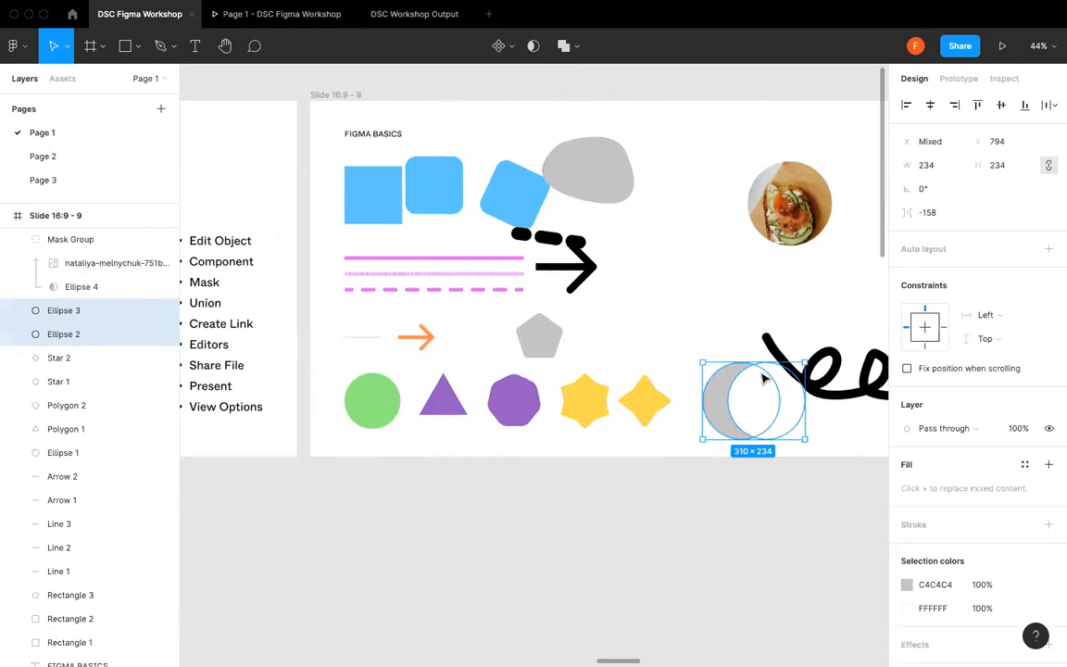
scroll(776, 425, up, 3)
scroll(777, 424, up, 3)
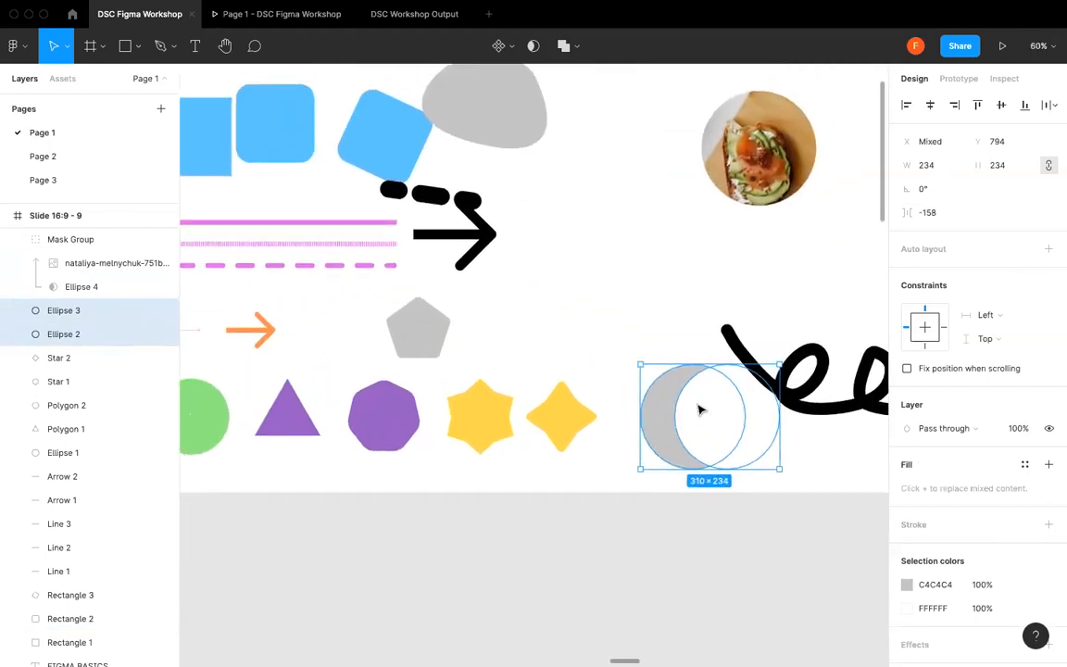
drag(697, 407, 658, 267)
key(Escape)
- Fill the white circle over the grey one with the yellow FFD84F sampled from the four-point star
click(693, 296)
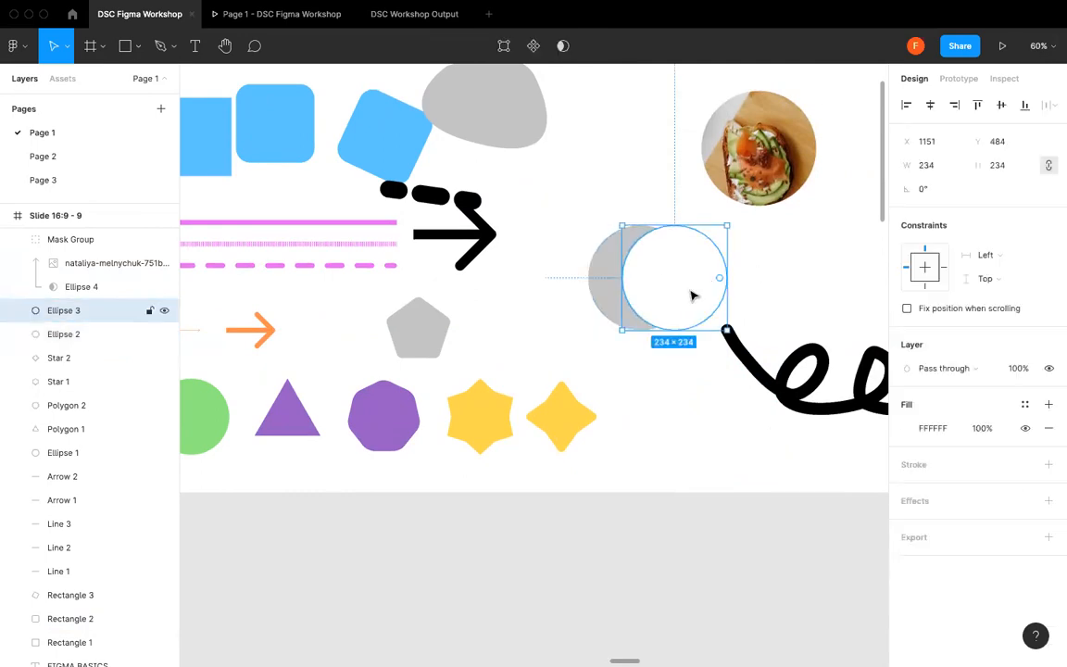
key(i)
click(574, 419)
key(Escape)
mouse_move(671, 261)
mouse_down()
mouse_move(756, 270)
mouse_move(676, 276)
mouse_up()
drag(713, 278, 675, 278)
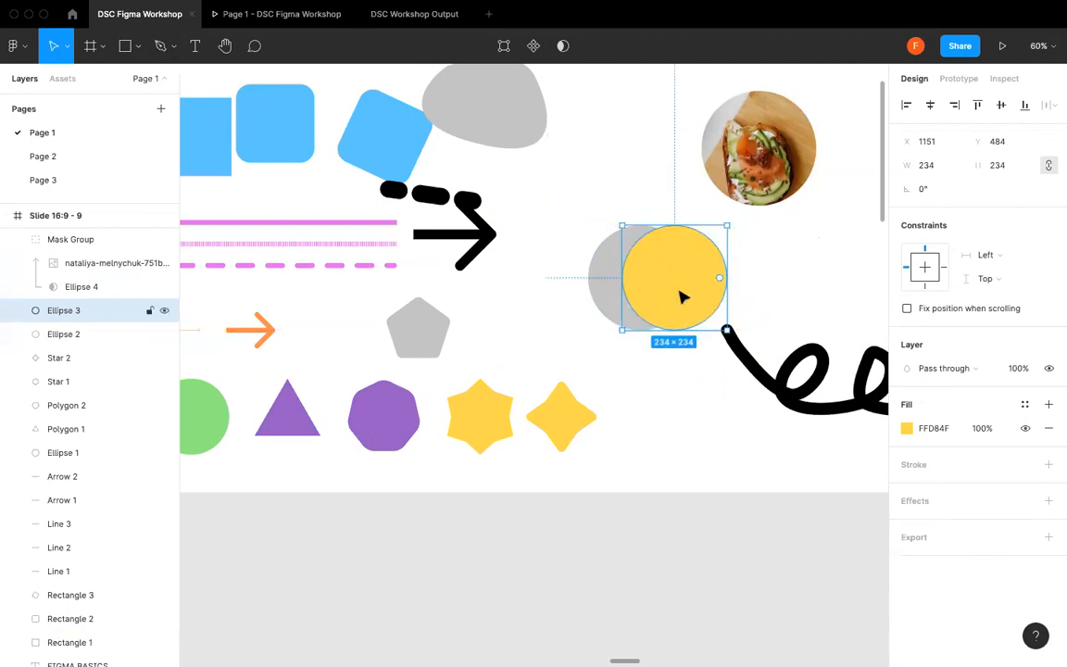
- Subtract the yellow circle from the grey circle to form a crescent
shift+click(603, 293)
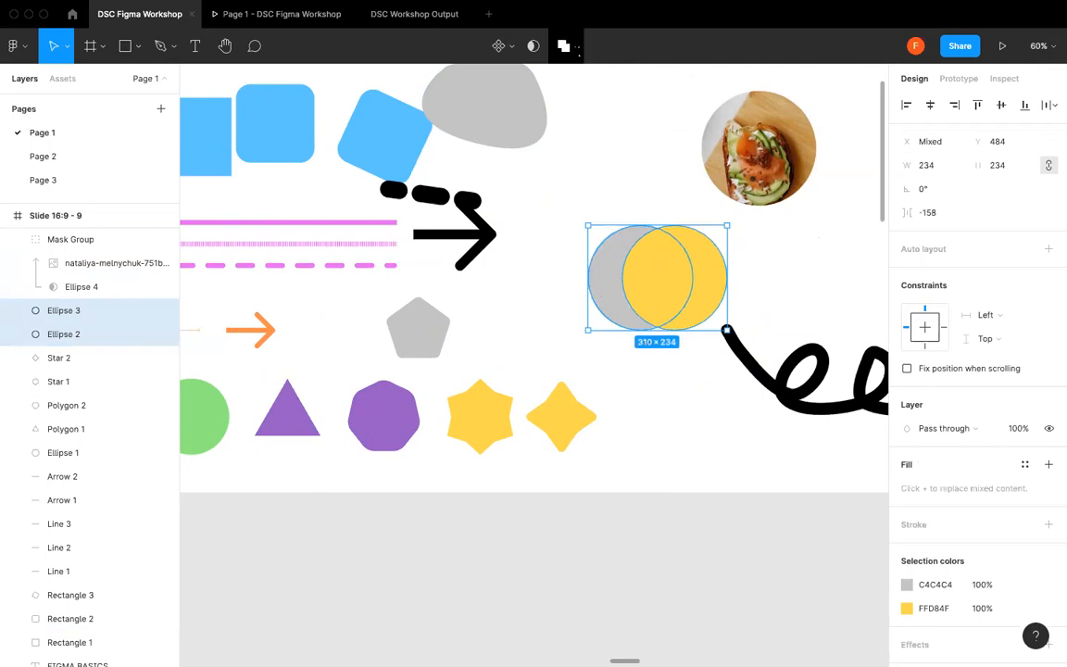
click(567, 47)
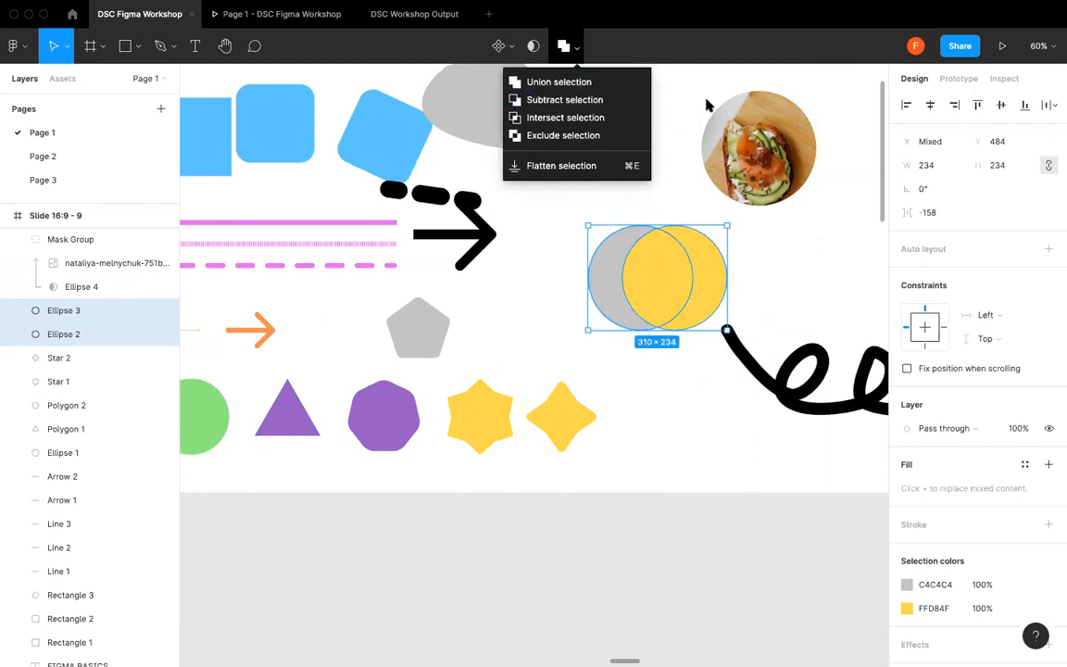
click(565, 100)
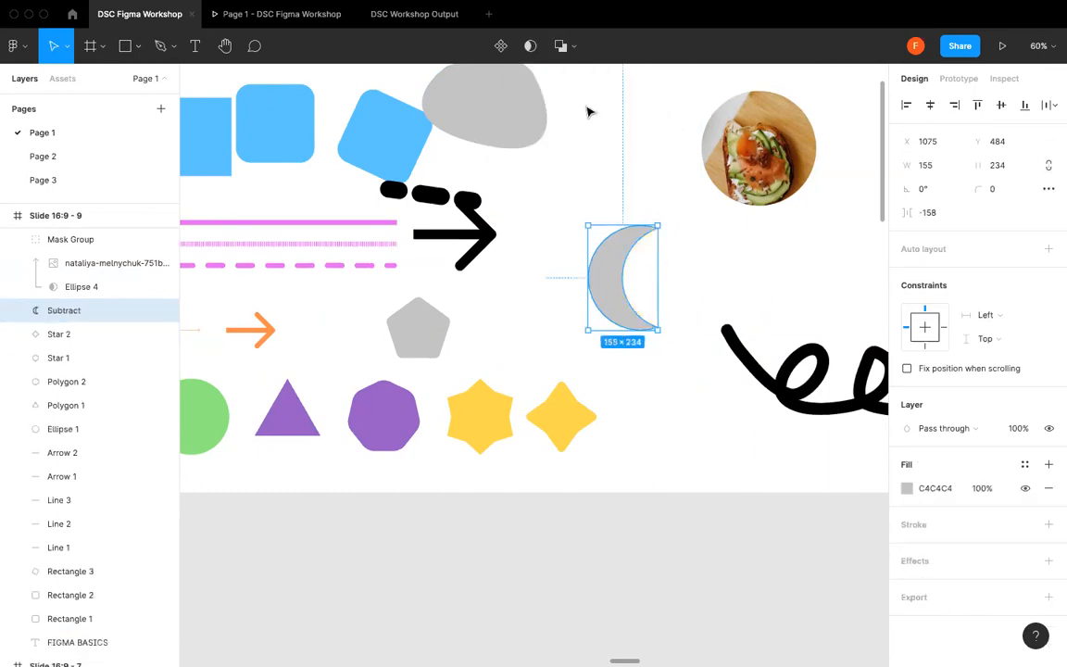
- Shift the crescent's circles to X 1080, Y 504 and slide the cut-out circle sideways to make the crescent thinner
double_click(615, 273)
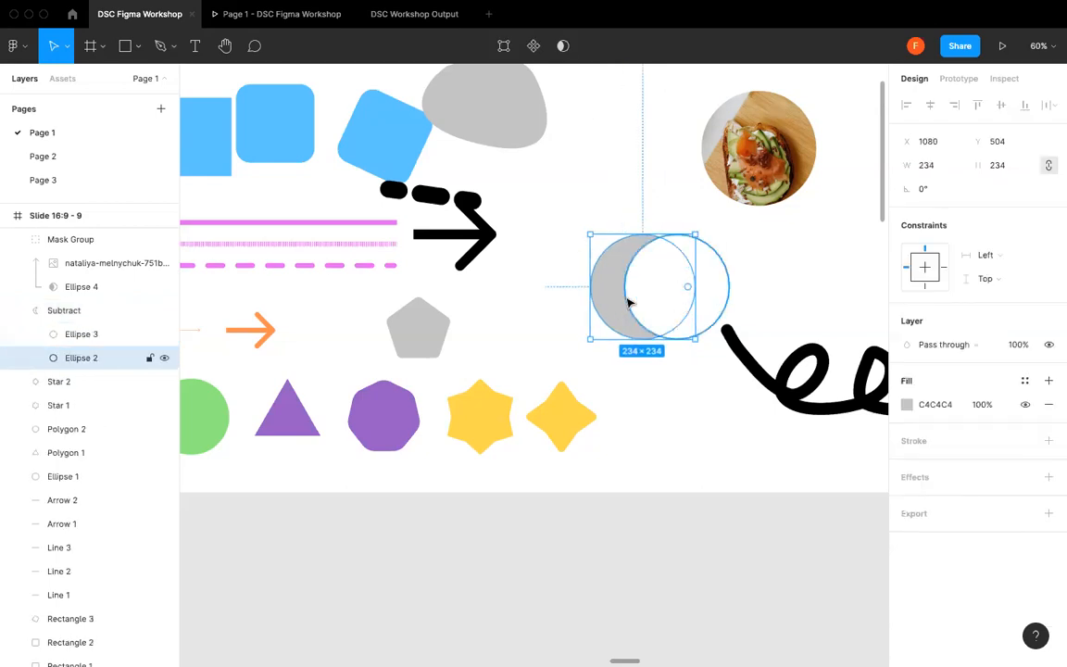
click(663, 287)
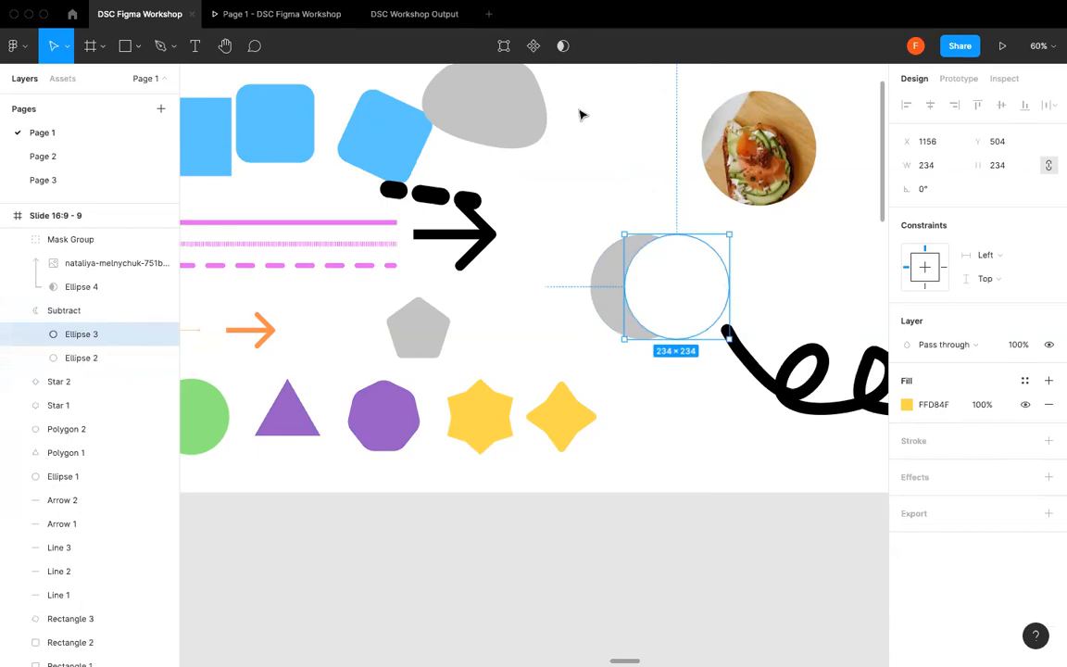
mouse_move(663, 269)
mouse_down()
mouse_move(645, 271)
mouse_move(672, 271)
mouse_move(650, 270)
mouse_up()
click(618, 213)
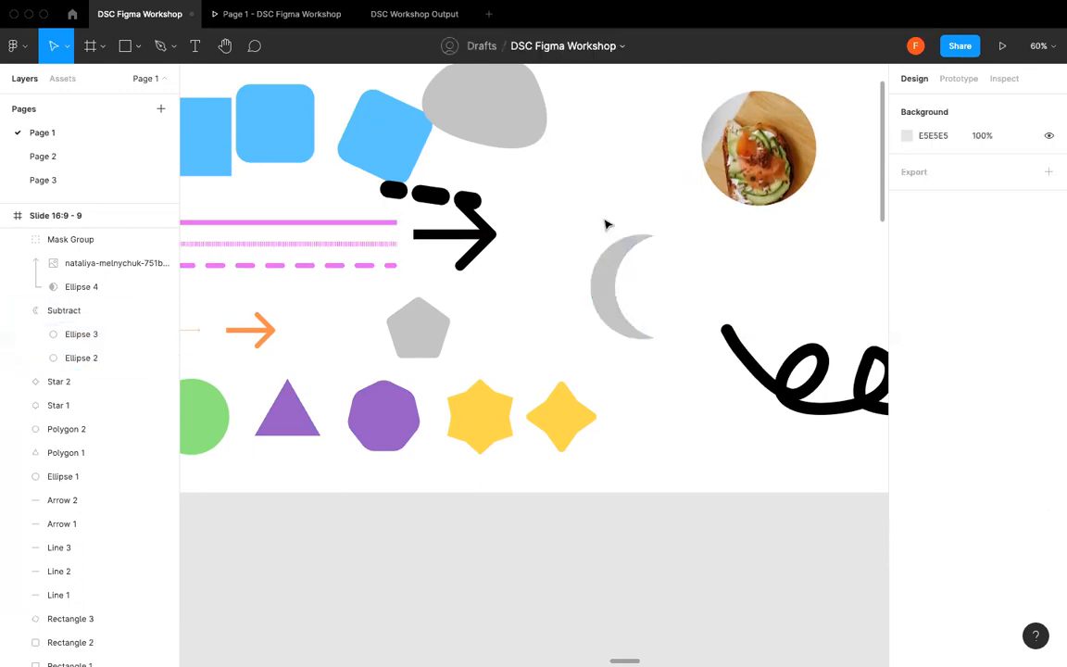
- Undo the crescent adjustments and the subtraction to restore the separate grey and yellow circles
key(super+z)
key(super+z)
key(super+z)
key(super+z)
key(super+z)
key(super+z)
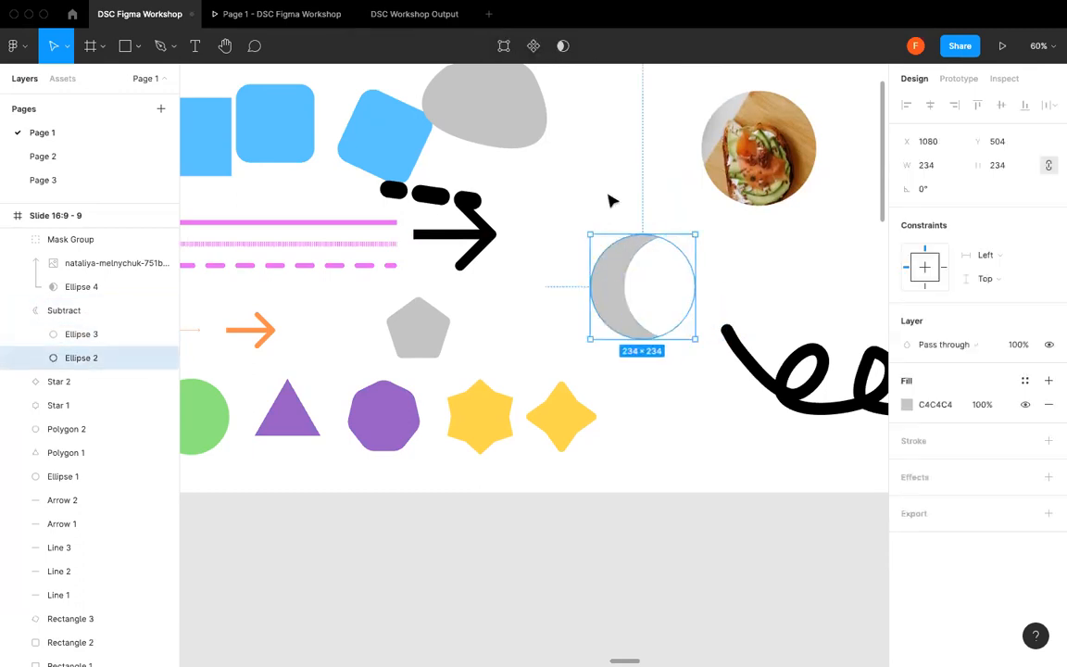
key(super+z)
key(super+z)
key(super+z)
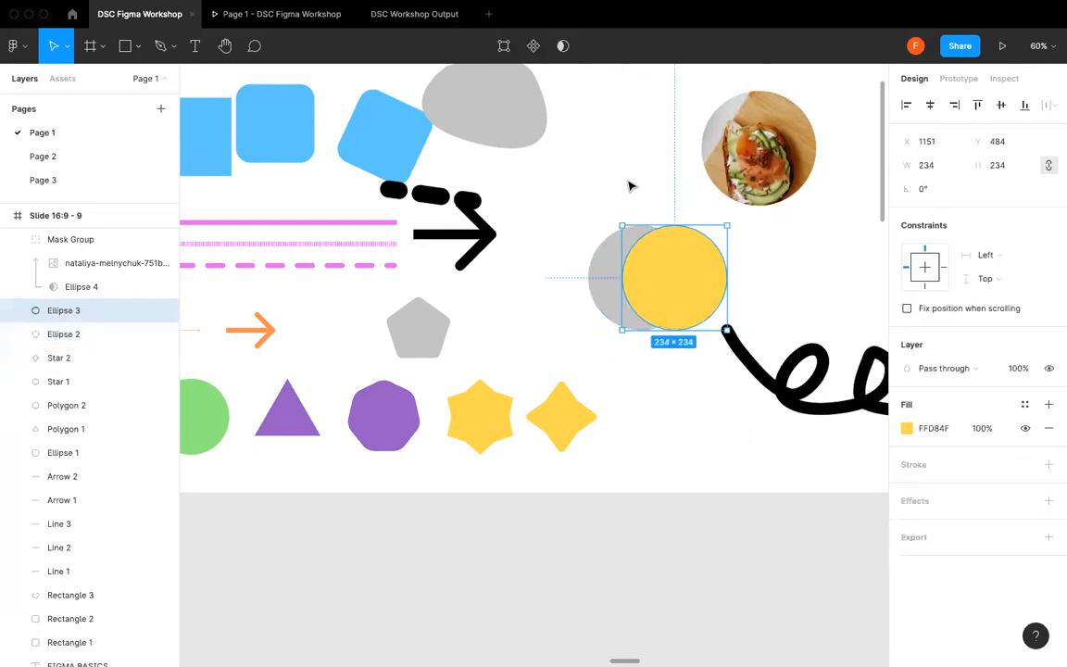
- Unite the grey and yellow circles into one shape and spread them apart to widen it
click(669, 266)
shift+click(621, 271)
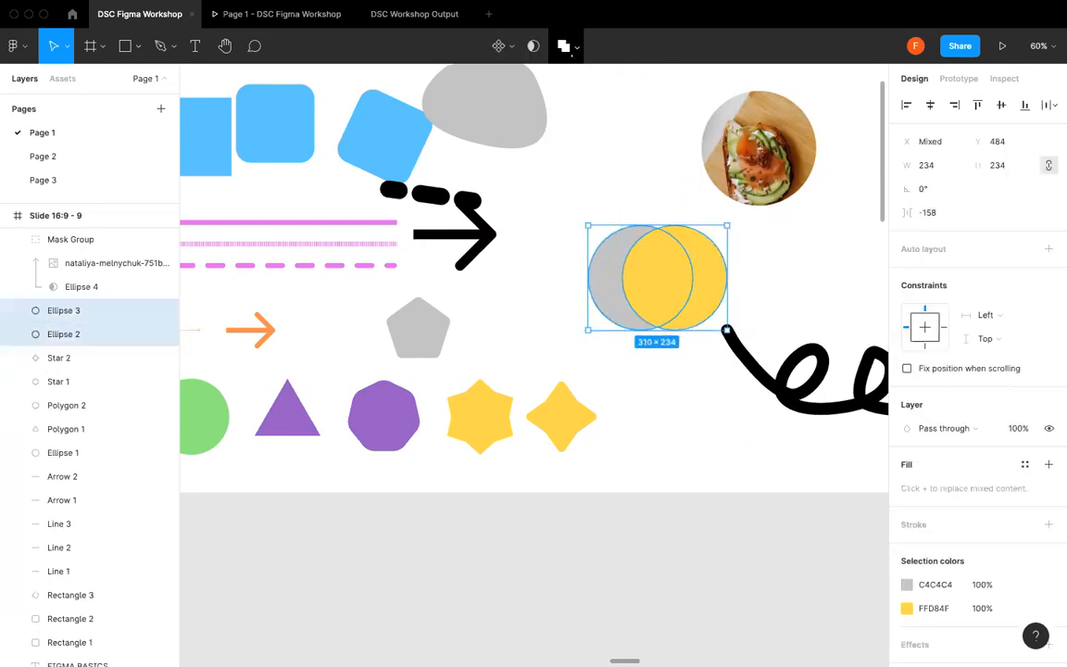
click(575, 46)
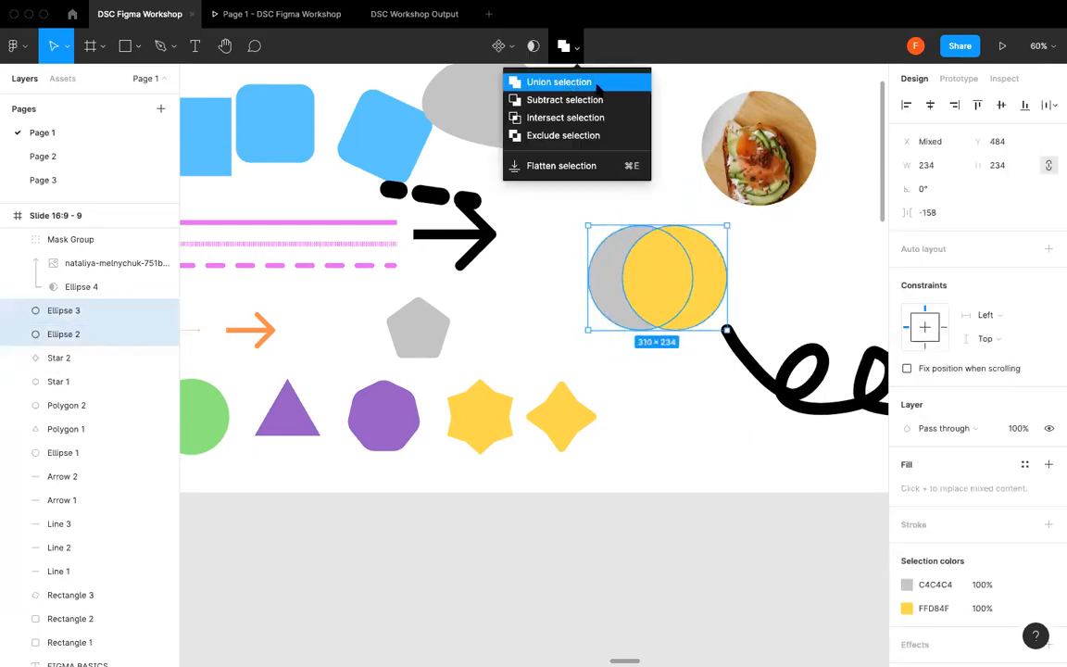
click(598, 82)
click(625, 210)
click(653, 262)
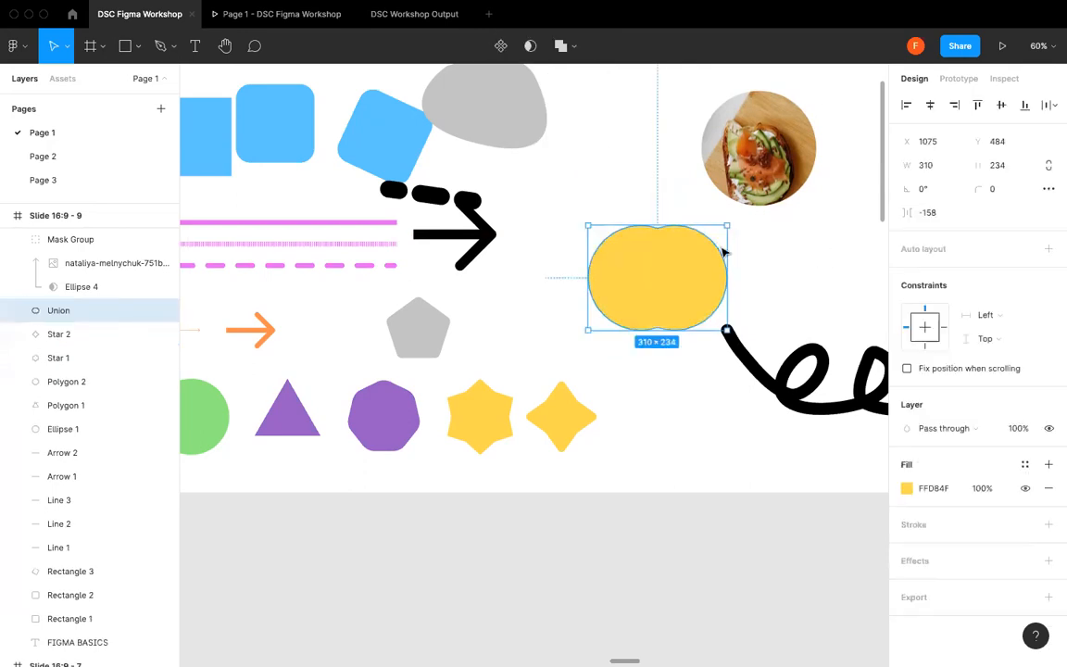
click(818, 257)
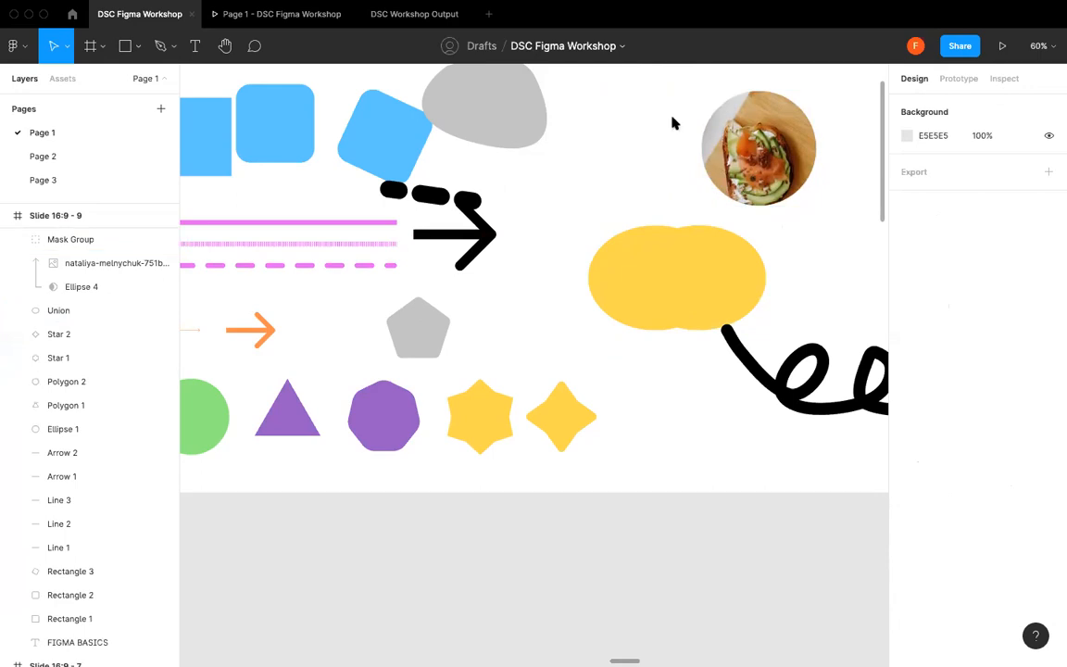
- Link the words "Create Link" in The Toolbar slide's second list to fb.com
scroll(626, 264, up, 3)
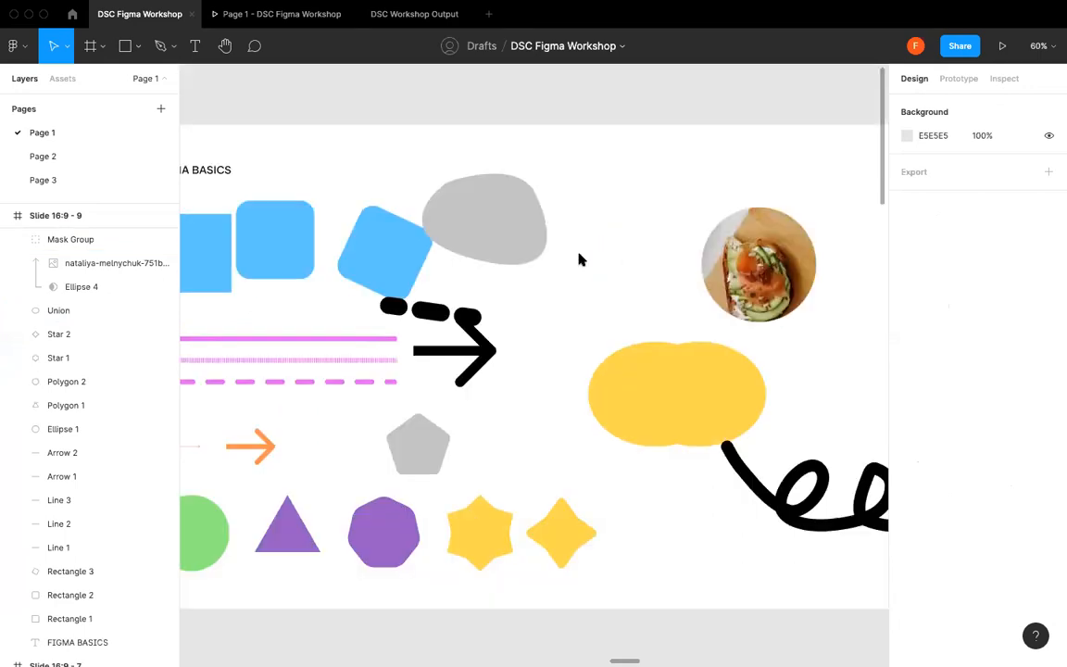
scroll(505, 258, left, 10)
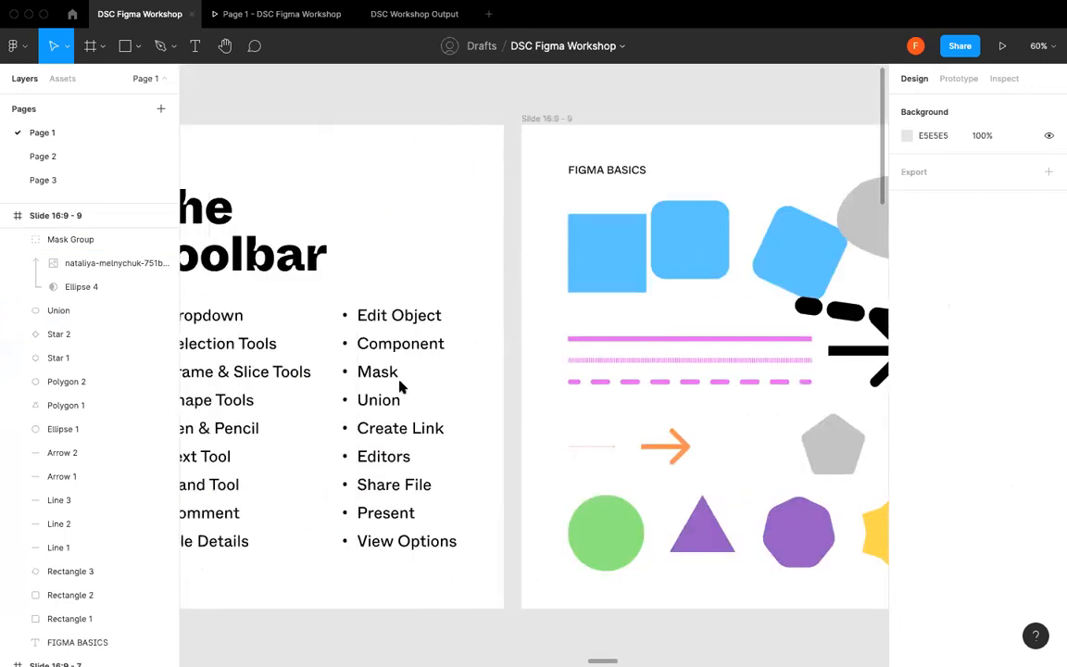
scroll(400, 400, down, 2)
scroll(389, 433, left, 5)
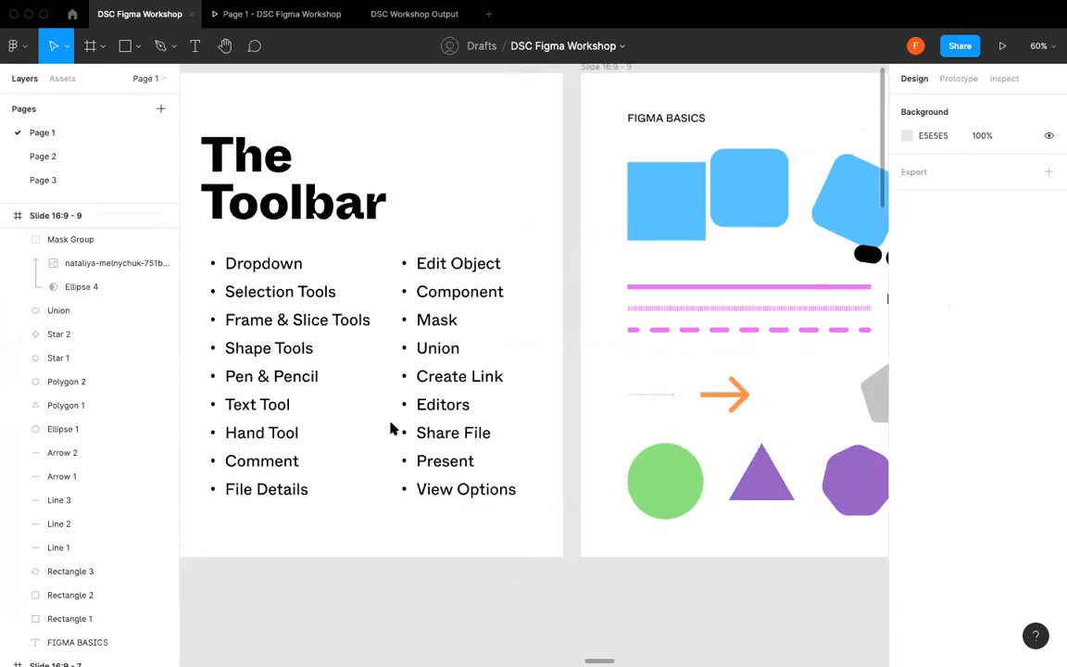
double_click(479, 379)
double_click(479, 379)
click(446, 376)
double_click(446, 377)
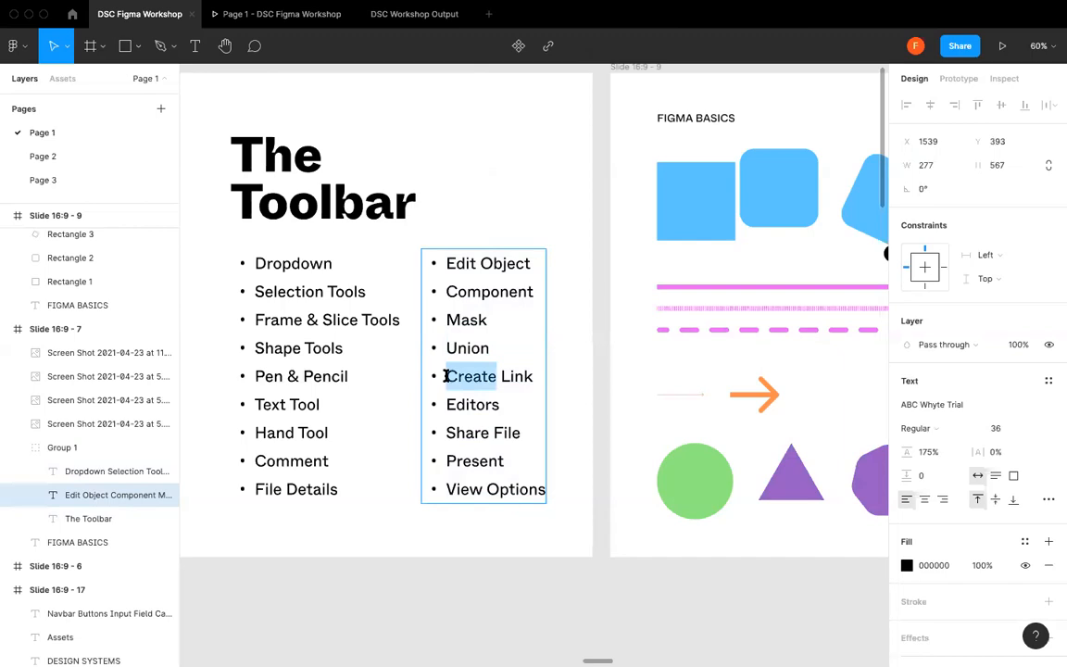
drag(445, 376, 523, 383)
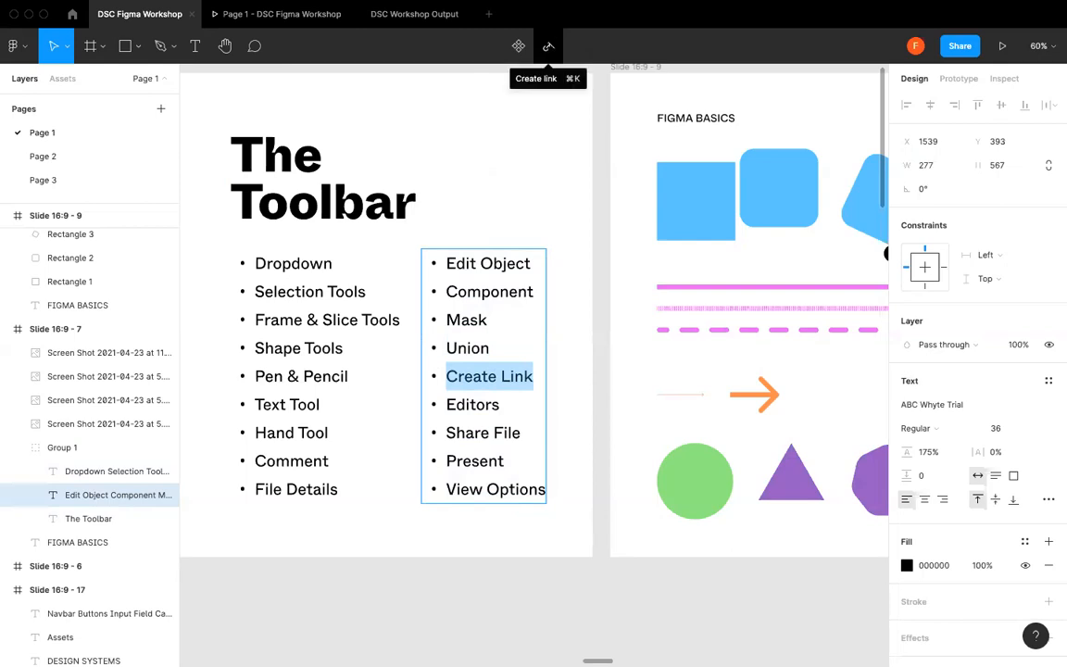
click(547, 45)
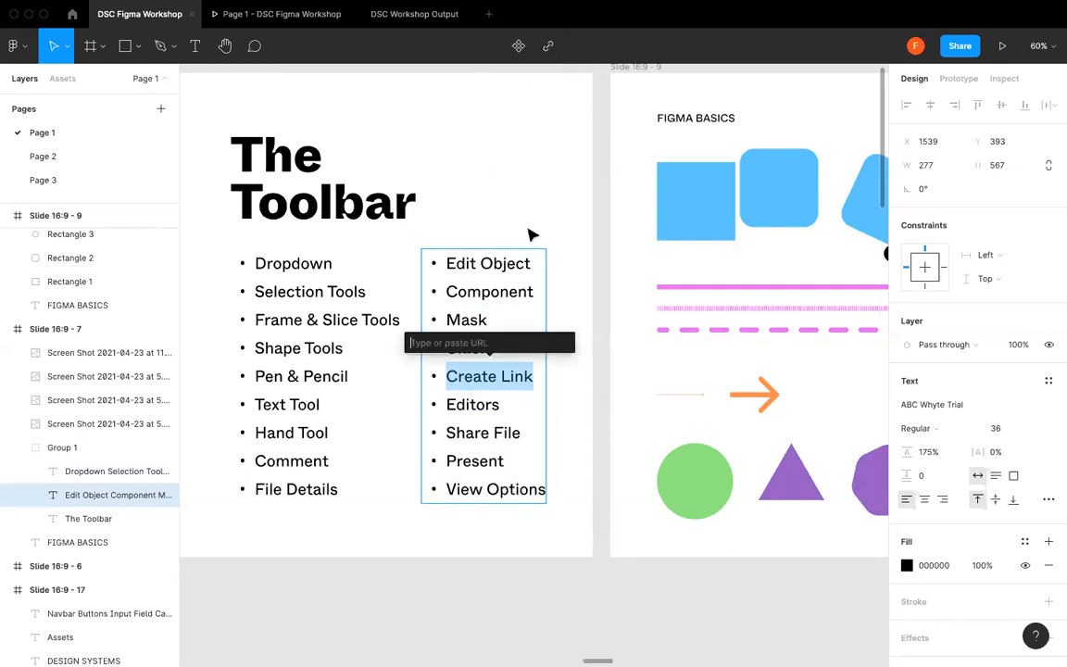
text(fb.com)
key(Return)
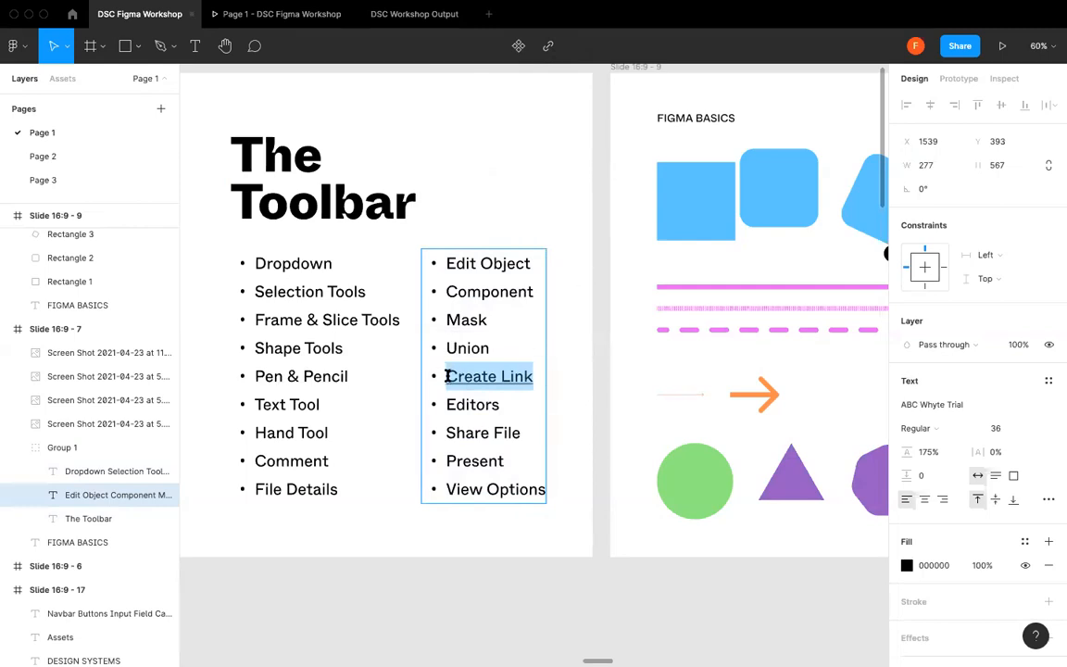
key(Escape)
mouse_move(496, 380)
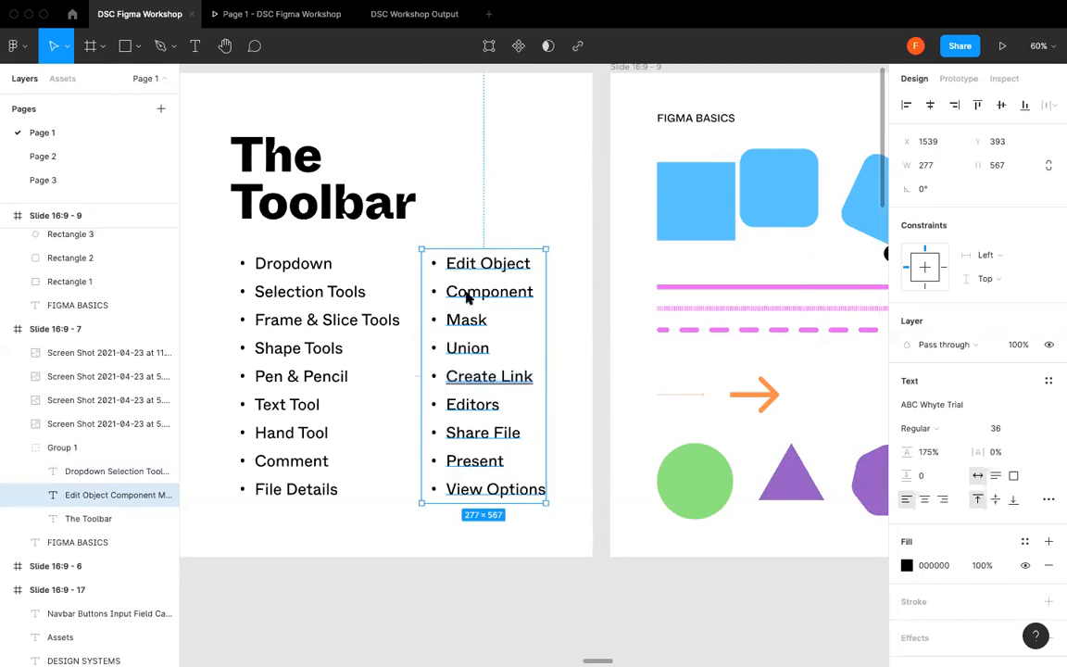
click(500, 211)
- Examine the file's sharing settings and the invite permission choices, keeping "can view", and close them
click(489, 417)
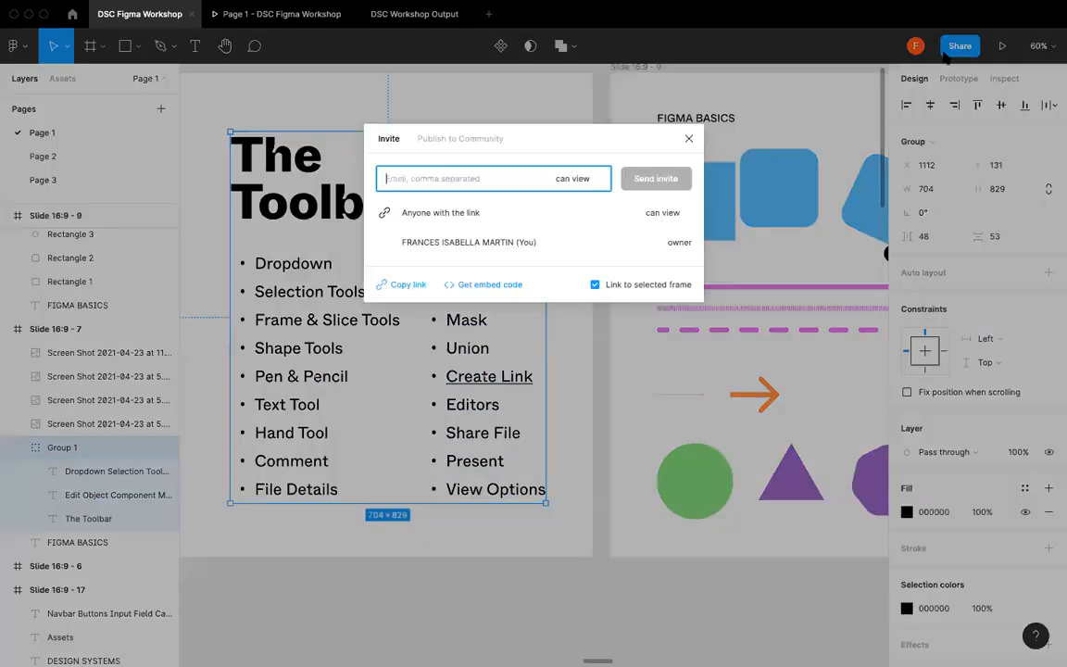
click(960, 46)
click(598, 176)
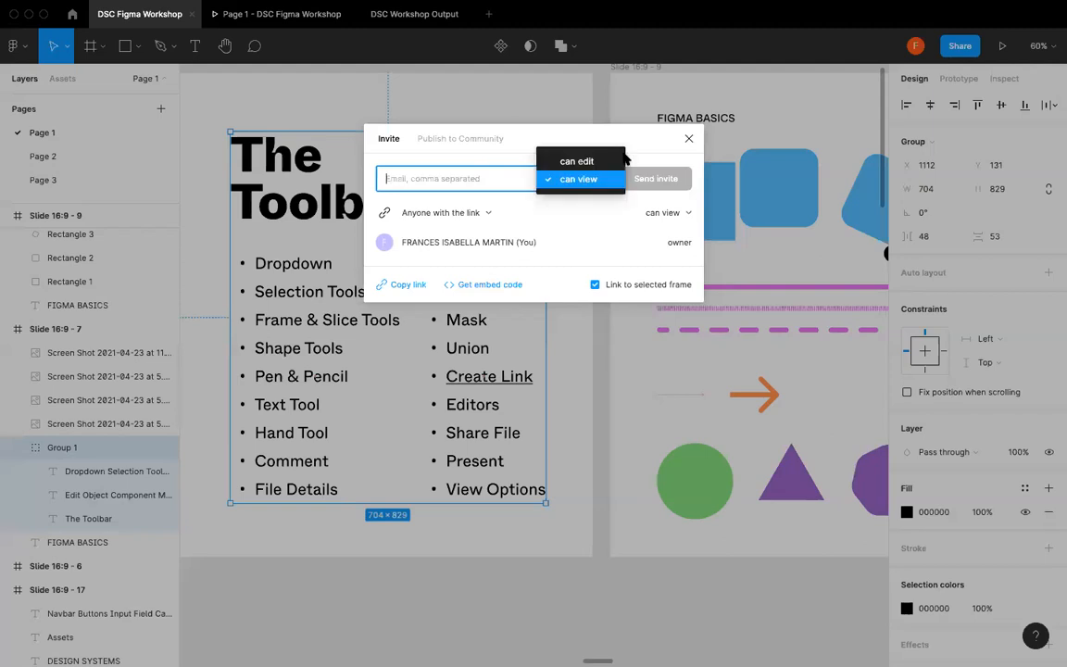
click(584, 183)
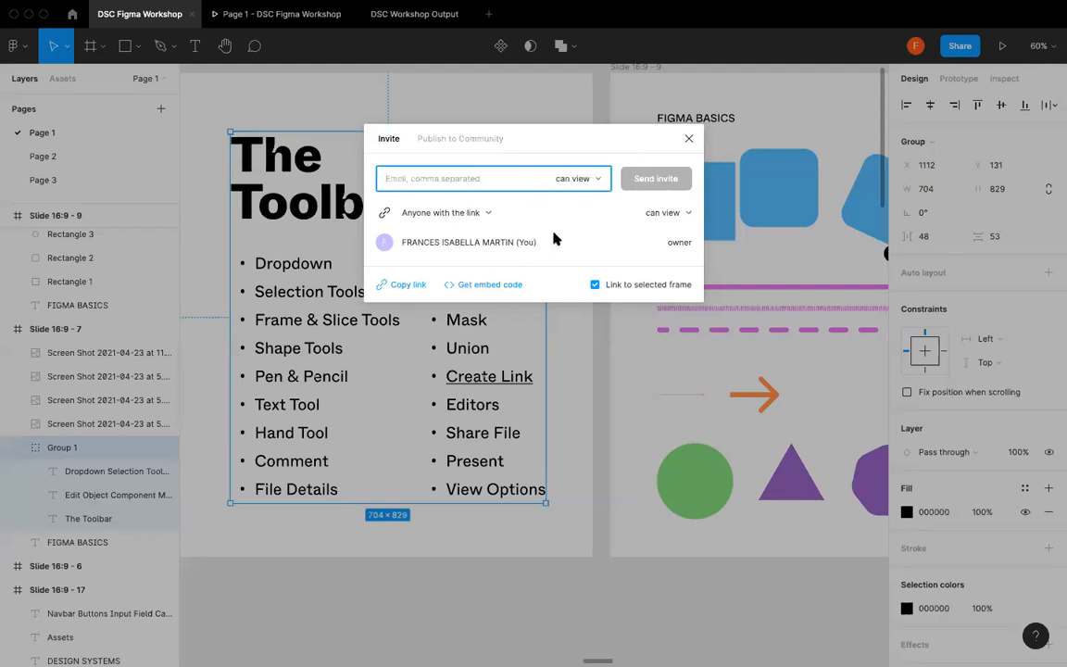
click(862, 167)
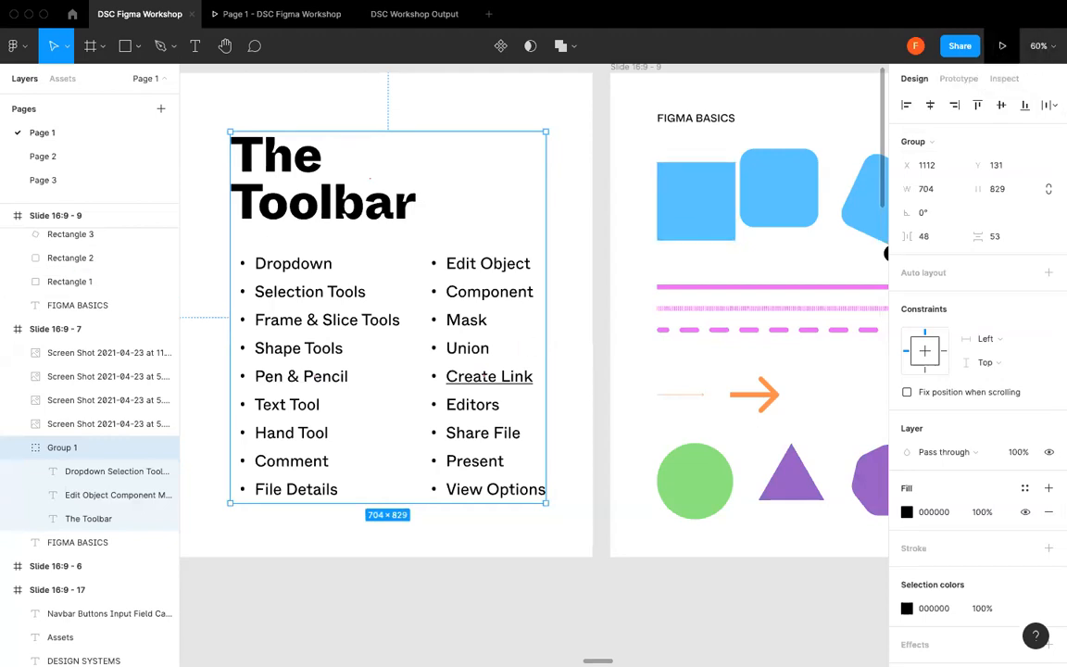
- View the Toolbar slide in the presentation, return to the DSC Figma Workshop design file and clear the selection
click(1001, 46)
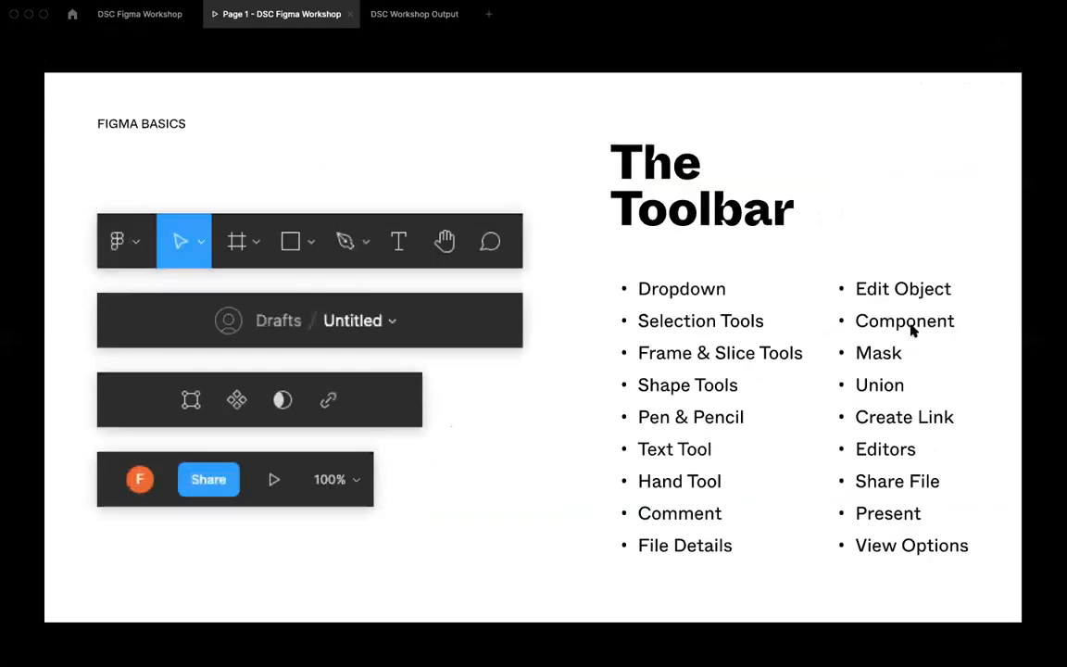
click(140, 14)
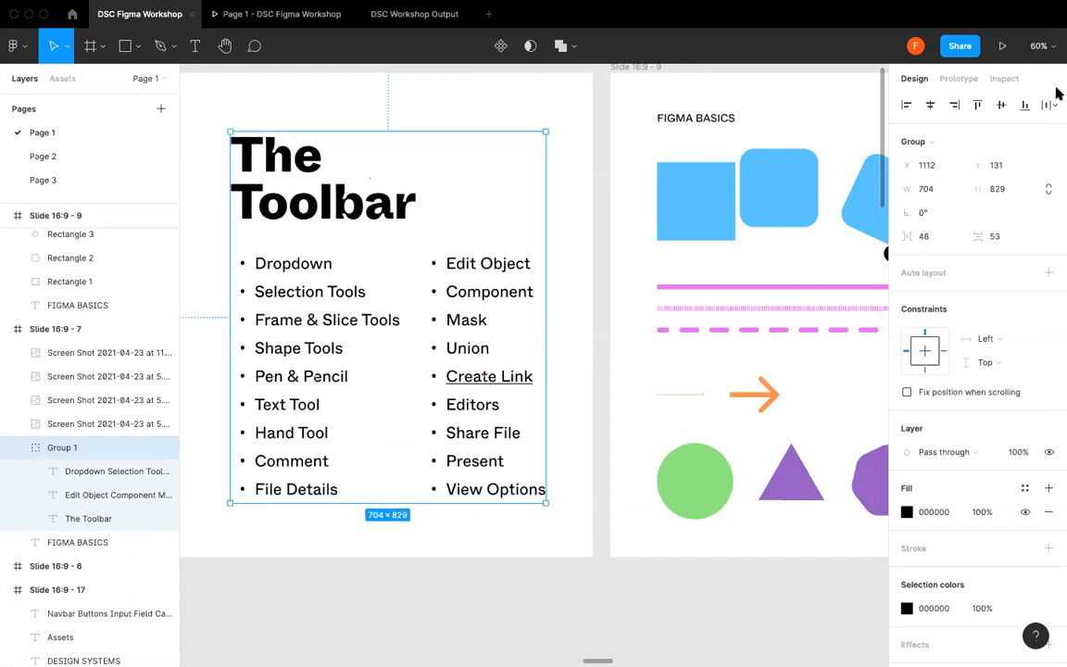
key(Escape)
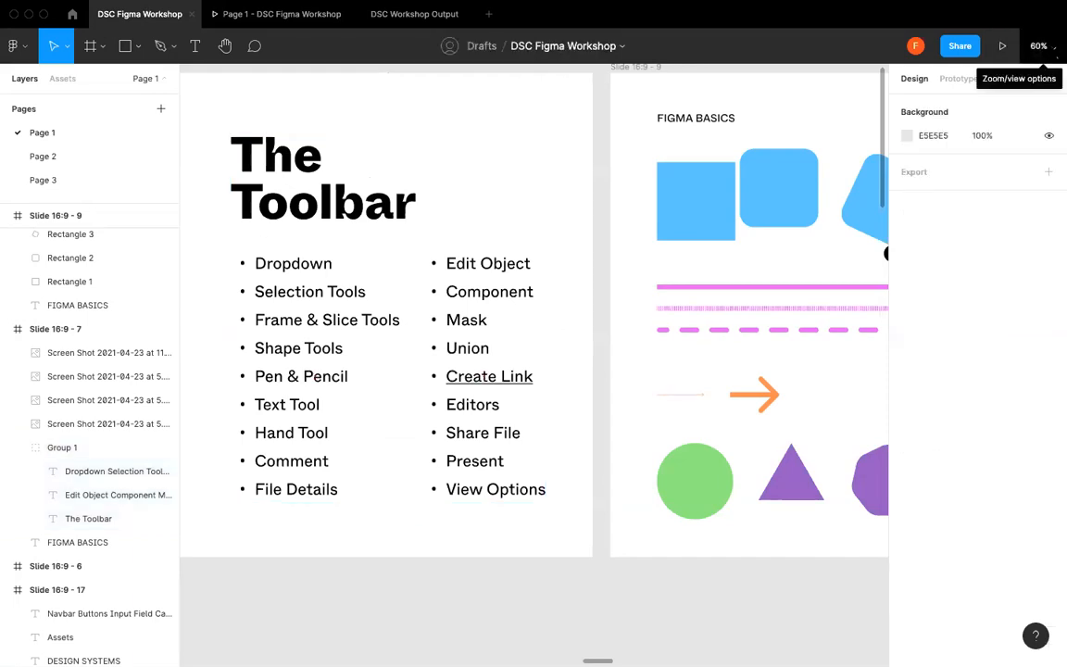
- Examine the zoom and view options and the main menu, and return to the slide of drawn shapes
click(1053, 46)
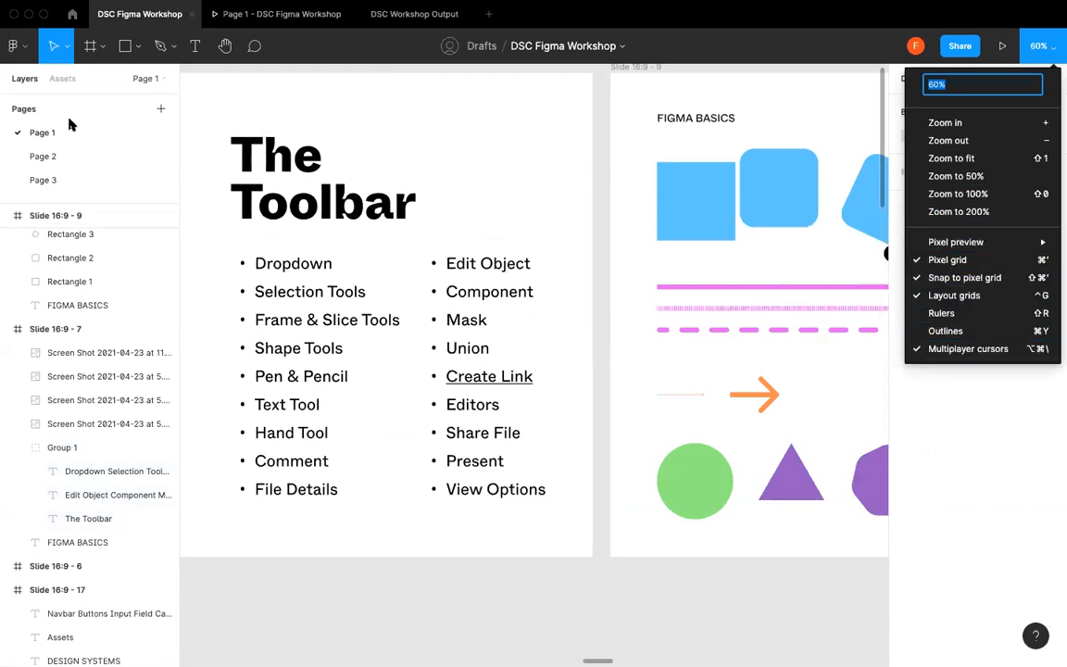
click(13, 46)
mouse_move(39, 148)
click(495, 114)
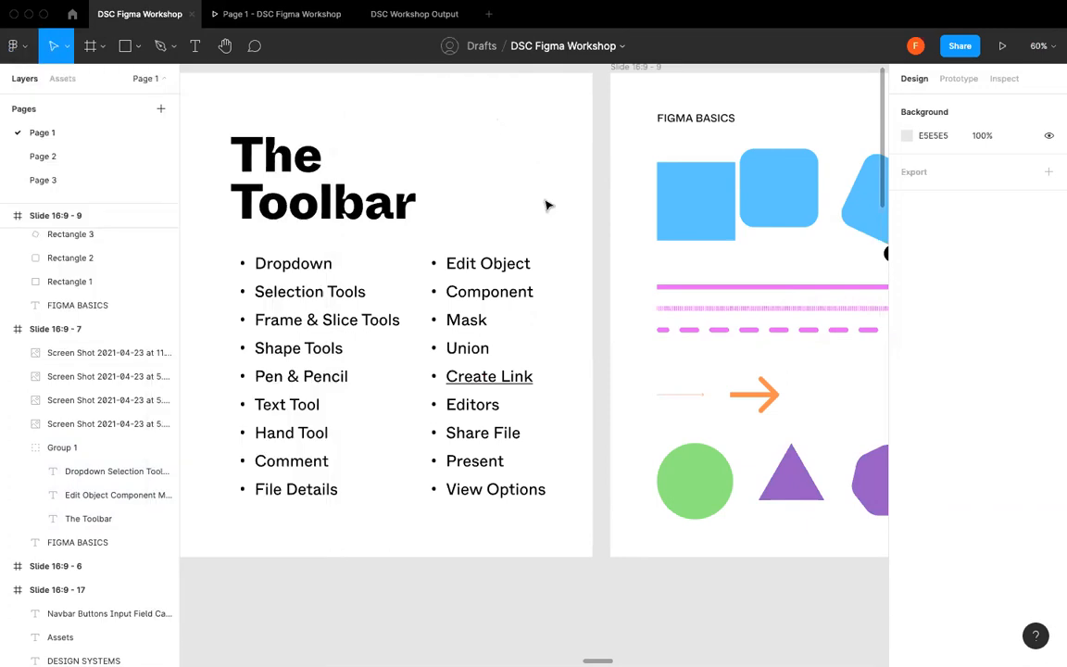
scroll(547, 206, right, 20)
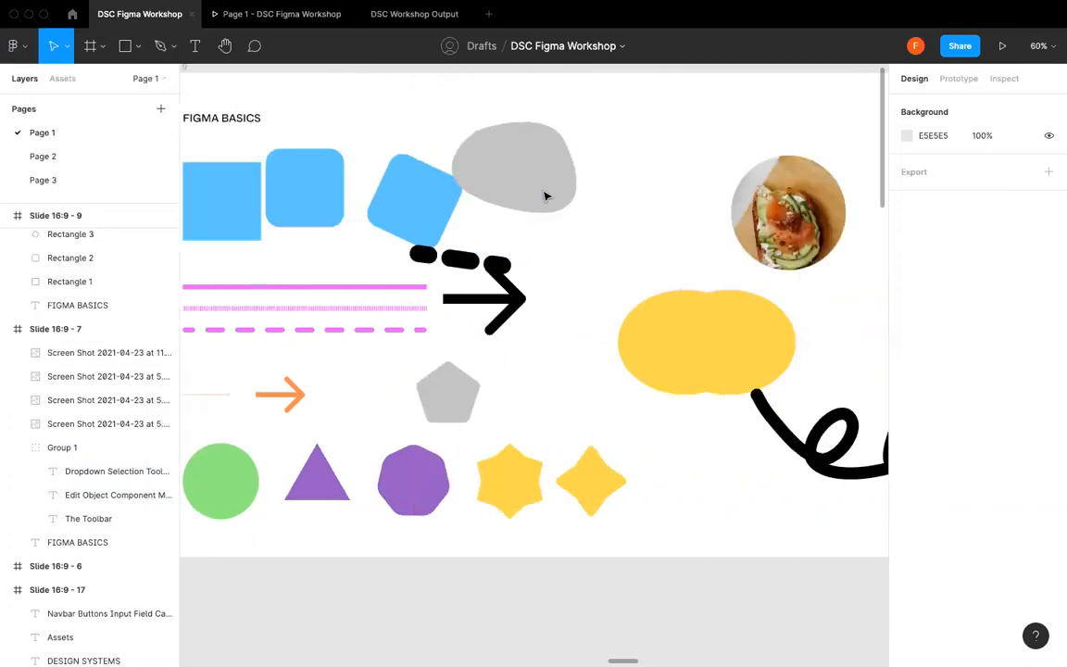
- Hide the page background around the Properties Panel slide and show it again
scroll(547, 195, right, 15)
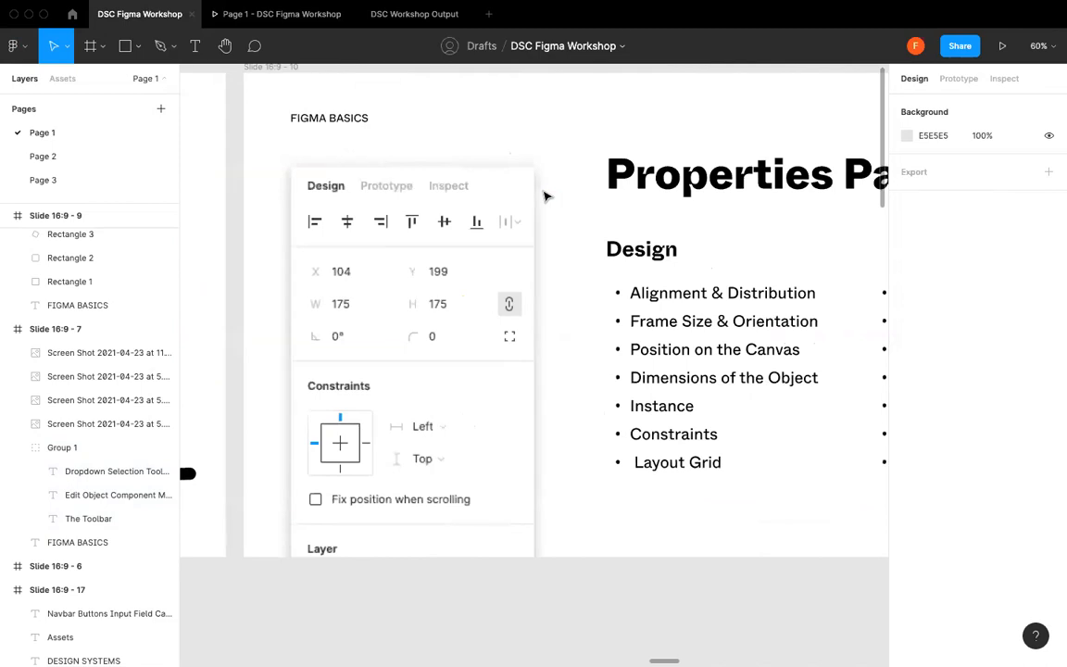
scroll(545, 196, right, 2)
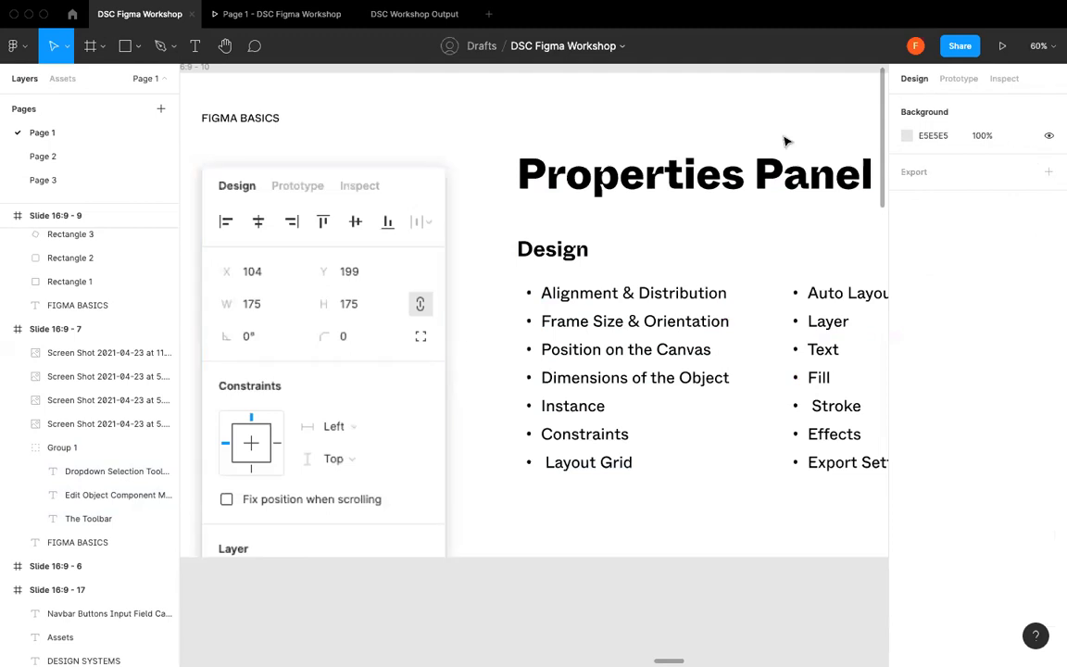
scroll(785, 185, up, 1)
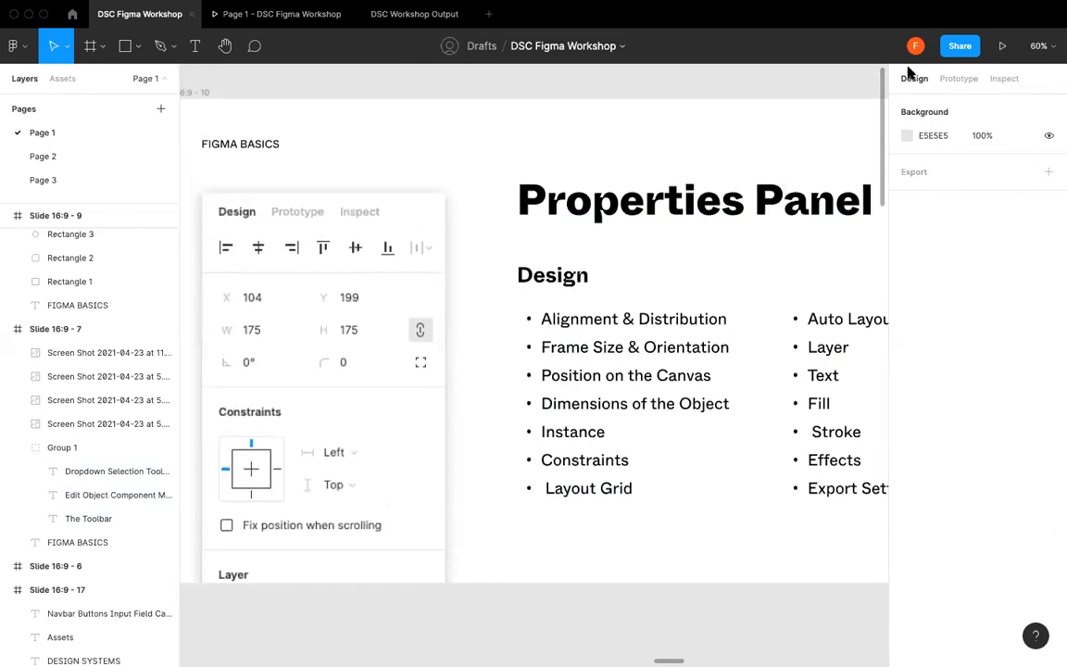
scroll(760, 138, up, 1)
scroll(738, 164, up, 2)
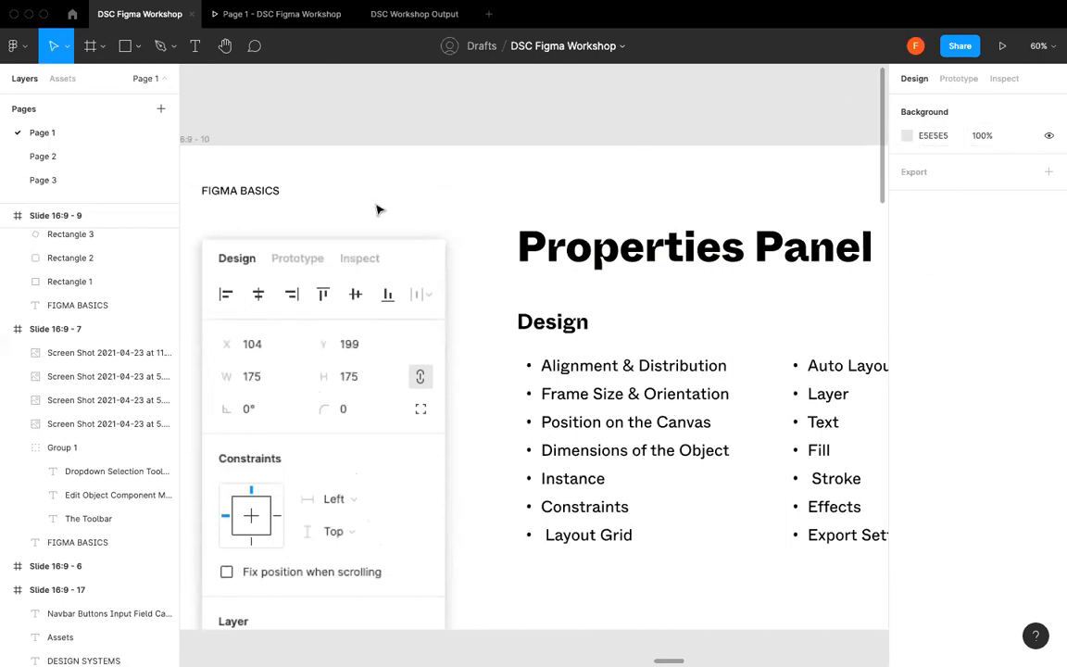
click(1049, 137)
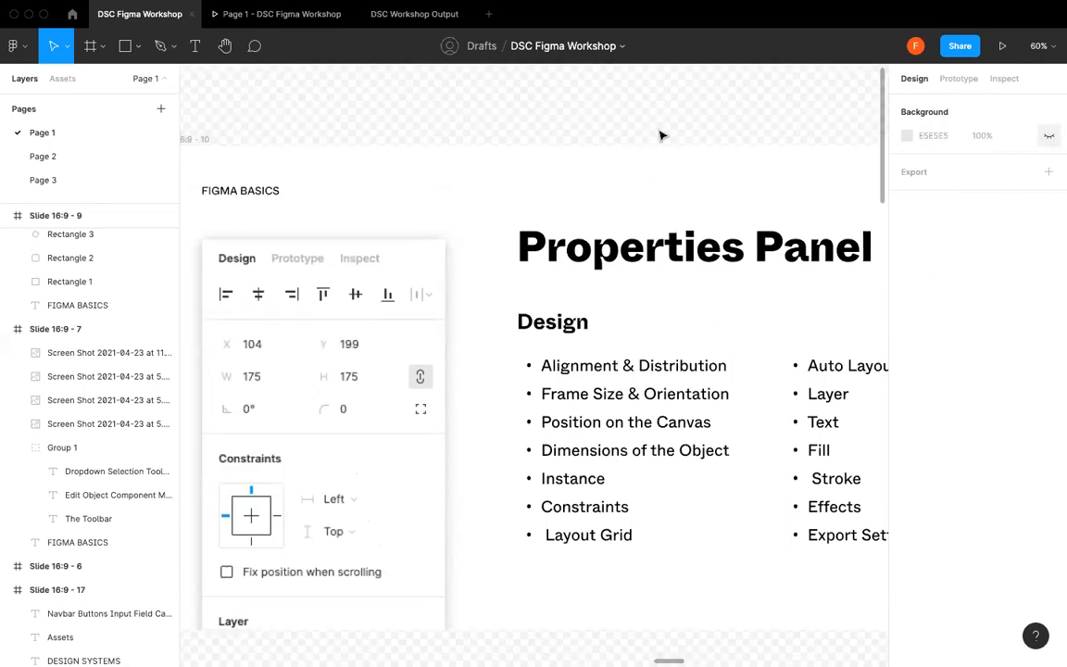
click(1050, 137)
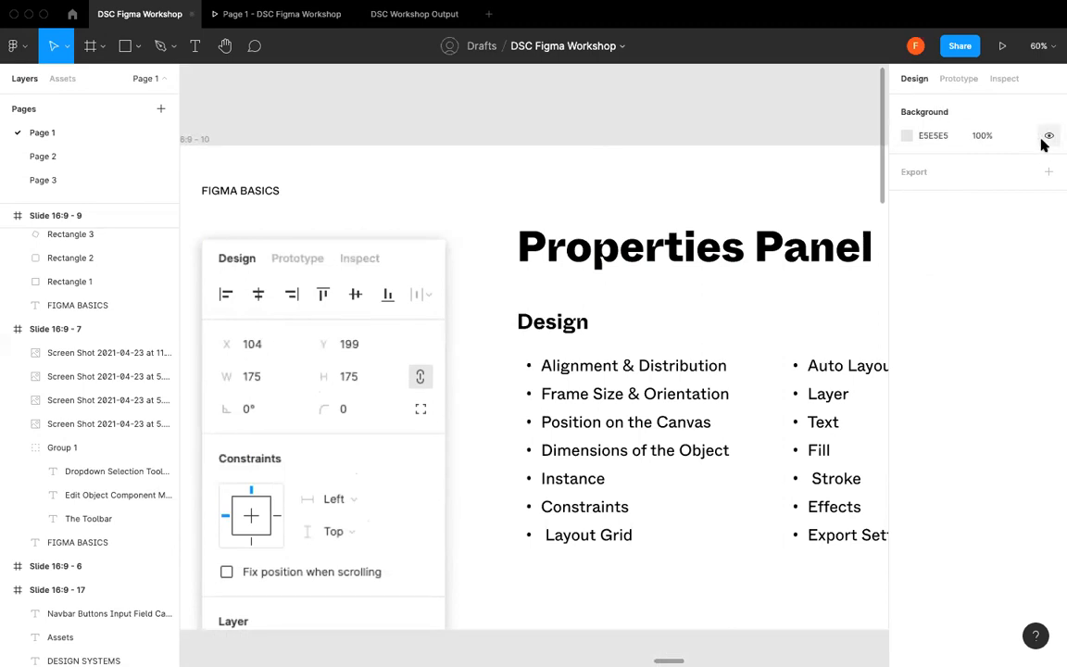
- Align the panel screenshot on the Properties Panel slide to the slide's left edge
scroll(433, 310, down, 1)
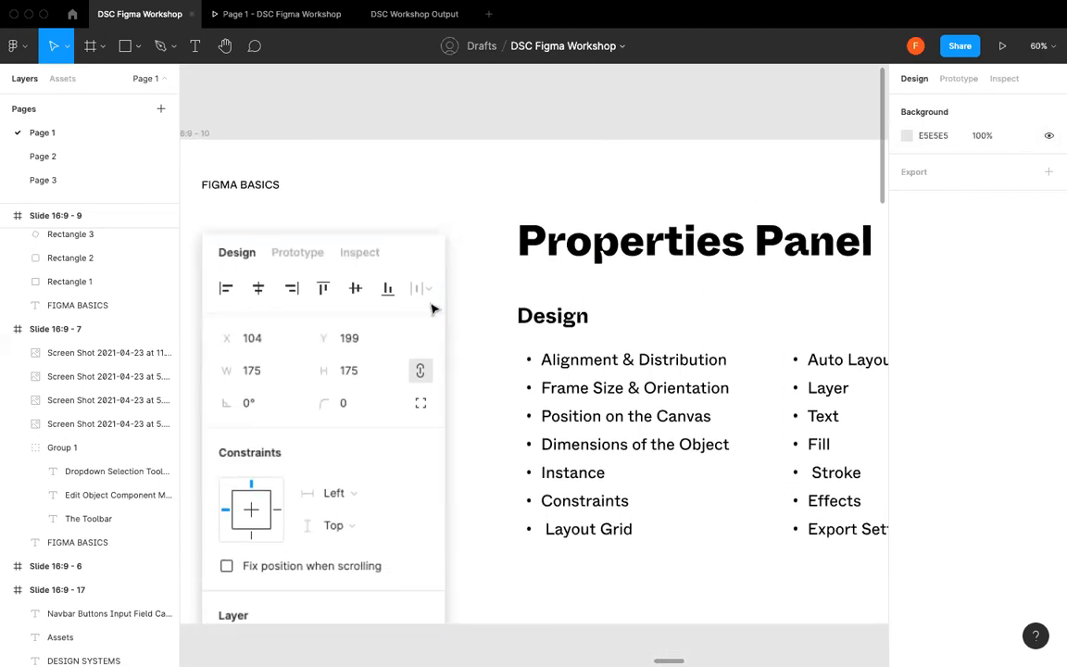
scroll(432, 310, left, 2)
scroll(433, 310, left, 2)
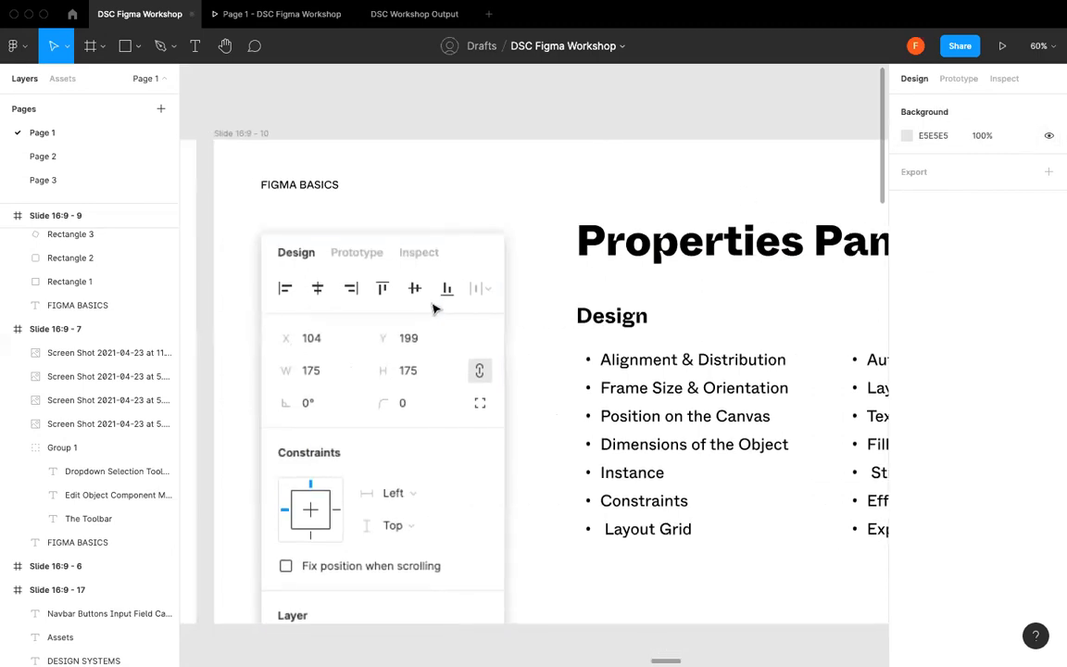
click(419, 290)
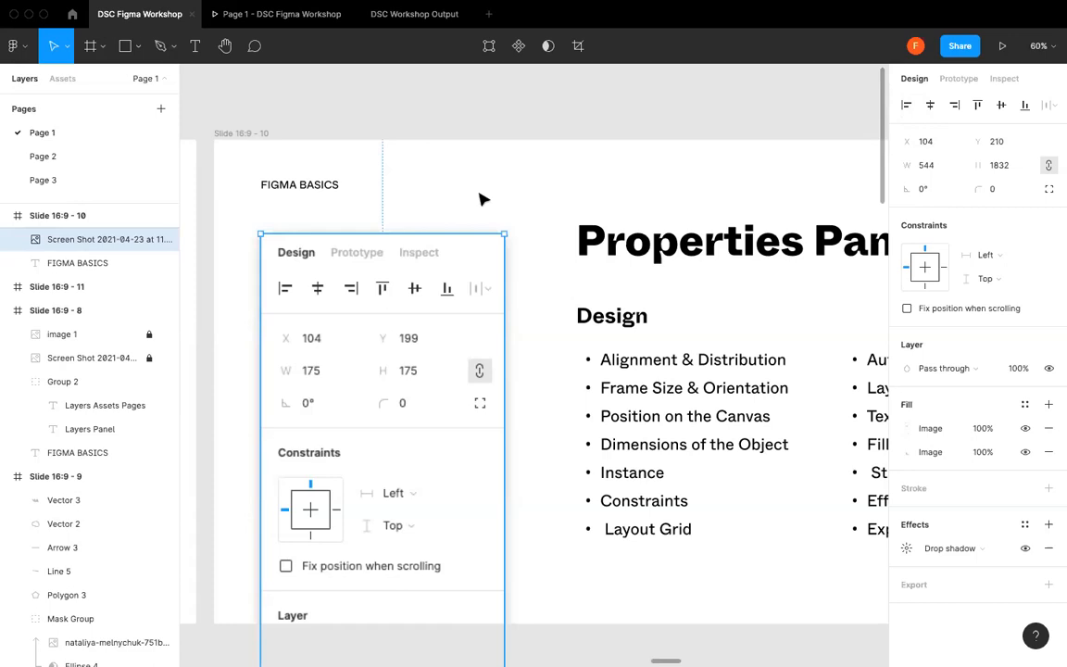
scroll(593, 193, down, 3)
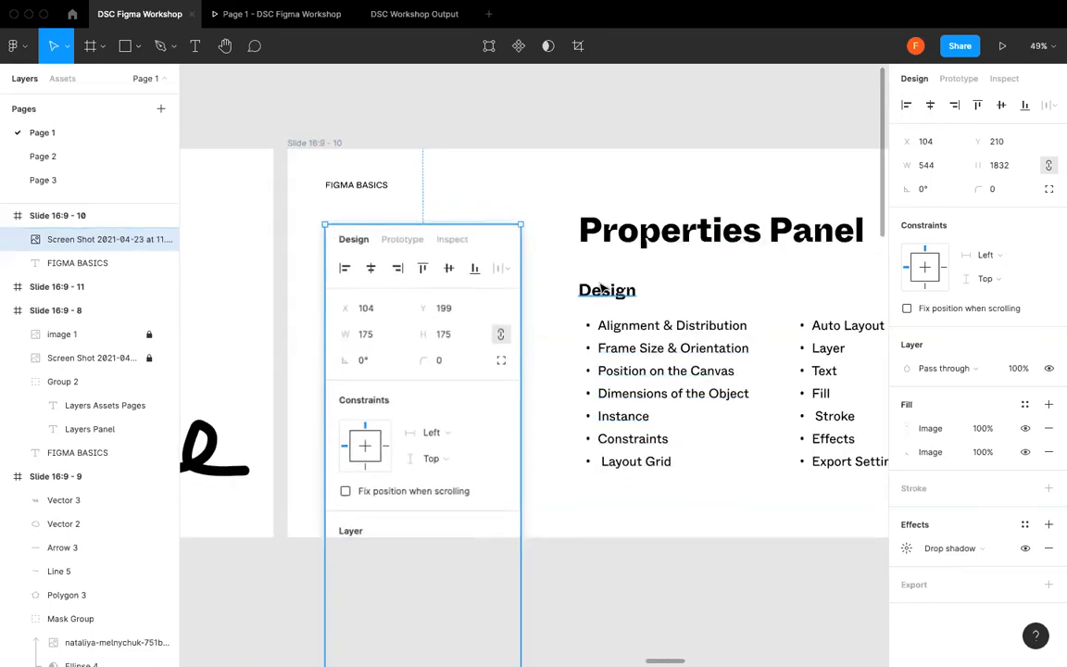
click(906, 105)
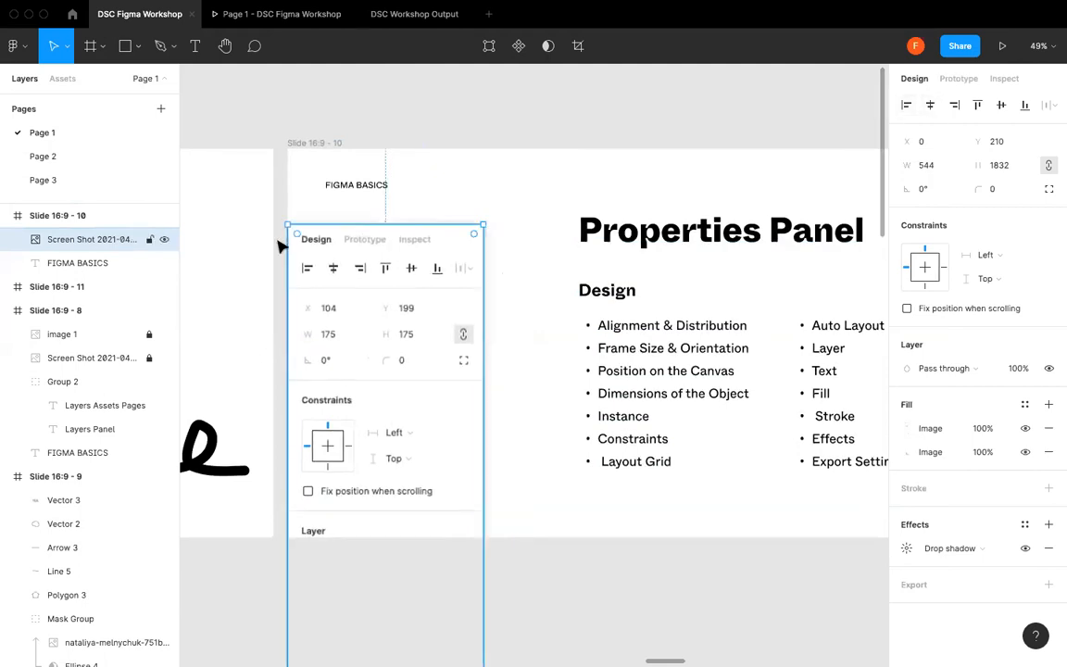
- Try the horizontal centre, right, top, vertical centre and bottom alignments on the panel screenshot
click(954, 106)
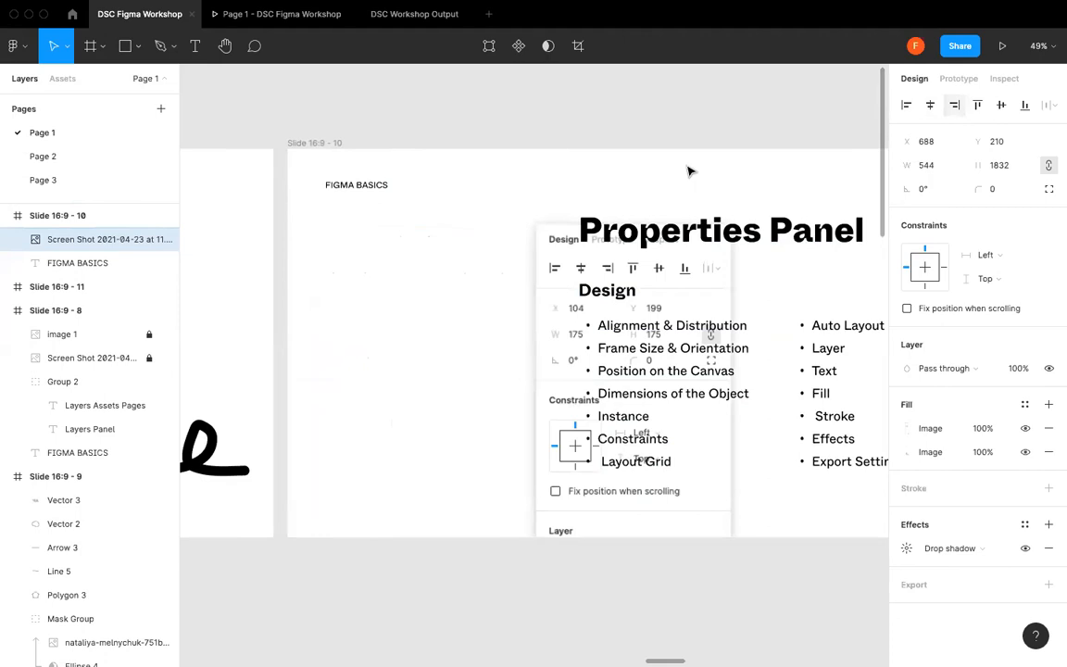
click(954, 105)
scroll(746, 236, down, 3)
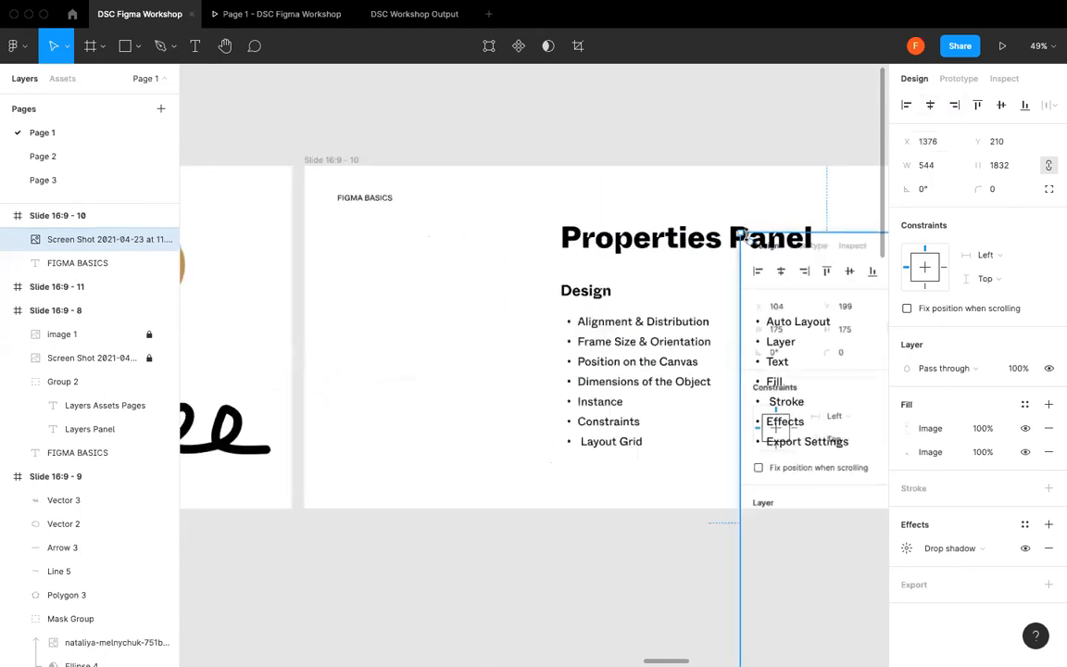
scroll(751, 235, right, 2)
scroll(758, 235, up, 2)
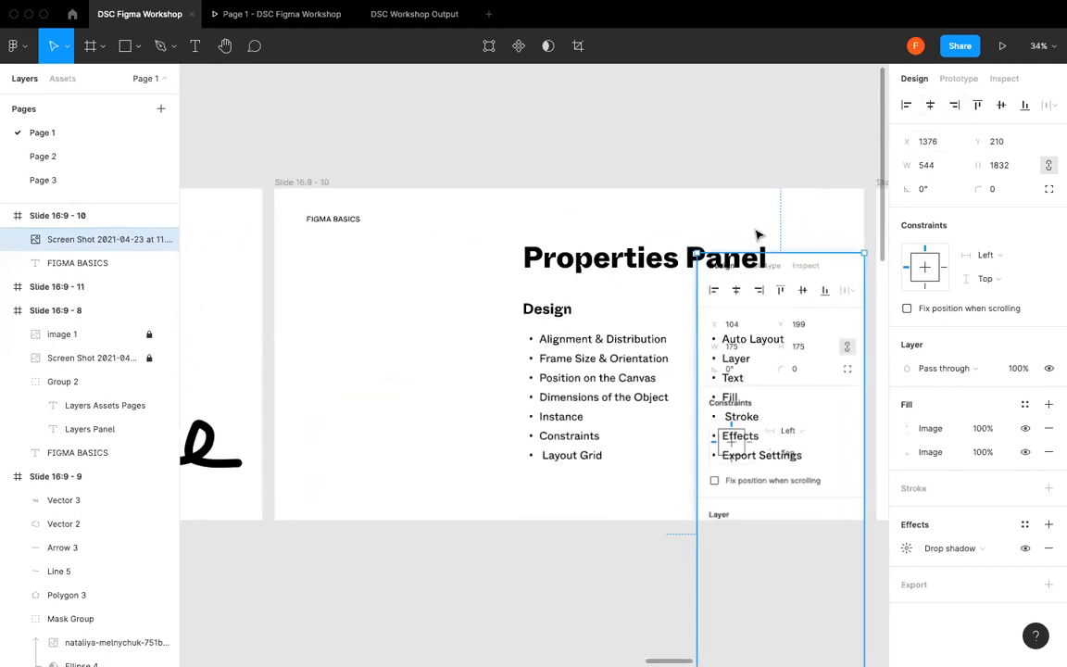
click(975, 114)
click(1007, 115)
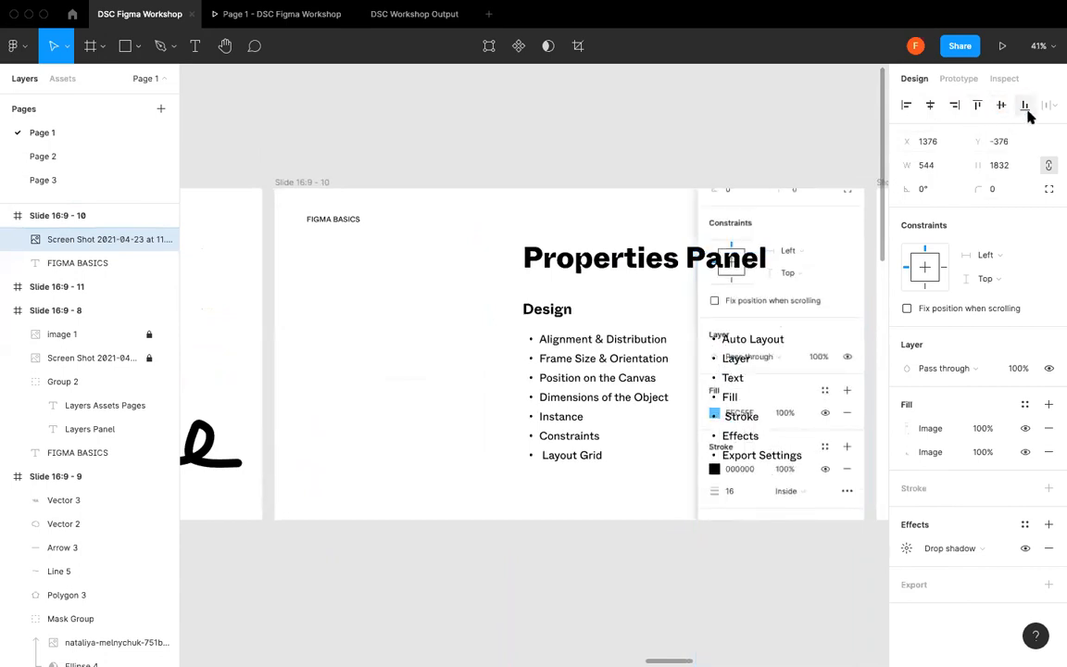
click(1026, 109)
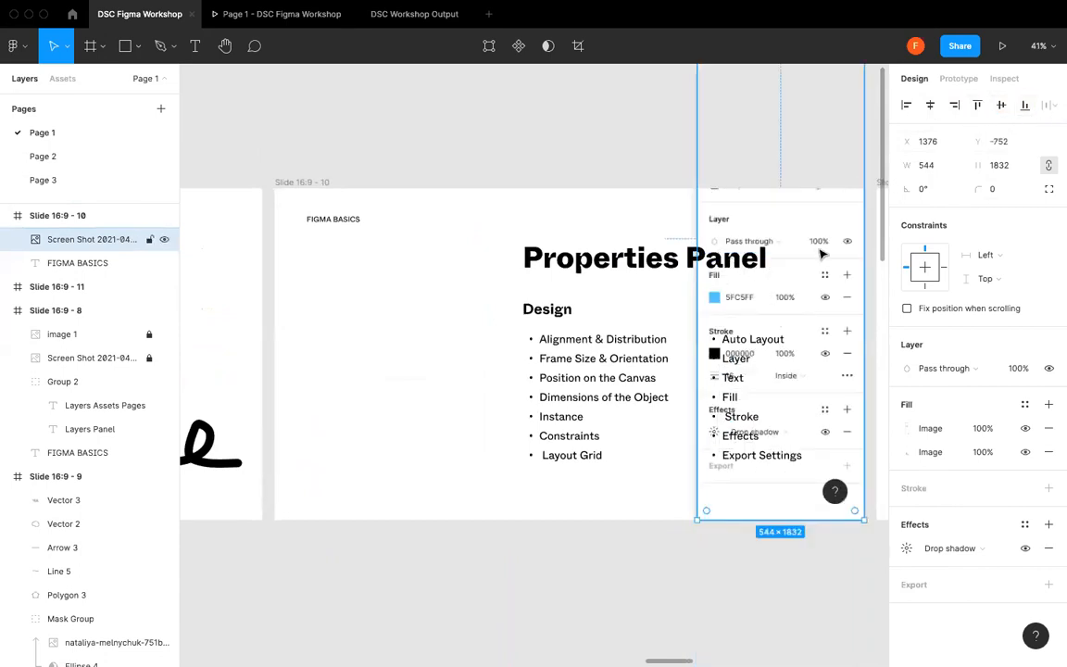
- Undo the last five alignments so only the screenshot's left alignment is kept, and clear the selection
key(ctrl+z)
key(ctrl+z)
key(ctrl+z)
key(ctrl+z)
key(ctrl+z)
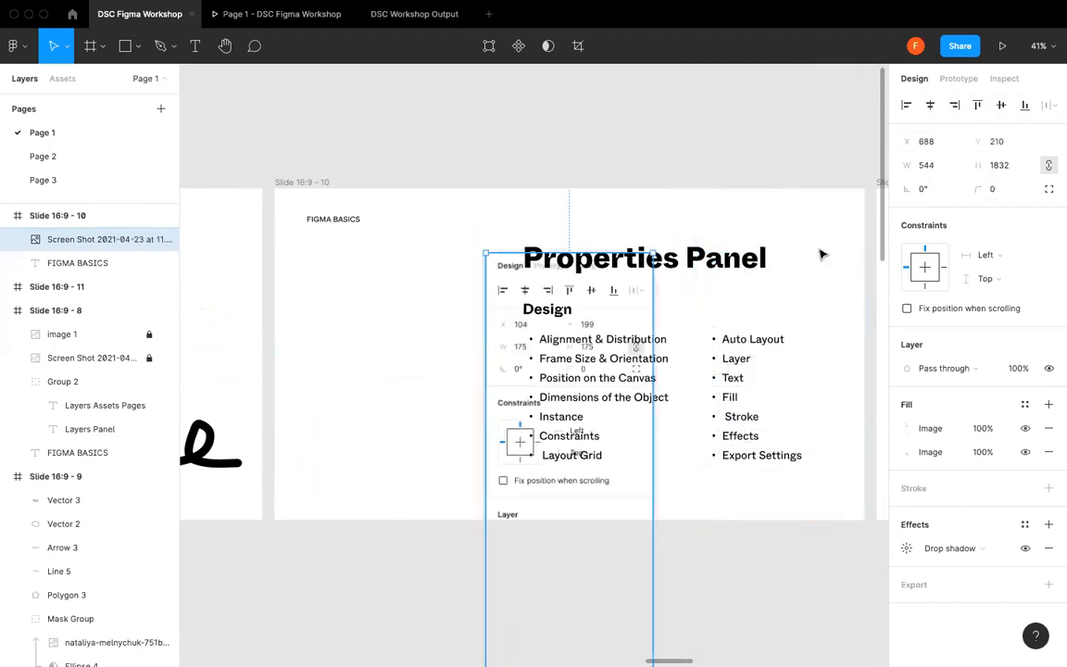
click(784, 204)
click(350, 369)
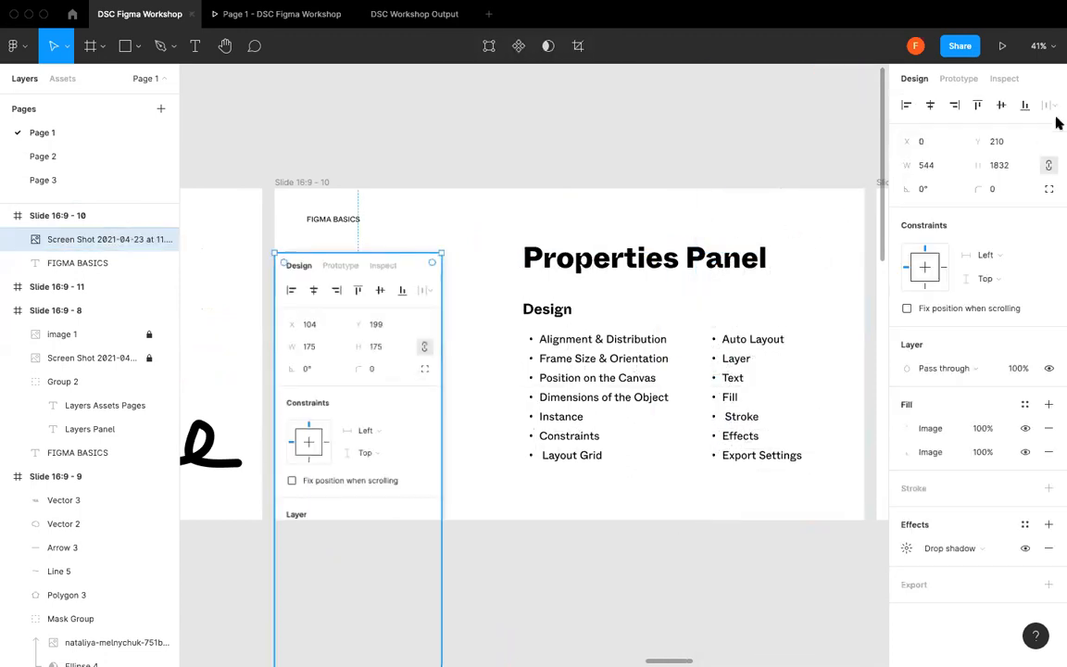
click(797, 303)
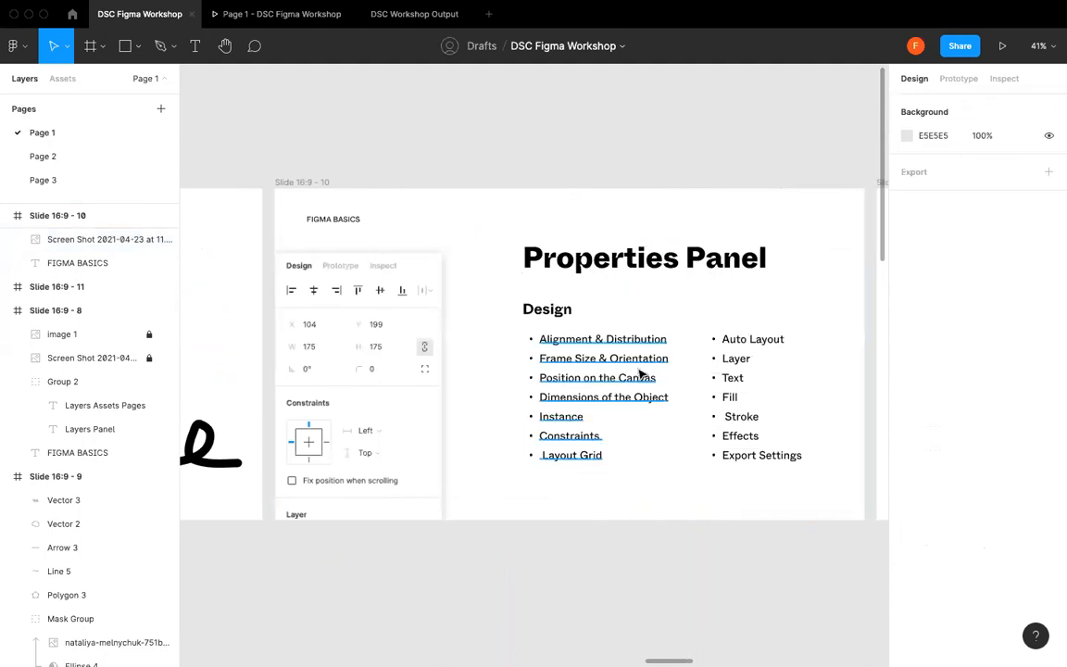
- Select both bullet lists under Design, distribute their vertical and horizontal spacing, and clear the selection
click(769, 370)
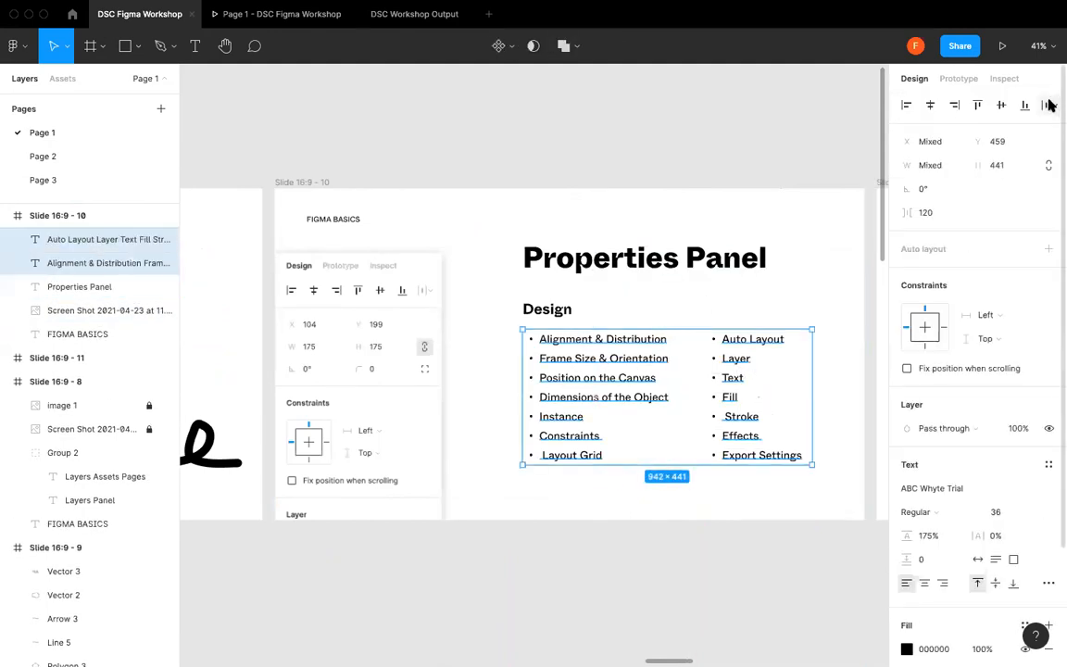
shift+click(753, 368)
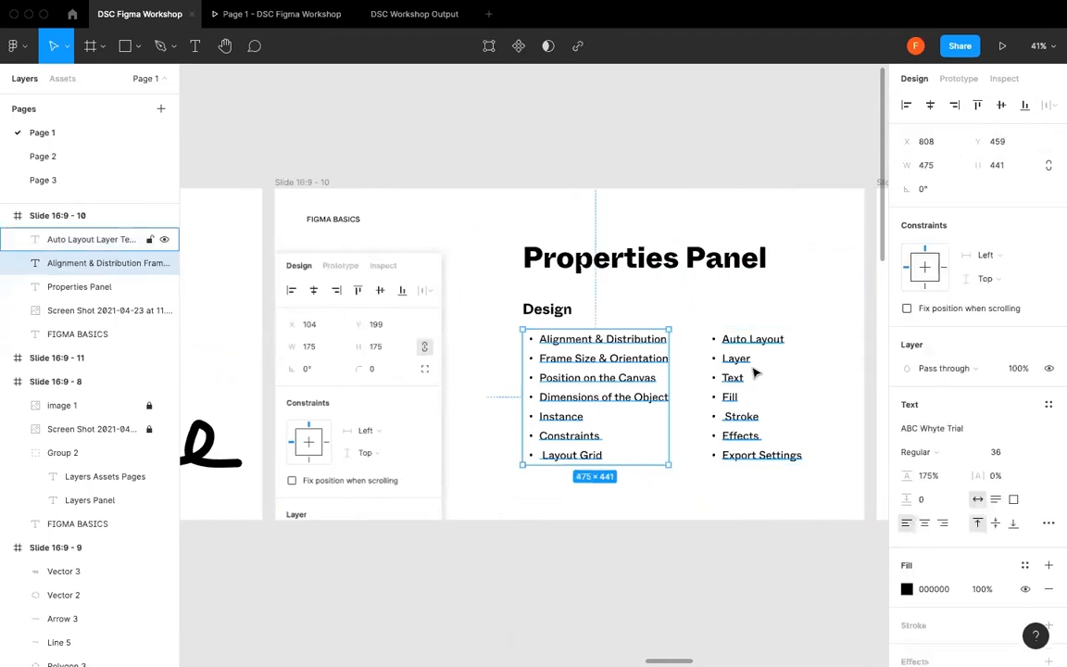
shift+click(732, 377)
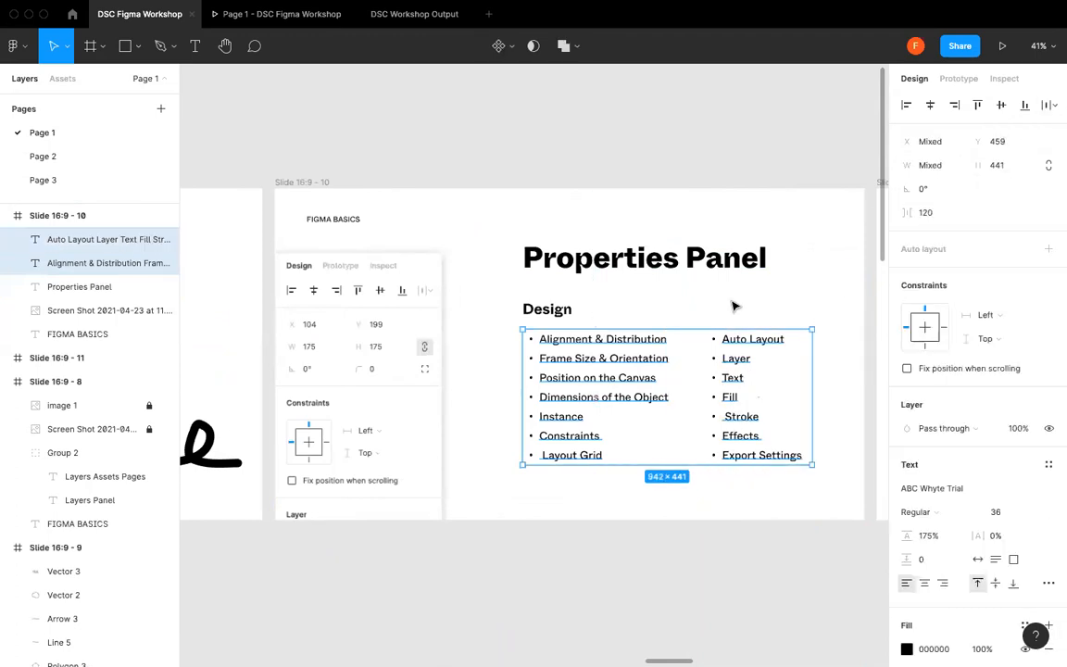
click(1049, 104)
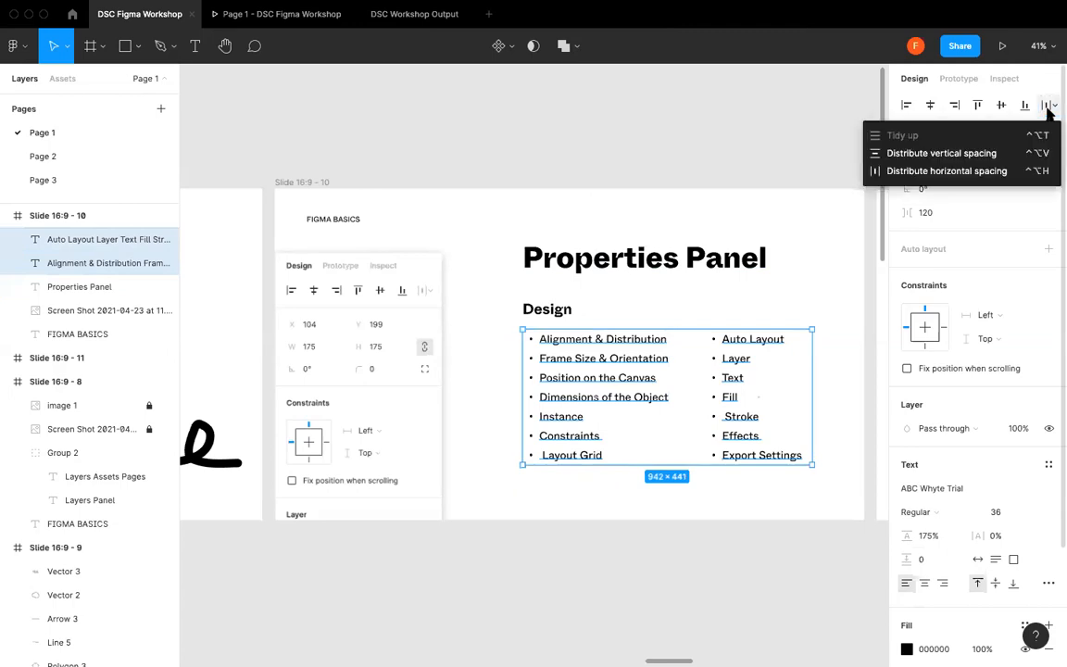
click(910, 156)
click(1048, 105)
click(972, 170)
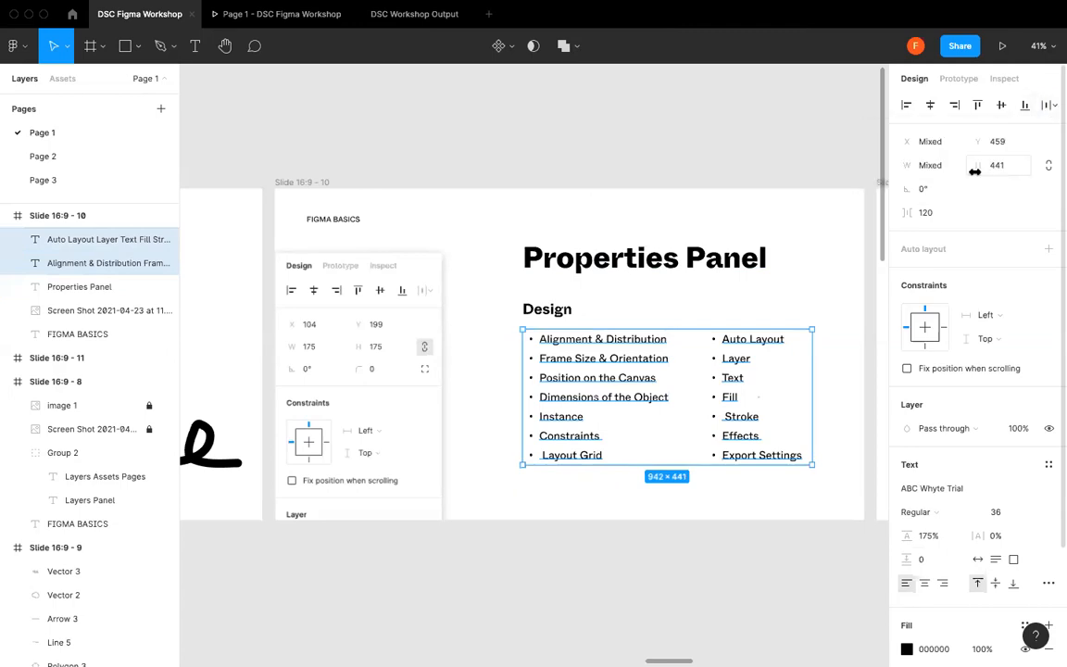
key(Escape)
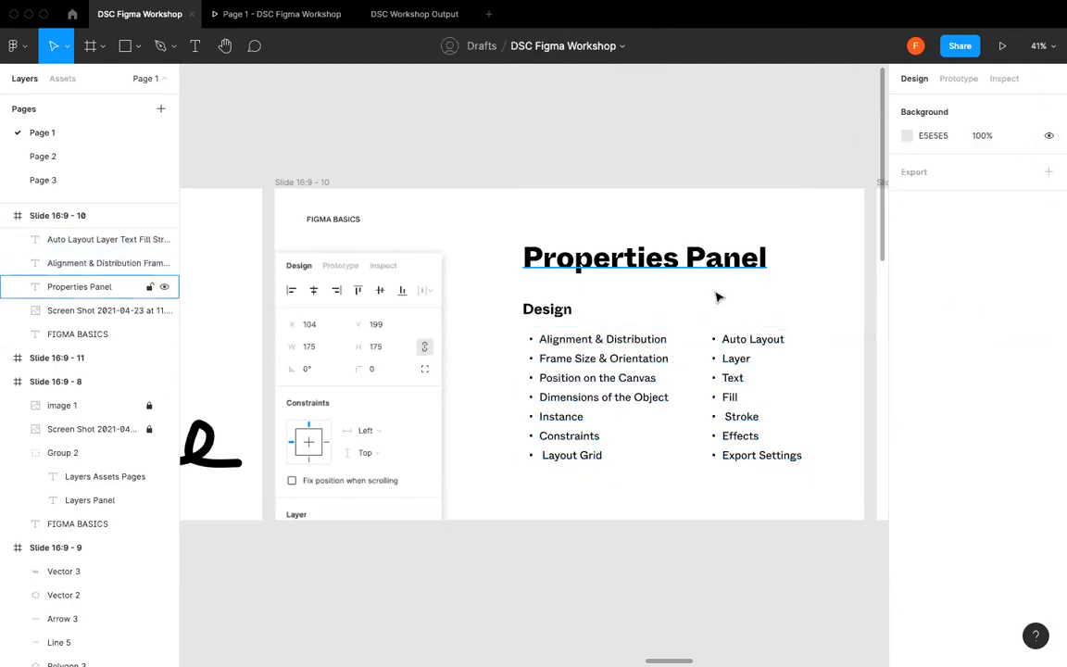
- Set the Properties Panel slide frame's height to 1081 and move the frame to X 18651, Y -606
click(636, 381)
click(777, 299)
click(591, 350)
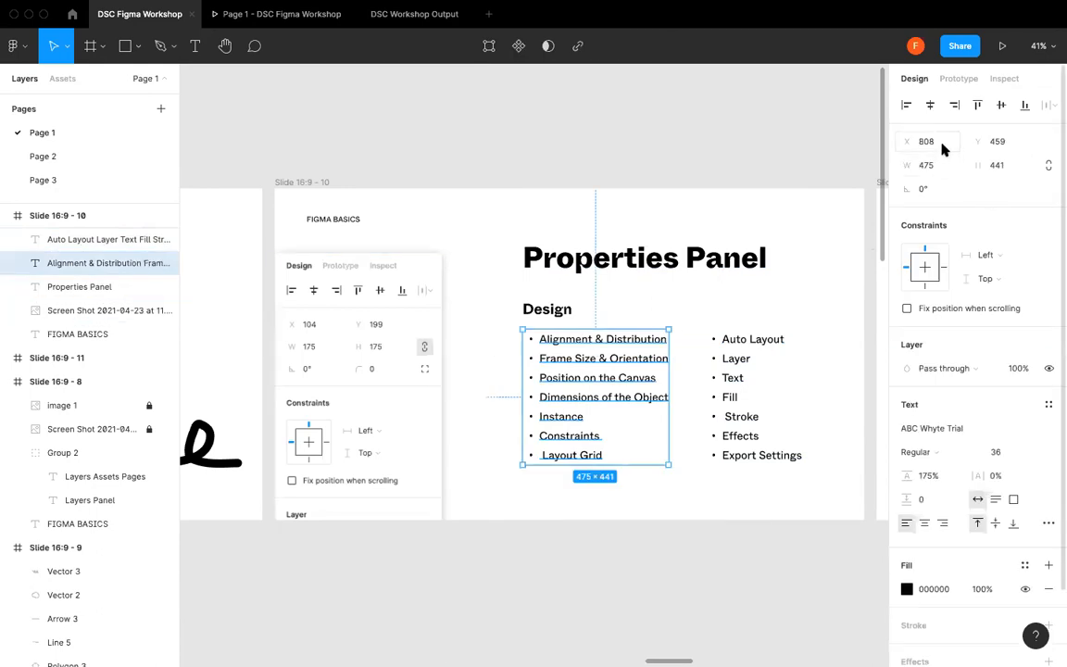
click(306, 182)
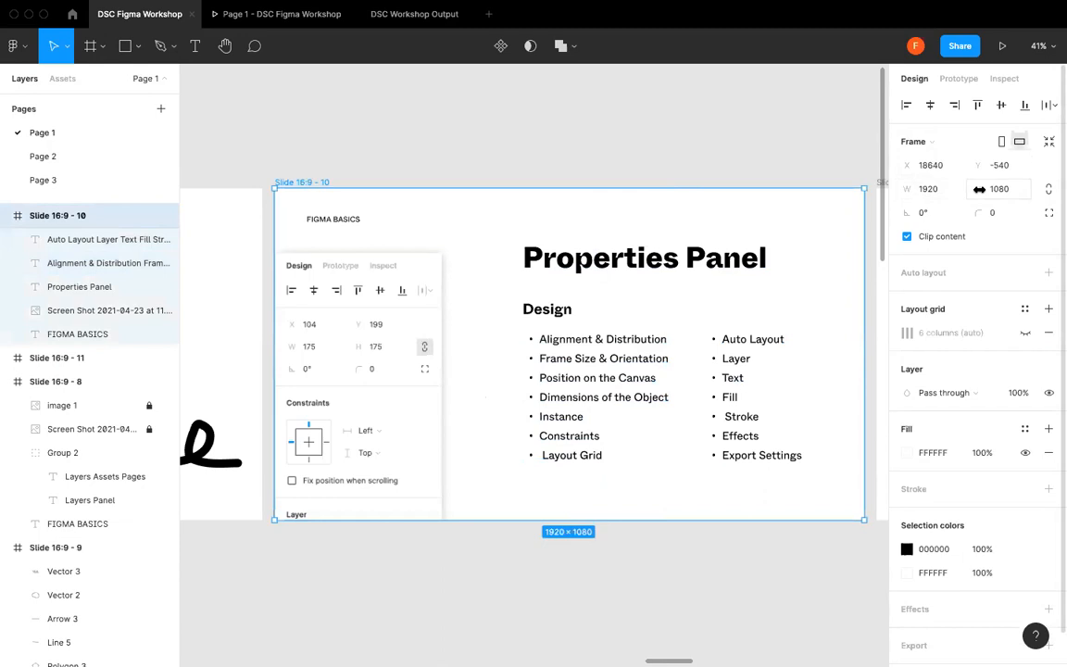
mouse_move(979, 189)
mouse_down()
mouse_move(959, 187)
mouse_move(1032, 189)
mouse_move(79, 165)
mouse_move(1024, 207)
mouse_move(981, 210)
mouse_up()
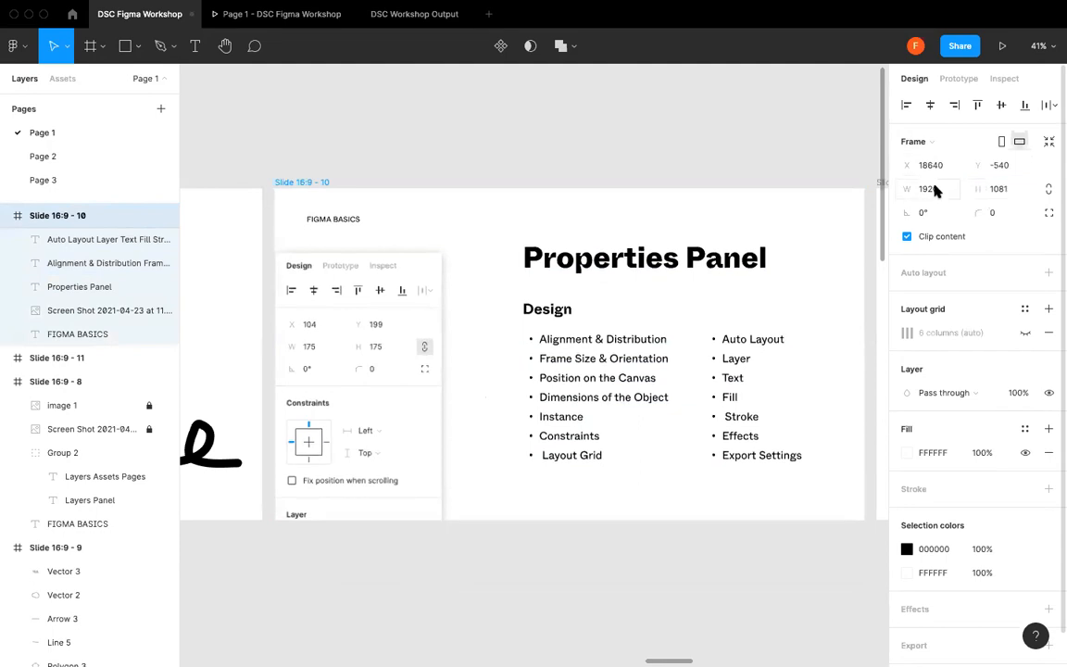
mouse_move(915, 189)
mouse_down()
mouse_move(982, 189)
mouse_move(910, 188)
mouse_up()
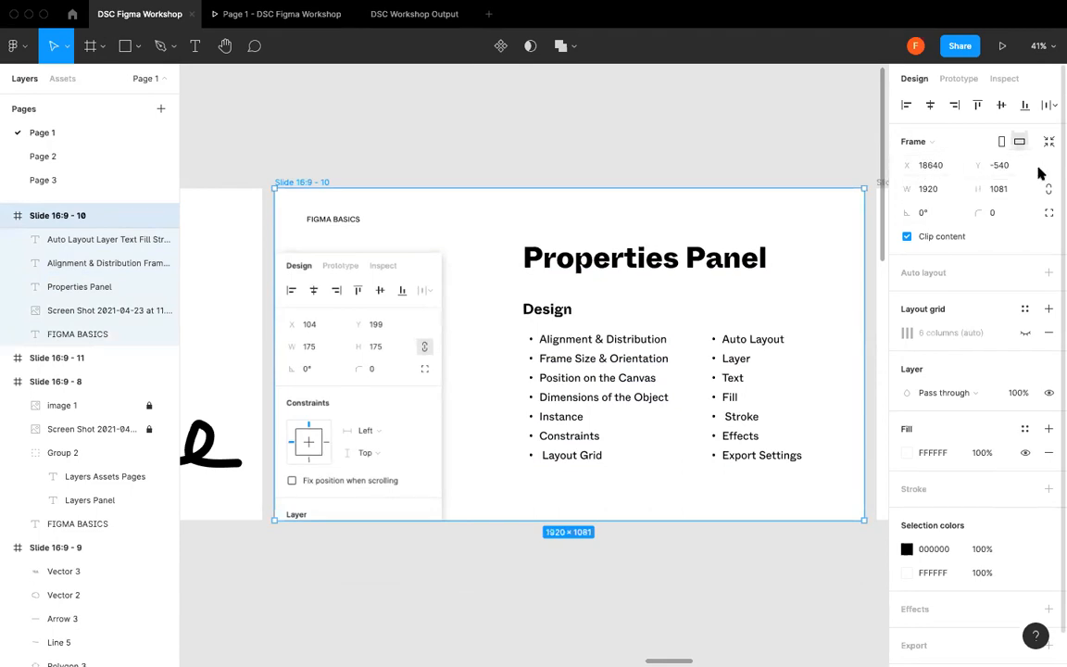
drag(974, 168, 928, 173)
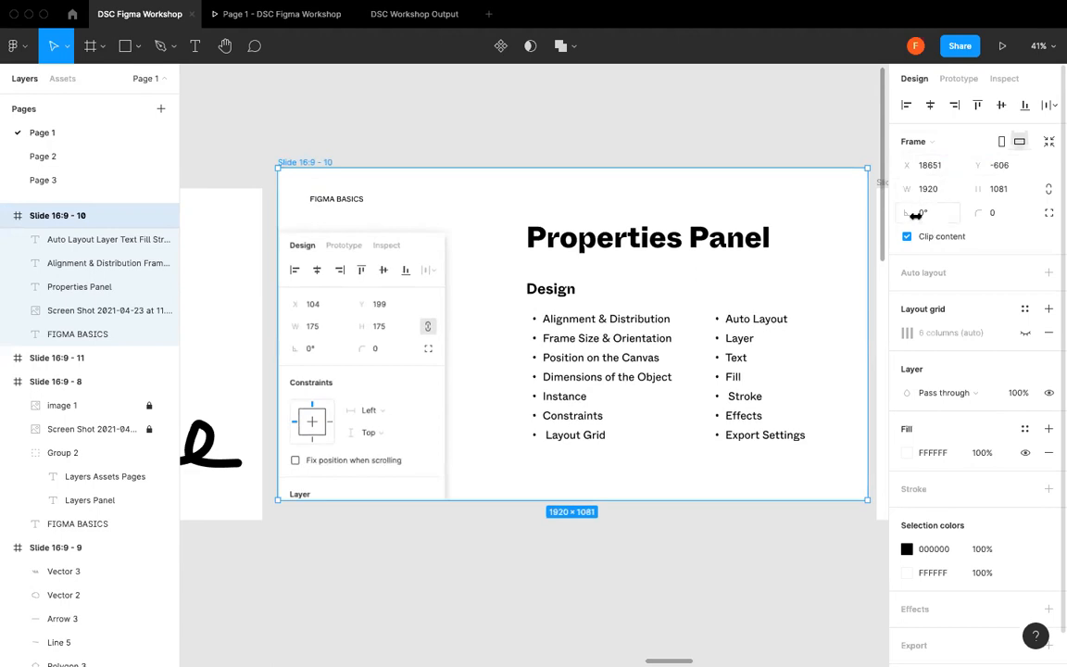
mouse_move(912, 218)
mouse_down()
mouse_move(882, 213)
mouse_move(912, 214)
mouse_up()
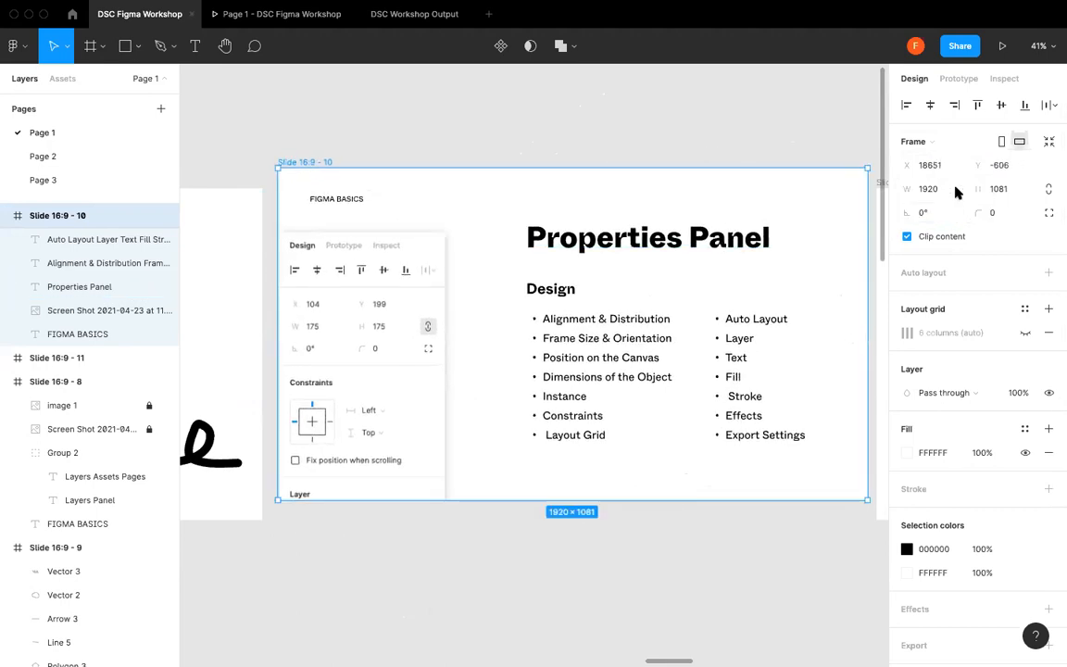
- Rotate the "Properties Panel" title text to -1°
click(582, 242)
drag(906, 189, 880, 188)
click(441, 287)
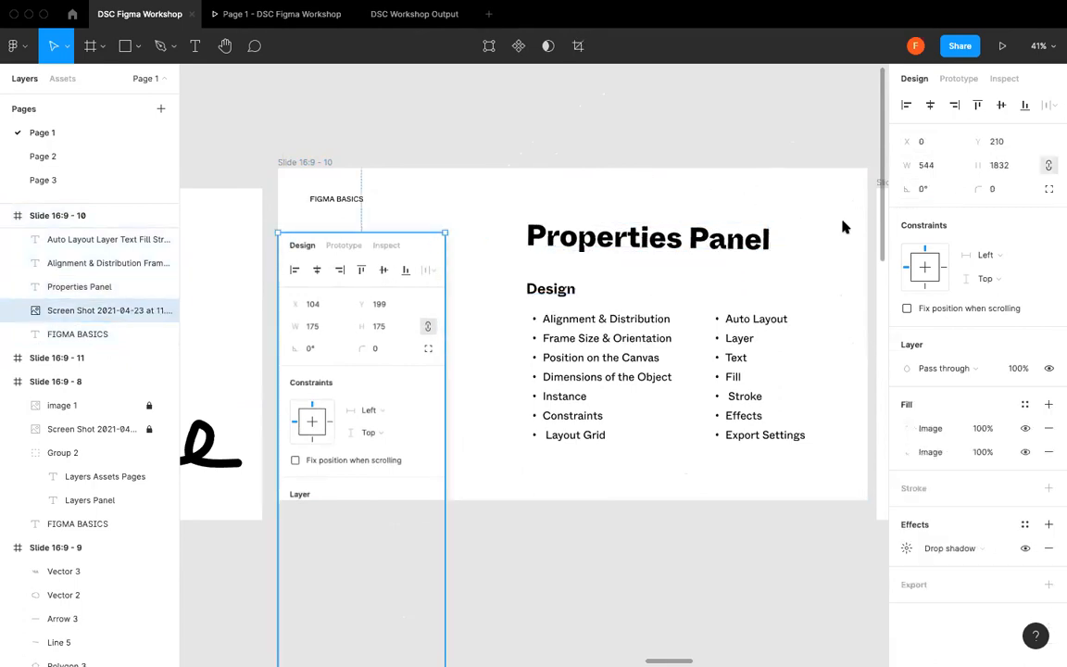
click(776, 191)
click(704, 239)
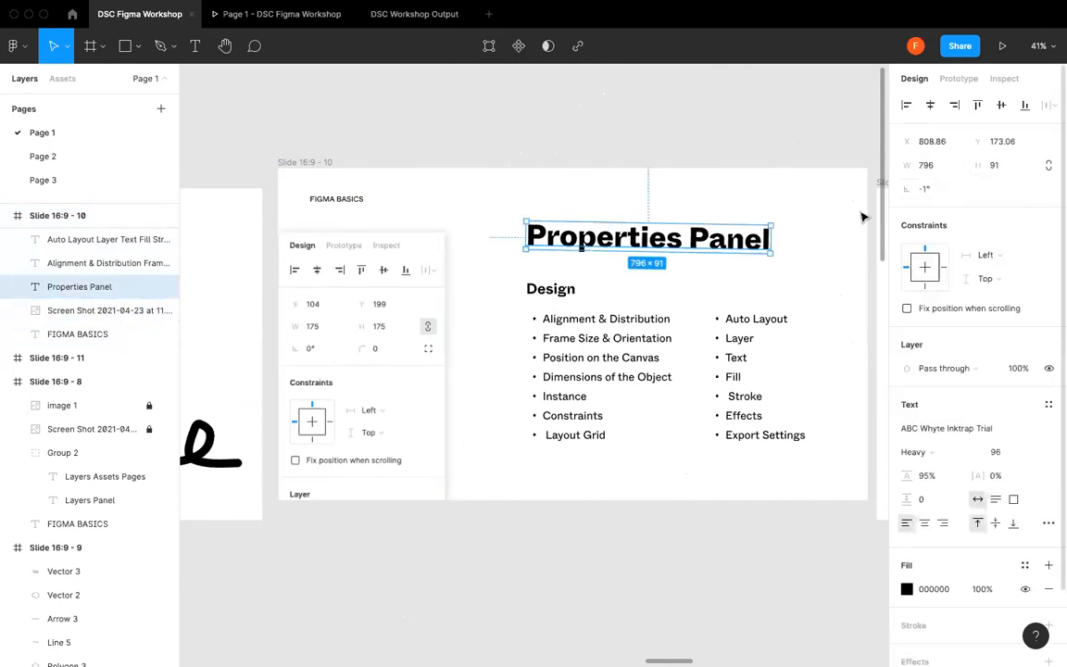
- Round the panel screenshot's corners with a corner radius of 65
click(405, 271)
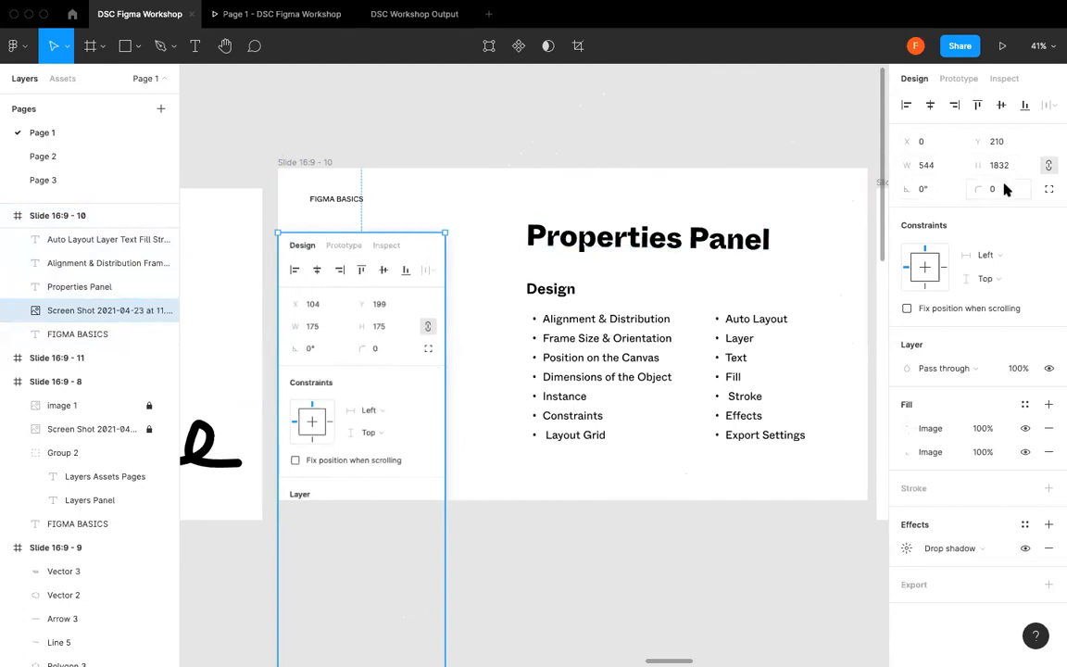
drag(985, 188, 635, 179)
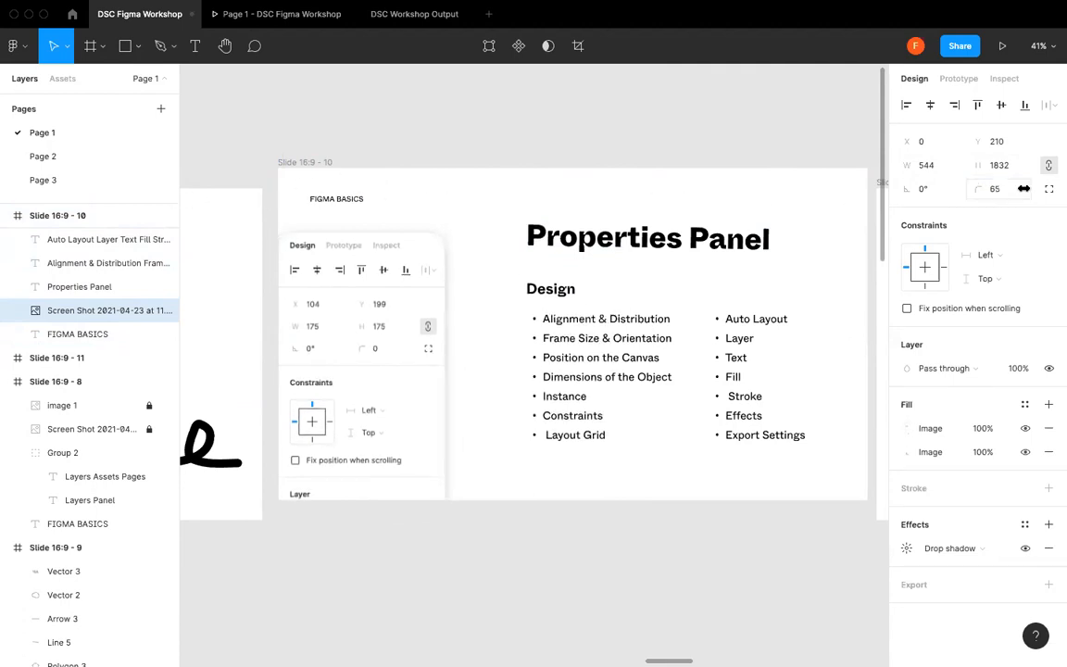
- Select the first bullet list on the Properties Panel slide and examine its constraints, layer and text settings
click(635, 178)
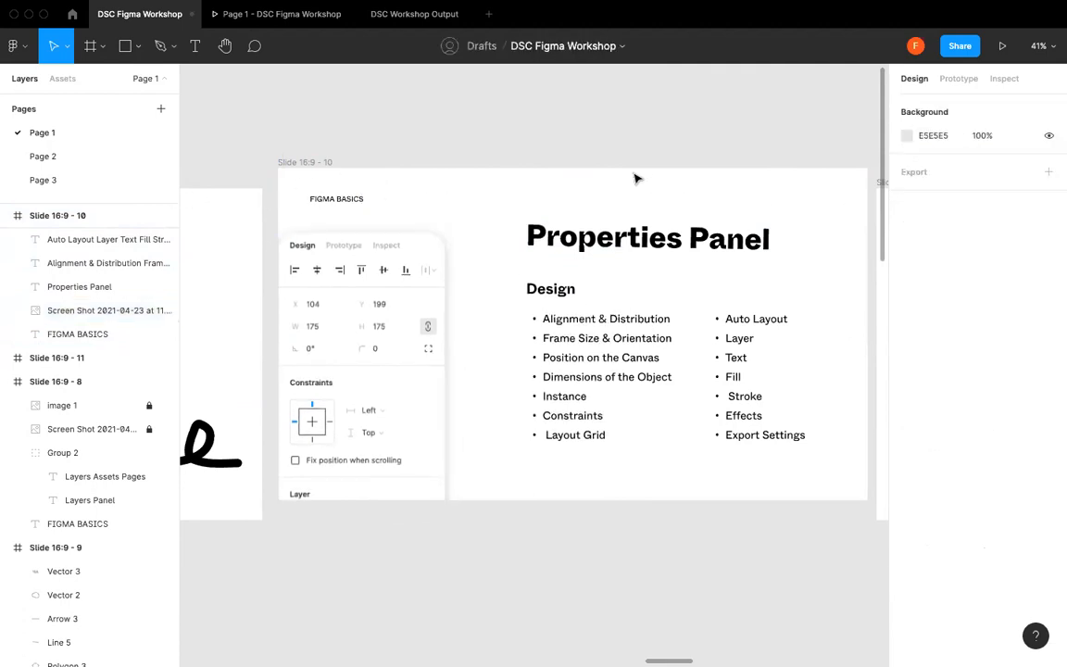
click(542, 311)
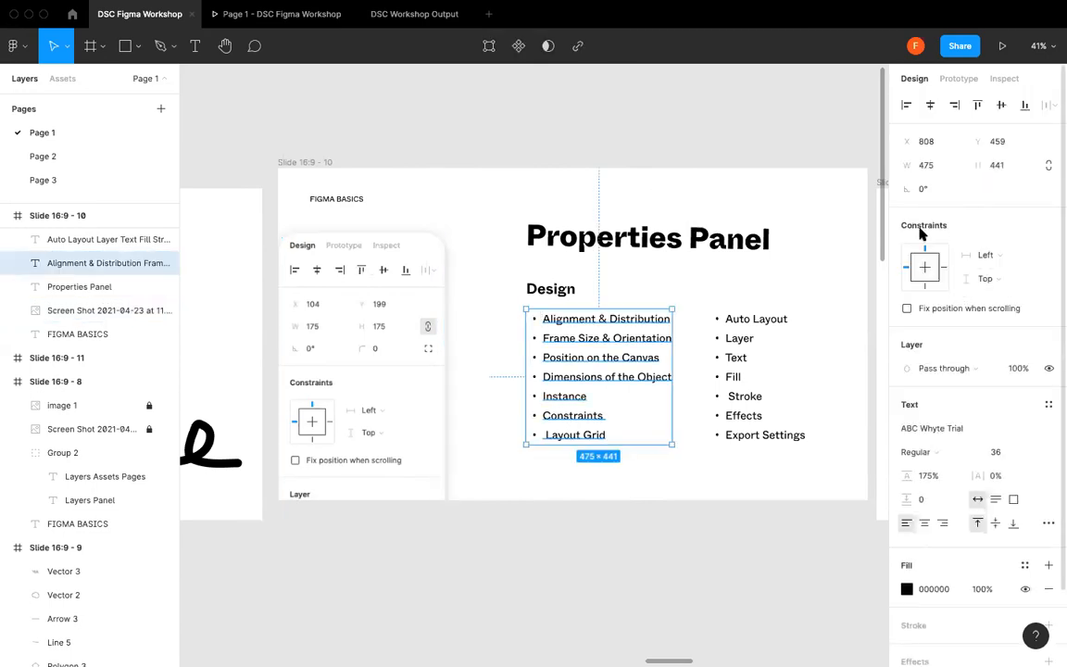
mouse_move(1026, 314)
scroll(946, 369, down, 1)
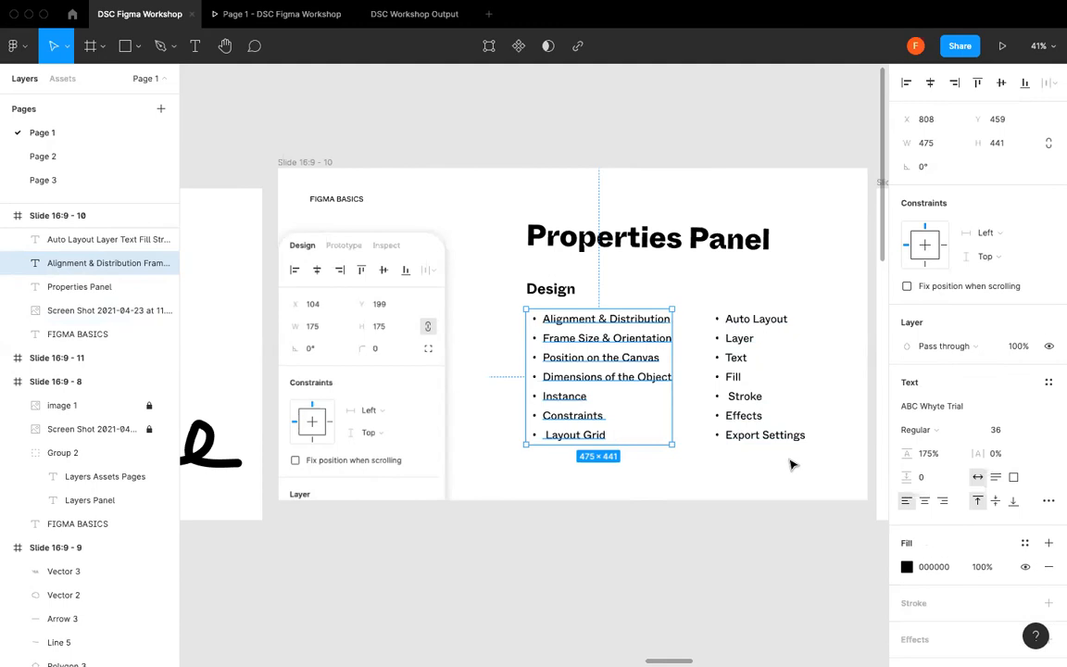
click(770, 493)
- Select the Properties Panel slide frame, look through the available layer blend modes, and clear the selection
click(300, 202)
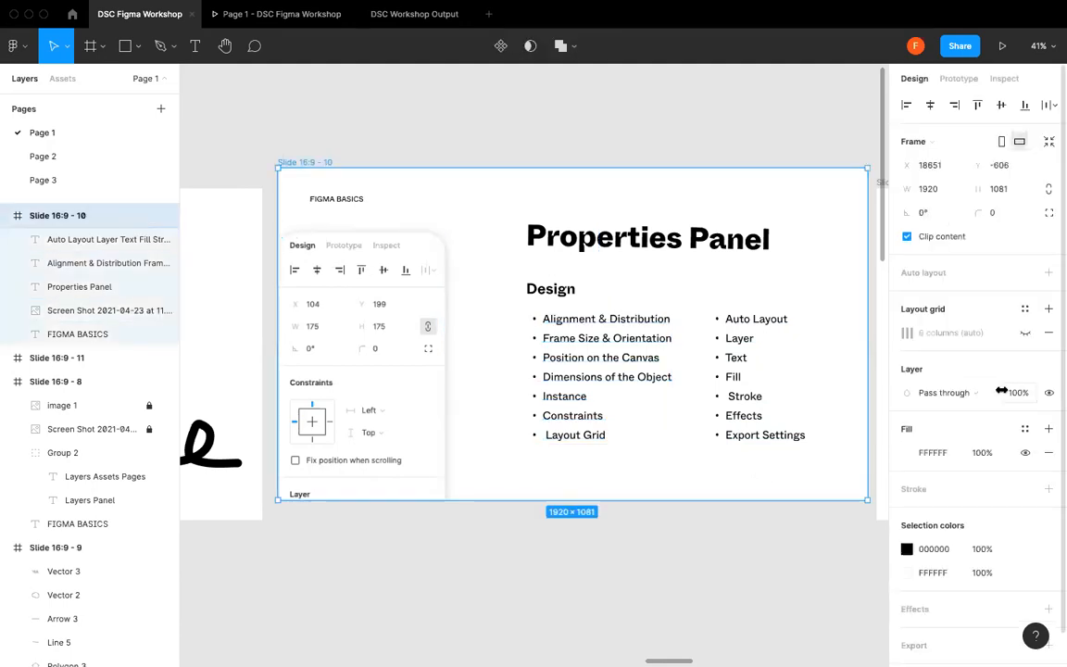
scroll(908, 394, down, 1)
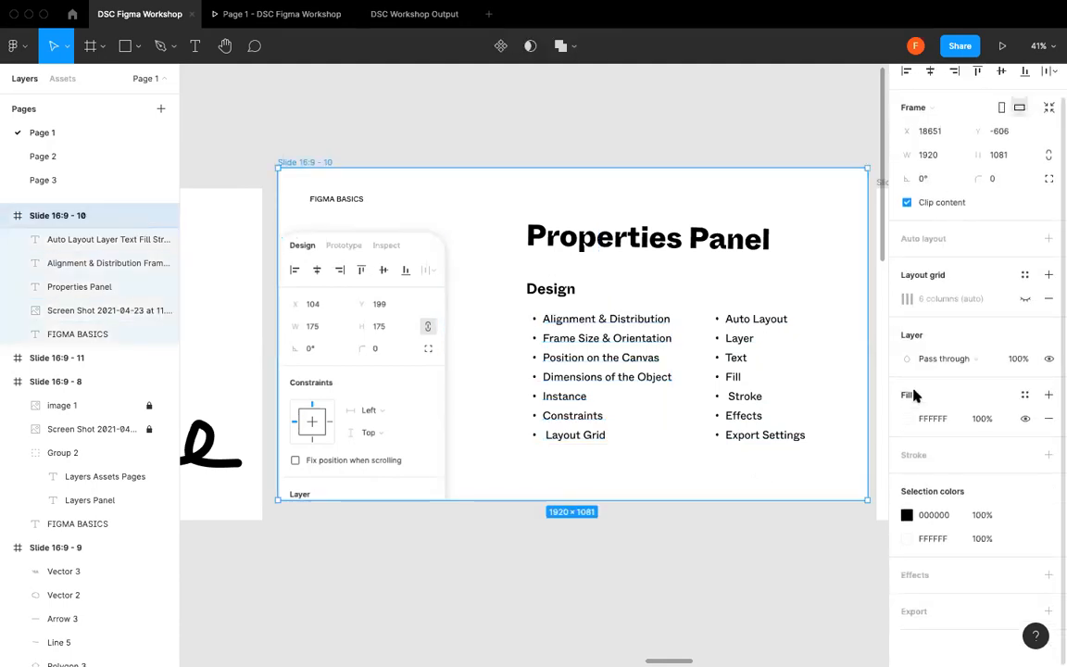
click(968, 359)
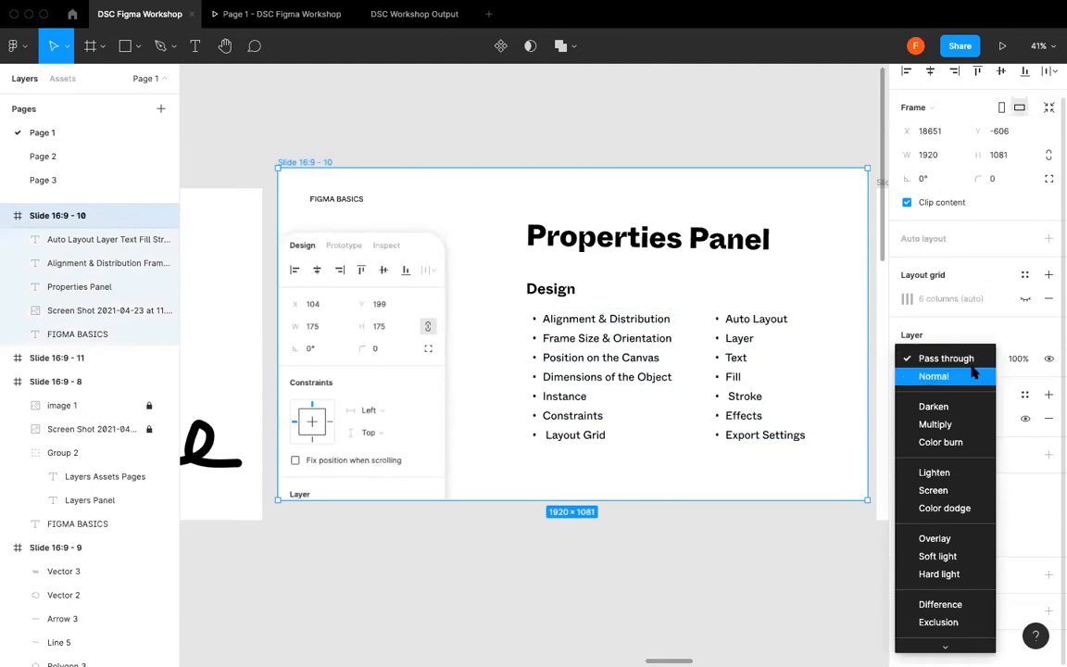
scroll(977, 443, down, 2)
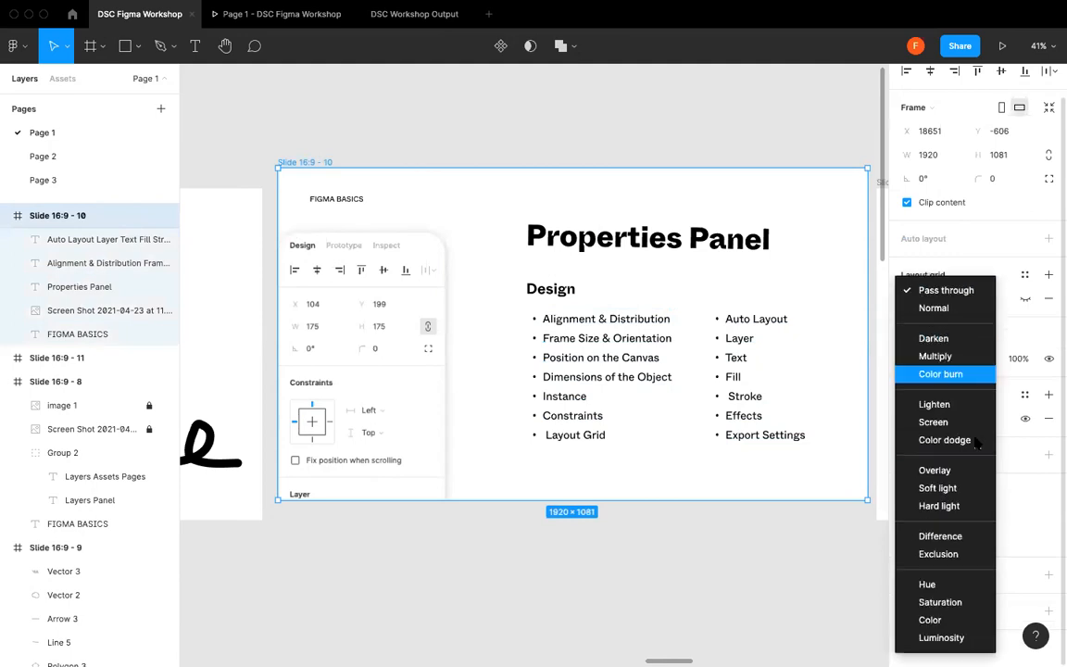
click(824, 480)
click(644, 514)
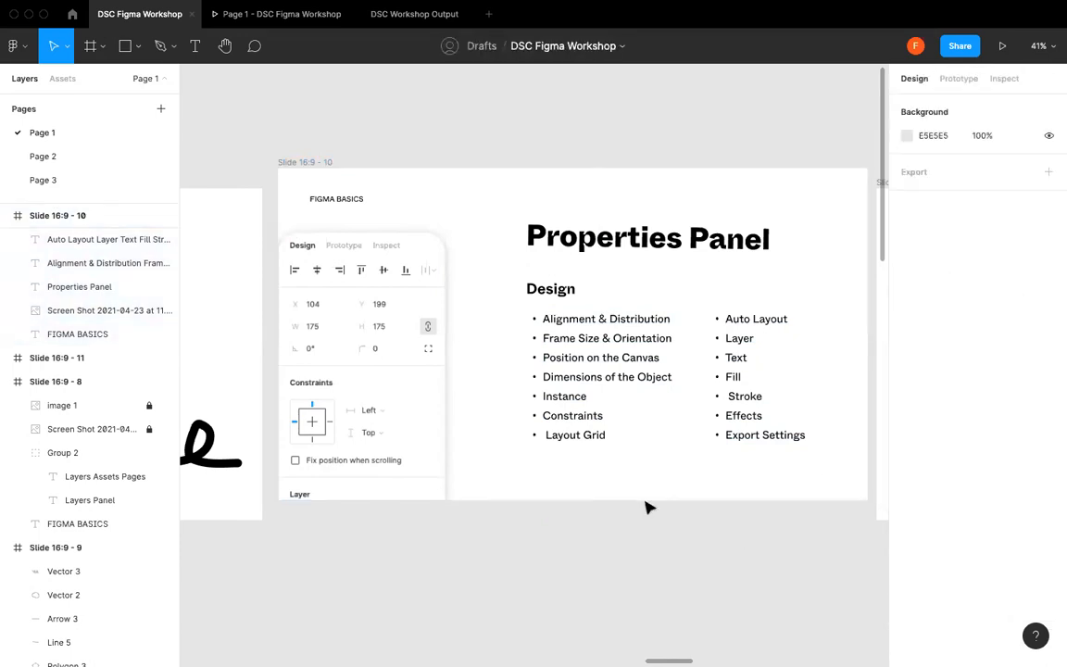
- Move the circular masked food photo on Slide 16:9 - 9 over the yellow shape, at X 1328, Y 184
scroll(648, 505, left, 10)
click(606, 341)
drag(607, 339, 641, 260)
click(669, 287)
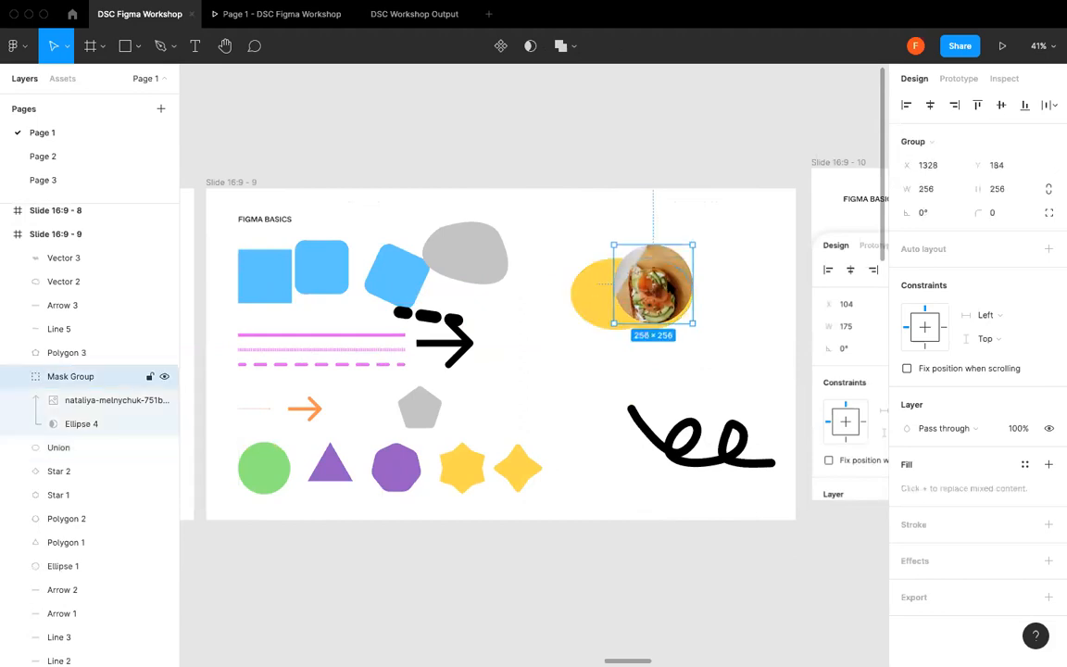
- Try the Darken, Multiply and Screen blend modes on the masked food photo group
click(947, 429)
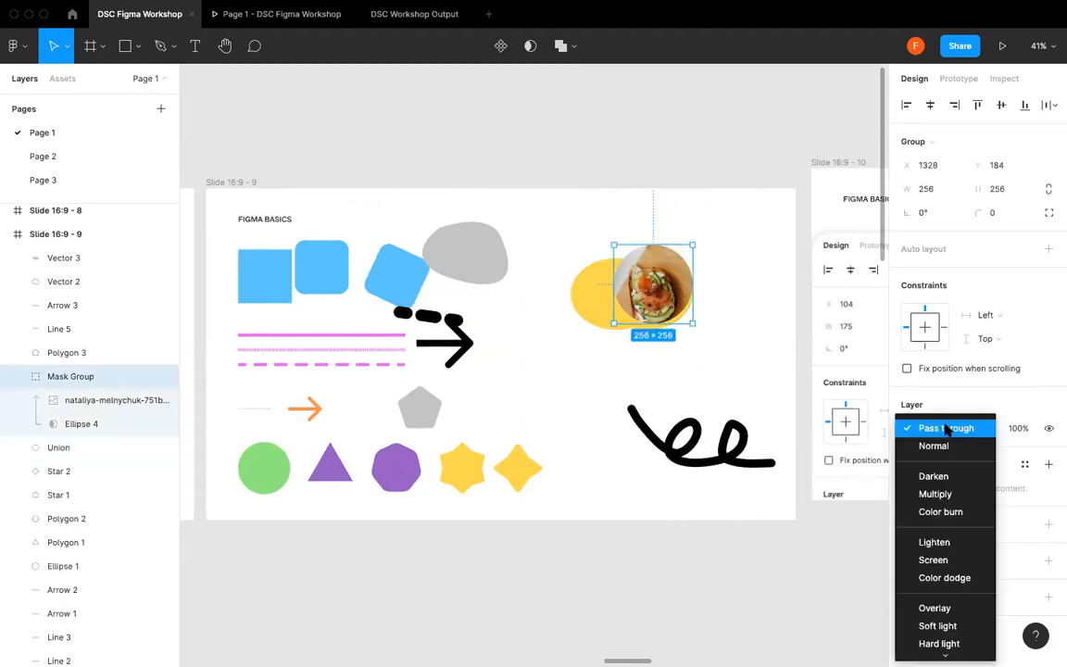
scroll(947, 429, down, 3)
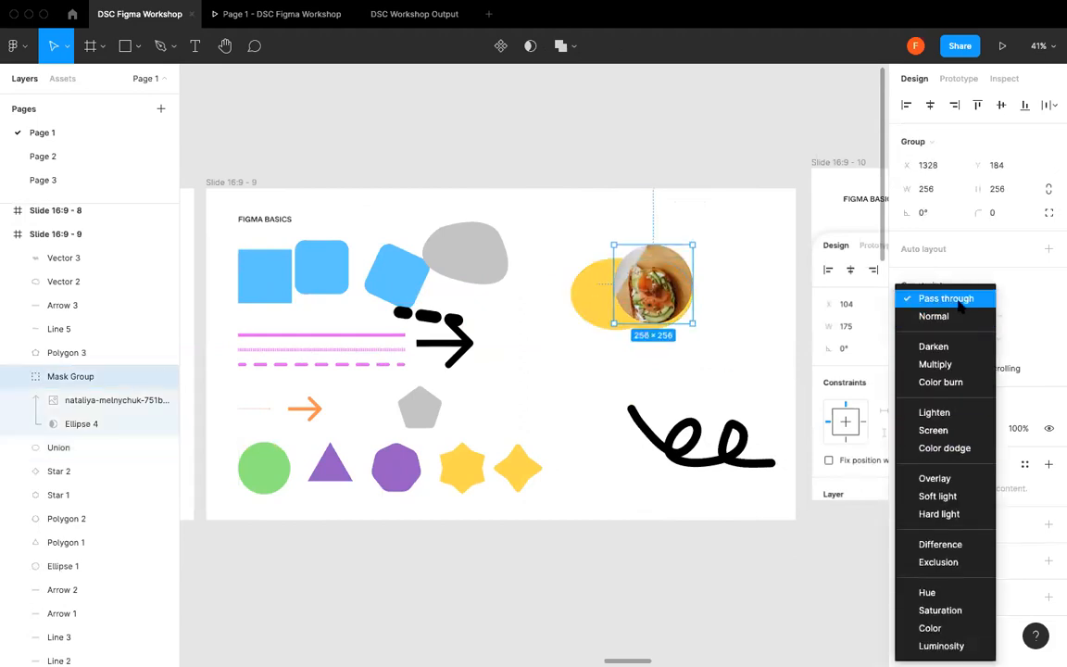
click(933, 347)
click(929, 428)
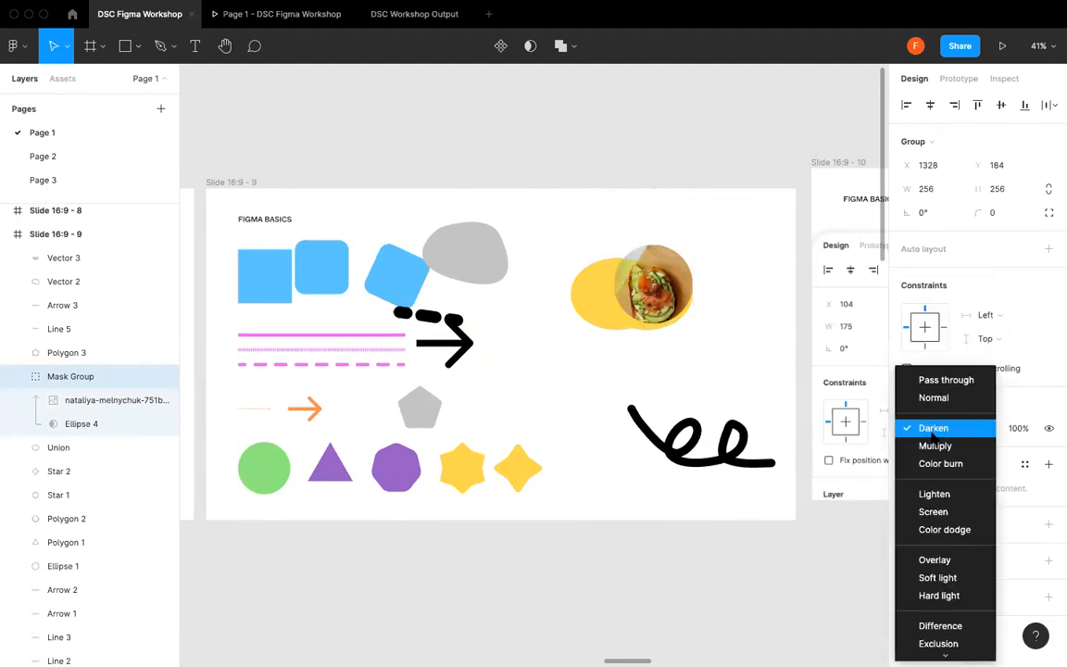
click(936, 444)
click(937, 428)
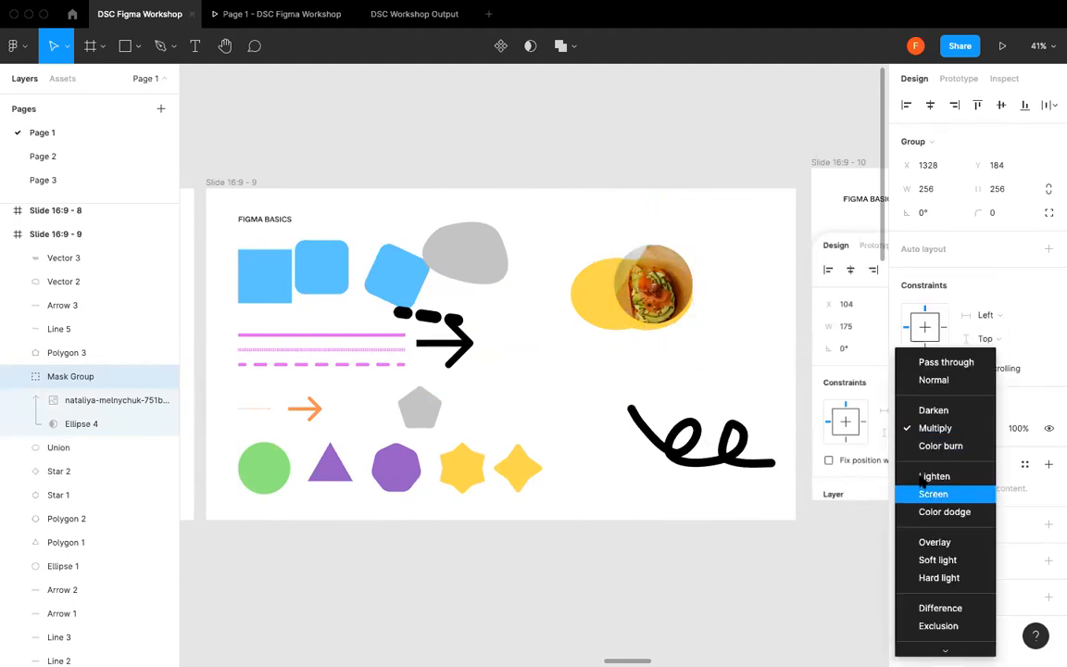
click(933, 494)
- Reposition the masked food photo over the middle of the yellow shape, at about X 1289, Y 216
drag(603, 268, 557, 239)
click(713, 274)
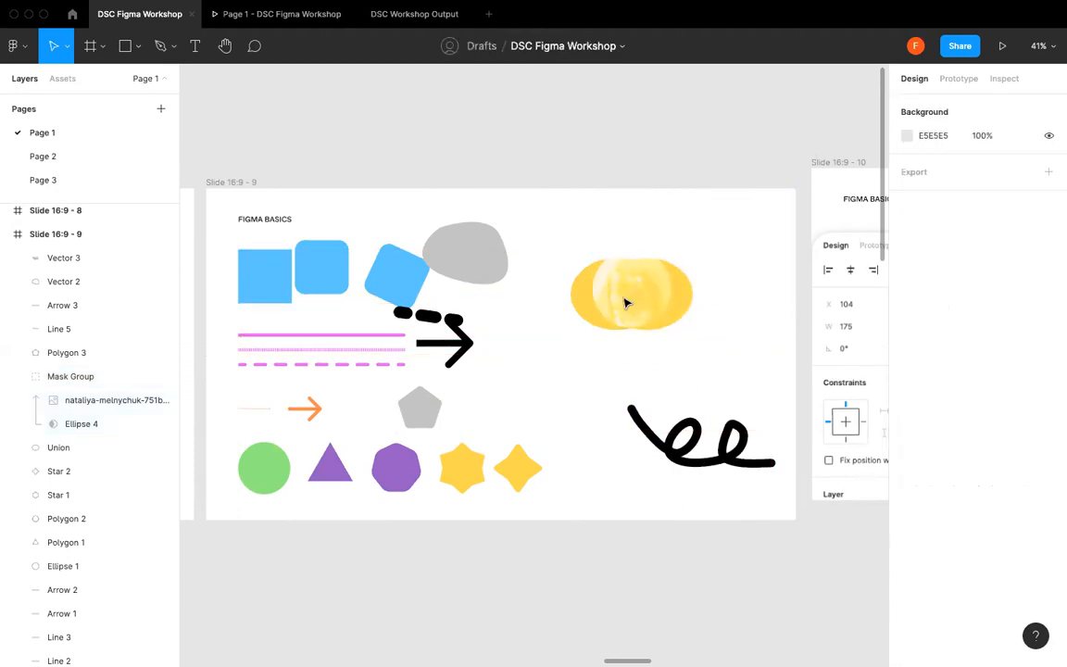
mouse_move(654, 289)
mouse_down()
mouse_move(781, 296)
mouse_move(665, 296)
mouse_up()
click(788, 402)
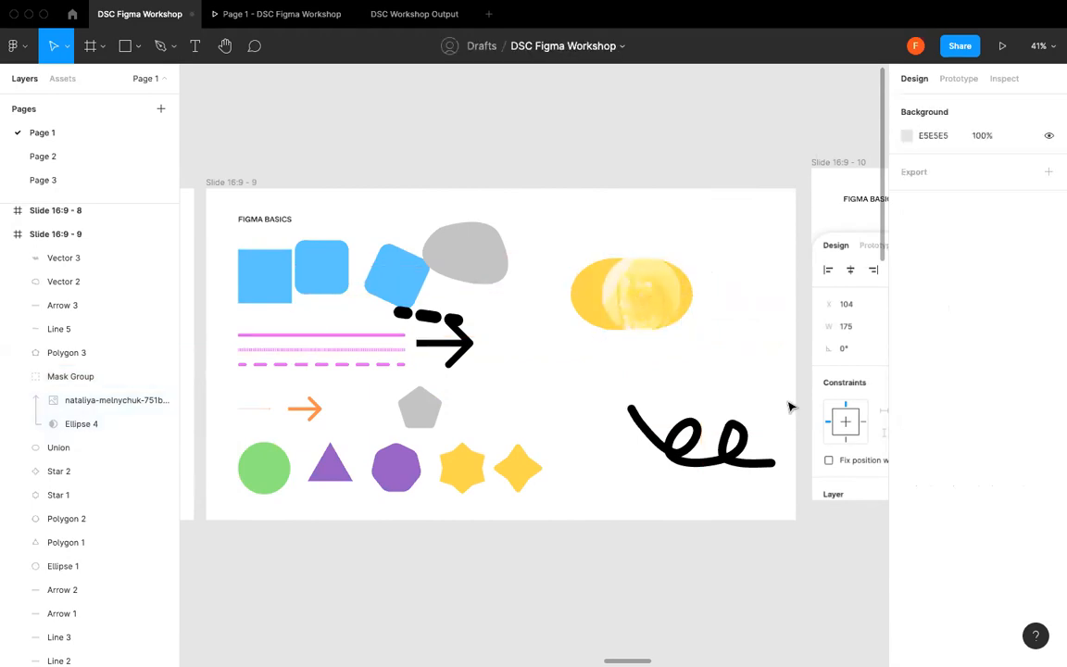
- Set the masked food photo group's blend mode to Hue and clear the selection
click(634, 306)
click(946, 433)
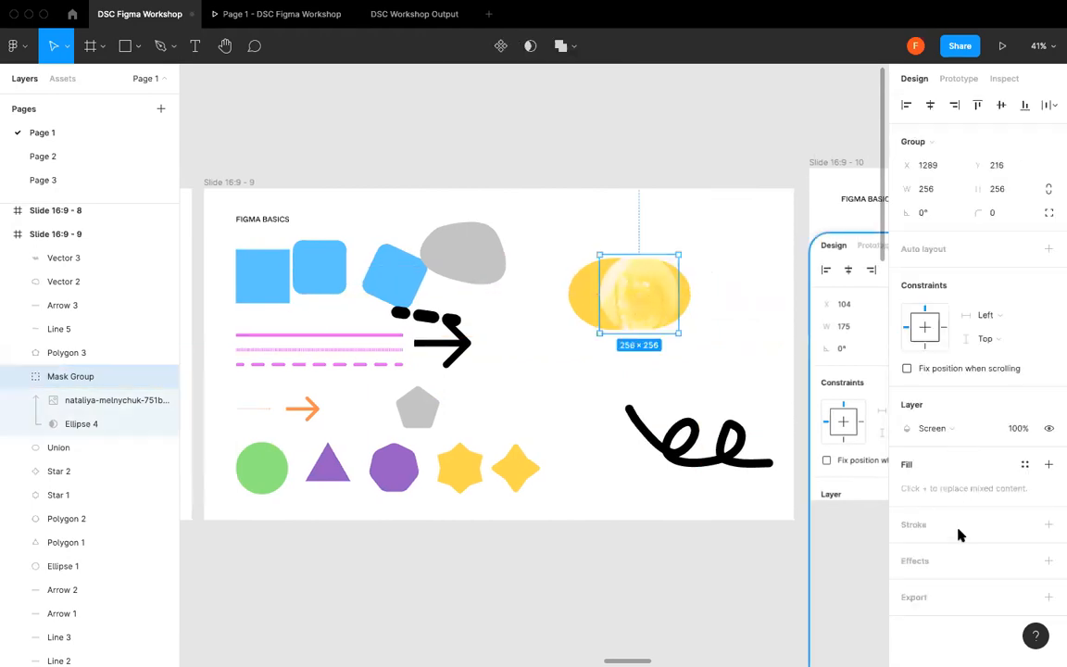
click(927, 590)
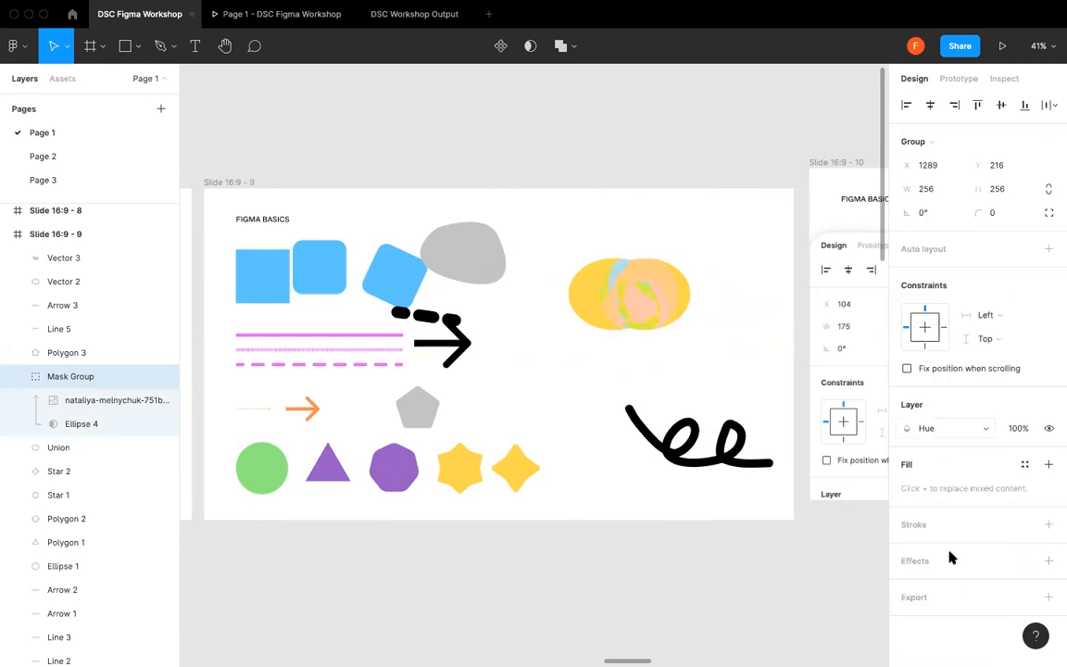
click(926, 428)
click(693, 359)
- Select the second bullet list on the Properties Panel slide and look through its text styles and available fonts
scroll(687, 361, right, 6)
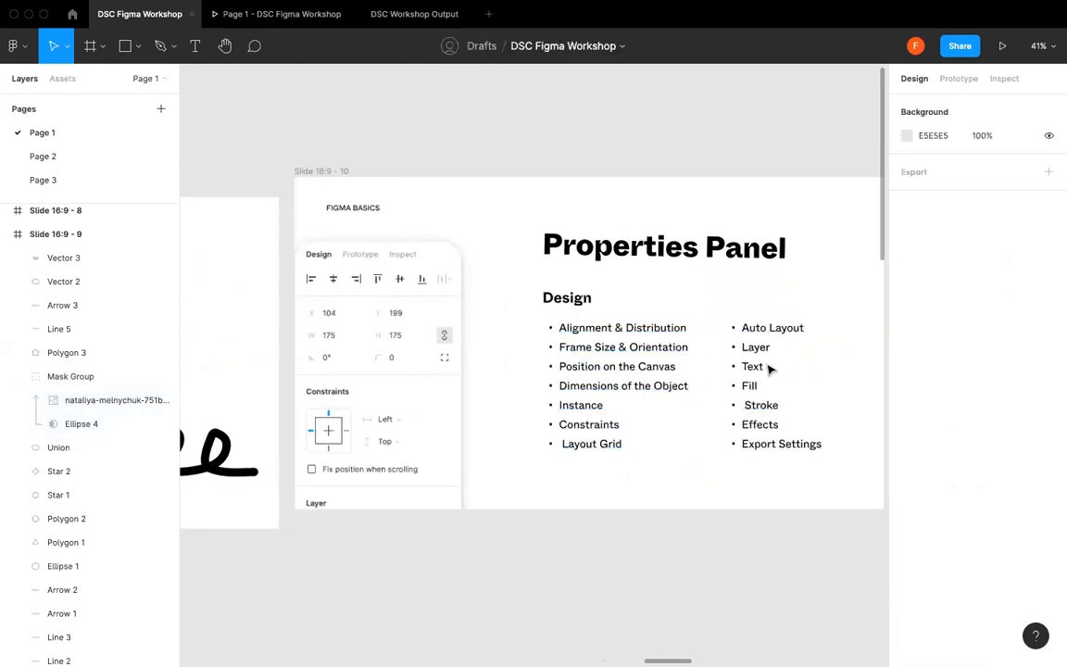
scroll(778, 352, right, 2)
click(709, 381)
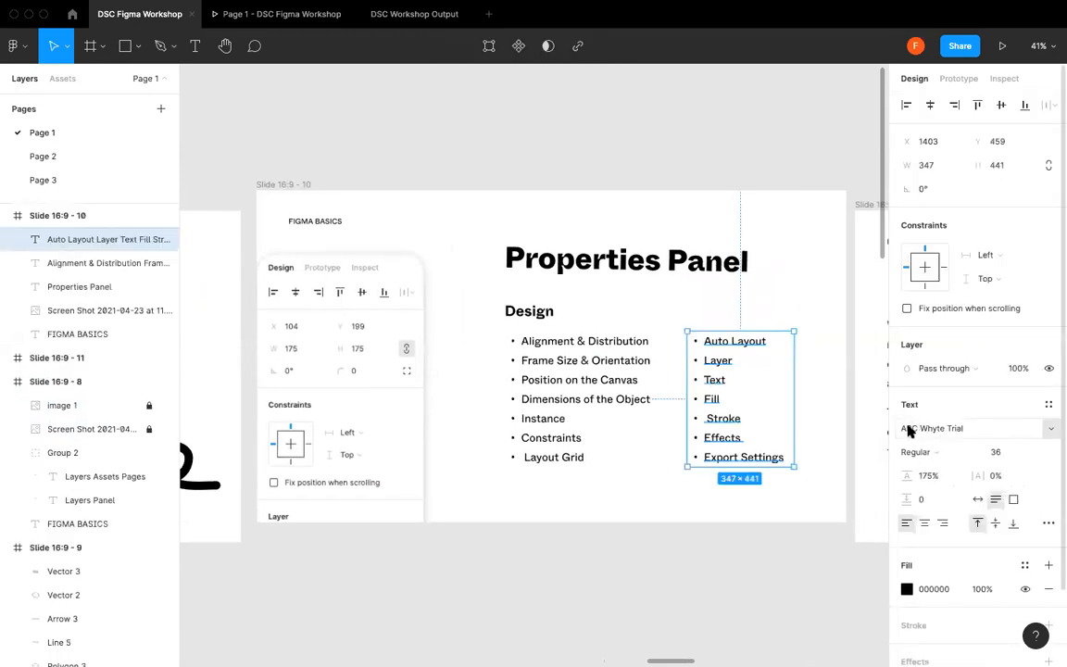
click(1048, 405)
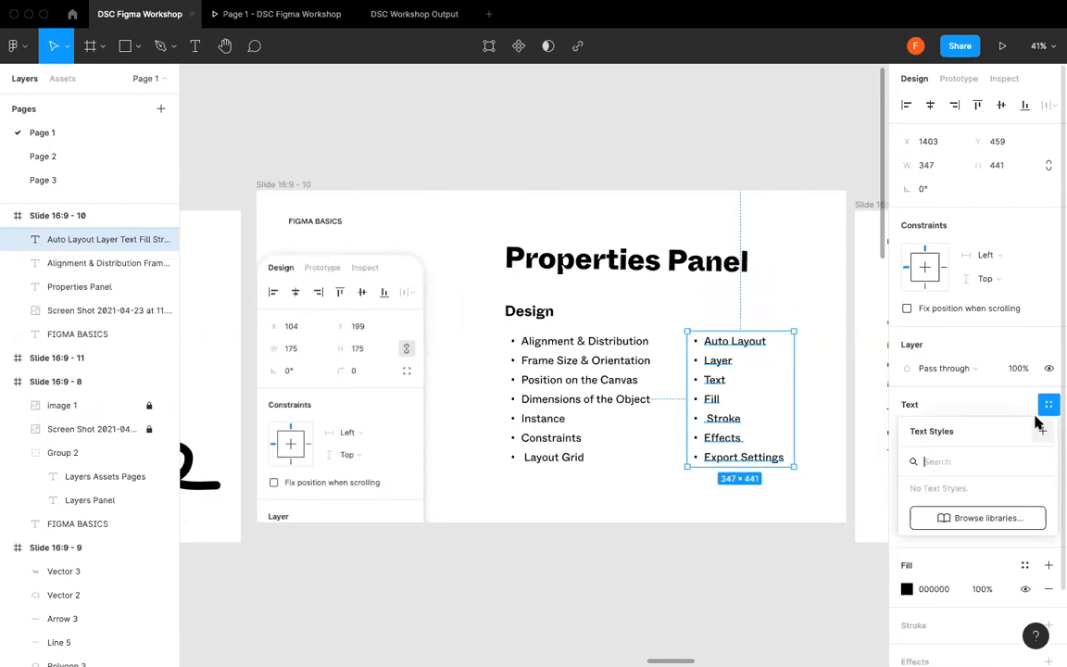
click(1041, 411)
click(1045, 435)
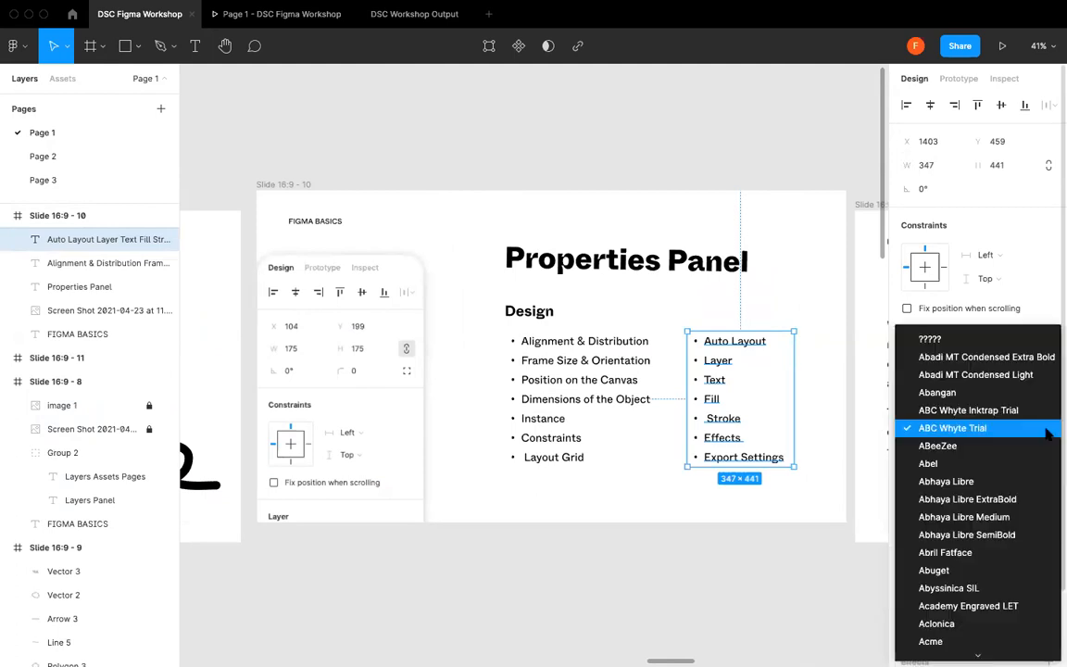
scroll(986, 448, down, 3)
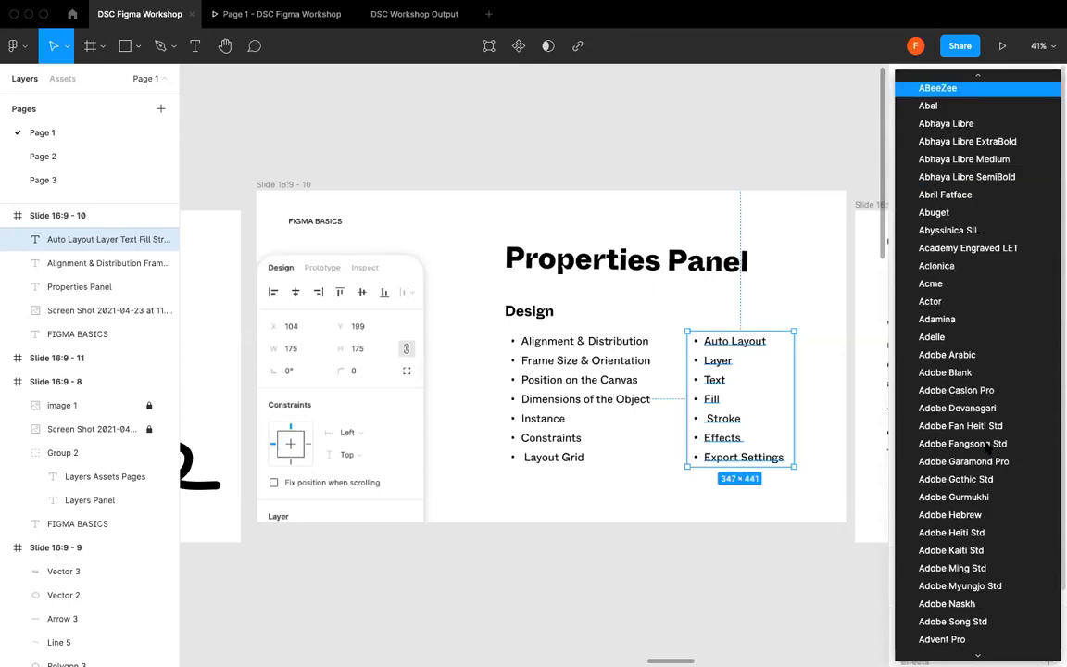
click(798, 526)
- Set the second bullet list's line height to 205% and its letter spacing to -5%
click(935, 453)
click(935, 452)
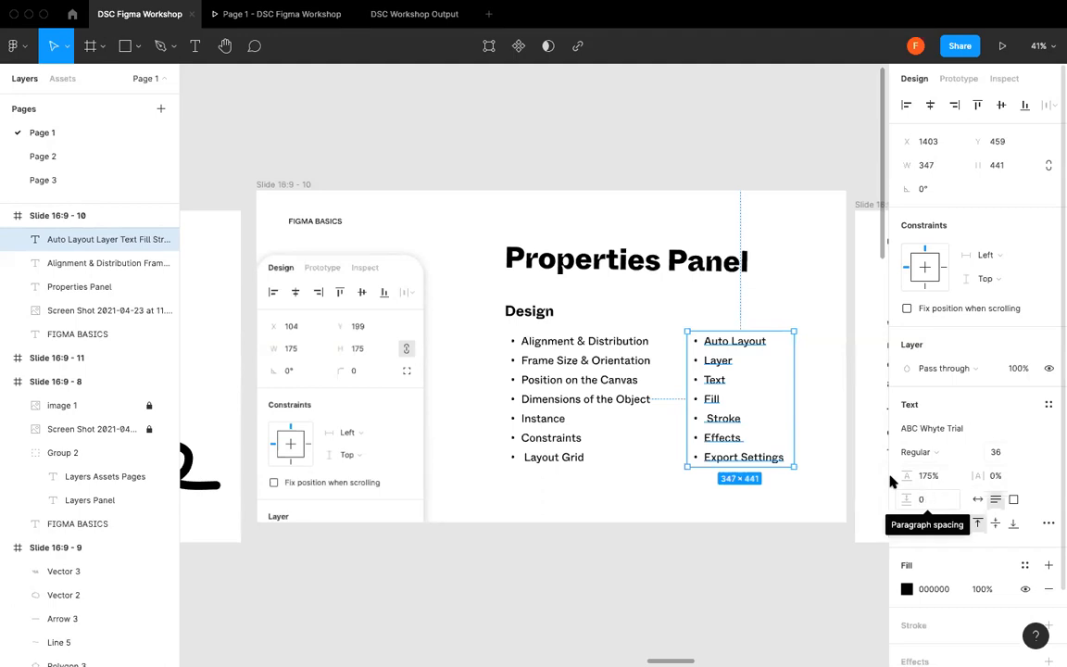
drag(891, 481, 966, 481)
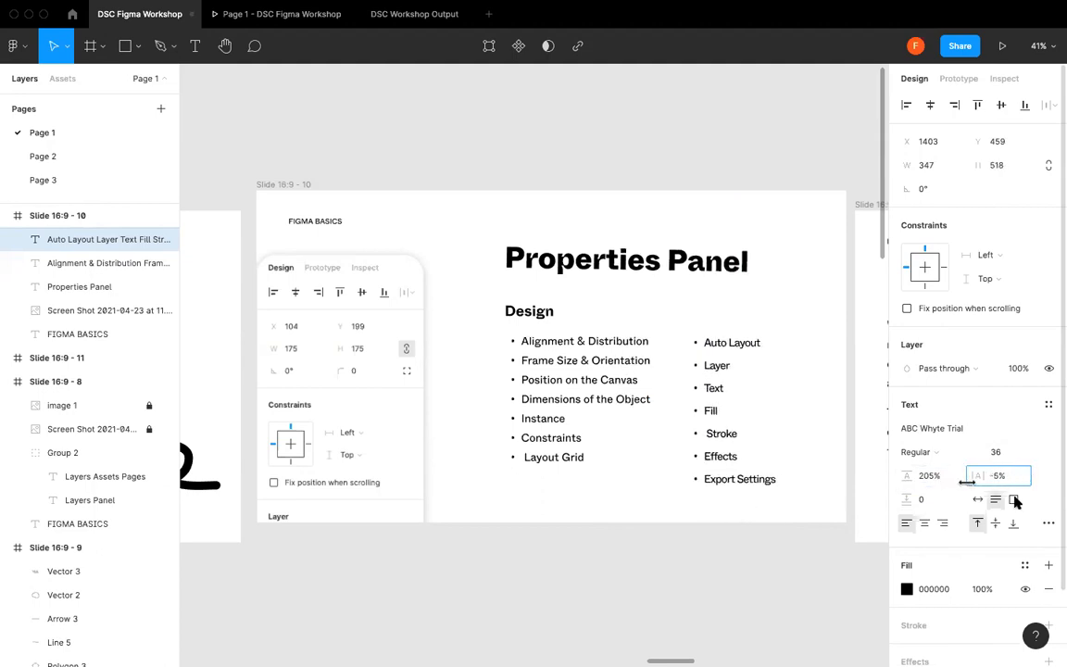
- Give the first bullet list a fixed-size text box of 475 × 330, and switch it to auto height
click(597, 415)
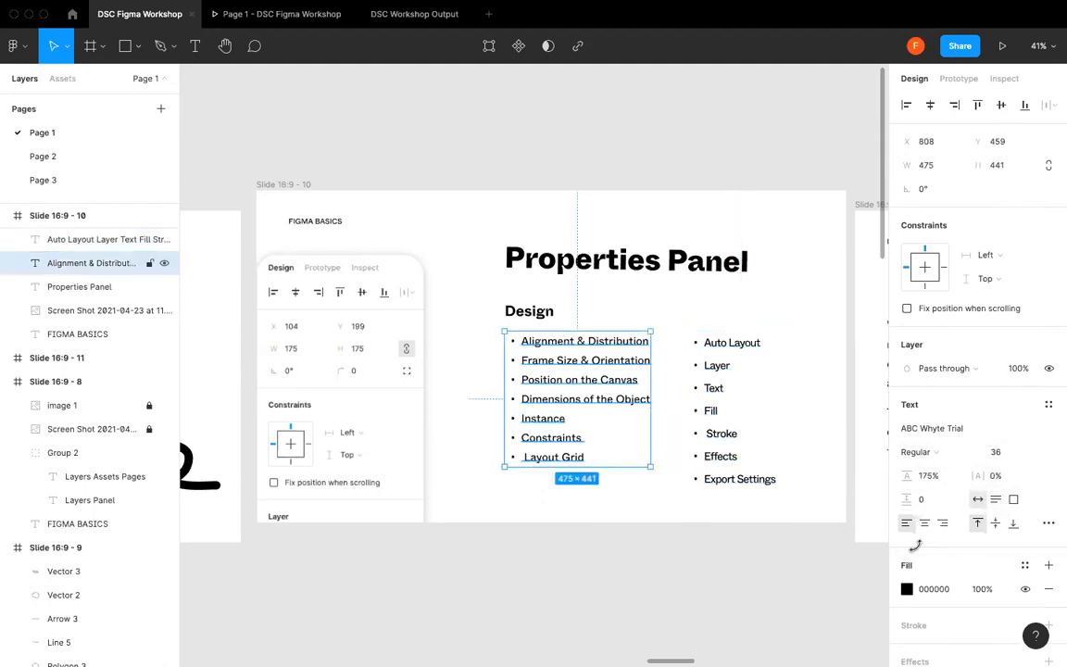
click(1009, 501)
drag(576, 466, 573, 430)
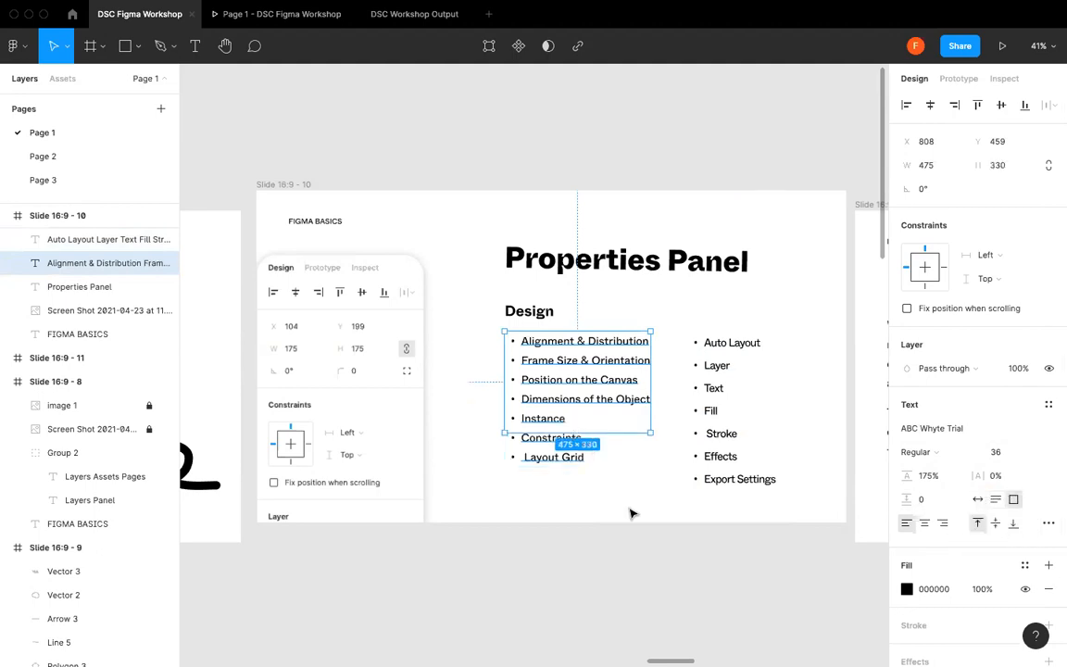
scroll(567, 441, up, 5)
scroll(614, 472, down, 3)
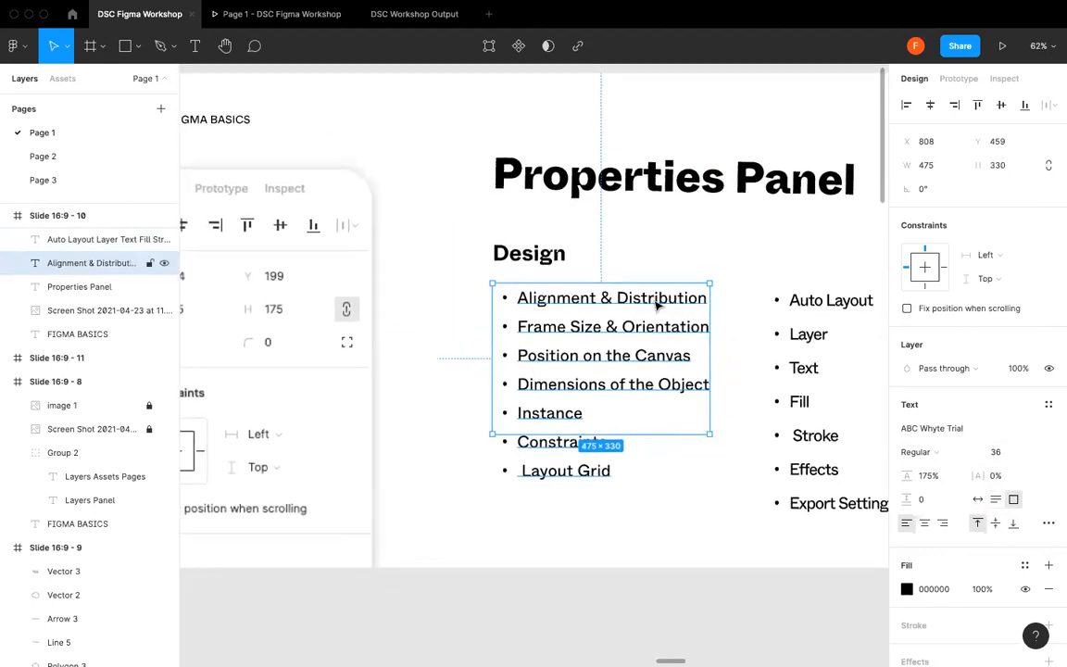
click(995, 501)
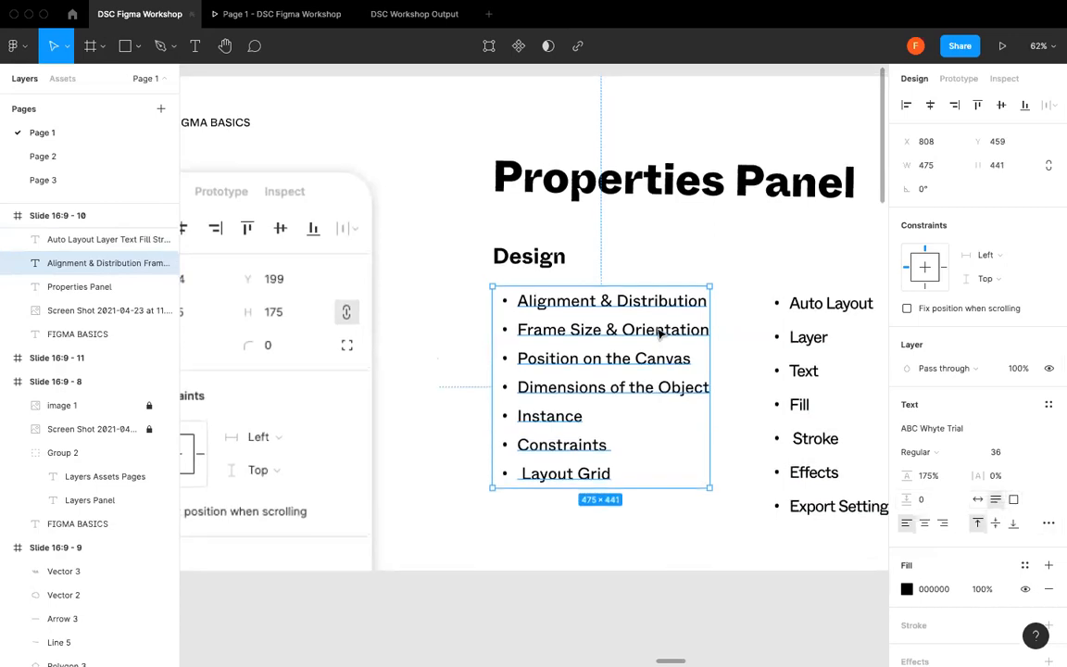
- Narrow the "Properties Panel" title's text box to about 431 wide so the title wraps onto two lines
scroll(663, 335, down, 3)
click(805, 215)
drag(824, 215, 685, 218)
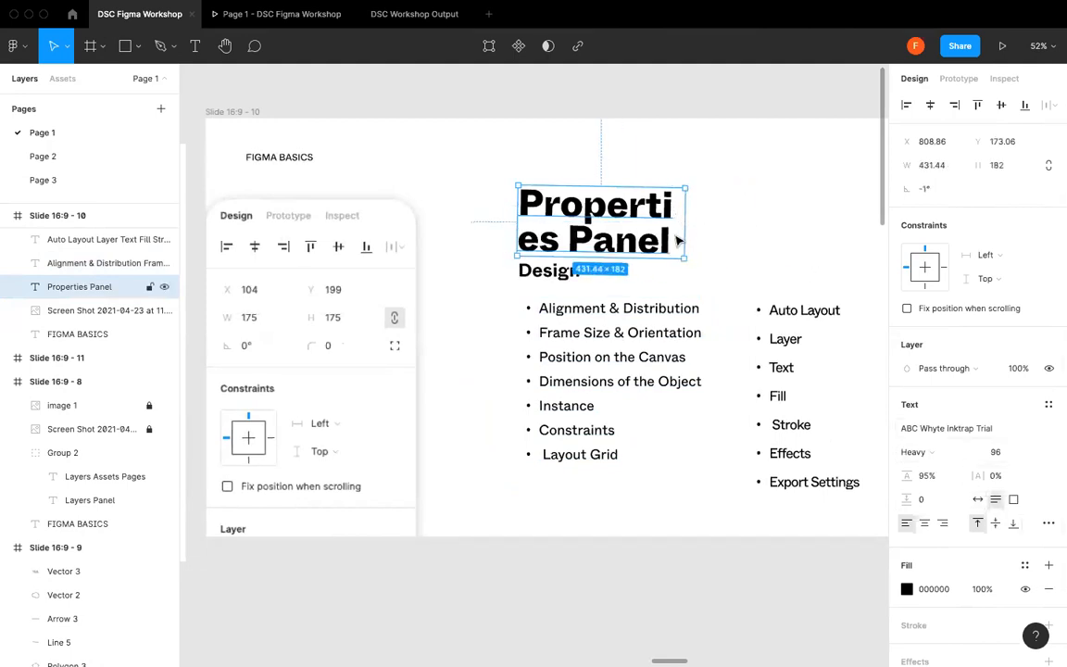
- Set the "Properties Panel" title to auto width and rotate it slightly counterclockwise
click(977, 500)
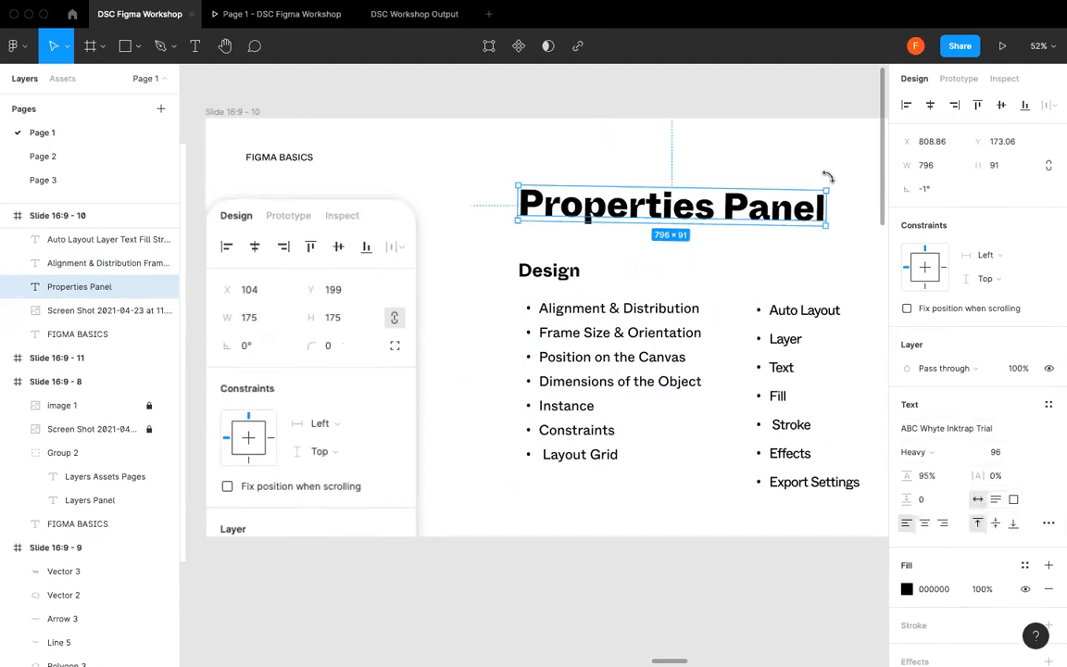
click(847, 331)
scroll(801, 340, right, 2)
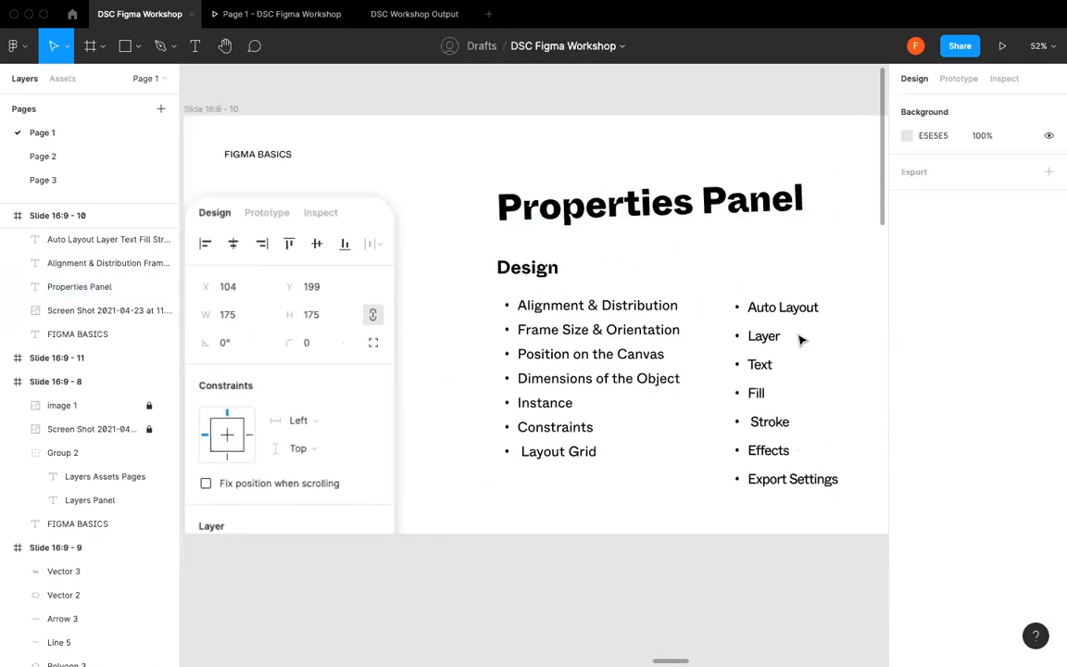
- Give the second bullet list a fixed-size text box and reduce it to about 334 × 396
click(746, 345)
click(1013, 499)
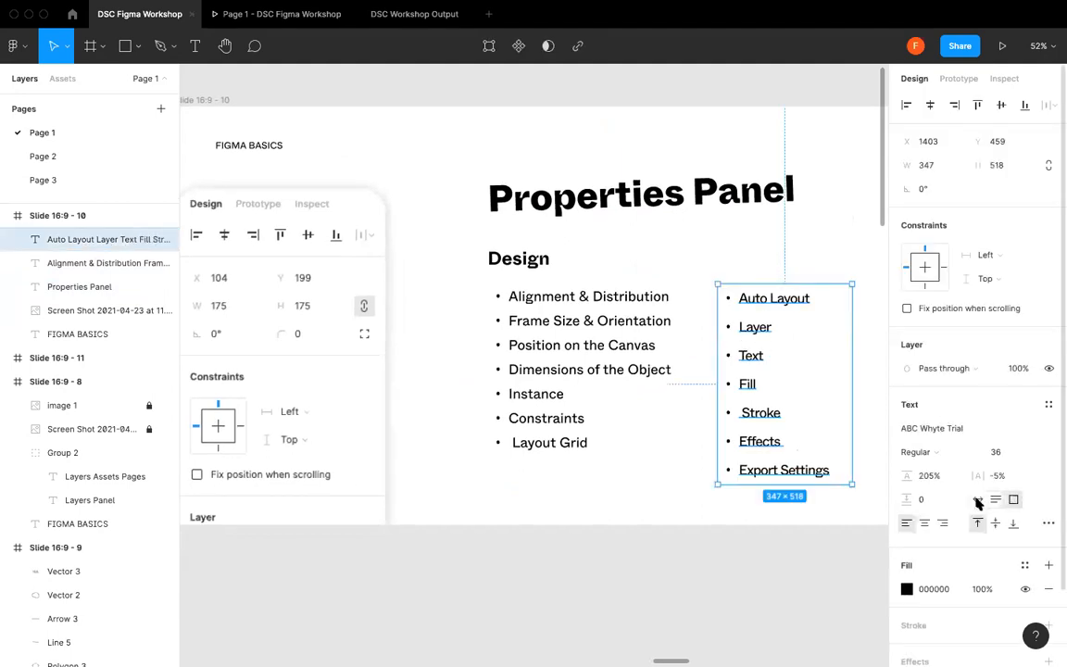
drag(809, 483, 810, 435)
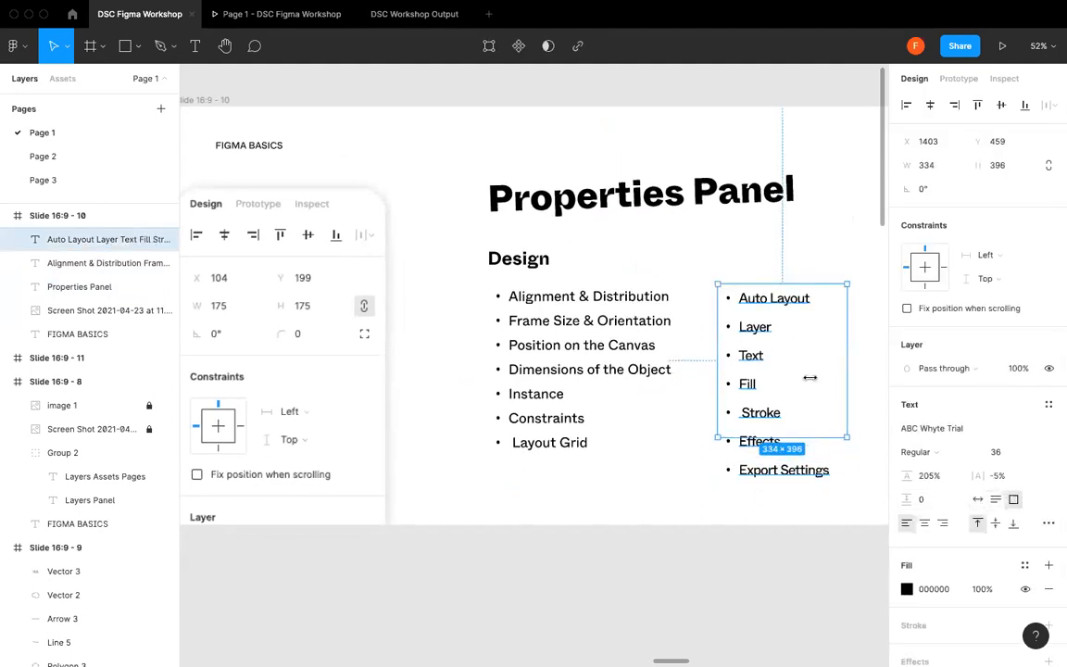
click(690, 499)
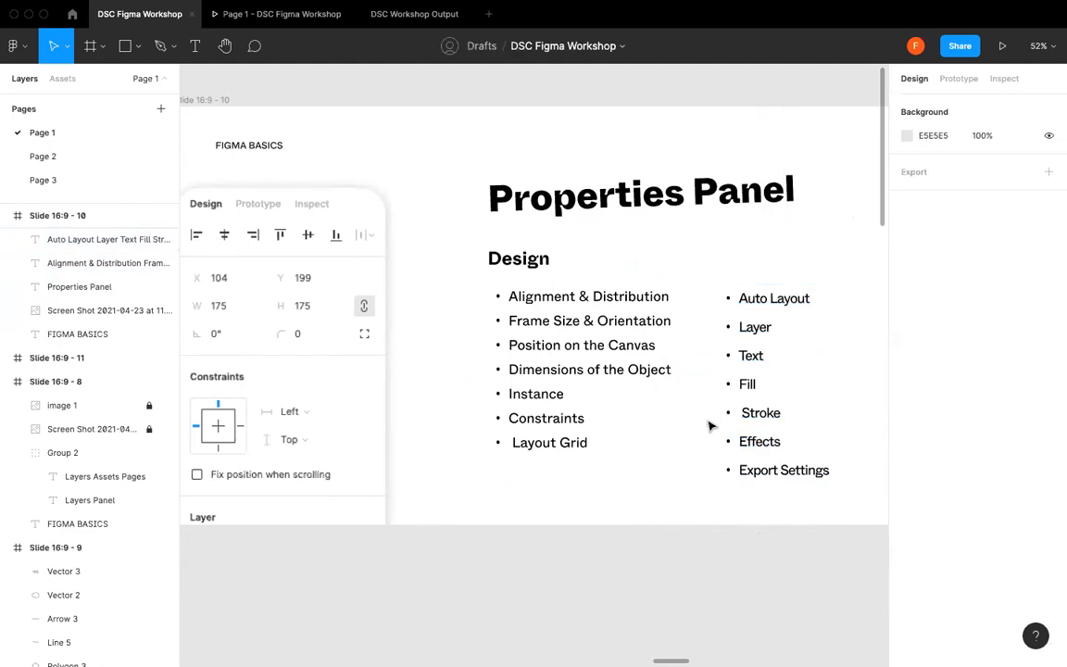
- View the color styles available for the fill of the Slide 16:9 - 10 frame
ctrl+scroll(710, 424, down, 3)
click(239, 154)
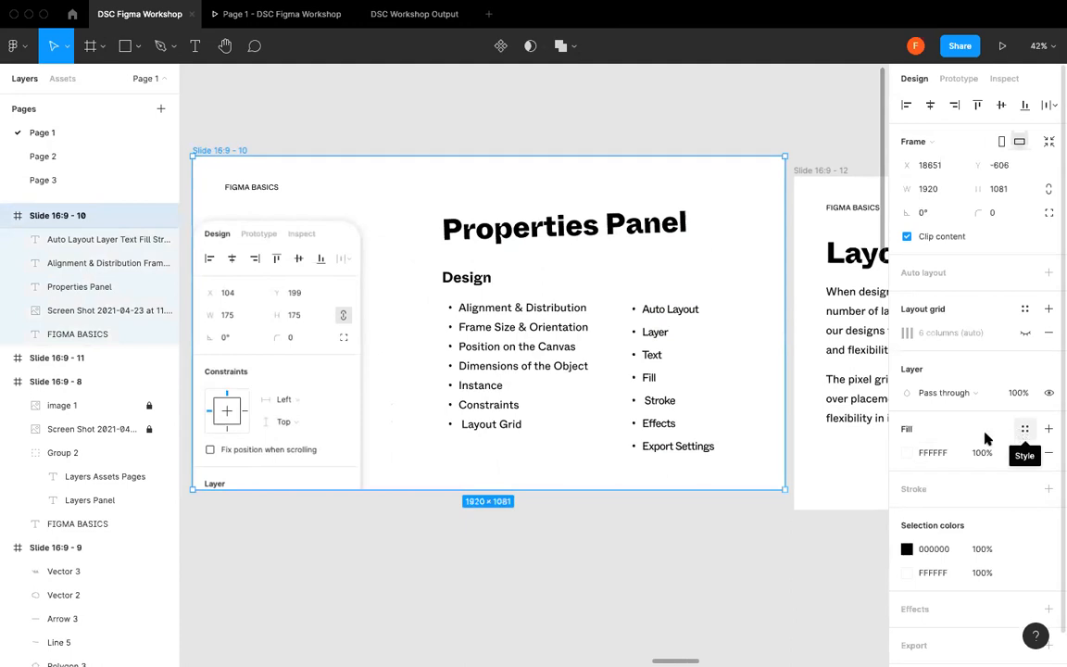
click(1026, 430)
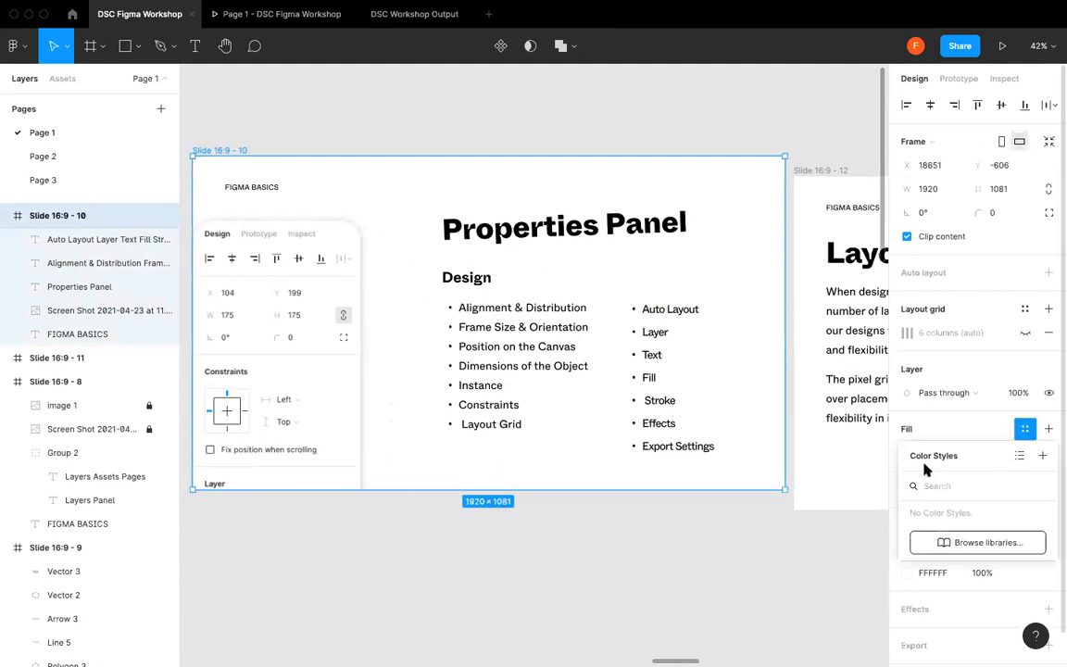
click(1025, 429)
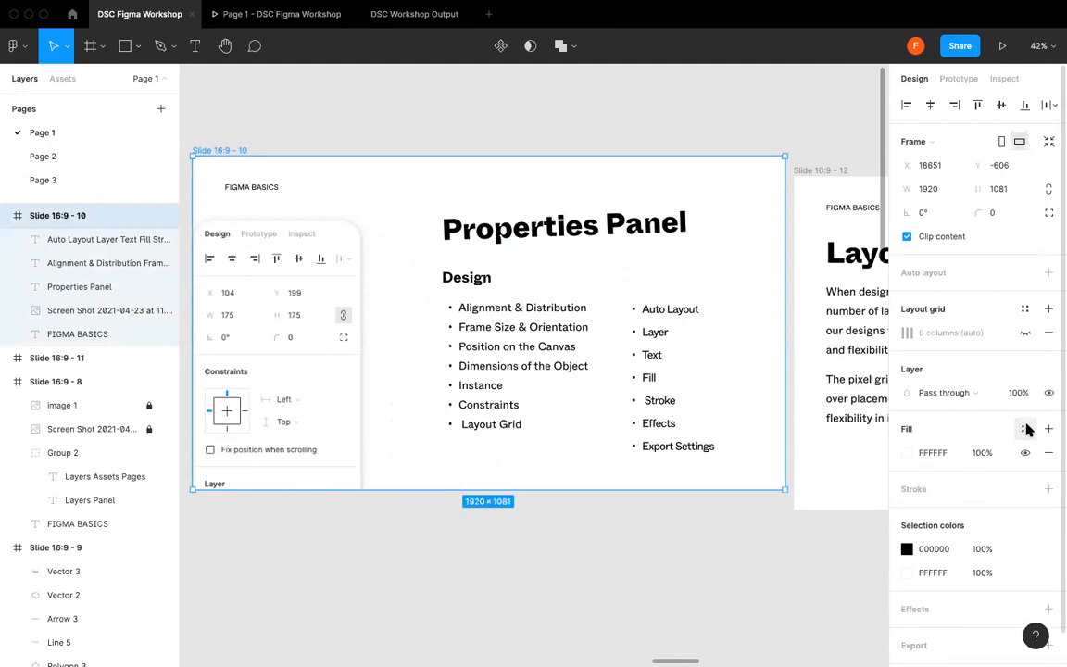
- Explore fill hues for the slide frame, try slate gray 5E6F7C, and restore the fill to white FFFFFF
click(906, 453)
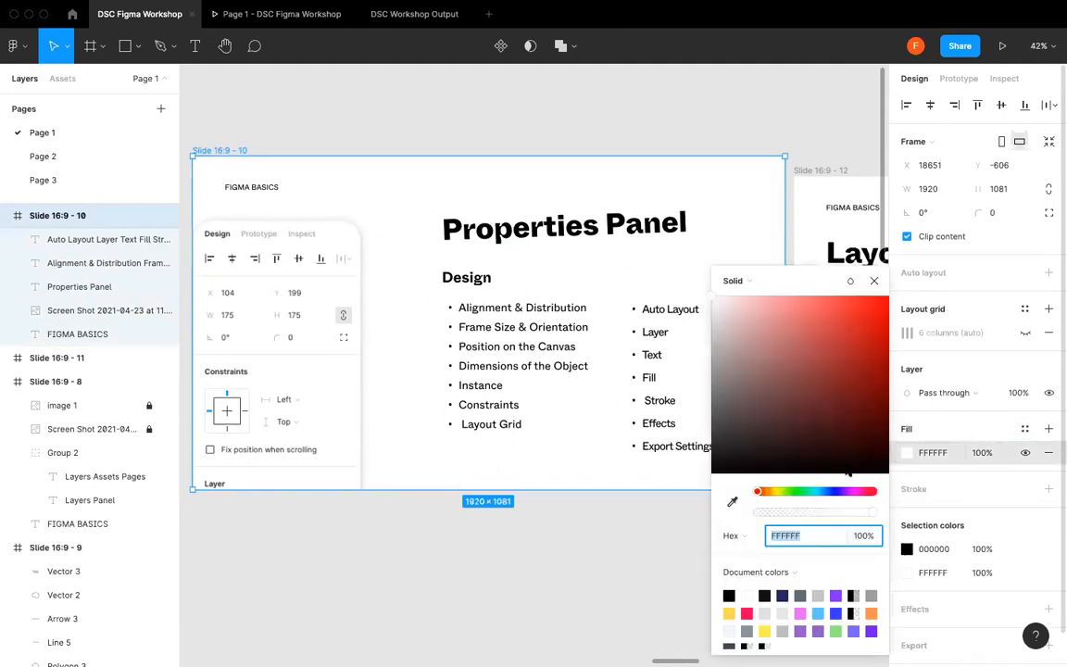
click(767, 492)
scroll(834, 422, up, 5)
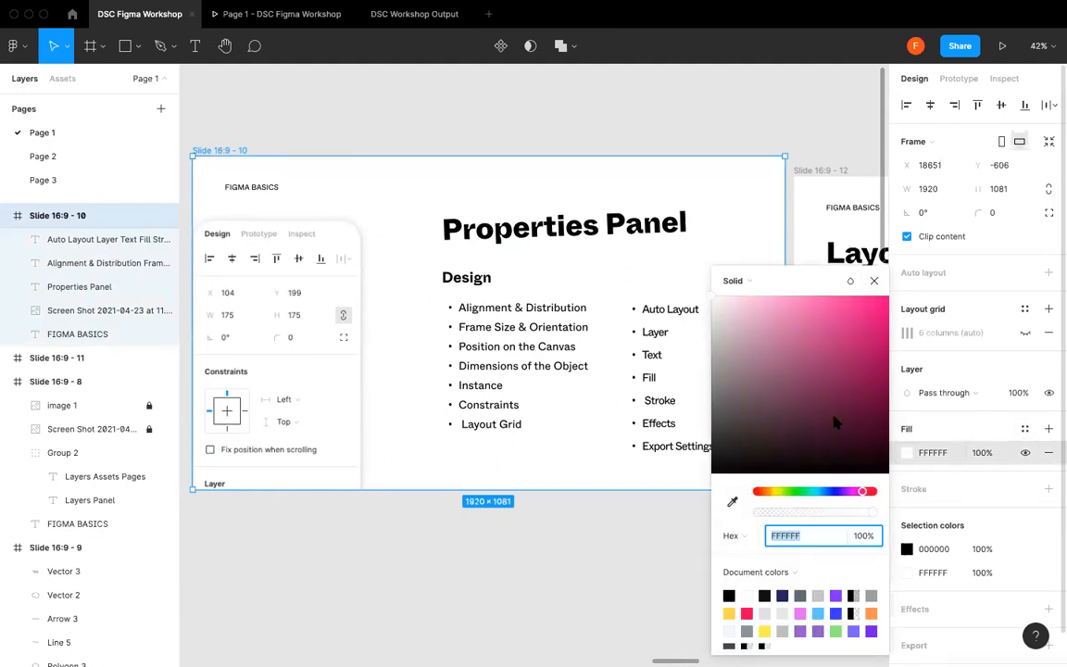
scroll(834, 423, up, 5)
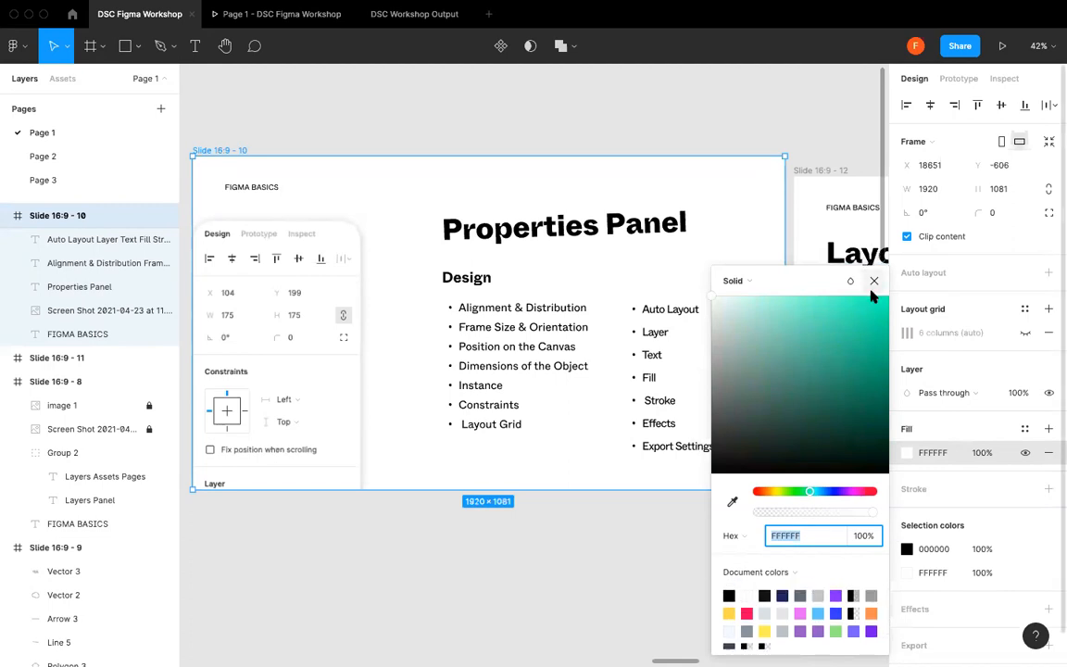
click(786, 598)
click(801, 596)
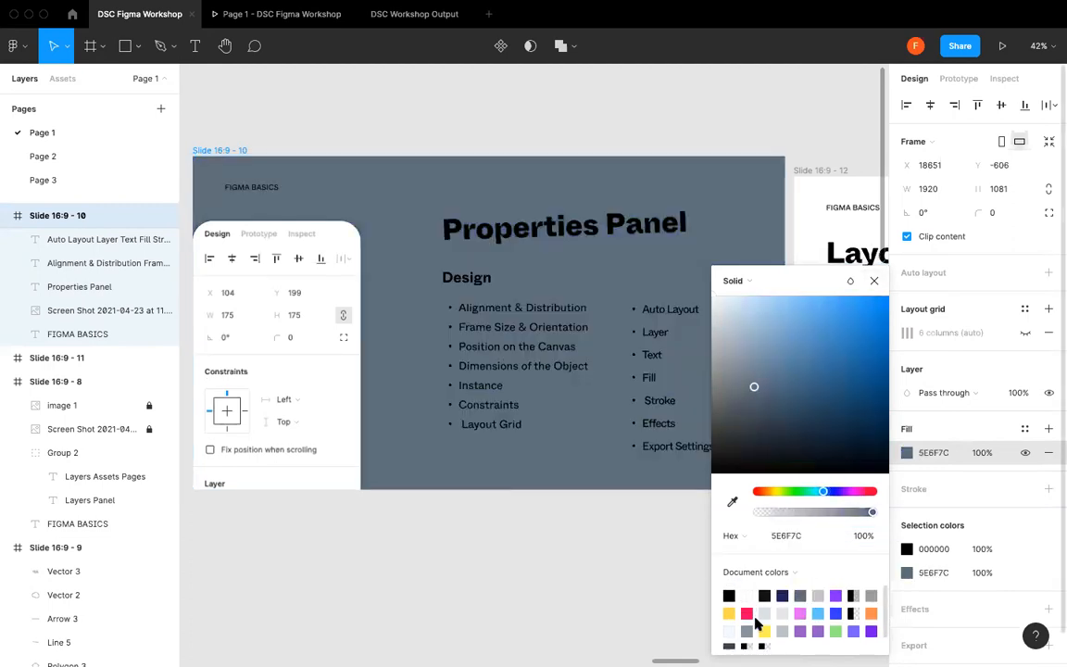
click(749, 598)
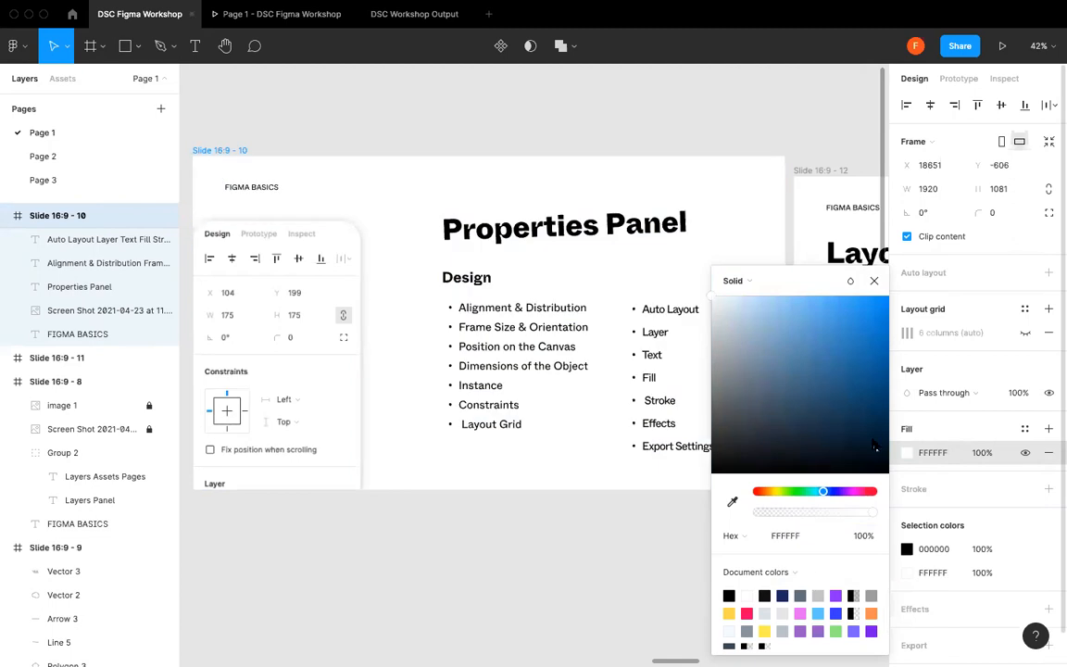
click(872, 283)
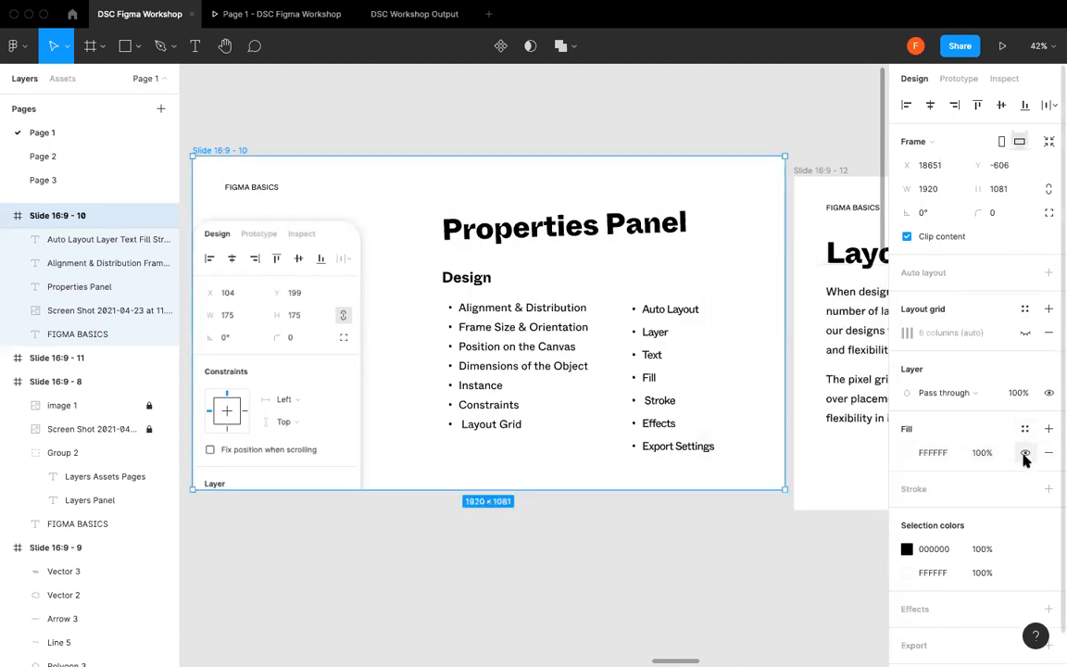
- Hide and show the frame's fill, and remove it and add back a white FFFFFF fill
click(1025, 453)
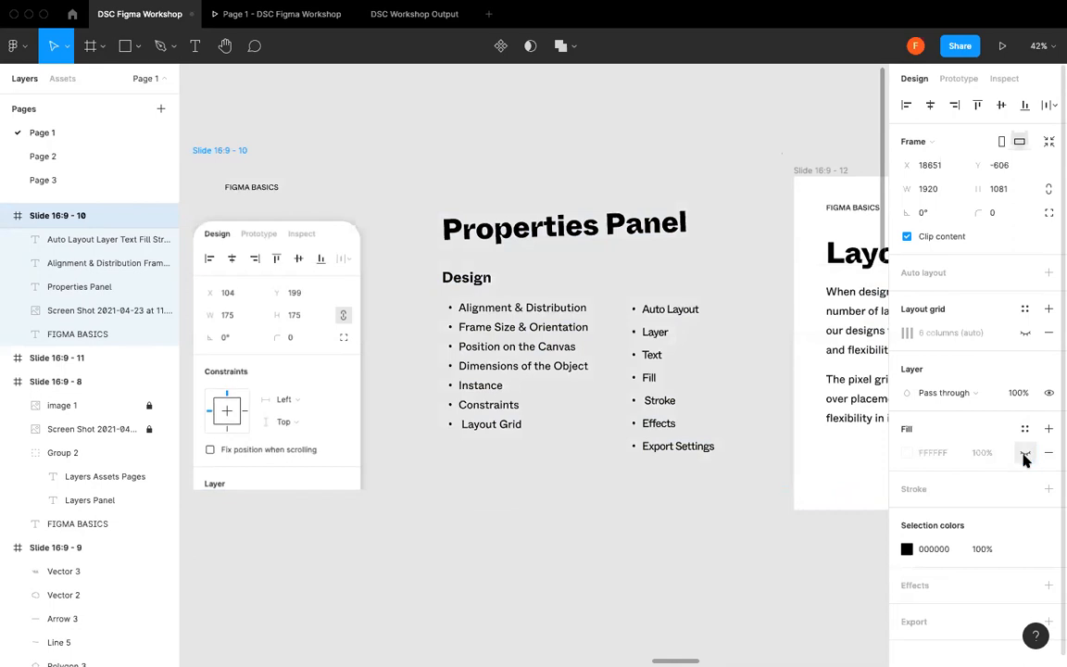
click(1026, 453)
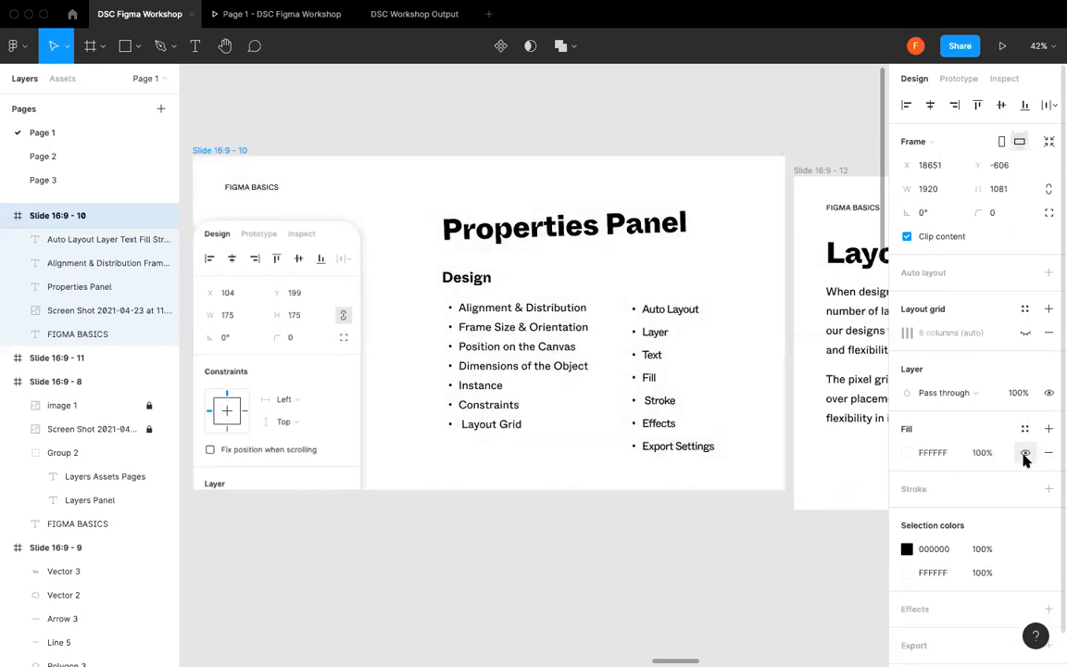
click(1048, 453)
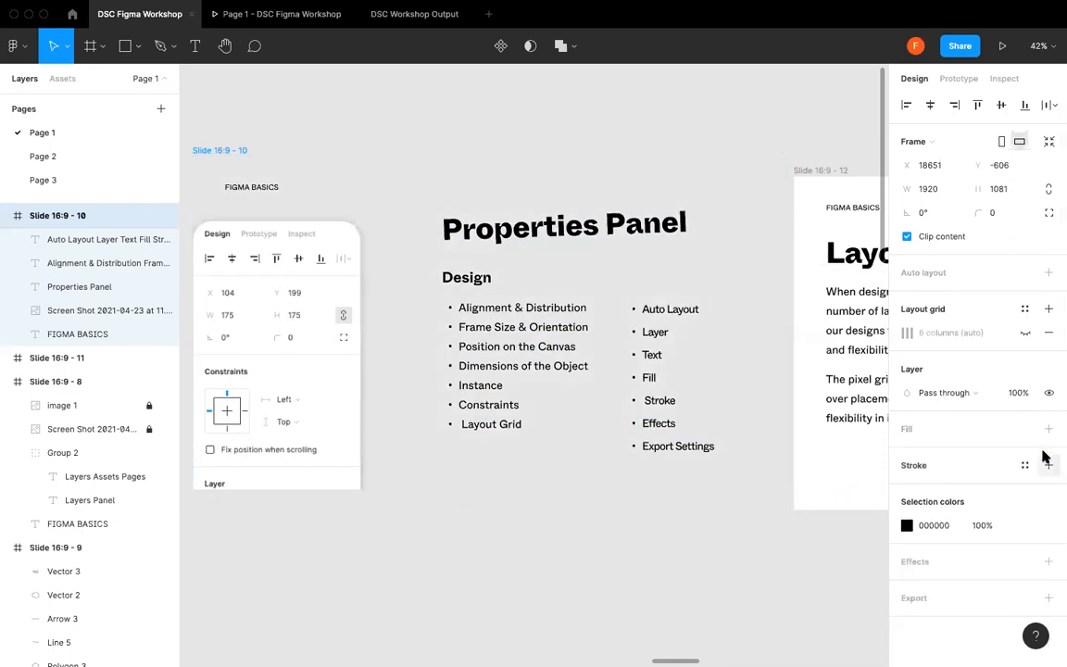
click(1047, 429)
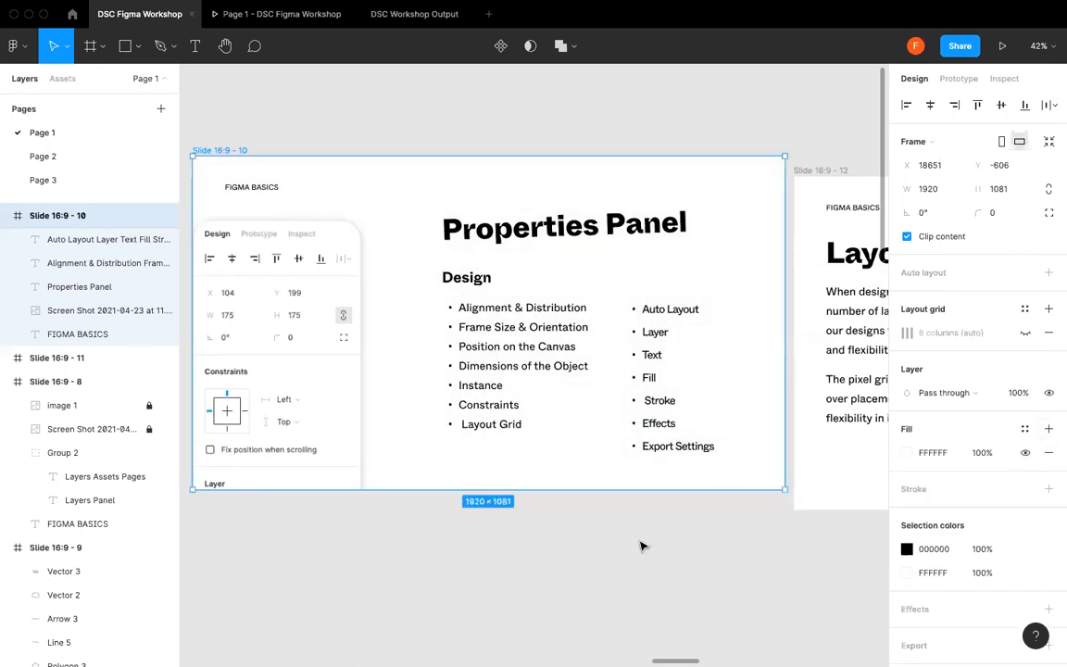
- Add a black stroke to the frame, remove and re-add it, and toggle its visibility off and on
click(1048, 488)
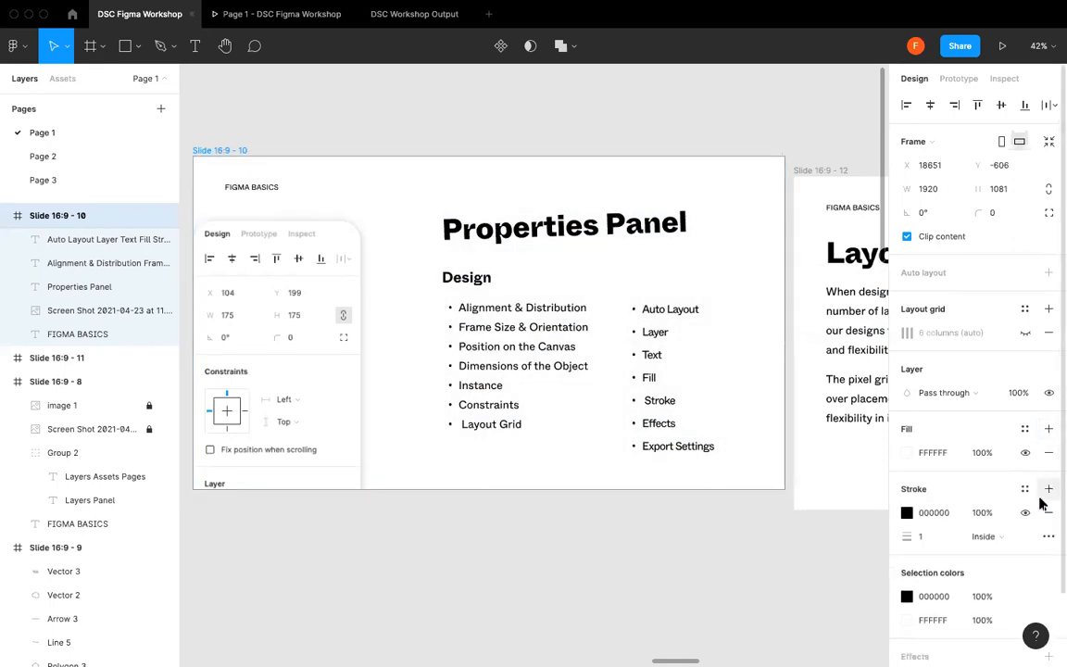
click(1048, 512)
click(1045, 492)
click(1028, 514)
click(1027, 514)
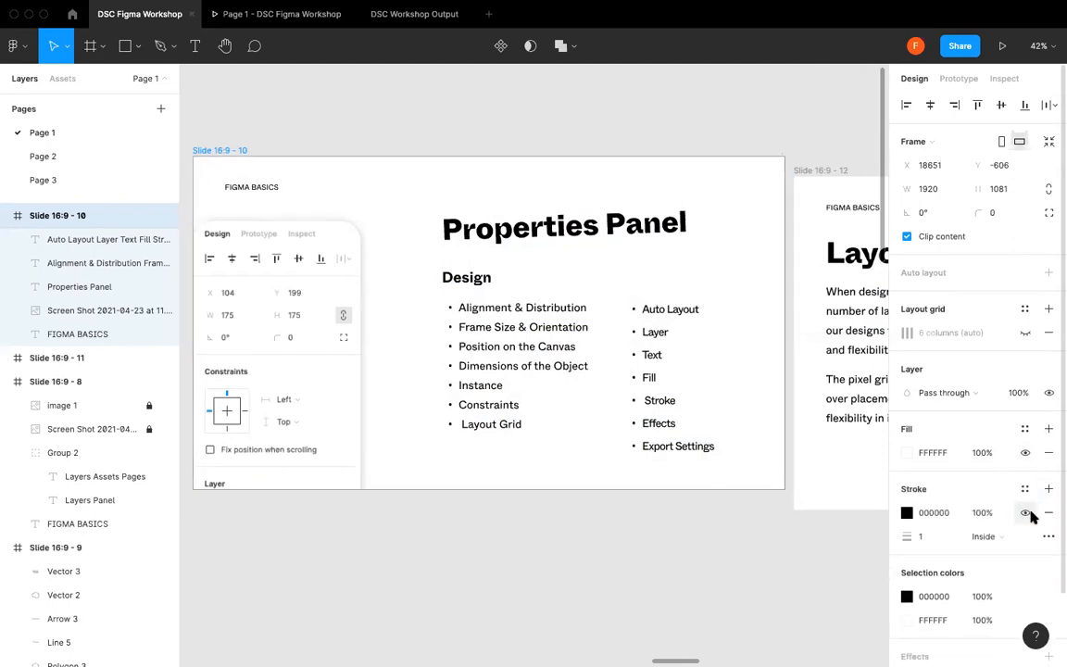
- Thicken the frame's stroke to 29 and color it purple 892DFF
mouse_move(912, 538)
mouse_down()
mouse_move(972, 548)
mouse_move(929, 547)
mouse_move(950, 548)
mouse_up()
click(907, 513)
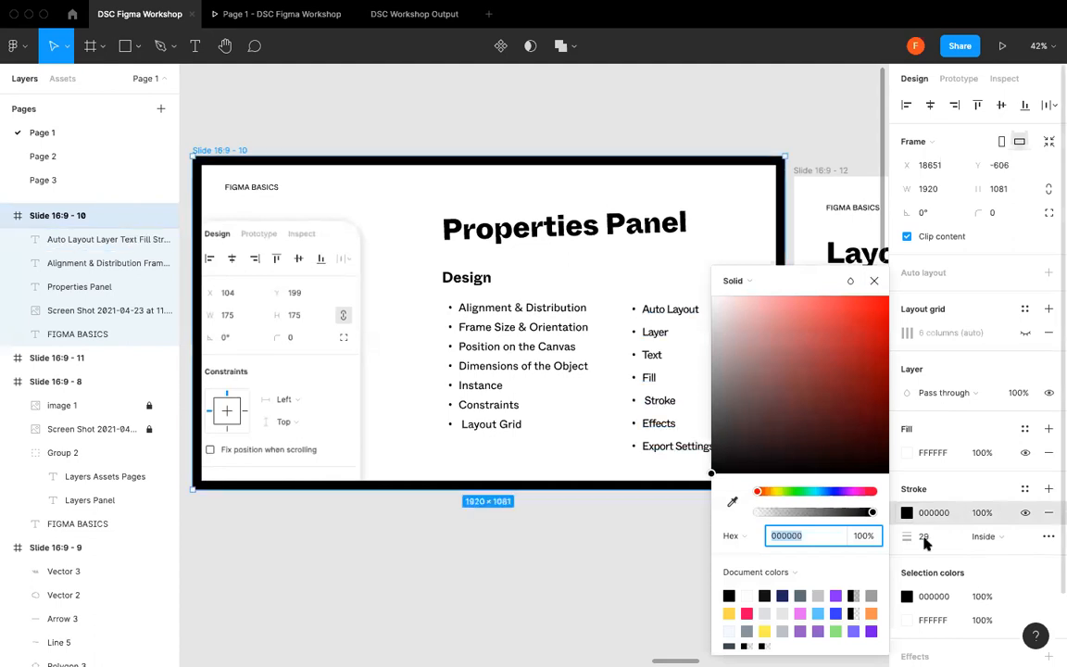
click(835, 596)
click(872, 282)
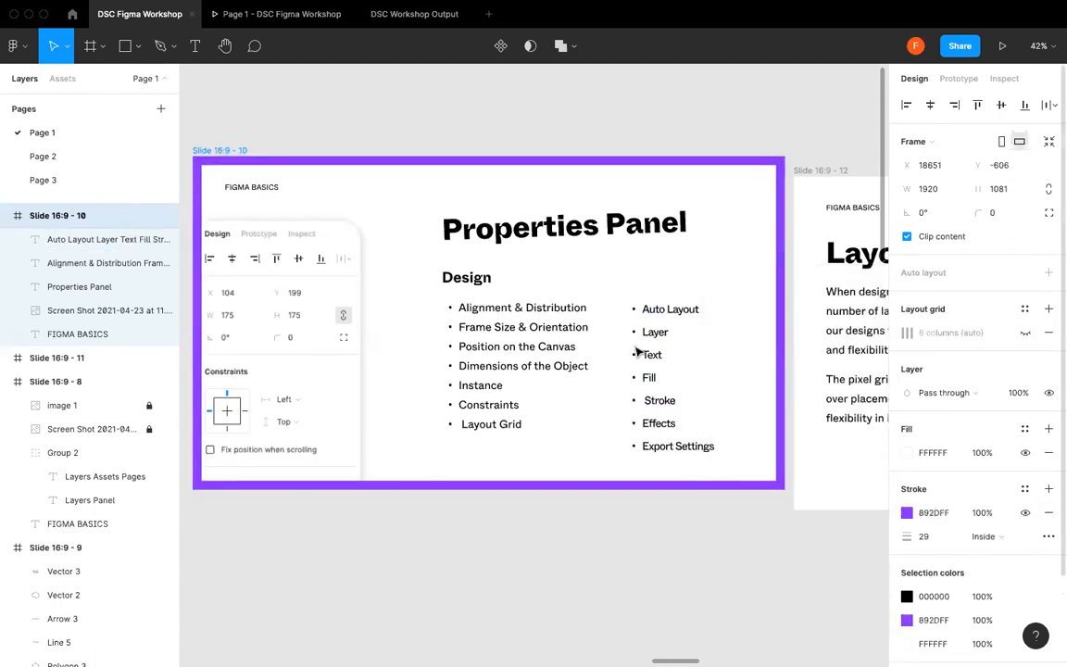
- Try the Center and Outside alignments for the frame's stroke and return it to Inside
click(994, 540)
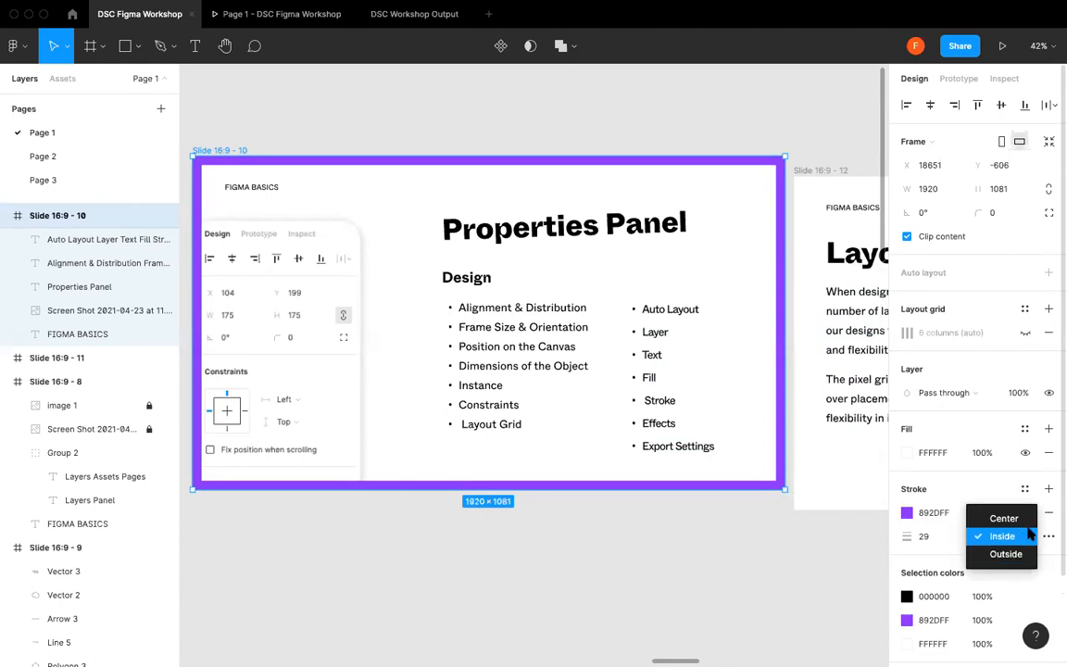
click(999, 517)
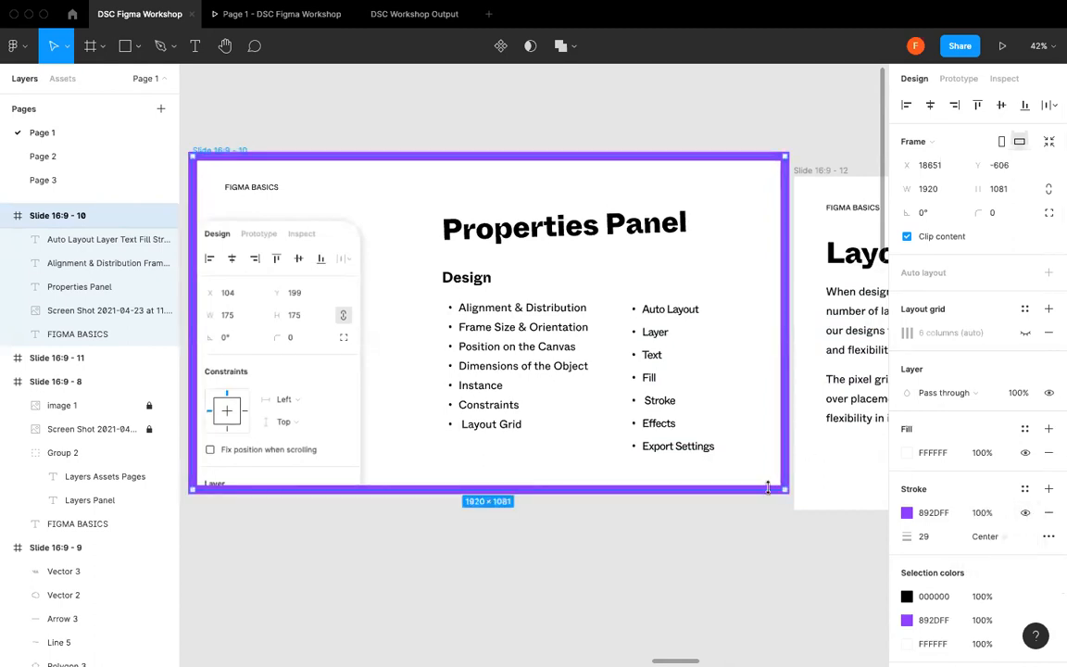
click(986, 537)
click(1006, 573)
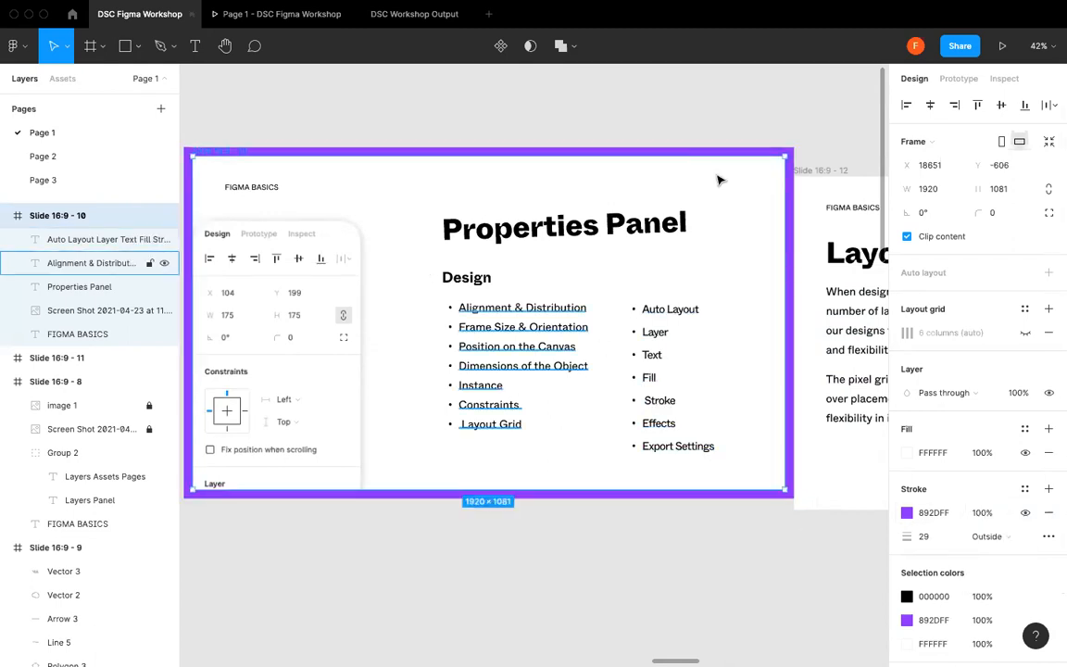
click(1003, 536)
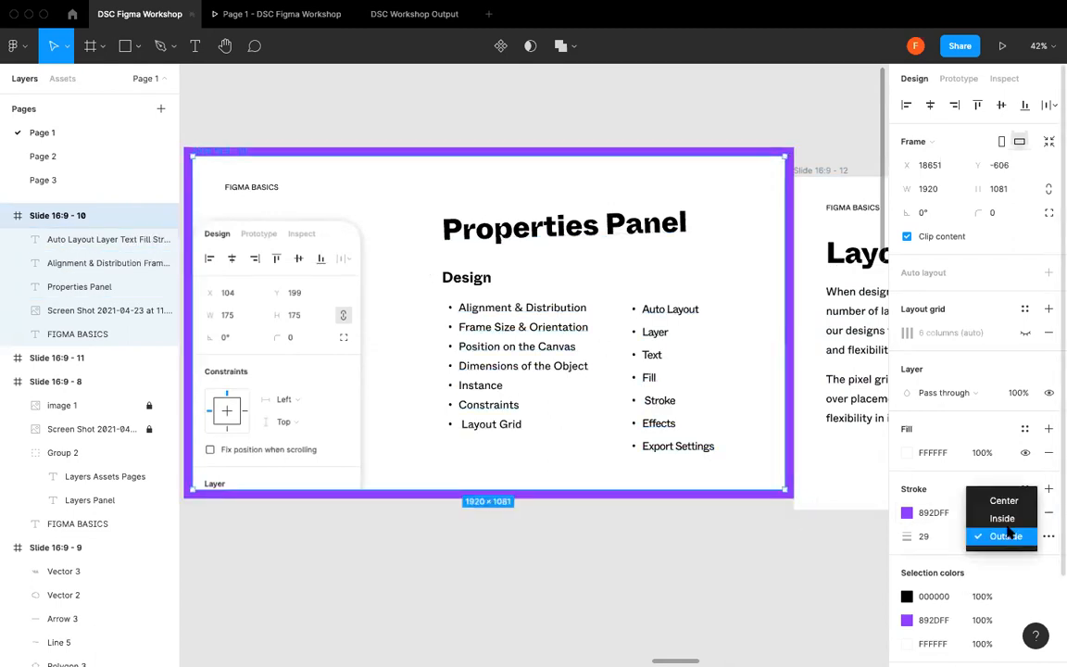
click(992, 517)
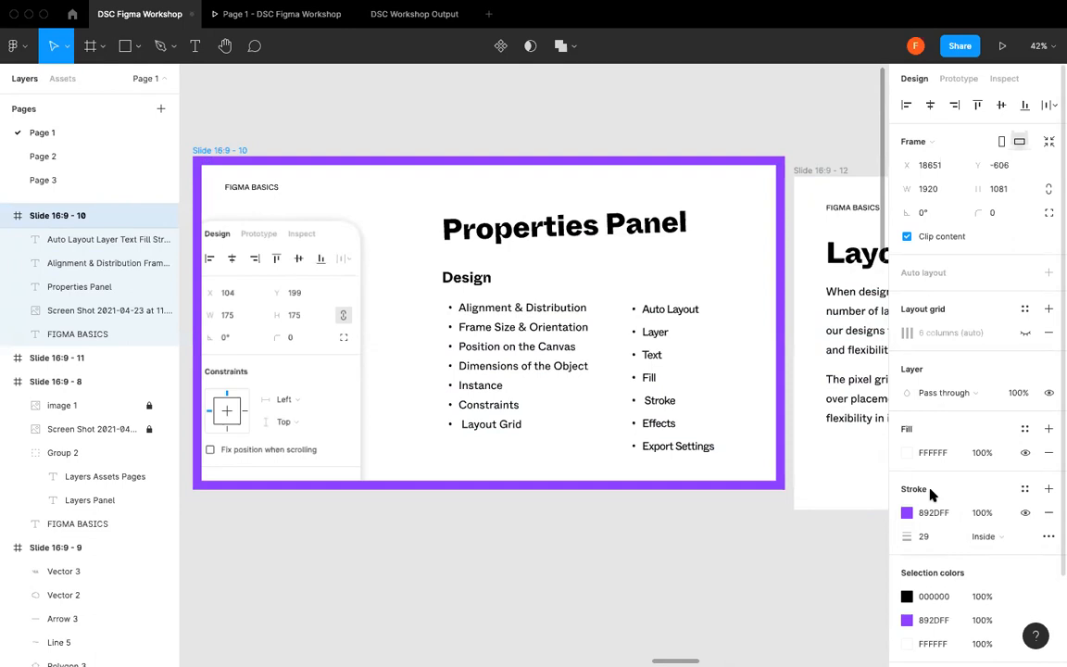
- In the advanced stroke settings, set the cap to Round and change the corner join style
click(1047, 536)
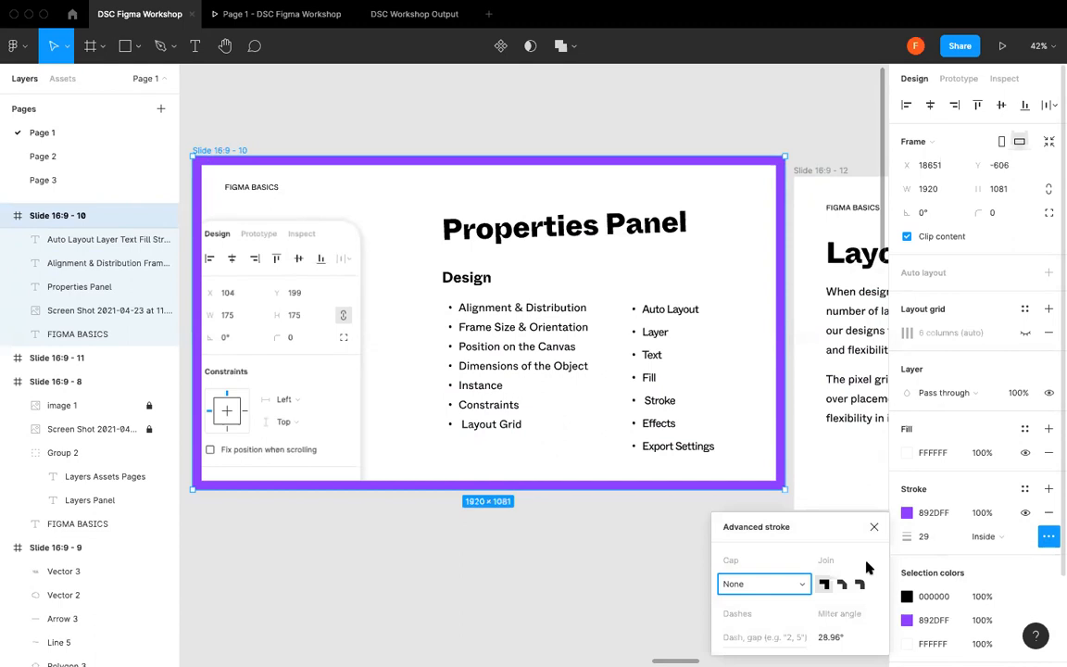
click(767, 583)
click(763, 601)
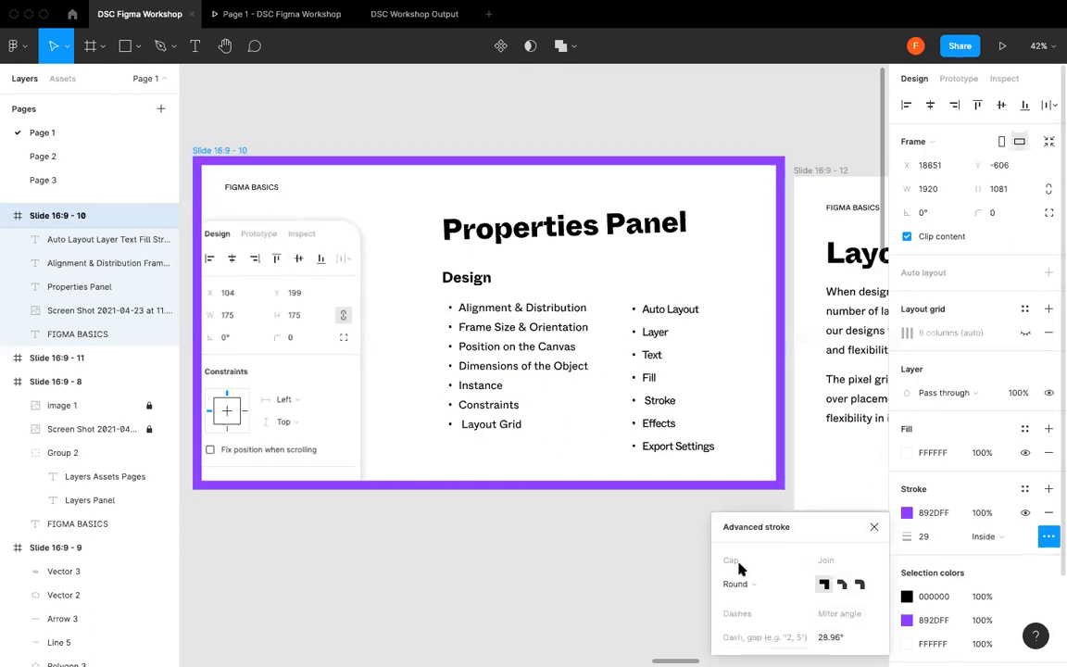
click(765, 586)
click(841, 591)
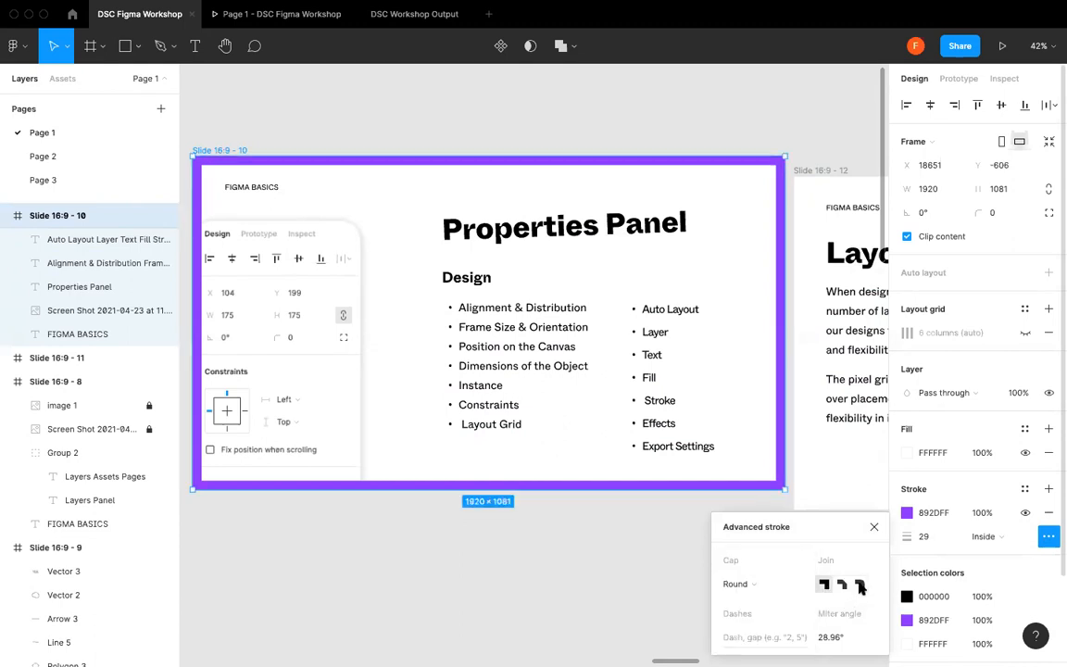
click(859, 585)
click(873, 526)
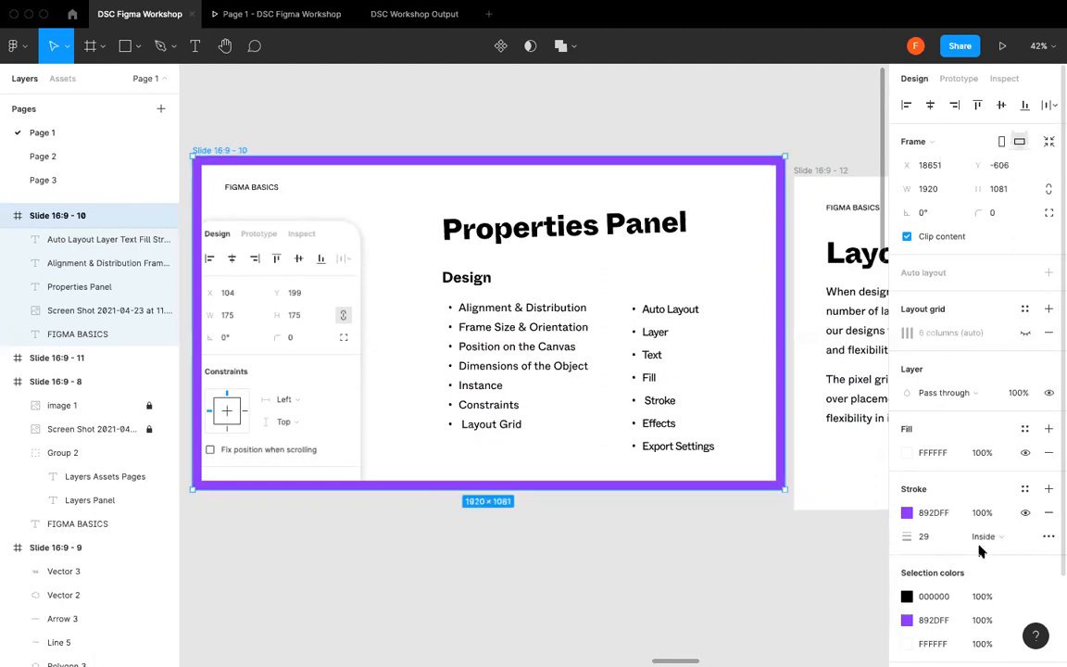
- Examine the frame's selection colors and open the purple 892DFF entry
scroll(982, 541, down, 2)
scroll(982, 542, down, 1)
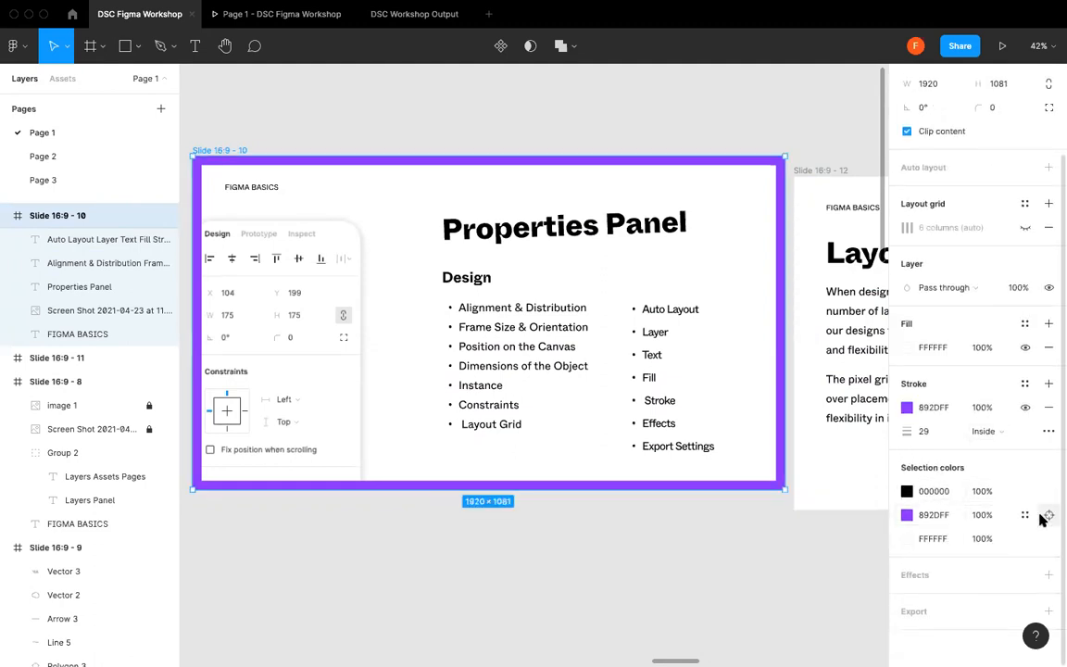
click(588, 608)
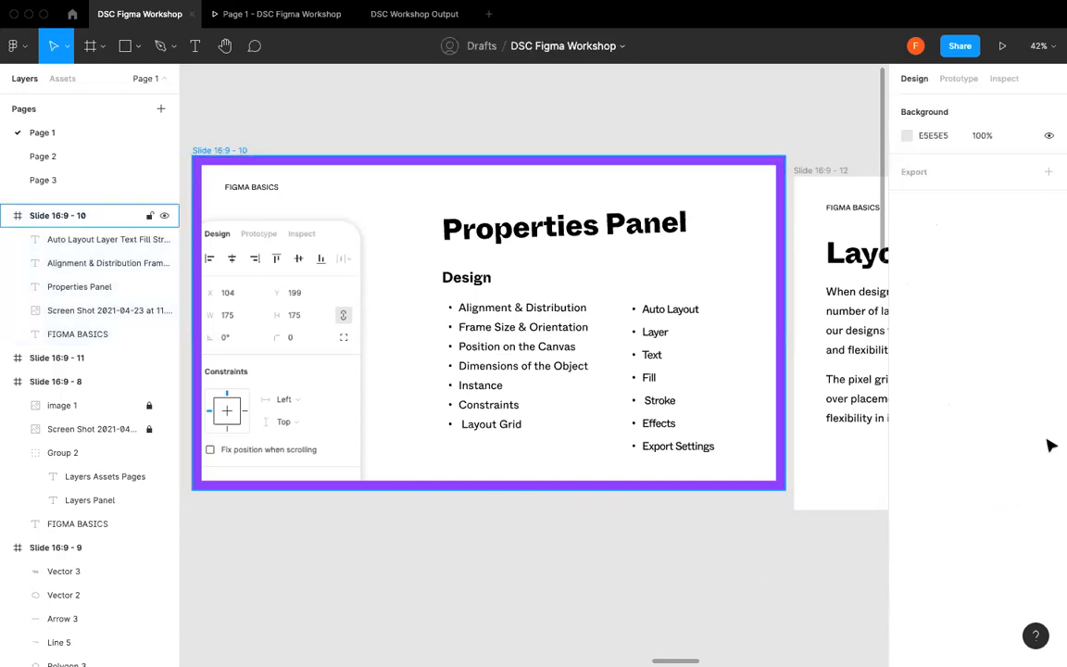
scroll(1010, 520, down, 2)
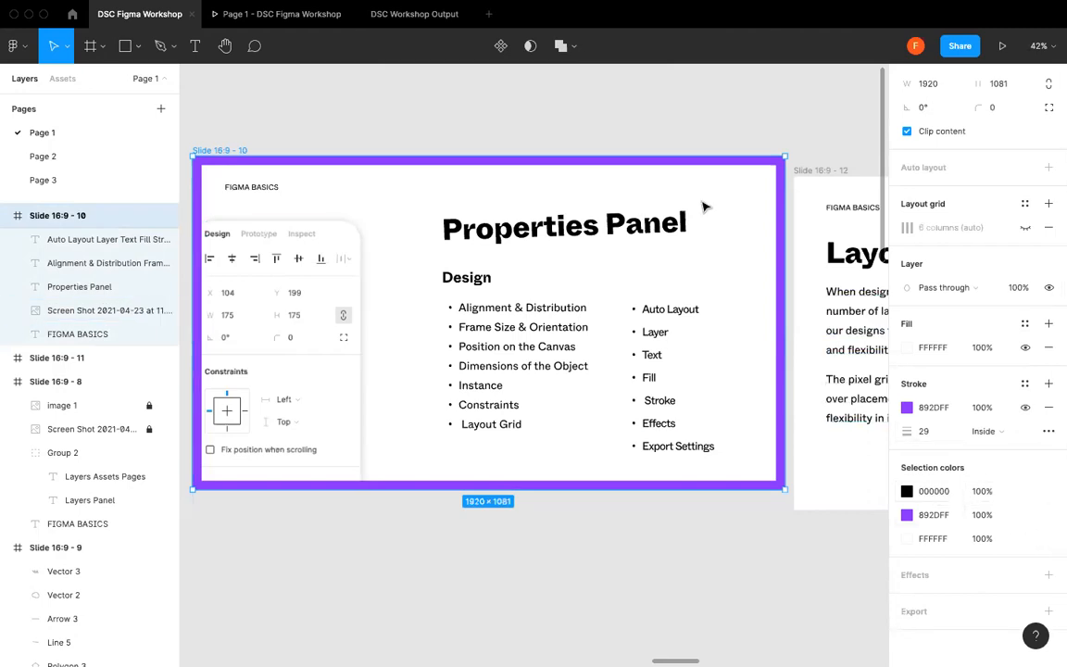
click(907, 516)
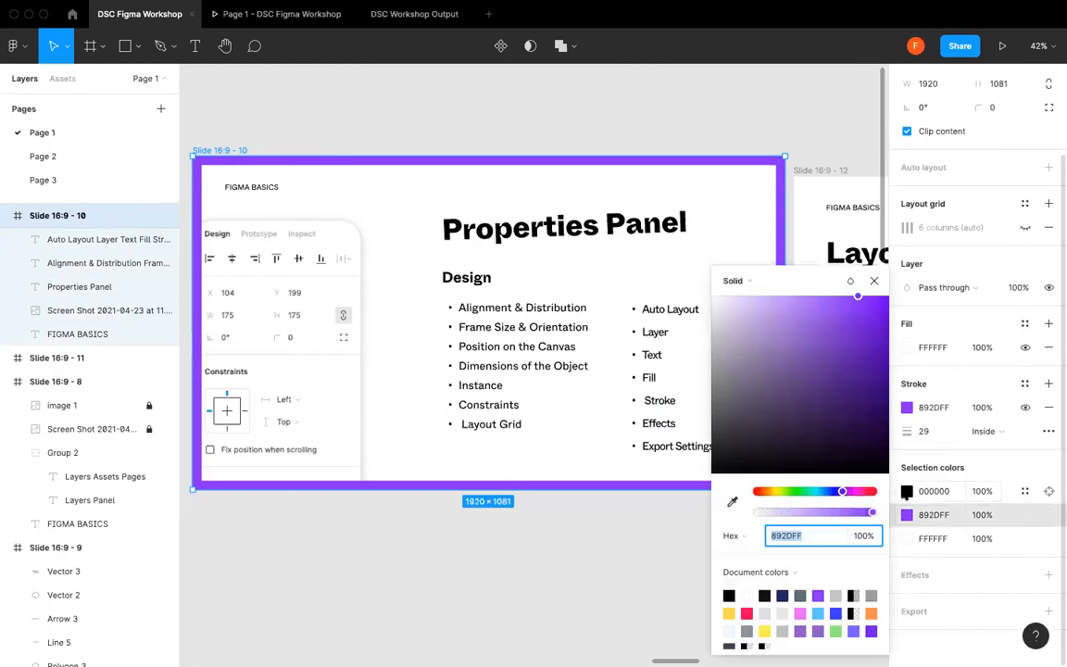
- Recolor all the slide's black text through its selection colors, trying orange FF8E4F and blue 373AFF before settling on 111111
click(906, 492)
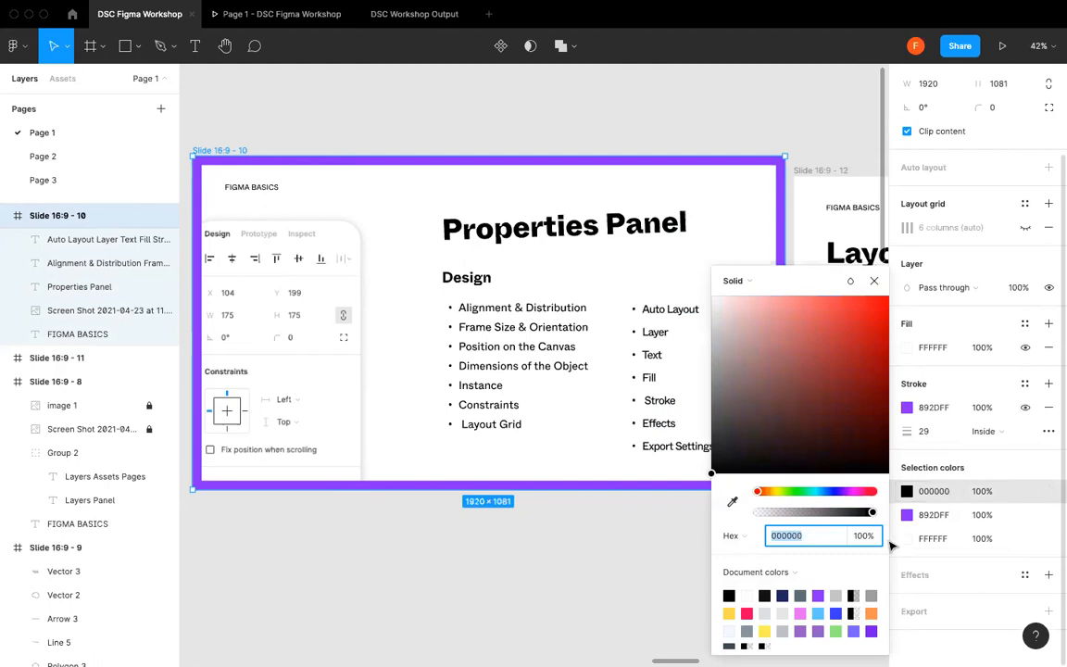
click(870, 612)
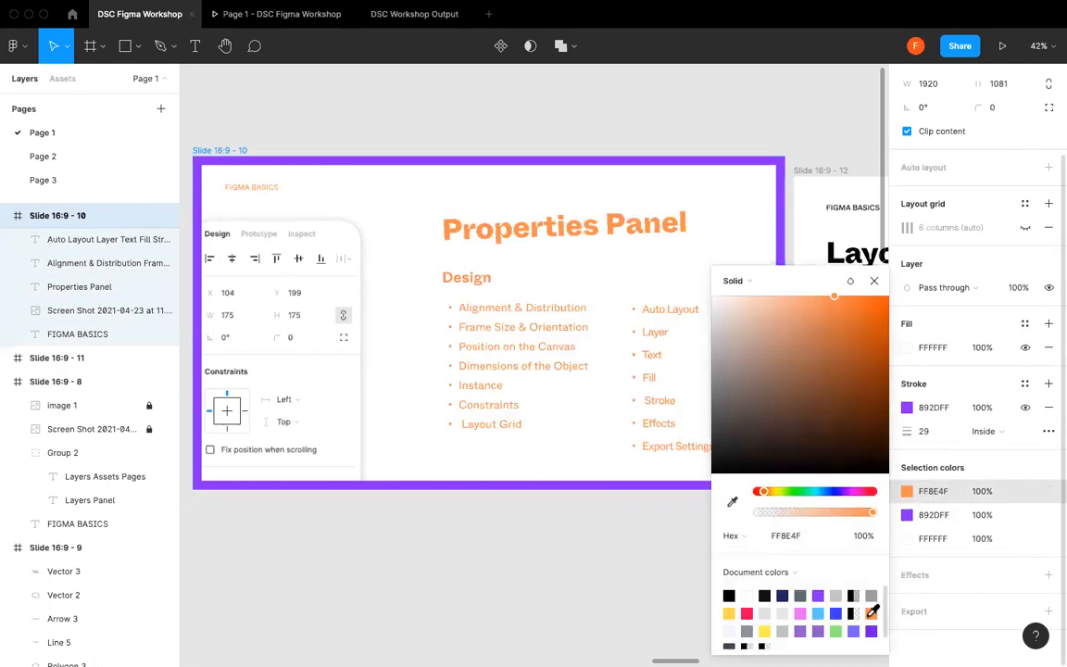
click(837, 612)
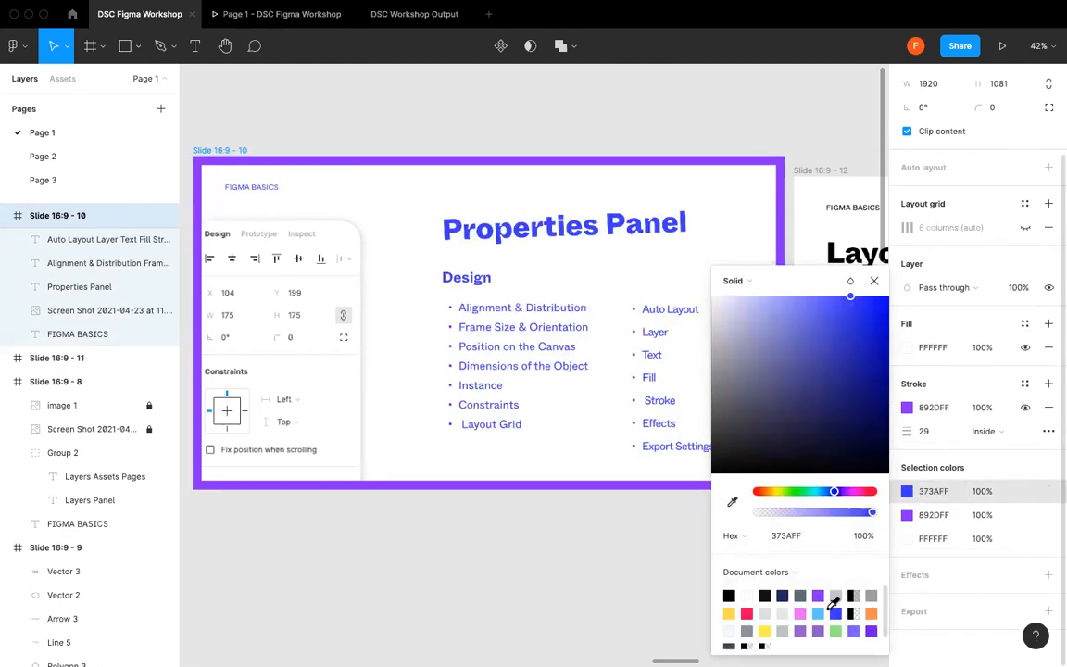
click(849, 597)
click(874, 283)
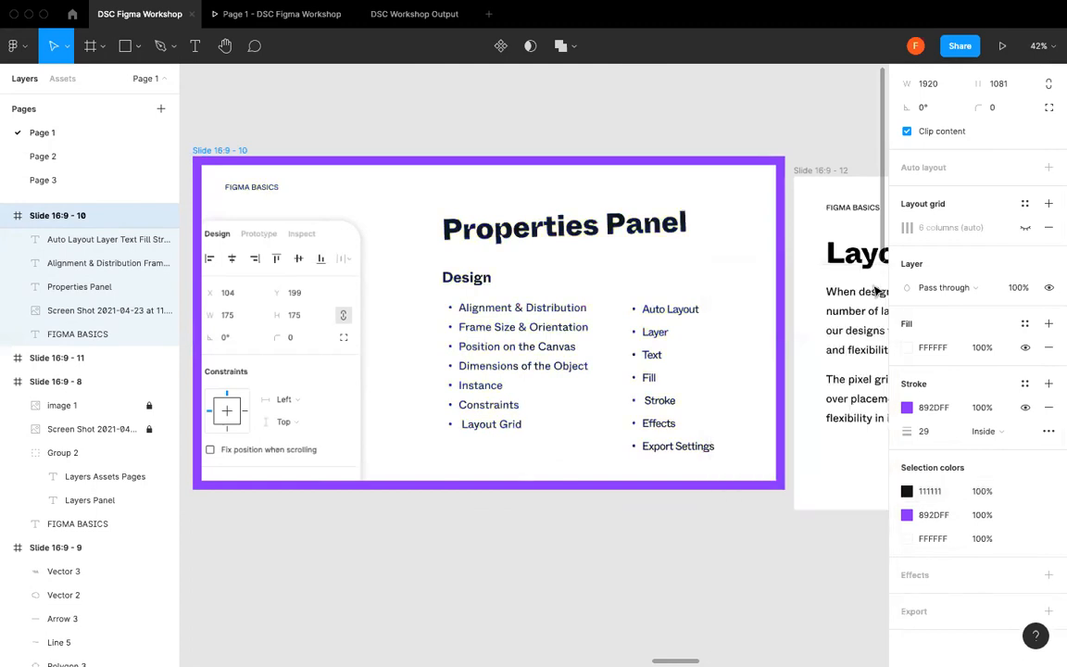
- Select the "Properties Panel" title, the "Design" heading and both bullet lists together
click(585, 229)
shift+click(477, 285)
shift+click(508, 346)
shift+click(658, 347)
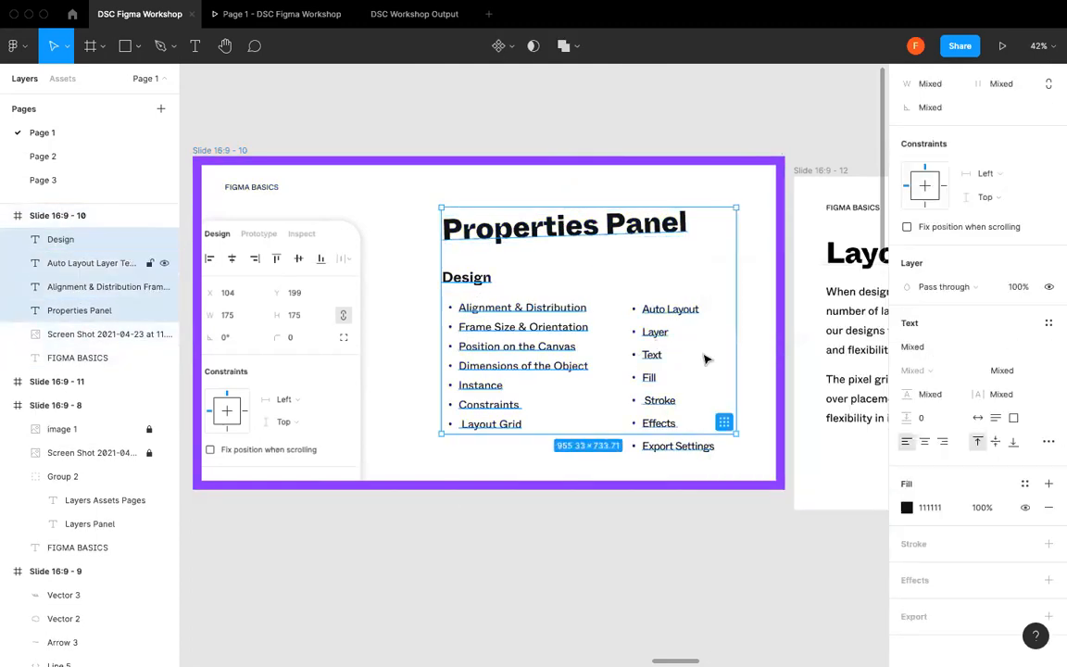
- From the Slide 16:9 - 10 frame's selection colors, view the color styles for 892DFF and select all items using 111111
click(753, 374)
click(219, 149)
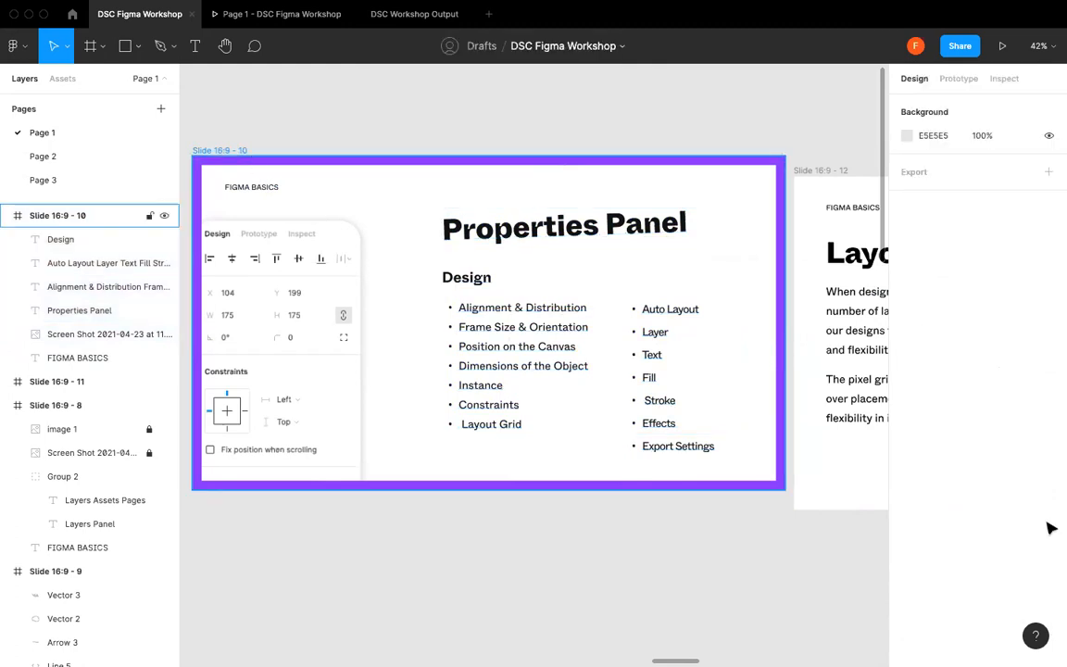
scroll(963, 572, down, 3)
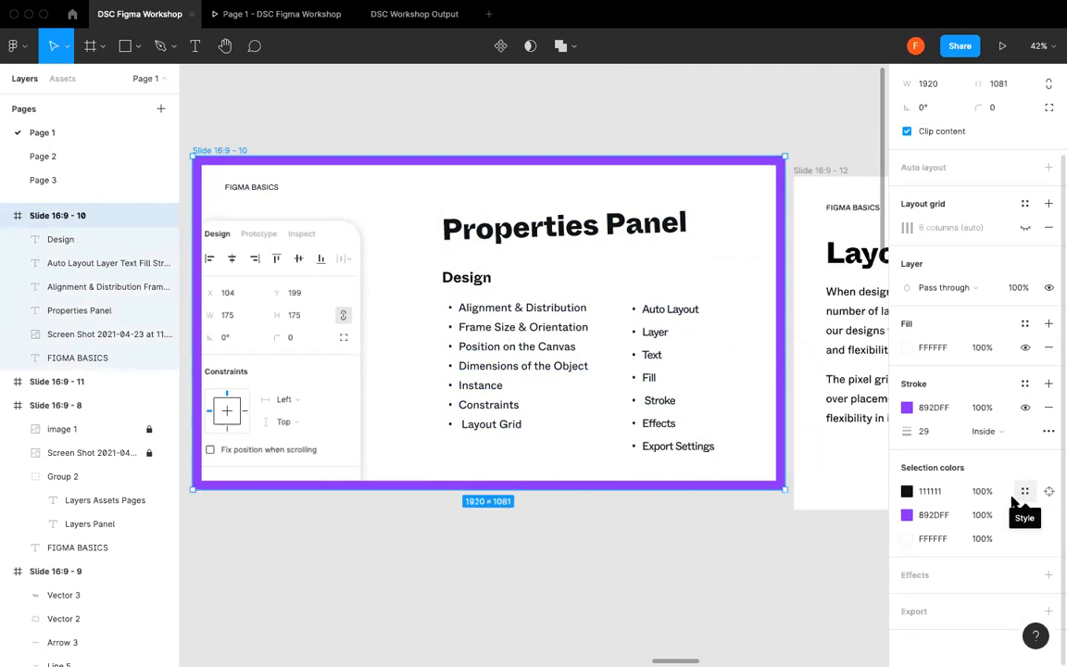
click(1024, 514)
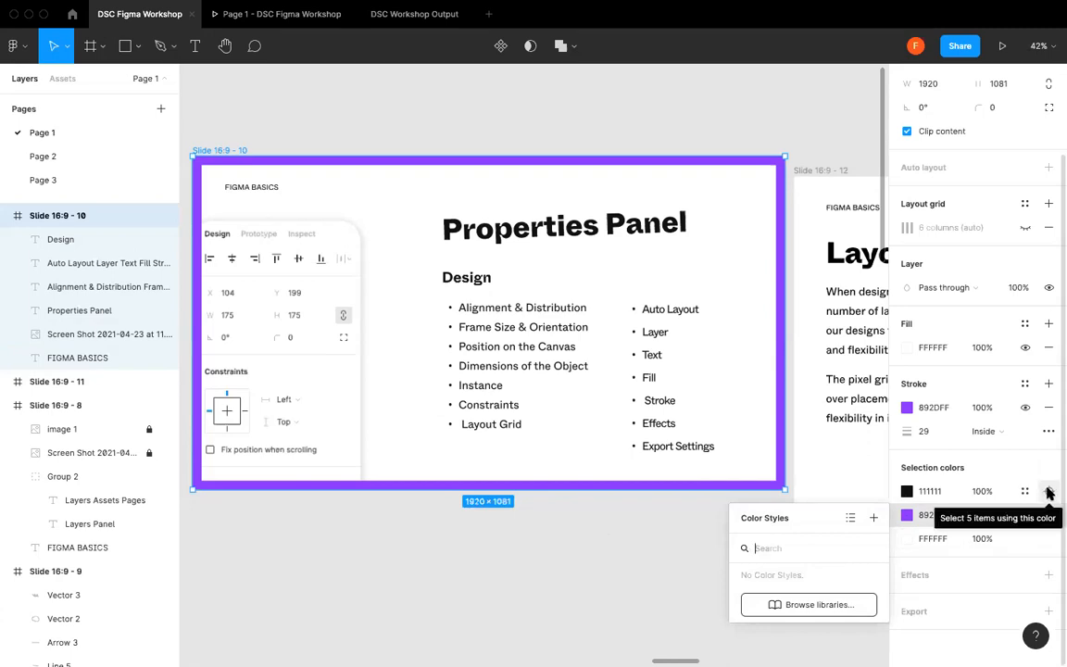
click(1050, 492)
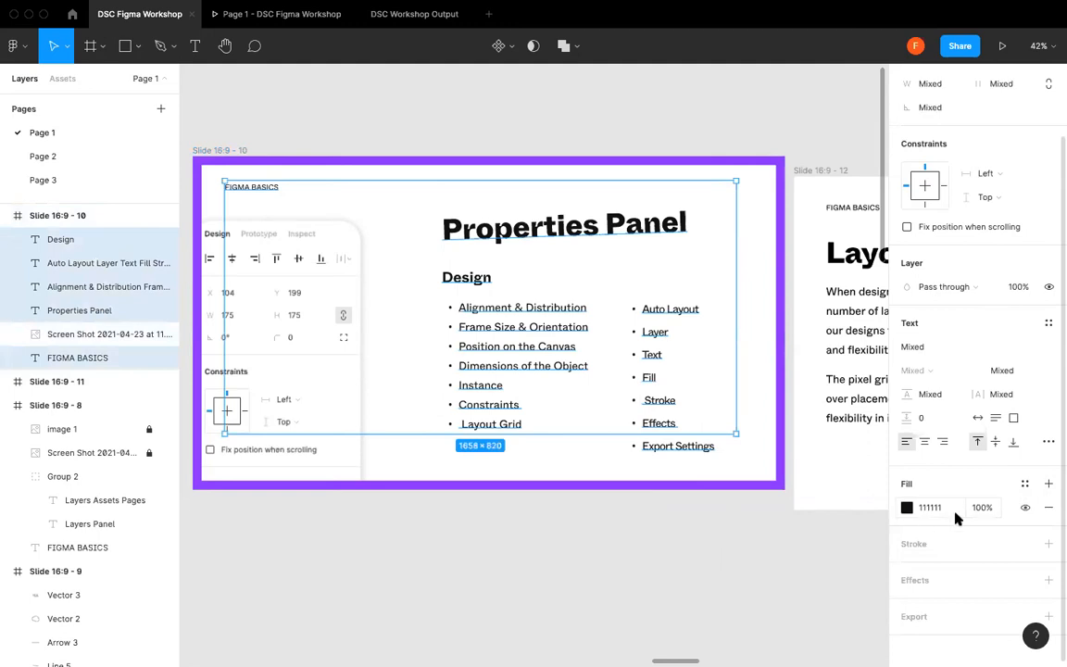
click(533, 531)
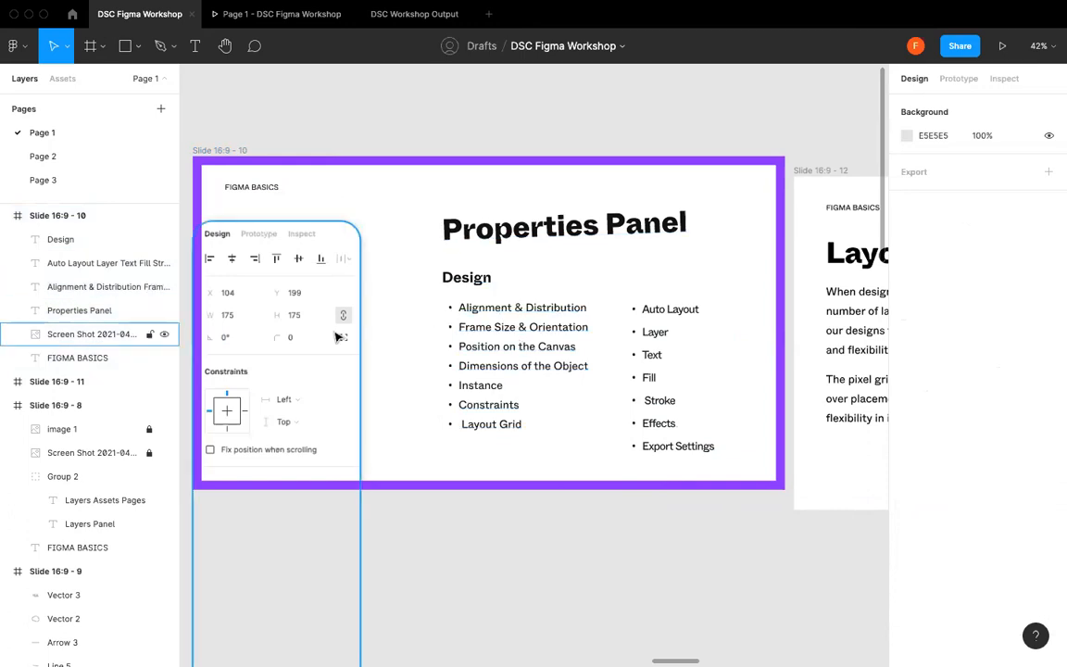
- Move the properties panel screenshot to about X 192, Y 80 and examine its effect styles and available effect types
drag(319, 374, 379, 332)
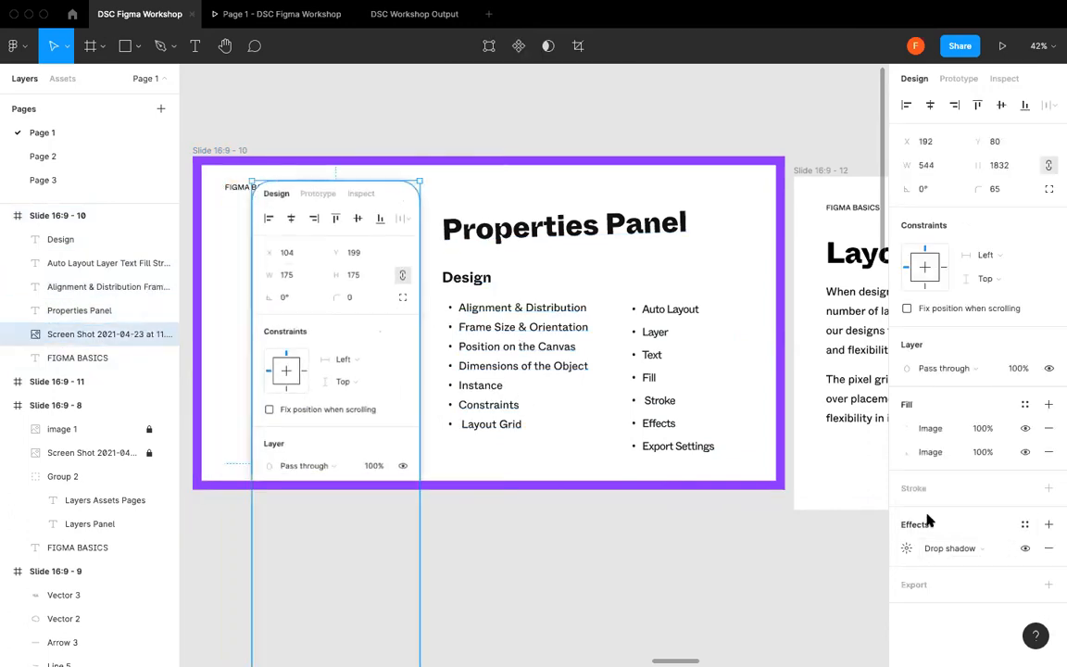
click(1025, 525)
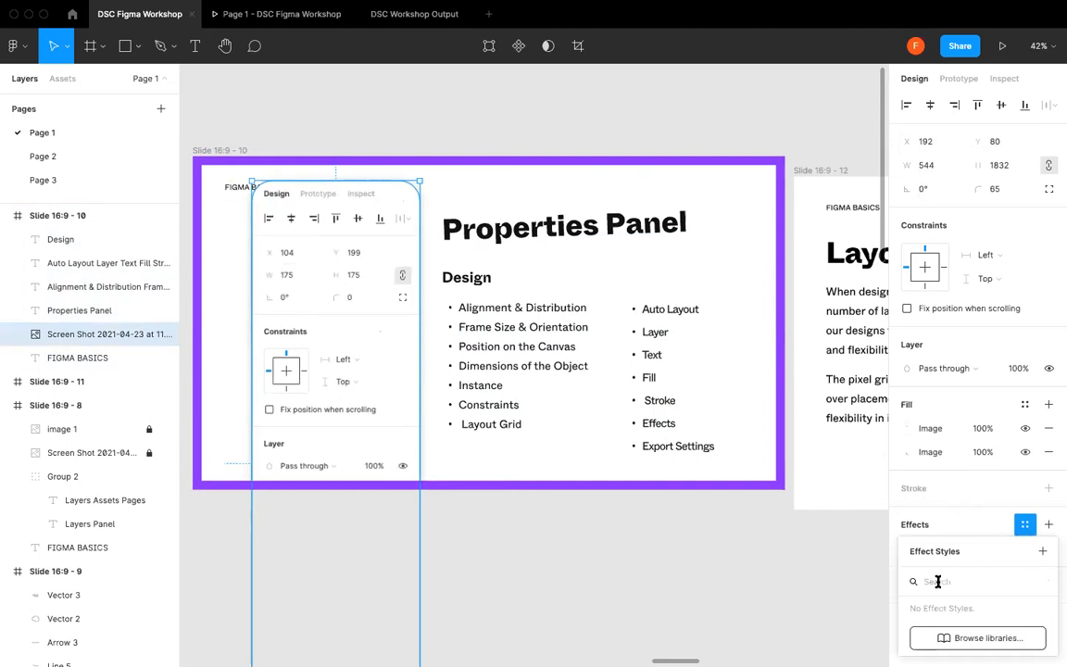
click(1049, 524)
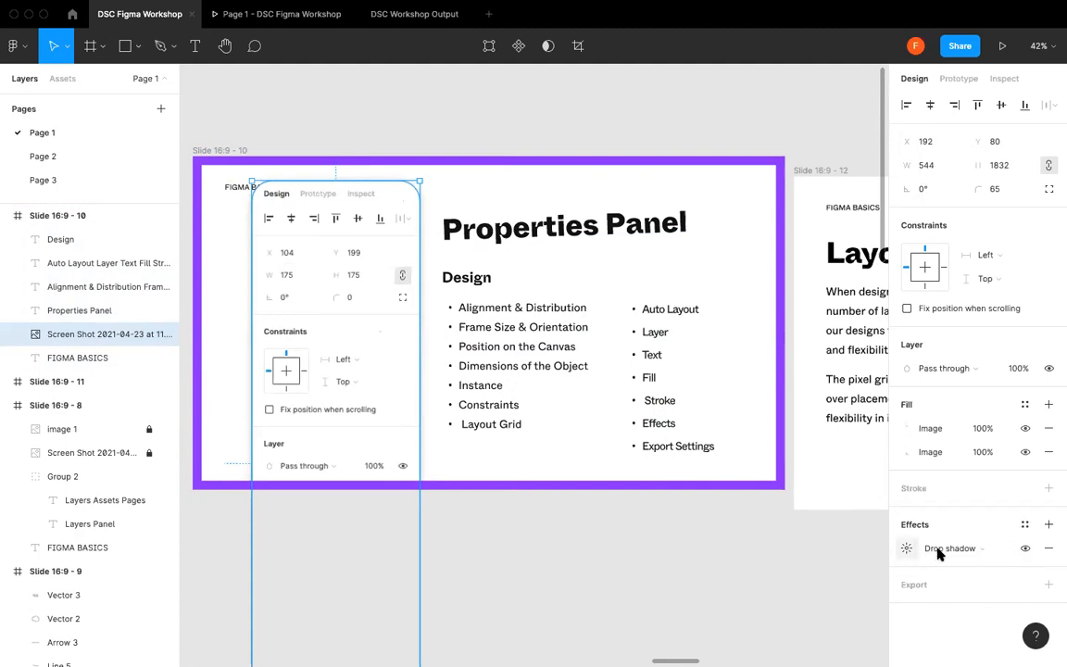
click(965, 549)
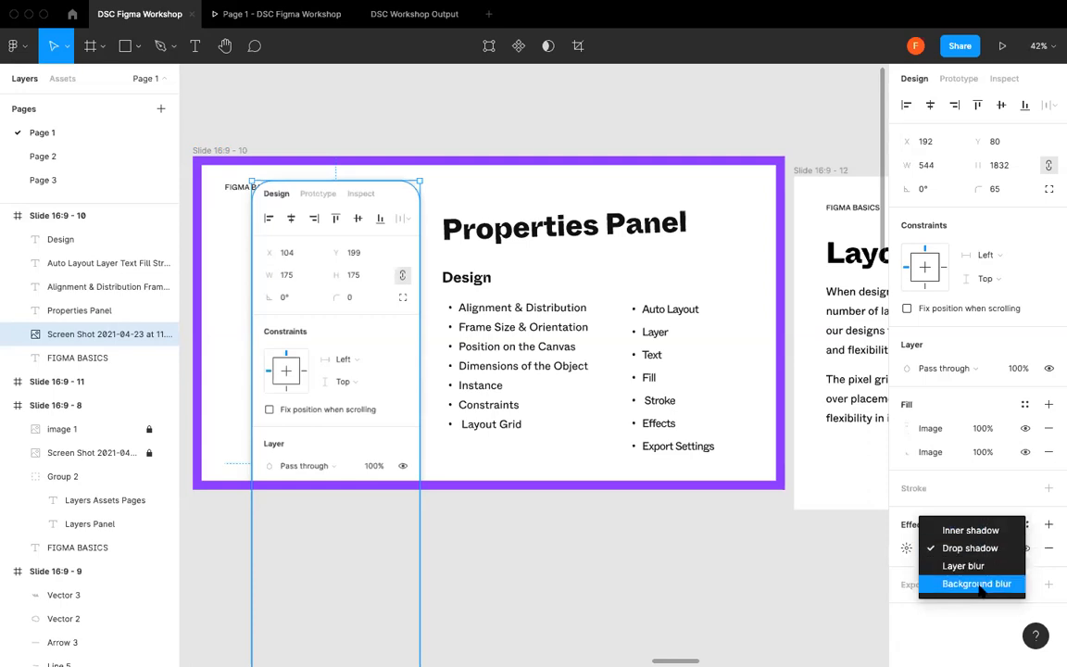
click(823, 588)
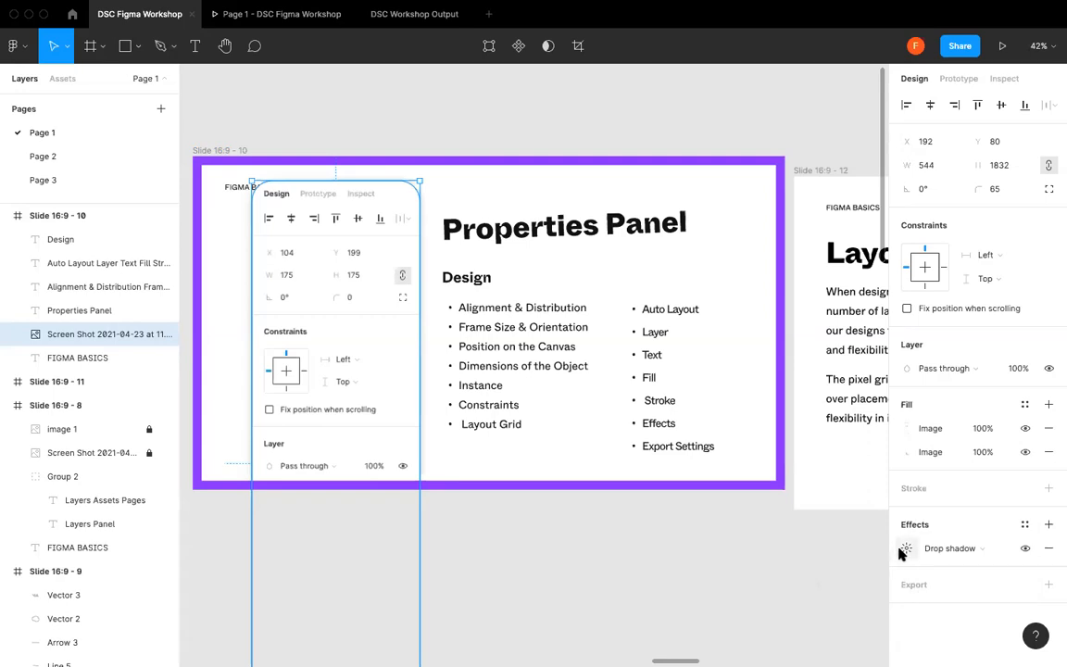
- Set the screenshot's drop shadow to X 9, Y 7, blur 28, spread -18 and color 892DFF at 100% opacity
click(907, 550)
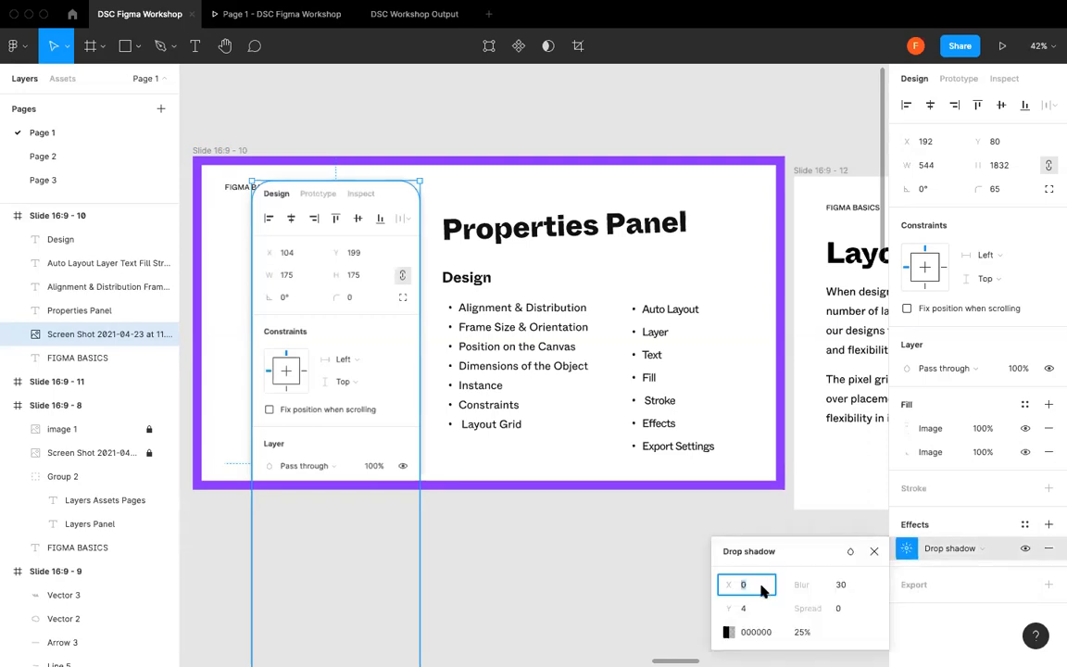
drag(729, 585, 780, 623)
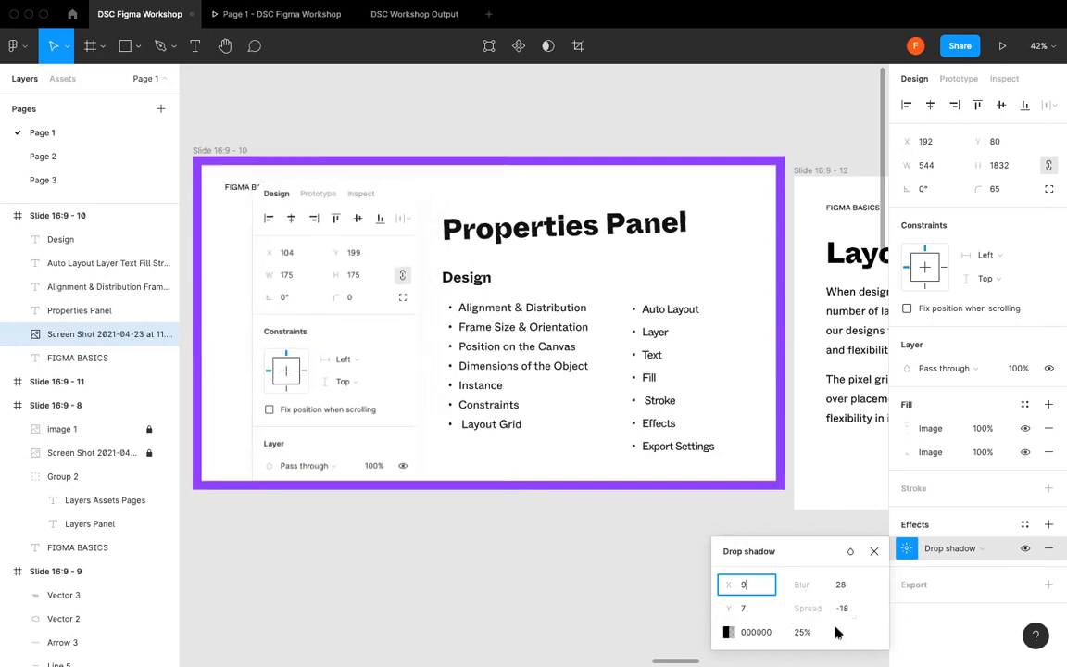
click(729, 633)
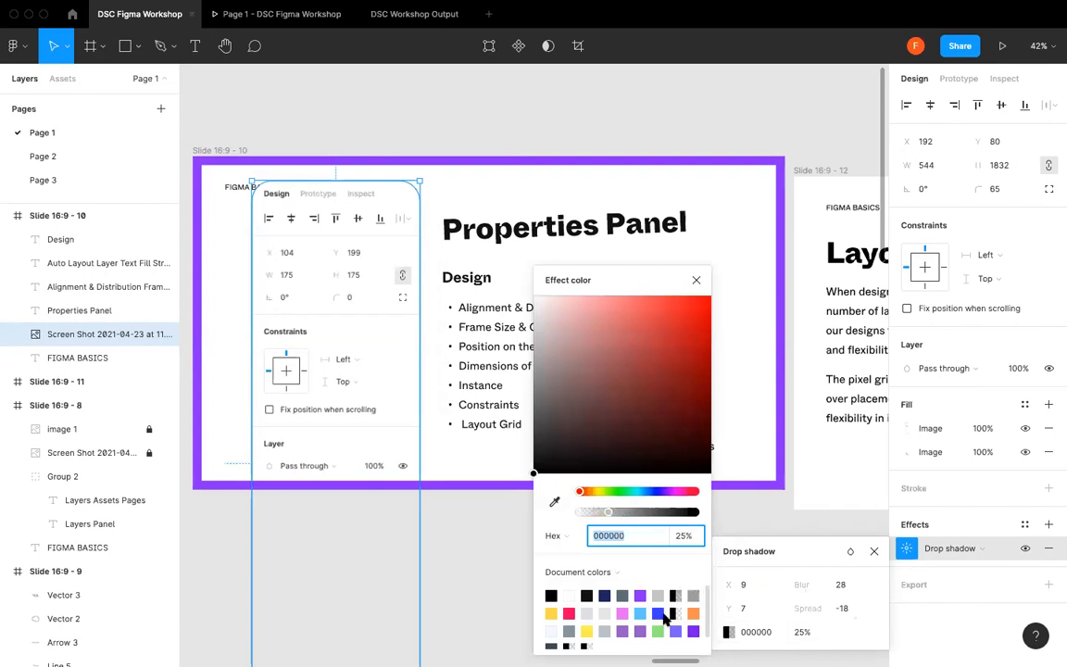
click(641, 596)
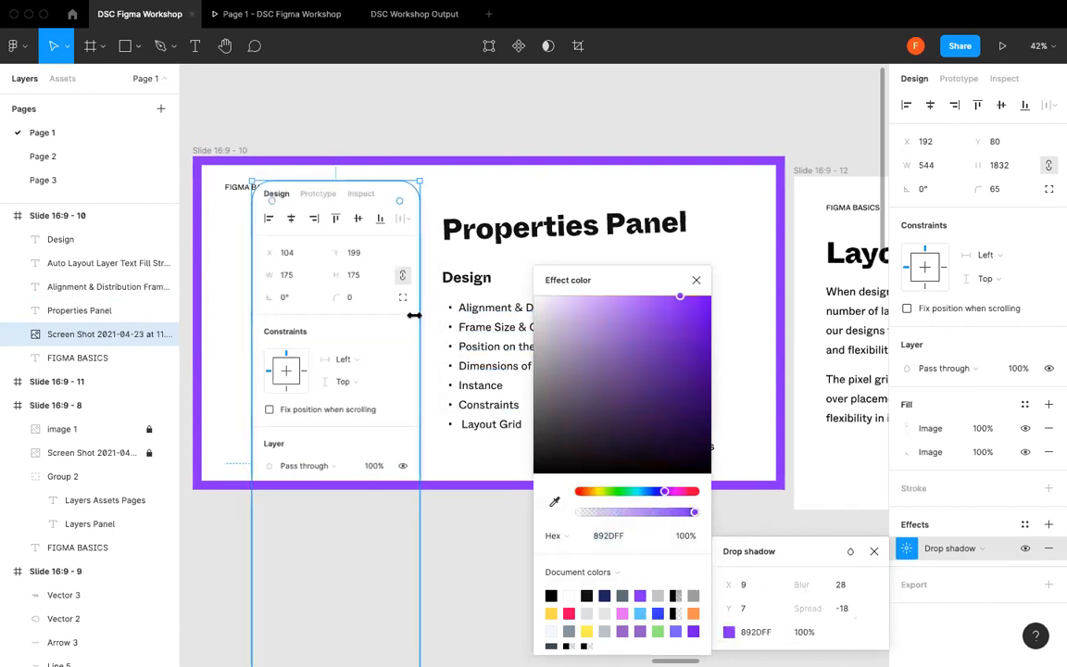
click(428, 312)
click(384, 326)
click(907, 549)
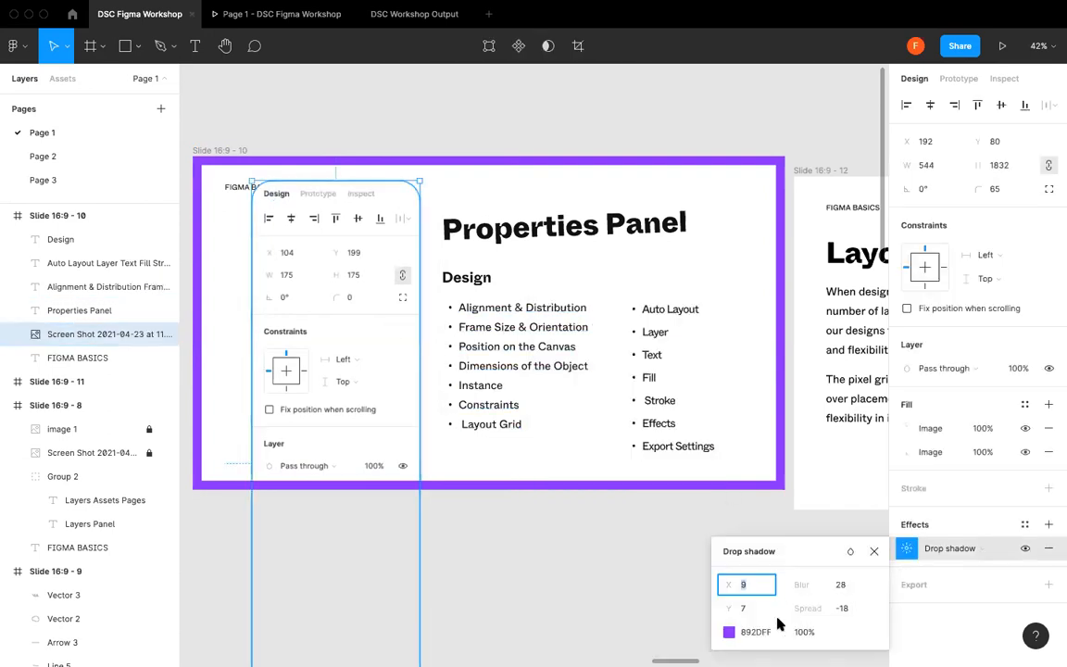
click(805, 634)
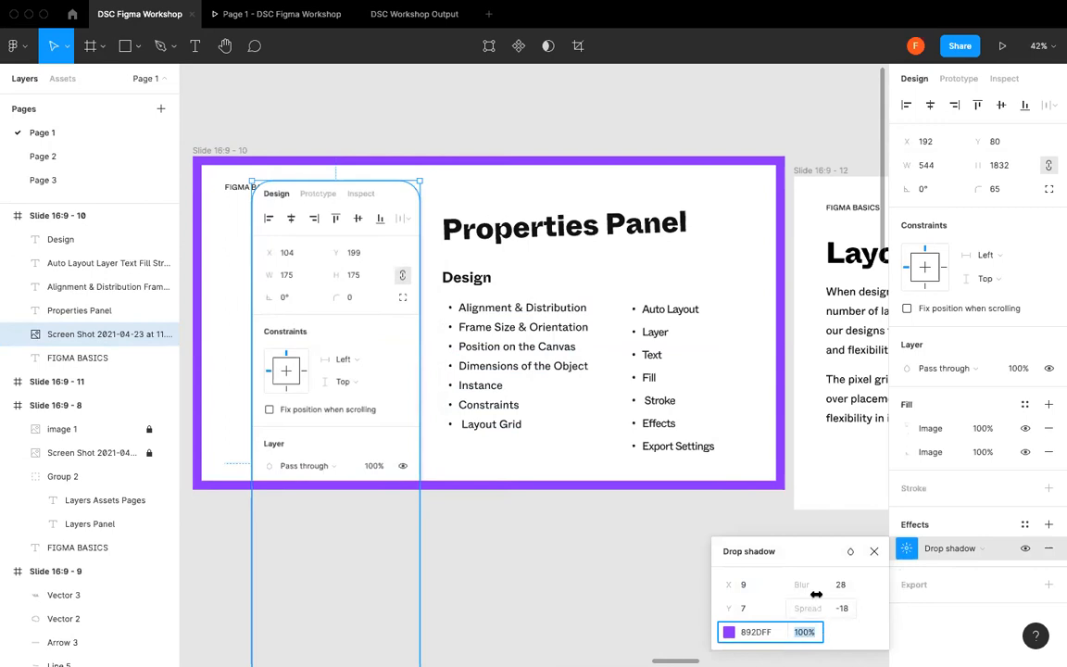
- Change the screenshot's effect to Inner shadow and view its settings and look on the slide
click(908, 549)
click(950, 549)
click(968, 529)
click(907, 548)
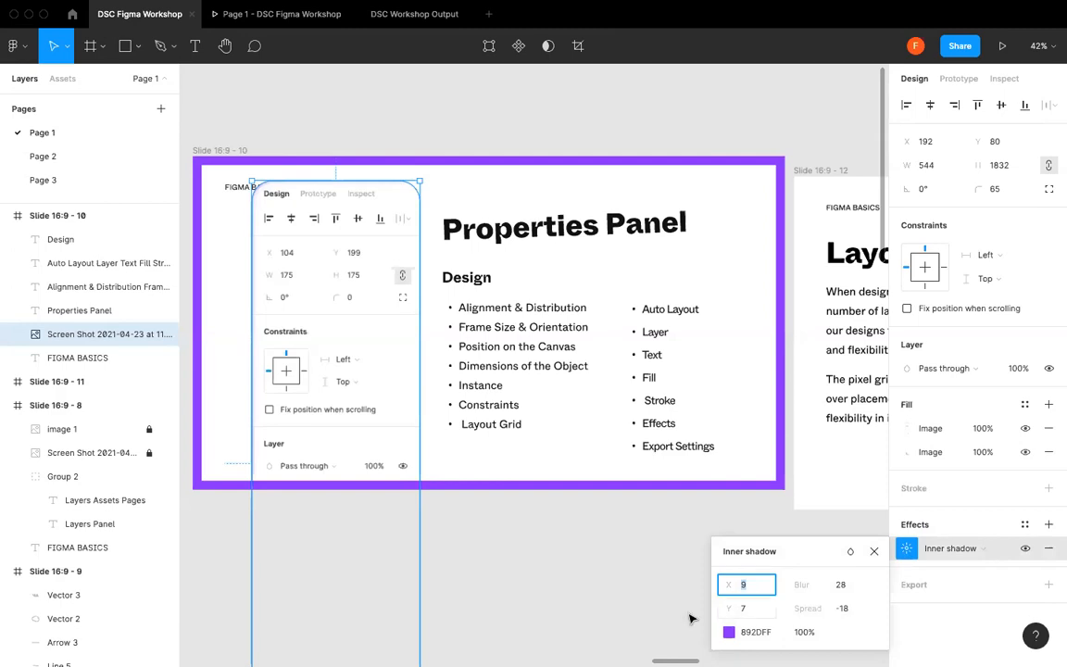
click(874, 551)
click(608, 530)
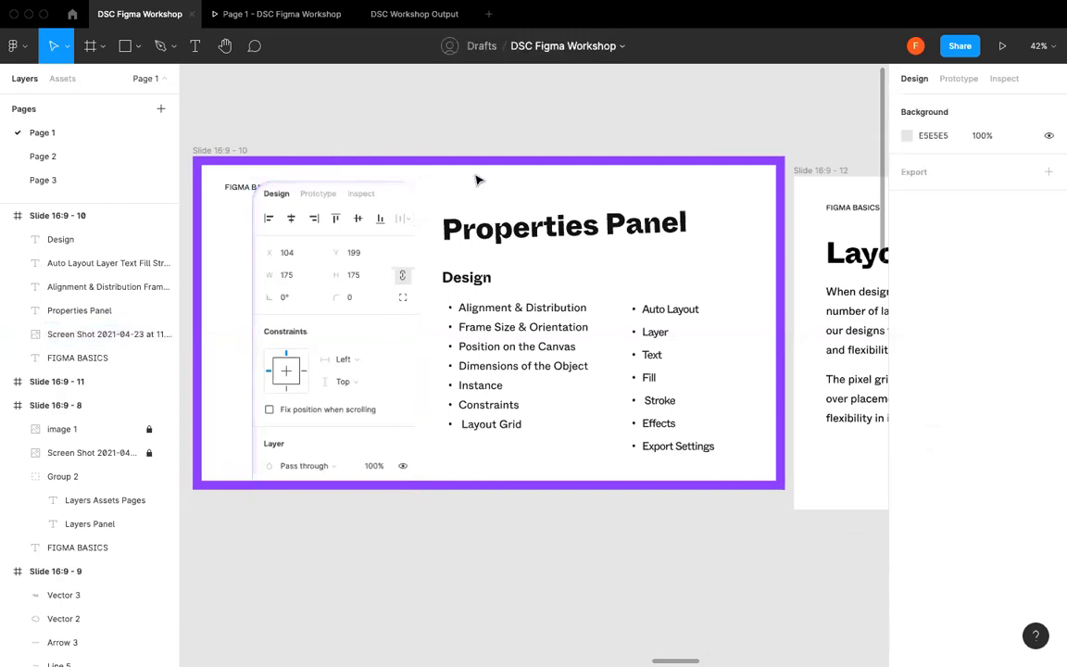
- Try a Layer blur effect on the screenshot with blur amounts of 20 and 28, and undo it
click(362, 202)
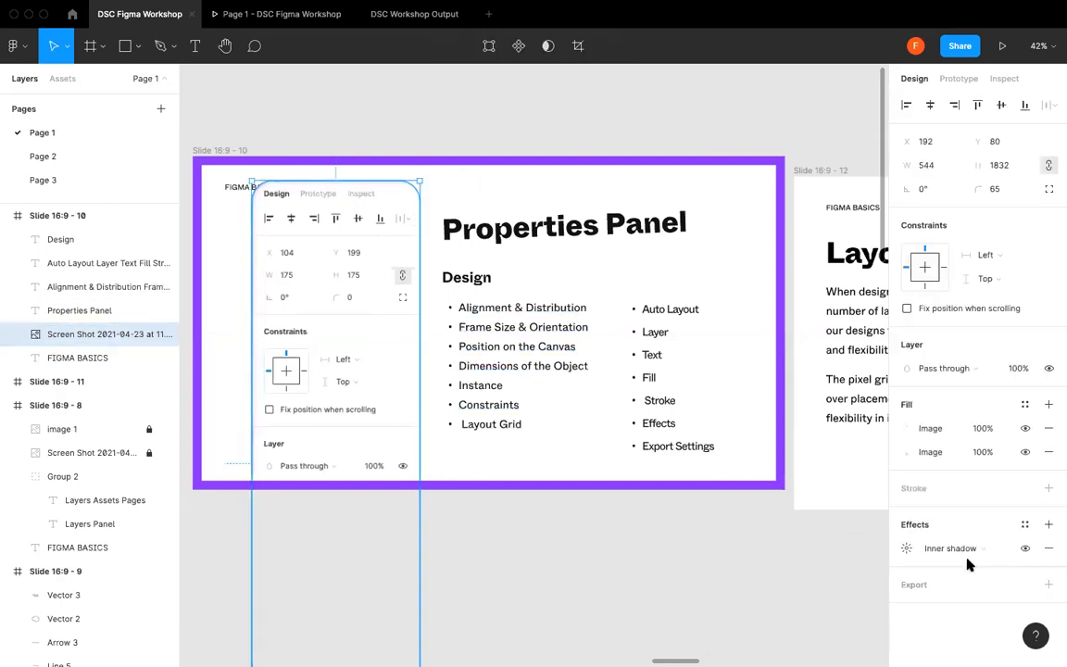
click(966, 552)
click(972, 581)
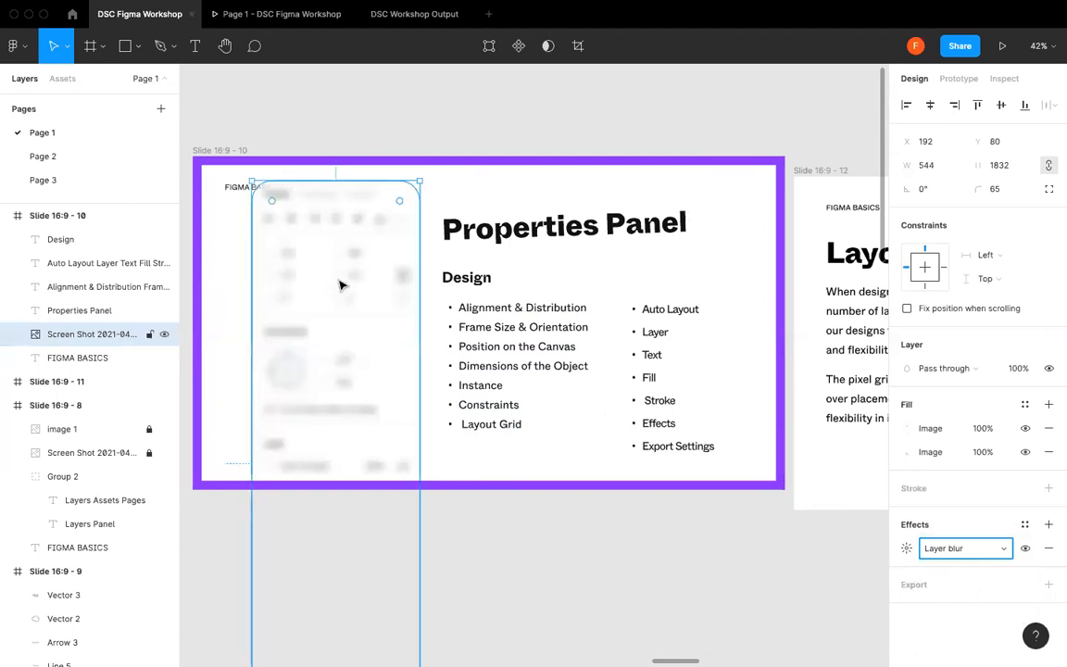
click(907, 548)
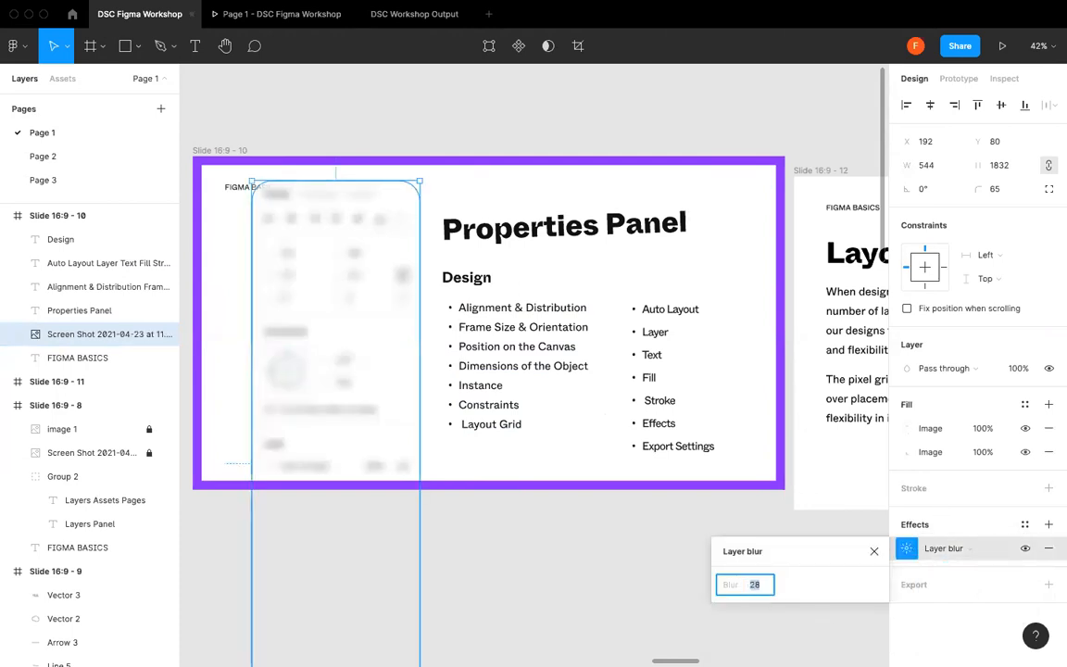
text(20)
key(BackSpace)
text(8)
key(super+z)
click(874, 551)
- Change the screenshot's effect to Background blur and set its blur to 41
click(969, 550)
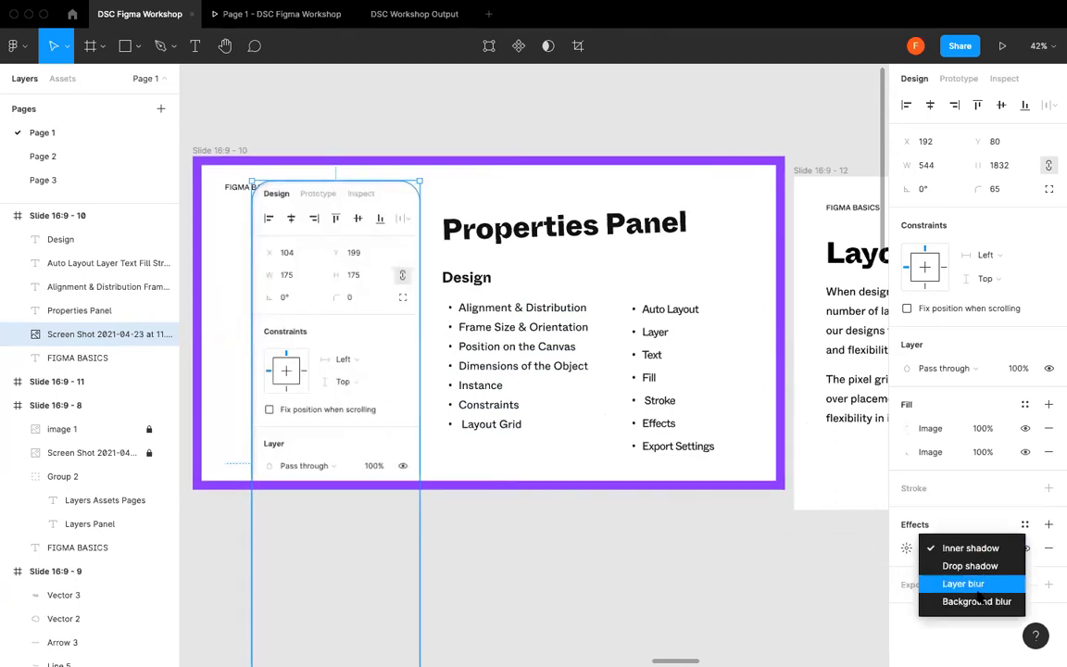
click(997, 605)
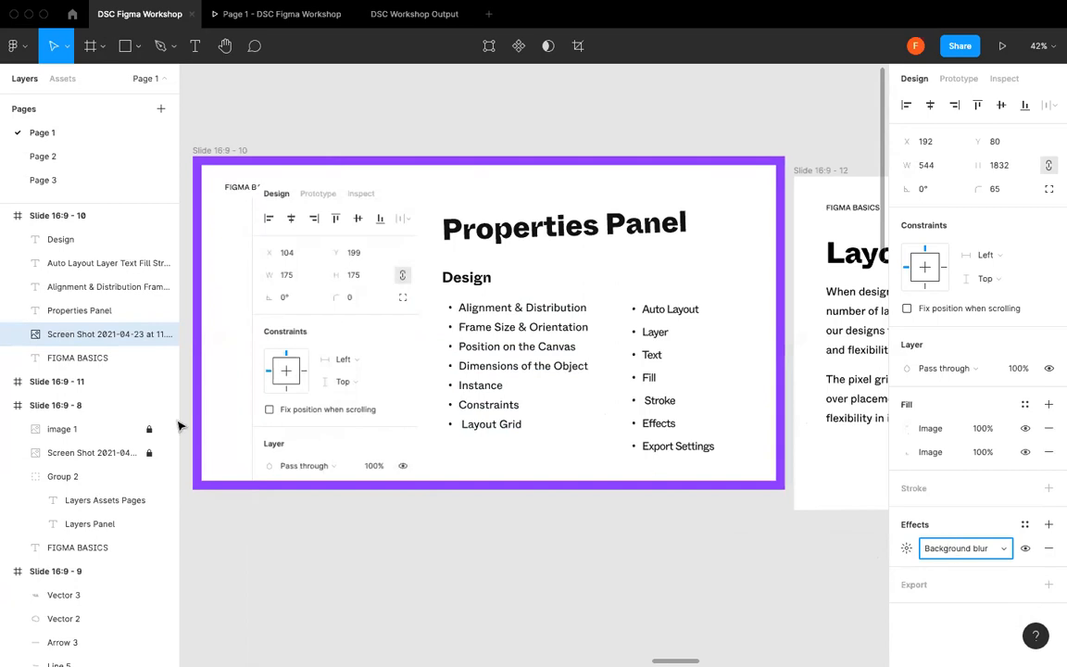
click(907, 548)
drag(741, 587, 907, 583)
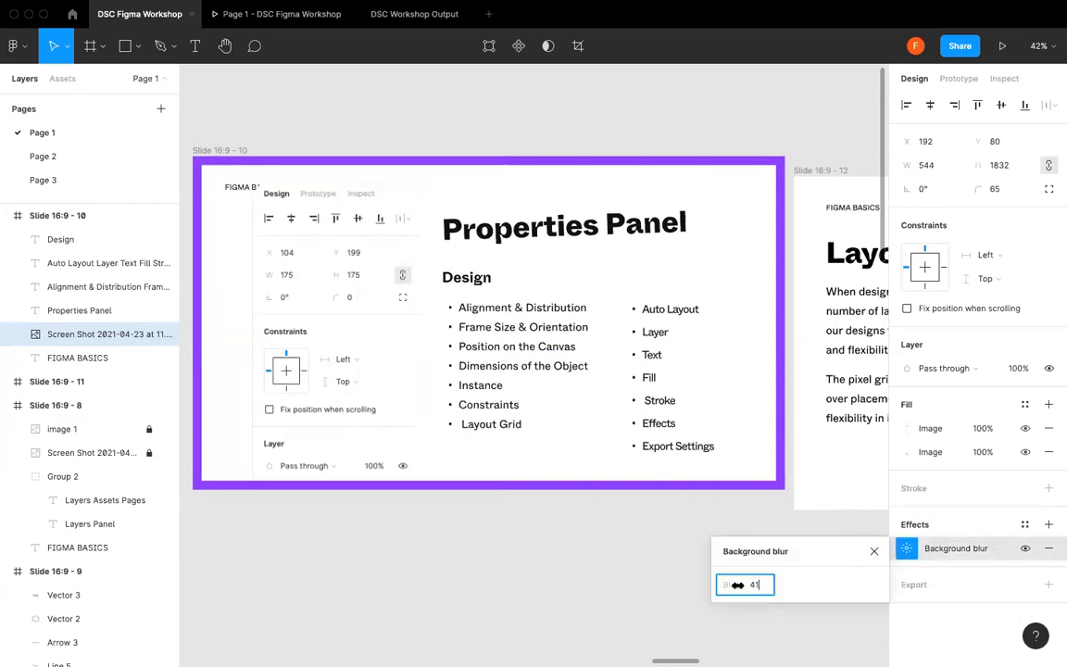
click(874, 551)
click(907, 548)
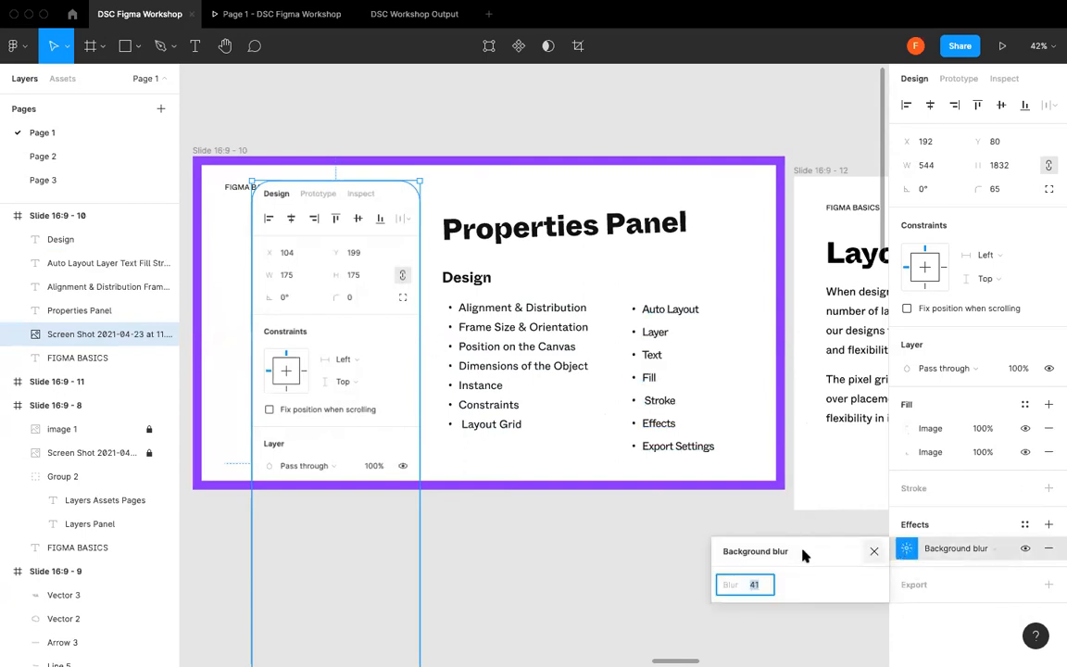
- Switch the screenshot's effect back to Drop shadow and deselect the screenshot
click(976, 548)
click(977, 508)
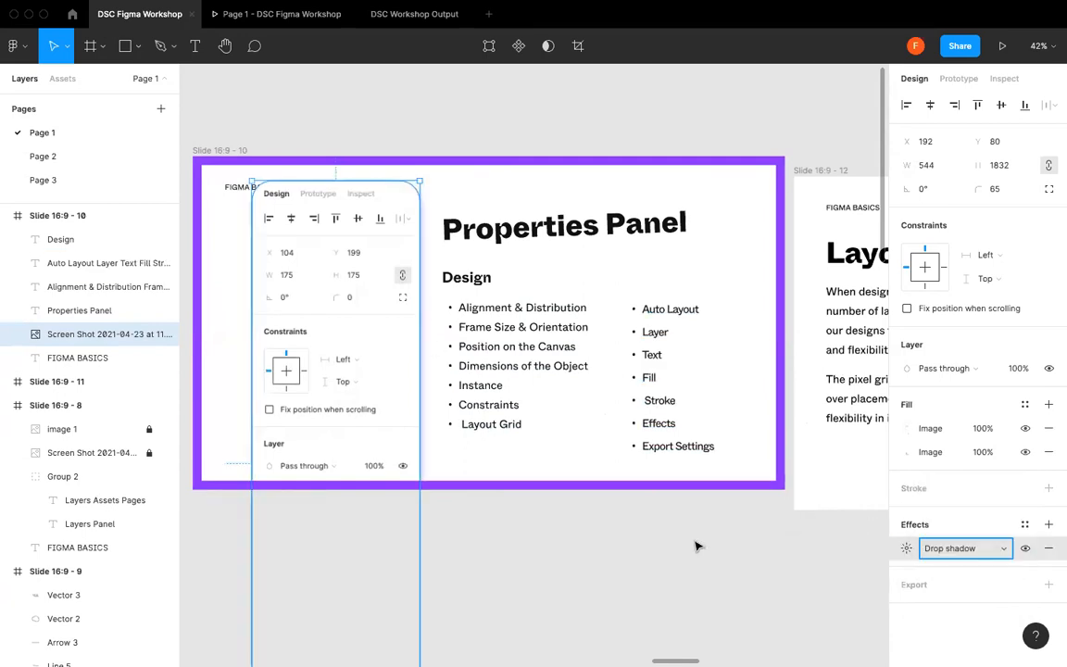
click(696, 547)
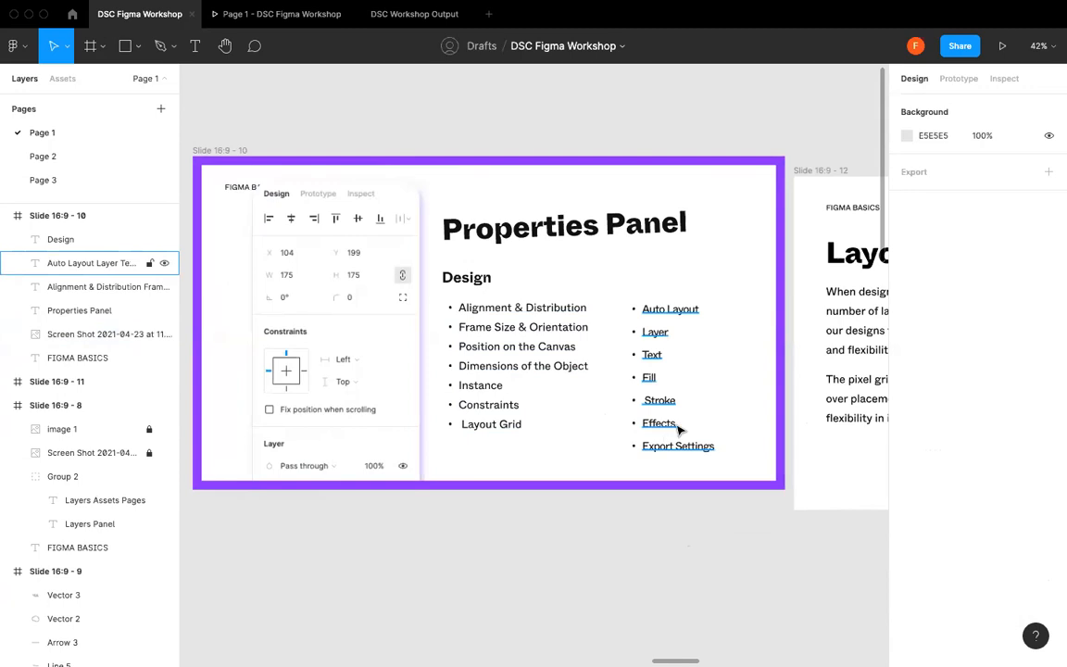
- Add a 1x PNG export setting to the Slide 16:9 - 10 frame
scroll(677, 427, right, 1)
scroll(343, 408, left, 2)
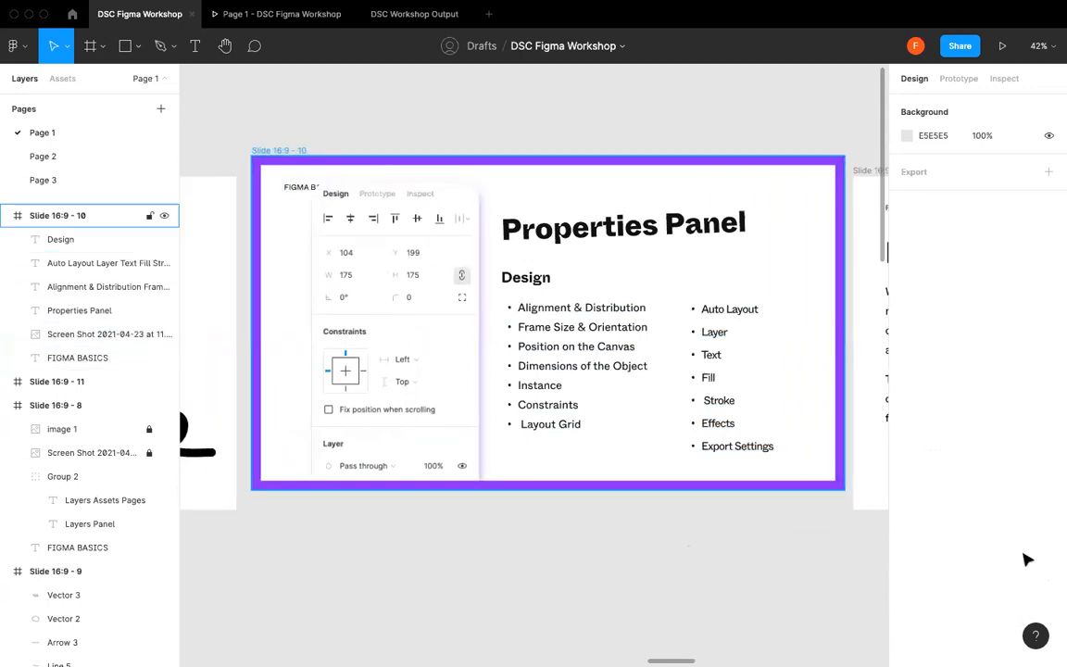
scroll(1008, 557, down, 2)
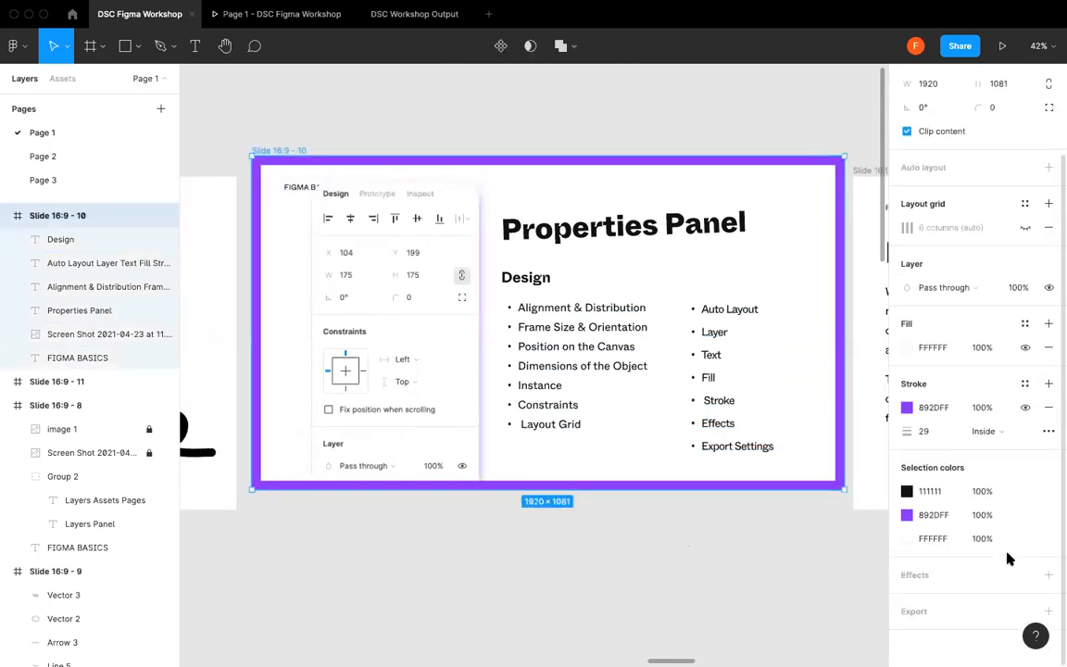
click(1049, 610)
scroll(1019, 567, down, 2)
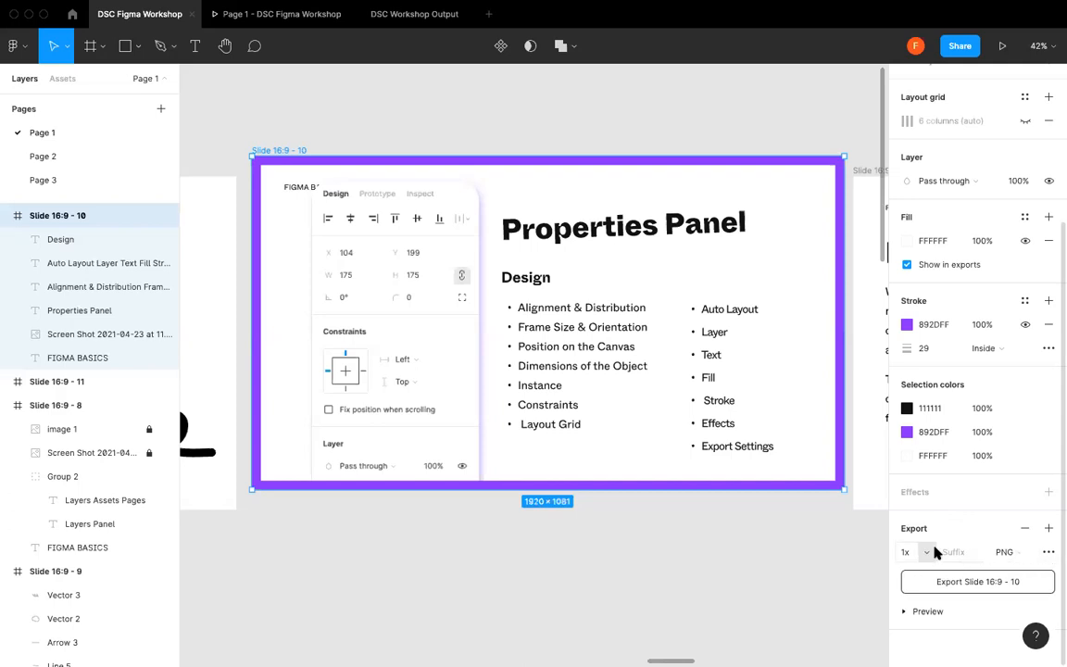
- Examine the Properties Panel slide's export scale, file formats and extra export options, and view its export preview
click(929, 552)
click(913, 551)
click(1006, 552)
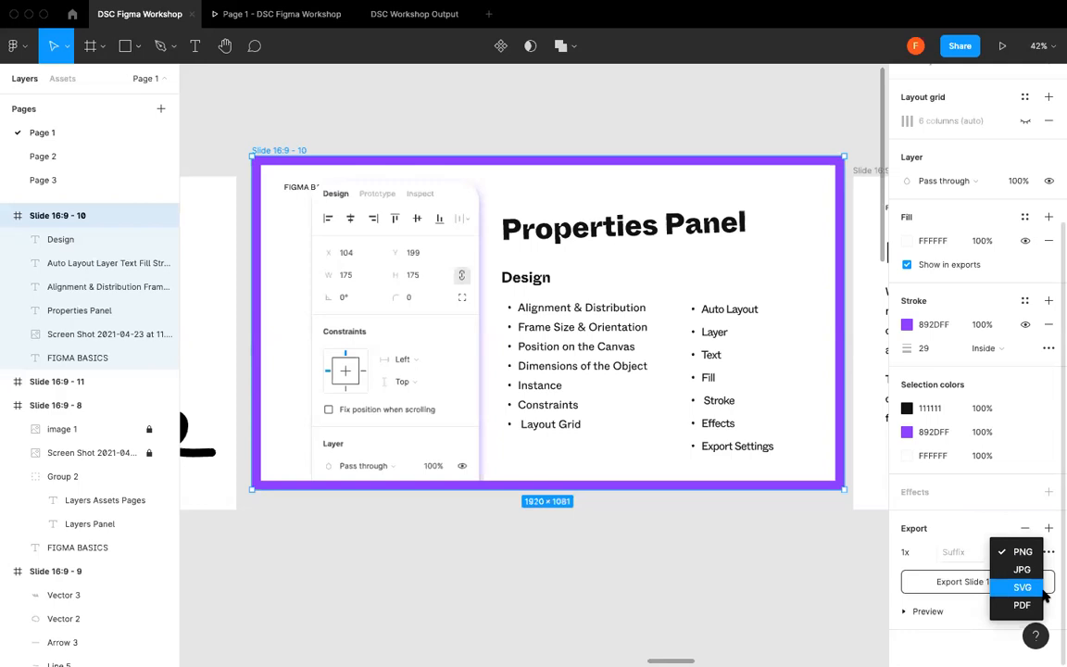
click(1019, 551)
click(1049, 553)
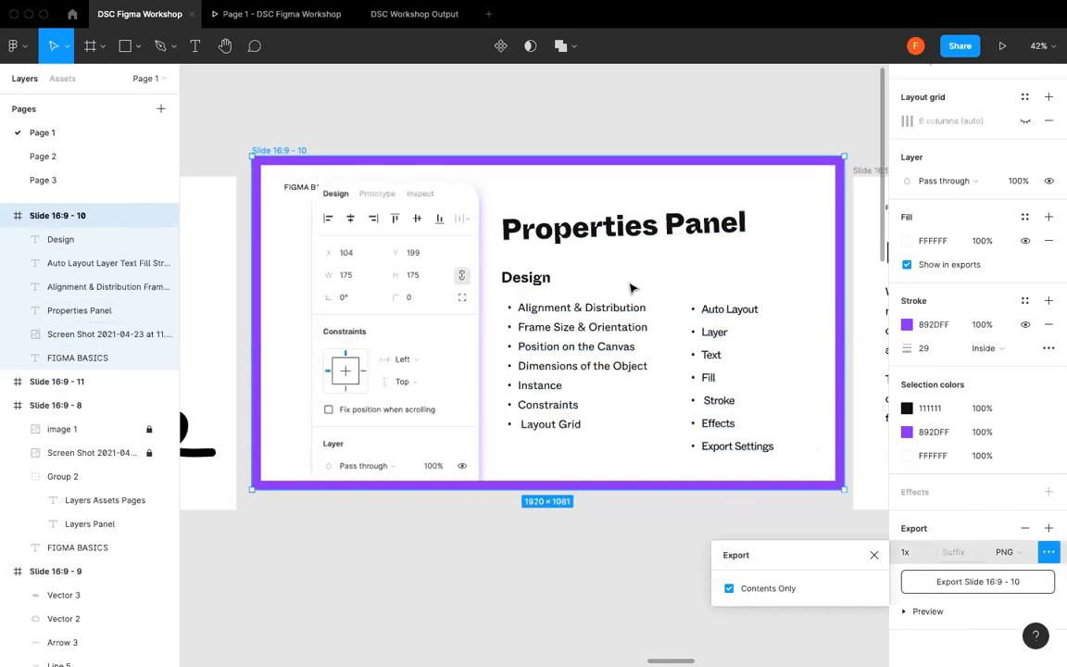
click(871, 556)
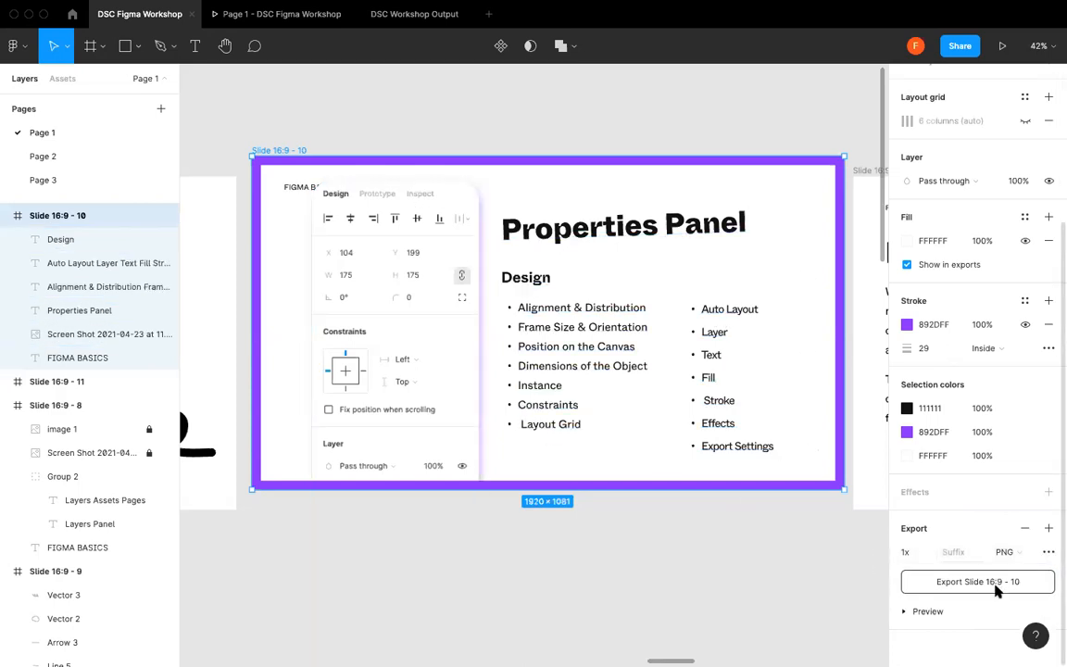
click(905, 611)
scroll(974, 602, down, 2)
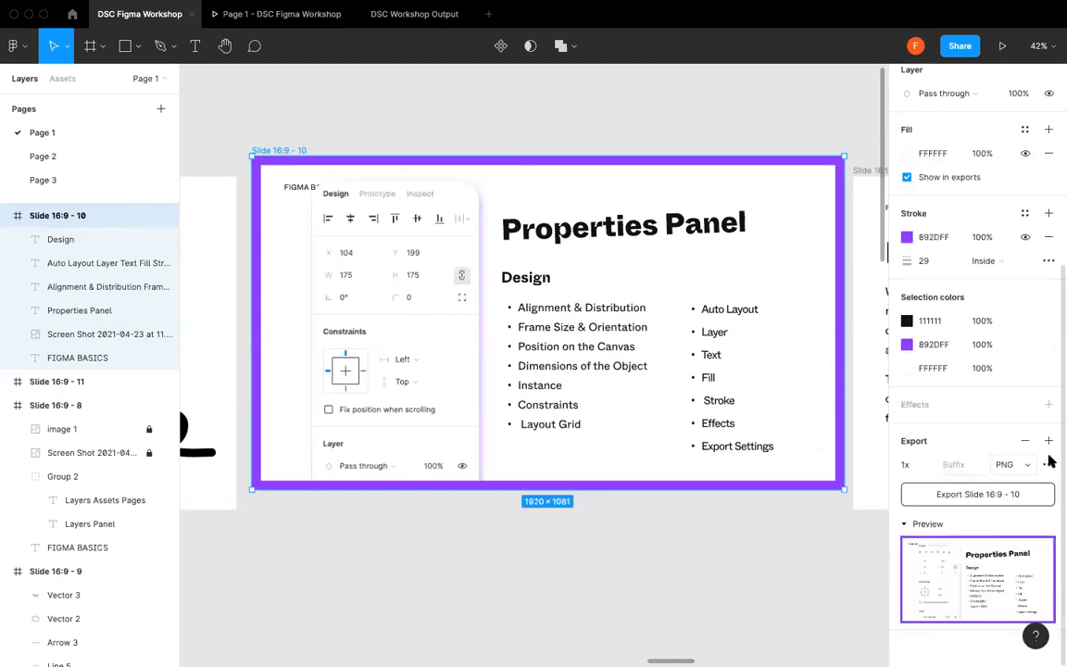
click(553, 579)
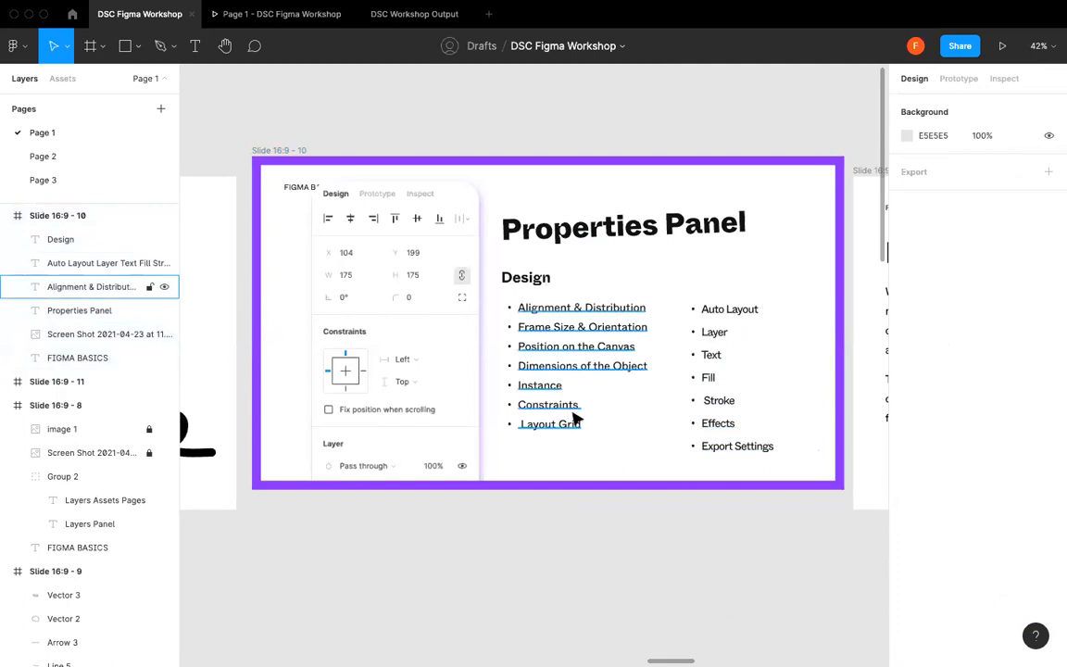
- Add a layout grid to the Layout Grid slide frame
scroll(574, 419, down, 3)
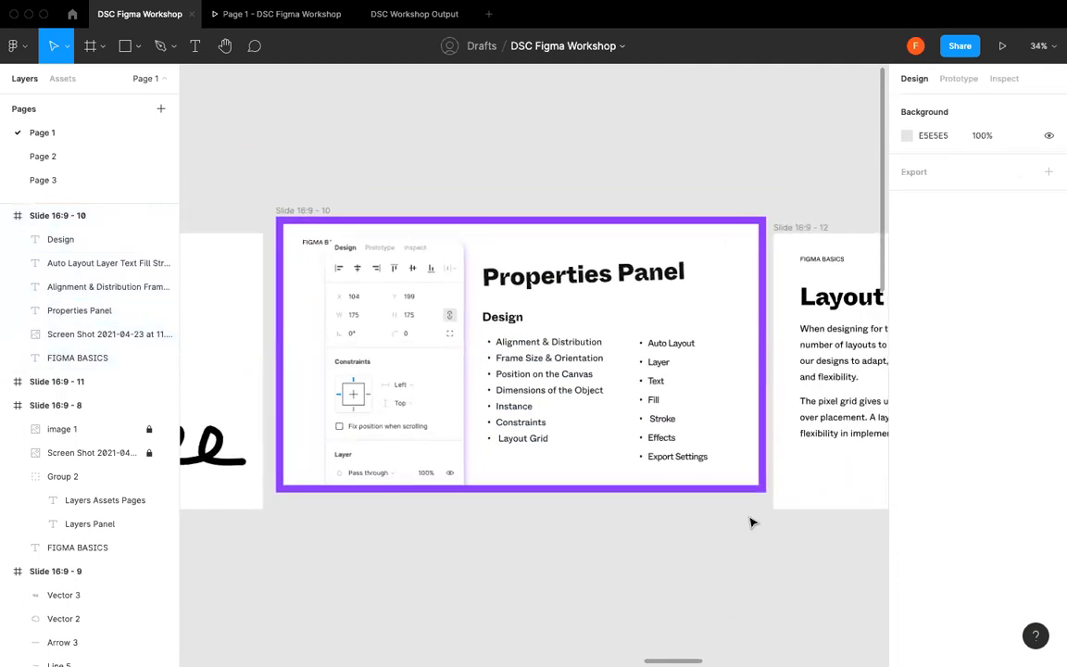
scroll(751, 520, right, 5)
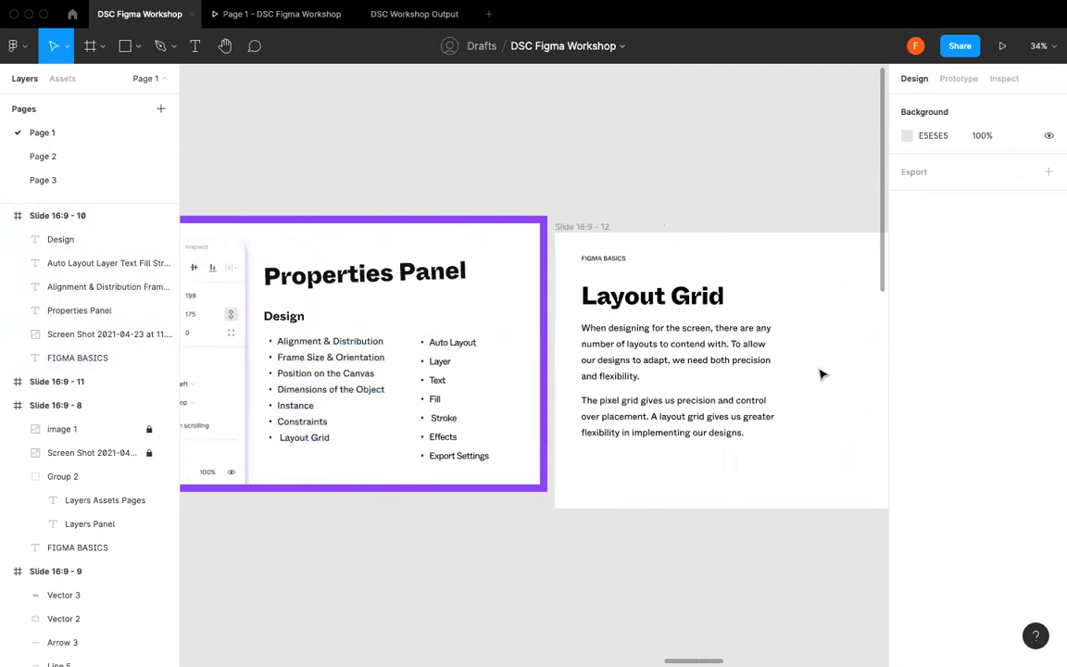
scroll(820, 375, right, 3)
scroll(820, 374, down, 1)
scroll(820, 374, right, 2)
scroll(820, 374, up, 1)
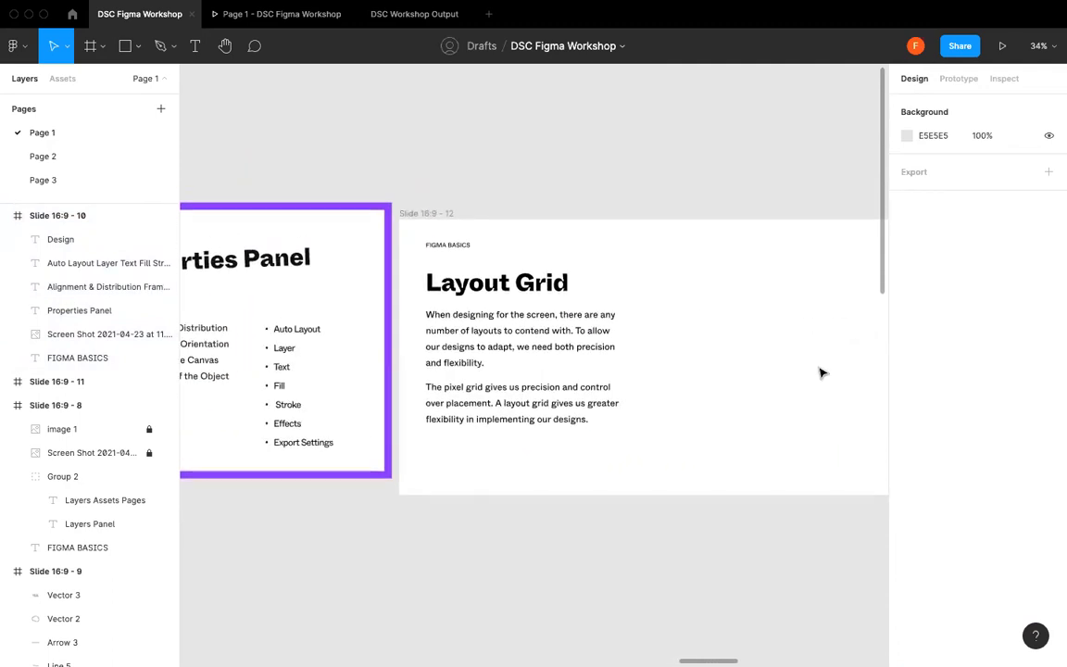
scroll(820, 374, up, 5)
scroll(822, 373, down, 1)
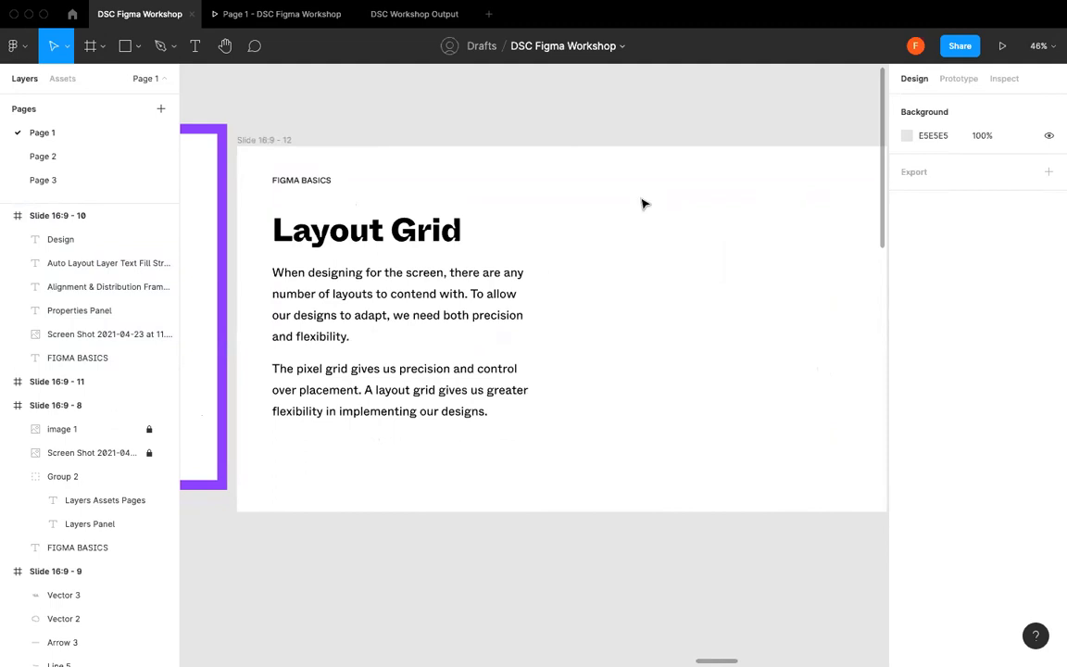
click(292, 144)
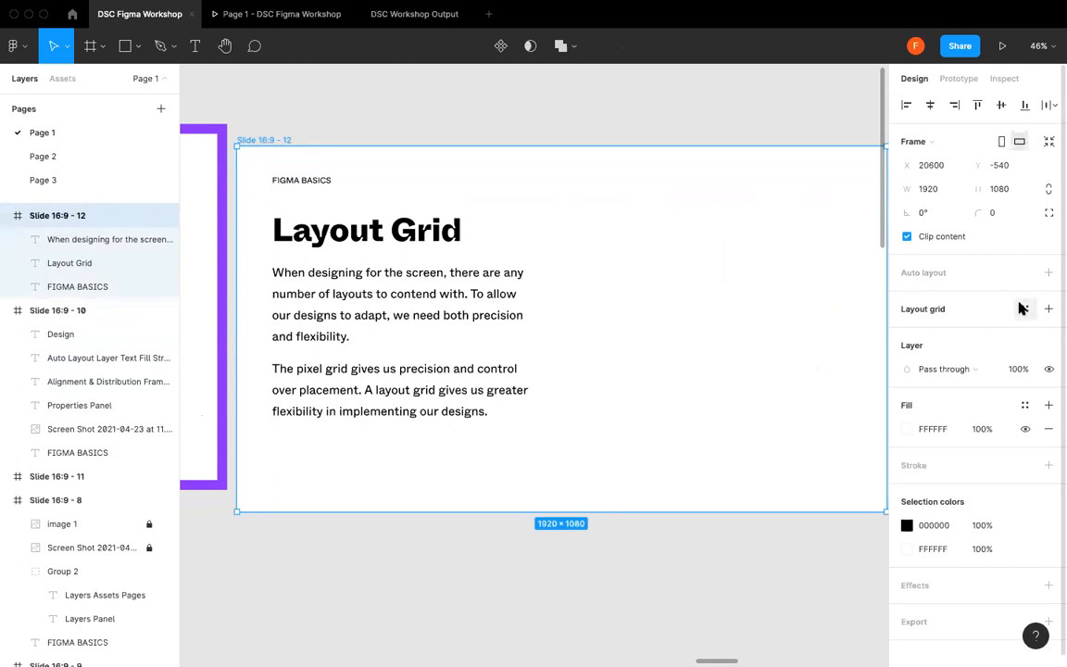
click(1048, 310)
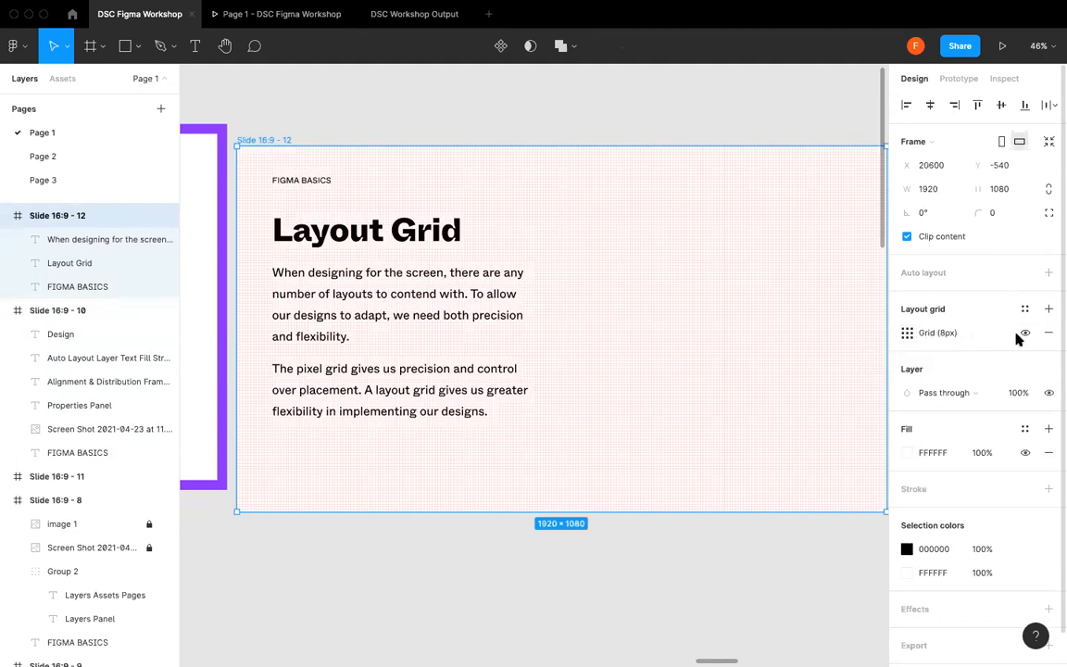
- Switch the slide's layout grid type to Columns
click(907, 334)
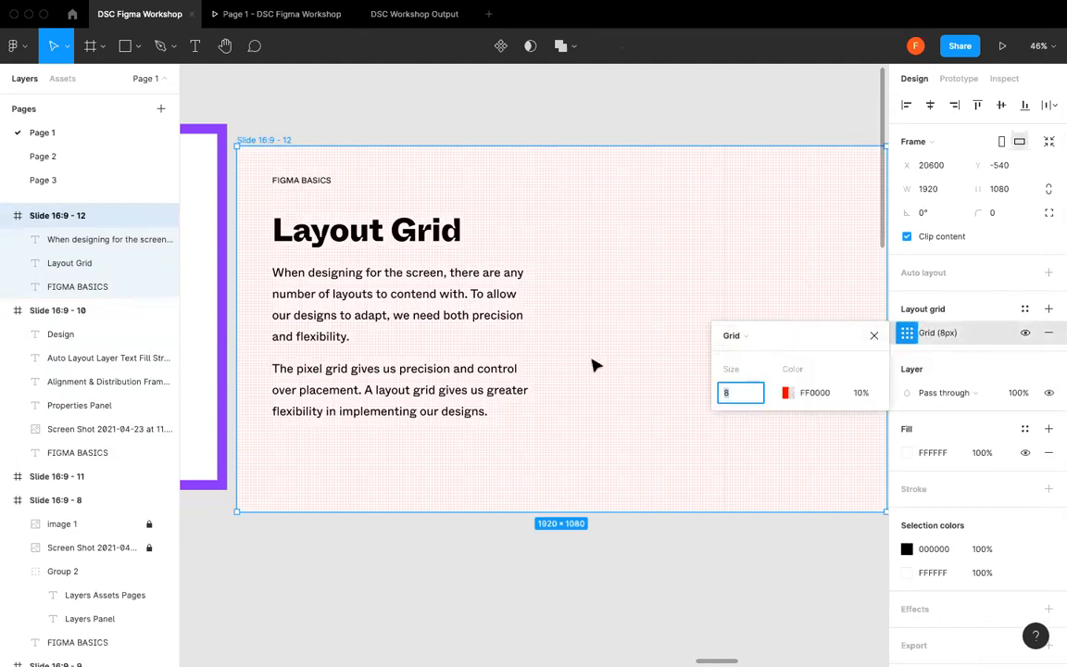
click(757, 337)
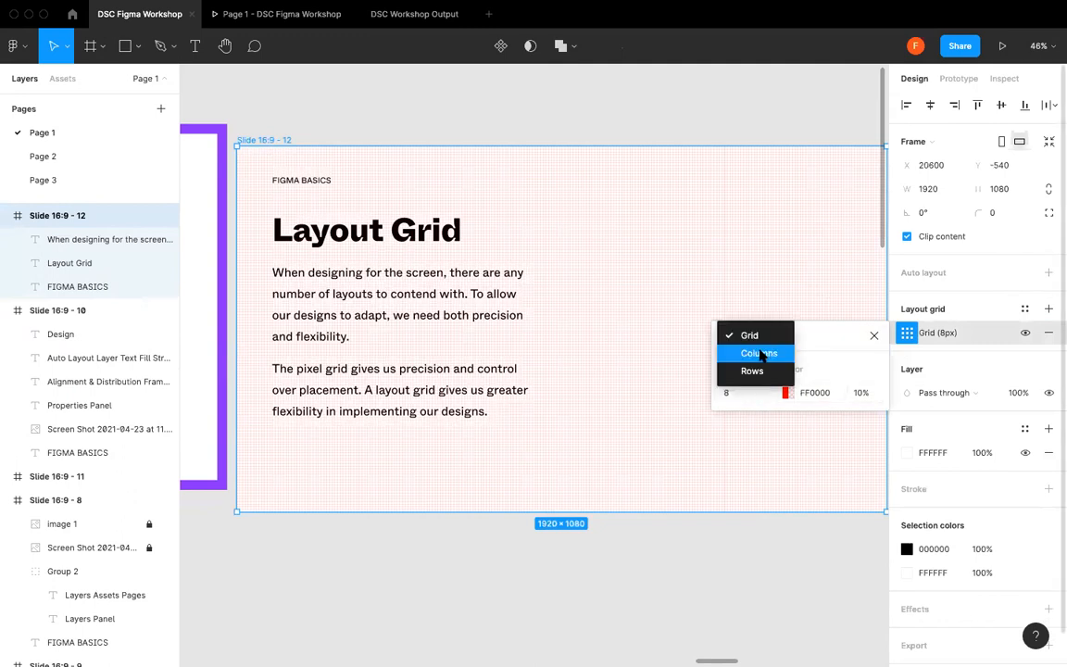
click(759, 354)
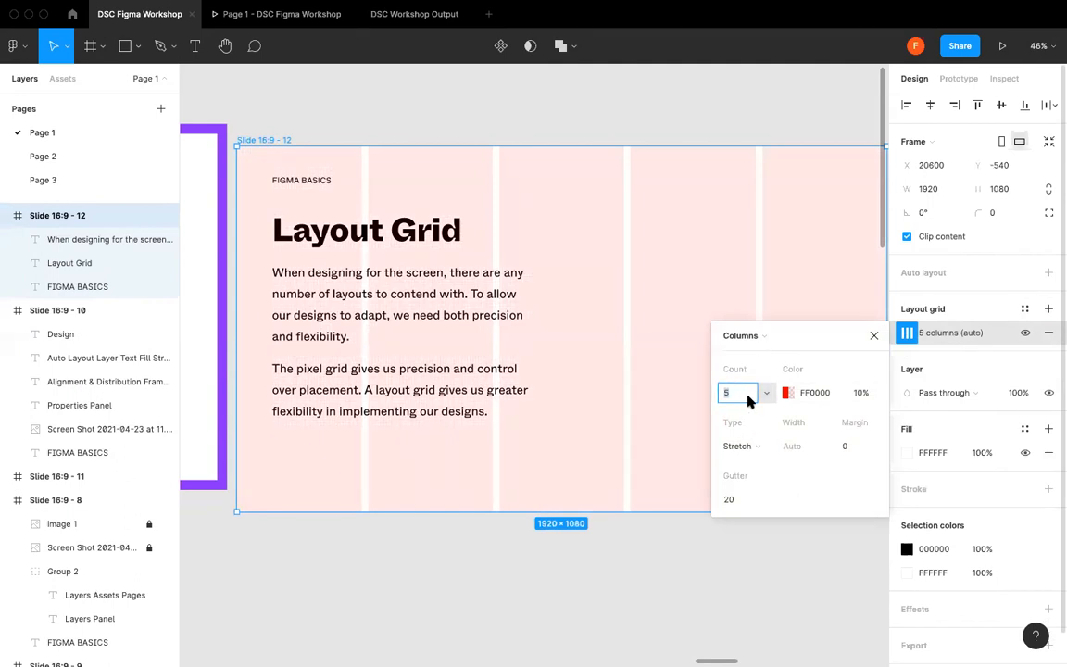
- Try column counts of 1 and 9, and set the layout grid's count to 12
click(764, 394)
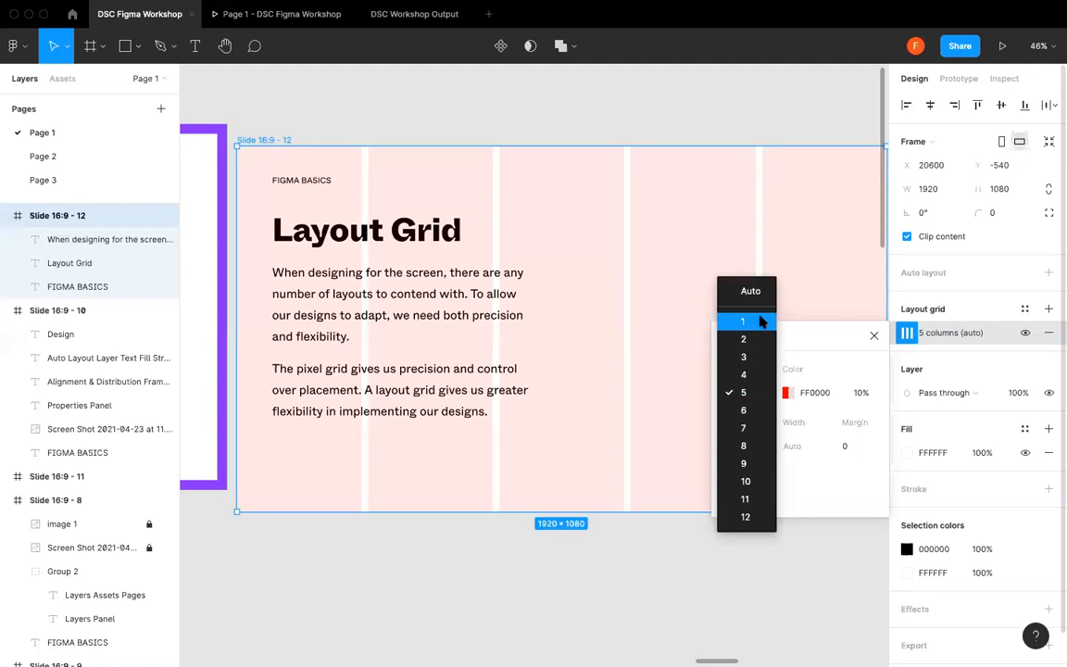
click(759, 320)
click(763, 399)
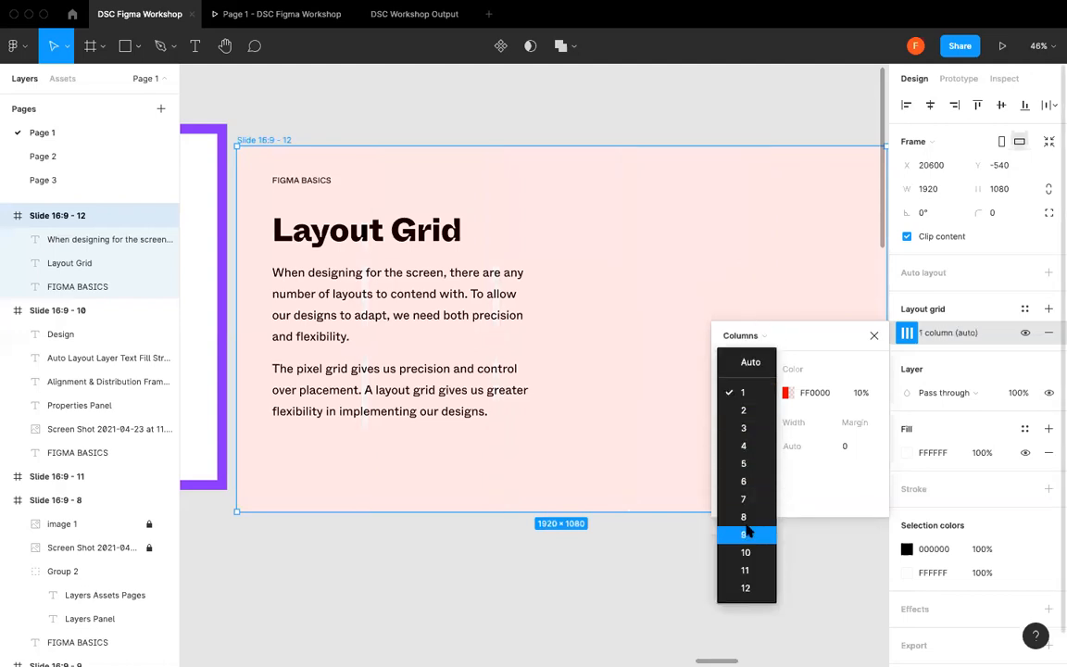
click(756, 534)
click(764, 394)
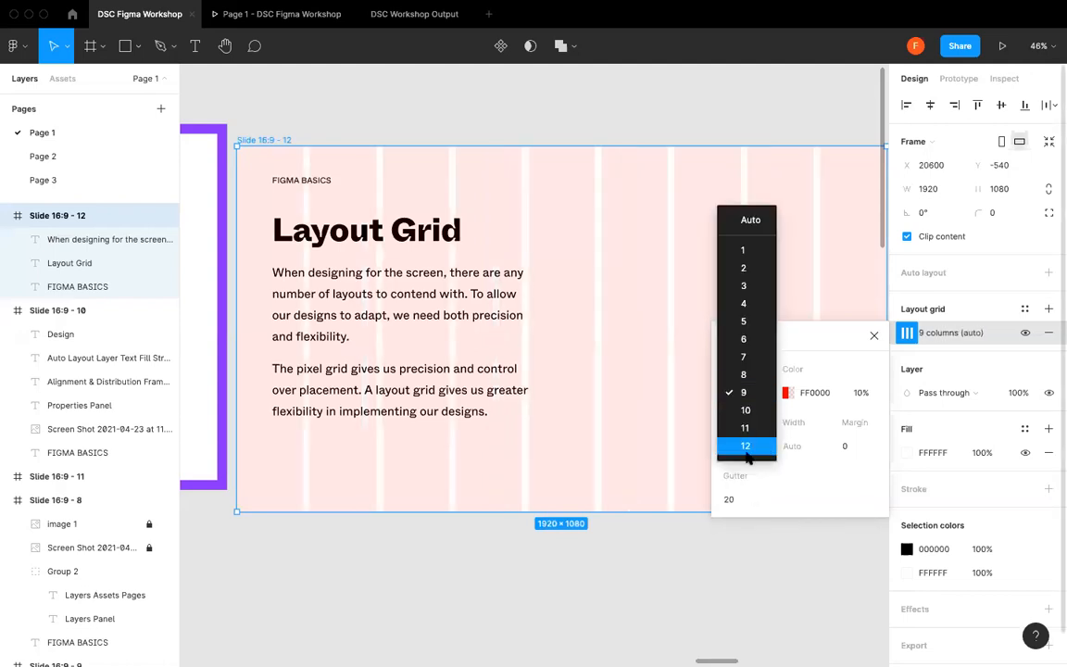
click(749, 445)
- Try a column count of 24 and return the layout grid to 12 columns
click(736, 395)
text(24)
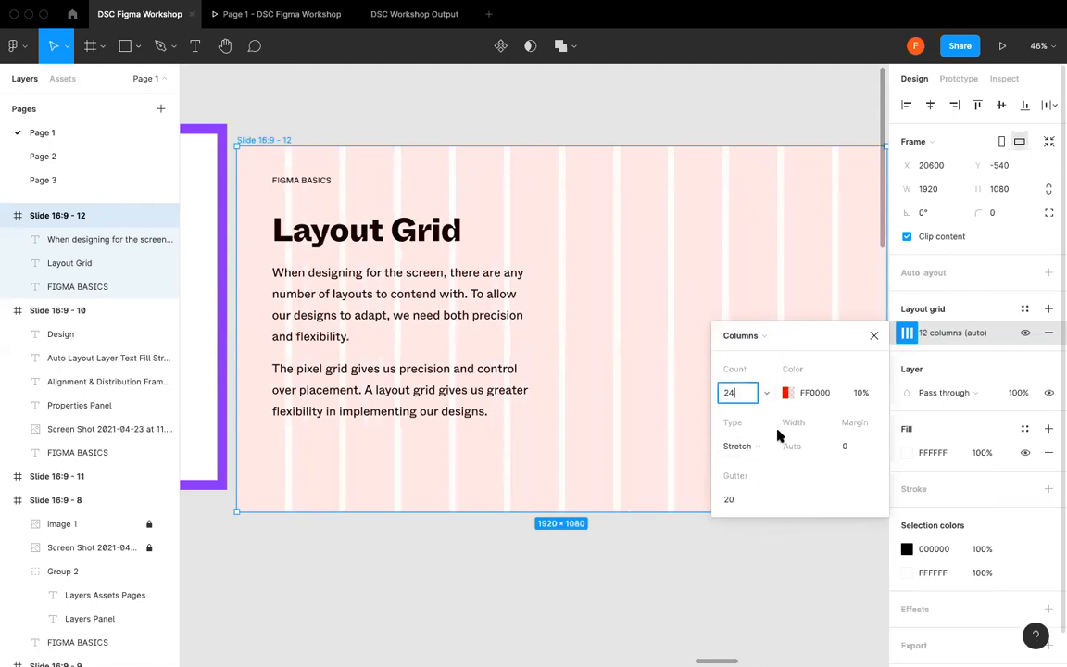
key(Return)
click(766, 392)
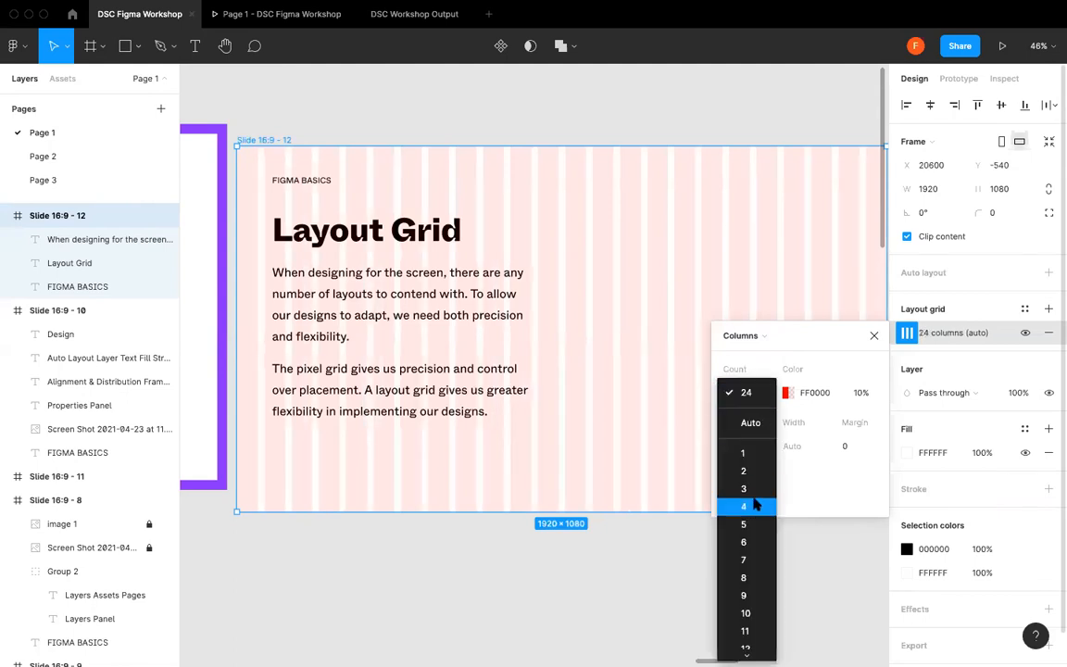
click(745, 645)
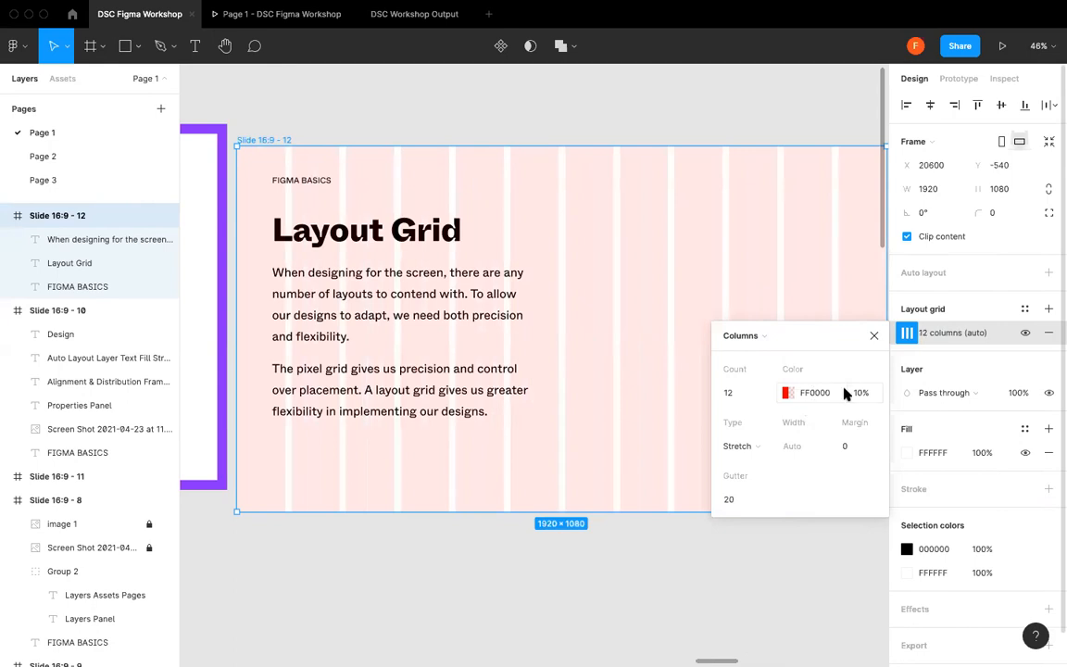
- Color the layout grid columns with the purple document color 892DFF at 4% opacity
click(786, 393)
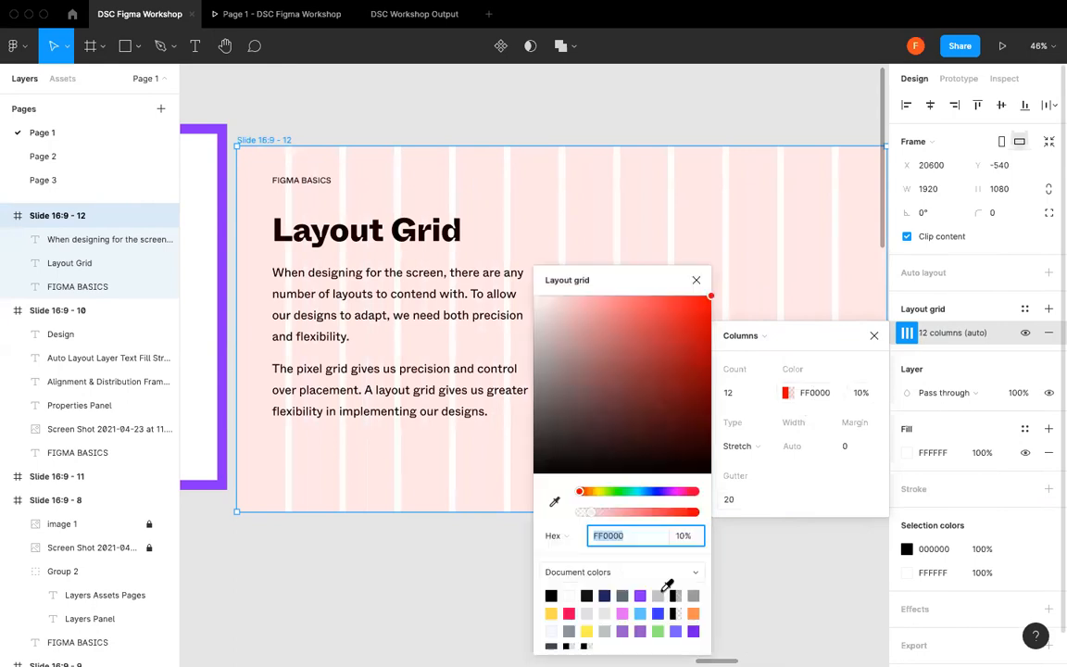
click(639, 594)
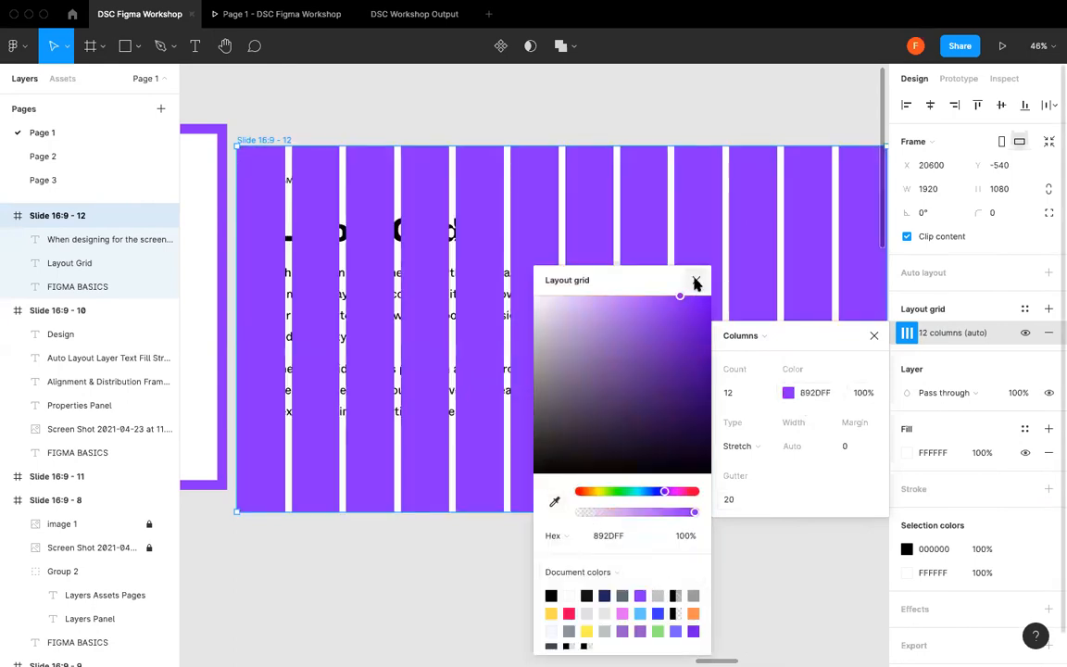
click(861, 394)
text(4)
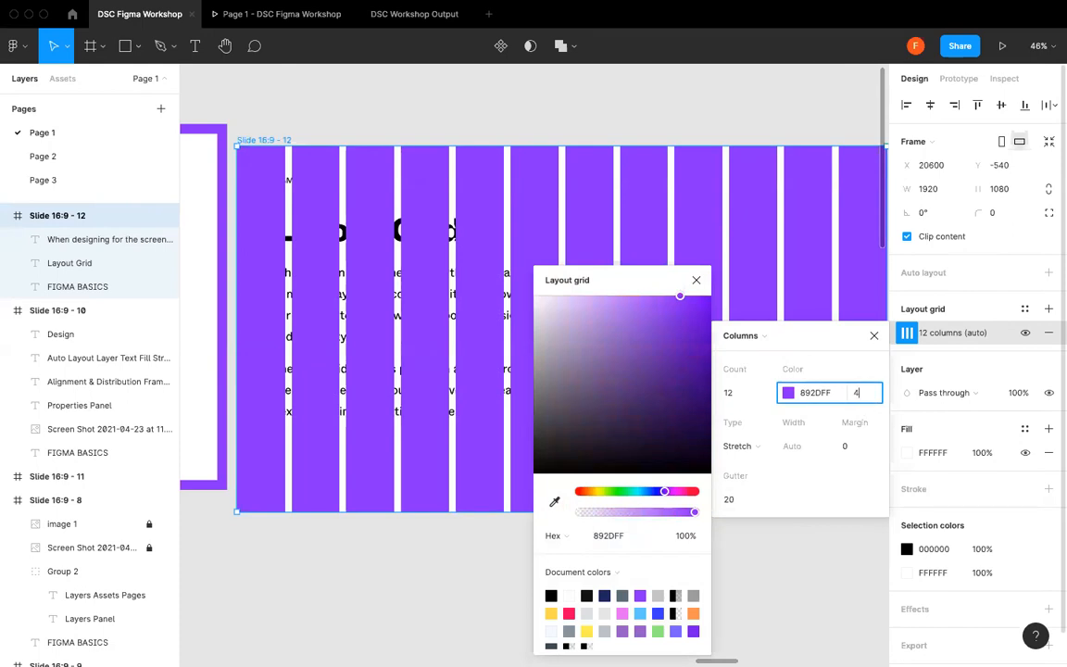
key(Return)
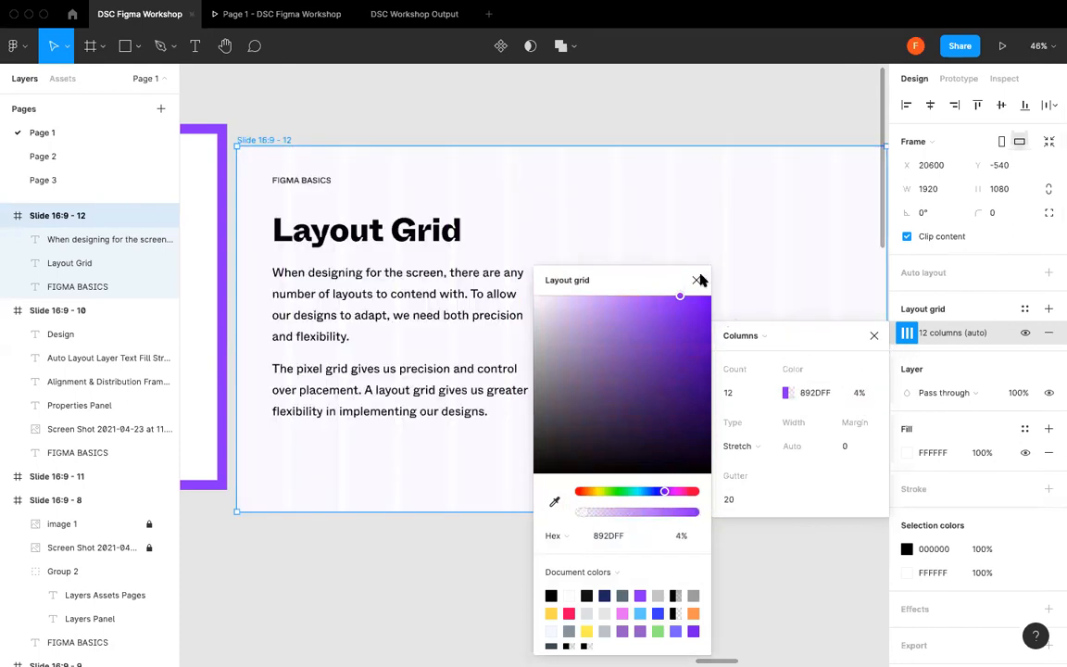
click(697, 280)
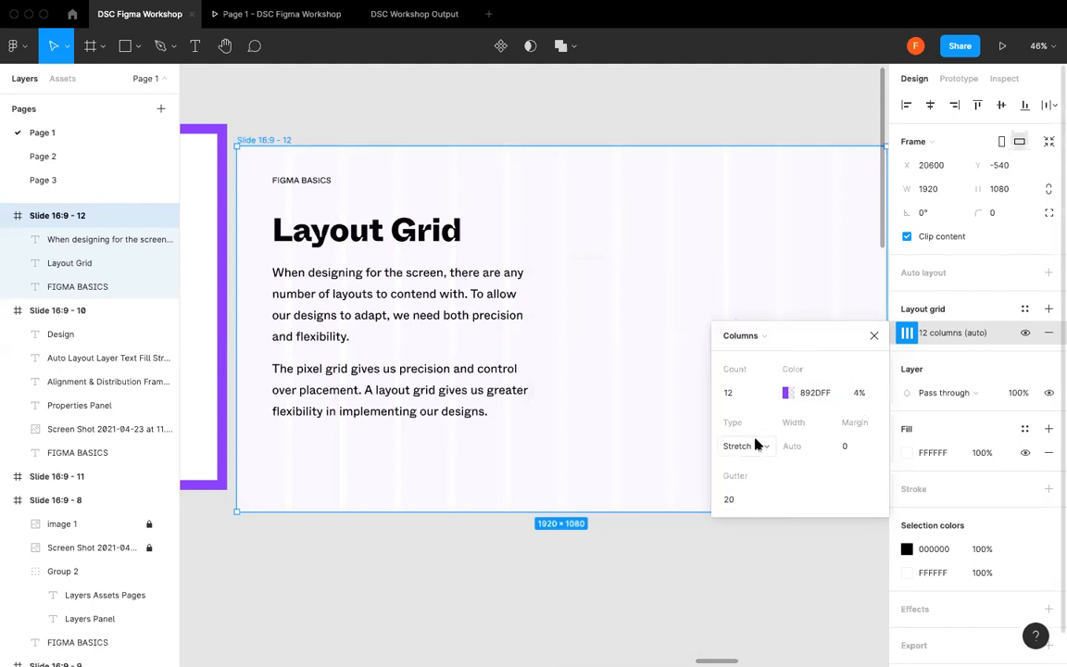
- Try other alignment types for the columns, including Left, and return the type to Stretch
click(755, 445)
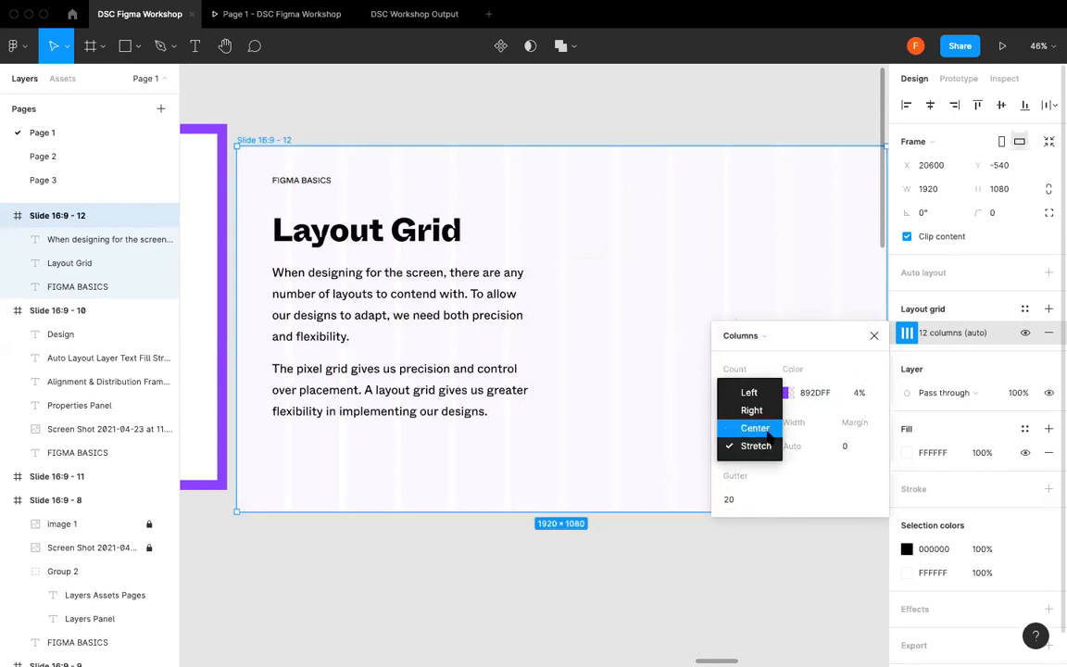
click(752, 409)
click(762, 450)
click(752, 428)
click(757, 443)
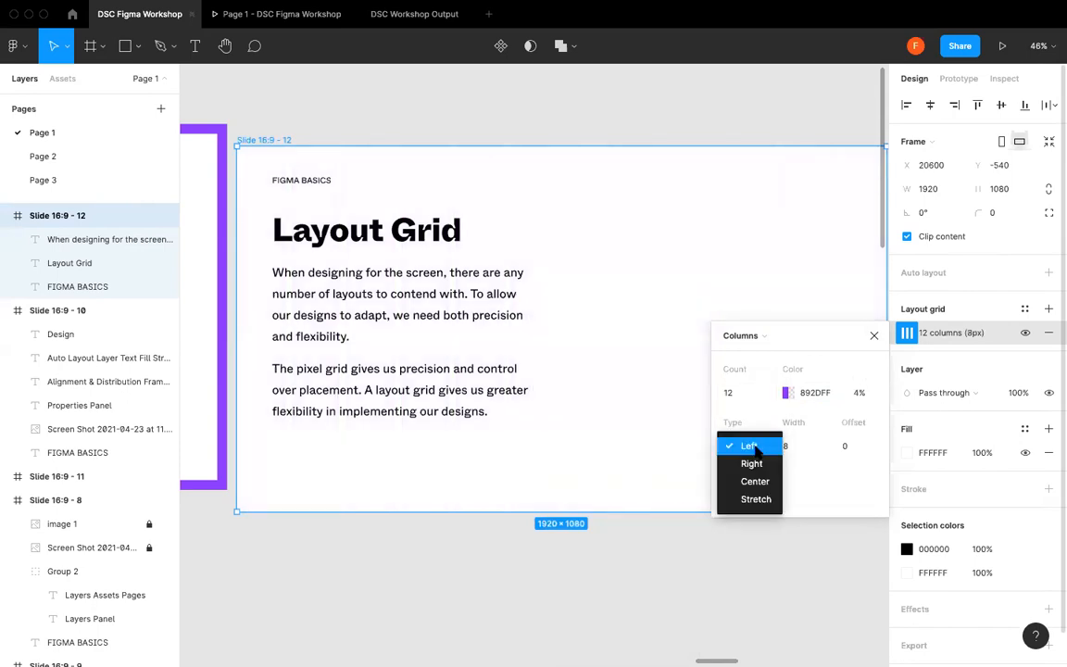
click(757, 499)
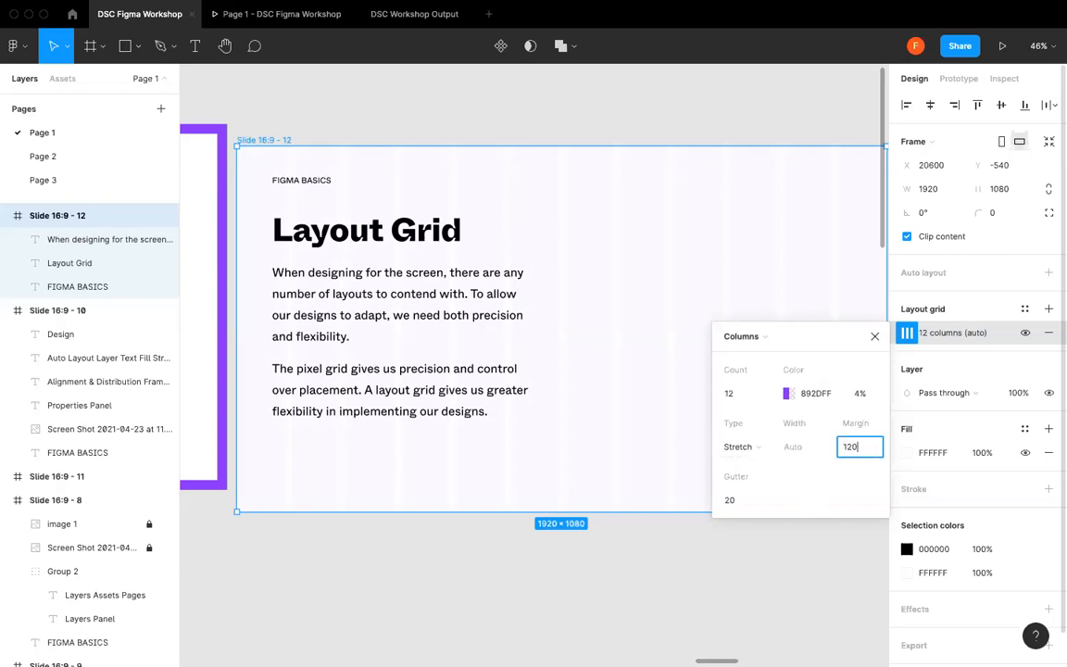
- Set the column grid's margin to 120 and its gutter to 24
key(Return)
click(741, 503)
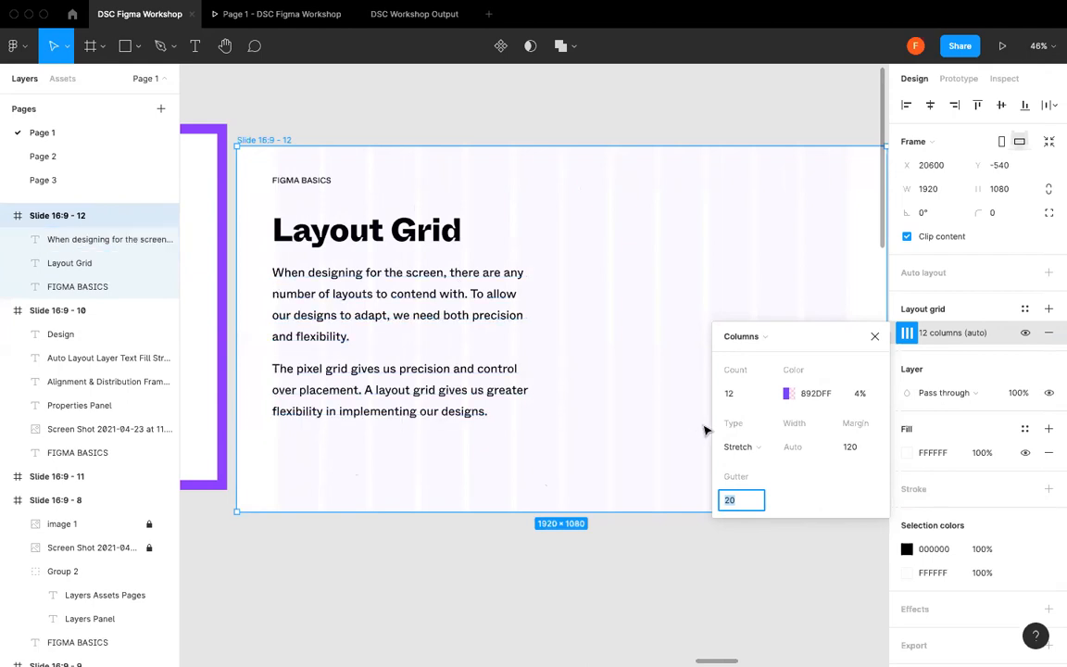
text(24)
key(Return)
click(1044, 309)
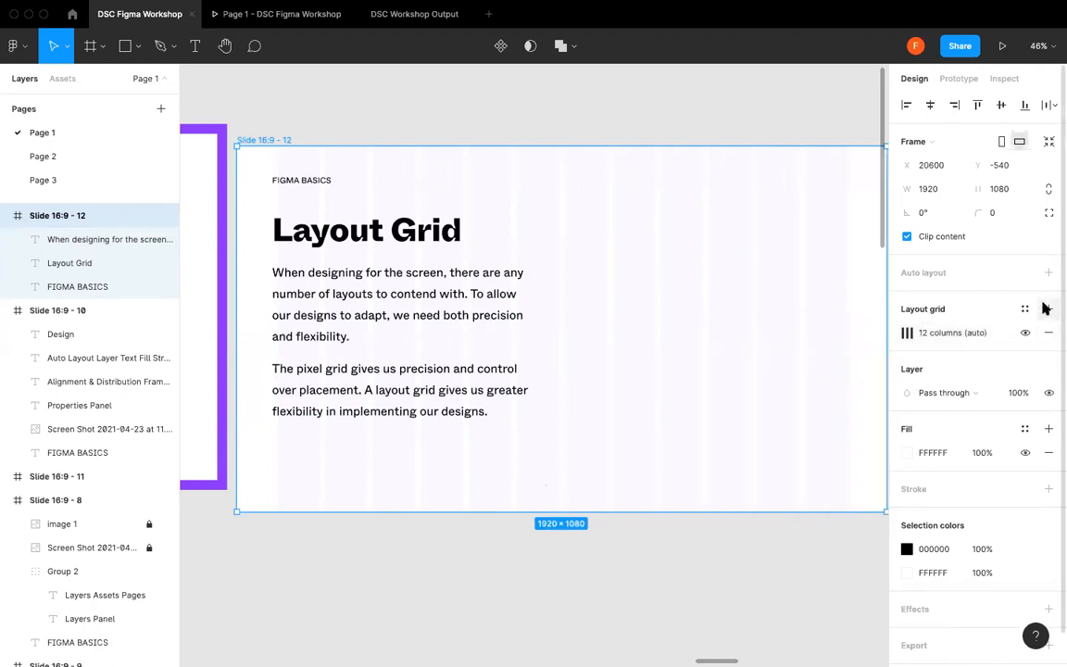
- Try a second layout grid set to Rows on the slide, and remove that grid
click(1046, 308)
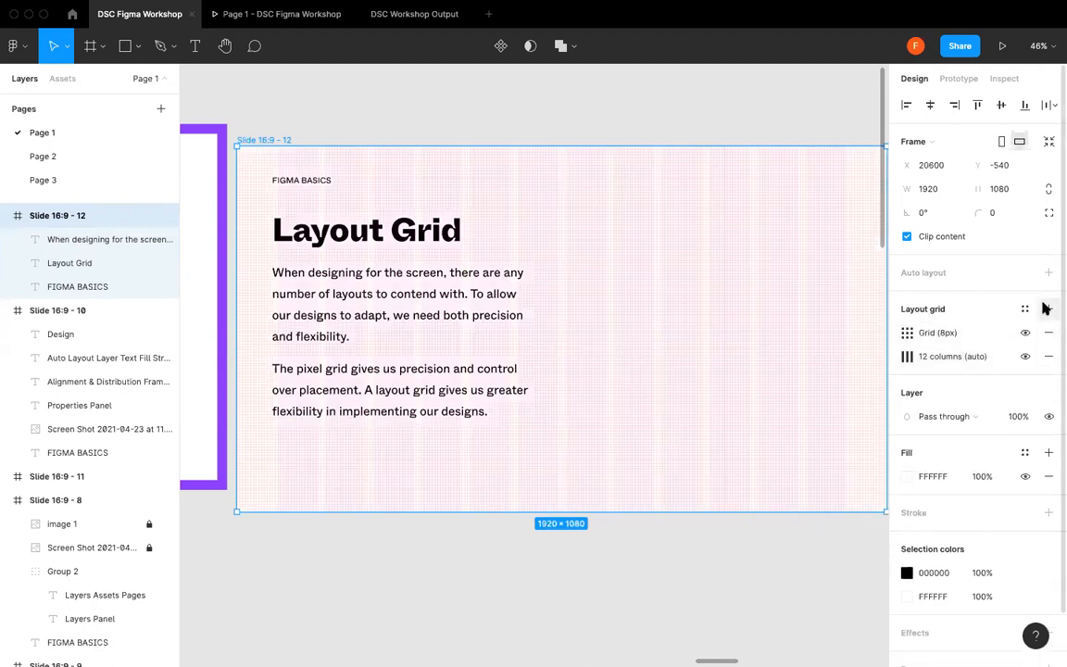
click(910, 339)
click(765, 335)
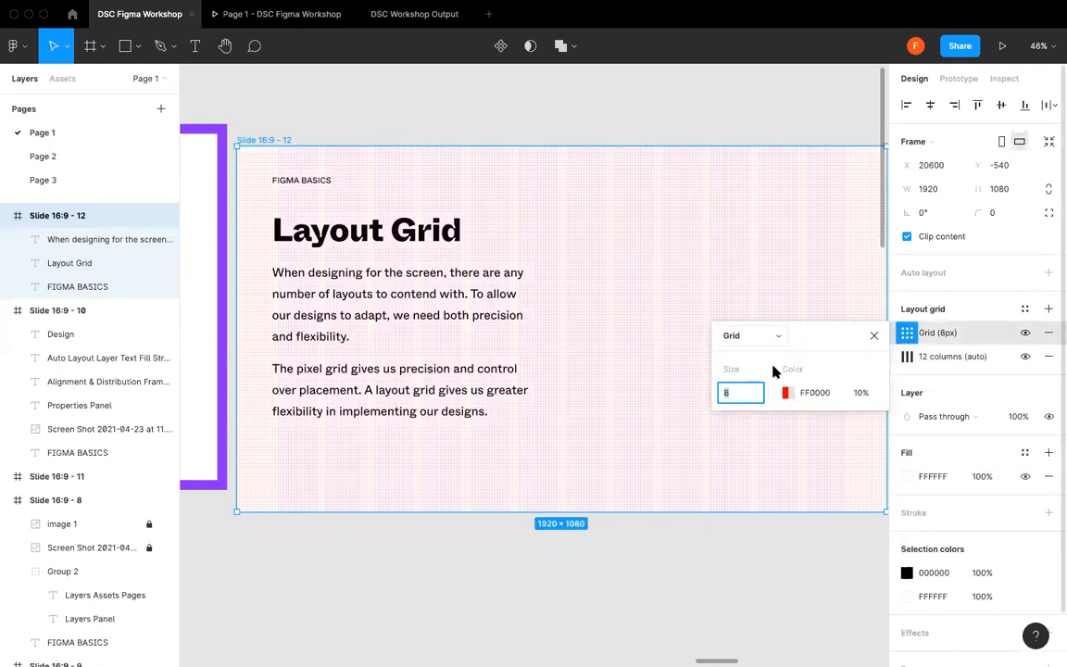
click(774, 371)
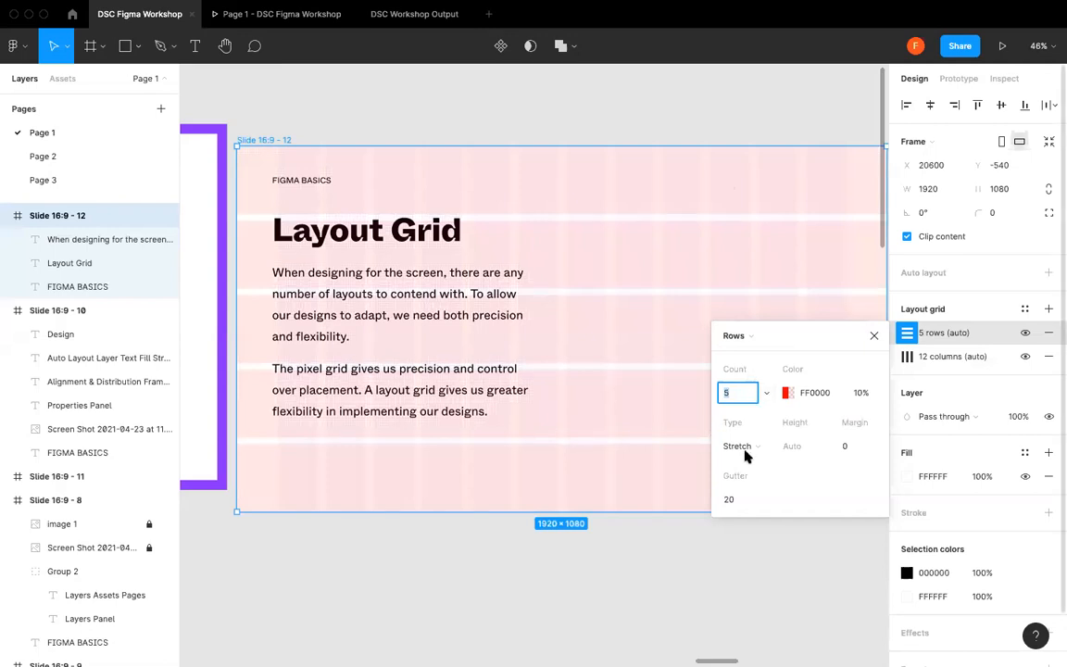
click(1047, 336)
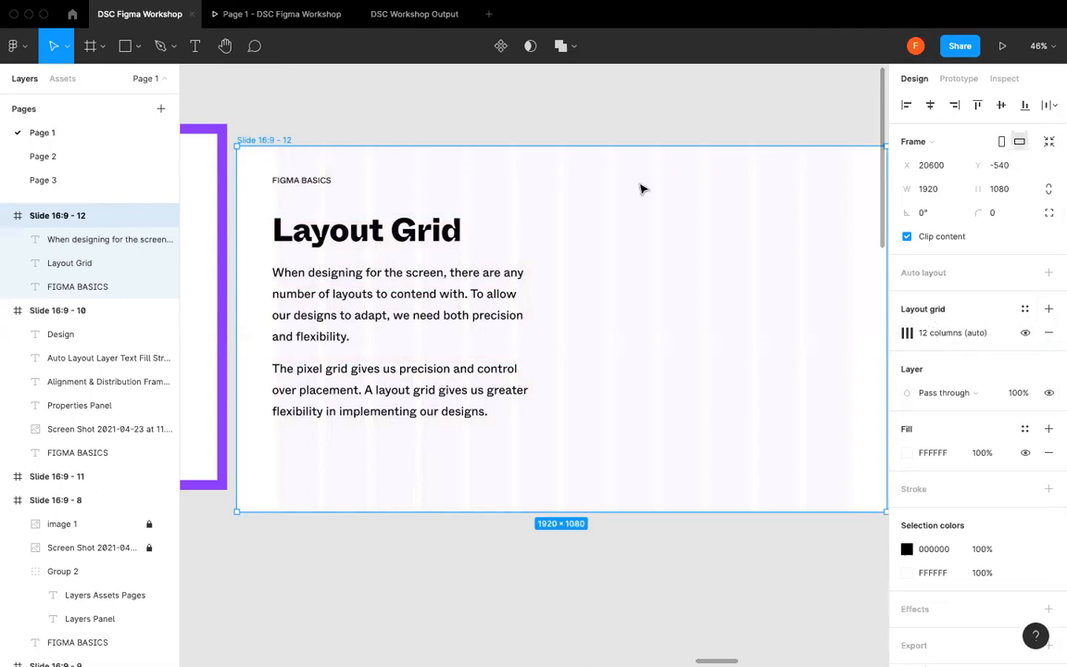
click(508, 126)
scroll(603, 236, right, 5)
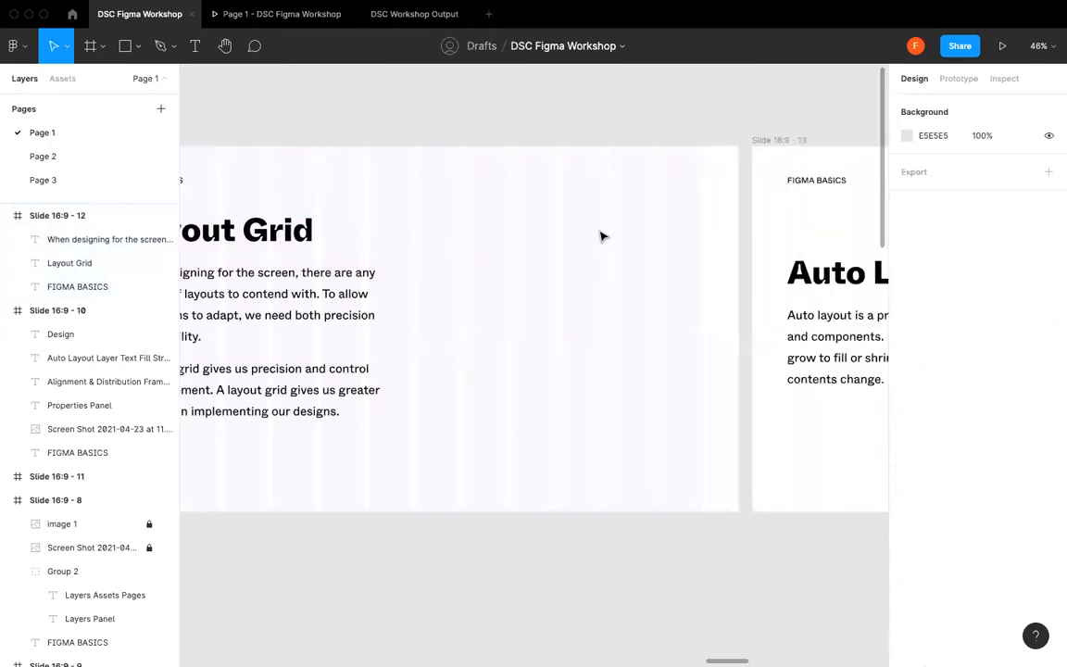
- Draw a rectangle about 243 by 78 above the Trial Plan card, align it with the card's left edge, and fill it with the Download button's blue
scroll(602, 235, left, 5)
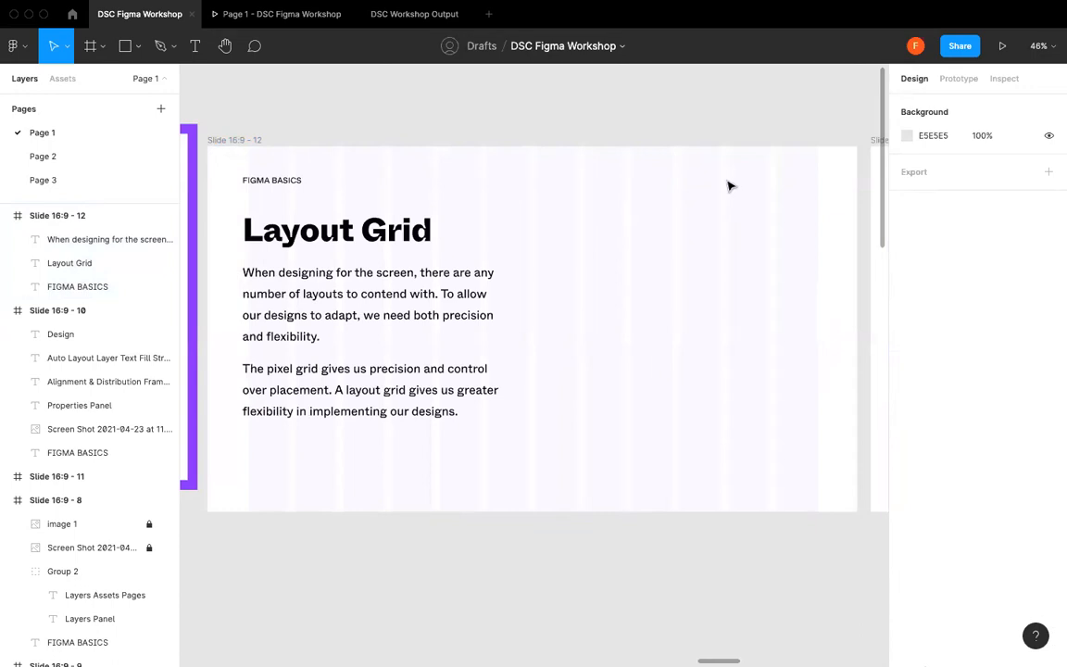
scroll(729, 186, right, 10)
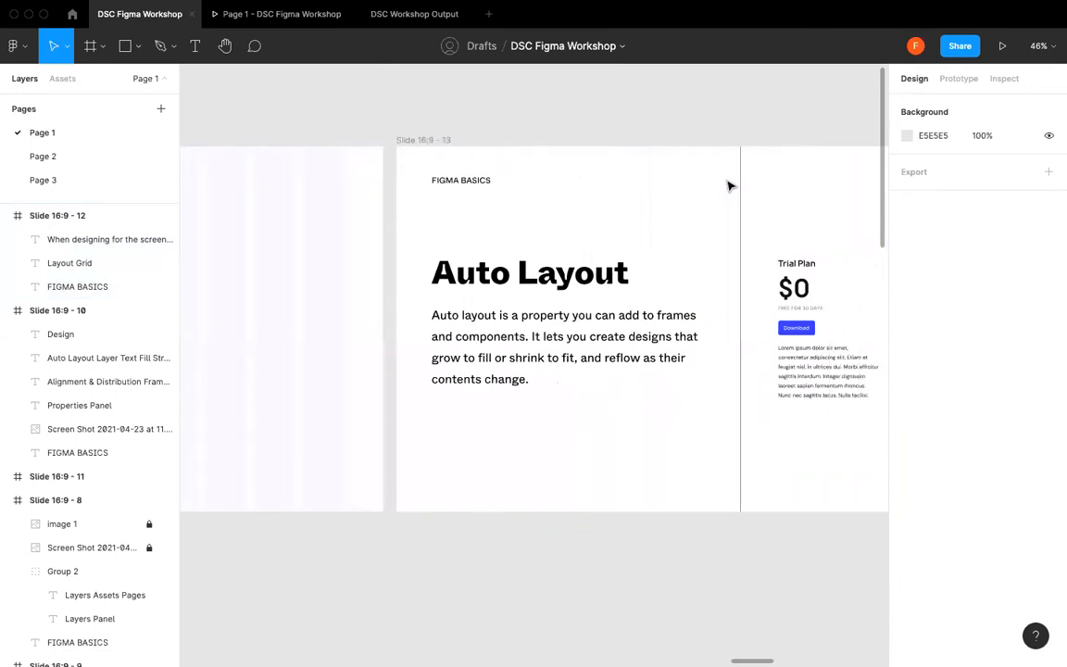
scroll(729, 186, right, 3)
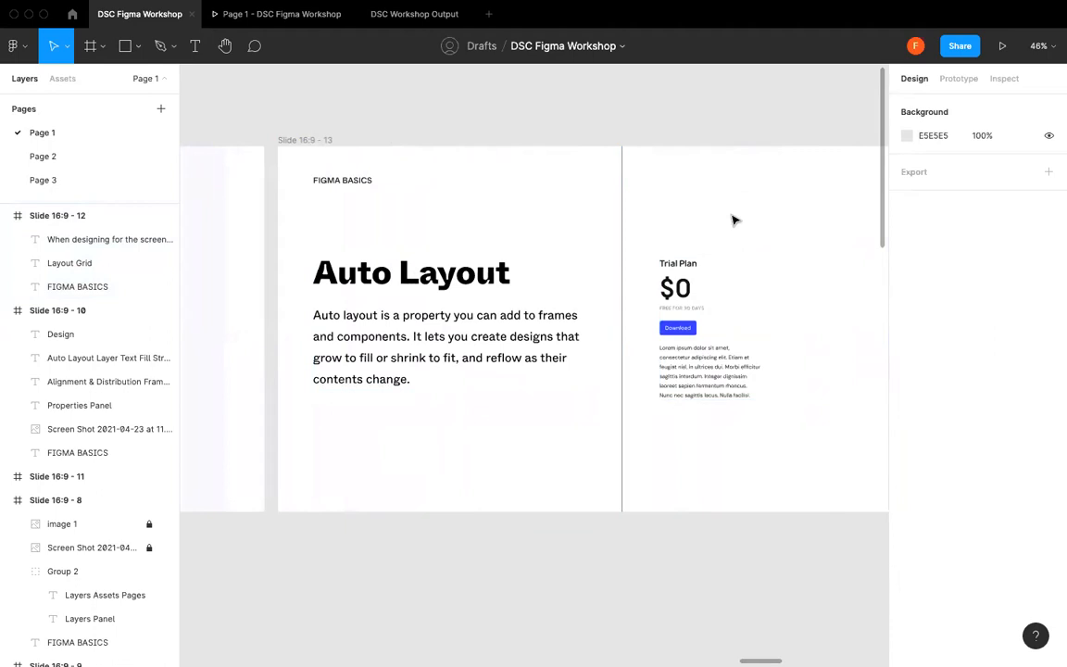
scroll(733, 219, up, 2)
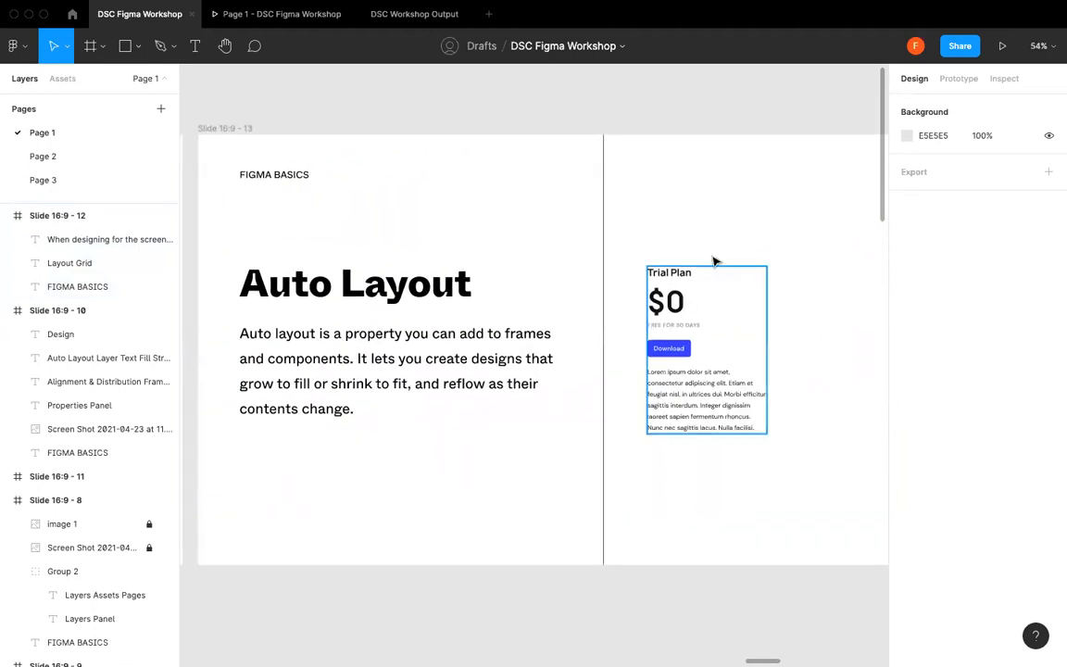
scroll(714, 261, up, 5)
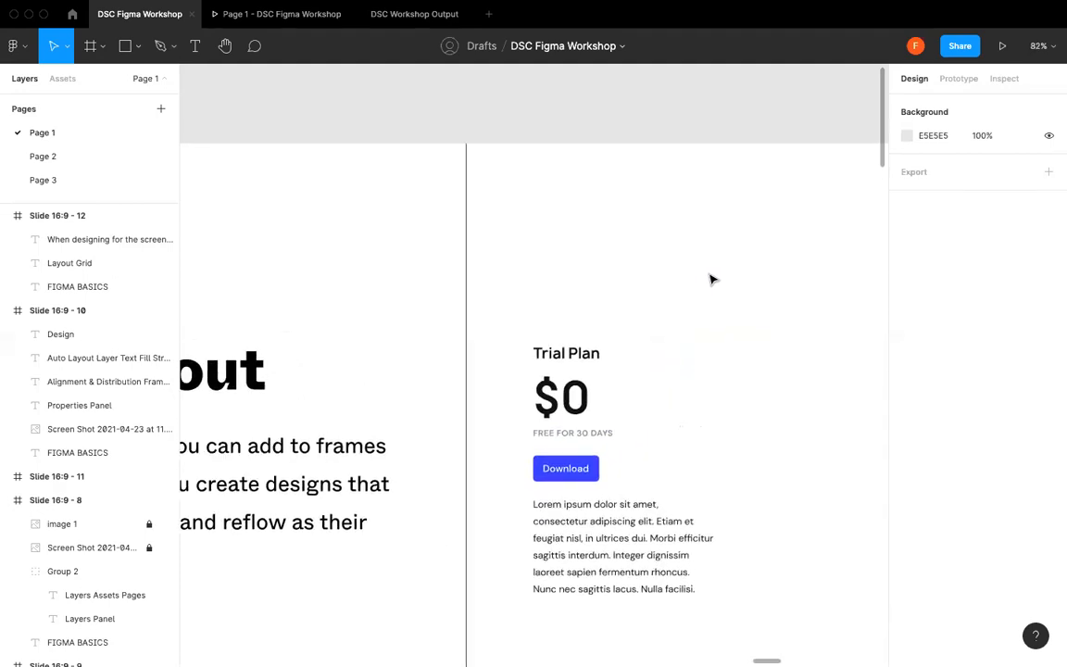
key(r)
drag(567, 210, 714, 257)
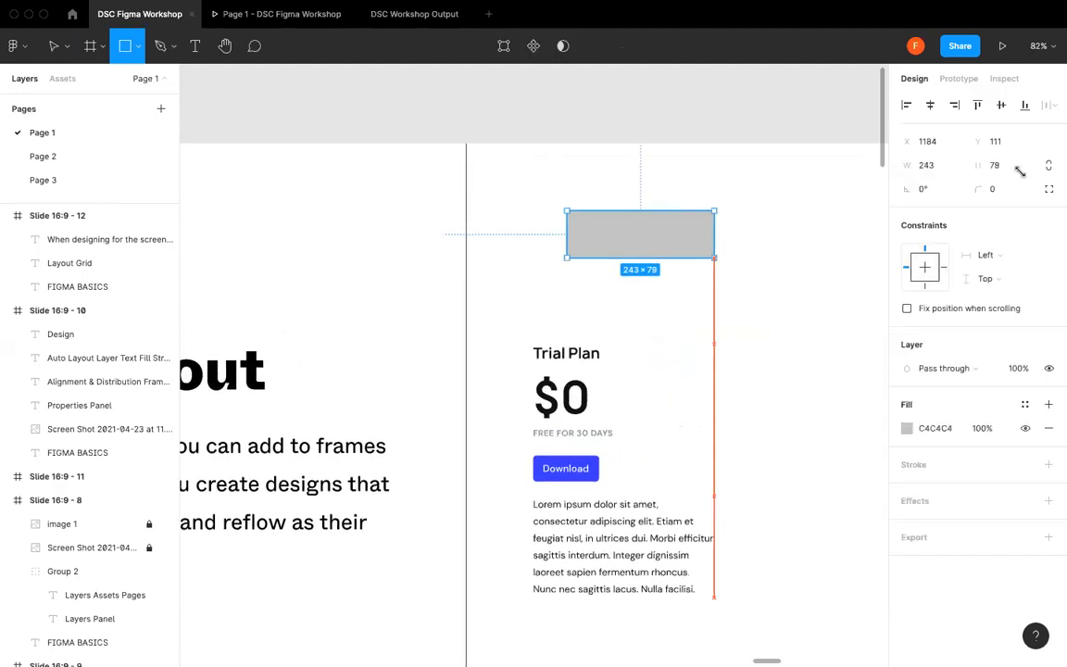
click(617, 276)
drag(632, 244, 597, 280)
key(i)
click(593, 461)
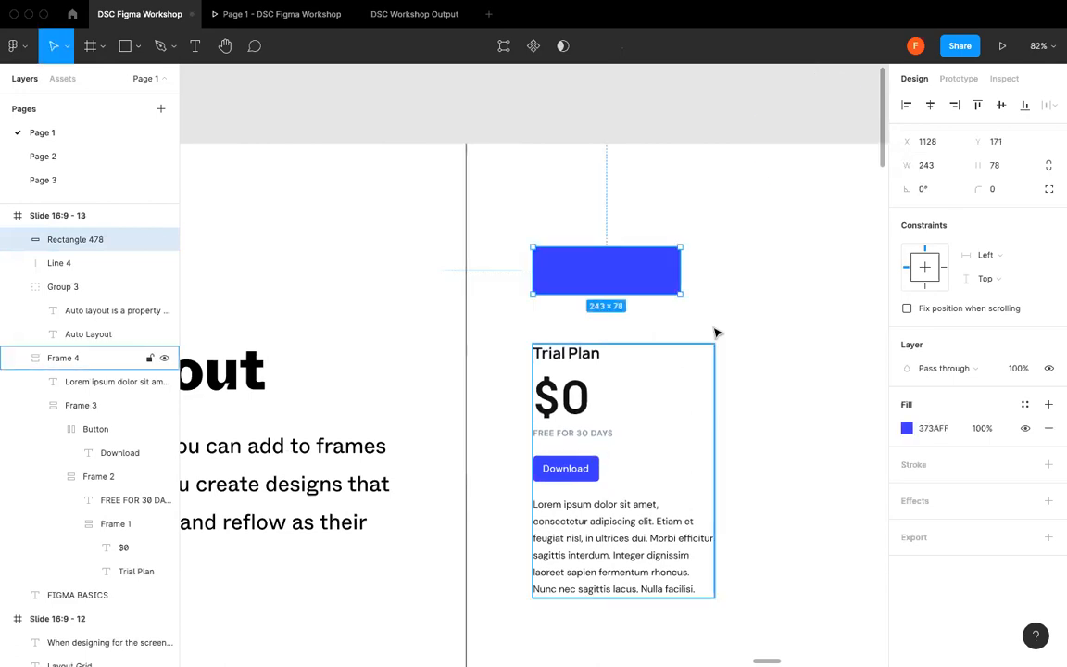
click(714, 334)
- Add a text box reading "Button" over the blue rectangle and color the text white (FFFFFF)
key(t)
drag(562, 256, 639, 283)
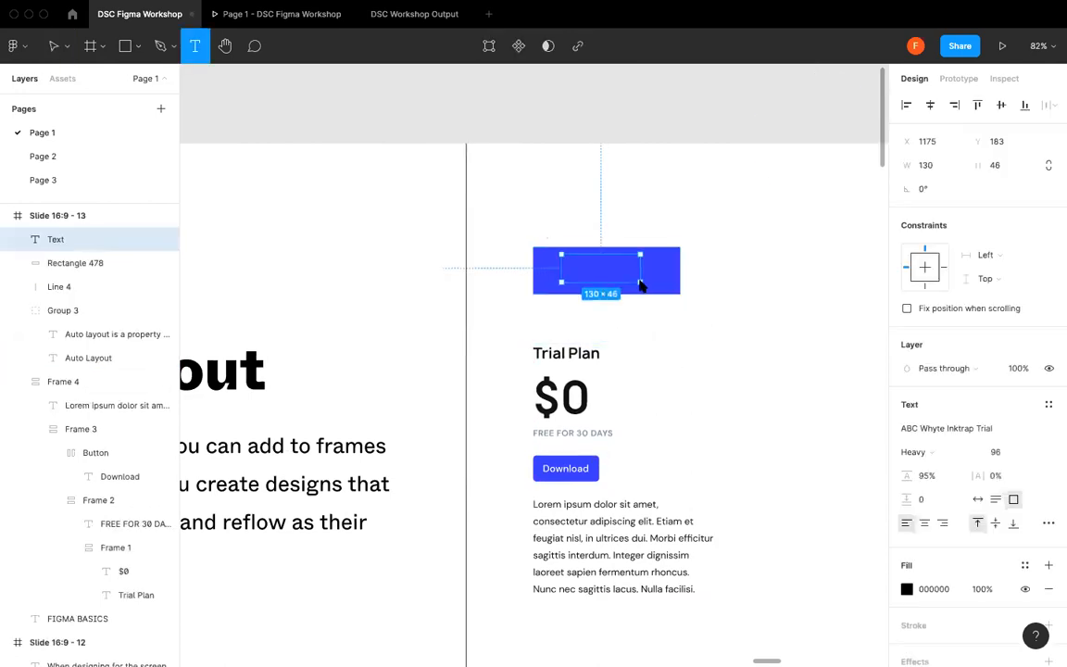
text(Button)
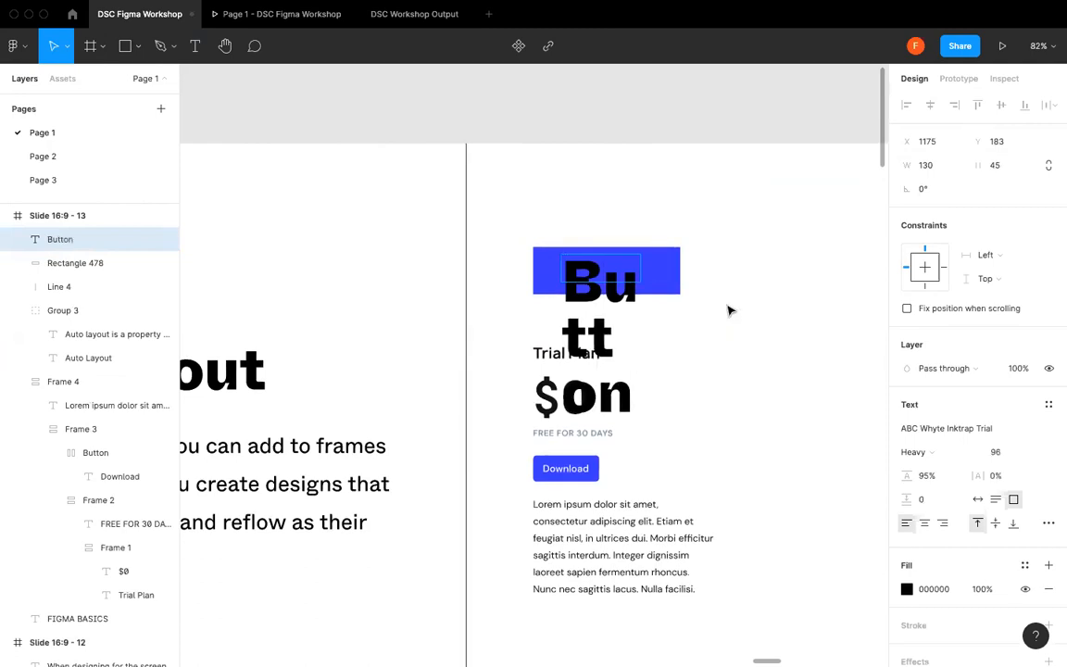
key(Escape)
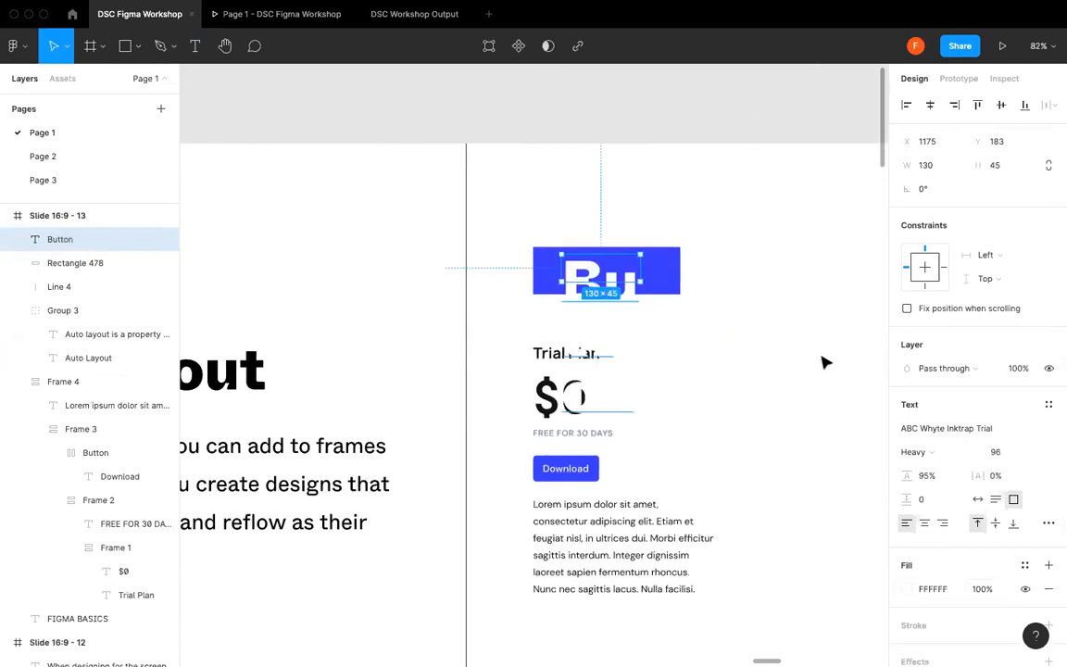
key(Return)
key(Escape)
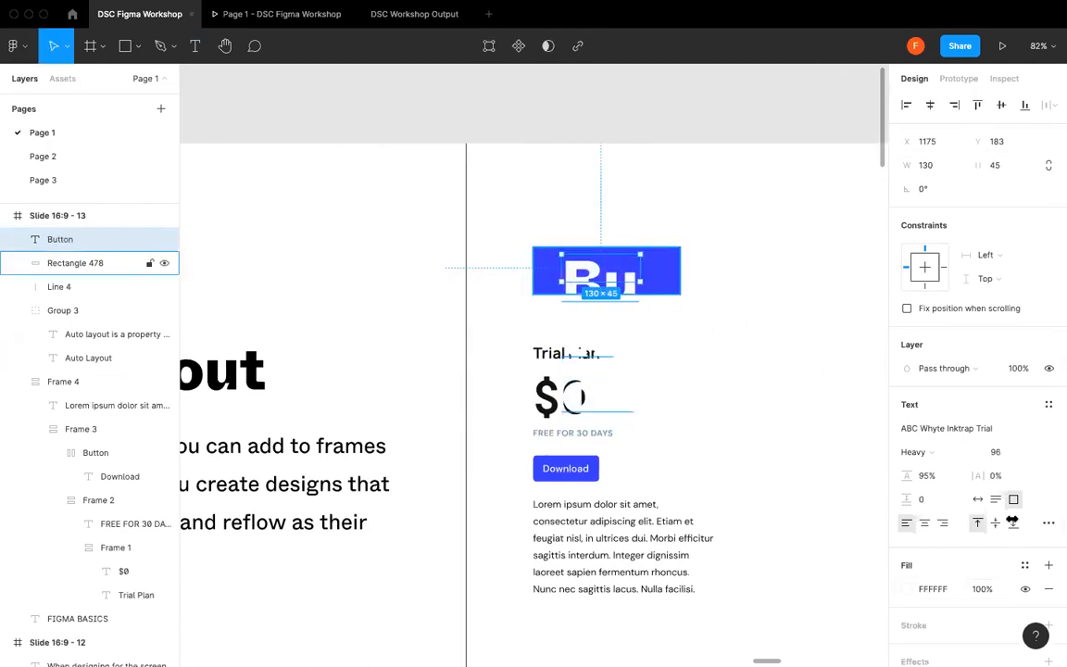
- Set the "Button" text to auto width and its font size to 24
click(980, 501)
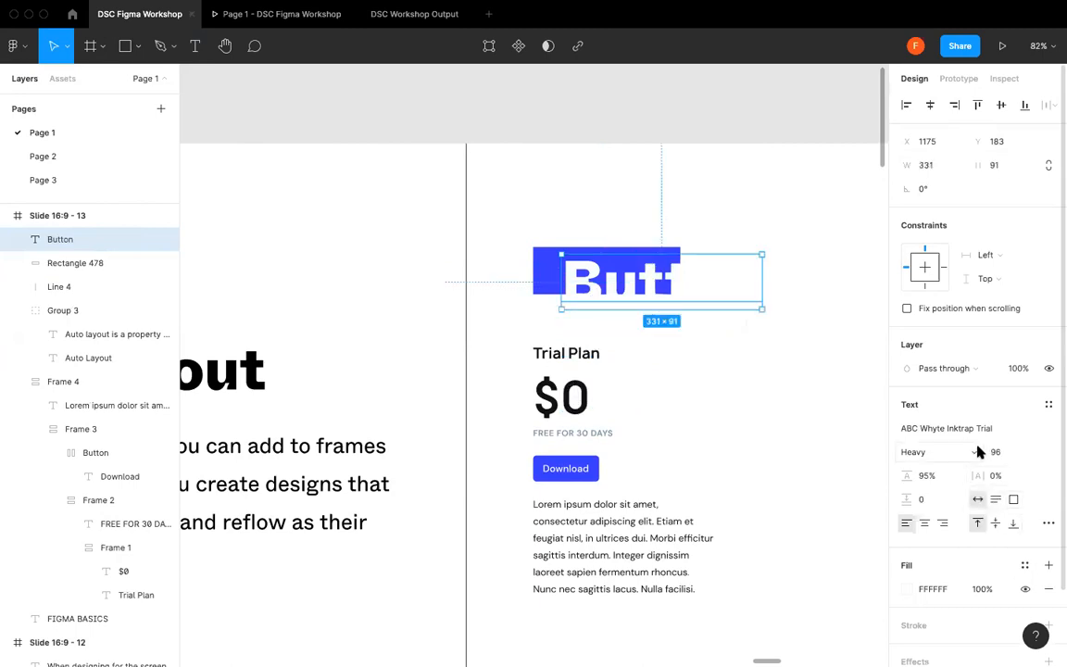
click(1032, 452)
click(1015, 376)
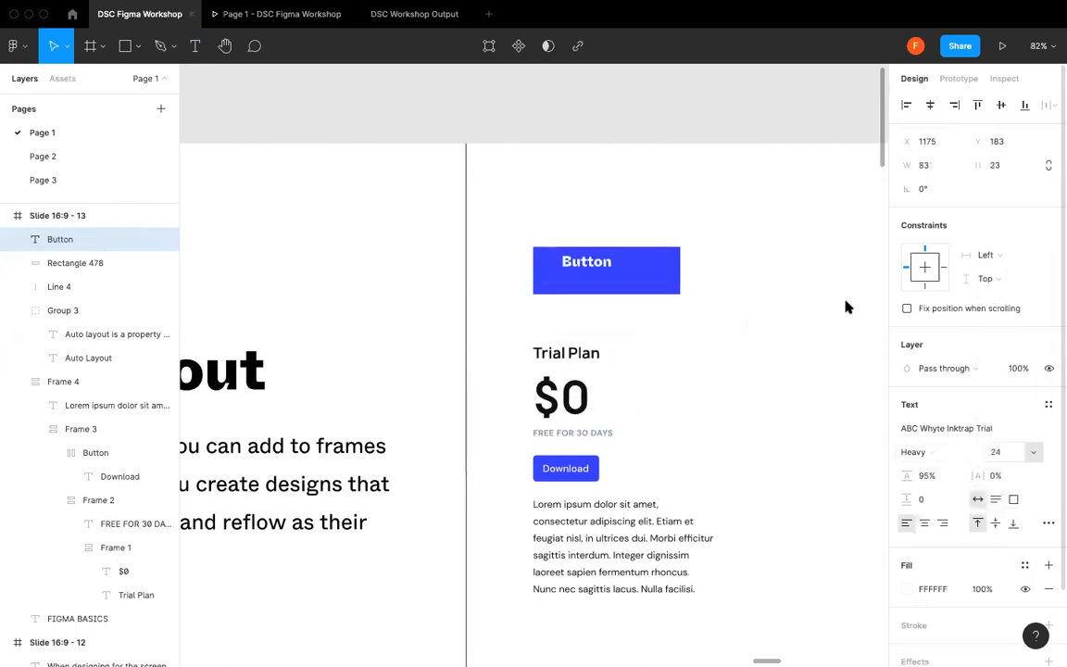
- Center the "Button" text horizontally and vertically on the blue rectangle
shift+click(655, 289)
click(931, 104)
click(1000, 104)
click(741, 286)
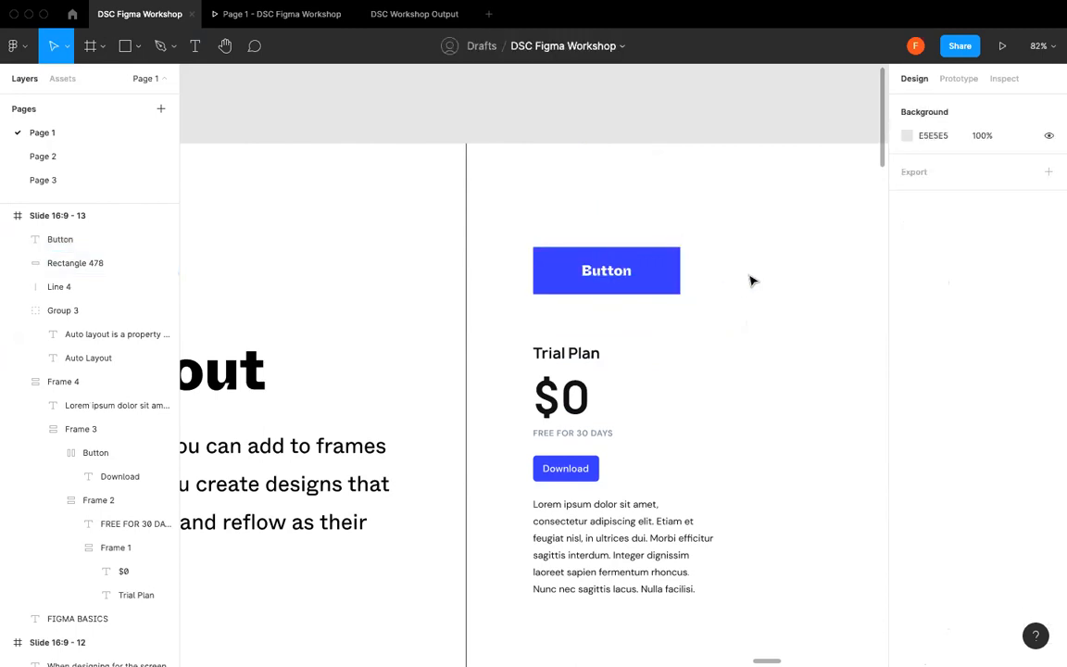
- Extend the button label with placeholder text so it reads "Button sdfsdgag"
click(658, 276)
click(618, 280)
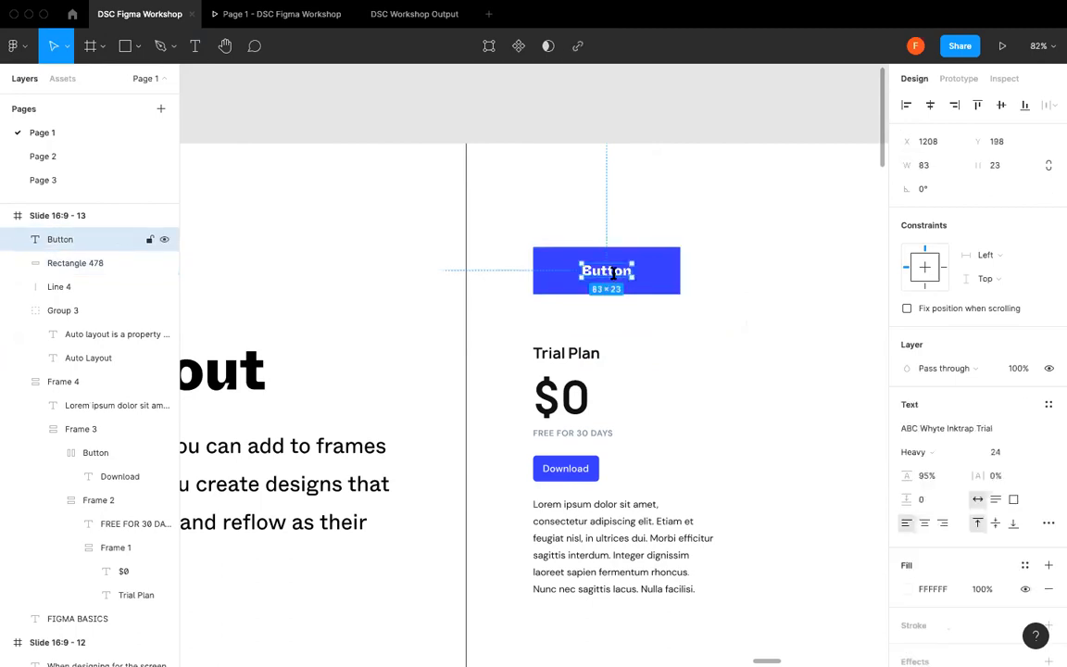
double_click(612, 272)
click(630, 272)
text(sdfsdgag)
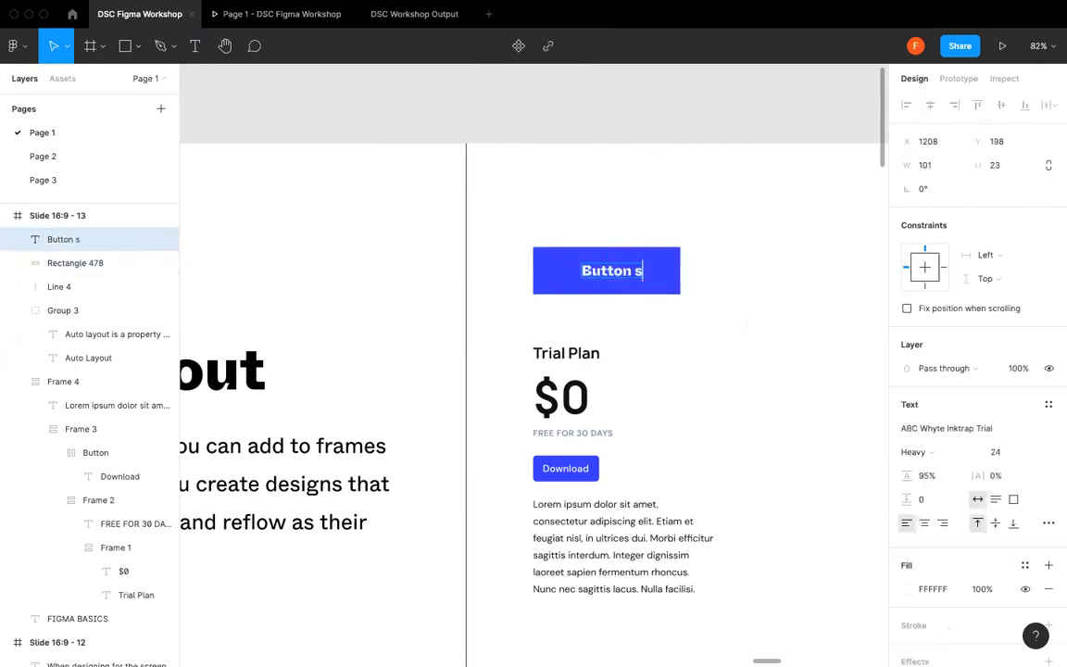
click(805, 258)
- Widen the blue rectangle to about 331 and re-center the longer label on it
click(657, 257)
drag(680, 259, 732, 260)
click(664, 267)
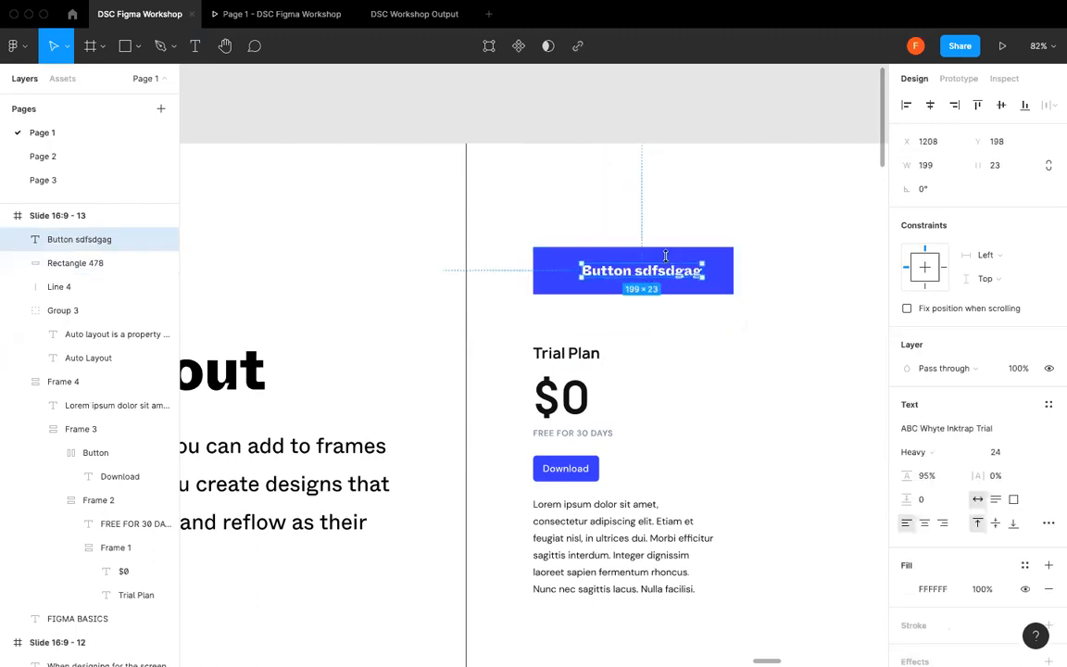
drag(661, 279, 604, 241)
click(760, 288)
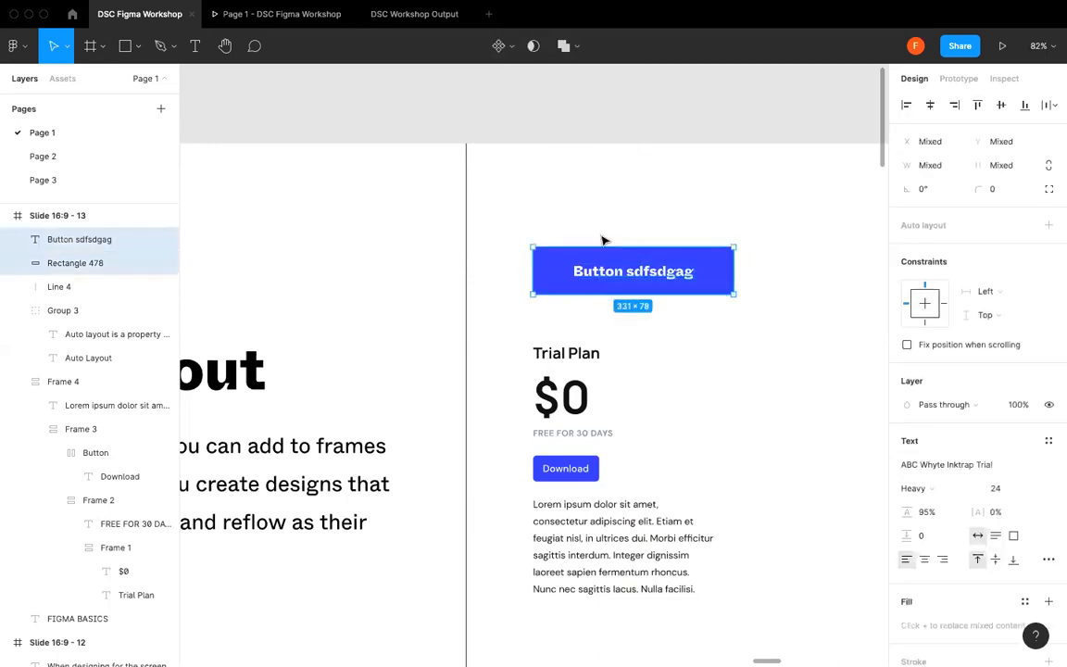
click(625, 202)
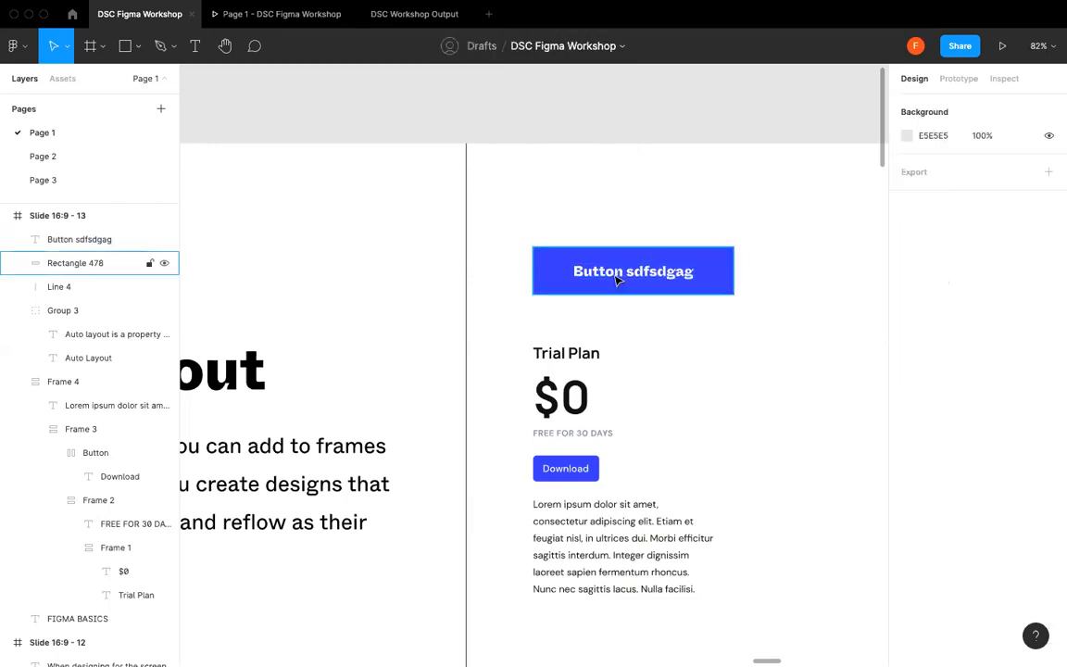
- Set the button label's font weight to Regular
click(102, 239)
click(938, 451)
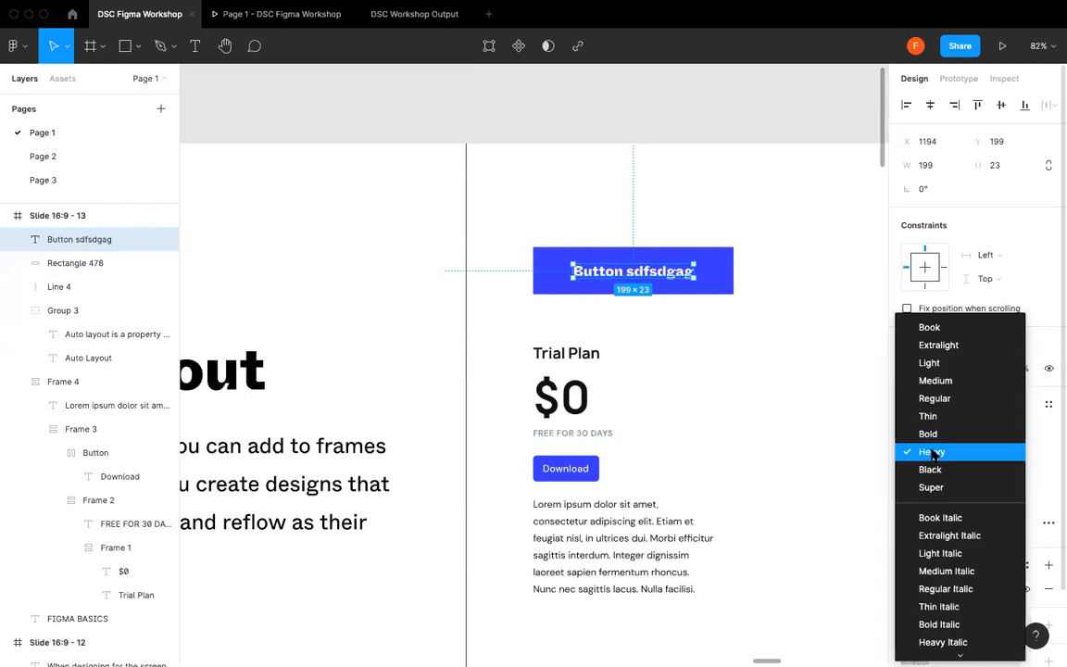
click(922, 397)
click(760, 362)
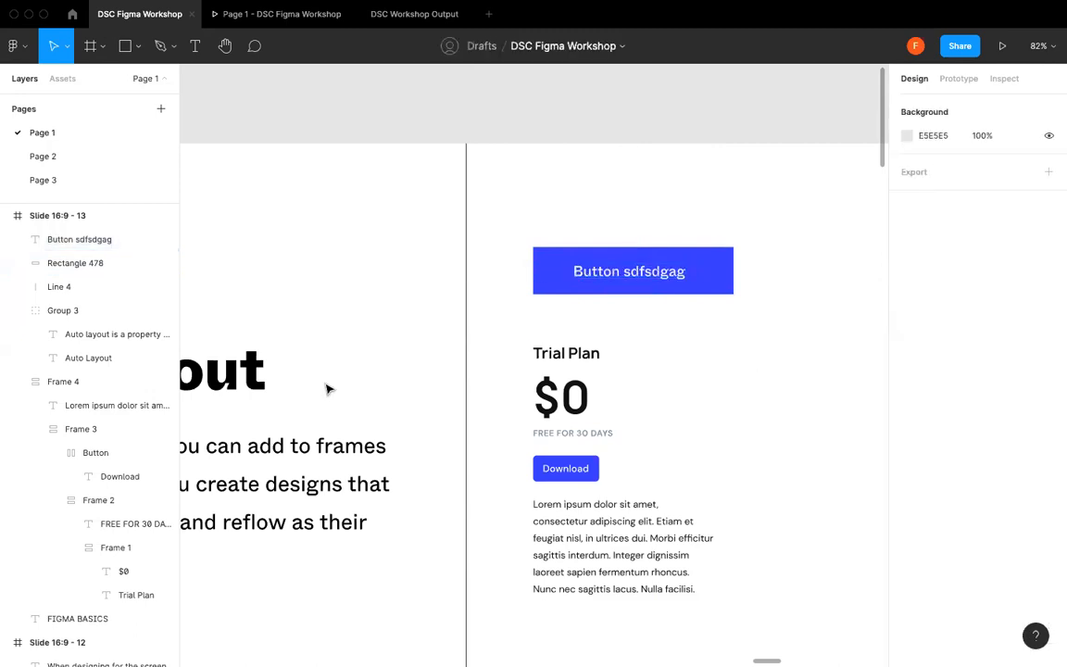
- Center the Regular-weight label on the blue rectangle again, both horizontally and vertically
scroll(326, 387, left, 3)
scroll(326, 389, right, 2)
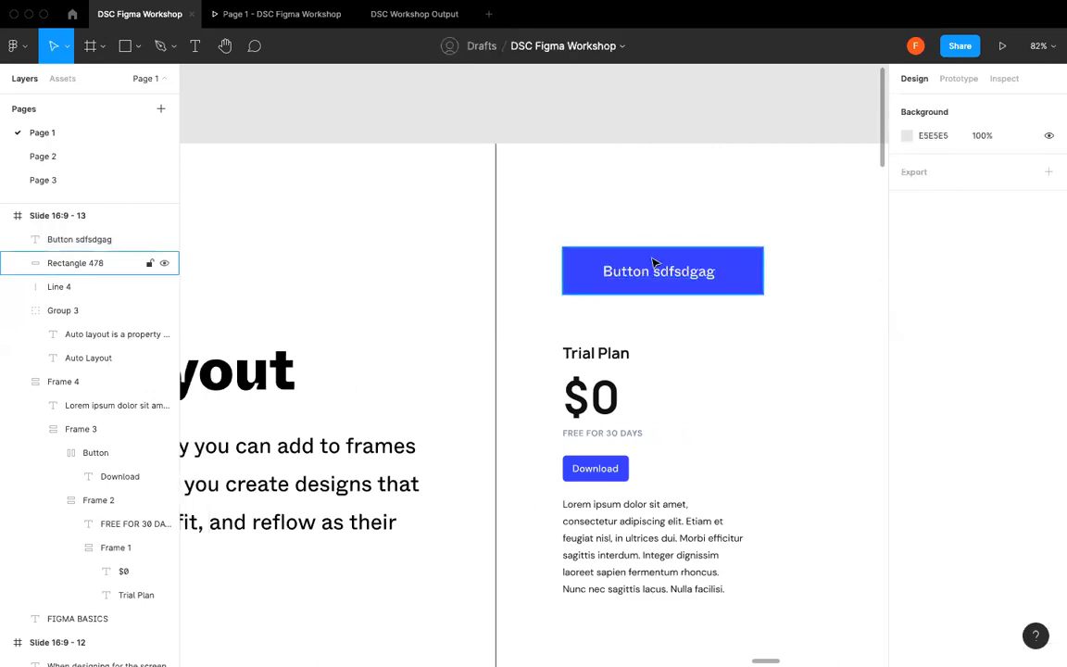
scroll(664, 285, up, 2)
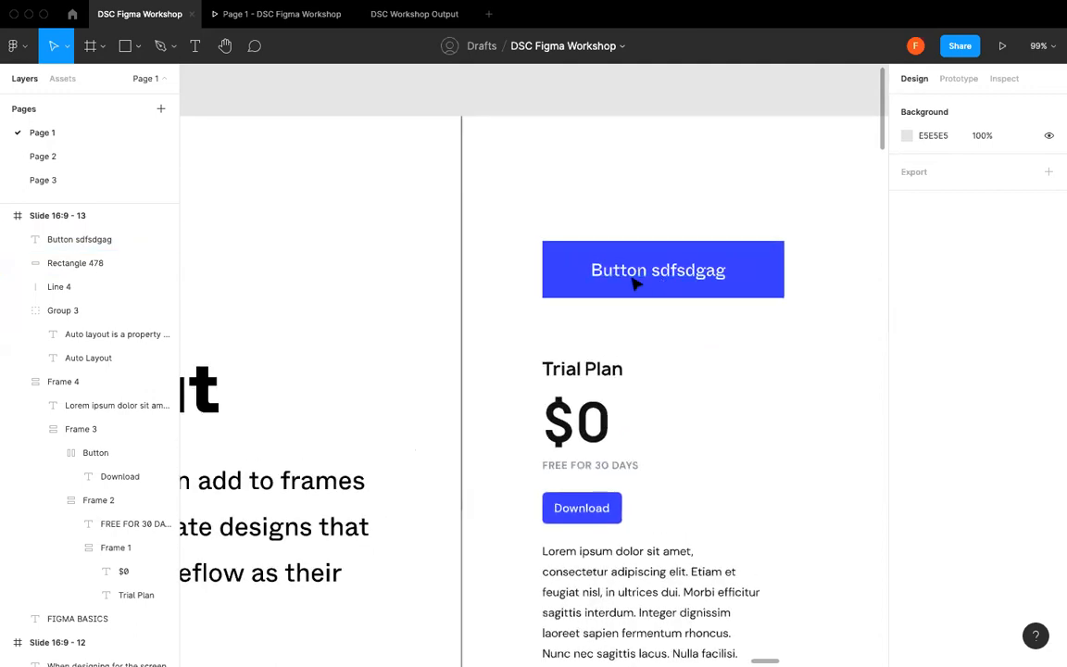
click(625, 272)
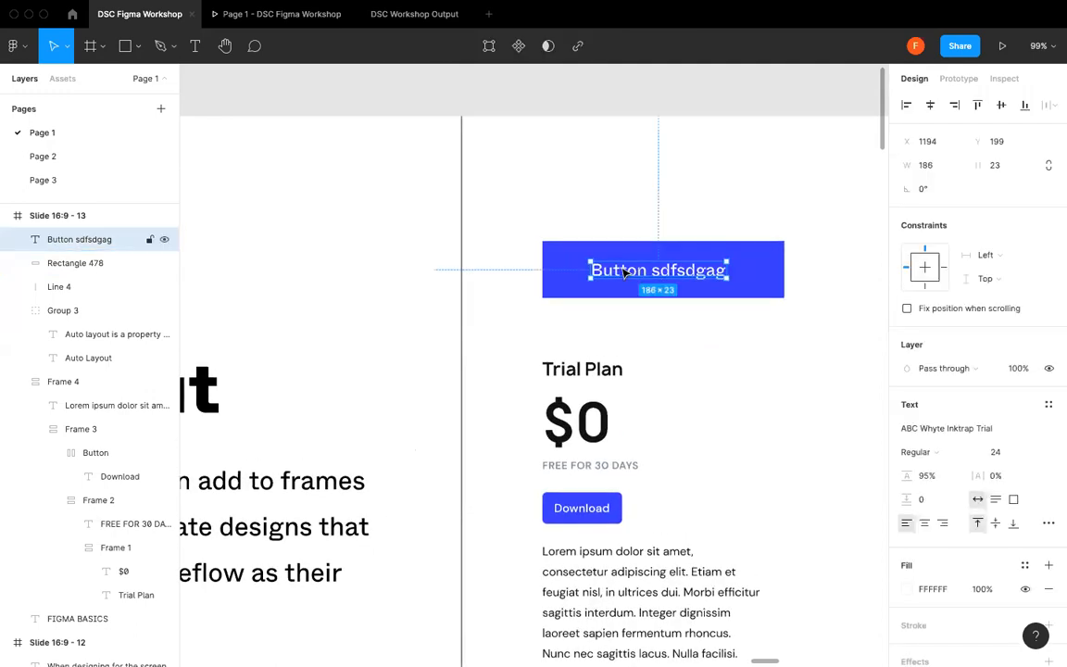
shift+click(765, 269)
click(932, 105)
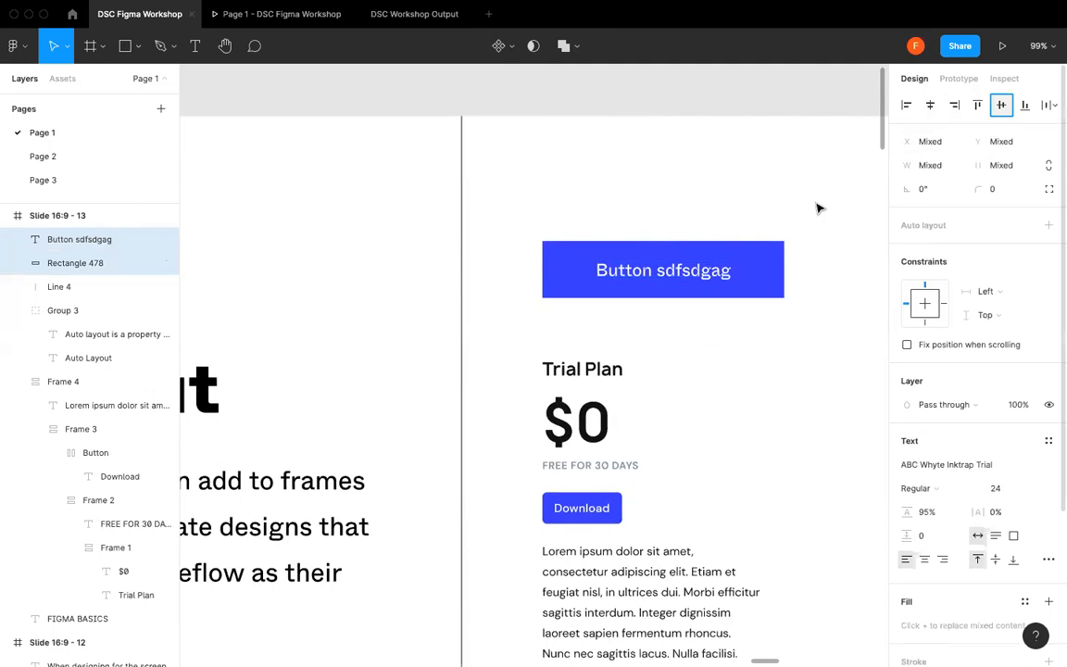
key(Escape)
- Combine the label and the blue rectangle into an auto layout frame
click(602, 266)
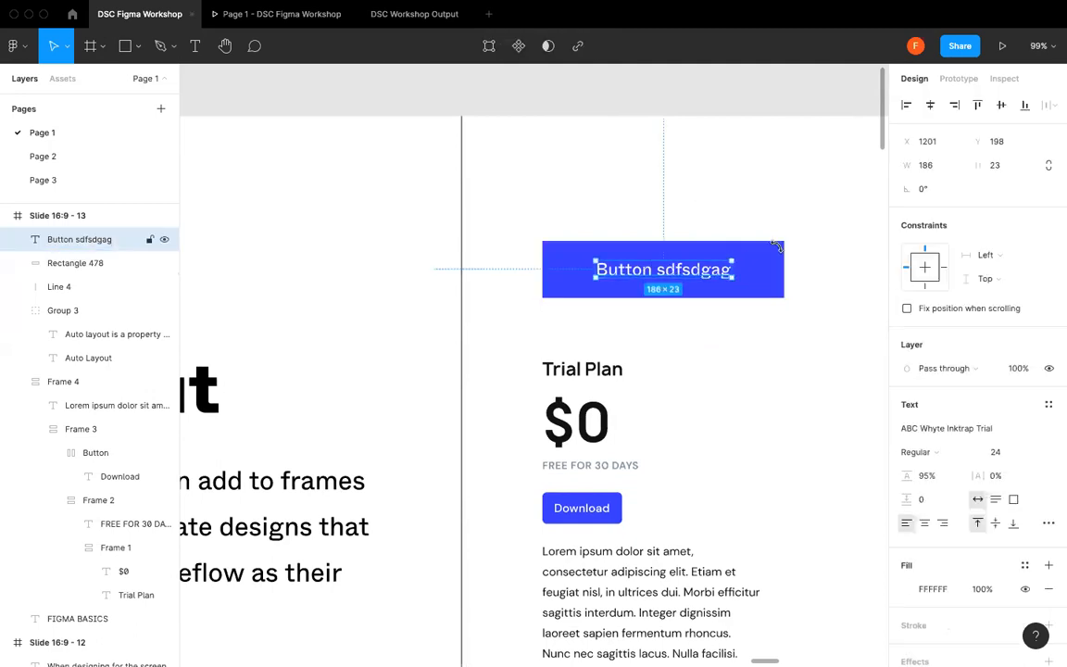
drag(602, 214, 660, 308)
scroll(660, 310, right, 3)
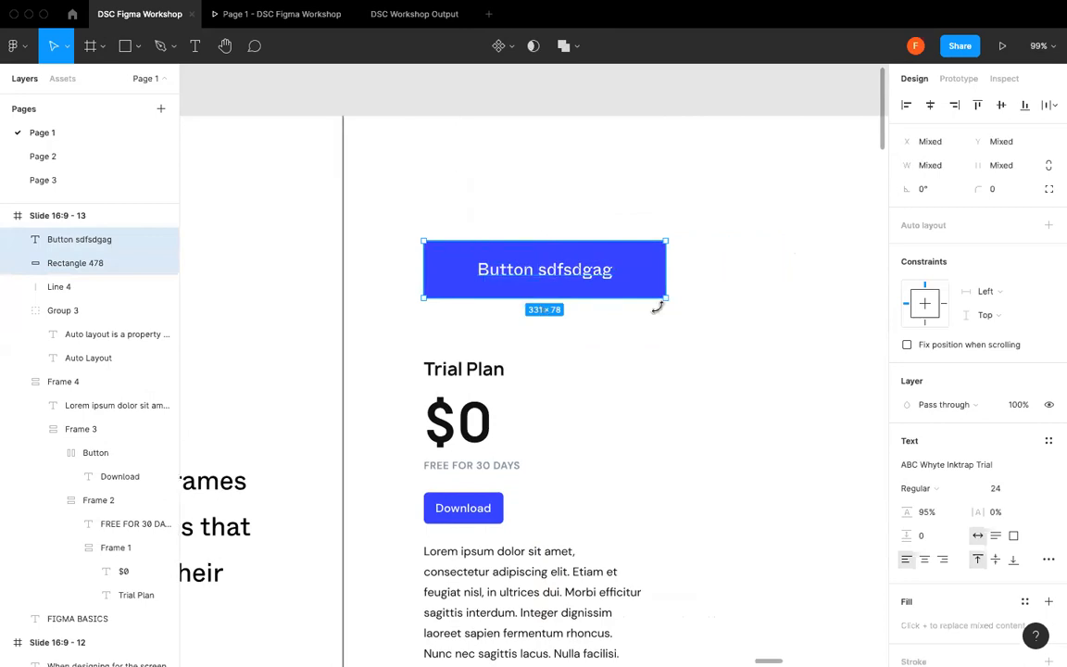
click(1051, 226)
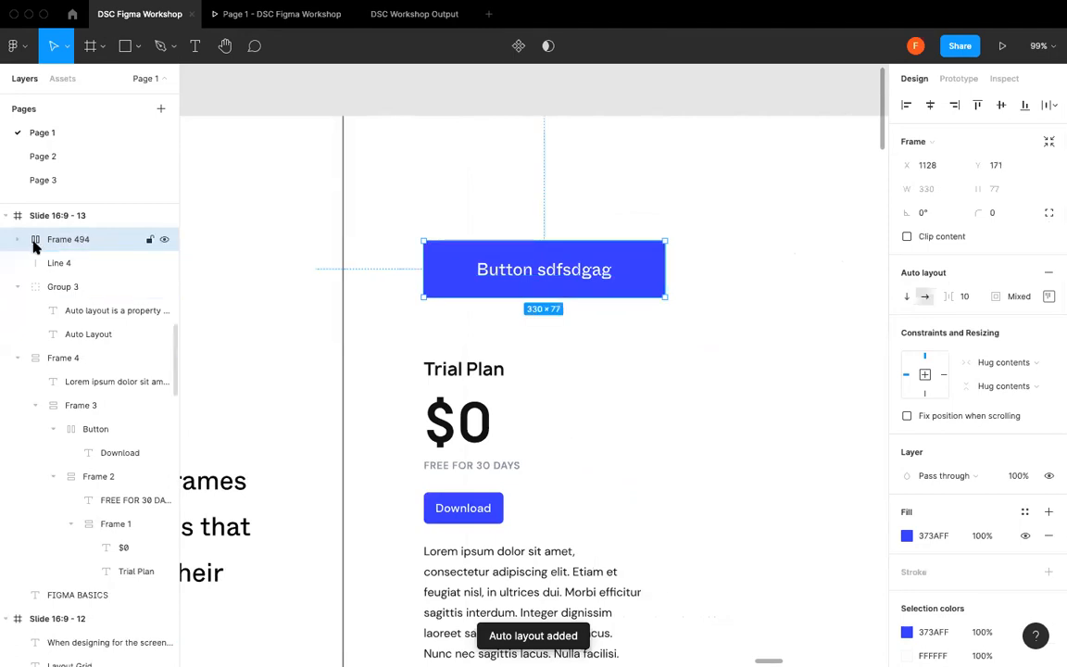
- Replace the label inside the auto layout button with "Buy now"
click(666, 314)
click(590, 275)
double_click(589, 275)
key(Return)
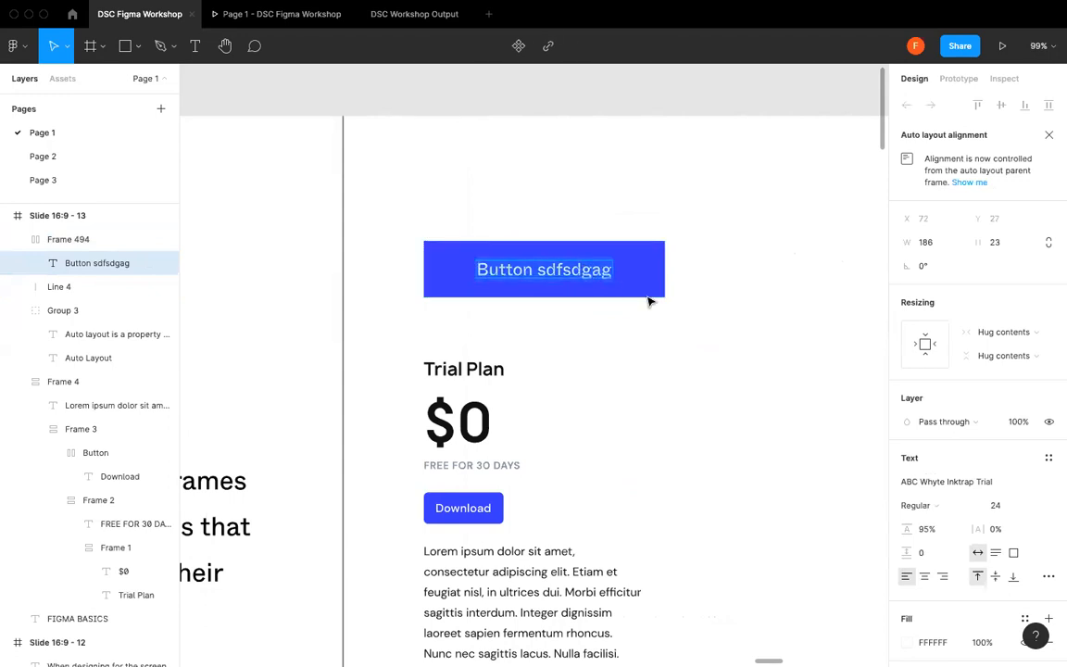
text(Buy now)
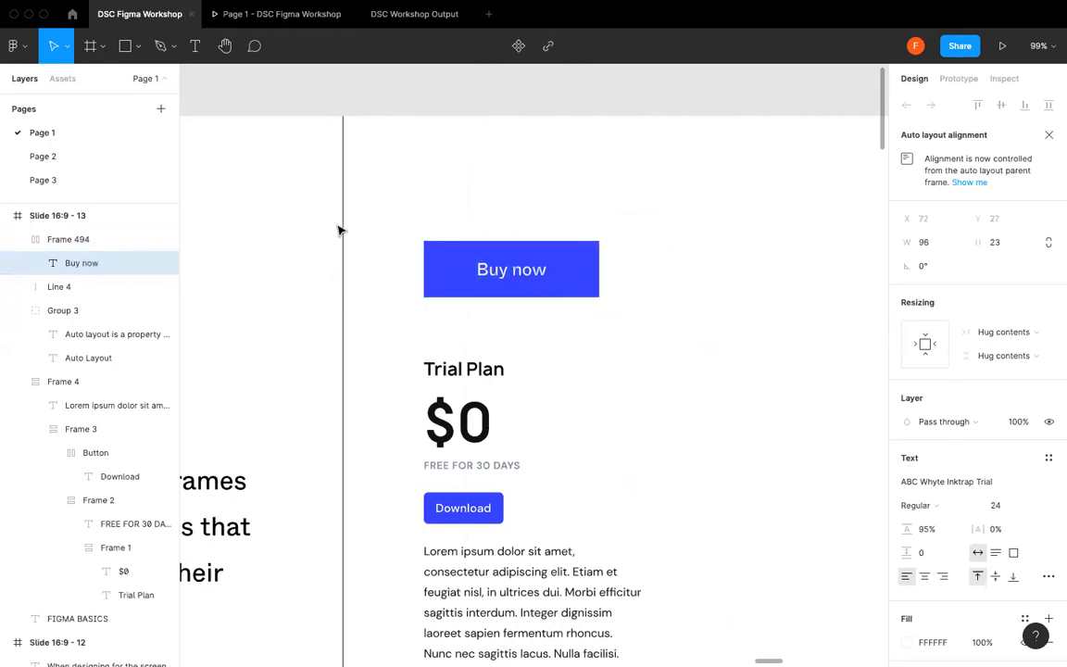
key(Escape)
click(691, 325)
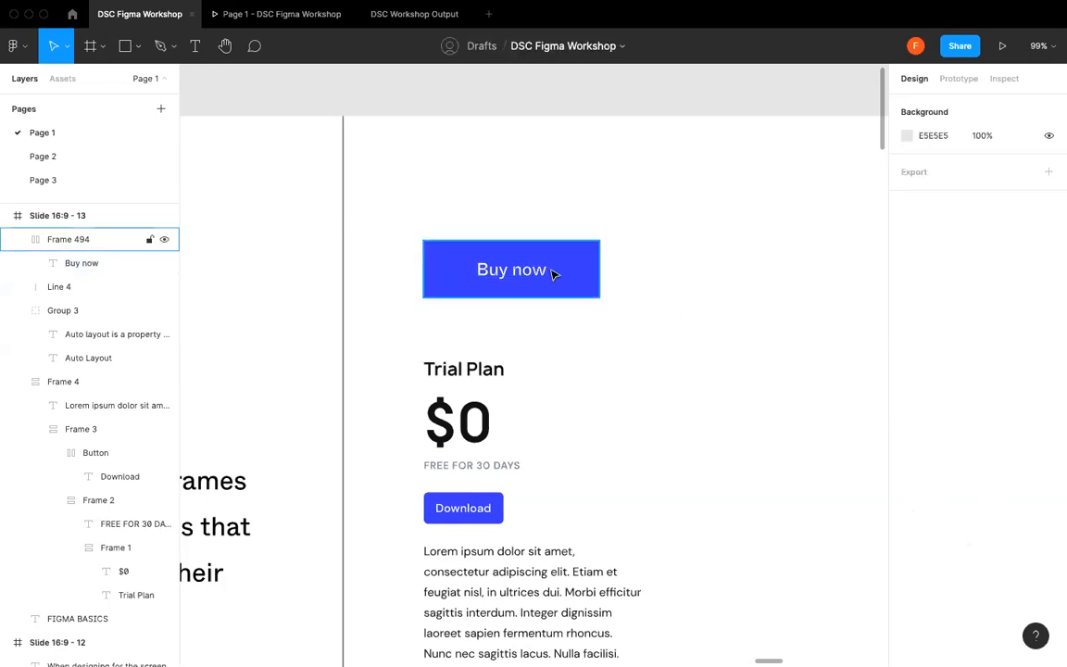
- Set the Buy now button's item spacing to 41 and both its left and right padding to 24
click(553, 270)
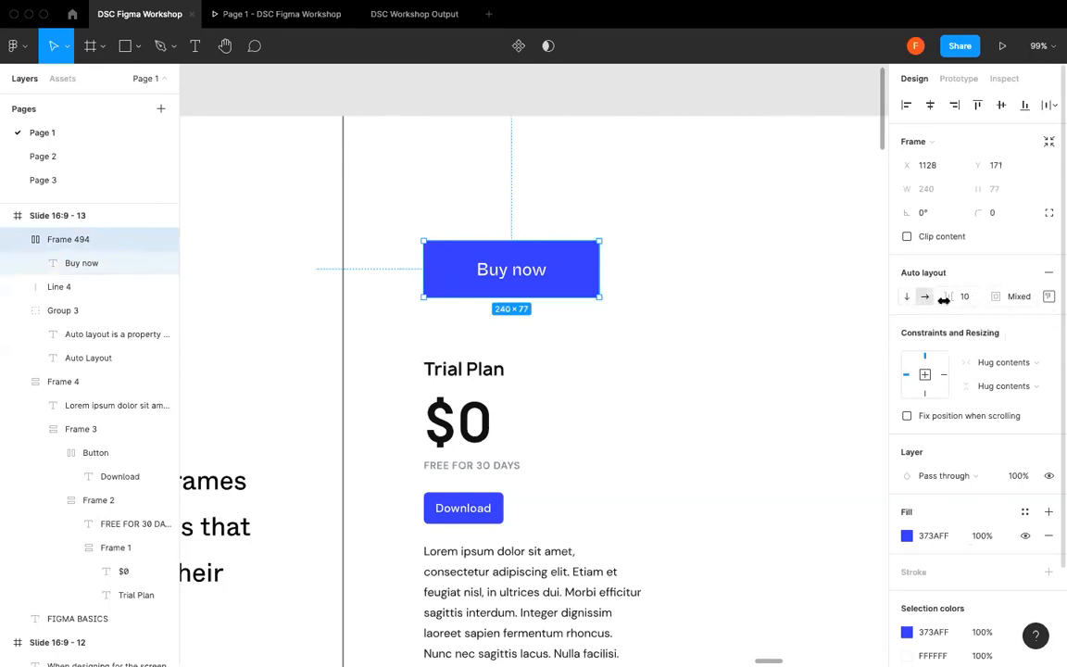
drag(945, 299, 991, 302)
click(1049, 296)
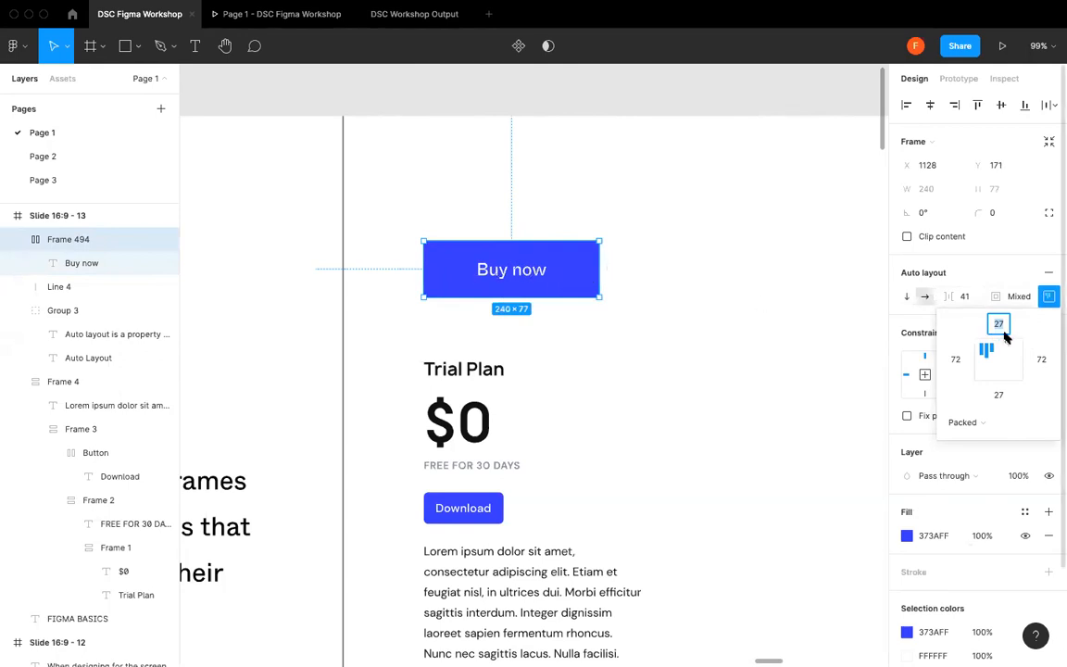
click(955, 360)
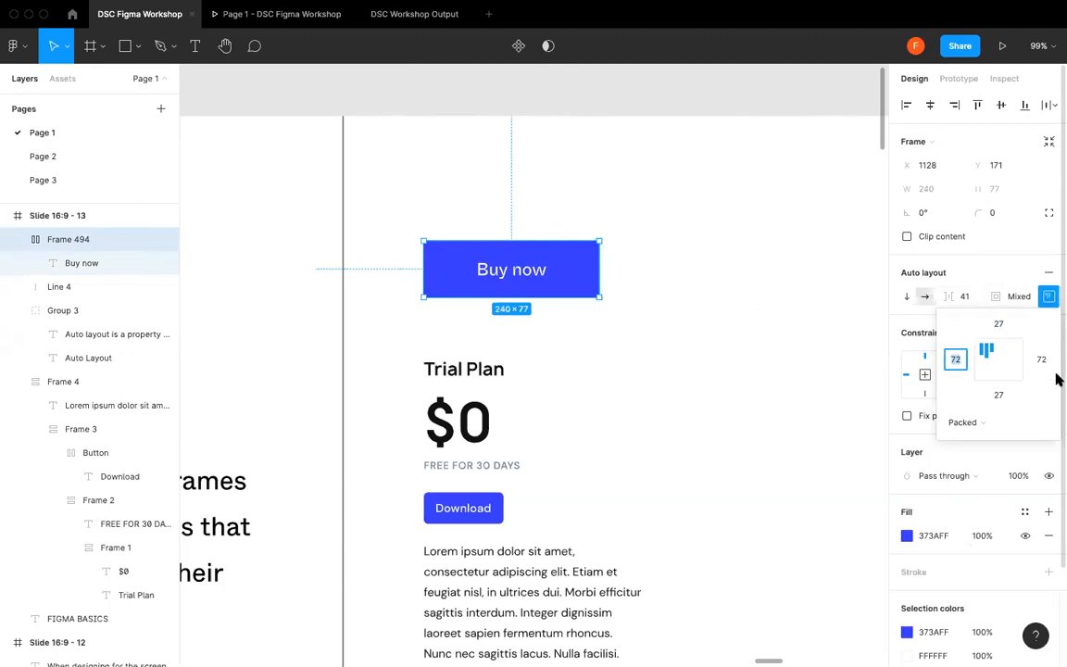
text(24)
click(1033, 366)
text(24)
- Set the Buy now button's top and bottom padding to 24
click(989, 327)
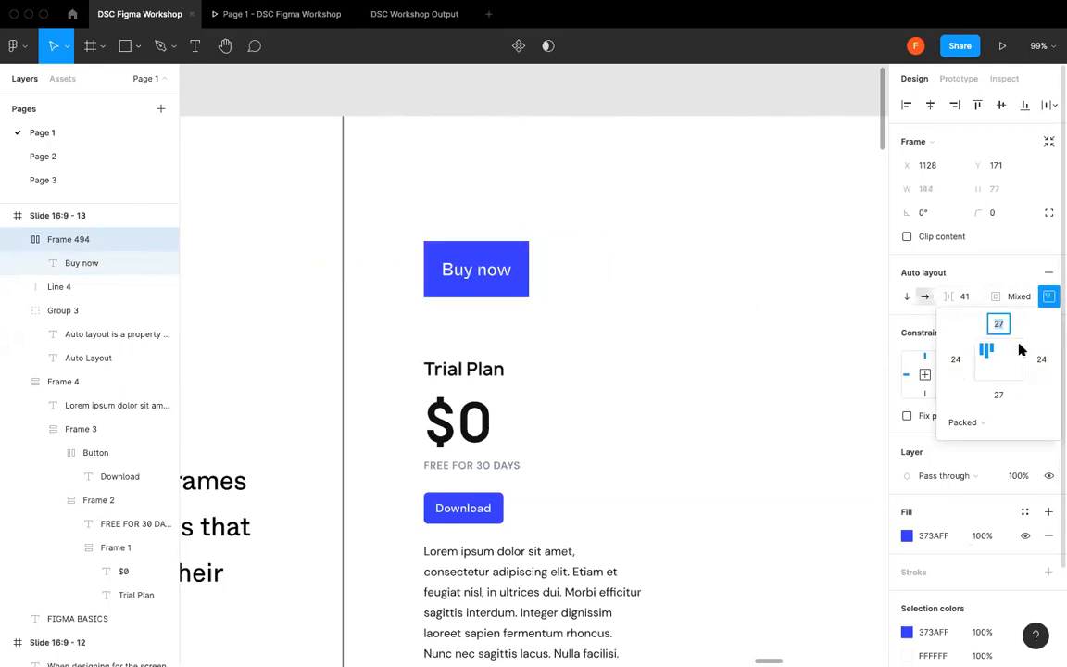
text(24)
click(1001, 396)
text(24)
key(Return)
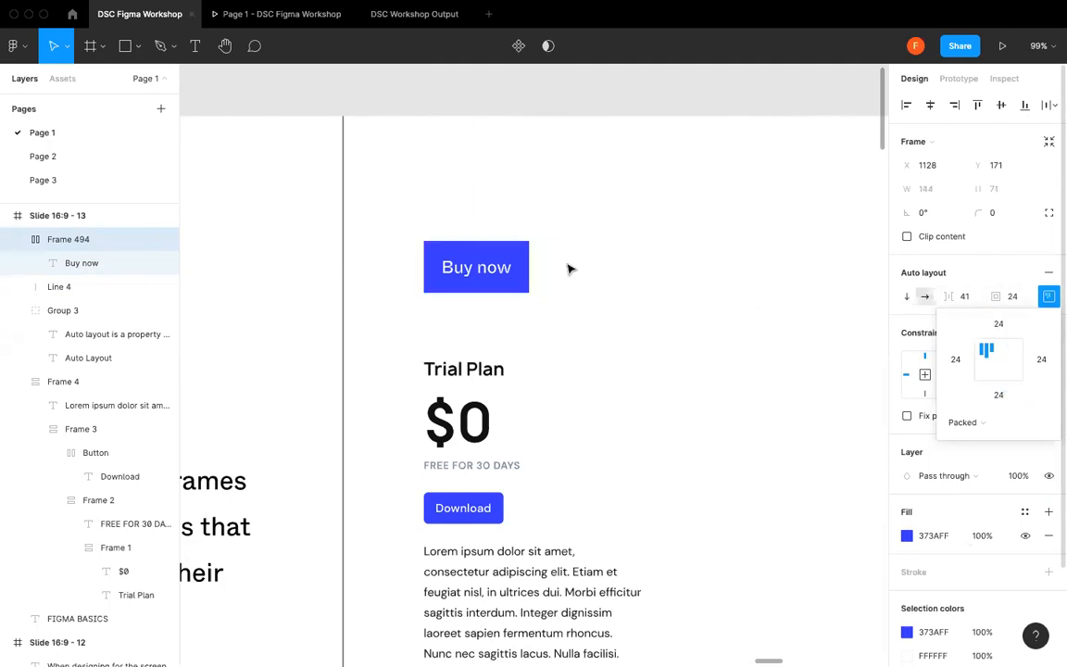
click(1045, 301)
click(762, 295)
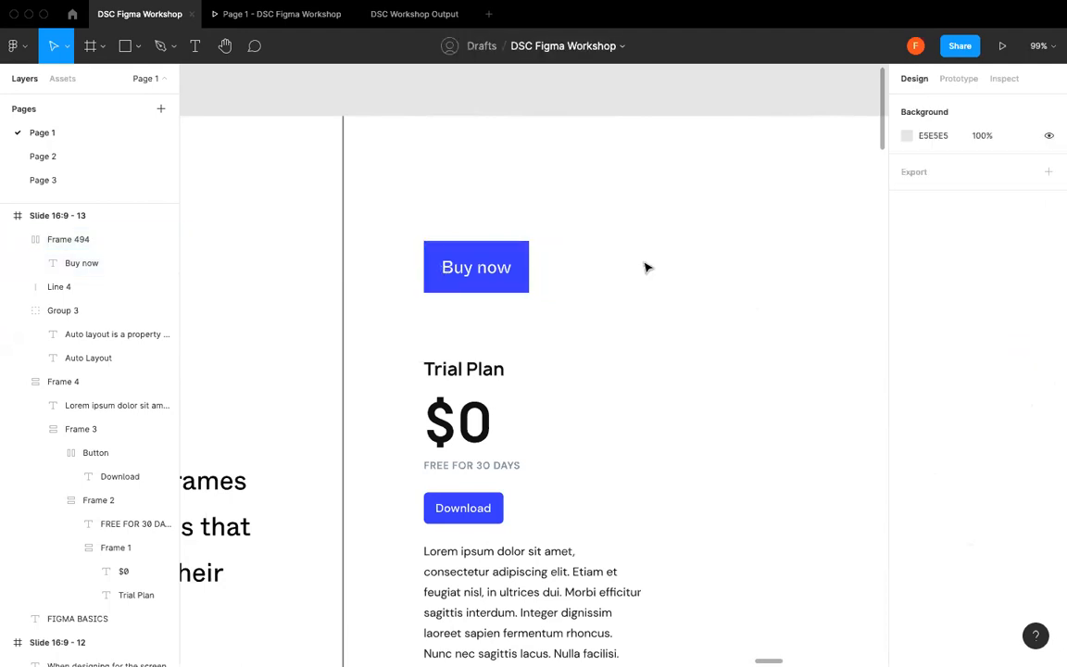
- Move the Buy now button slightly down, closer to the Trial Plan card
scroll(642, 268, down, 1)
scroll(643, 267, down, 5)
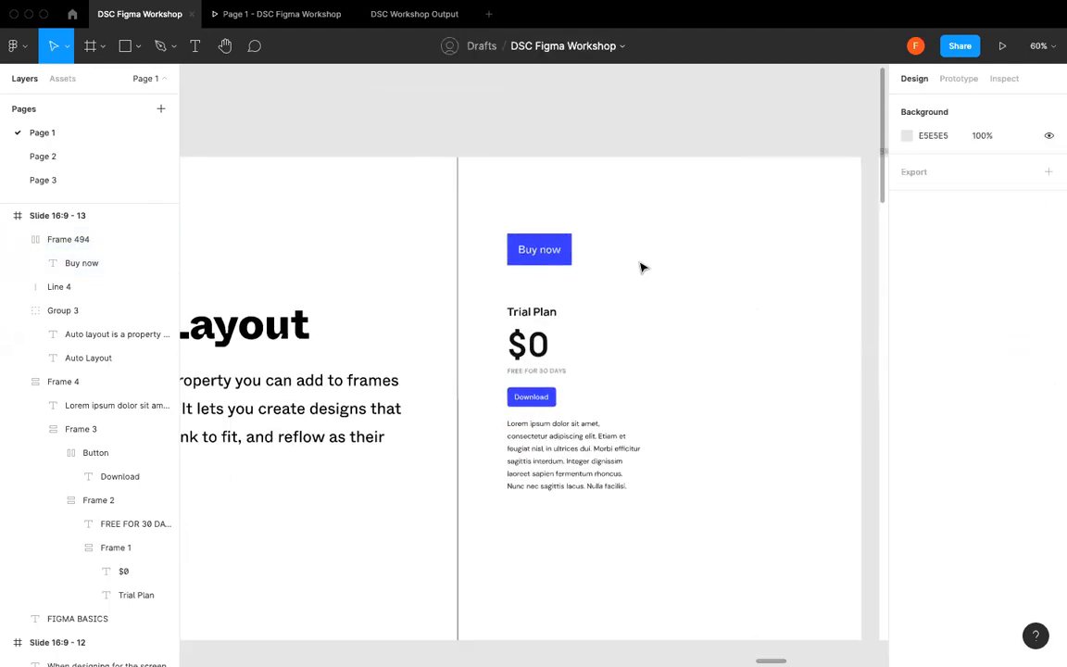
scroll(603, 338, up, 3)
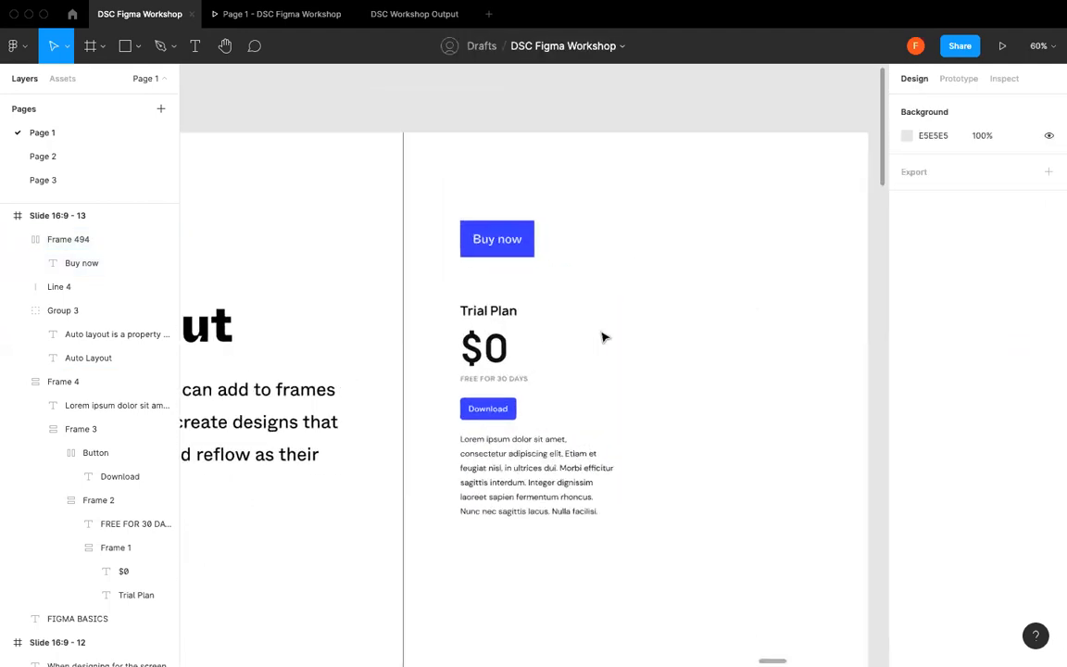
click(566, 300)
scroll(495, 204, down, 3)
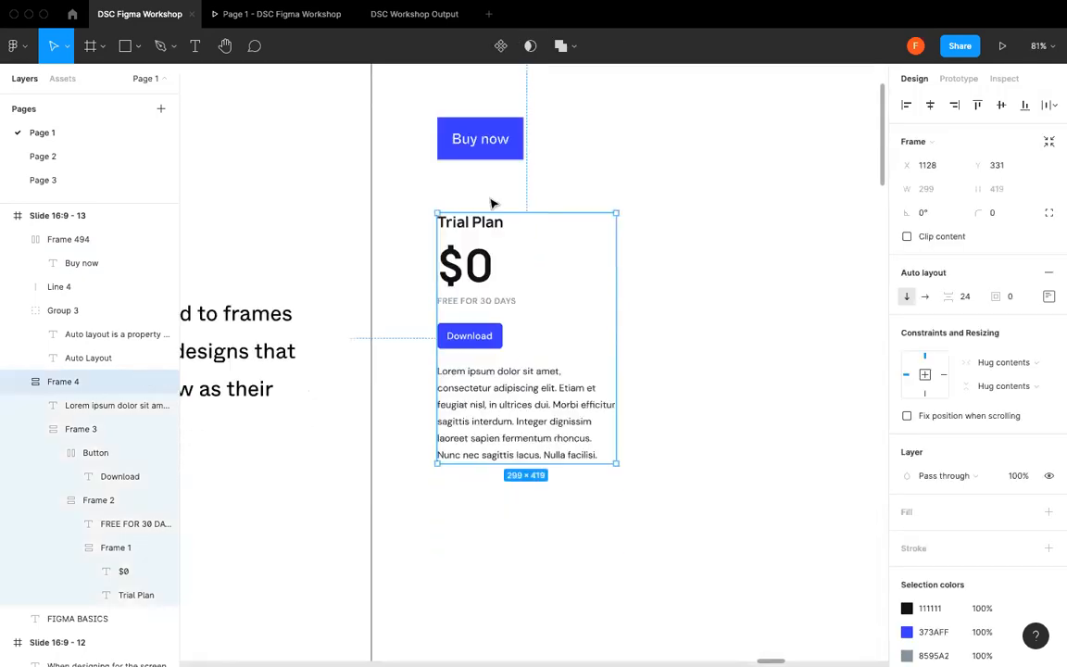
mouse_move(464, 141)
mouse_down()
mouse_move(475, 157)
mouse_move(460, 153)
mouse_up()
- Examine the Trial Plan card's auto layout frame below the Buy now button
click(593, 266)
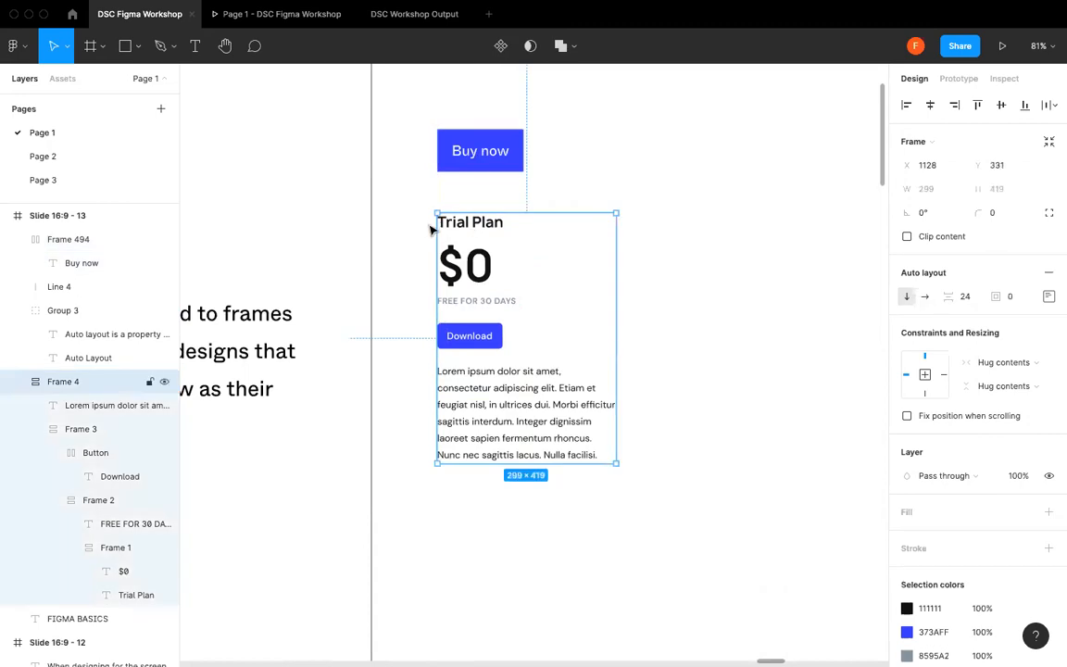
click(727, 255)
scroll(728, 256, right, 1)
scroll(517, 258, up, 2)
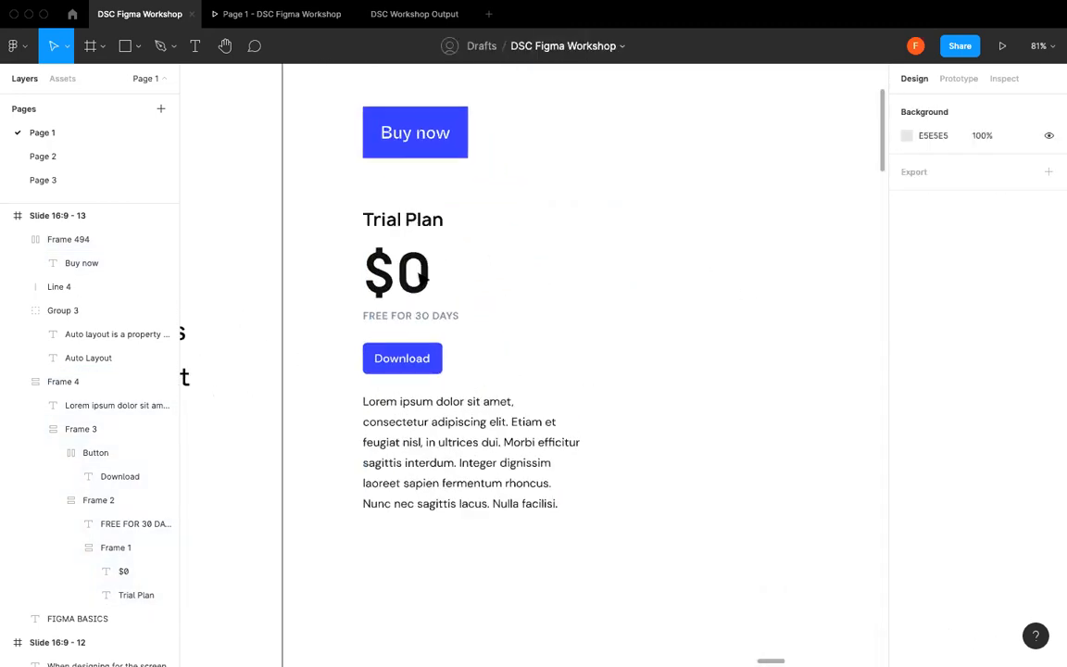
click(176, 381)
click(765, 233)
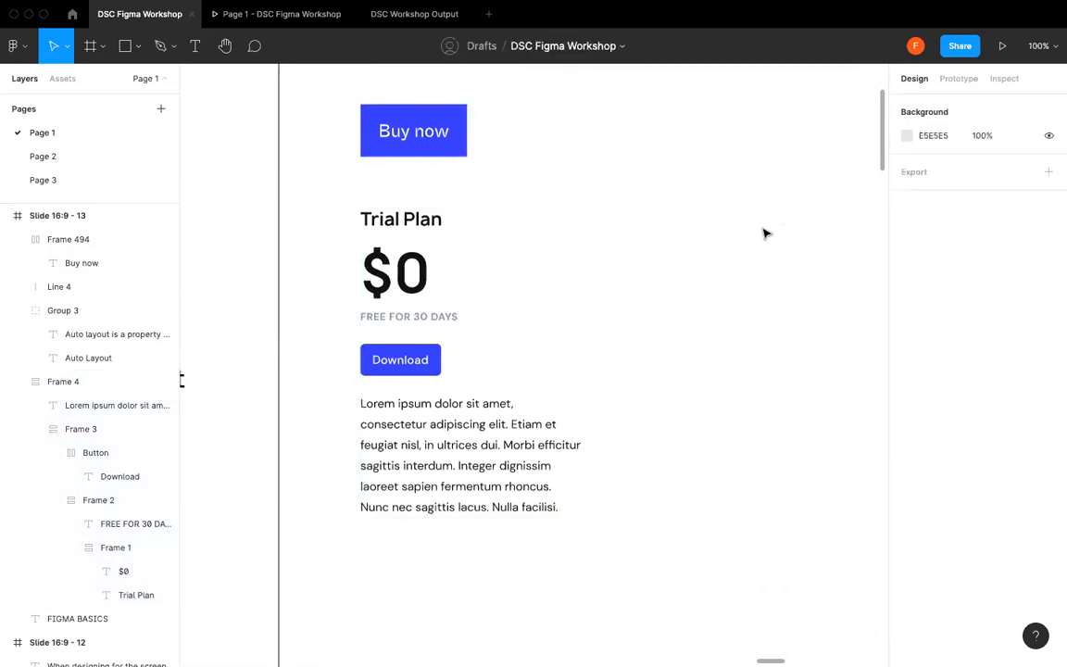
scroll(765, 234, down, 1)
scroll(413, 206, right, 1)
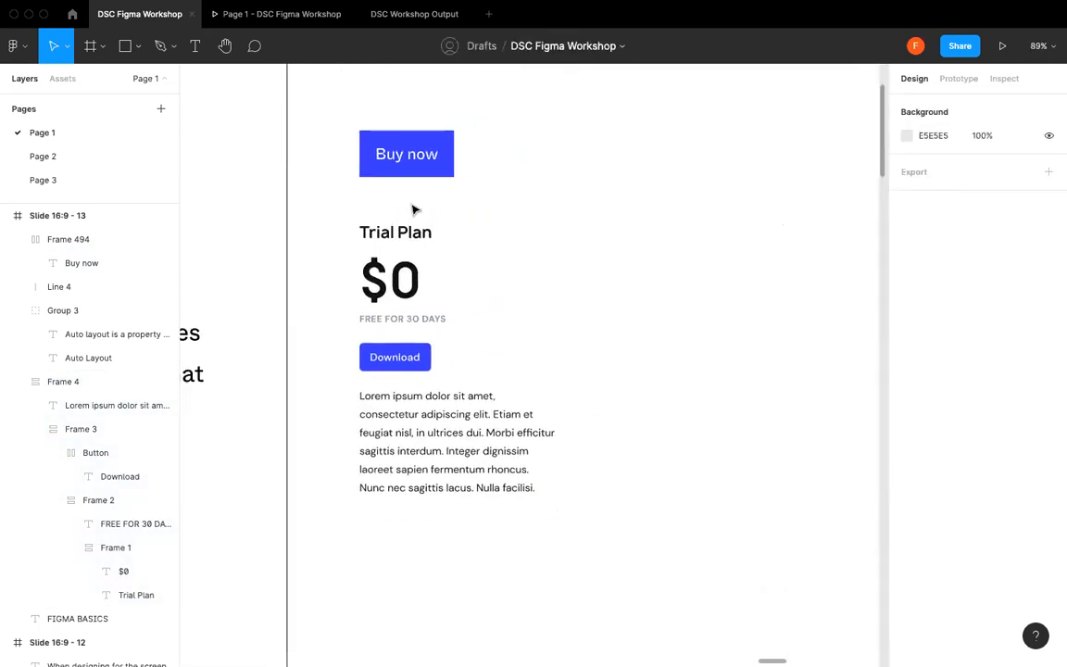
- Draw a text box about 219 × 49 beside the existing Trial Plan card and enter "Trial Plan"
click(195, 45)
drag(591, 207, 736, 237)
text(Tri)
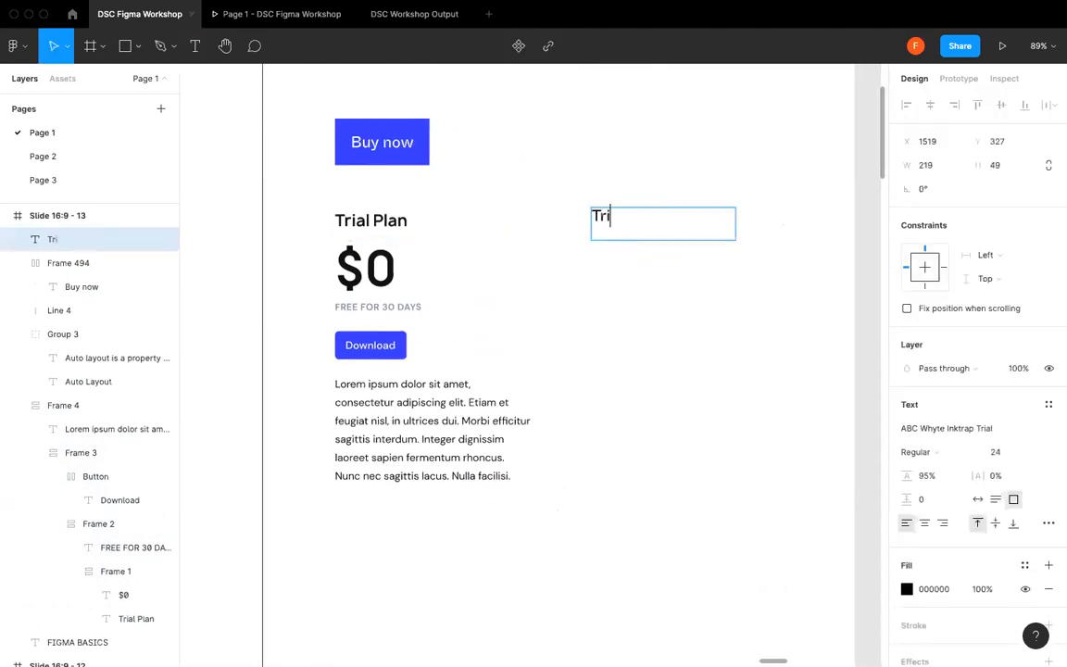
text(al Plan)
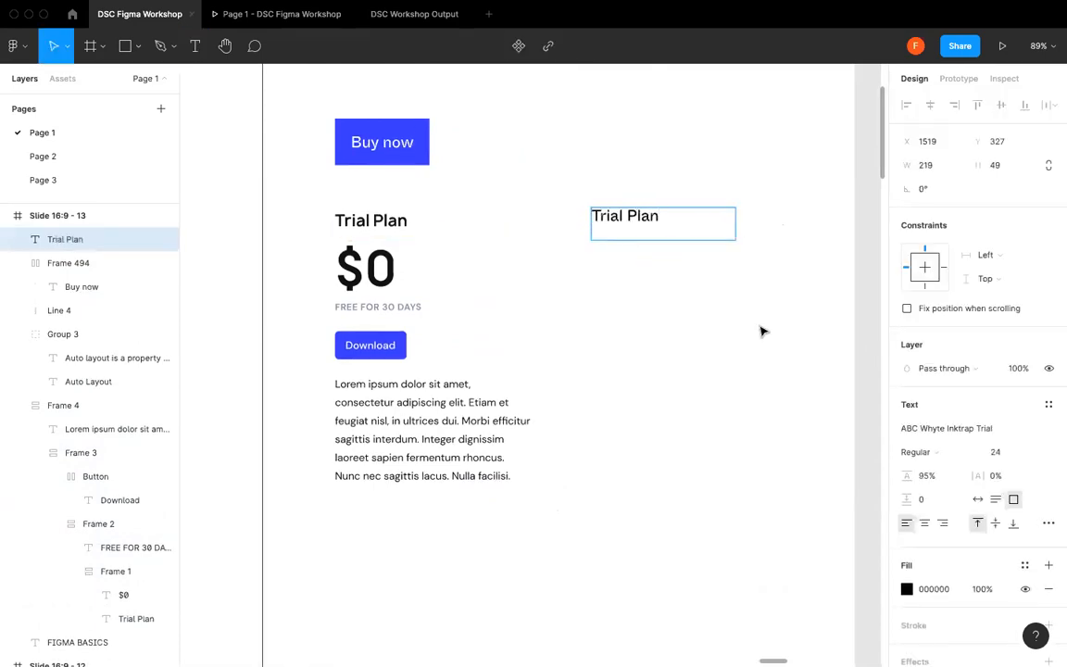
key(Escape)
- Fit the new "Trial Plan" text box to its text, make it Bold, and nudge it slightly
double_click(734, 206)
click(937, 452)
click(953, 485)
click(648, 358)
click(628, 223)
drag(627, 222, 629, 225)
- Duplicate the new "Trial Plan" heading beneath it, change the copy to "$0" and set its font size to 72
key(super+v)
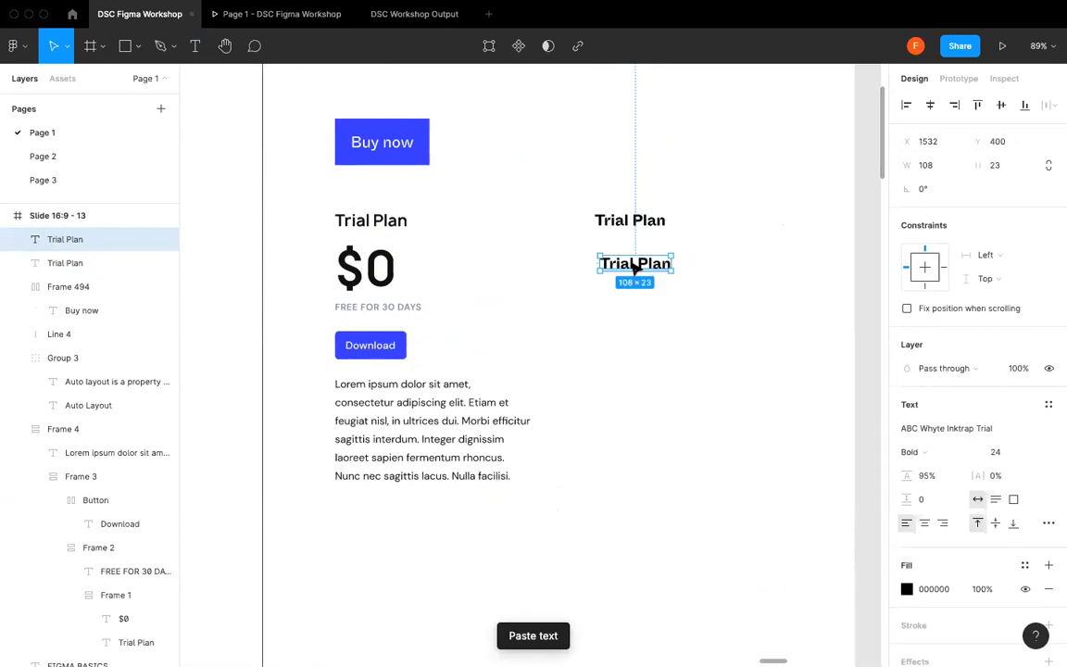
double_click(631, 263)
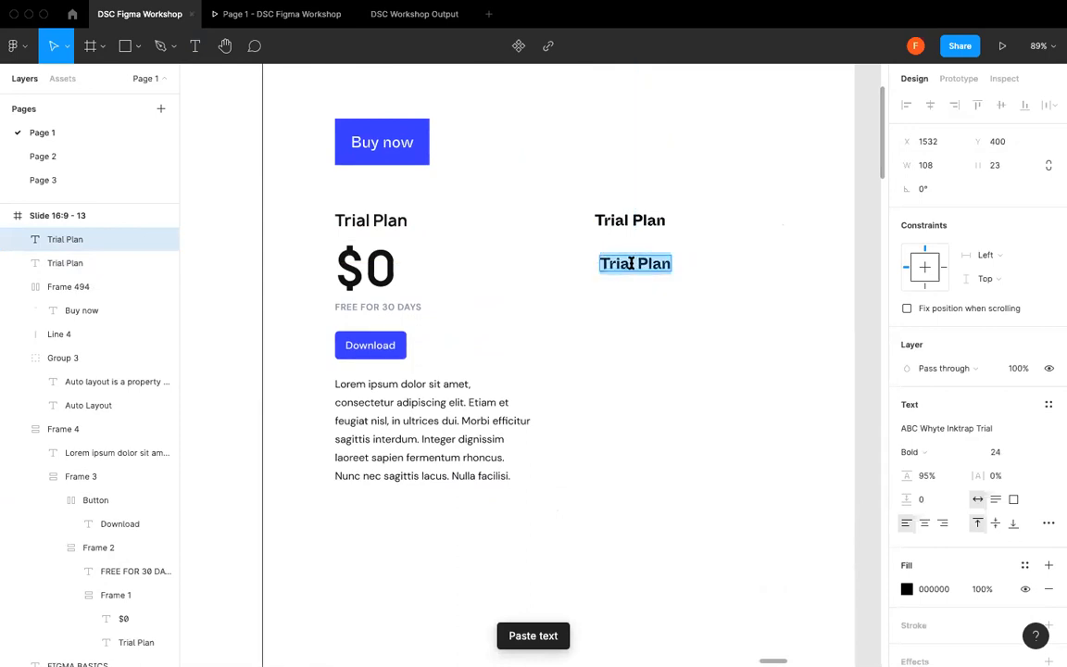
text($0)
key(Escape)
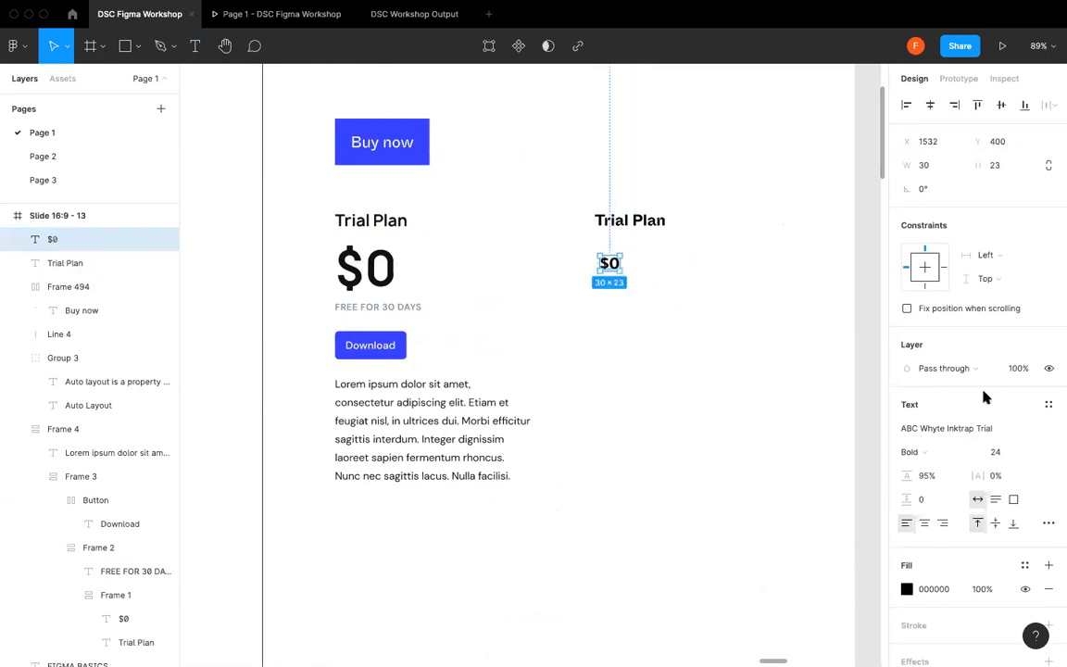
click(1036, 454)
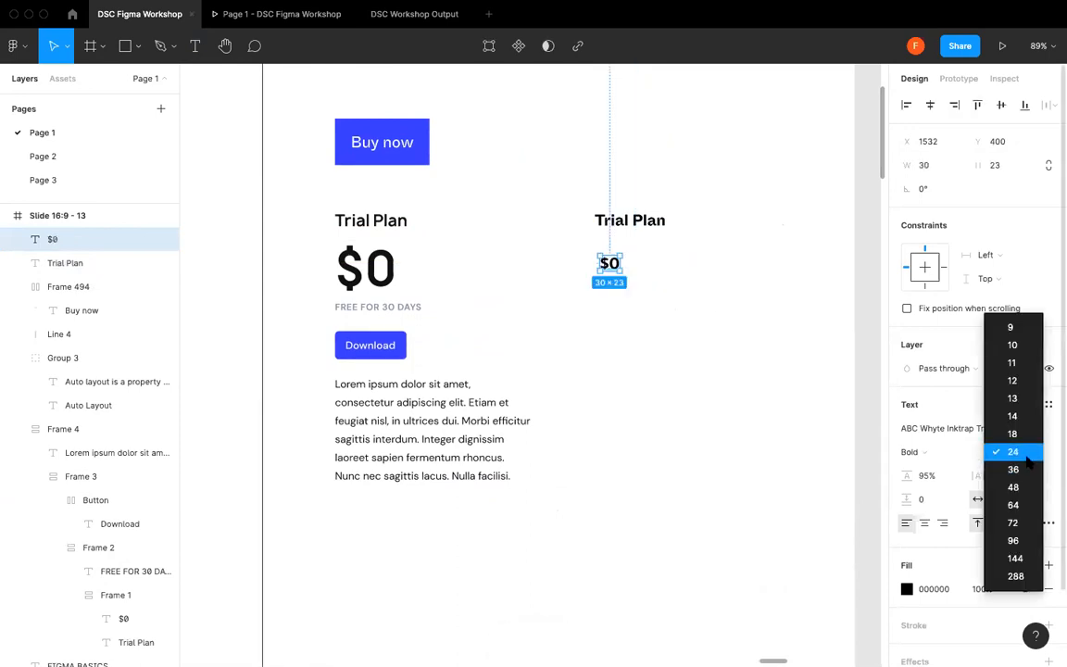
click(1013, 524)
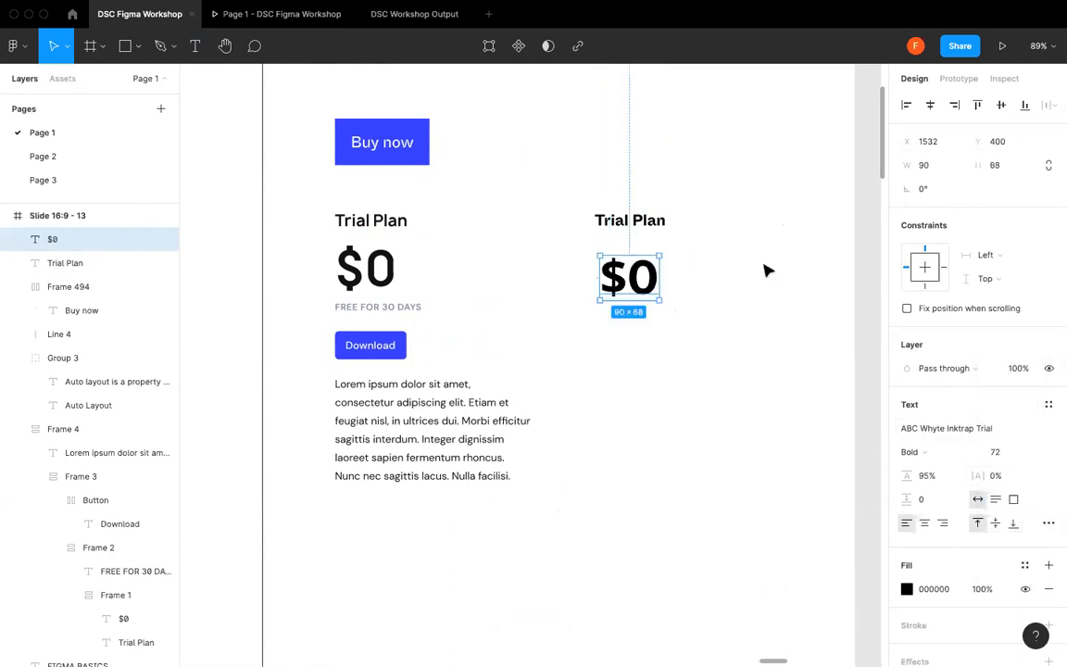
- Move the new "$0" price closer beneath its heading and left-align the two texts
drag(655, 266, 621, 264)
shift+click(633, 221)
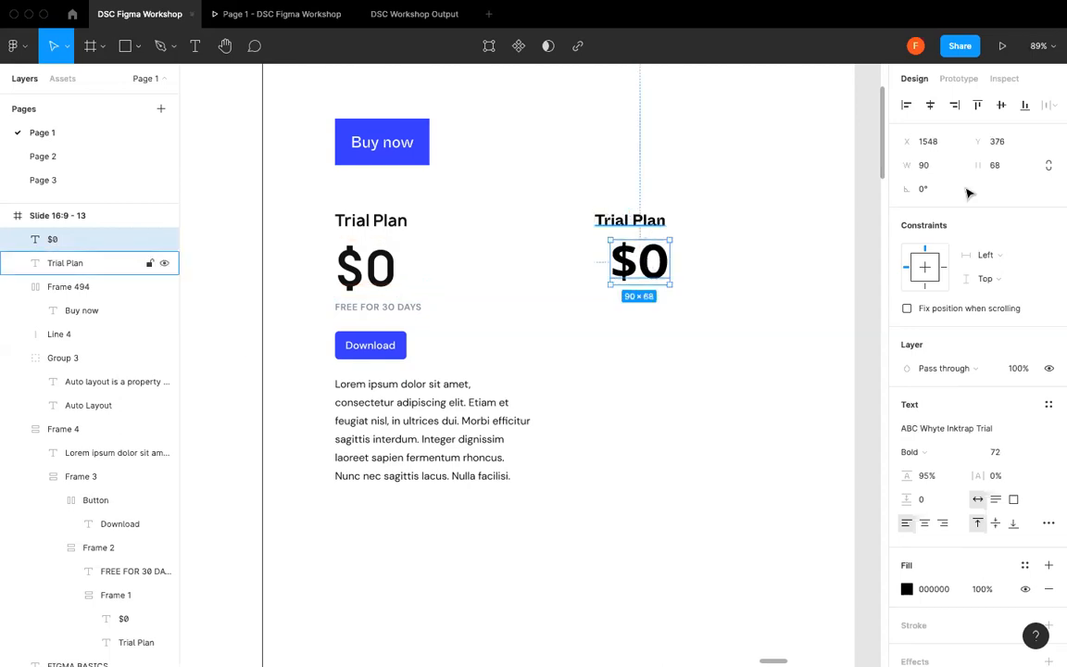
click(907, 105)
click(631, 174)
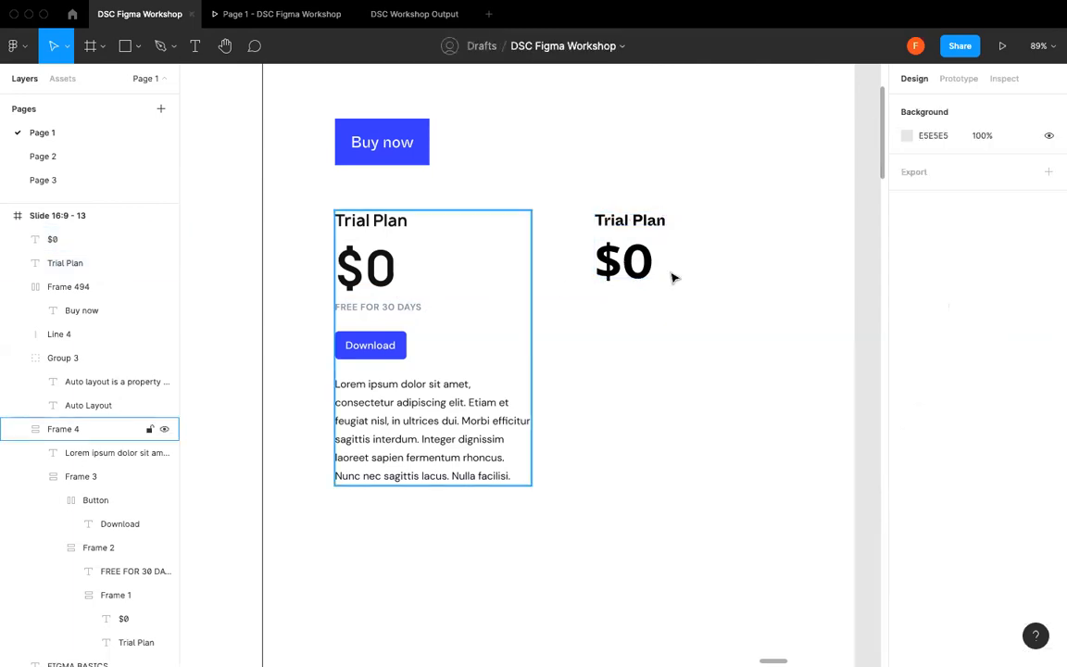
- Draw a text box about 146 × 28 under the new "$0" price and enter "FREE FOR 30 DAYS"
key(t)
drag(592, 297, 689, 316)
text(FREE)
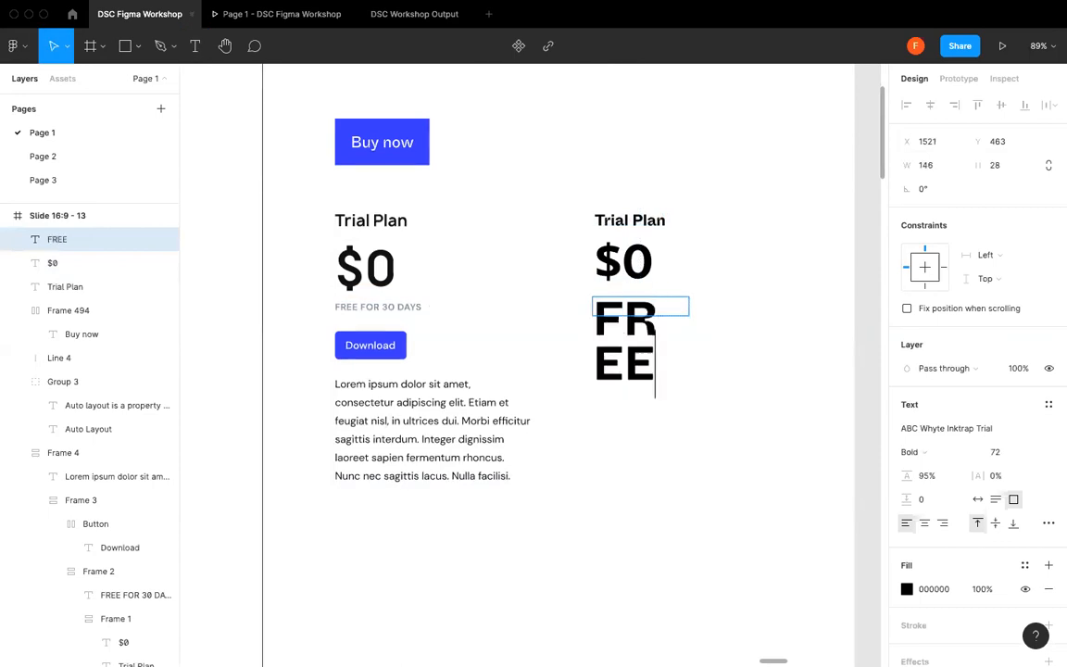
text( FOR 30 DAYS)
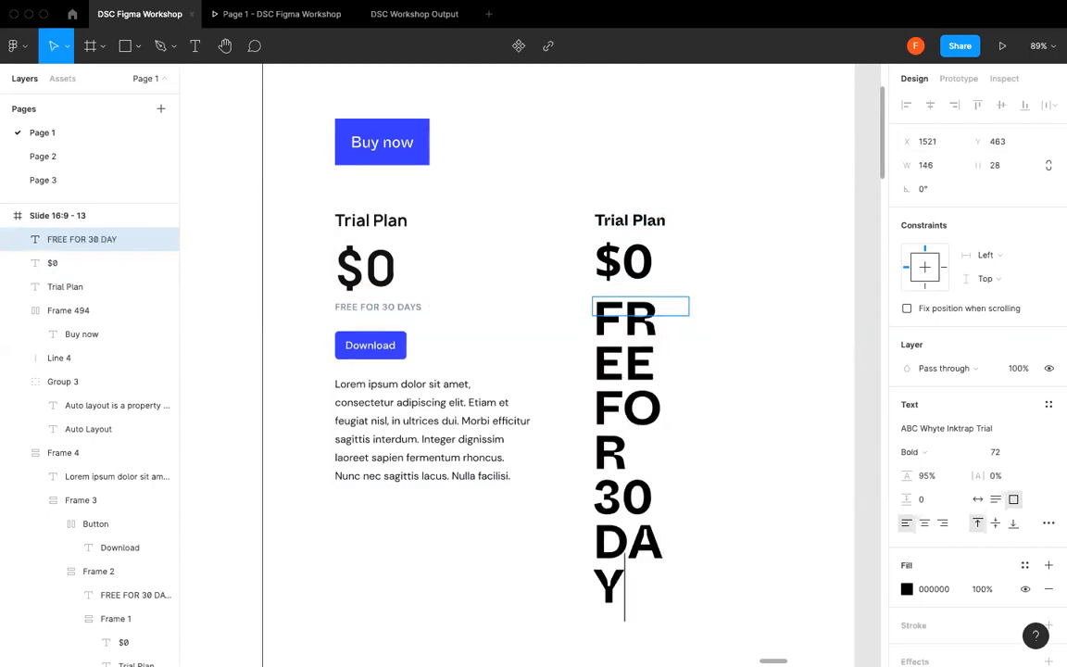
key(Escape)
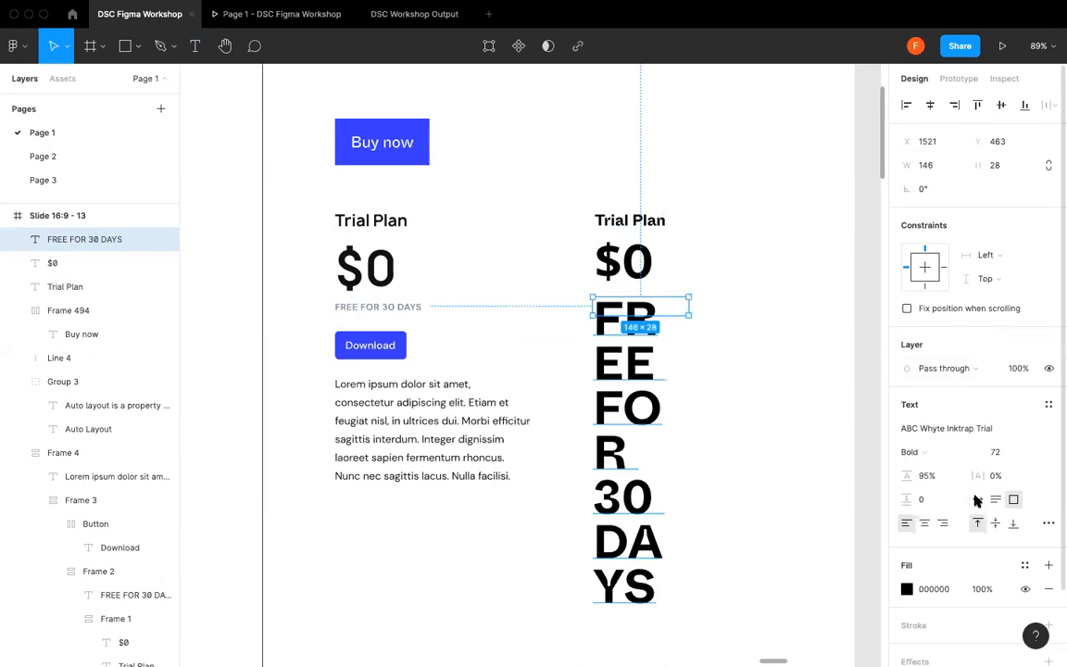
- Switch the new "FREE FOR 30 DAYS" text to auto width and set its font size to 14
click(979, 499)
click(1031, 453)
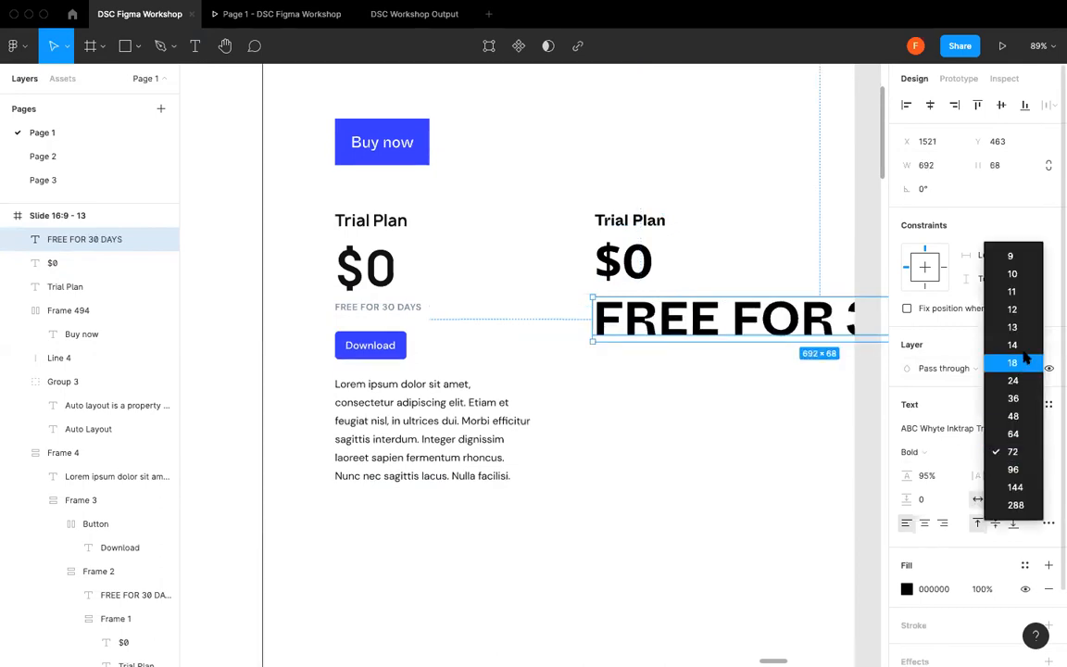
click(1019, 346)
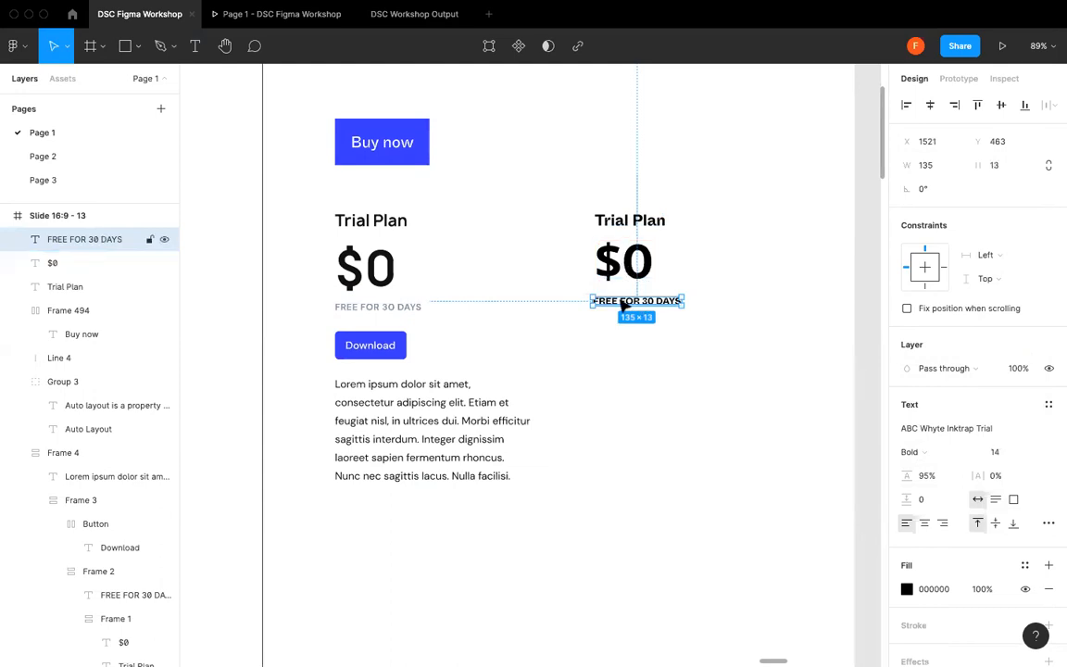
click(584, 269)
- Copy the Download button from the existing card and place the copy under the new "FREE FOR 30 DAYS" text
click(370, 352)
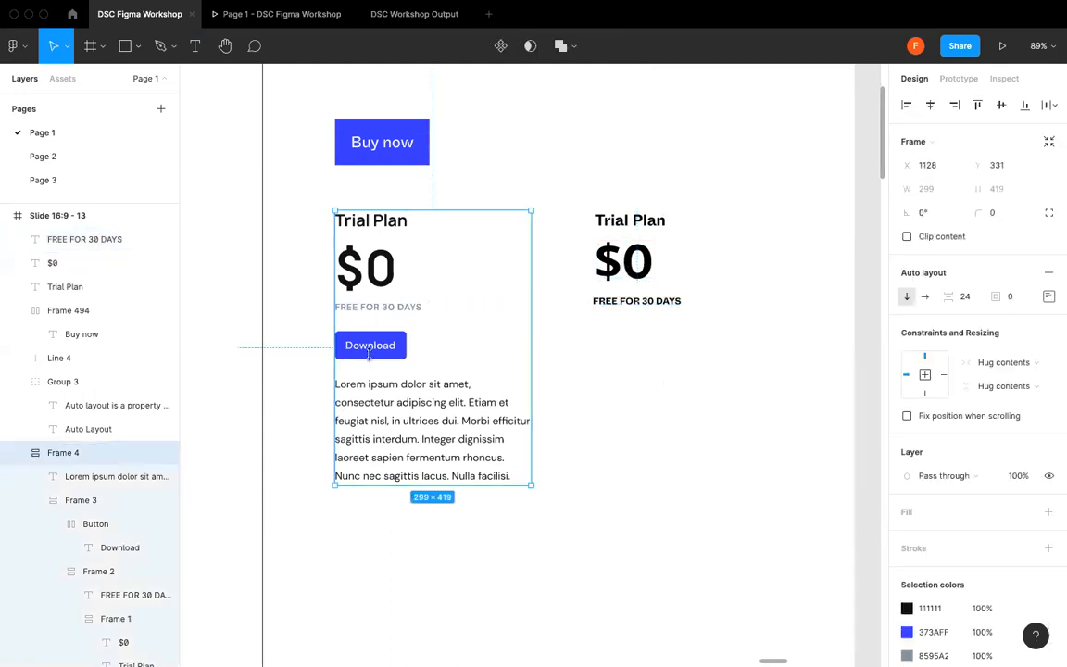
double_click(370, 352)
double_click(398, 357)
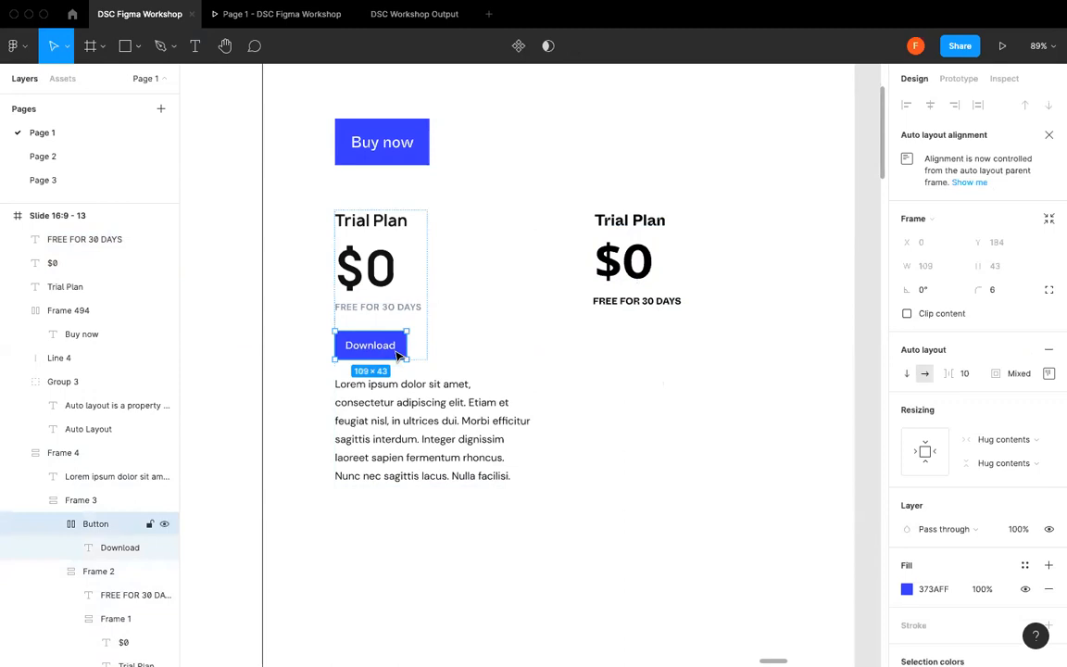
click(722, 359)
key(ctrl+v)
drag(370, 388, 631, 334)
click(752, 410)
- Left-align the new heading, price, "FREE FOR 30 DAYS" text and Download button with one another
drag(665, 368, 602, 205)
click(906, 105)
click(652, 370)
click(442, 419)
click(593, 419)
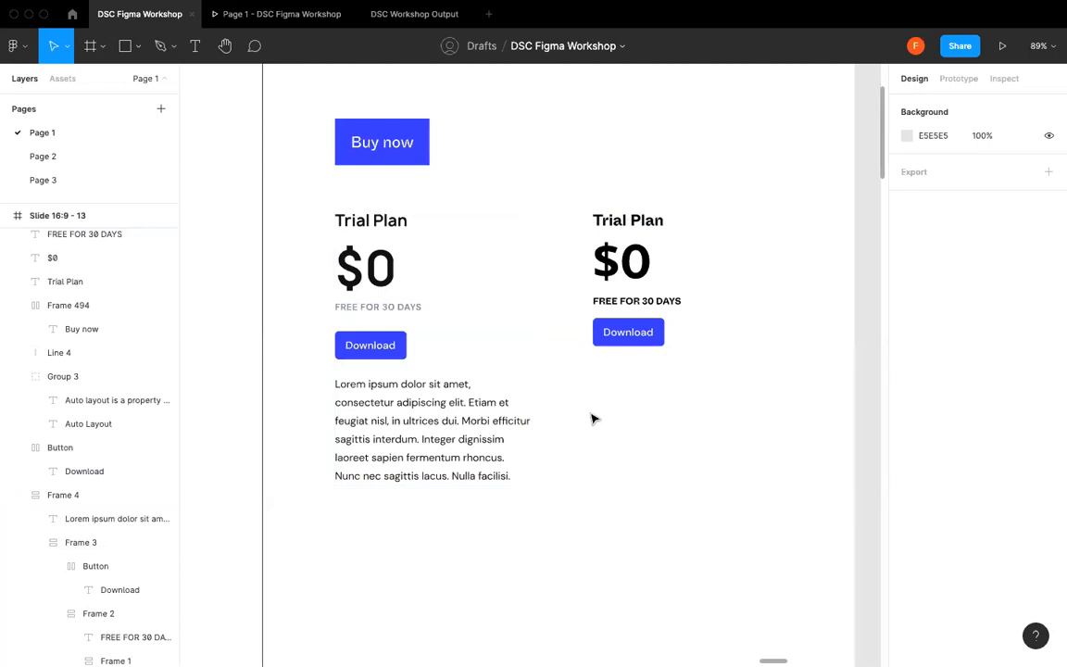
- Draw a text box about 280 × 181 below the copied Download button and enter the placeholder text "sdfagg"
key(t)
drag(593, 360, 778, 479)
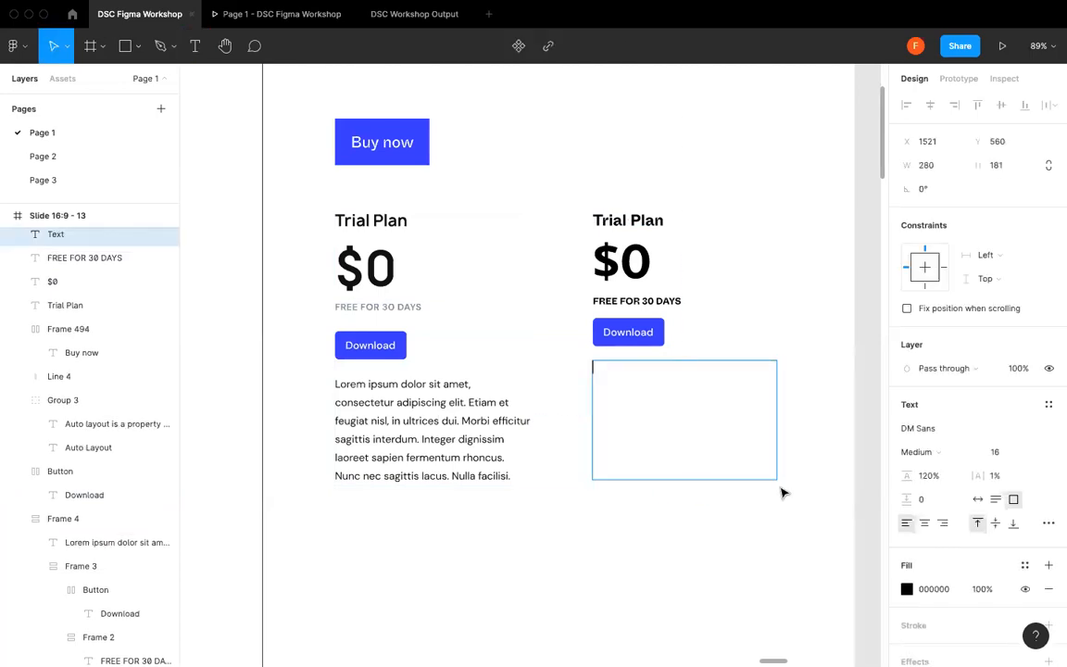
text(sdfa)
- Replace the placeholder text with the Lorem ipsum paragraph copied from the existing Trial Plan card
double_click(392, 399)
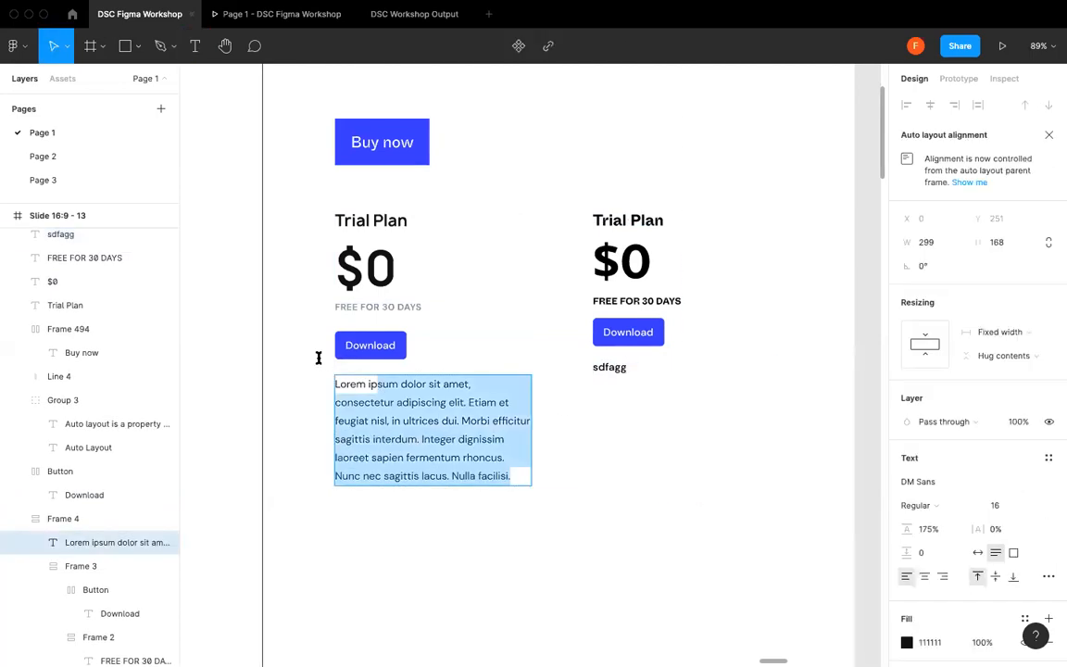
key(Escape)
double_click(394, 386)
key(ctrl+c)
double_click(660, 369)
key(ctrl+a)
key(ctrl+v)
key(Escape)
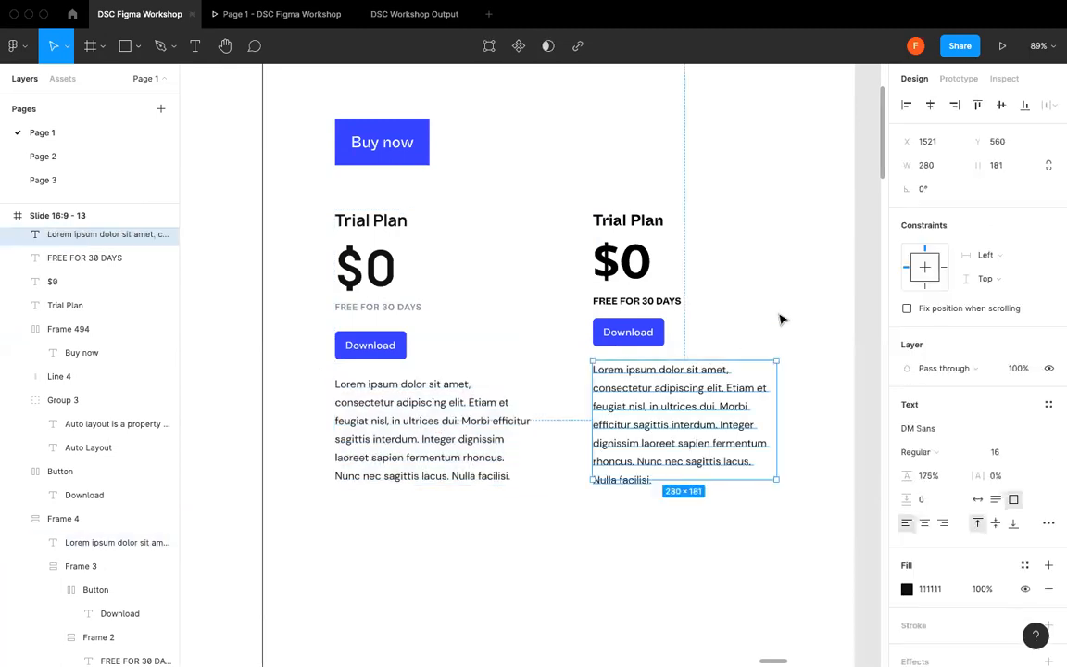
click(781, 317)
click(679, 370)
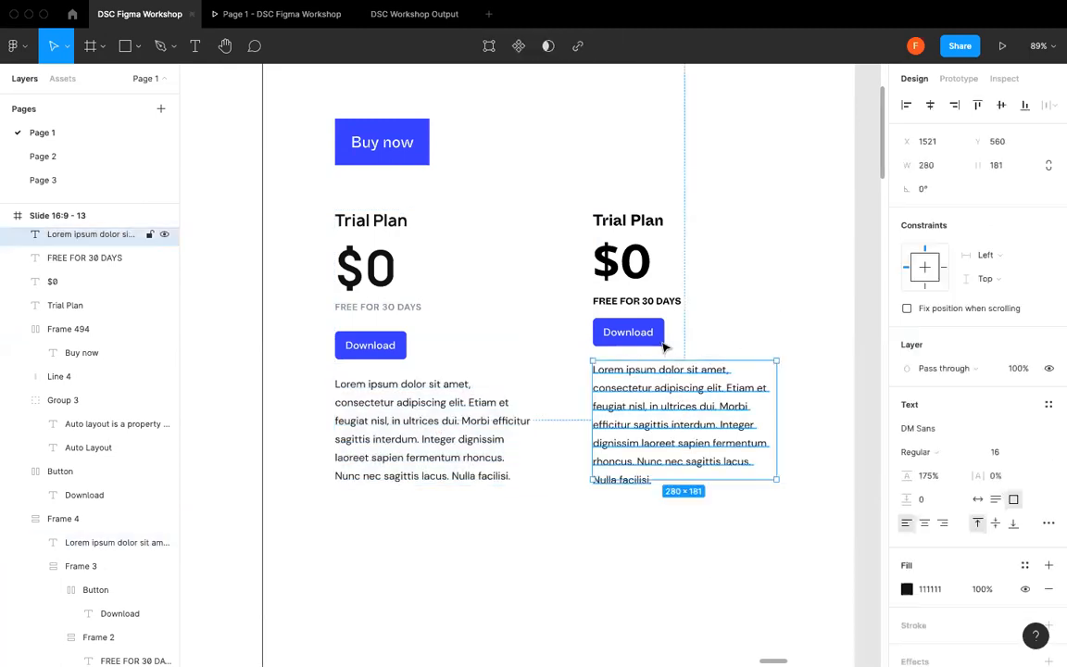
click(626, 332)
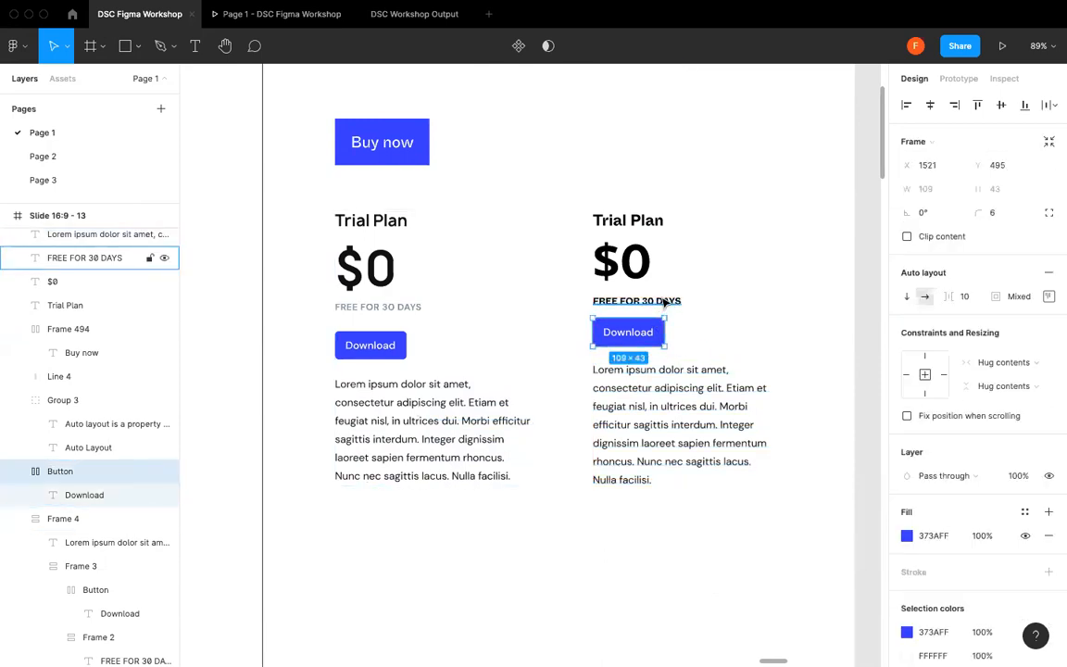
click(625, 264)
click(674, 191)
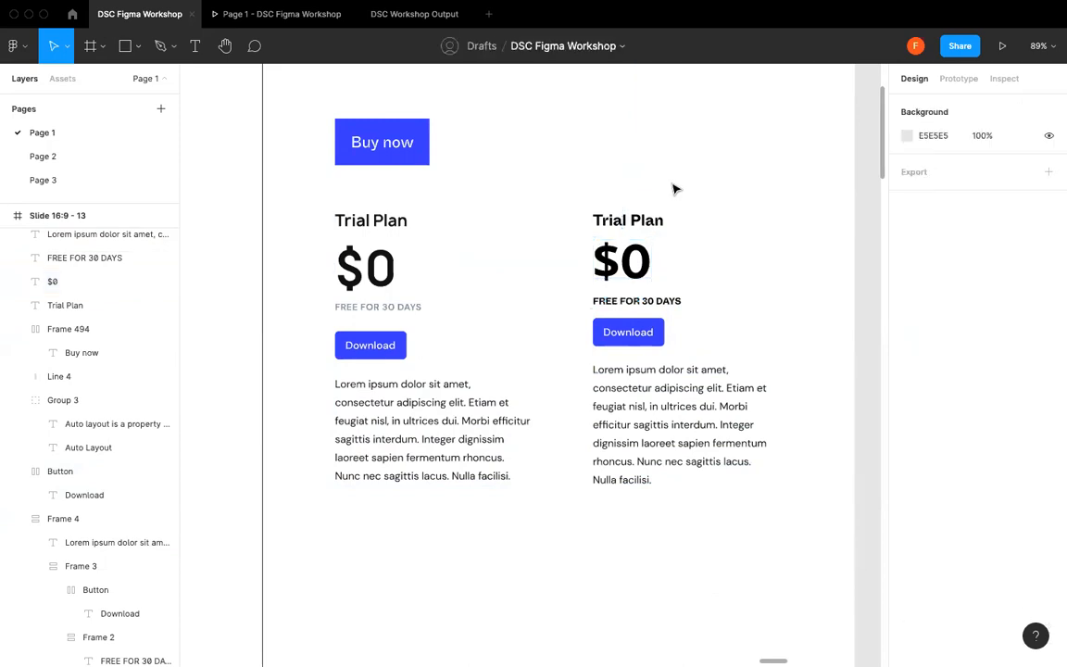
click(628, 220)
shift+click(626, 264)
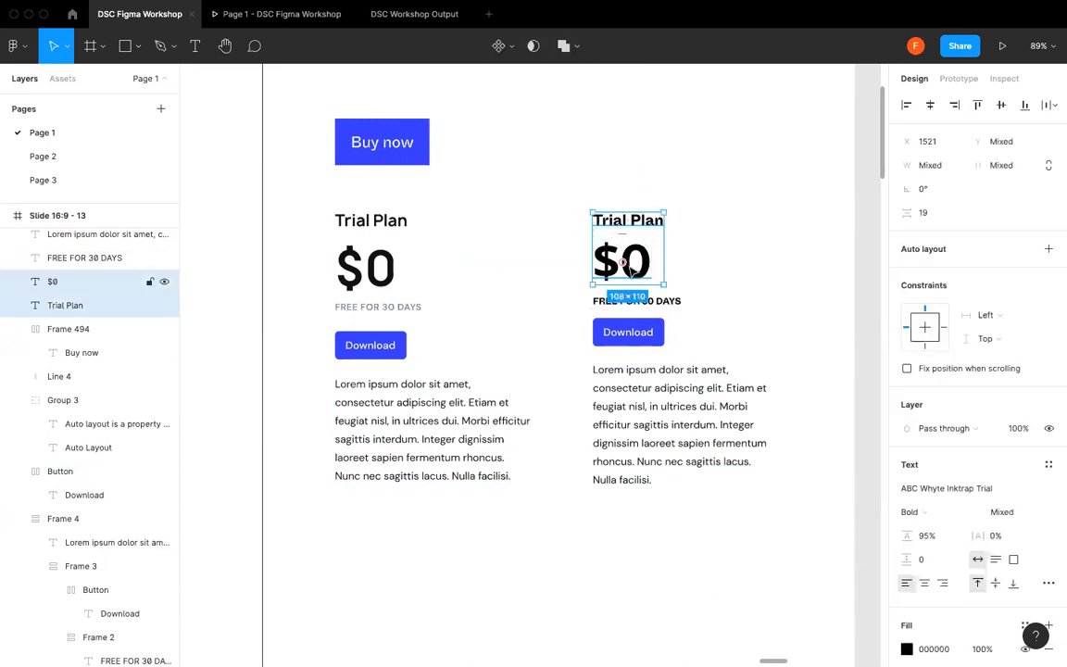
click(695, 194)
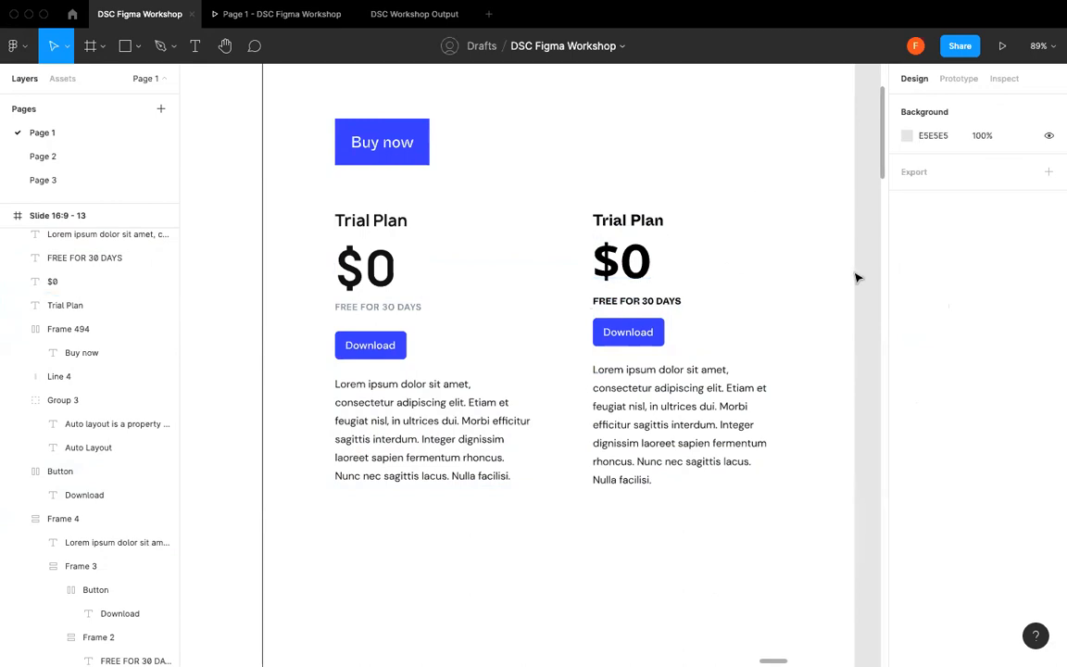
- Wrap the new Trial Plan heading and $0 price in a vertical auto layout with 24 spacing between items
click(652, 229)
shift+click(608, 269)
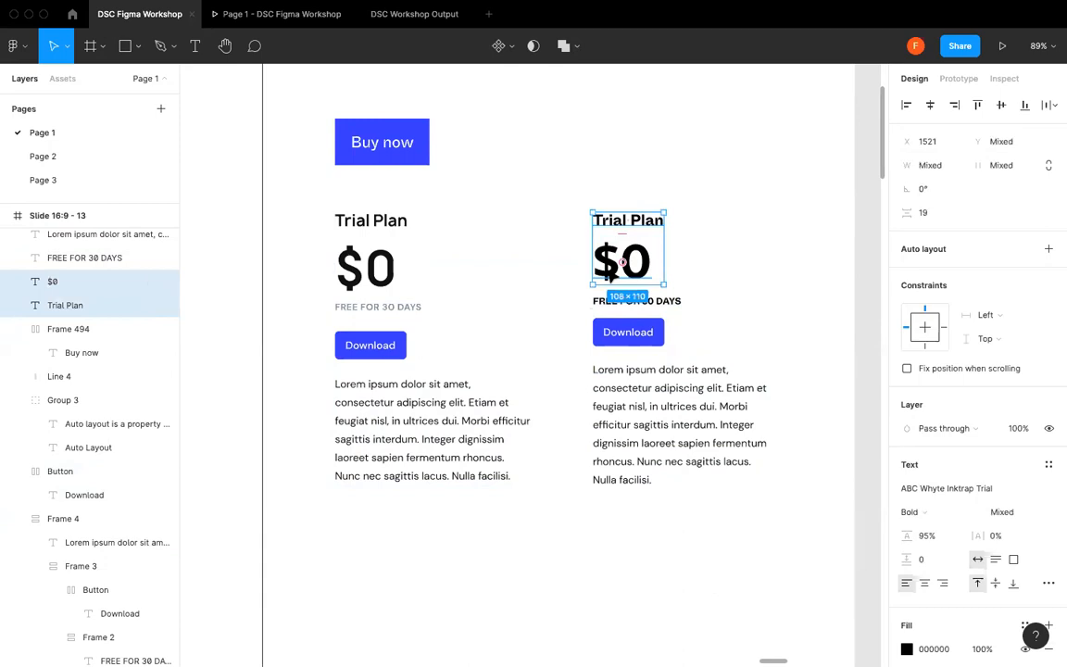
click(1050, 250)
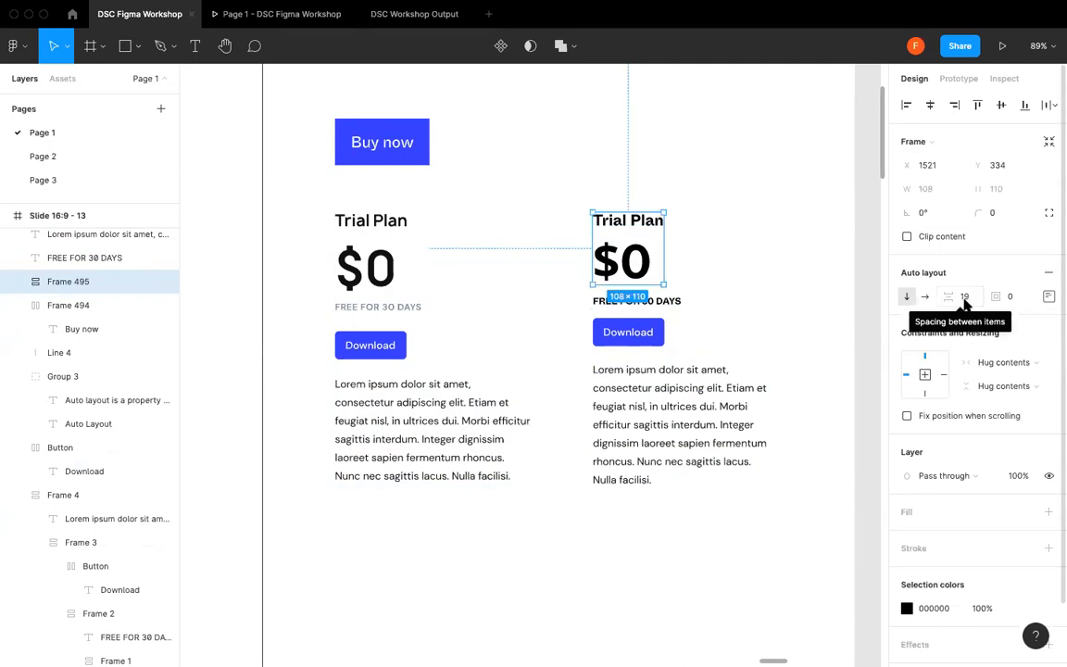
click(966, 298)
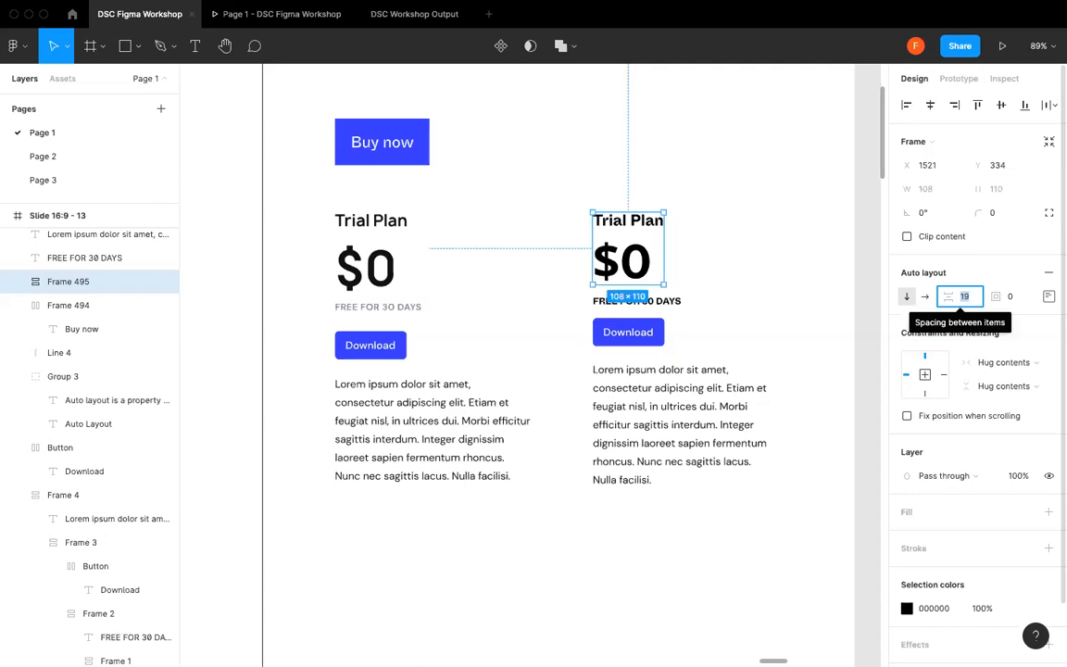
text(24)
key(Return)
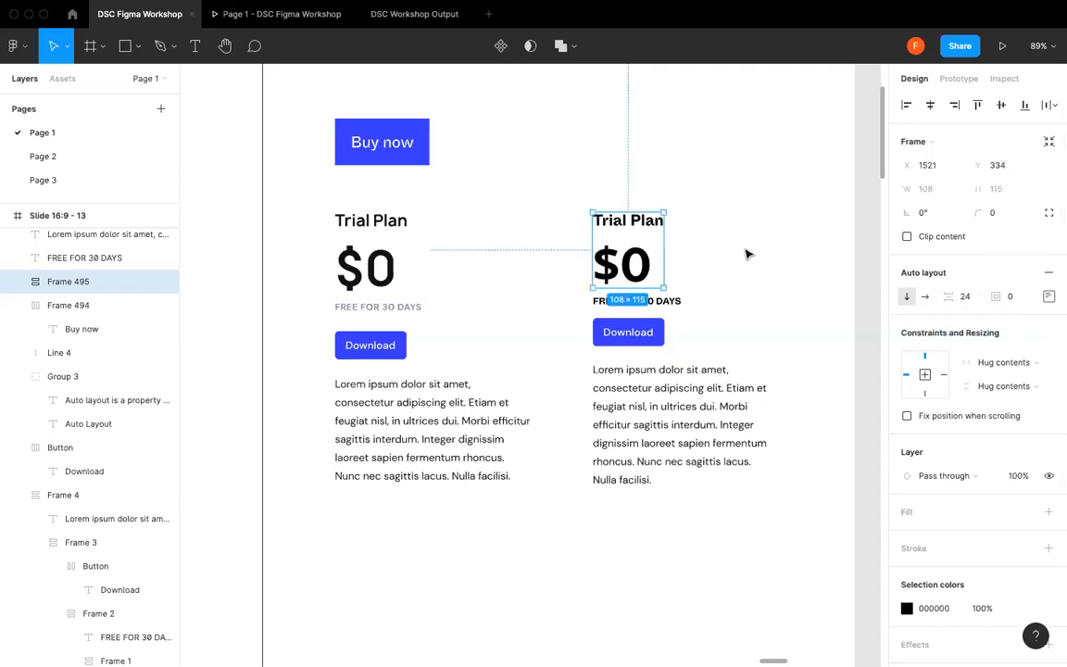
click(718, 279)
- Stack the heading-price frame with "FREE FOR 30 DAYS" in an auto layout with 16 spacing and shift it slightly upward
click(628, 276)
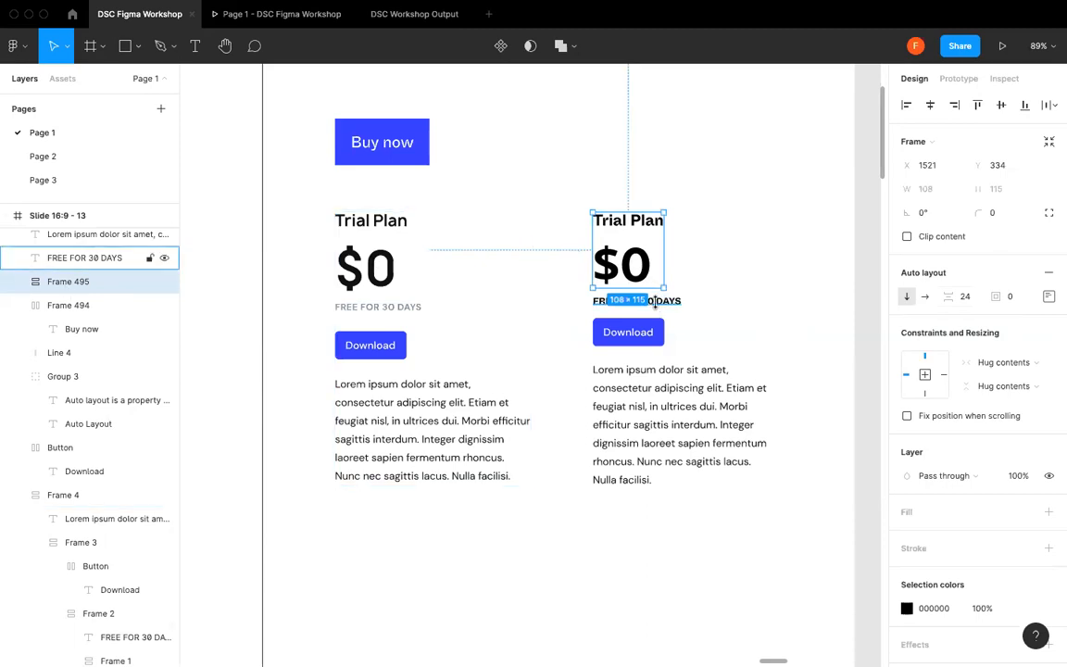
shift+click(654, 301)
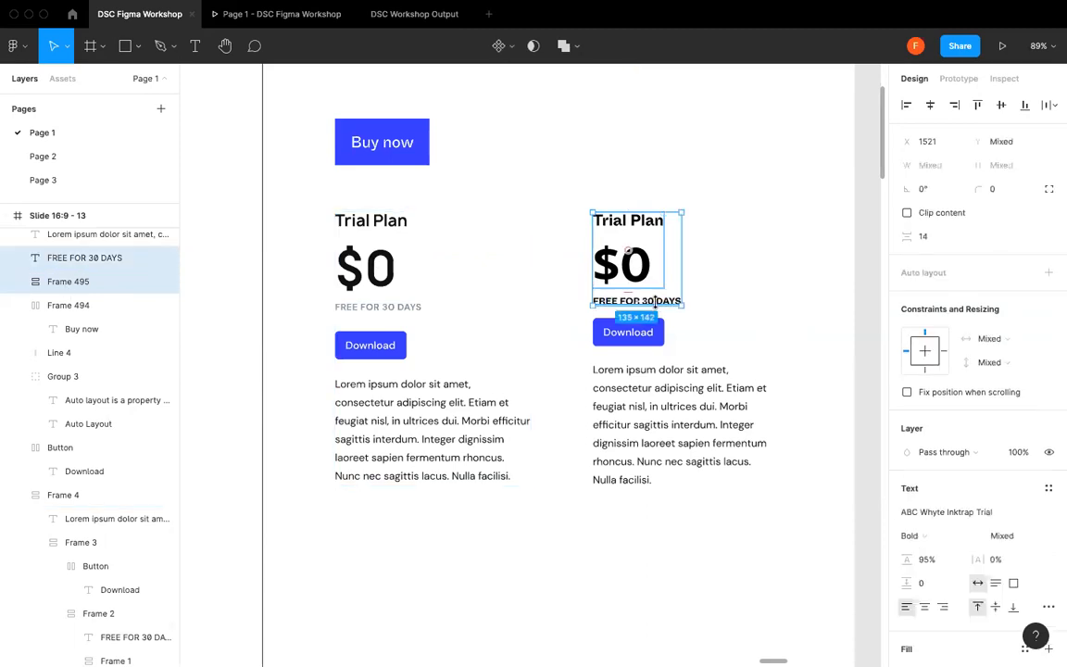
click(1049, 274)
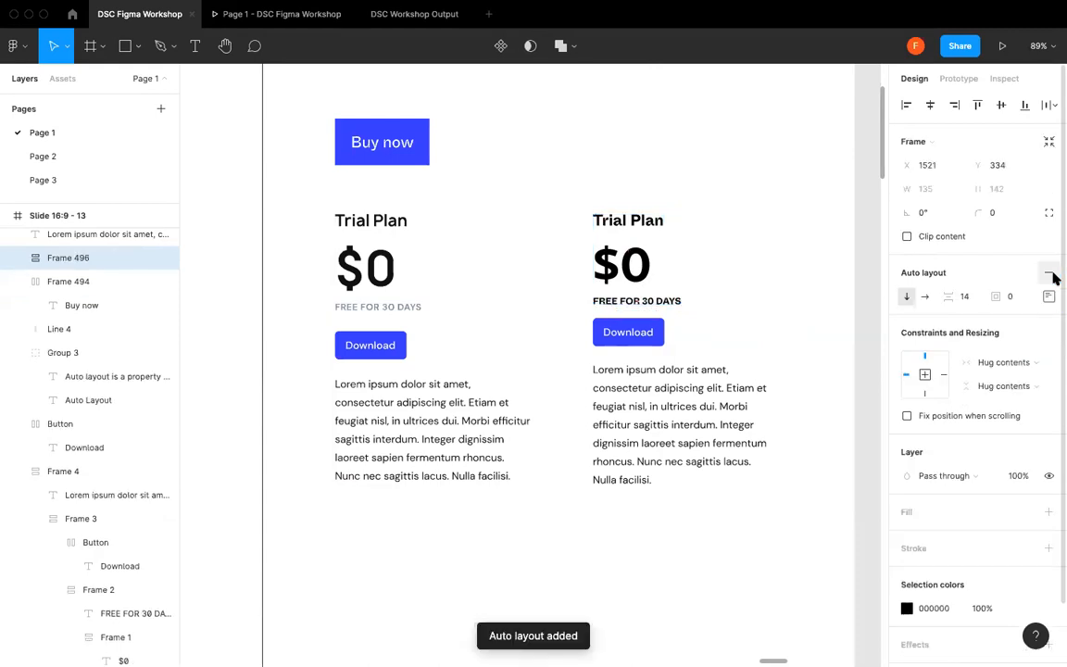
click(963, 296)
text(16)
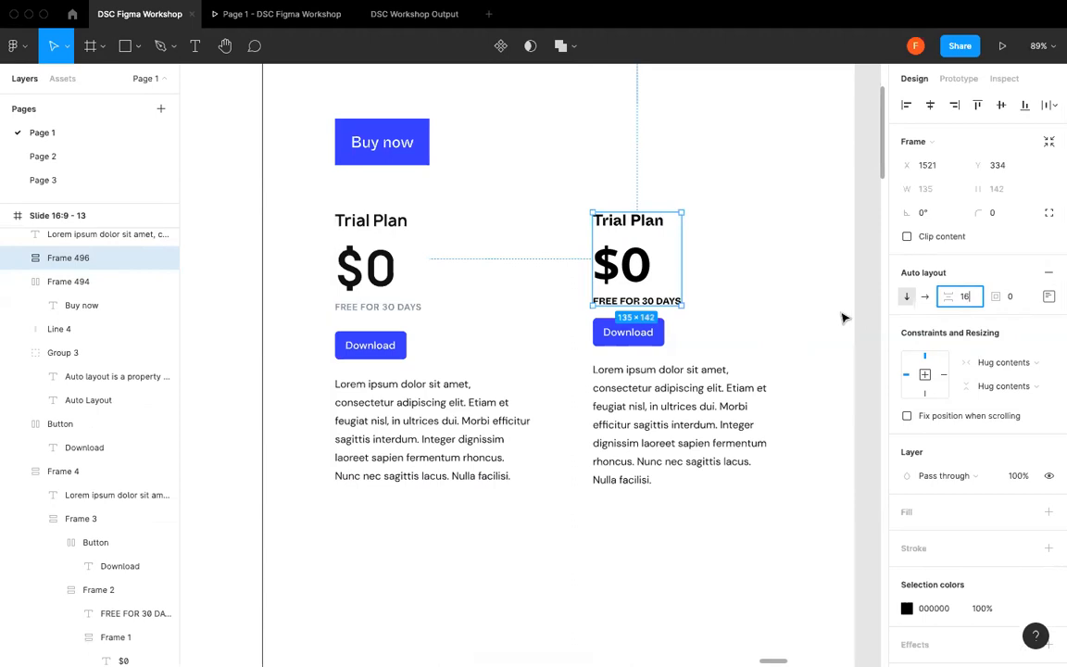
click(685, 276)
drag(630, 278, 630, 266)
click(722, 285)
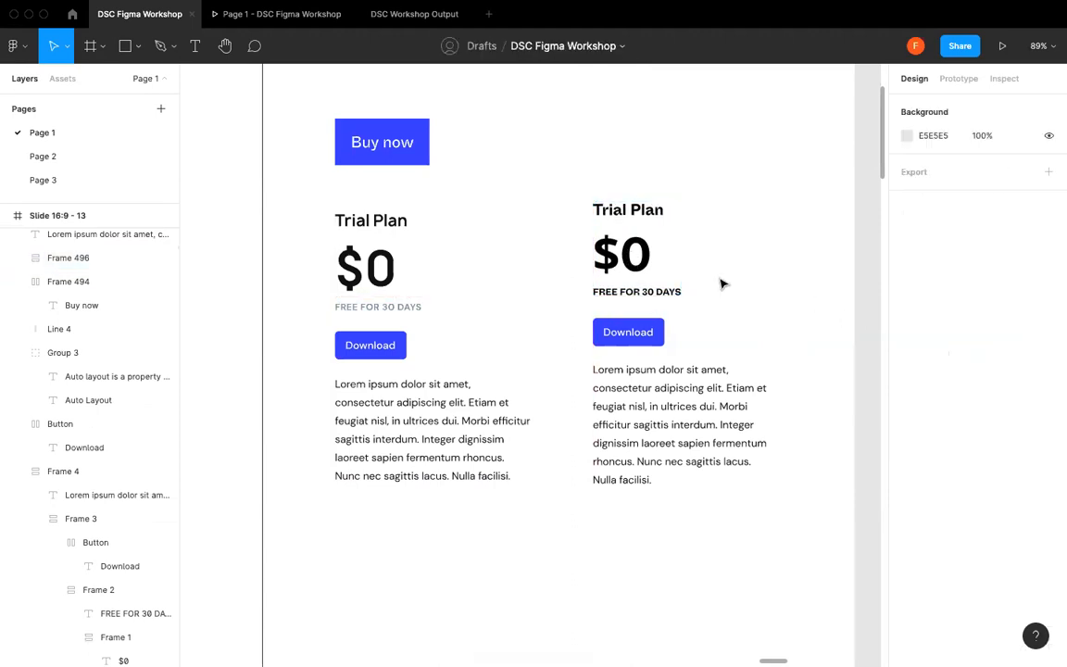
- Combine the heading and price stack with the Download button below it in an auto layout with 32 spacing
click(663, 289)
shift+click(653, 332)
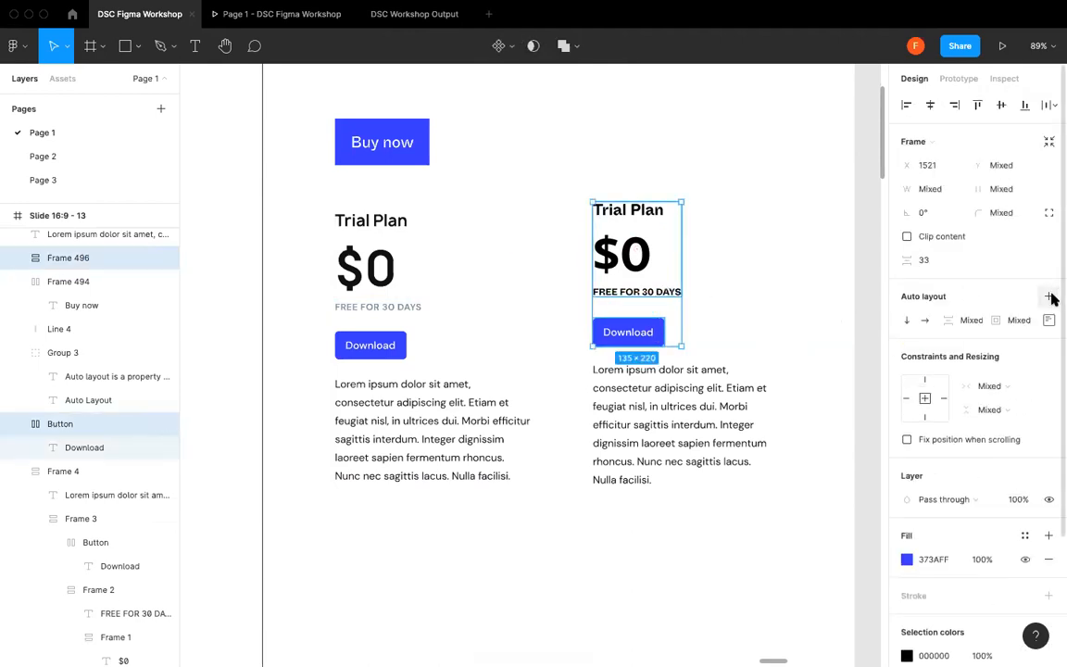
click(1050, 296)
click(980, 297)
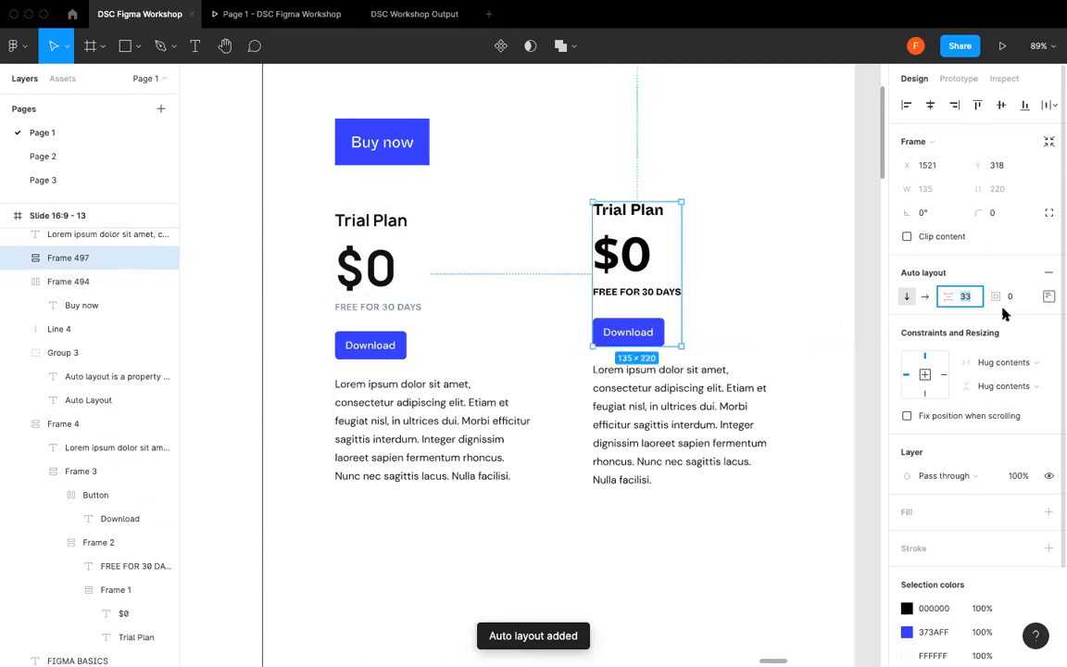
text(24)
key(Return)
drag(949, 296, 959, 296)
click(968, 297)
text(32)
click(754, 347)
- Add an outer auto layout around the button stack and the Lorem ipsum paragraph, with 24 spacing between items
click(650, 315)
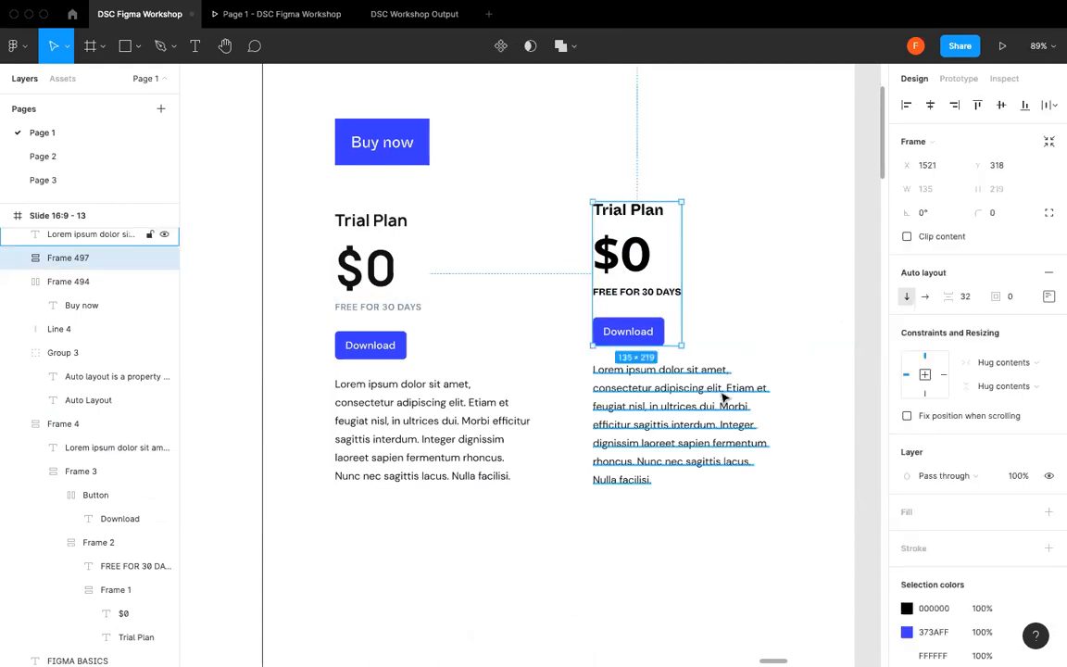
shift+click(726, 388)
key(shift+a)
click(967, 296)
text(24)
key(Return)
click(815, 262)
- Widen the Lorem ipsum text box inside the new card to about 289
click(630, 327)
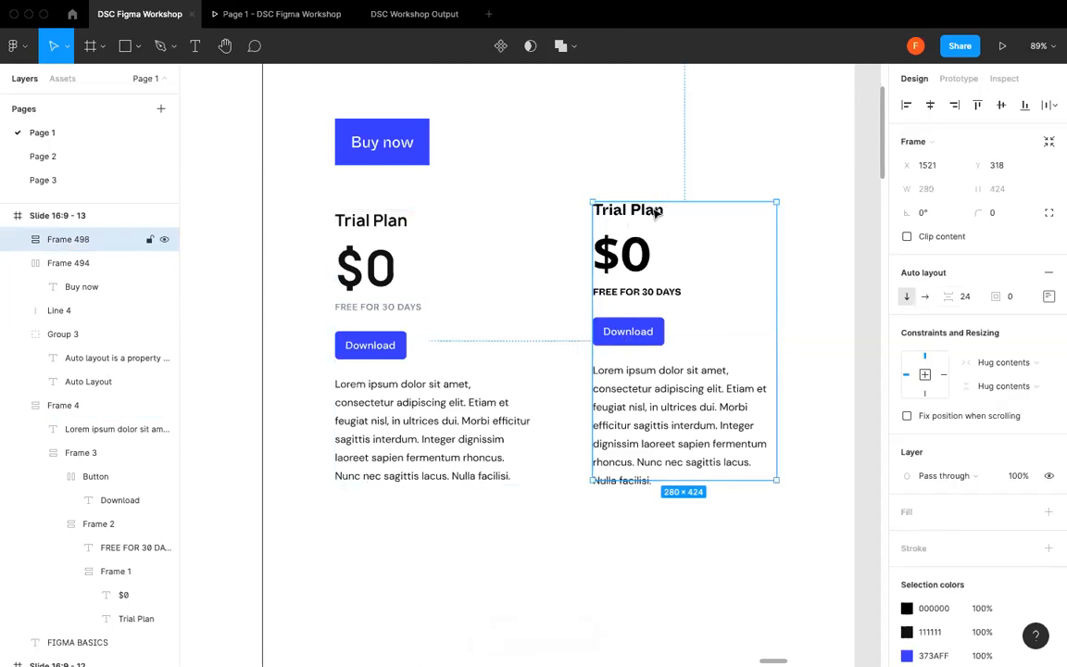
click(689, 396)
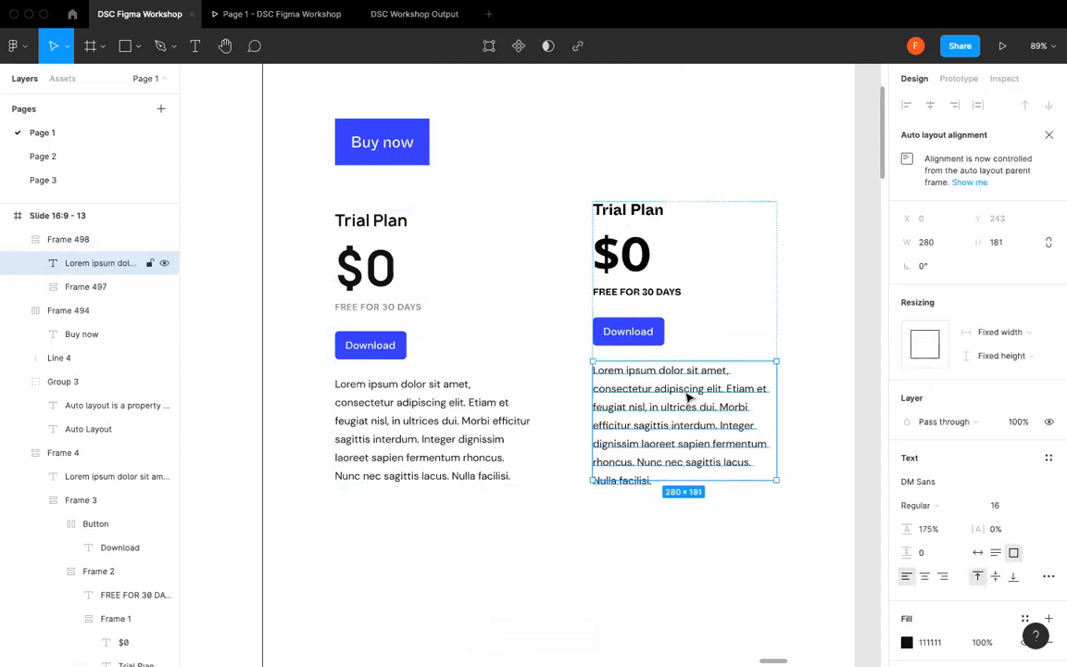
mouse_move(782, 402)
mouse_down()
mouse_move(752, 404)
mouse_move(784, 401)
mouse_up()
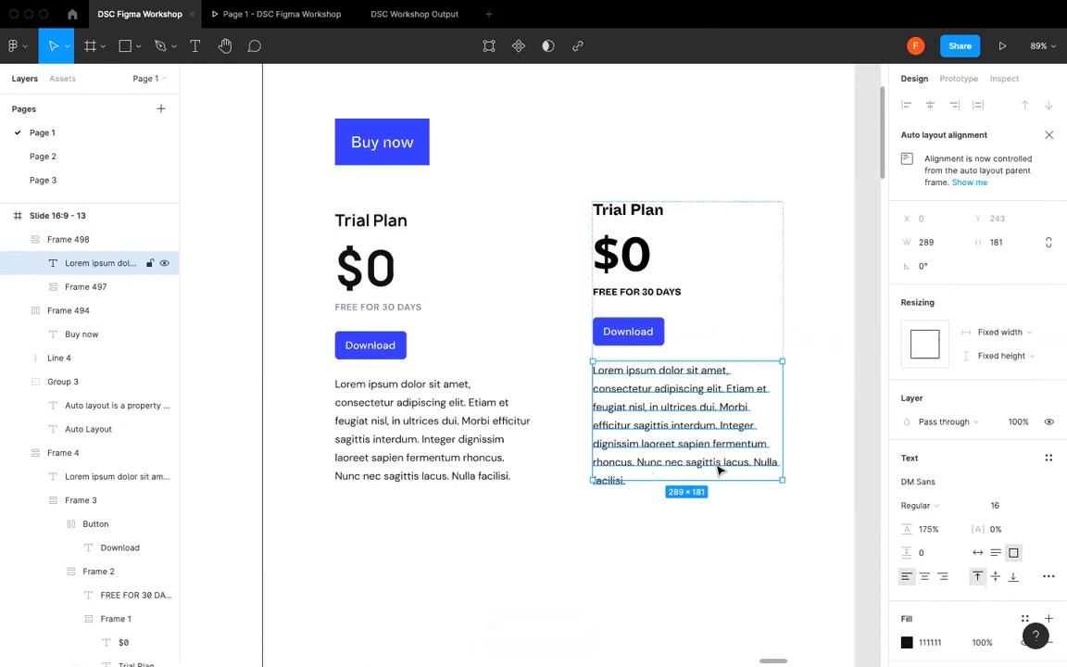
- Narrow the Trial Plan heading inside the new card to about 66 so its text wraps onto two lines
double_click(641, 262)
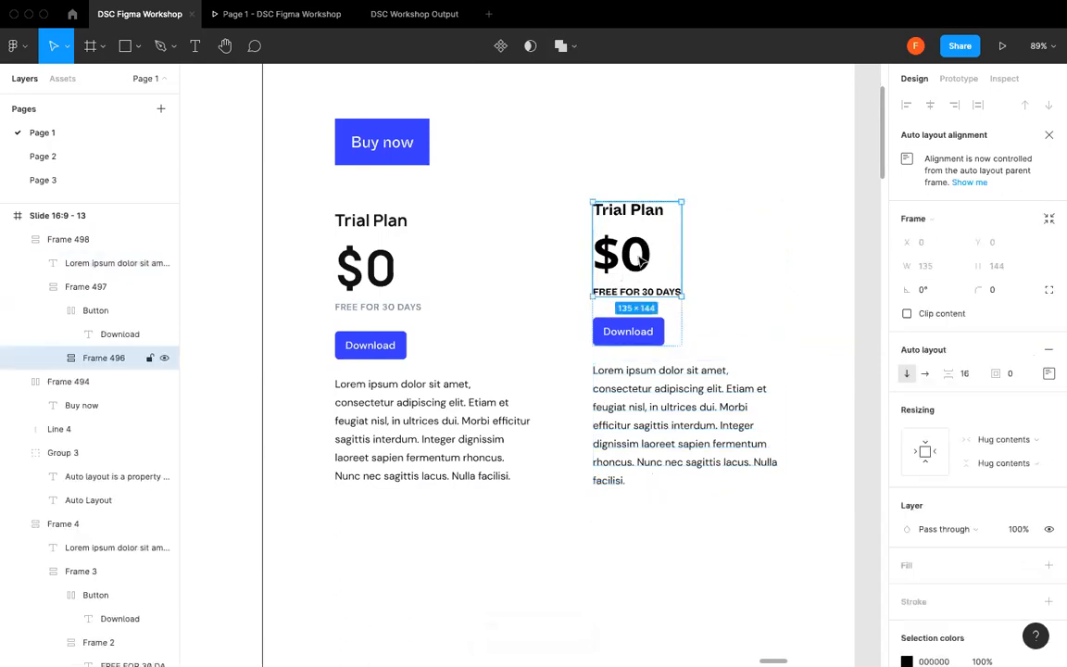
double_click(648, 218)
double_click(647, 217)
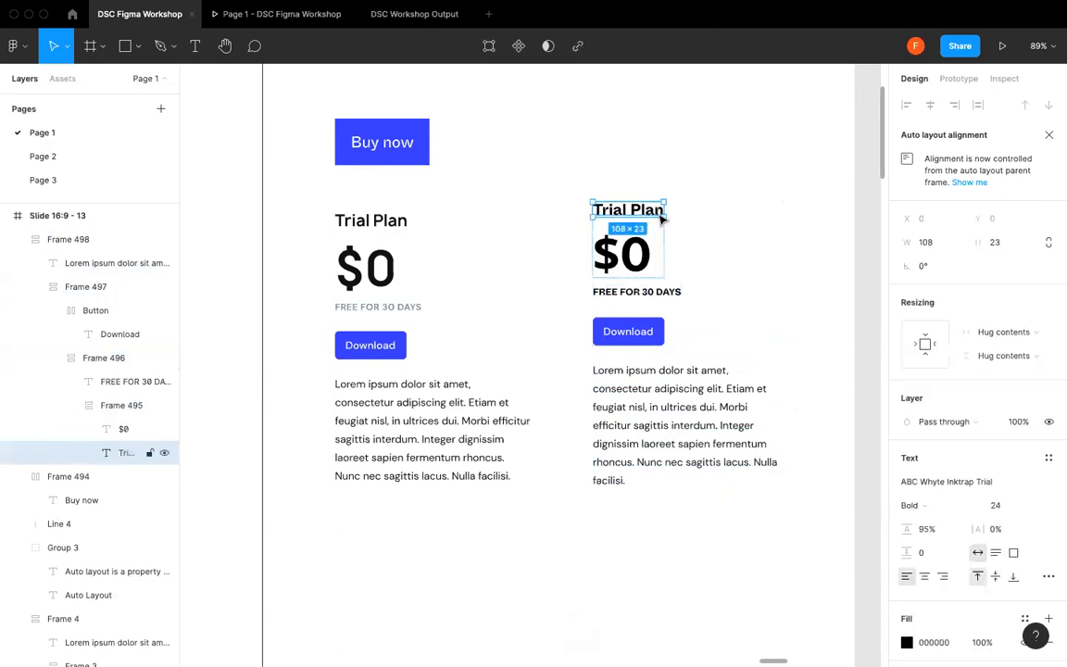
drag(664, 209, 637, 215)
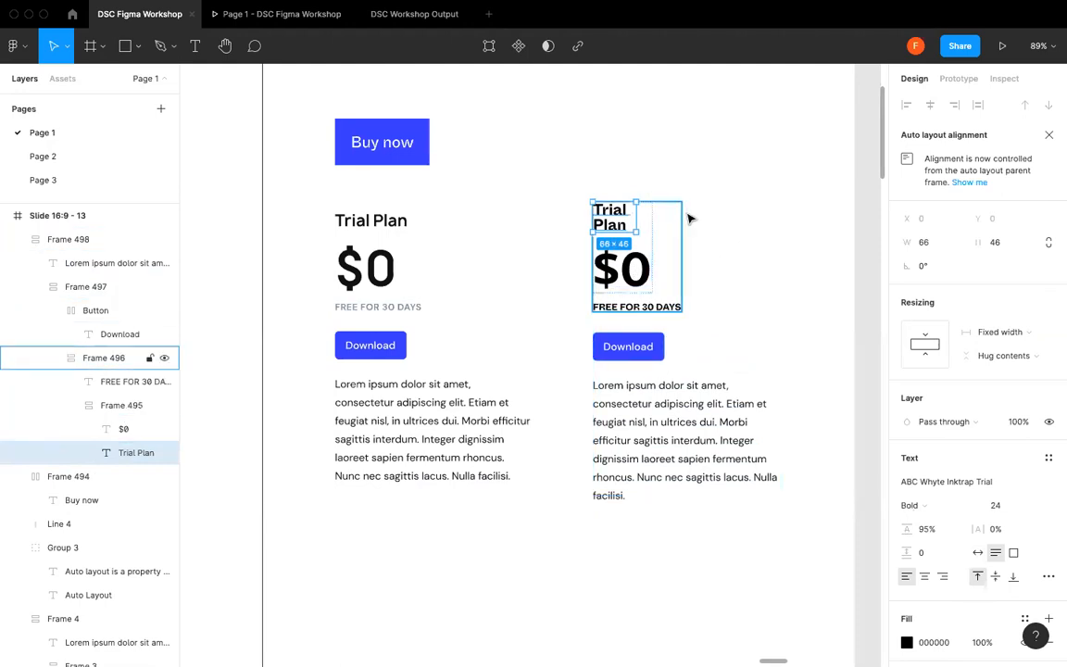
- Resize the new card's Trial Plan heading back to fit its text on one line
click(741, 180)
click(611, 224)
click(621, 219)
click(620, 220)
click(620, 219)
click(621, 219)
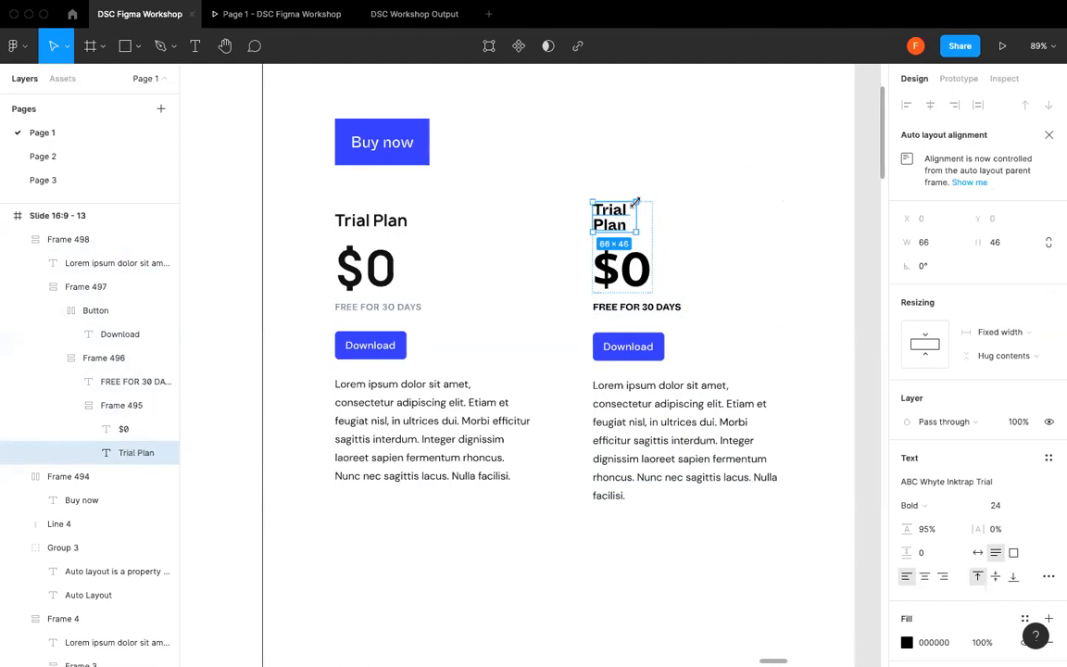
double_click(635, 202)
click(748, 176)
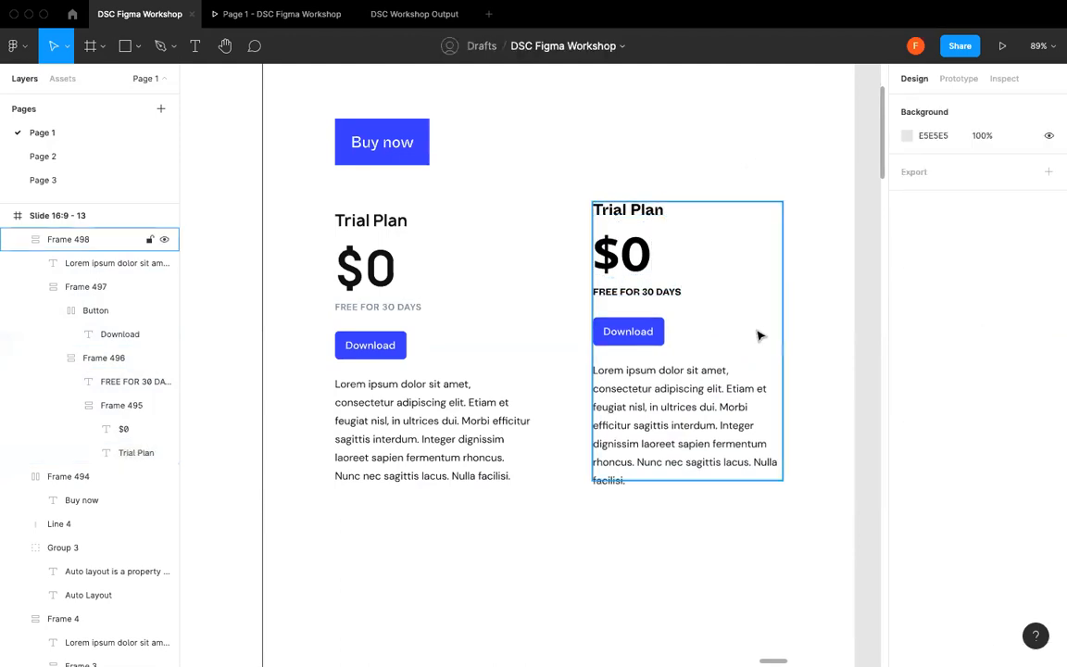
- Try narrowing the Nav bar frame on the Constraints slide from its right edge, and undo the resize
scroll(696, 454, down, 5)
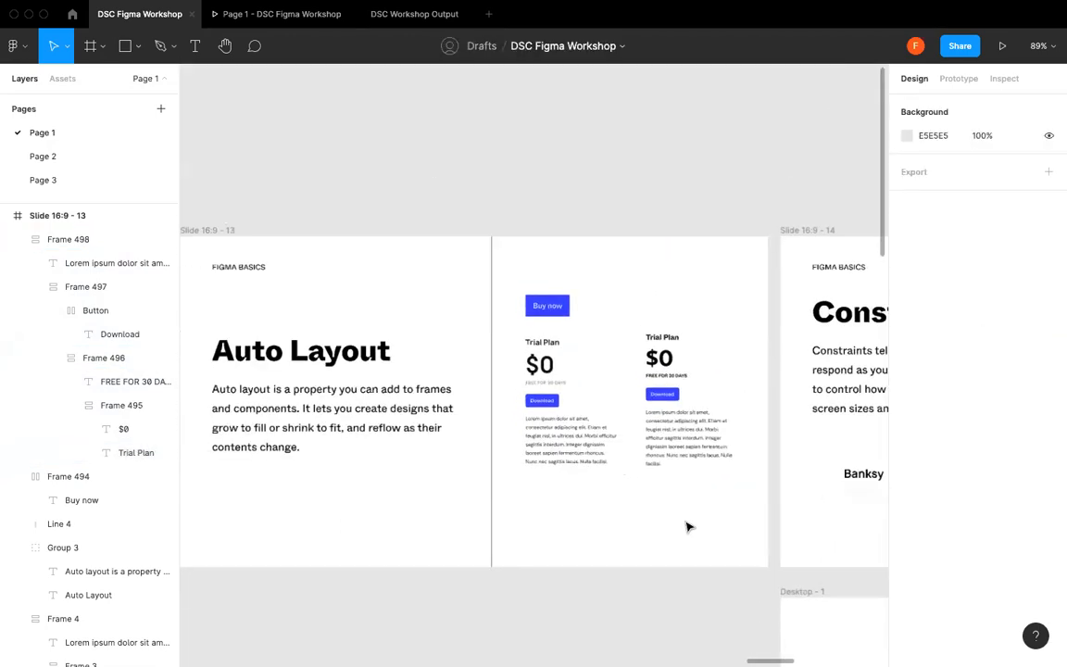
scroll(810, 398, right, 10)
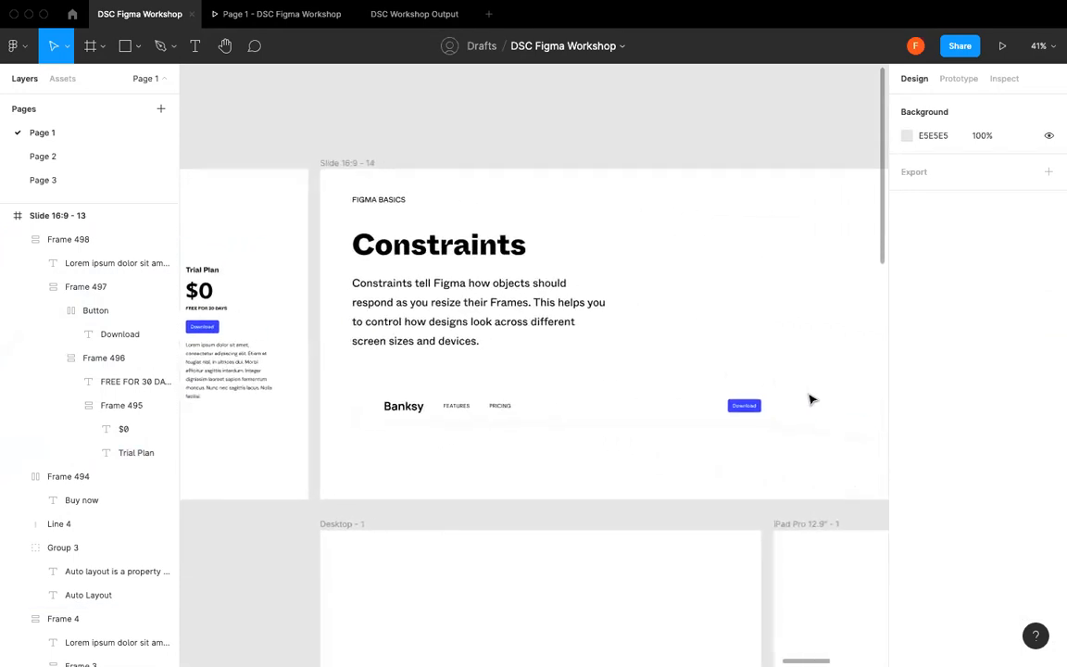
scroll(810, 399, up, 3)
scroll(811, 400, up, 2)
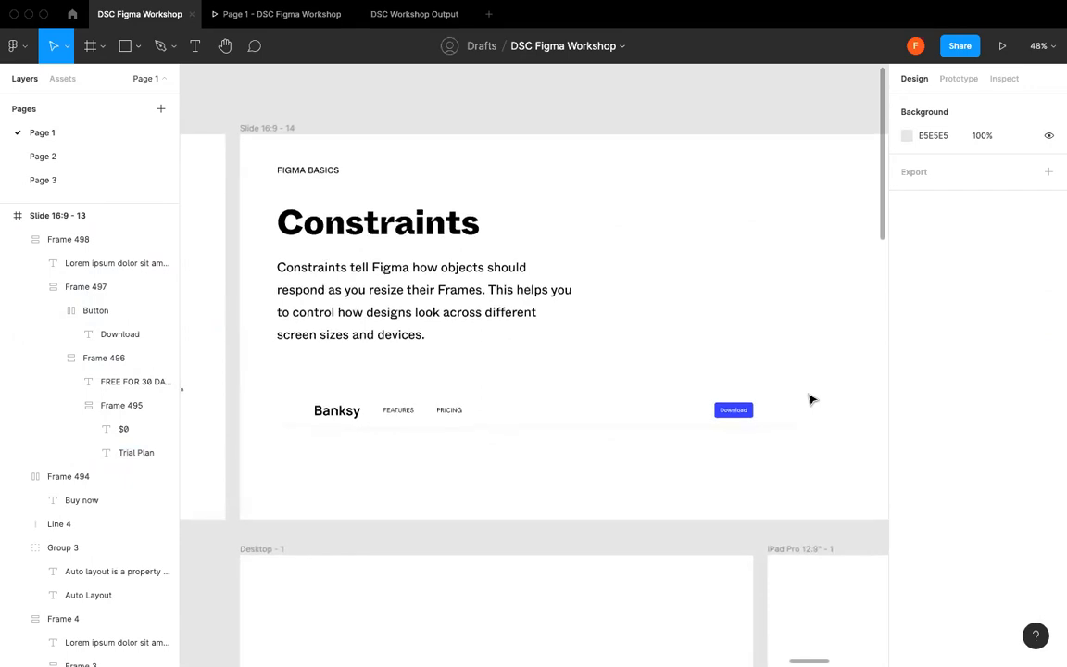
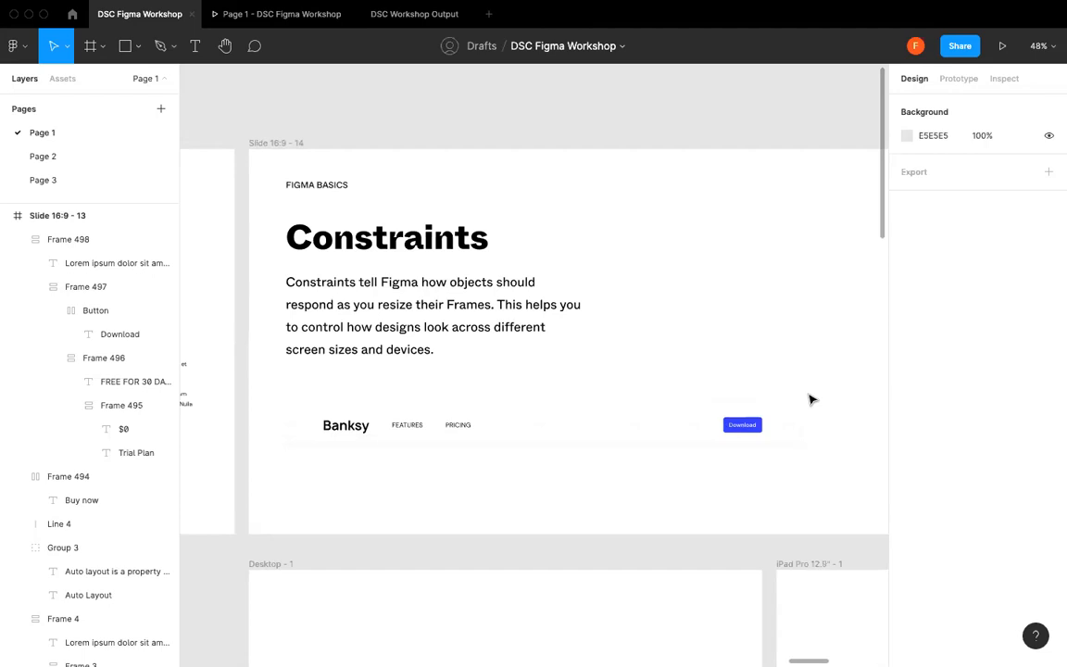
click(340, 431)
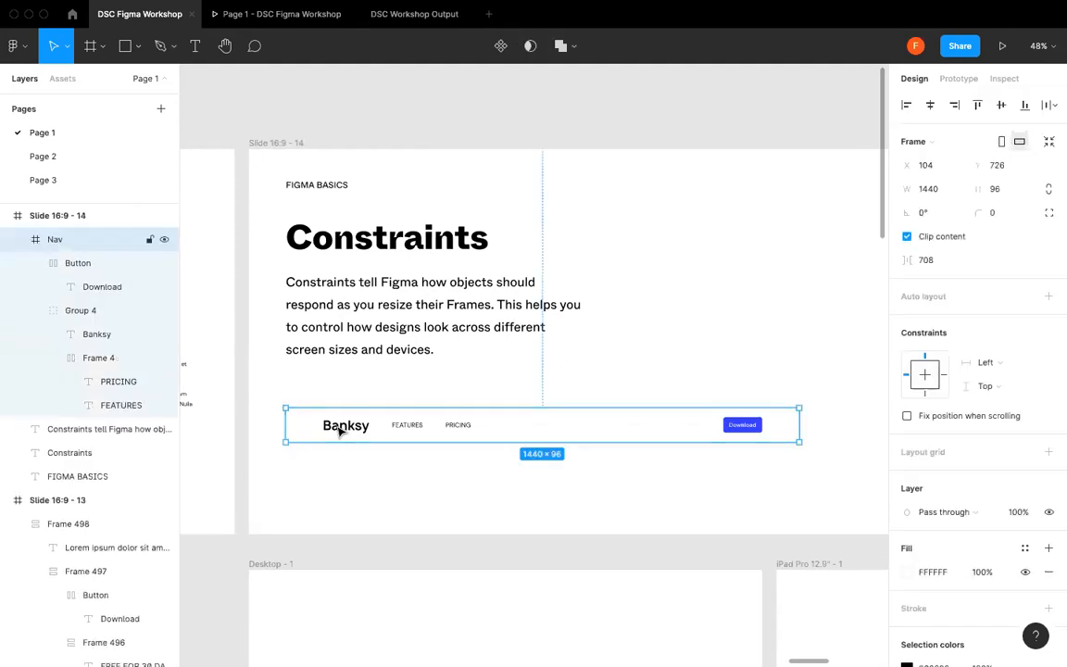
click(824, 431)
click(801, 427)
drag(800, 427, 681, 428)
key(super+z)
- Move the Nav bar up closer to the description text on the Constraints slide
click(564, 496)
drag(535, 428, 522, 404)
click(544, 512)
scroll(417, 510, up, 3)
scroll(419, 501, down, 1)
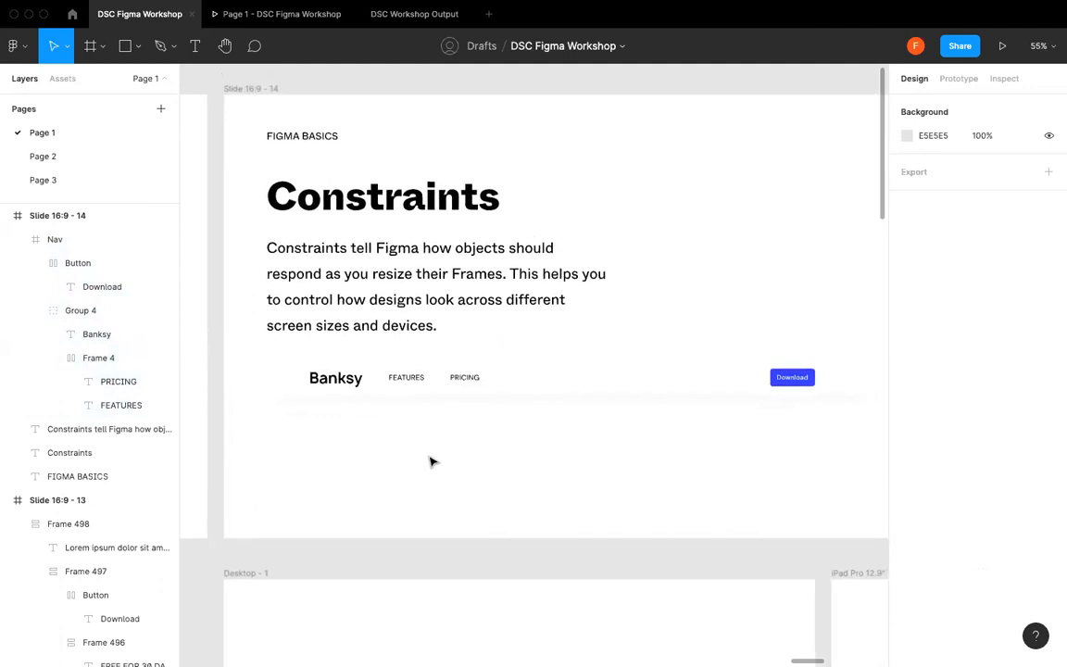
- Draw a frame about 1434 wide below the Nav bar, set its height to 96 and add a drop shadow effect
click(91, 47)
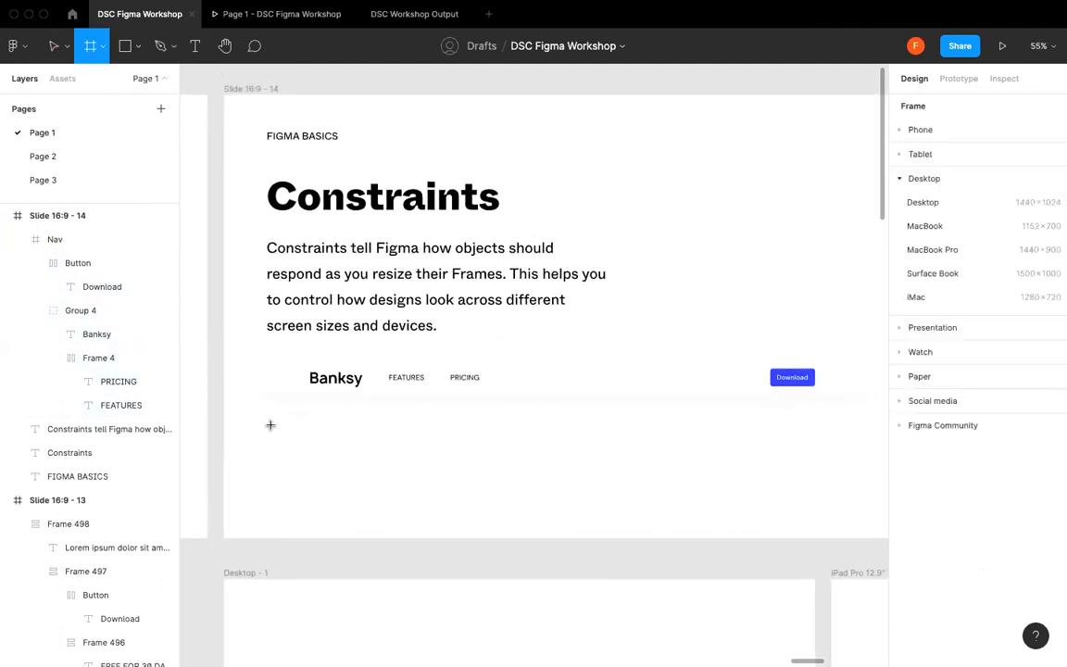
drag(268, 422, 859, 486)
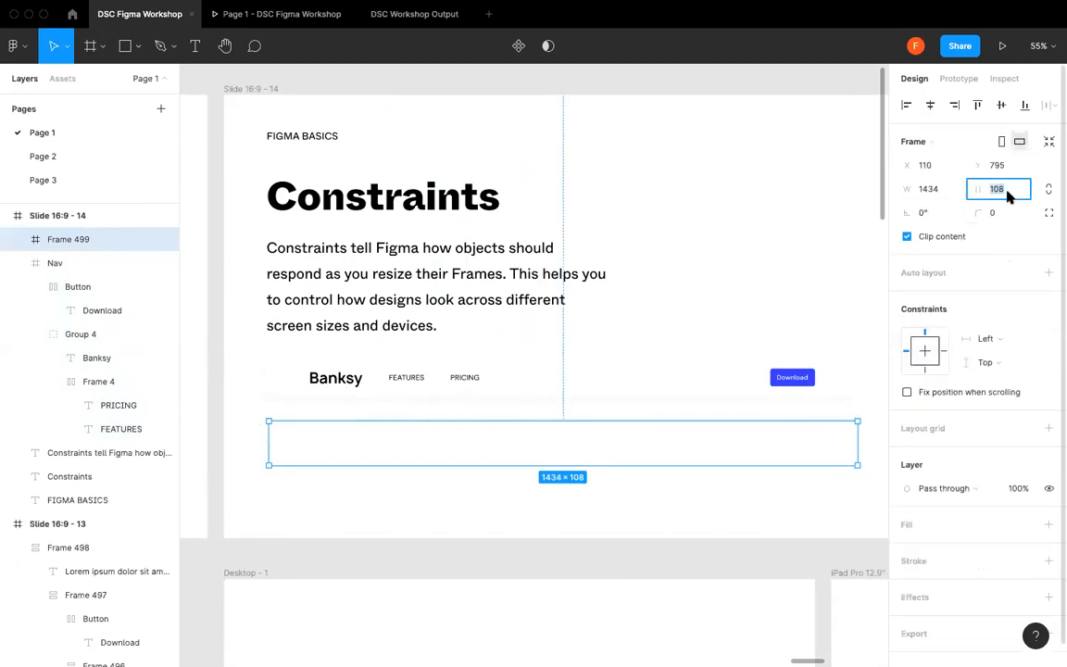
text(96)
key(Return)
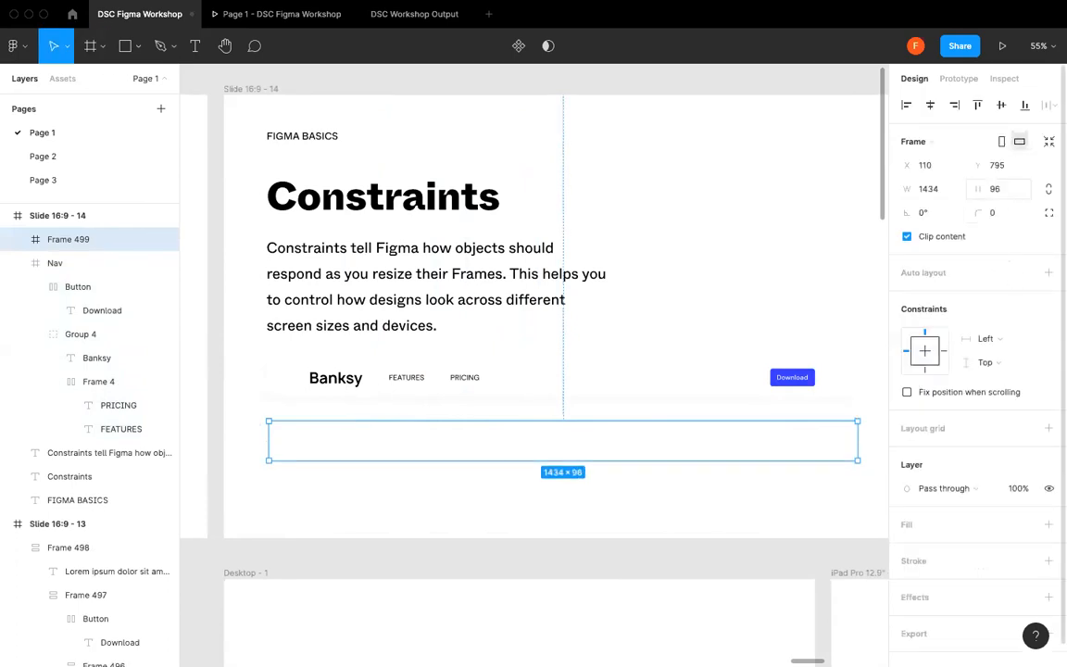
click(1048, 596)
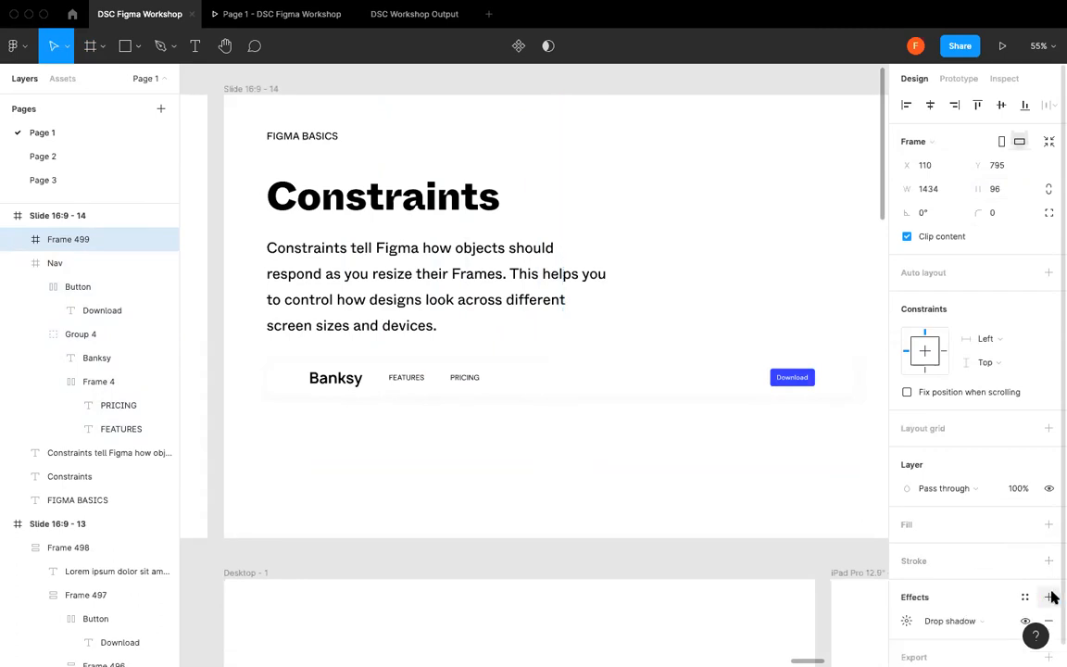
- Give the new frame a white FFFFFF fill and set its drop shadow to blur 8 and 5% opacity
scroll(909, 550, down, 1)
click(907, 591)
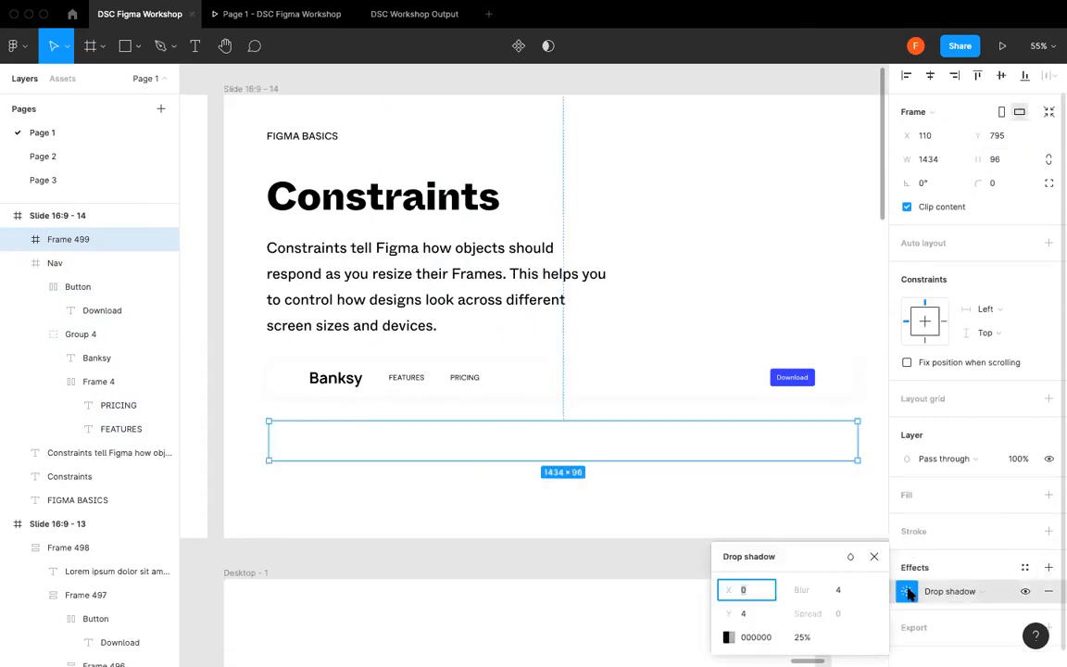
click(874, 557)
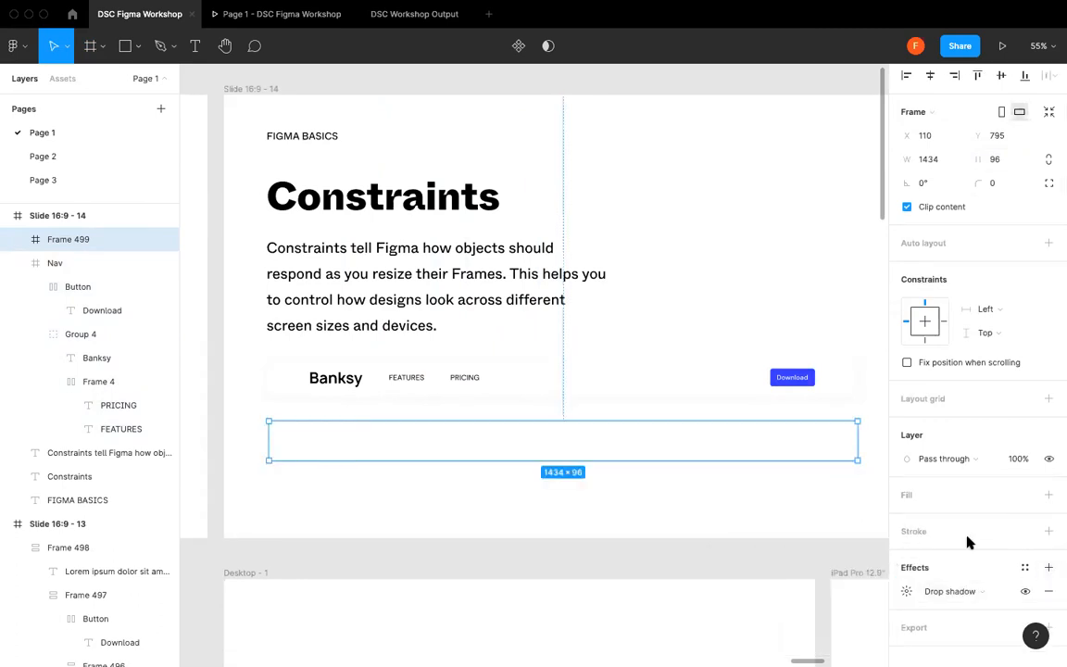
click(1049, 494)
click(906, 616)
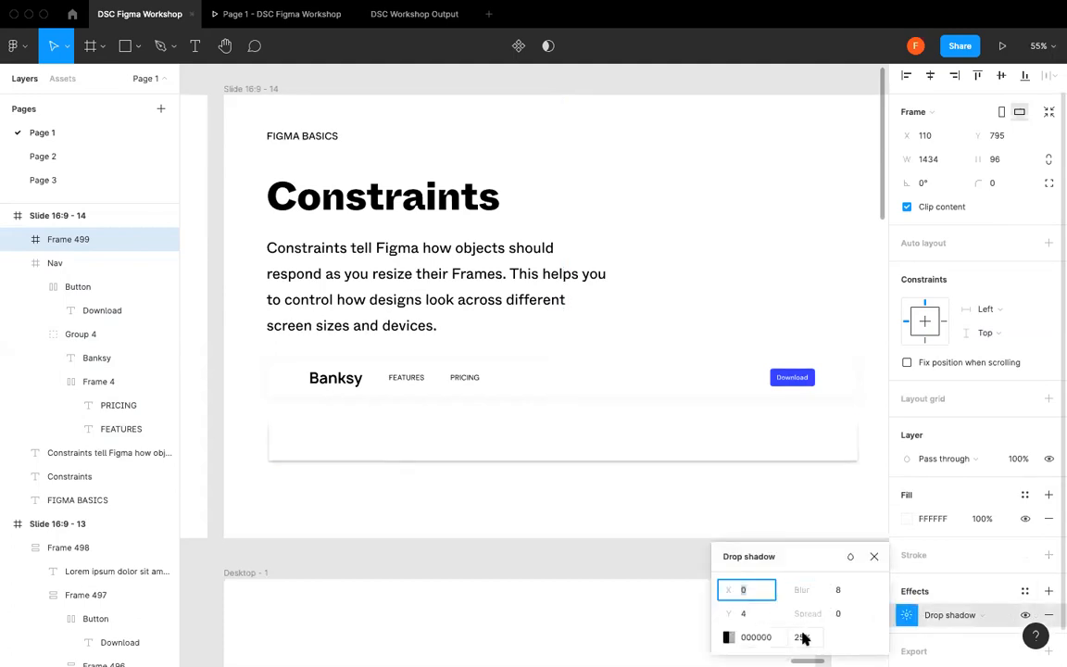
click(802, 637)
text(5)
key(Return)
click(874, 557)
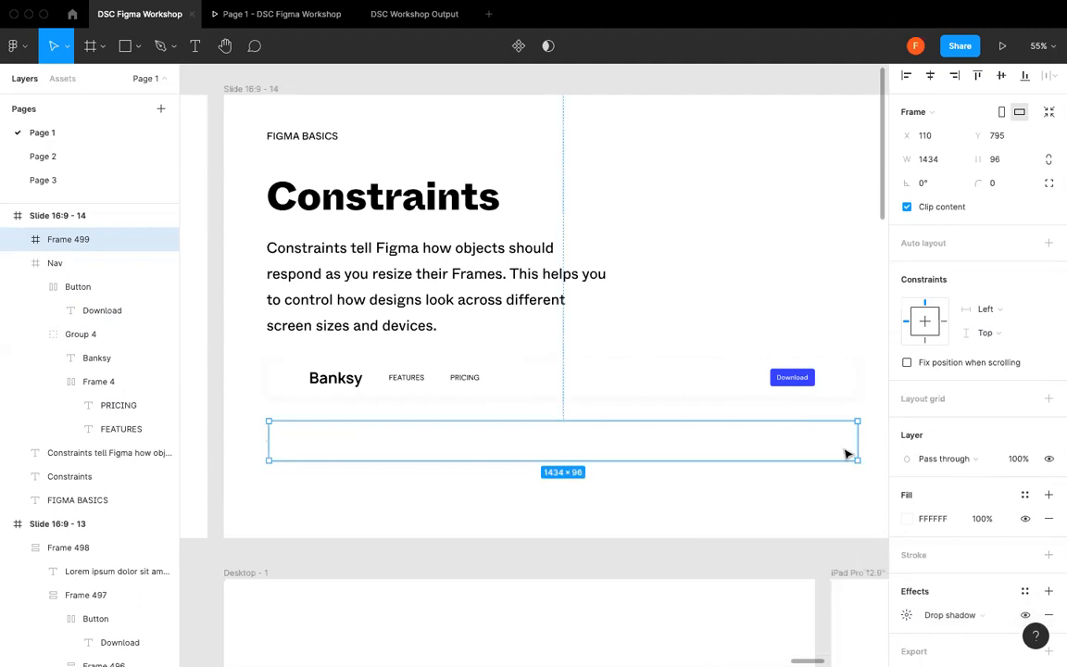
- Set the new nav frame's width to 1440 and deselect it
drag(857, 436, 858, 437)
click(927, 159)
text(1440)
key(Return)
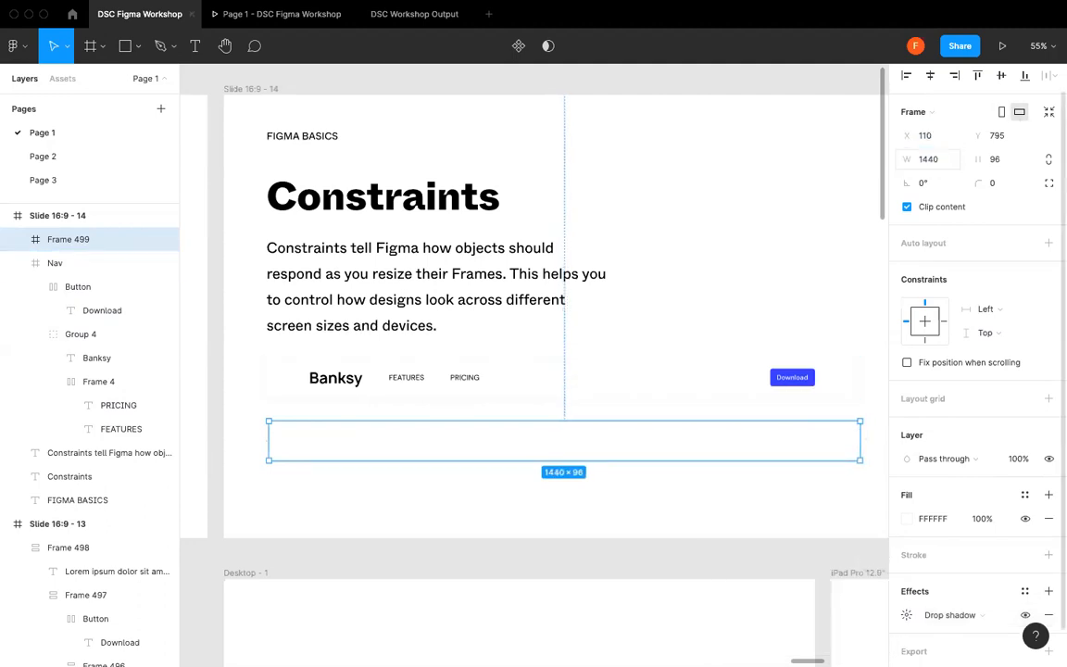
click(687, 253)
click(311, 446)
click(252, 491)
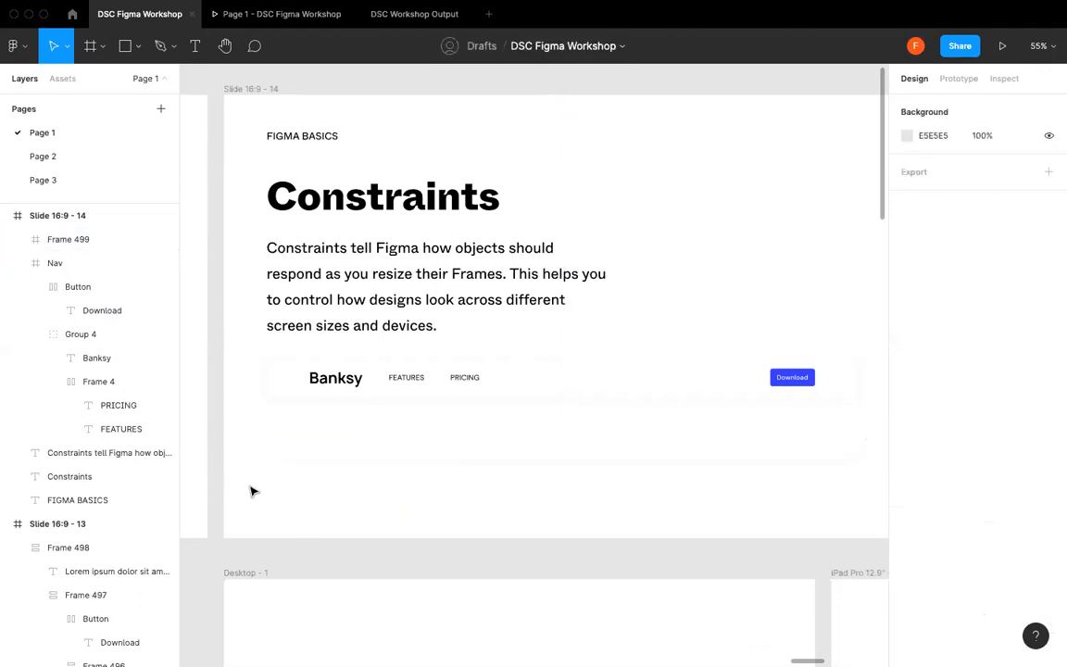
- Add a bold Banksy text inside the new nav frame, fit its box to the text and set the size to 36
scroll(252, 491, up, 3)
key(t)
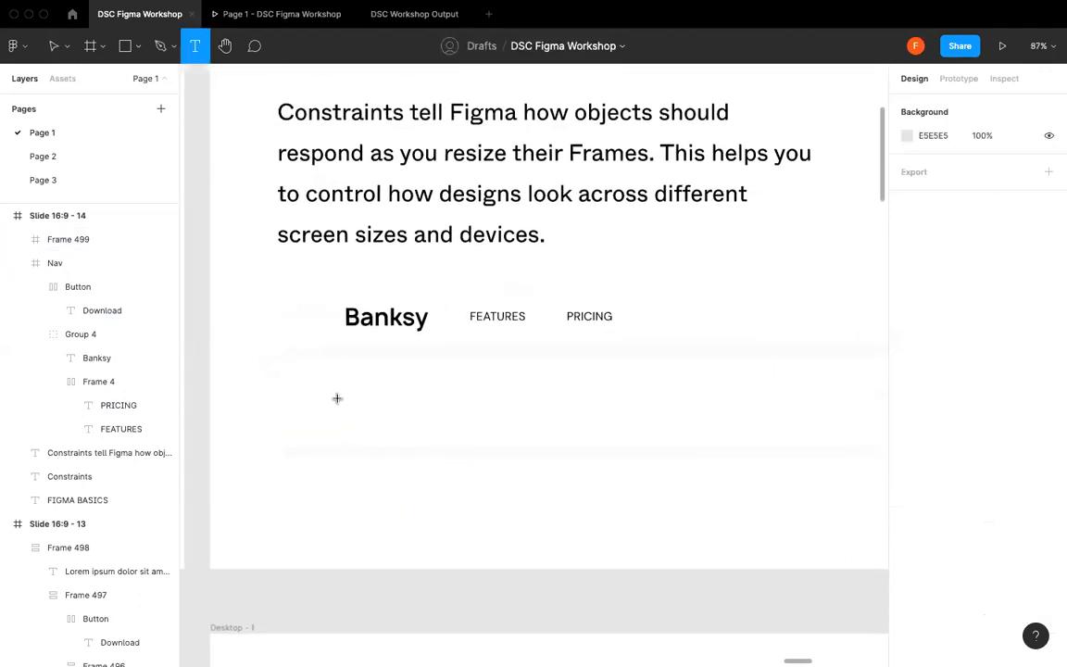
drag(342, 388, 473, 426)
text(Banksy)
key(Escape)
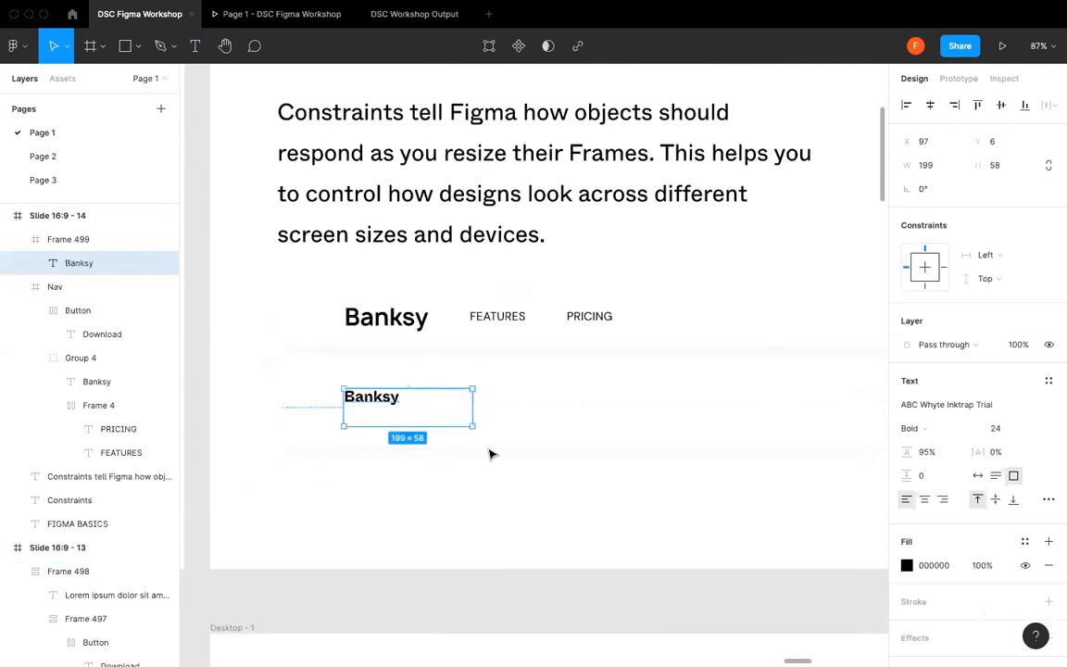
double_click(472, 389)
click(1036, 428)
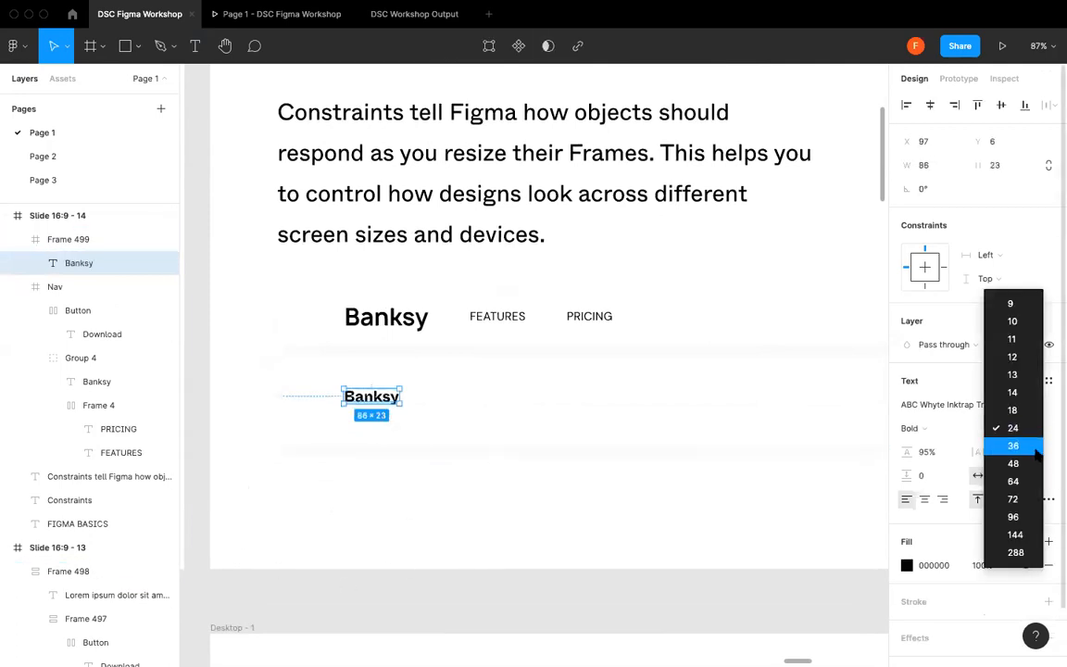
click(1036, 445)
- Centre the Banksy text vertically in the new nav frame and nudge it to 104 from the frame's left edge
drag(371, 405, 310, 421)
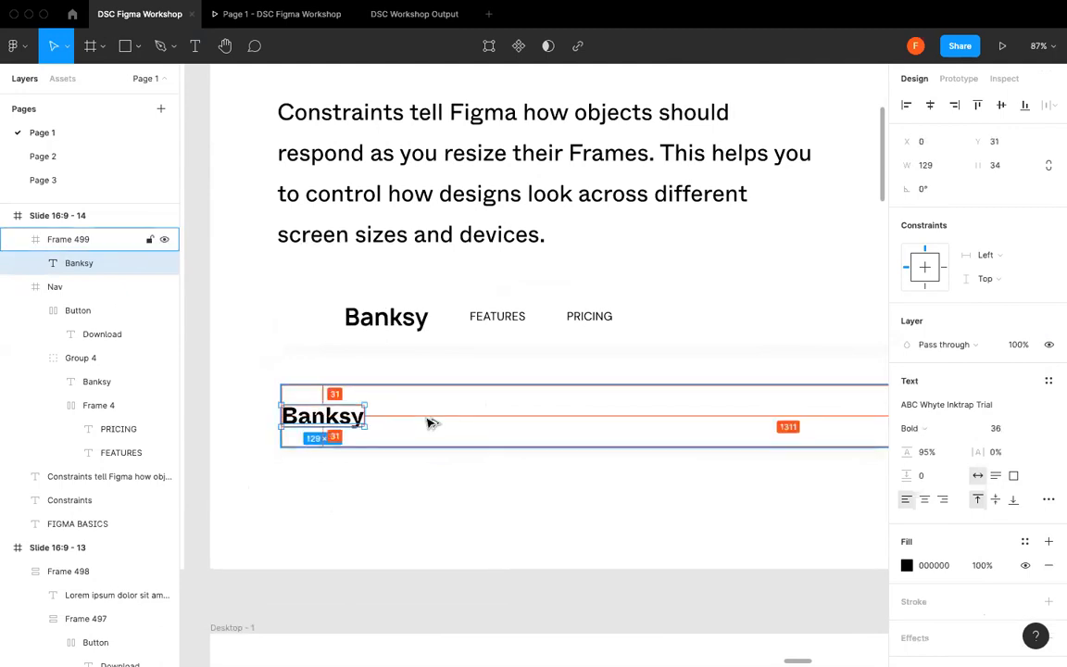
key(alt+shift+Right)
key(alt+shift+Right)
key(alt+shift+Right)
key(alt+shift+Right)
key(alt+shift+Right)
key(alt+shift+Right)
key(alt+shift+Right)
key(alt+shift+Right)
key(alt+shift+Right)
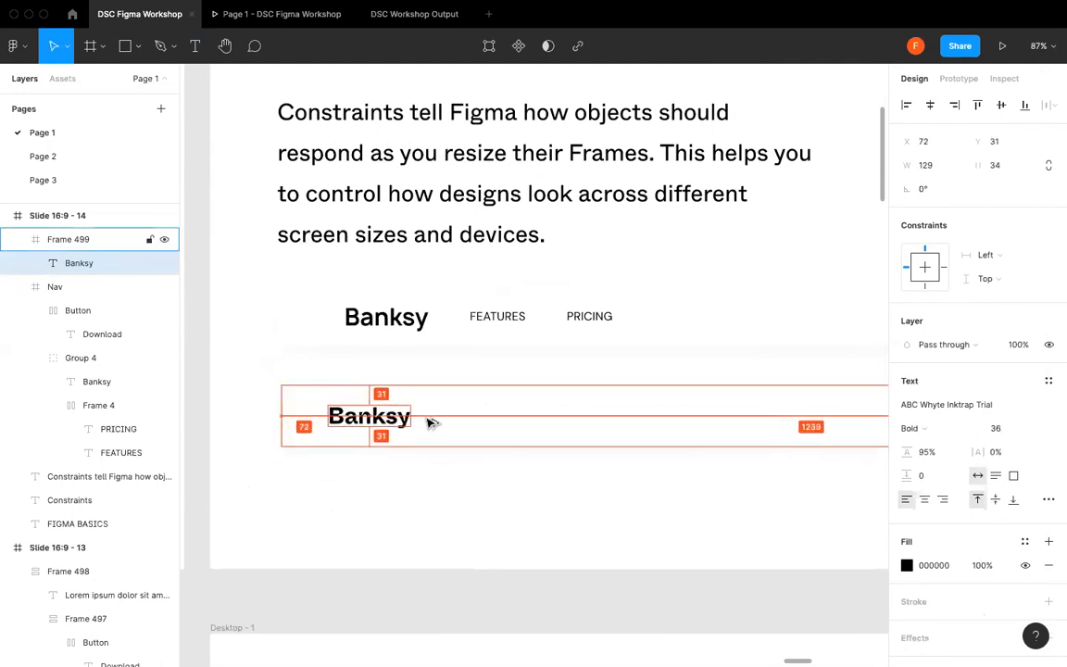
key(alt+shift+Right)
key(alt+shift+Right)
key(alt+shift+Right)
key(alt+shift+Right)
key(alt+shift+Right)
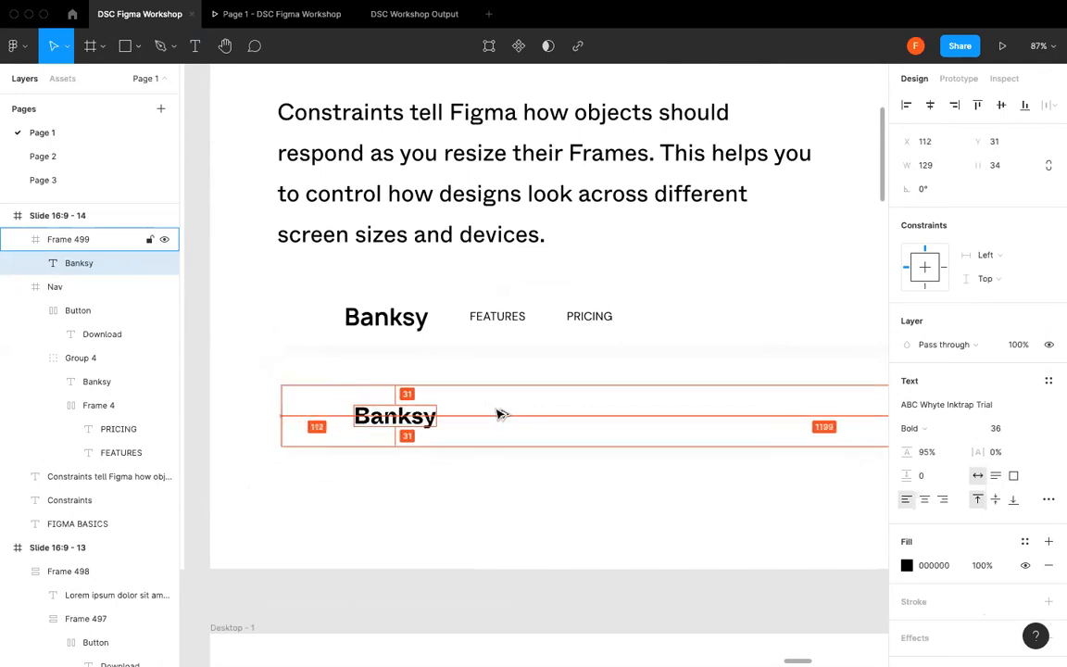
key(ctrl+z)
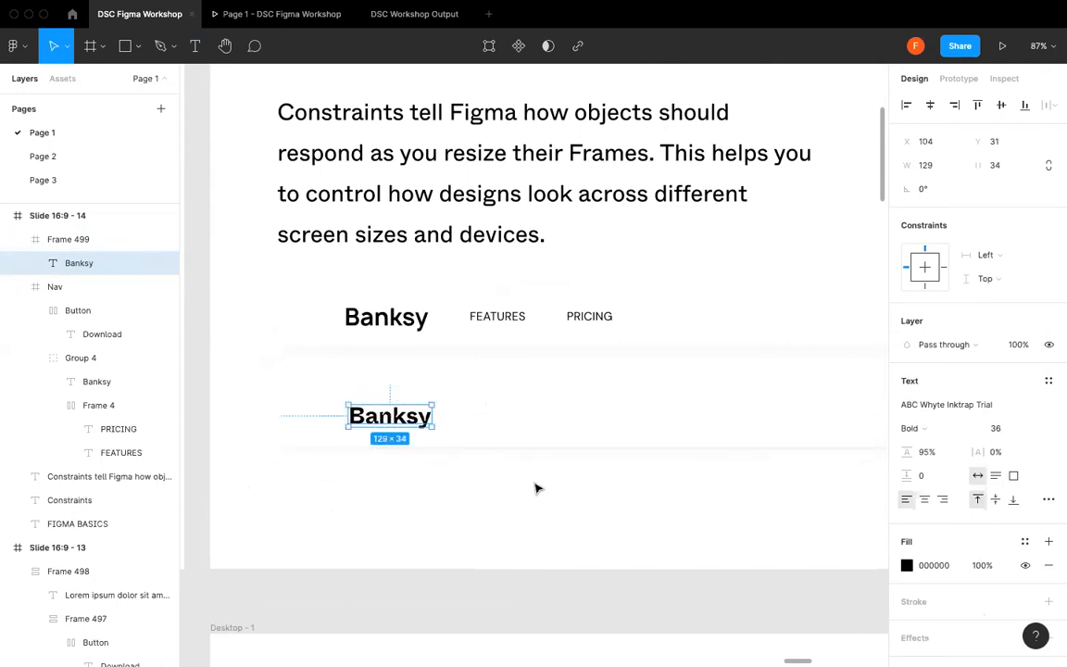
click(393, 452)
- Add a FEATURES text beside Banksy in Regular weight, size 16, and fit its box to the text
key(t)
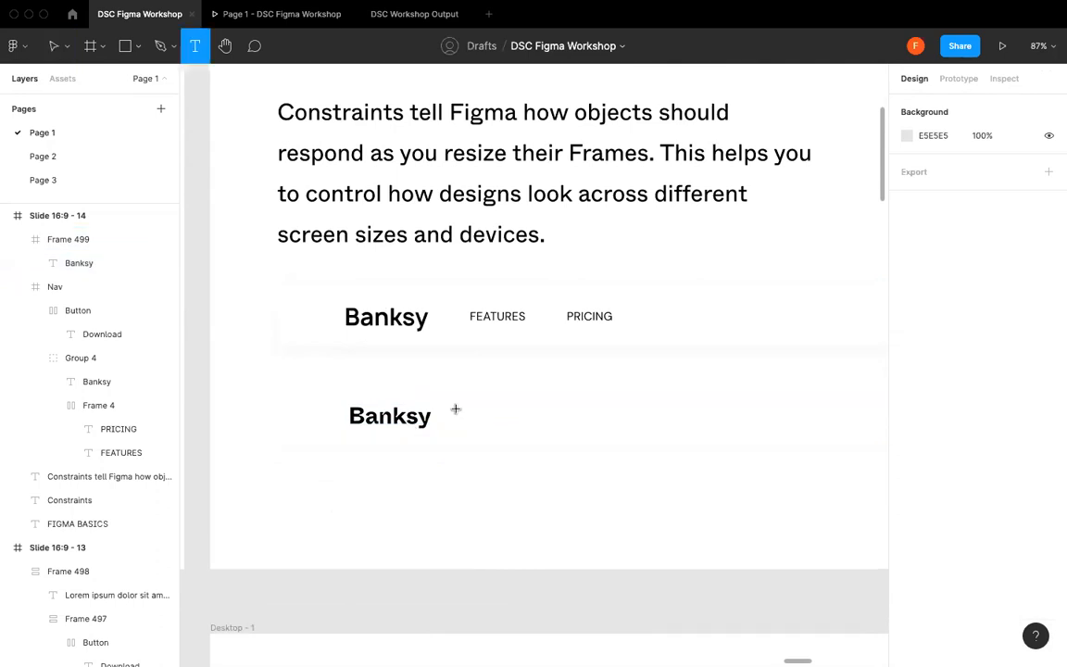
drag(472, 405, 671, 430)
text(FEATURES)
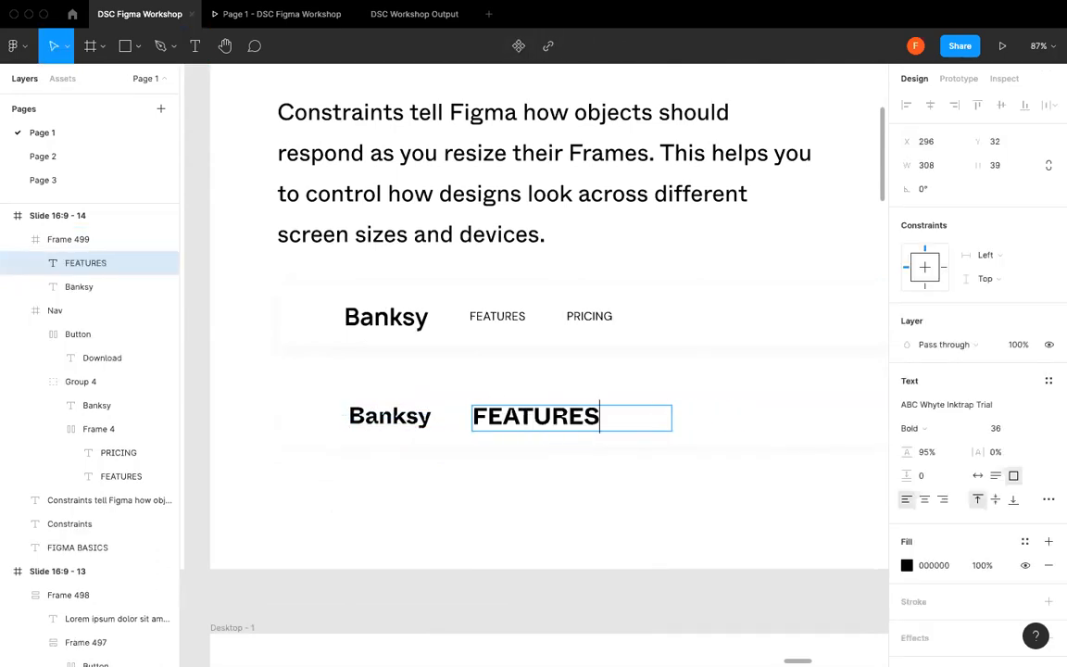
key(Escape)
click(1030, 428)
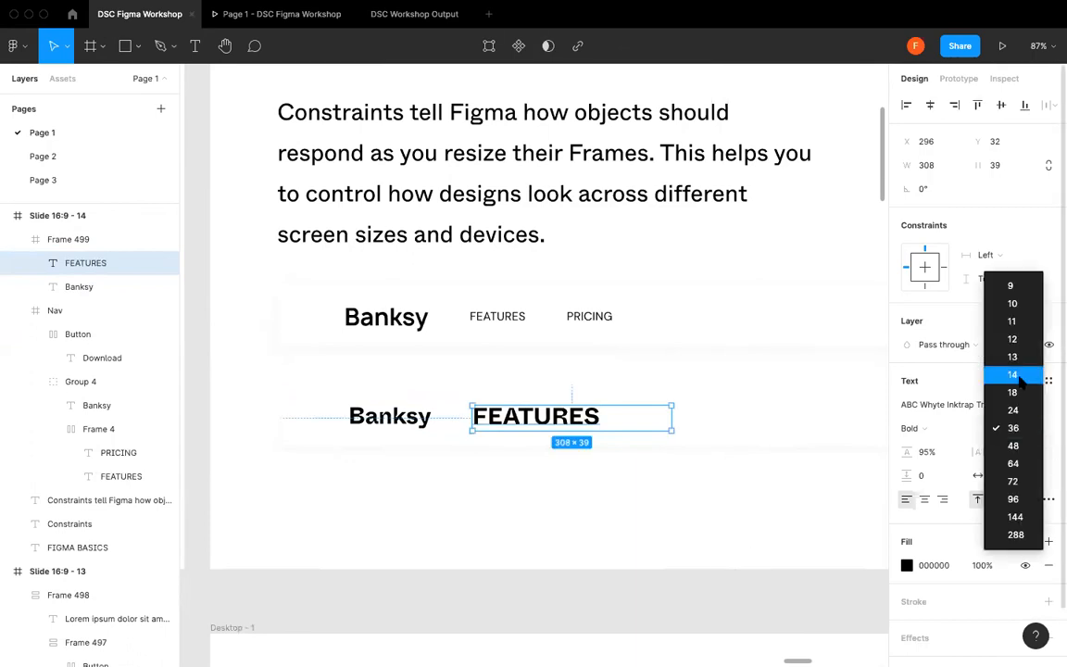
click(1026, 396)
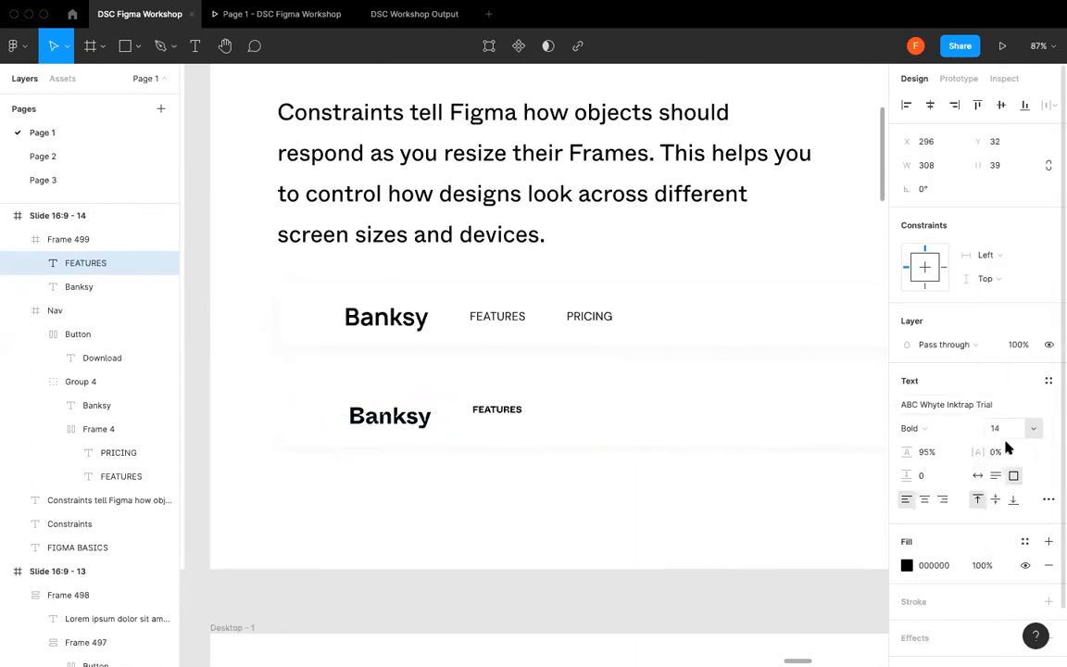
click(917, 428)
click(954, 393)
text(16)
key(Return)
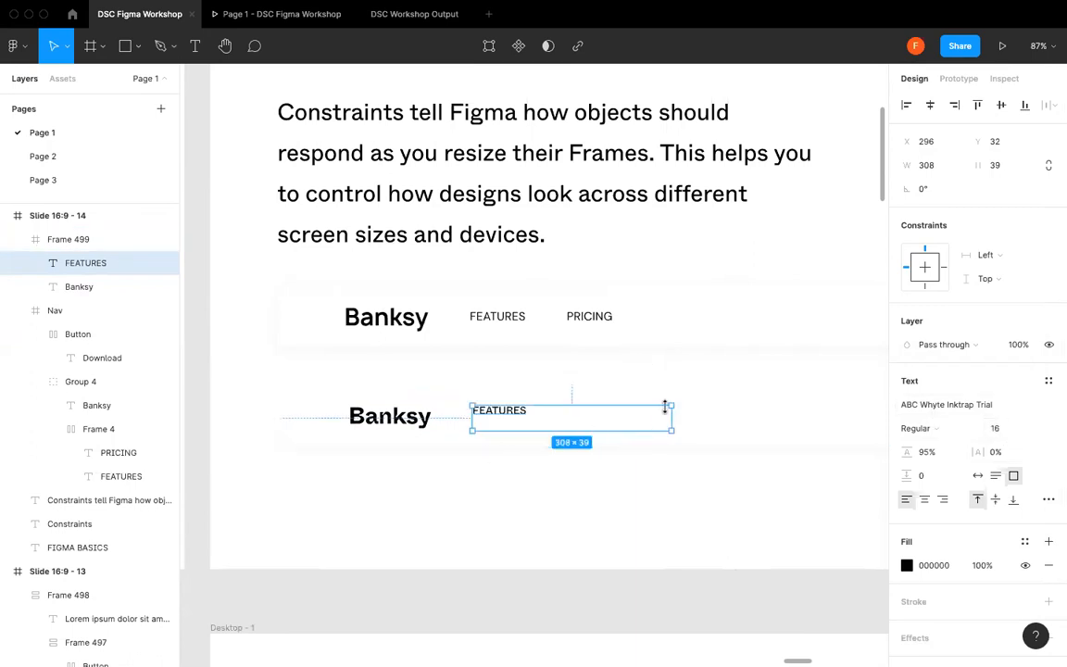
double_click(665, 405)
- Duplicate the FEATURES text to its right twice, changing the copies to PRICING and ABOUT
drag(510, 416, 591, 420)
double_click(591, 417)
text(PRICING)
key(Escape)
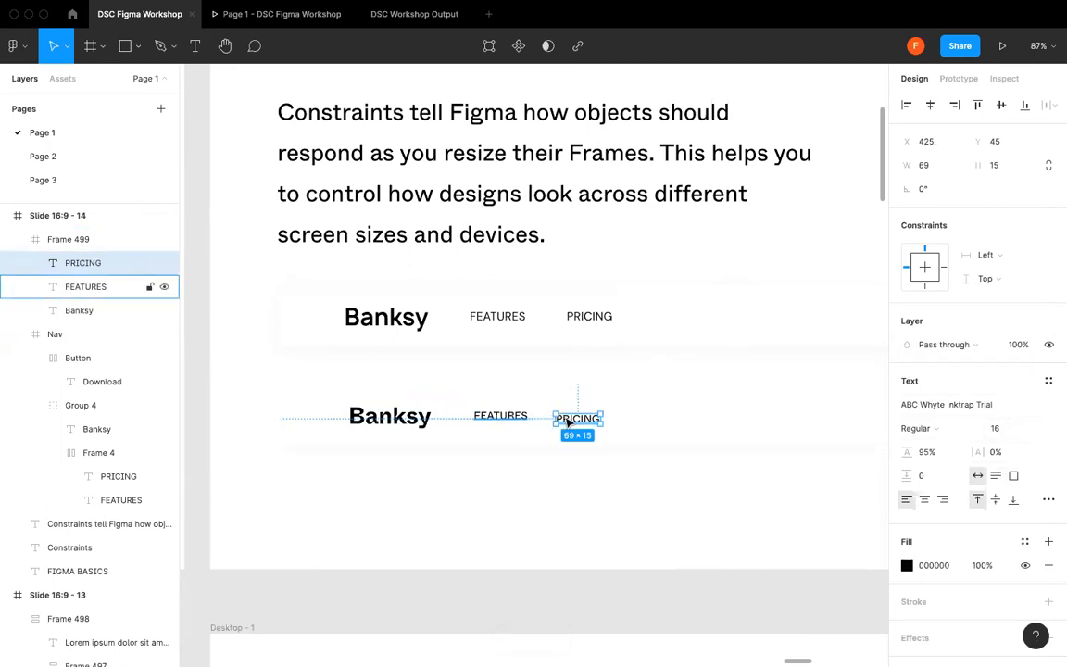
drag(570, 422, 653, 417)
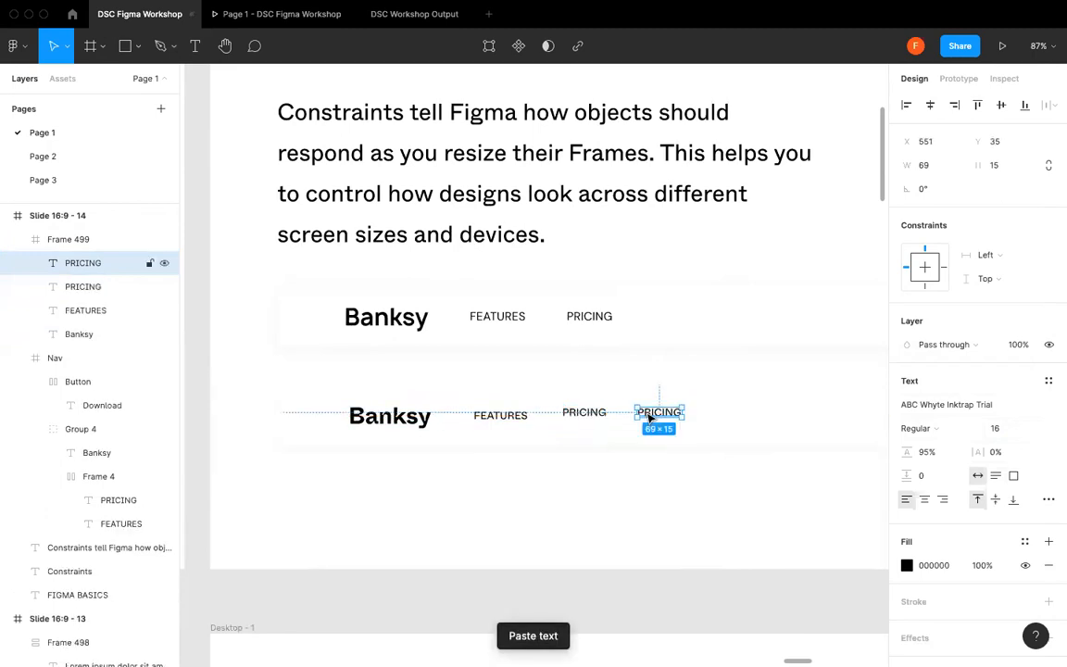
double_click(646, 412)
text(ABOUT)
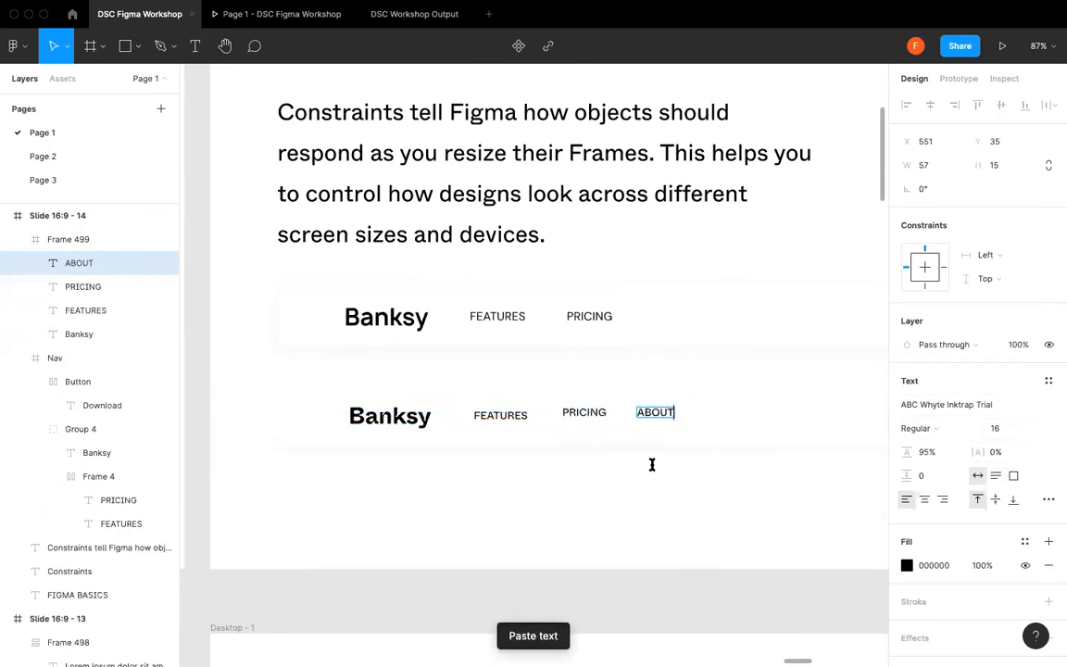
key(Escape)
- Group the FEATURES, PRICING and ABOUT texts and apply horizontal auto layout with a spacing of 64
shift+click(83, 287)
shift+click(85, 310)
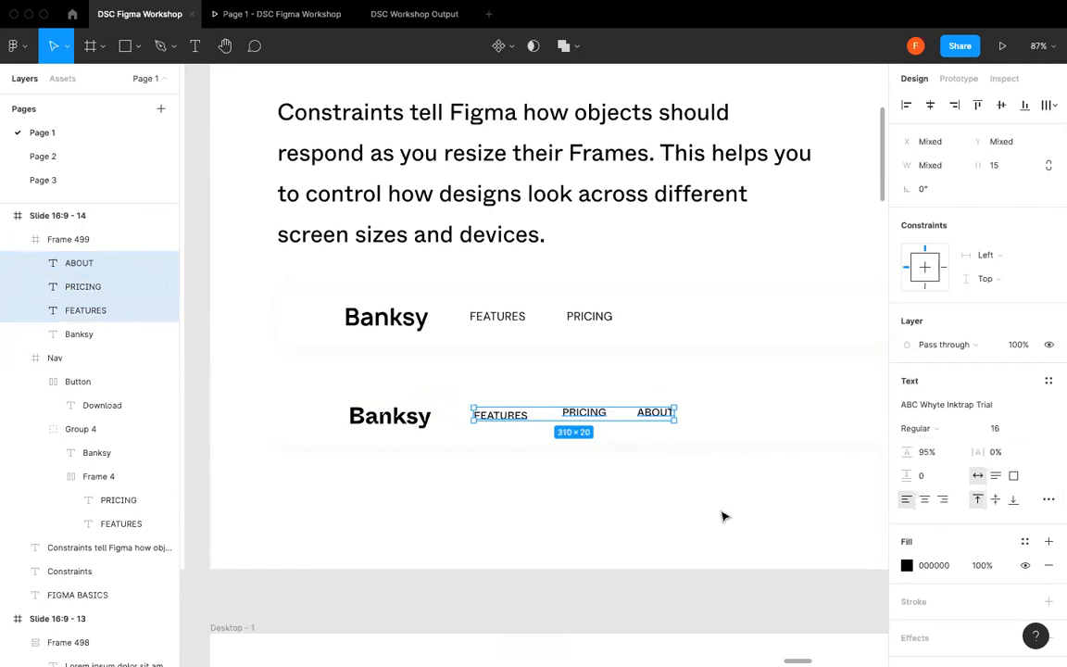
key(super+g)
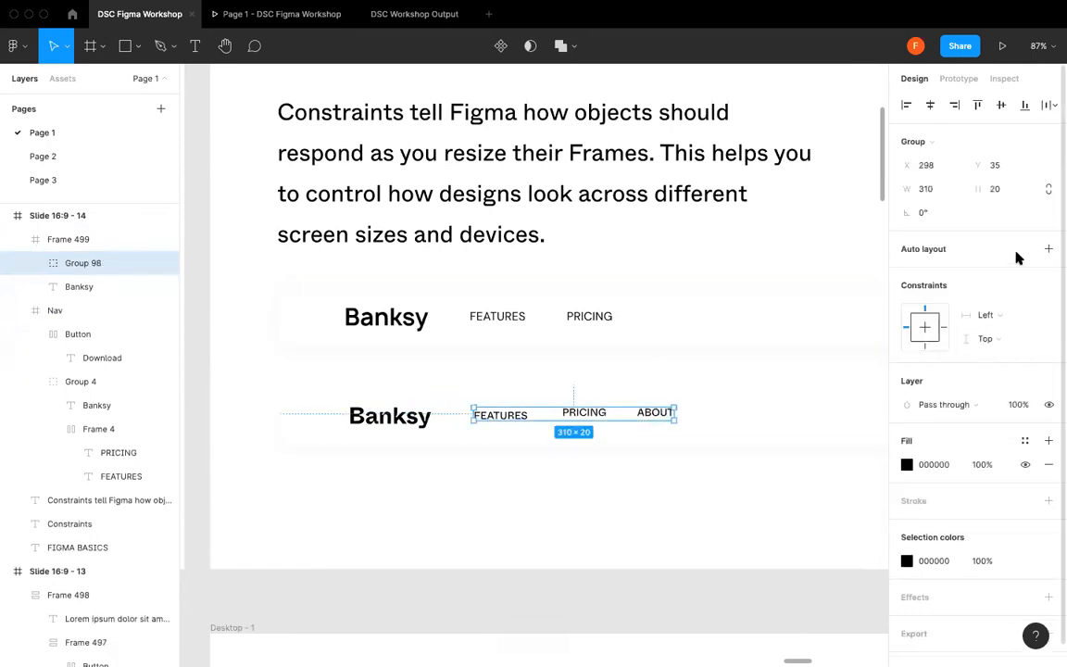
click(1049, 248)
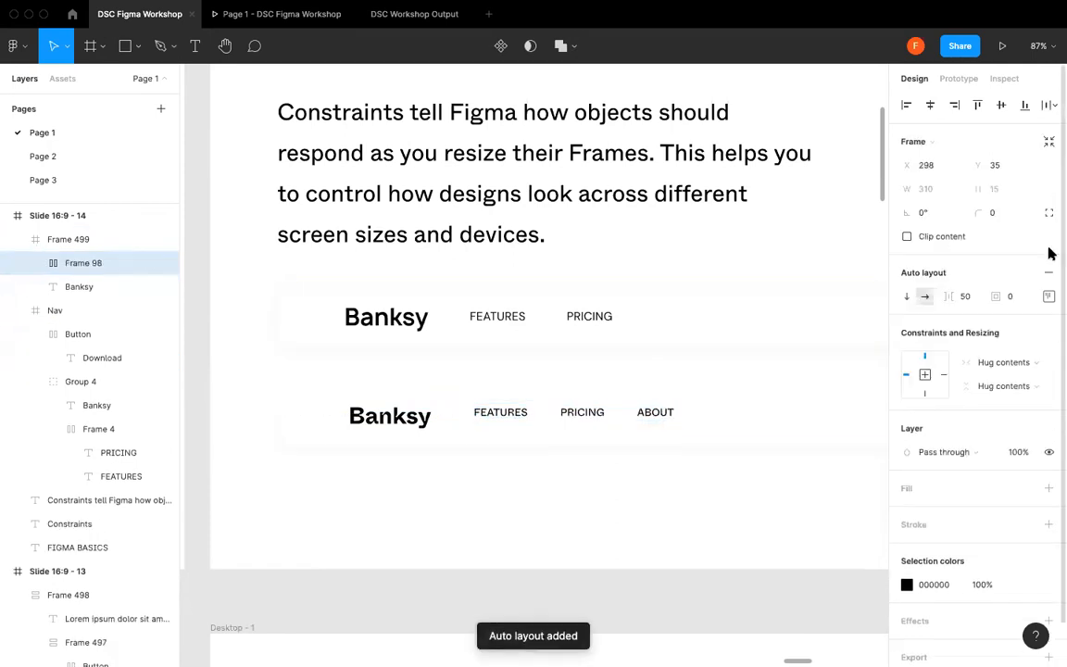
click(956, 298)
text(64)
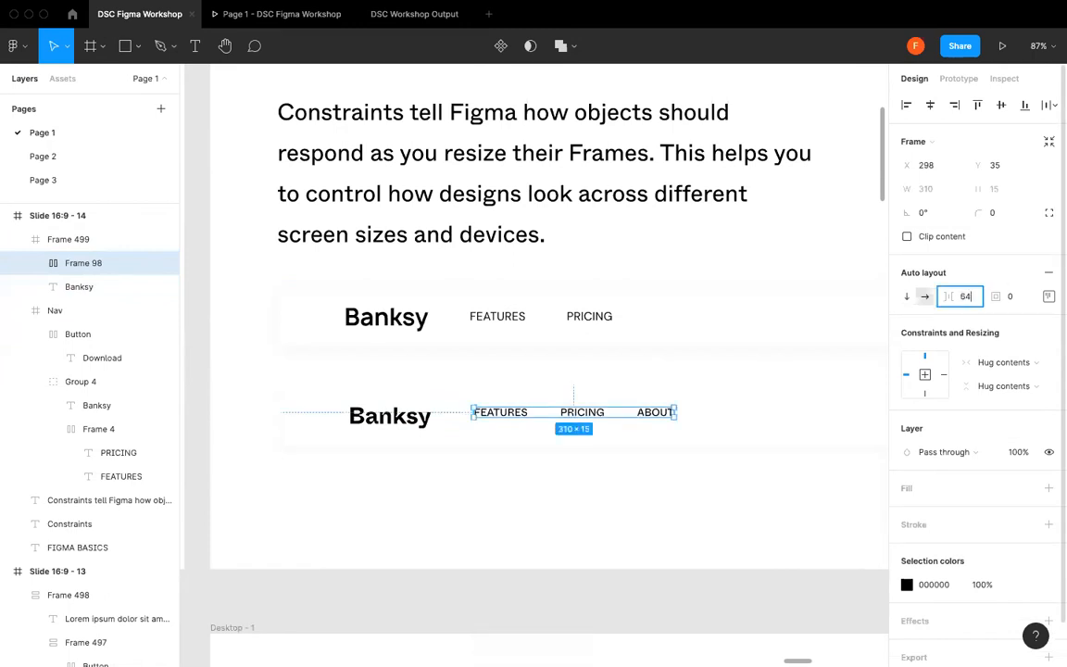
key(Return)
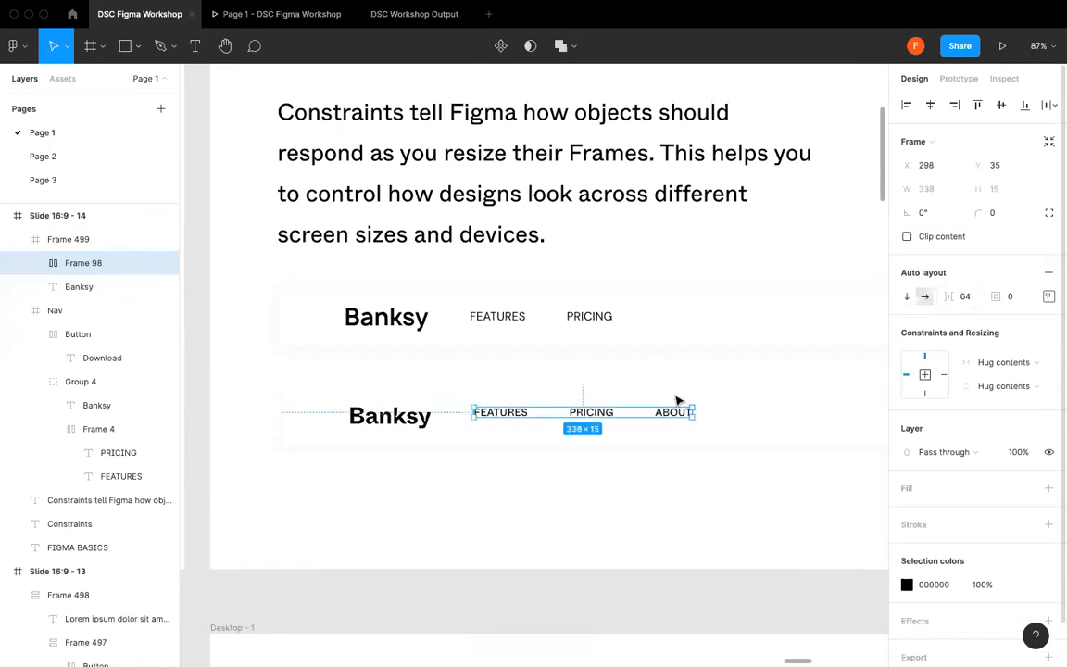
- Try vertically centring the whole new nav frame on the slide, and undo the alignment
click(763, 404)
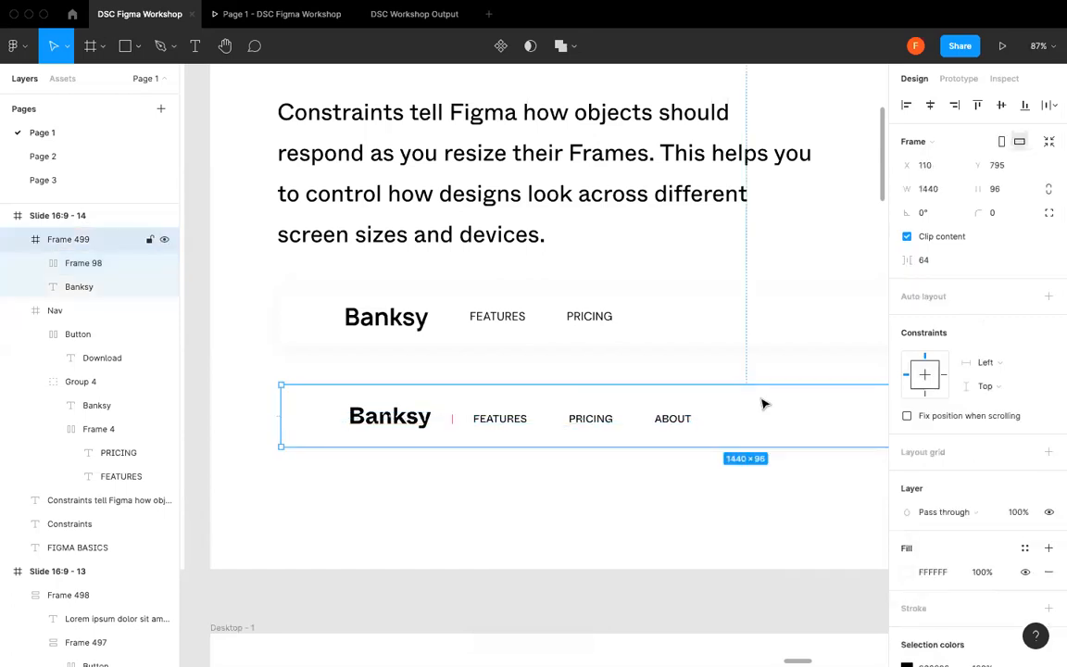
click(1006, 102)
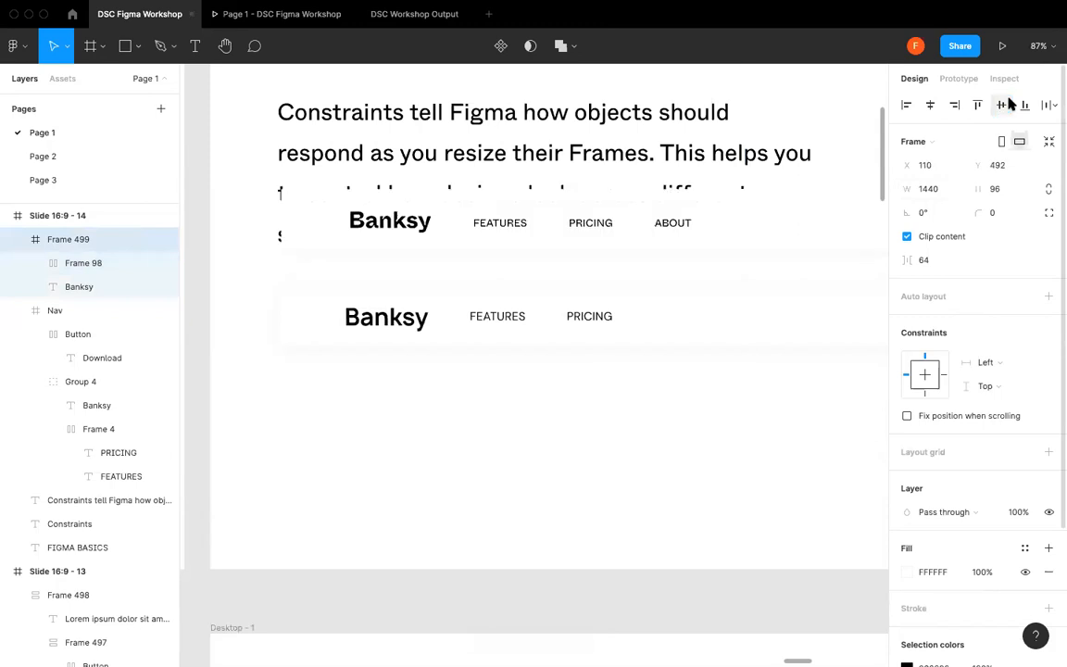
key(super+z)
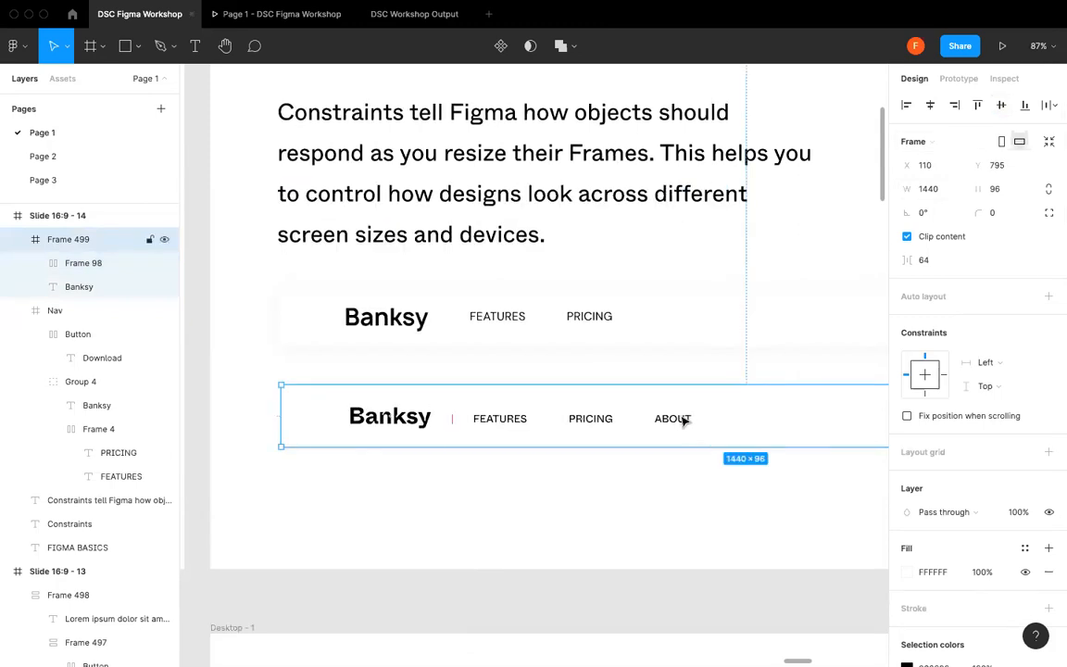
- Centre the FEATURES, PRICING and ABOUT row vertically in the new nav frame, level with Banksy
key(Escape)
double_click(682, 421)
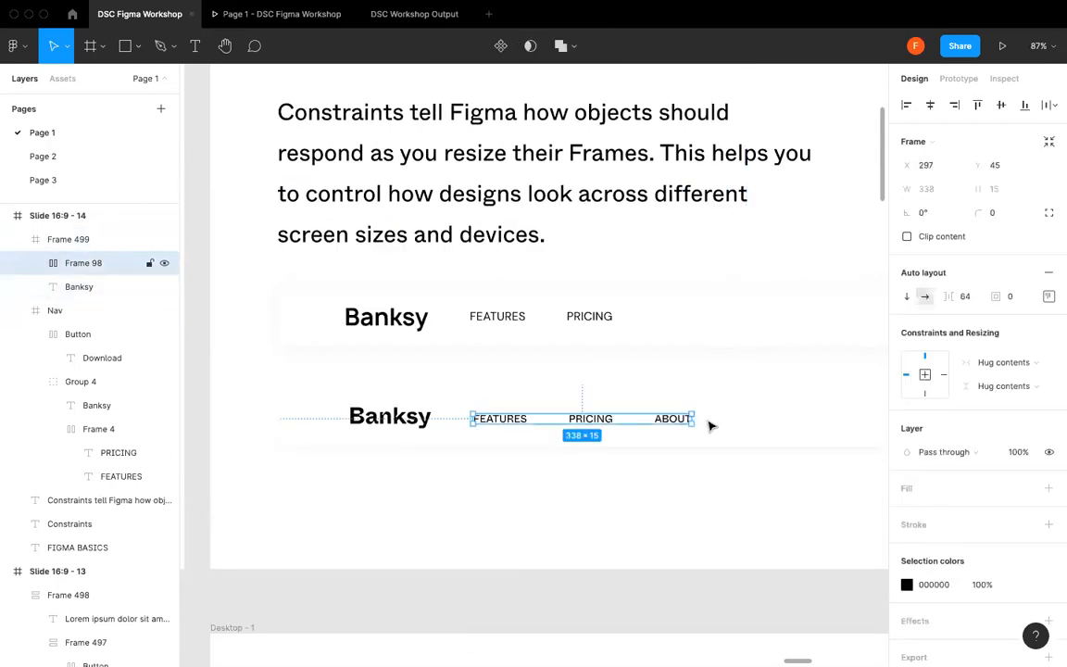
key(Escape)
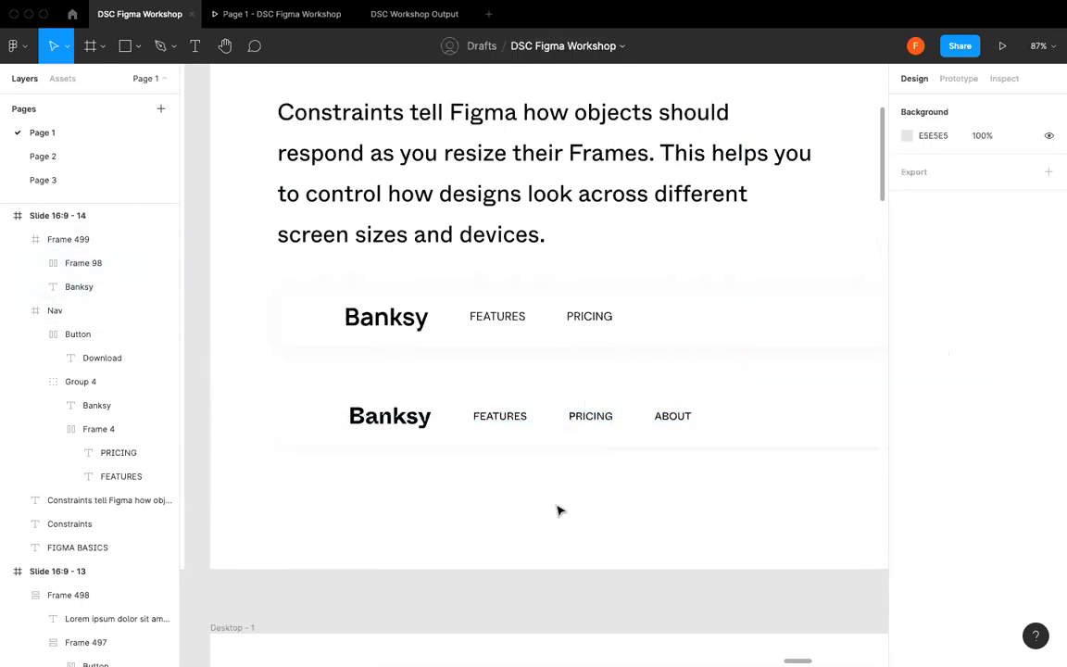
- Copy the Trial Plan card's Download button into the new nav frame, vertically centred against the frame's right edge
scroll(559, 510, right, 2)
scroll(558, 510, left, 10)
click(341, 205)
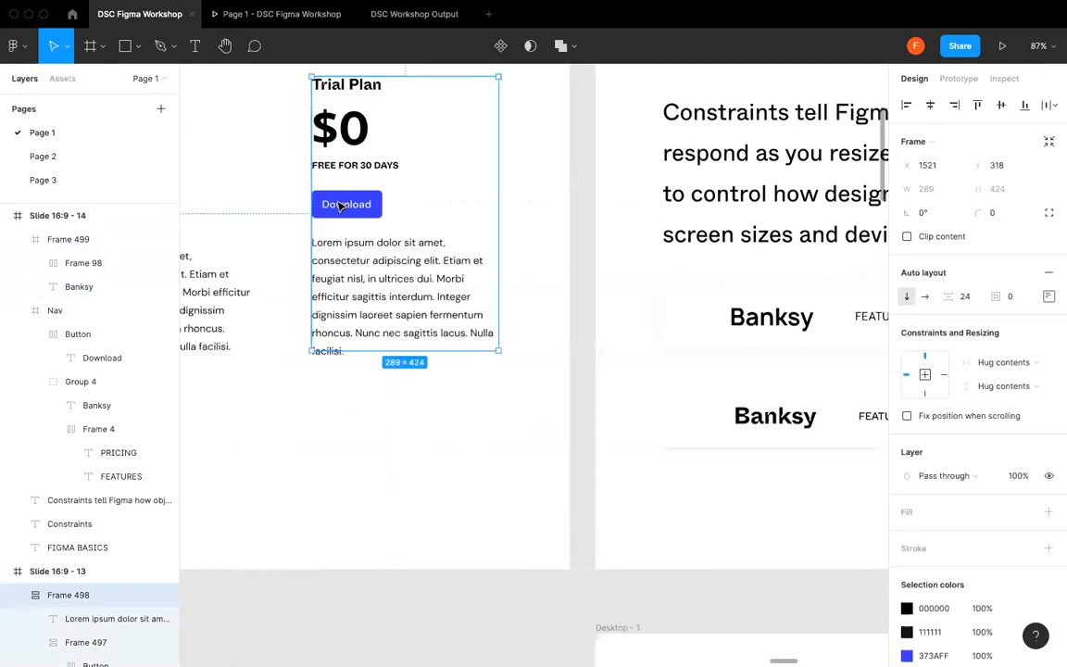
click(341, 205)
click(341, 205)
scroll(503, 451, right, 2)
scroll(505, 447, right, 20)
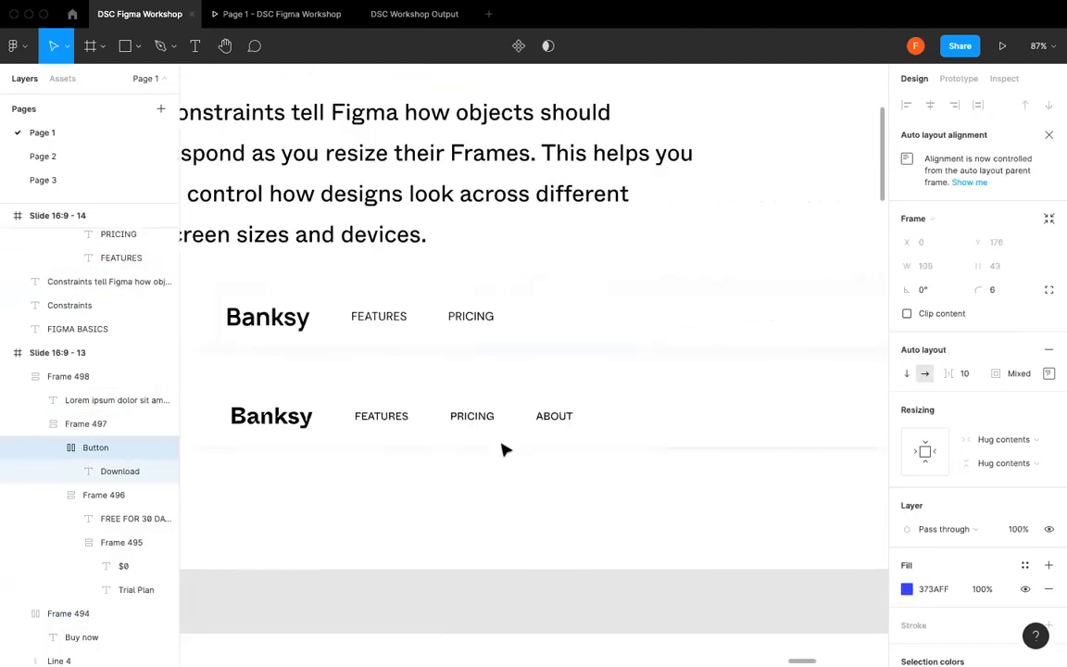
click(567, 434)
key(ctrl+v)
drag(257, 414, 685, 414)
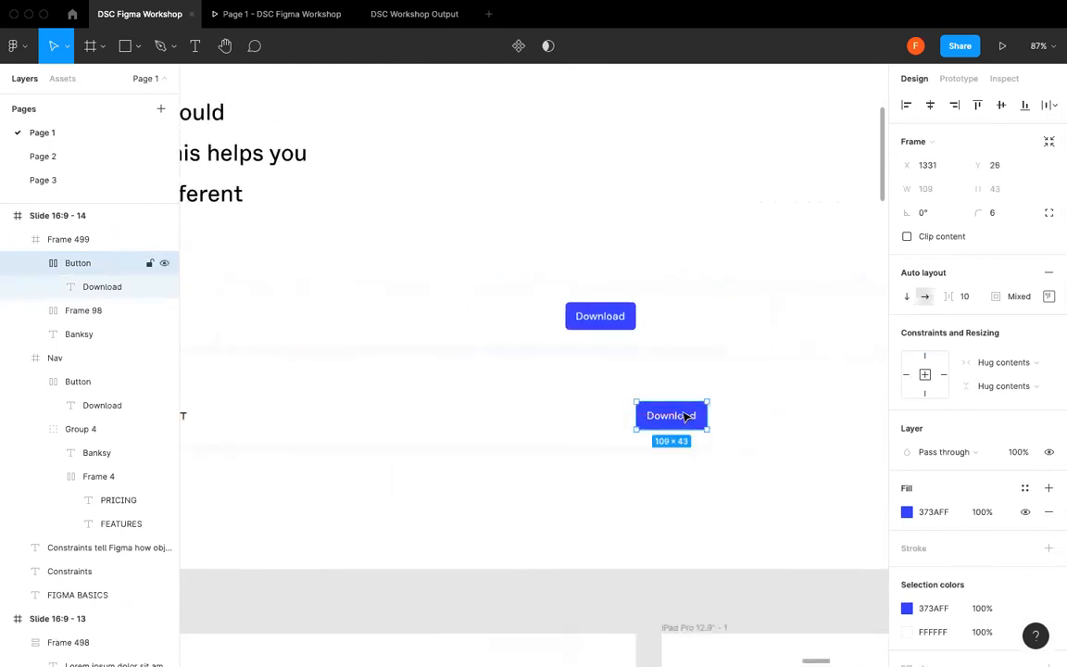
- Nudge the Download button inward to leave 80 between it and the new nav frame's right edge
key(shift+Left)
key(shift+Left)
key(shift+Left)
key(shift+Left)
key(shift+Left)
key(shift+Left)
key(shift+Left)
key(shift+Left)
key(shift+Left)
key(shift+Left)
key(shift+Left)
key(shift+Left)
key(shift+Left)
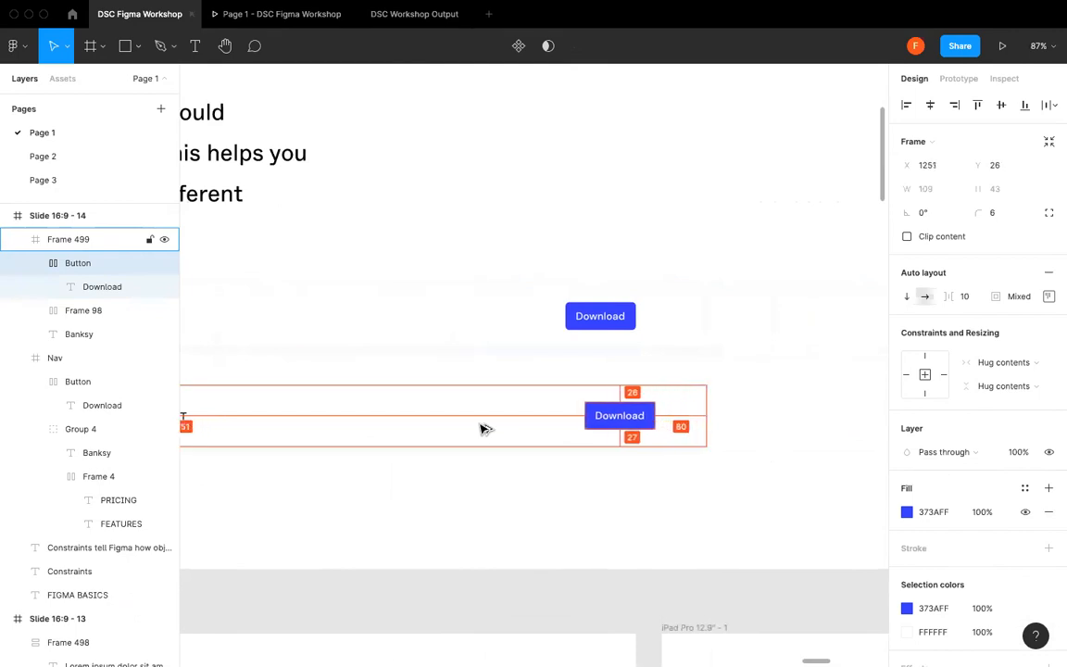
- Rename the new nav frame, the one with the ABOUT link, as Navbar
click(620, 522)
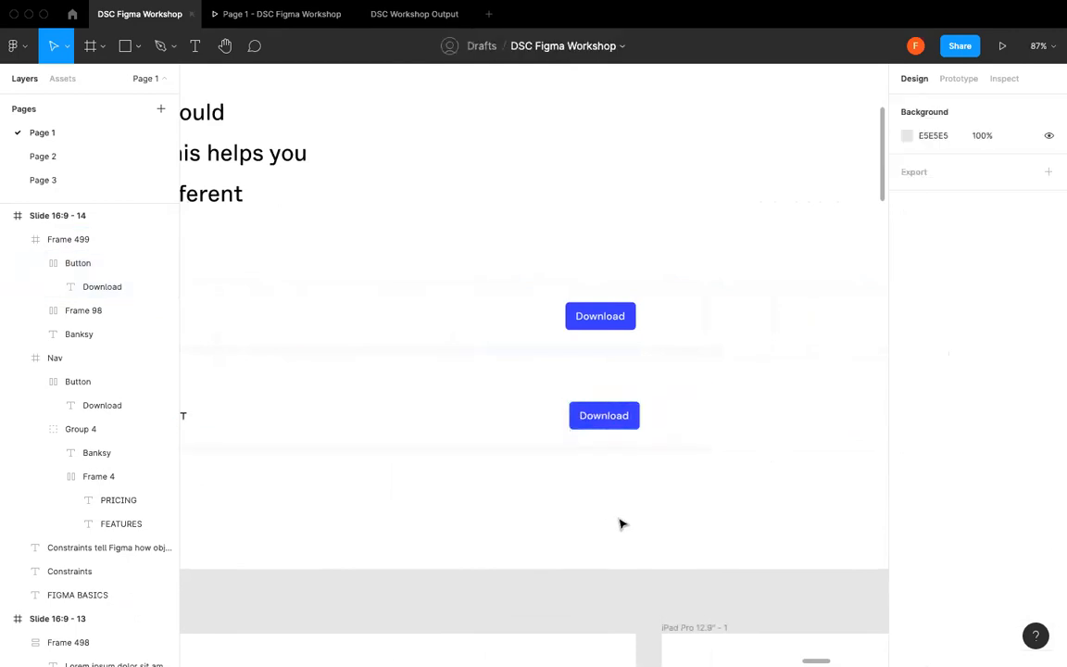
scroll(620, 521, left, 3)
ctrl+scroll(626, 508, down, 5)
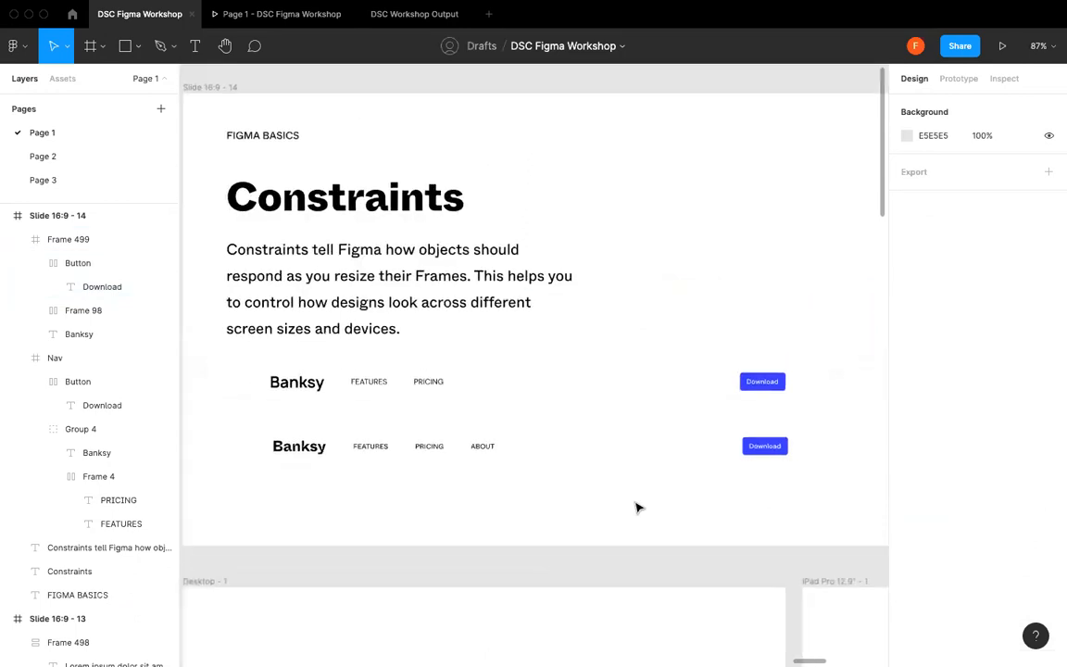
click(701, 452)
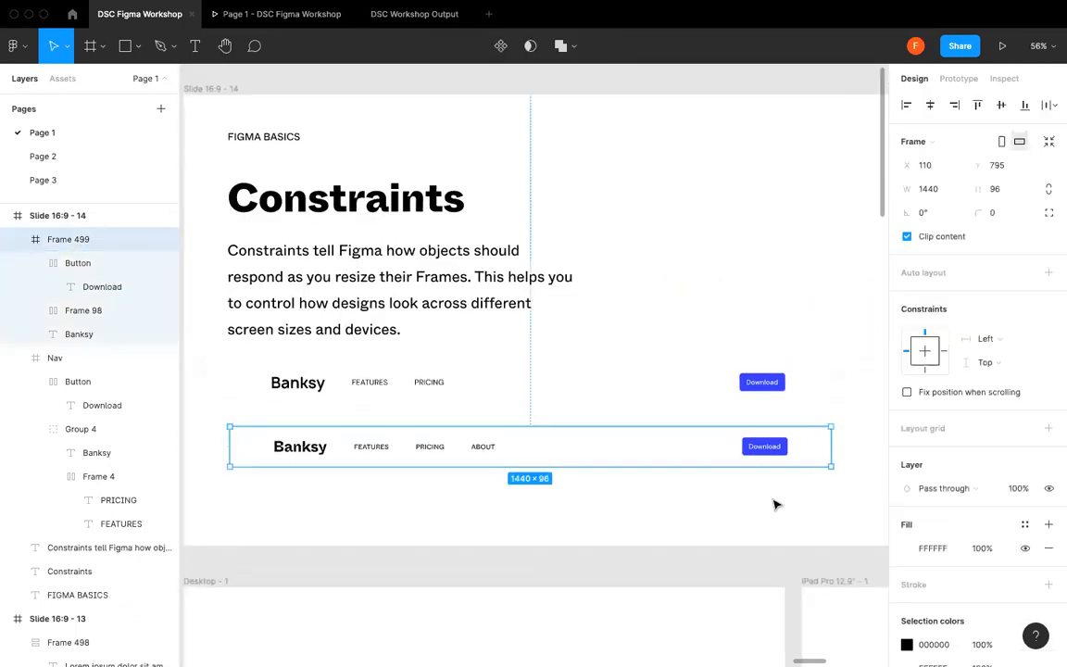
double_click(62, 240)
text(Navbar)
key(Return)
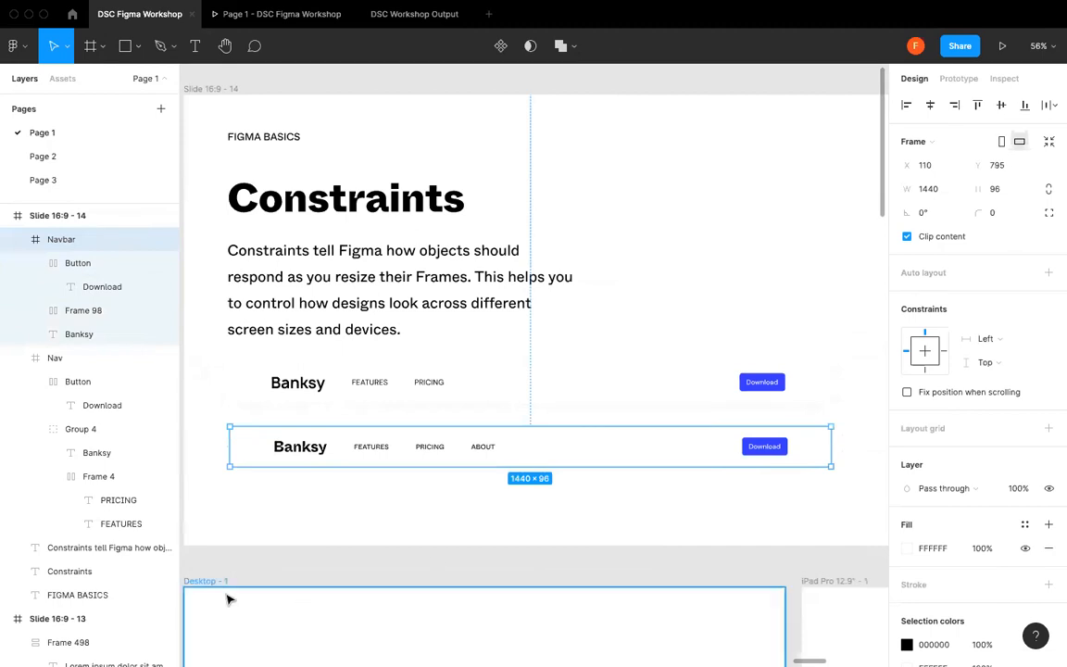
- Stretch the Navbar frame outward on both sides to a width of about 1491
scroll(230, 599, down, 3)
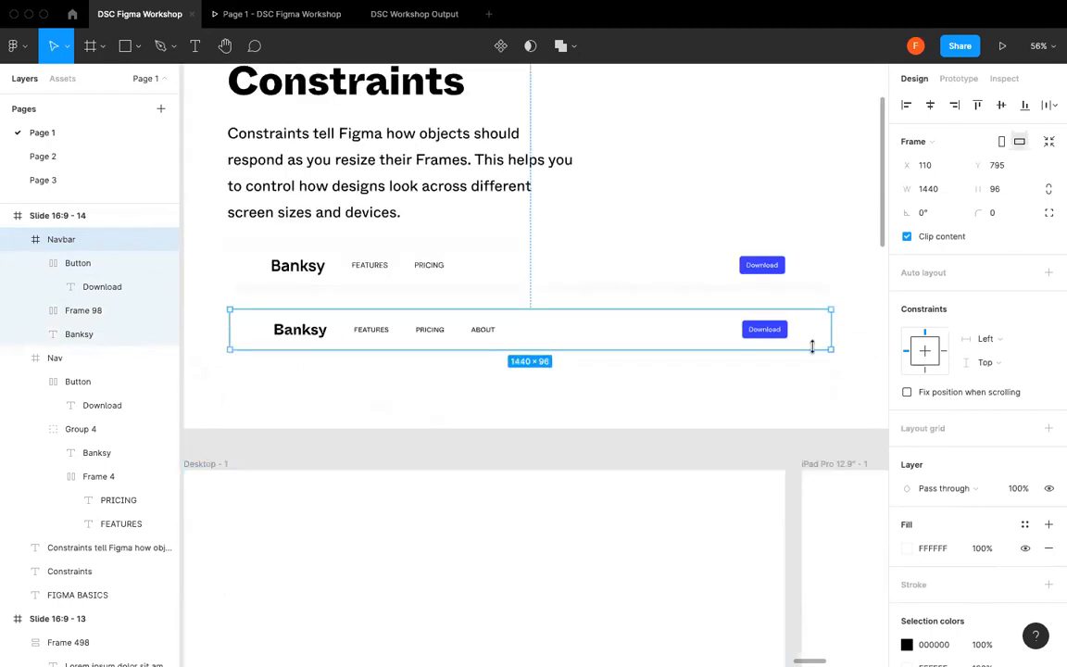
drag(822, 329, 849, 329)
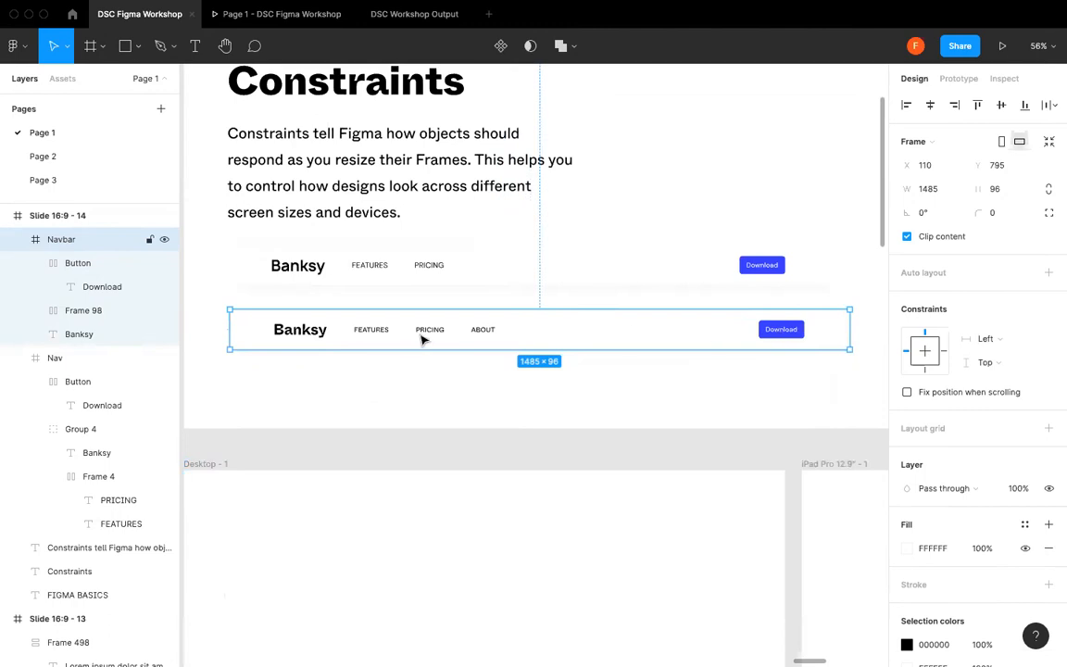
mouse_move(230, 328)
mouse_down()
mouse_move(305, 329)
mouse_move(227, 331)
mouse_up()
- Group Banksy with the FEATURES, PRICING and ABOUT row in the Navbar frame, choosing Left as the group's horizontal constraint
click(289, 337)
click(367, 393)
double_click(313, 335)
shift+click(375, 331)
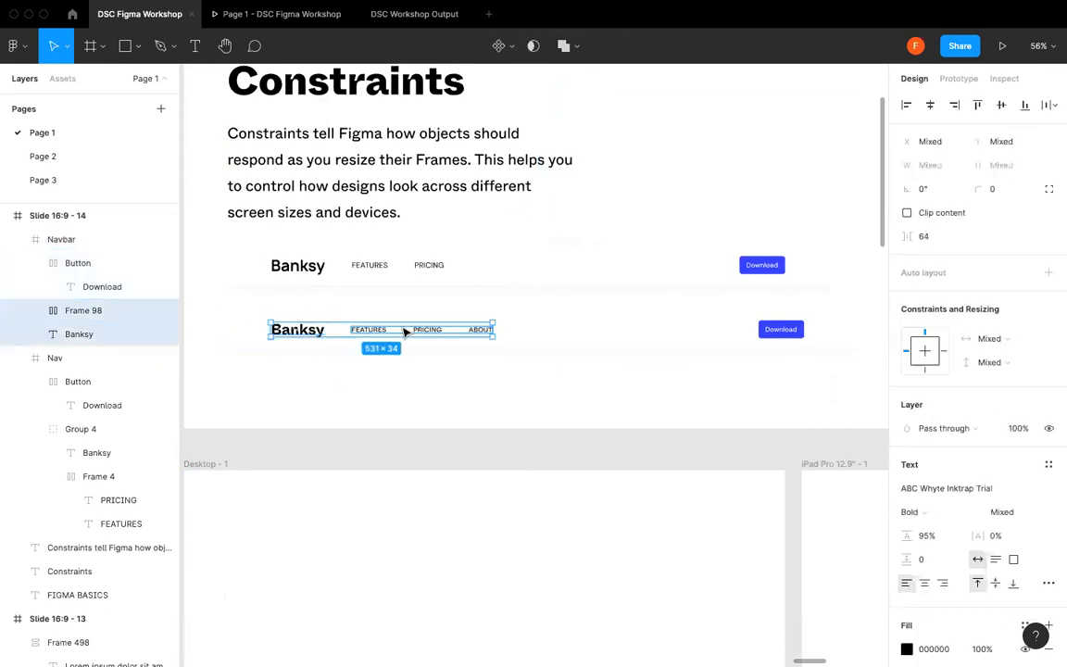
key(super+g)
click(1023, 338)
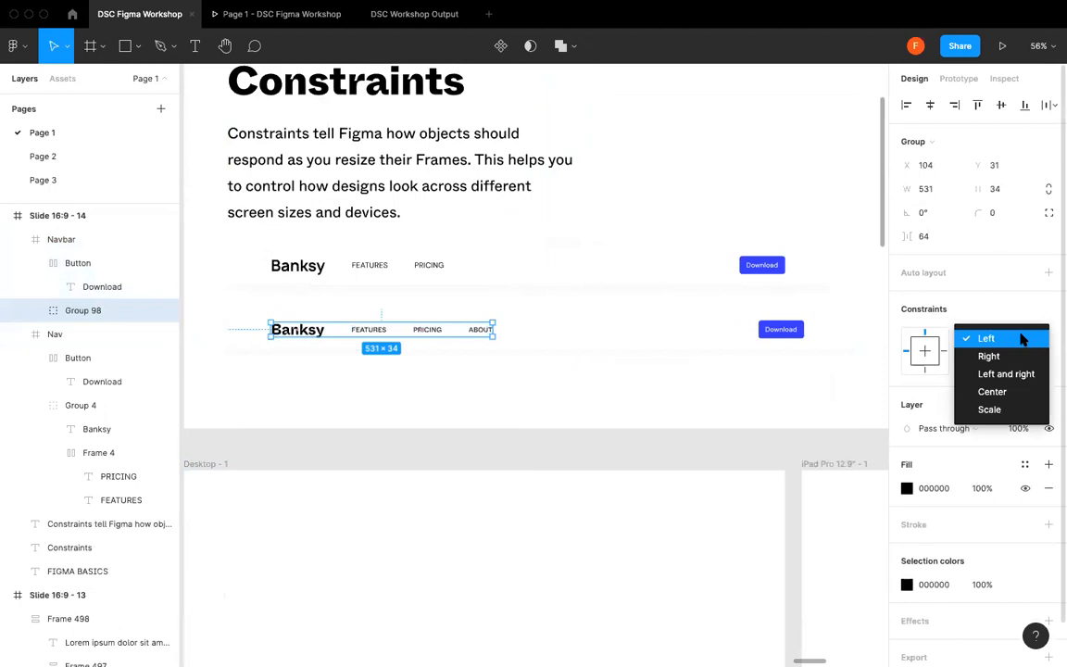
click(1021, 340)
click(508, 351)
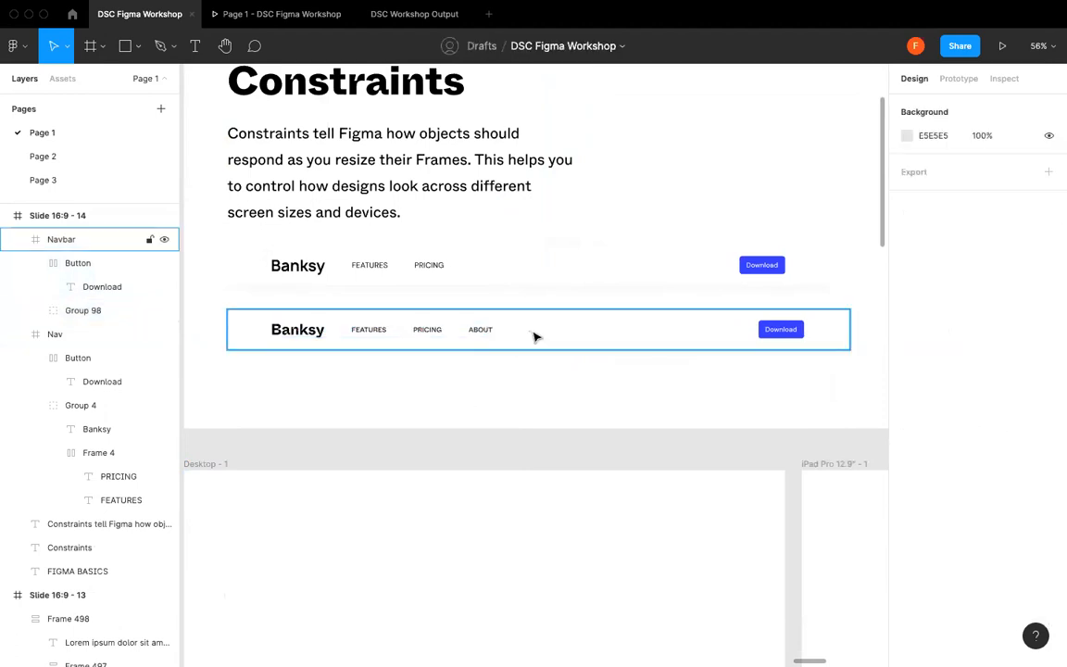
- Try stretching the Navbar frame downward to about 183 tall, and undo the resize
click(534, 341)
drag(529, 351, 542, 384)
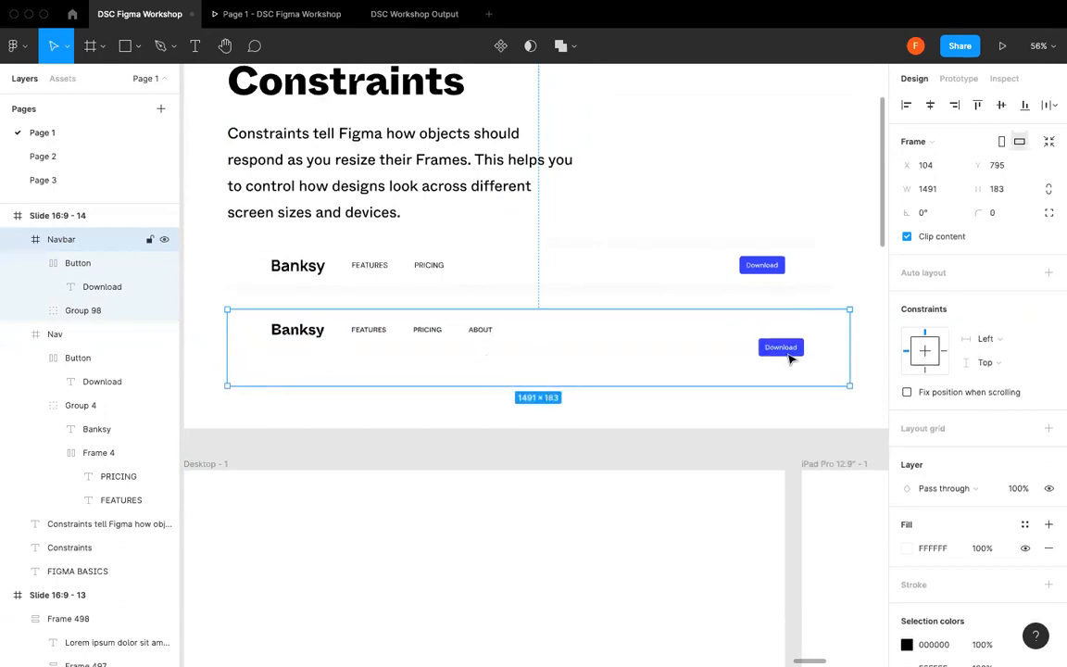
key(super+z)
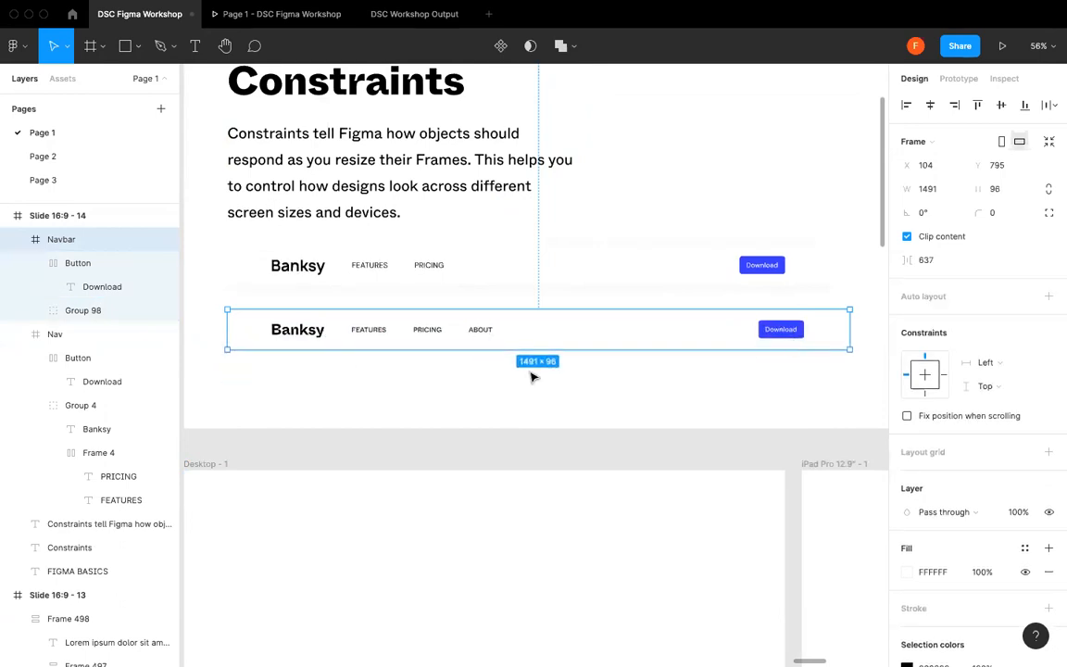
- Examine the constraint guides that tie the Banksy and links group to the Navbar frame's edges
click(366, 336)
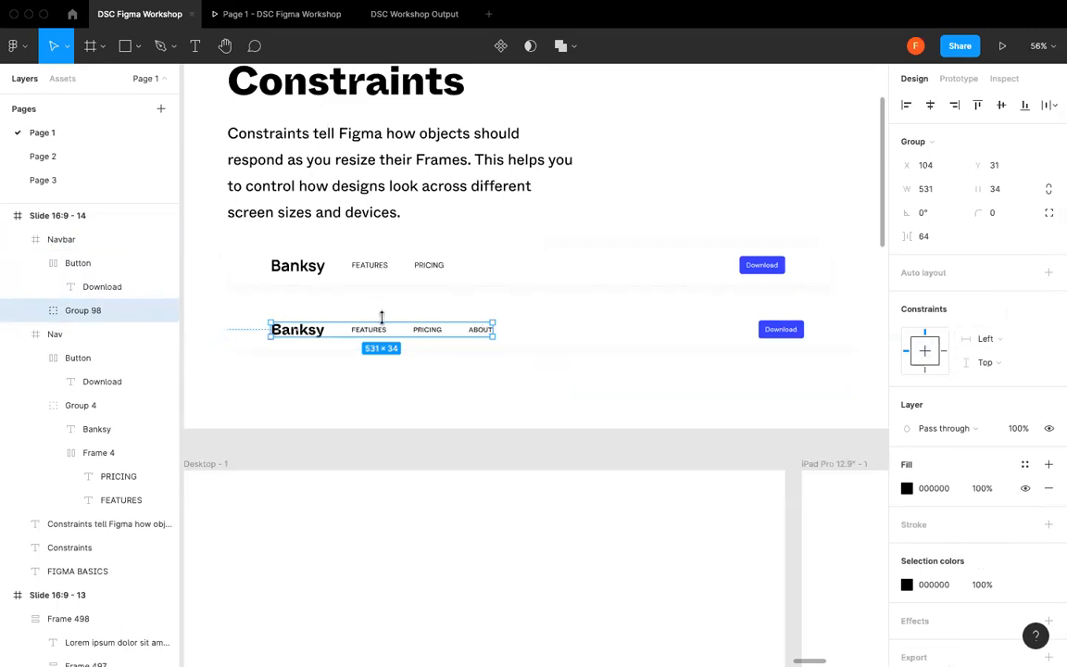
scroll(272, 353, up, 5)
scroll(313, 334, up, 5)
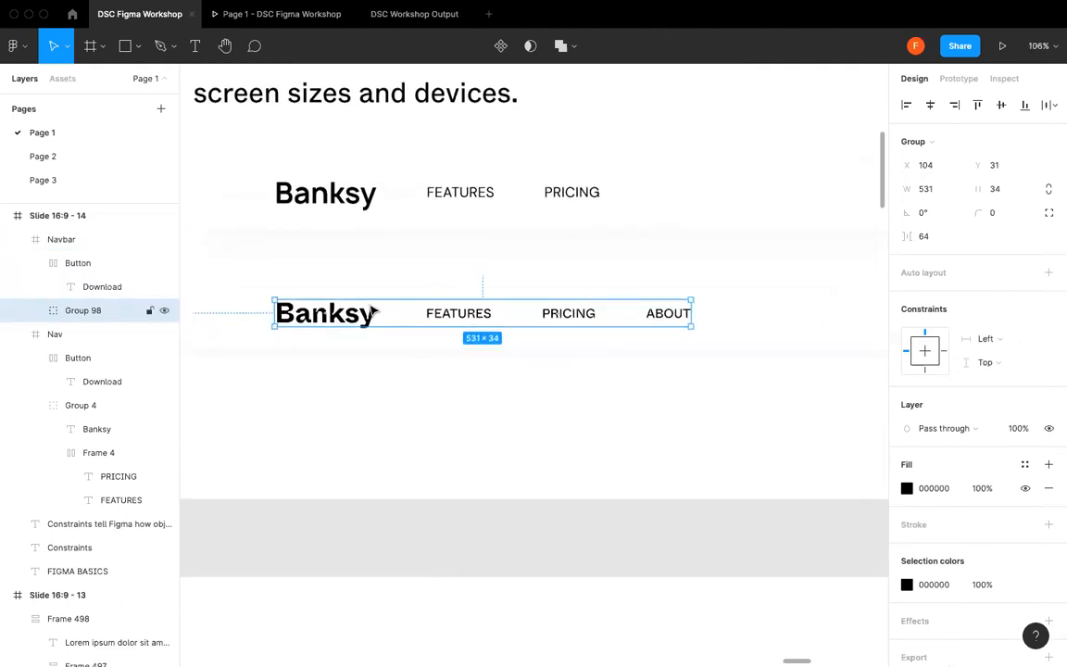
scroll(315, 329, up, 3)
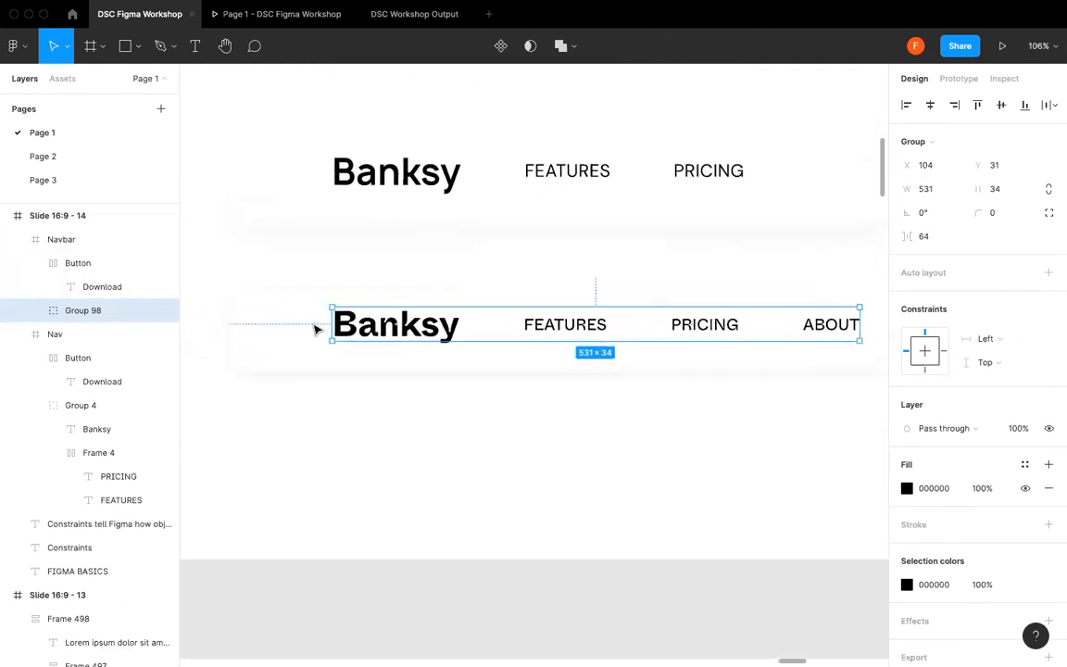
click(609, 288)
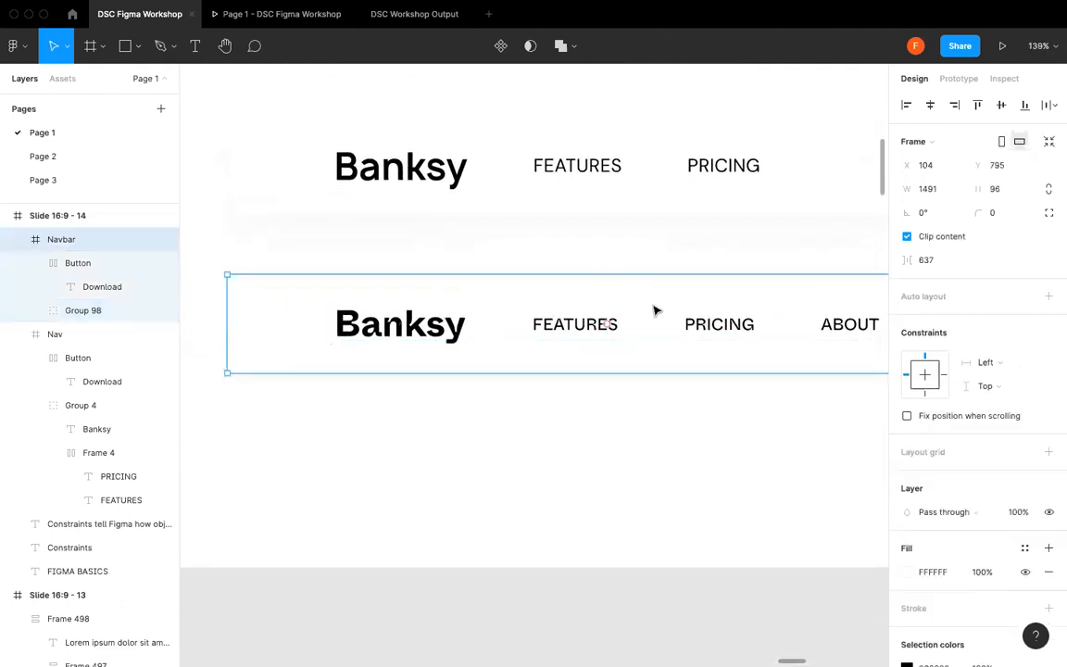
scroll(547, 367, down, 3)
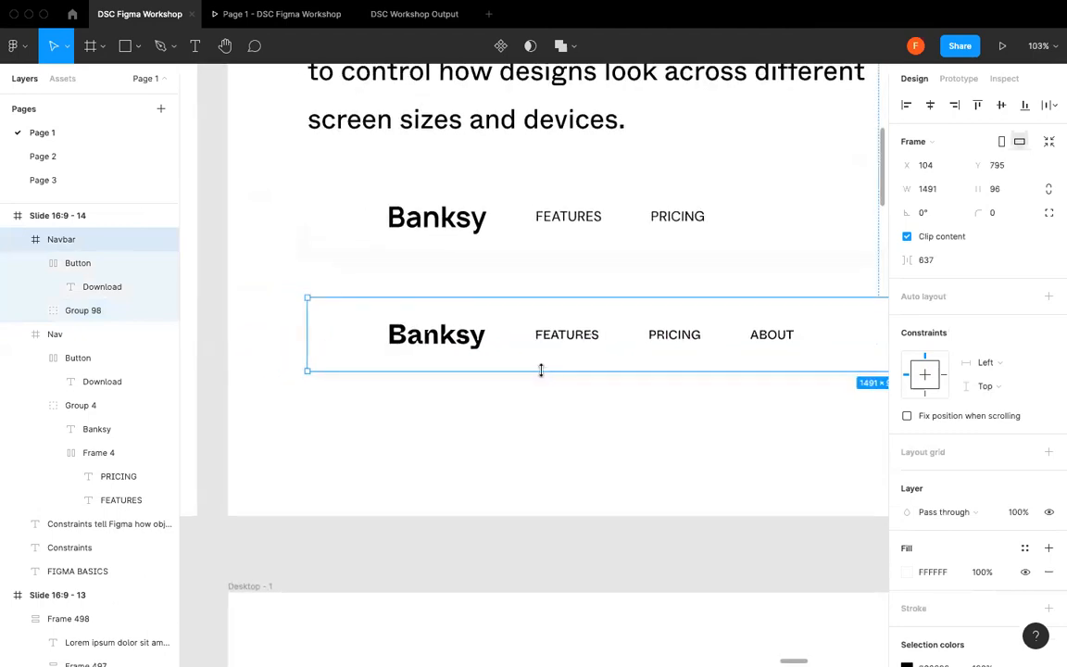
scroll(541, 370, down, 1)
mouse_move(541, 371)
mouse_down()
mouse_move(538, 405)
mouse_move(544, 371)
mouse_up()
click(550, 404)
click(572, 364)
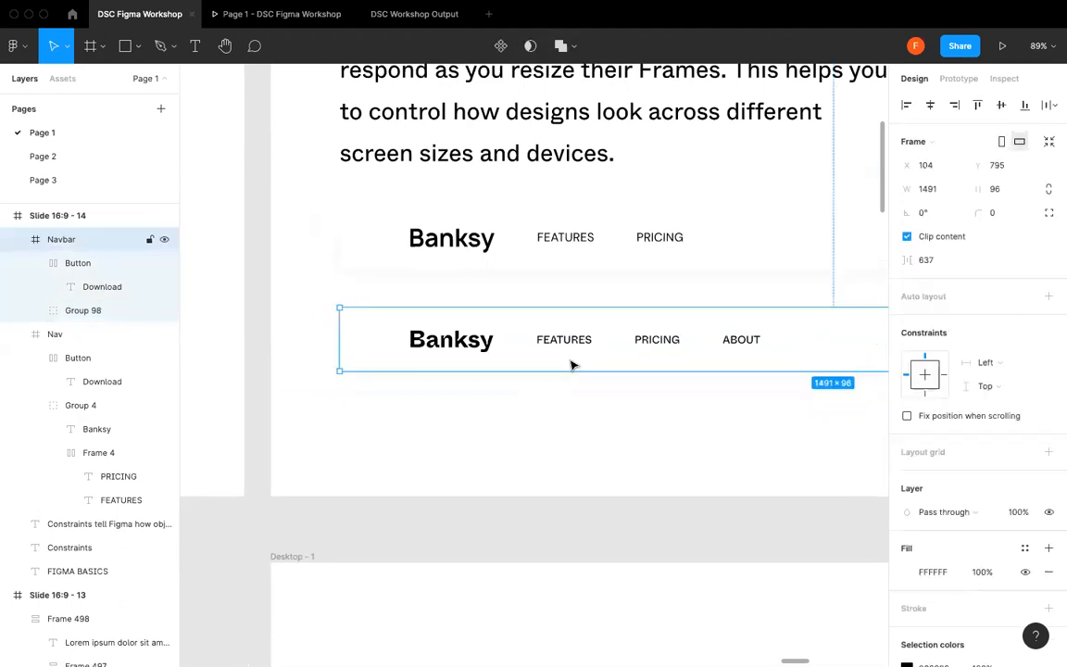
- Set the vertical constraint of the Banksy and links group to Center
click(630, 347)
click(1026, 363)
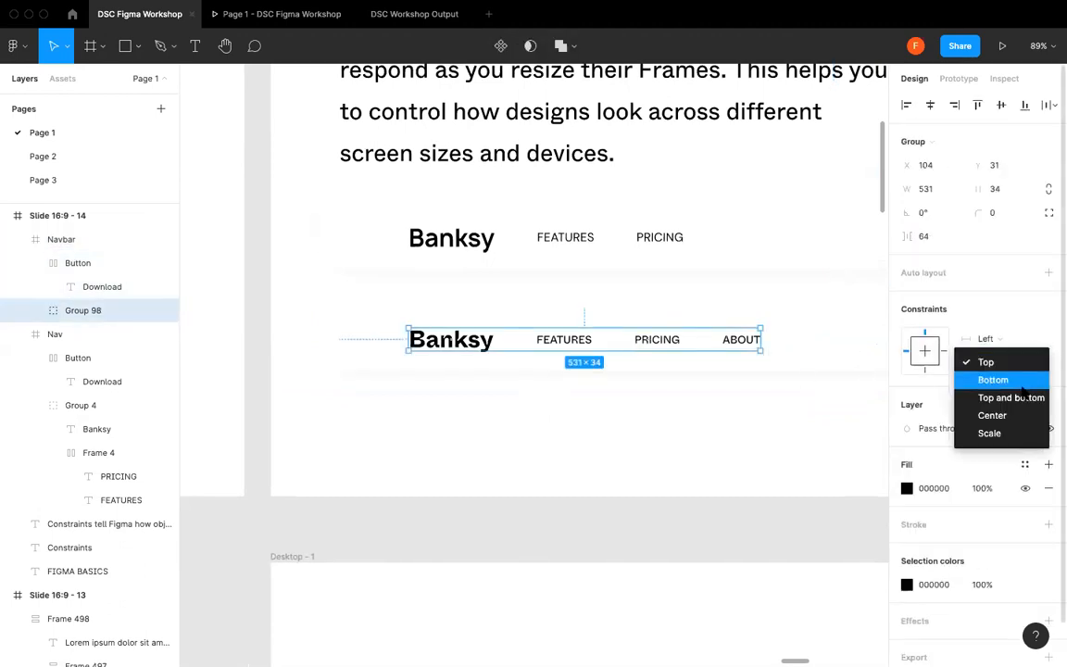
click(991, 415)
- Try stretching the Navbar frame to about 139 tall and check how the Banksy and links group is positioned
click(815, 364)
drag(790, 372, 784, 401)
click(763, 461)
click(602, 349)
click(581, 361)
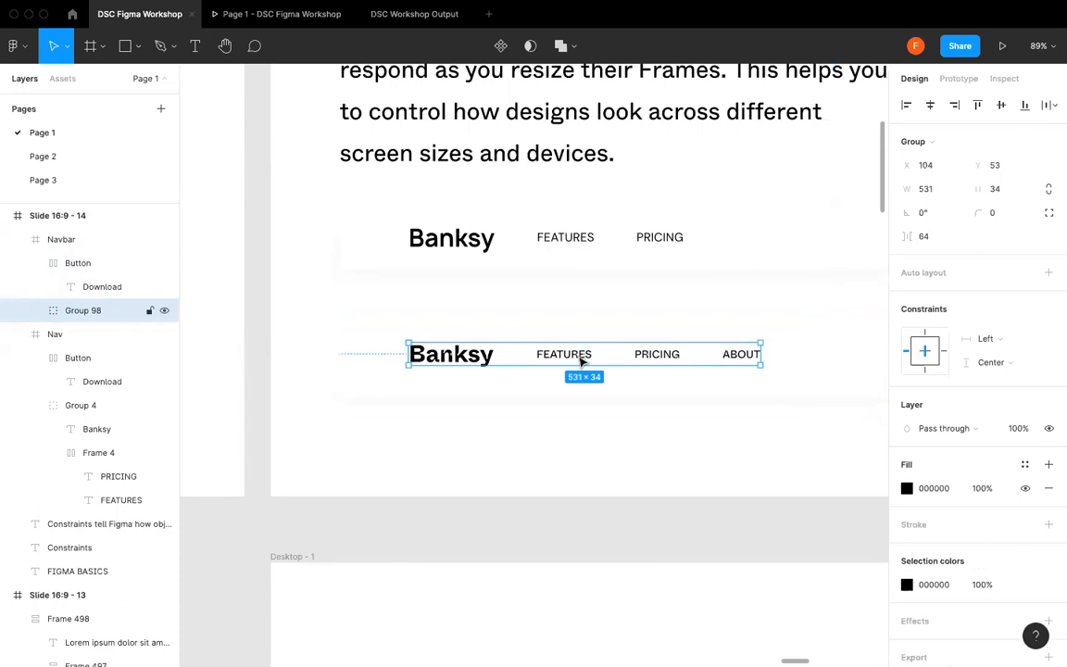
click(588, 424)
click(745, 371)
scroll(682, 439, down, 5)
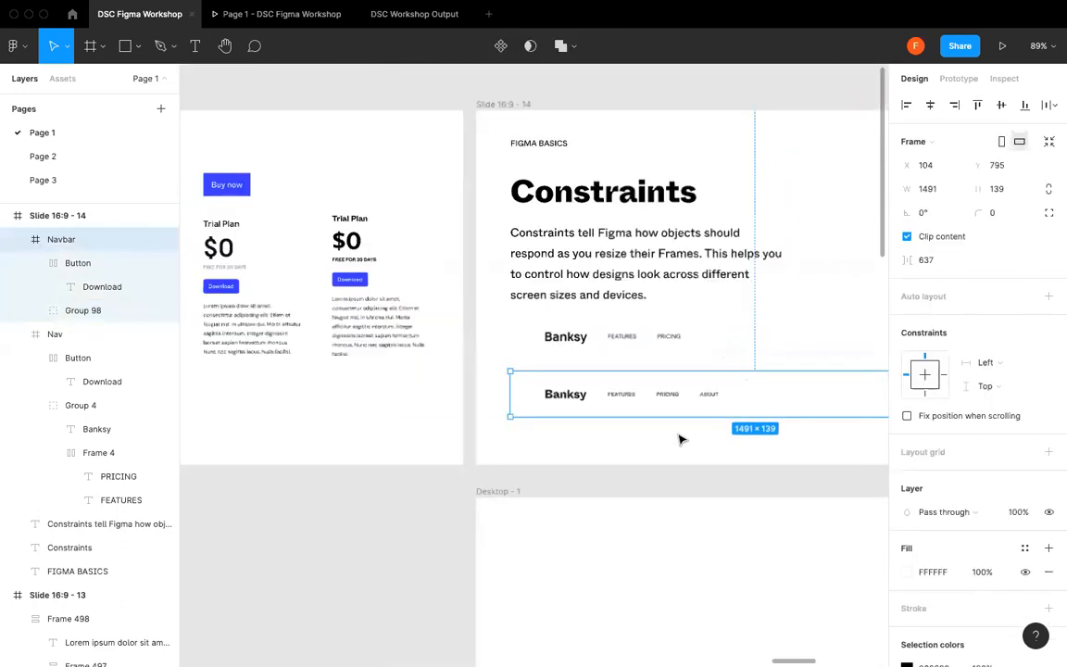
- Undo the Navbar frame's height change
key(super+z)
key(super+z)
key(super+z)
key(super+z)
key(super+z)
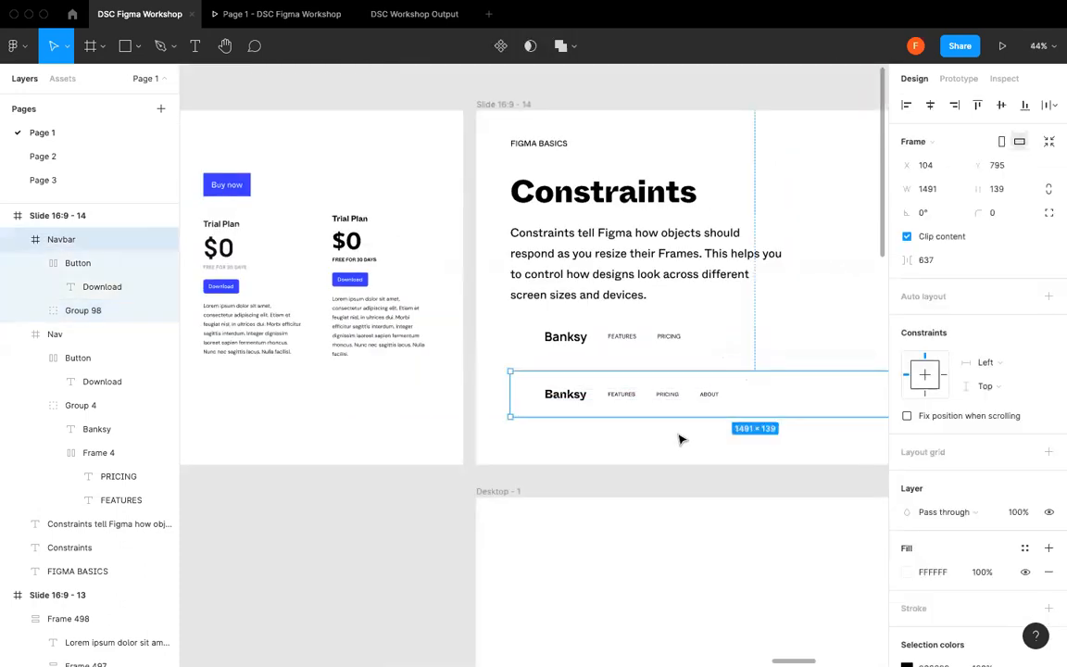
key(super+z)
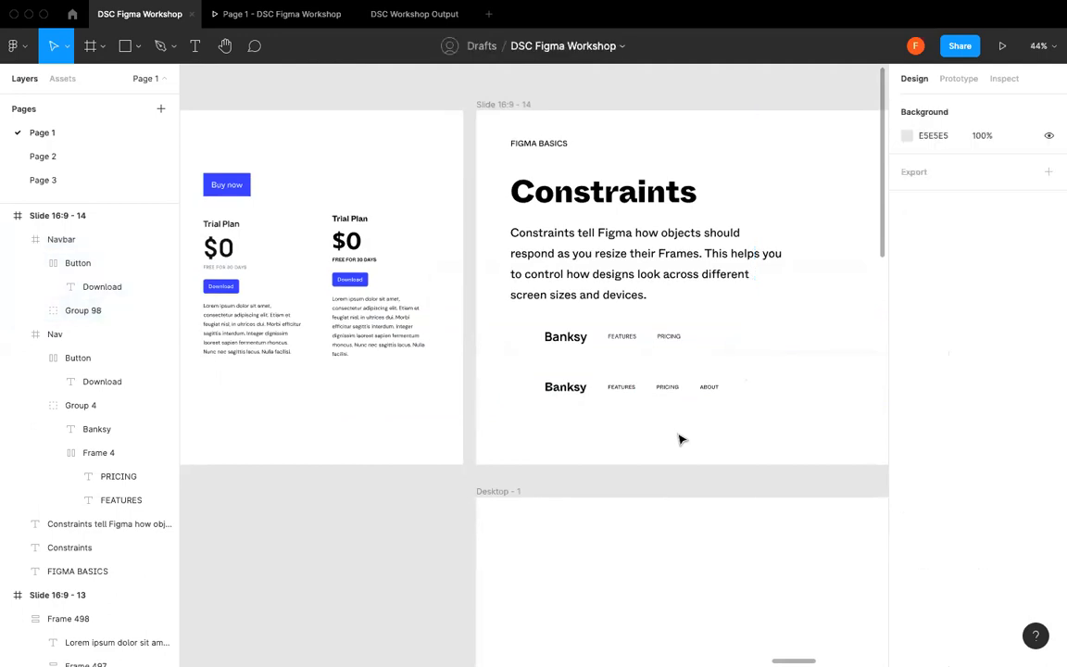
- Wrap the Navbar frame's Download button in its own group
scroll(682, 439, right, 3)
double_click(769, 392)
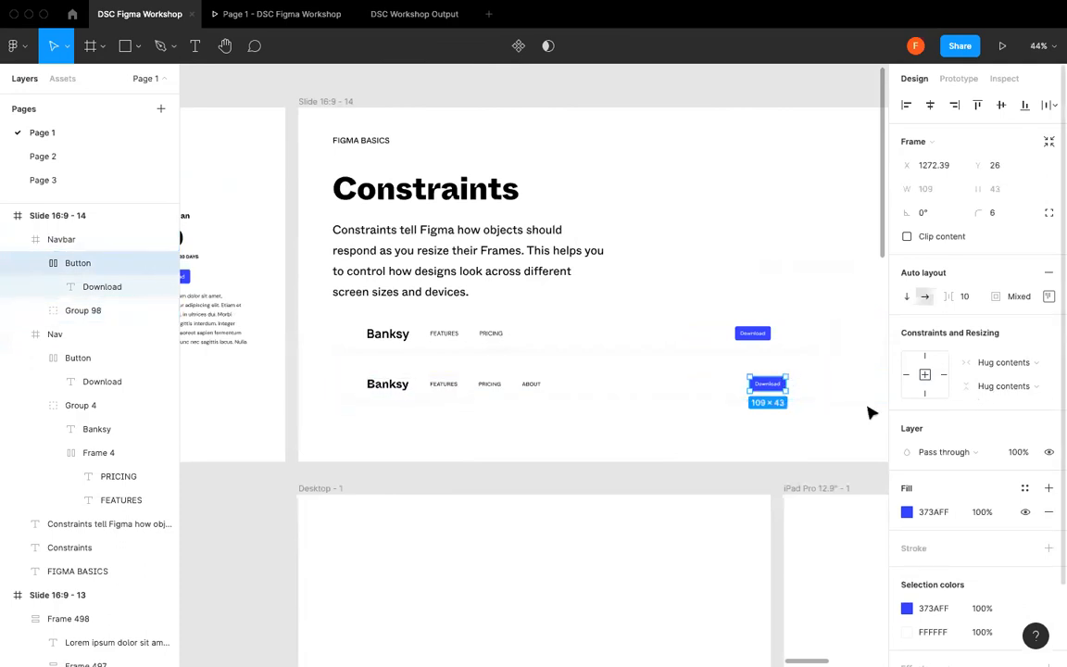
key(super+g)
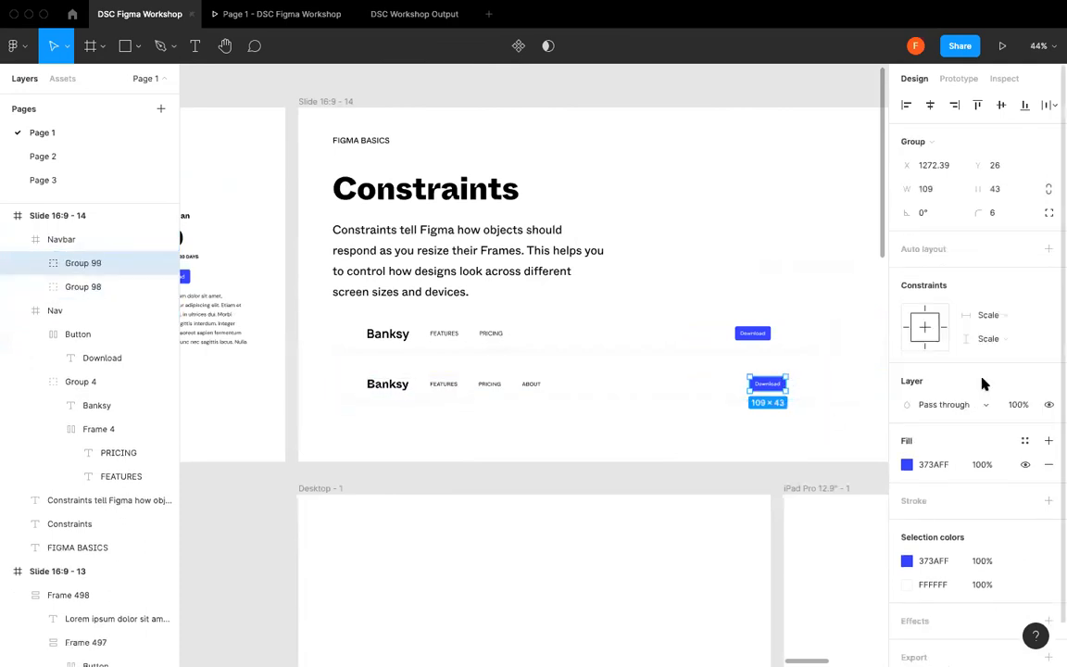
click(1003, 318)
click(607, 459)
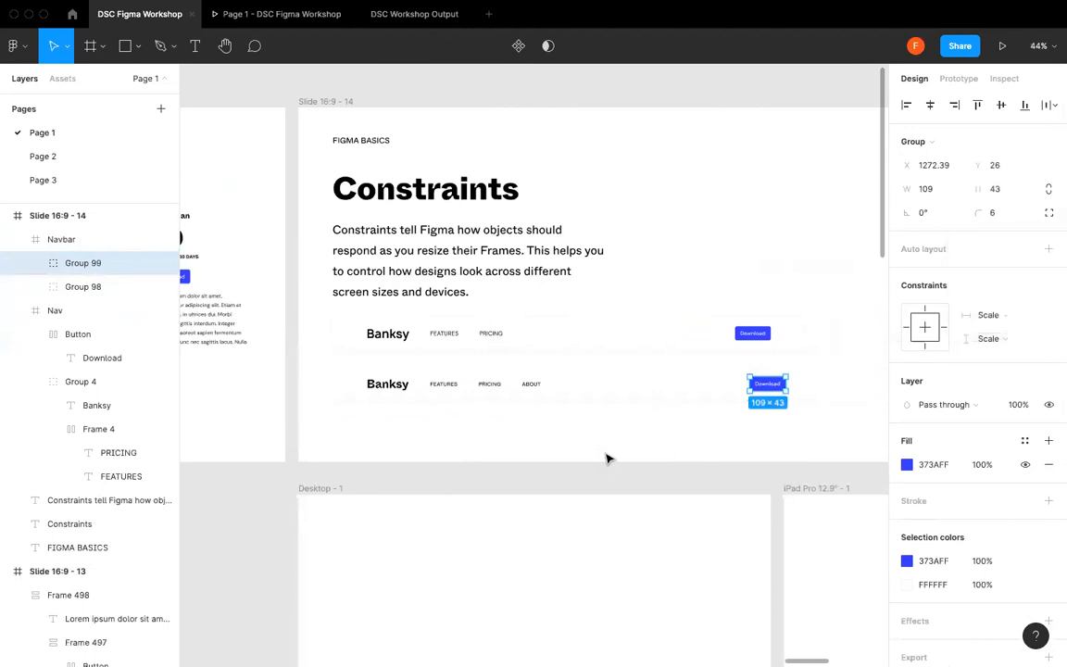
click(606, 458)
- Move the Navbar frame from the Constraints slide into the Desktop - 1 frame, at X 0 and Y 0
click(535, 389)
scroll(552, 312, down, 4)
drag(573, 235, 545, 315)
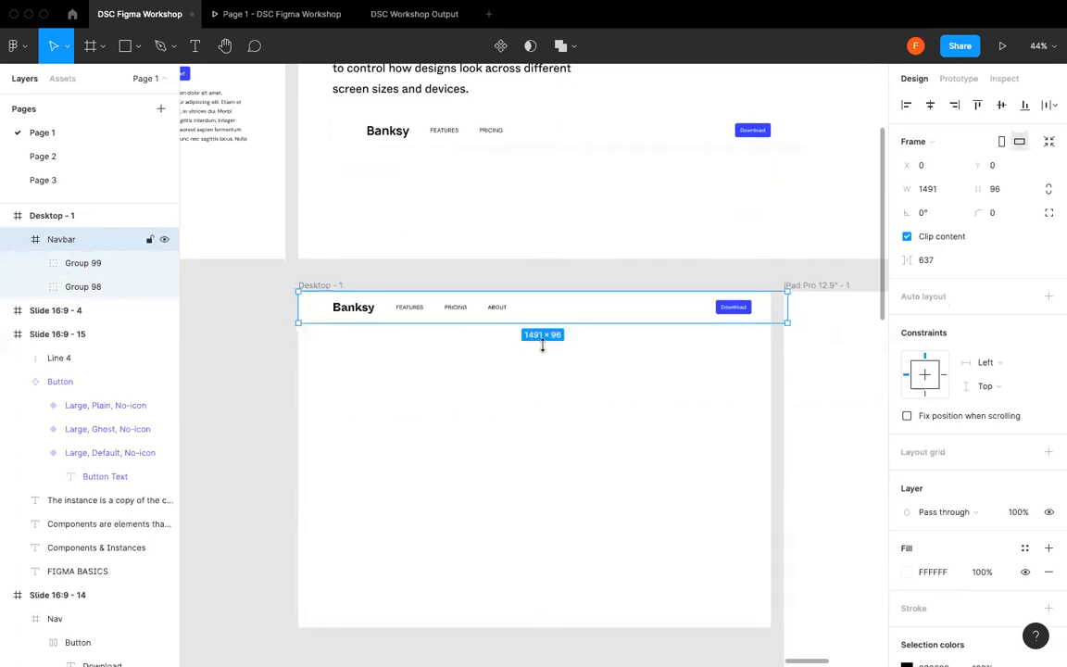
click(476, 333)
- Duplicate the Navbar in place in the Desktop - 1 frame and narrow the copy to 1440 wide
click(498, 308)
key(ctrl+c)
key(ctrl+v)
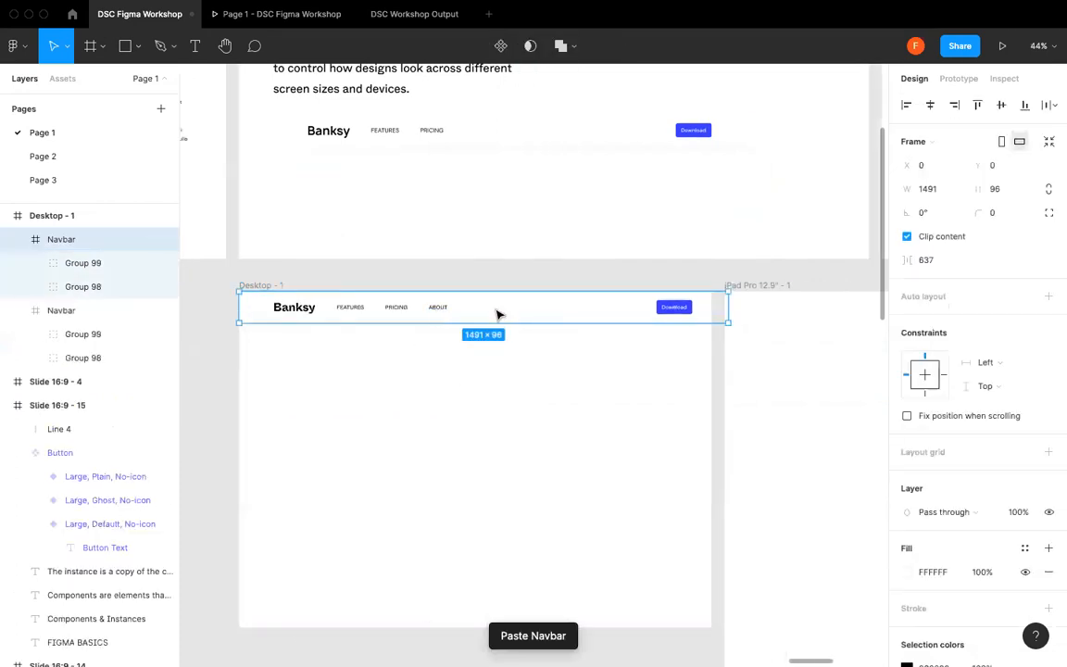
drag(723, 303, 712, 304)
- Paste a copy of the 1440-wide Navbar at the top of the iPad Pro 12.9" - 1 frame
drag(364, 315, 574, 314)
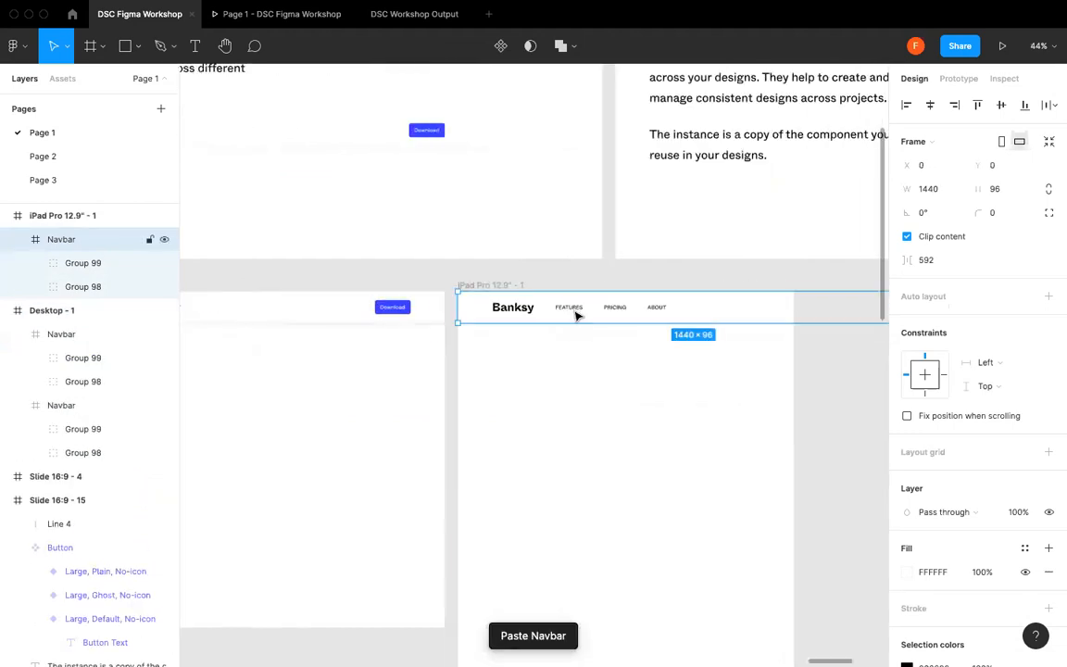
scroll(574, 314, right, 3)
- Try narrowing the pasted Navbar to the iPad Pro frame's width, and undo the resize
drag(692, 311, 557, 311)
click(597, 313)
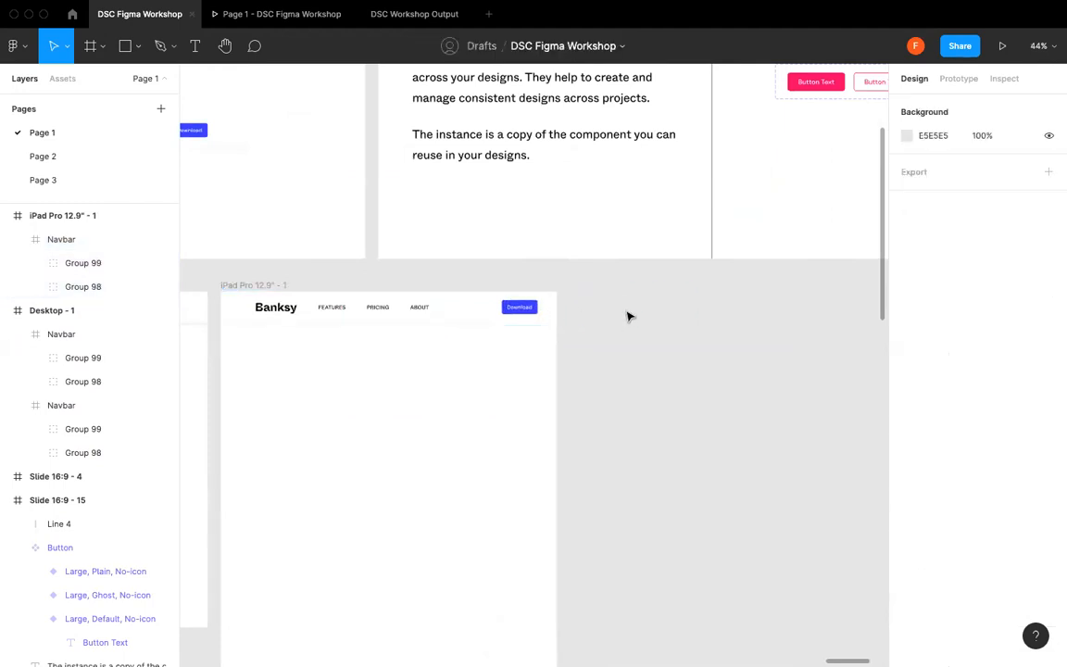
scroll(629, 314, left, 4)
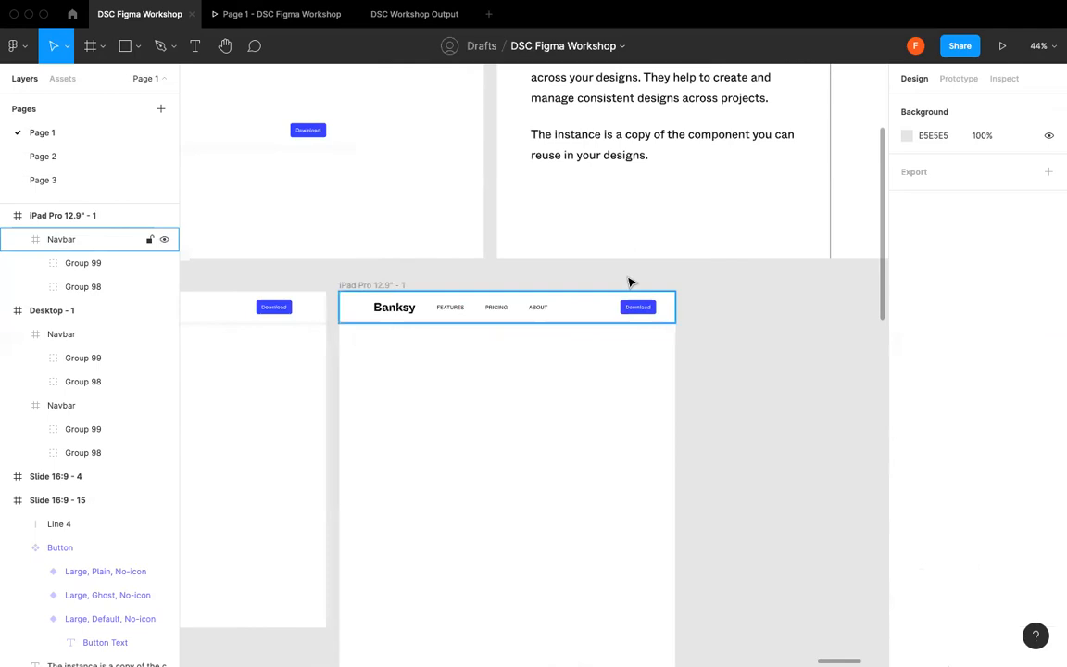
click(400, 313)
key(ctrl+z)
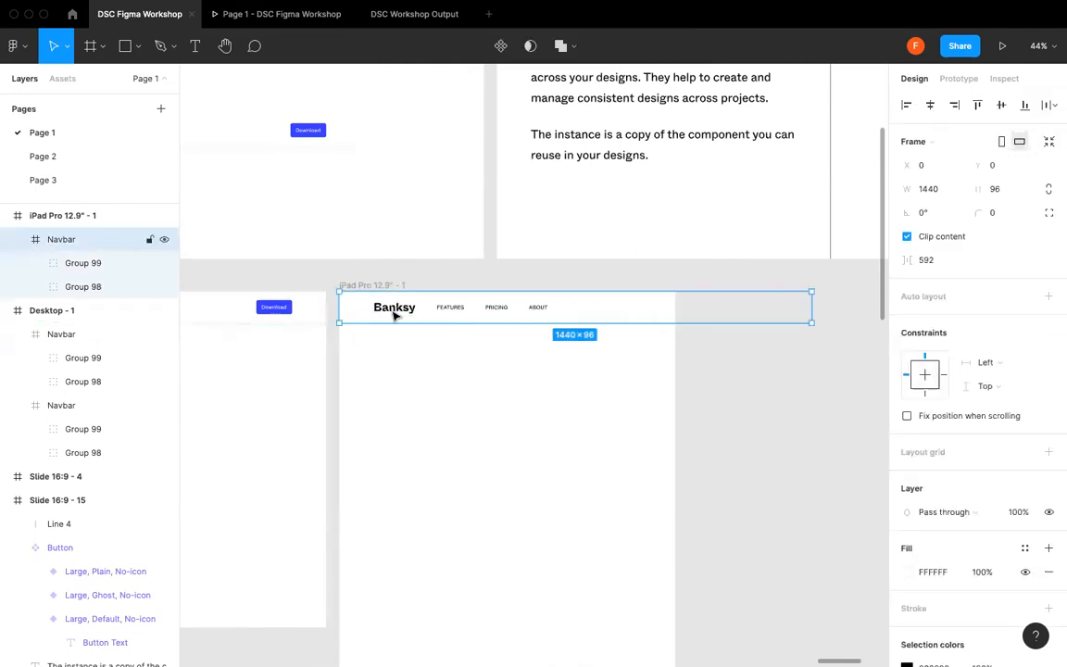
- Set the horizontal constraint of the Banksy and links group in the iPad Pro Navbar to Left and right
click(396, 312)
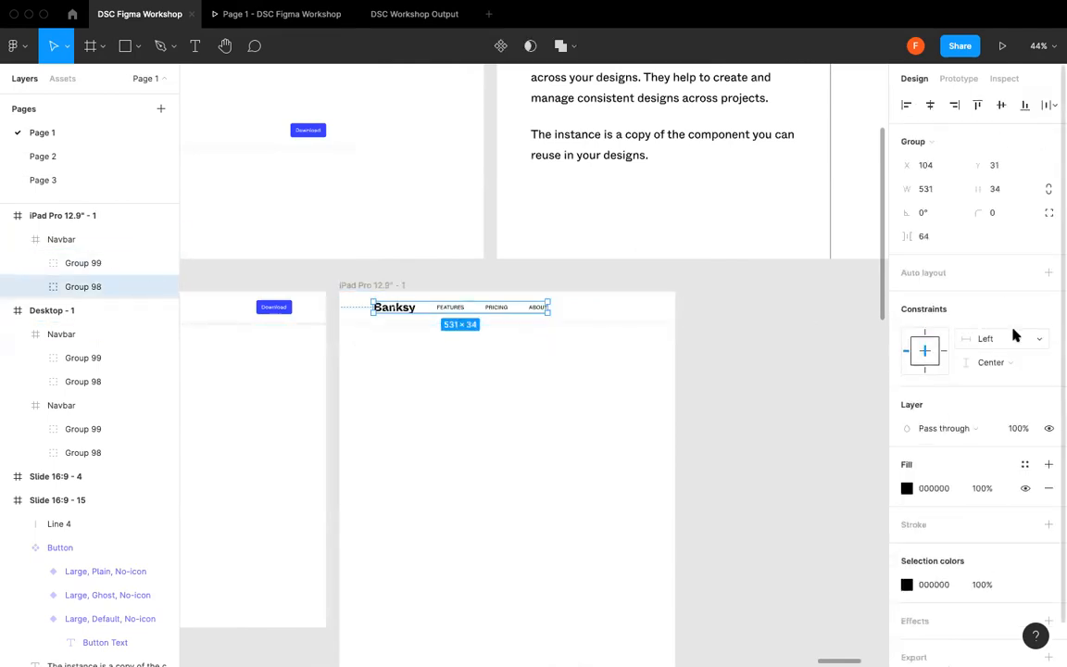
click(1013, 338)
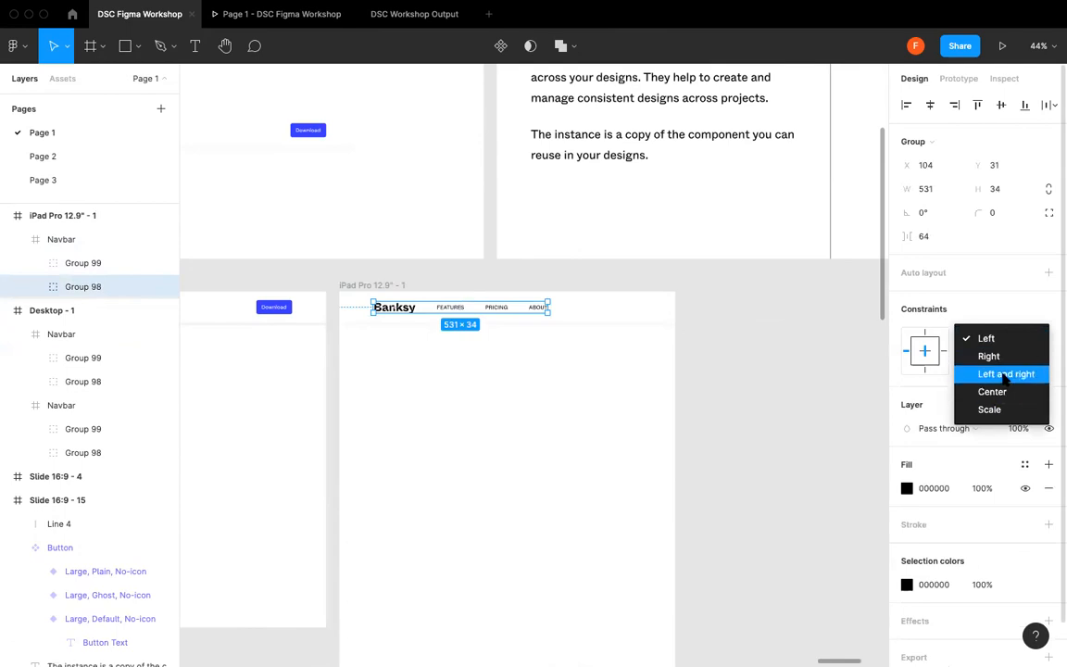
click(1006, 373)
- Try narrowing the iPad Pro Navbar from its outer edge to test the Left and right constraint, and undo the resize
click(631, 320)
click(806, 308)
drag(815, 308, 762, 314)
key(ctrl+z)
click(335, 337)
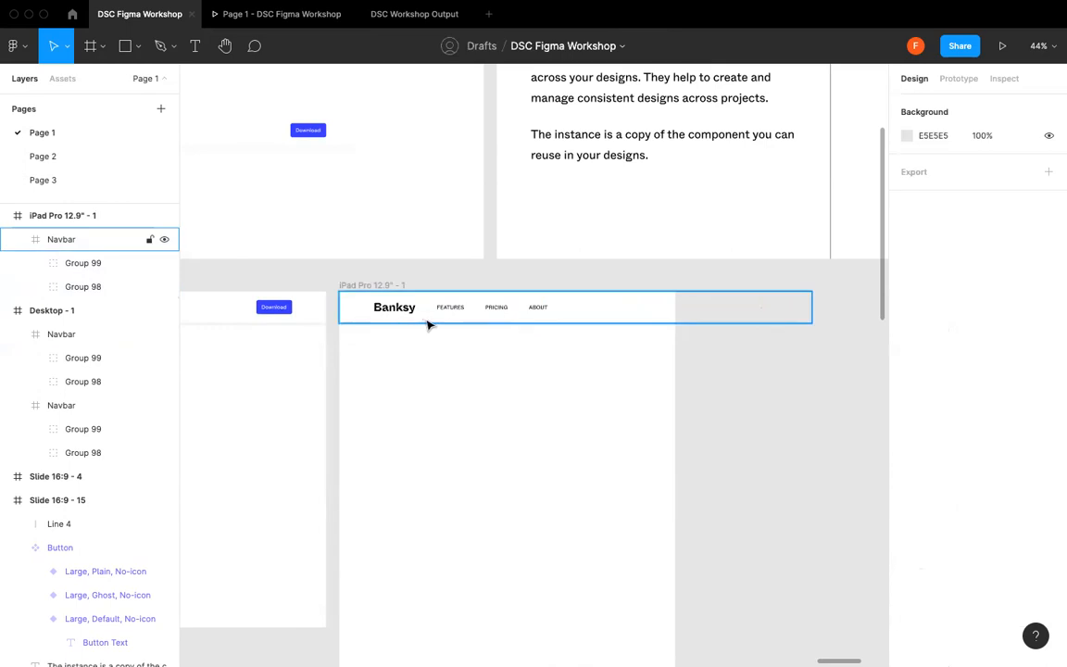
click(242, 137)
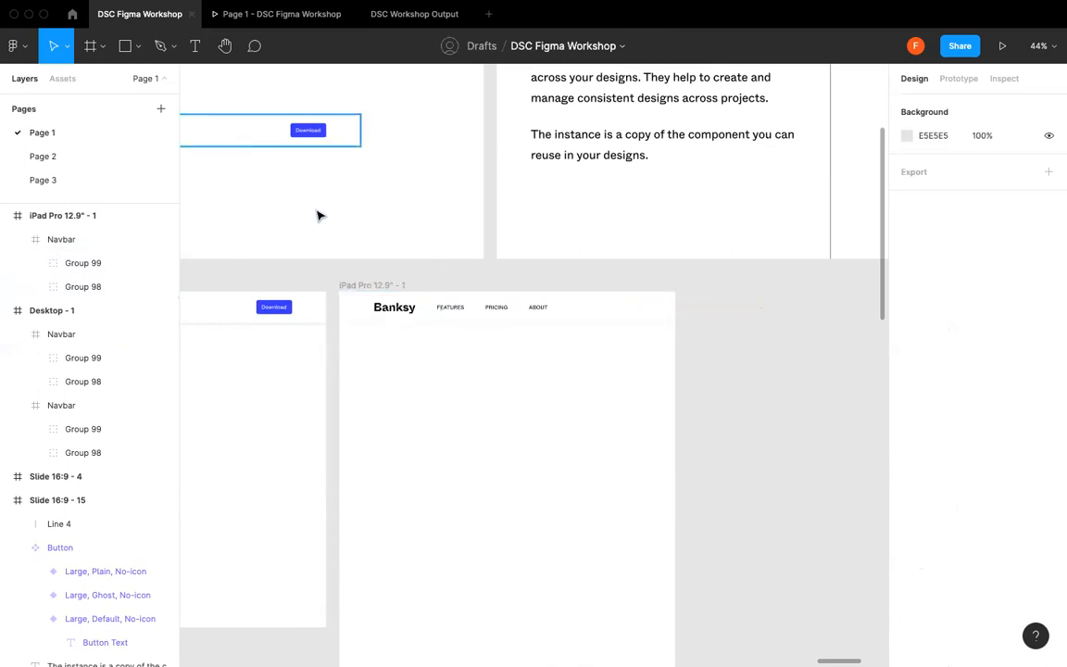
- Examine the Components & Instances slide and its row of three button variants
scroll(319, 214, left, 5)
scroll(319, 214, up, 2)
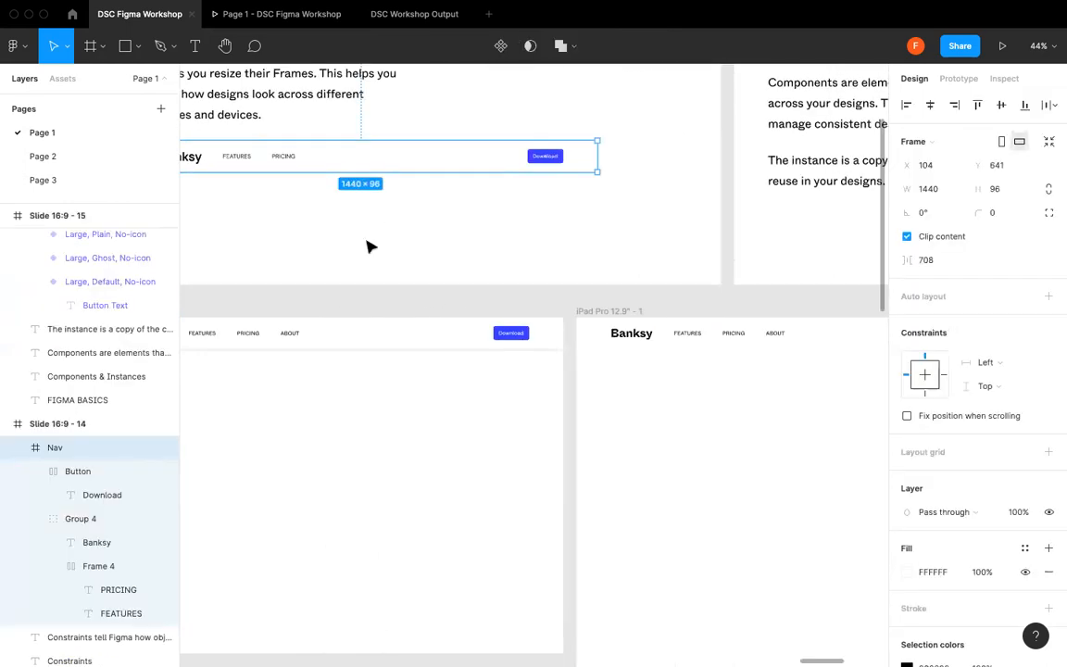
click(501, 275)
scroll(501, 275, down, 5)
scroll(501, 276, up, 3)
scroll(503, 273, right, 4)
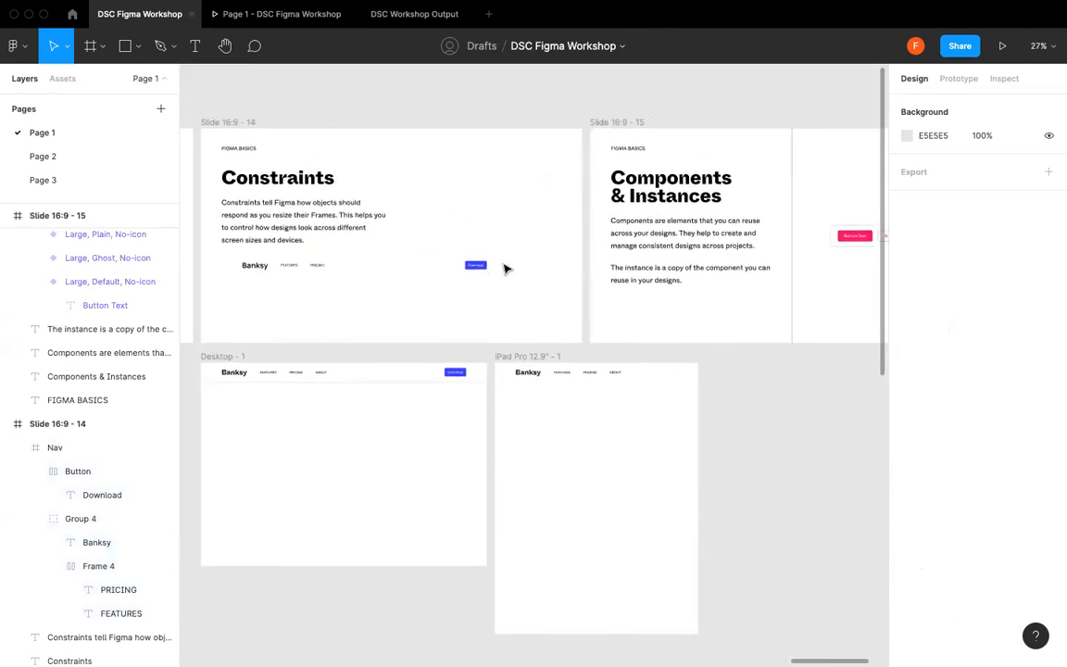
scroll(768, 201, up, 5)
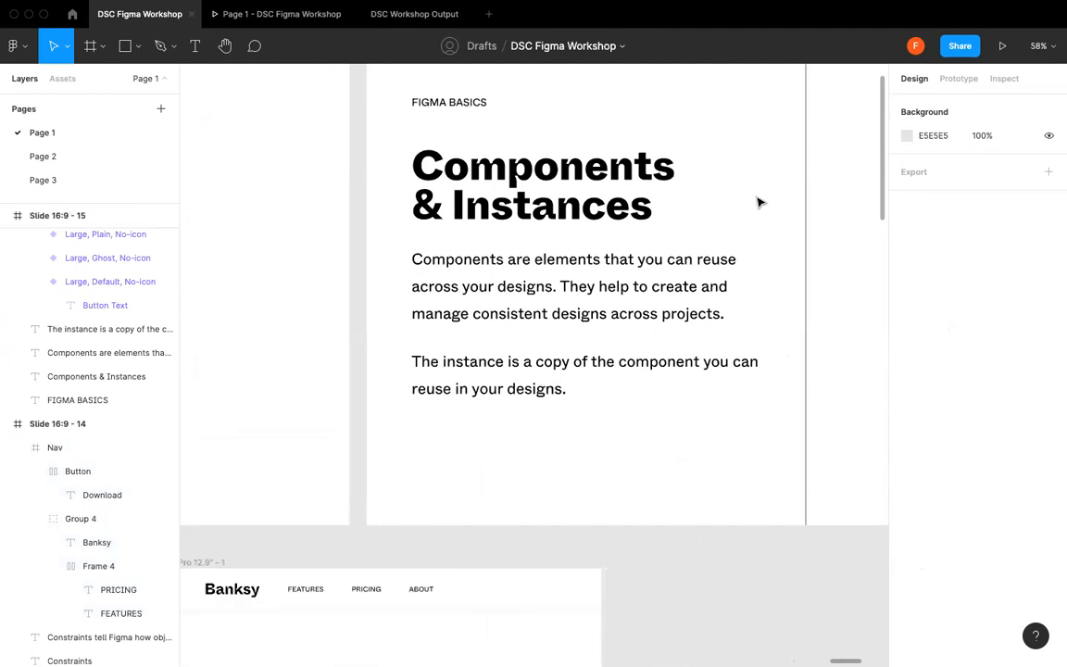
scroll(759, 206, right, 2)
scroll(759, 209, up, 1)
scroll(759, 212, down, 3)
scroll(761, 212, right, 3)
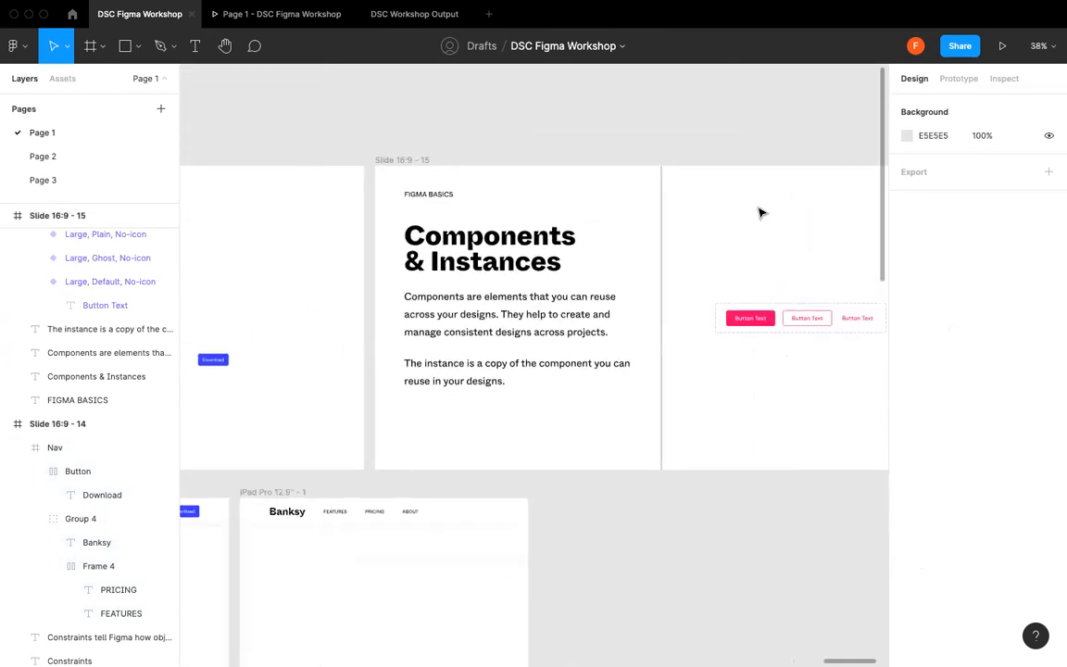
scroll(818, 352, right, 3)
scroll(819, 352, up, 2)
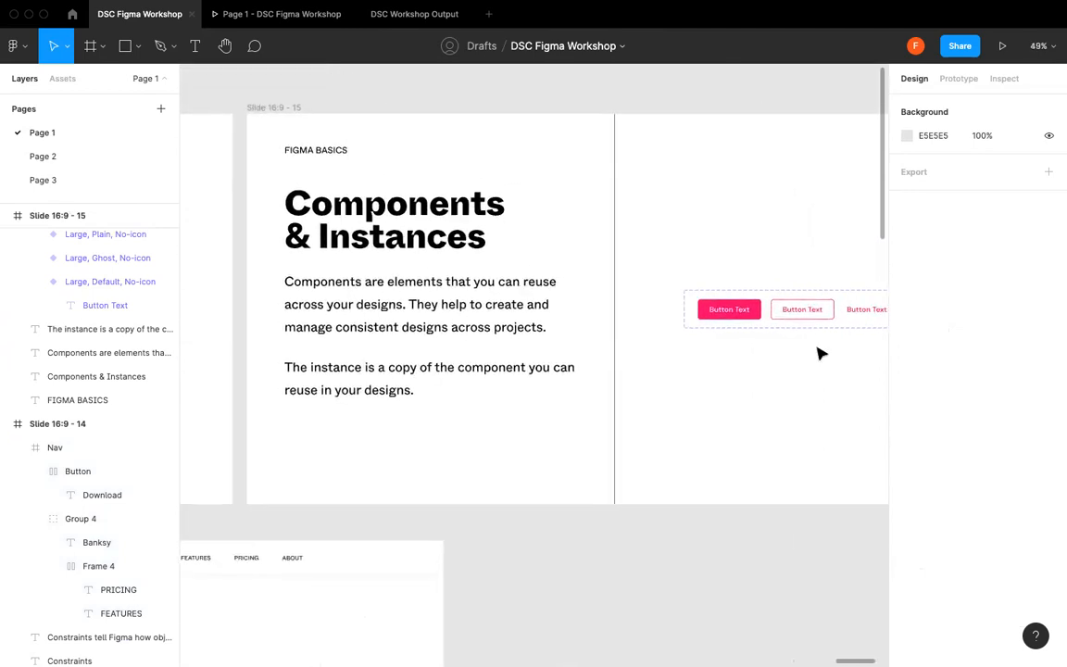
click(697, 302)
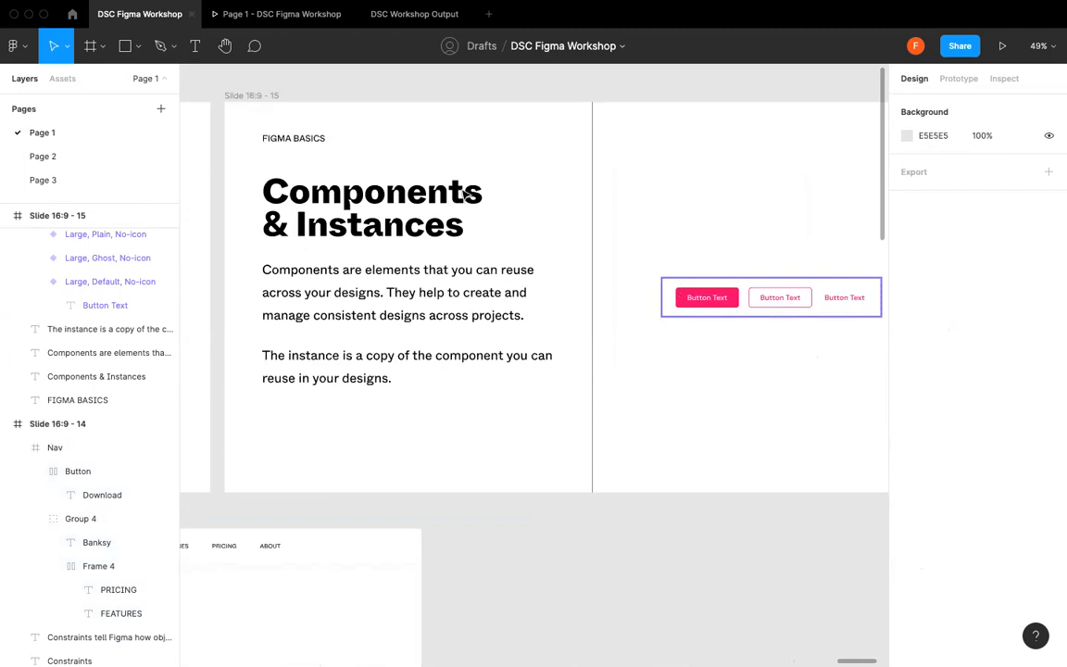
scroll(723, 271, right, 1)
scroll(722, 272, up, 1)
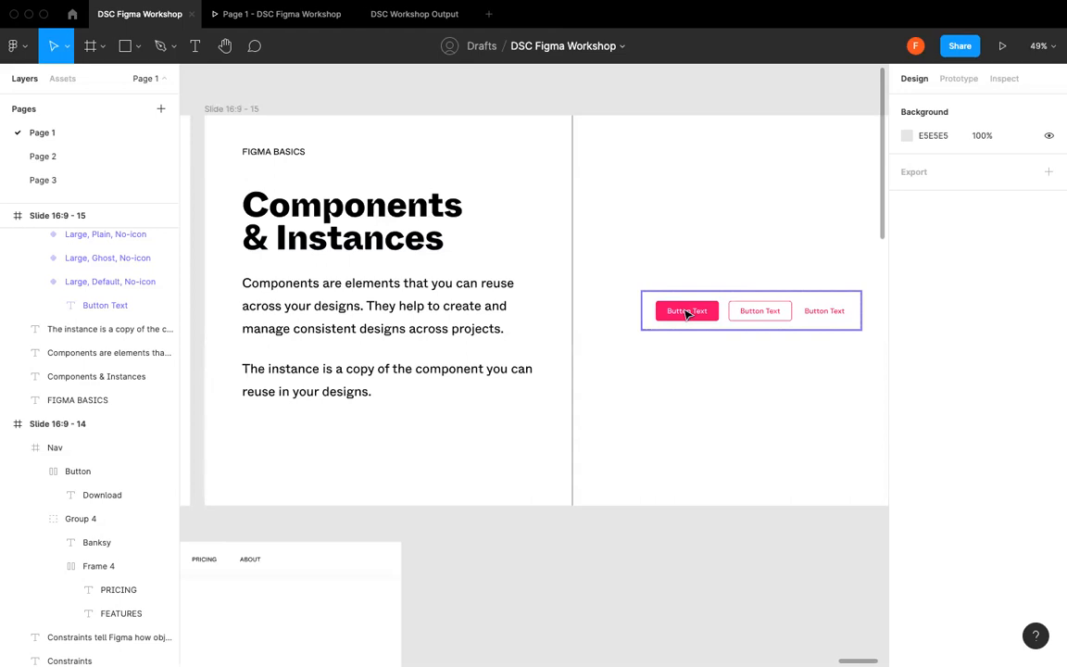
- Place a Button instance from the Slide 16:9 - 15 local components above the variants, and delete it
key(alt+2)
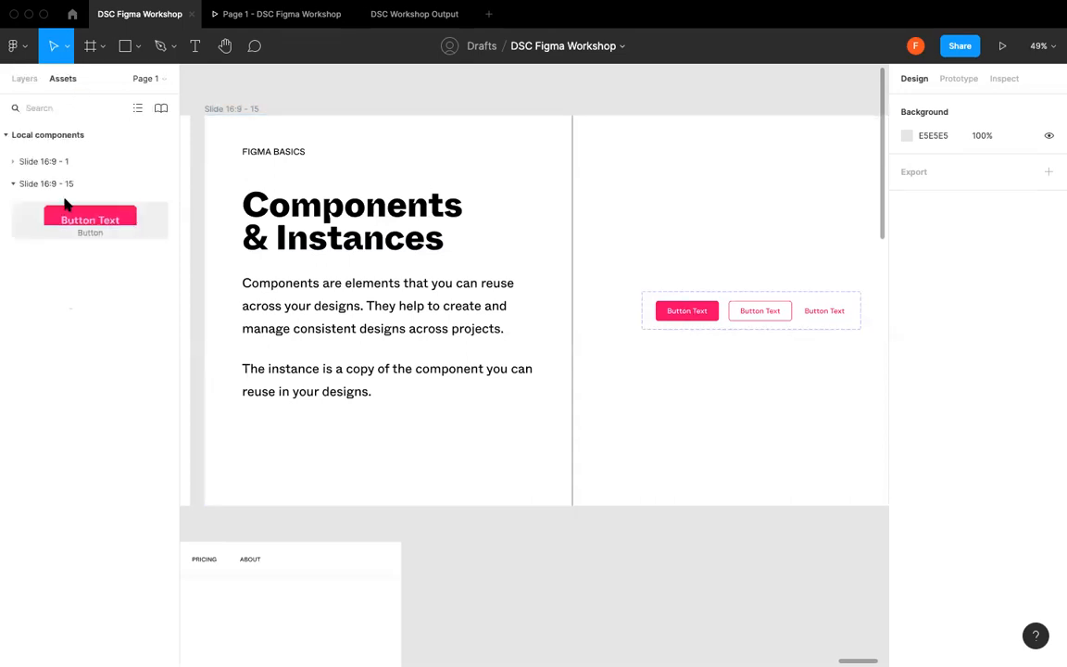
drag(78, 221, 739, 216)
key(Delete)
- Move the three-variant Button component set upward on the Components & Instances slide to free the space beneath it
click(733, 295)
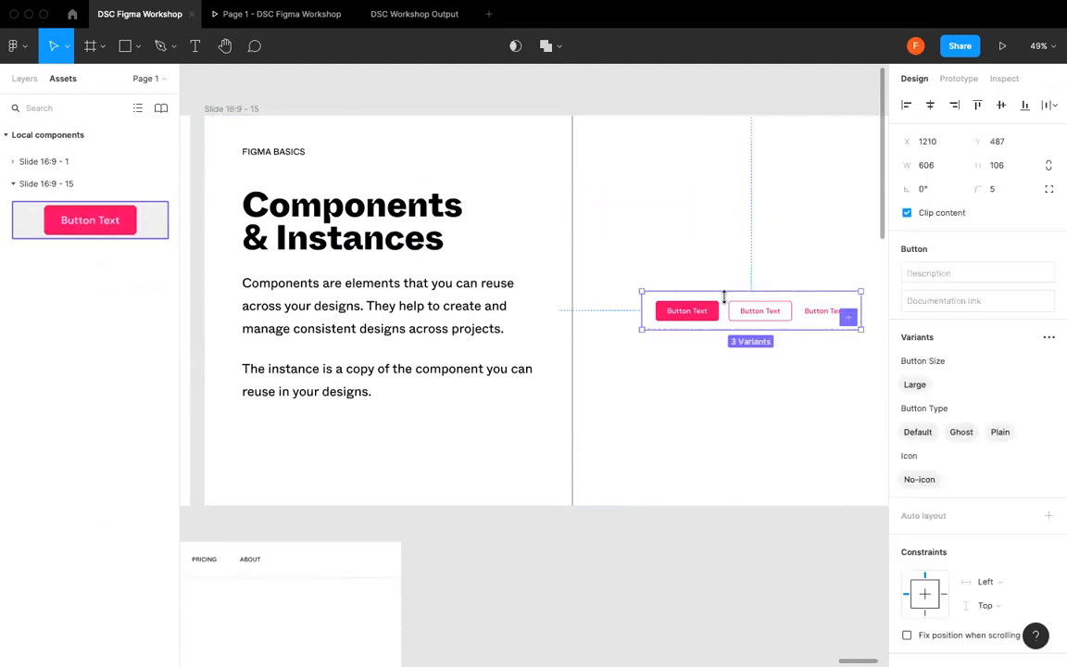
drag(723, 299, 708, 191)
click(713, 242)
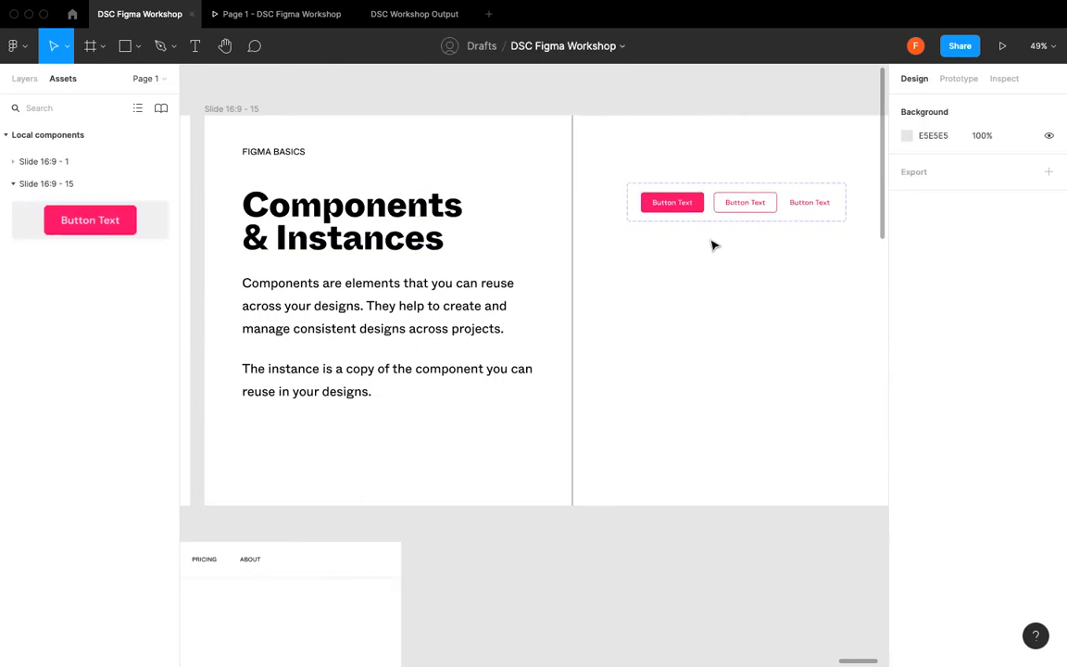
- Draw a rectangle about 221 × 77 below the Button component set on the Components & Instances slide
key(alt+1)
scroll(779, 250, up, 3)
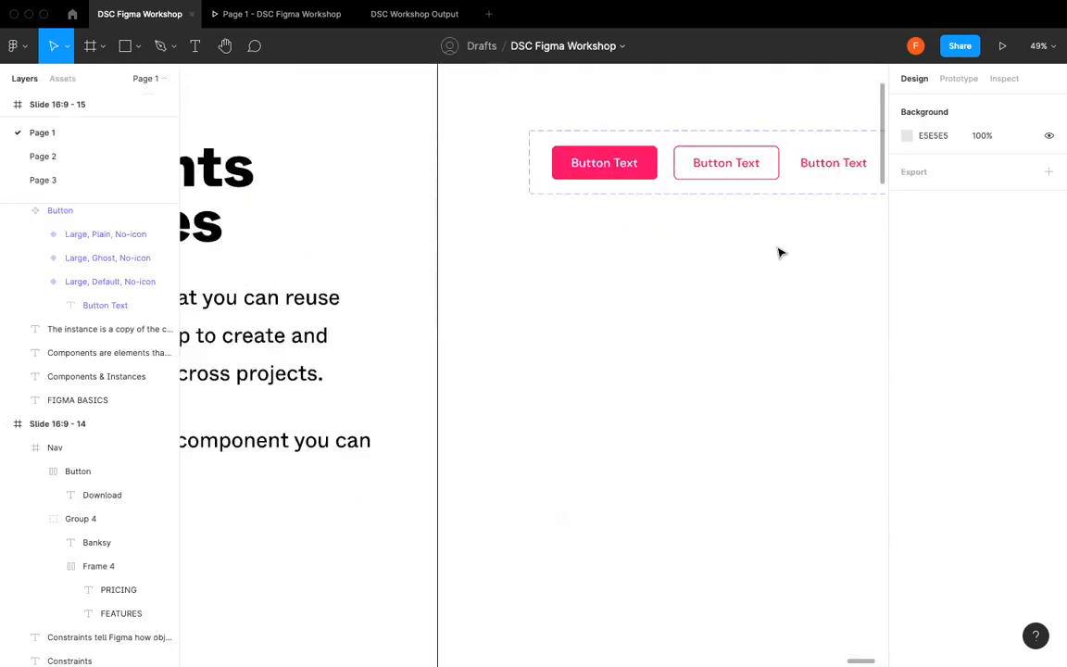
key(r)
drag(544, 270, 677, 317)
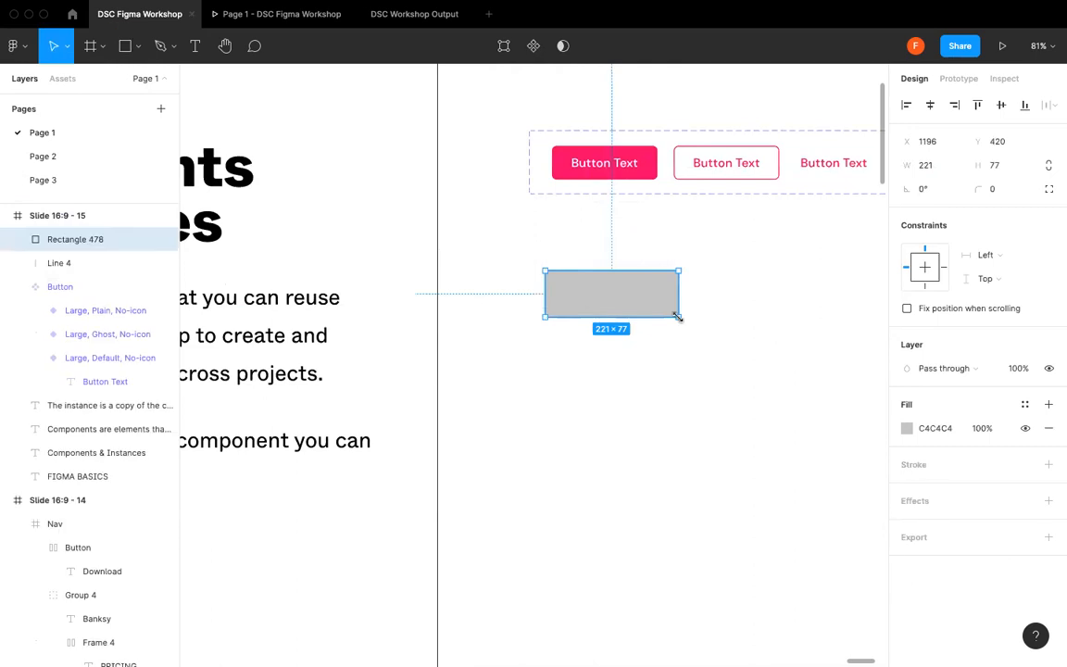
- Fill the new rectangle with the blue document color 373AFF
scroll(741, 312, down, 1)
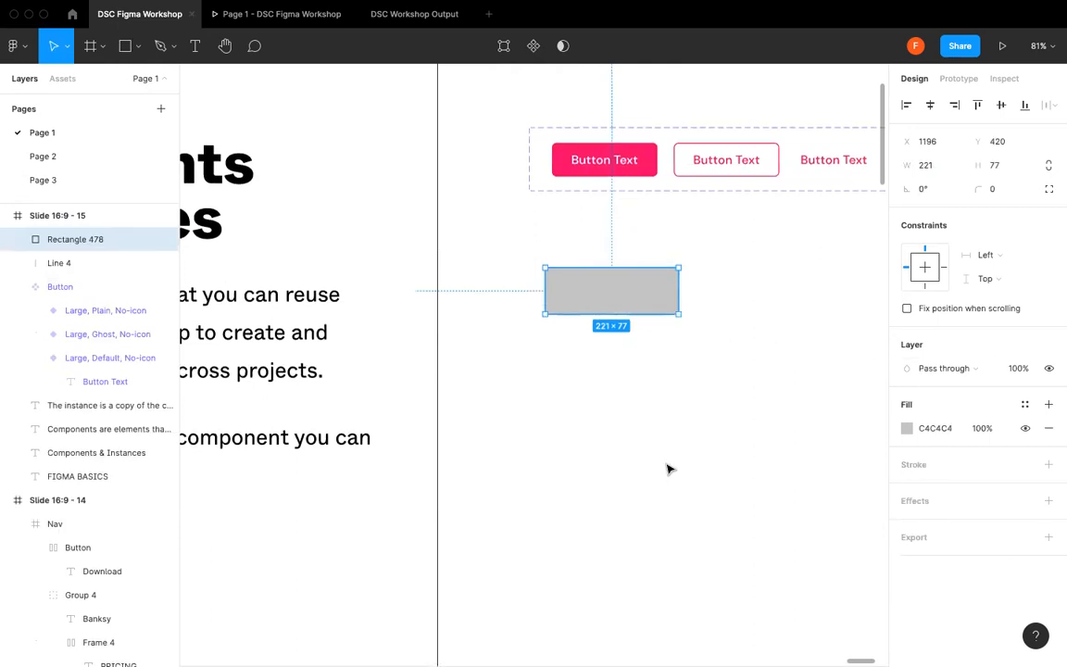
scroll(670, 468, down, 5)
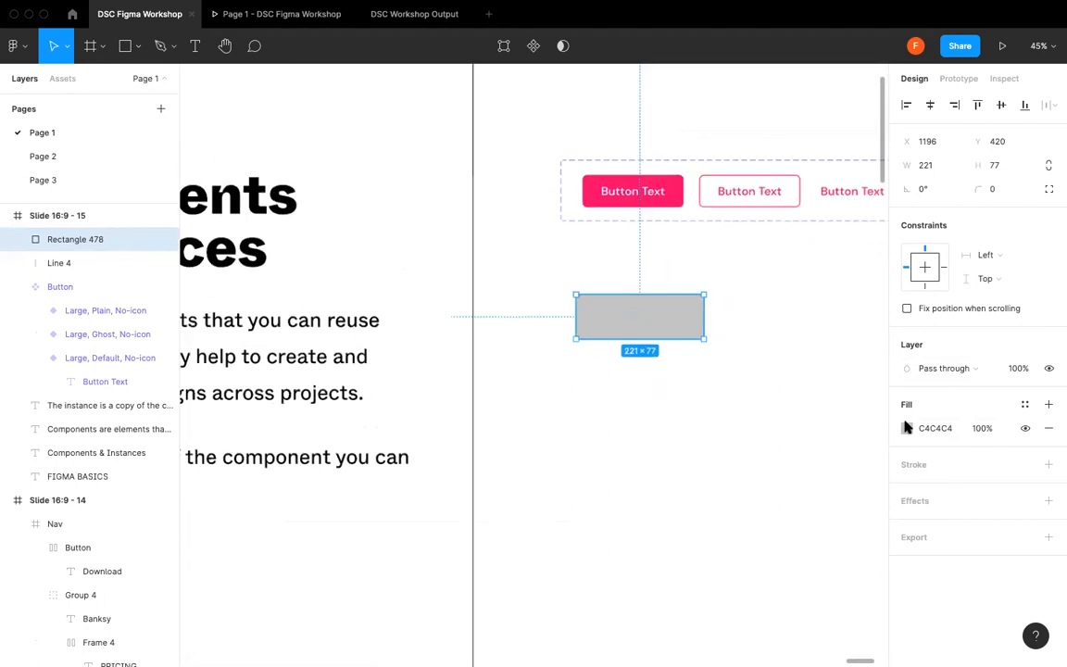
click(908, 427)
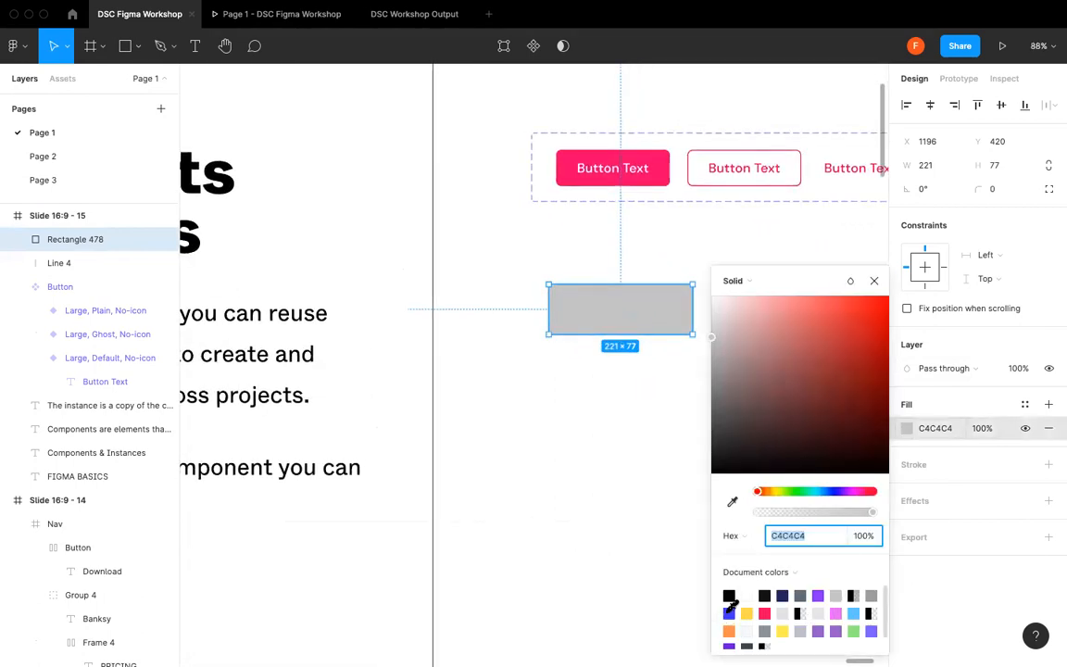
click(729, 612)
click(874, 279)
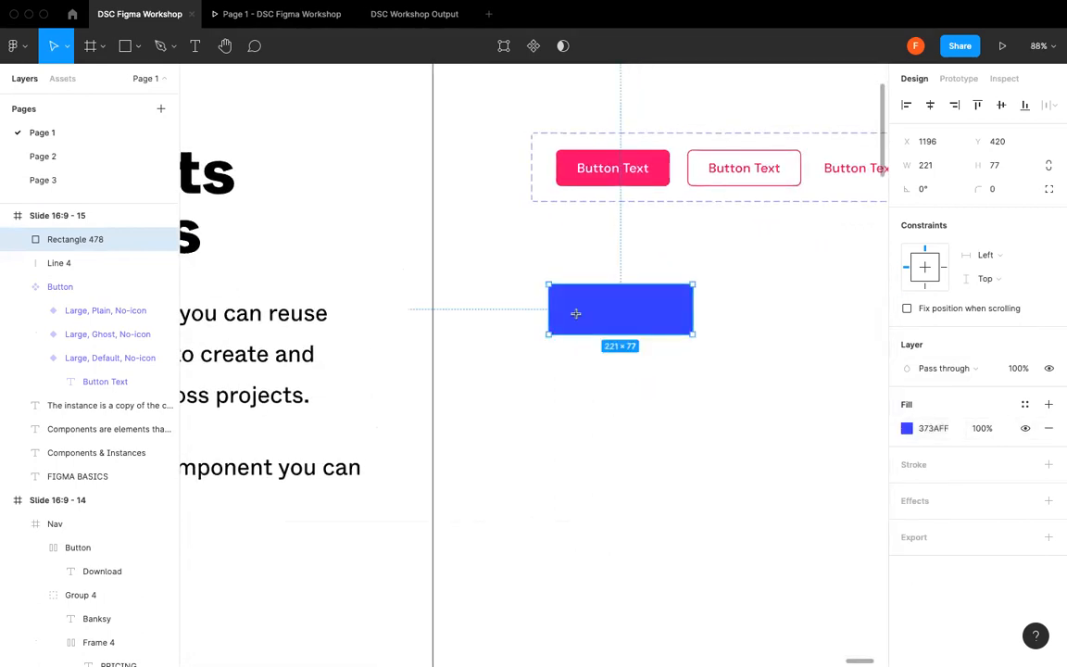
- Add the label "Button Text" over the blue rectangle and color it white (FFFFFF)
key(t)
drag(575, 296, 677, 326)
text(Button Text)
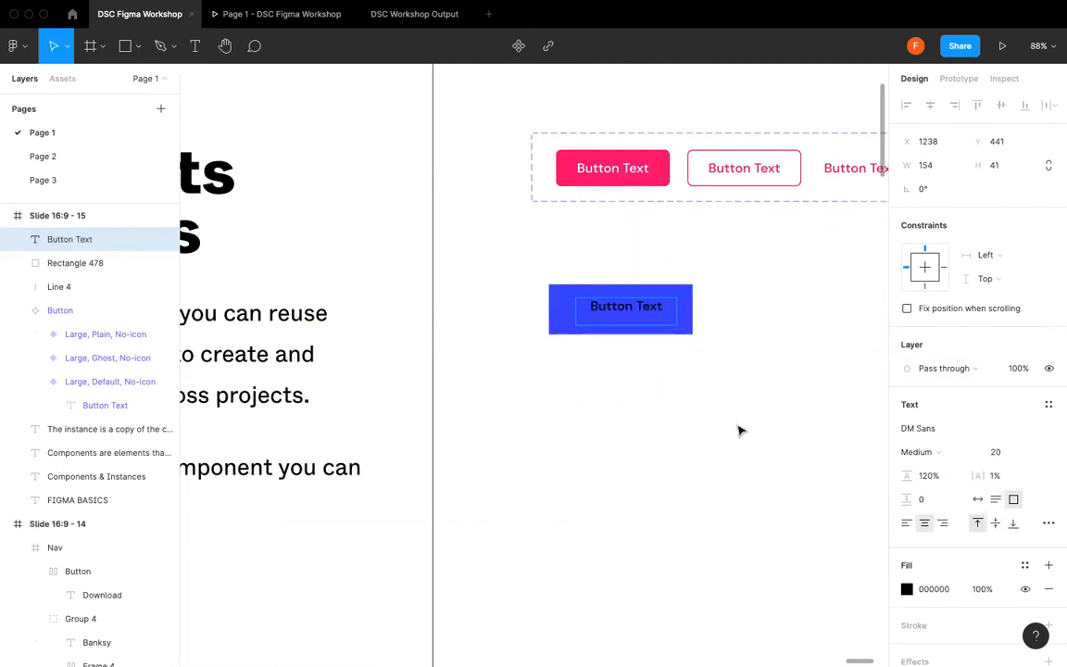
key(Escape)
key(i)
click(739, 428)
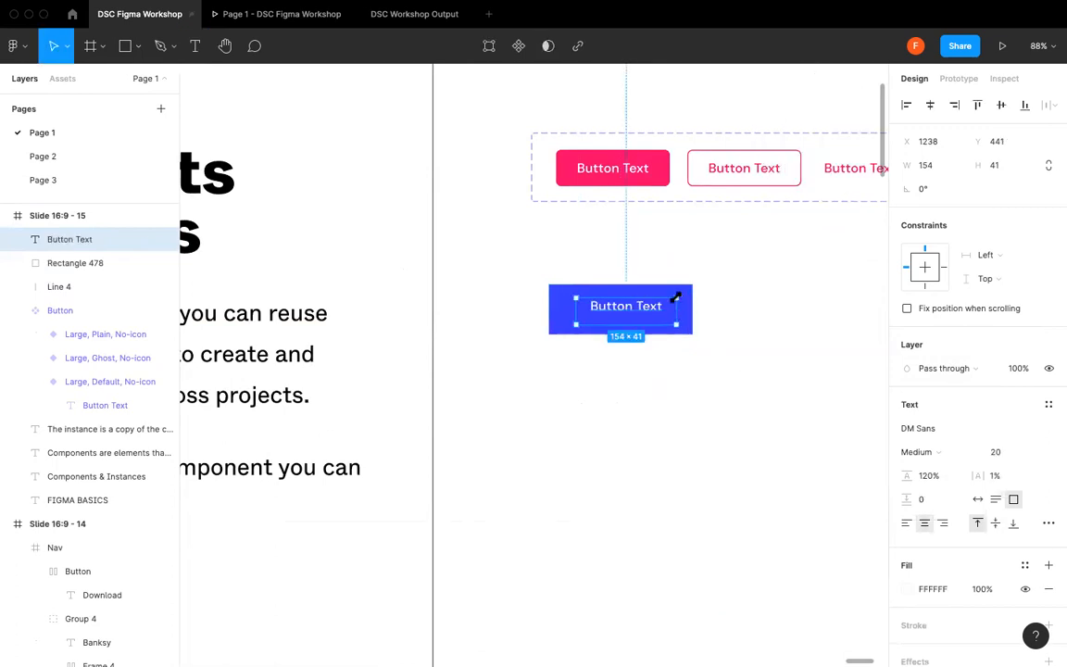
- Combine the label and blue rectangle into an auto layout frame with 24 top and bottom padding and 32 left padding
shift+click(111, 263)
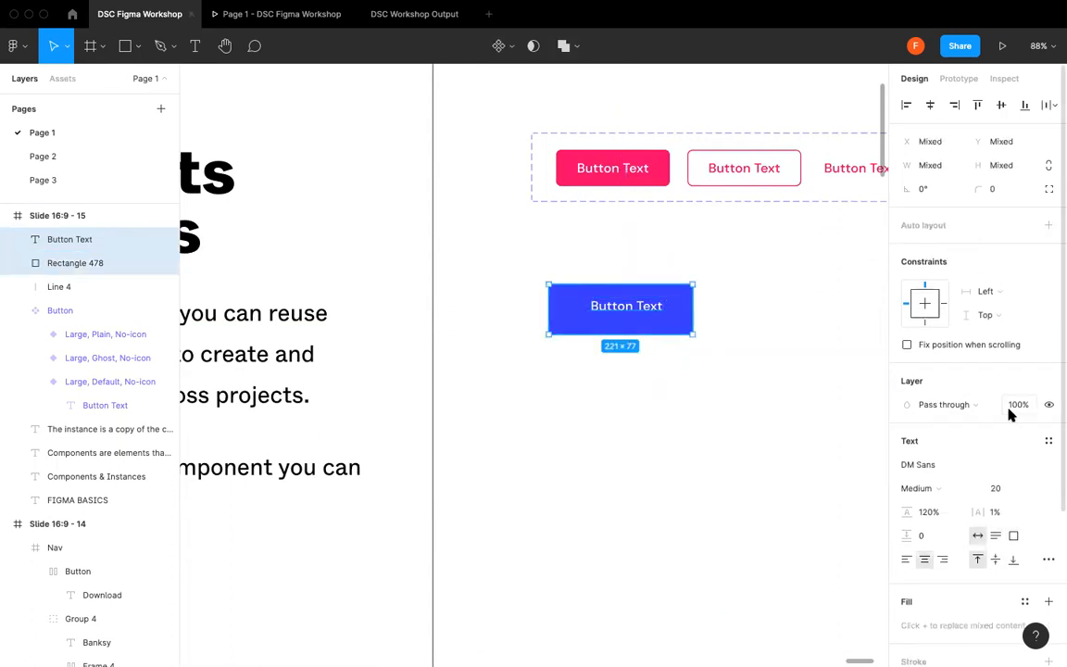
click(1048, 226)
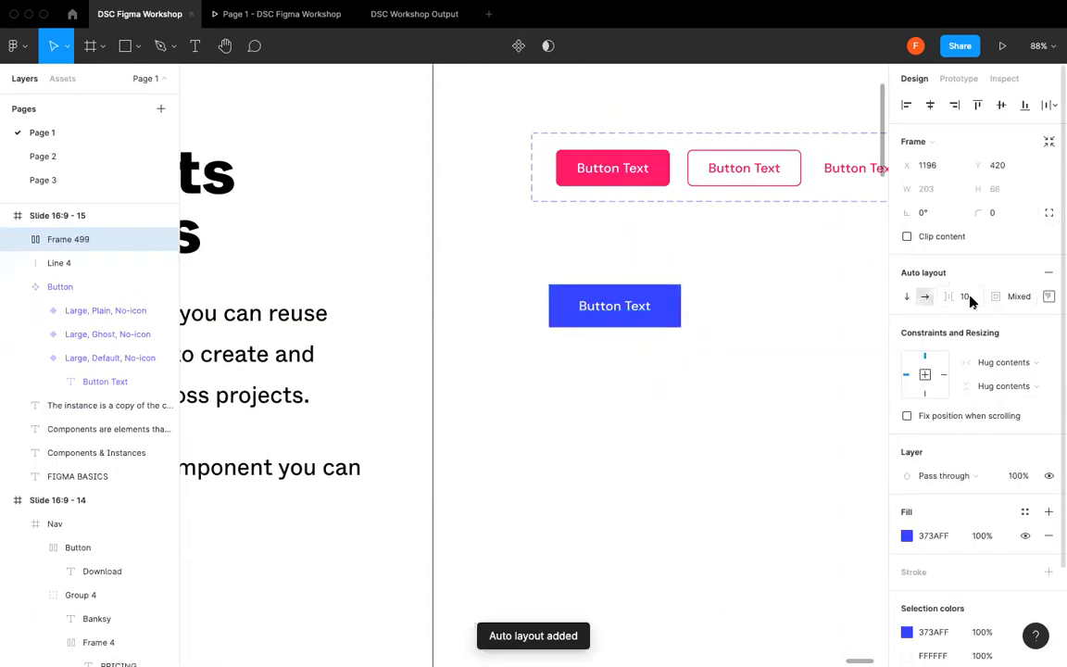
click(1048, 296)
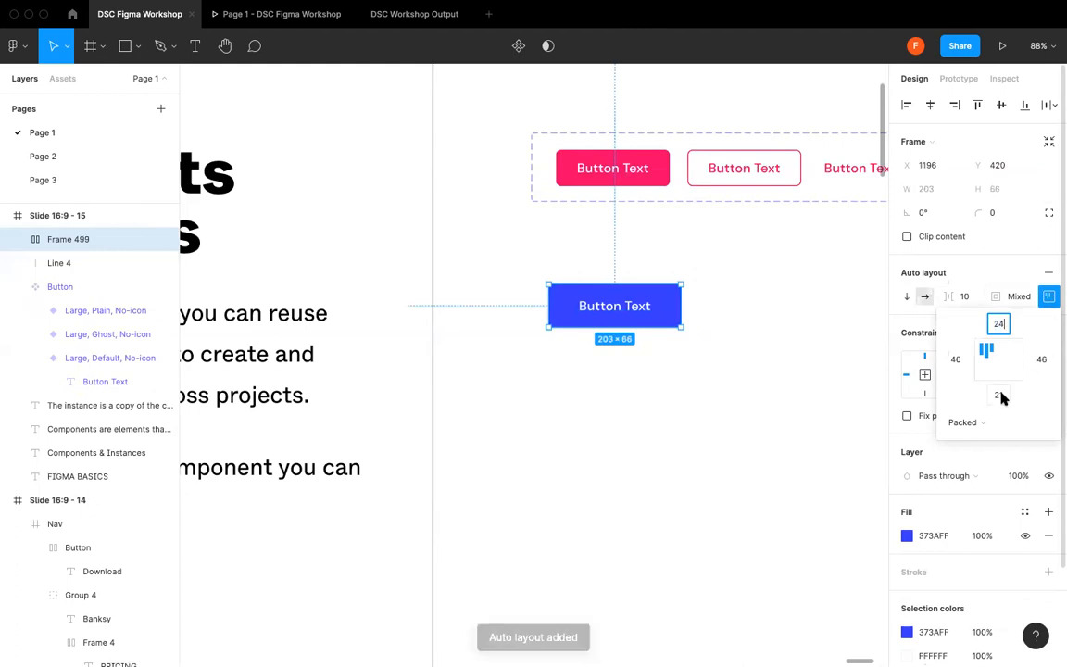
key(Tab)
key(Tab)
text(32)
key(Tab)
text(432)
click(821, 371)
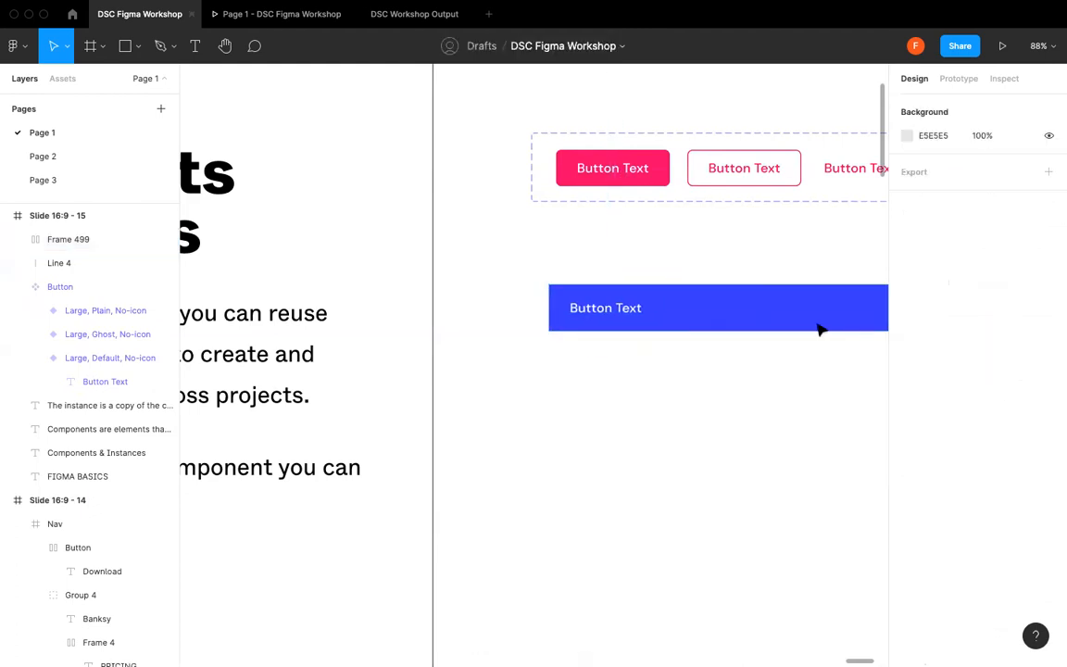
- Set the right padding of the blue button's auto layout frame to 32
click(819, 325)
click(1048, 299)
click(1044, 357)
text(32)
key(Return)
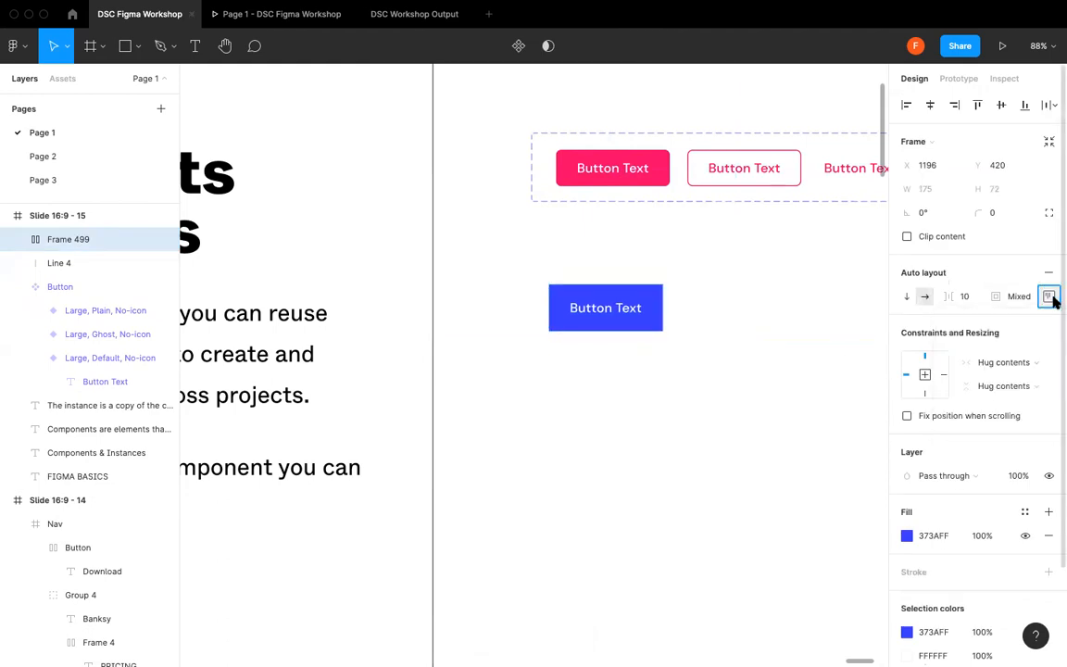
- Create a component from the blue auto layout button frame
click(836, 350)
click(648, 310)
click(700, 260)
click(561, 317)
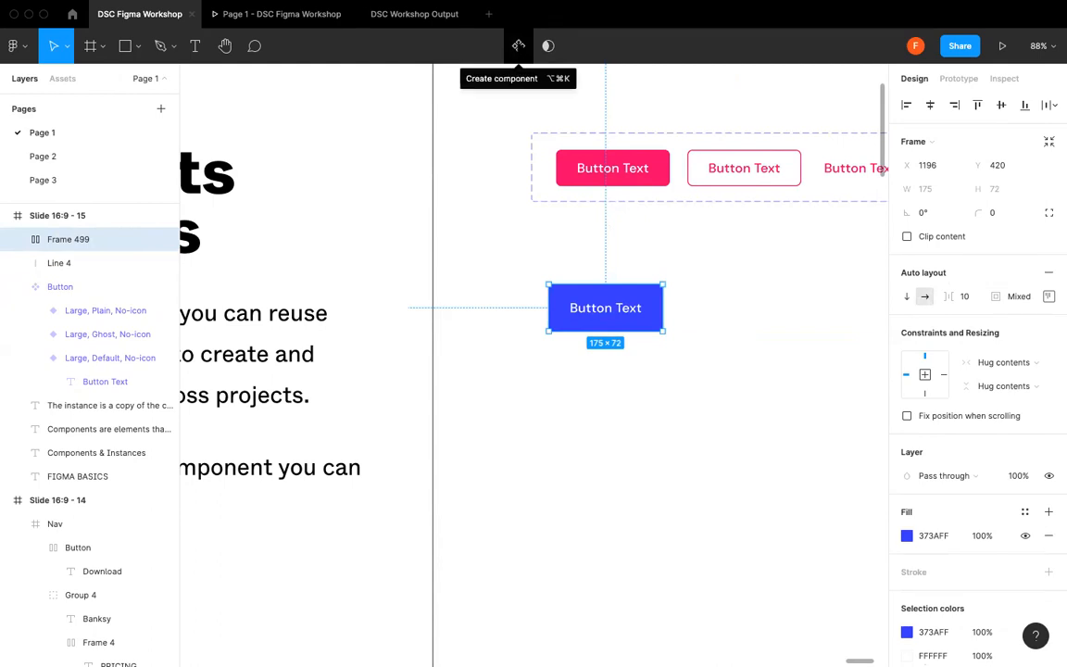
click(518, 45)
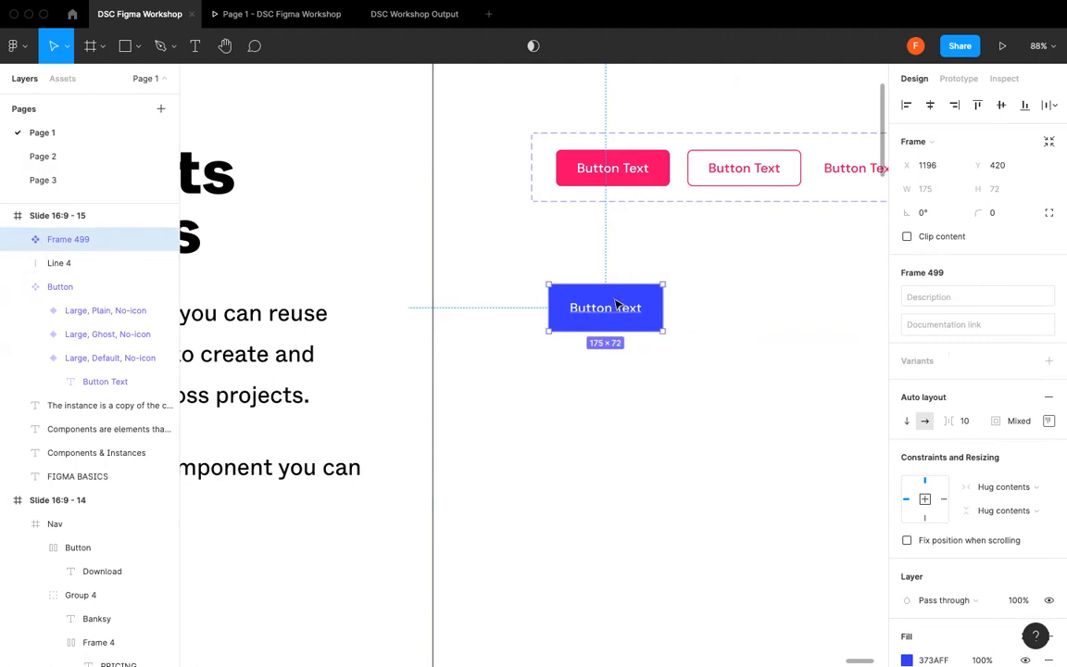
- Paste an instance of the blue button component and place it below the main component
key(ctrl+v)
drag(617, 304, 628, 395)
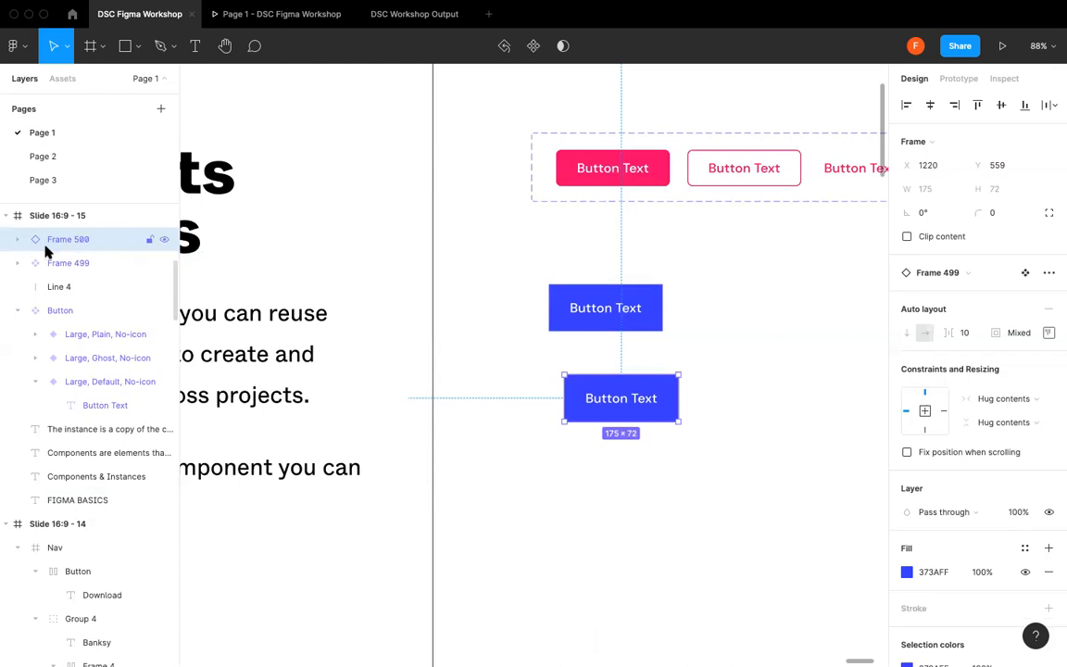
click(733, 364)
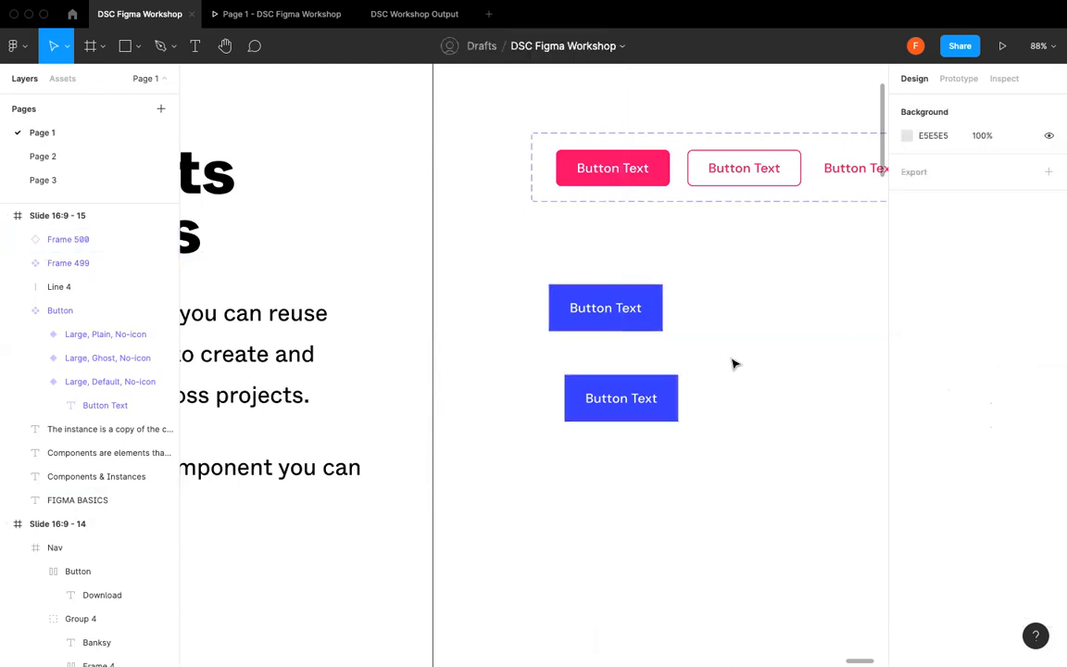
- Change the main button component's fill to the pink F00069 sampled from the existing Button variant
click(622, 310)
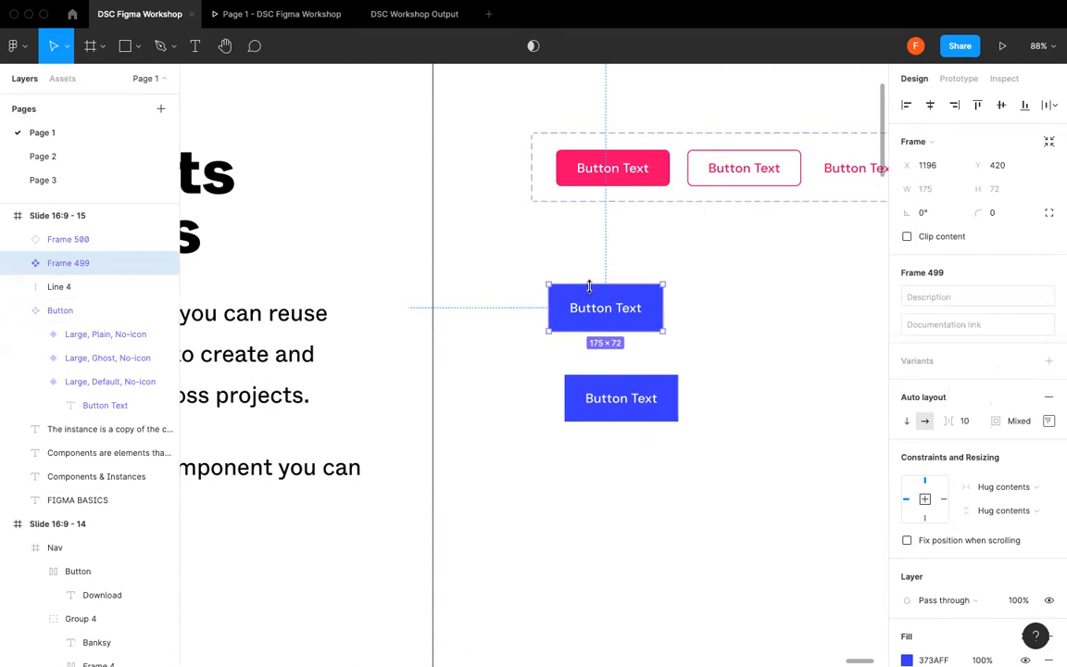
key(i)
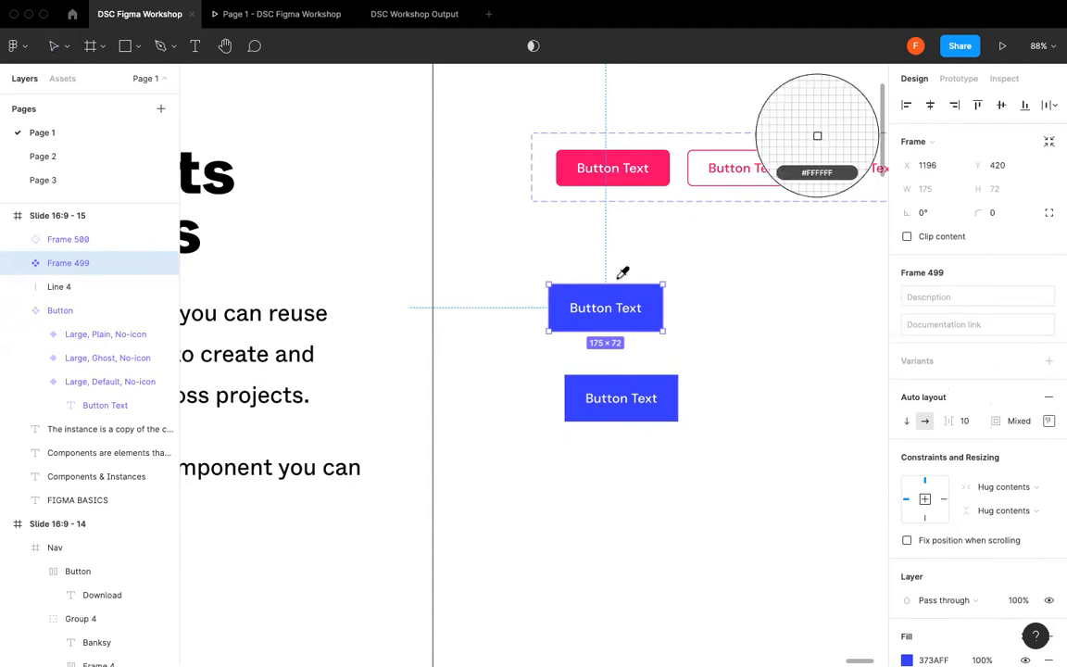
click(660, 169)
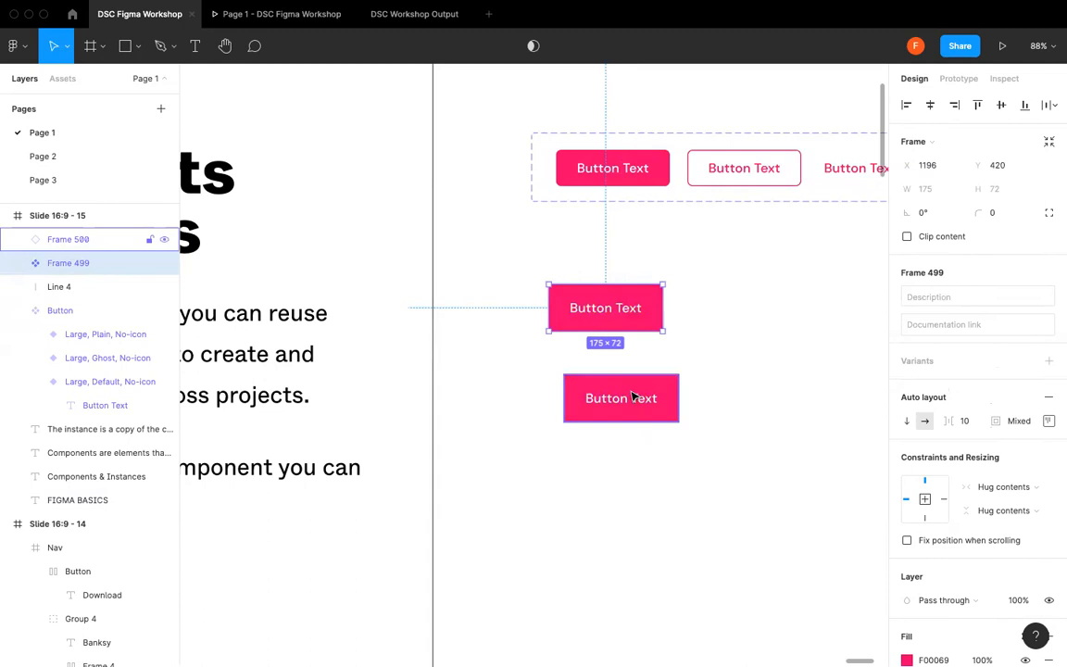
click(704, 362)
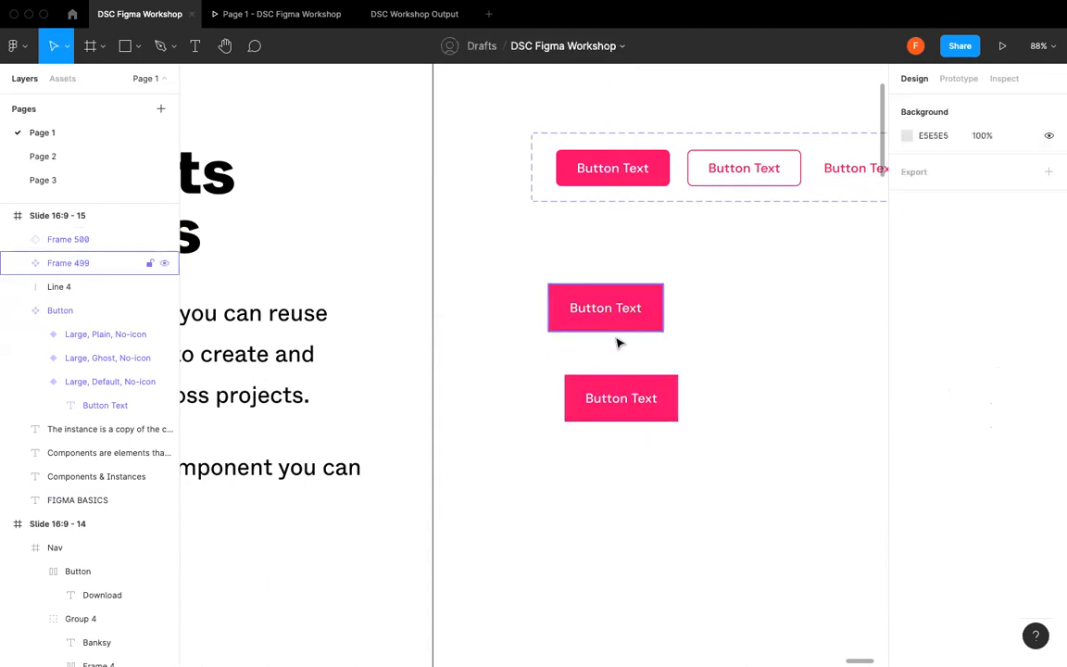
- Align the button instance directly under the main component and override its fill with purple 892DFF
click(622, 395)
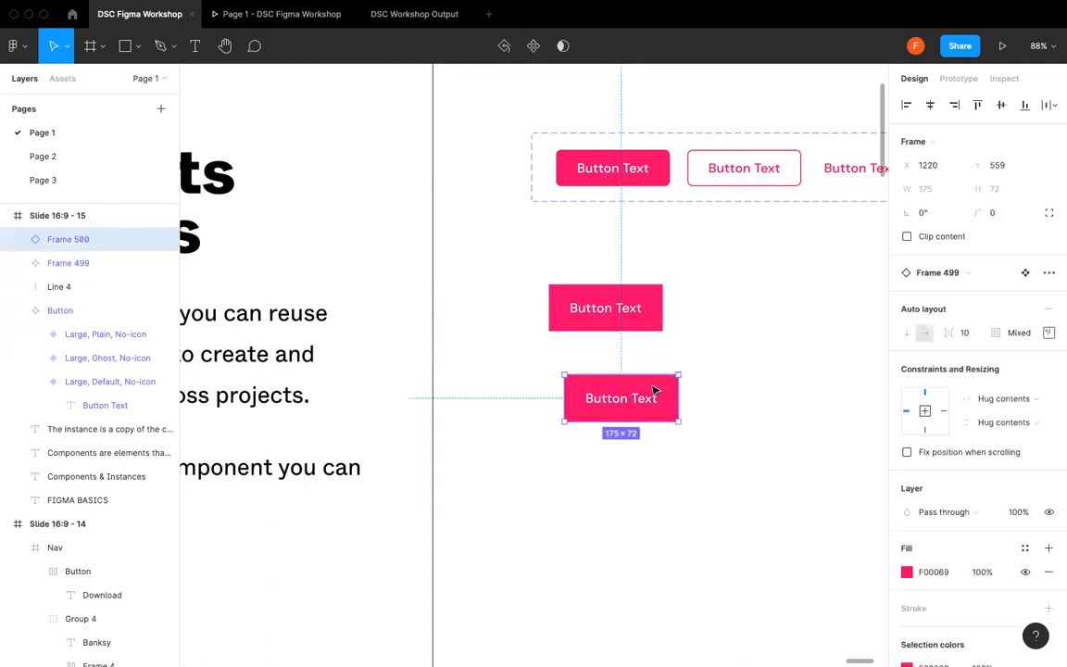
drag(643, 397, 628, 384)
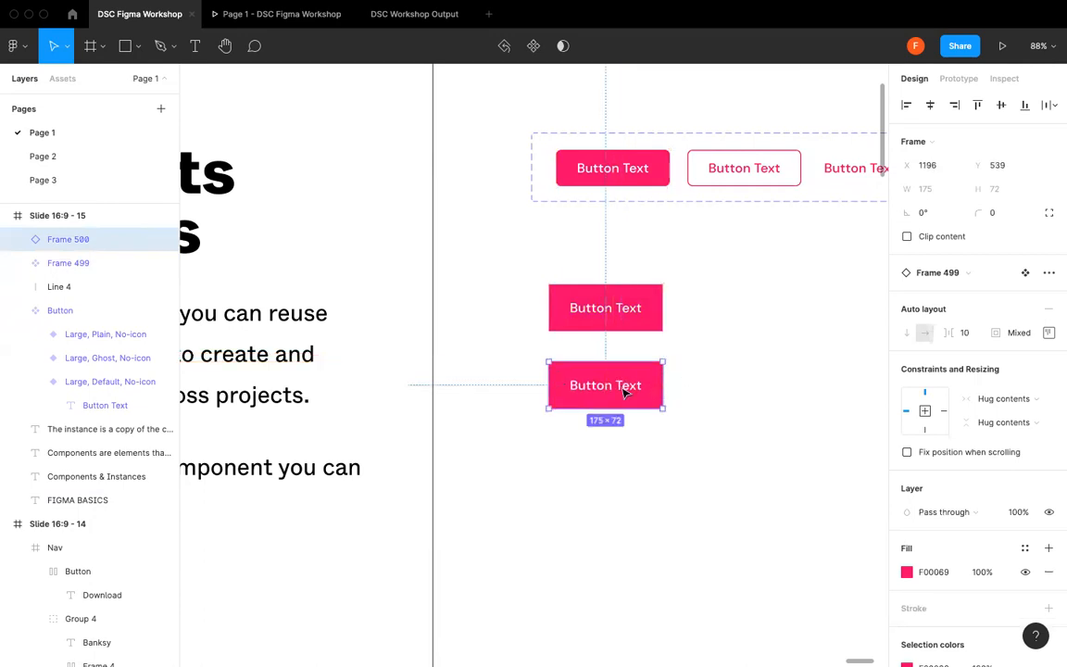
click(907, 572)
click(818, 596)
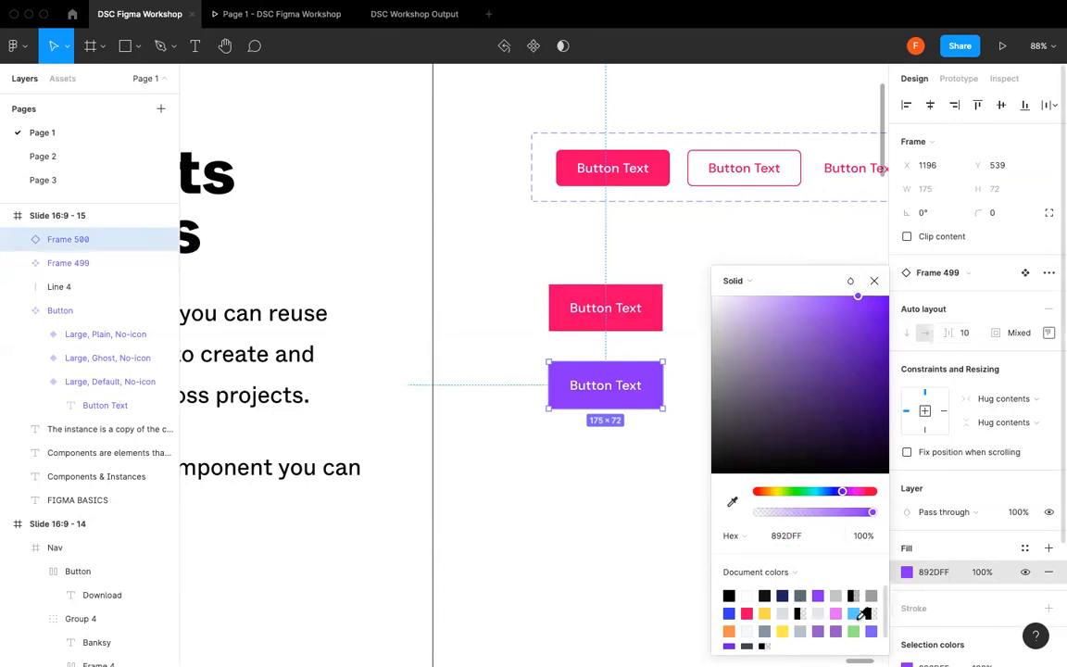
click(854, 613)
click(818, 595)
click(872, 282)
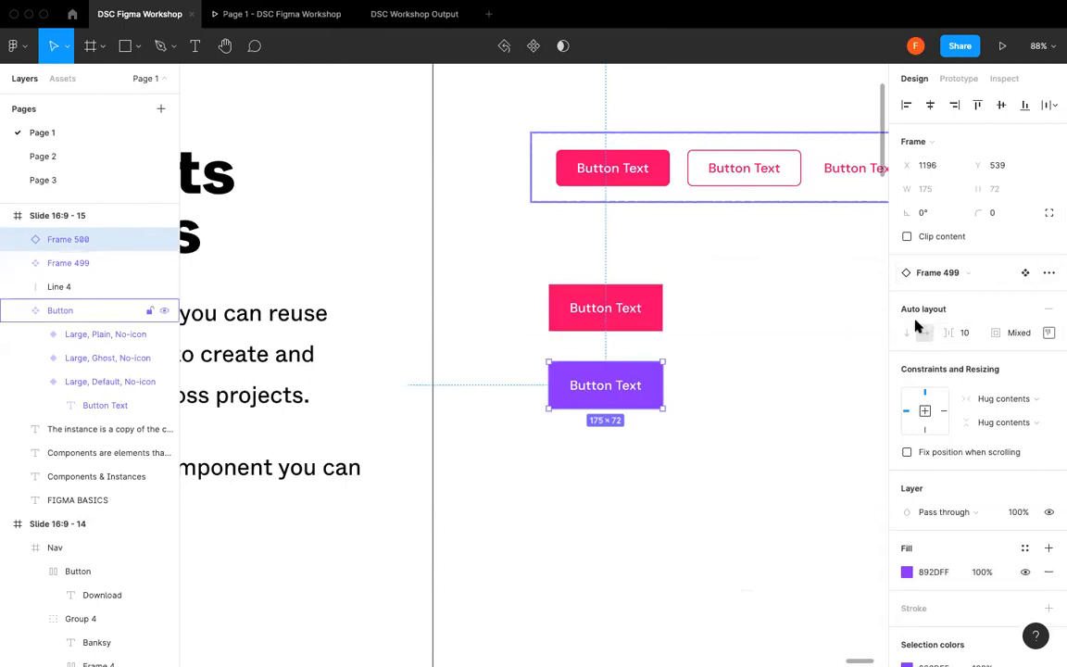
- Push the purple fill override from the button instance to its main component
click(1049, 273)
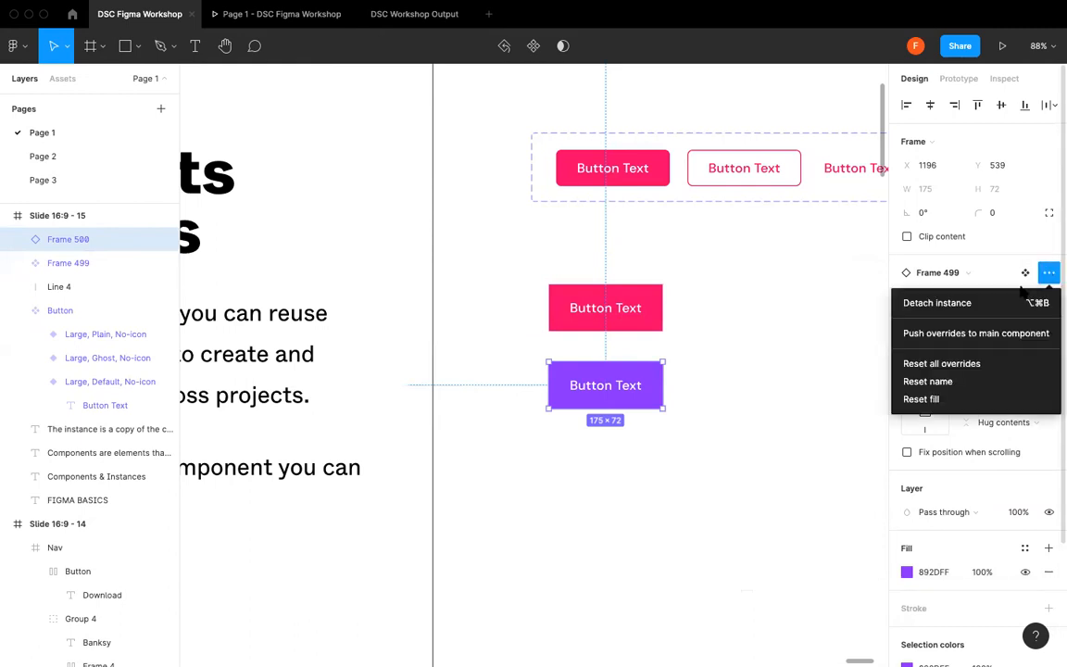
click(1015, 335)
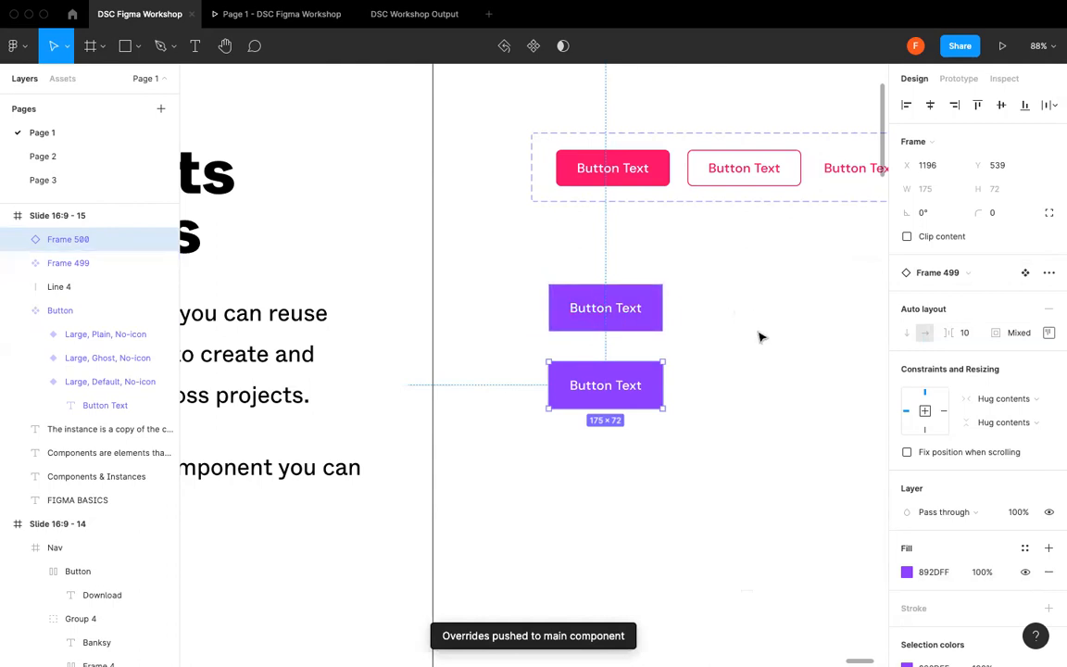
- Detach the lower purple button instance from its main component and delete the detached button
click(1048, 272)
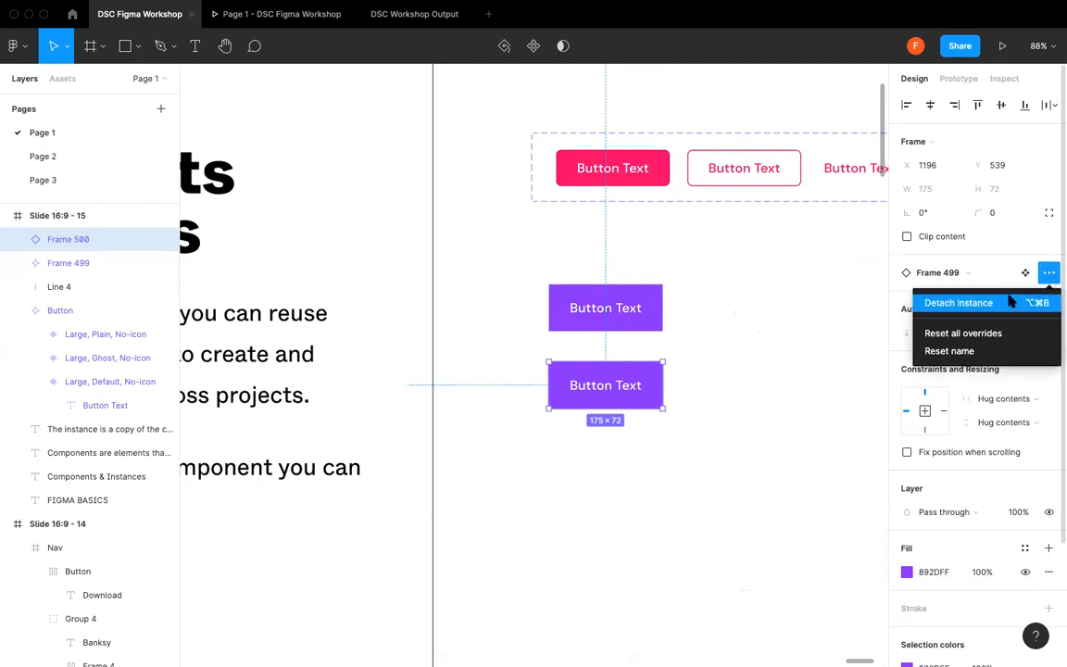
click(1011, 302)
click(724, 358)
click(619, 389)
drag(625, 425, 607, 391)
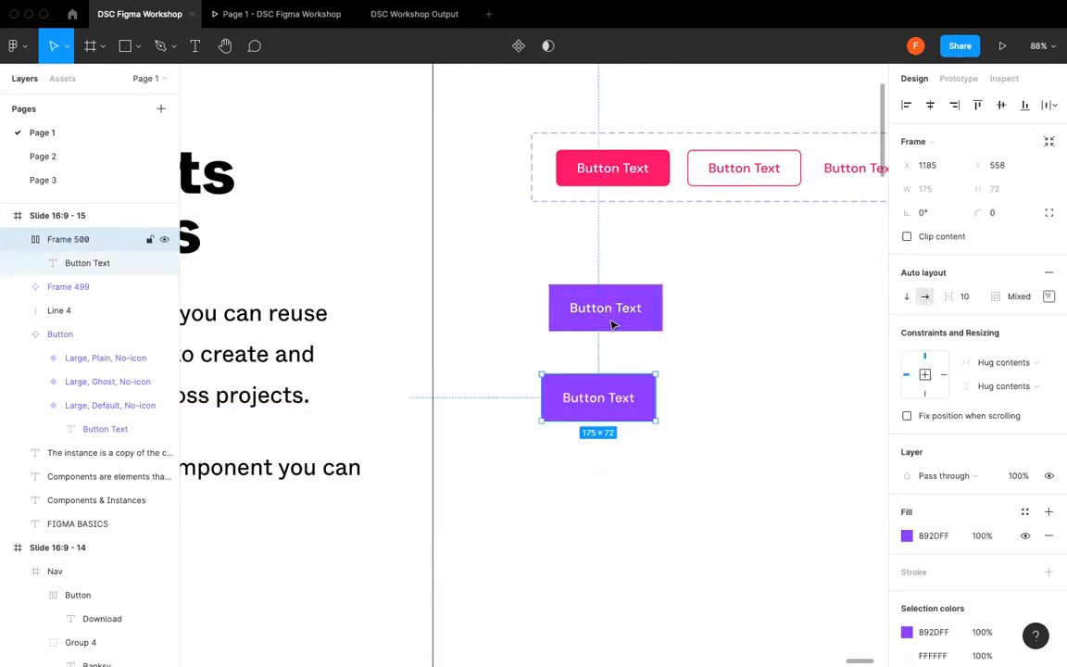
click(1049, 295)
key(Escape)
key(Escape)
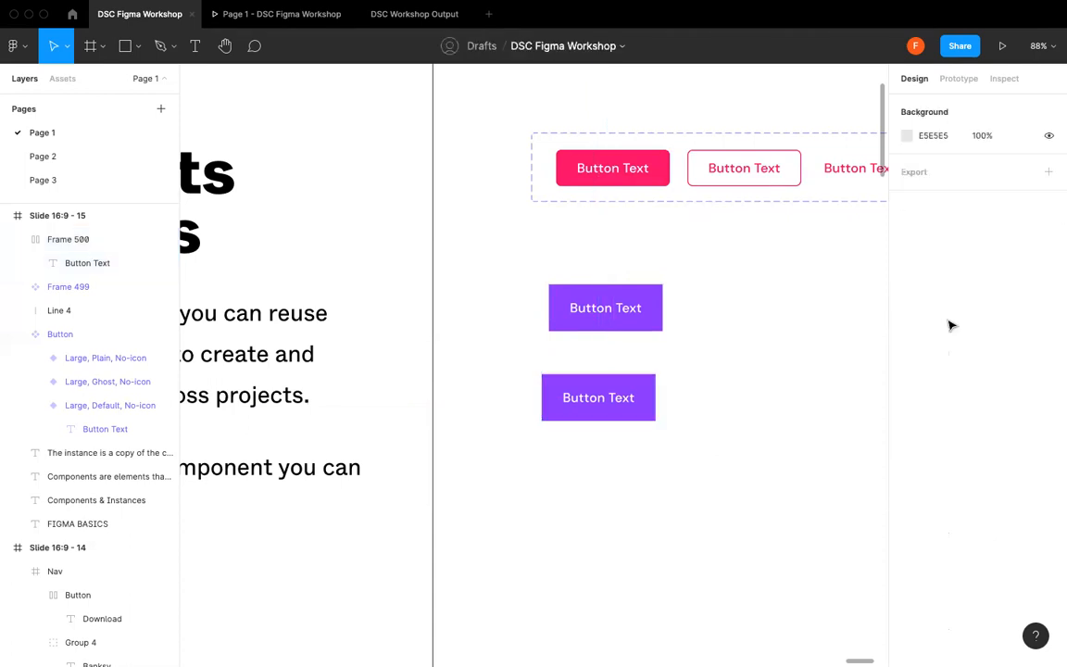
click(597, 414)
key(Delete)
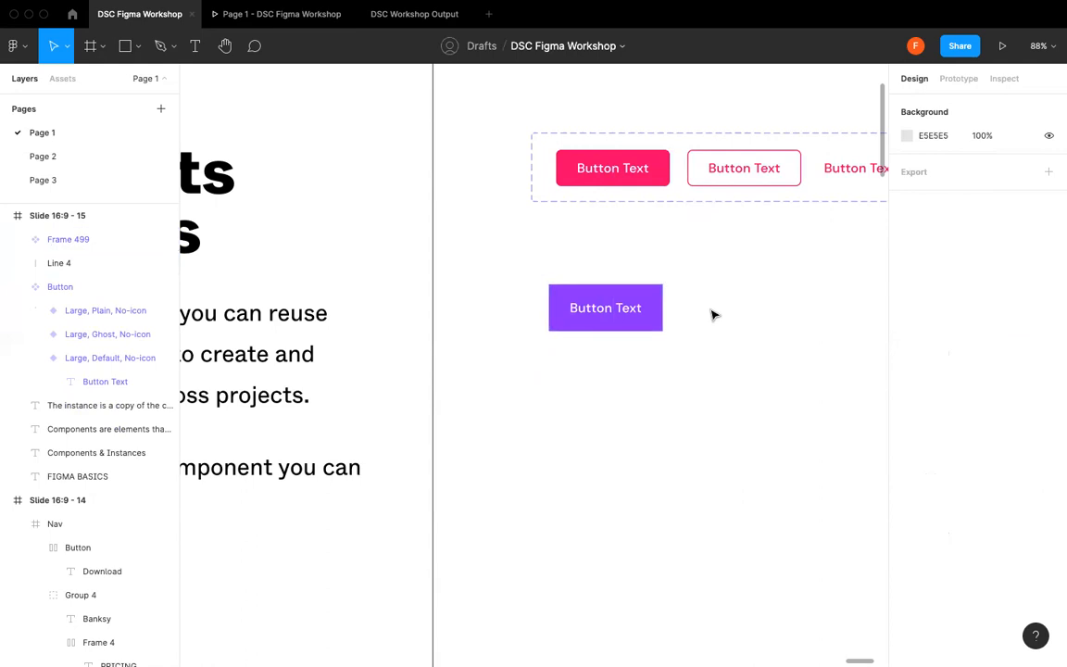
- Add a second variant to the purple button component and name its property value Ghost
scroll(712, 314, right, 3)
click(619, 165)
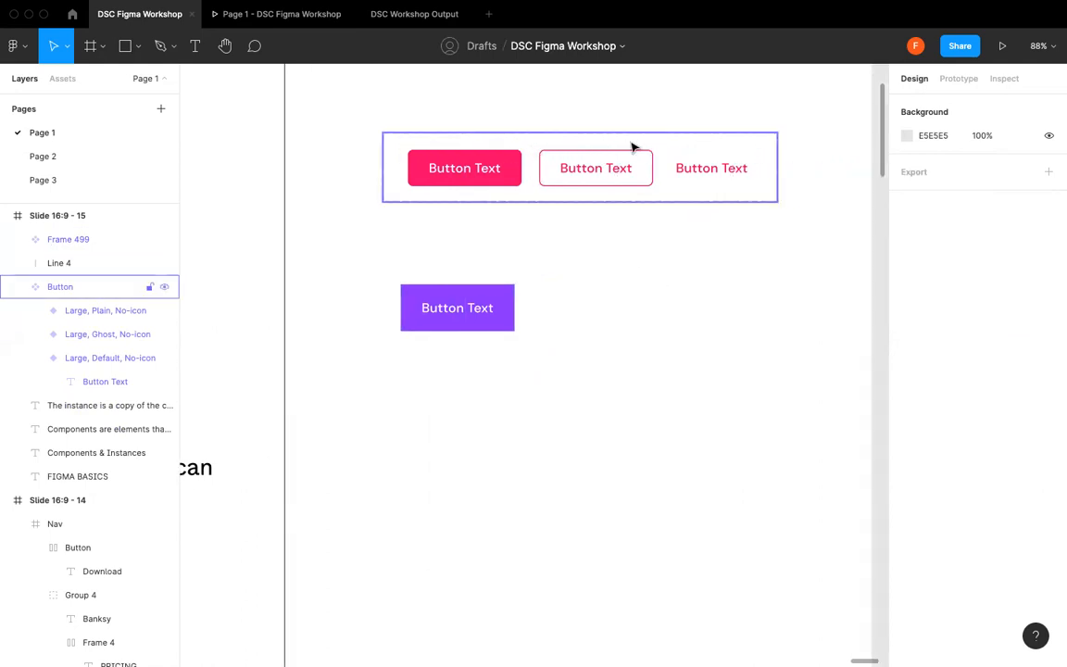
click(501, 150)
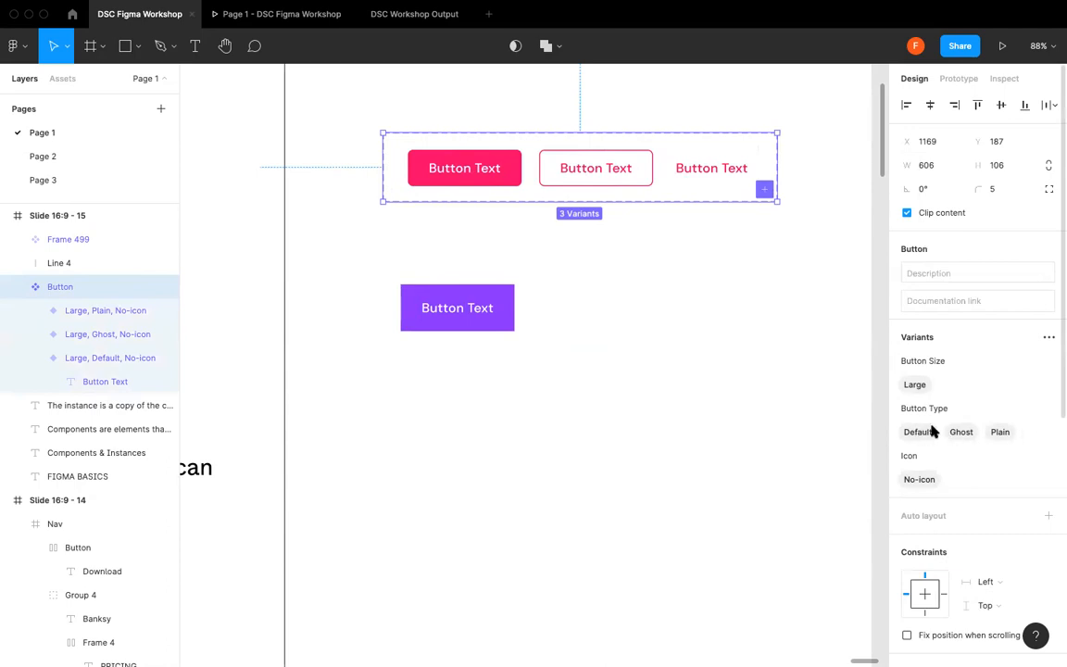
click(542, 322)
click(506, 314)
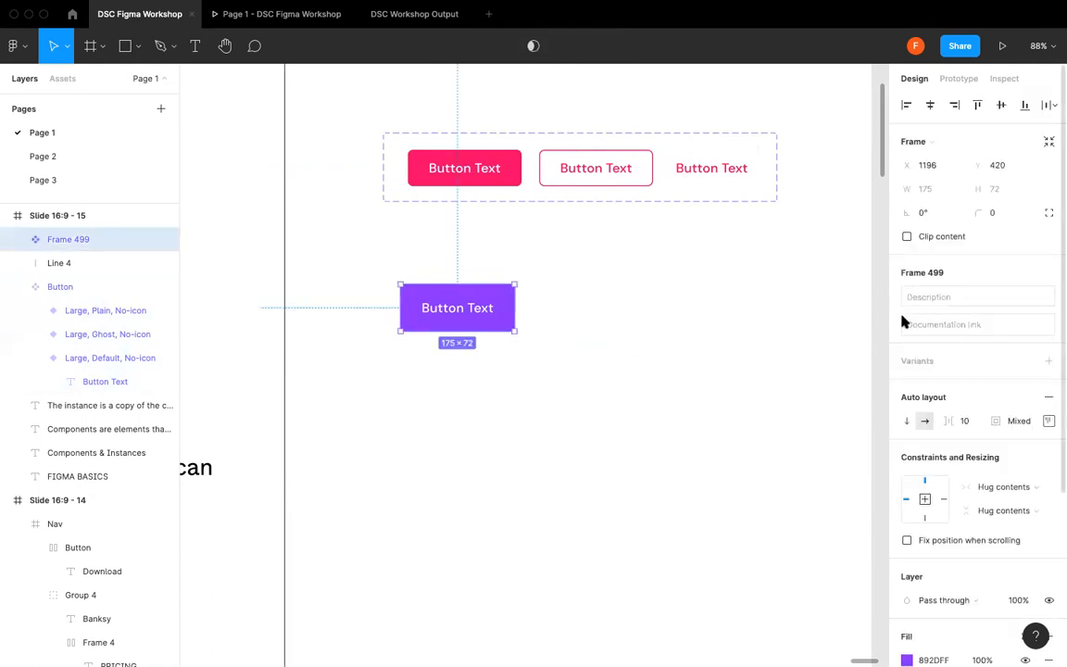
click(1050, 363)
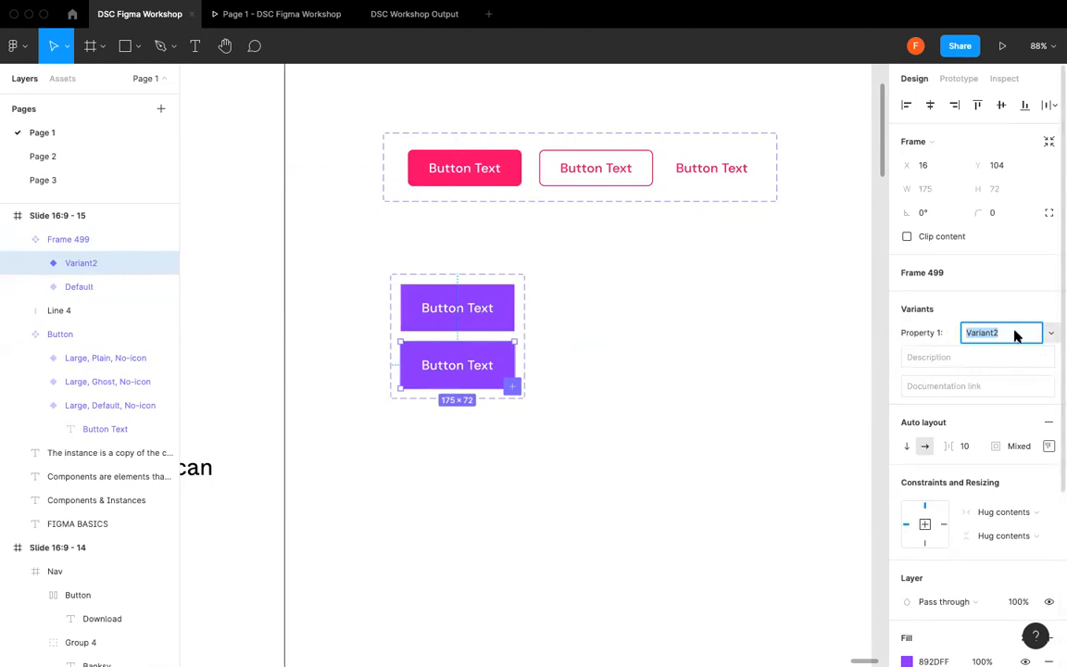
text(Ghost)
click(568, 329)
- Hide the Ghost variant's fill and give it a stroke in the same purple, 892DFF
click(495, 352)
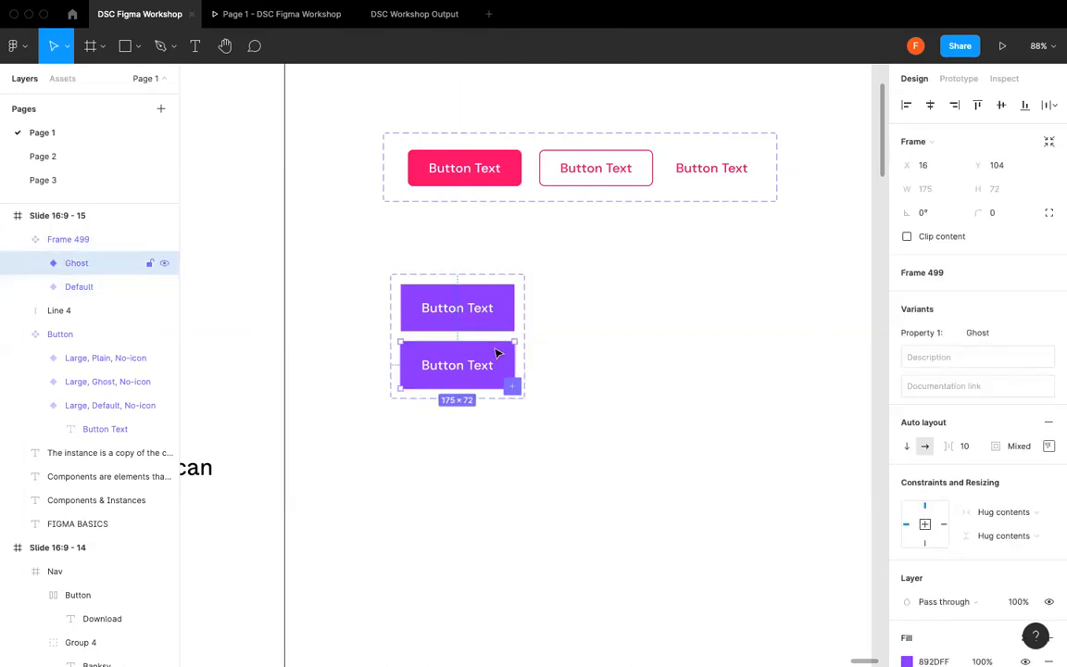
scroll(979, 405, down, 3)
click(933, 526)
key(ctrl+c)
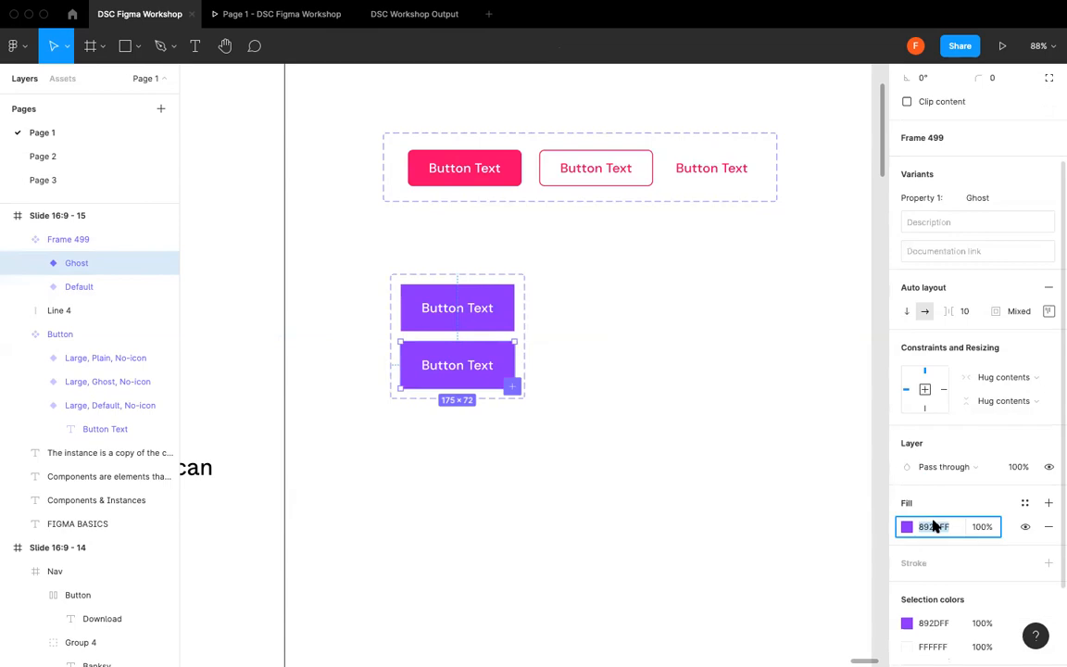
click(1049, 565)
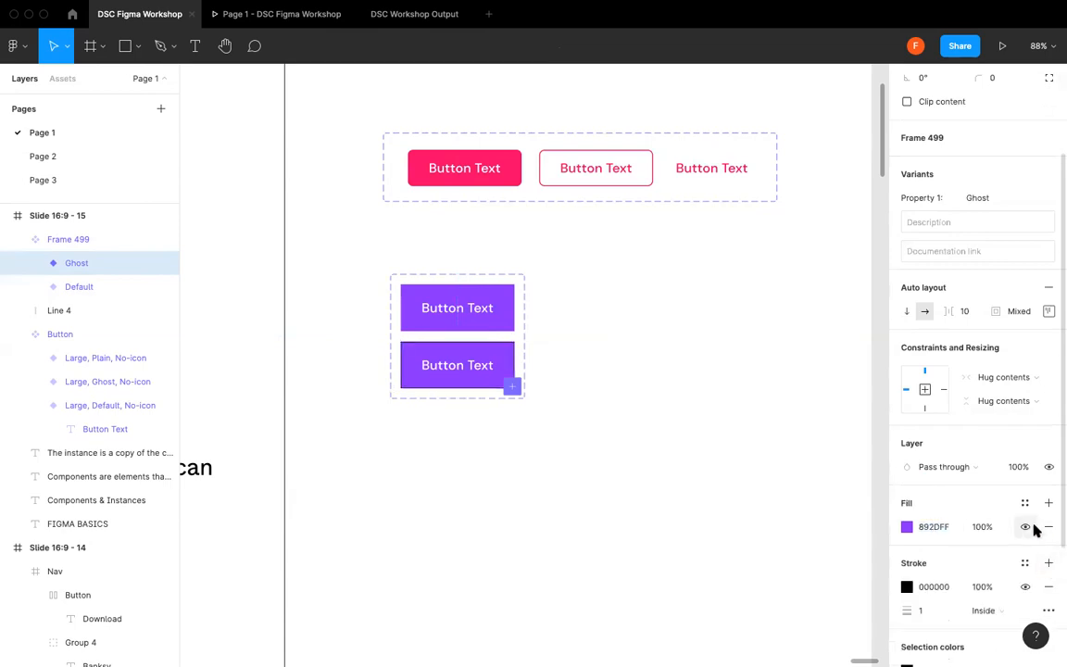
click(1026, 527)
scroll(1019, 528, down, 2)
click(934, 505)
key(ctrl+v)
key(Return)
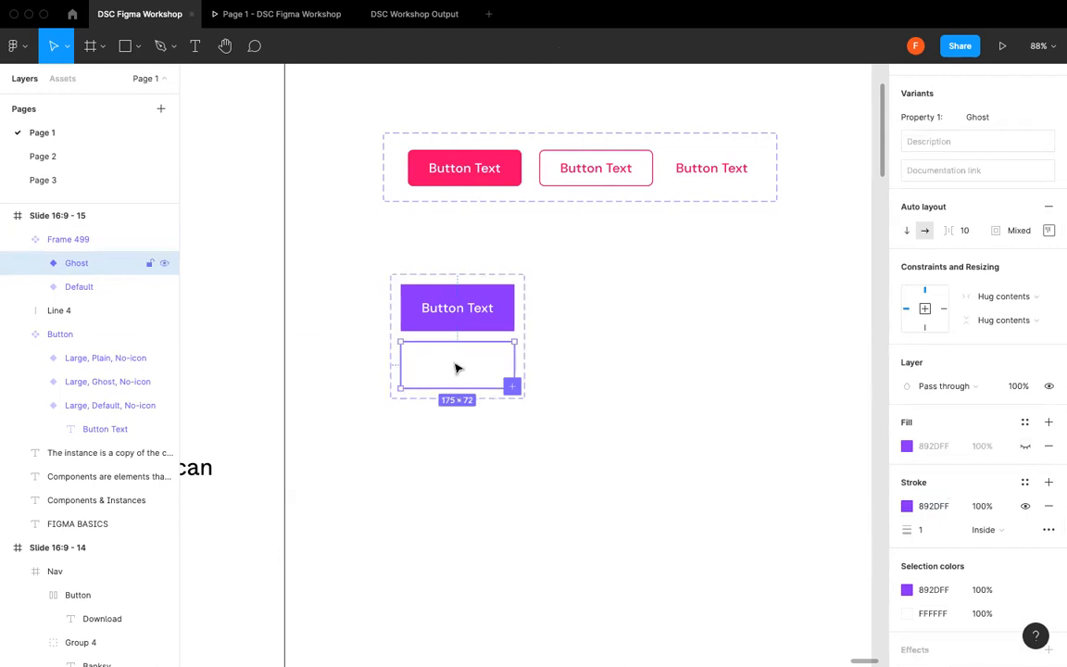
- Set the fill of the Ghost variant's button text to 892DFF
double_click(455, 368)
scroll(1025, 553, down, 2)
click(938, 549)
key(ctrl+v)
key(Return)
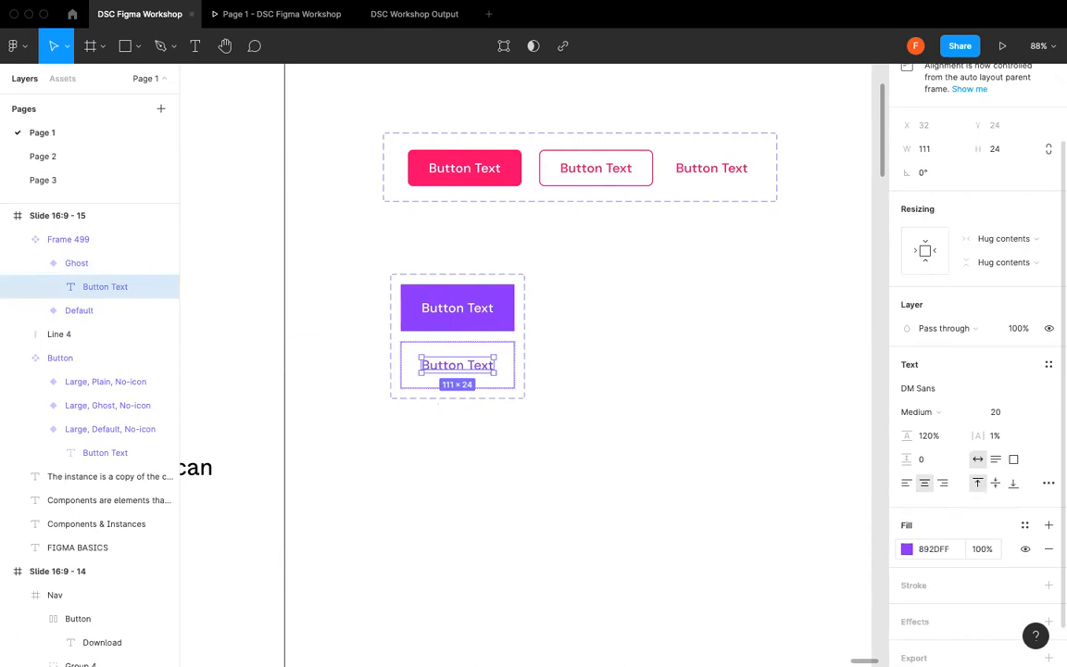
click(648, 408)
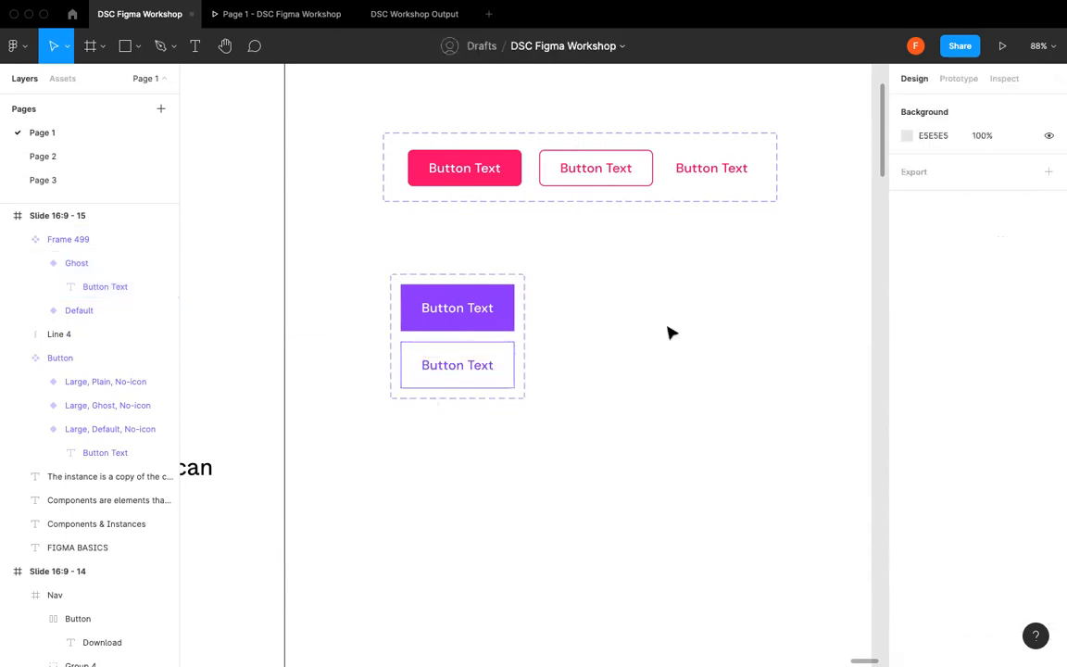
- Add a third variant to the purple button component set and name its property value Plain
click(436, 369)
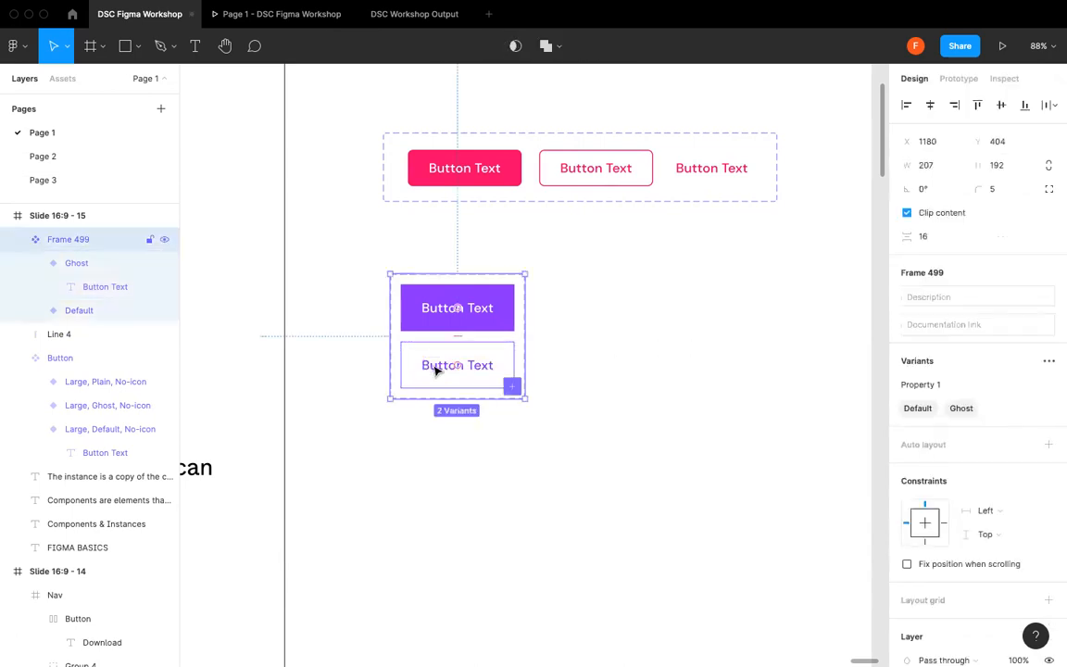
click(512, 387)
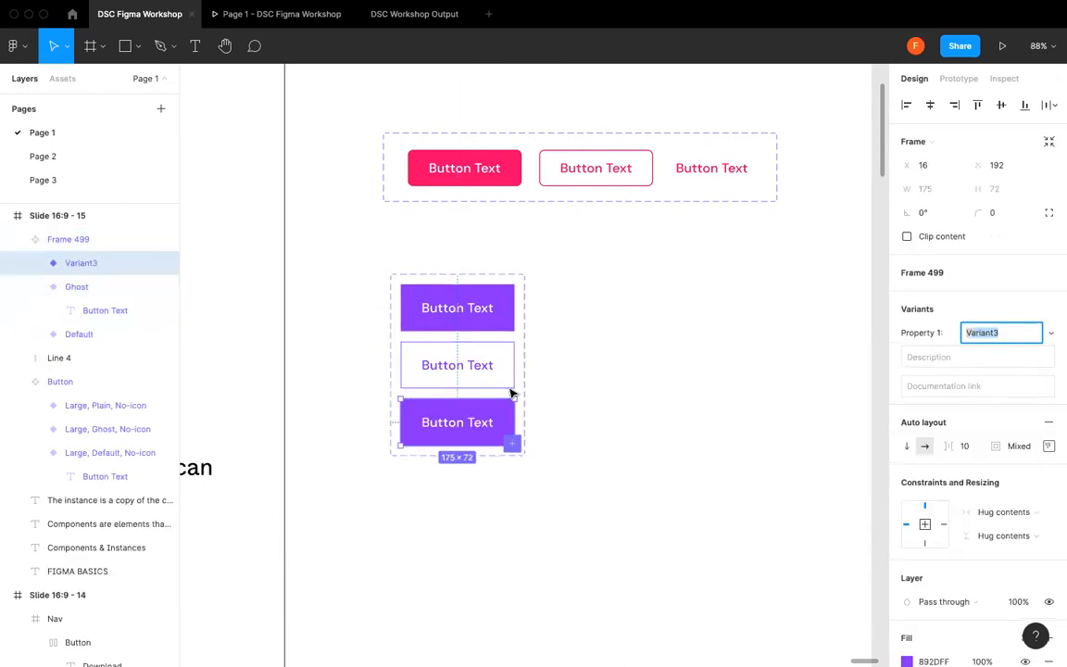
text(Plain)
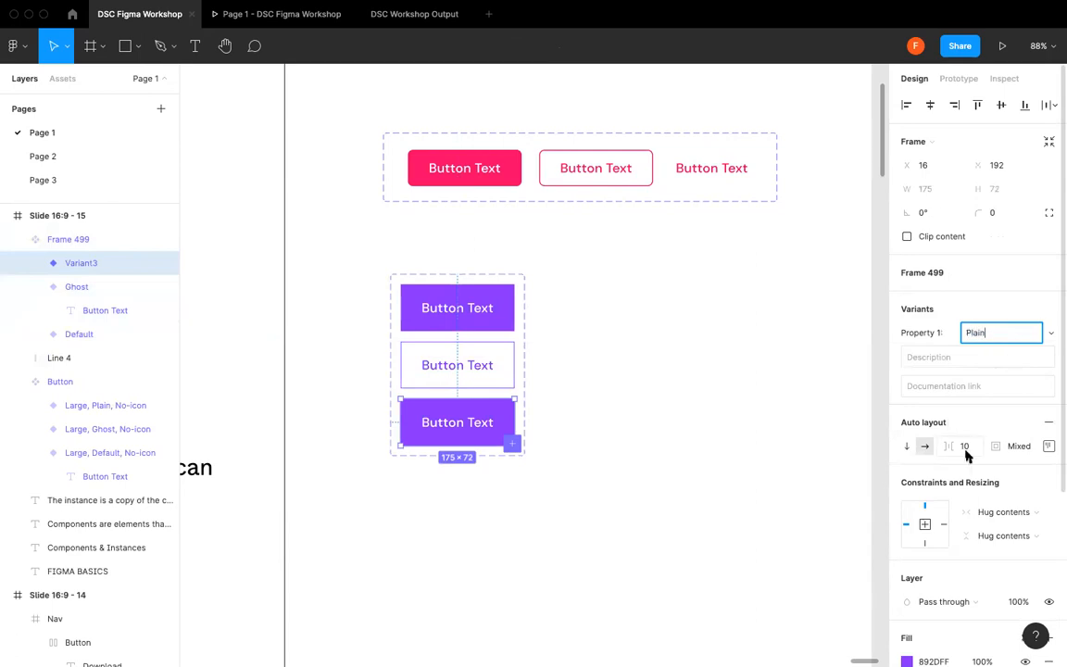
- Hide the Plain variant's fill and set its button text colour to 892DFF
scroll(967, 453, down, 5)
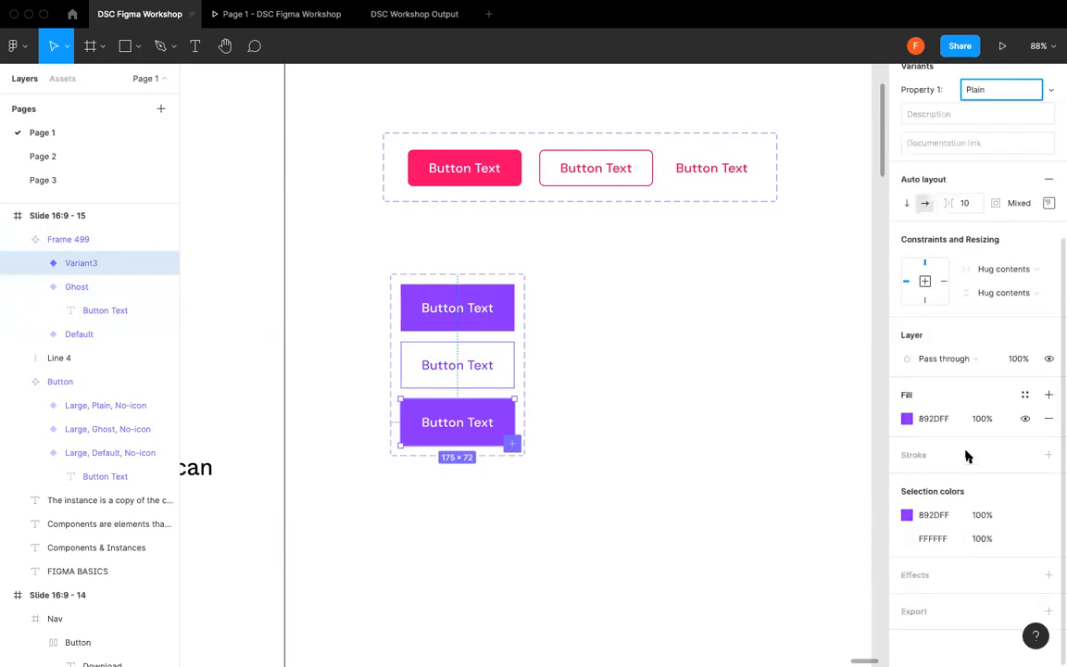
click(1026, 418)
double_click(466, 424)
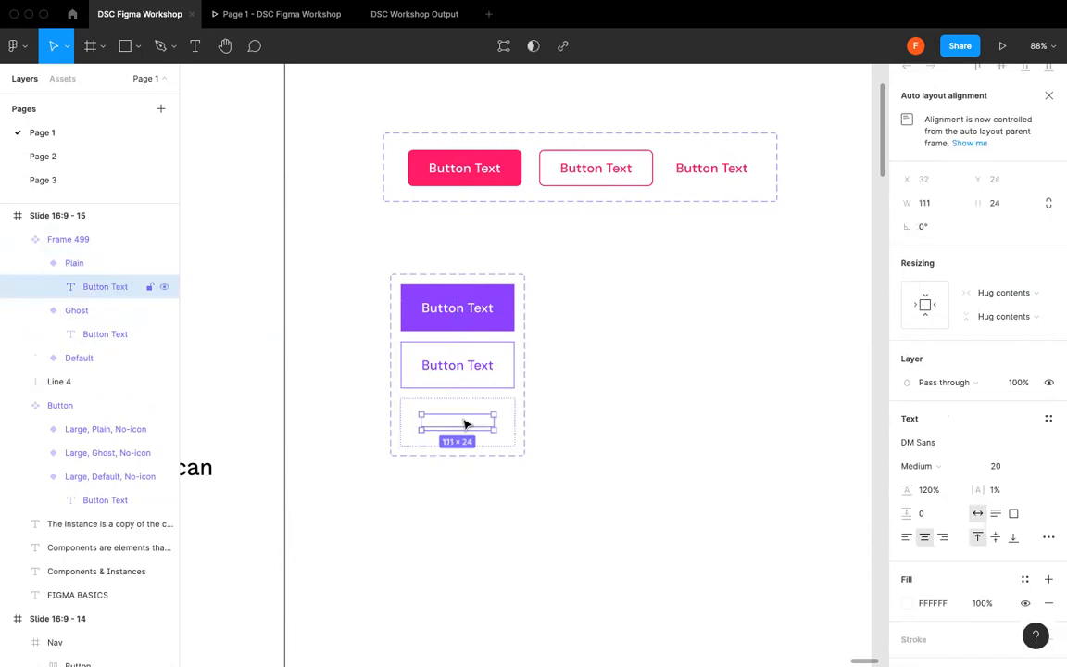
scroll(954, 510, down, 2)
click(945, 505)
text(892DFF)
click(572, 503)
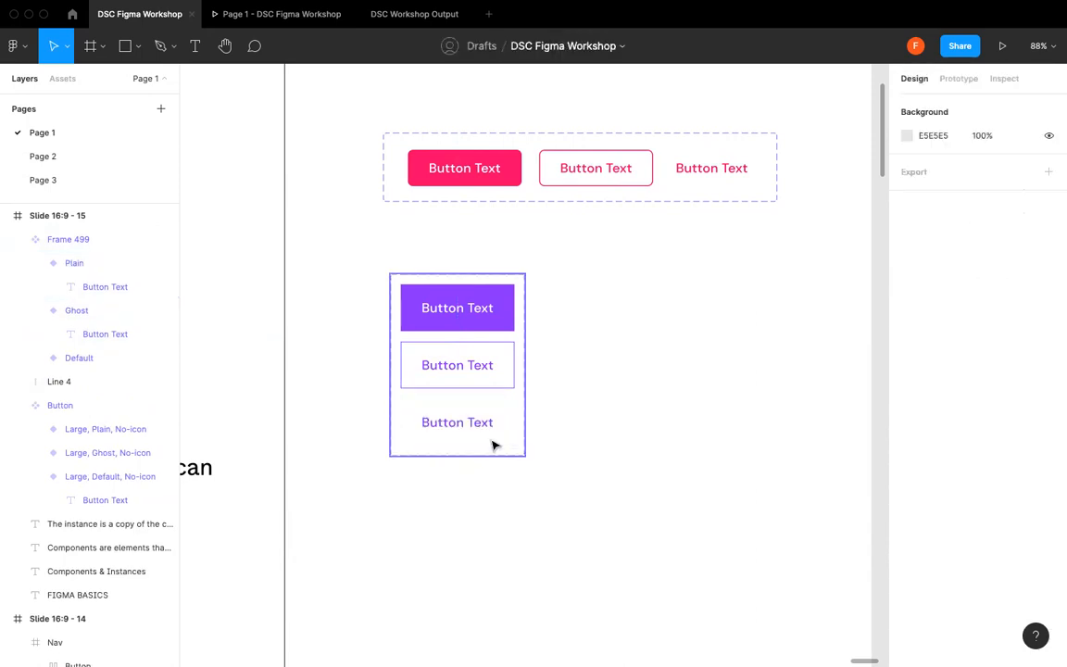
- Set the Plain variant's auto layout padding to 0 on all four sides
click(496, 426)
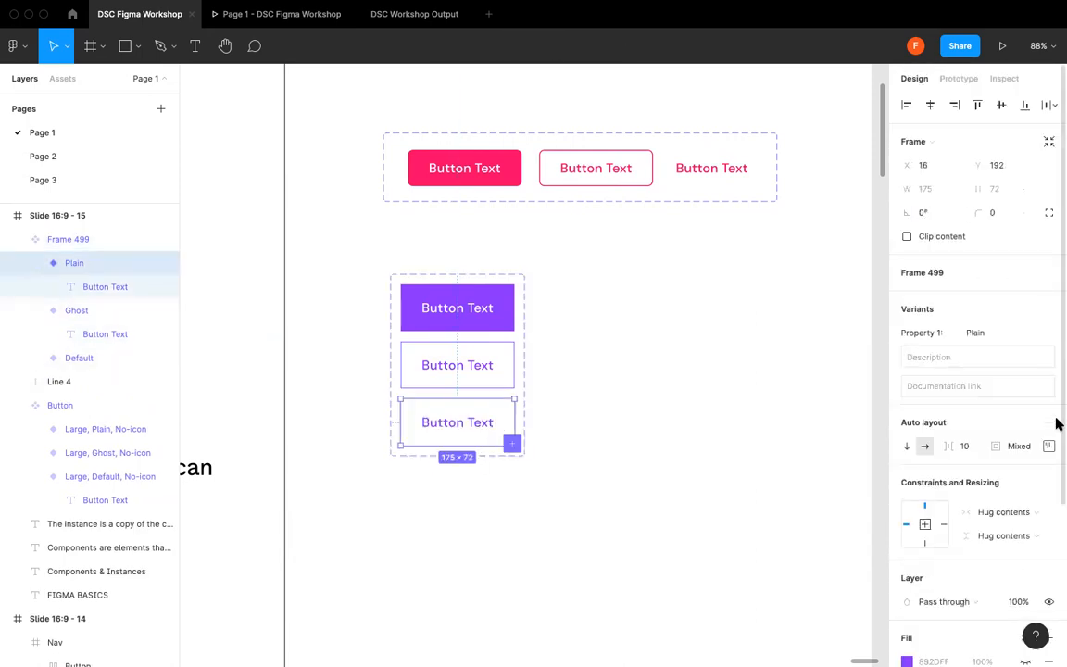
click(1049, 446)
text(0)
key(Tab)
text(0)
key(Tab)
text(0)
click(958, 511)
text(0)
click(1053, 447)
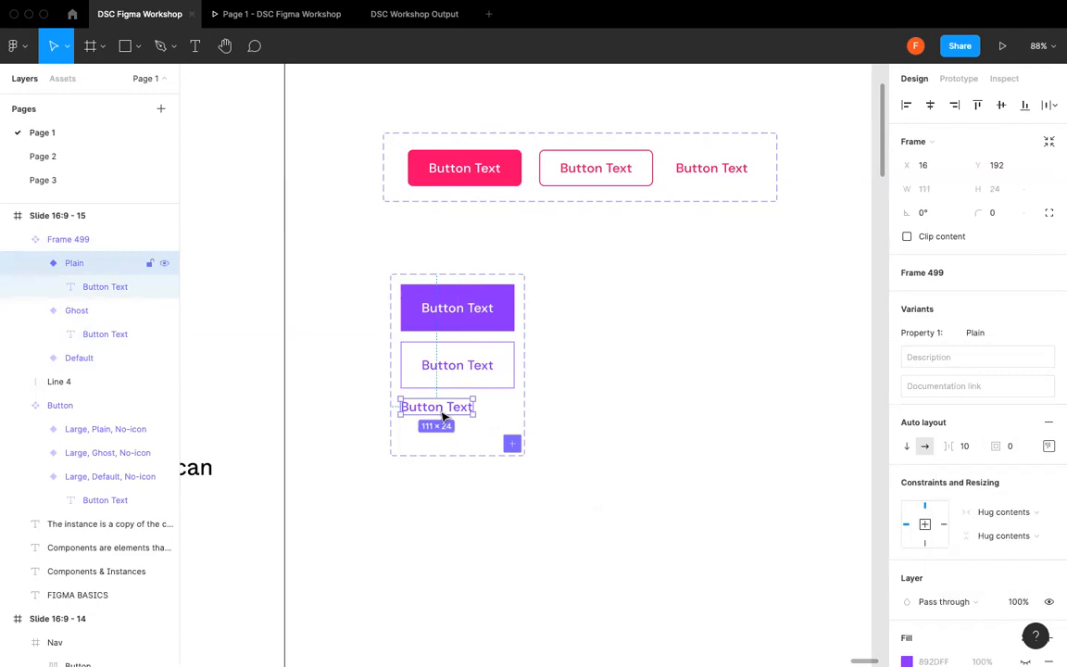
click(654, 408)
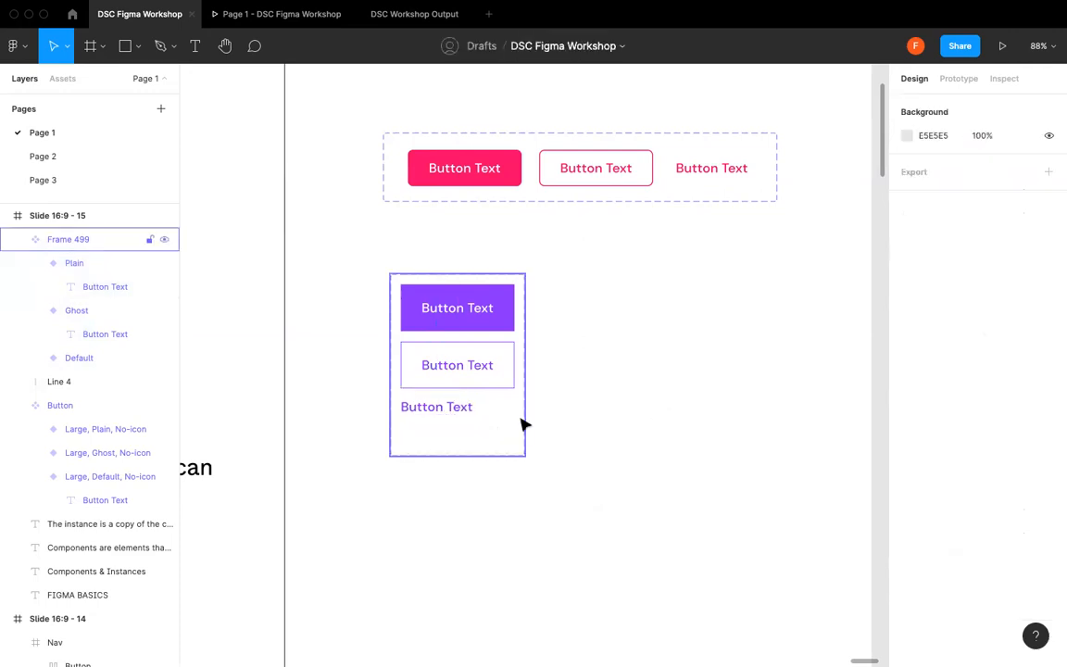
- Resize the purple component set to about 556 wide and line up its Default, Ghost and Plain variants in one row
click(470, 454)
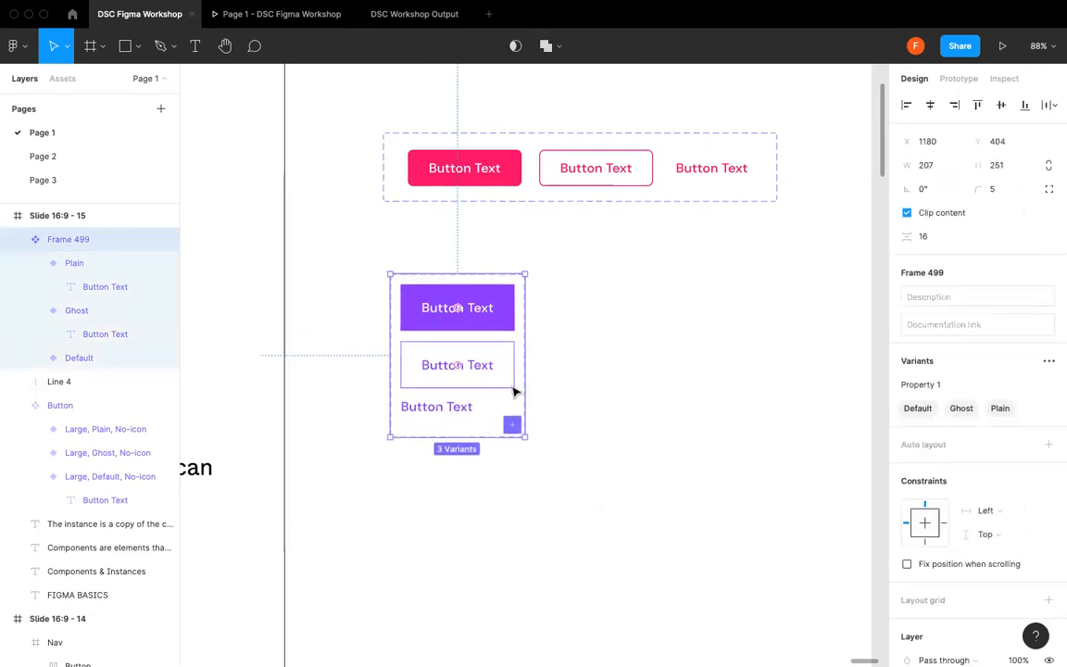
drag(520, 380, 752, 369)
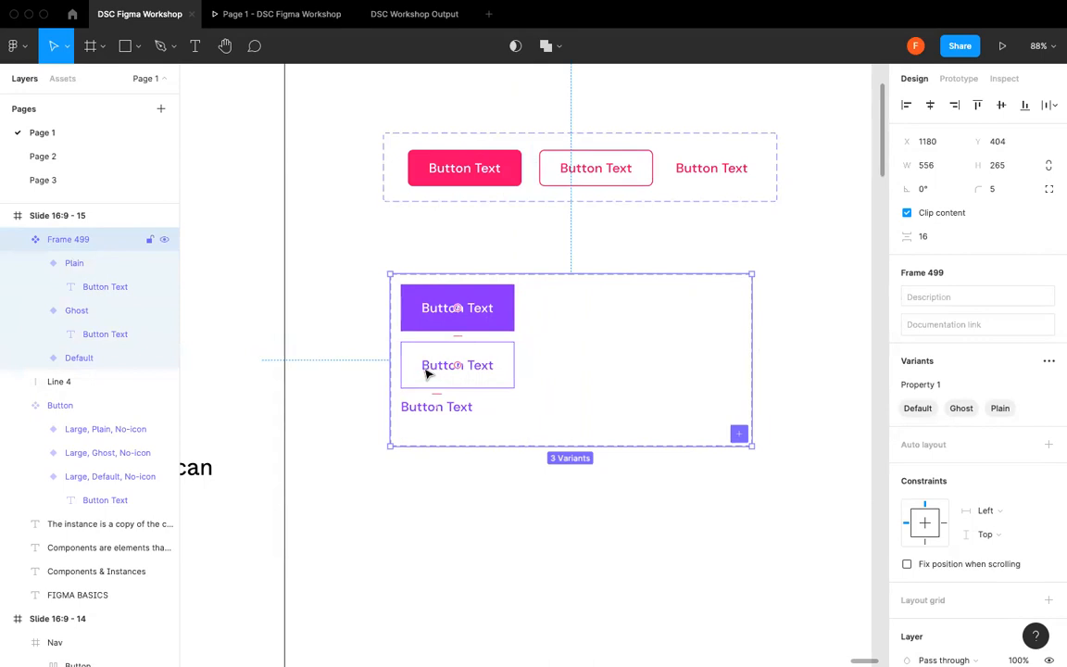
drag(429, 367, 561, 308)
drag(441, 410, 685, 311)
click(722, 362)
drag(605, 446, 628, 341)
click(653, 436)
- Place an instance of the purple button from the local components below its component set
click(62, 78)
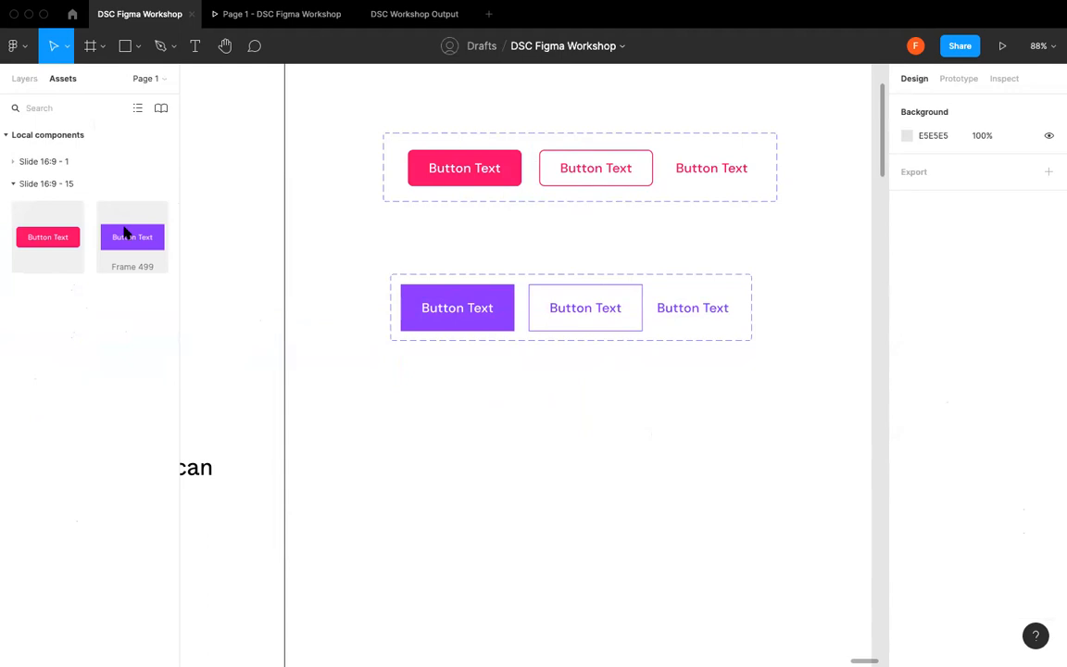
drag(127, 233, 491, 427)
scroll(596, 436, down, 1)
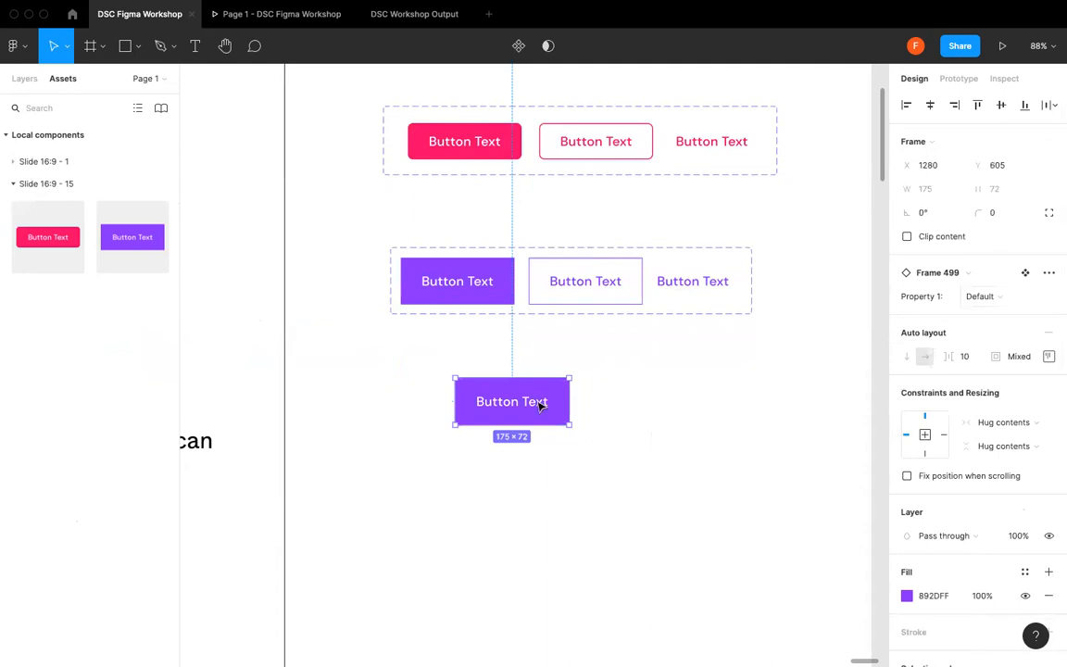
- Switch the button instance's Property 1 through the Ghost and Plain variants and back to Default
click(1046, 298)
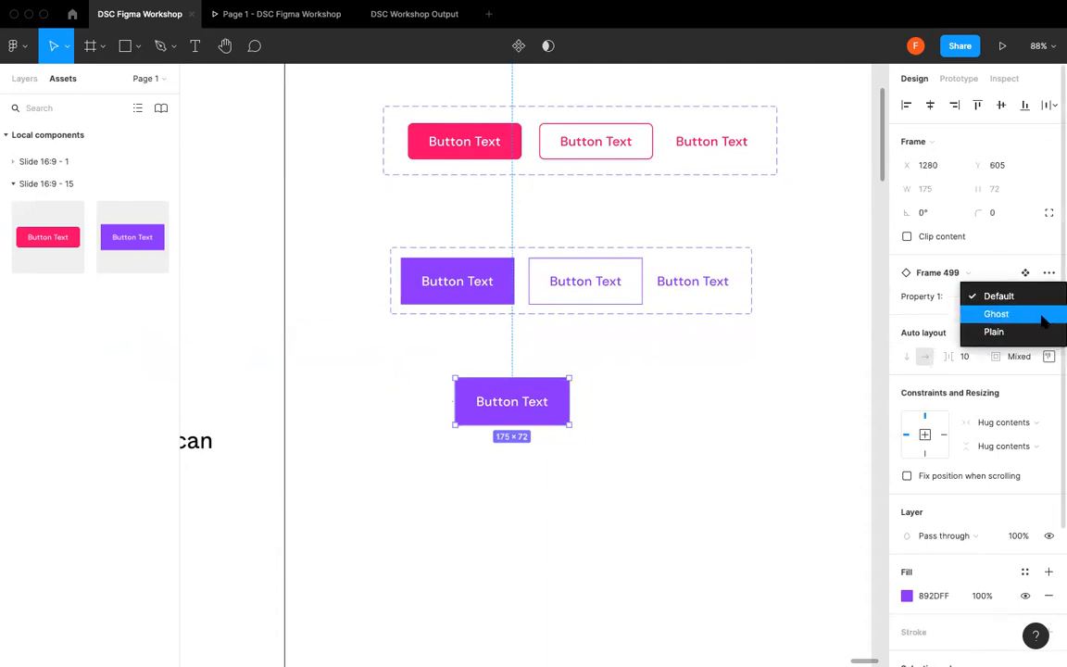
click(1043, 316)
click(1042, 303)
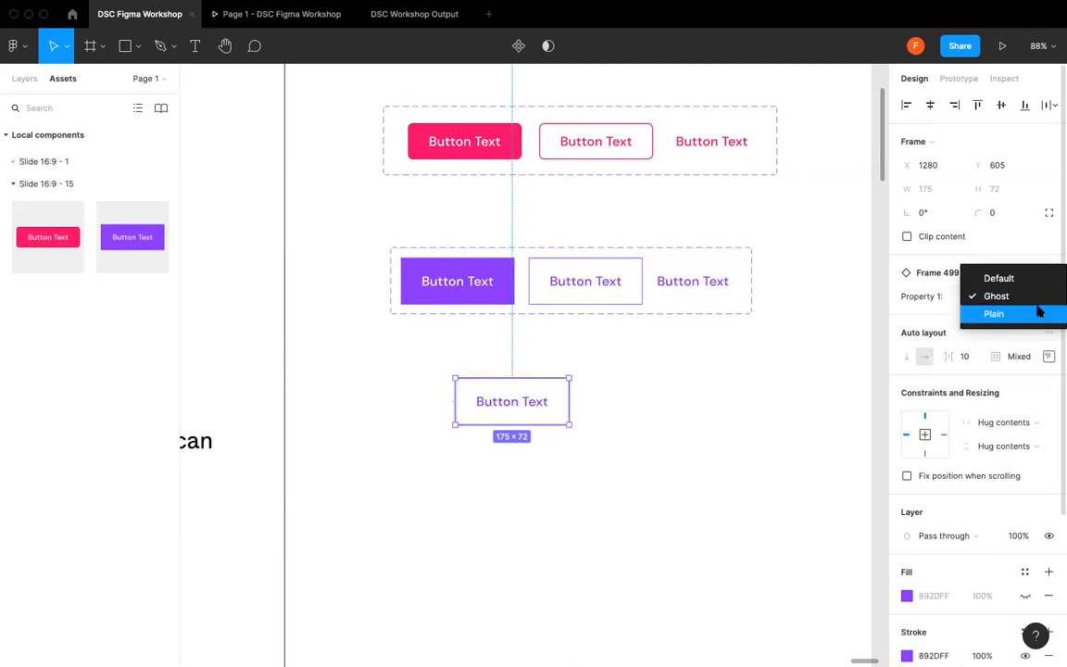
click(1040, 314)
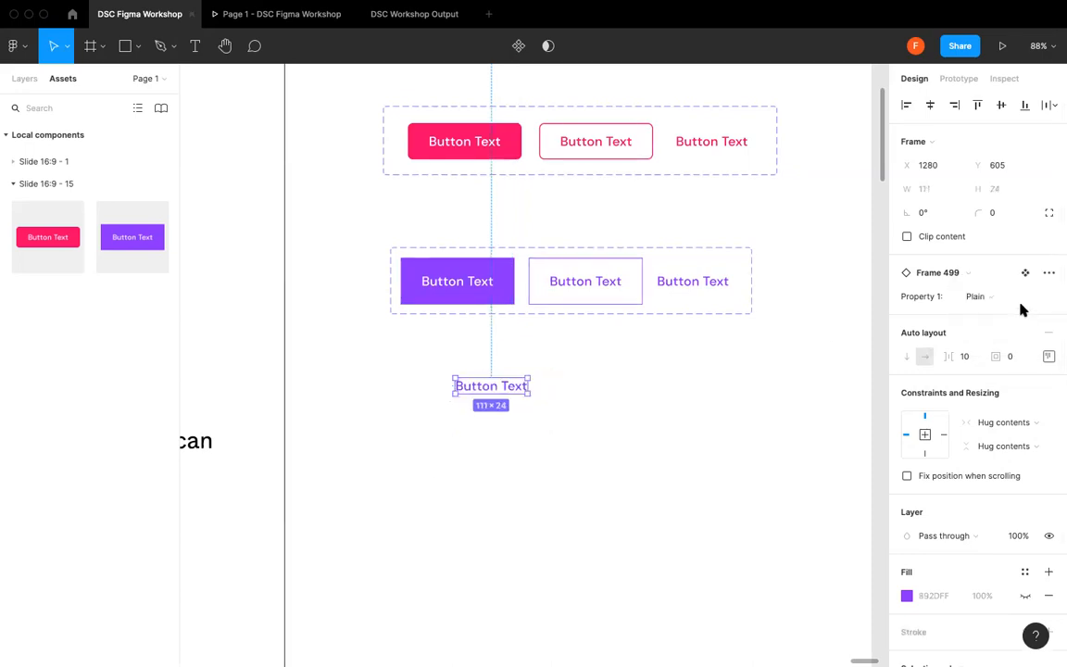
click(1019, 301)
click(1005, 278)
click(997, 301)
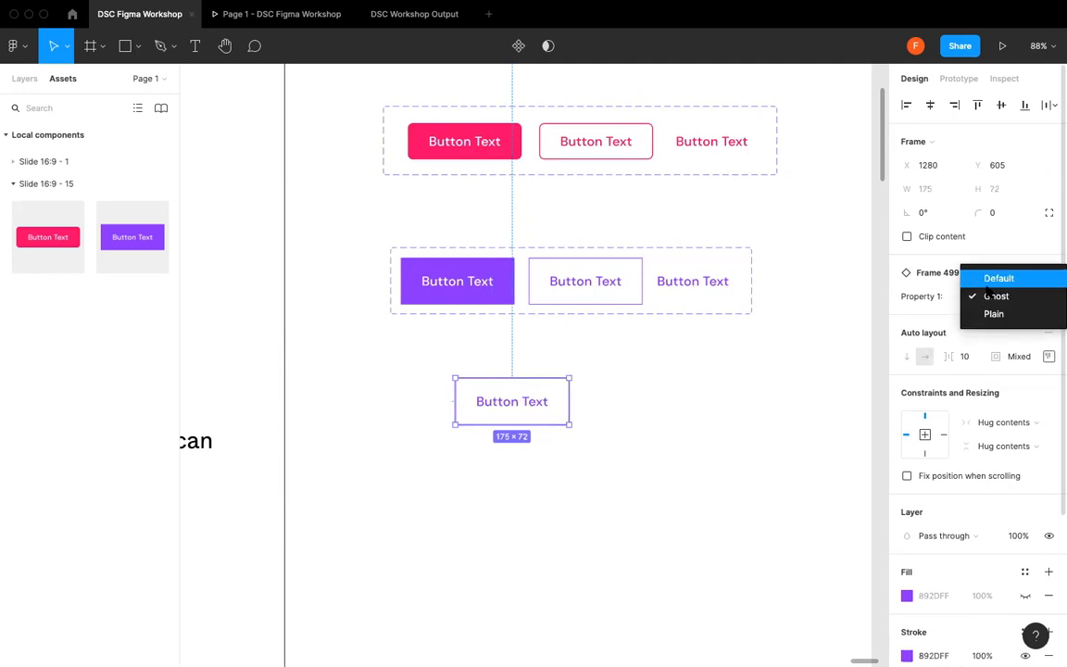
click(999, 279)
click(705, 377)
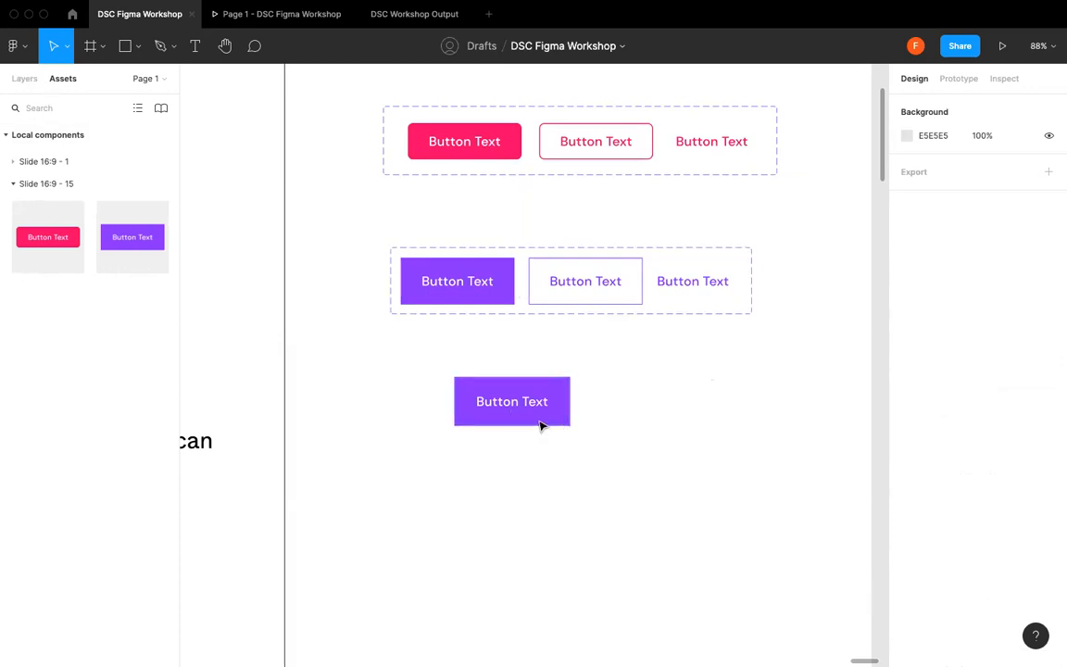
scroll(542, 426, down, 5)
scroll(543, 426, down, 1)
scroll(543, 426, left, 15)
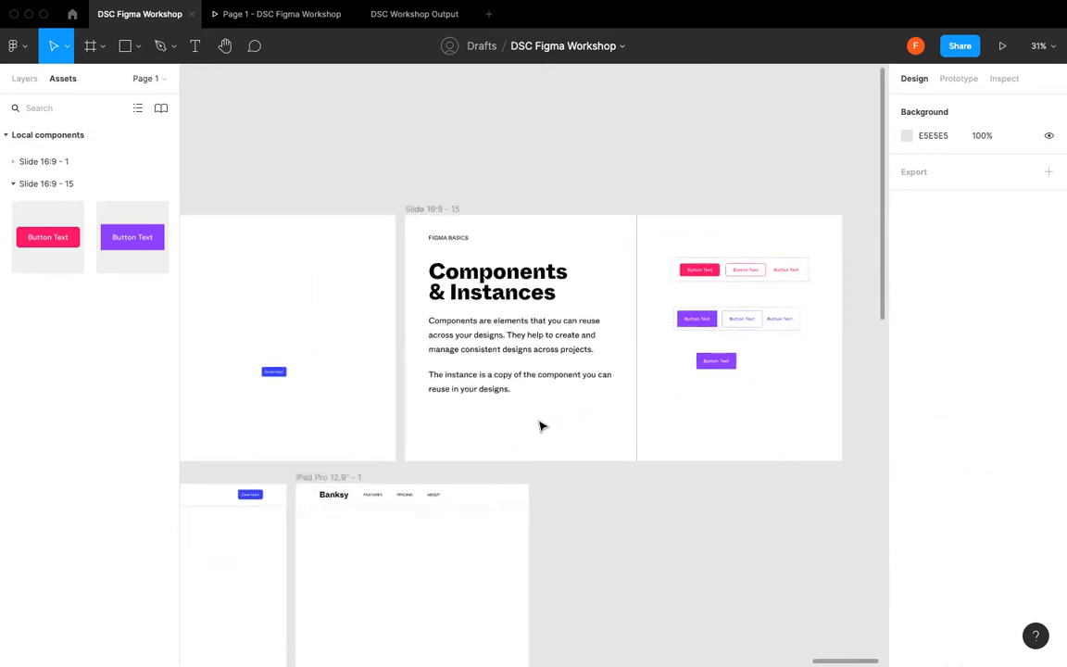
- Find the "Styles in Figma" design systems slide on the canvas and bring up the file's layer list
scroll(543, 426, left, 20)
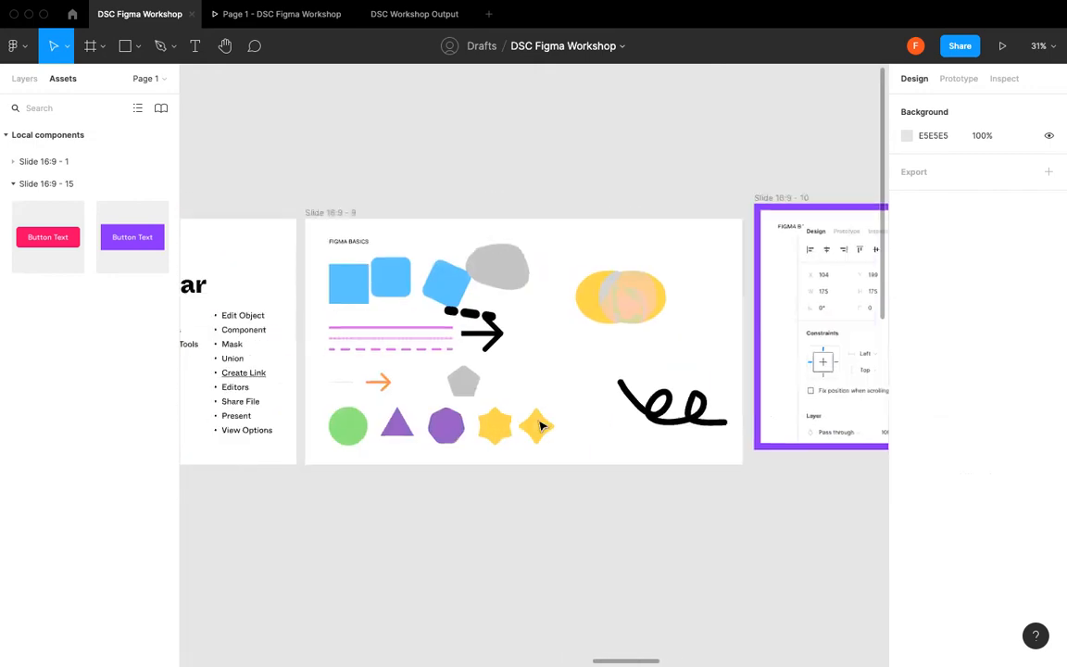
scroll(543, 426, left, 20)
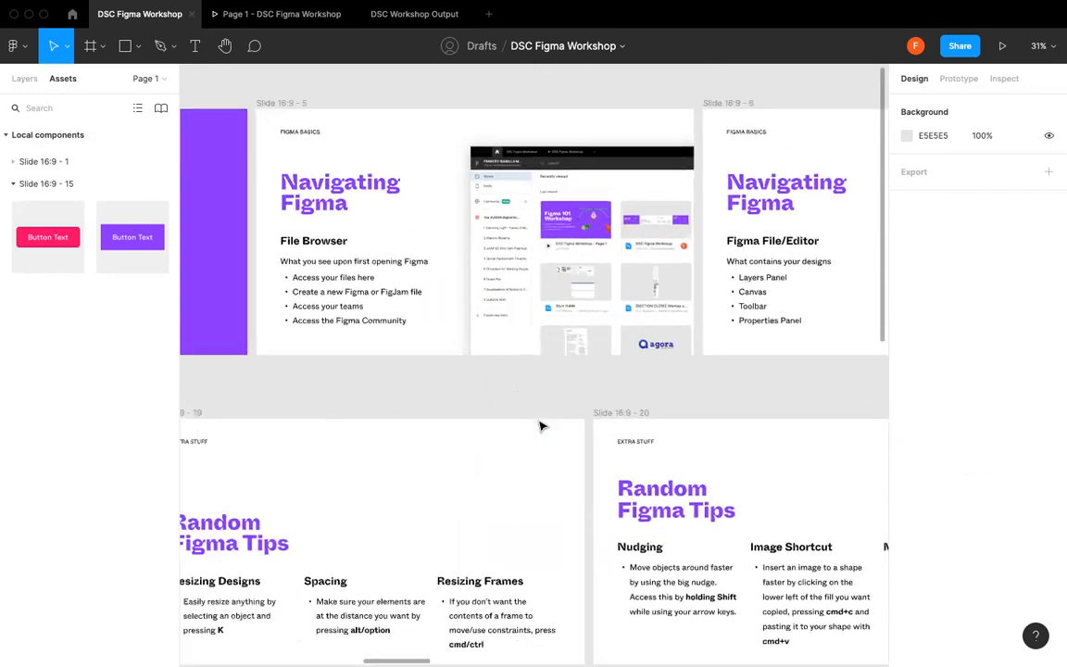
scroll(543, 426, down, 3)
scroll(542, 426, left, 5)
scroll(542, 426, down, 1)
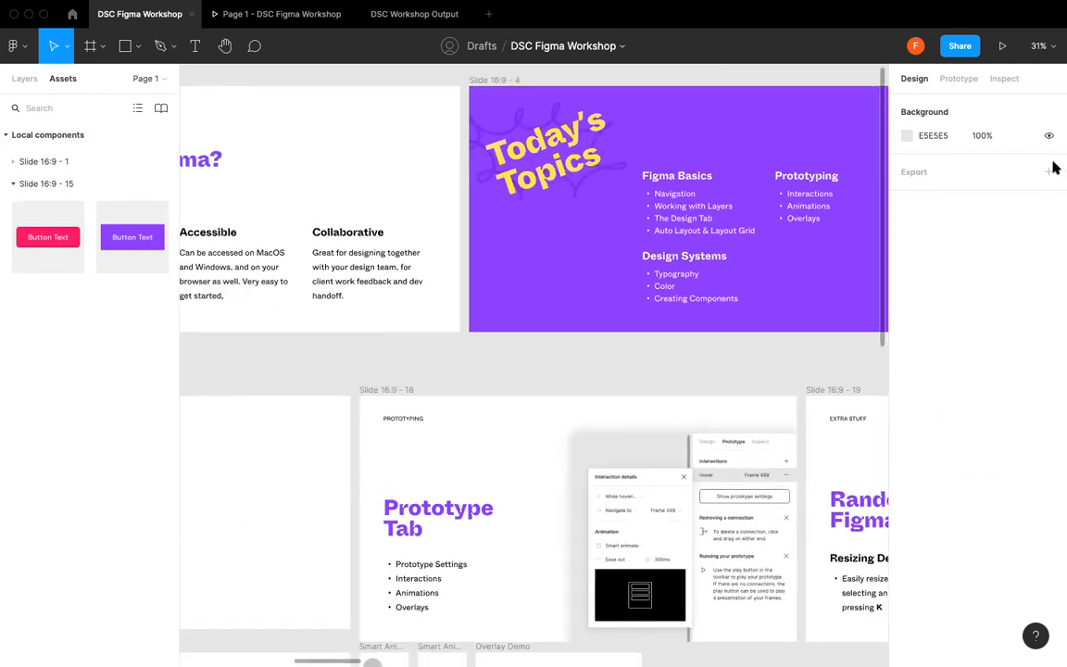
scroll(611, 301, left, 15)
scroll(611, 301, down, 5)
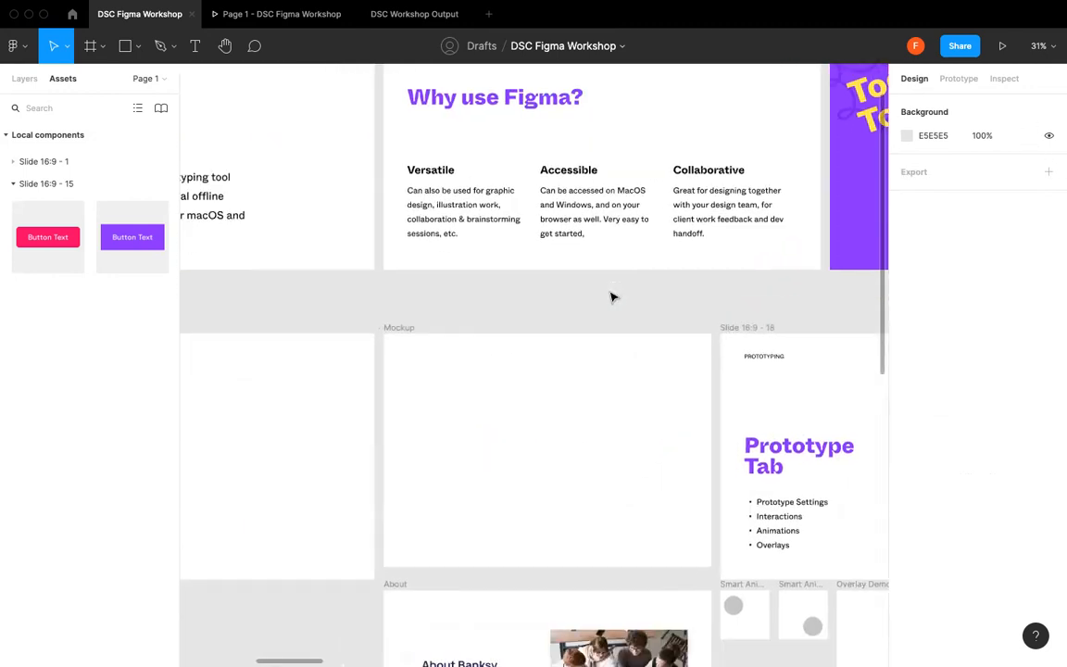
scroll(612, 296, left, 12)
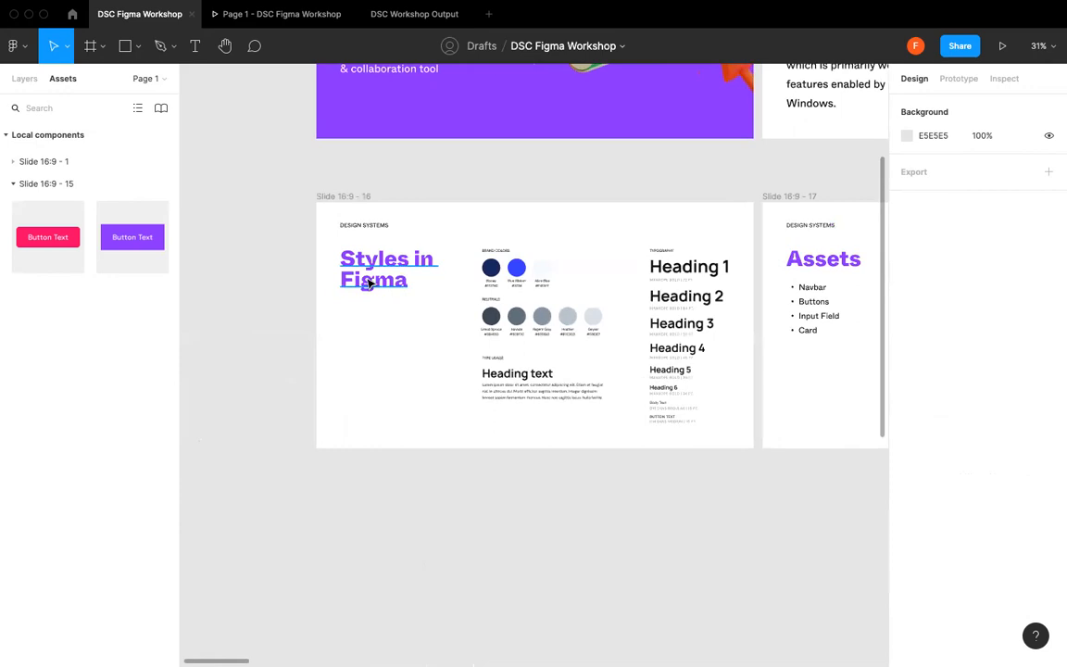
ctrl+scroll(381, 256, up, 5)
click(24, 79)
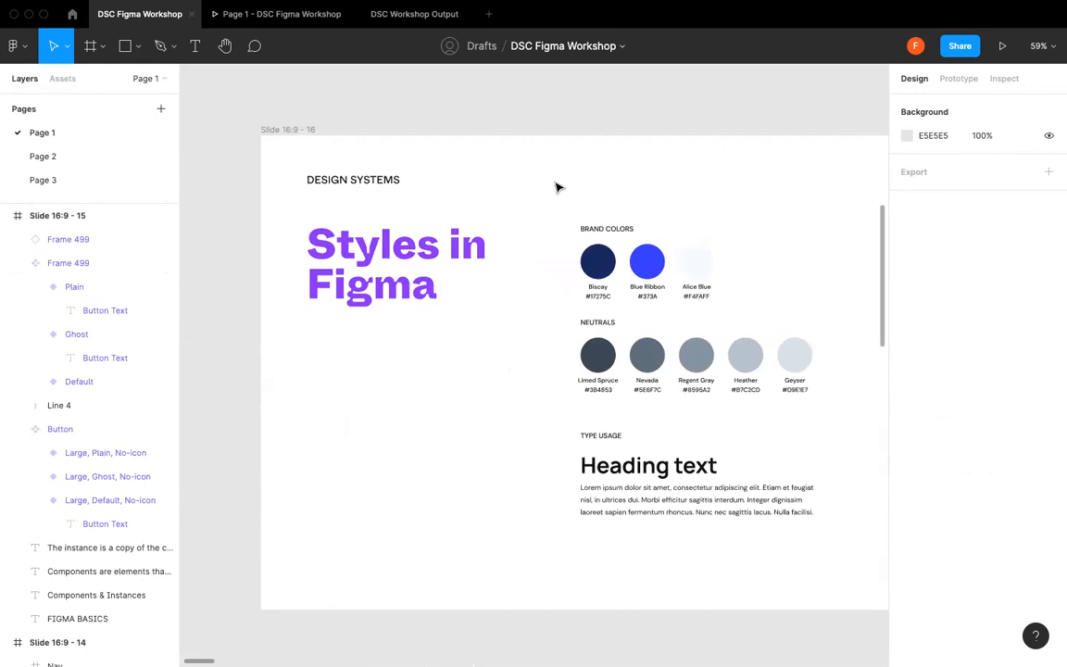
- Examine the brand colors, neutrals, type usage and typography samples on the "Styles in Figma" slide
scroll(556, 188, right, 7)
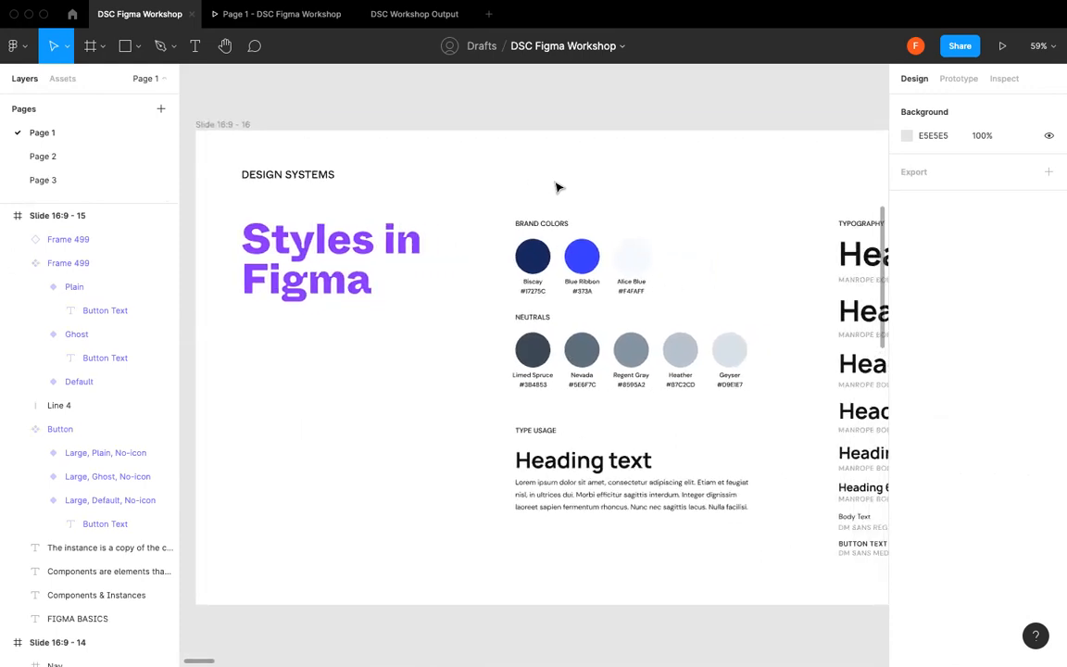
scroll(557, 188, up, 1)
scroll(557, 188, right, 1)
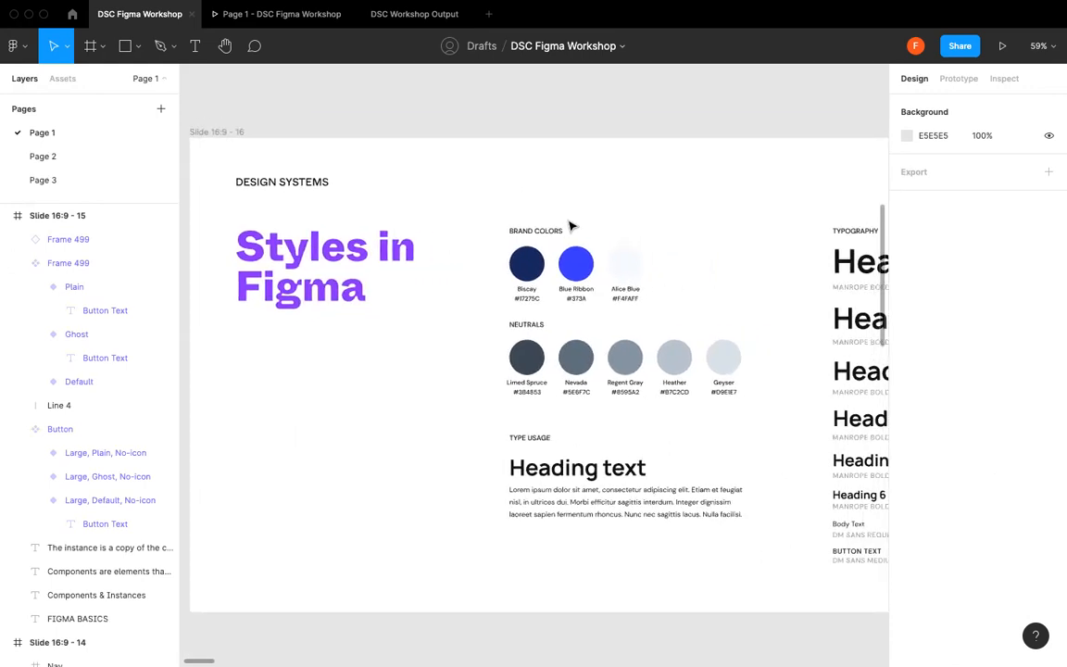
scroll(569, 225, down, 3)
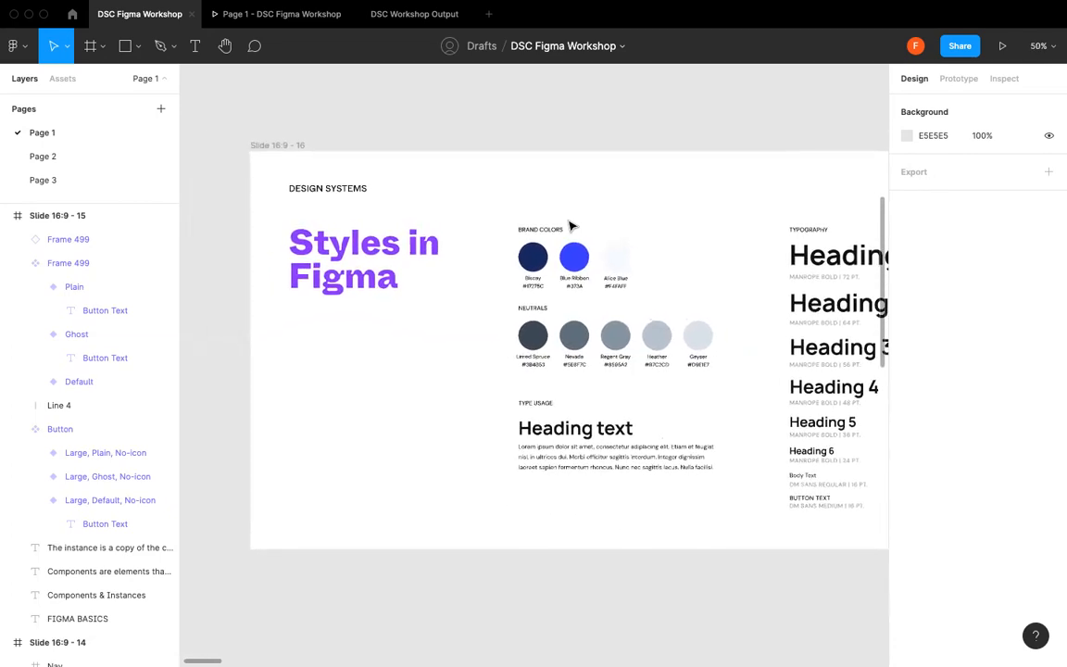
scroll(569, 225, right, 7)
scroll(570, 225, down, 1)
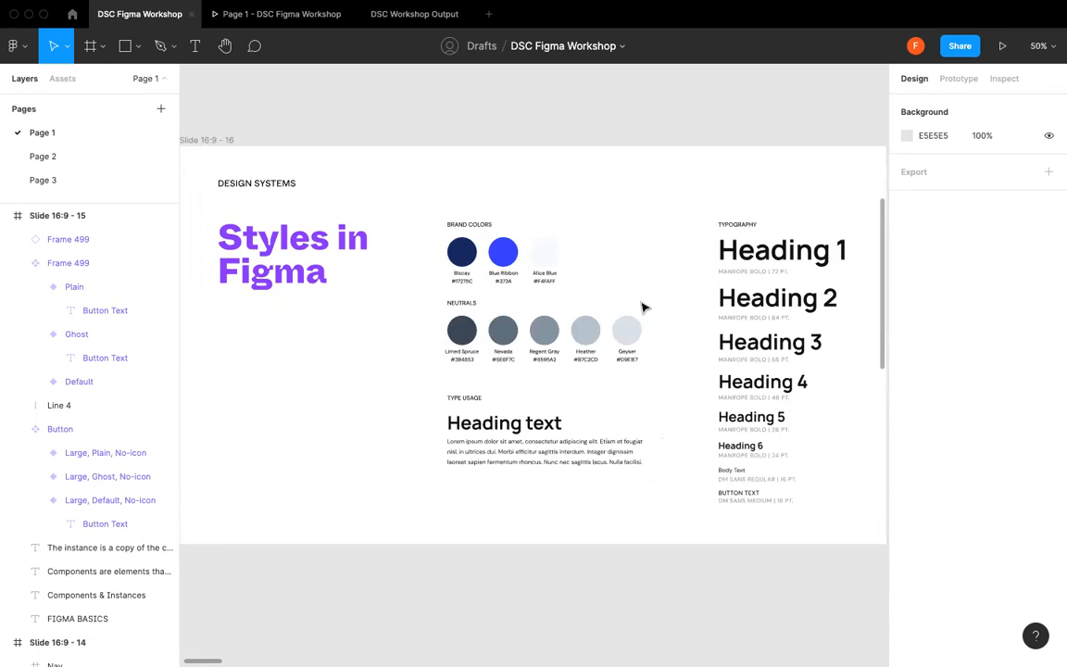
scroll(645, 308, up, 5)
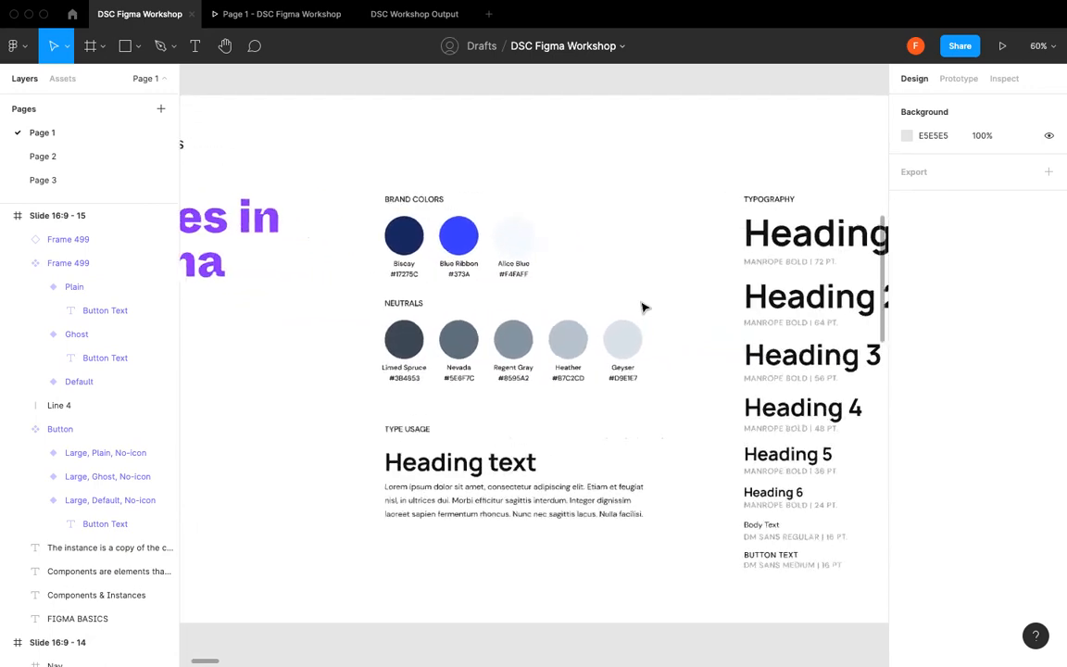
scroll(645, 307, up, 2)
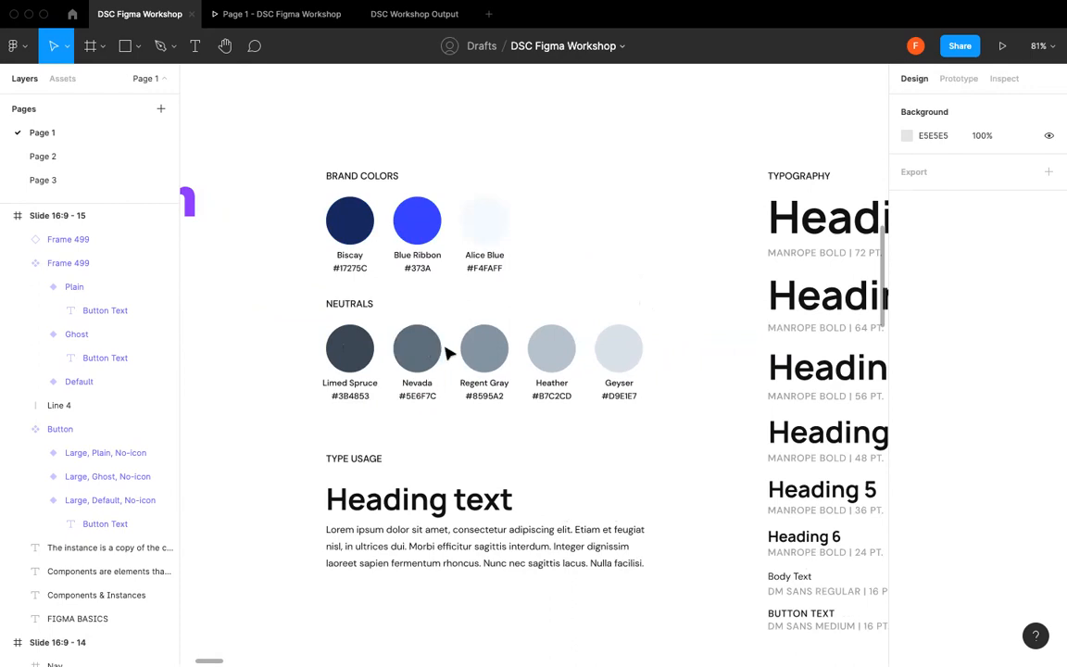
- Create a color style named "Brand / Bicsay" from the fill of the dark blue Biscay circle
click(346, 213)
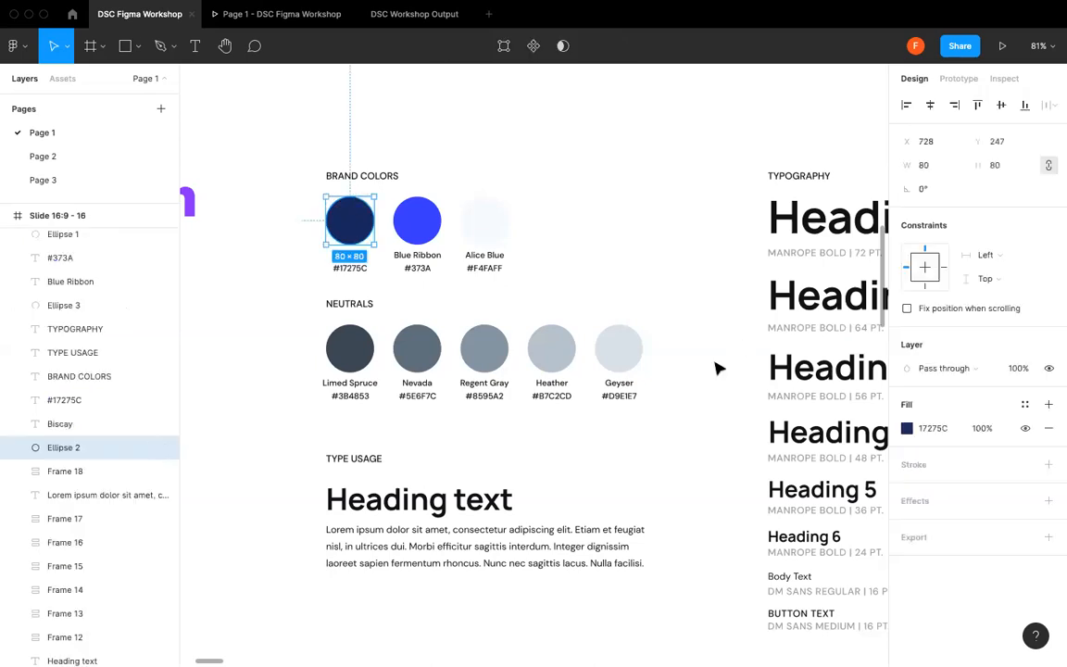
click(1024, 407)
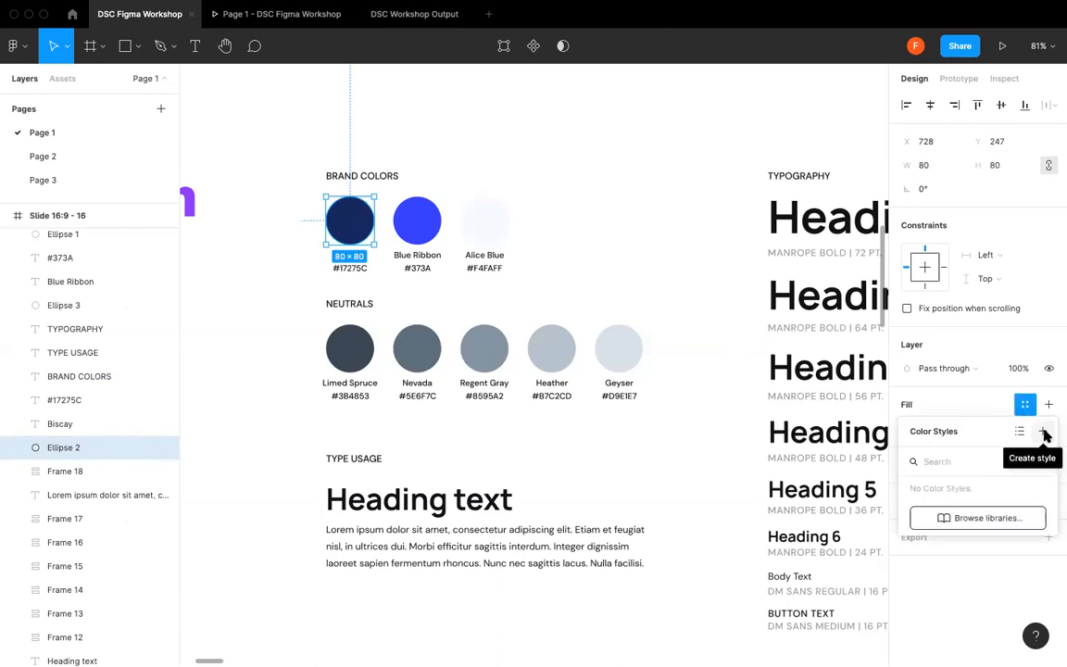
click(1044, 434)
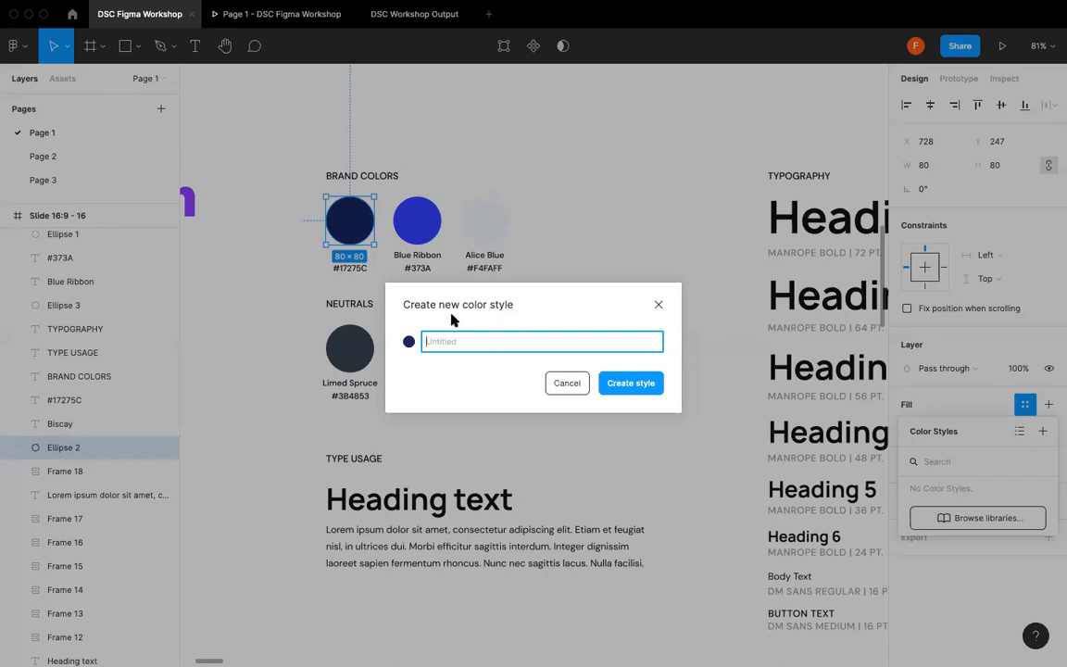
text(Brand / Bicsay)
key(Return)
click(954, 405)
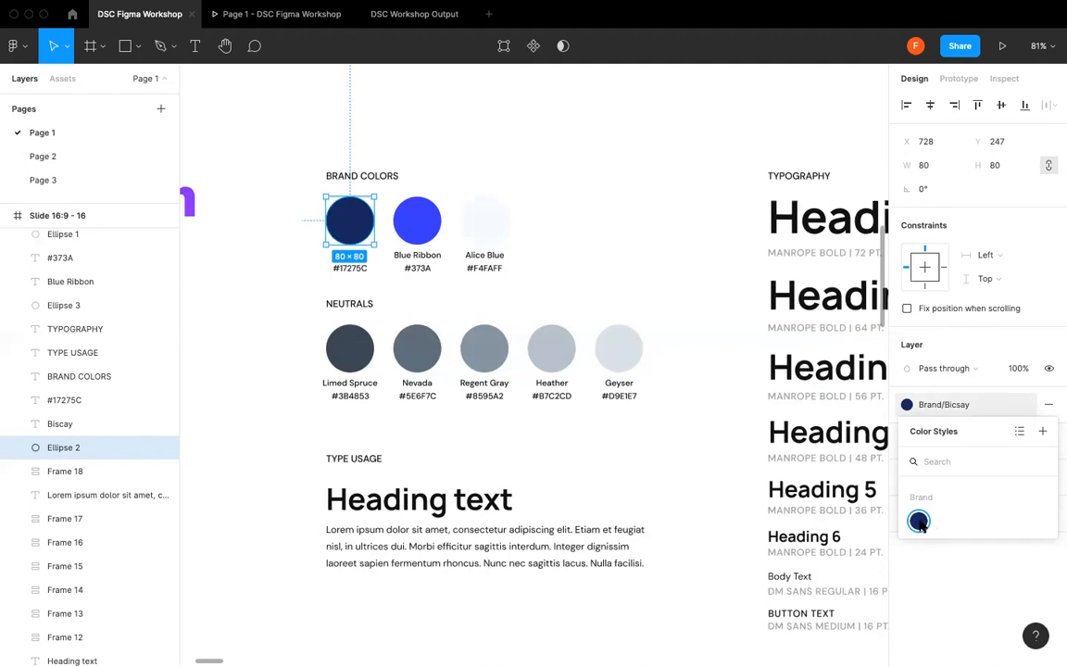
click(977, 407)
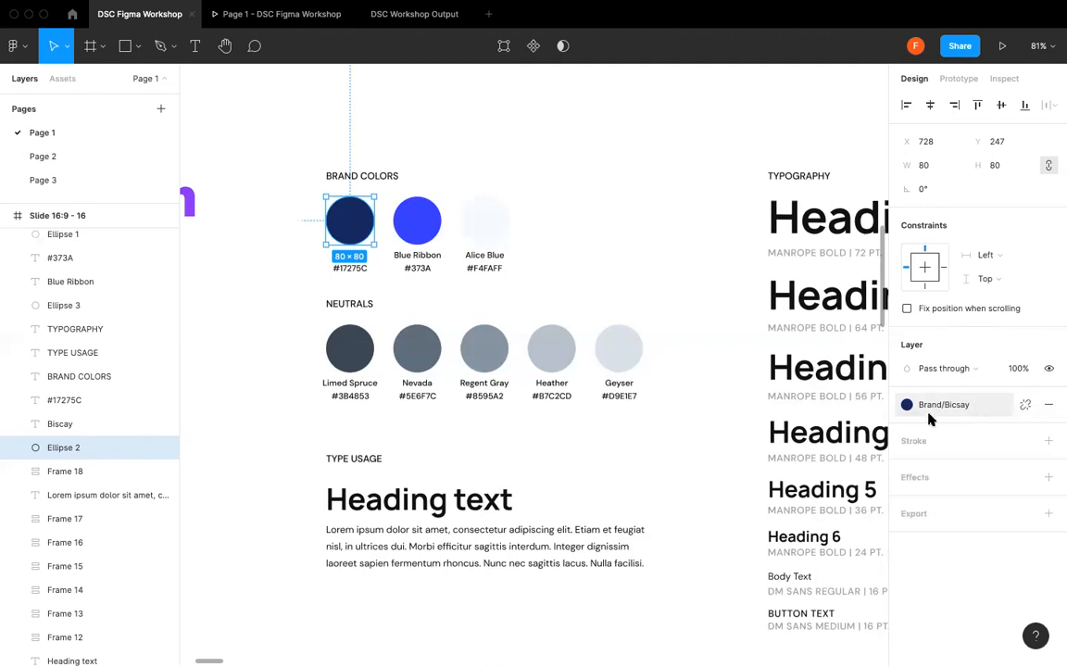
- Create a color style named "Brand /Blue" from the fill of the Blue Ribbon circle
click(417, 222)
click(1025, 405)
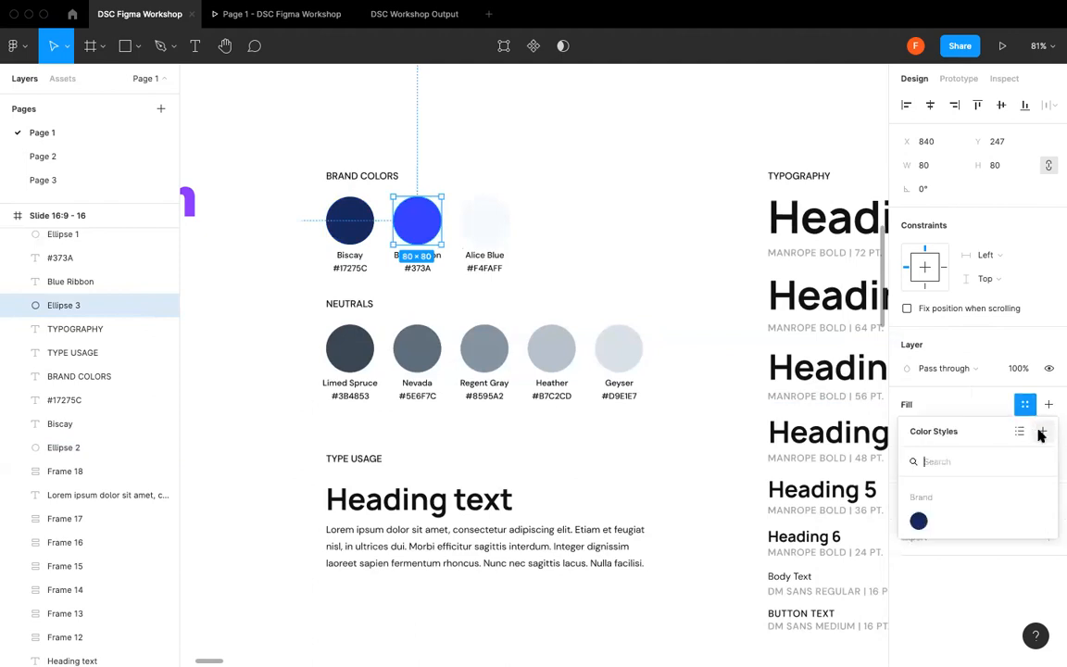
click(1041, 433)
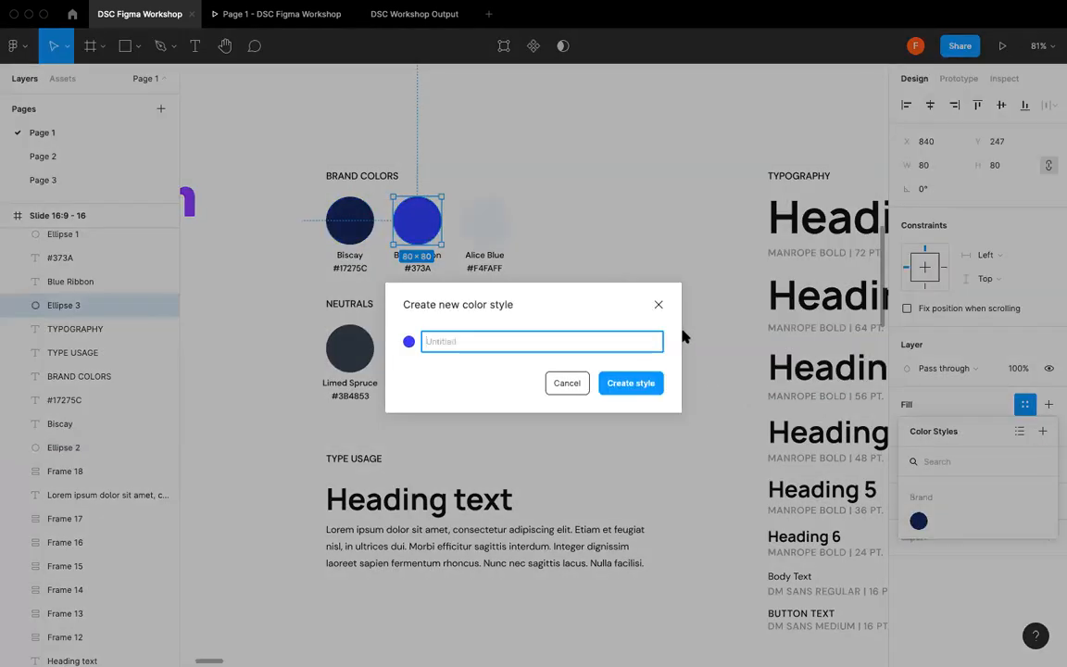
text(Ba)
text(and /Blue)
click(649, 385)
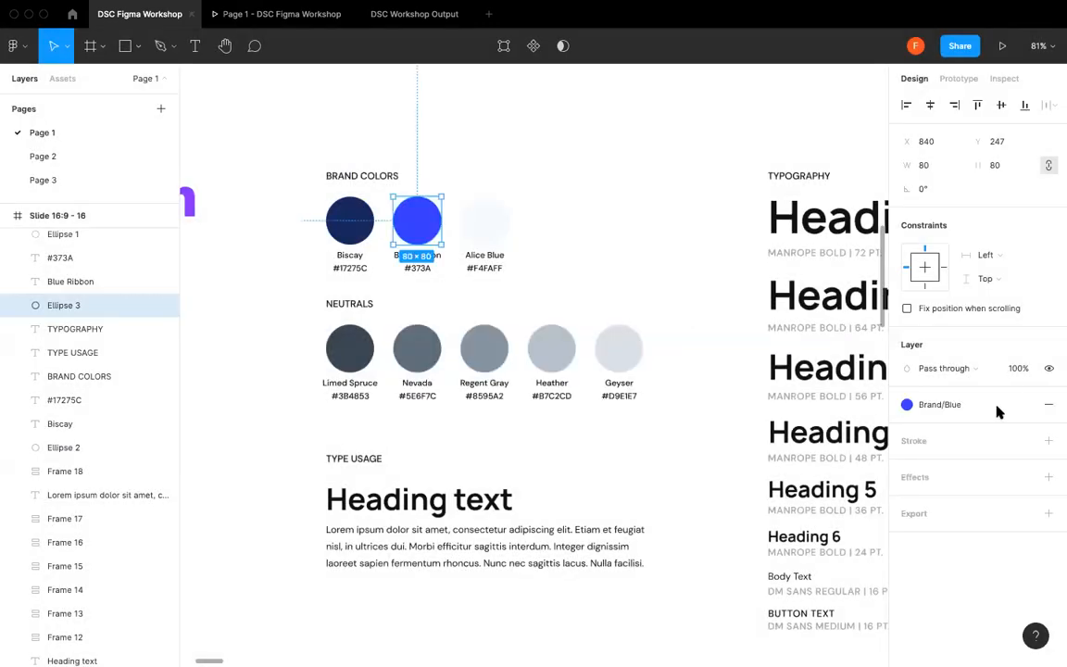
- Create a color style named "Brand / Alice Blue" from the fill of the Alice Blue circle
click(485, 221)
click(1025, 404)
click(1042, 431)
text(Brand /)
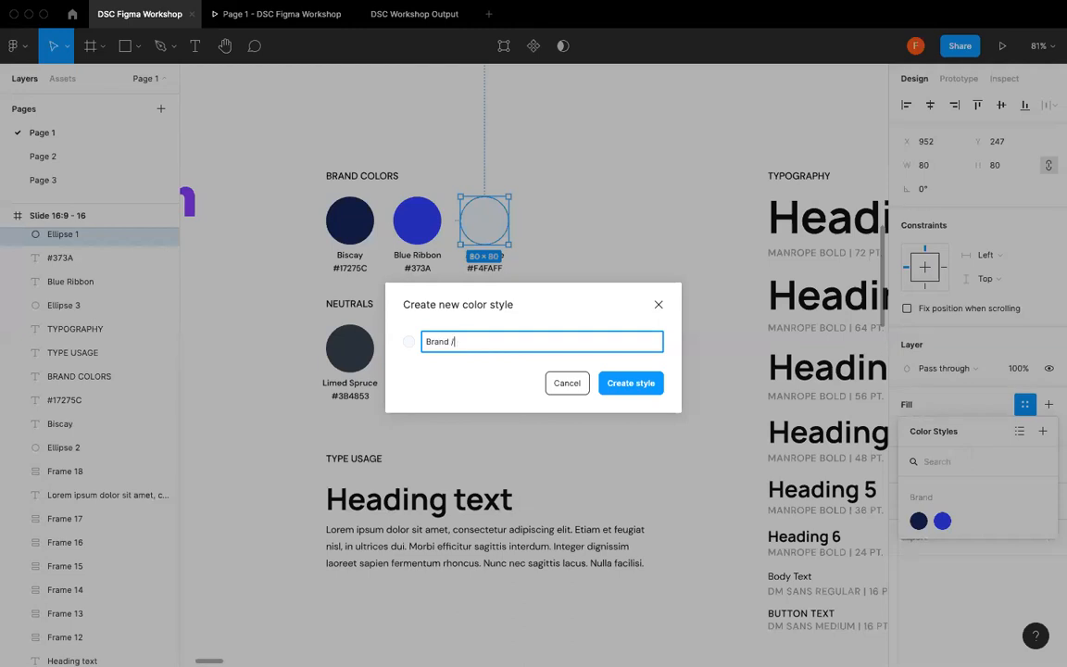
text( Alice Blue)
click(631, 382)
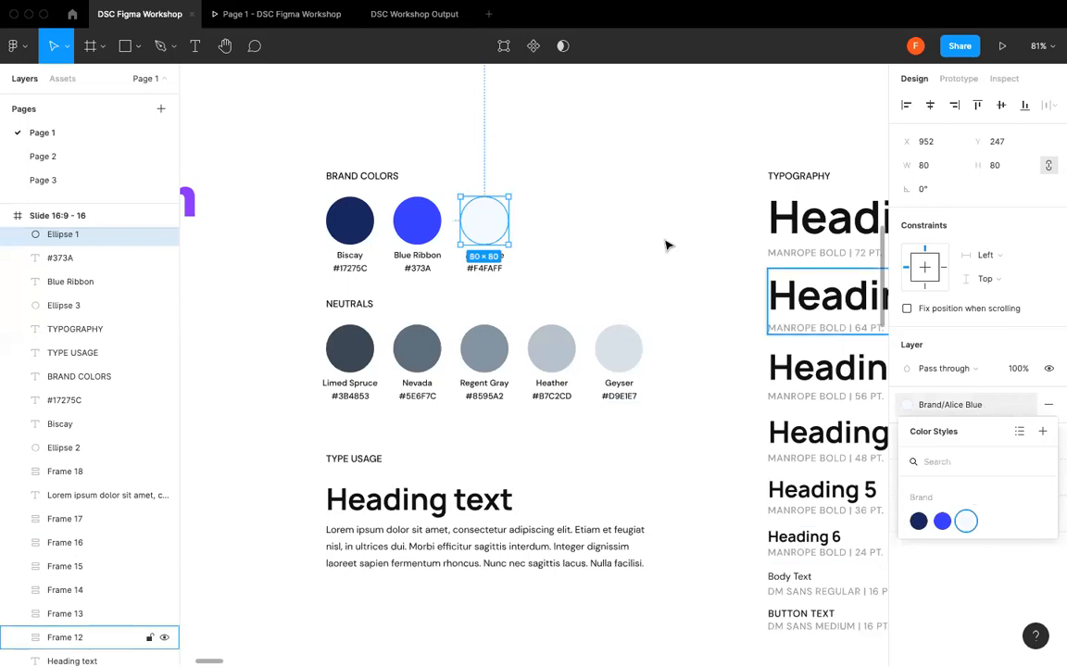
- Duplicate the Alice Blue circle and place the copy above and right of the brand swatches, at about X 1117, Y 178
click(488, 234)
key(ctrl+c)
key(ctrl+v)
drag(488, 233, 587, 191)
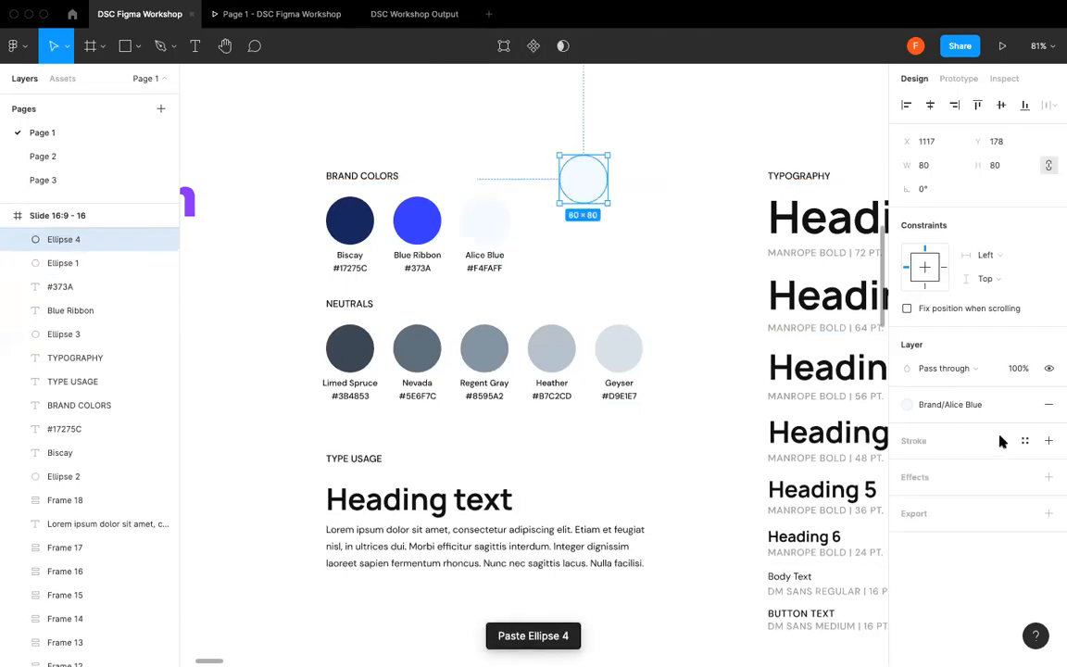
- Switch the copied circle's fill style to Brand/Blue, try Brand/Bicsay, and set it back to Brand/Blue
click(912, 404)
click(942, 520)
click(907, 404)
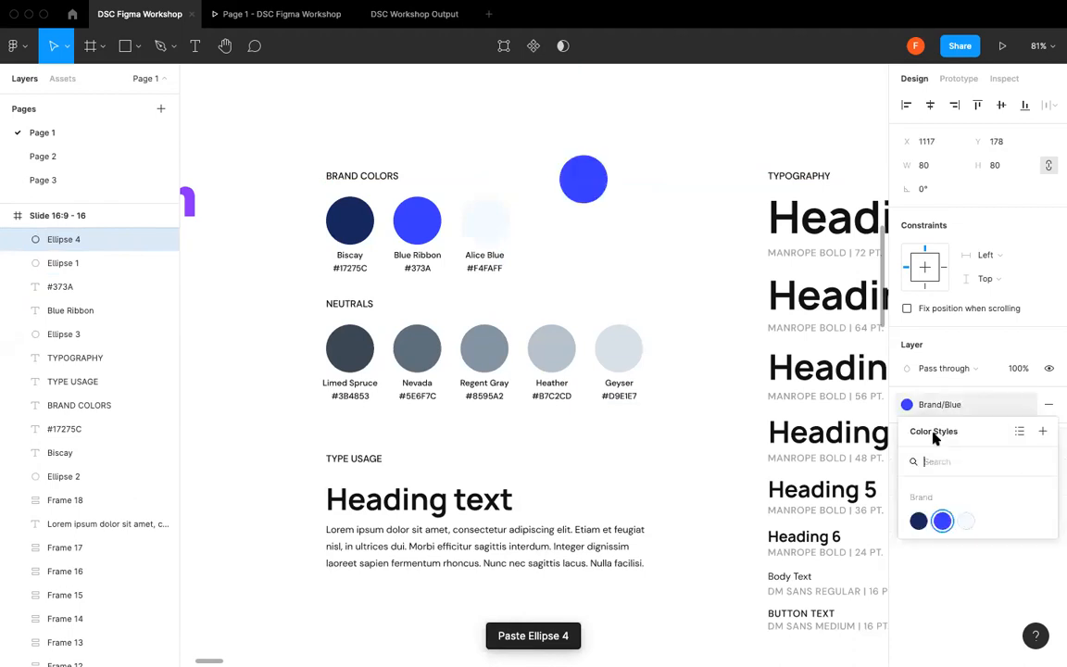
click(918, 520)
click(943, 405)
click(942, 521)
click(907, 405)
click(665, 303)
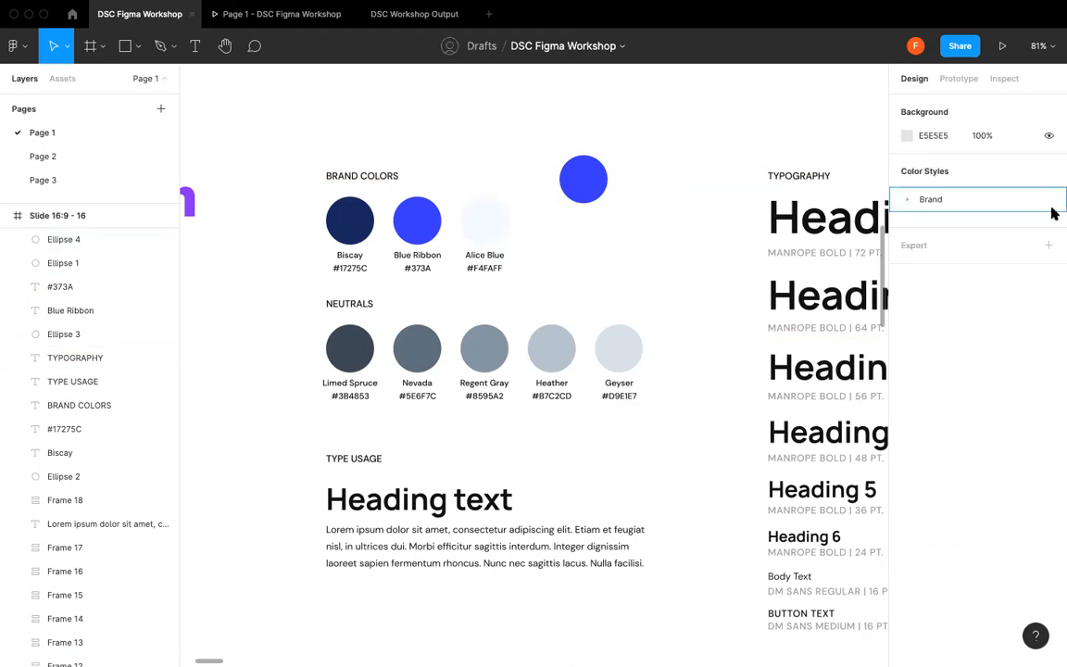
- Expand the Brand color styles and open the Bicsay style's settings to inspect its name and description
click(908, 202)
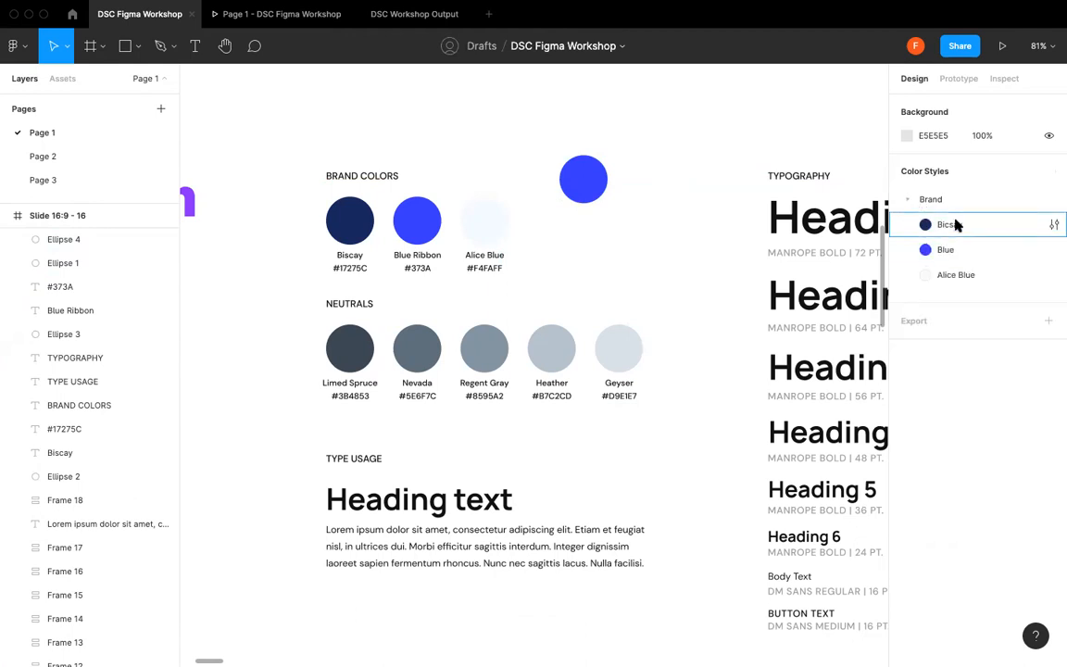
click(1054, 225)
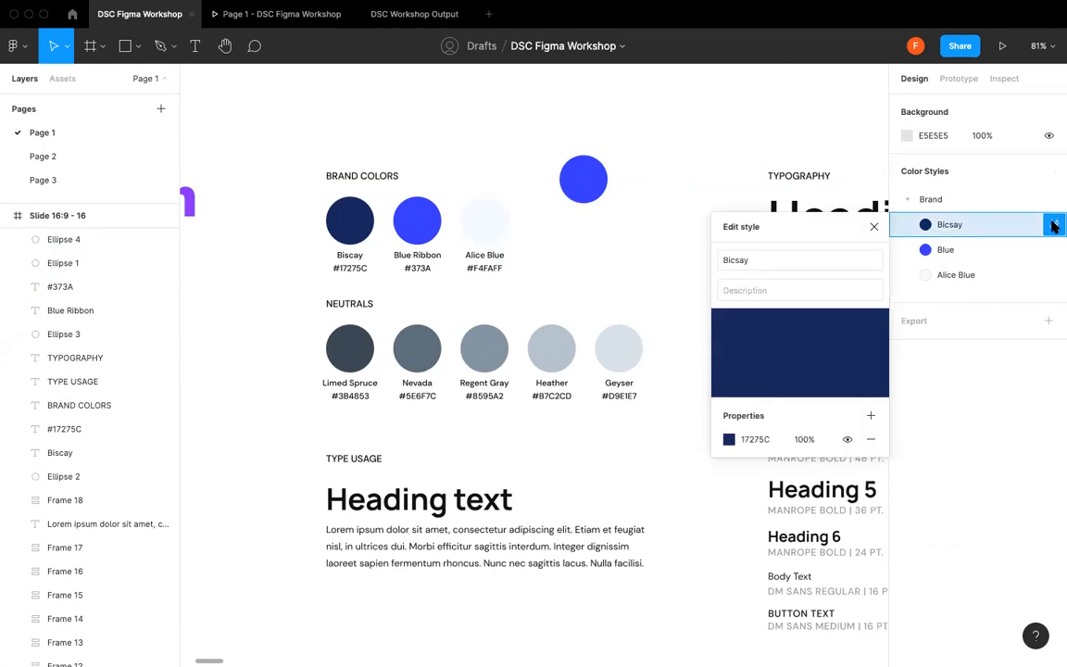
click(755, 260)
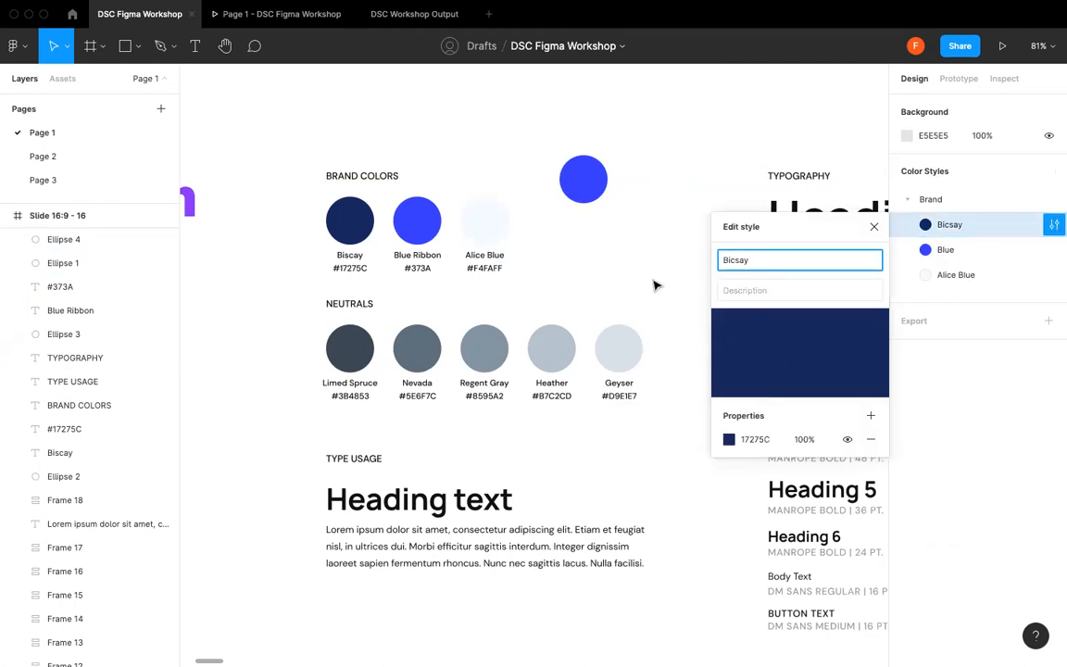
click(791, 290)
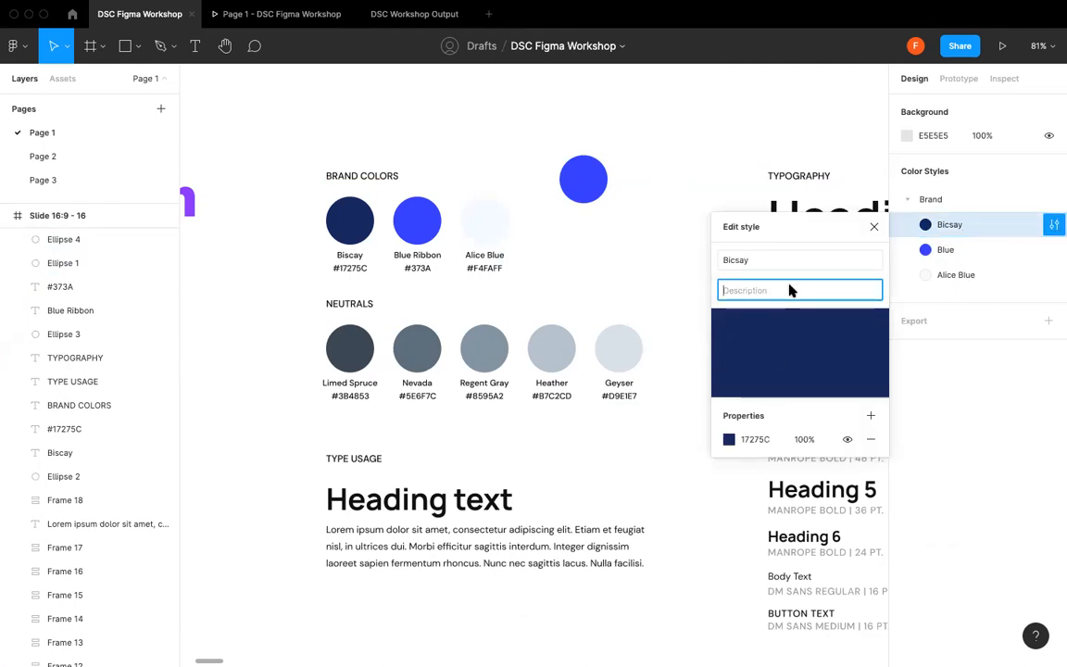
- Try yellows FFD84F and FFED4F among other document colors on the Bicsay style, and set it back to 17275C
click(728, 439)
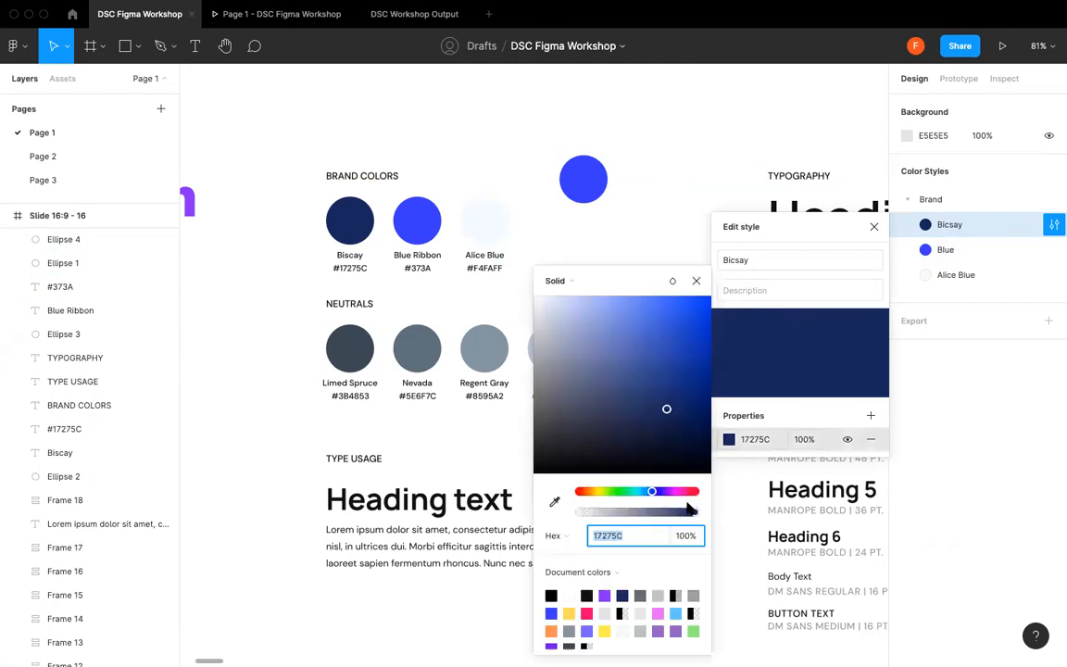
click(617, 594)
click(570, 612)
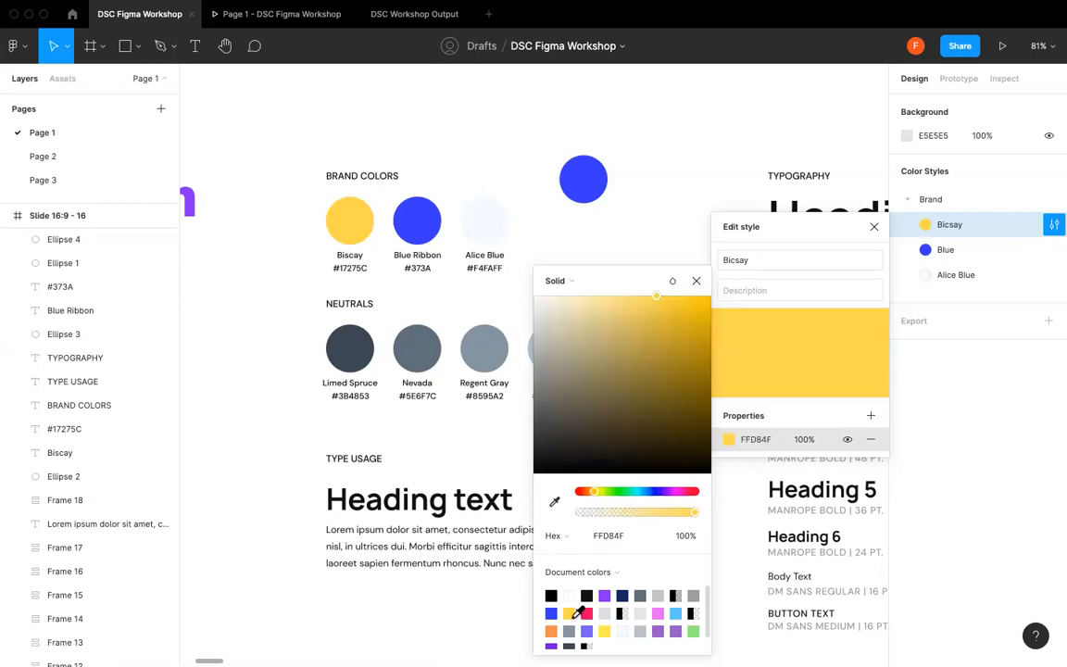
click(591, 616)
click(604, 631)
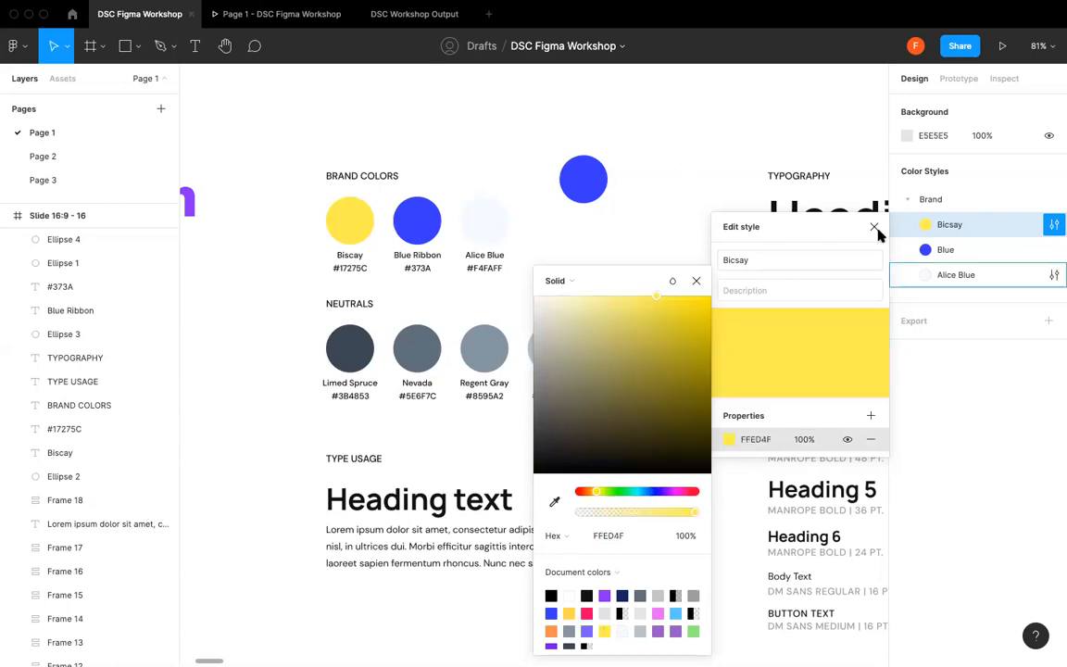
click(622, 595)
click(695, 281)
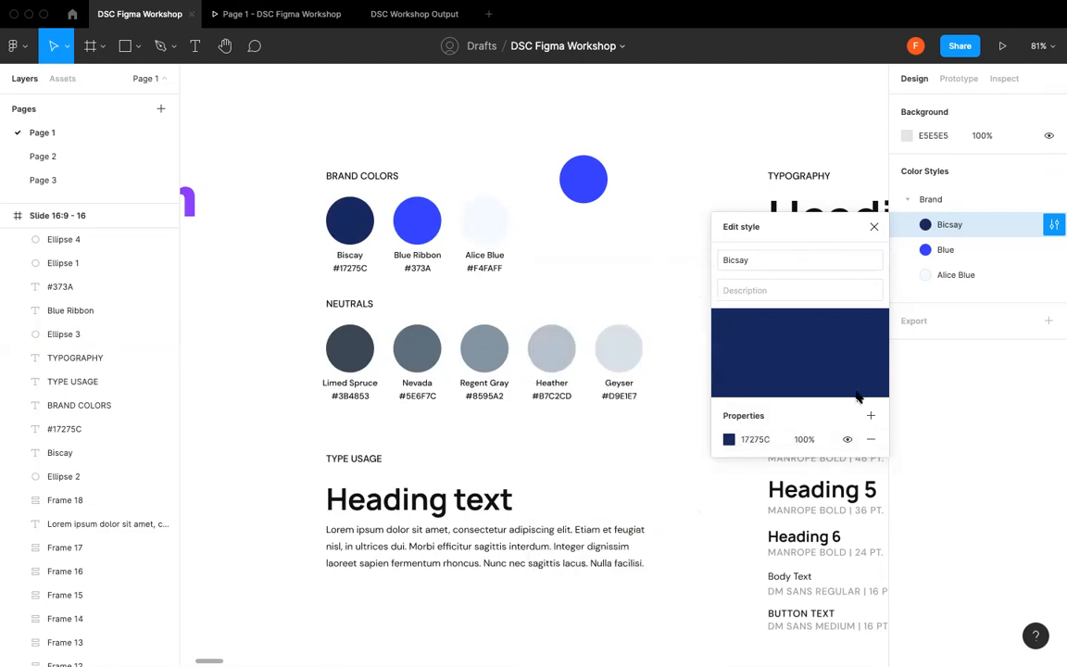
click(787, 208)
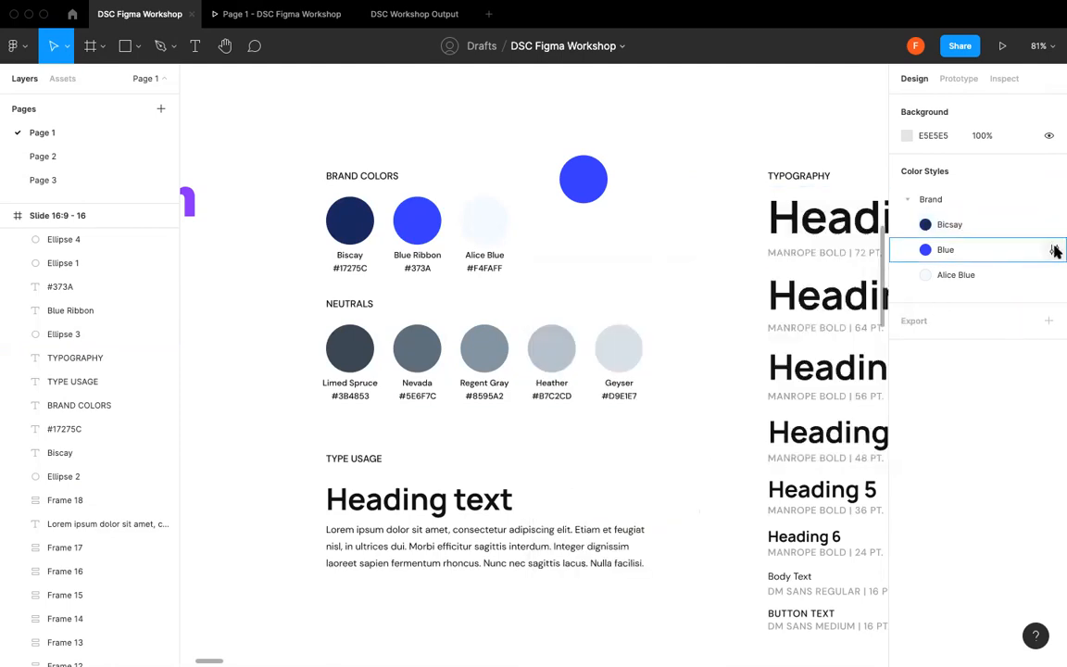
- Delete the copied blue circle above the brand color swatches
click(595, 180)
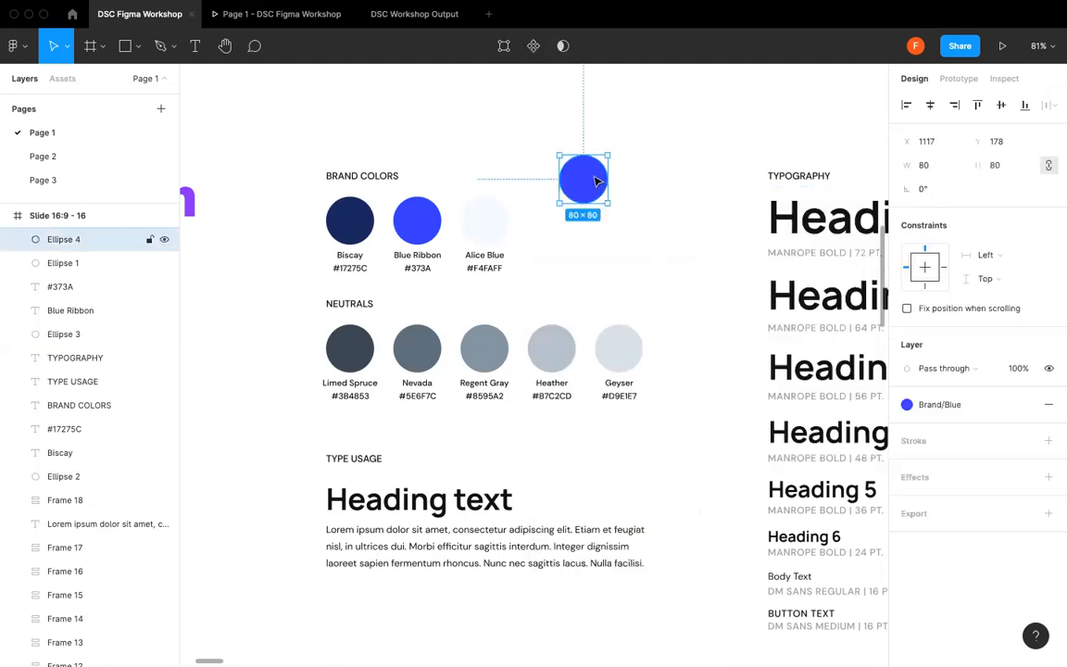
key(Delete)
scroll(667, 331, down, 1)
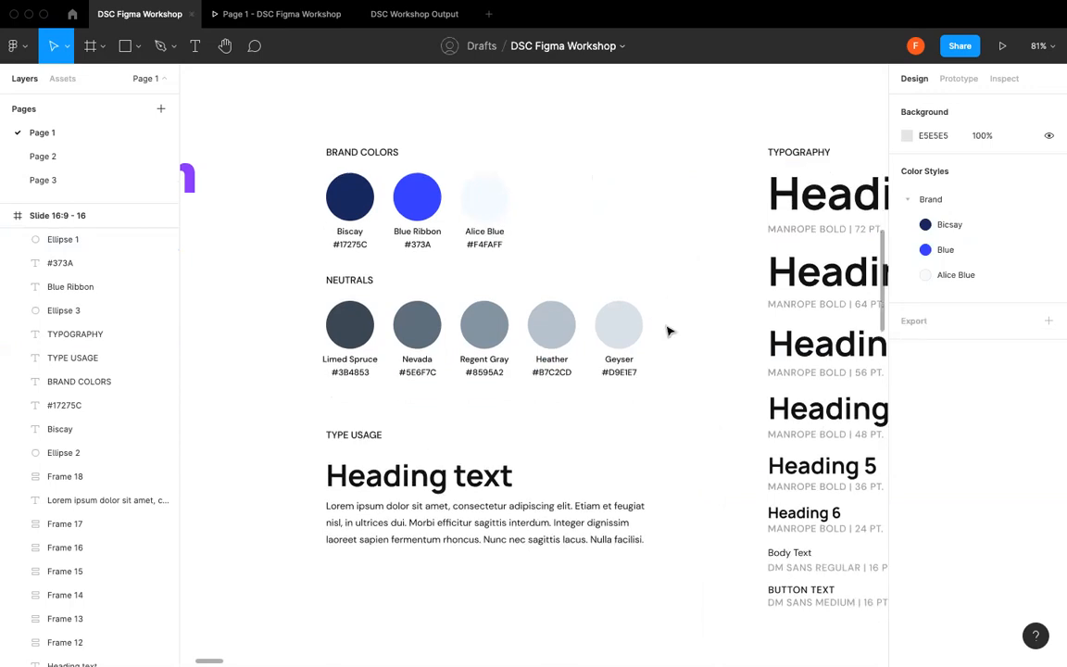
- Create a text style named "Desktop / Heading 1" from the Heading 1 sample under TYPOGRAPHY
scroll(667, 331, right, 3)
scroll(667, 331, right, 4)
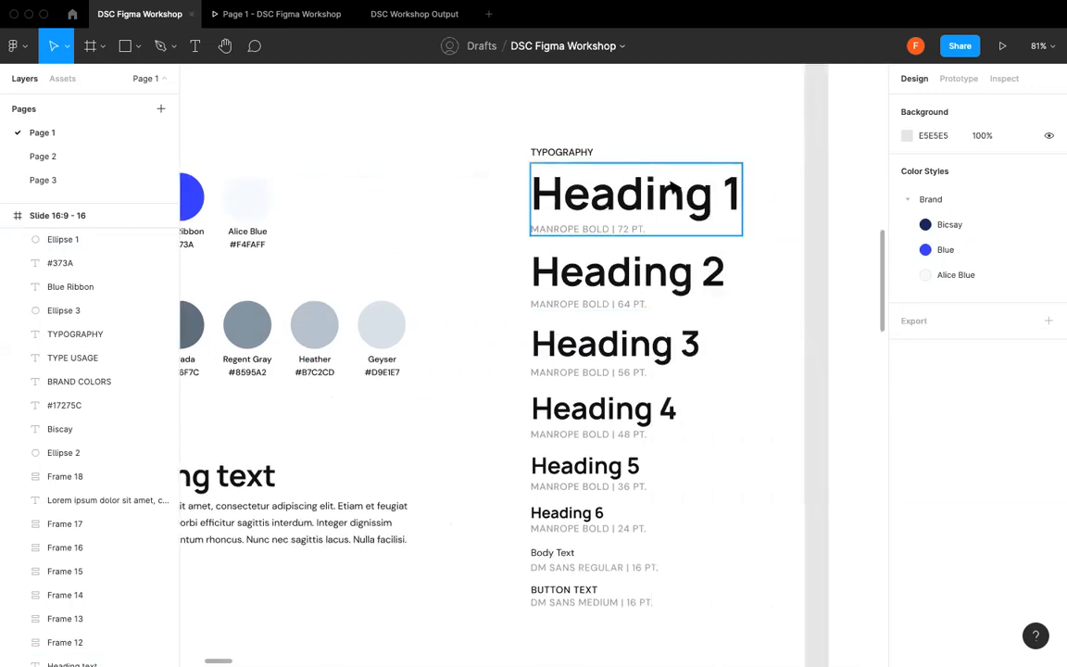
click(674, 196)
double_click(675, 196)
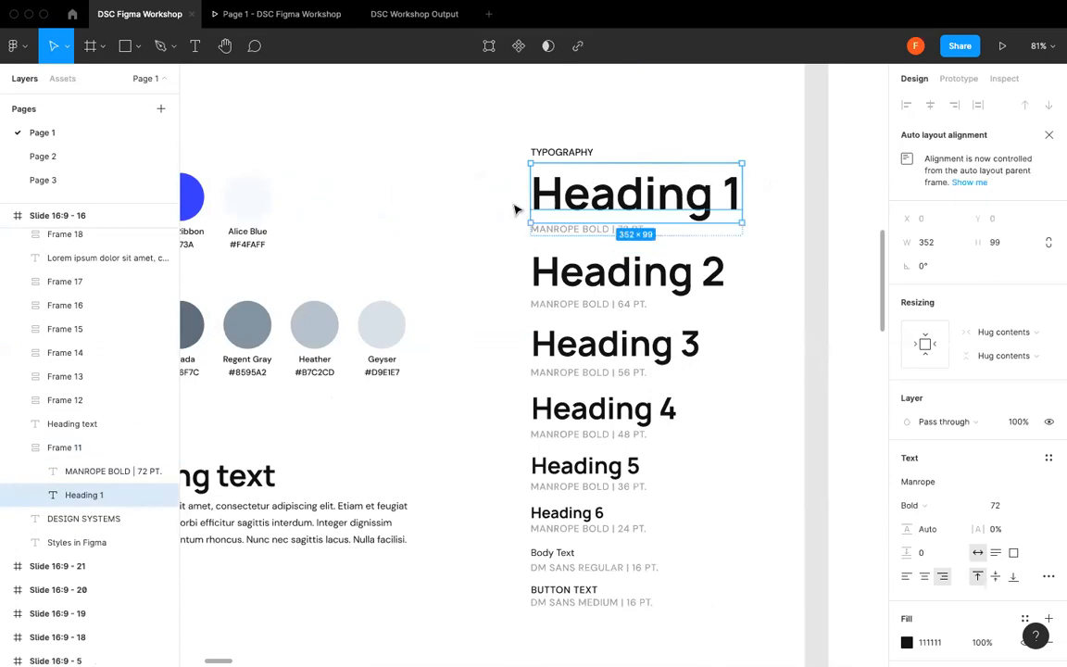
scroll(954, 454, down, 2)
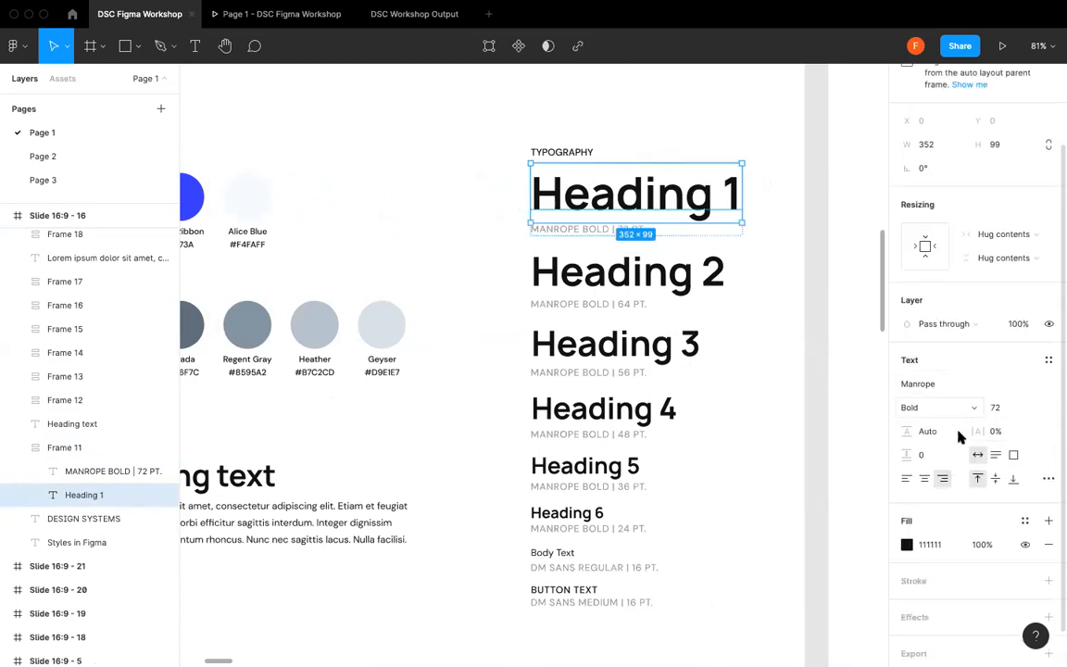
click(1048, 361)
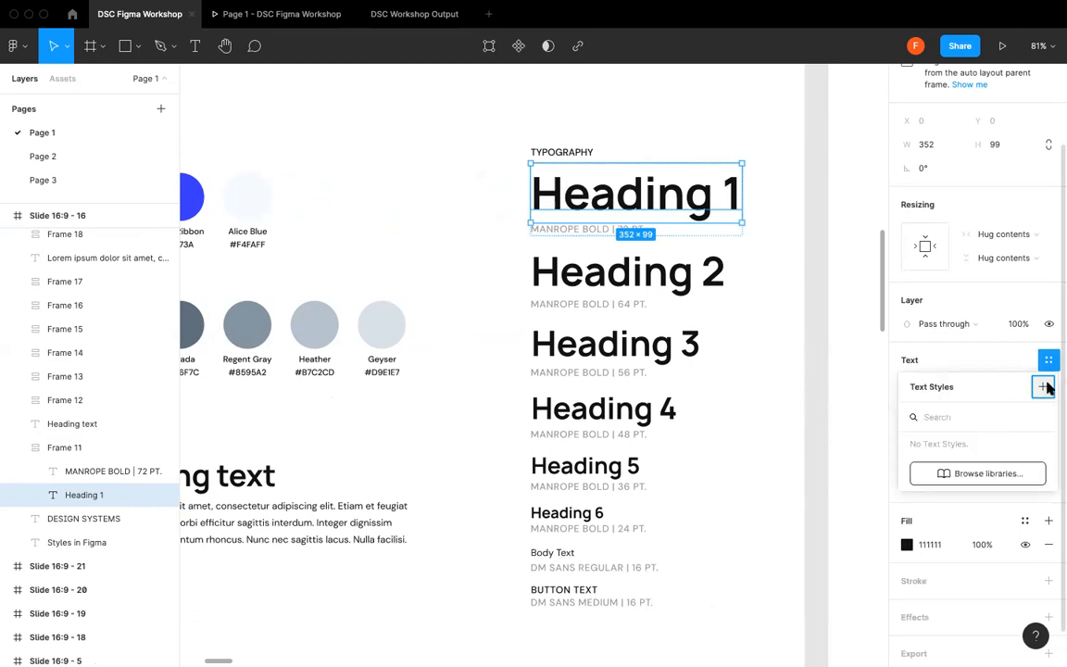
click(1044, 388)
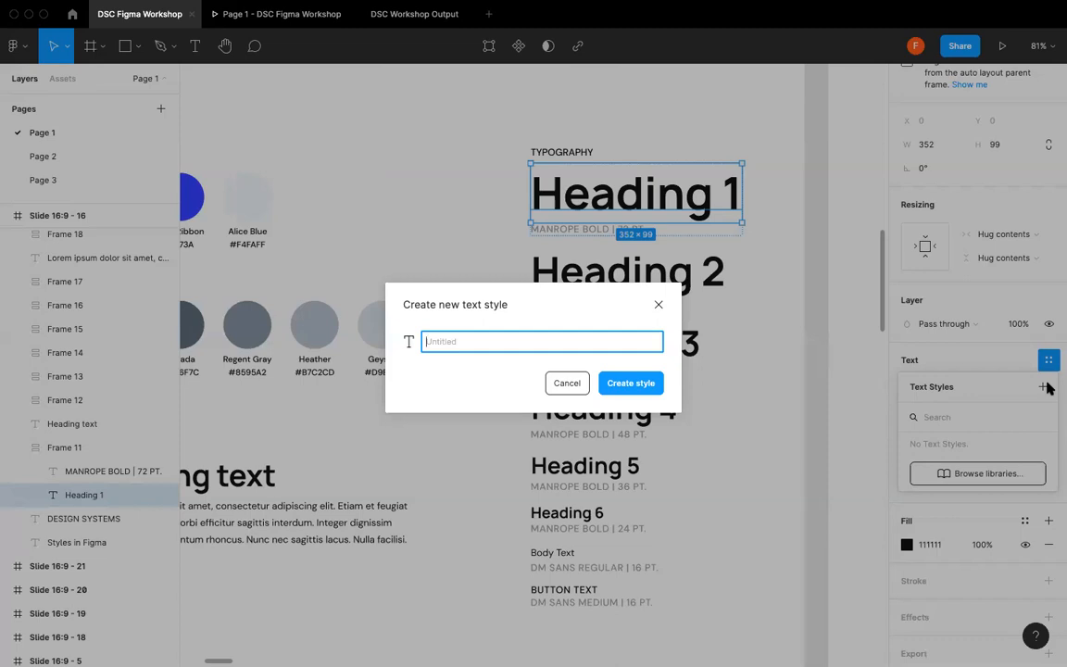
text(Desktop / Heading 1)
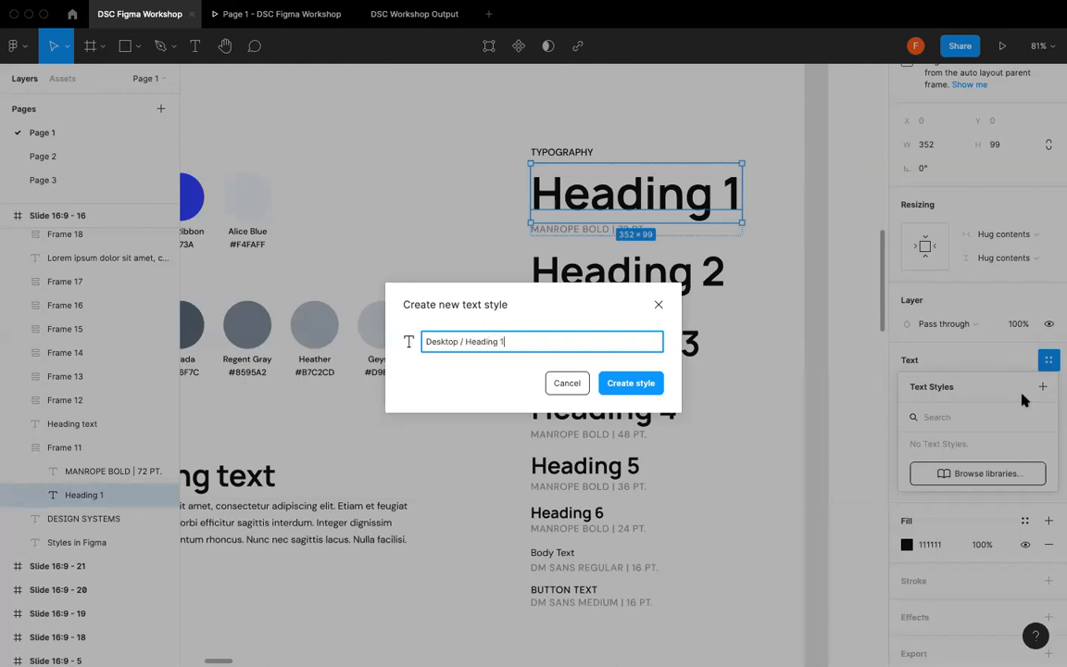
click(656, 381)
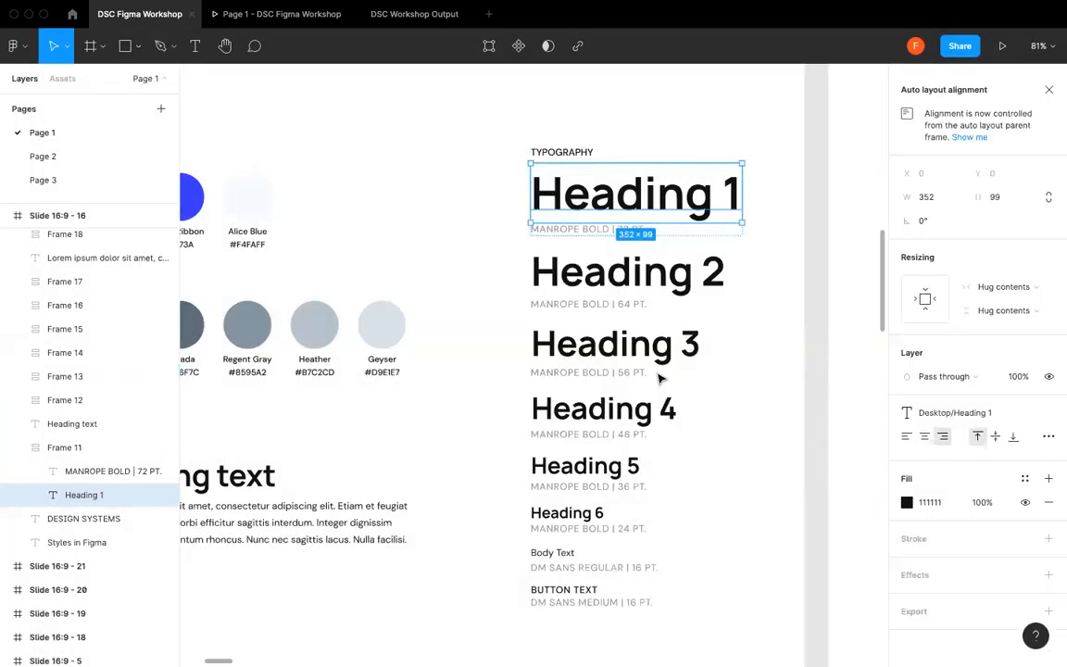
- Open the Heading 1 text style's settings to inspect its name, description and font properties, and close them again
click(947, 415)
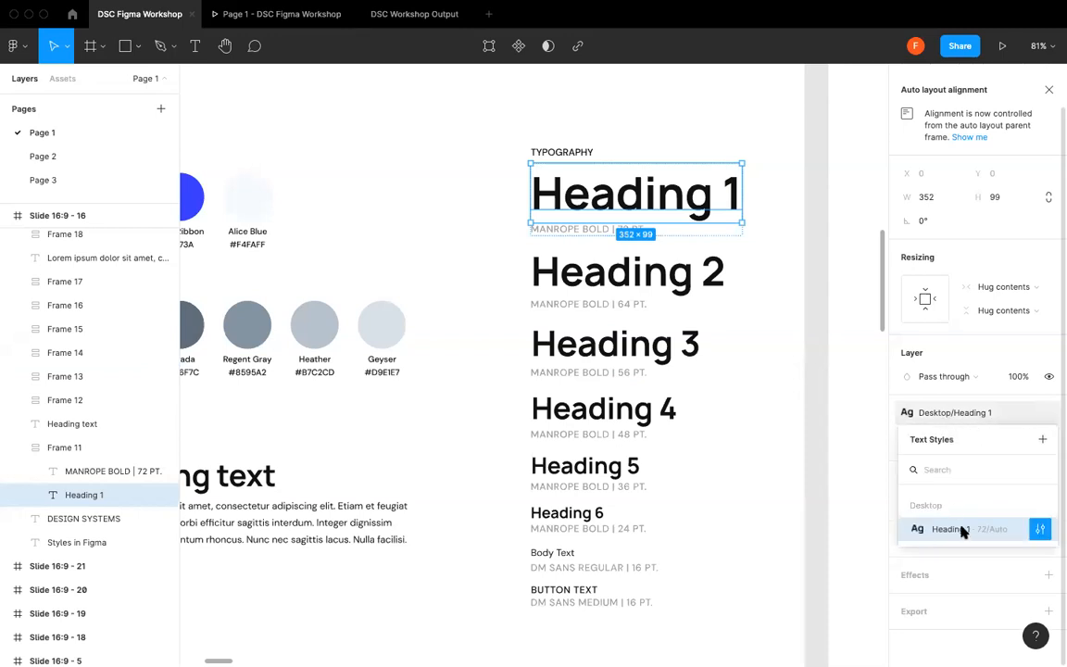
click(1039, 528)
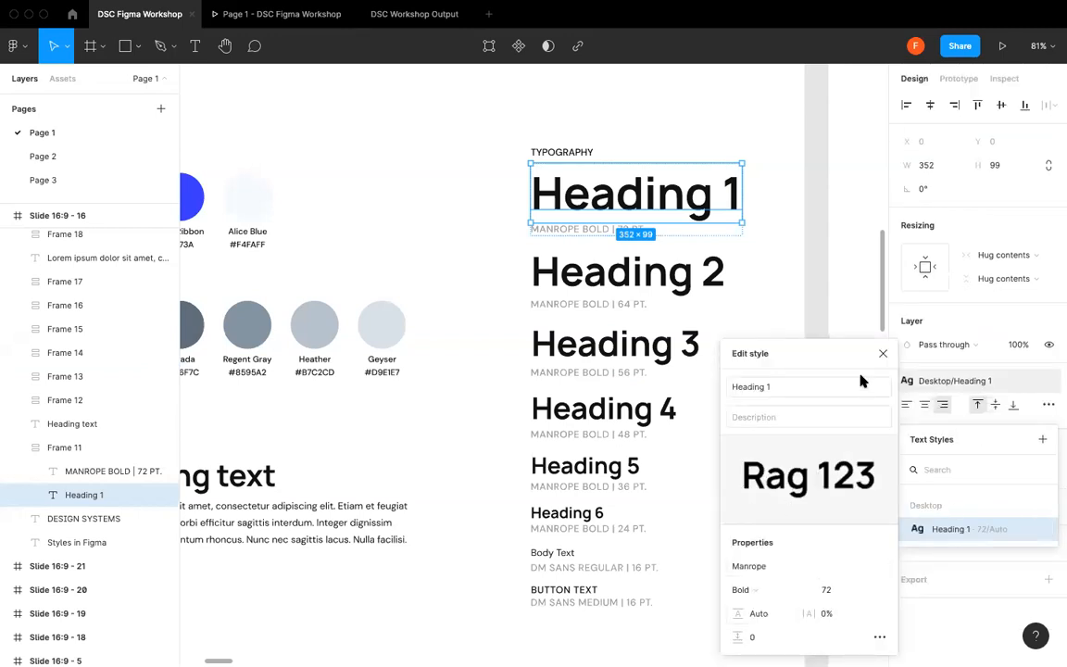
click(882, 353)
- Create a text style named "Desktop / Heading 2" from the Heading 2 sample
click(653, 285)
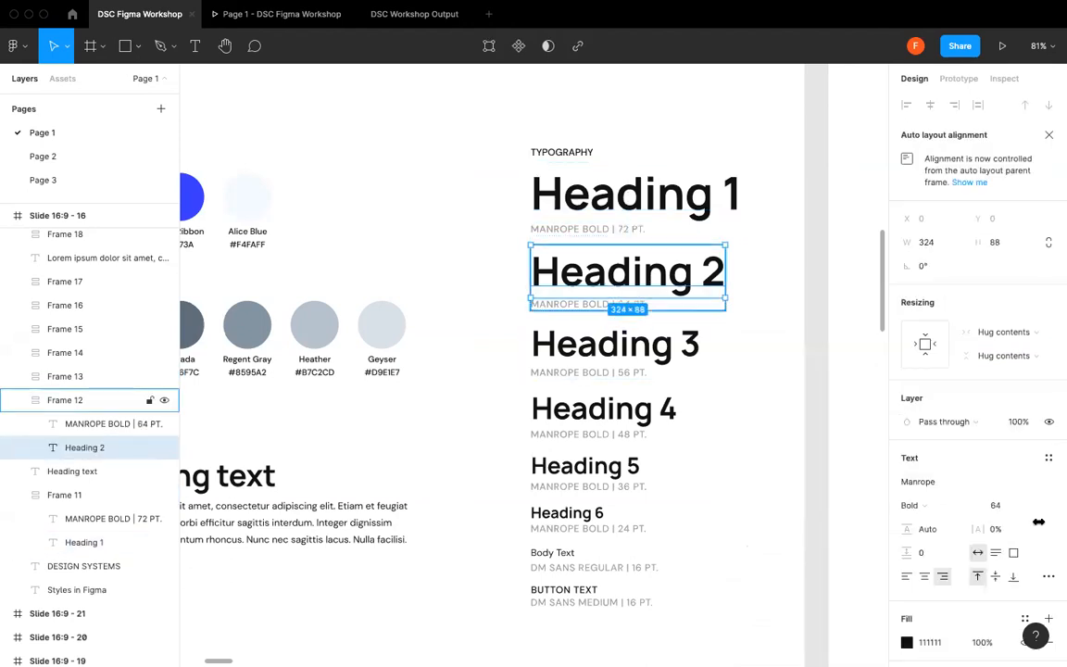
click(1049, 458)
click(1043, 485)
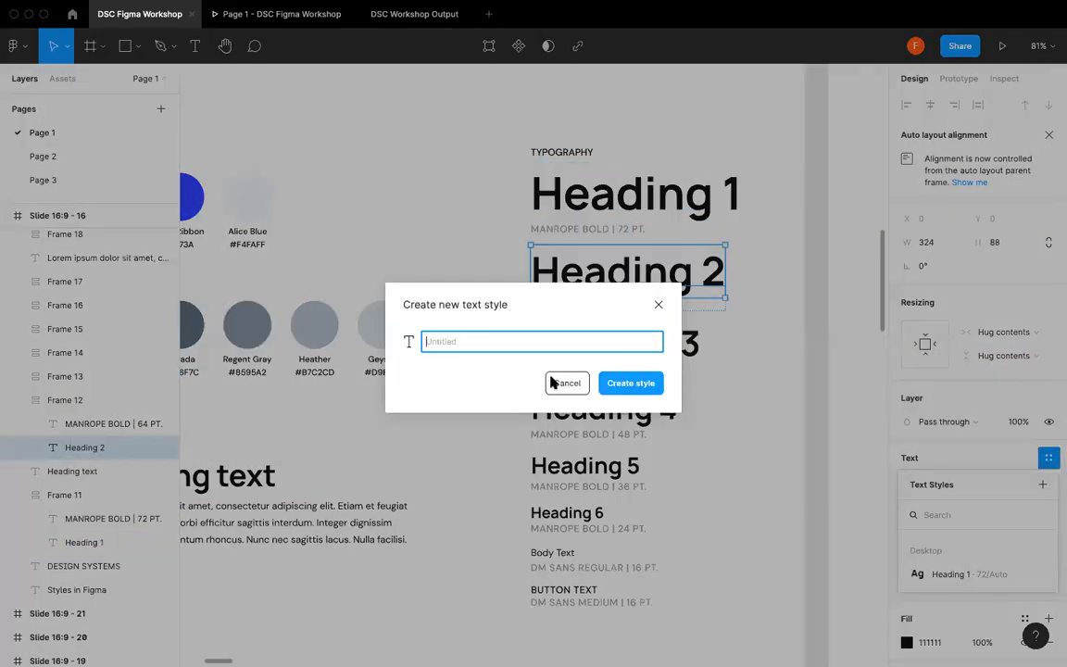
text(Desktop / Heading 2)
click(626, 383)
- Create a text style named "Desktop / Heading 3" from the Heading 3 sample
click(658, 346)
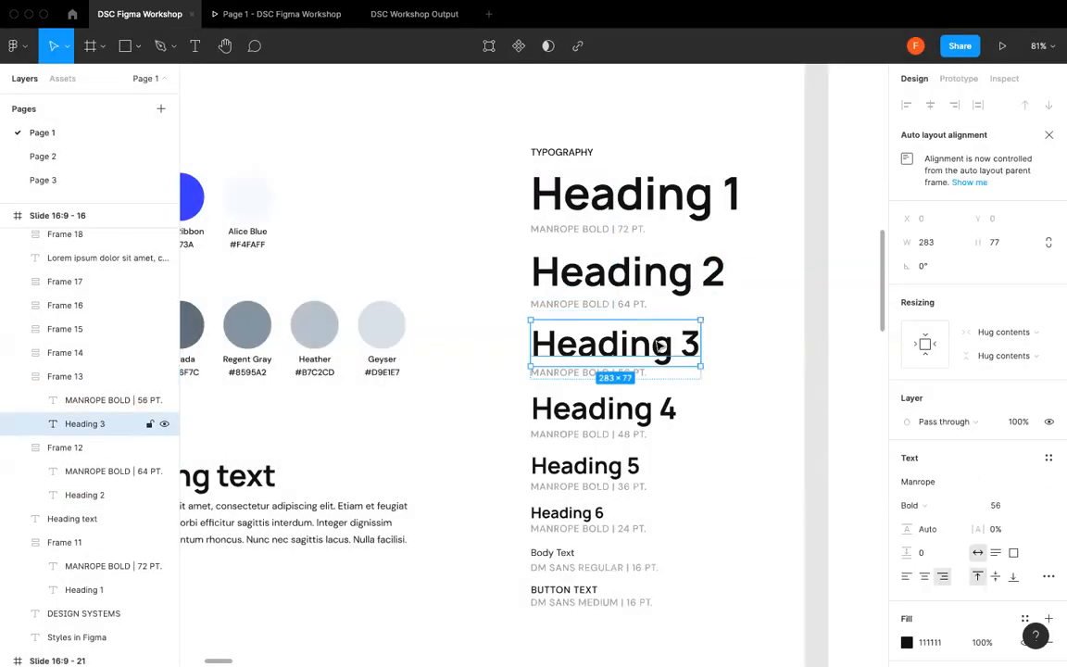
click(1049, 457)
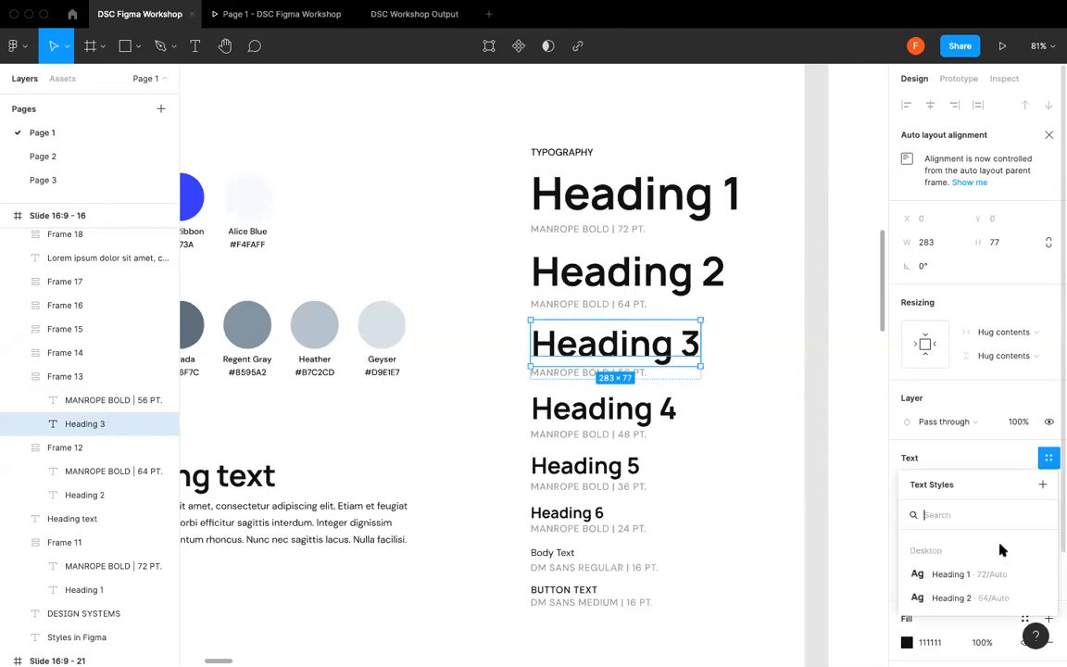
click(1042, 484)
text(Deskt)
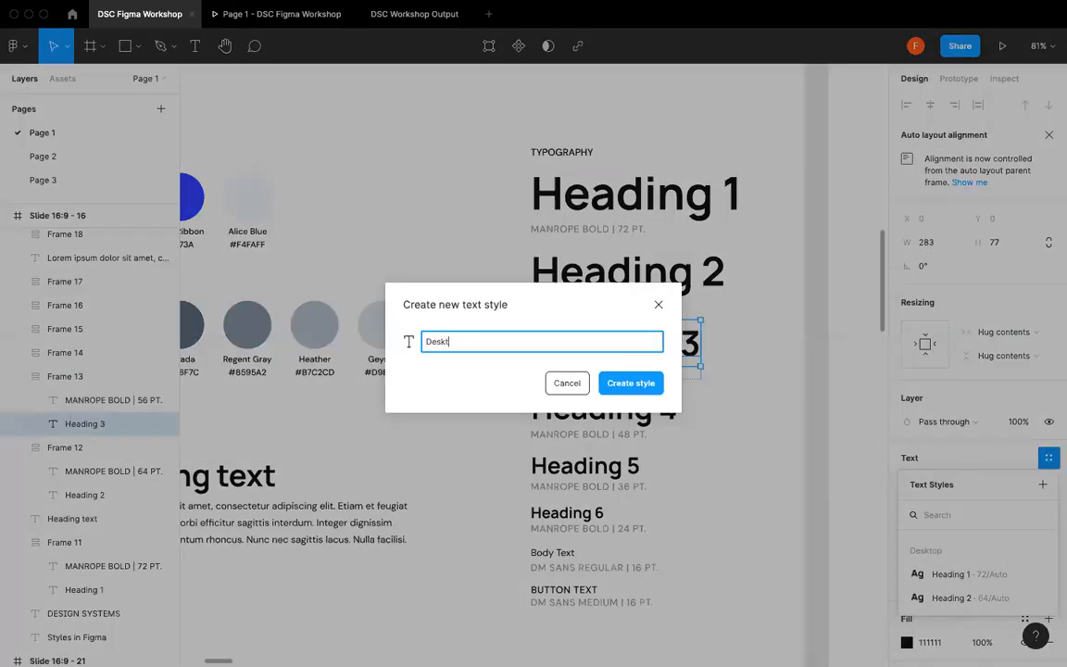
text(op / Heading 3)
click(634, 384)
- Create a text style named "Desktop / Heading 4" from the Heading 4 sample
click(669, 411)
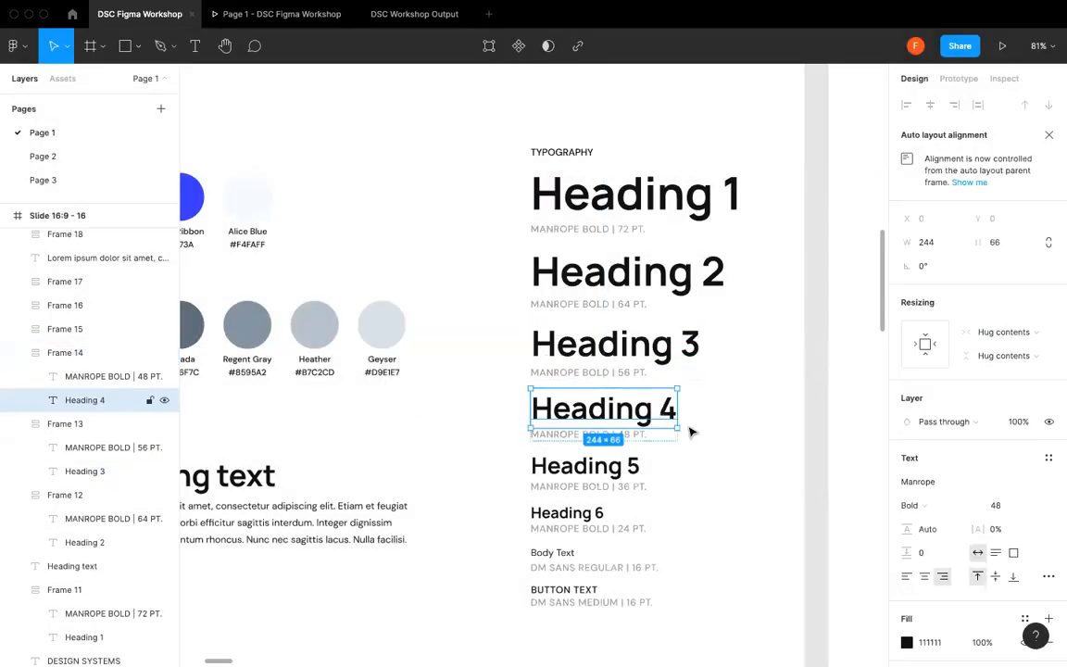
click(1049, 458)
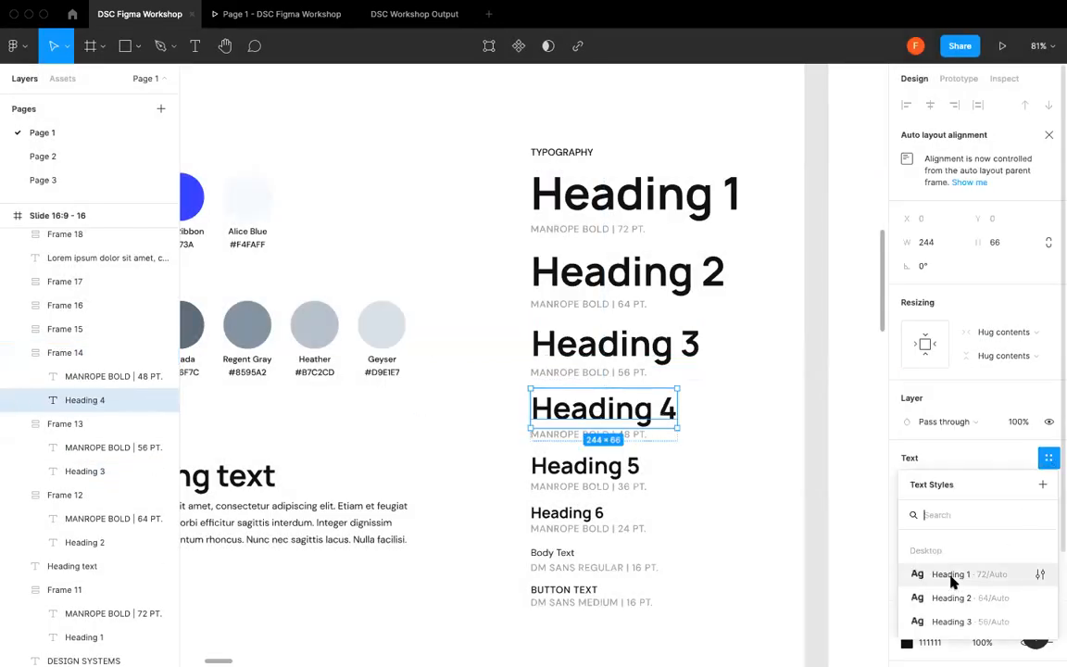
click(1043, 485)
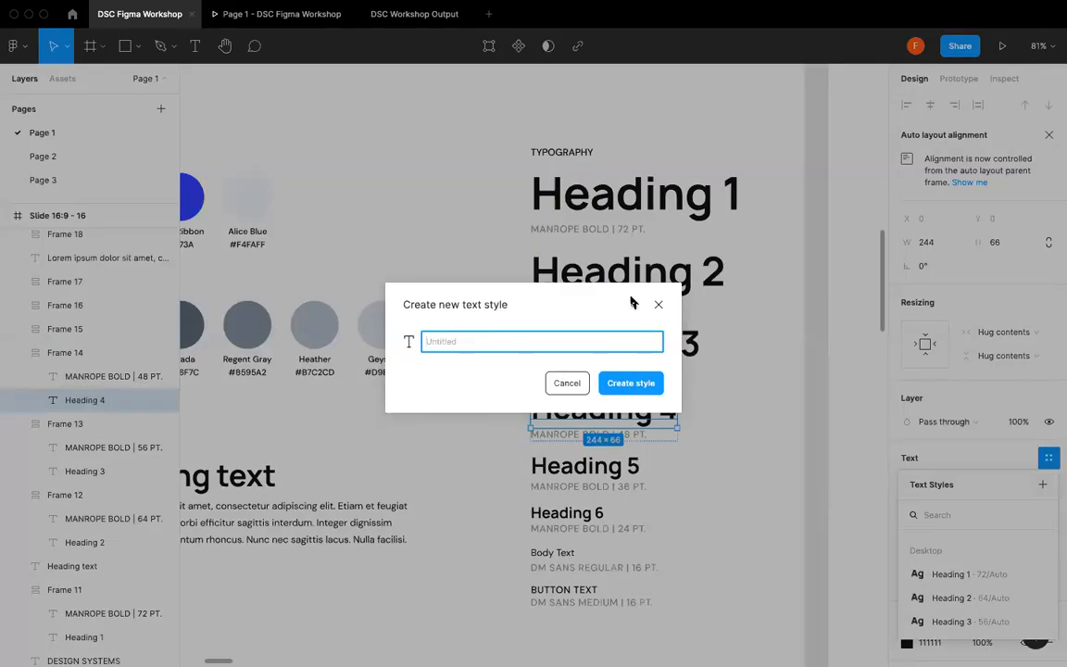
text(Desktop / Heading 4)
click(639, 382)
- Create a text style named "Desktop / Heading 5" from the Heading 5 sample
click(619, 466)
click(1048, 458)
click(1042, 484)
text(D)
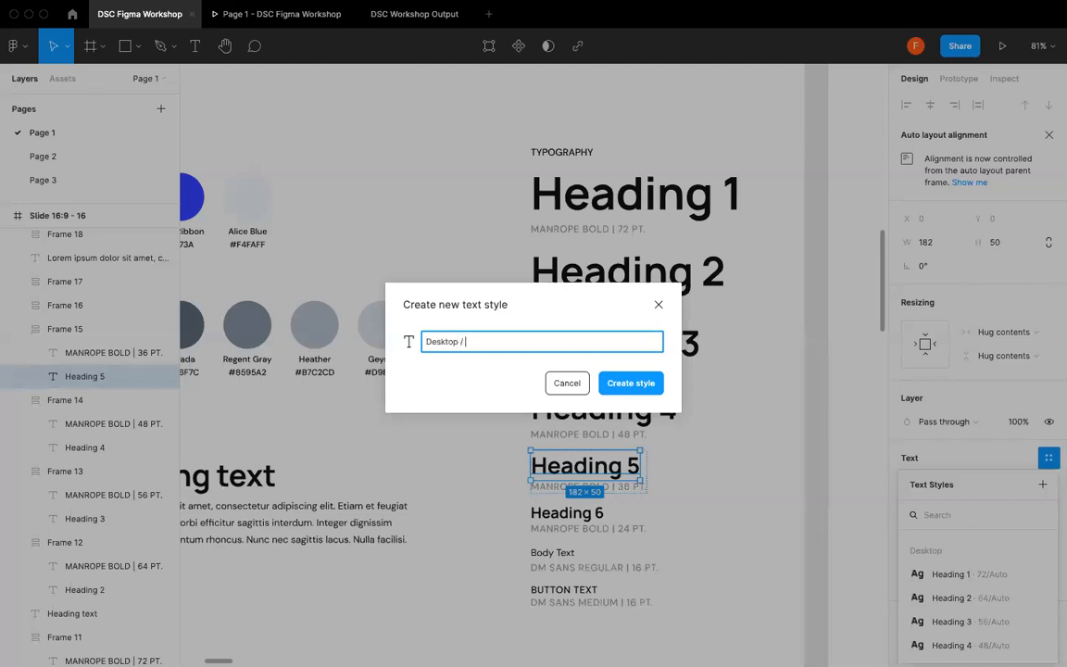
click(631, 382)
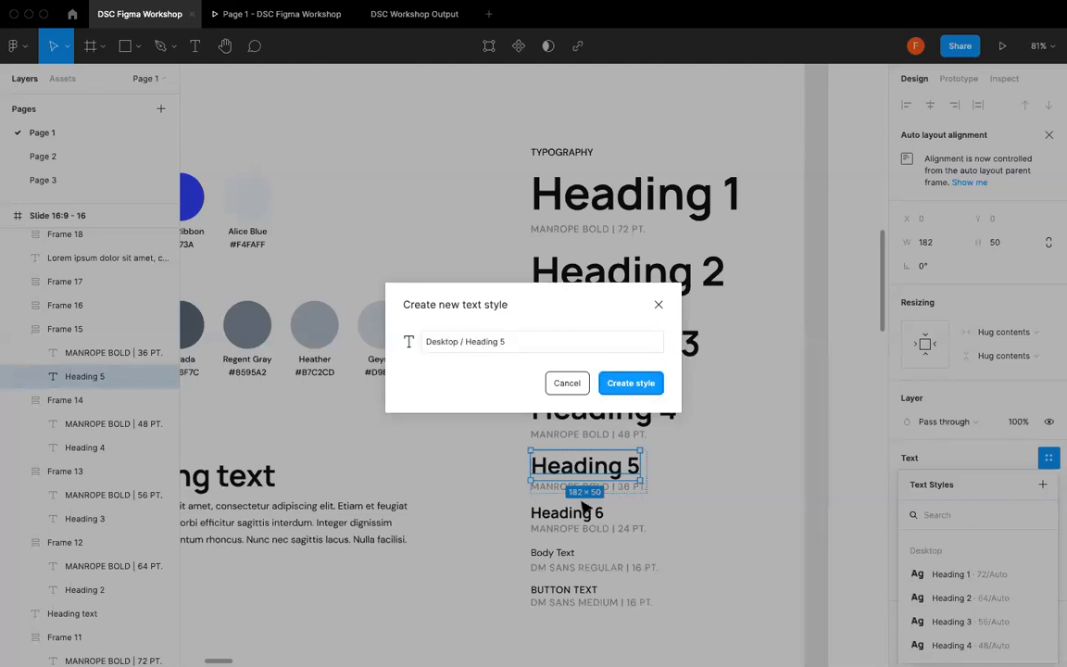
- Create a text style named "Desktop / Heading 6" from the Heading 6 sample
click(588, 513)
click(1049, 458)
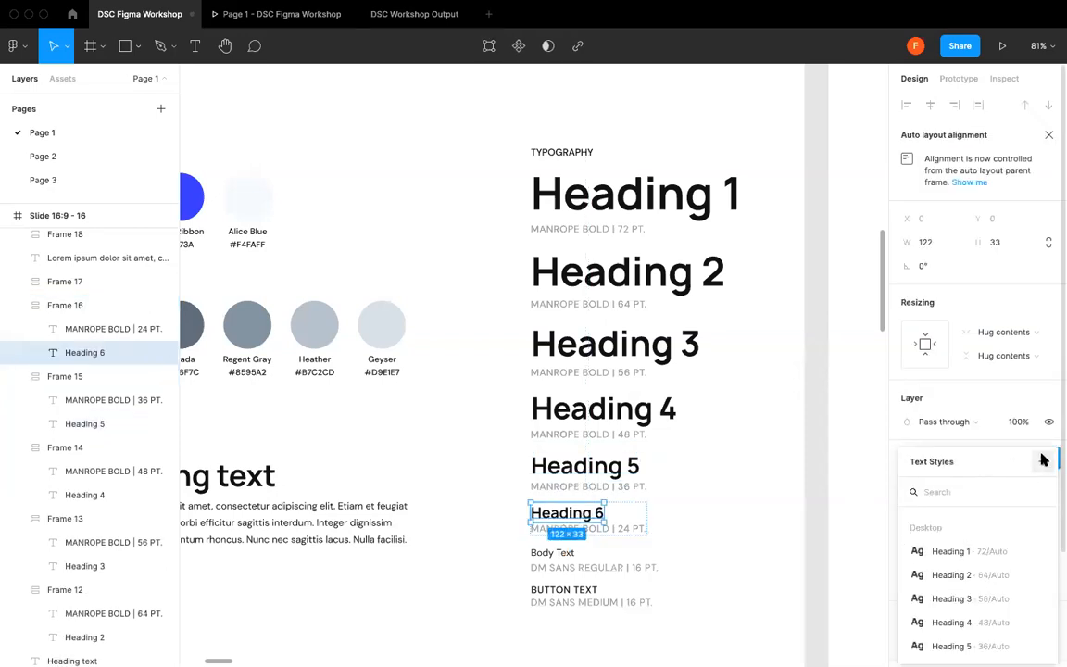
click(1042, 462)
text(Desktop / Heading)
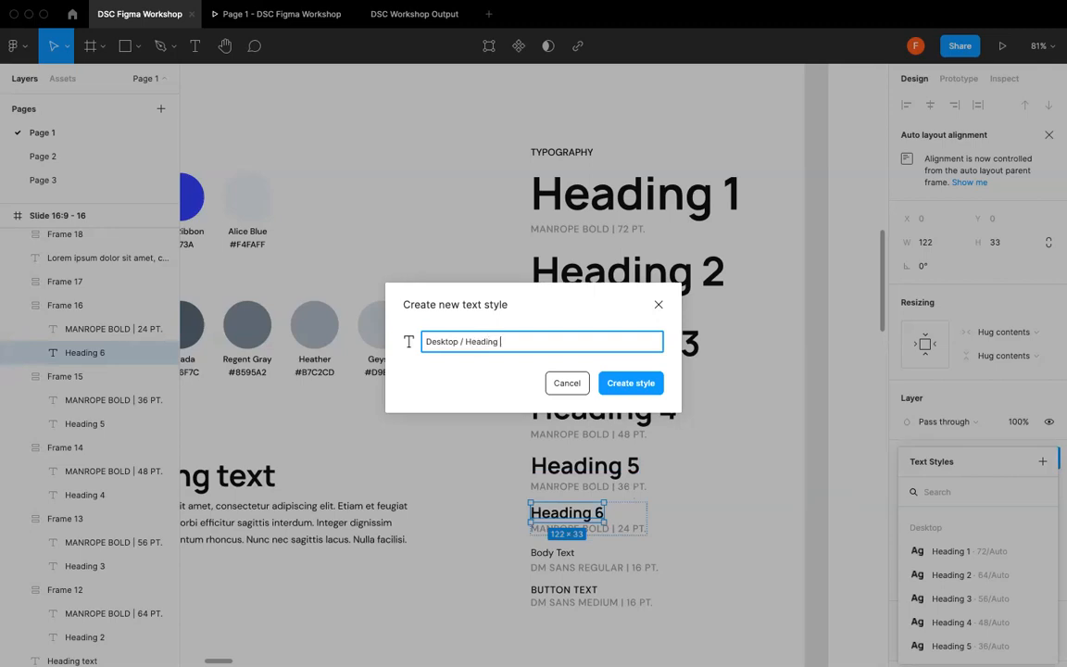
click(603, 377)
- Create a text style named "Desktop / Body Text" from the Body Text sample
click(559, 556)
click(558, 556)
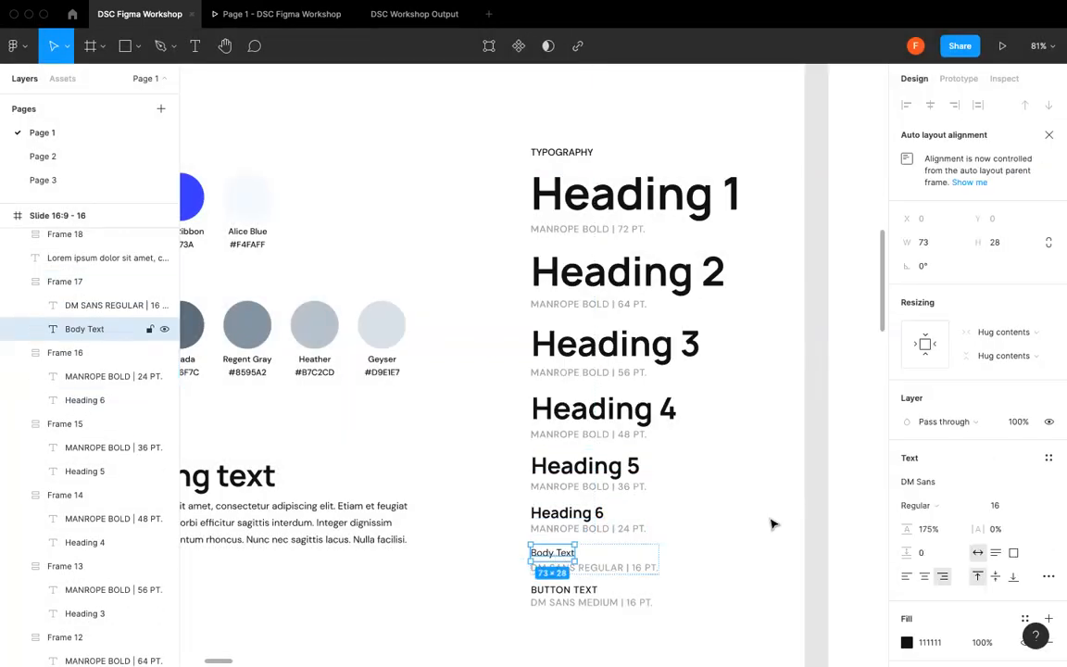
click(1047, 455)
click(1041, 439)
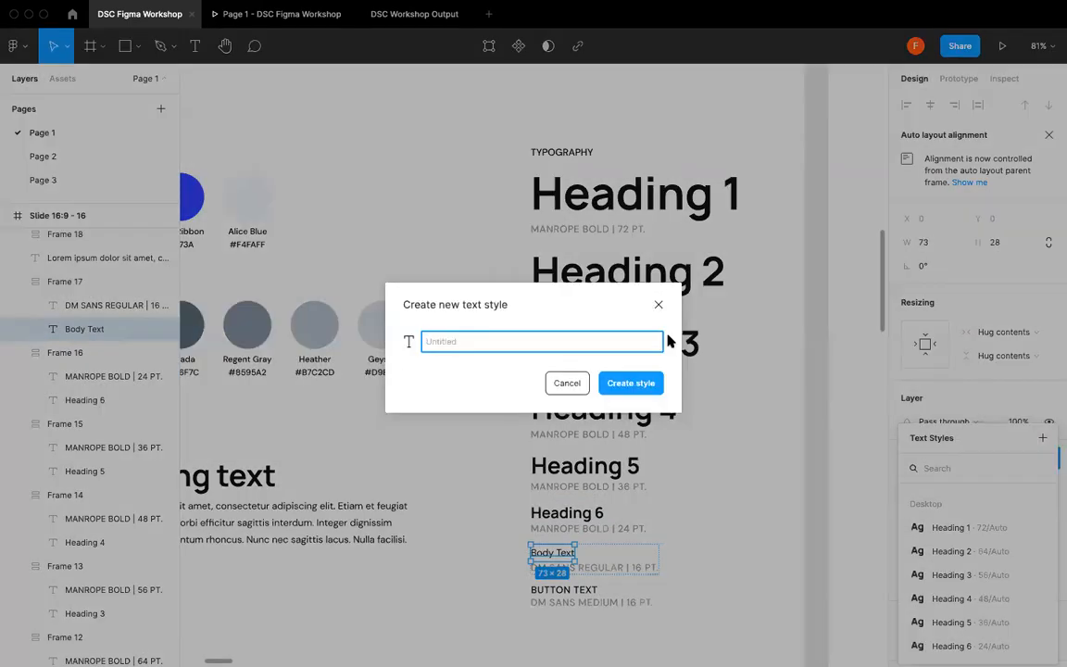
text(Desktop / Body Text)
click(624, 381)
- Create a text style named "Desktop / Button Text" from the BUTTON TEXT sample inside its frame
click(581, 587)
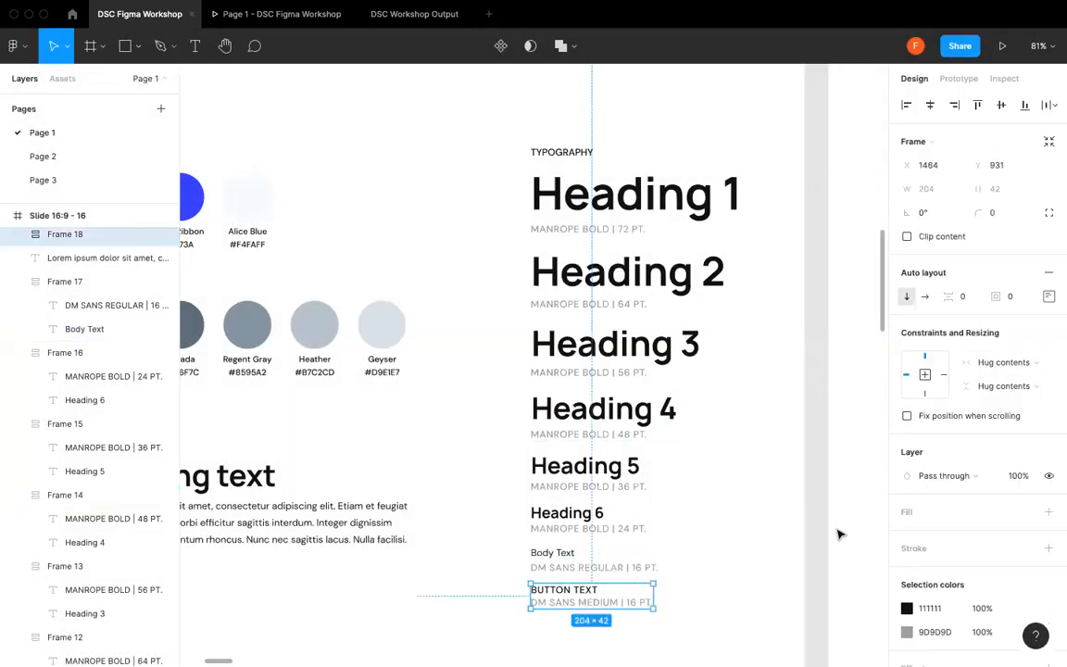
key(Return)
click(1047, 453)
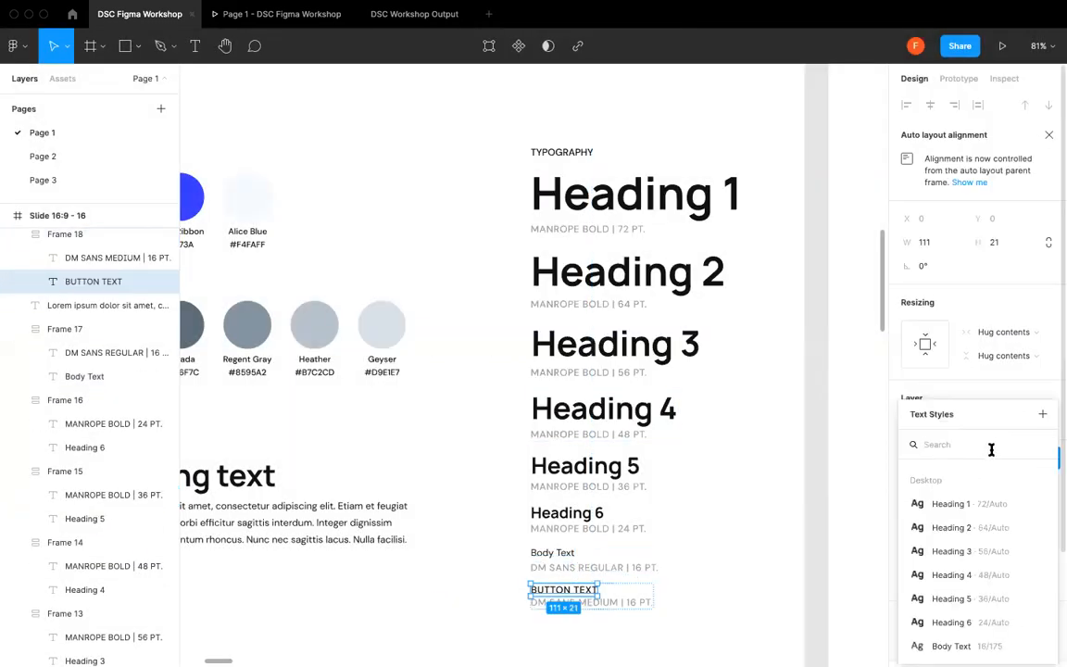
click(1043, 414)
text(Desktop / Button Te)
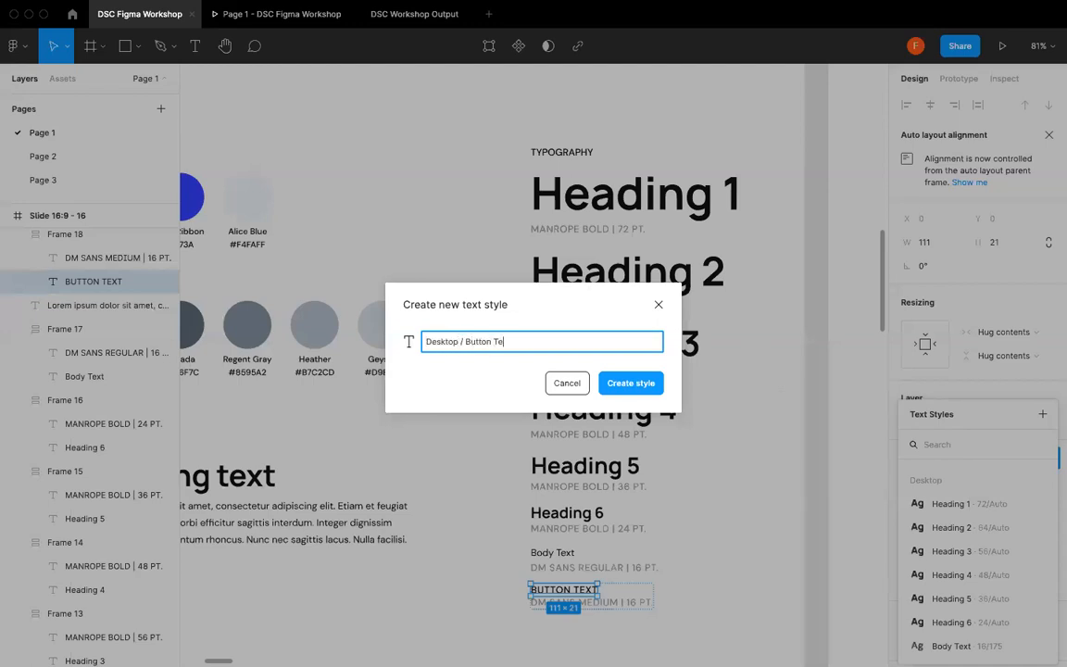
text(xt)
key(Return)
- Deselect the text layer and expand the Desktop text styles to review the whole set
click(604, 450)
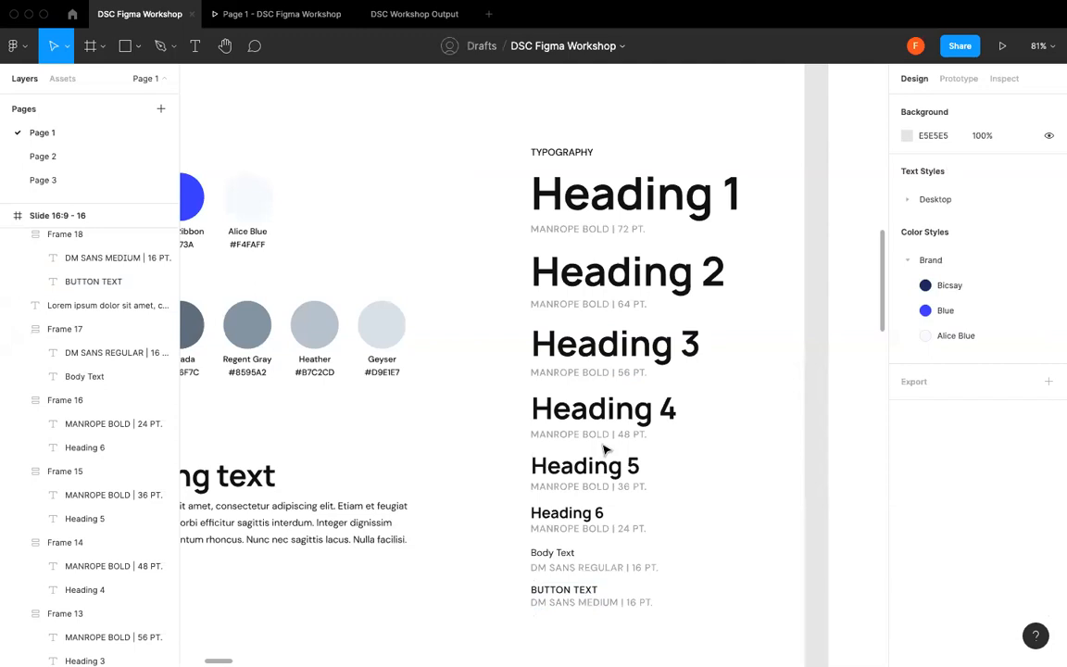
click(906, 199)
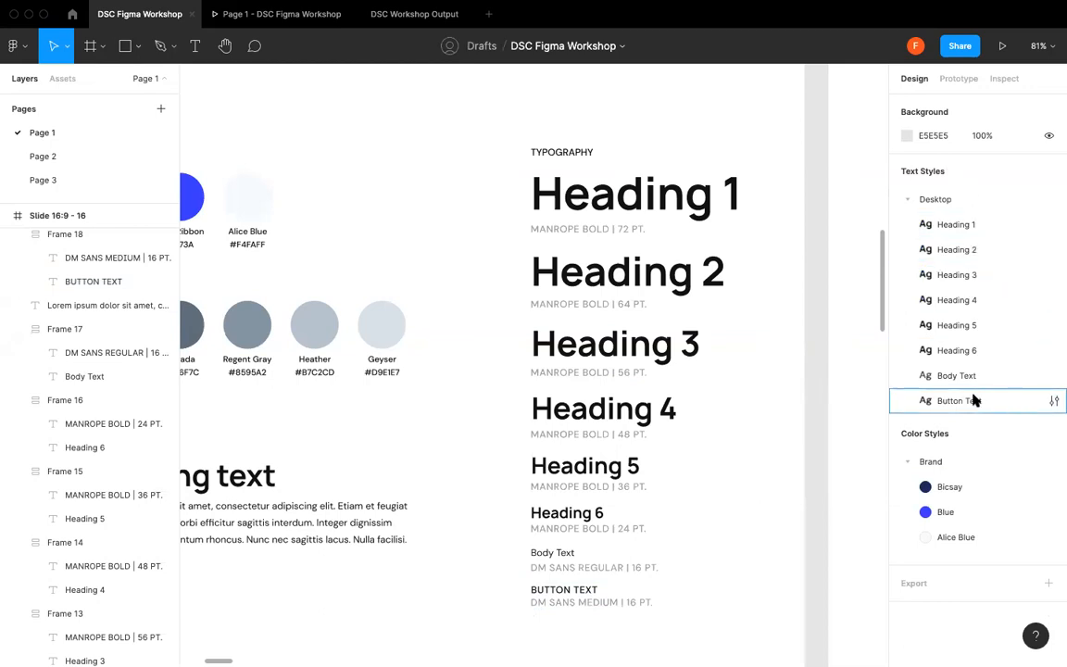
- Try the Desktop Heading 1 and Body Text styles on the "Heading text" sample under TYPE USAGE
scroll(333, 543, left, 5)
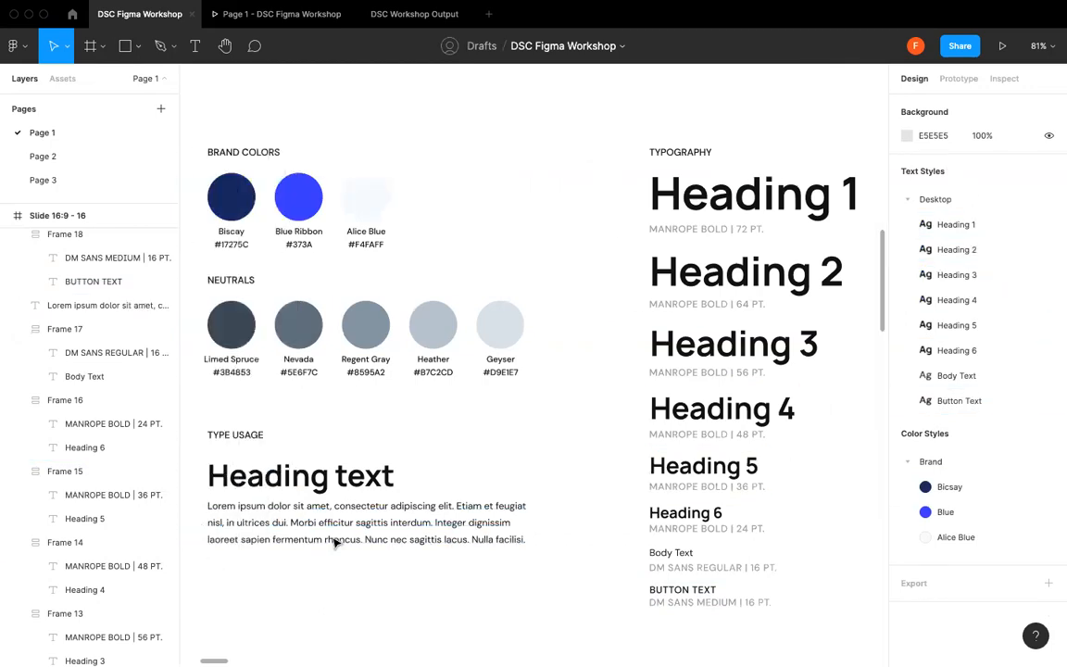
scroll(333, 543, left, 2)
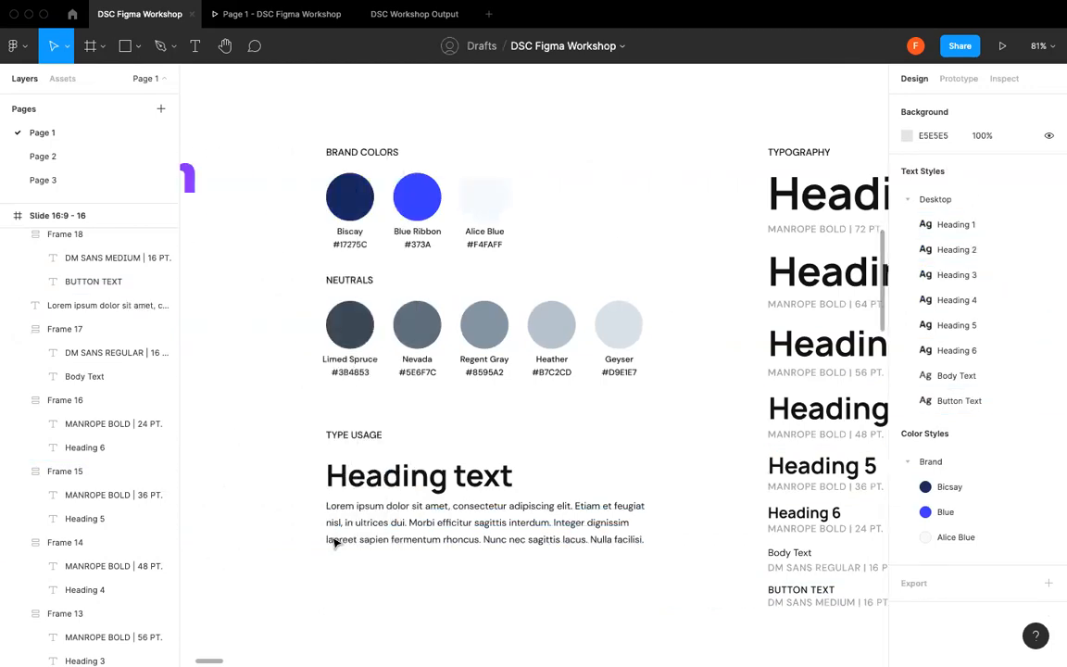
click(434, 515)
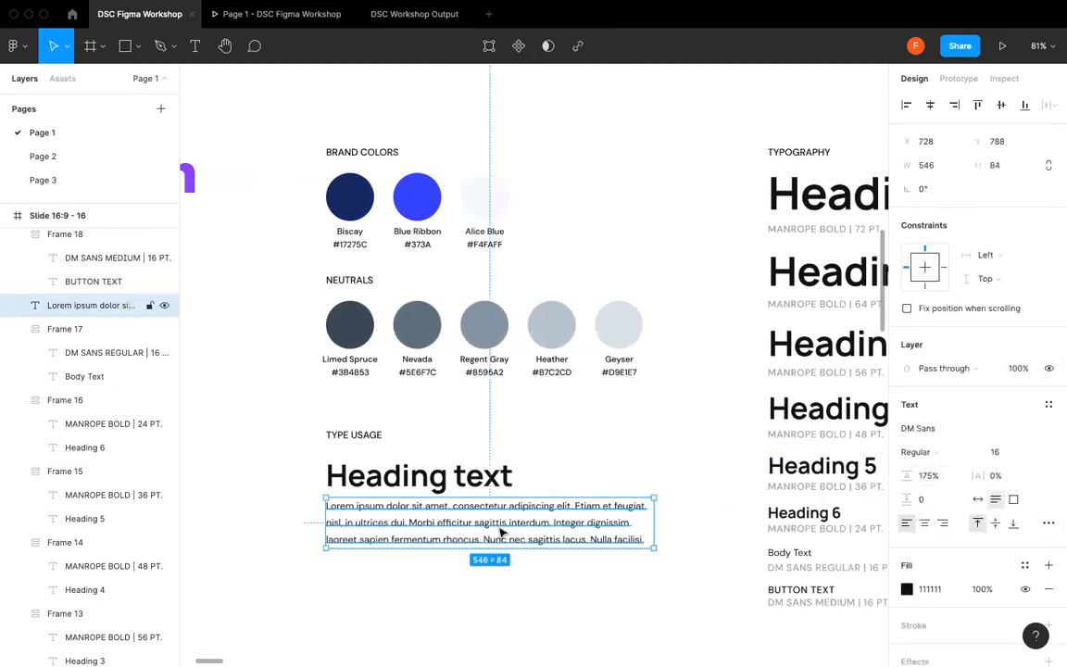
click(443, 477)
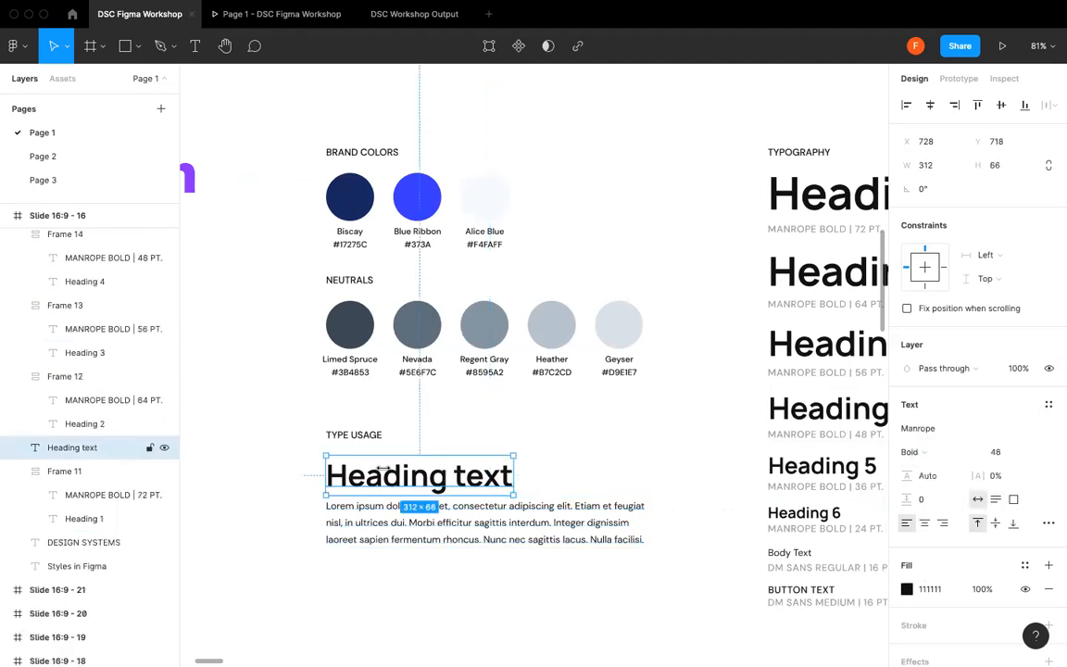
click(1047, 407)
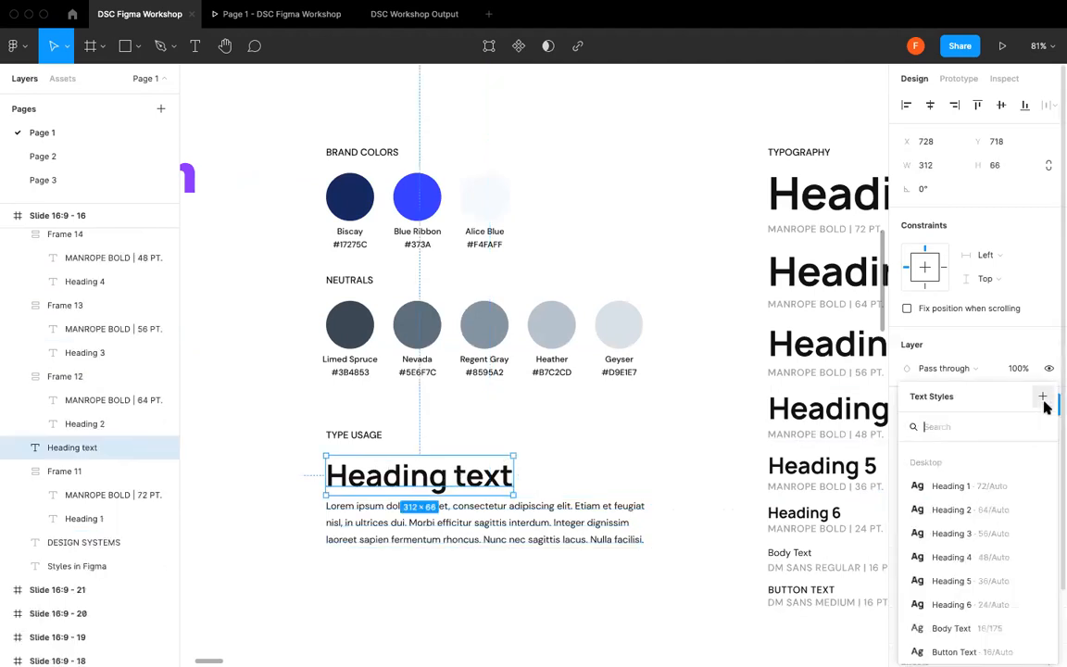
click(975, 528)
click(955, 405)
click(959, 482)
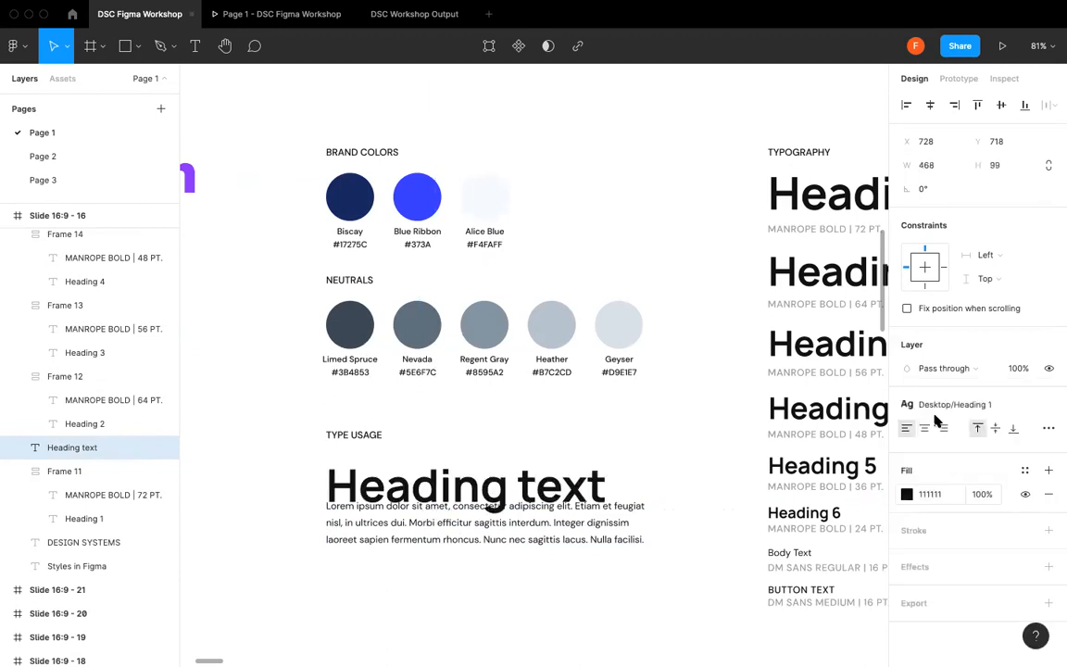
click(954, 404)
click(924, 631)
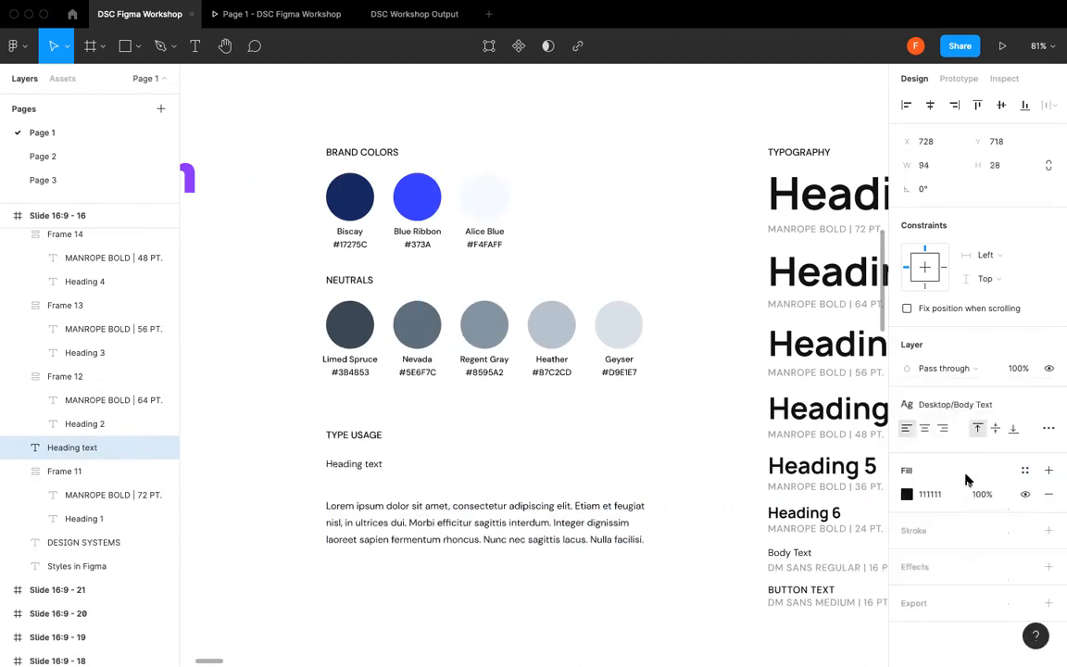
- Apply the Desktop Heading 4 text style to the "Heading text" sample and deselect it
click(956, 407)
click(945, 552)
click(943, 402)
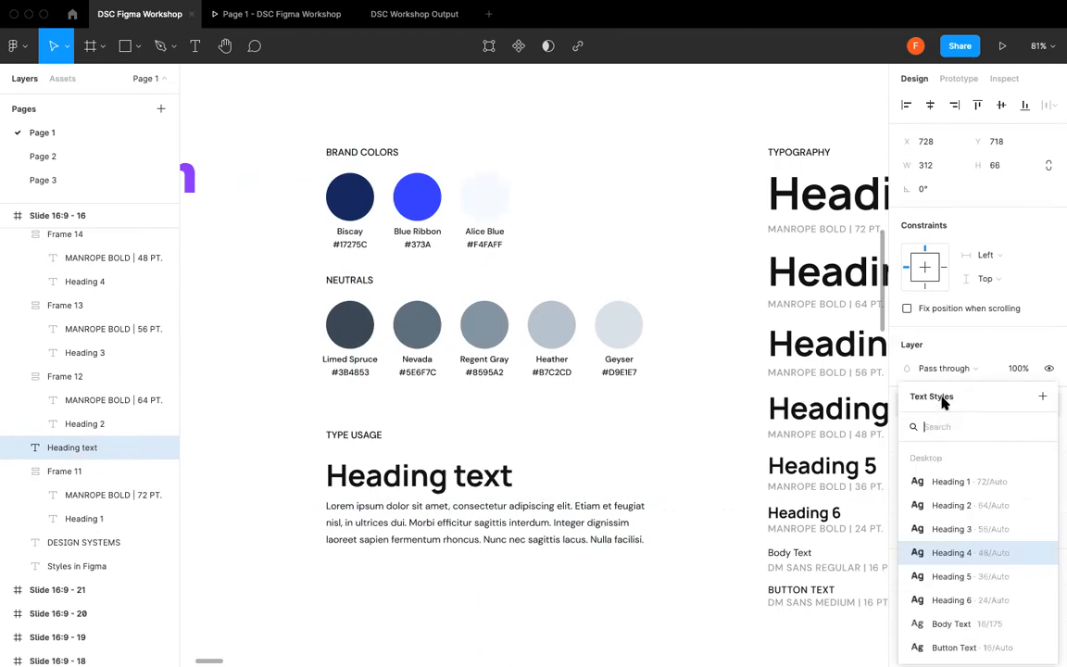
click(564, 438)
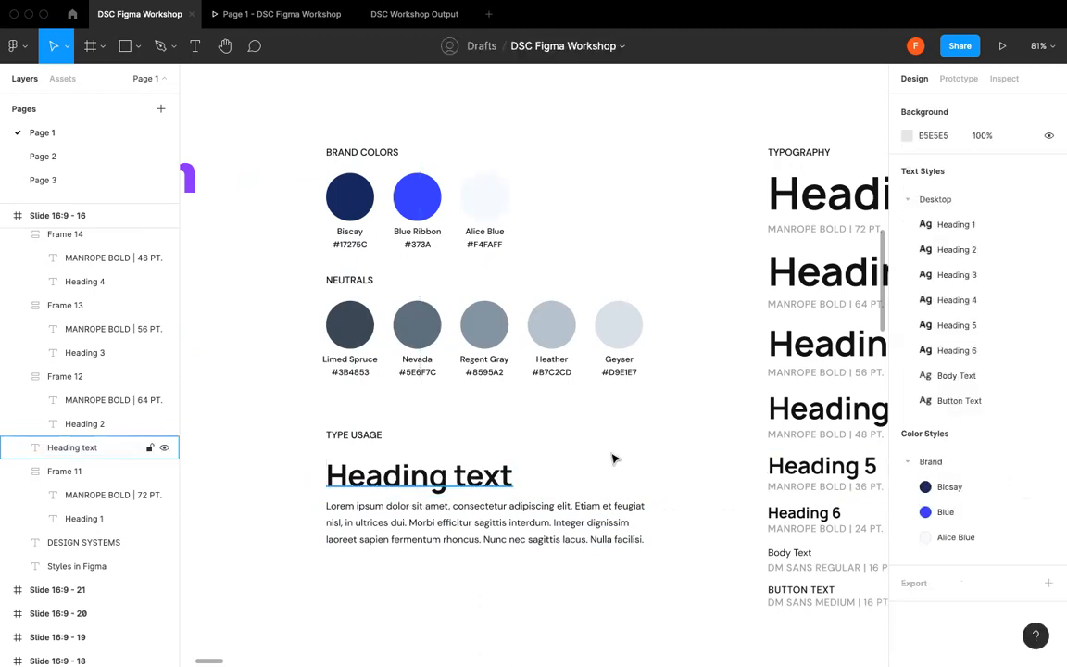
- Review the color and typography samples on the Styles in Figma slide, and the list on the neighbouring Assets slide
scroll(642, 417, down, 2)
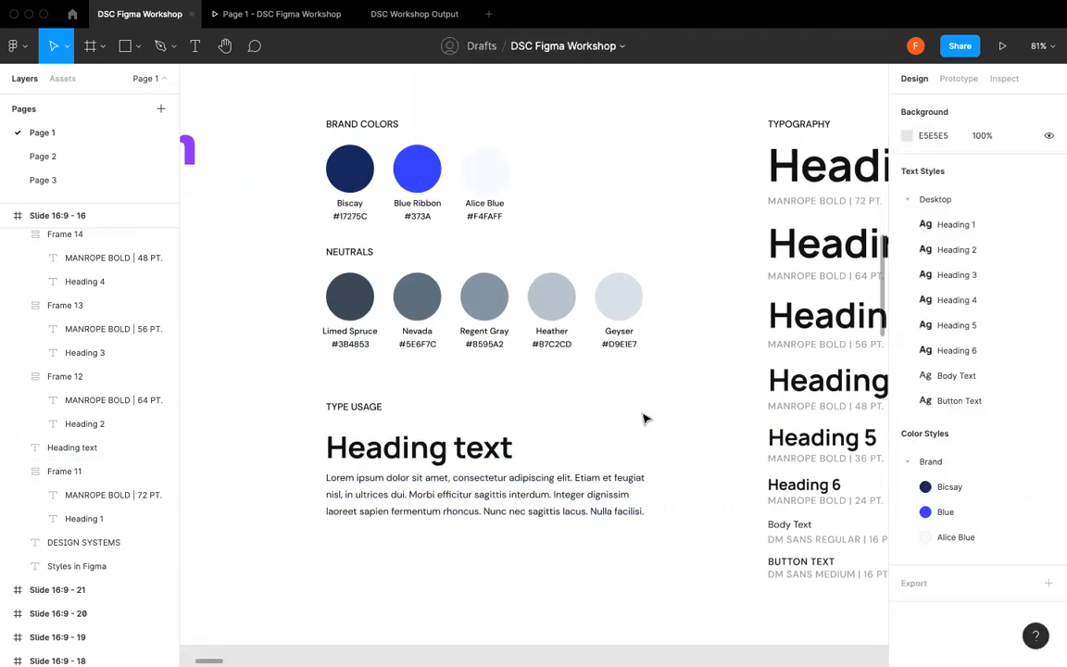
scroll(642, 418, right, 2)
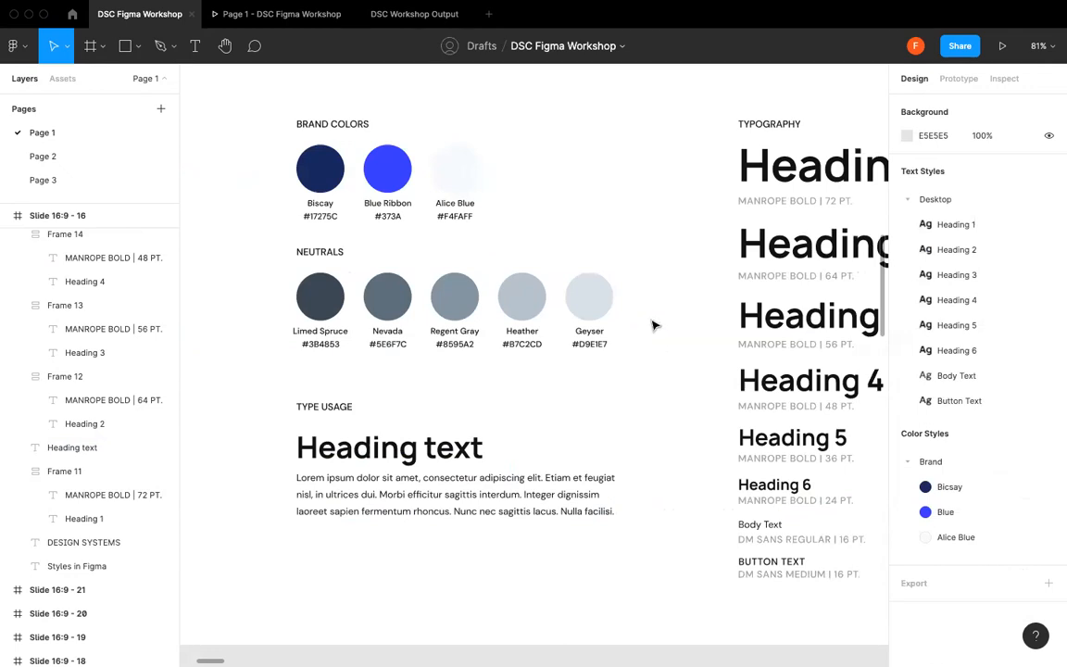
scroll(653, 324, left, 5)
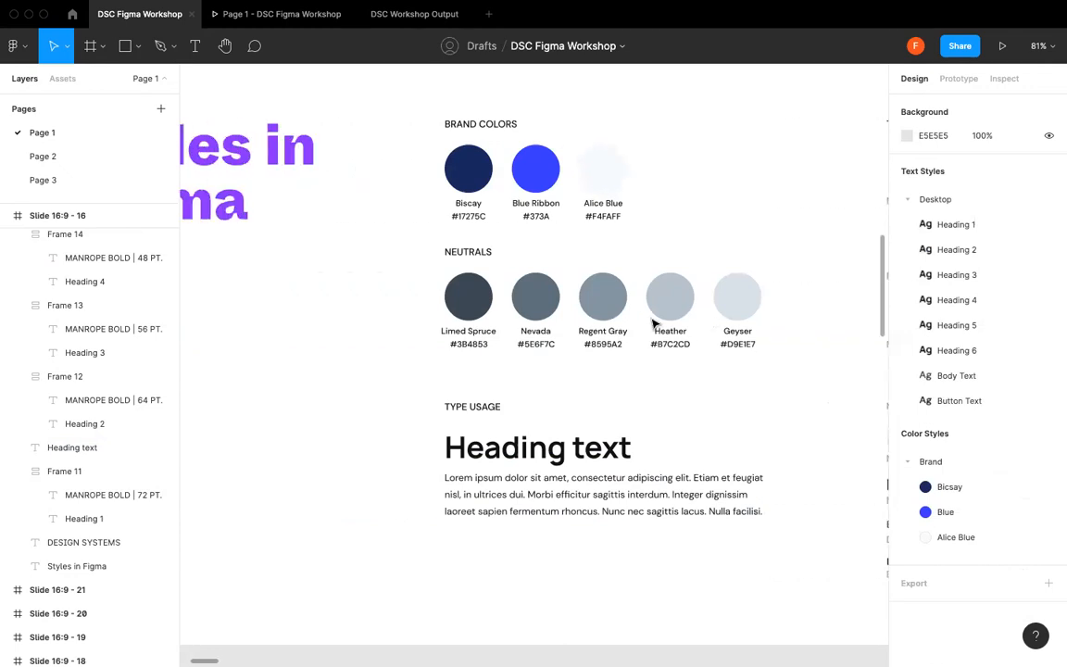
scroll(653, 323, down, 3)
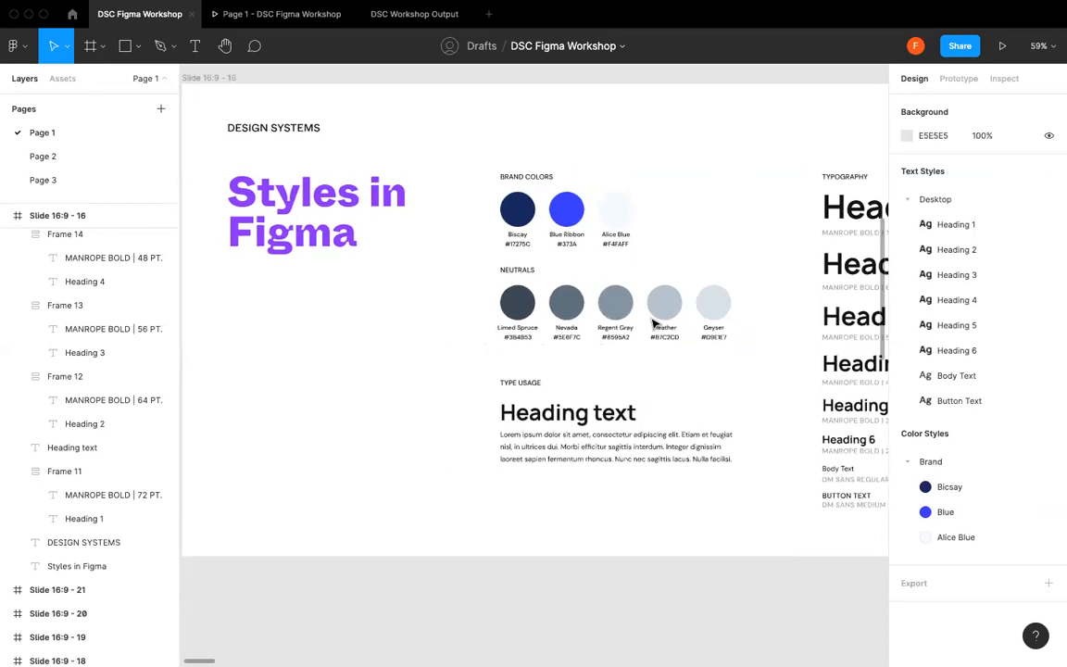
scroll(653, 323, right, 2)
scroll(654, 323, right, 10)
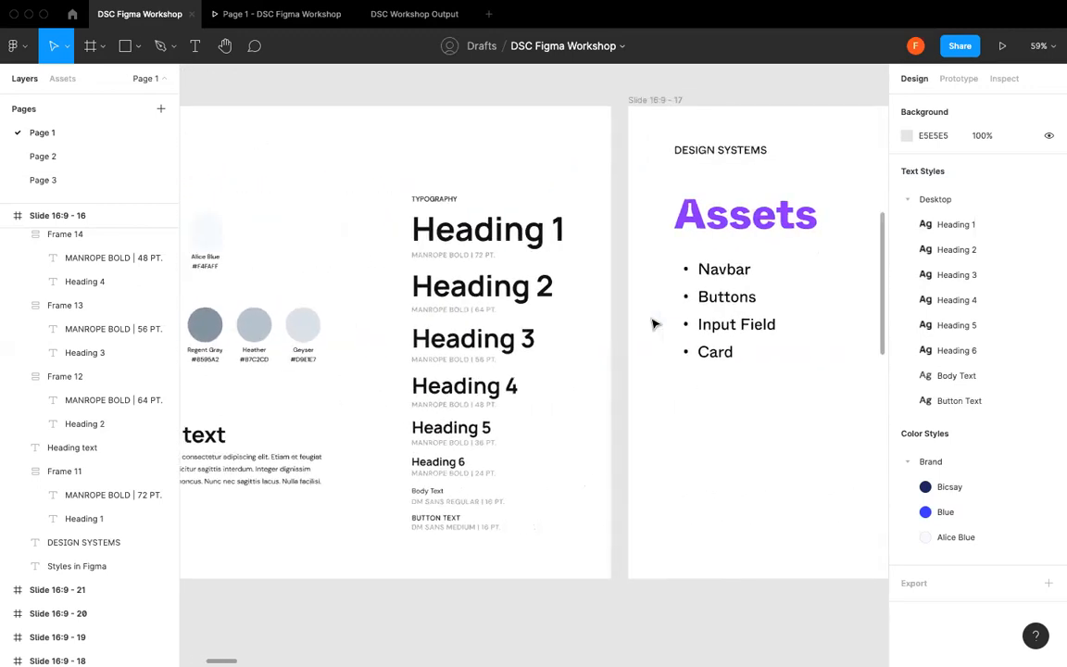
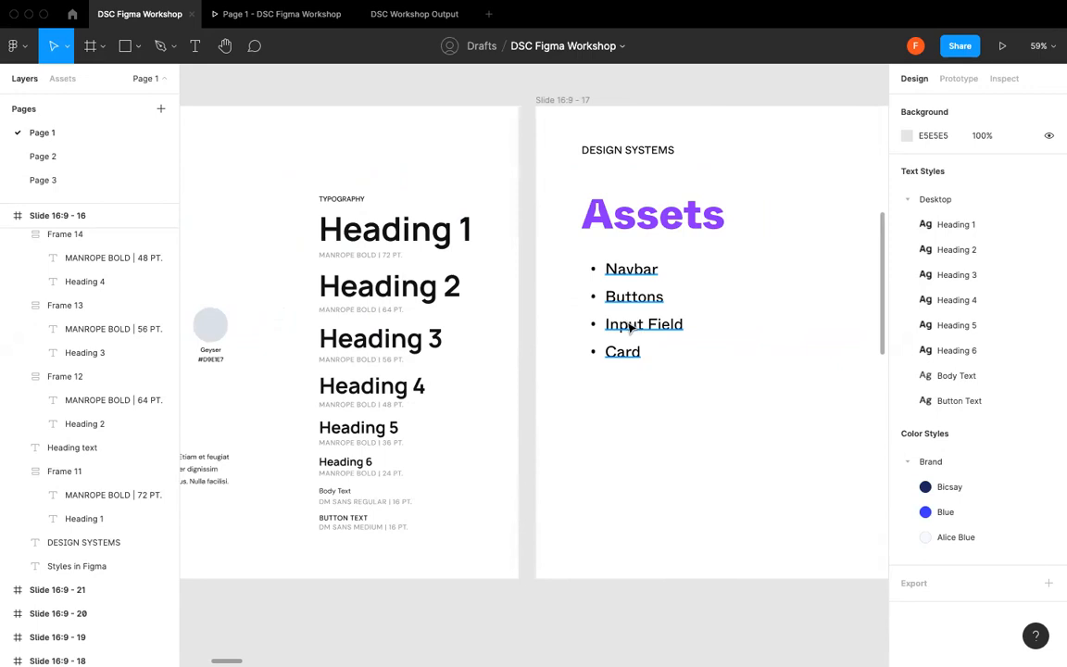
scroll(784, 267, right, 4)
scroll(784, 266, right, 4)
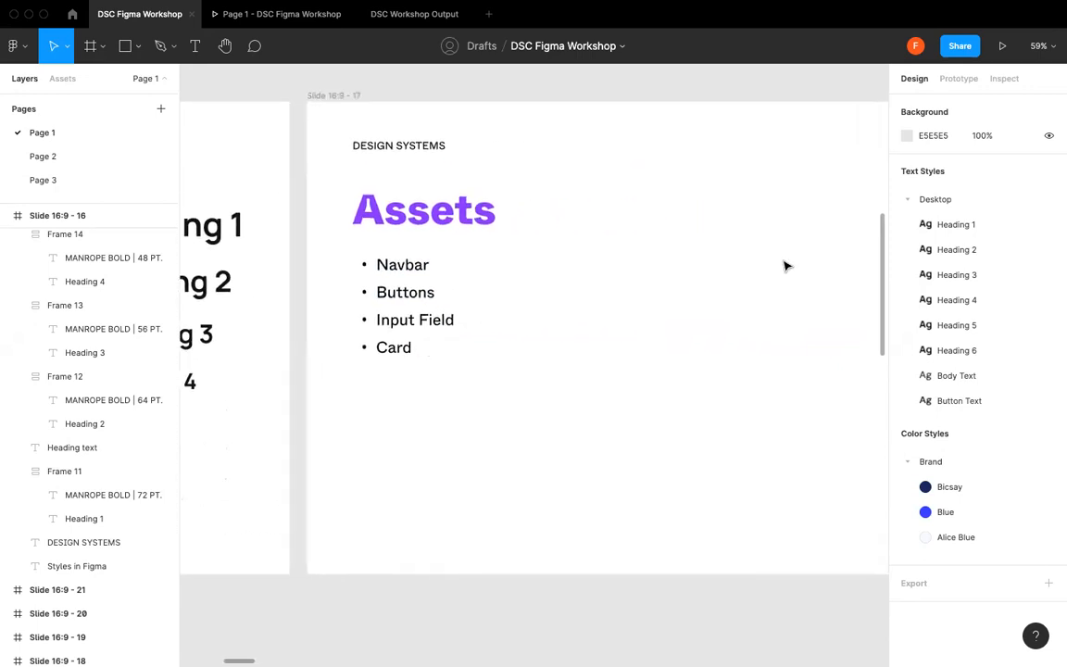
scroll(785, 267, right, 1)
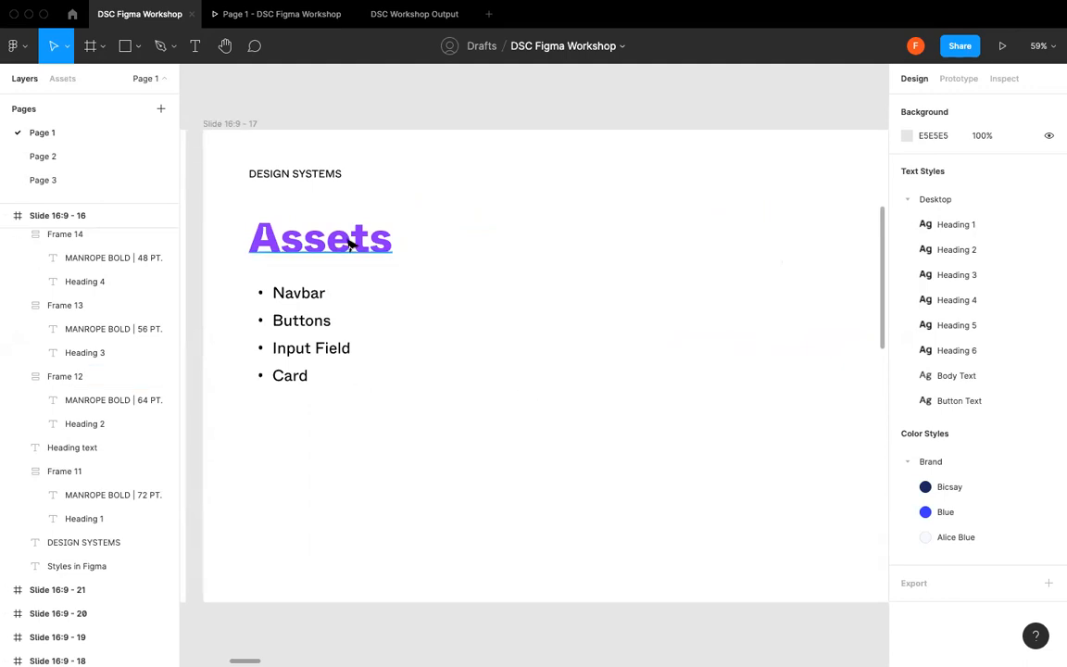
click(57, 80)
click(21, 78)
- Find the Constraints slide and select its Banksy Nav frame for copying
scroll(630, 303, down, 10)
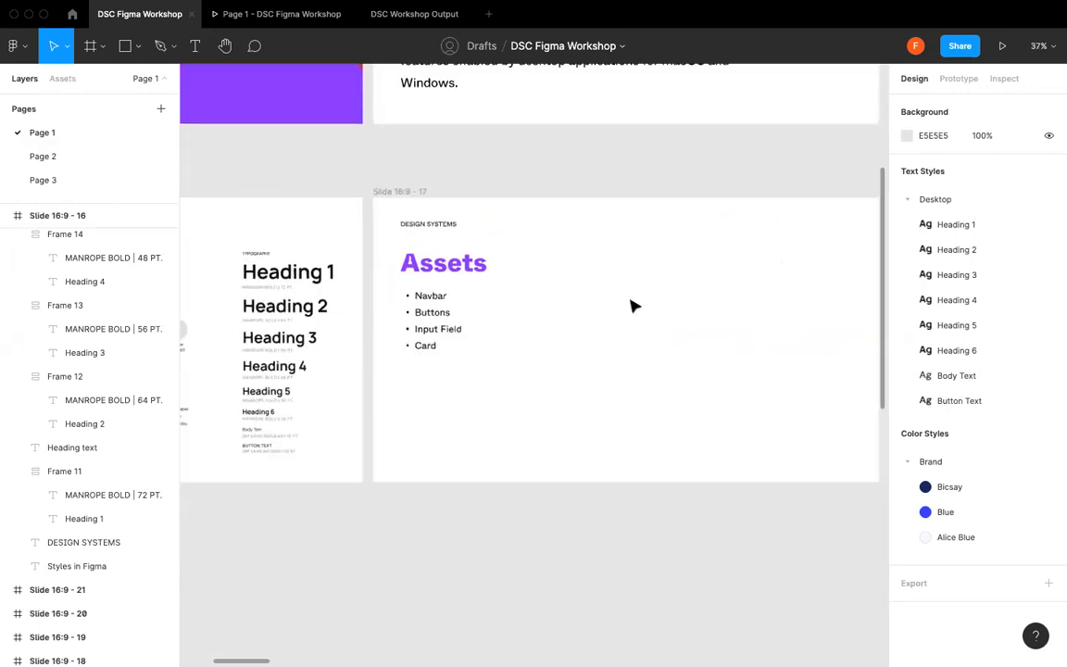
scroll(632, 306, up, 4)
scroll(633, 306, right, 5)
scroll(633, 305, right, 15)
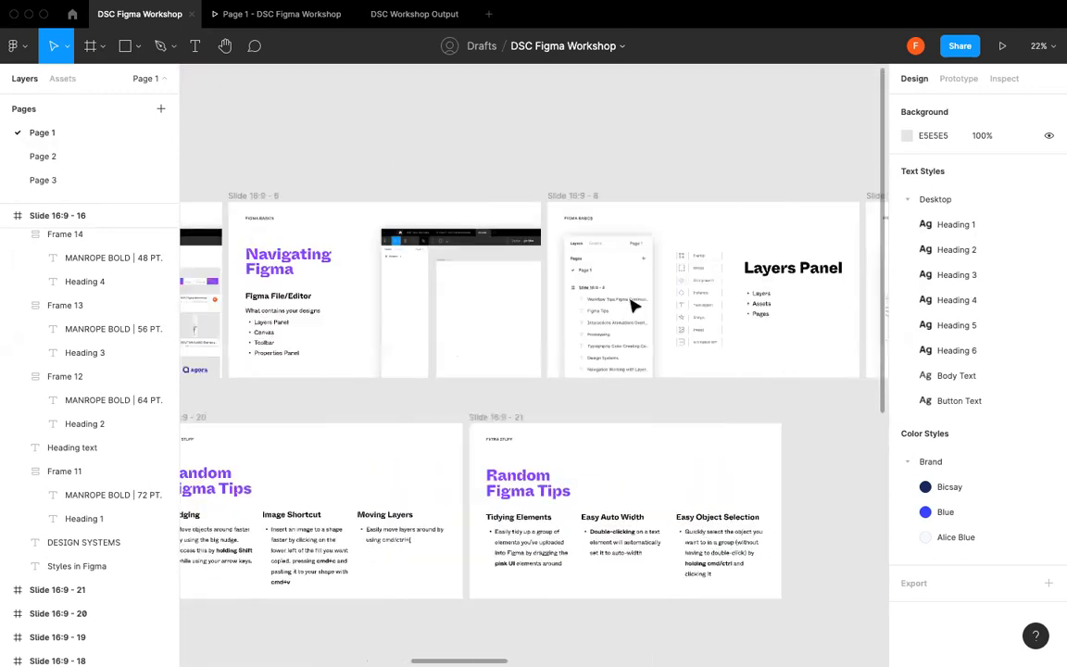
scroll(633, 305, right, 15)
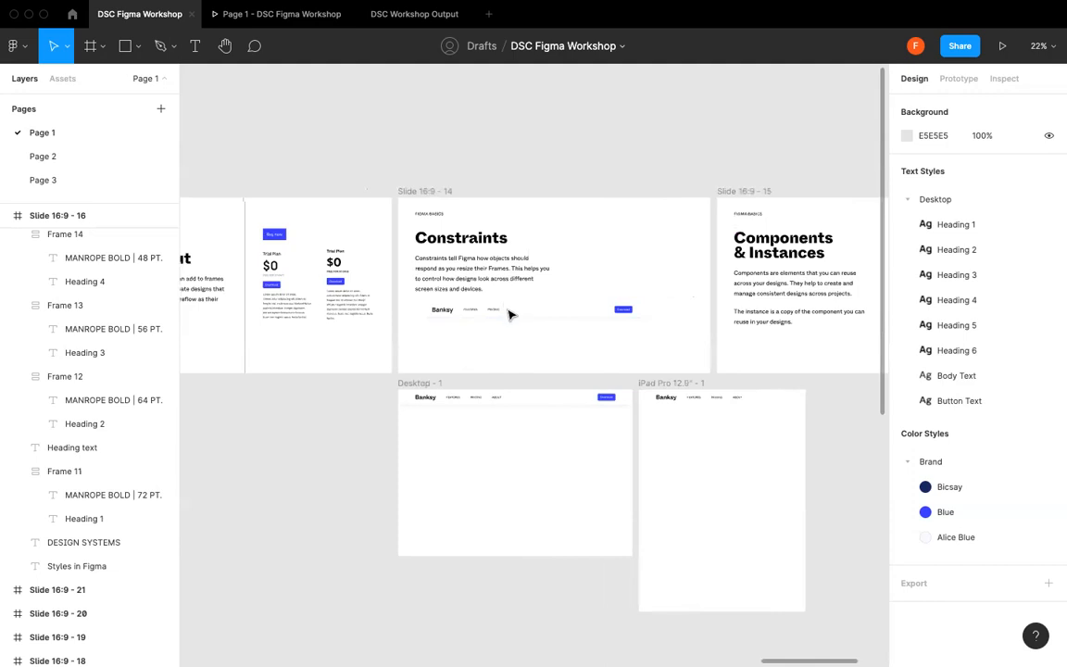
click(554, 315)
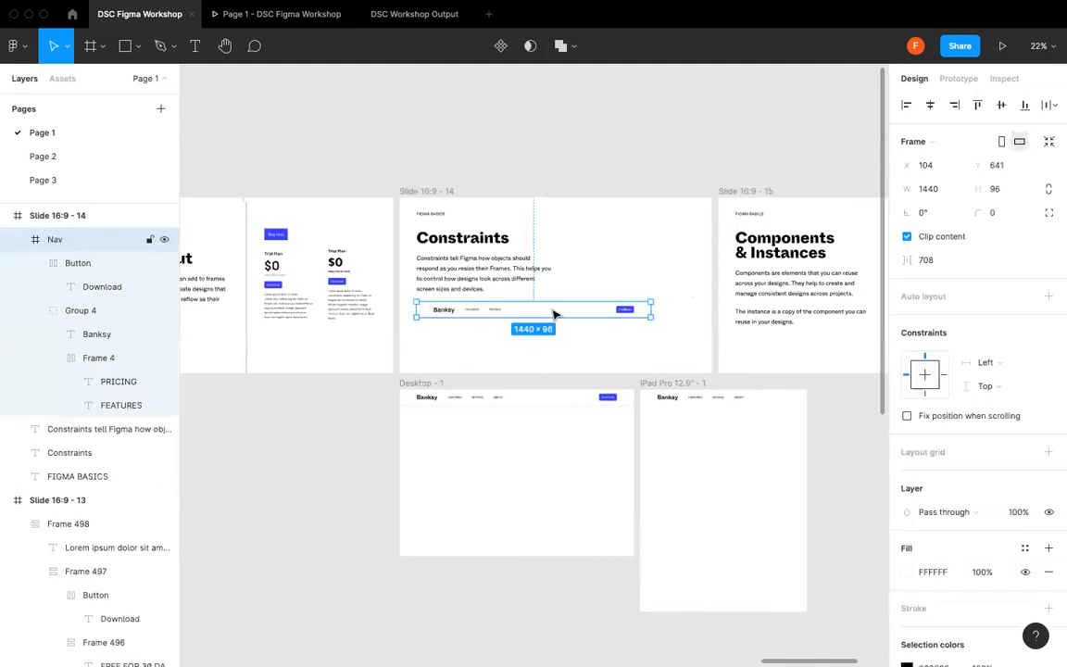
- Paste the copied navigation bar as an image and place it on the canvas beneath the Assets slide
scroll(554, 315, left, 20)
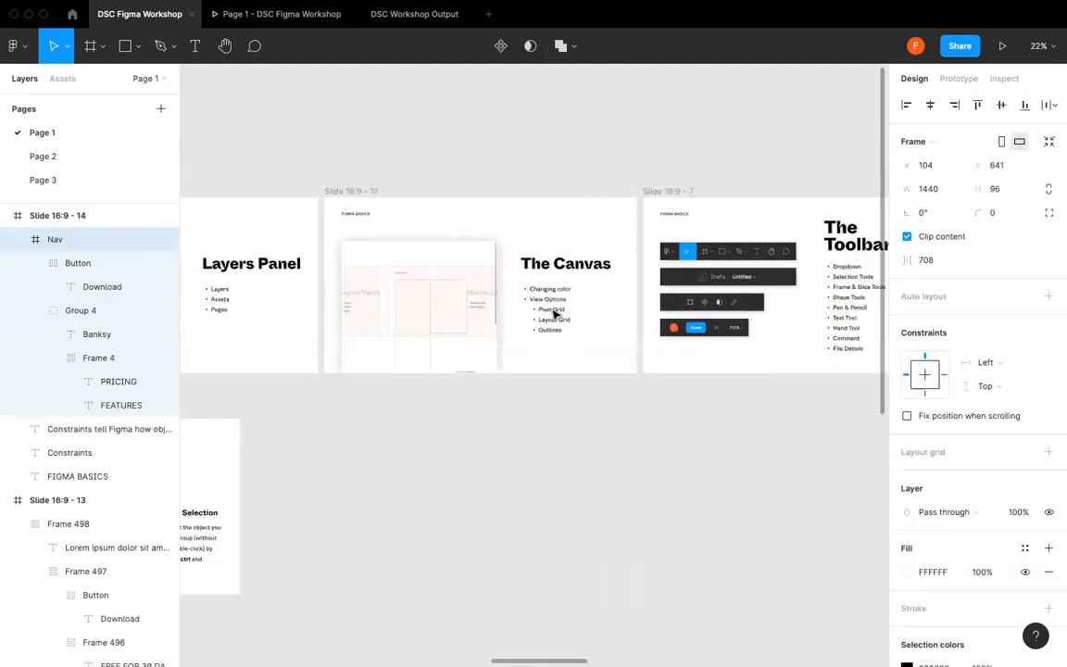
scroll(554, 315, left, 20)
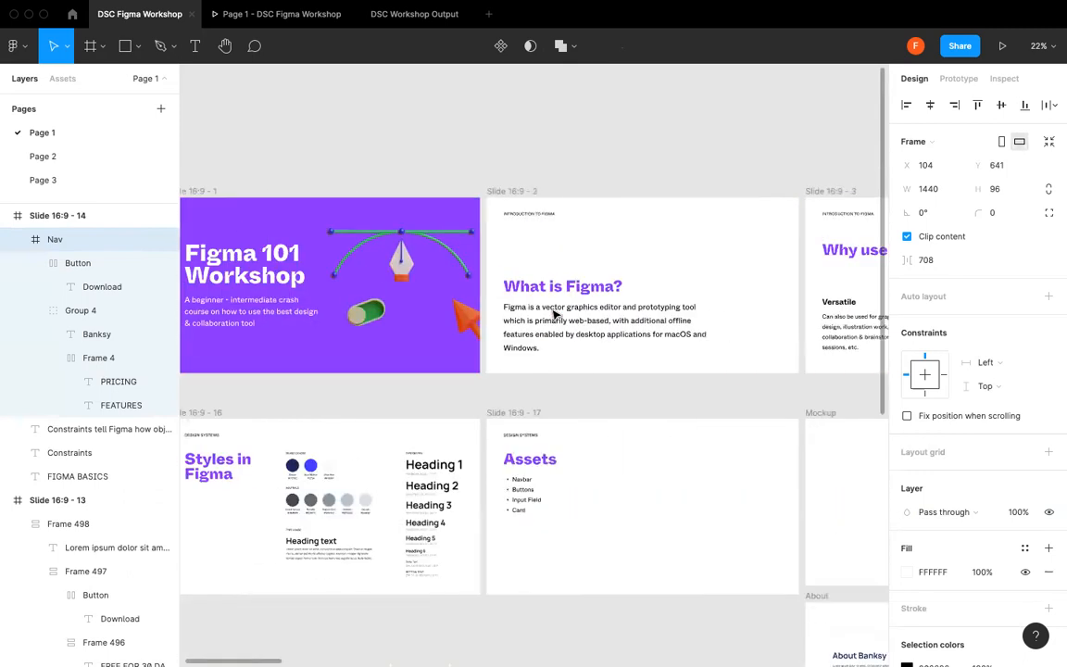
scroll(554, 315, down, 3)
click(637, 427)
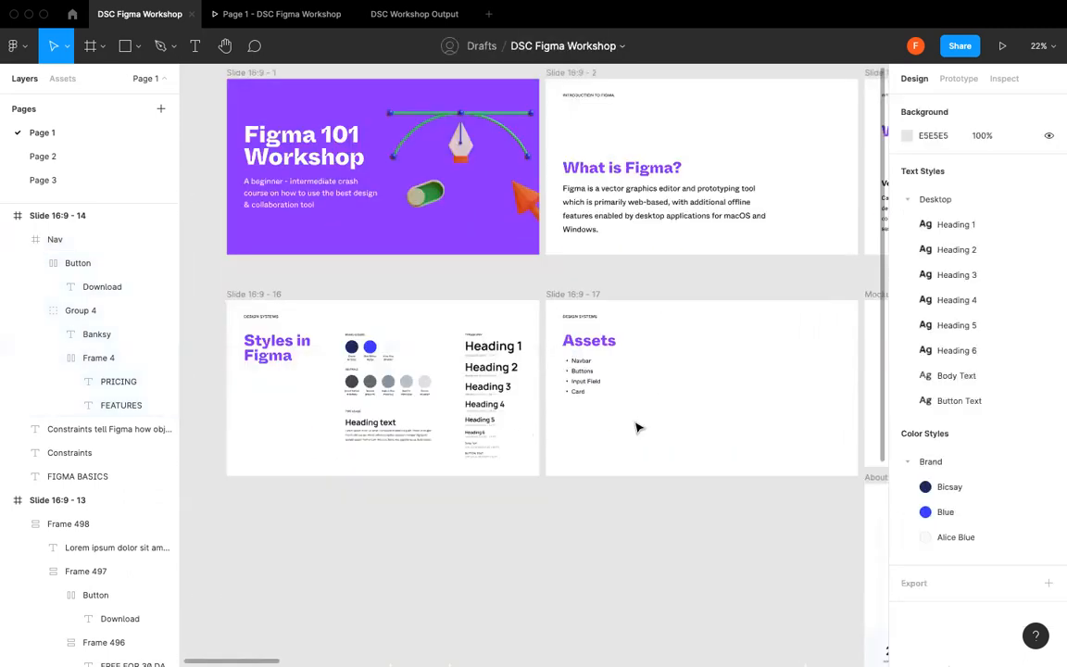
key(ctrl+v)
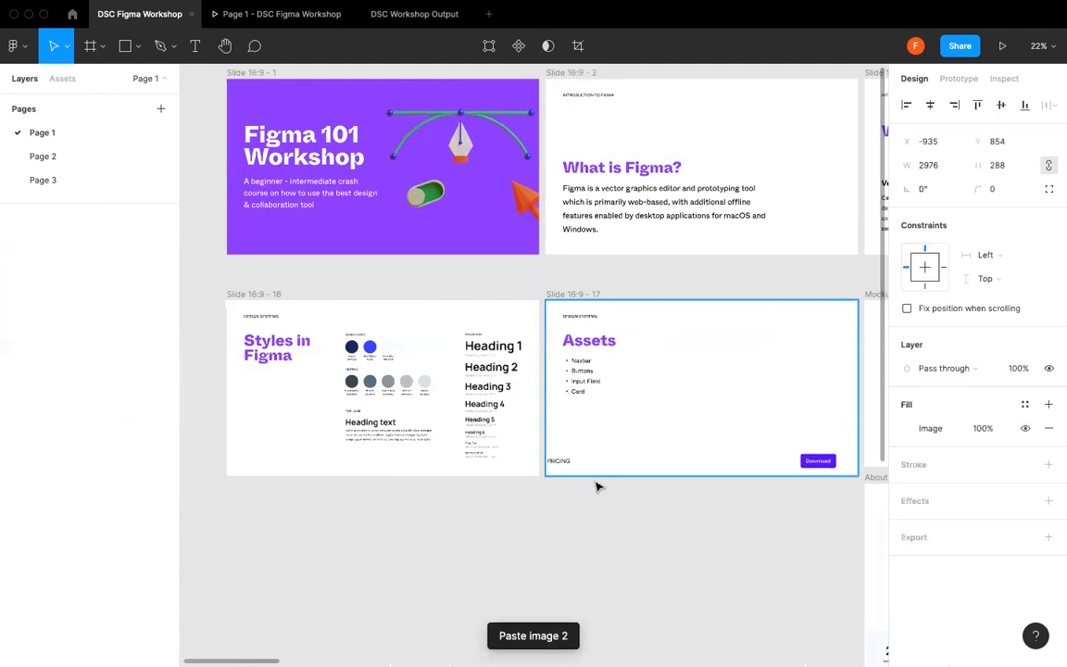
drag(559, 530, 595, 524)
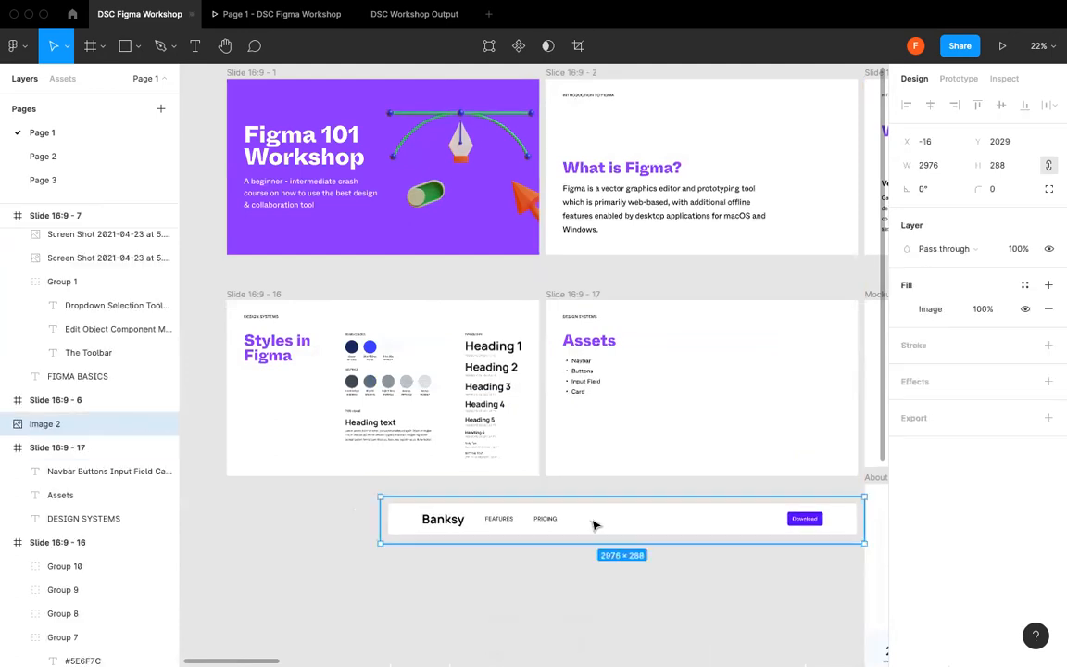
- Set the navigation bar image's width to 1440 and move it onto the Assets slide below the bulleted list
double_click(596, 525)
key(Escape)
scroll(745, 374, right, 2)
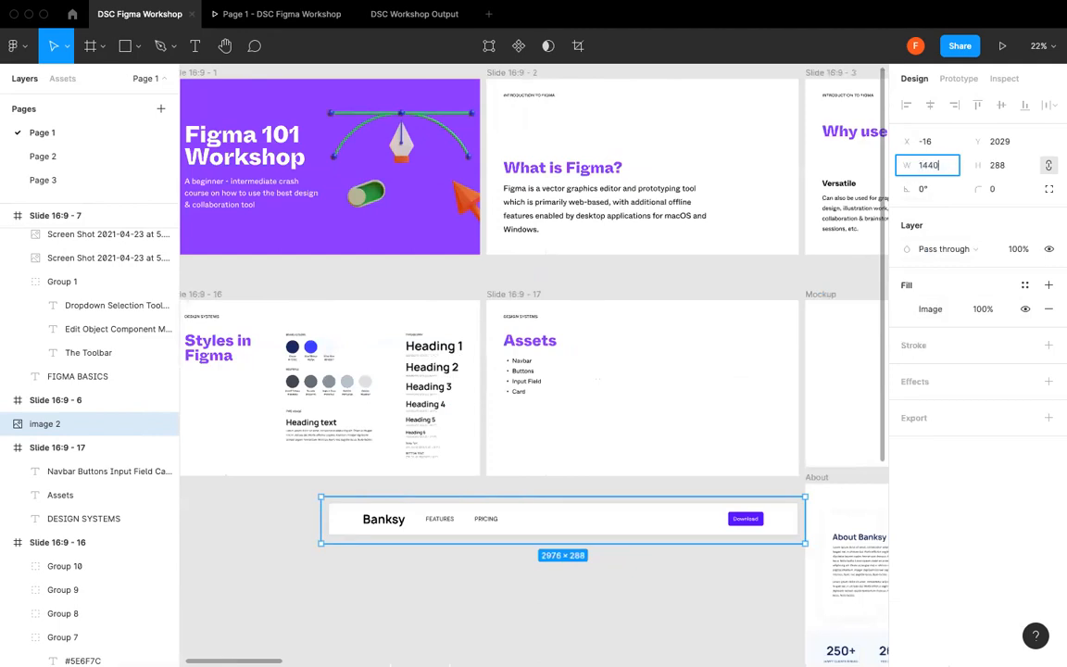
text(1440)
key(Return)
drag(444, 511, 596, 425)
scroll(618, 421, up, 5)
click(587, 290)
click(611, 420)
scroll(611, 421, up, 5)
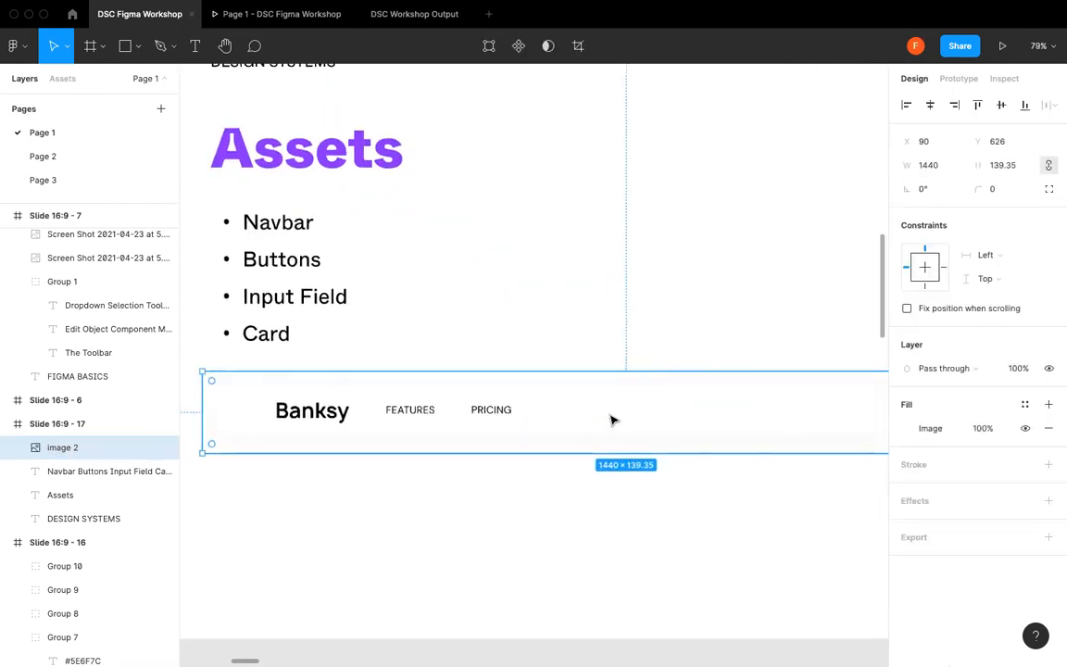
- Turn the navigation bar image into a component and rename it "Navbar"
scroll(585, 334, down, 3)
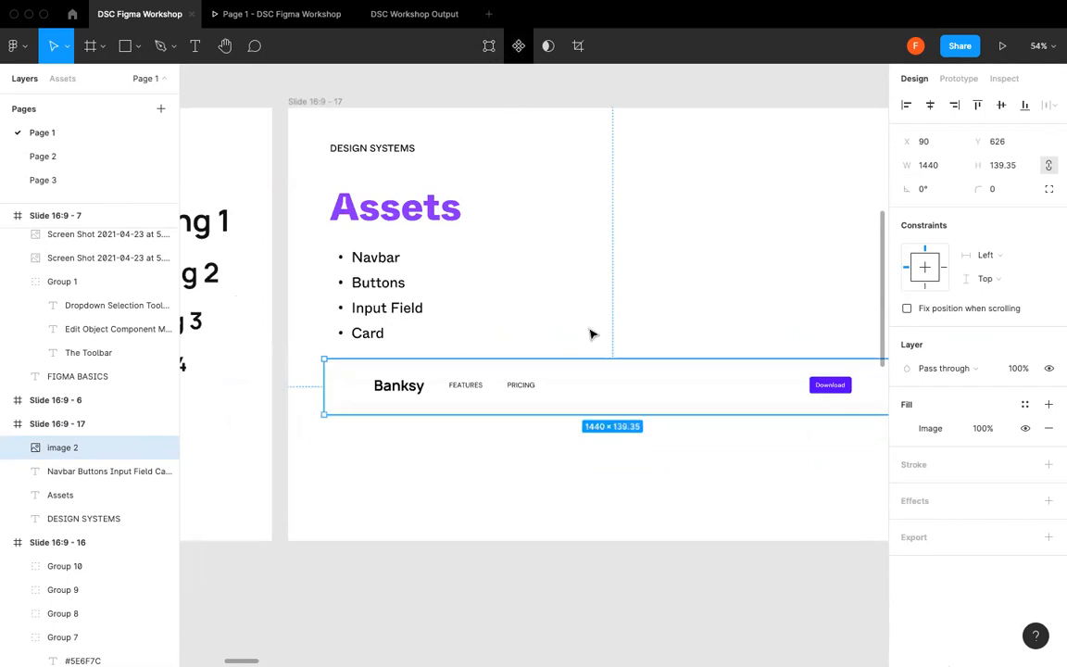
click(518, 47)
double_click(77, 452)
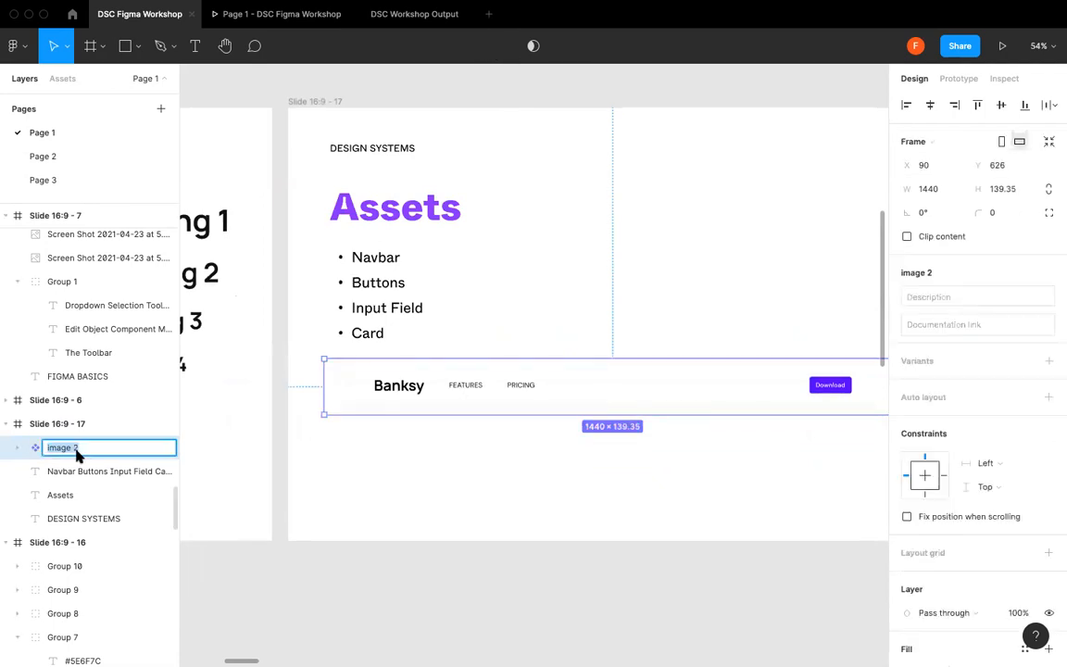
text(Navbar)
key(Return)
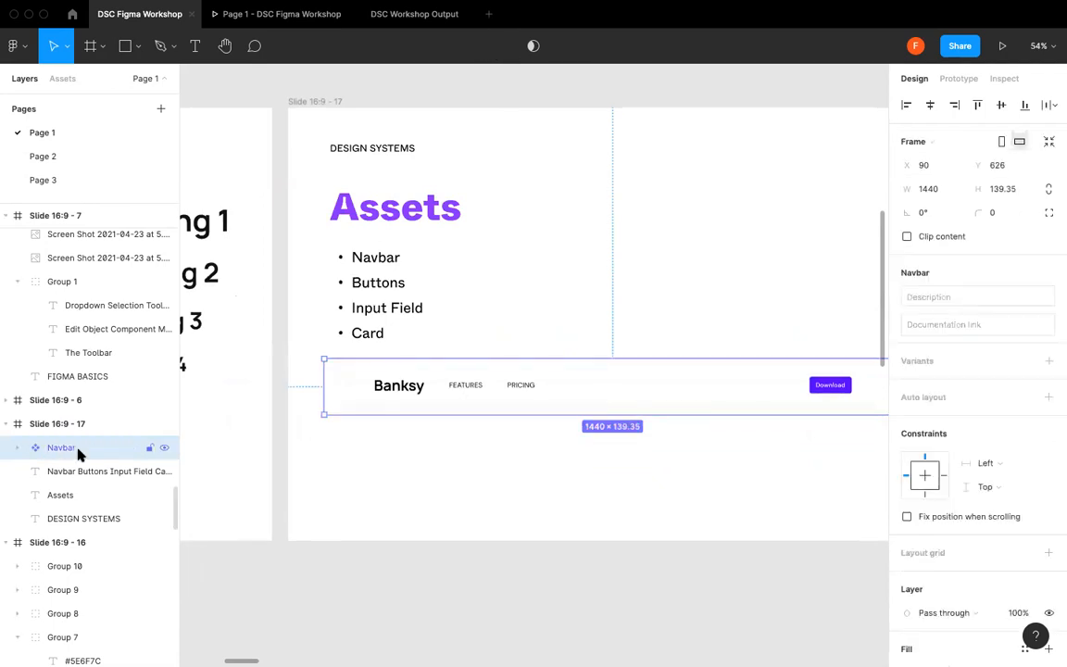
- Place a Navbar instance from the Slide 16:9 - 17 local components onto the Assets slide, and delete that instance
click(408, 453)
click(61, 447)
click(65, 80)
click(9, 297)
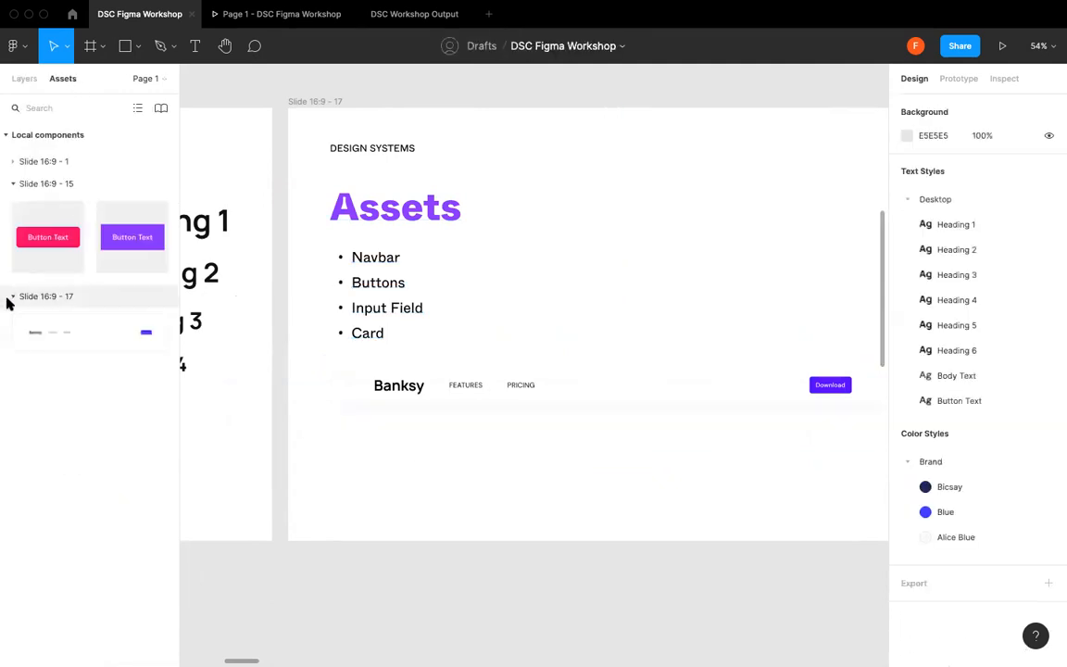
drag(36, 333, 657, 252)
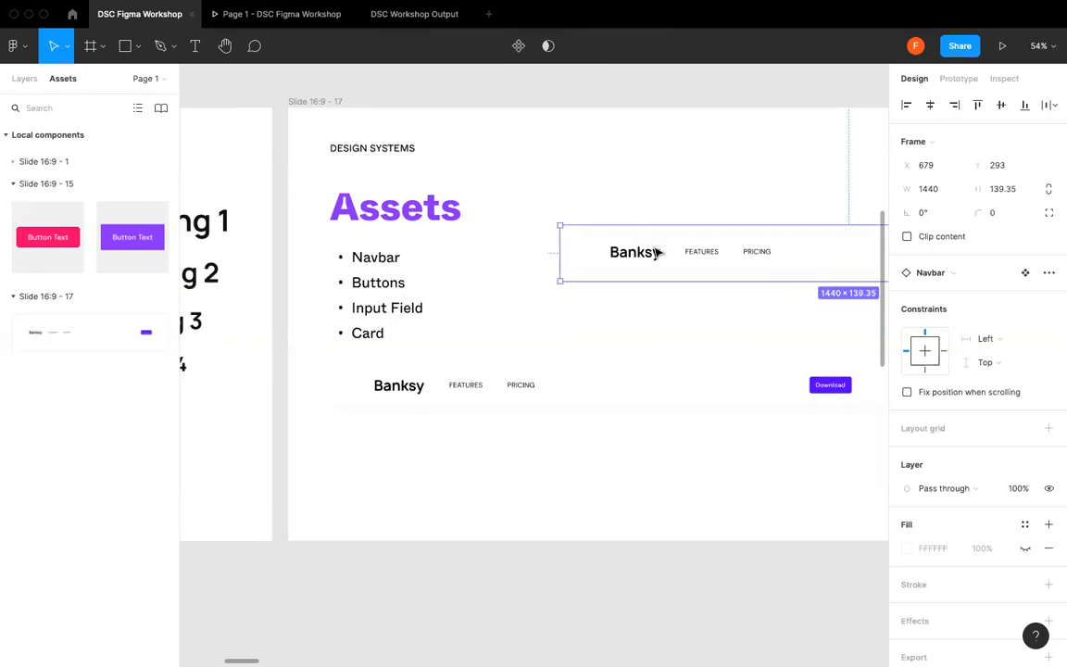
key(Delete)
- Move the Navbar component up beside the Assets heading and deselect it
click(421, 398)
scroll(421, 398, right, 2)
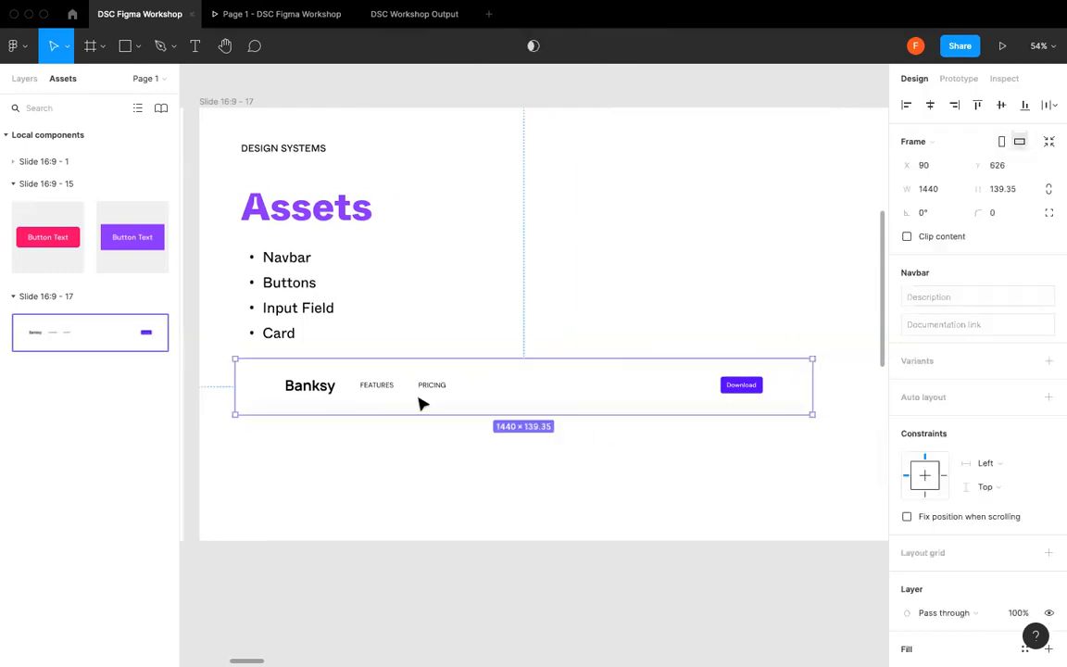
drag(496, 273, 515, 232)
click(511, 328)
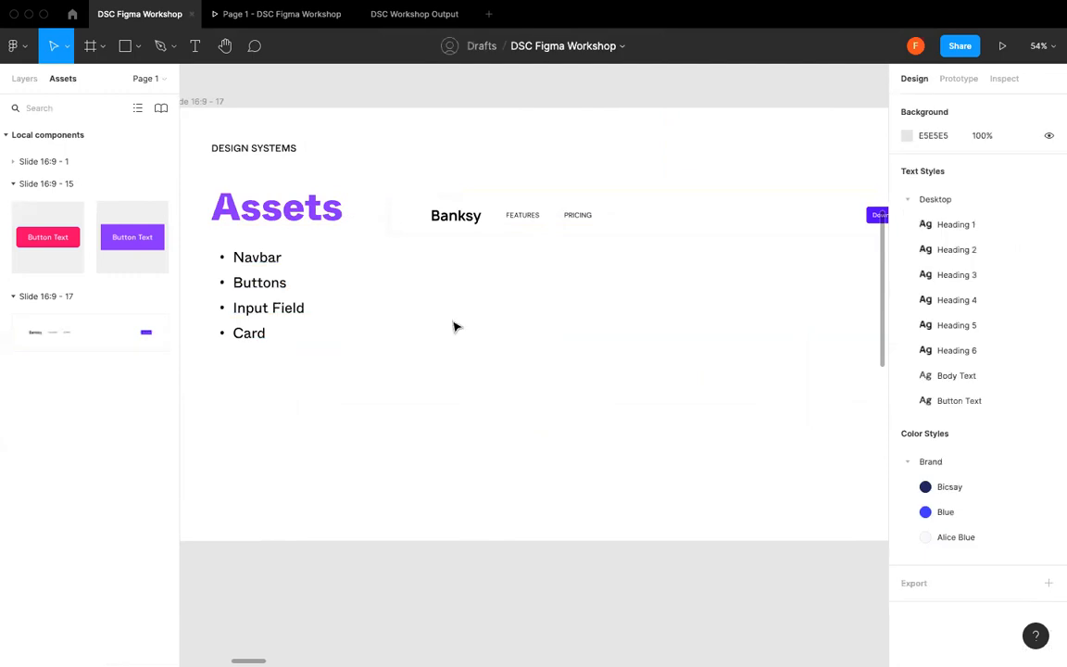
scroll(435, 310, left, 2)
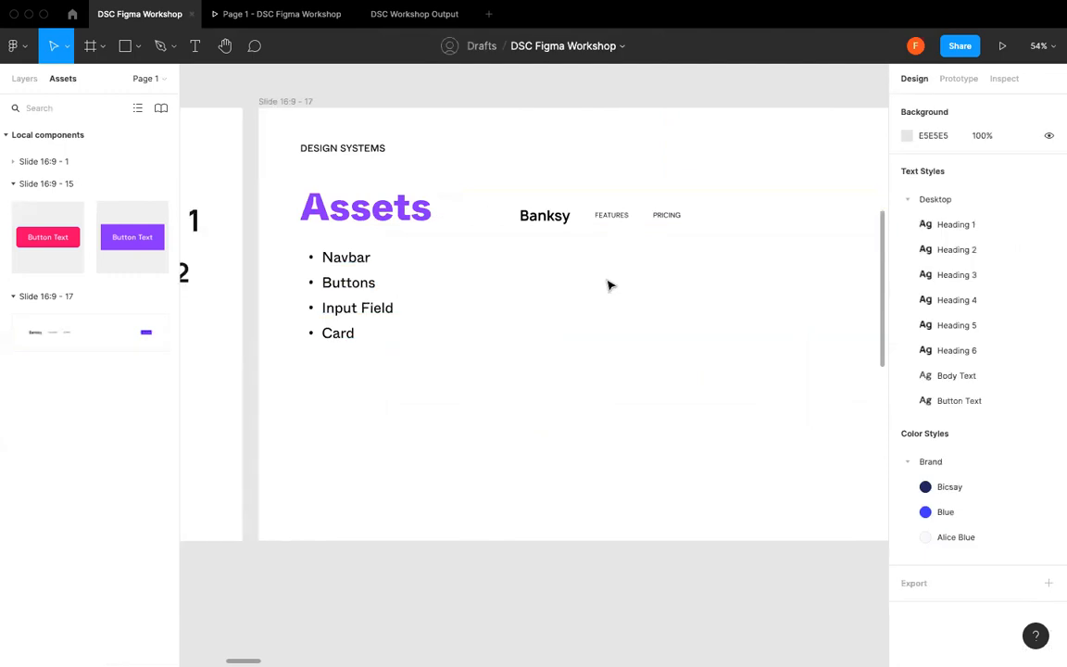
- Browse across the canvas from the Assets slide to the Figma Basics slides
scroll(609, 285, right, 1)
scroll(607, 290, down, 5)
scroll(607, 290, right, 10)
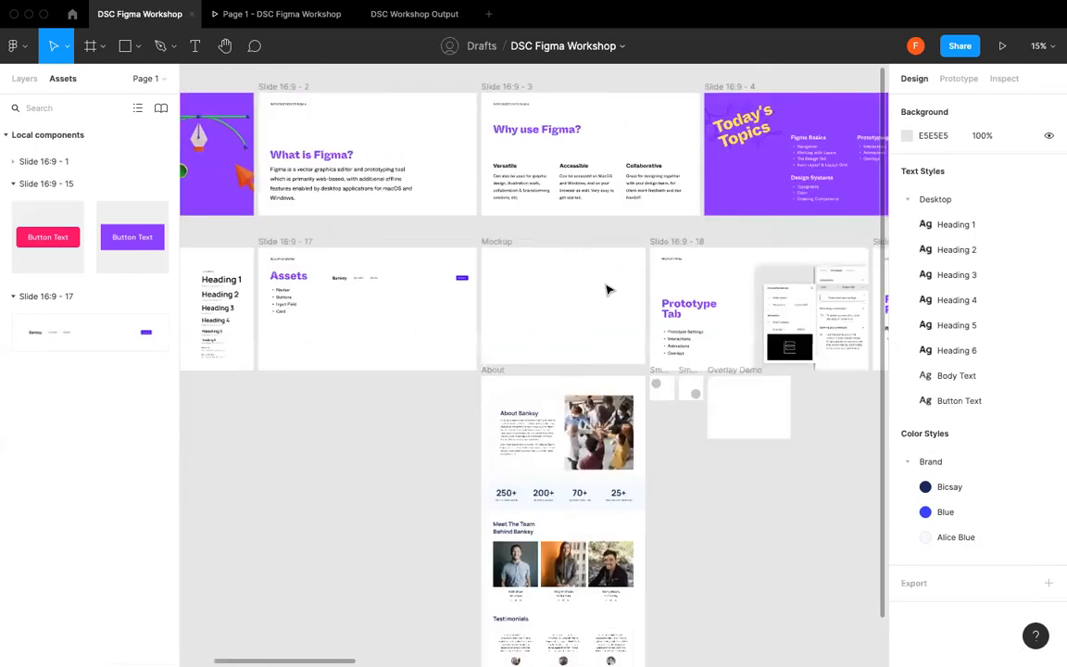
scroll(607, 290, right, 15)
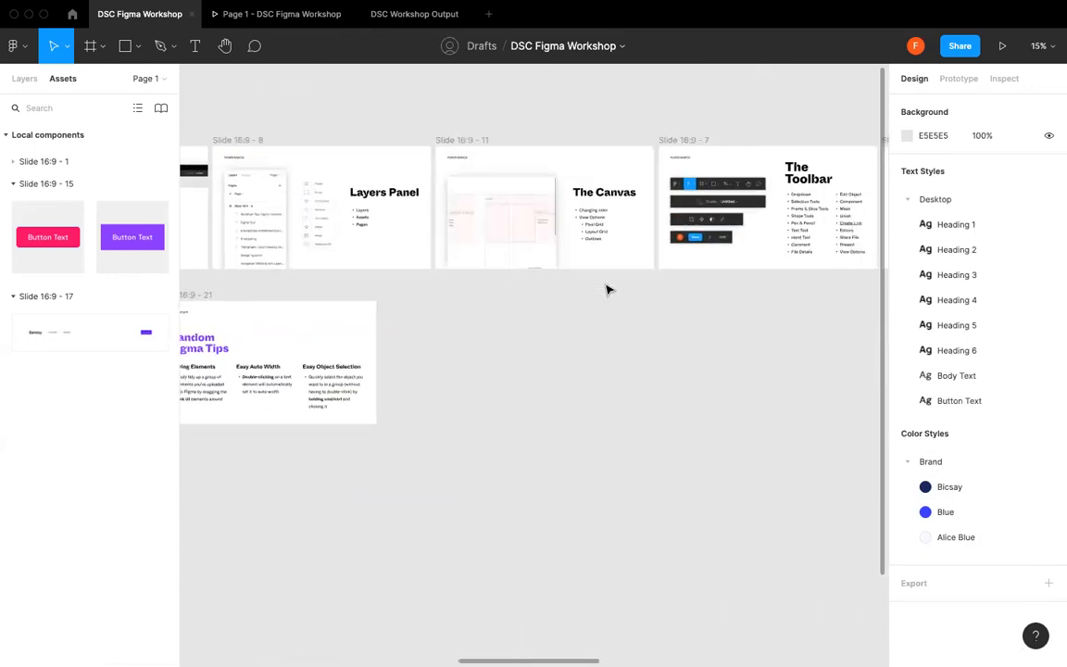
- Copy the Download button from the Trial Plan card on the Auto Layout slide
scroll(607, 289, right, 4)
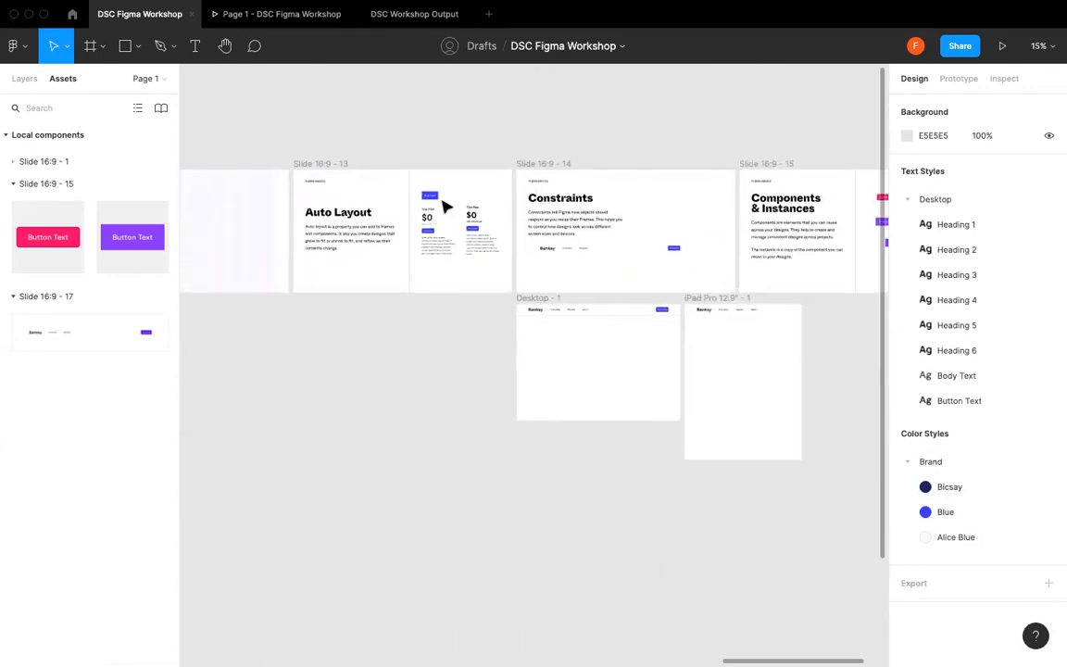
scroll(432, 232, up, 5)
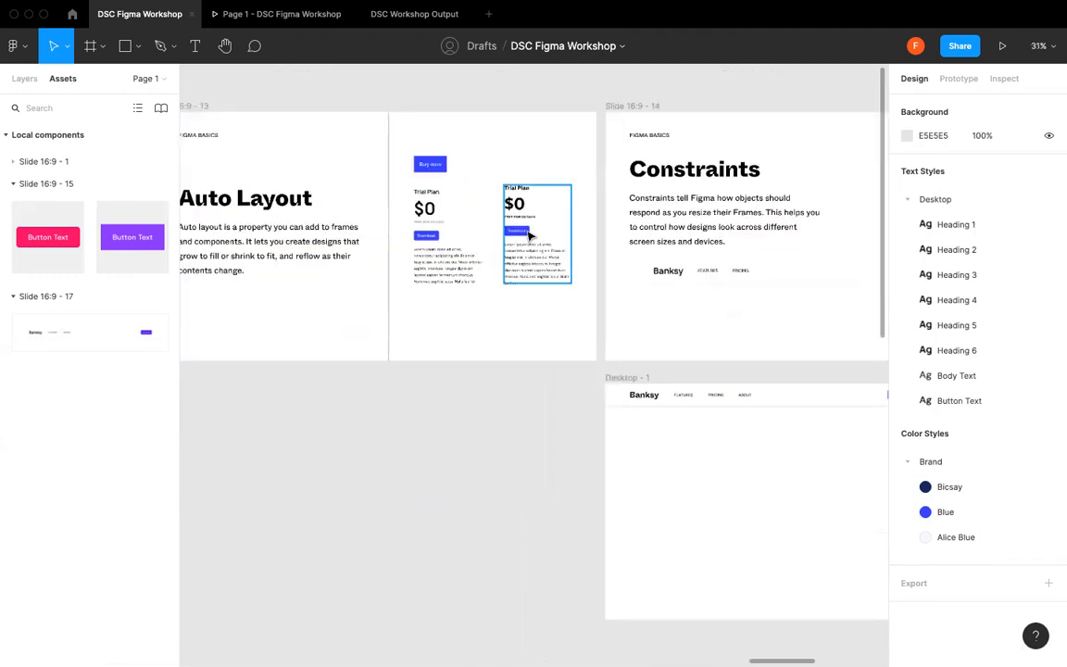
scroll(691, 429, down, 3)
scroll(693, 428, right, 8)
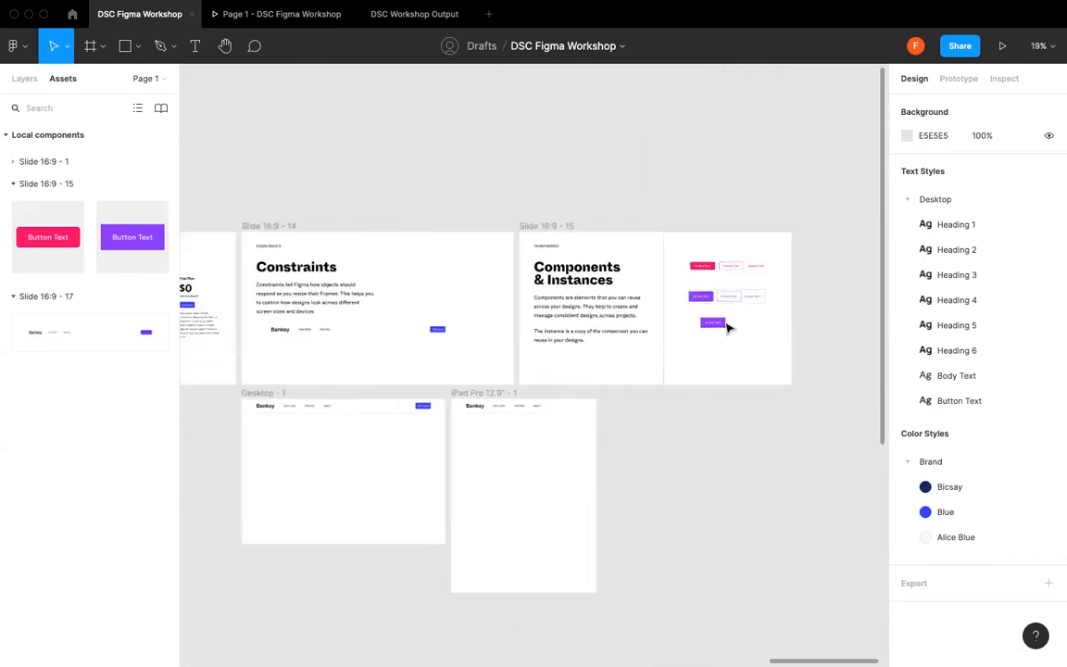
click(751, 299)
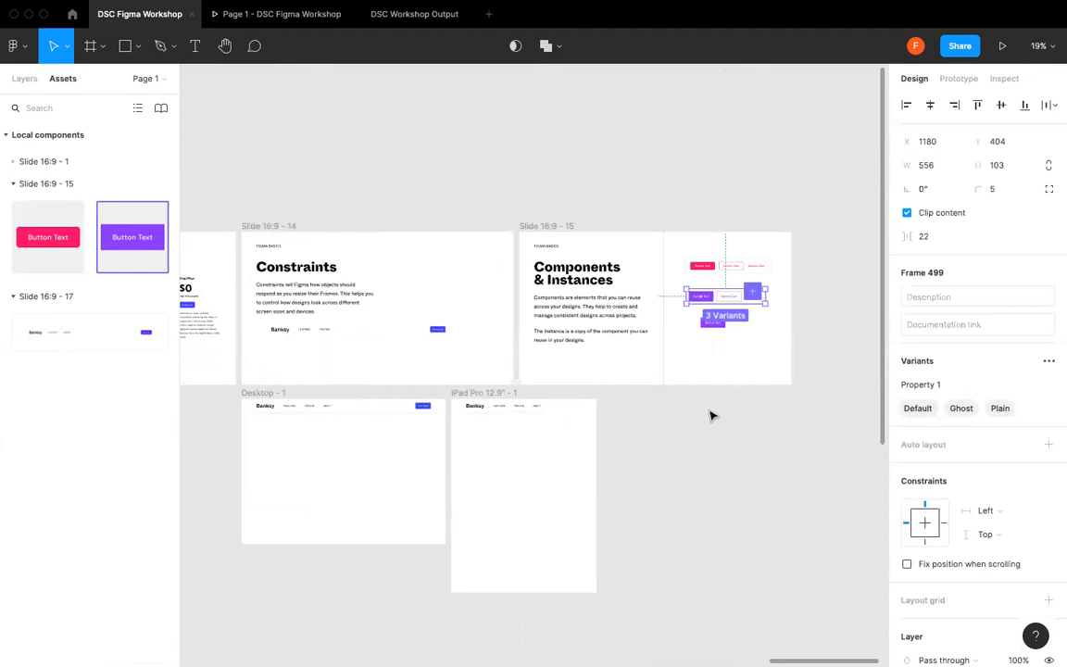
scroll(712, 416, left, 3)
double_click(341, 308)
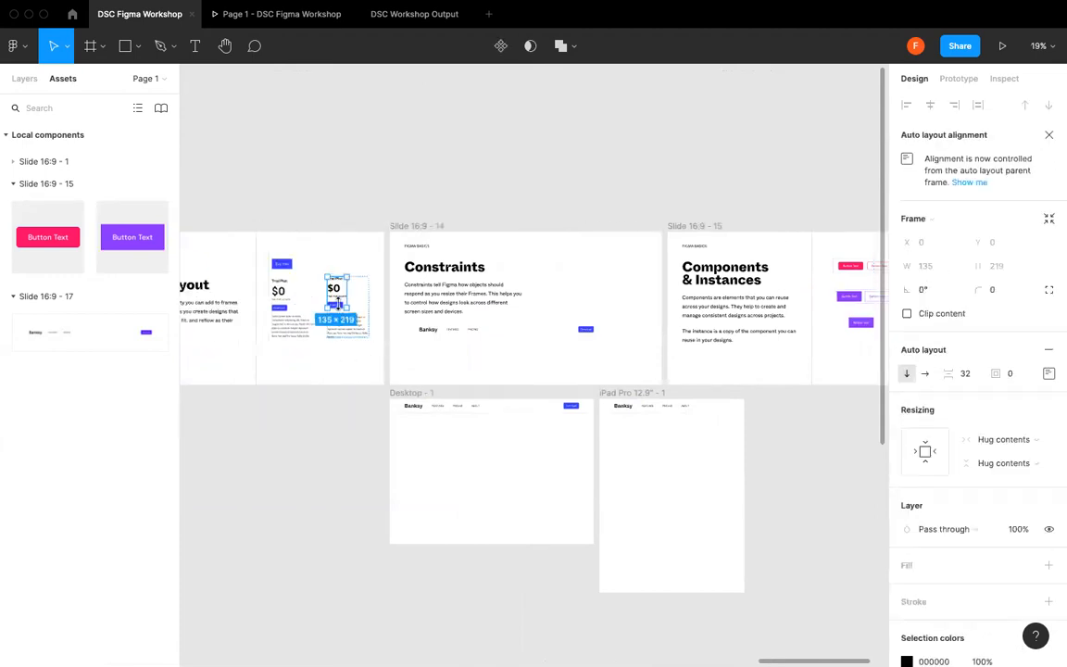
scroll(320, 303, up, 3)
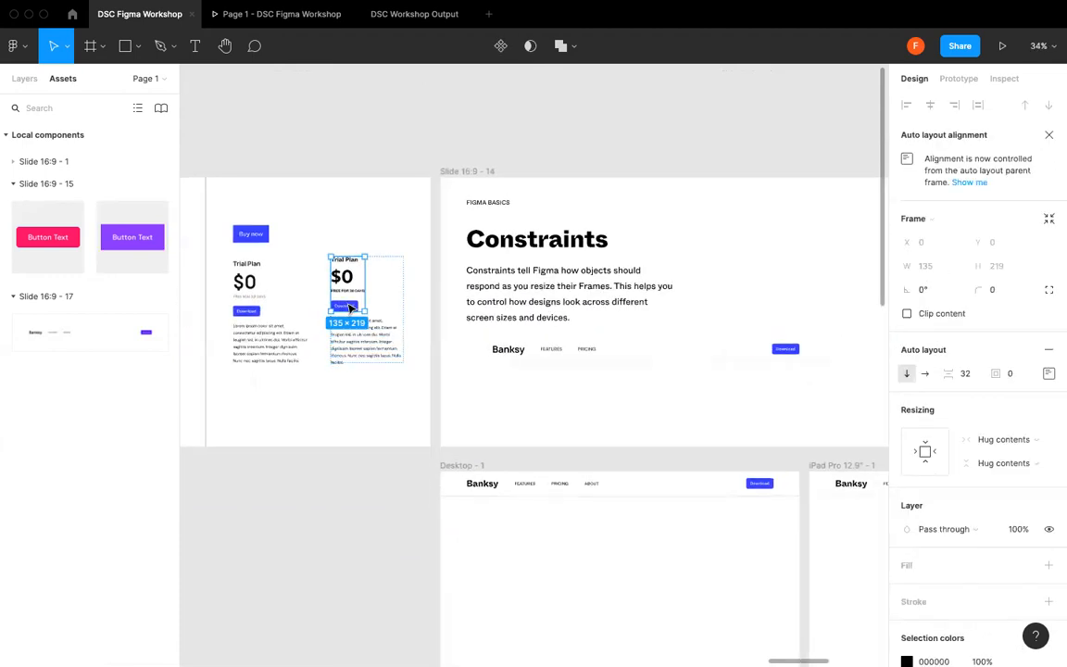
click(350, 308)
click(350, 460)
- Paste the Download button onto the Assets slide and place it just below the Banksy navbar
scroll(350, 460, right, 15)
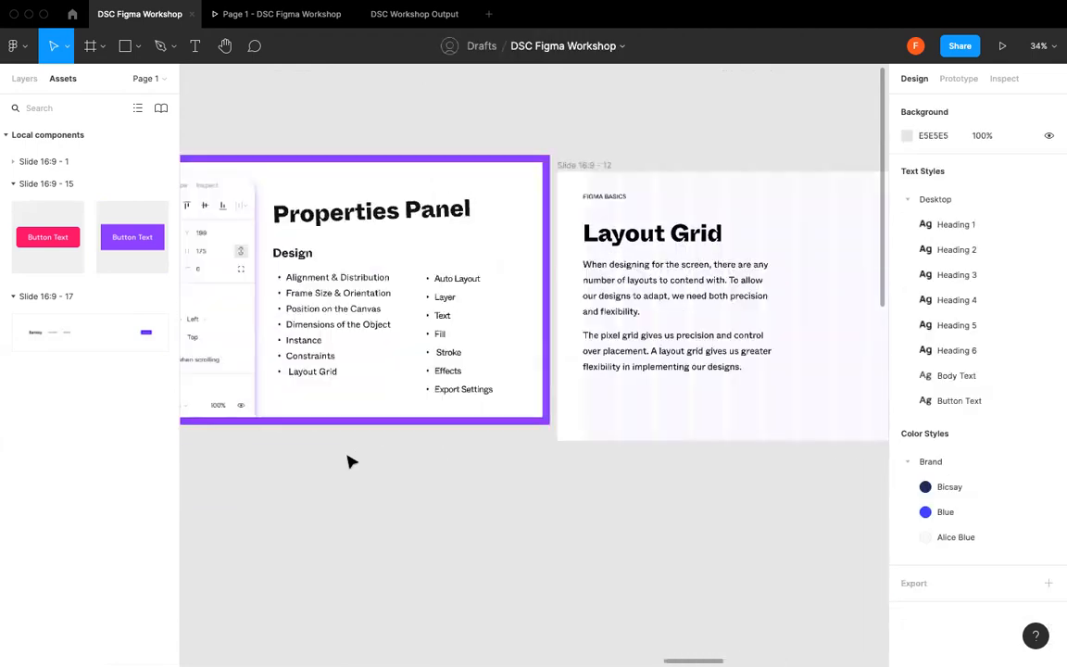
scroll(351, 461, left, 15)
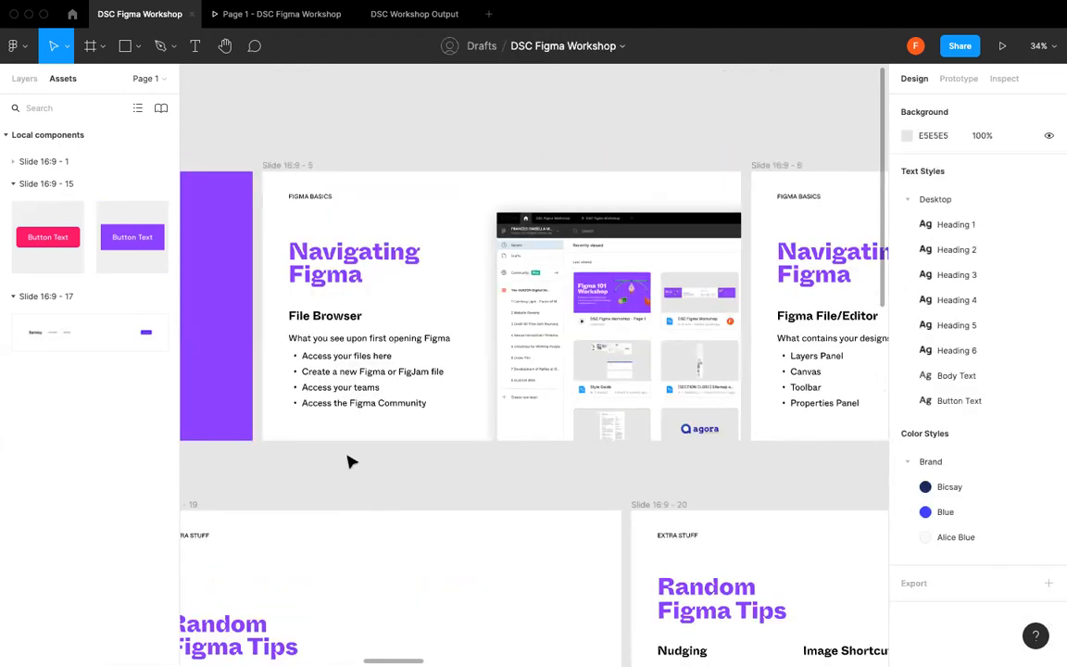
scroll(631, 552, left, 5)
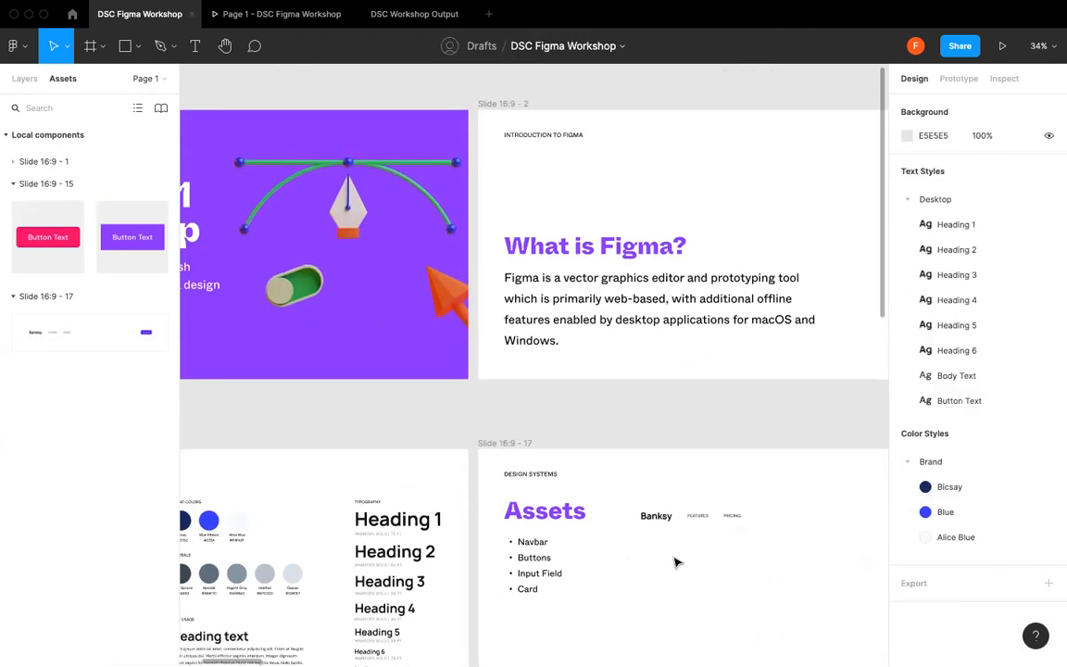
scroll(676, 562, down, 3)
scroll(673, 556, up, 5)
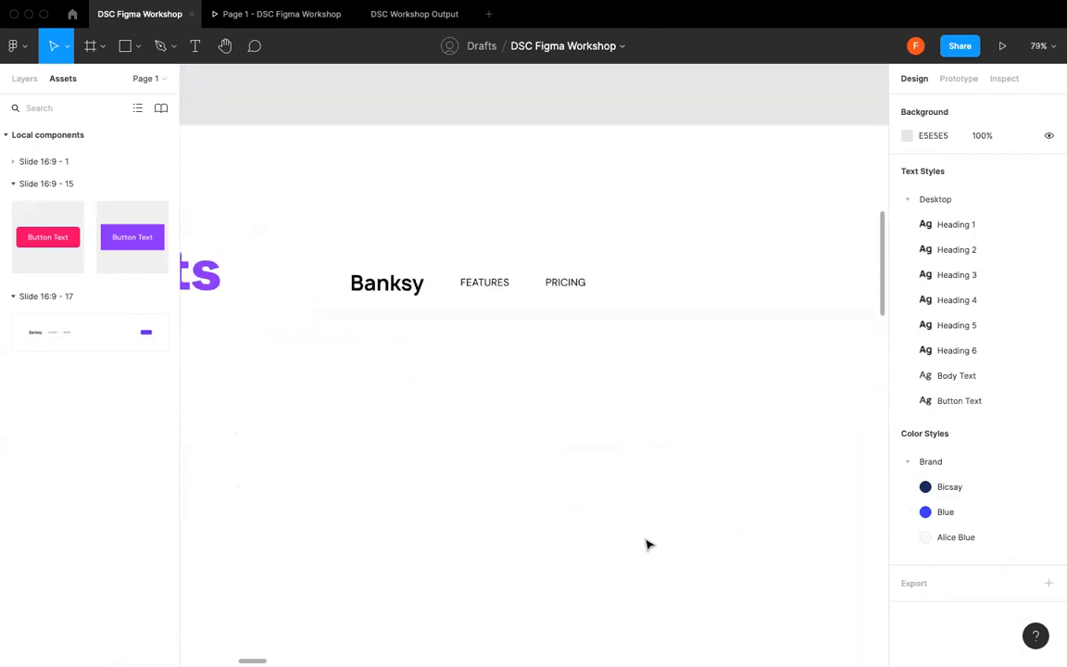
key(ctrl+v)
drag(541, 369, 341, 351)
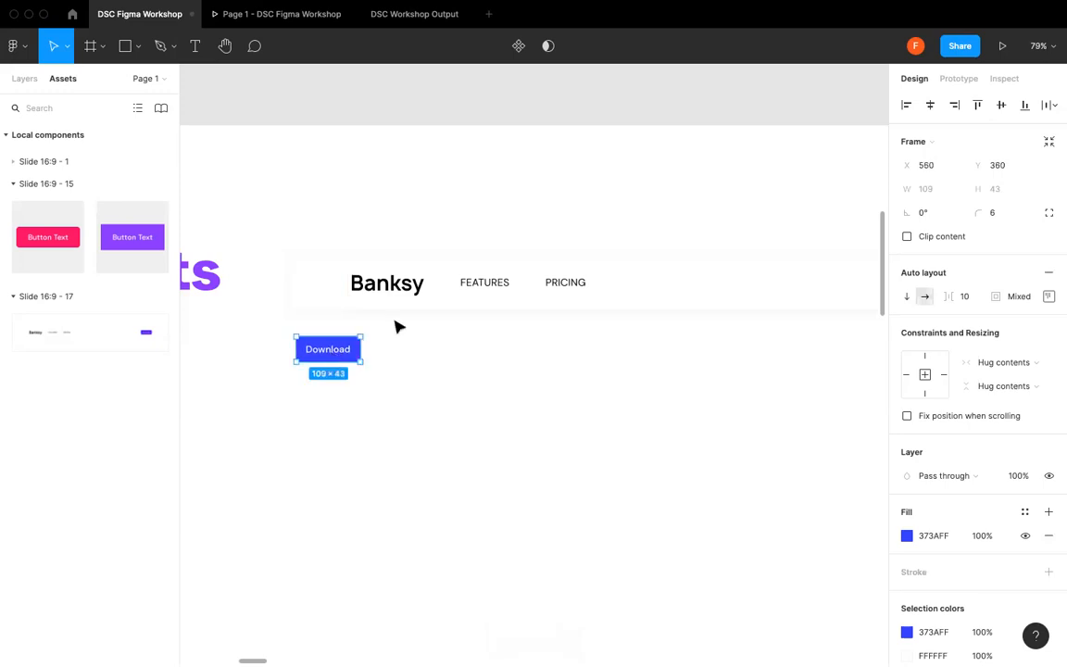
- Show the layer list and turn the pasted Download button into a component
click(25, 79)
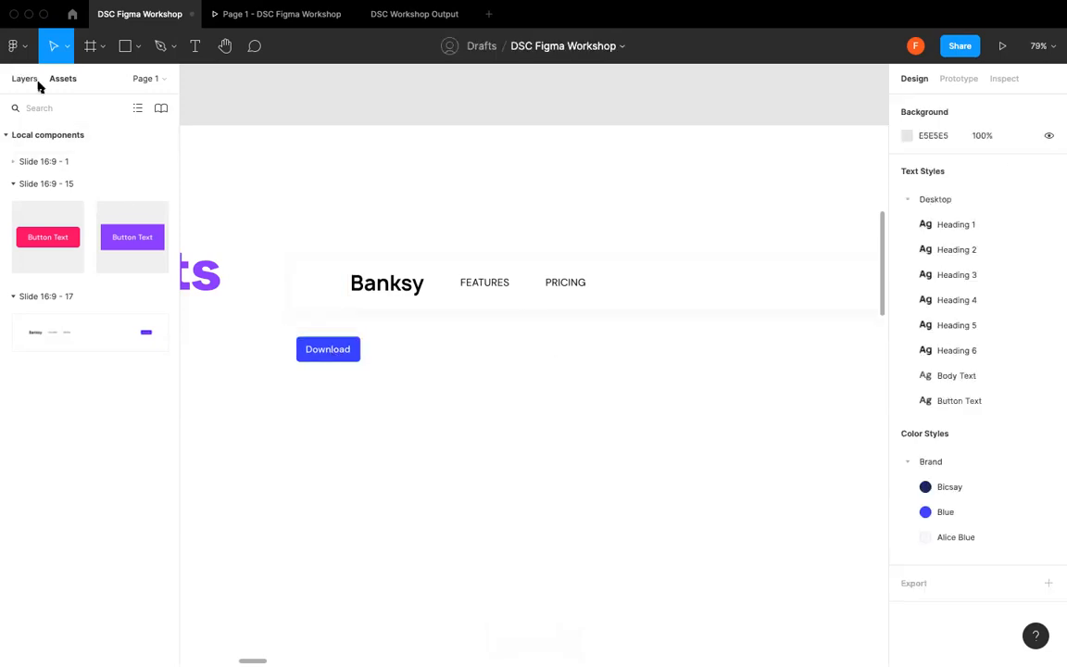
click(300, 357)
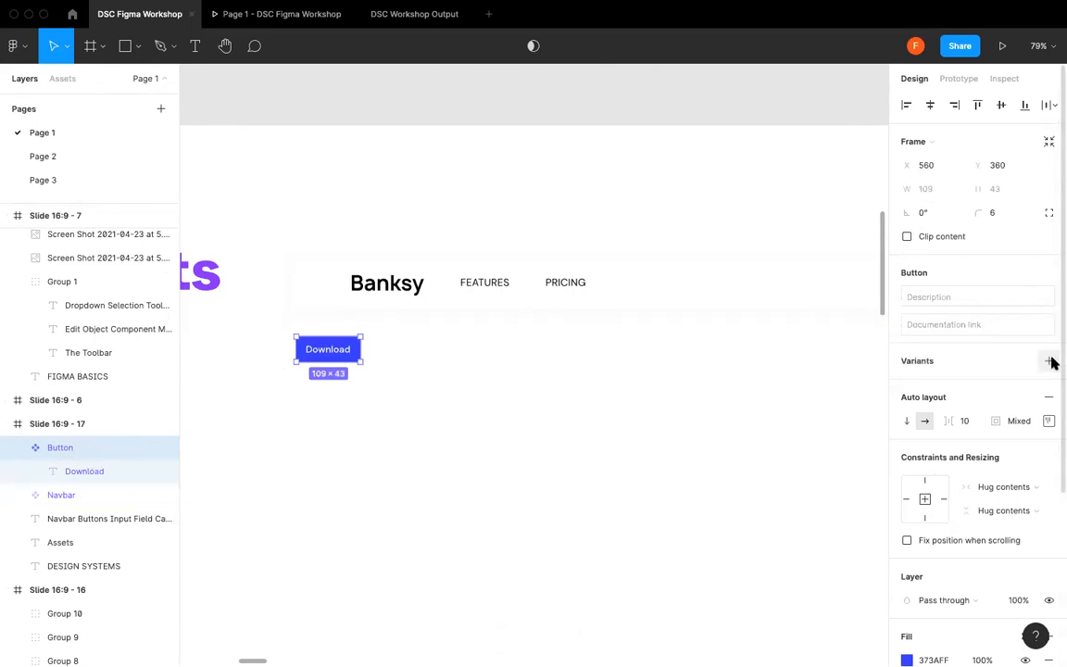
click(443, 363)
click(346, 358)
- Draw a frame about 401 × 449 below the Download button on the Assets slide
scroll(433, 381, left, 2)
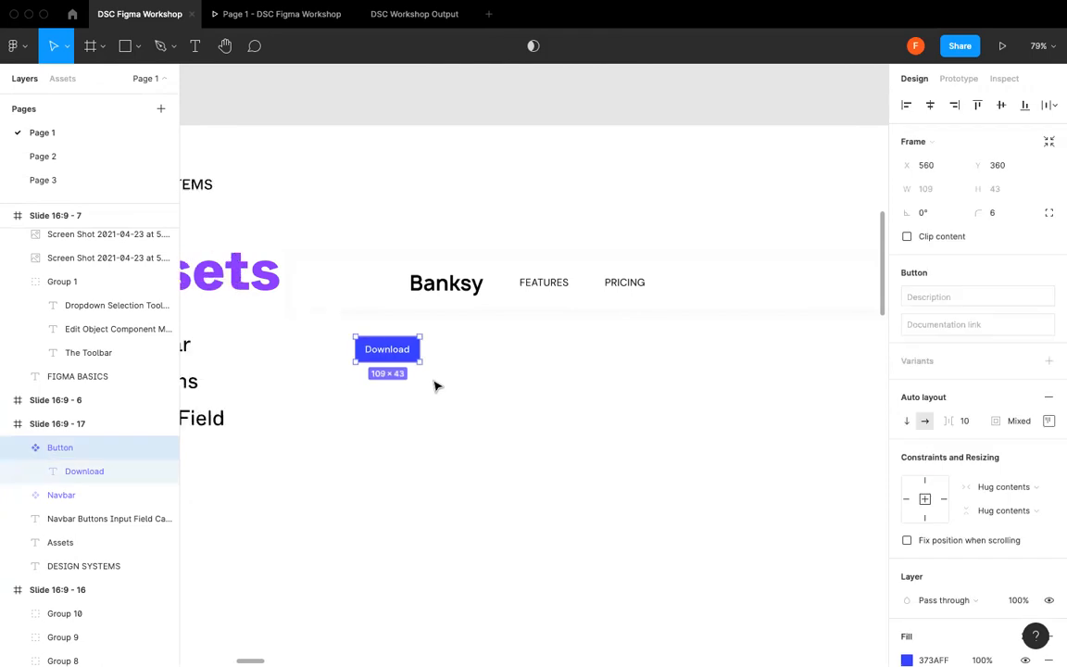
scroll(602, 398, down, 1)
scroll(602, 399, left, 3)
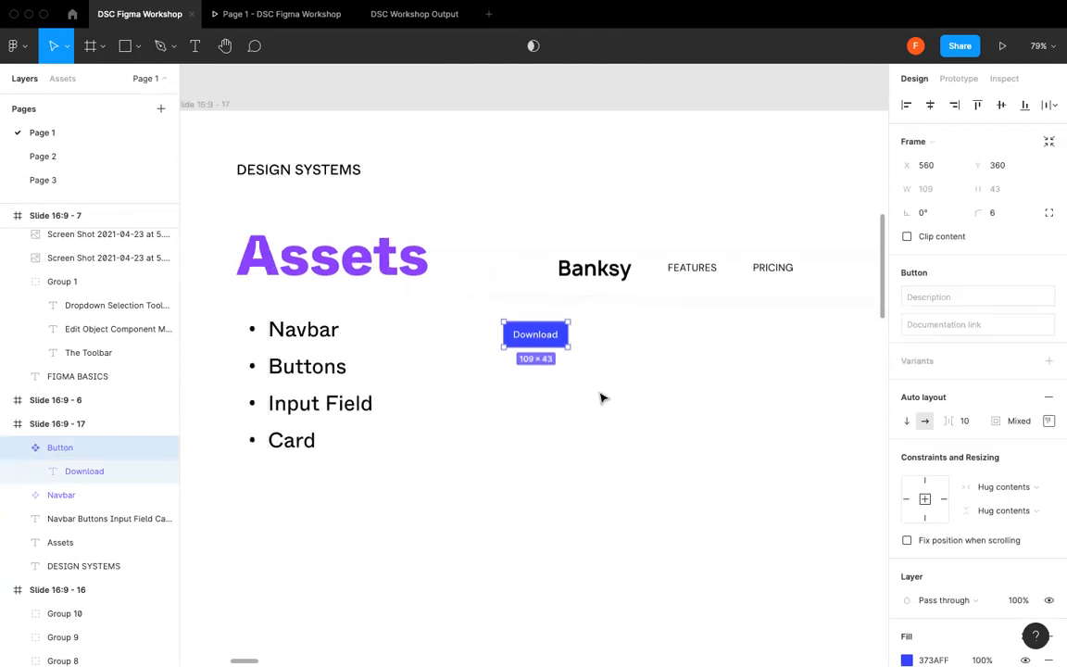
scroll(602, 399, right, 2)
scroll(602, 398, left, 1)
scroll(600, 398, down, 1)
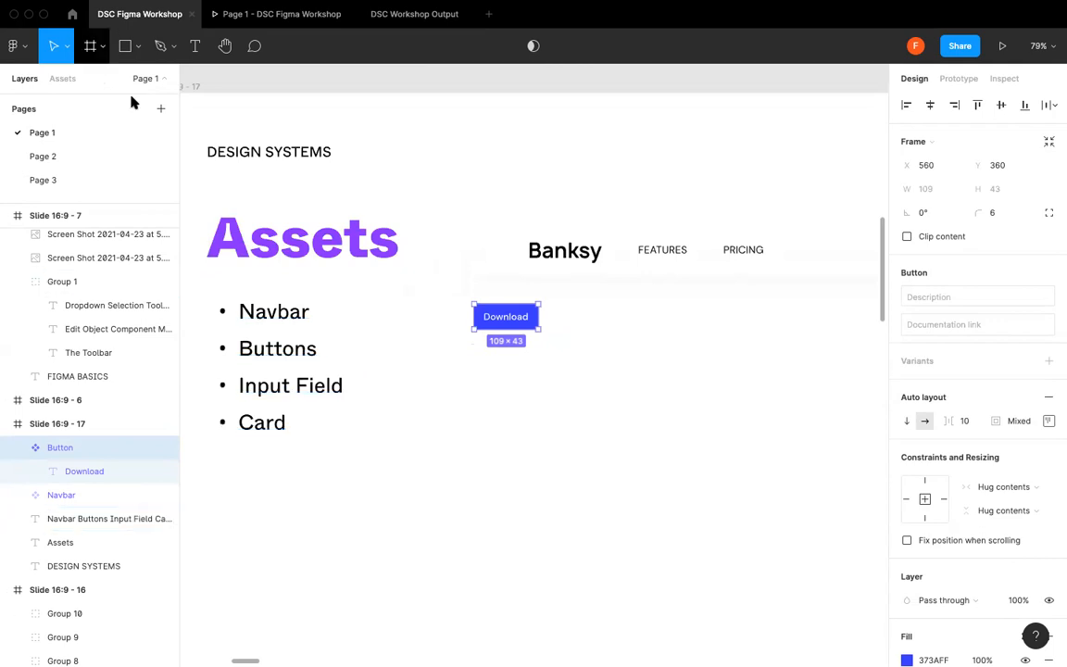
key(f)
drag(479, 363, 718, 627)
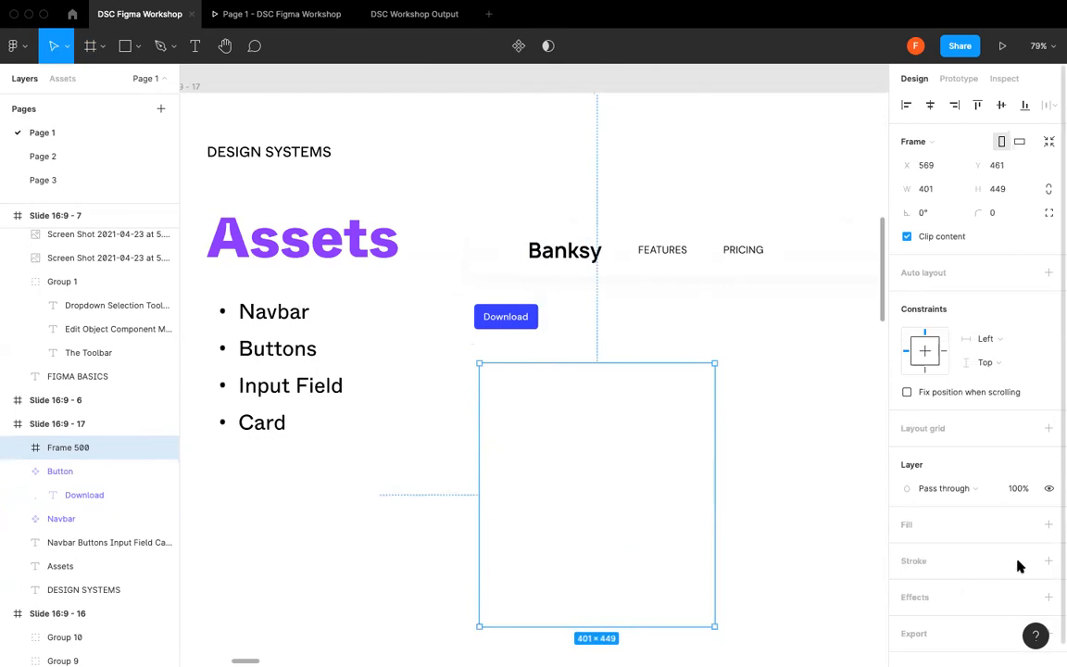
- Give the new frame a black 1 px inside stroke and a white fill
click(1049, 561)
click(785, 455)
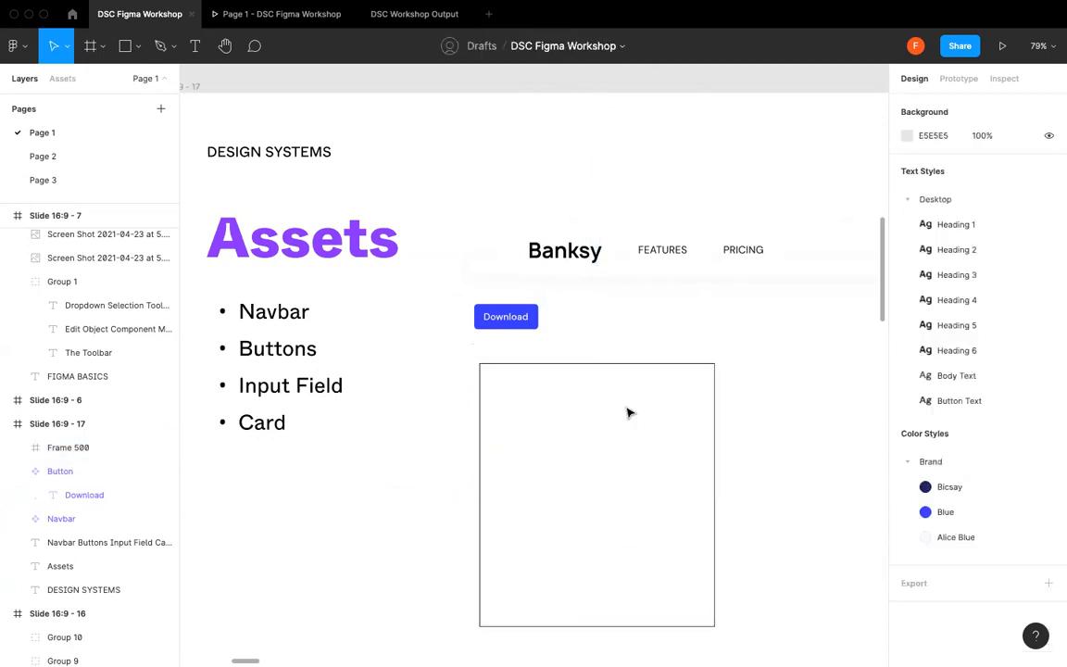
click(684, 400)
click(1048, 525)
click(733, 472)
- Copy the first Trial Plan card, with the grey "FREE FOR 30 DAYS" text, from the Auto Layout slide
scroll(734, 471, down, 5)
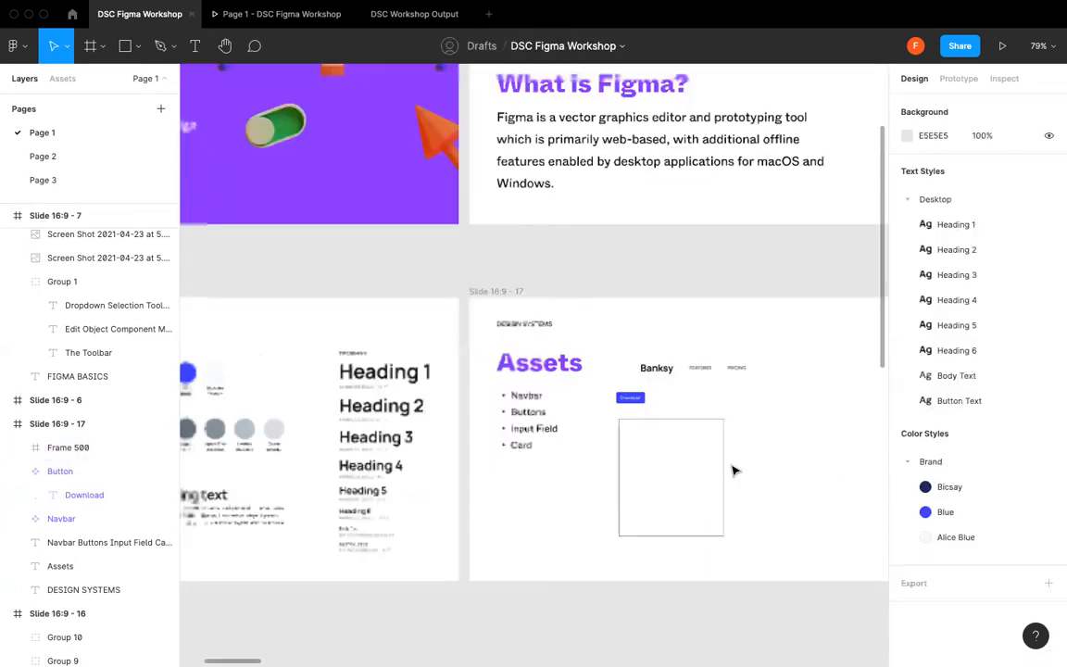
scroll(734, 472, right, 7)
scroll(734, 471, up, 2)
scroll(734, 471, right, 15)
scroll(734, 472, up, 2)
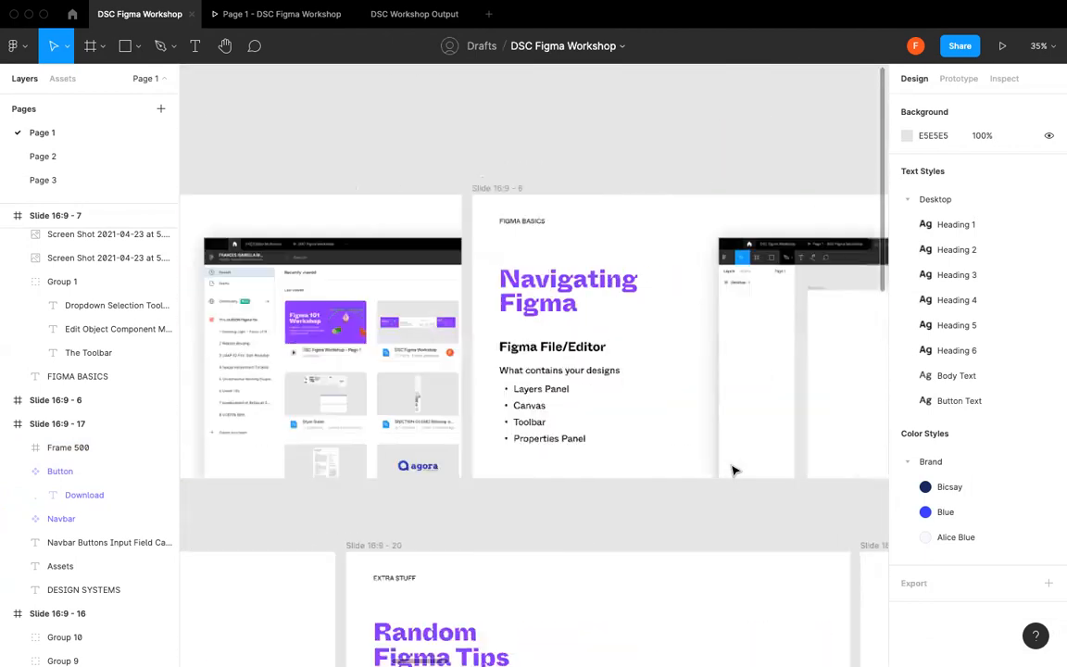
scroll(733, 472, right, 20)
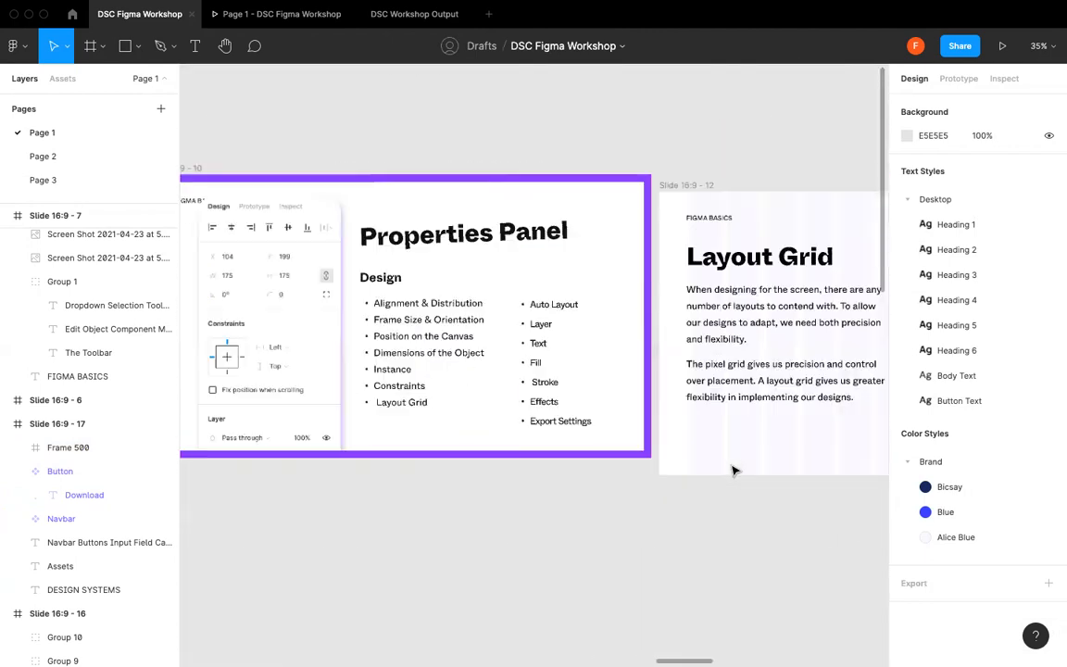
scroll(734, 471, right, 8)
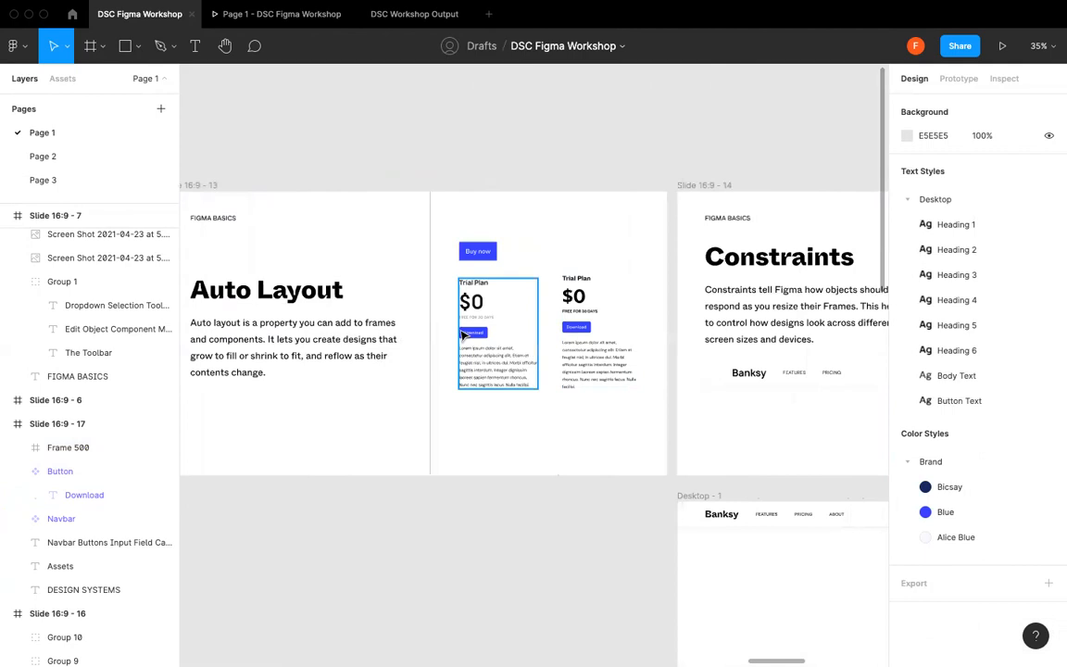
click(500, 376)
- Paste the Trial Plan content into the outlined frame on the Assets slide and position it fully inside the frame
scroll(507, 491, left, 20)
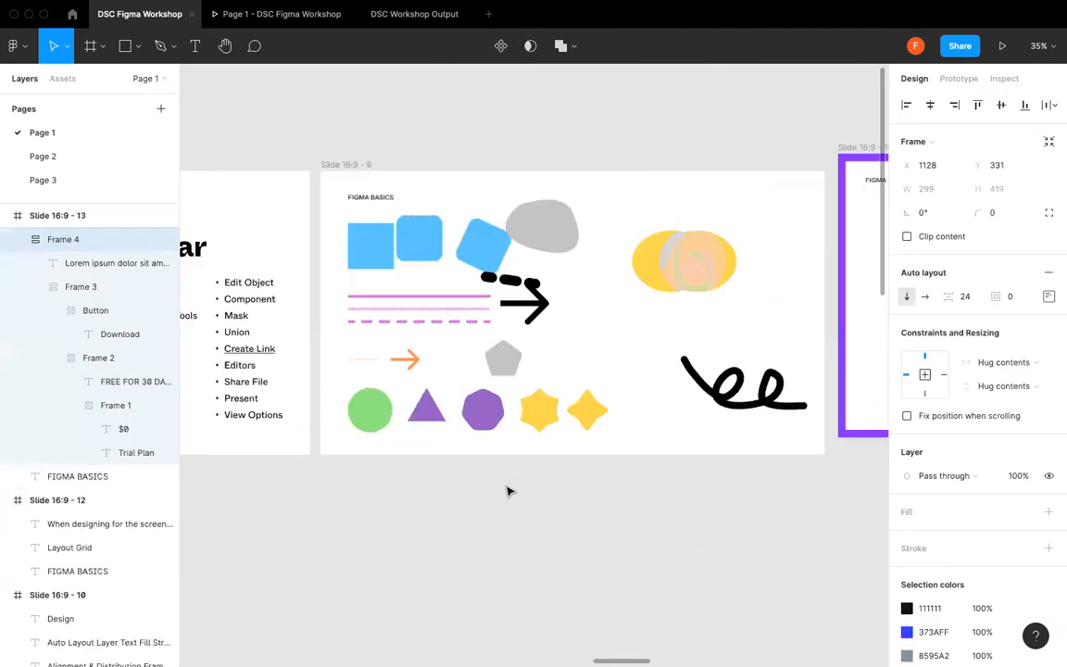
scroll(508, 491, down, 7)
scroll(508, 491, up, 15)
scroll(508, 491, left, 15)
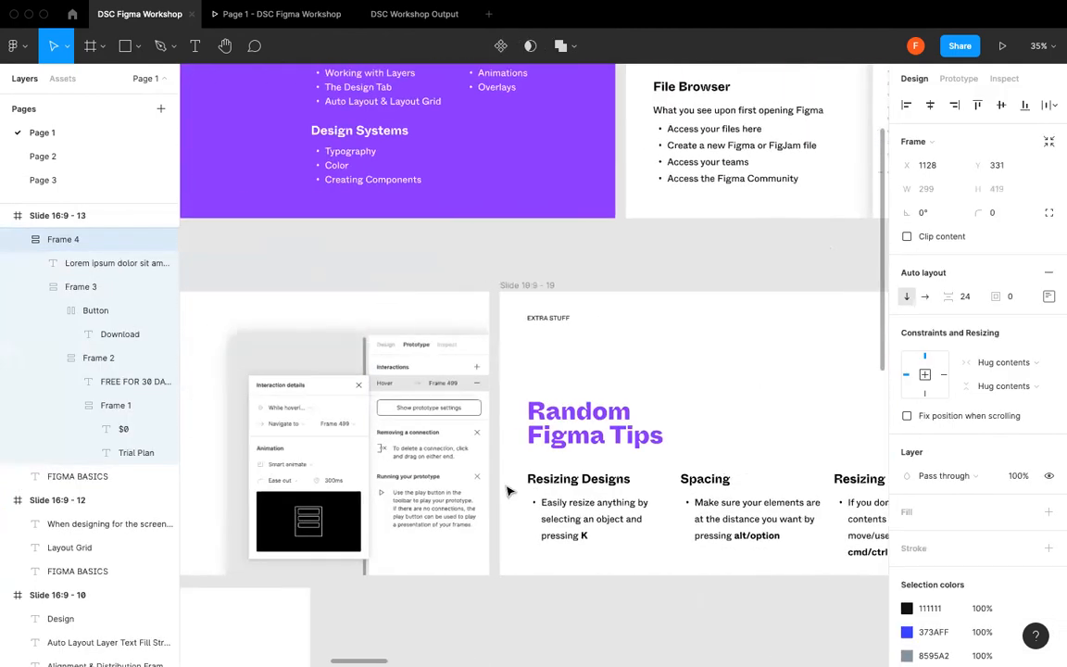
scroll(528, 500, right, 10)
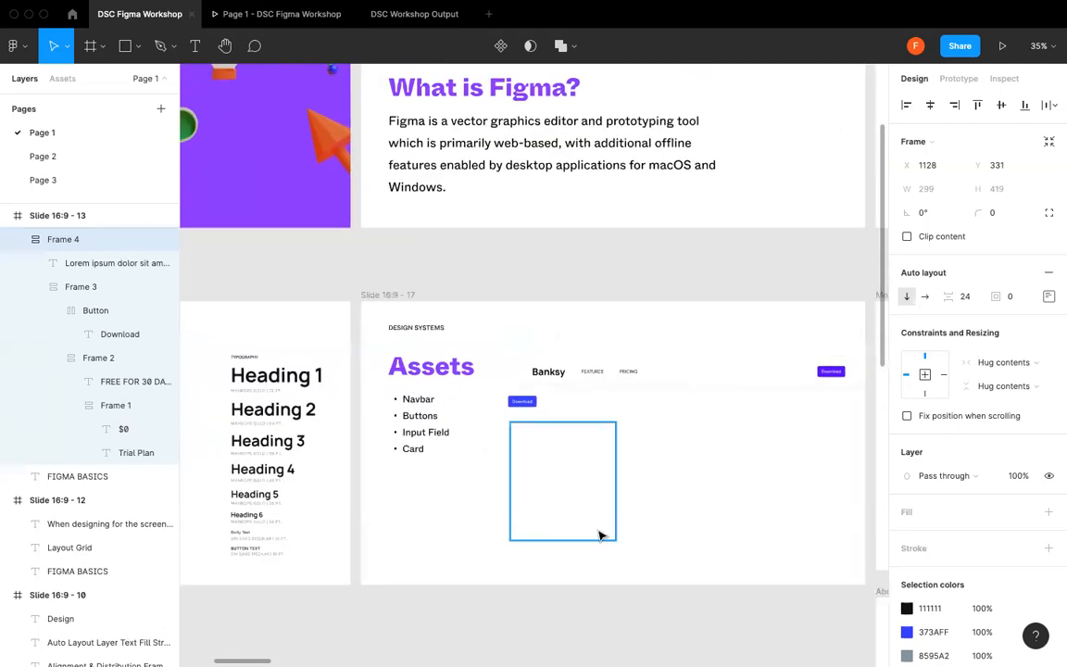
scroll(559, 479, up, 5)
click(558, 481)
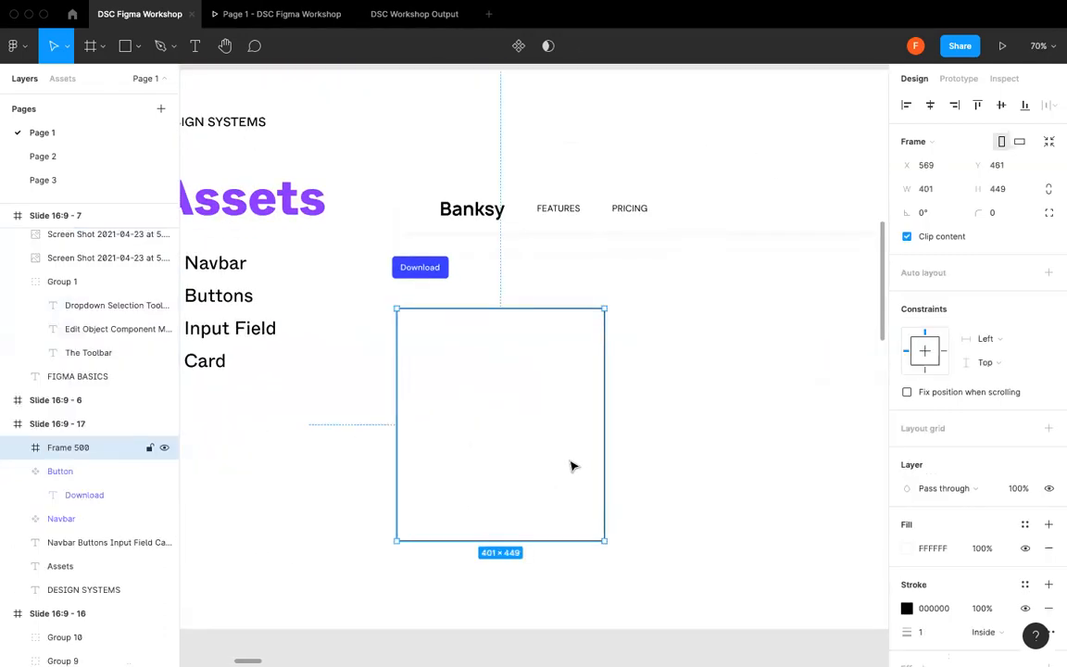
key(ctrl+v)
drag(464, 484, 480, 520)
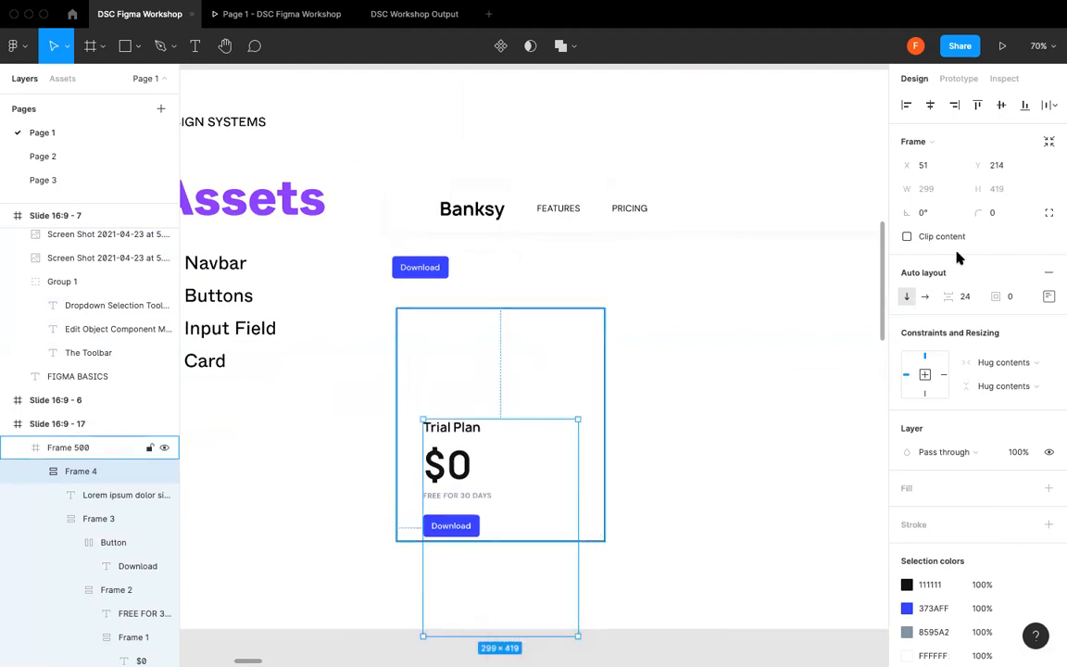
drag(514, 488, 461, 428)
- Resize the outlined frame to fit the Trial Plan content
click(602, 383)
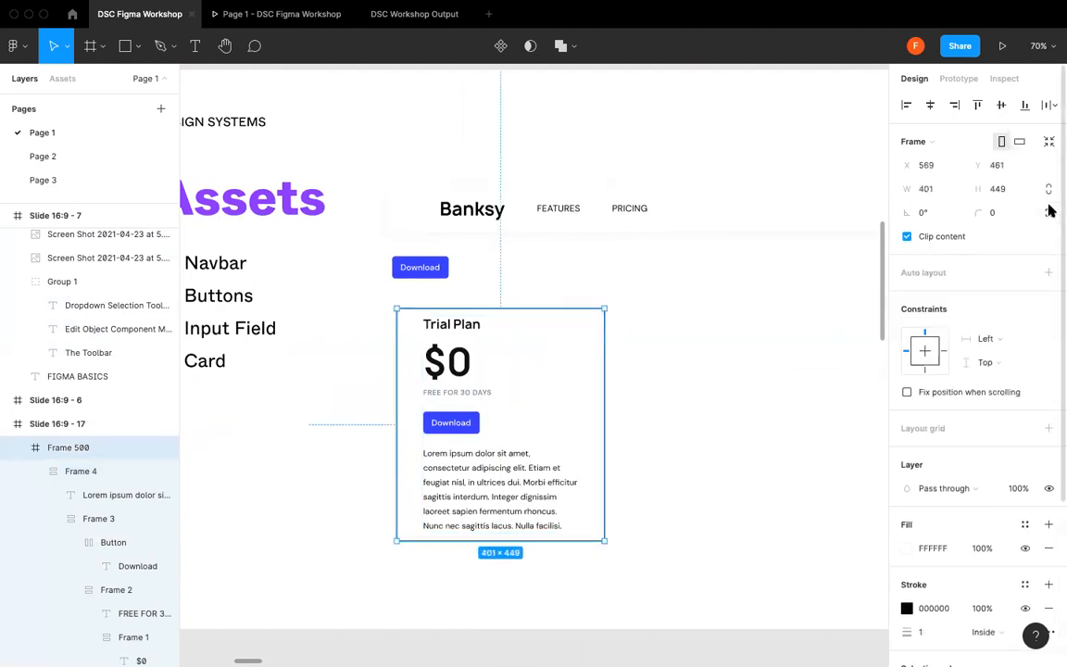
click(1049, 144)
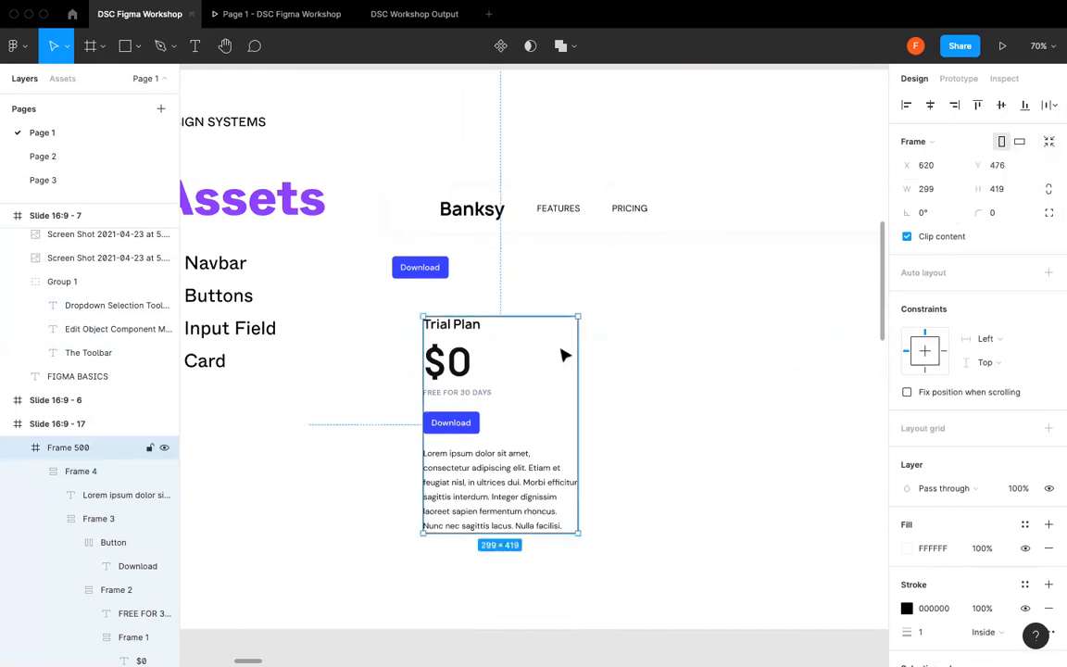
click(630, 441)
click(440, 397)
click(633, 429)
- Add auto layout to the Trial Plan frame with 48 padding on every side
click(424, 442)
click(1048, 273)
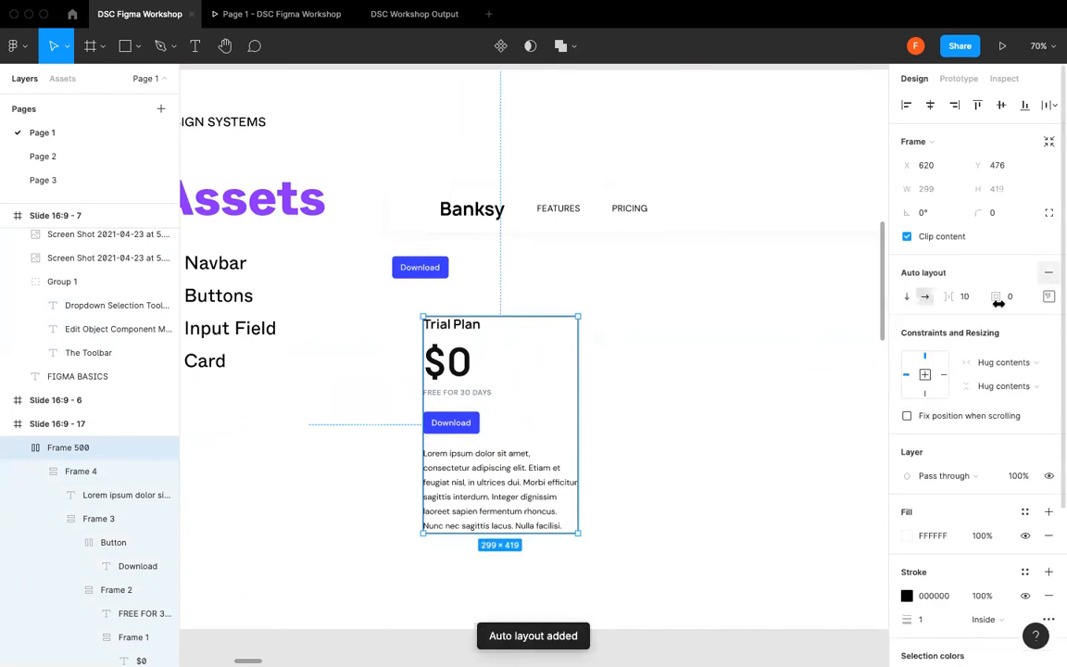
click(1048, 298)
text(48)
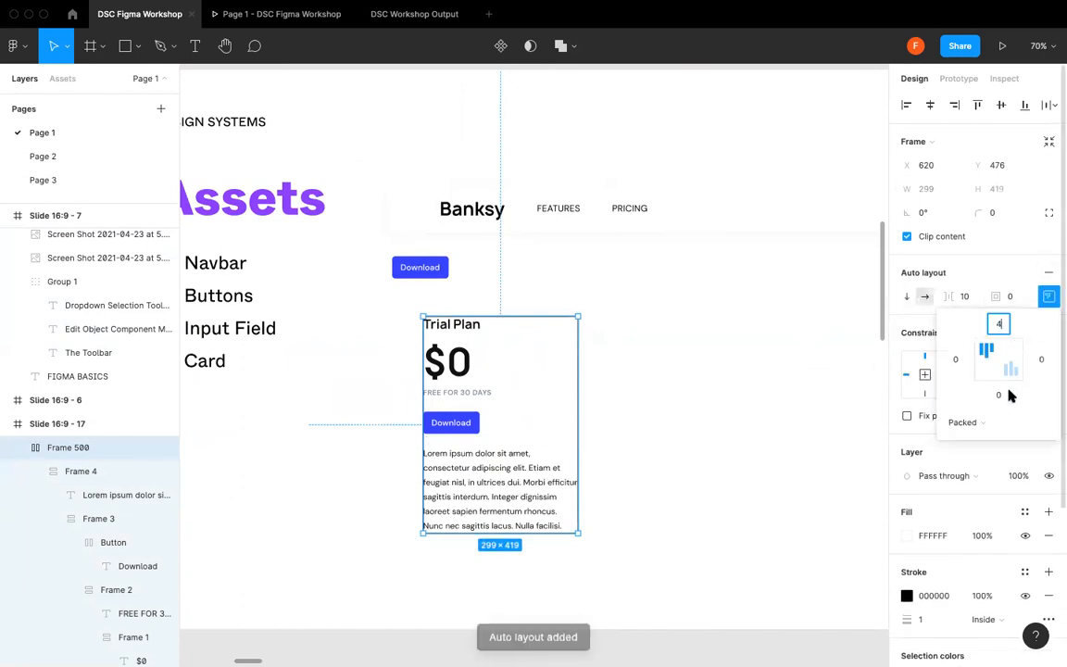
click(1000, 395)
key(Tab)
text(48)
click(959, 359)
text(48)
click(799, 381)
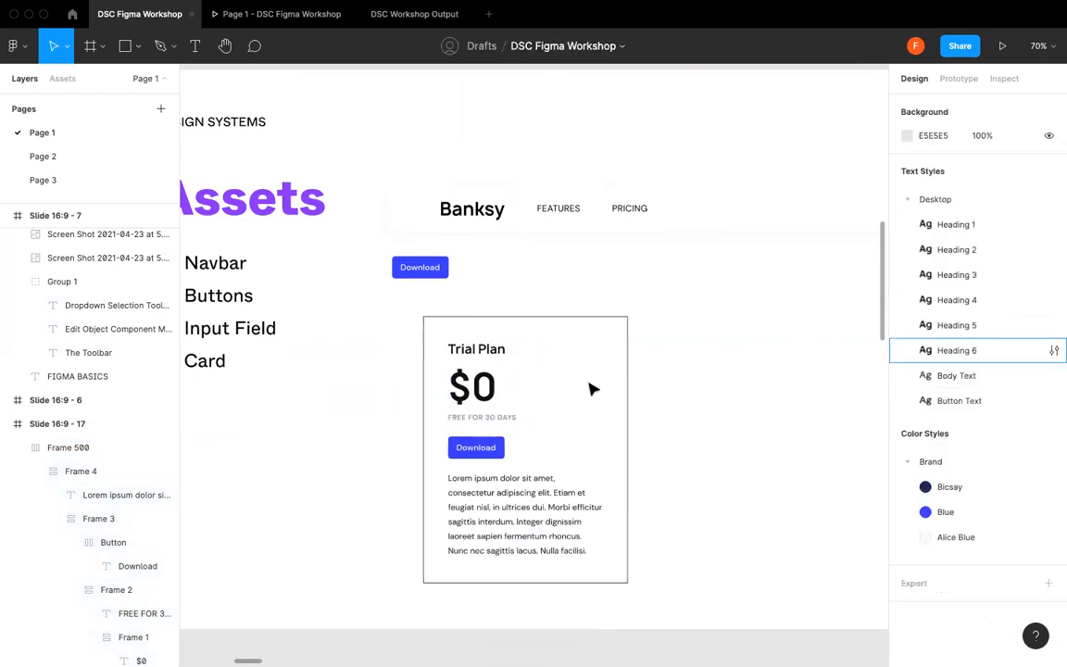
- Move the Trial Plan card to X 560, Y 439, aligning its left edge with the Download button above
drag(574, 417, 543, 396)
click(735, 360)
click(582, 350)
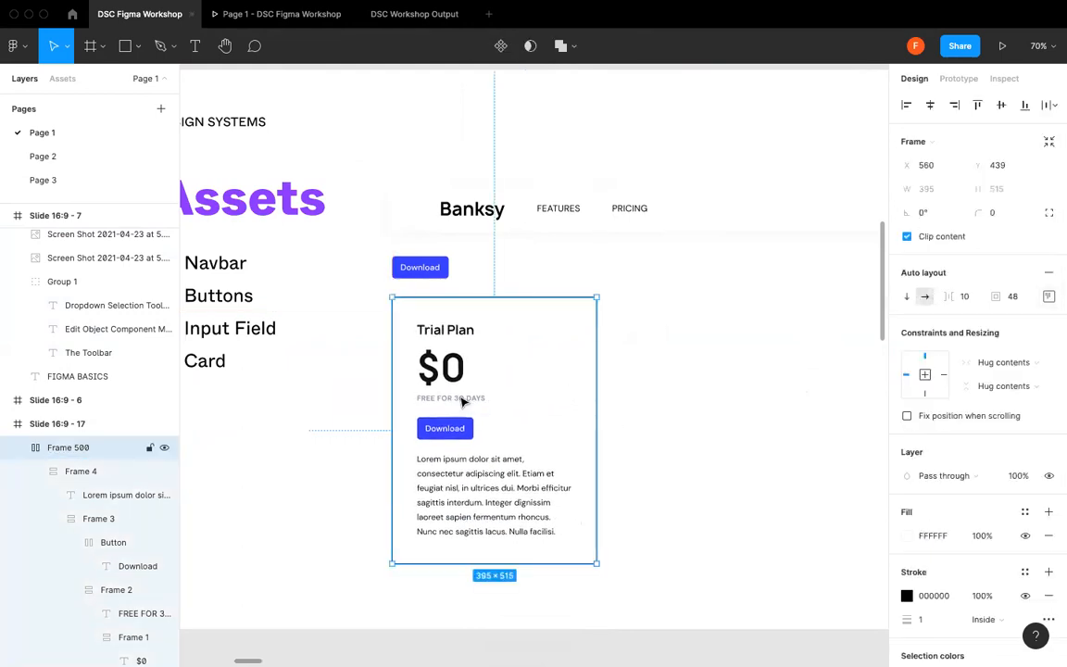
- Set the Trial Plan card frame's corner radius to 15
click(684, 383)
click(580, 469)
scroll(581, 468, left, 2)
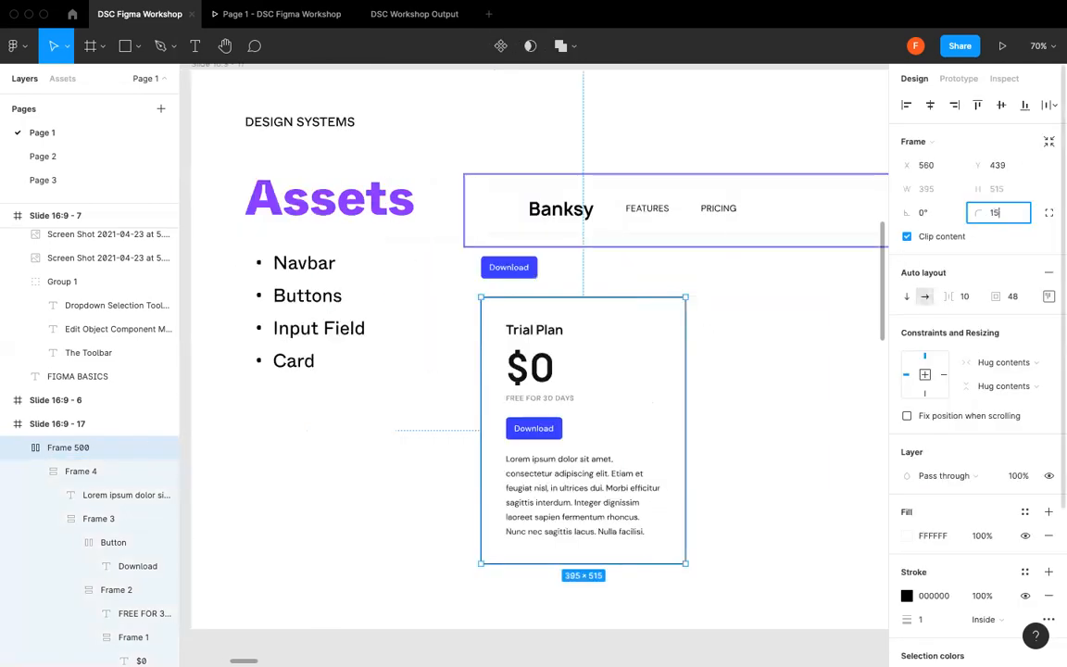
key(Return)
click(715, 362)
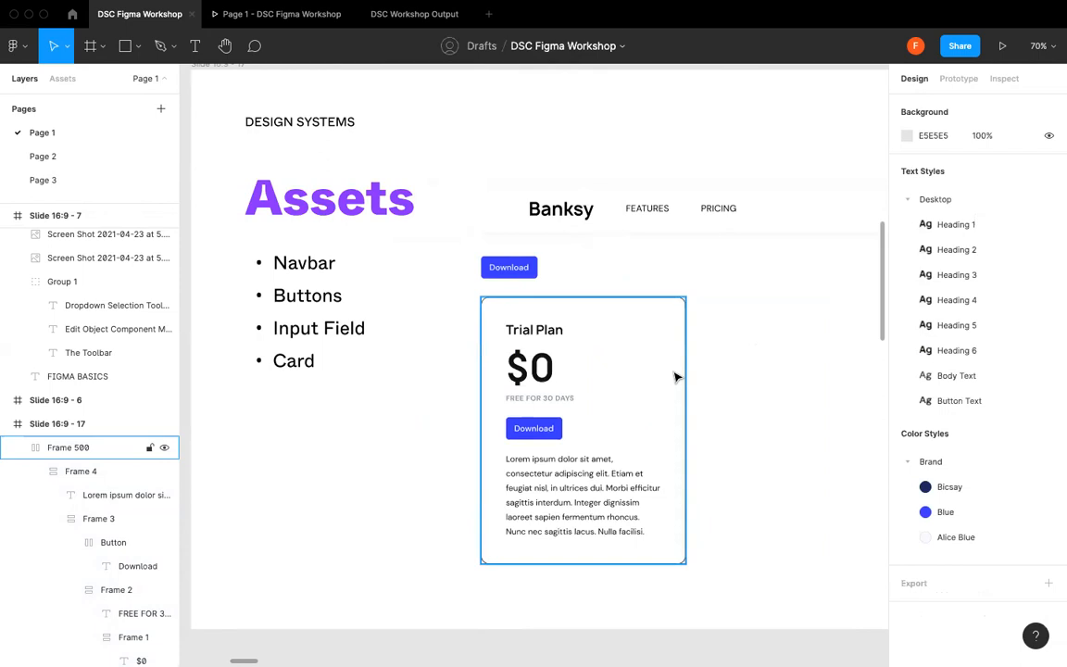
- Recolour the Trial Plan card's stroke to B7C2CD, sampling it from the Heather swatch on the colours slide
click(675, 374)
scroll(619, 448, left, 8)
scroll(621, 448, left, 5)
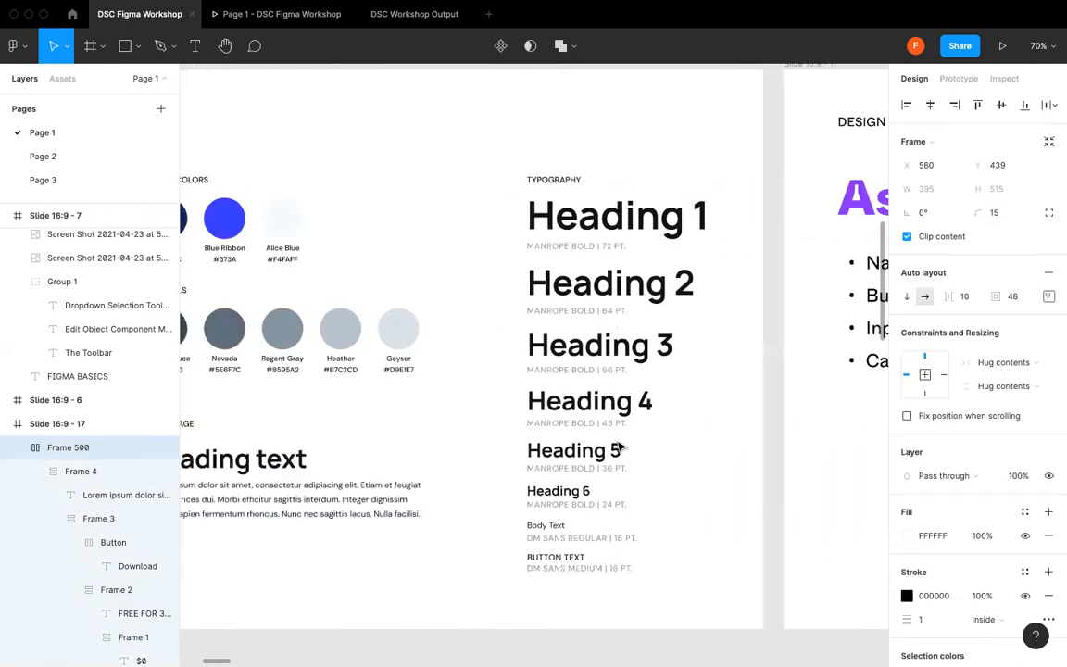
scroll(620, 447, left, 1)
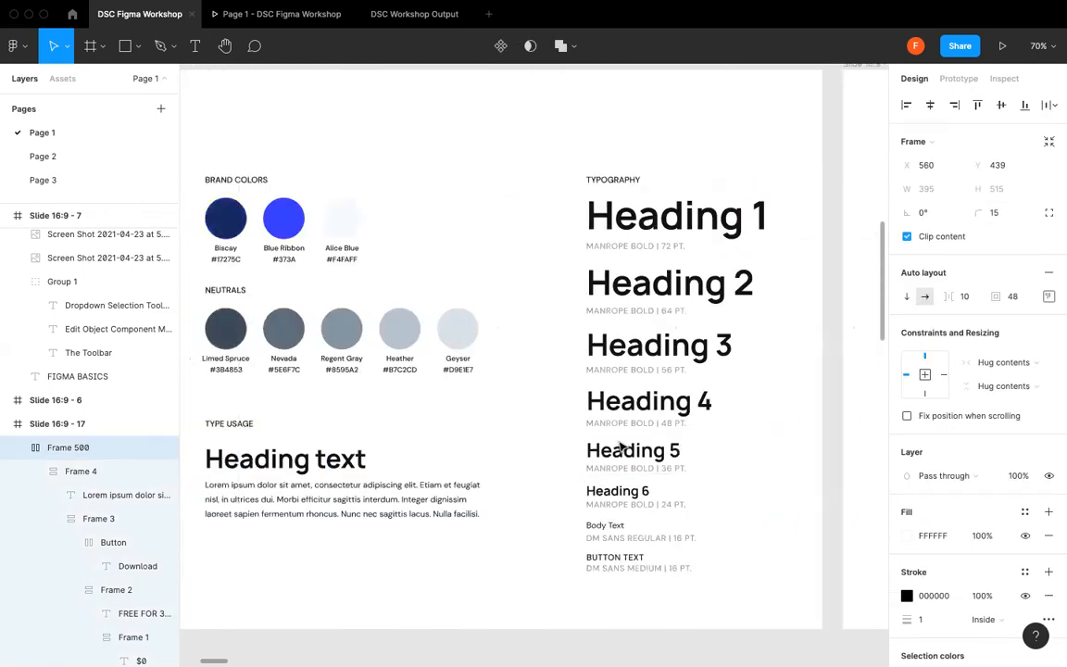
click(907, 596)
click(732, 501)
click(407, 325)
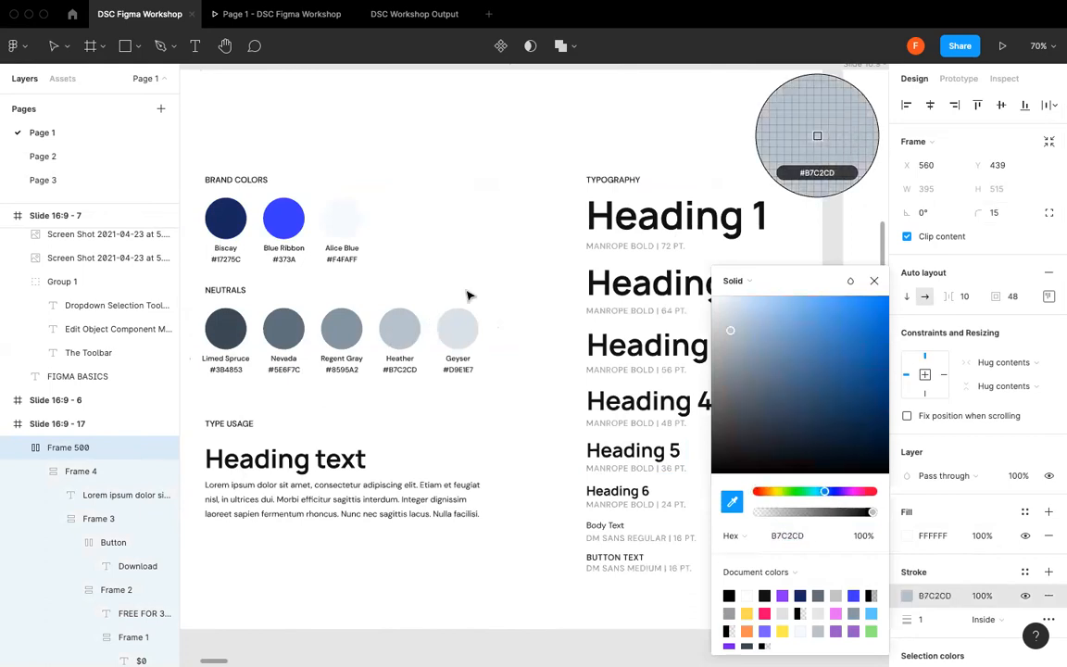
click(501, 340)
scroll(500, 341, right, 10)
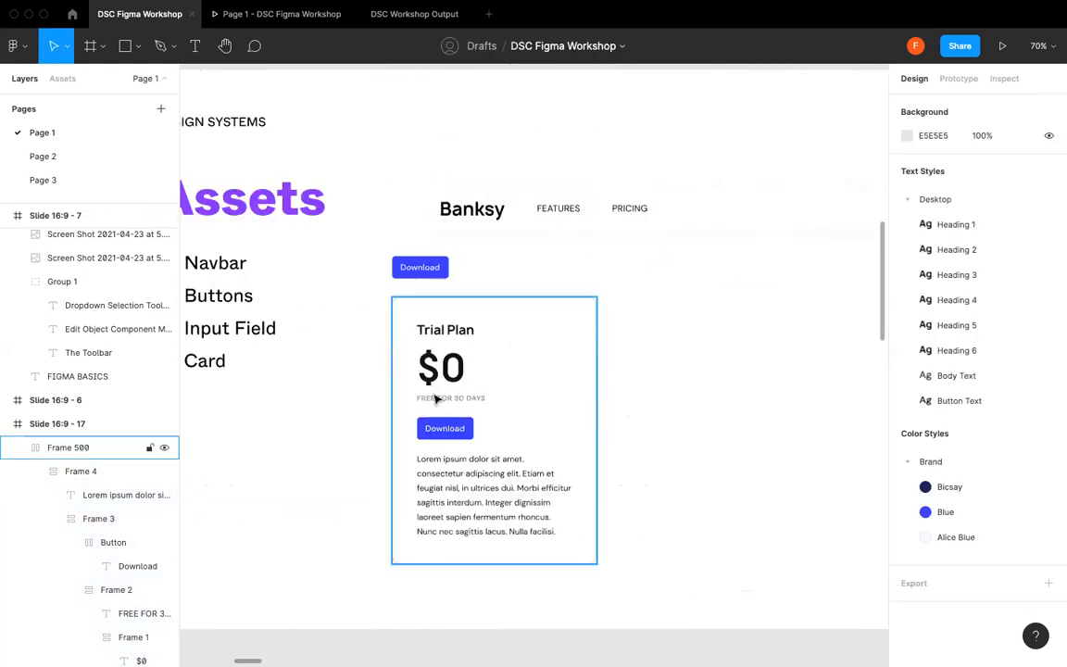
click(435, 398)
click(344, 404)
- Turn the Trial Plan card frame into a component named Card and show it among the local components
click(513, 342)
click(501, 46)
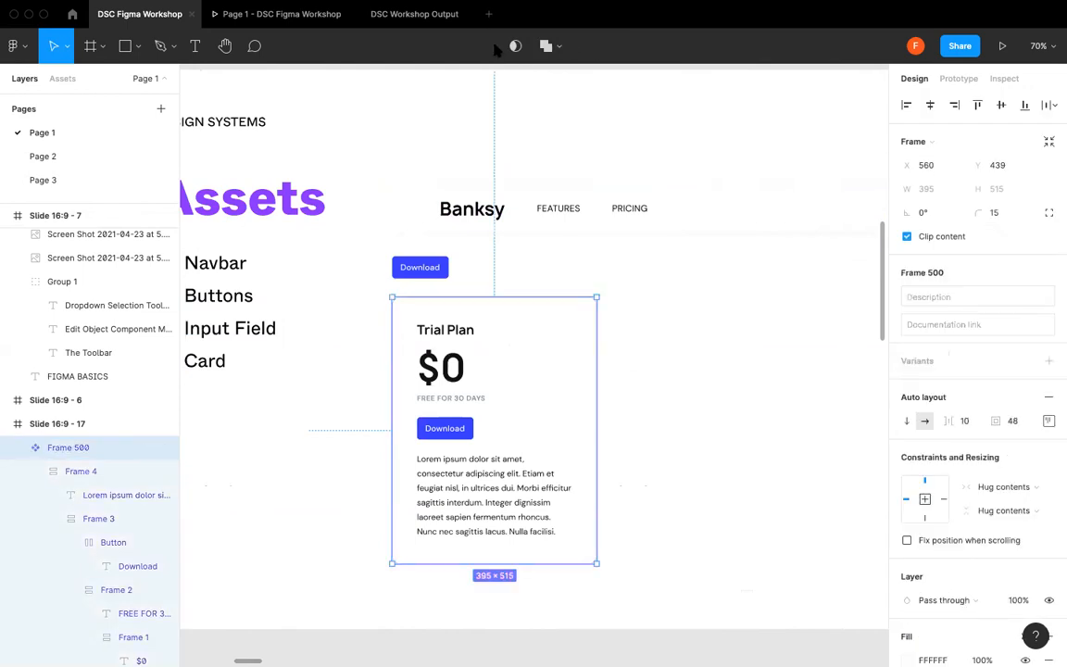
double_click(98, 448)
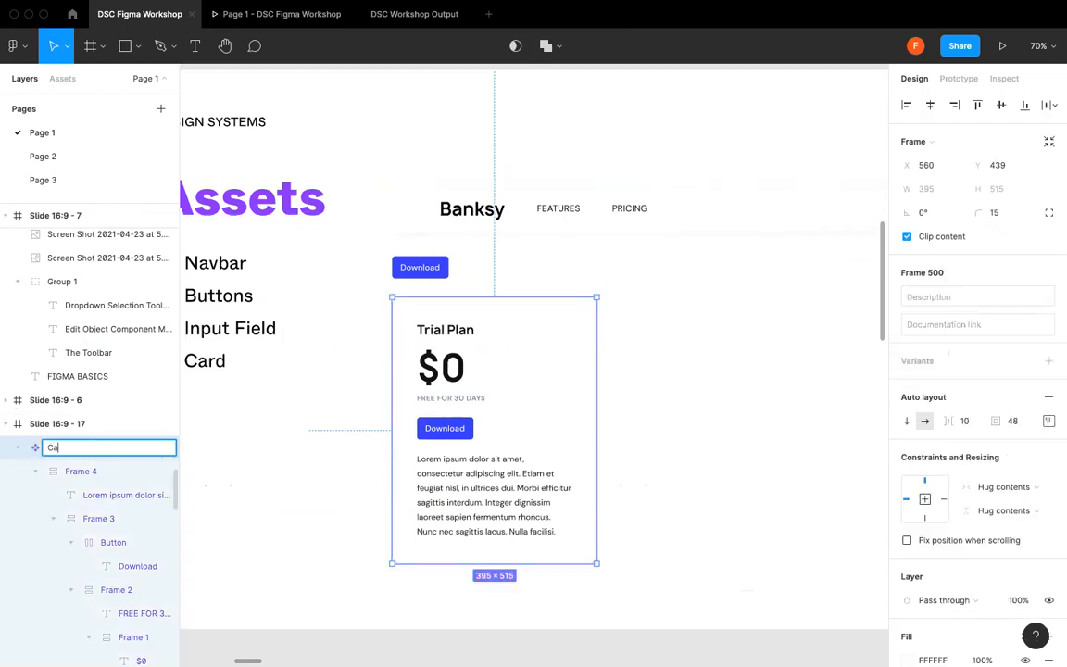
key(Return)
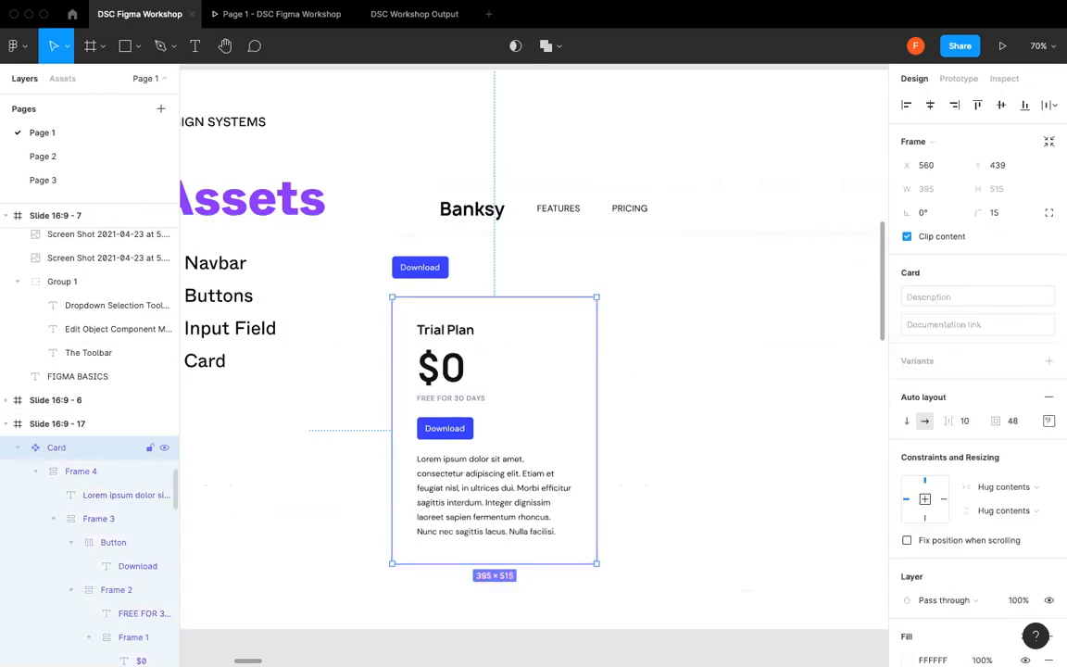
click(62, 78)
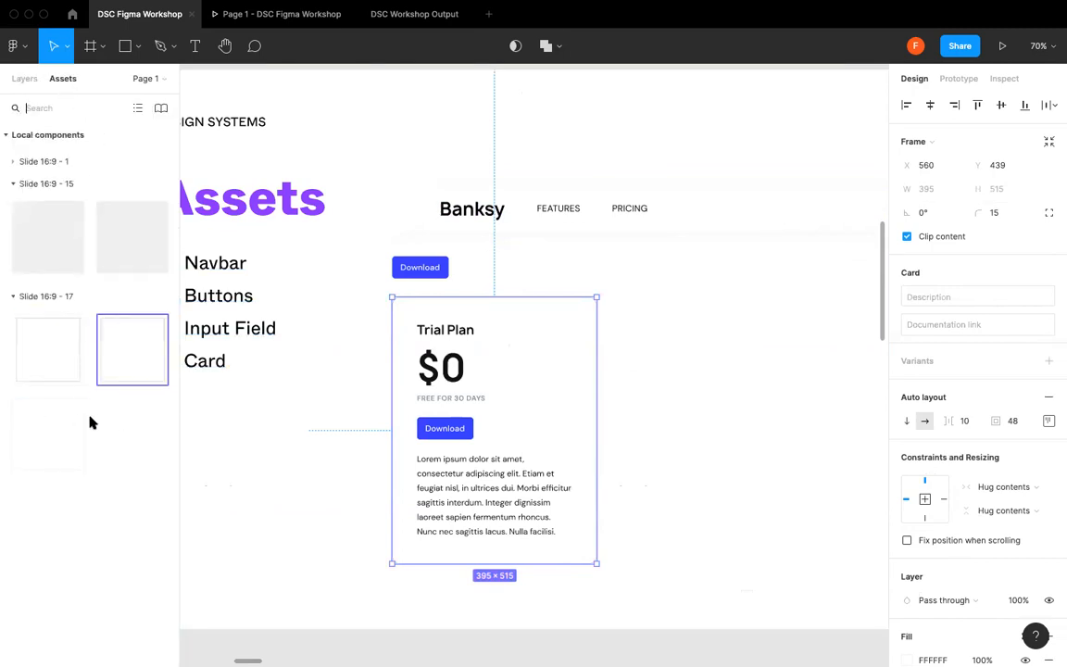
click(701, 364)
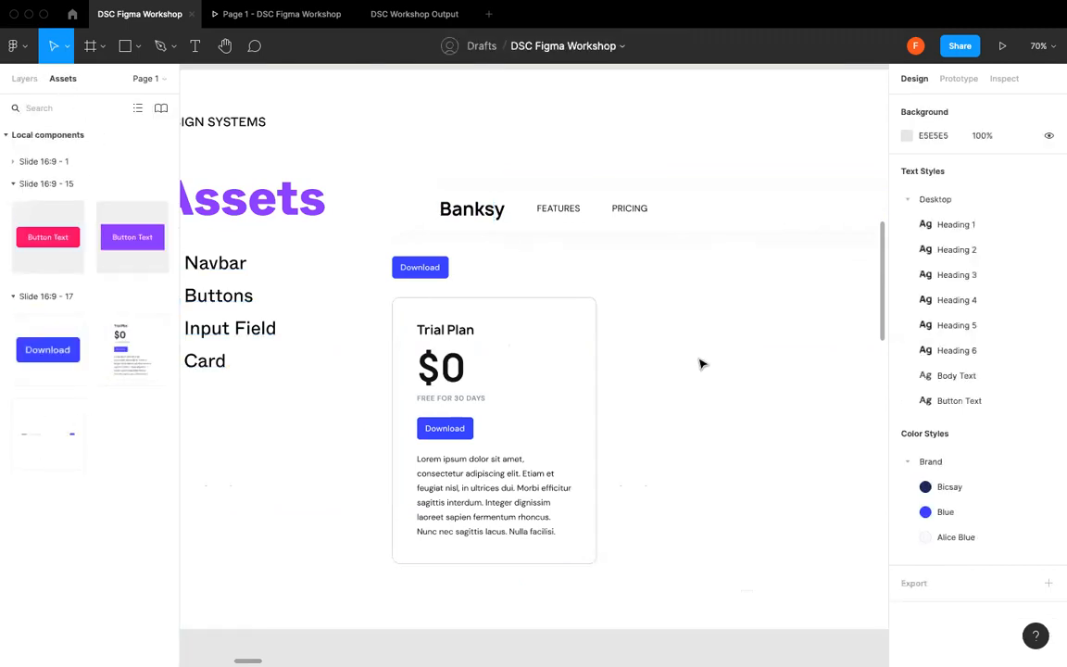
- Shift the navbar on the Assets slide left until it fits within the slide's edge
scroll(702, 364, down, 5)
scroll(441, 352, down, 2)
scroll(441, 352, right, 2)
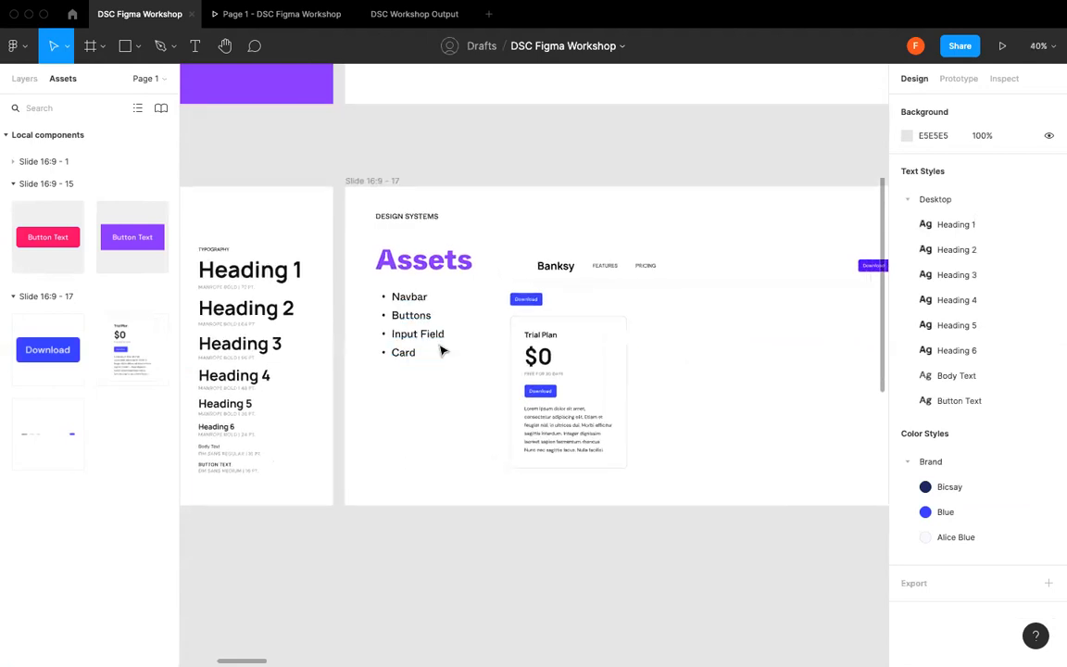
scroll(621, 332, down, 1)
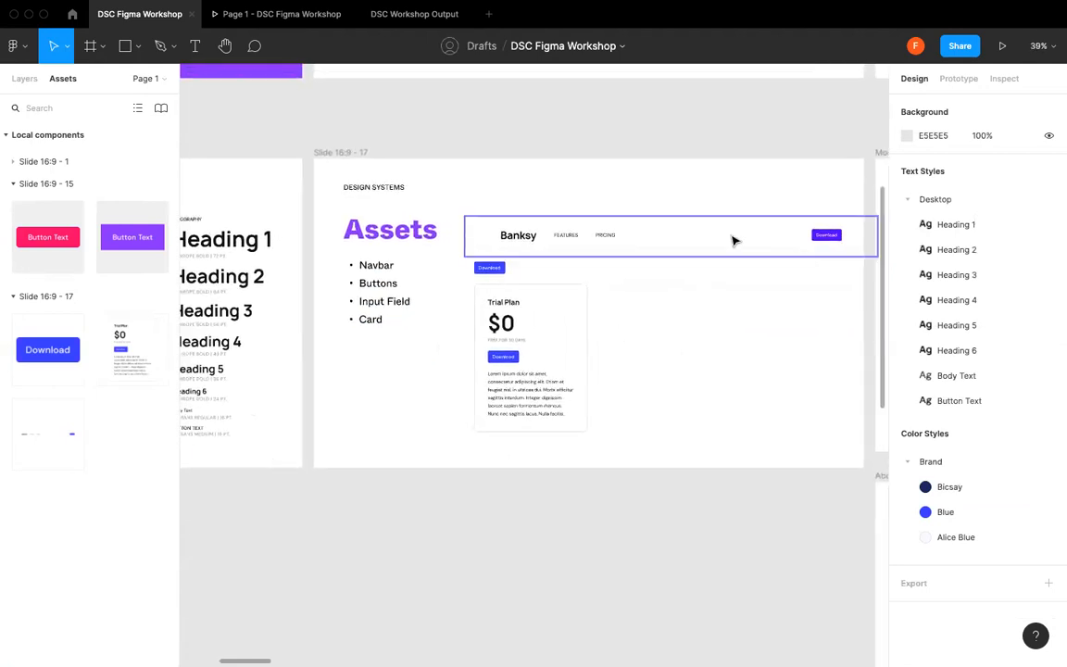
drag(734, 238, 695, 234)
click(714, 178)
- Place an instance of the Navbar component at the top of the Mockup frame, at X -24, Y 0
scroll(713, 178, down, 3)
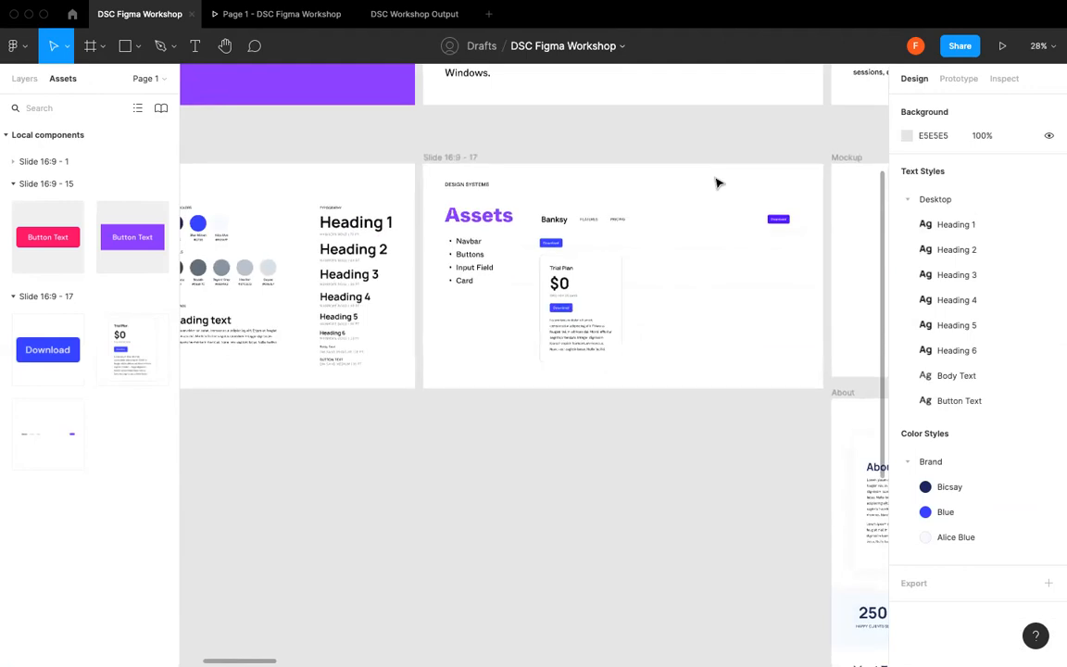
scroll(715, 180, right, 3)
scroll(685, 246, up, 2)
scroll(674, 241, right, 3)
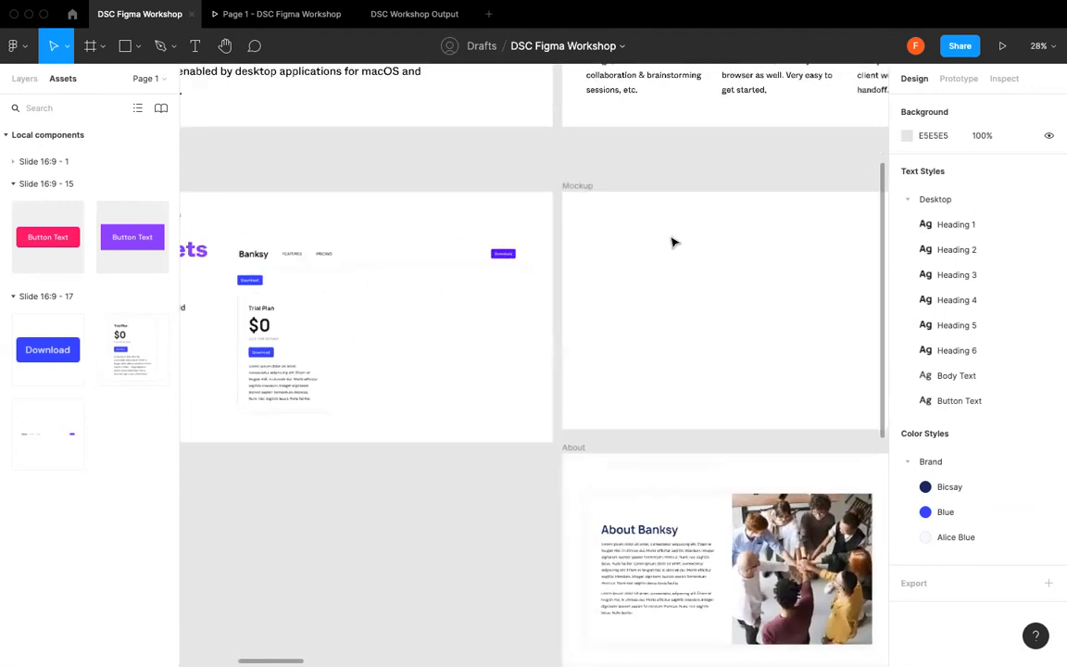
scroll(522, 210, up, 4)
scroll(521, 209, right, 2)
scroll(521, 210, down, 1)
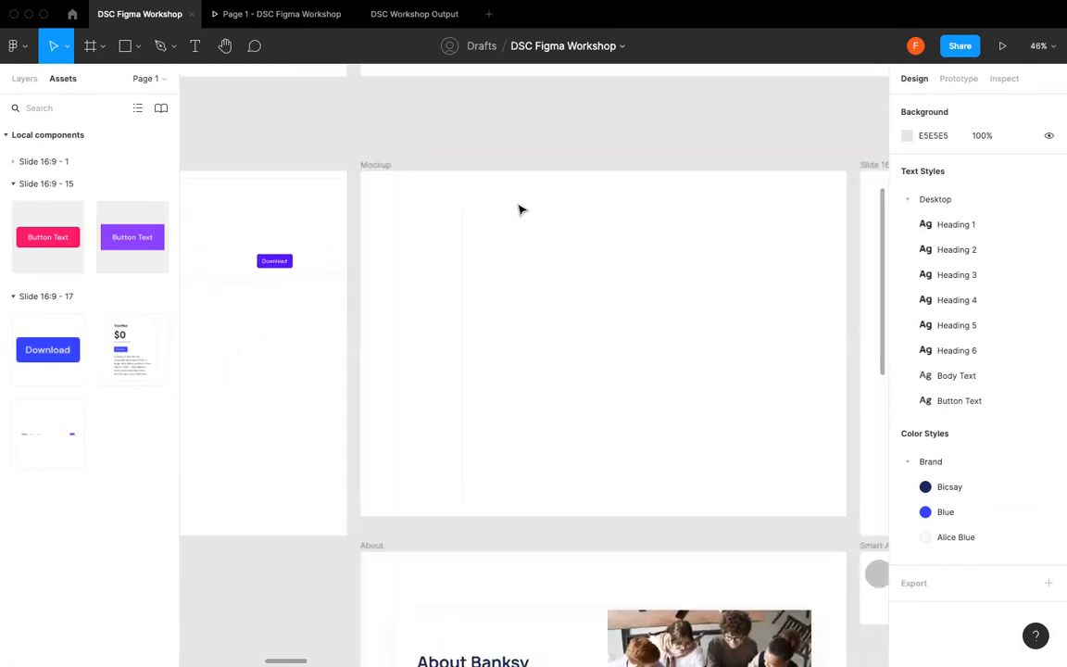
scroll(521, 209, up, 2)
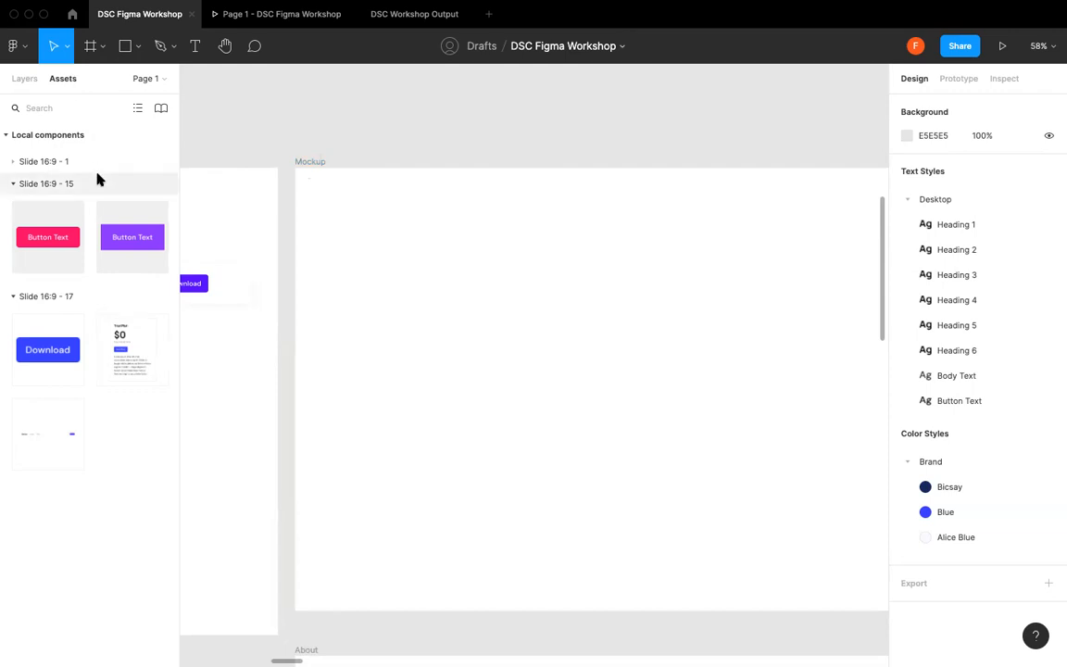
drag(53, 428, 474, 240)
drag(403, 271, 416, 217)
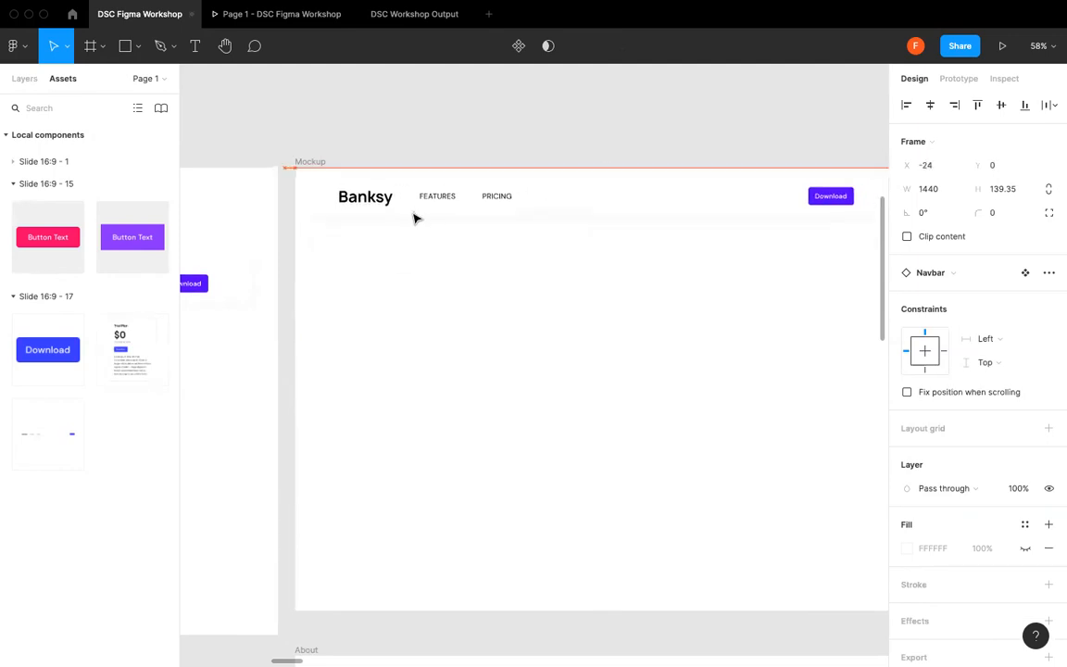
click(562, 317)
- Adjust the navbar instance in the Mockup frame to 1498 × 145 at X -24, Y -19, extending past the frame's edges
click(570, 219)
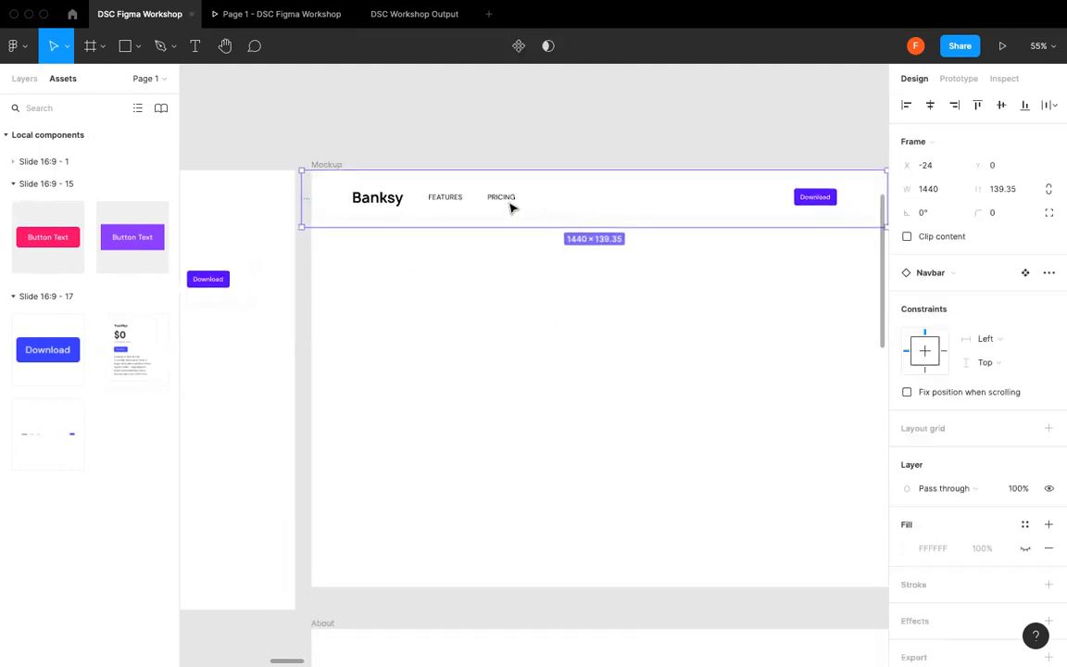
scroll(512, 202, right, 3)
key(super+e)
mouse_move(516, 180)
mouse_down()
mouse_move(518, 162)
mouse_move(506, 202)
mouse_move(505, 191)
mouse_up()
click(525, 238)
drag(840, 210, 852, 214)
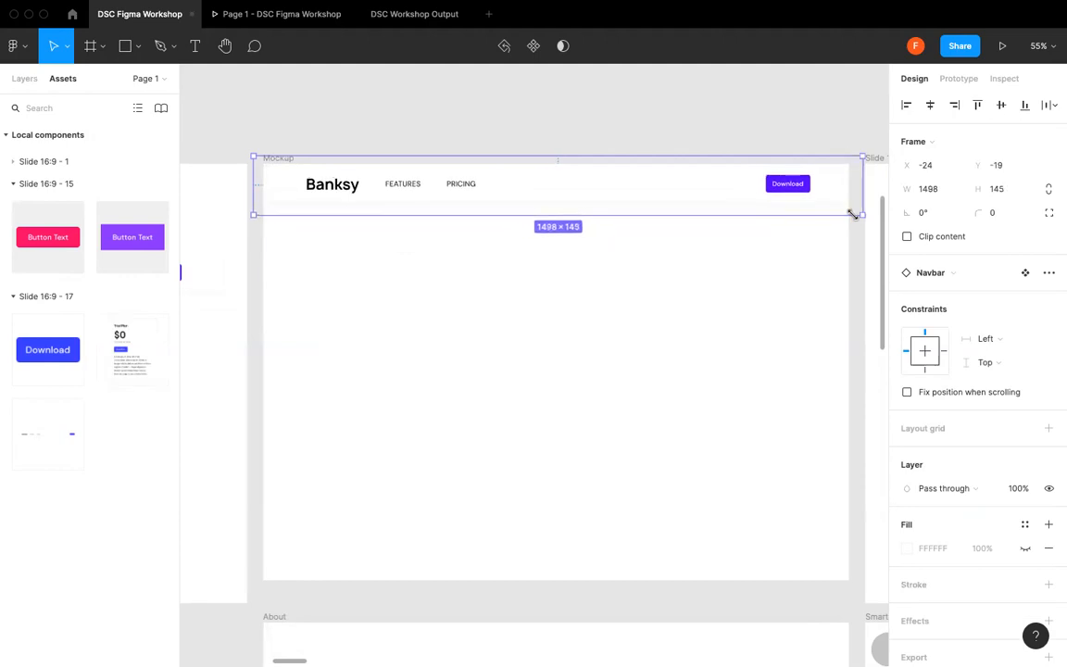
click(677, 269)
- Add a layout grid to the Mockup frame and set it to 12 columns
scroll(500, 298, left, 3)
click(428, 158)
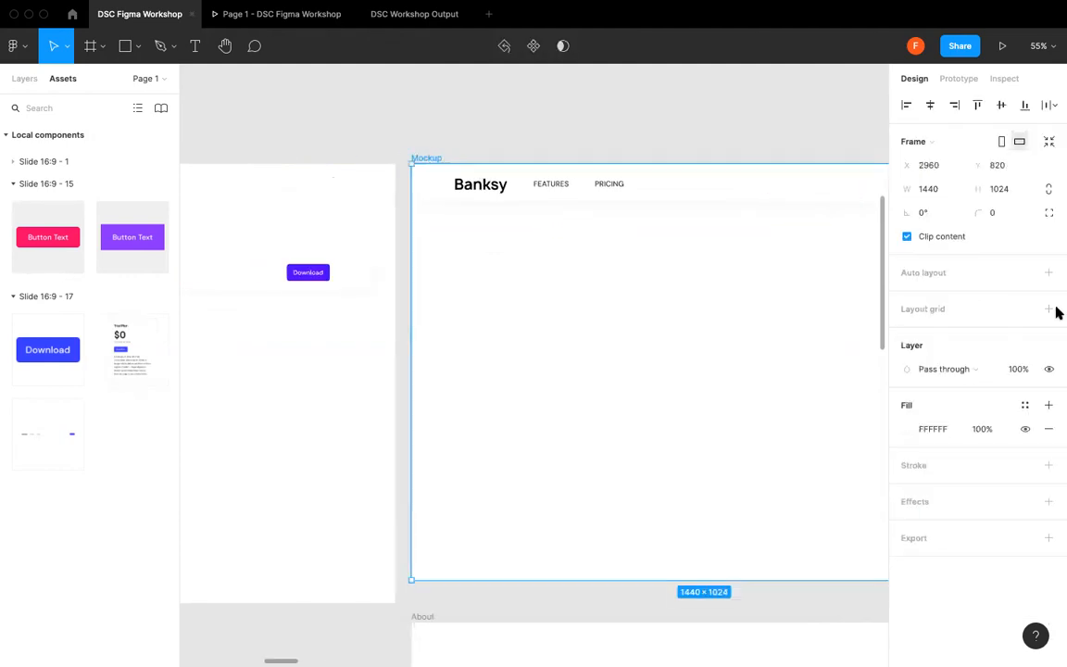
scroll(738, 322, right, 3)
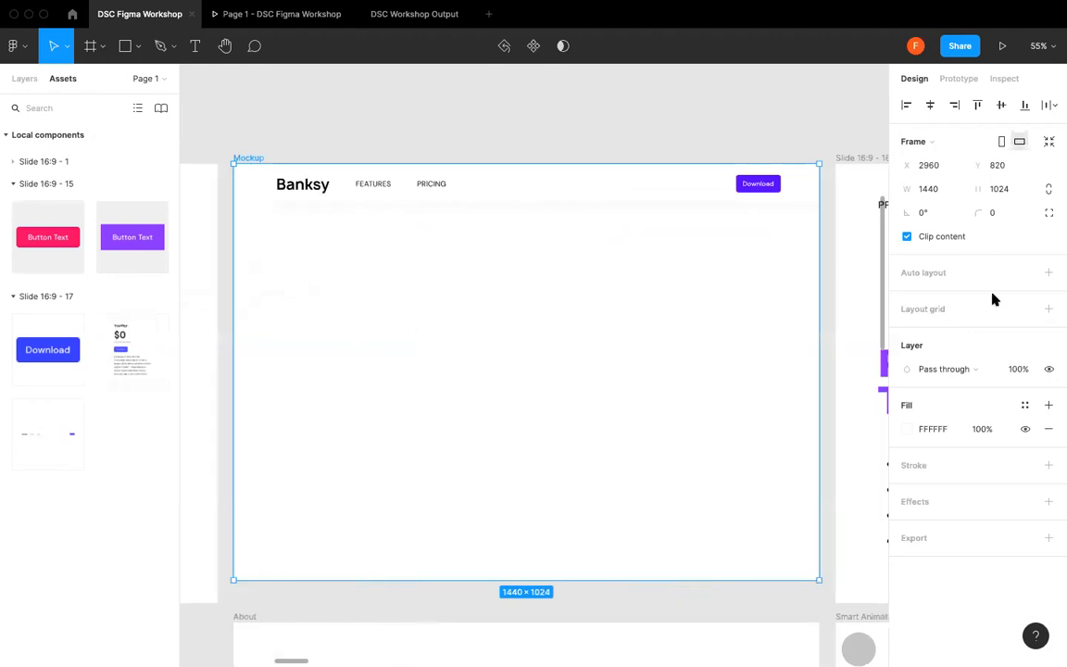
click(1049, 309)
click(907, 333)
click(760, 340)
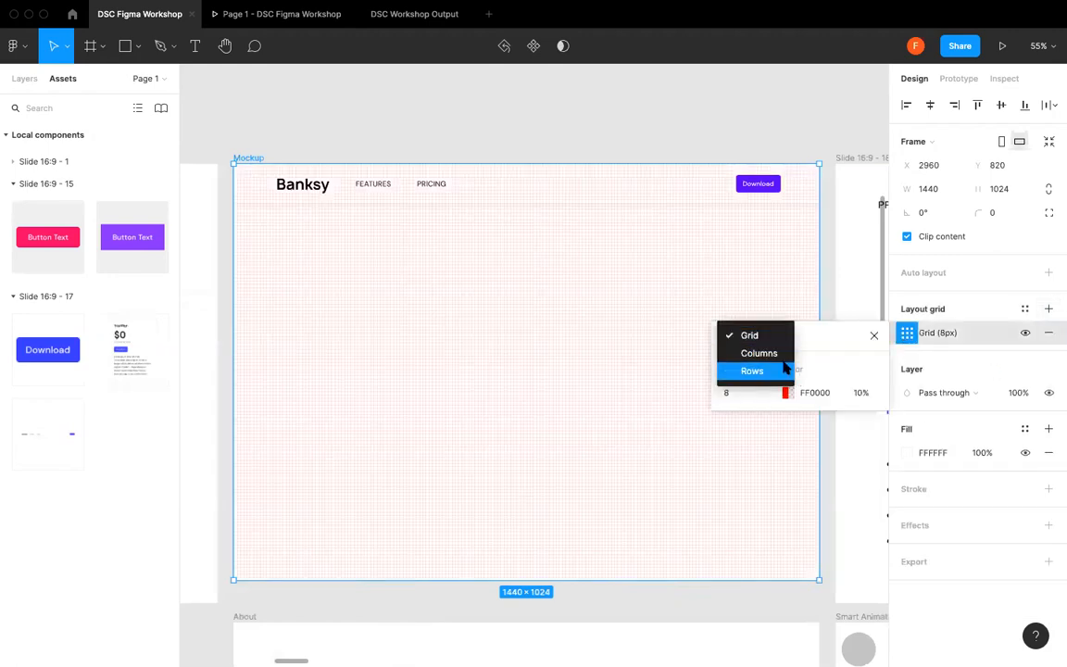
click(778, 354)
text(12)
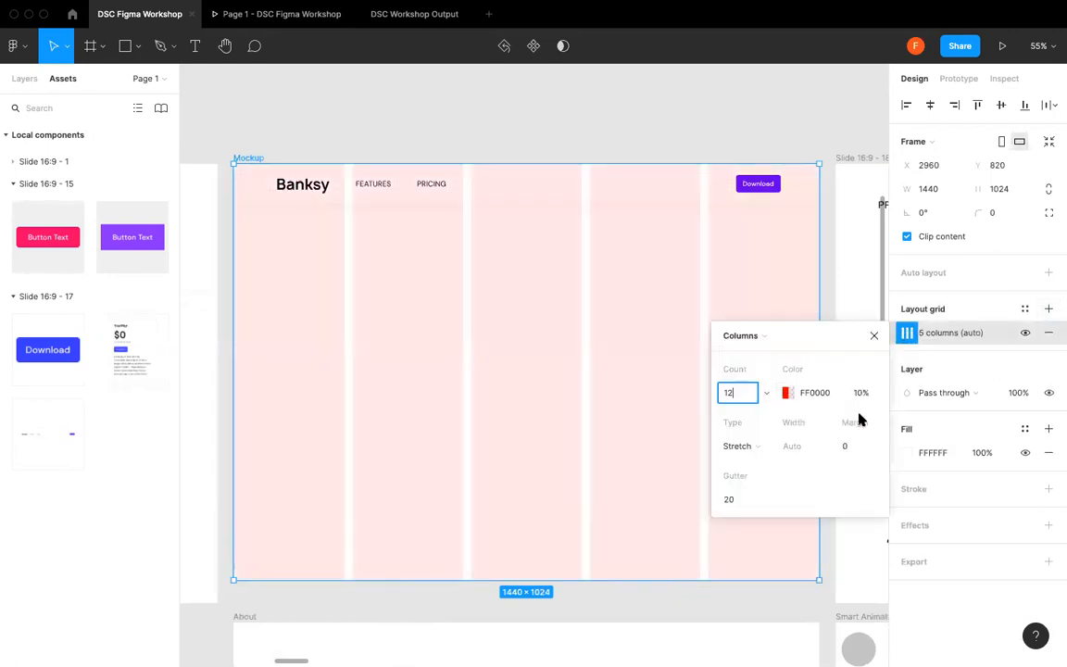
- Set the column grid's colour opacity to 4%, its margin to 104 and its gutter to 24
click(862, 392)
text(4)
key(Return)
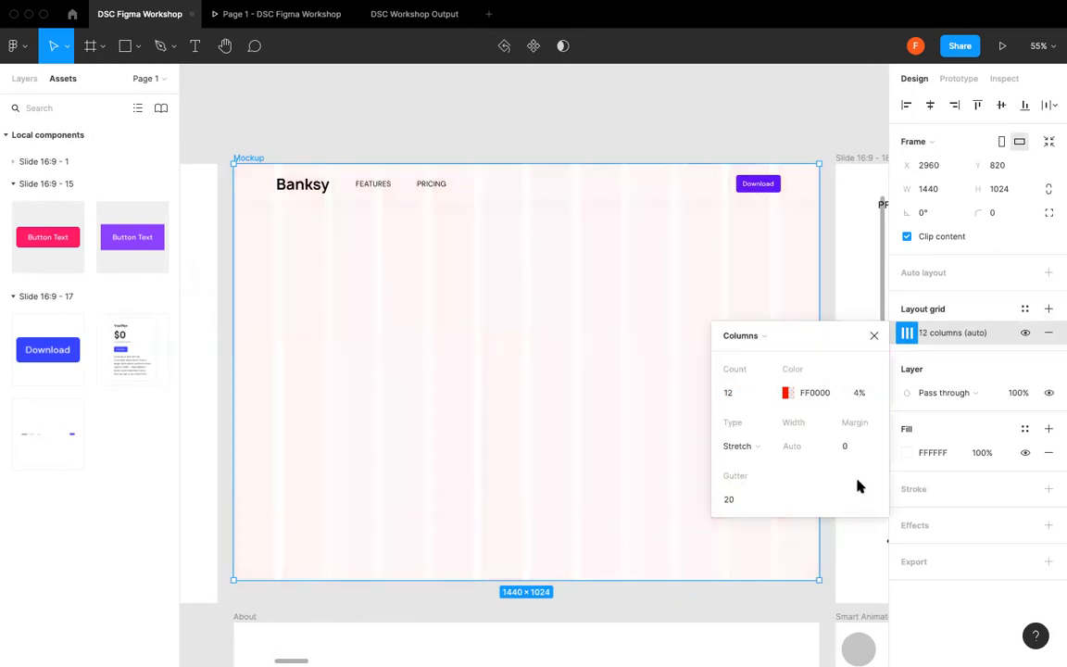
text(104)
key(Return)
click(741, 499)
text(24)
click(873, 337)
click(585, 138)
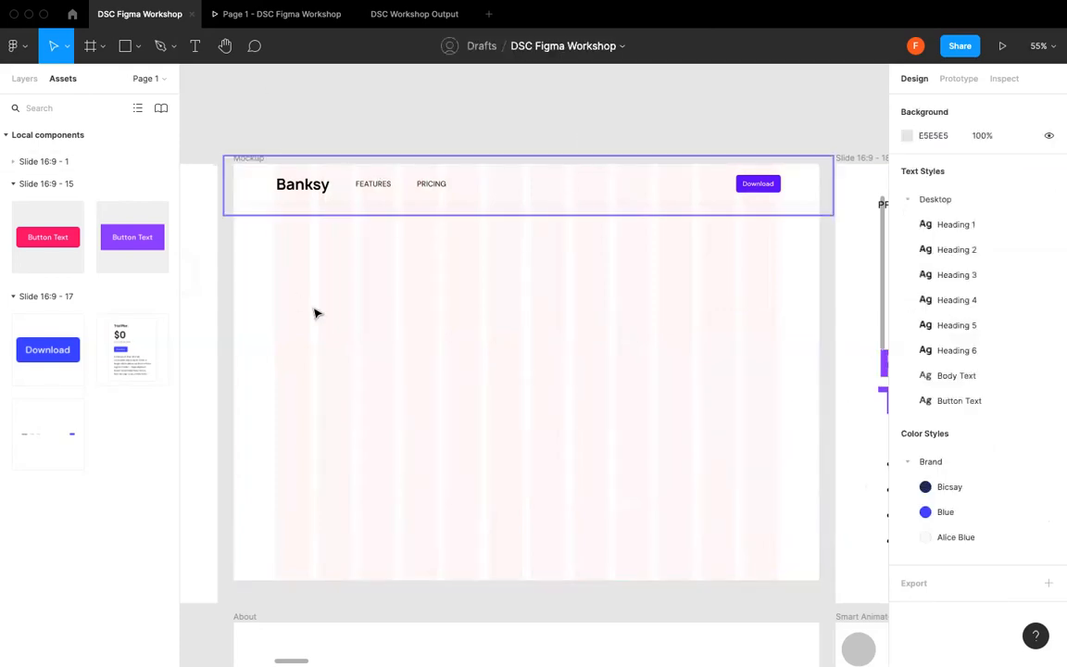
- Place a Card instance at the grid's first column in the Mockup frame and paste two copies in a row beside it
drag(118, 357, 509, 369)
key(ctrl+v)
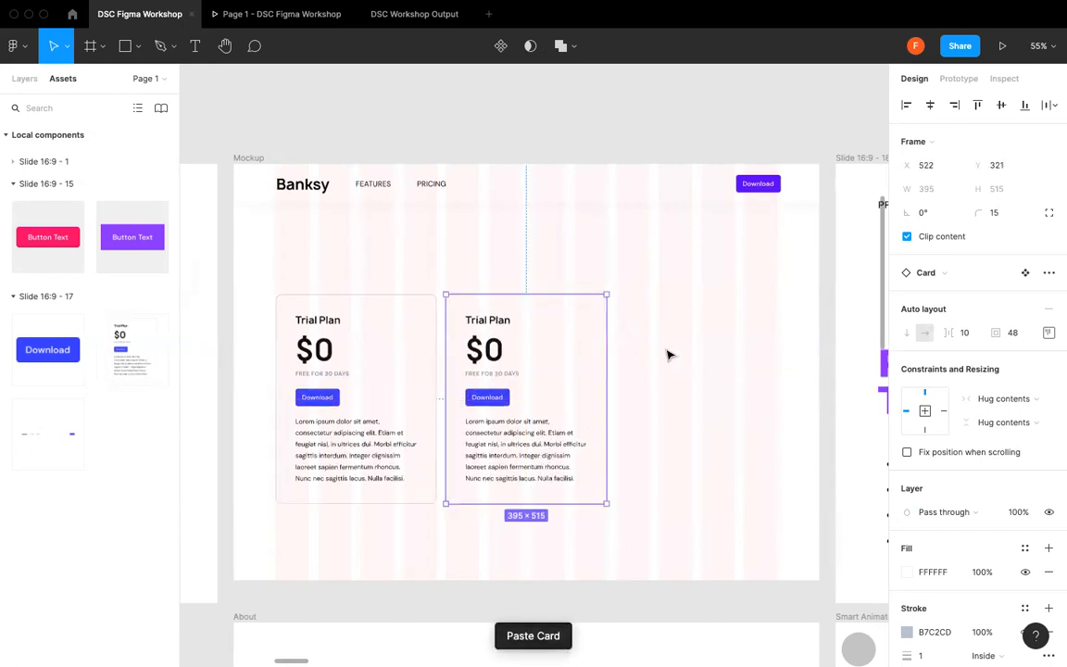
key(ctrl+v)
drag(701, 357, 725, 362)
- Align the three cards' vertical centres and move the third card to X 940, Y 314, matching the last grid column
drag(746, 248, 293, 434)
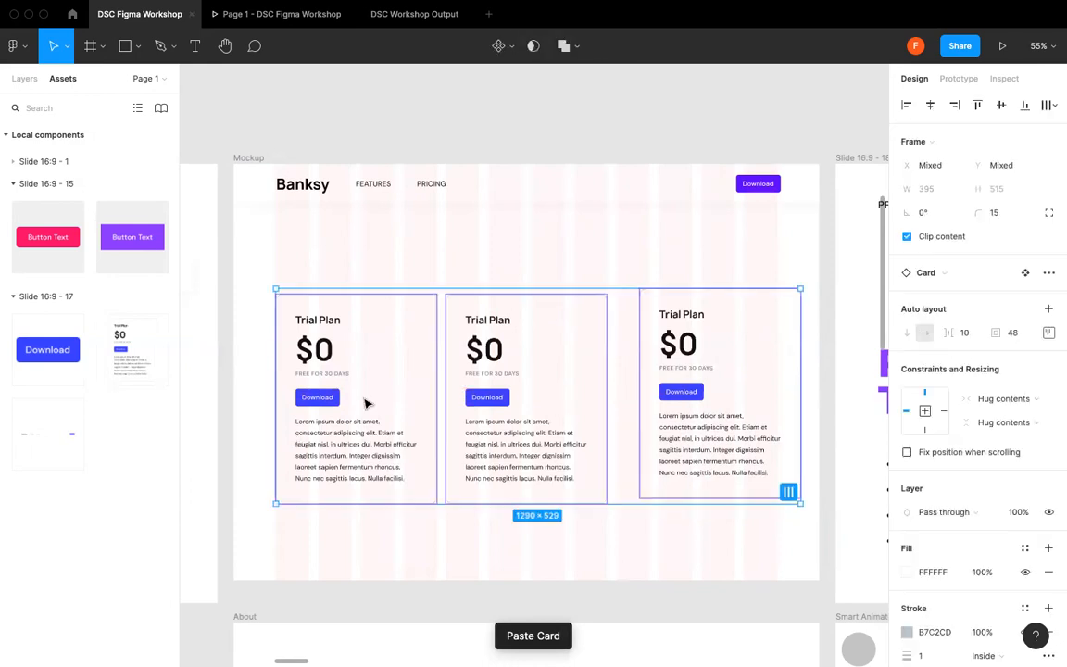
click(1001, 107)
click(733, 255)
drag(708, 308, 665, 321)
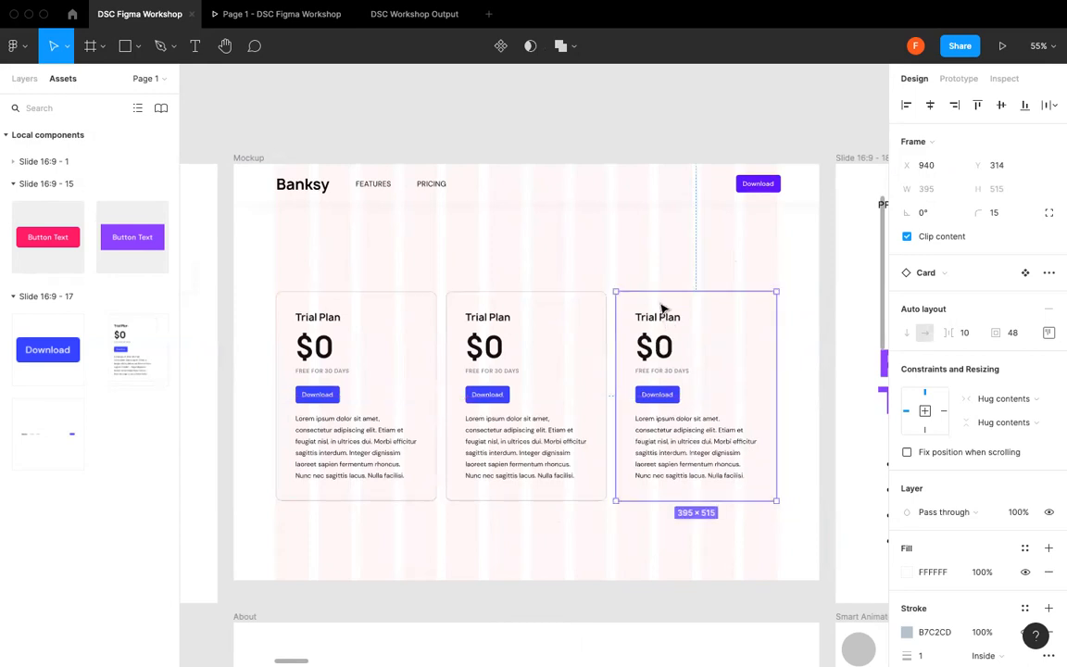
click(469, 253)
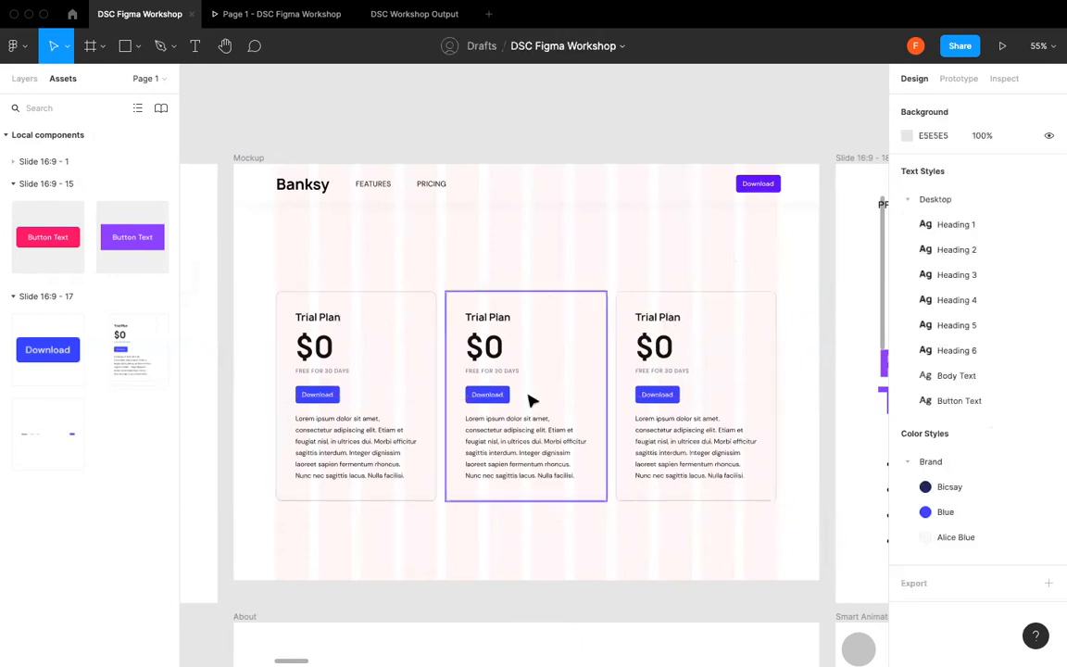
- Change the middle card's title to Standard Plan and its price to $20
scroll(531, 397, up, 5)
key(t)
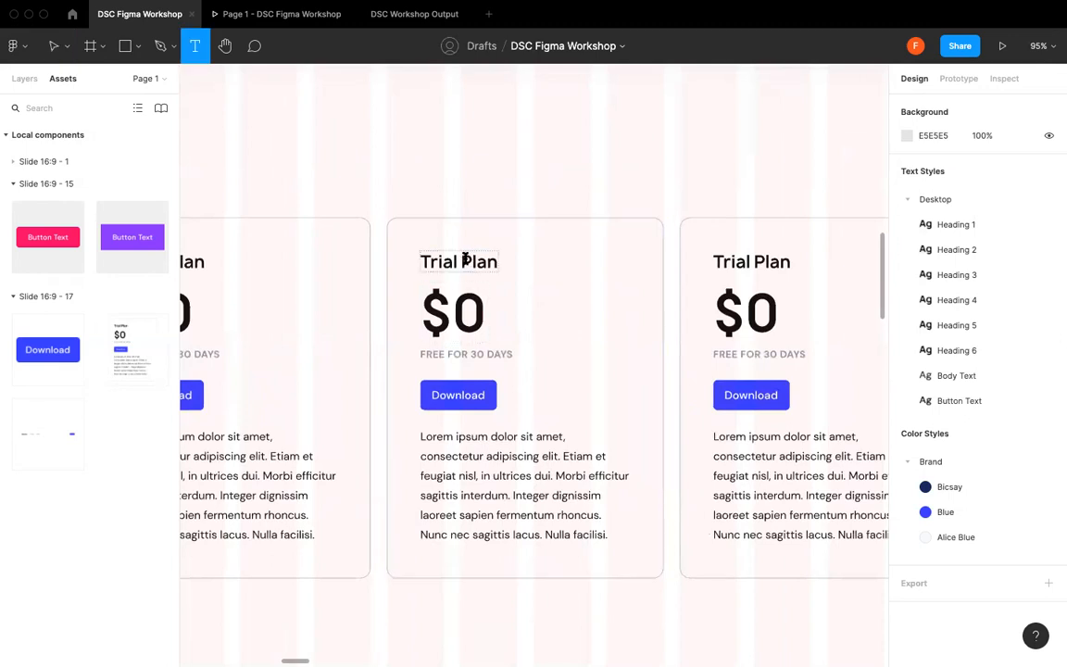
double_click(422, 263)
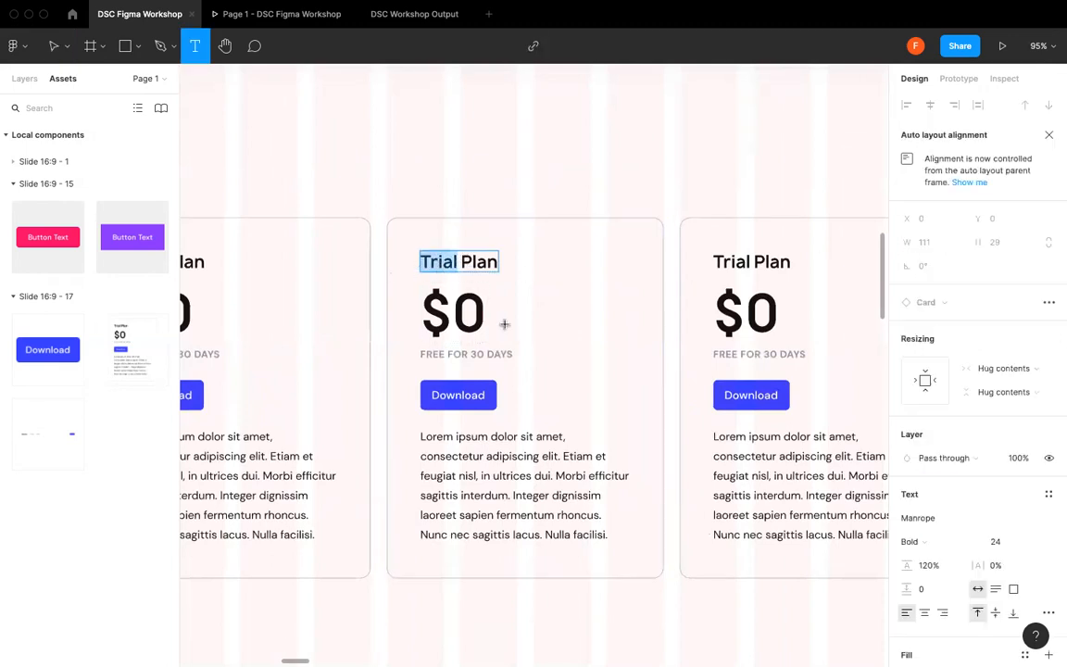
text(Standard)
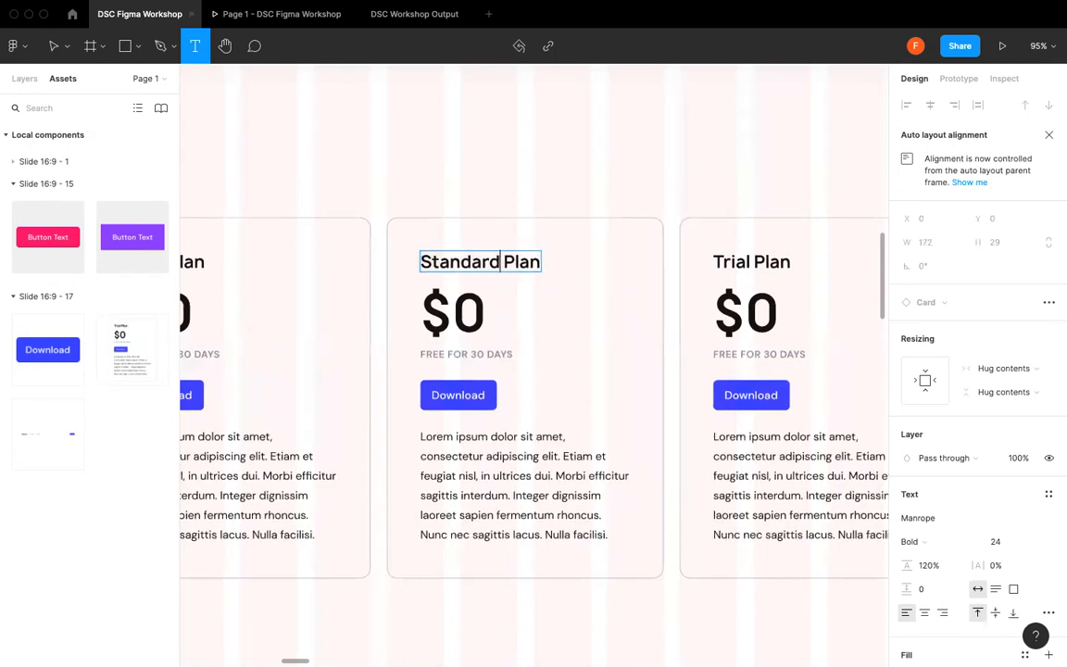
double_click(469, 312)
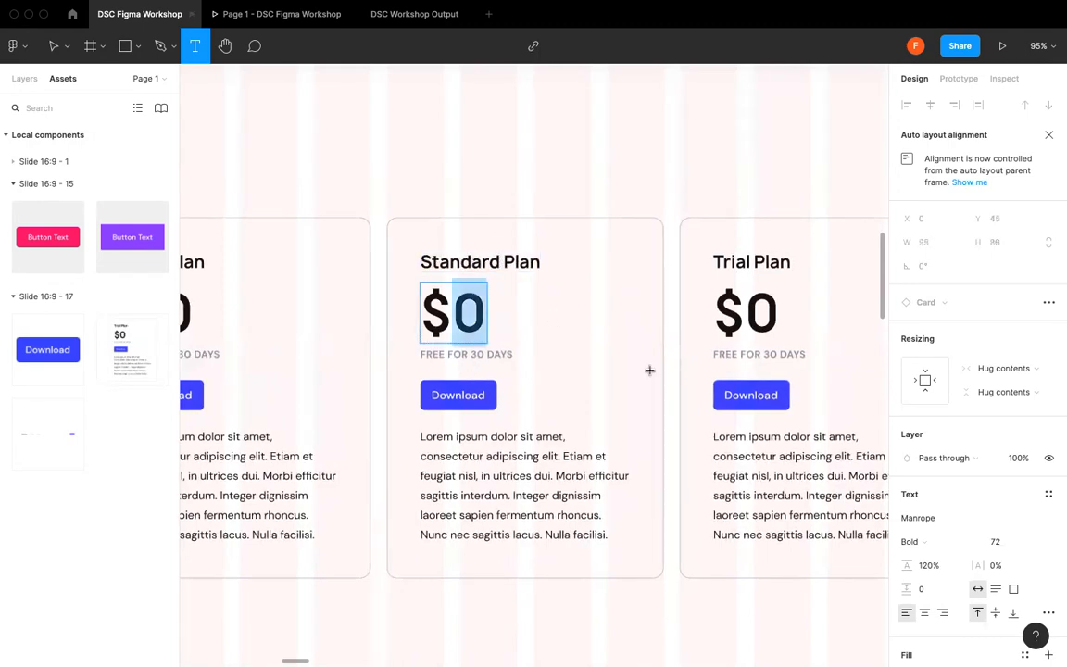
scroll(649, 371, left, 2)
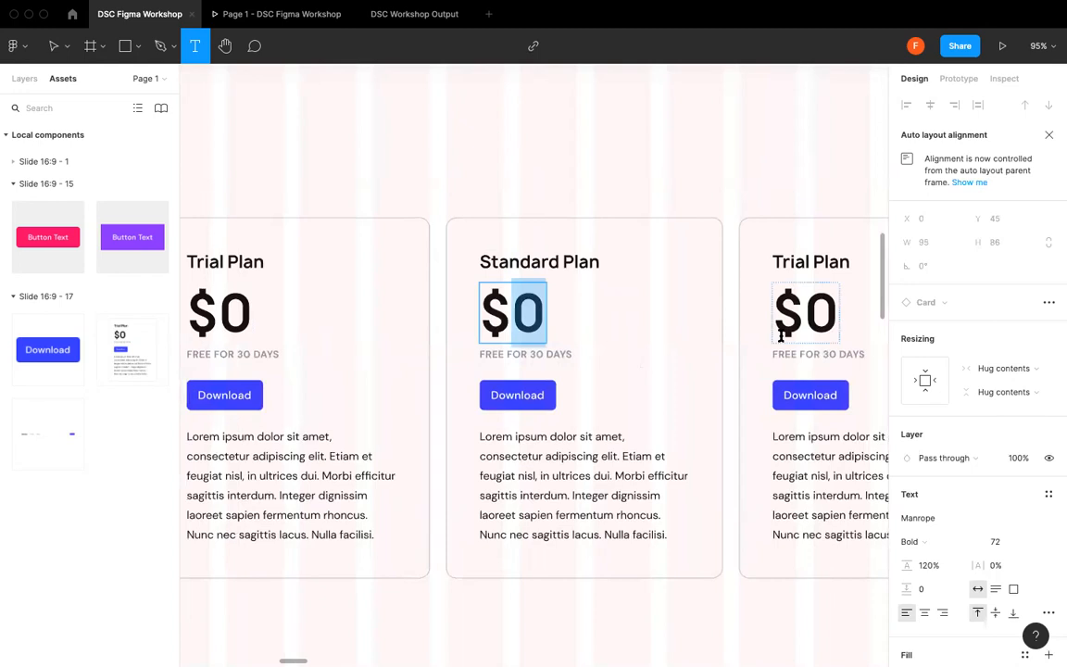
text(20)
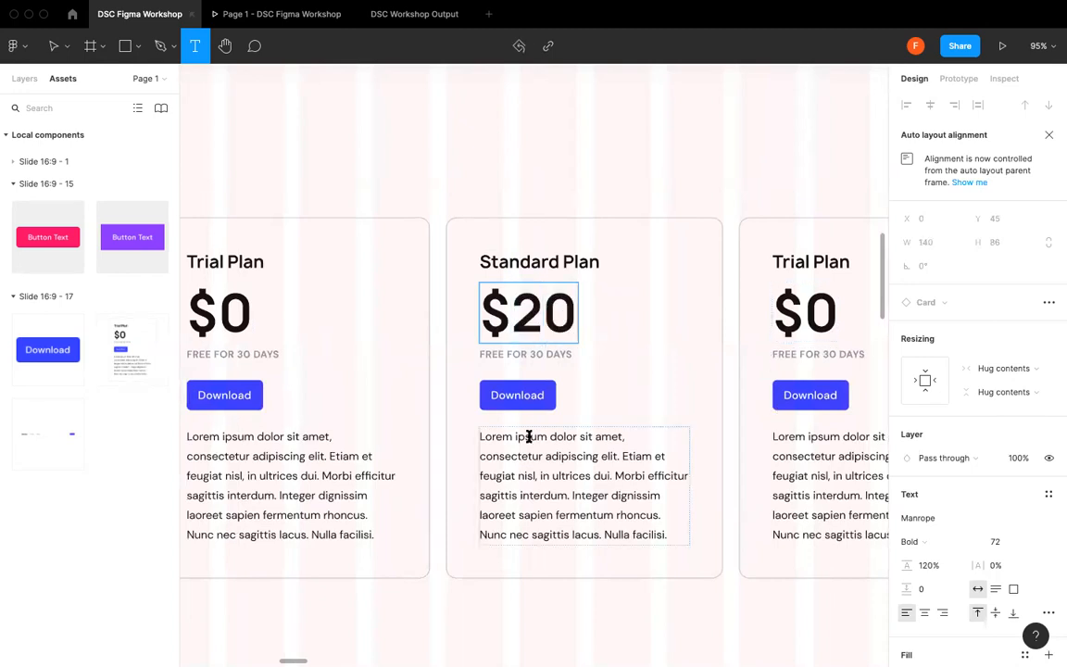
- Change the Standard Plan card's button label to Buy now
drag(492, 396, 613, 411)
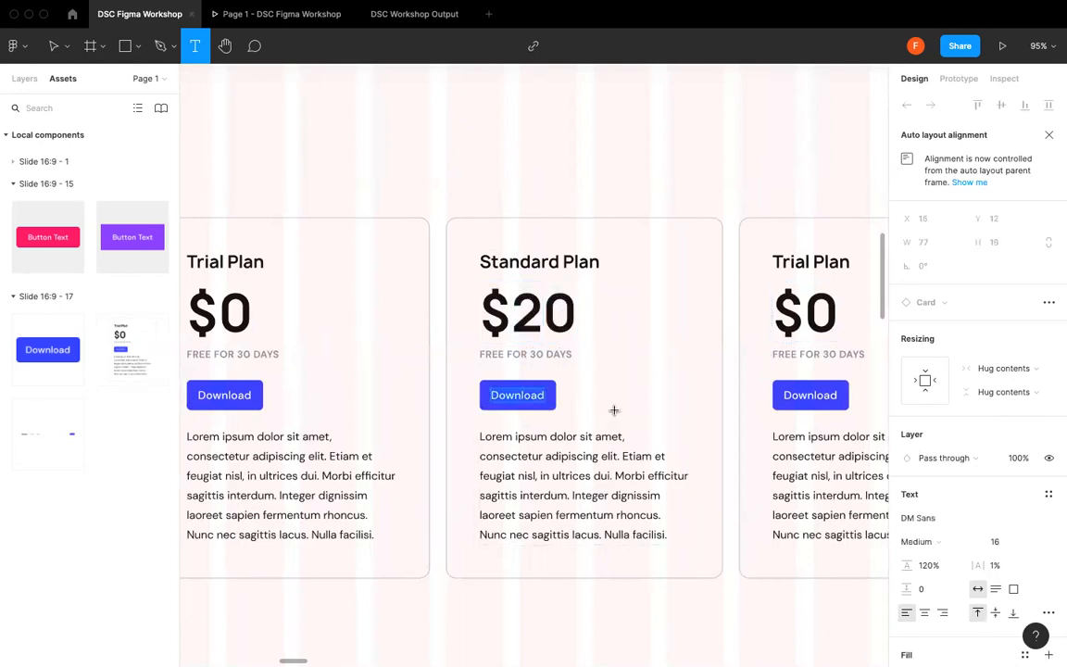
text(Buy now)
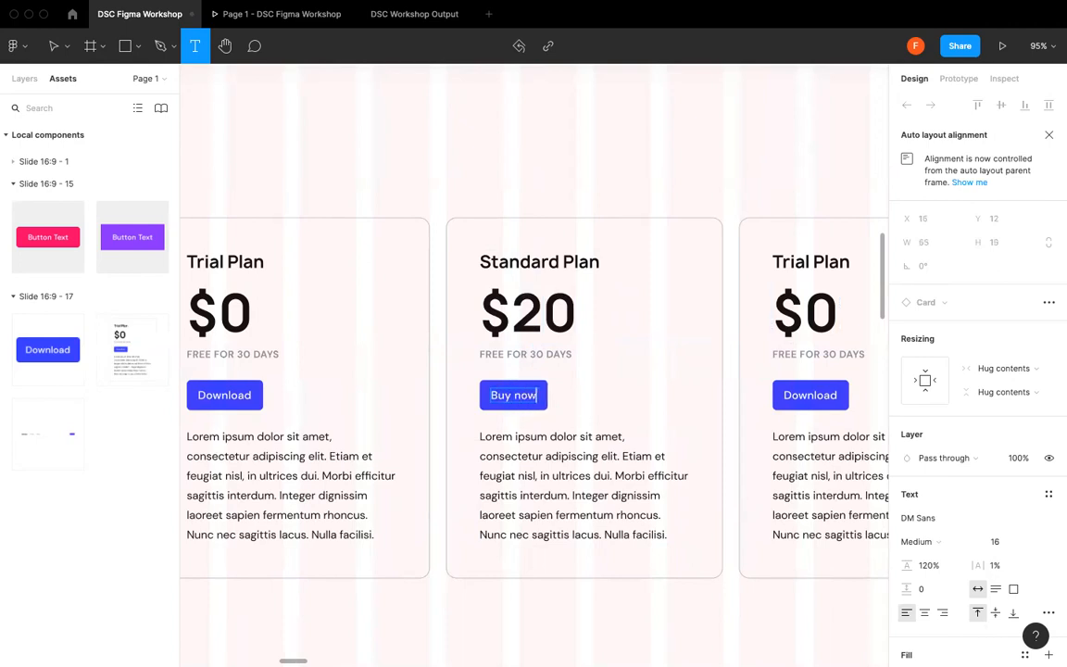
- Change the third card's title to Business Plan and its price to $50
scroll(615, 411, right, 2)
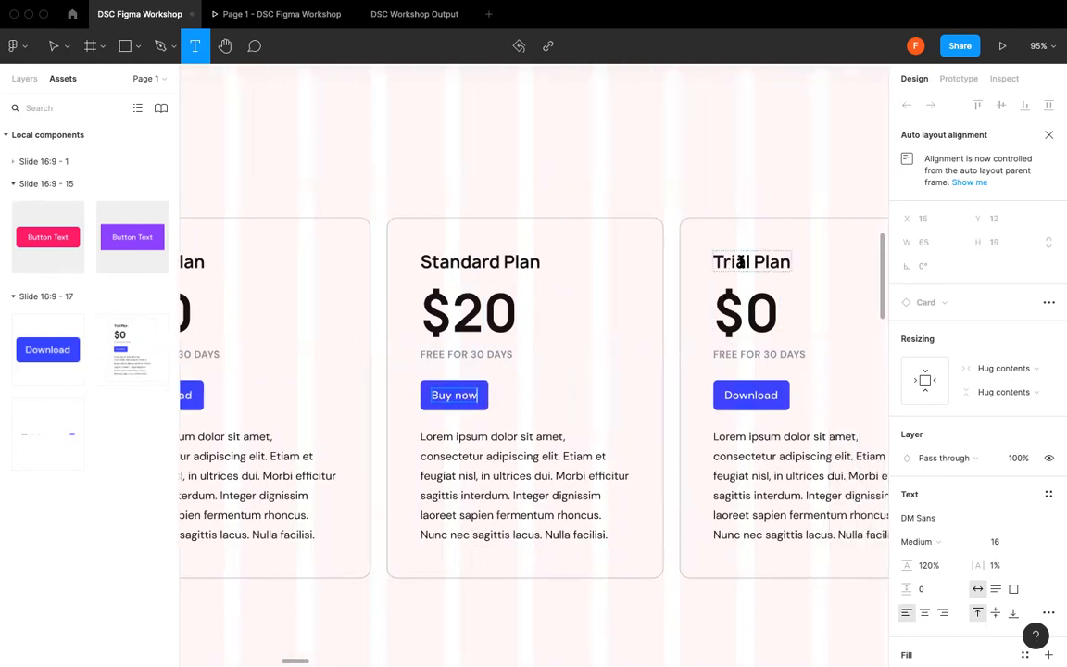
double_click(750, 261)
text(Business)
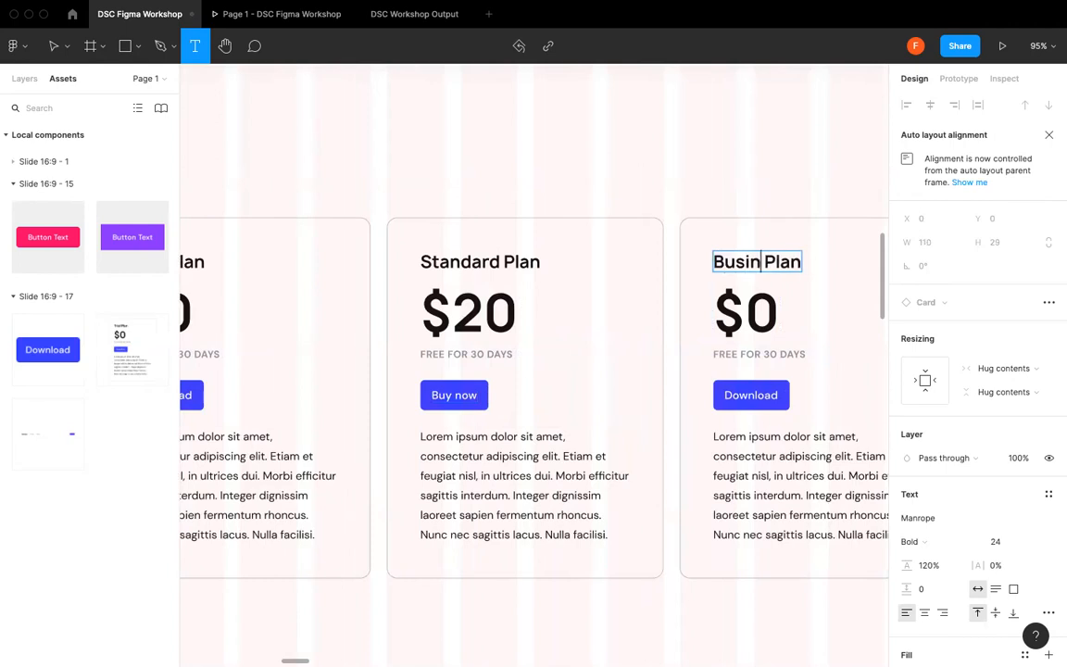
click(745, 311)
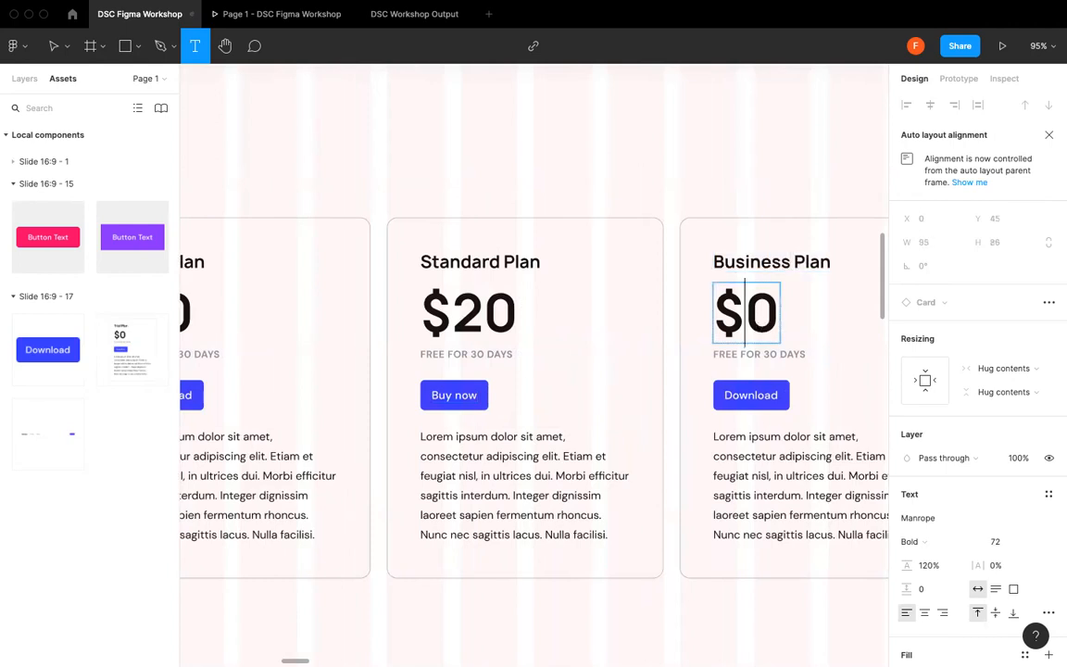
text(5)
click(743, 179)
key(minus)
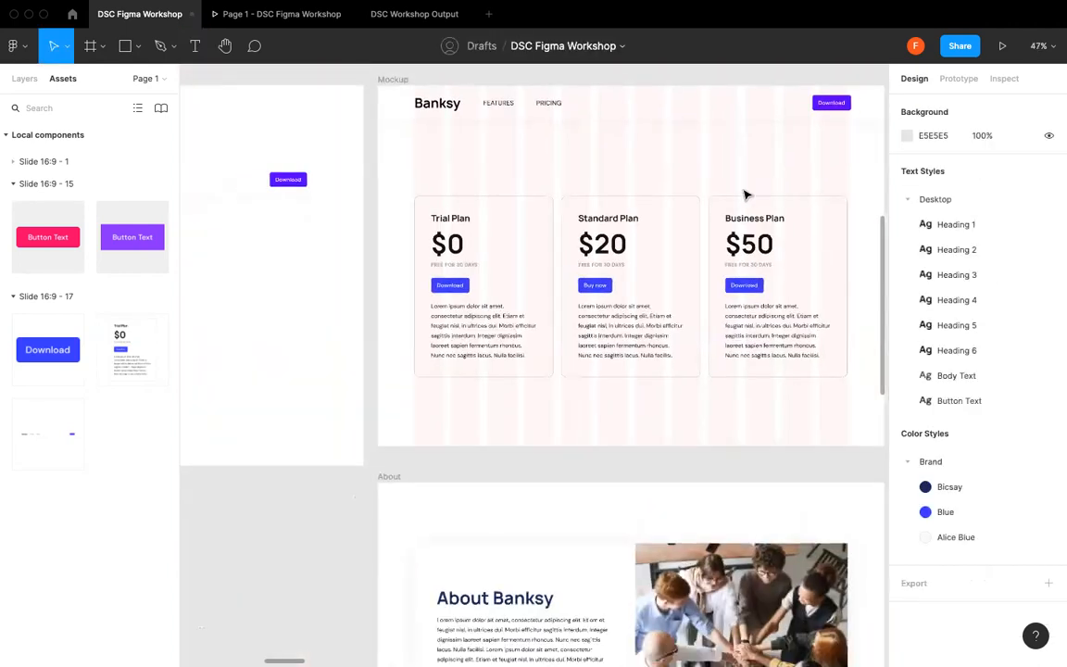
- Move the three pricing cards up together to Y 297 in the Mockup frame
scroll(439, 195, up, 1)
drag(410, 205, 782, 433)
mouse_move(617, 333)
mouse_down()
mouse_move(617, 322)
mouse_move(617, 332)
mouse_up()
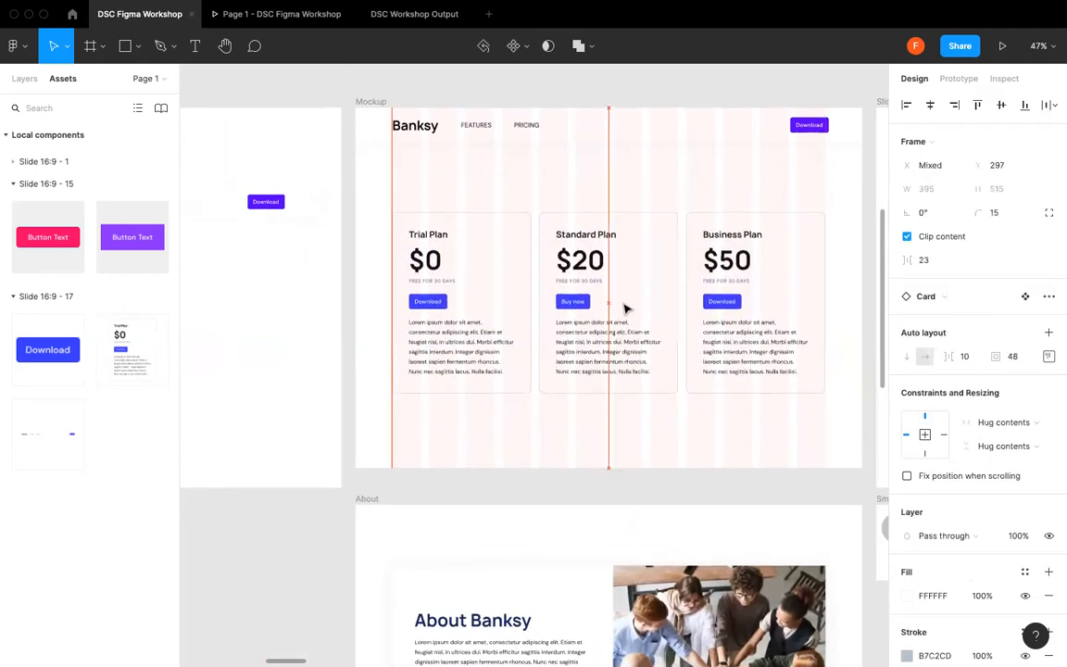
click(691, 179)
- Add a text box reading Try Banksy Now above the pricing cards in the Mockup frame
key(t)
drag(539, 163, 712, 192)
text(Try N)
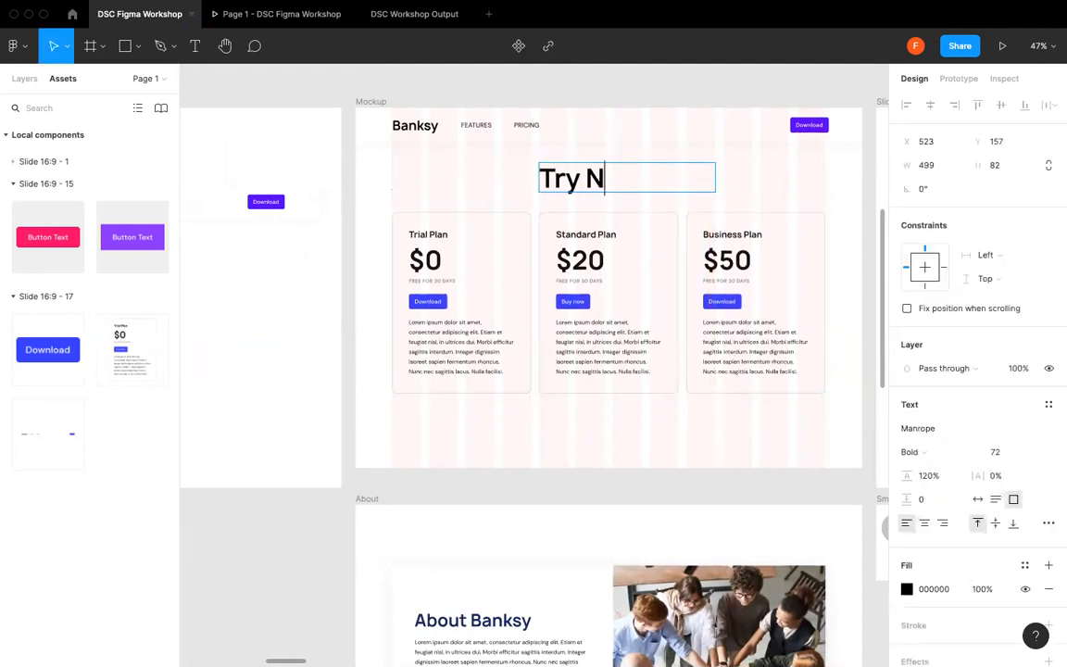
key(BackSpace)
text(Banksy Now)
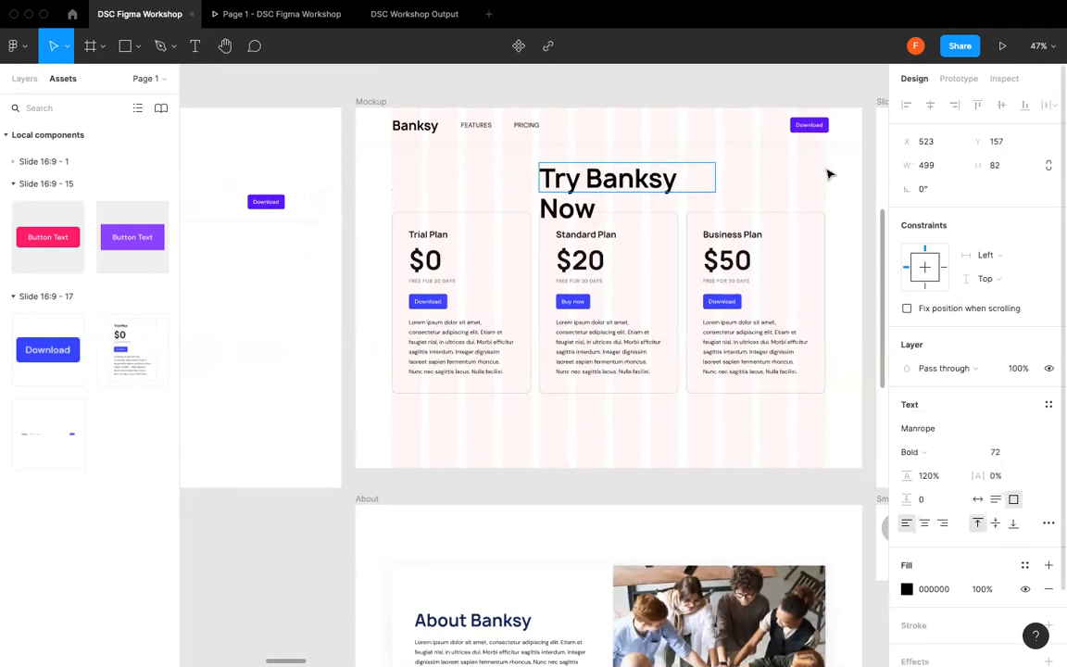
key(Escape)
- Fit the Try Banksy Now box to its centre-aligned text and centre it horizontally in the Mockup frame
double_click(717, 163)
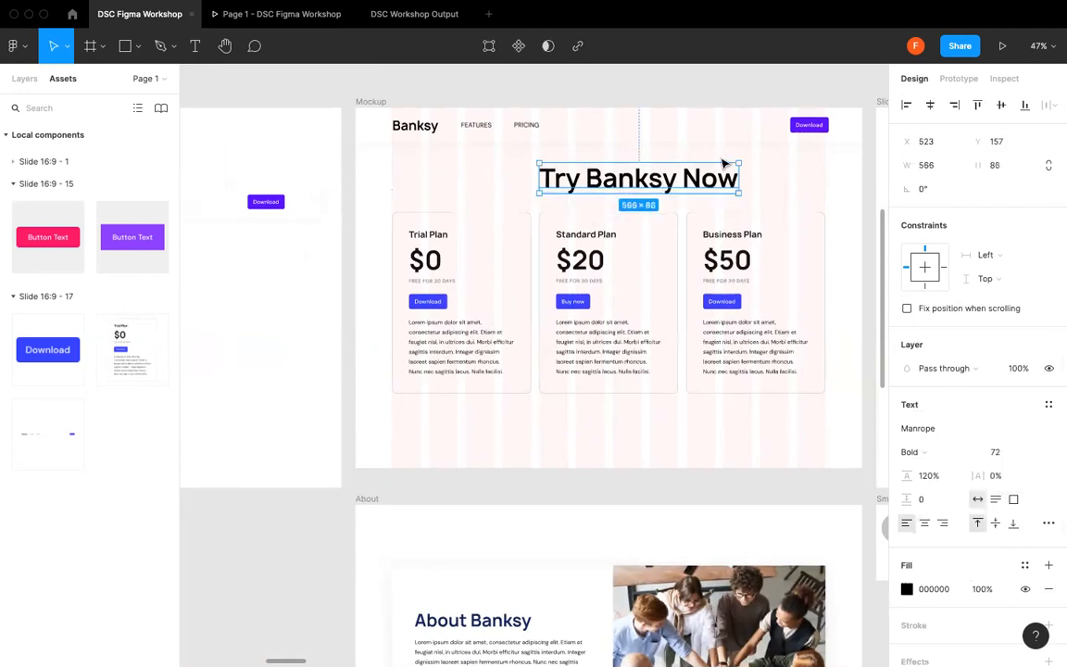
click(925, 524)
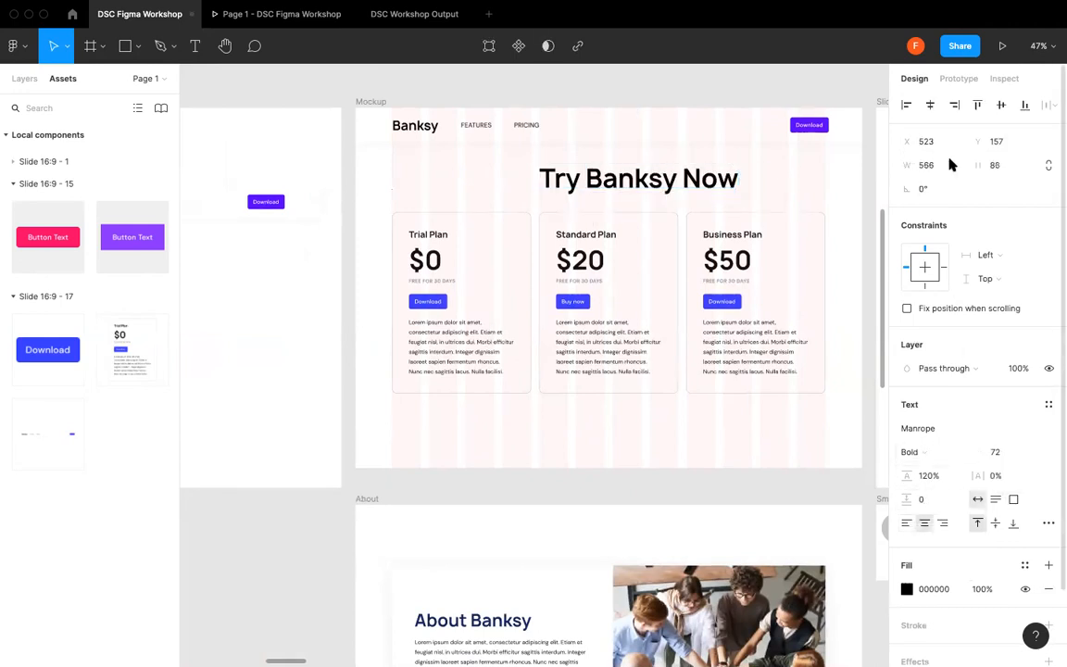
click(930, 105)
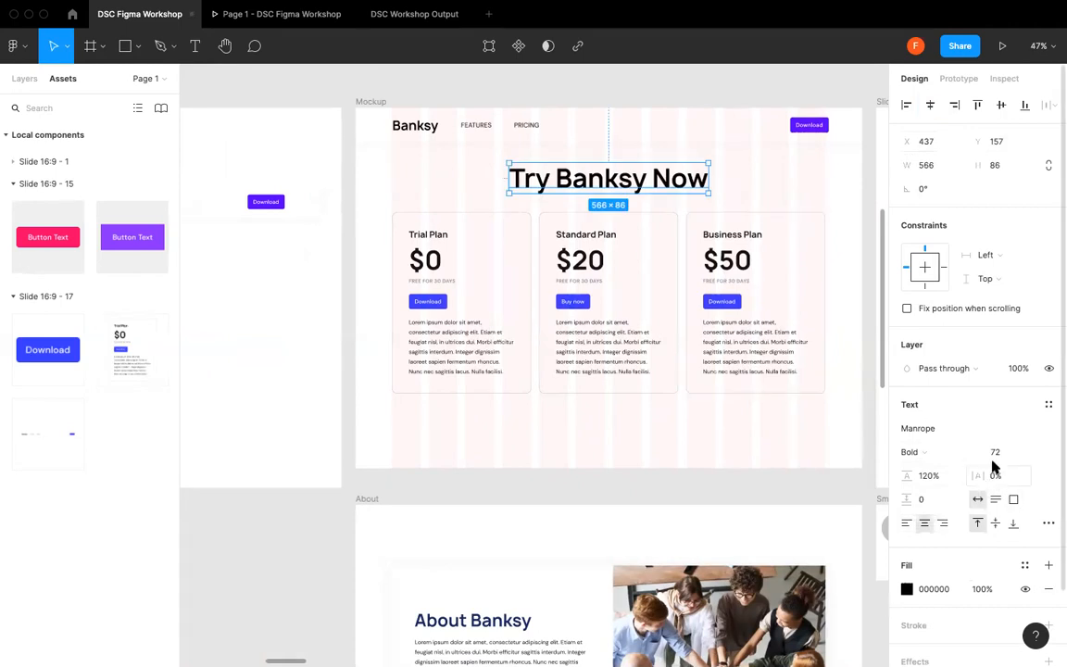
- Apply the Desktop/Heading 3 text style and the Brand/Bicsay colour style to the Try Banksy Now heading
click(1047, 404)
click(988, 510)
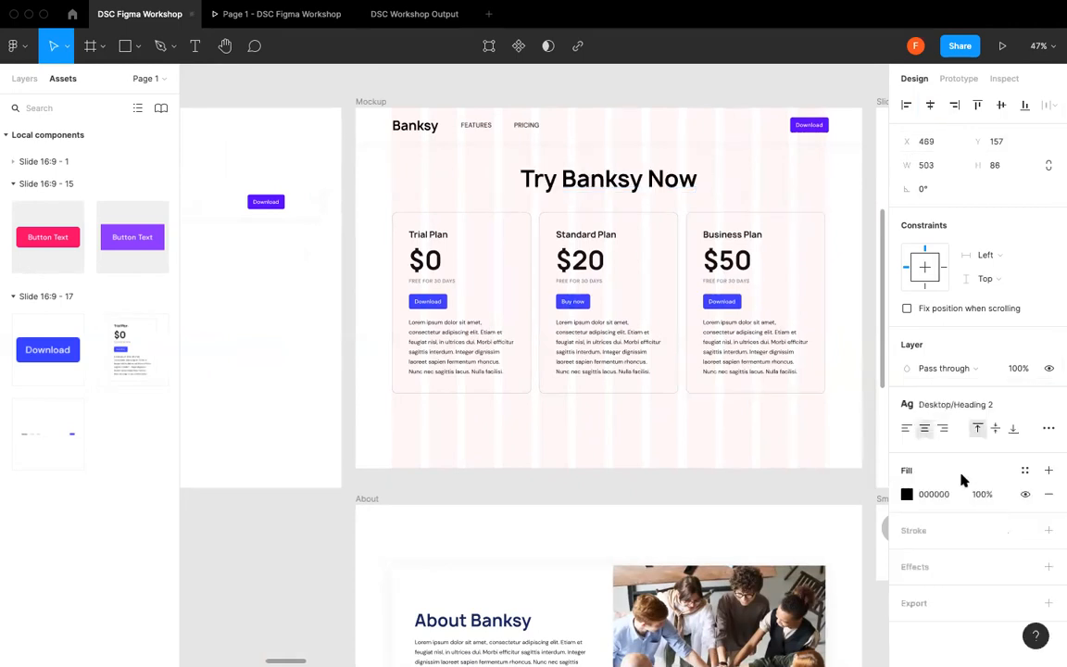
click(959, 405)
click(970, 534)
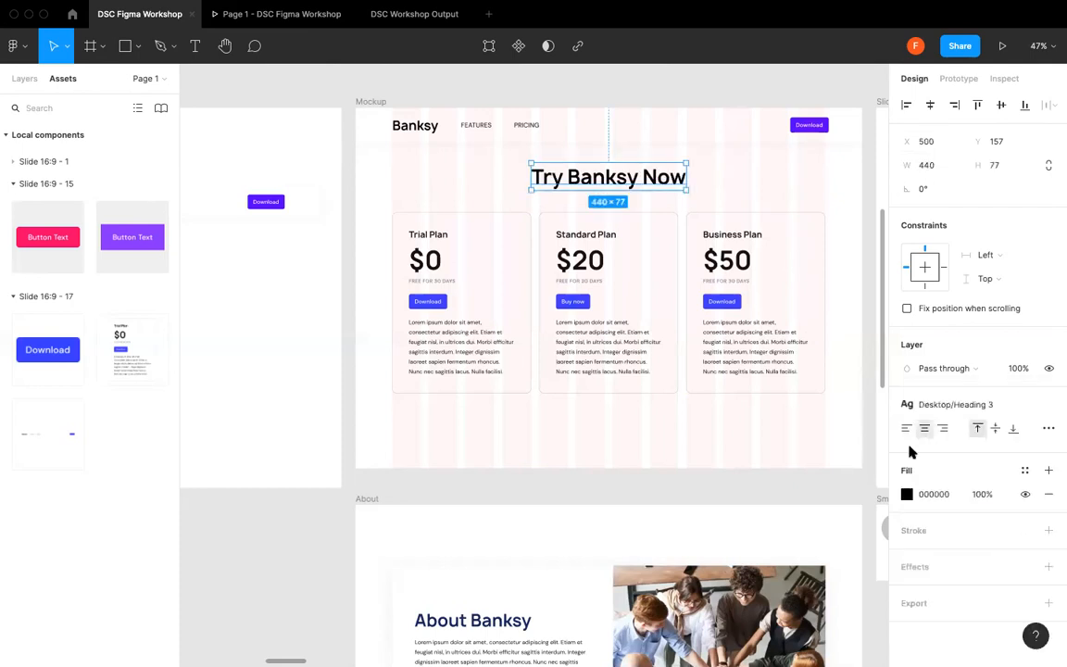
click(1024, 470)
click(918, 587)
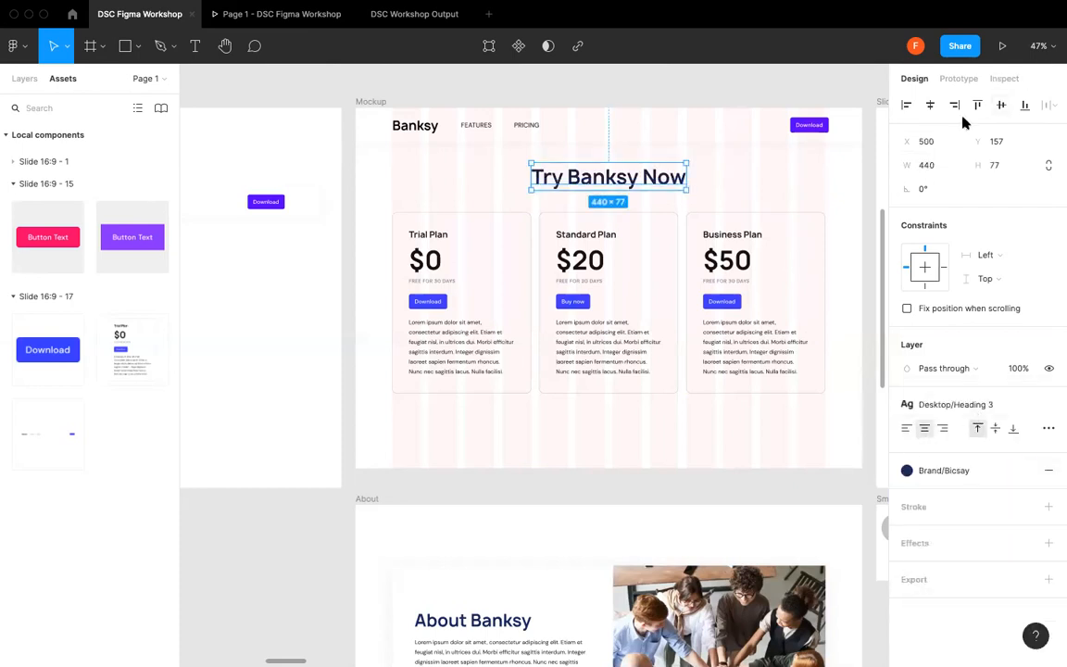
- Nudge the Try Banksy Now heading down about 15 px towards the cards
key(Down)
key(Down)
key(Down)
key(Down)
key(Down)
key(Down)
key(Down)
key(Down)
key(Down)
key(Down)
key(Down)
key(Down)
key(Down)
key(Down)
key(Down)
click(731, 179)
- Move the heading and the three cards down together so the group is vertically centred in the Mockup frame
drag(425, 165, 784, 432)
drag(633, 293, 634, 300)
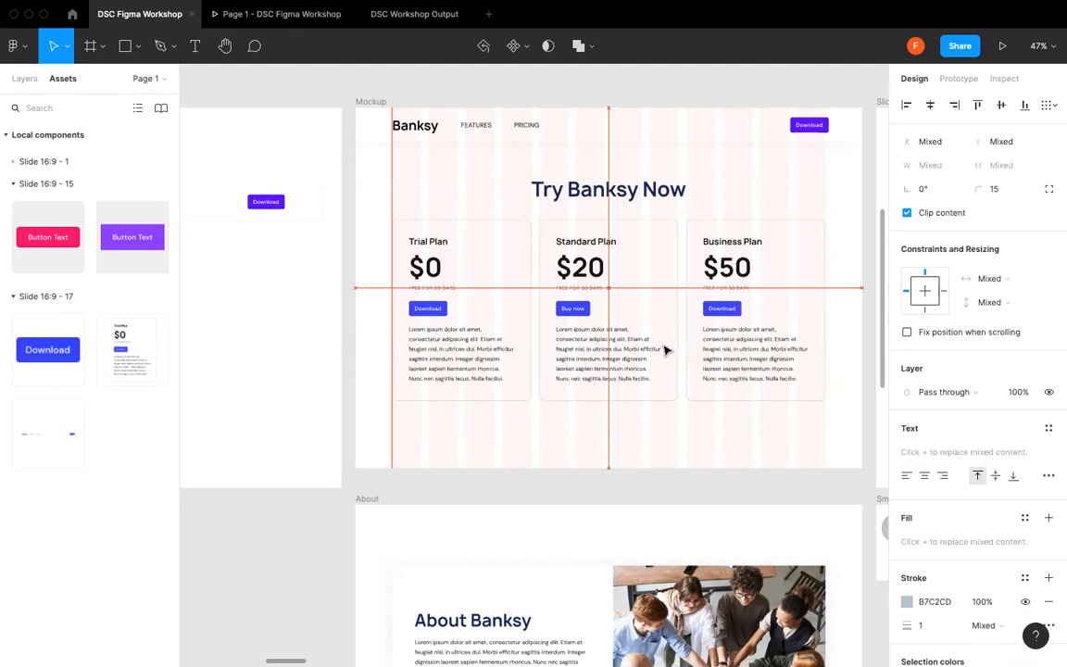
click(713, 449)
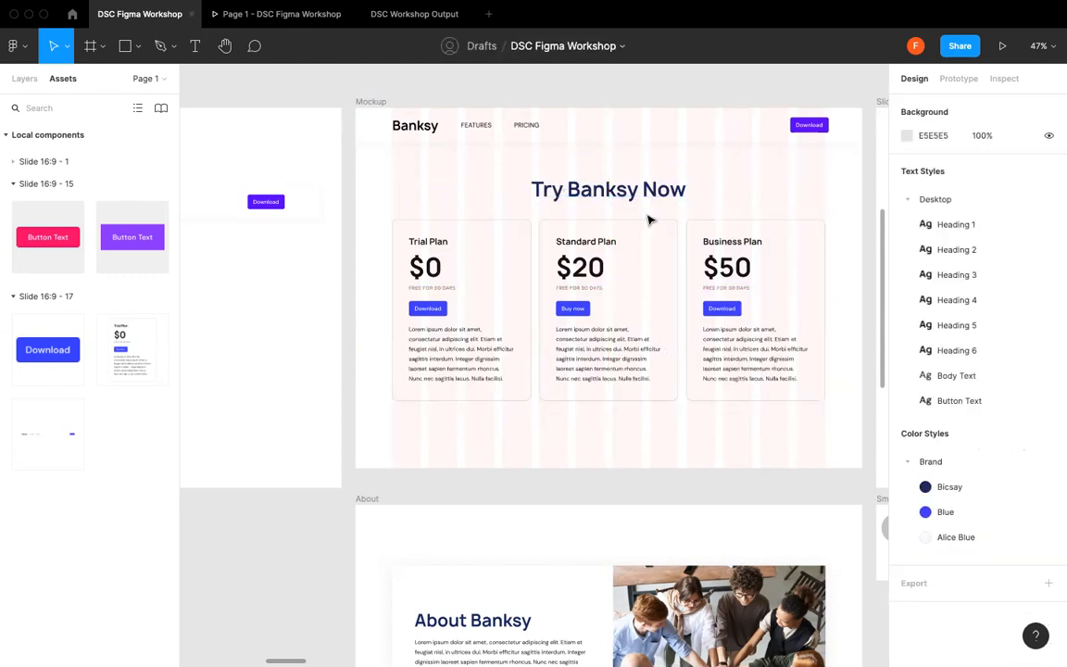
scroll(649, 220, up, 3)
scroll(649, 219, up, 5)
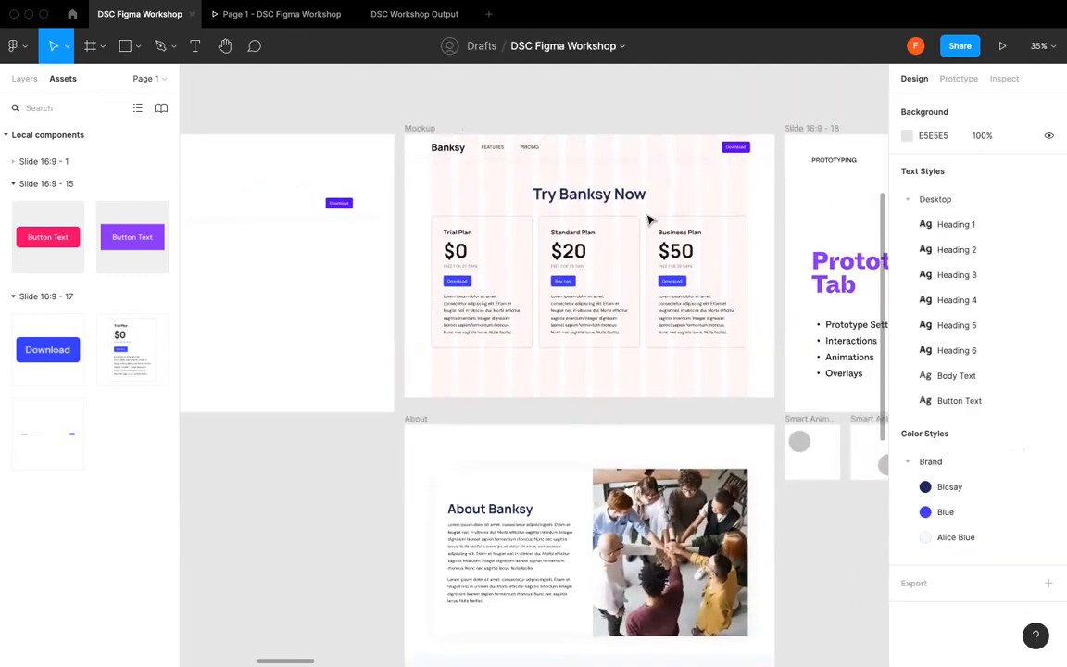
scroll(649, 219, up, 2)
scroll(650, 219, right, 2)
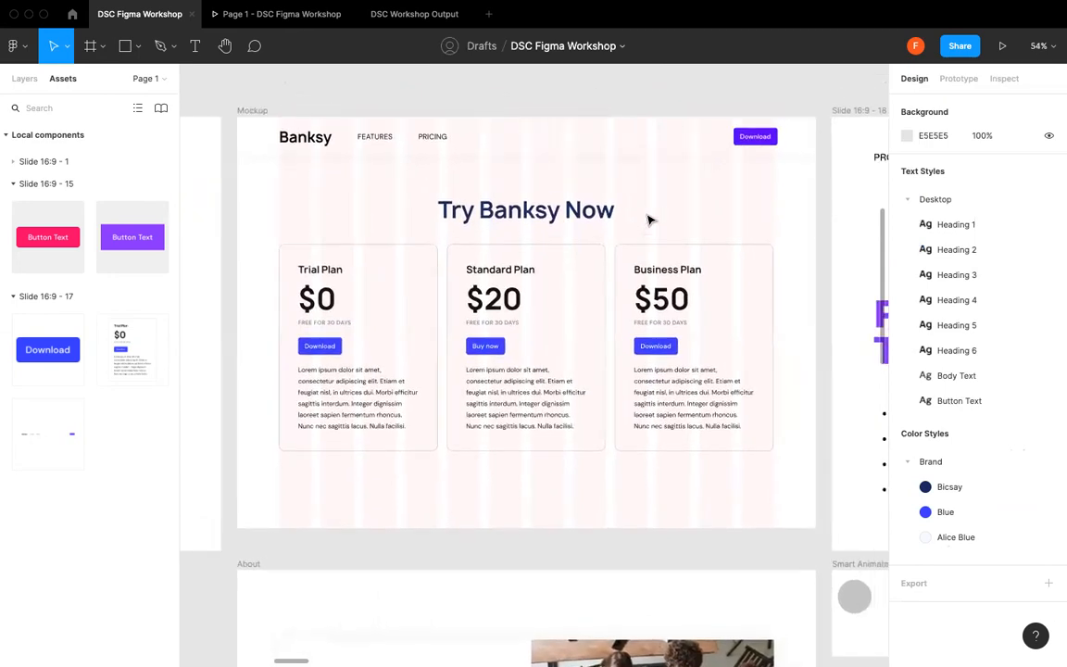
scroll(649, 219, left, 2)
scroll(649, 220, up, 1)
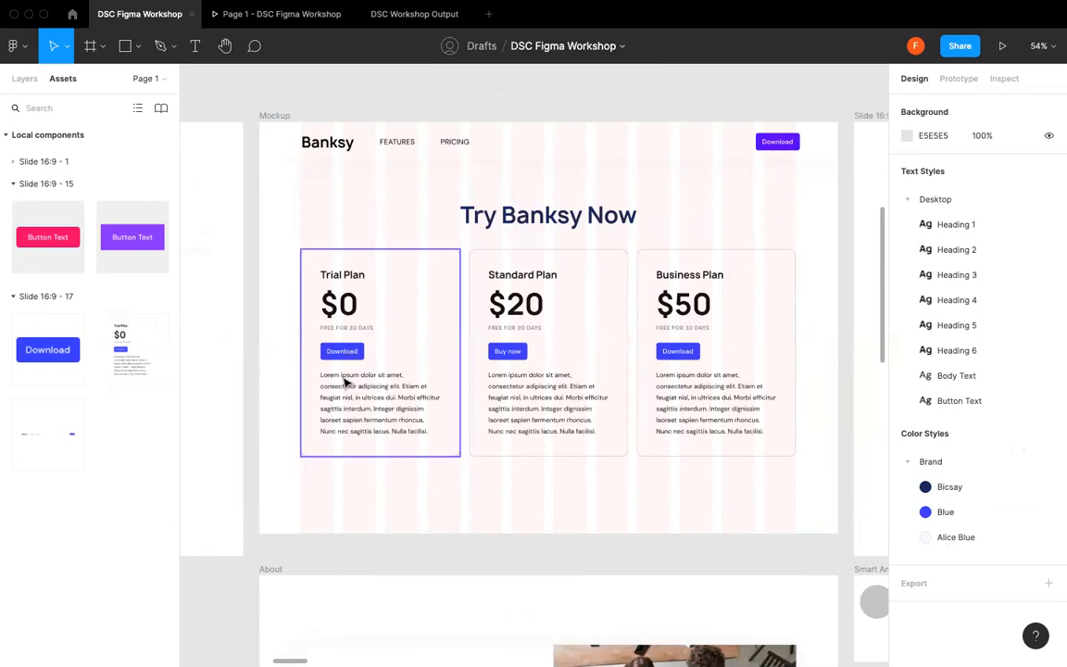
- Set the prototype device to iPhone 11 Pro Max and present the prototype
scroll(344, 383, right, 10)
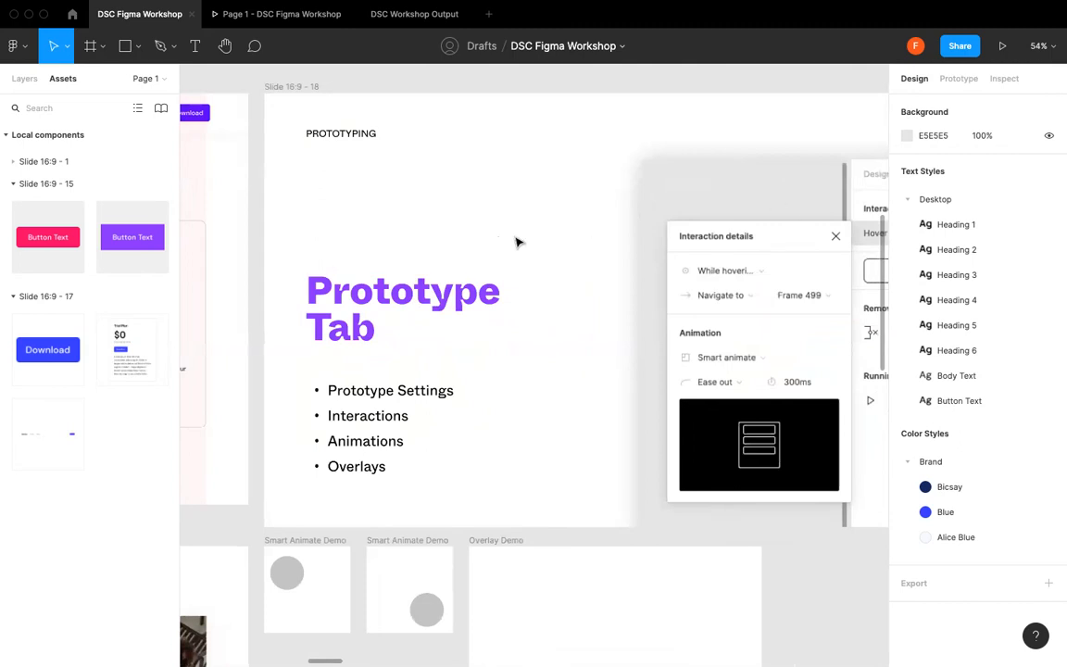
click(972, 80)
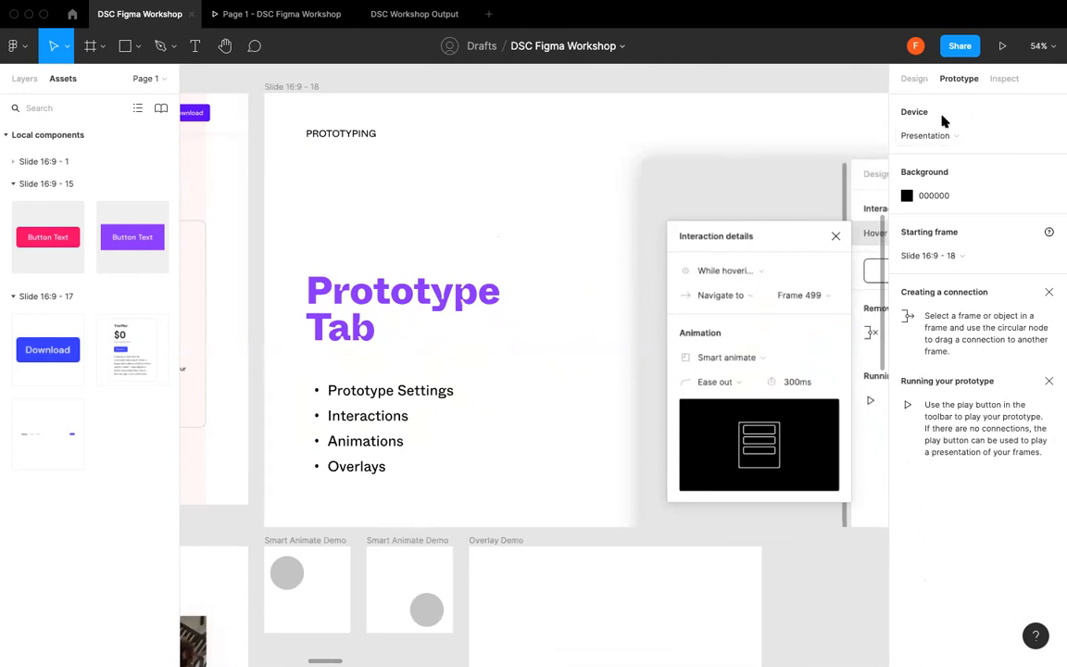
click(963, 143)
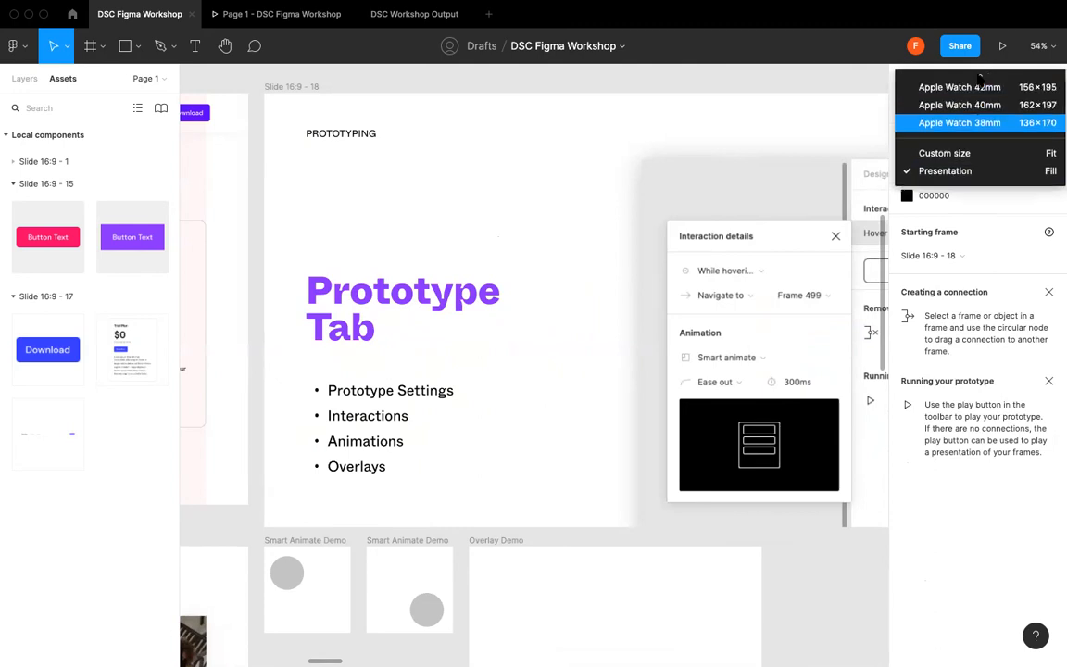
mouse_move(980, 80)
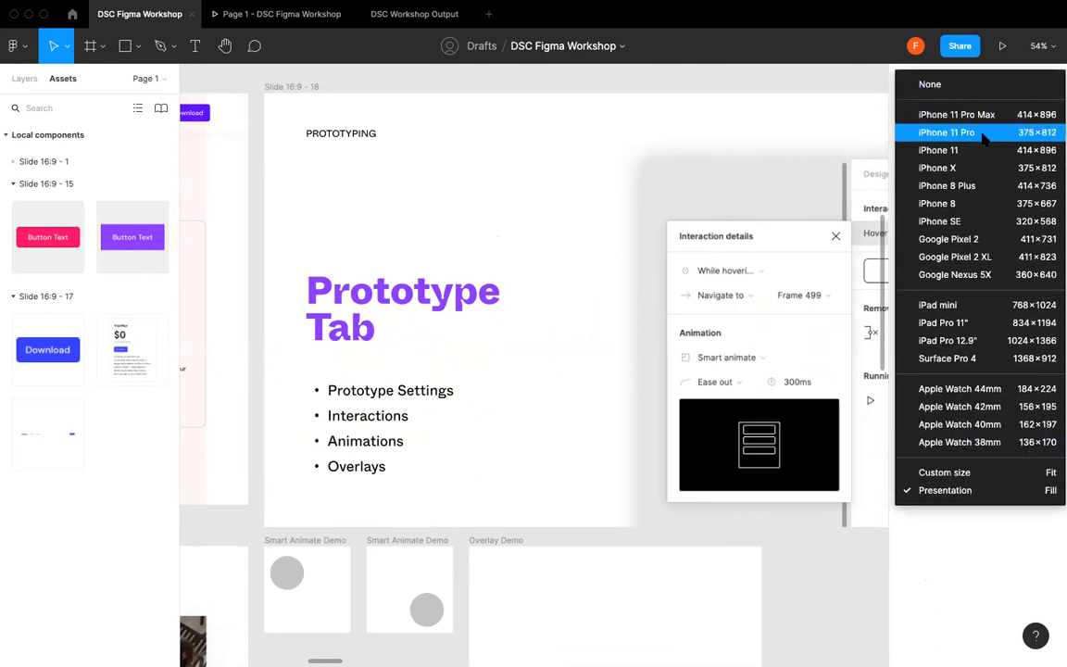
click(984, 113)
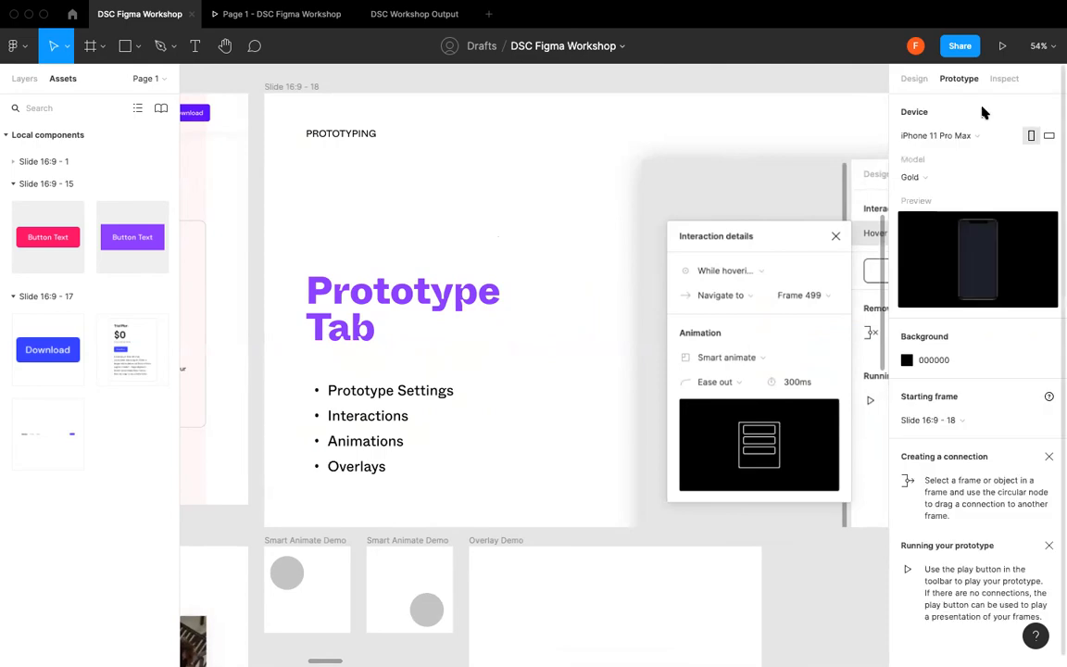
click(1001, 45)
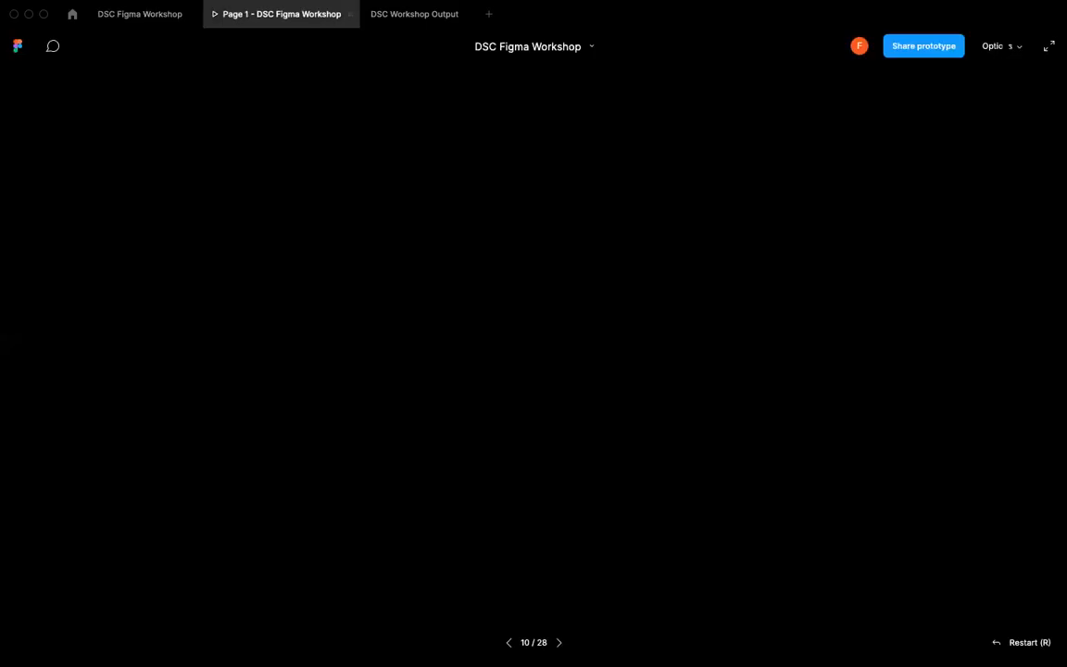
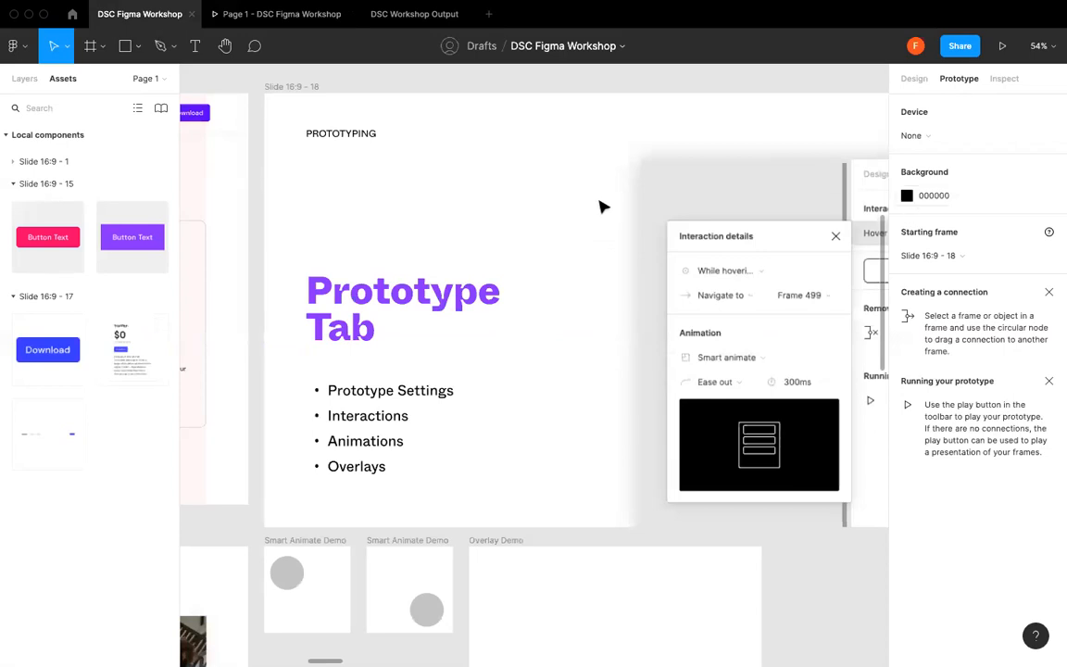
- Review the frames offered as the prototype's starting frame
scroll(598, 205, down, 3)
scroll(597, 204, up, 3)
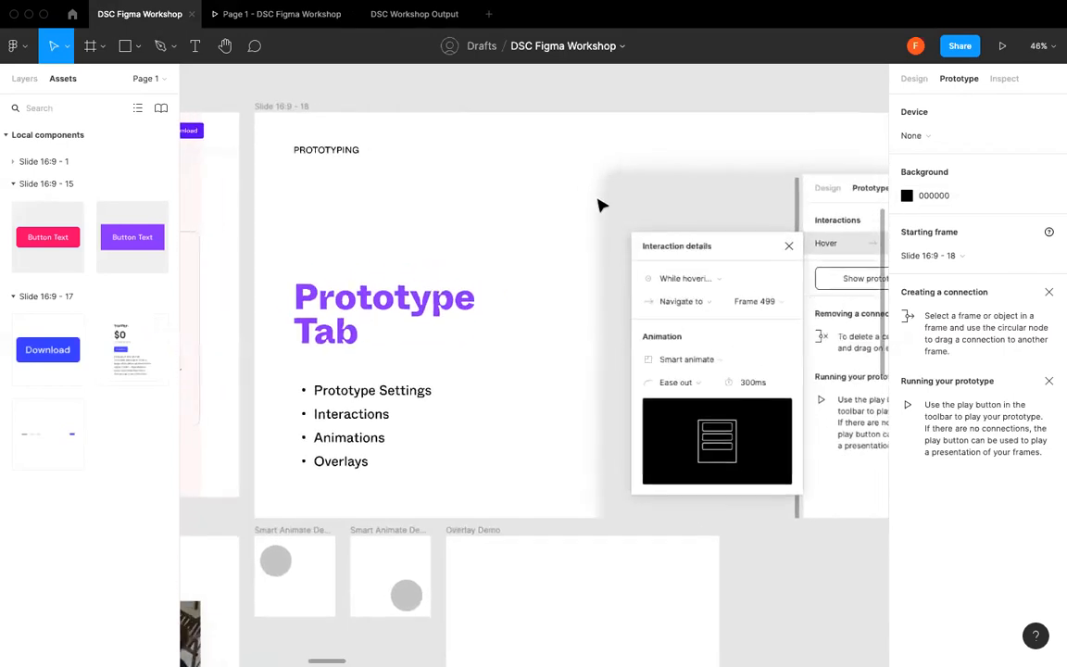
click(931, 254)
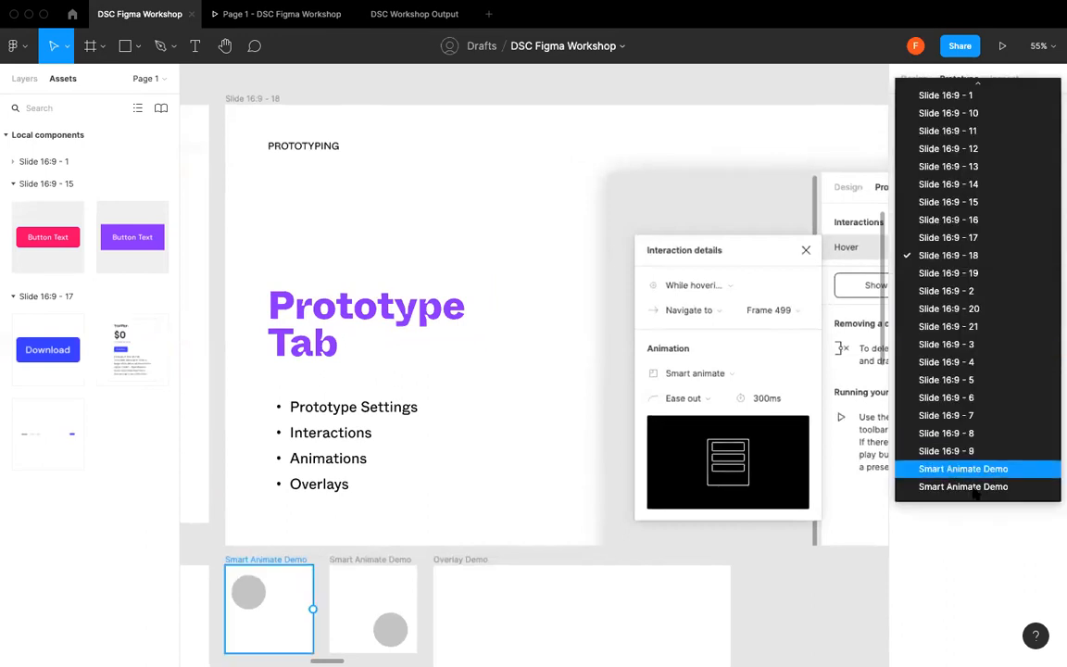
scroll(995, 454, up, 2)
key(Escape)
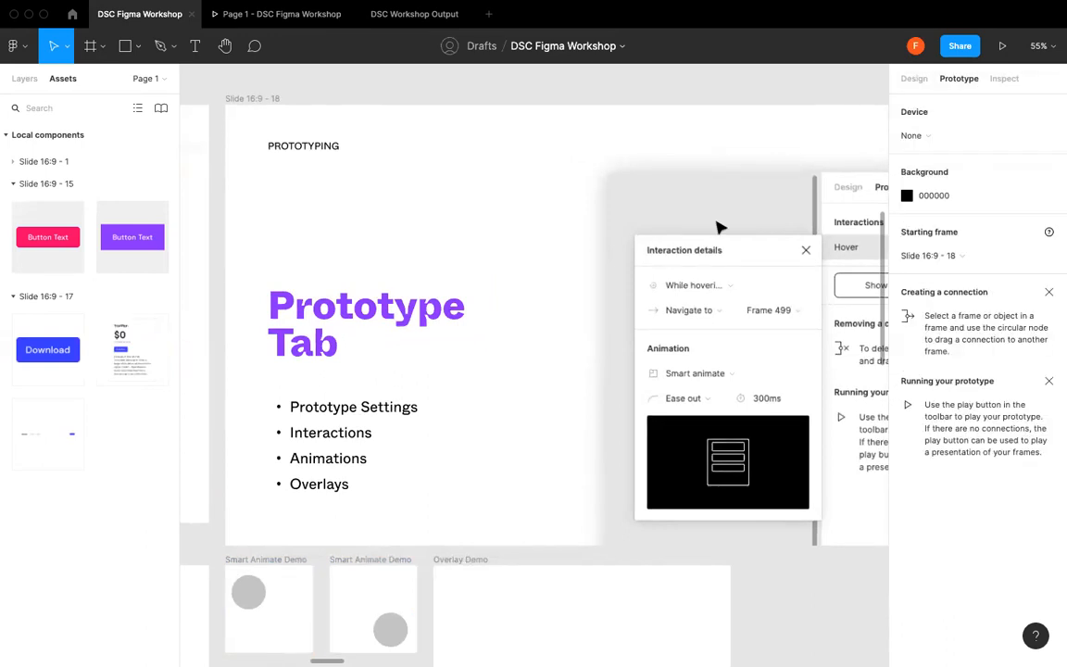
click(304, 396)
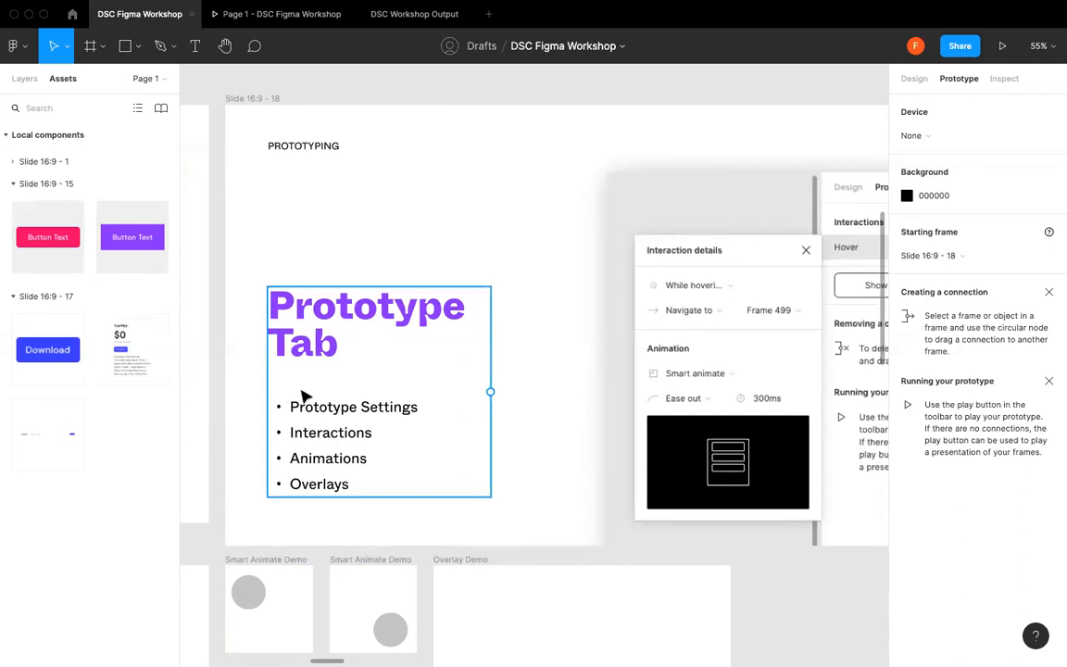
- Add an interaction to the Buy now button in the Standard Plan card and open its details
scroll(304, 396, down, 4)
scroll(306, 398, up, 2)
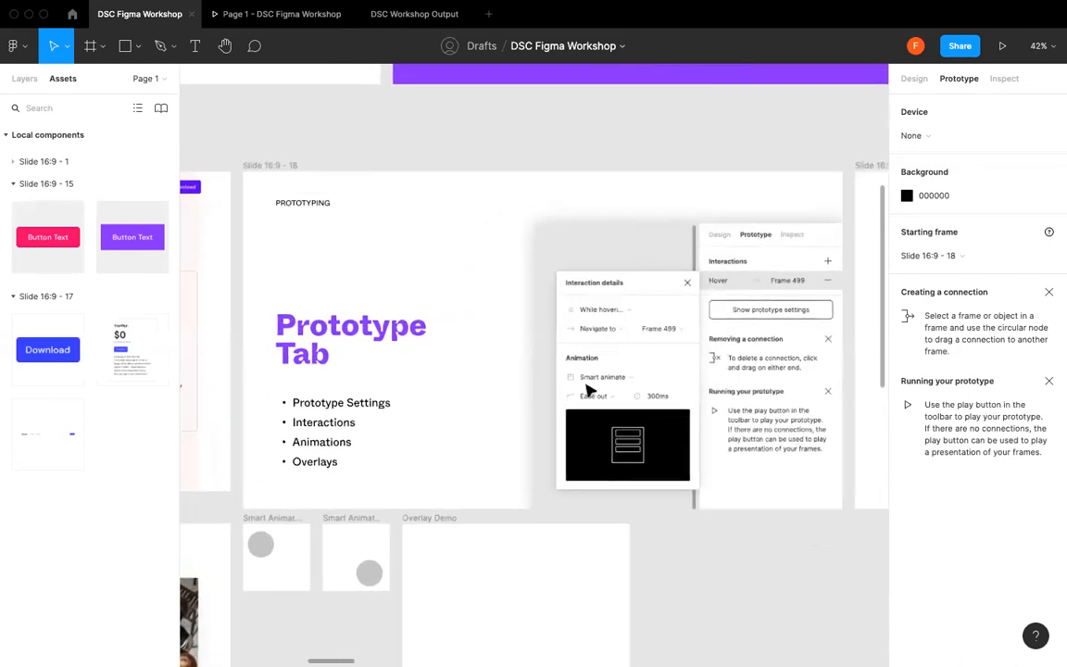
scroll(588, 390, left, 3)
scroll(587, 390, left, 4)
scroll(591, 387, up, 2)
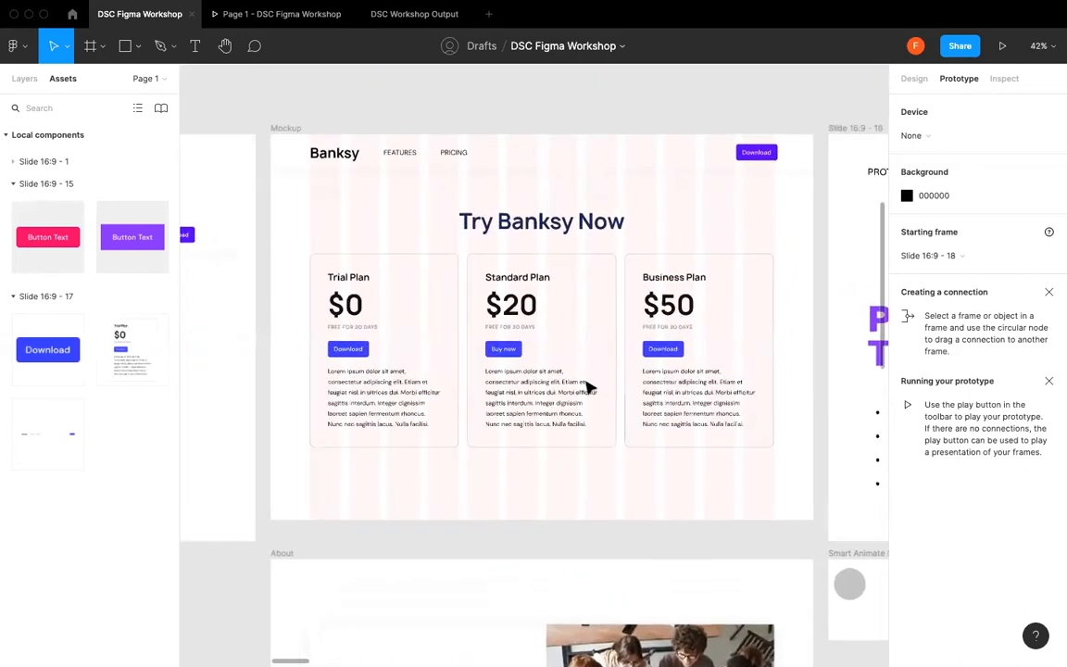
scroll(552, 254, up, 4)
click(471, 331)
double_click(471, 330)
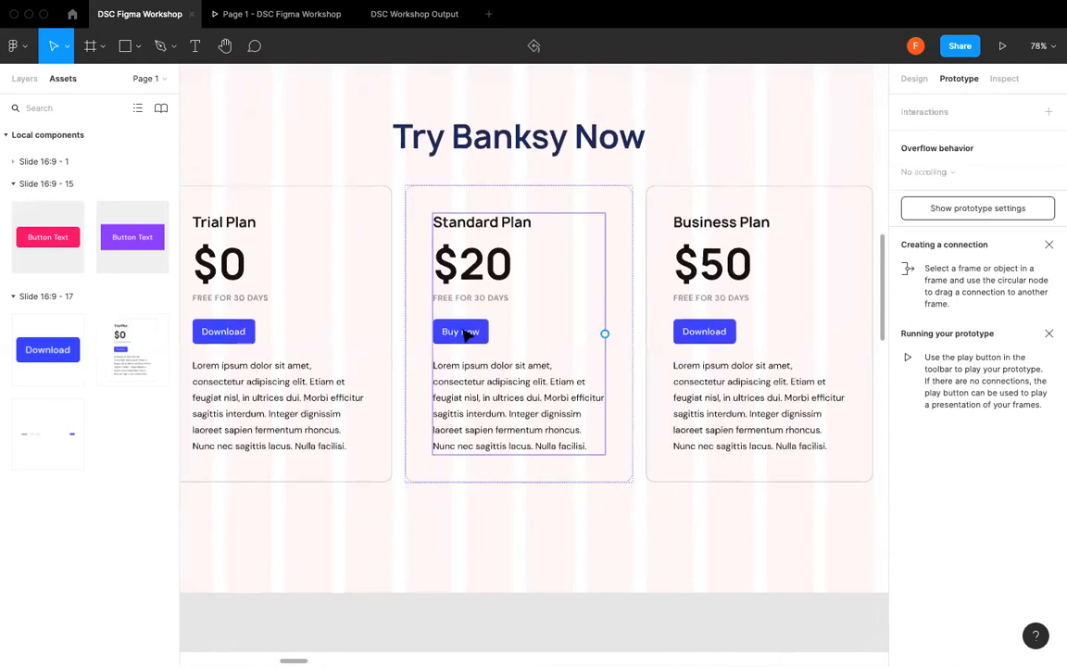
double_click(468, 335)
double_click(460, 330)
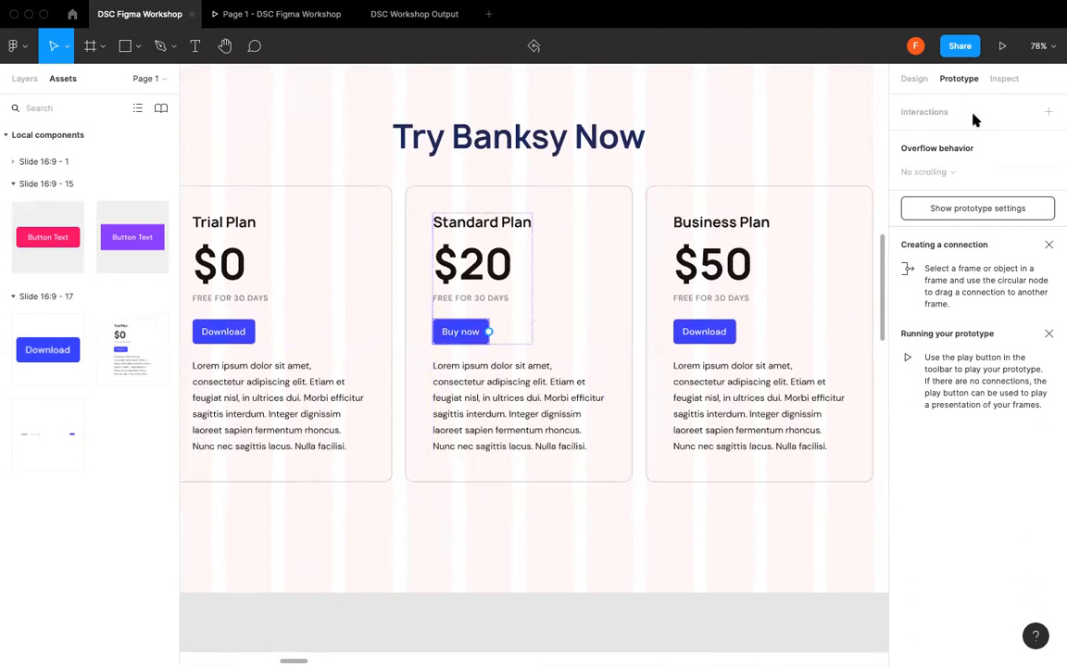
click(1048, 112)
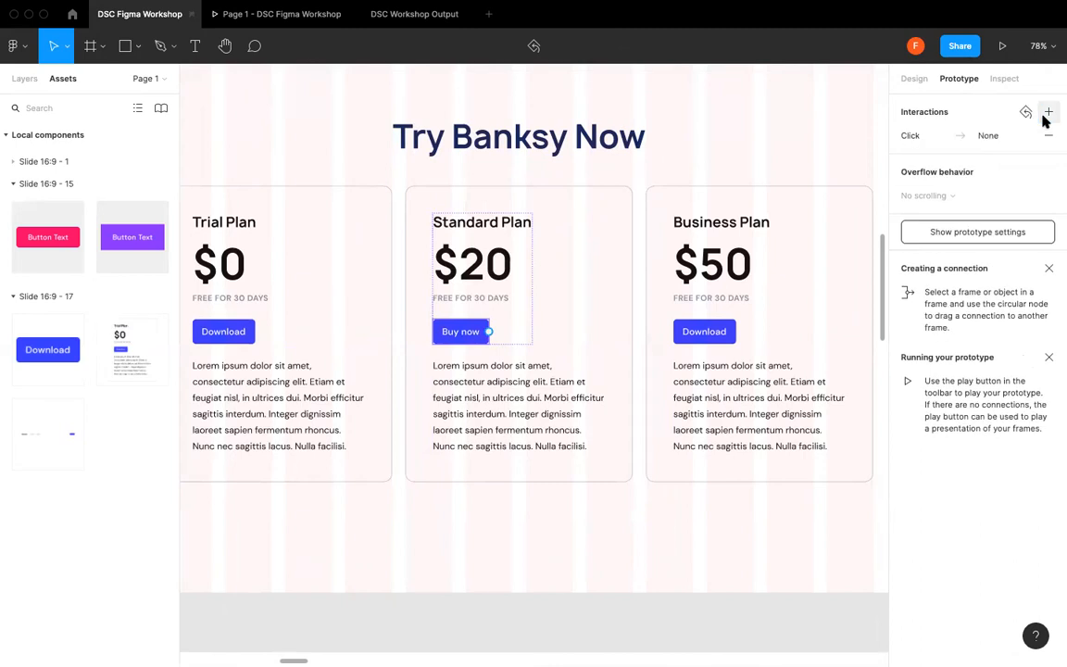
click(917, 136)
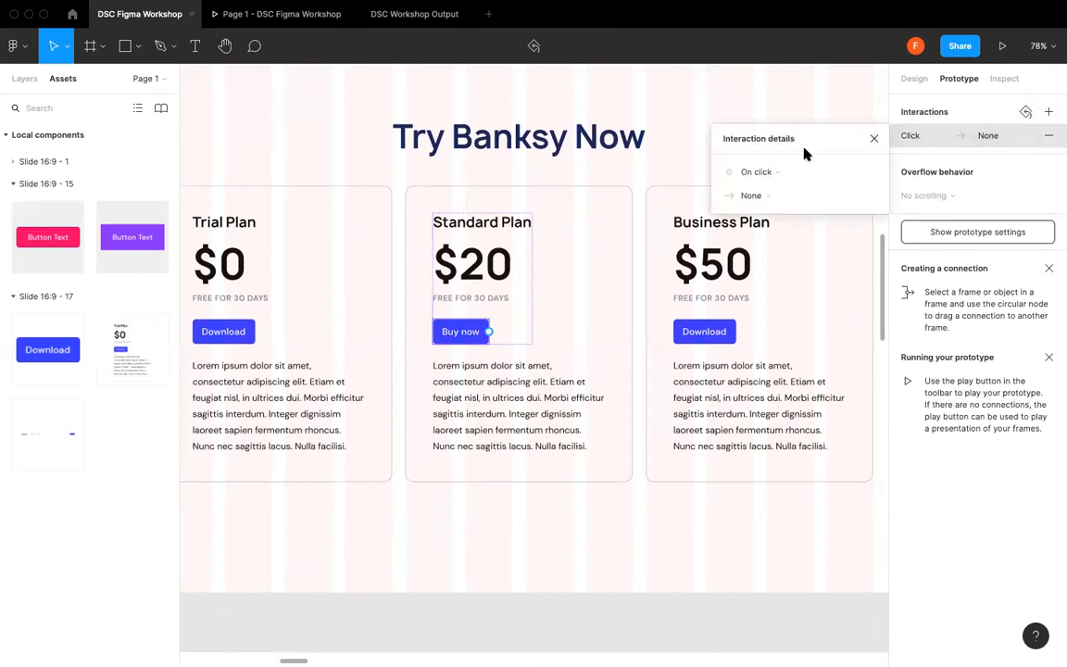
- Keep the Buy now interaction's trigger at On click, set its action to Navigate to, and review the destination frames
click(775, 173)
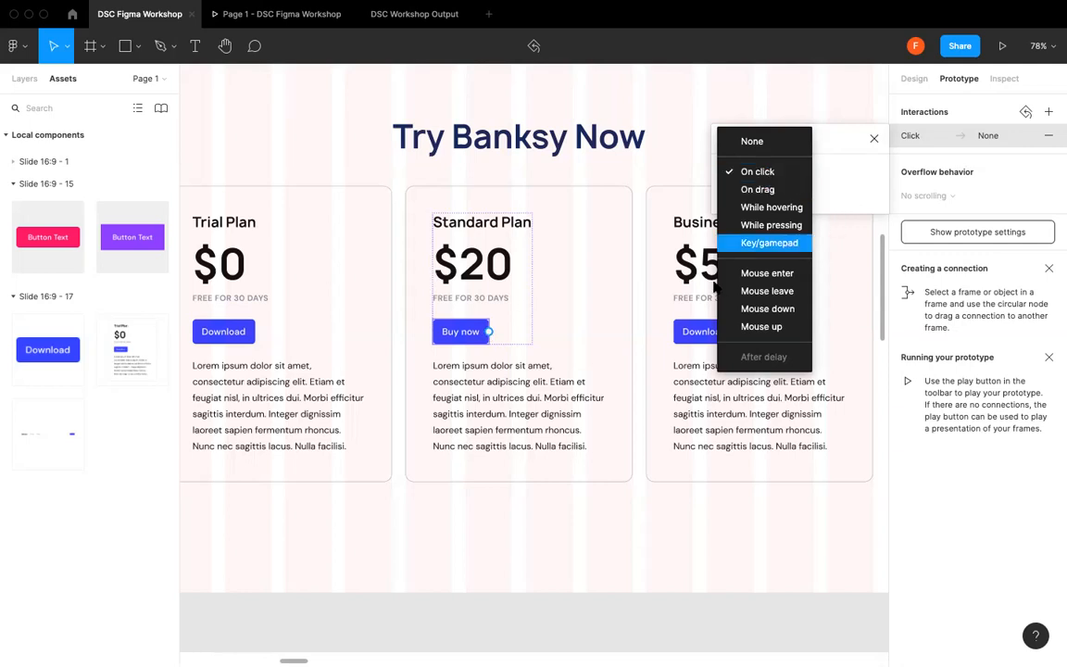
click(767, 172)
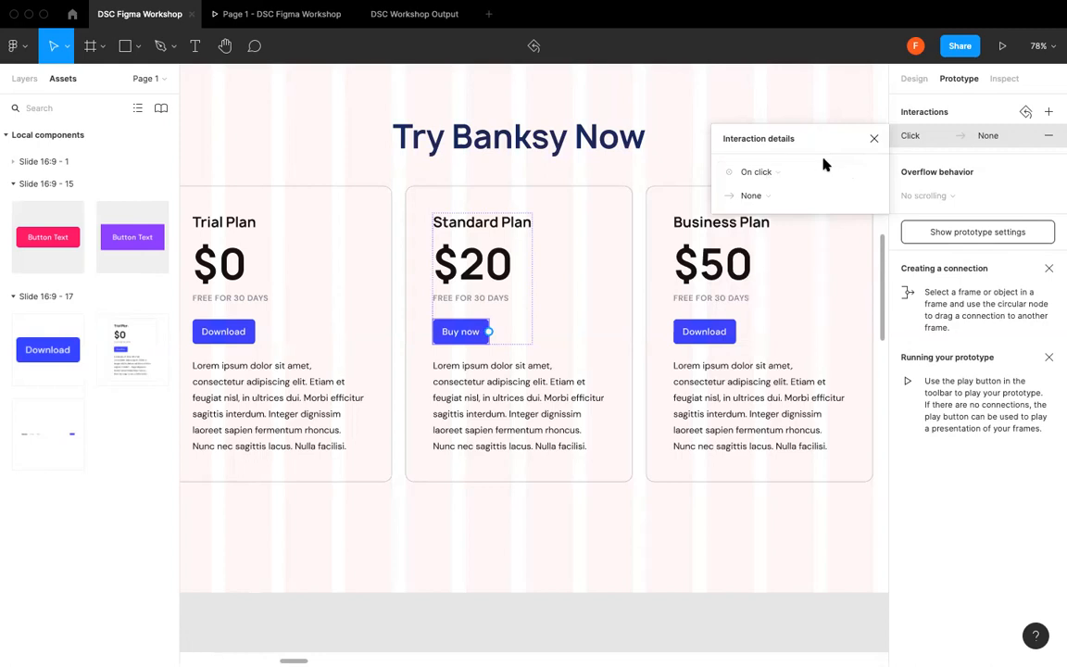
click(781, 197)
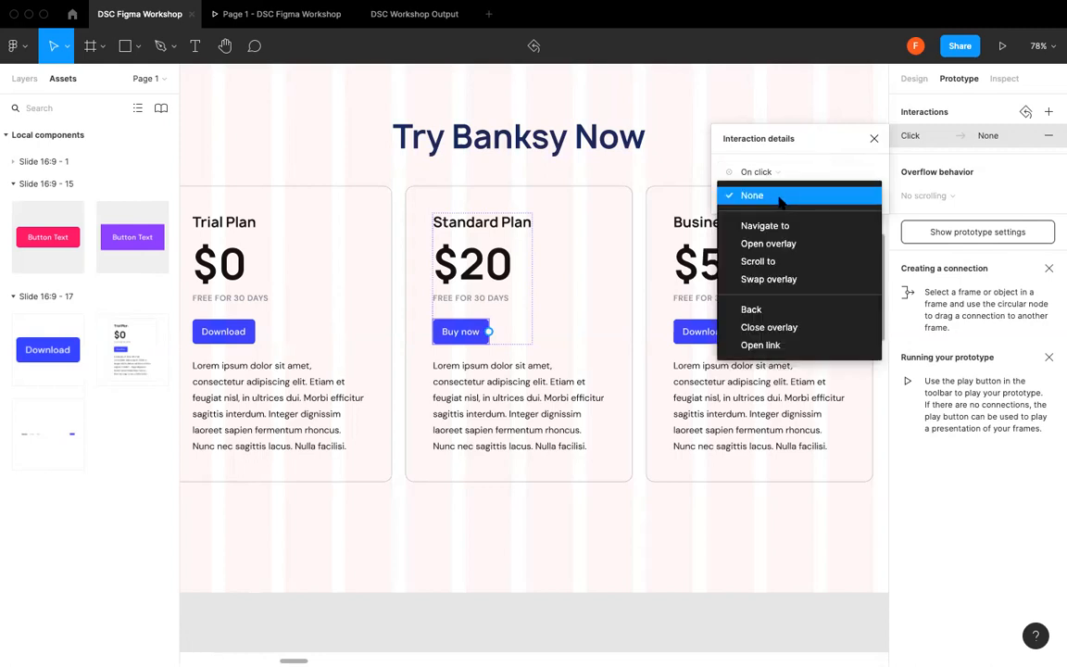
click(815, 228)
click(828, 195)
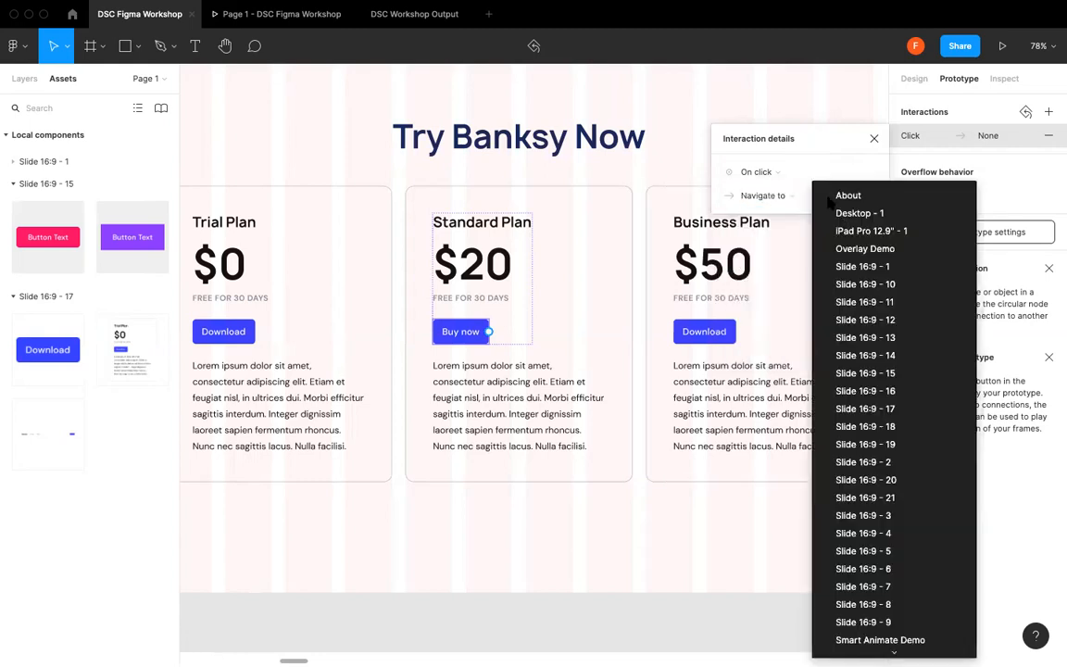
click(722, 224)
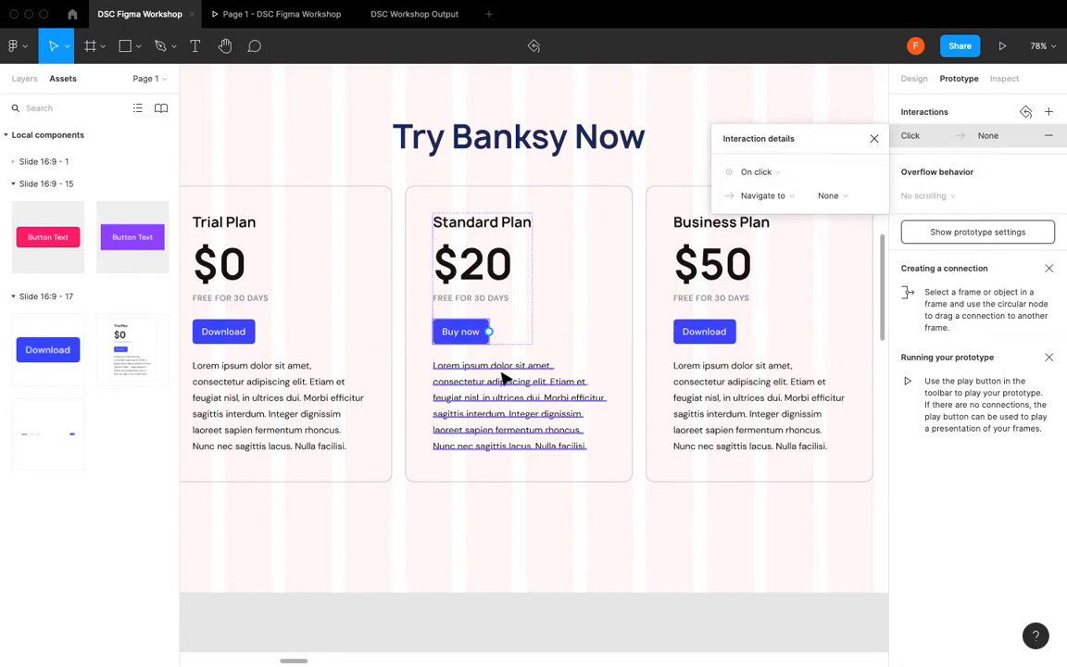
- Connect the Buy now button to the About frame and review the new connection's trigger options
scroll(505, 378, down, 2)
drag(489, 335, 547, 632)
scroll(648, 472, down, 3)
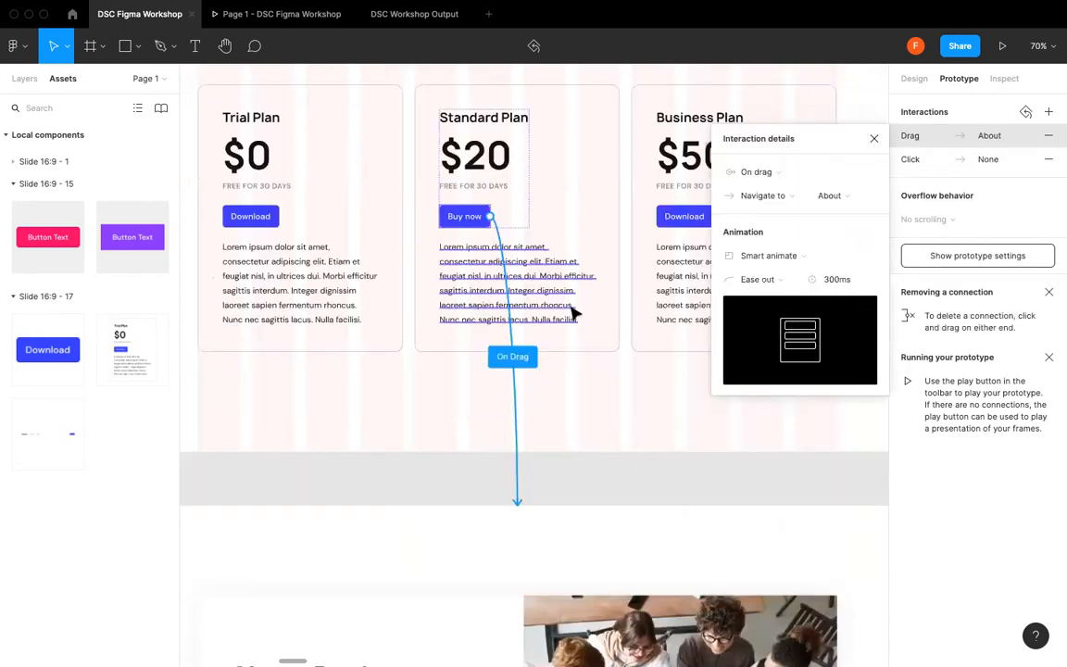
scroll(555, 309, down, 5)
scroll(534, 252, up, 1)
scroll(534, 252, up, 4)
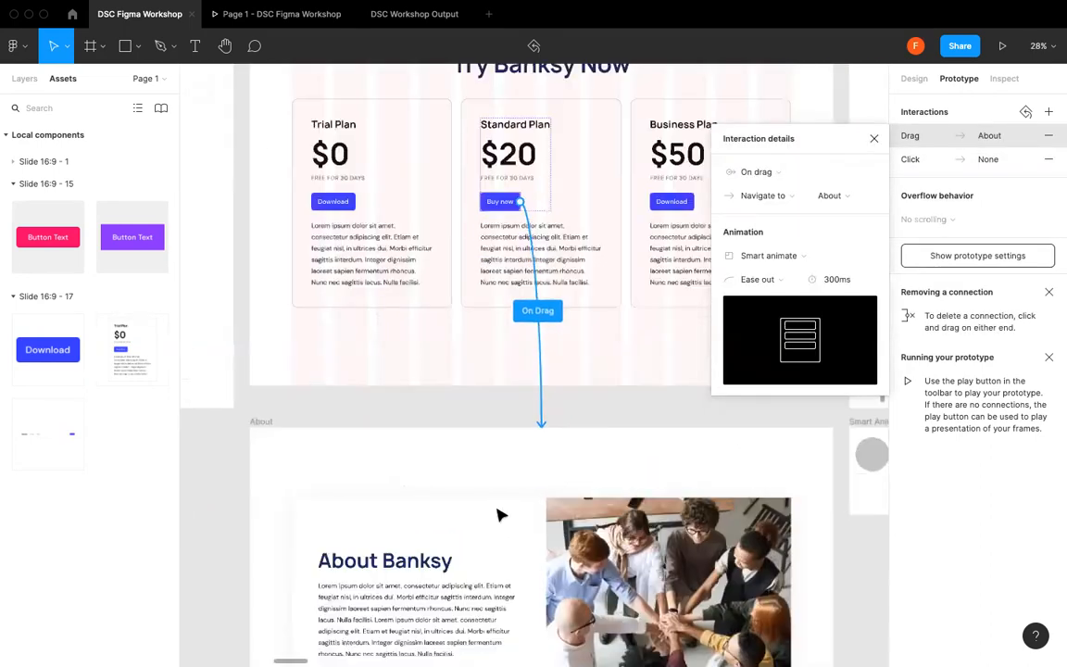
scroll(500, 512, down, 3)
scroll(500, 513, up, 4)
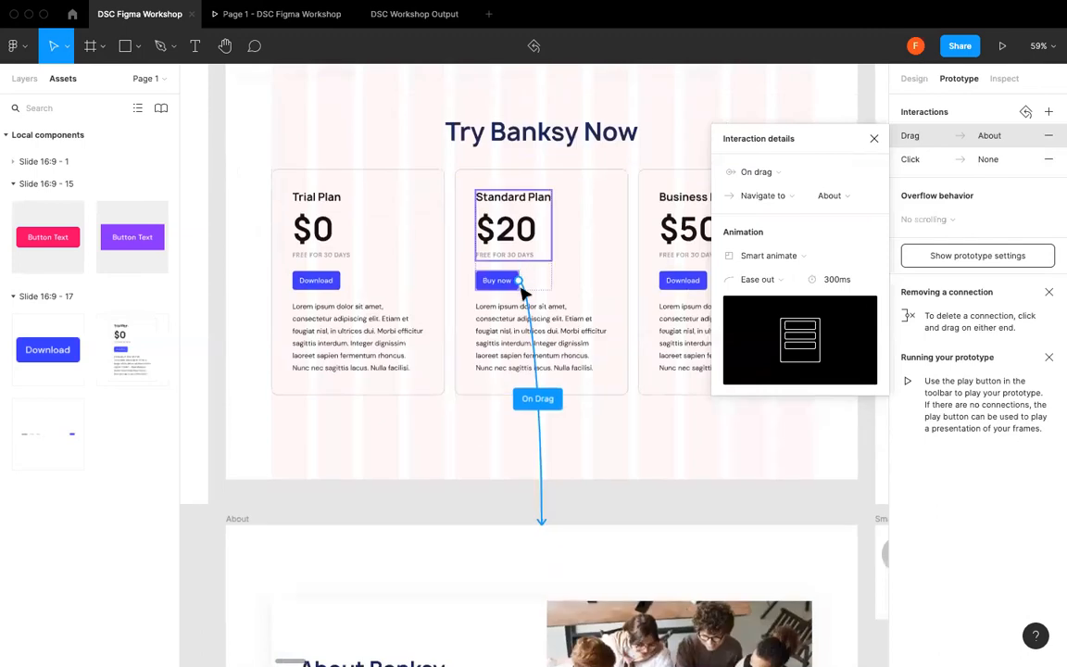
click(761, 172)
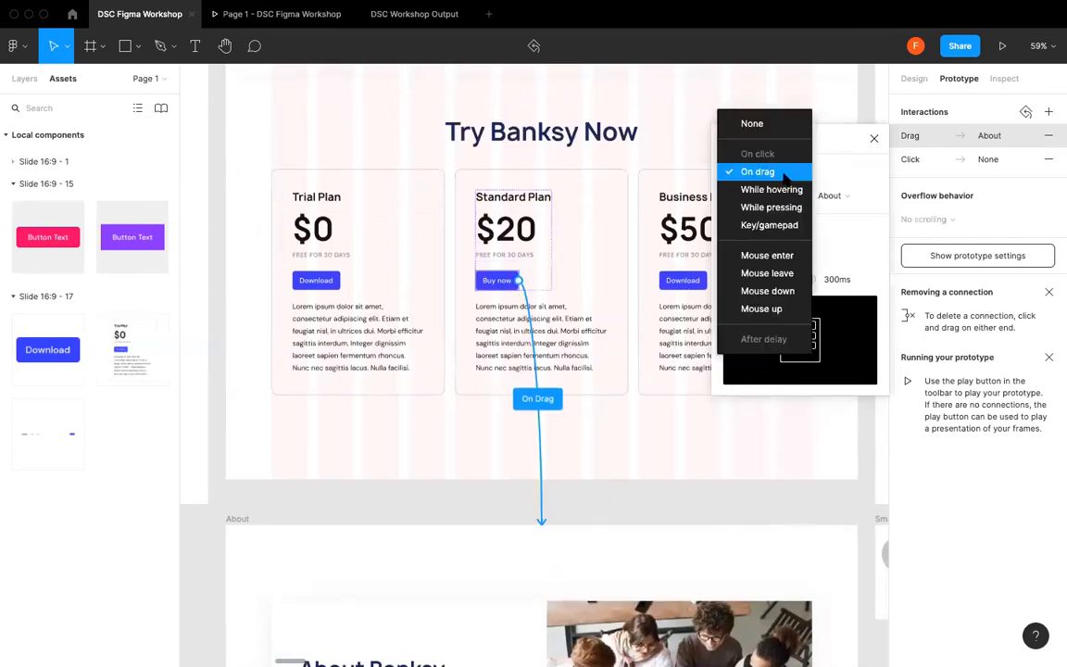
click(827, 176)
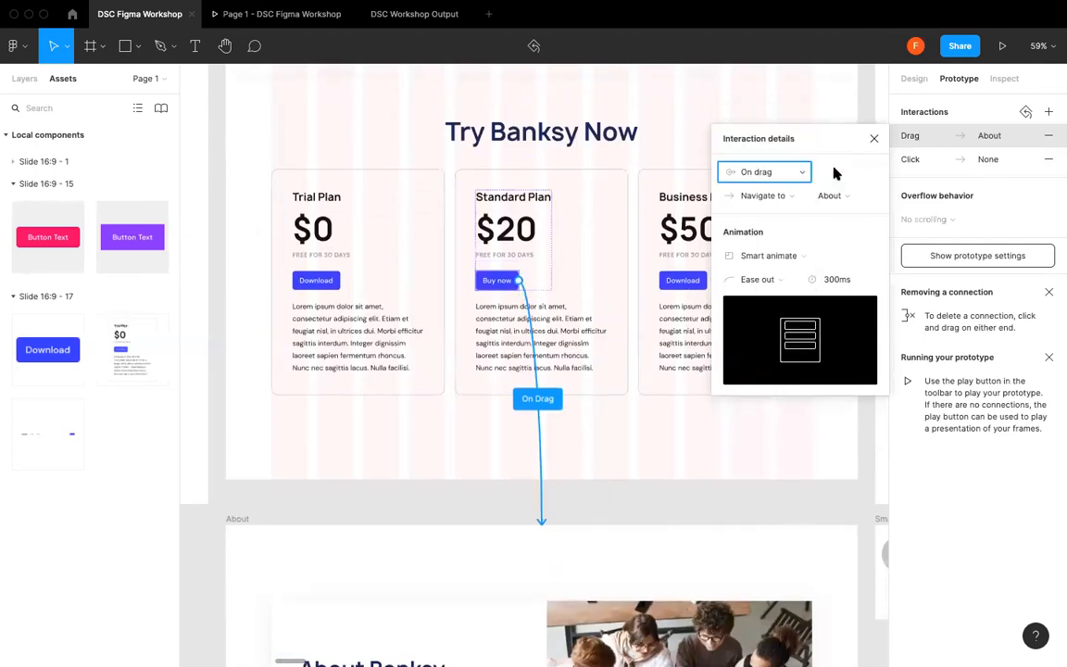
- Try to remove the Buy now button's connection to the About frame, undoing each deletion
click(520, 278)
key(Delete)
scroll(529, 295, up, 2)
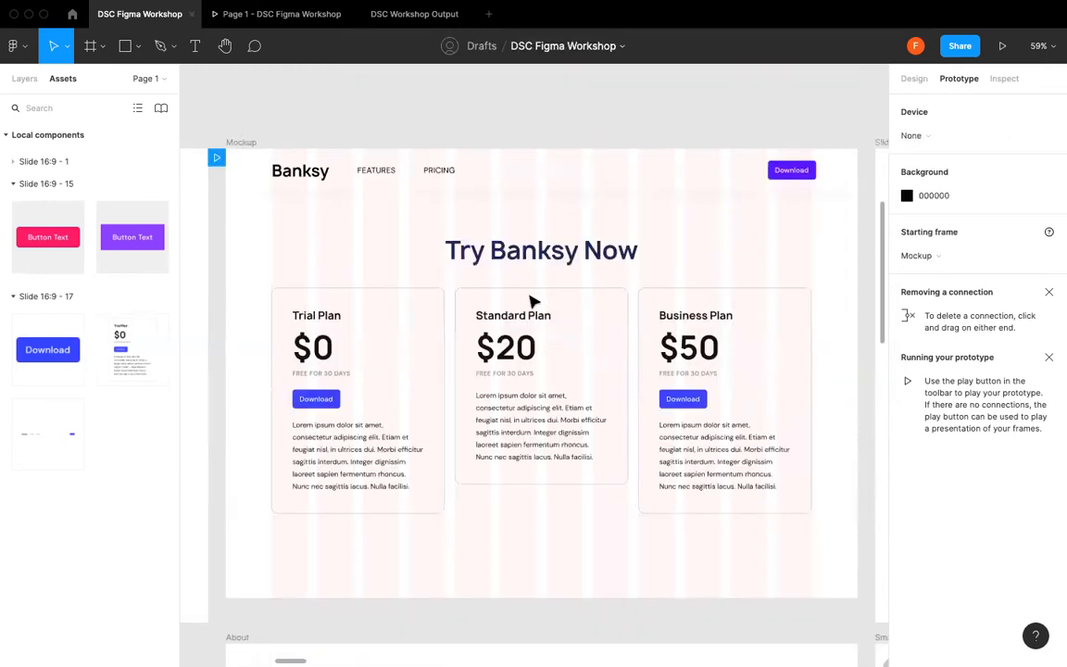
click(443, 173)
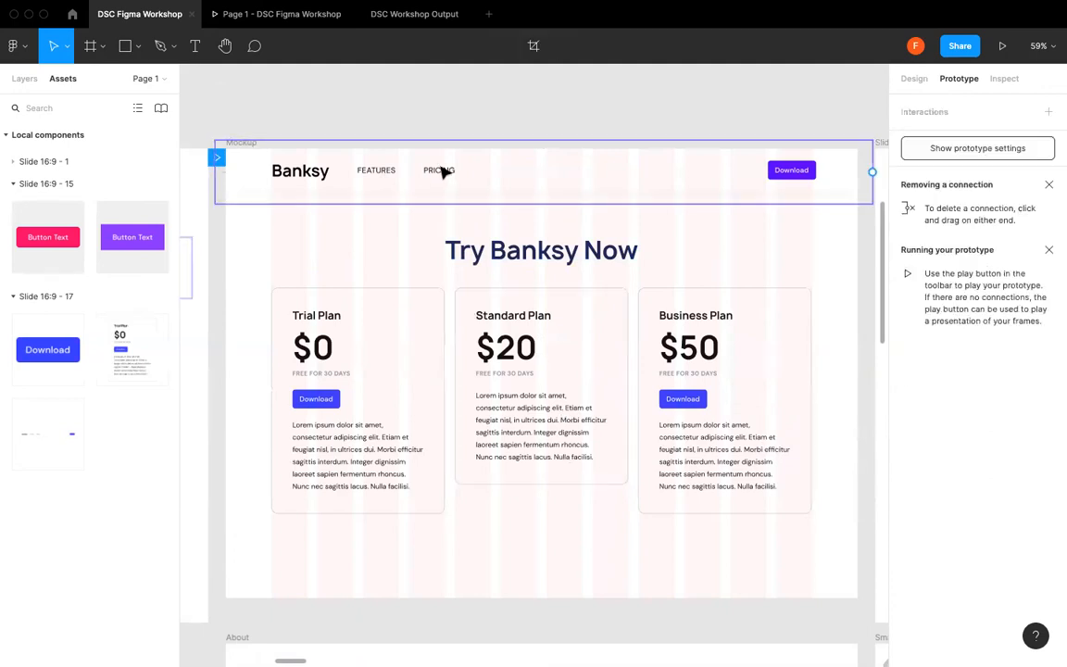
key(shift+e)
key(shift+e)
key(shift+e)
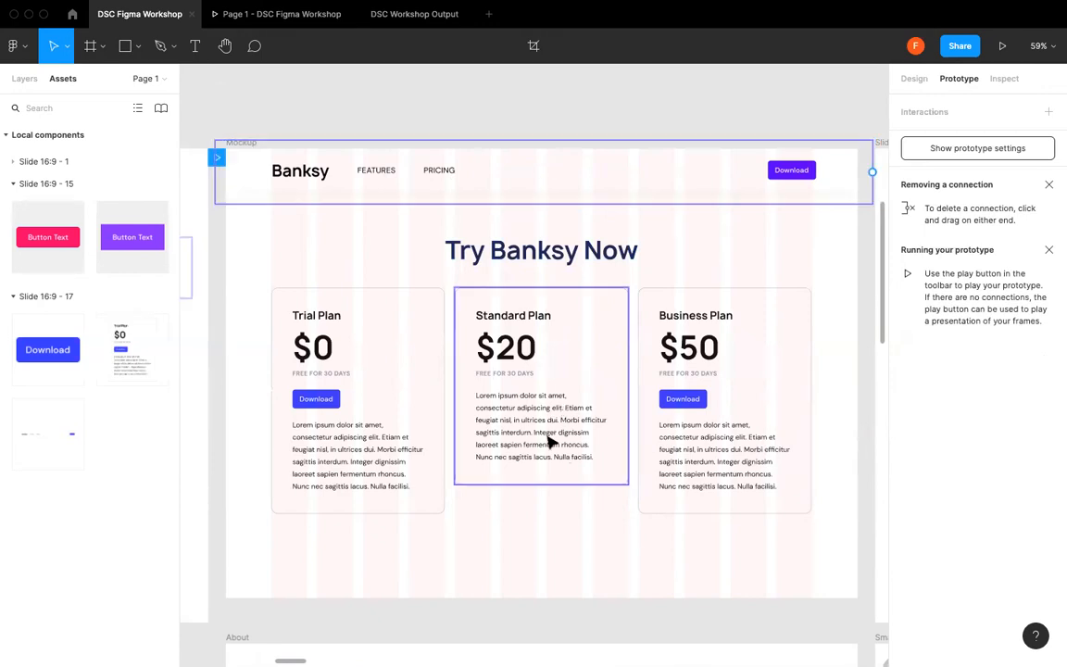
key(Escape)
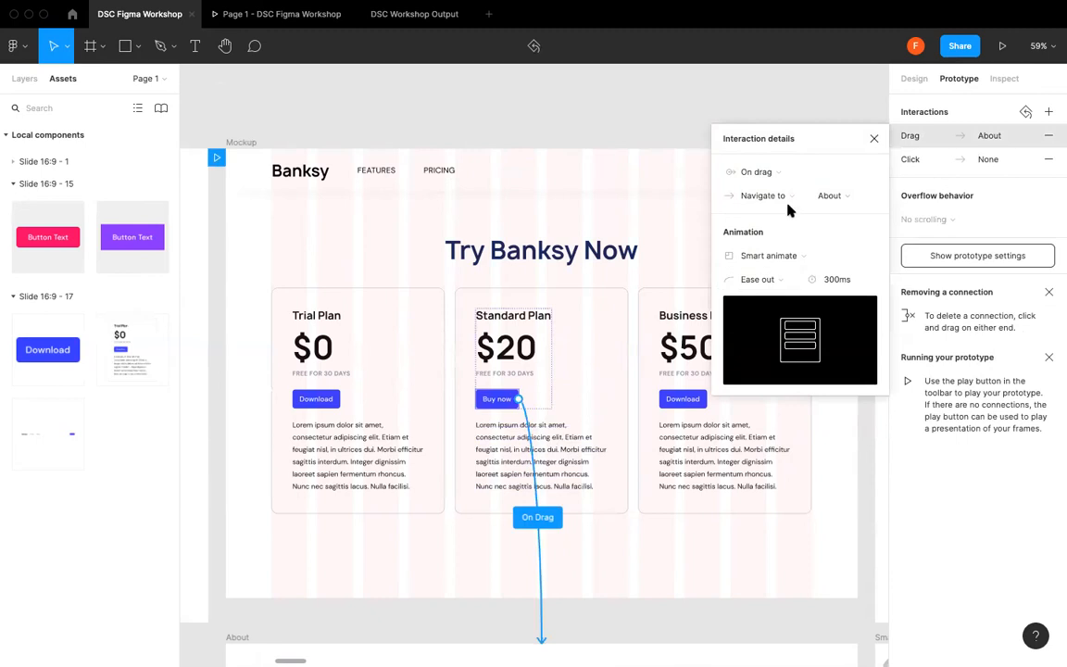
click(518, 400)
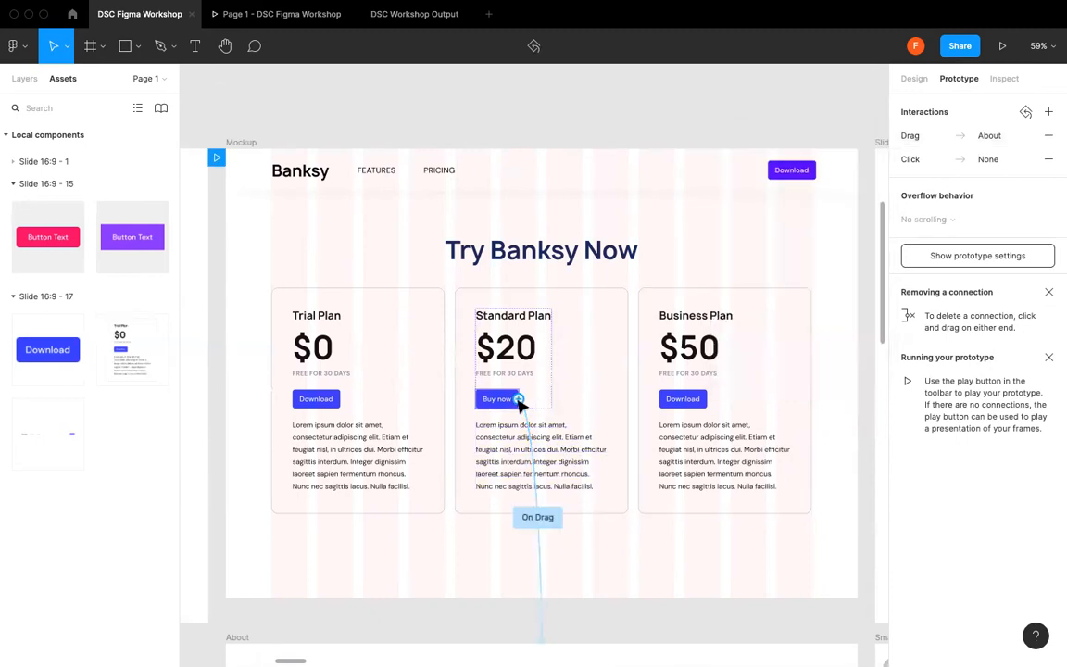
key(Delete)
key(ctrl+z)
click(602, 549)
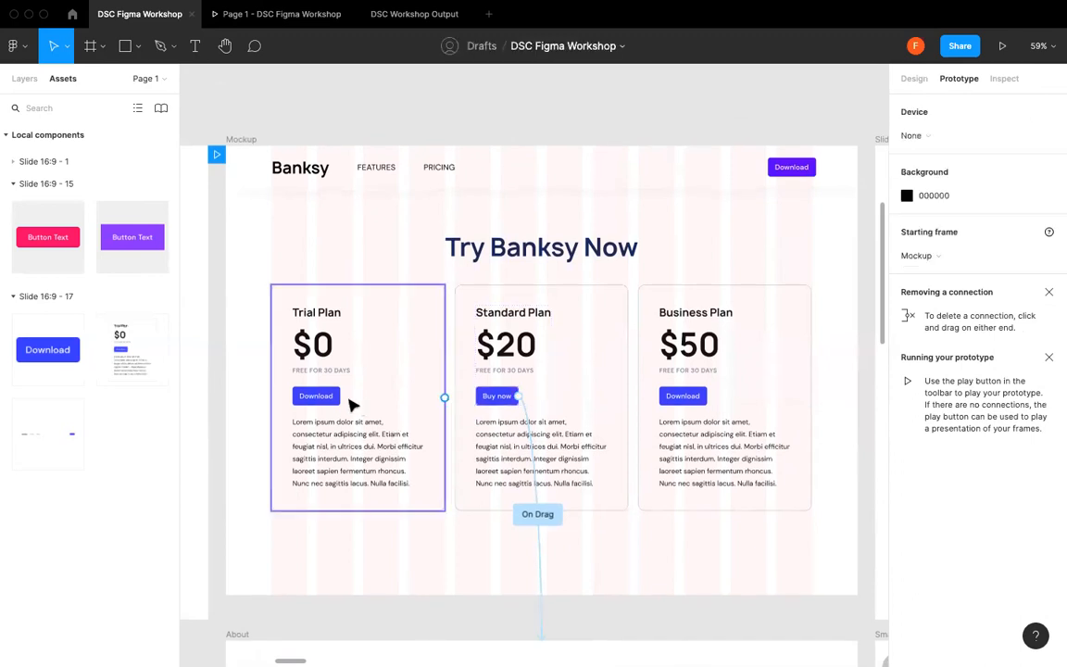
- Connect the whole Business Plan card to the About frame with an On click, Navigate to interaction
click(748, 321)
drag(811, 397, 542, 638)
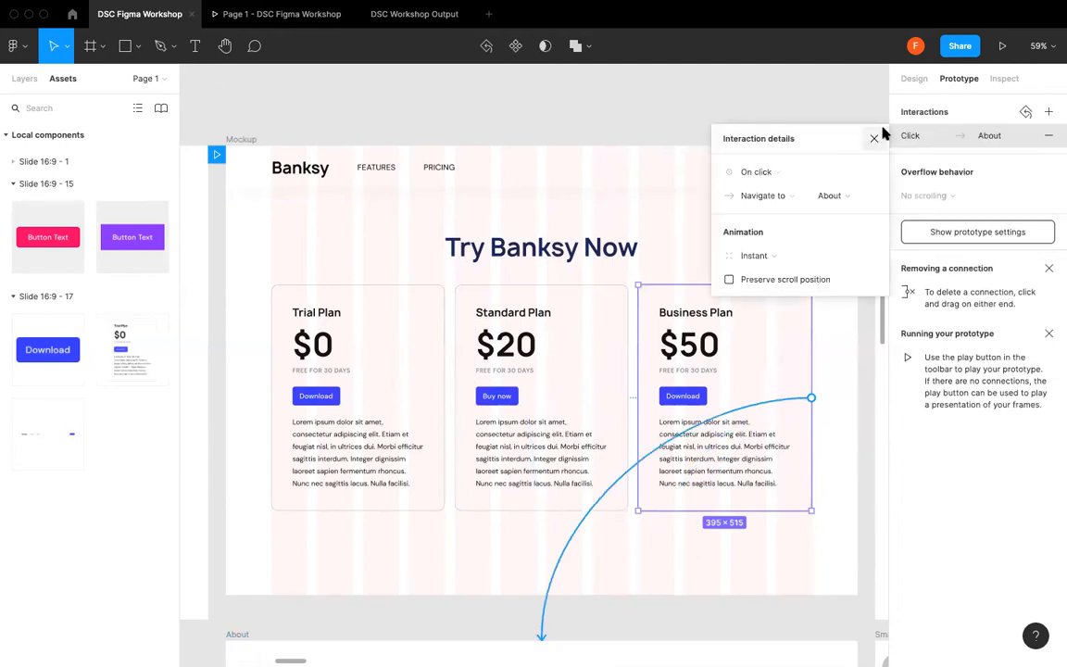
click(879, 133)
- Present the prototype, follow the Business Plan card to the About page, and look through it down to the team section
click(1002, 46)
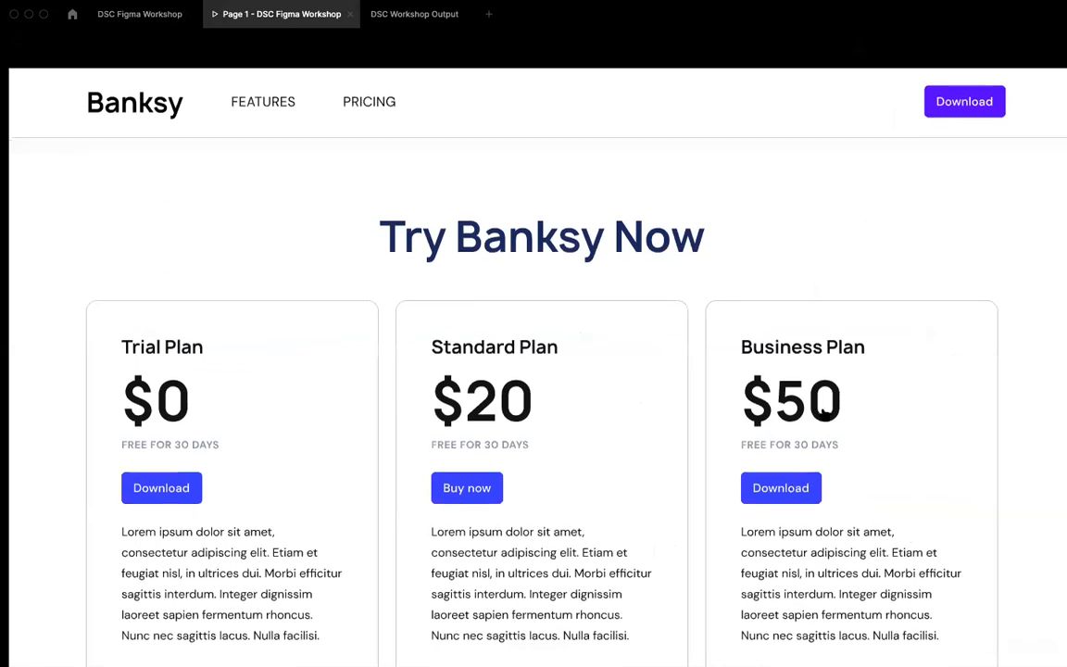
scroll(922, 288, down, 1)
scroll(938, 291, down, 3)
click(938, 291)
scroll(937, 289, down, 8)
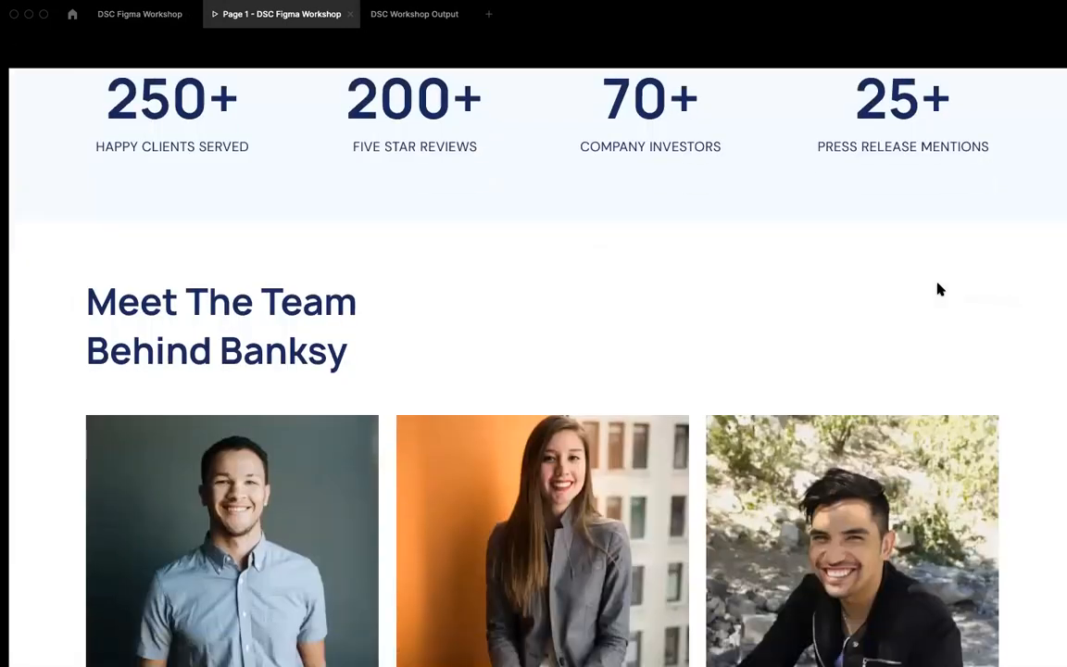
scroll(939, 291, down, 2)
- Back in the design file, set the animation of the Business Plan card's click interaction to Dissolve
click(138, 14)
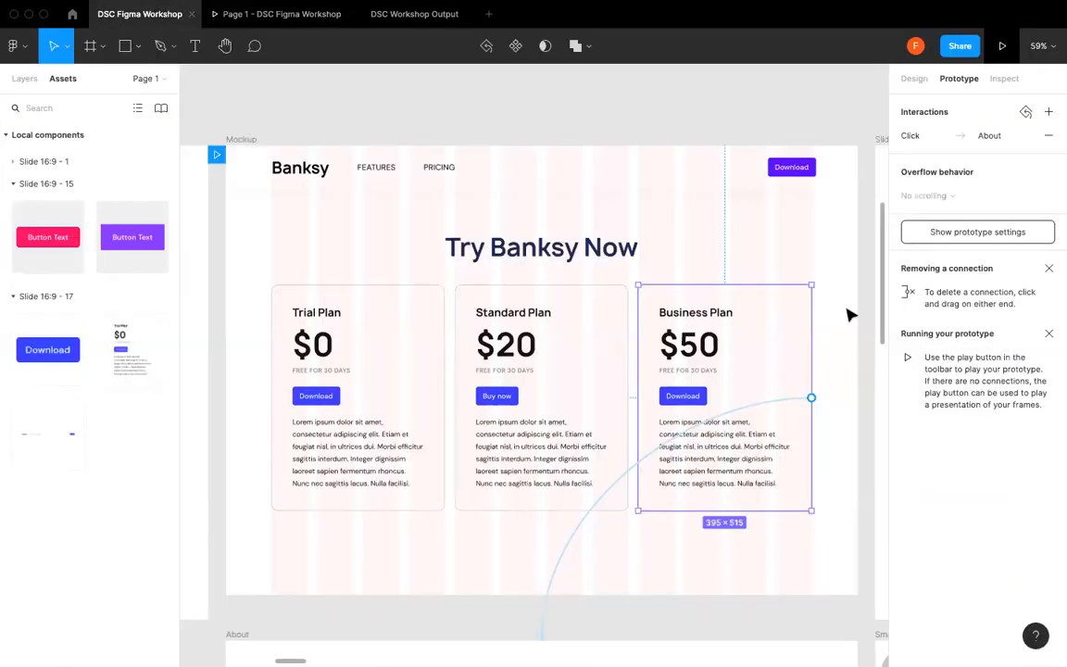
click(840, 330)
scroll(840, 331, right, 5)
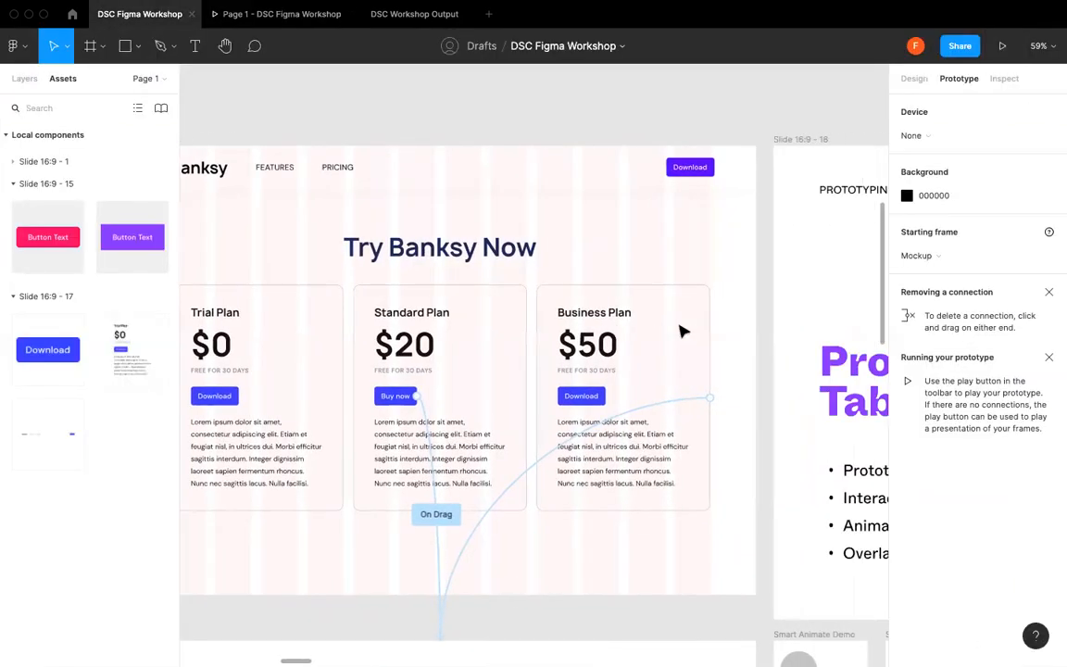
click(684, 331)
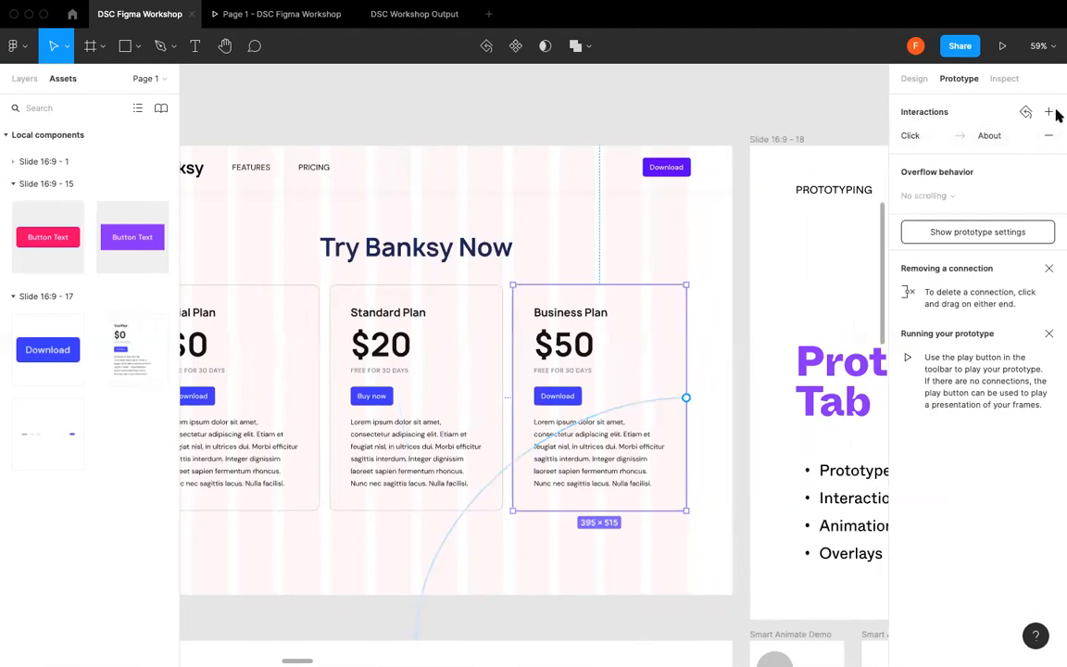
click(1009, 135)
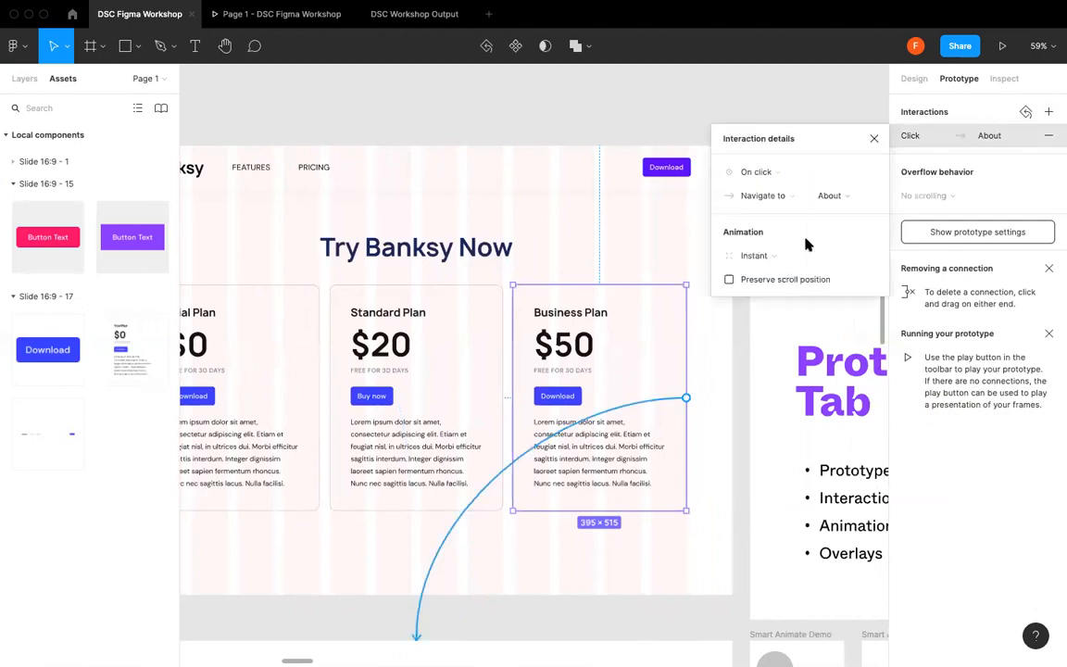
click(761, 258)
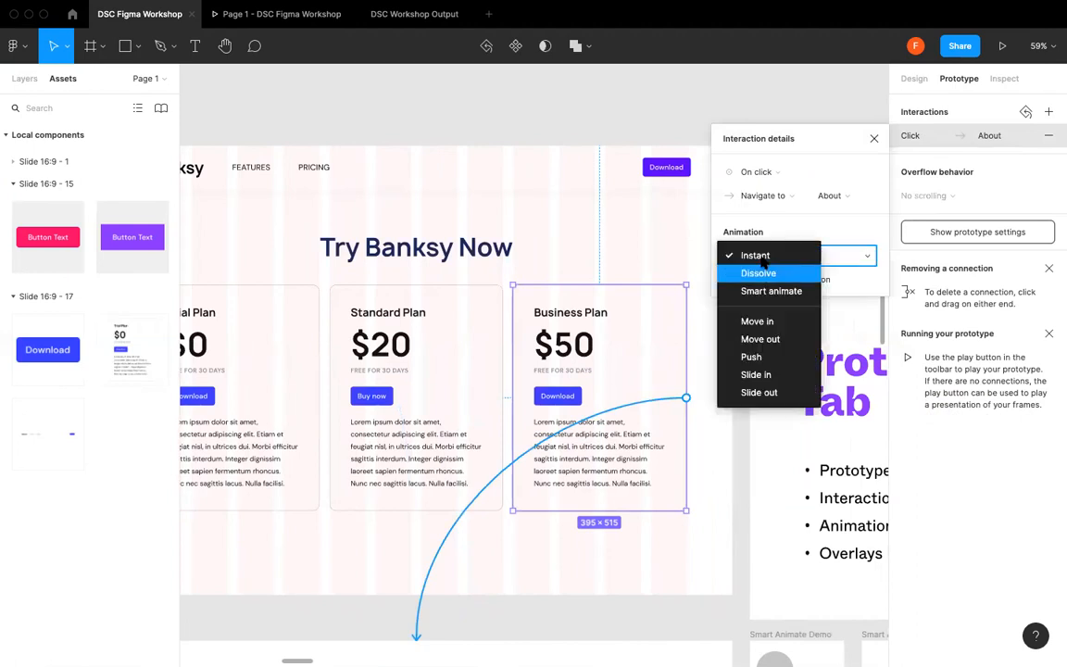
key(Down)
key(Down)
click(798, 272)
- Return the running prototype to the pricing page and test the Business Plan card's transition to the About page
click(278, 14)
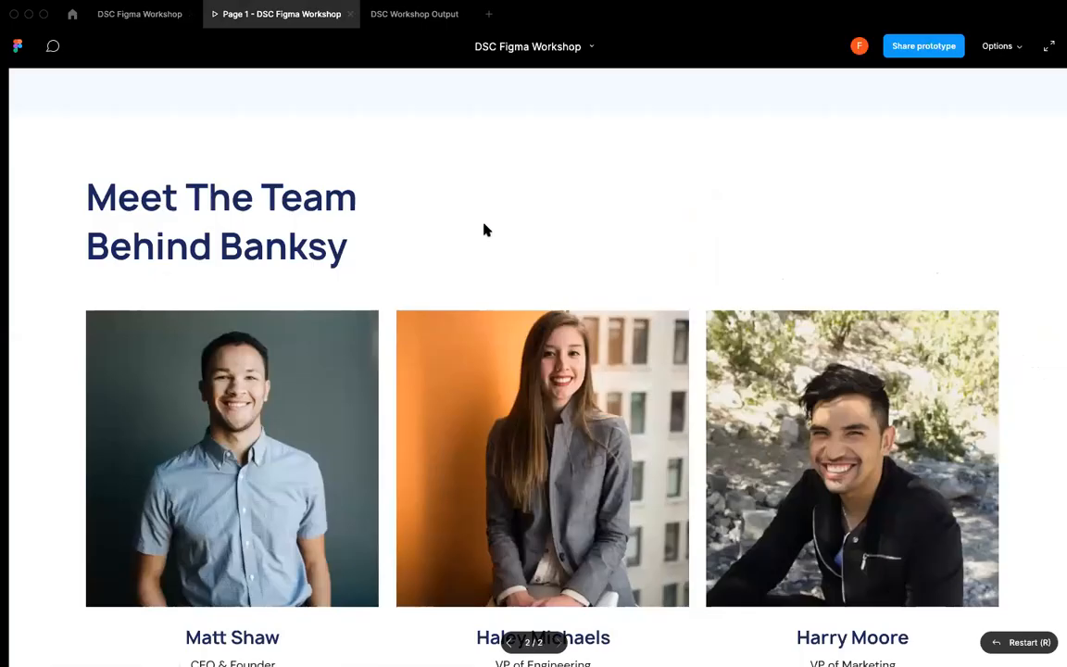
click(486, 229)
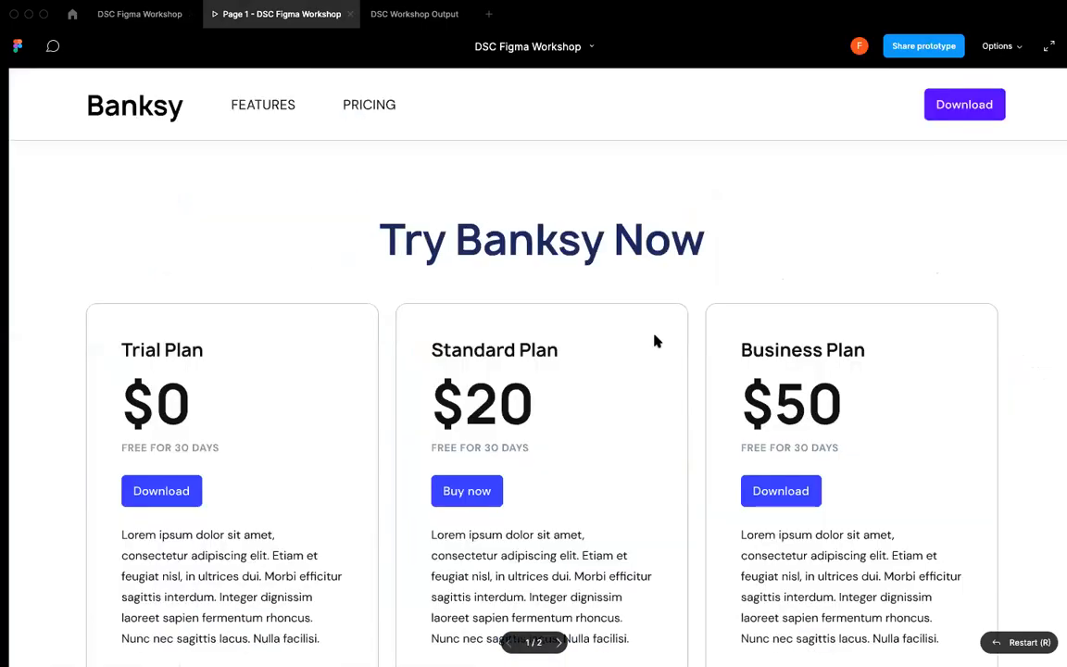
click(776, 451)
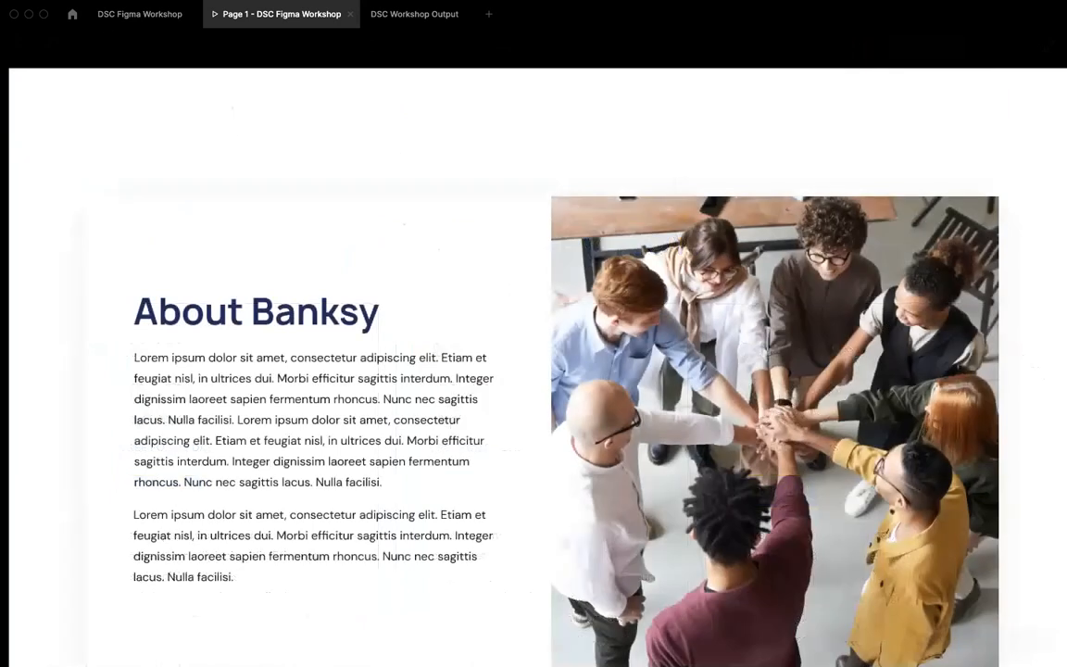
- Back in the design file, set the animation of the Business Plan card's click interaction to Move in
click(139, 14)
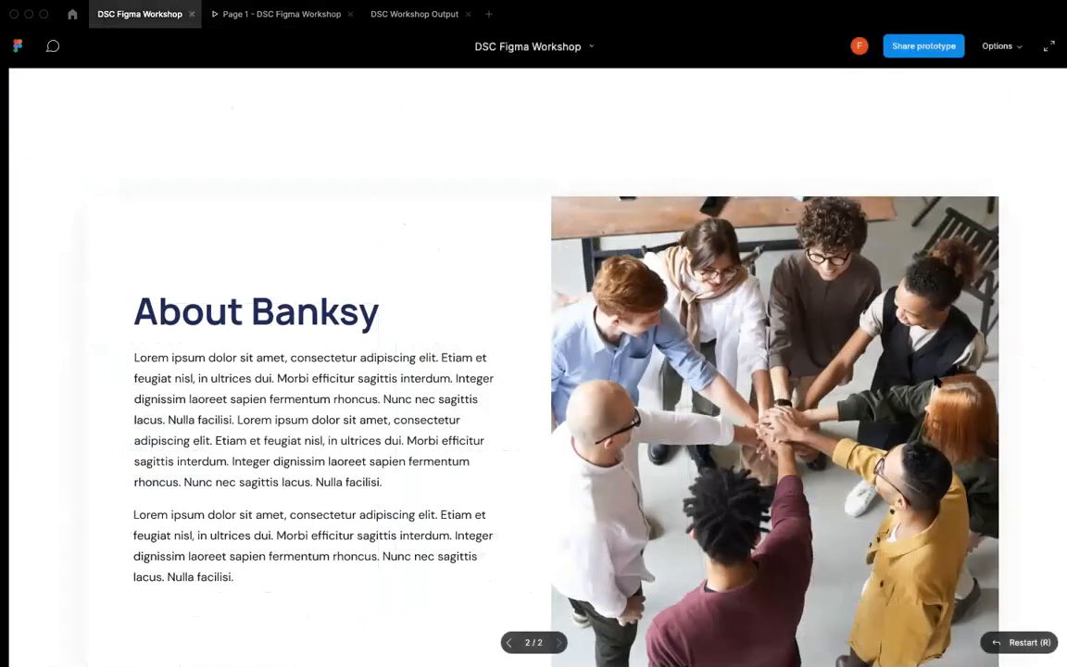
click(762, 256)
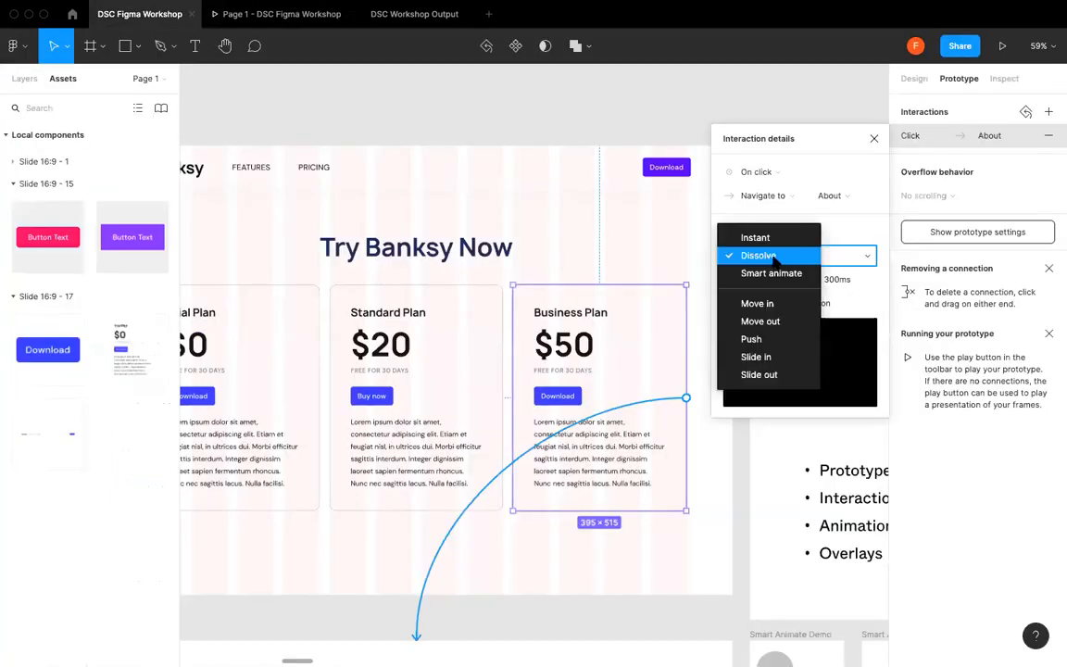
click(783, 306)
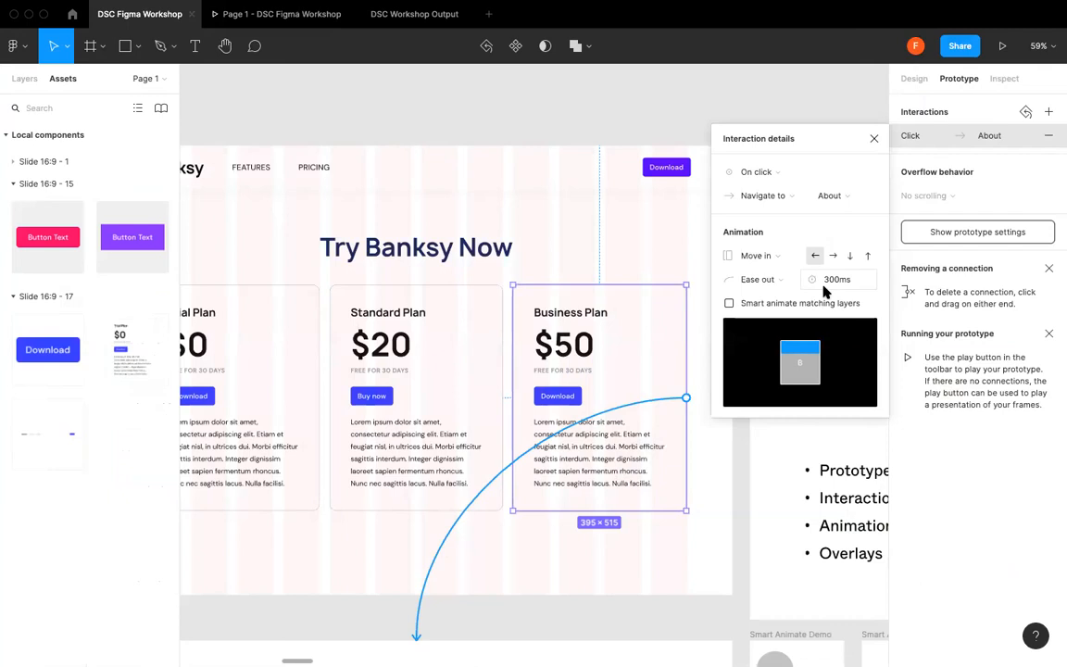
- Replay the Business Plan card's transition from the pricing page in the running prototype and return to the design file
click(282, 14)
click(509, 642)
click(751, 481)
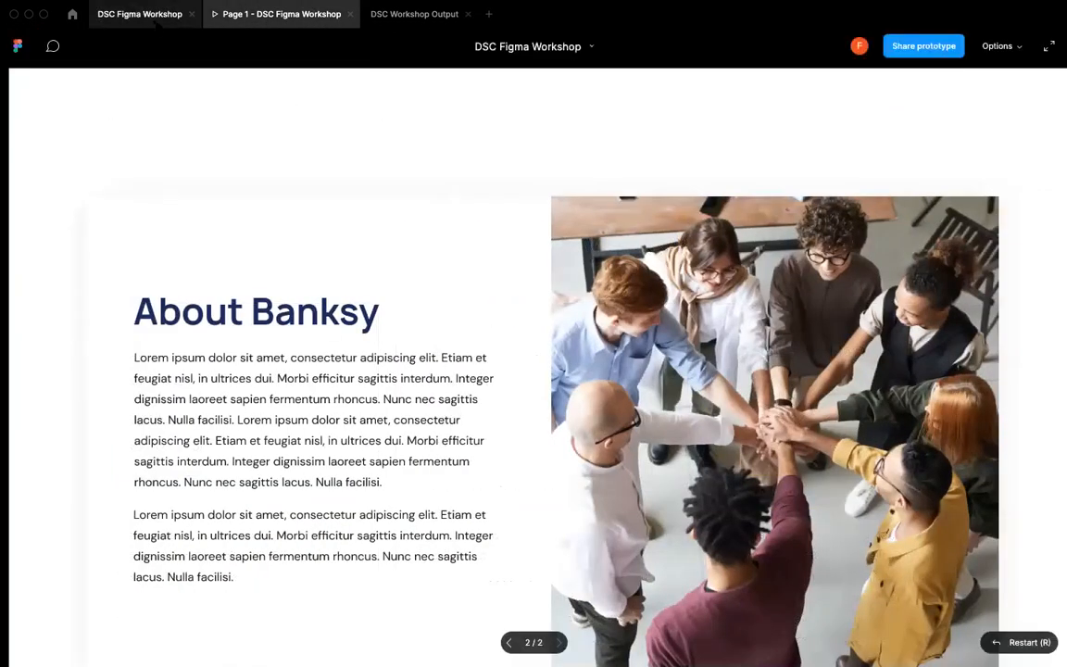
click(139, 14)
click(772, 198)
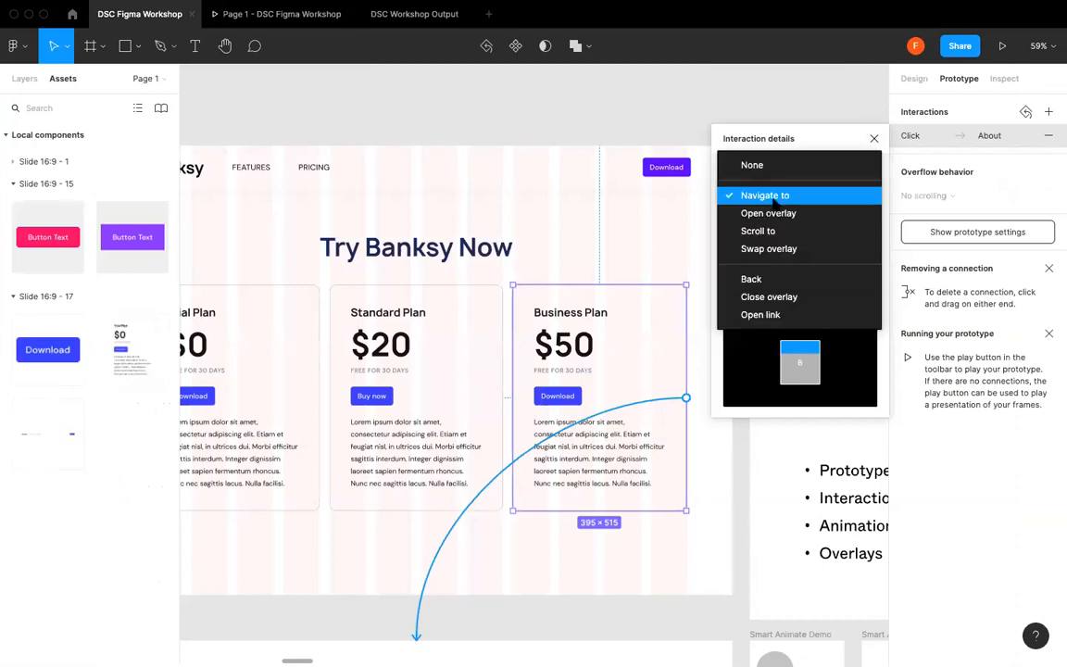
click(807, 142)
click(778, 257)
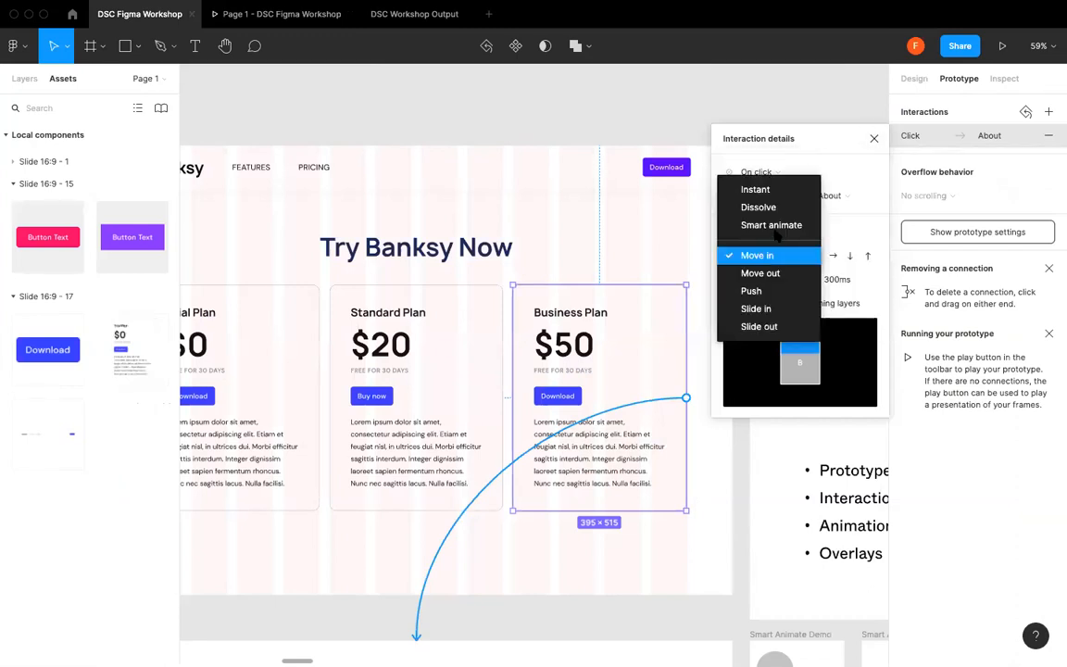
click(872, 141)
click(755, 122)
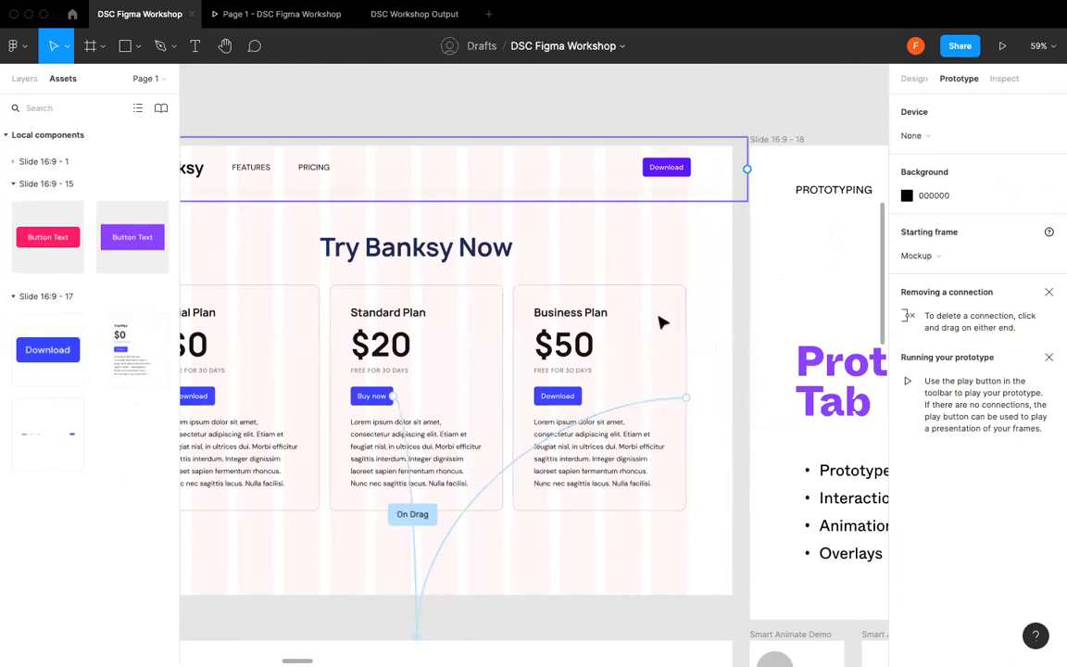
- Connect the Business Plan card to the first Smart Animate Demo frame with an On drag, Navigate to interaction
scroll(665, 357, down, 3)
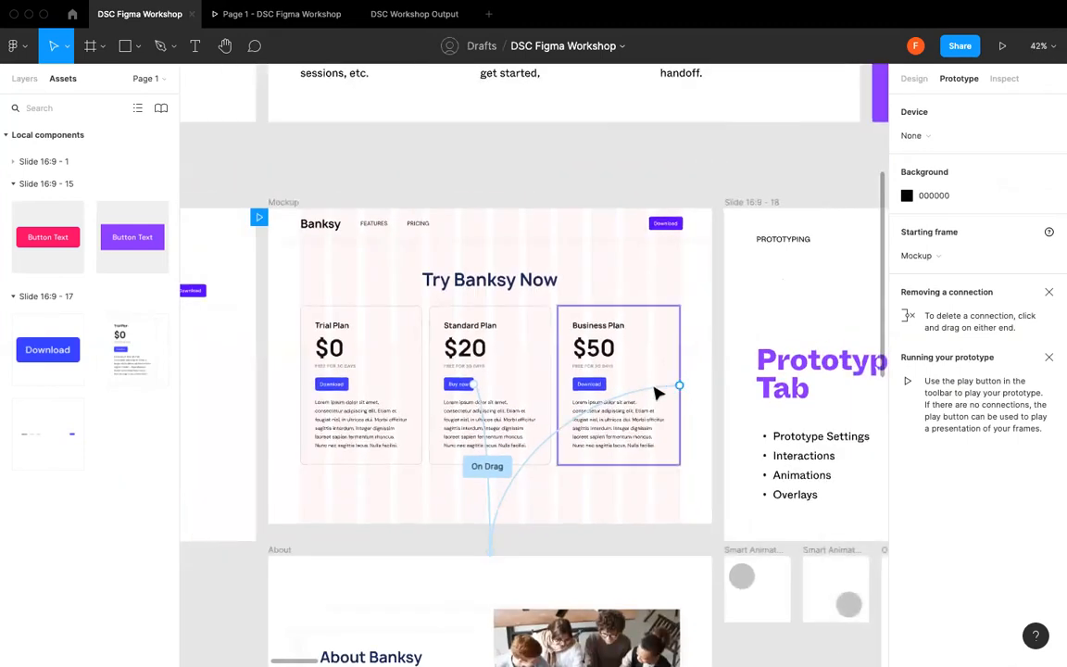
click(677, 385)
drag(737, 542, 751, 564)
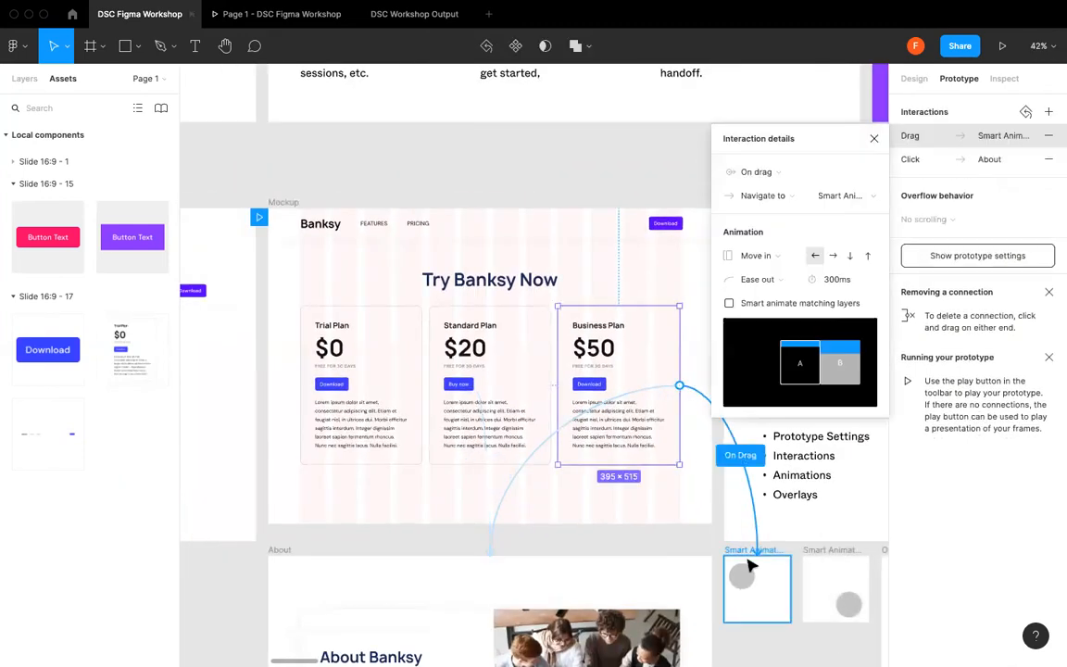
click(874, 139)
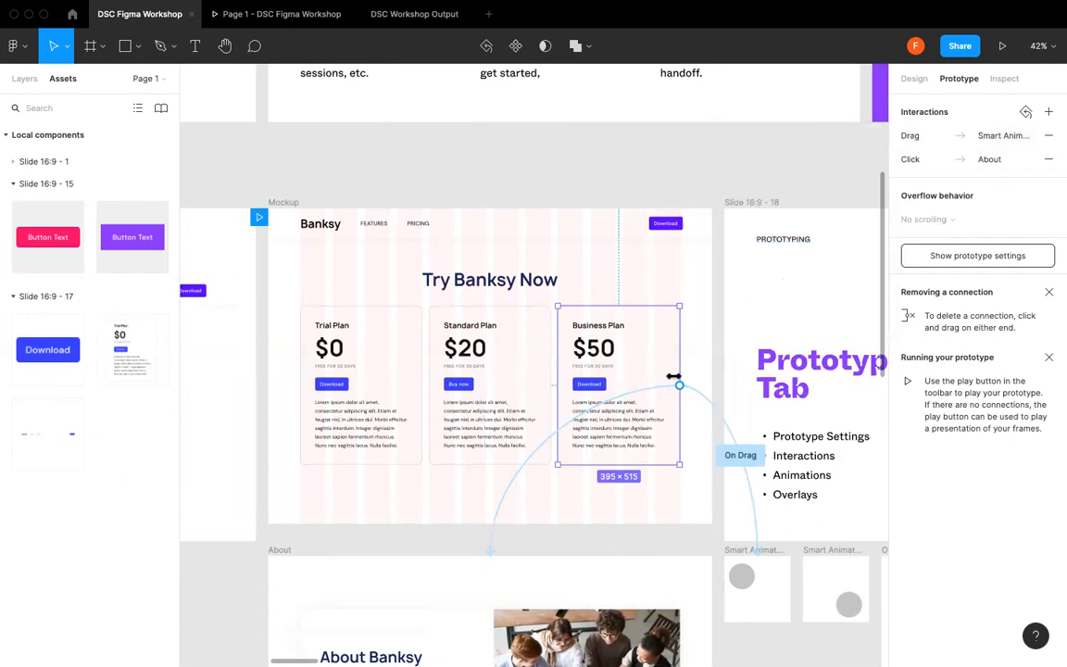
- Remove the Business Plan card's click connection to the About frame, keeping the card and its drag connection
key(Delete)
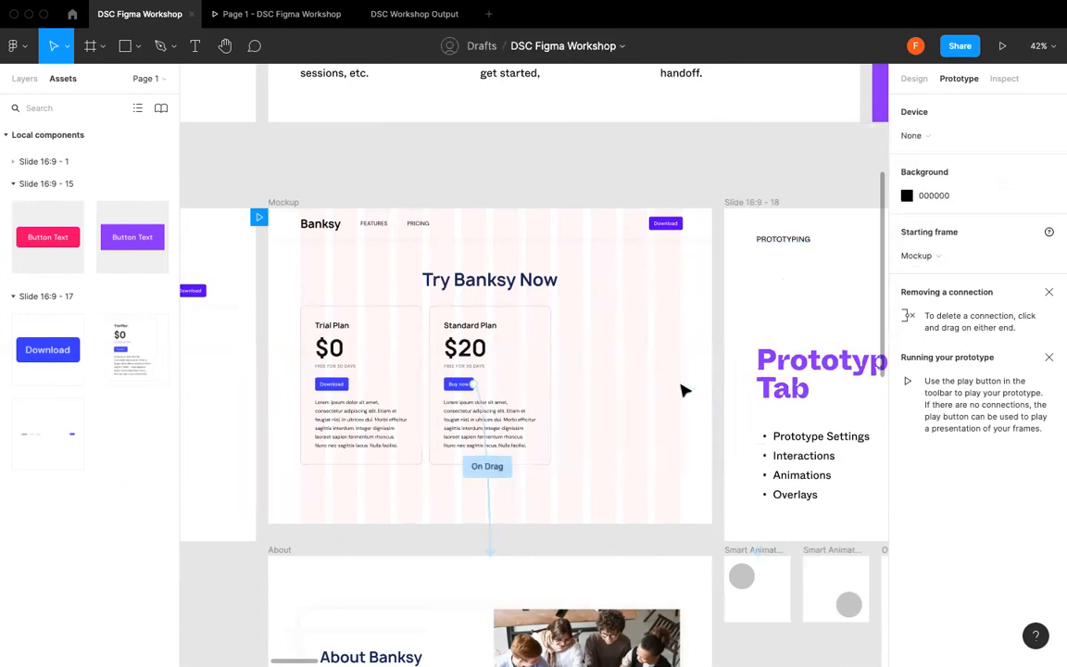
key(ctrl+z)
click(710, 408)
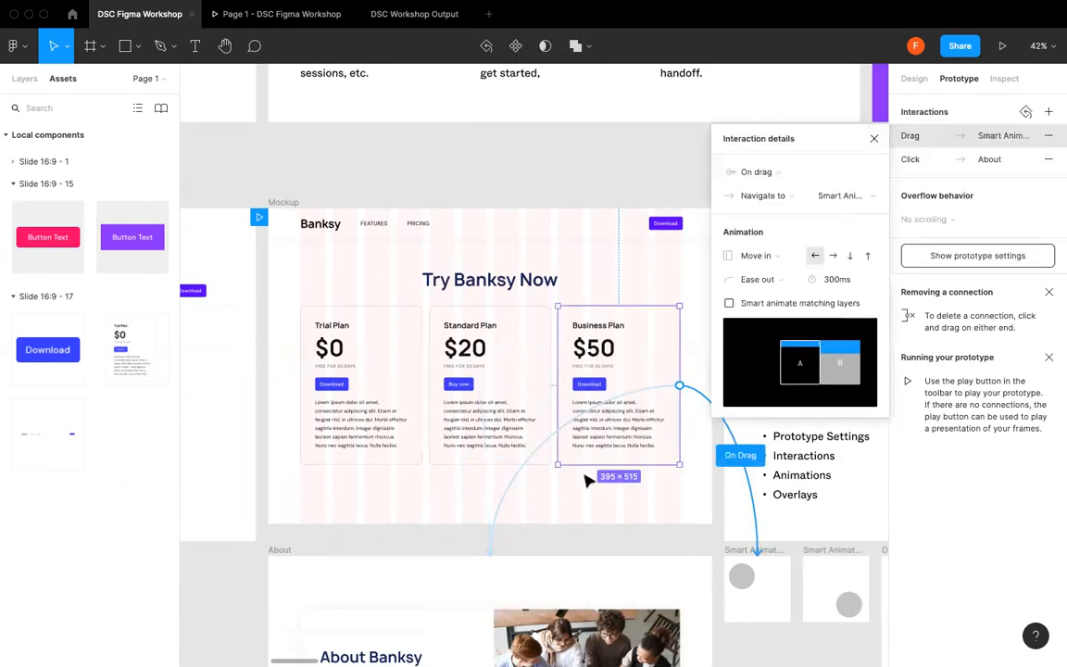
click(492, 524)
key(Delete)
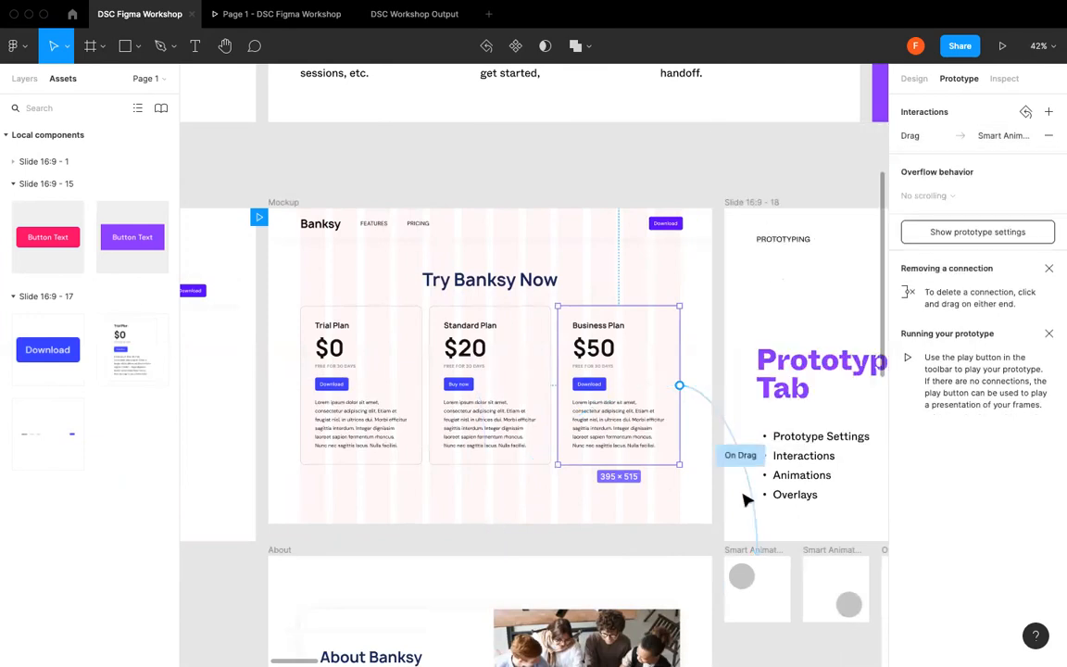
- Connect the grey circle in the first Smart Animate Demo frame to the second one with a While hovering, Navigate to interaction
click(741, 576)
scroll(741, 556, up, 5)
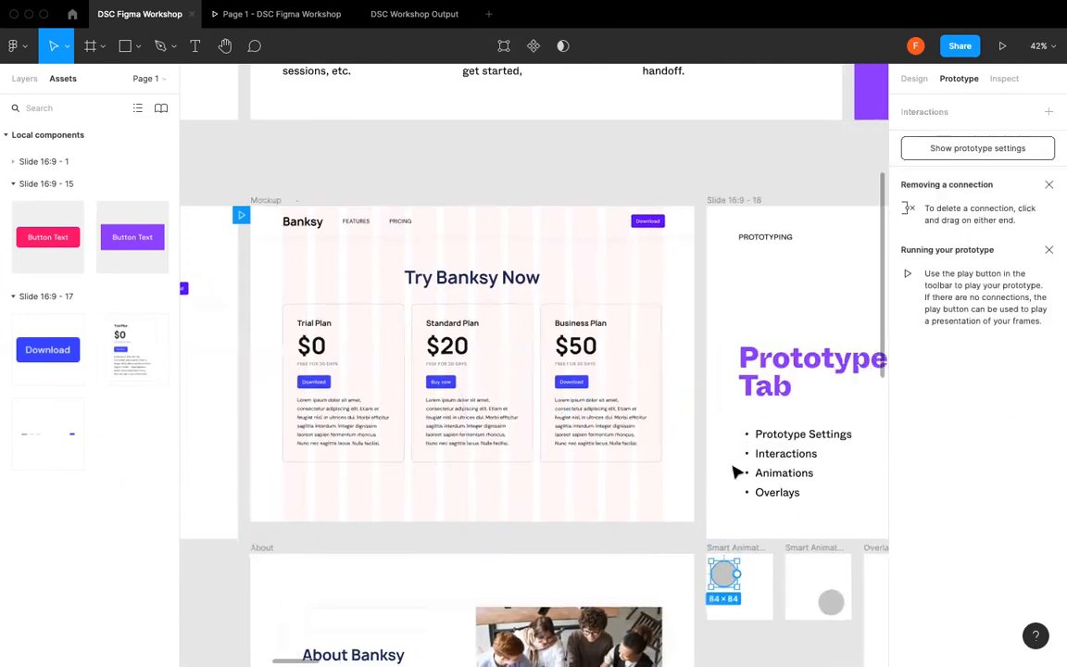
scroll(428, 447, up, 10)
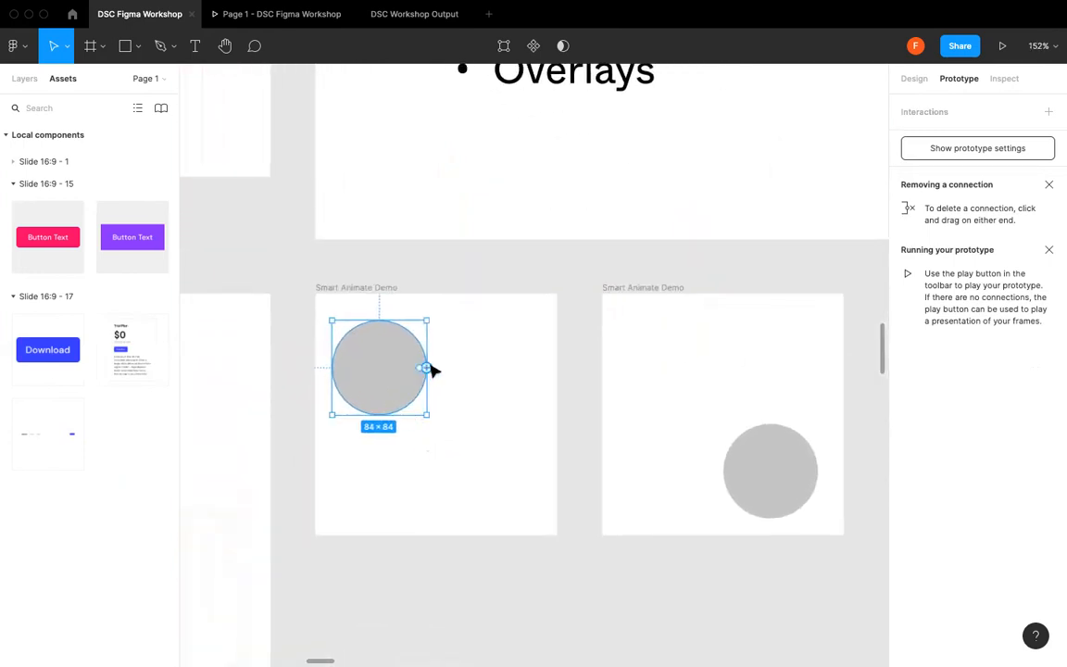
drag(421, 369, 683, 434)
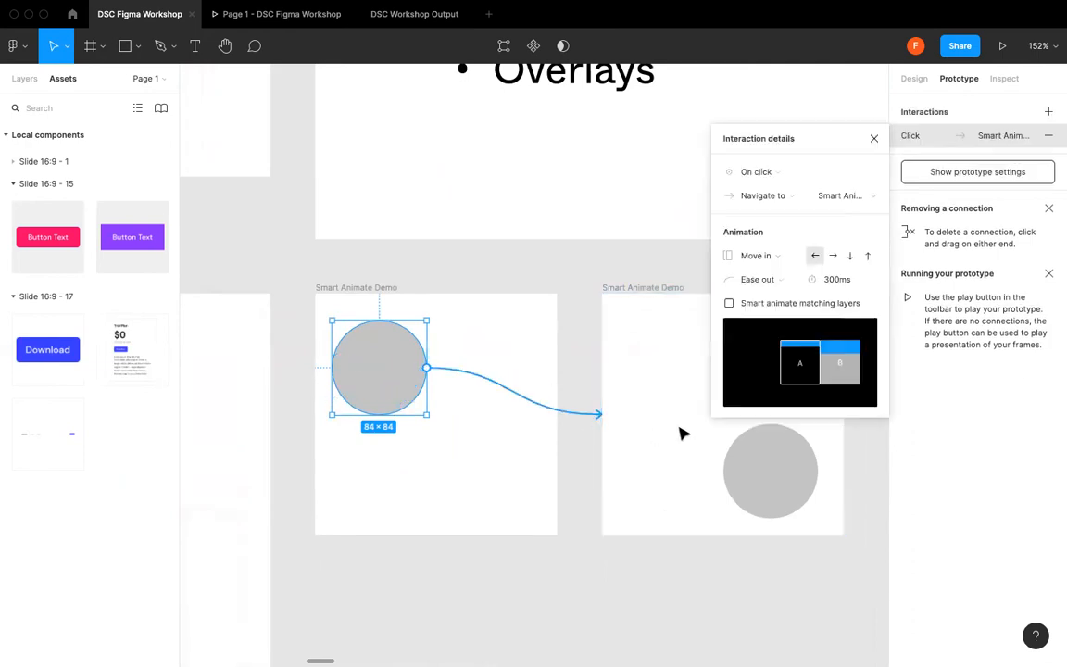
click(758, 172)
click(794, 208)
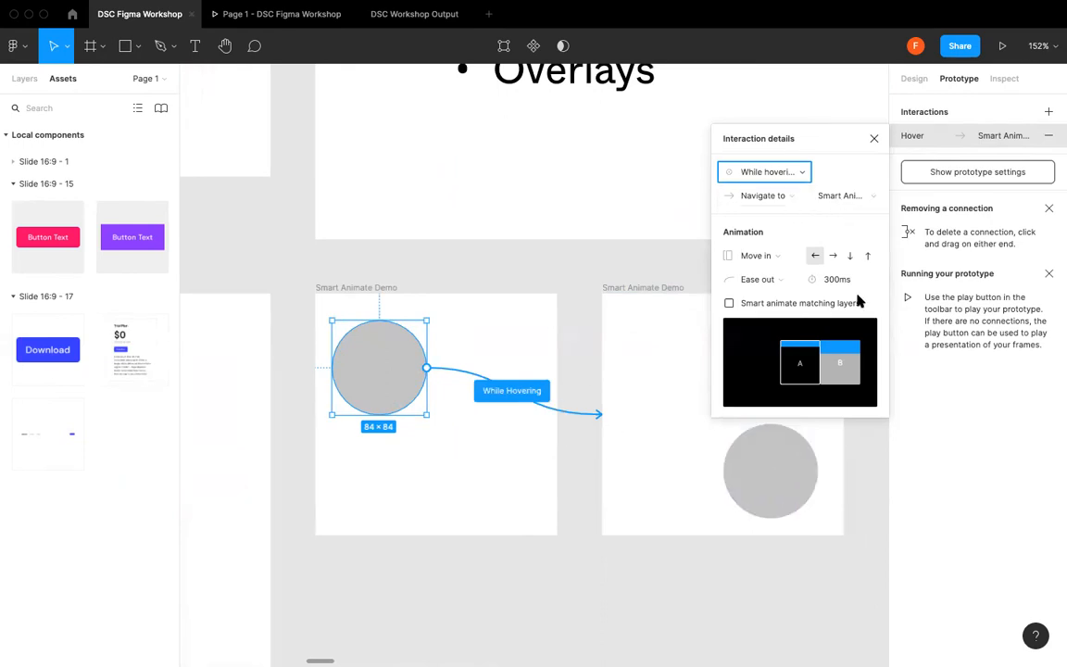
click(874, 138)
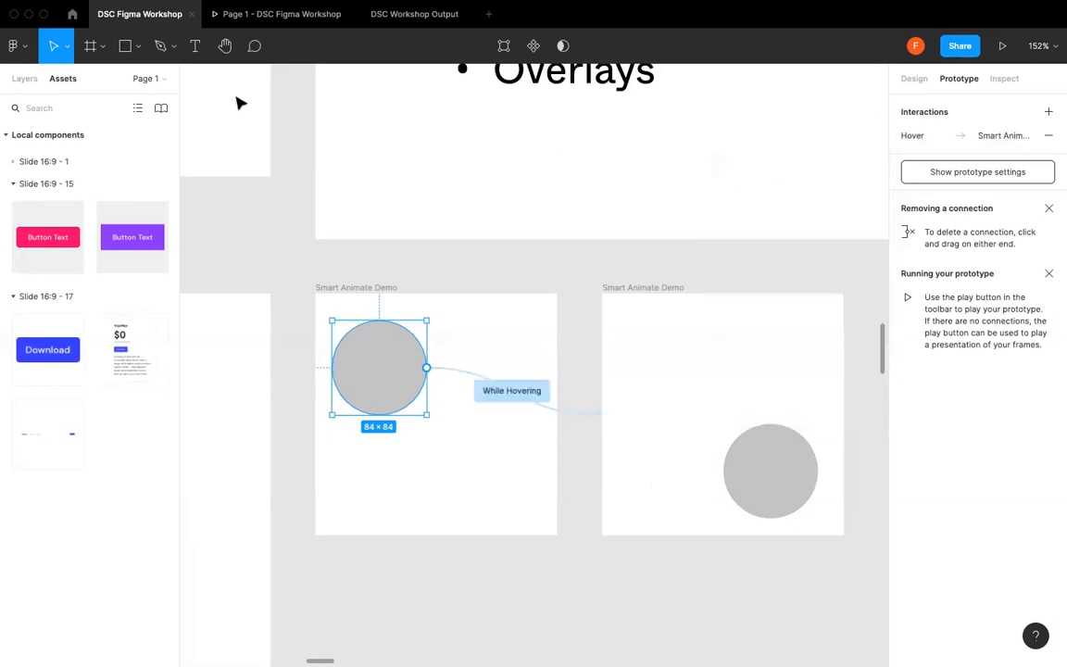
- Test the Business Plan card's new connection on the pricing page of the running prototype
click(278, 14)
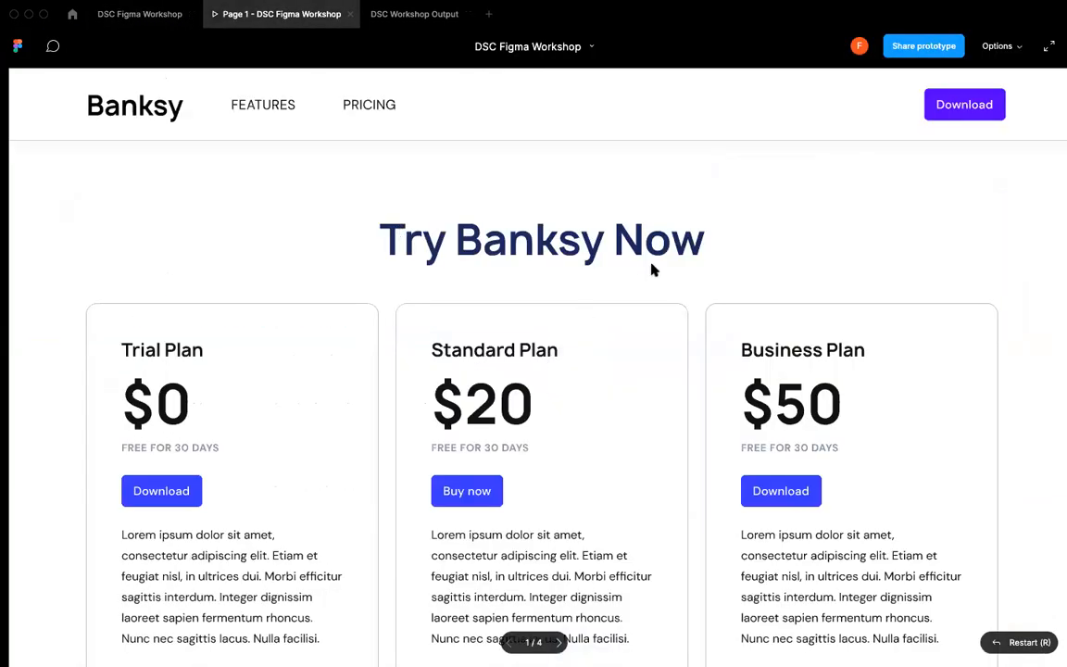
scroll(704, 306, down, 3)
click(793, 374)
click(940, 561)
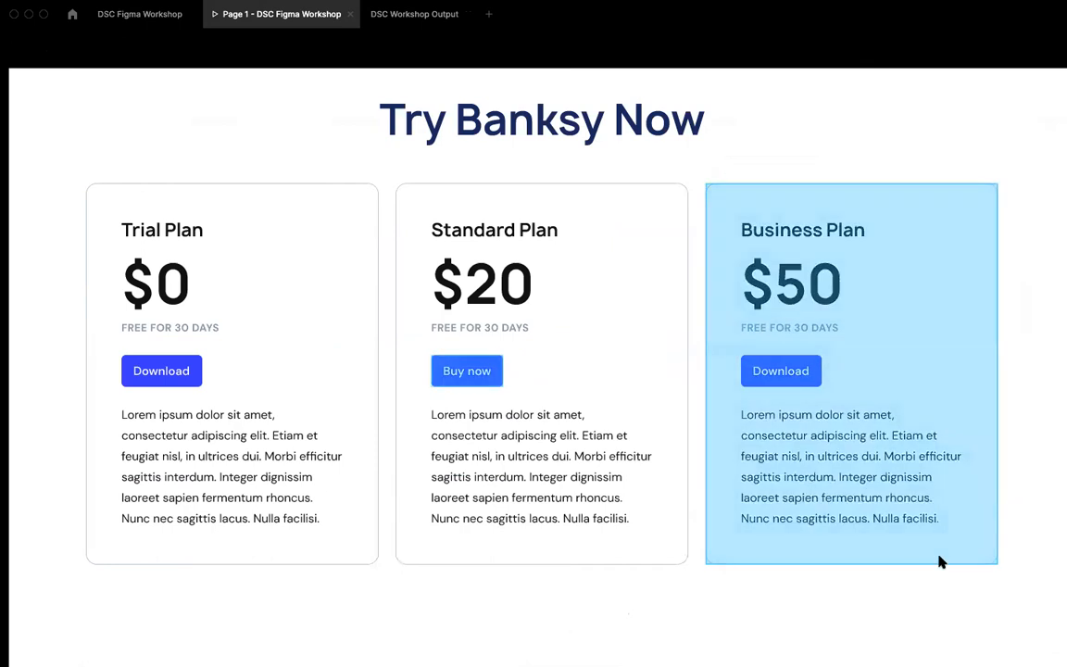
click(903, 370)
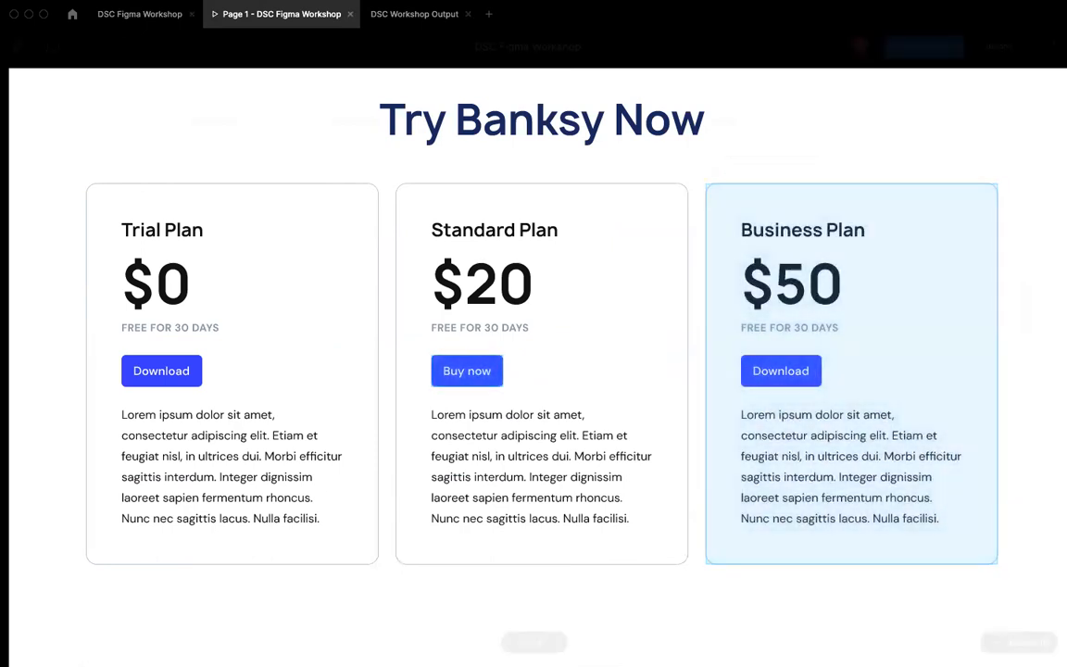
- Back in the design file, change the trigger of the Business Plan card's Smart Animate Demo connection to On click
click(140, 14)
scroll(258, 278, down, 8)
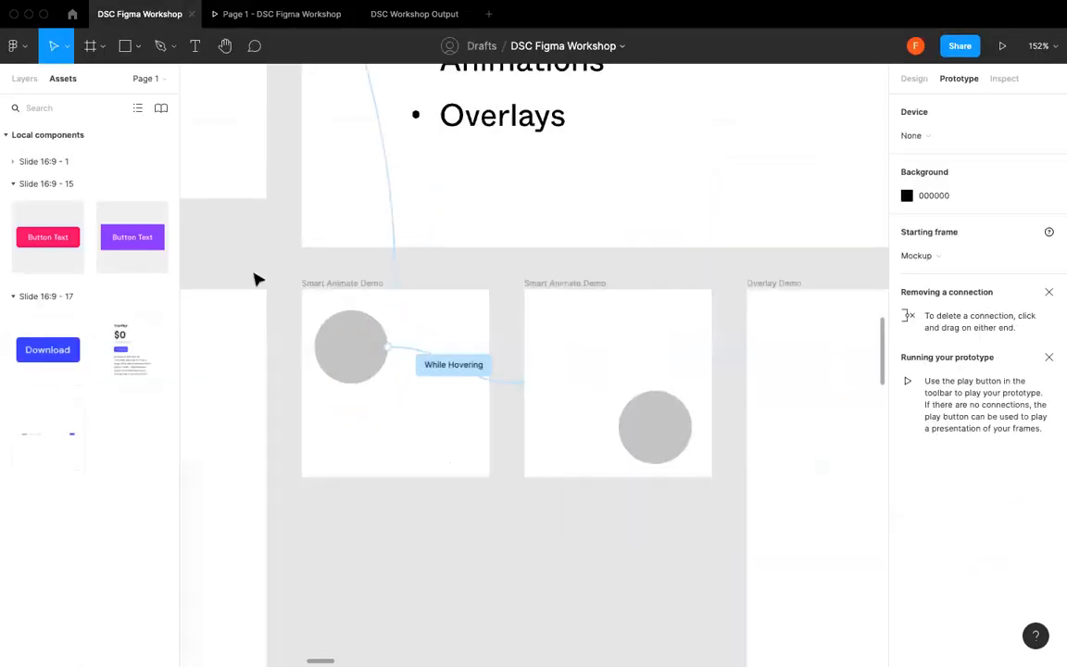
scroll(257, 278, up, 5)
click(576, 225)
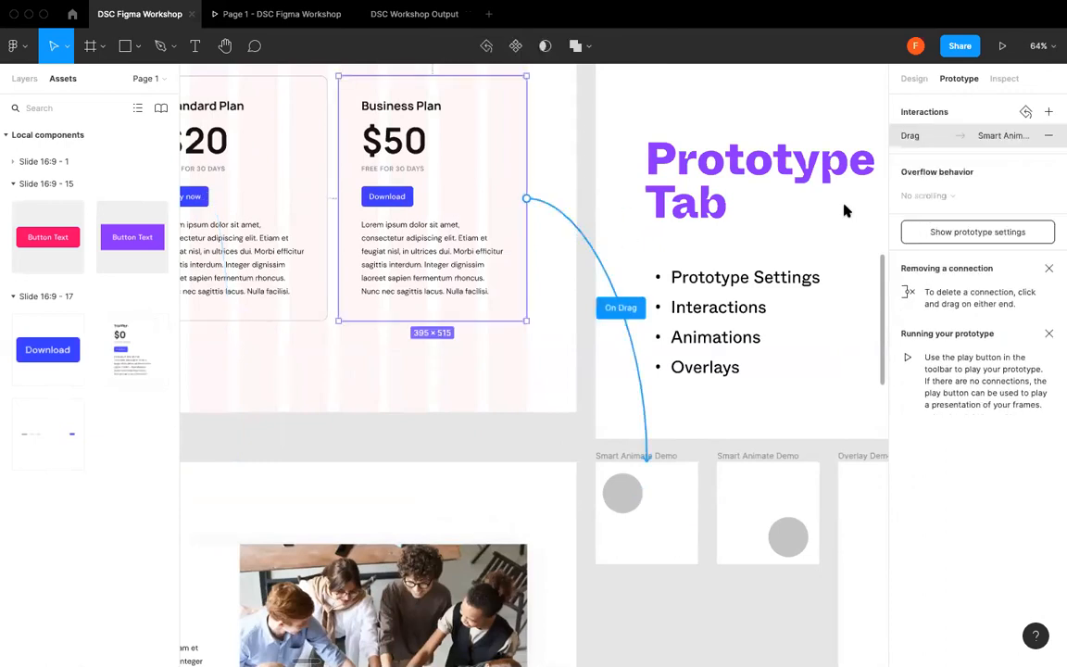
click(752, 171)
click(775, 156)
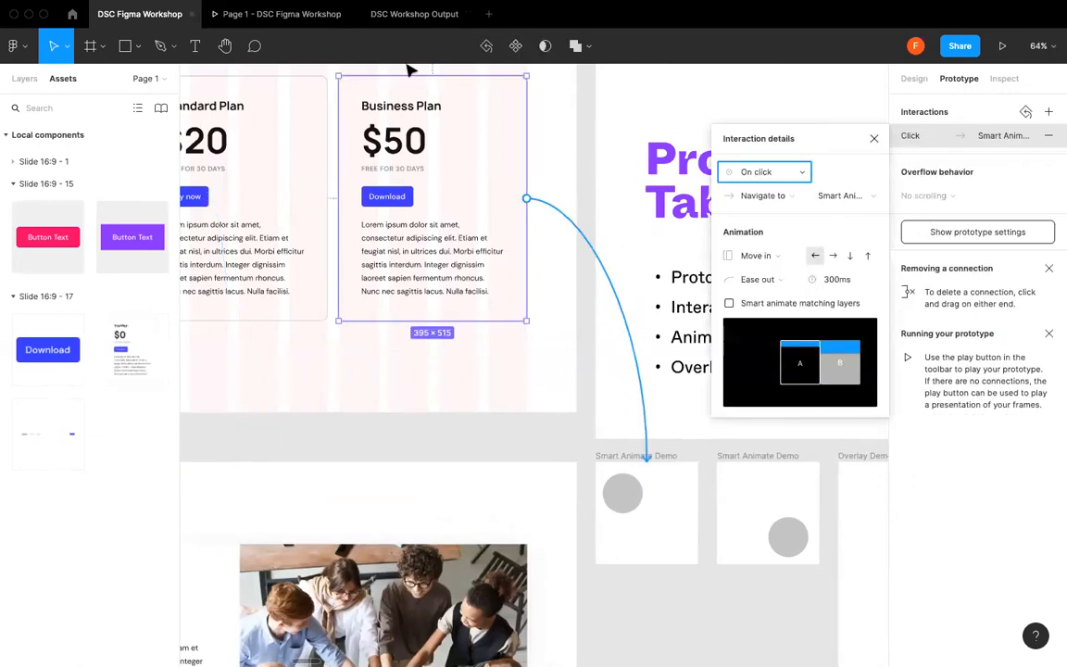
- Try the grey circle's interaction on the Smart Animate Demo frame in the running prototype
click(250, 14)
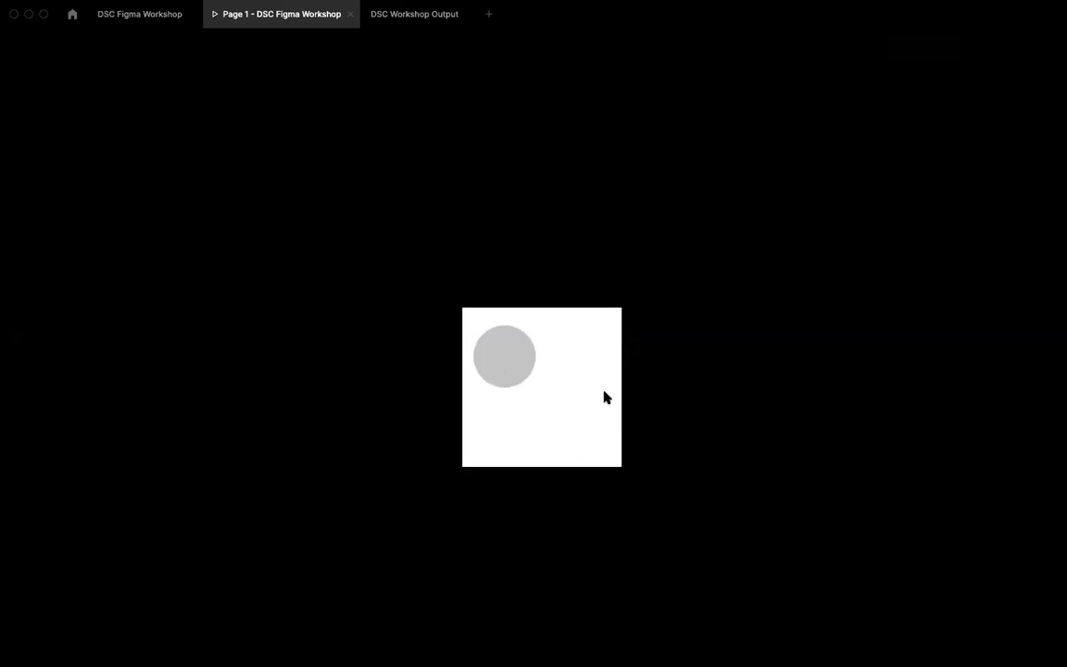
click(507, 361)
click(491, 317)
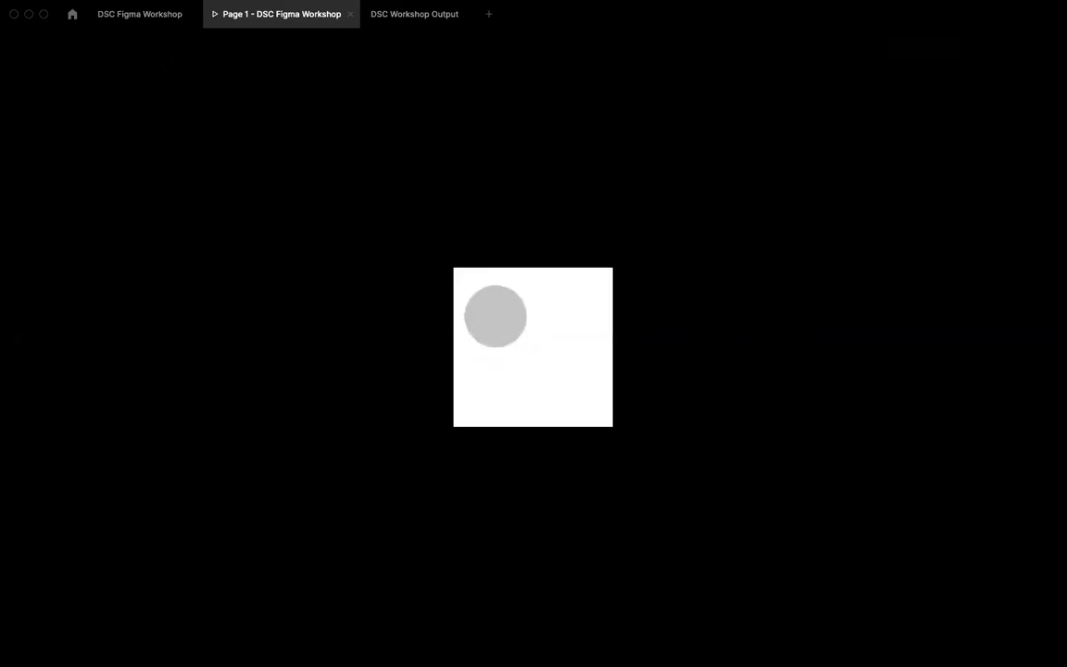
- Back in the design file, set the animation of the Business Plan card's click interaction to Smart animate
click(139, 14)
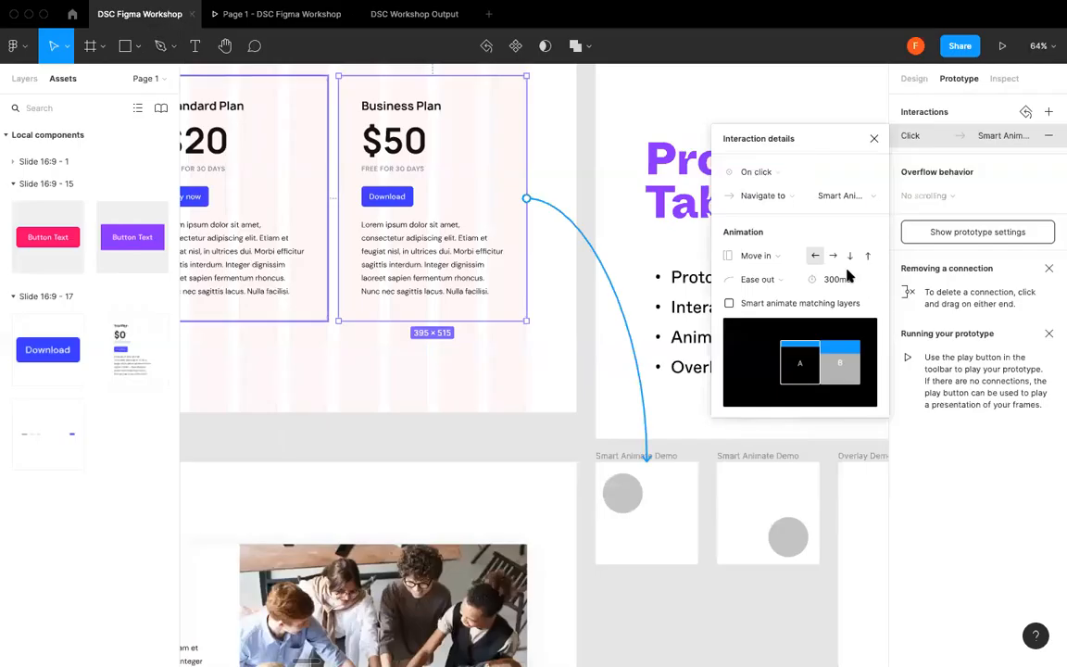
click(767, 256)
click(767, 226)
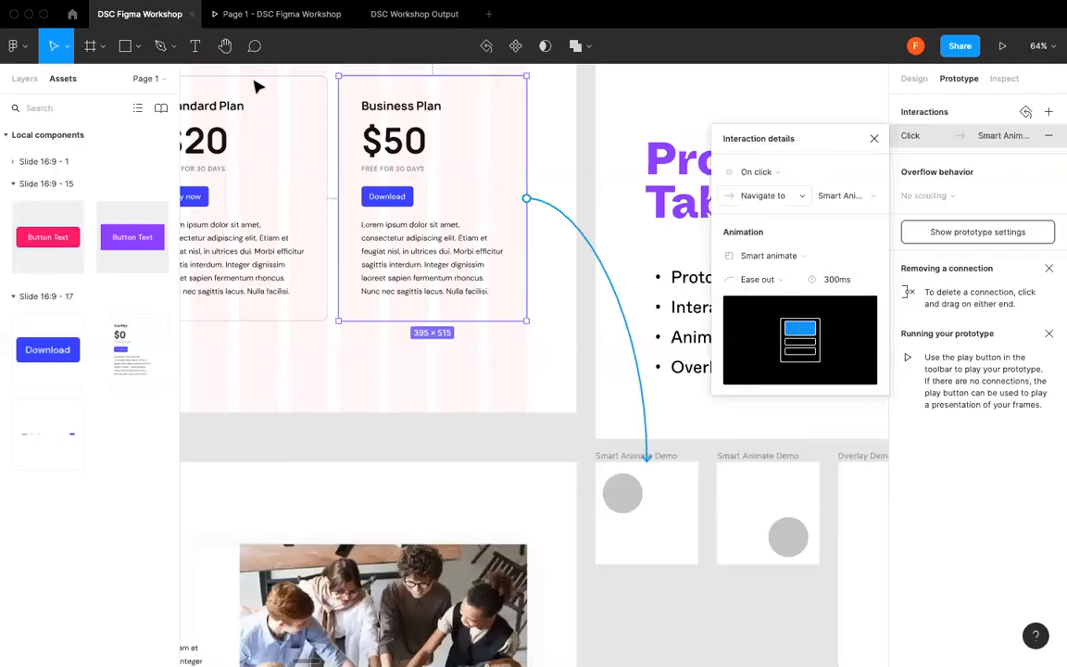
- Check the circle in the running prototype, present the first Smart Animate Demo frame directly, and return to the design file
click(259, 14)
click(478, 290)
click(166, 13)
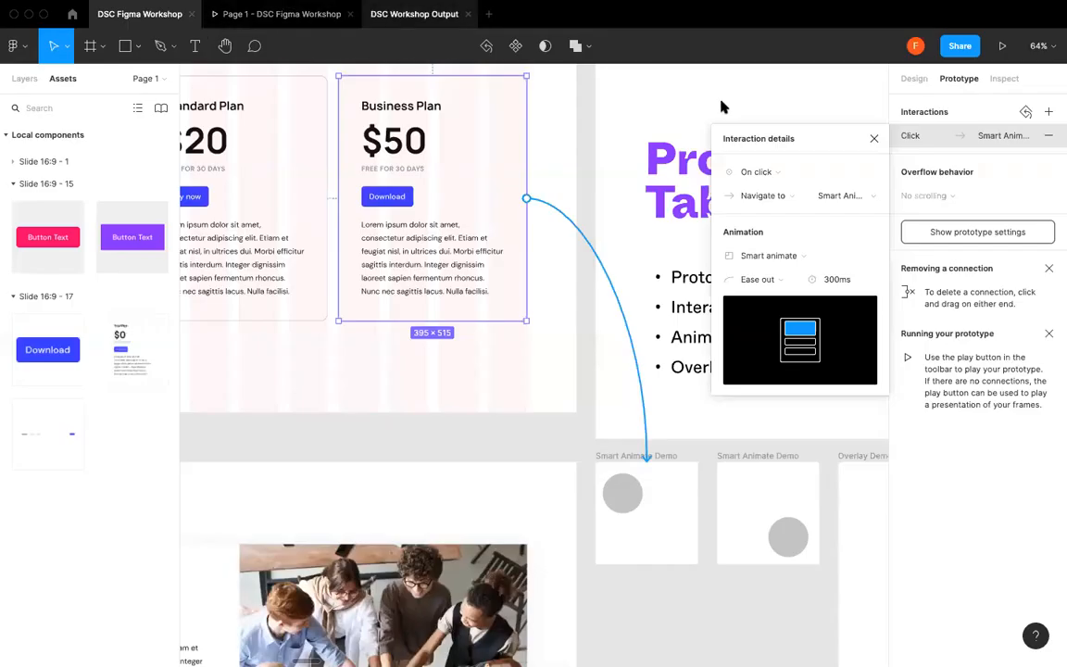
click(617, 473)
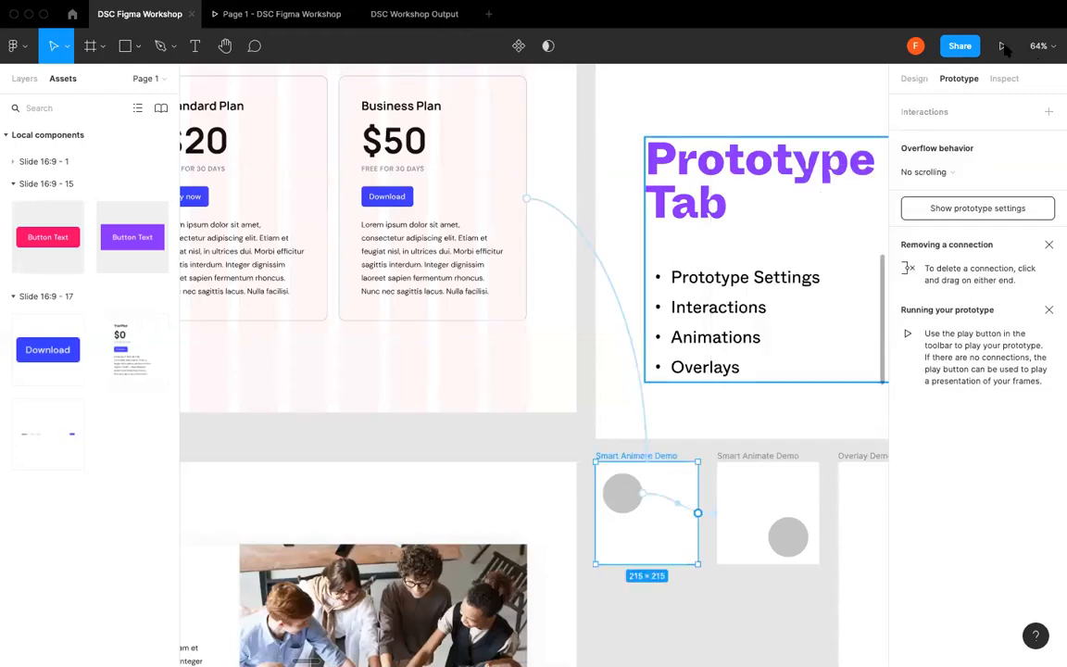
click(1002, 46)
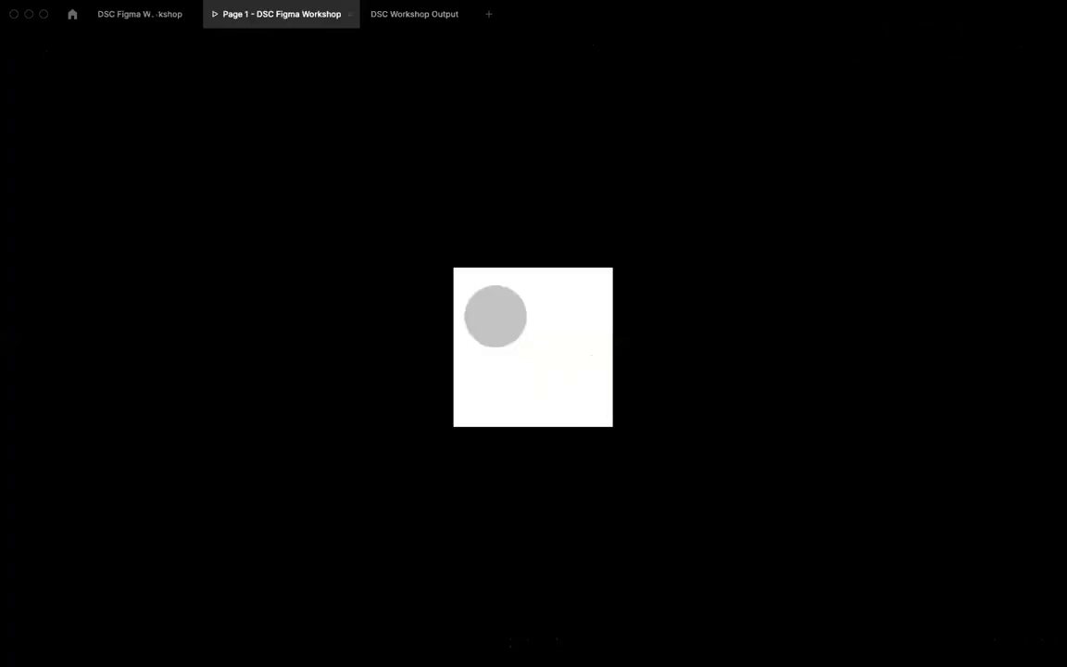
click(149, 12)
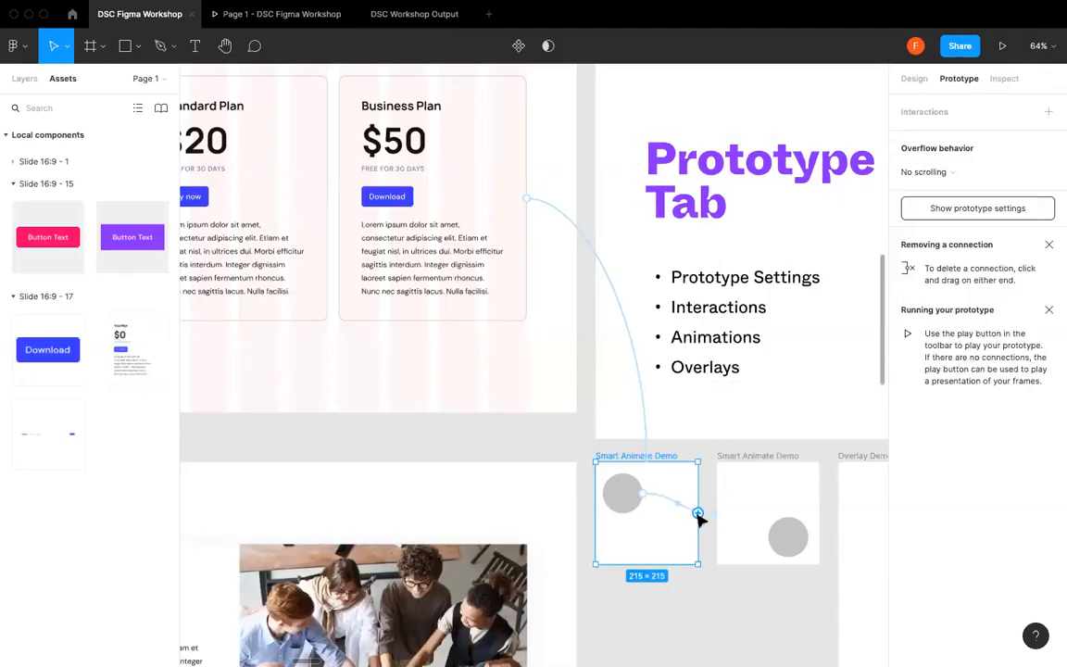
- Set the animation of the grey circle's hover interaction on the first Smart Animate Demo frame to Smart animate
click(623, 493)
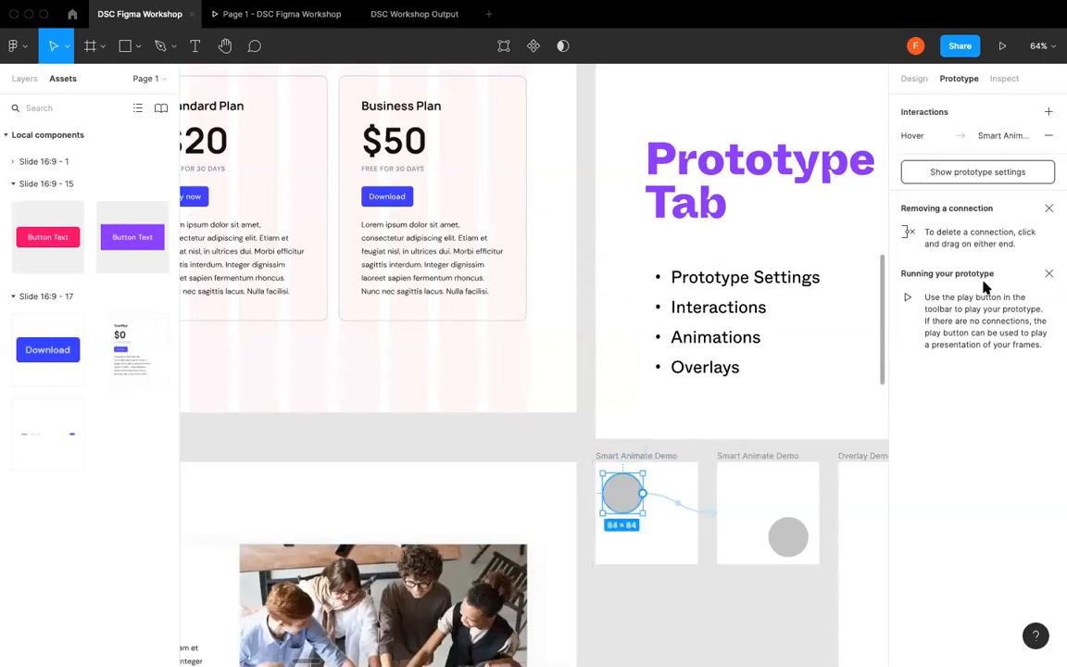
click(917, 139)
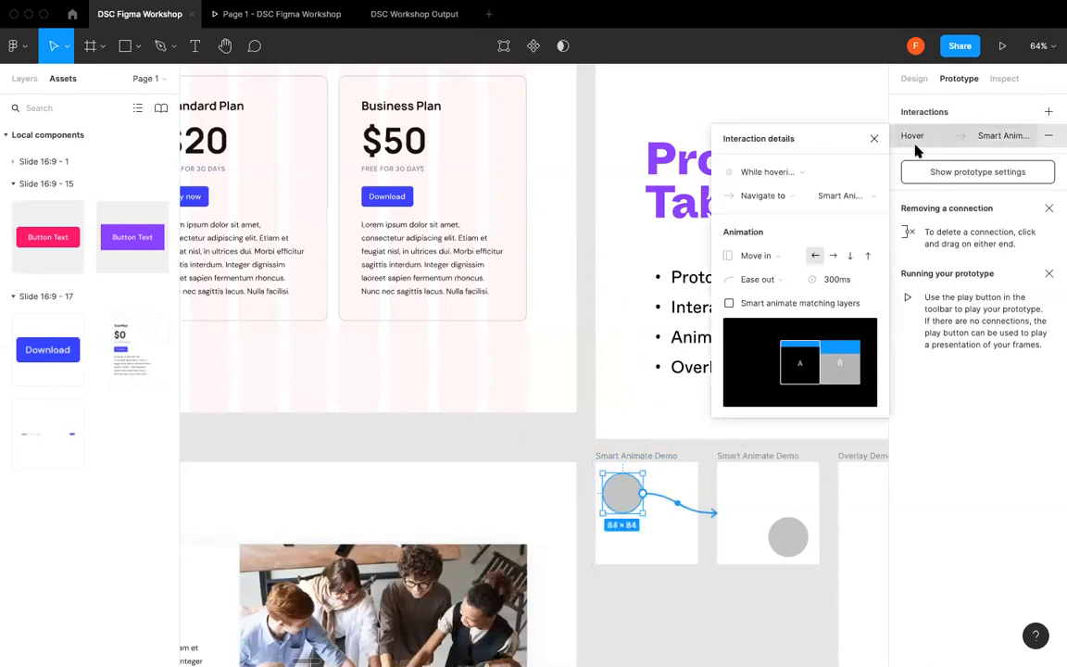
click(781, 253)
click(781, 254)
click(845, 195)
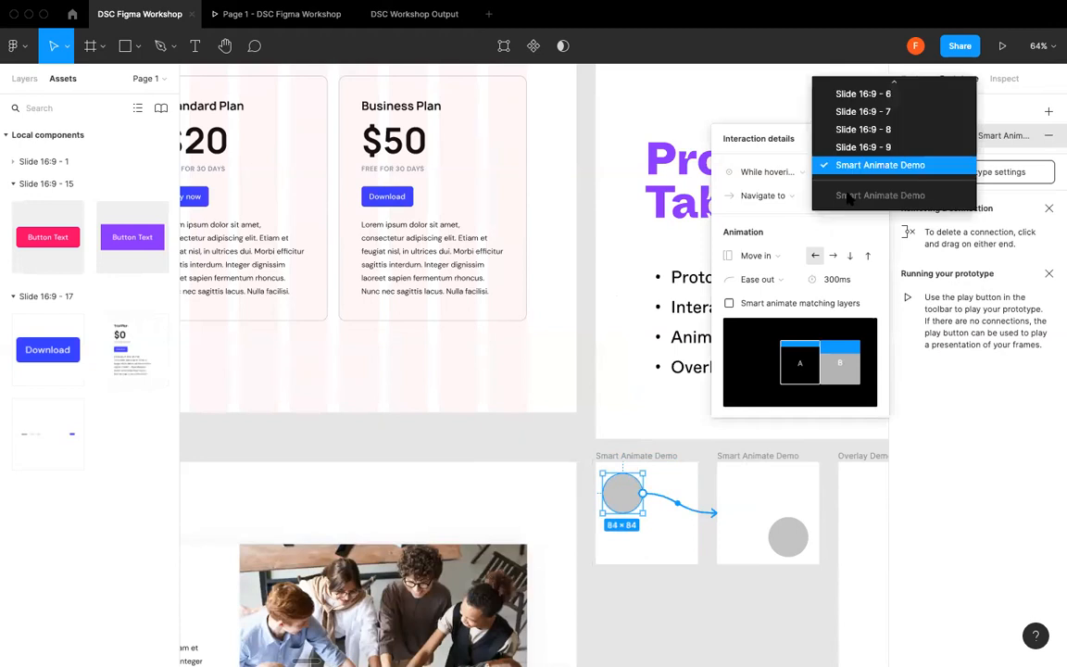
click(775, 227)
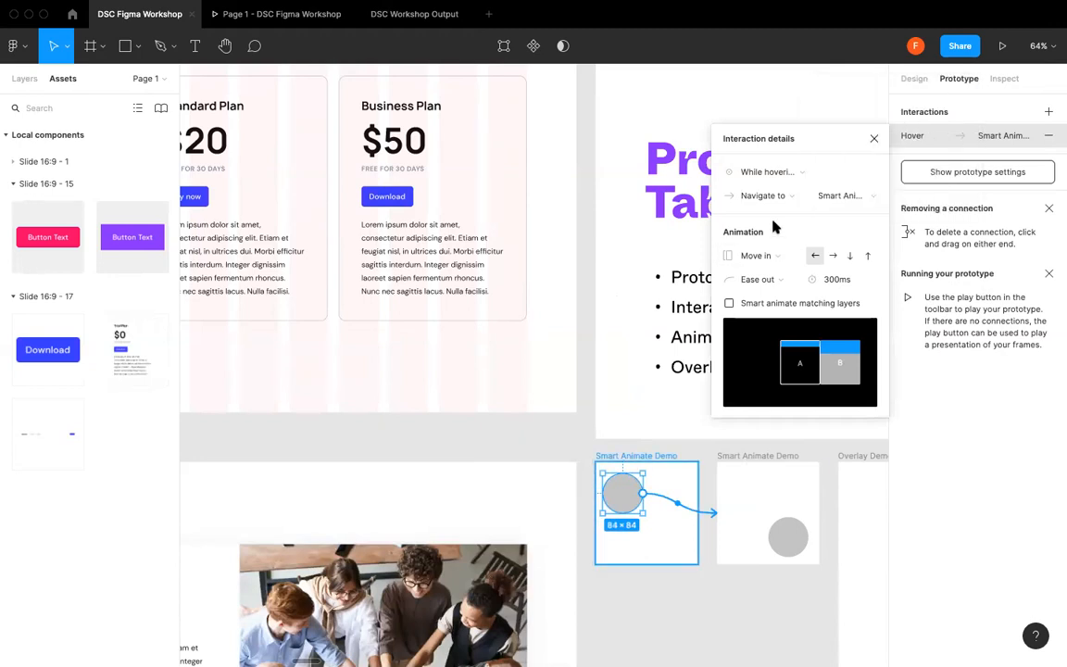
click(758, 256)
click(785, 224)
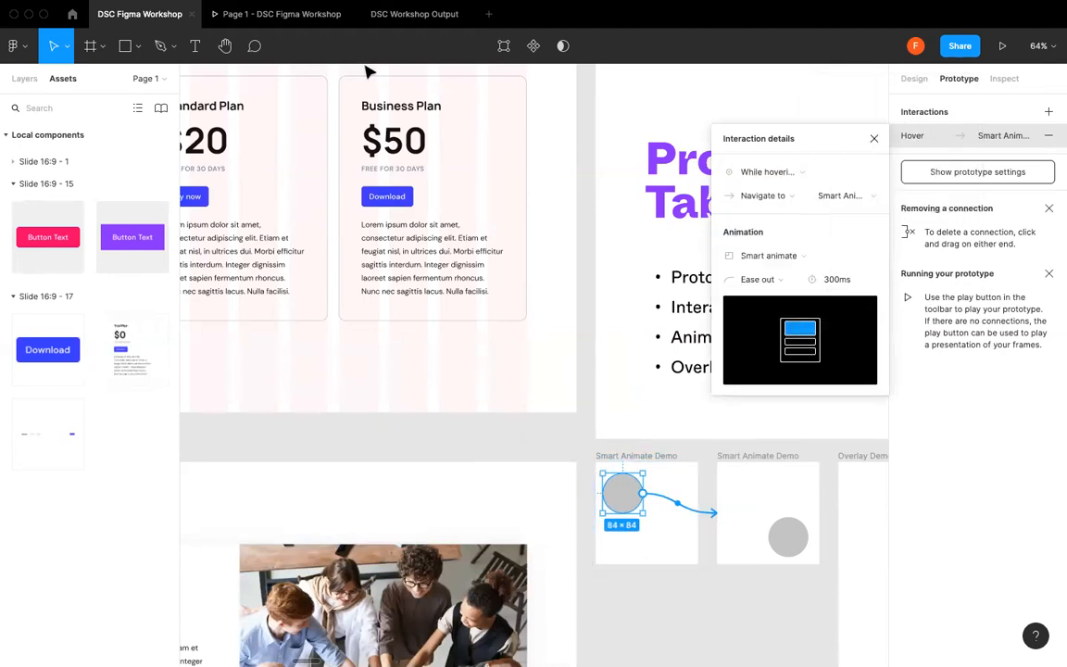
click(874, 139)
click(528, 477)
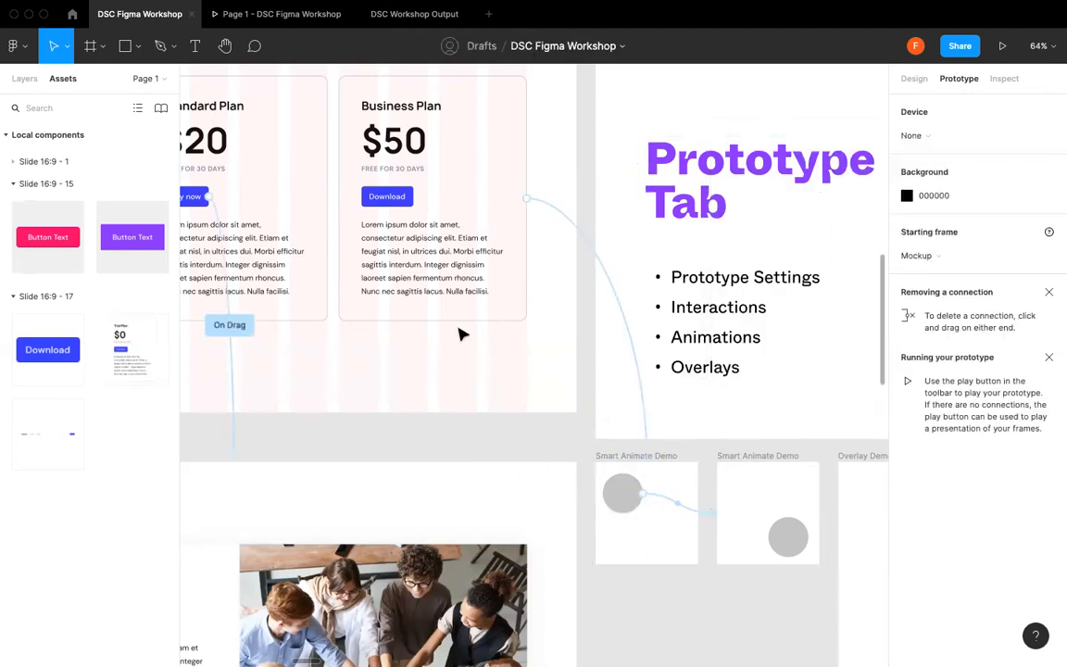
- Check the circle's hover animation in the running prototype and return to the DSC Figma Workshop design file
click(291, 14)
click(481, 331)
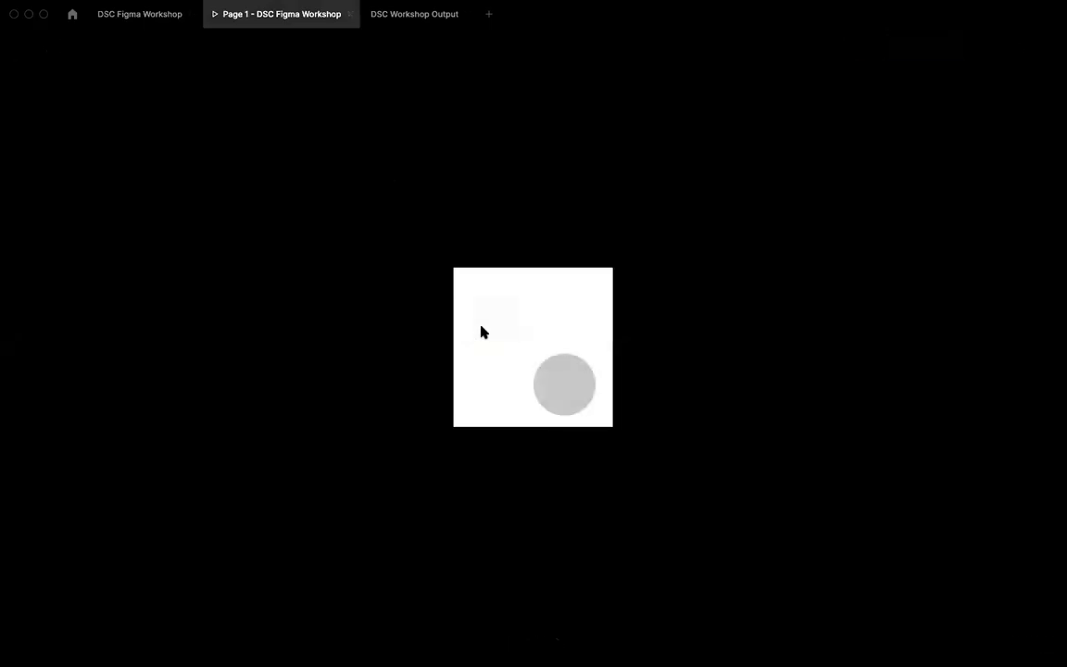
click(139, 14)
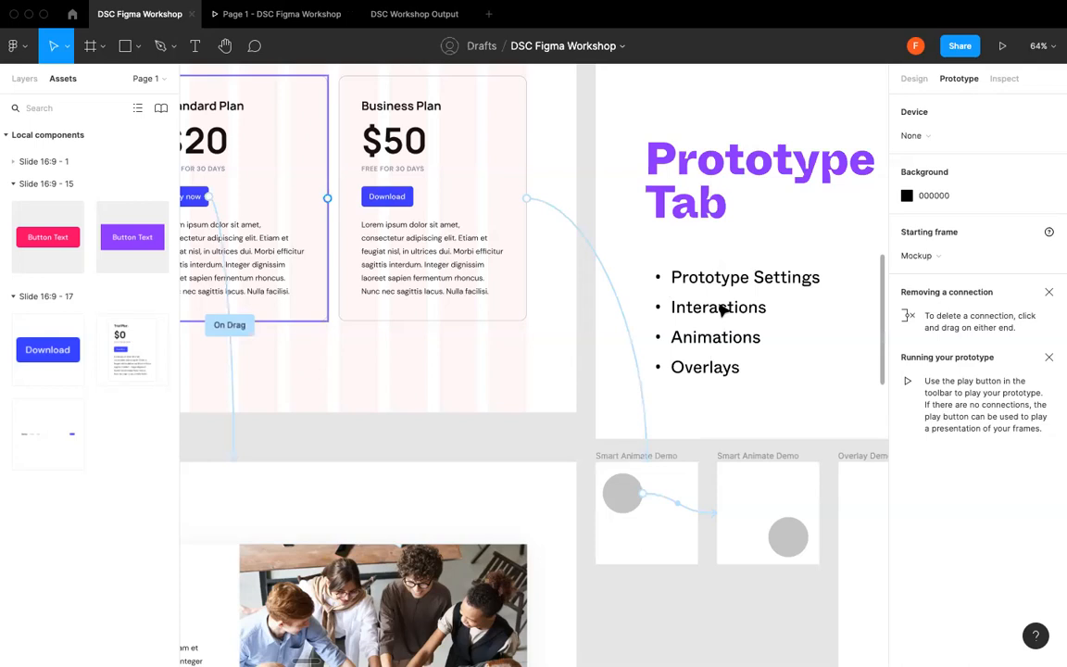
- Examine the animation, easing and duration options of the grey circle's hover interaction without changing them
click(623, 493)
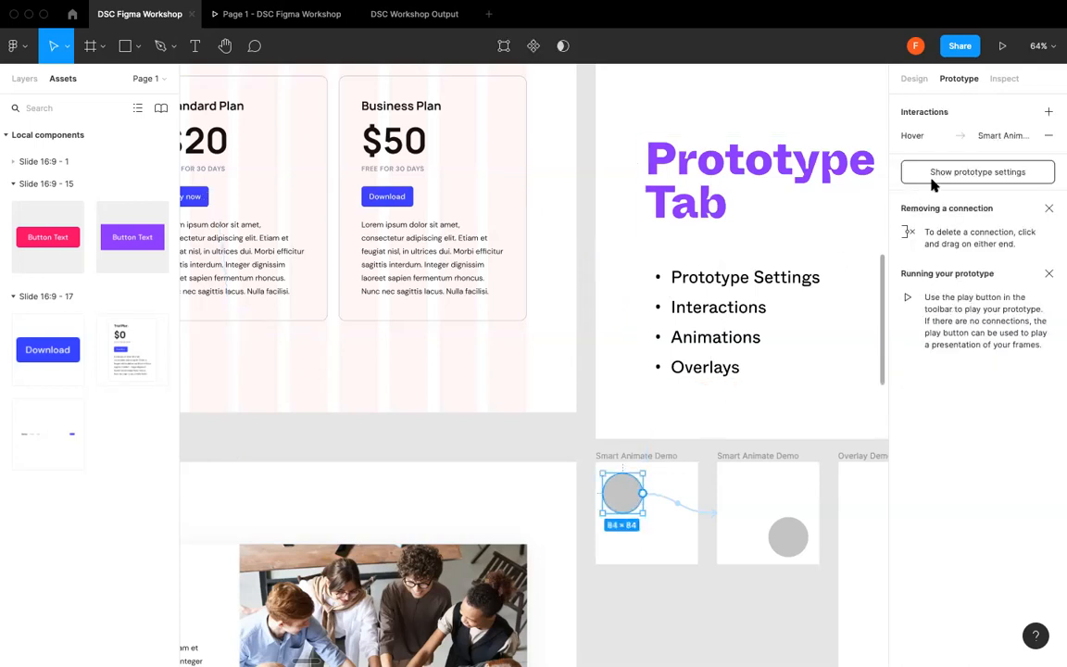
click(912, 135)
click(808, 258)
click(841, 295)
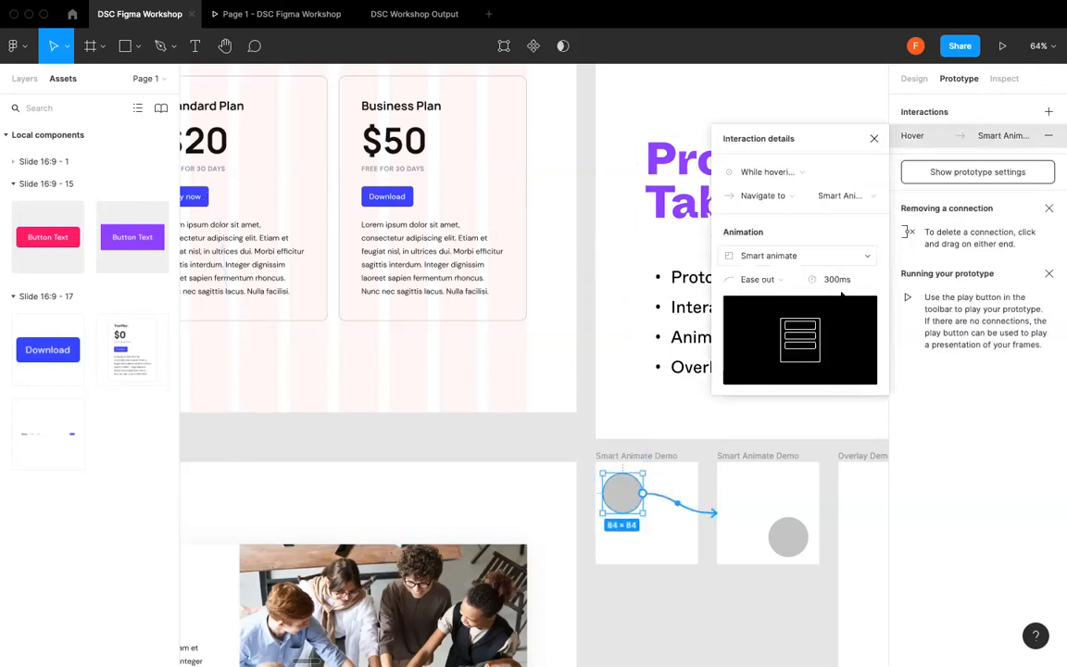
click(758, 279)
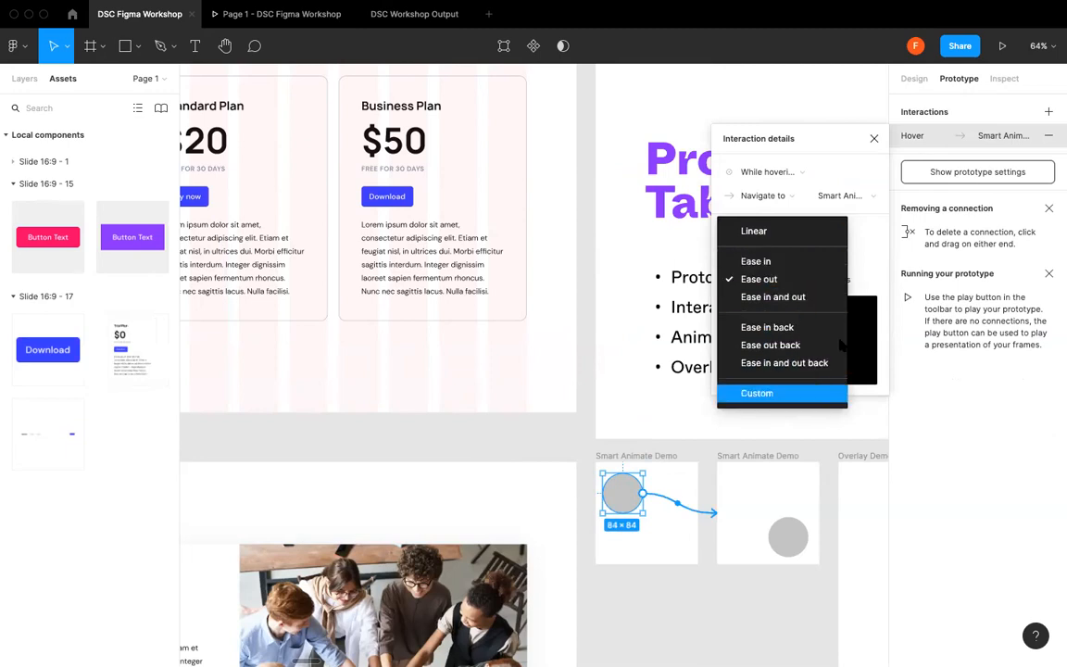
click(864, 289)
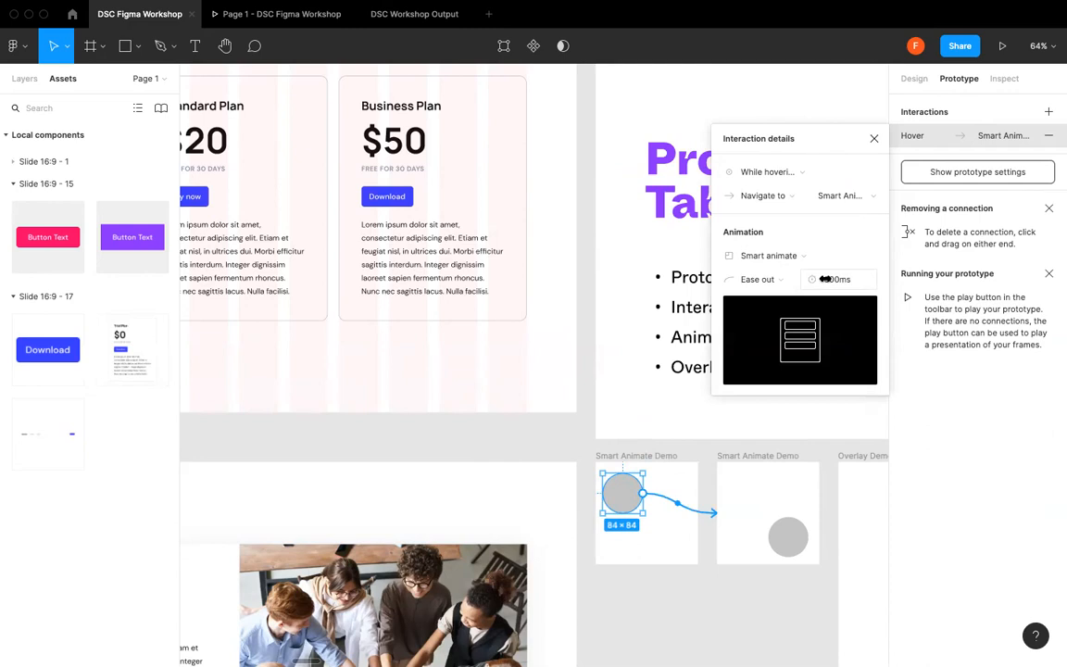
click(871, 138)
click(522, 473)
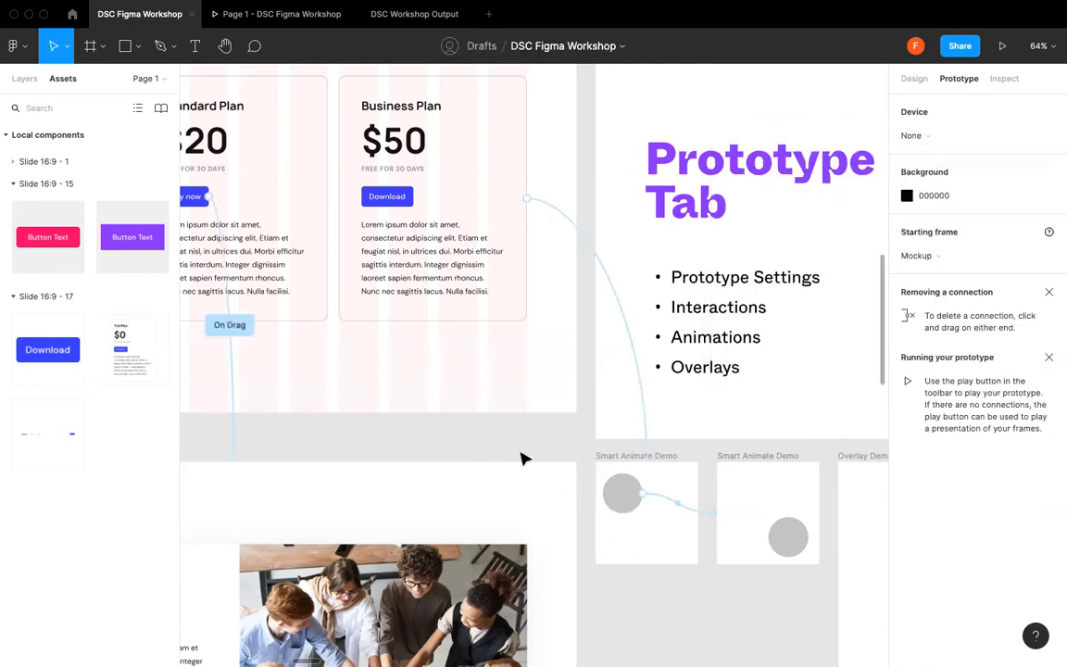
- Switch to the DSC Workshop Output file and copy its Overlay frame
scroll(521, 458, down, 5)
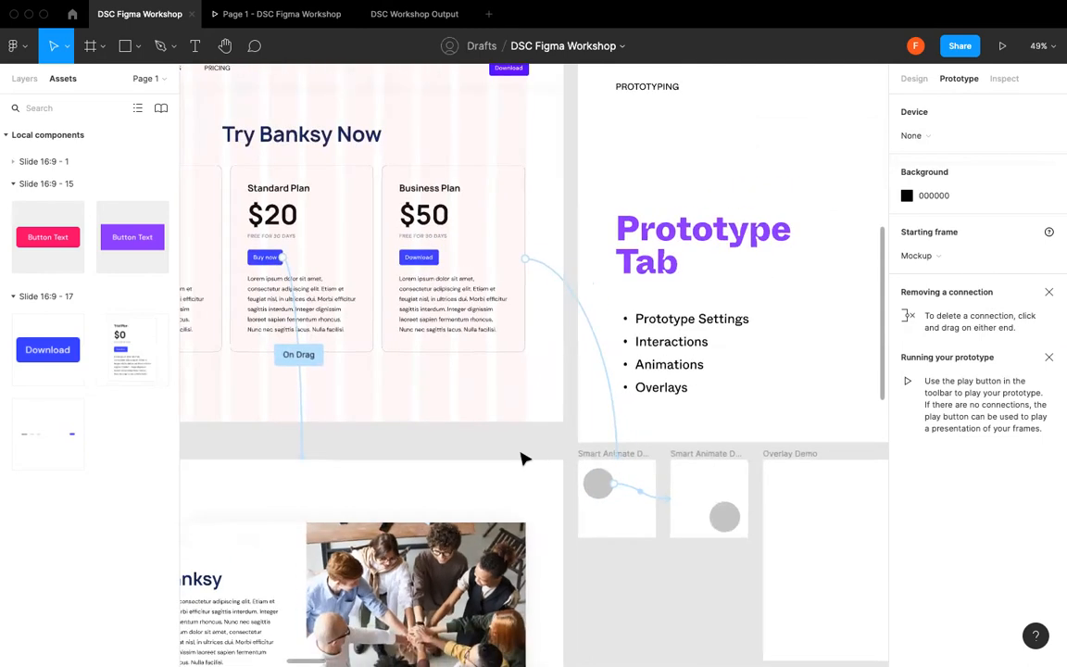
scroll(524, 457, right, 2)
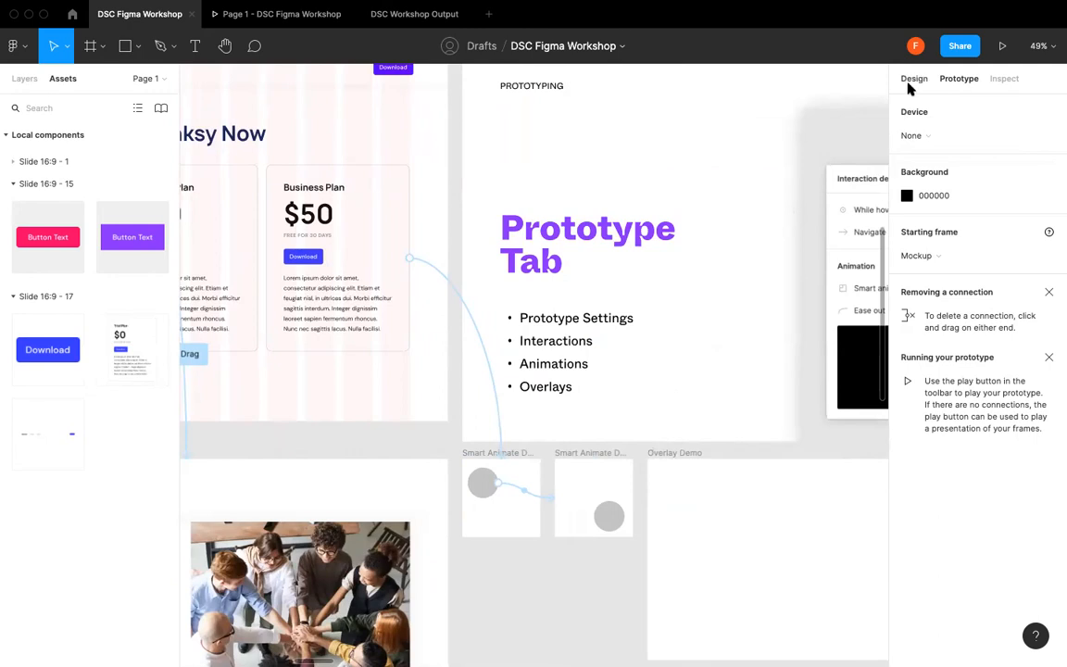
click(393, 15)
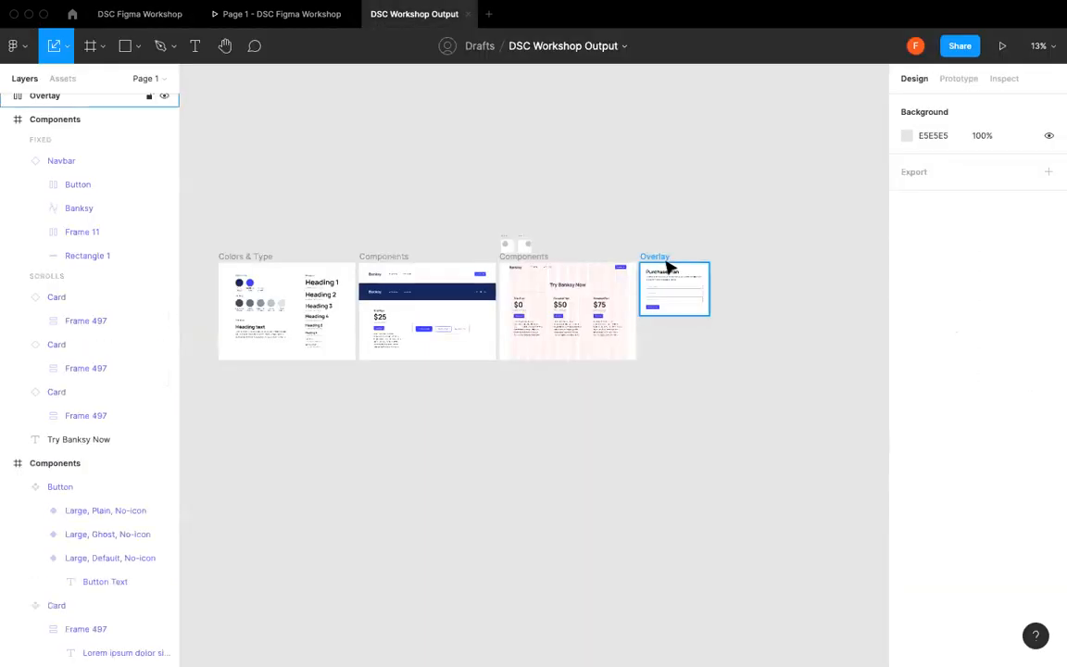
click(671, 268)
- Back in the DSC Figma Workshop file, paste the Overlay frame and place it below the Smart Animate Demo frames, beside the About frame
click(139, 14)
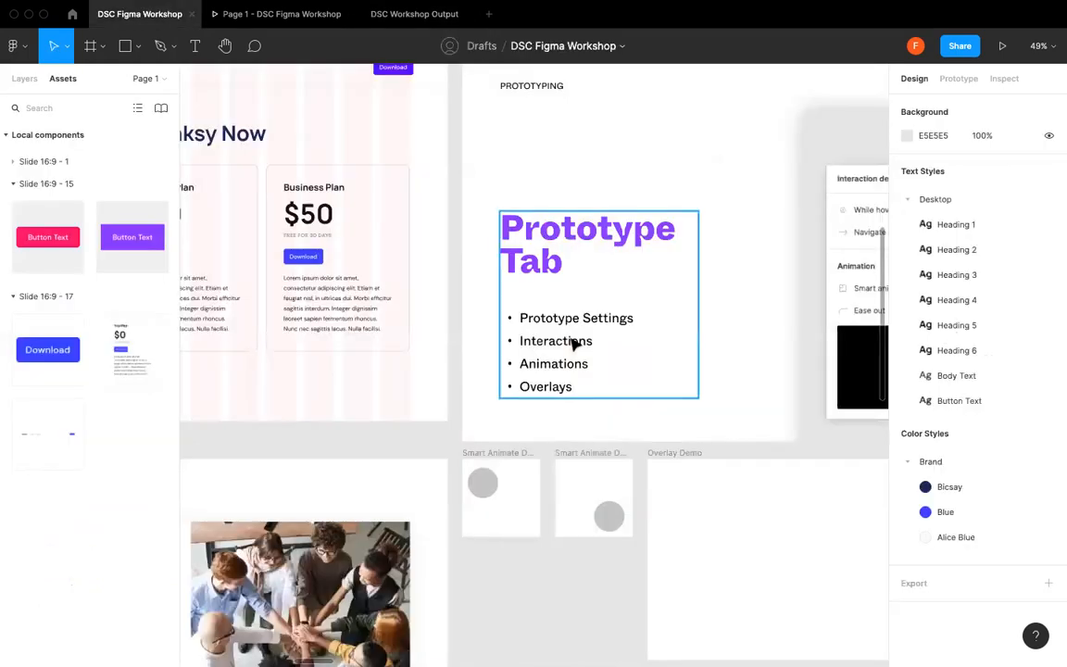
scroll(571, 340, down, 5)
scroll(571, 344, down, 4)
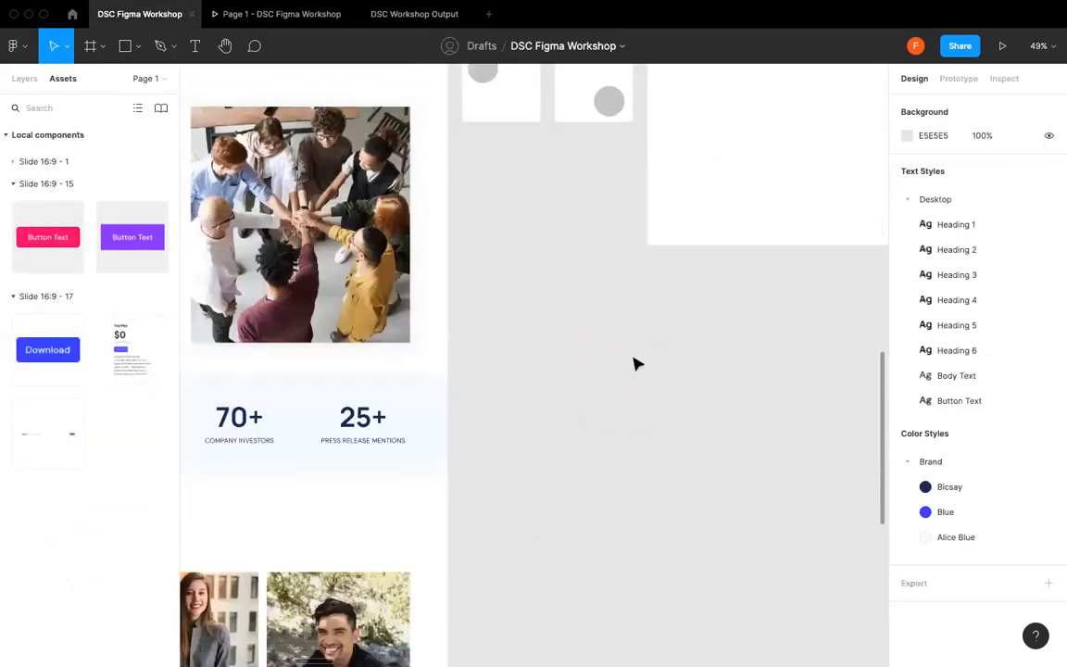
key(ctrl+v)
drag(441, 322, 507, 335)
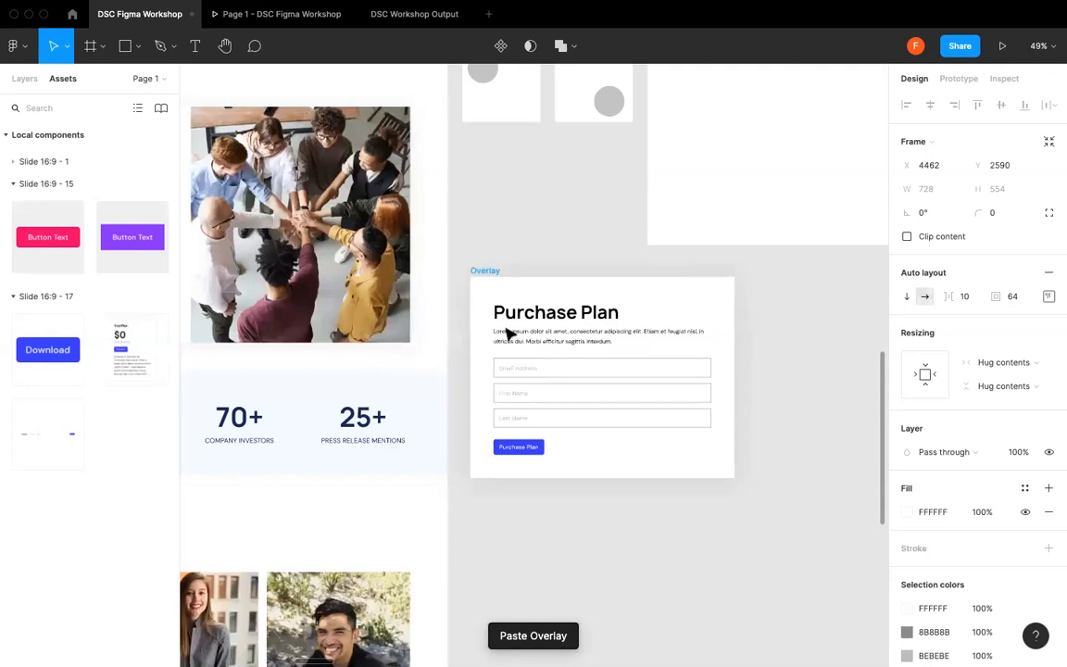
key(Escape)
scroll(510, 310, down, 3)
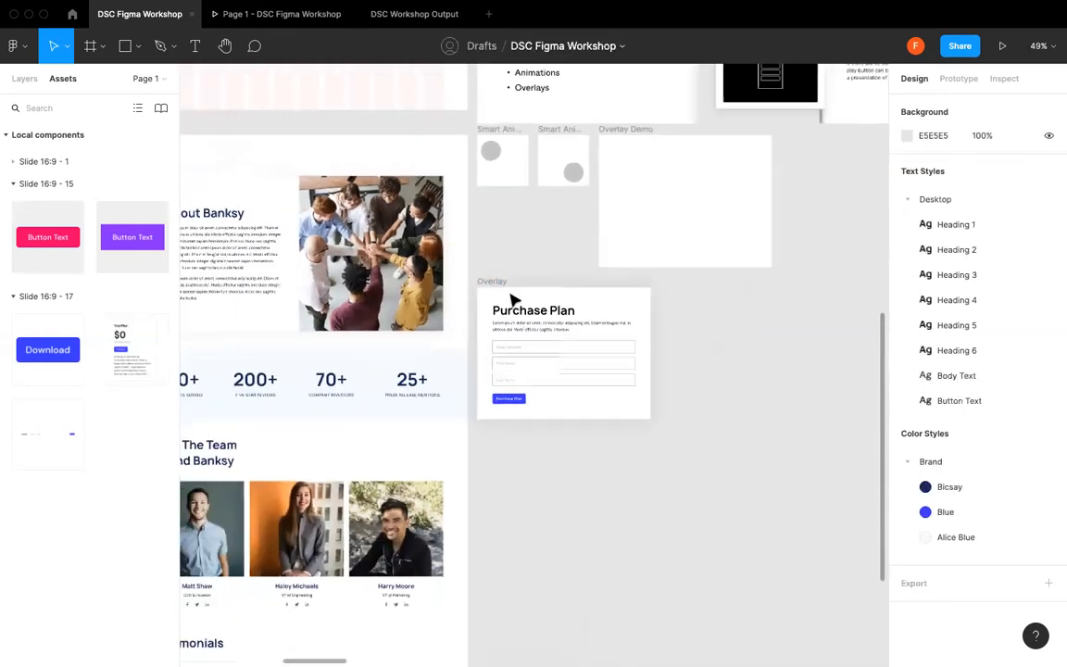
scroll(512, 295, left, 1)
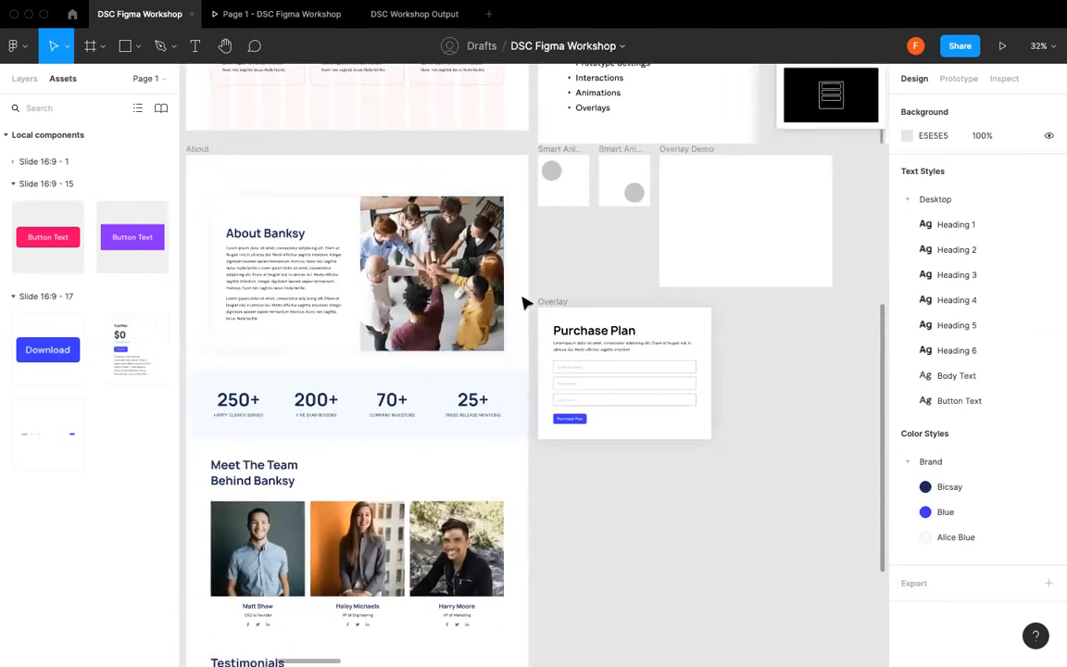
click(612, 358)
- Add a prototype connection from the Download button on the Mockup frame's Trial Plan card to the Overlay frame
scroll(555, 344, up, 1)
scroll(555, 344, left, 1)
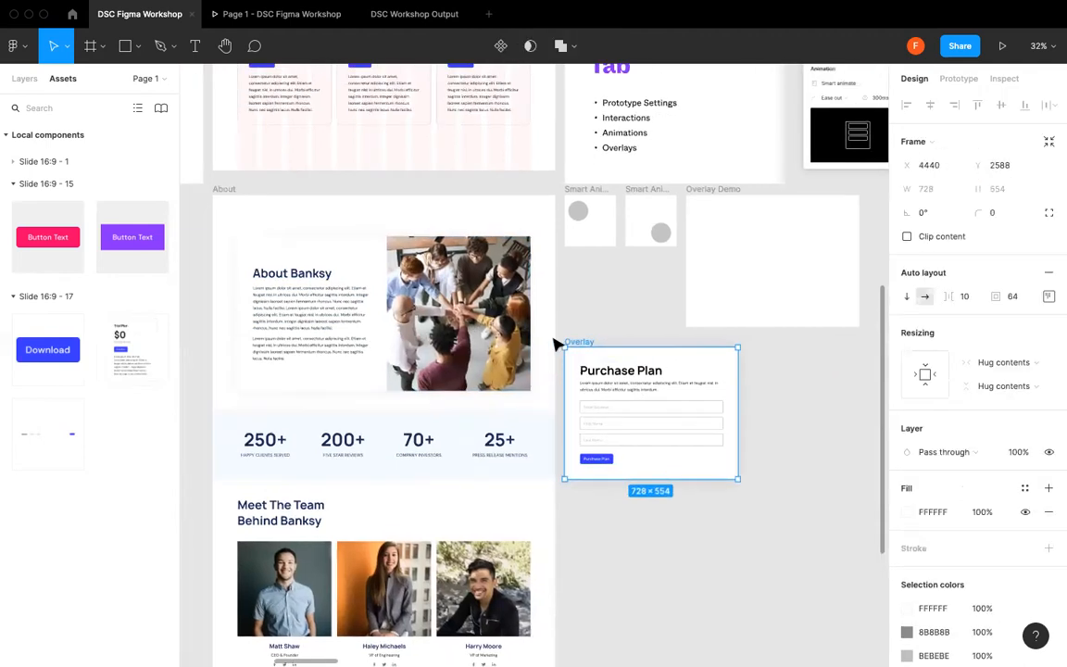
scroll(555, 343, up, 3)
scroll(555, 343, left, 1)
scroll(572, 288, up, 3)
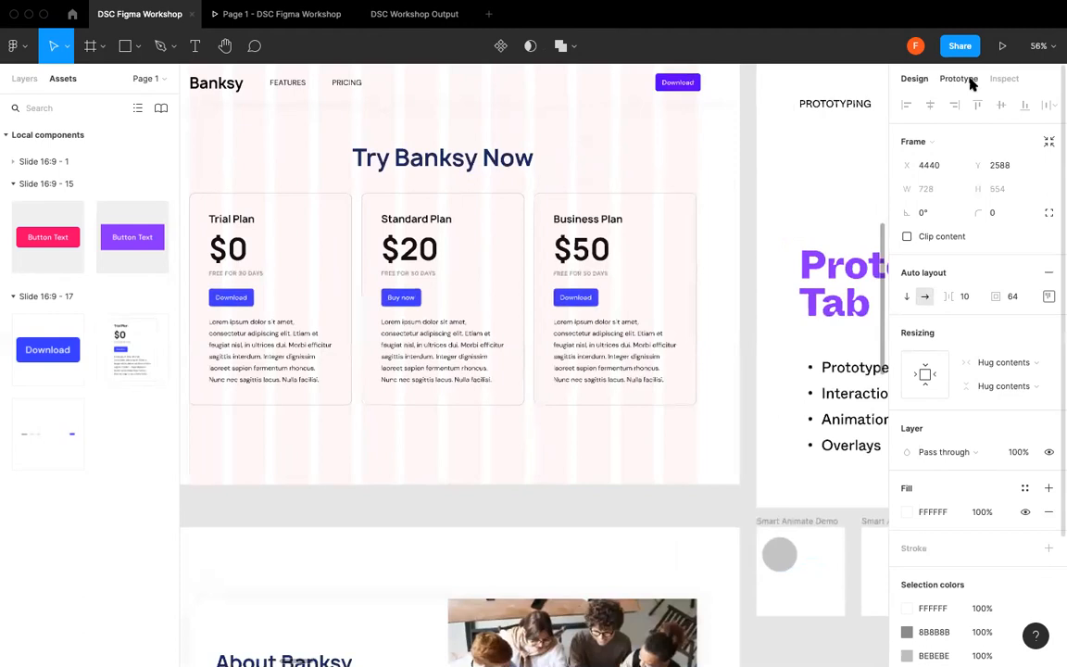
click(969, 82)
click(576, 299)
double_click(576, 298)
double_click(577, 298)
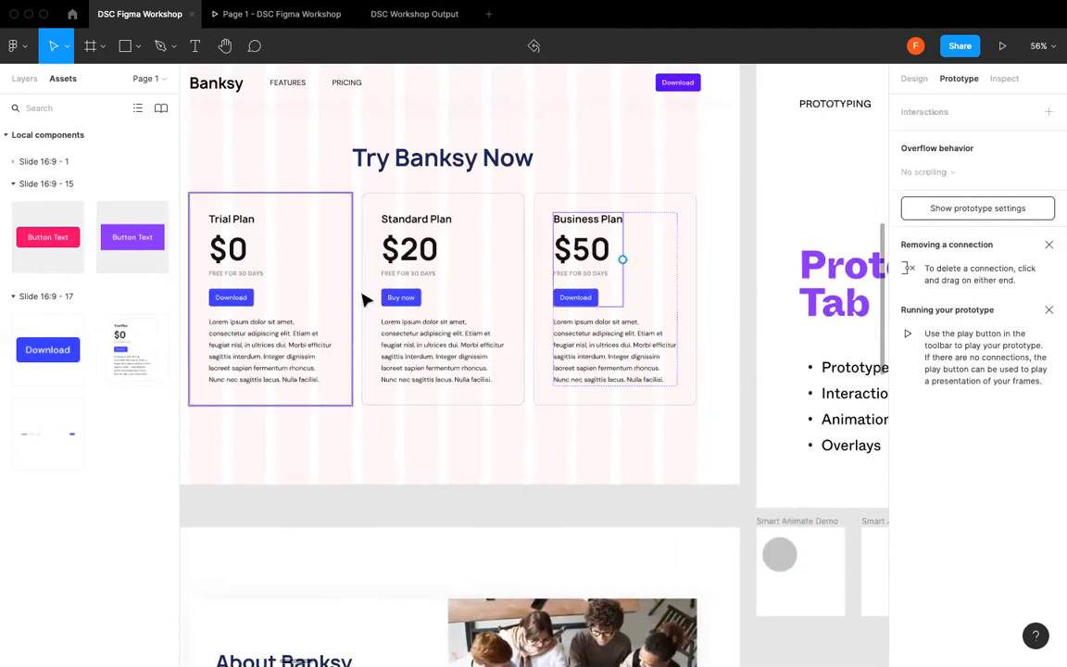
click(399, 299)
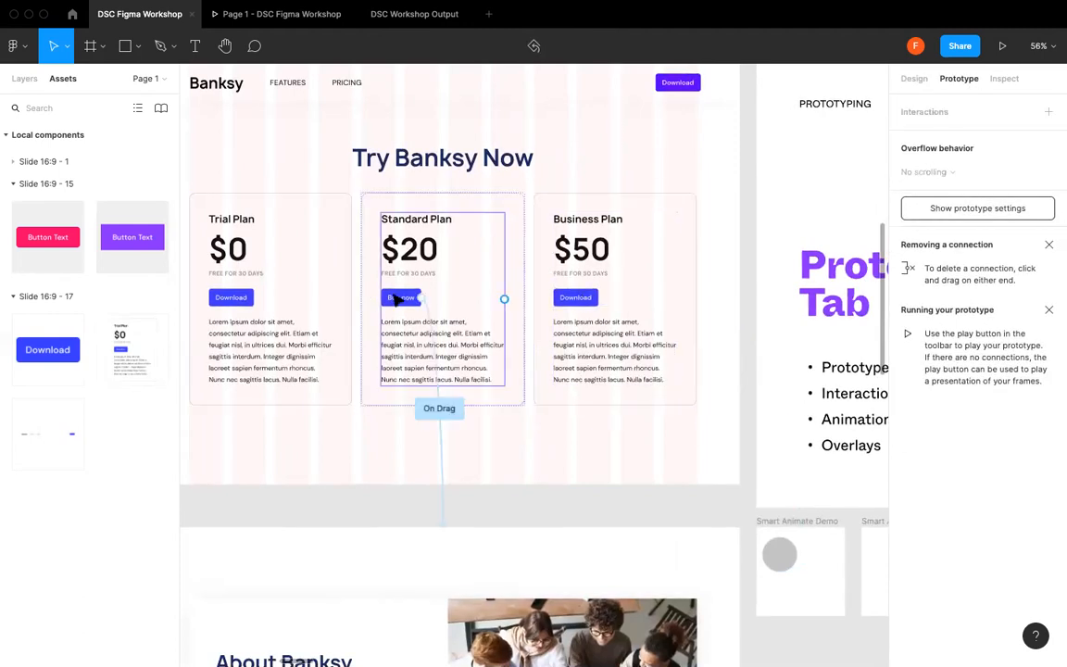
click(220, 300)
double_click(220, 300)
double_click(219, 300)
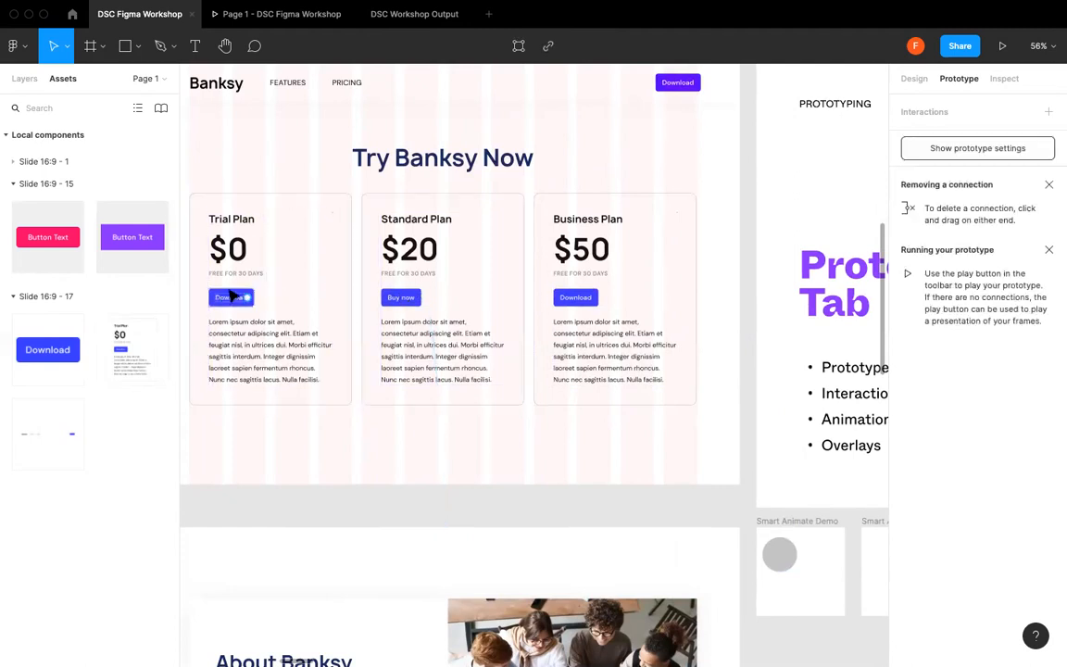
drag(256, 296, 814, 493)
- Change the action of the Trial Plan Download button's interaction to Open overlay
scroll(414, 338, up, 3)
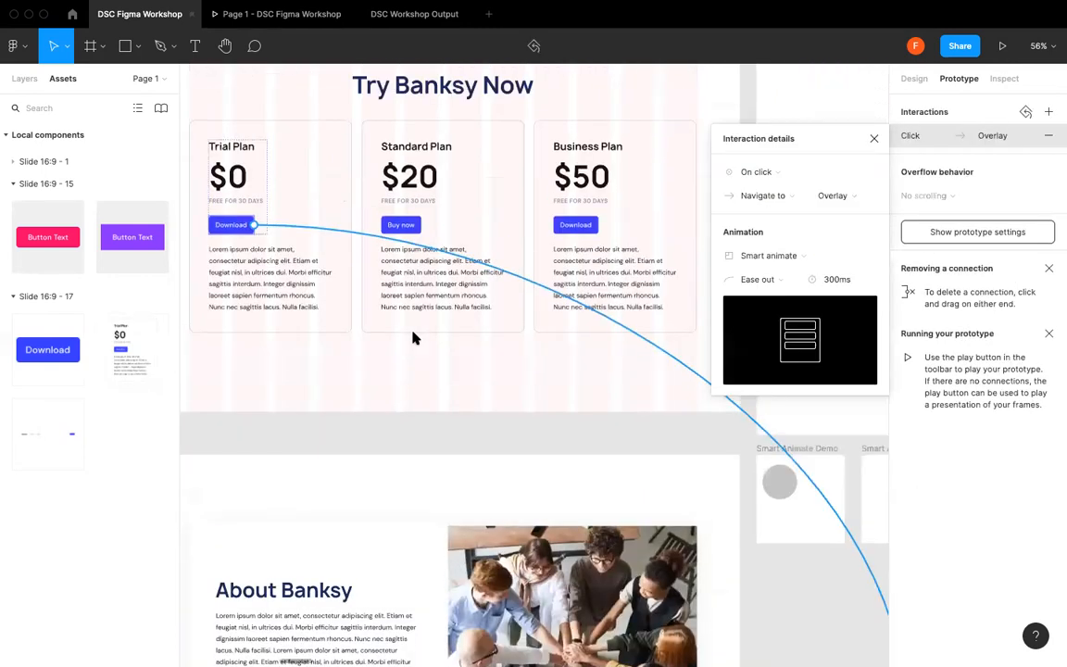
scroll(414, 338, up, 2)
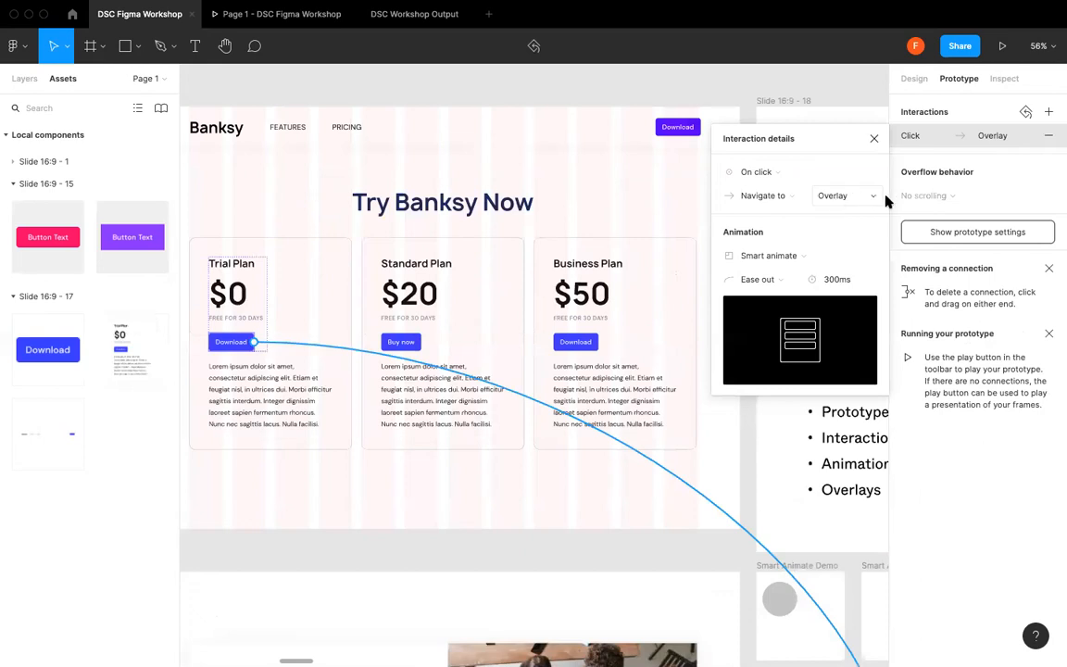
click(798, 199)
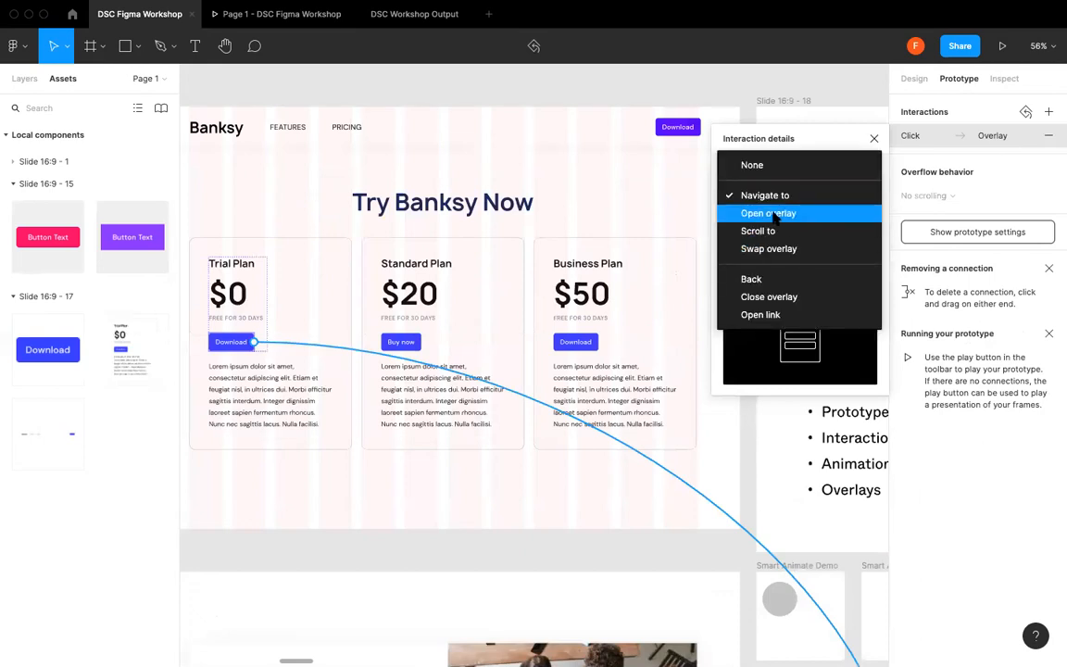
click(785, 210)
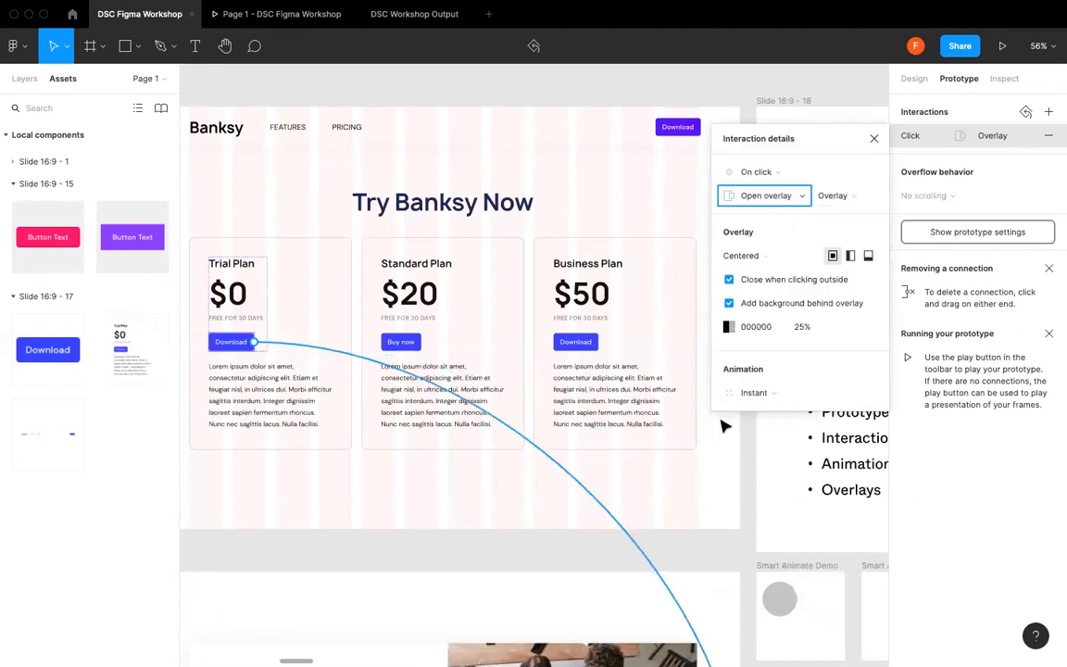
- Review the position and animation choices for the Download button's overlay, keeping Centered and Instant
scroll(722, 424, down, 3)
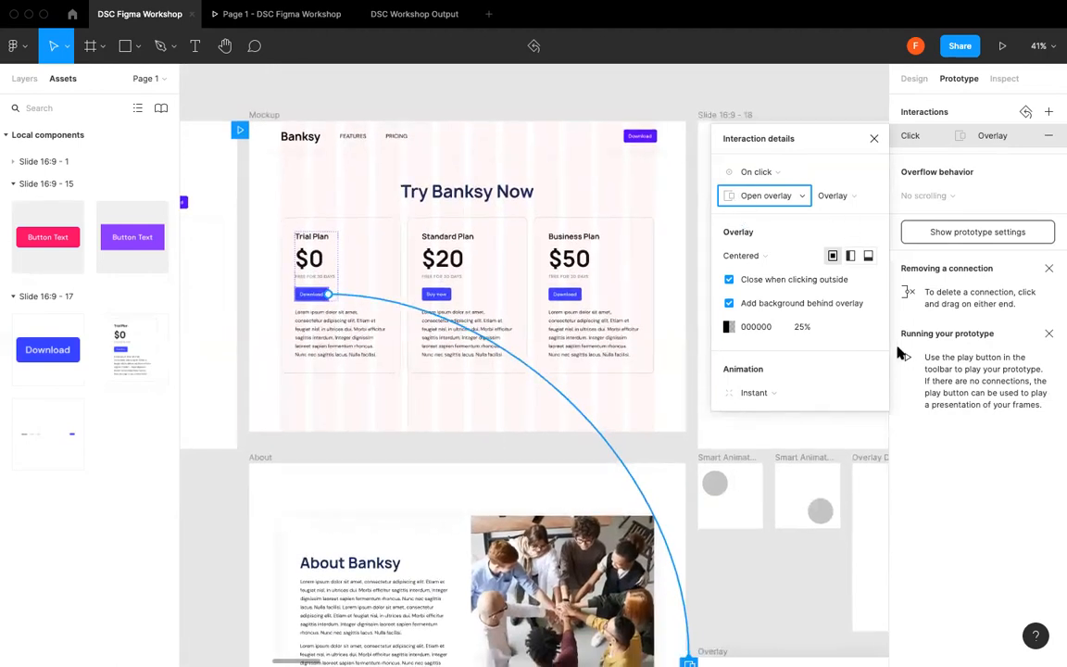
click(762, 264)
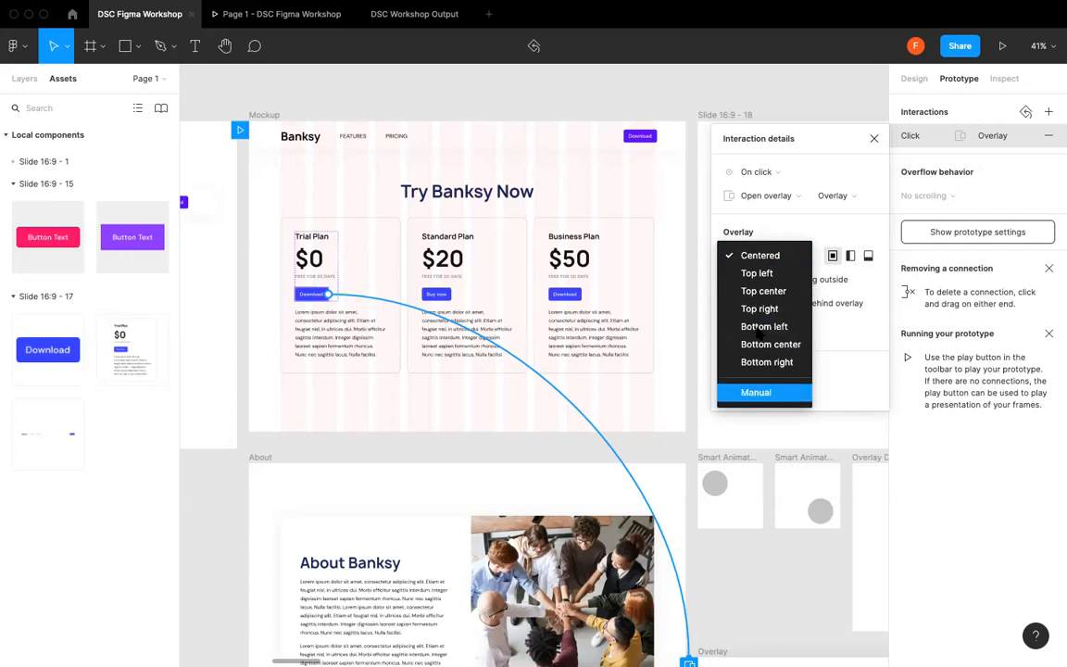
click(860, 228)
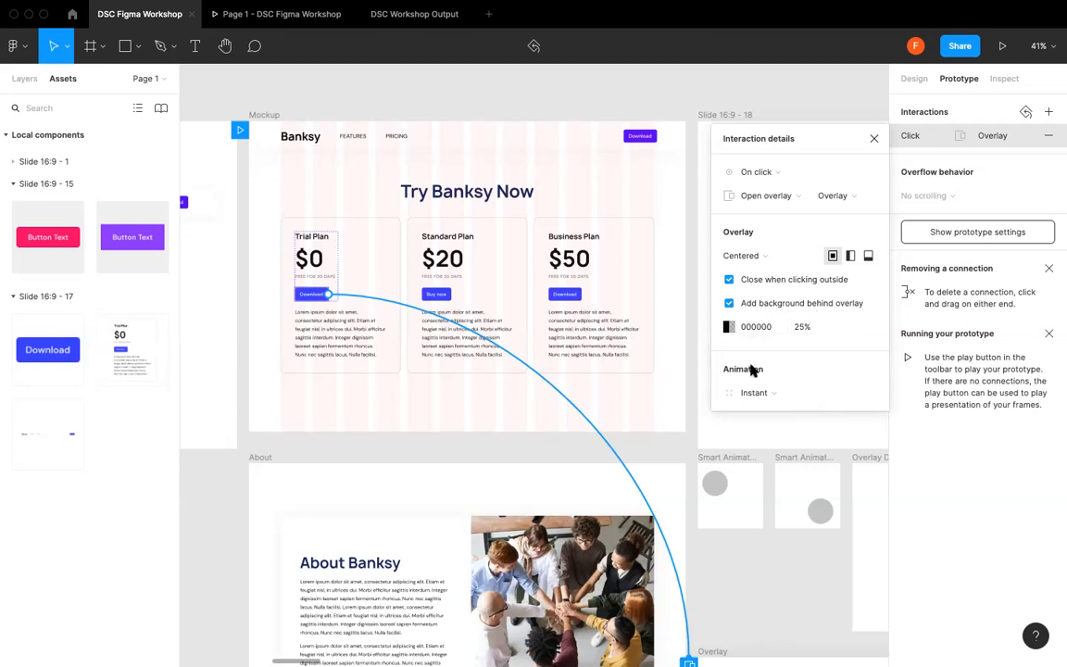
click(765, 395)
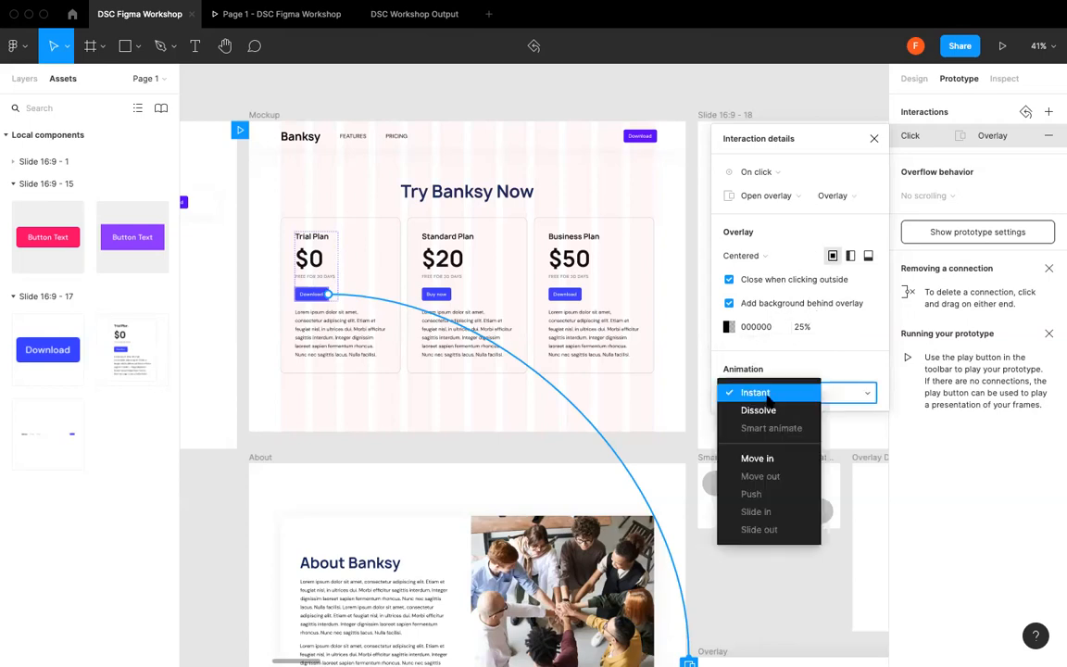
click(858, 359)
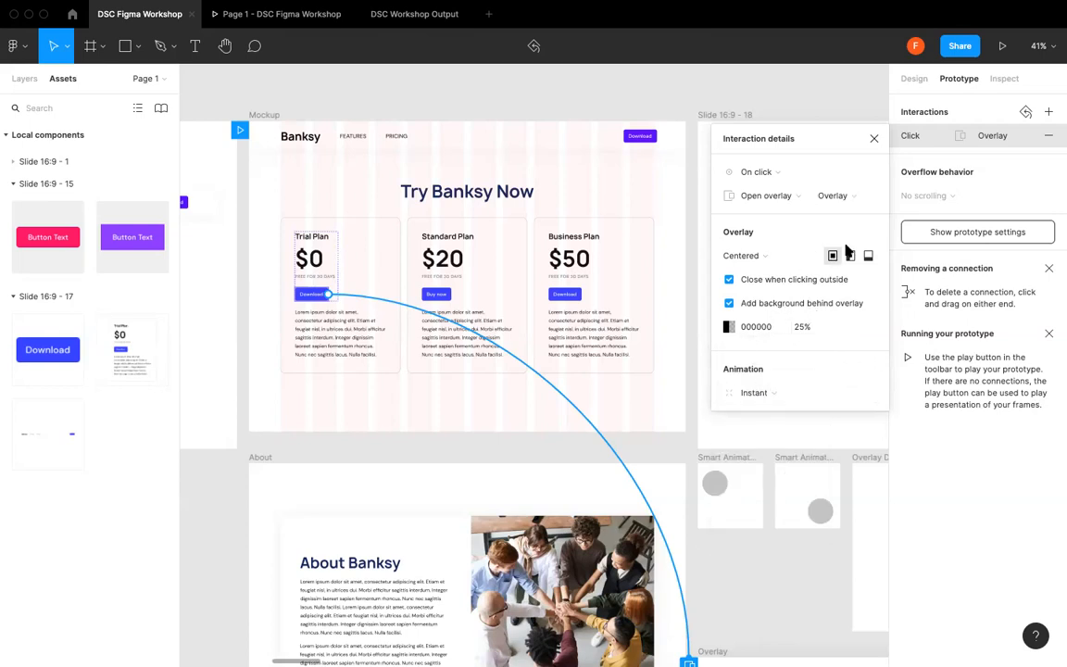
- In the running prototype, test opening the Purchase Plan overlay from the Trial Plan's Download button and closing it by selecting outside
click(873, 138)
click(283, 14)
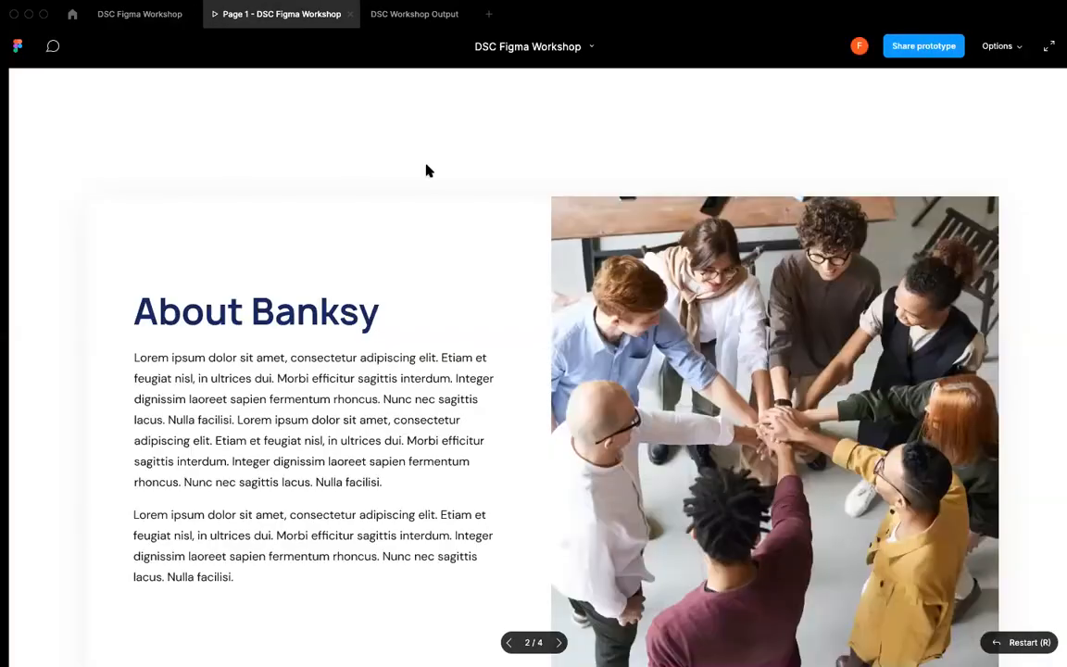
scroll(383, 223, down, 3)
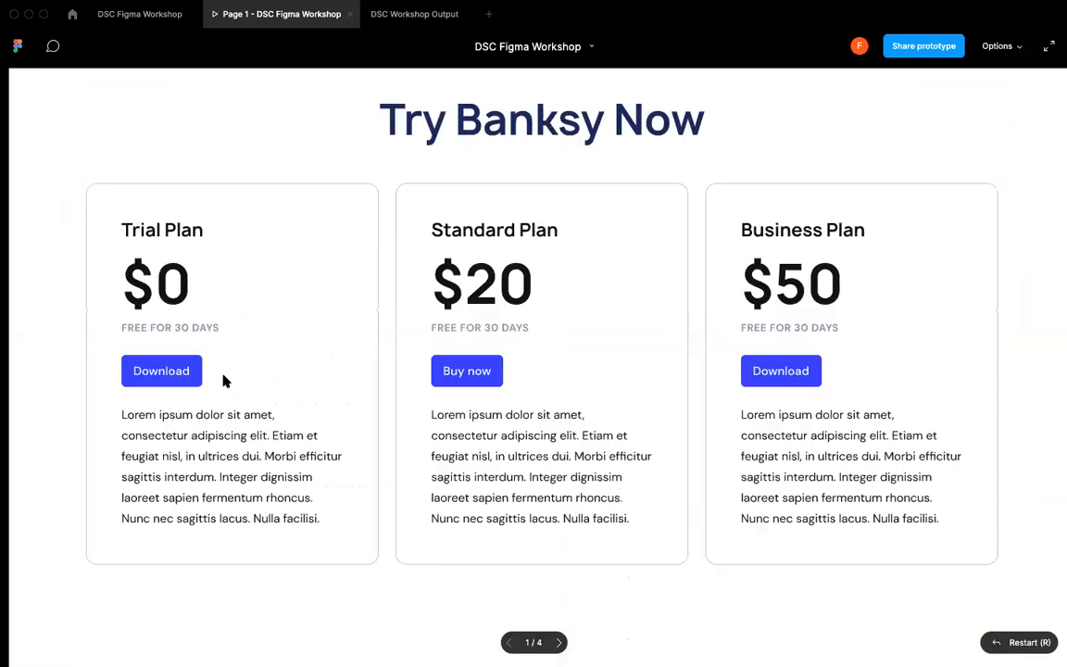
click(189, 376)
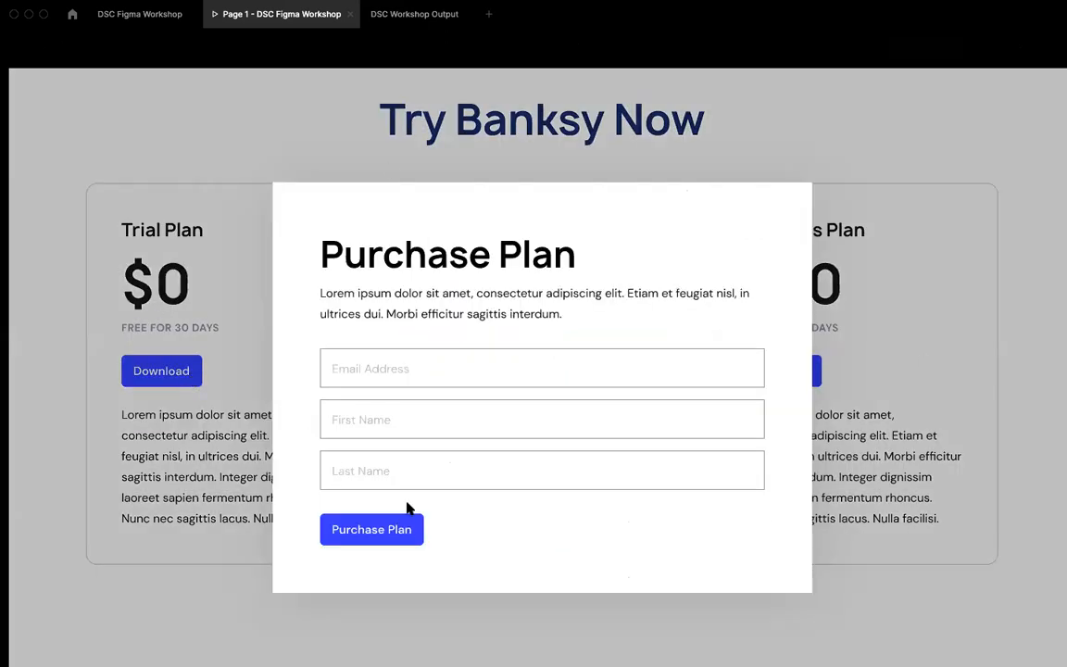
click(877, 85)
click(161, 376)
click(896, 143)
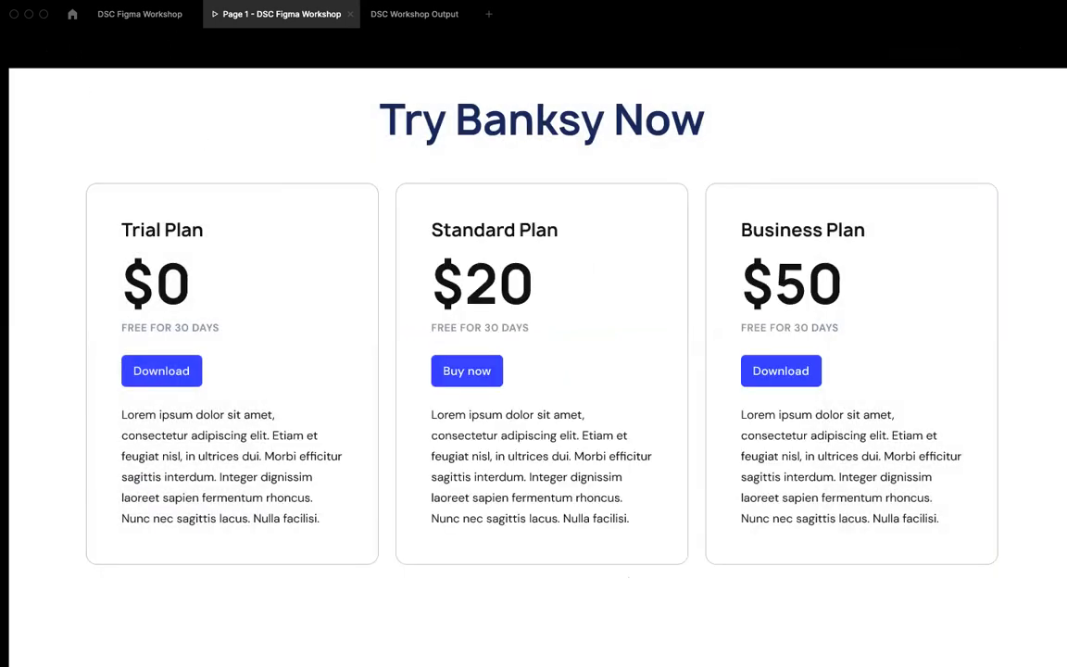
- Return to the DSC Figma Workshop file and examine the Resizing Designs tip on the Random Figma Tips slide, with layers and design properties shown
click(99, 16)
click(618, 102)
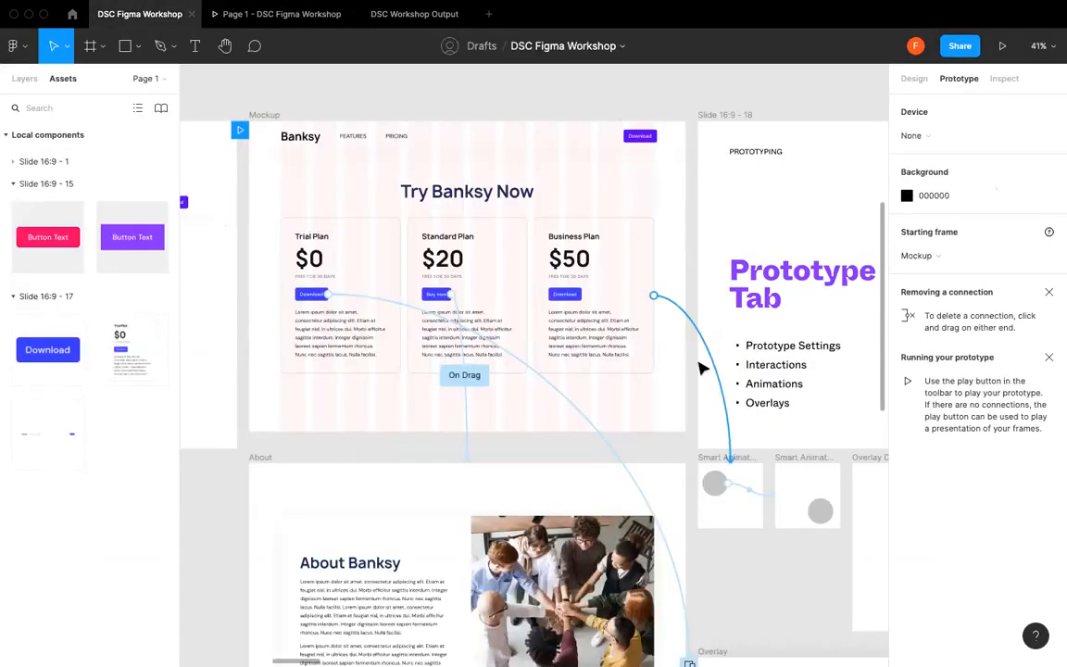
scroll(701, 368, right, 5)
scroll(702, 370, down, 2)
scroll(701, 369, right, 5)
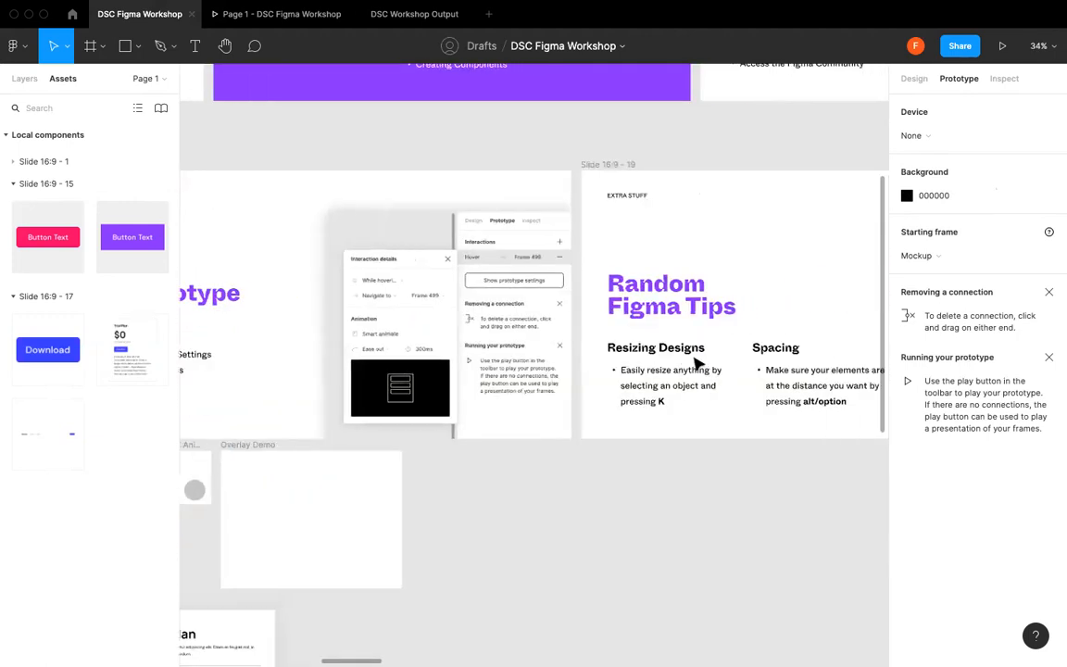
scroll(684, 336, up, 3)
scroll(684, 335, right, 3)
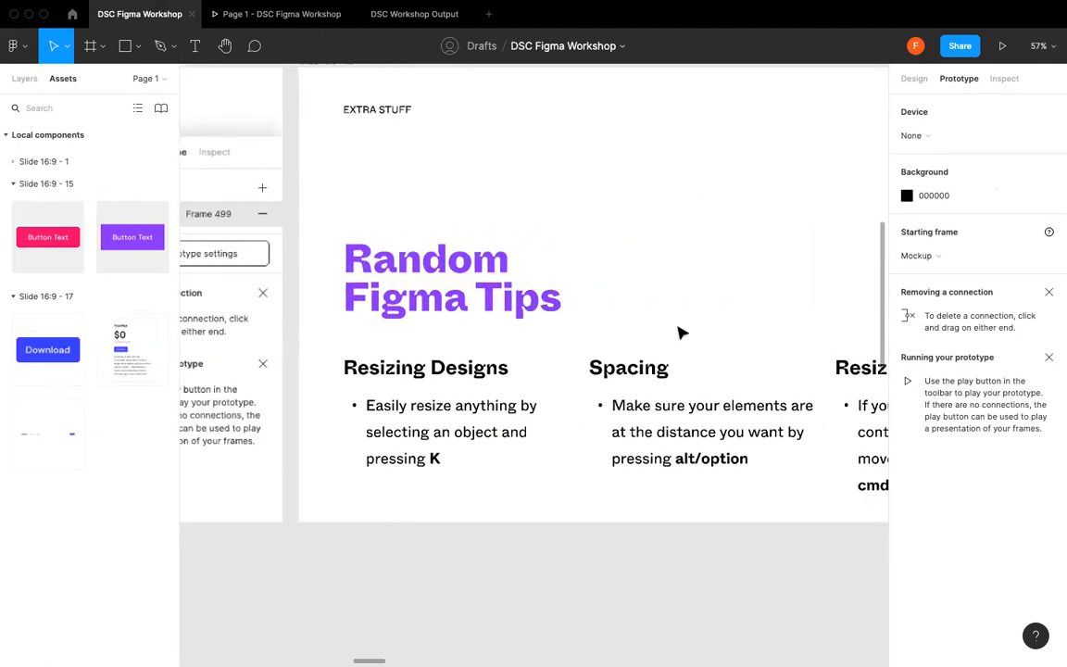
click(17, 81)
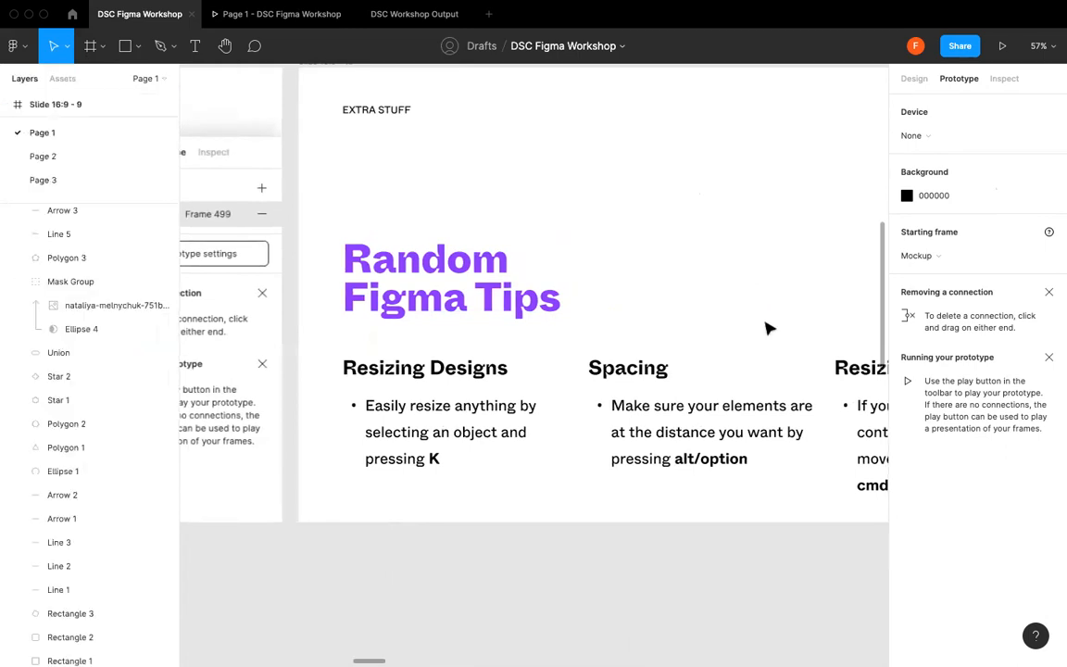
scroll(767, 328, right, 1)
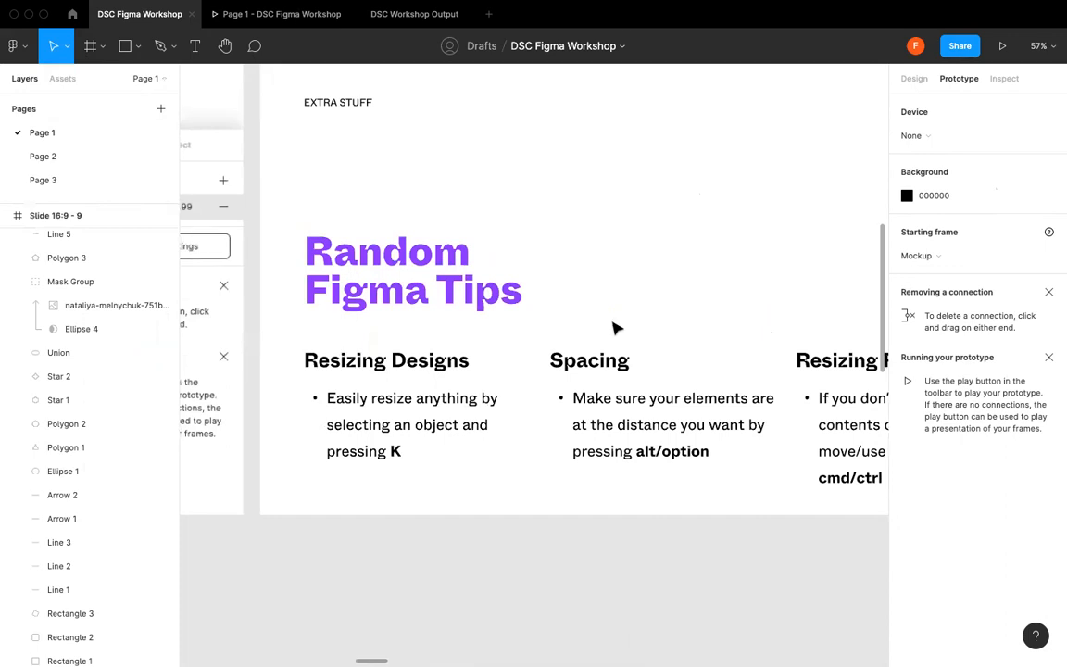
click(916, 79)
scroll(418, 444, down, 8)
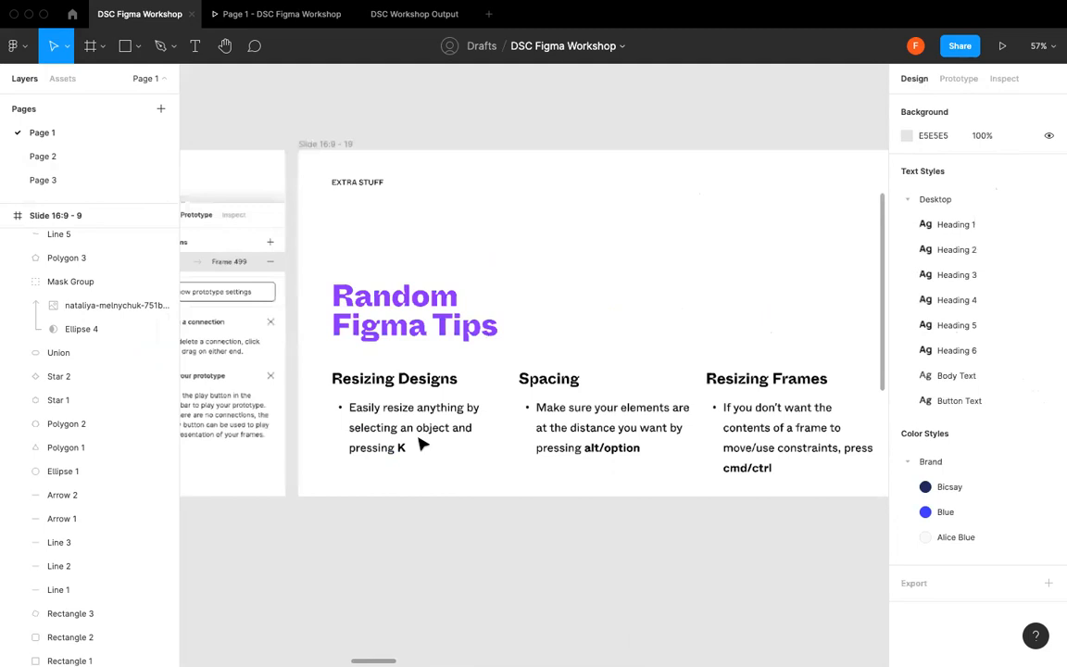
- Try scaling the Overlay frame together with its contents to about 934 × 711 using the Scale tool, and undo it
scroll(416, 497, down, 3)
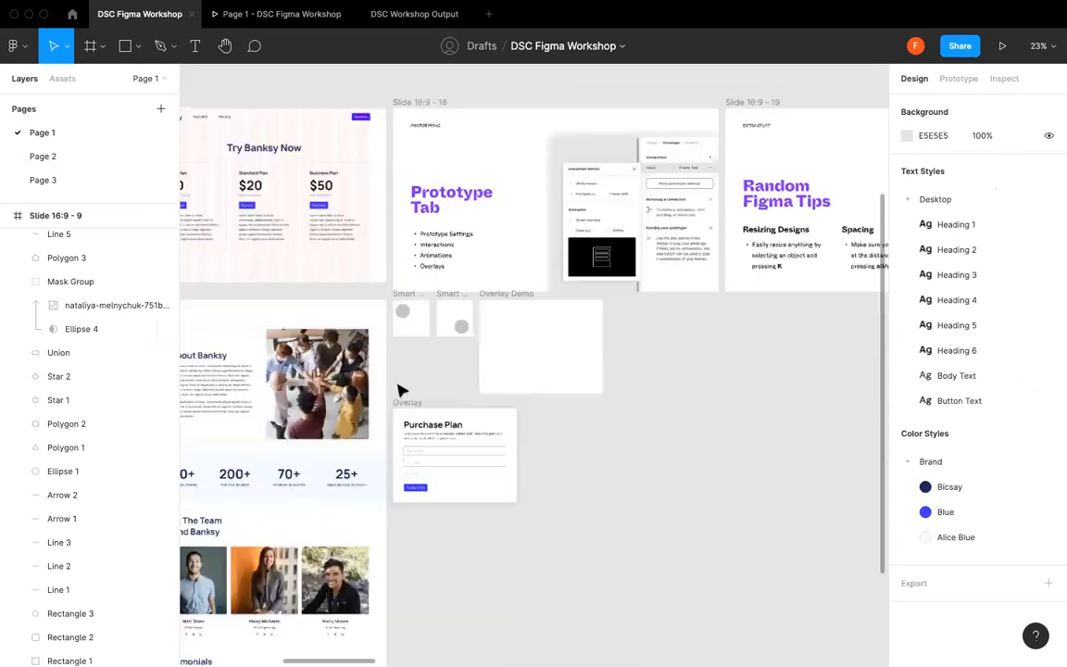
scroll(400, 389, up, 4)
click(526, 407)
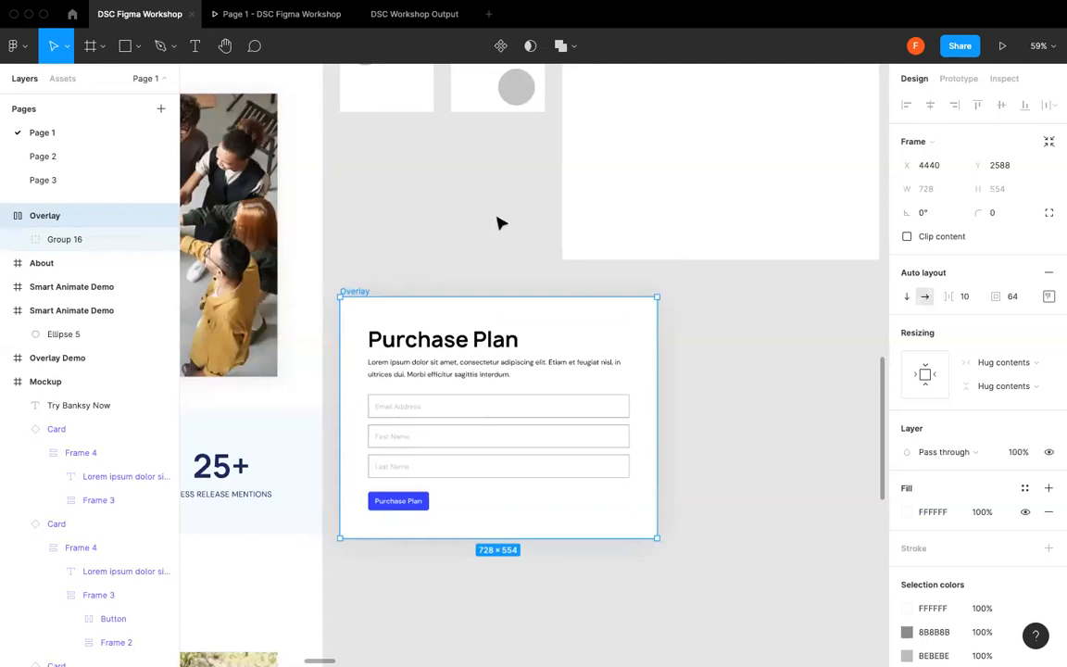
click(67, 45)
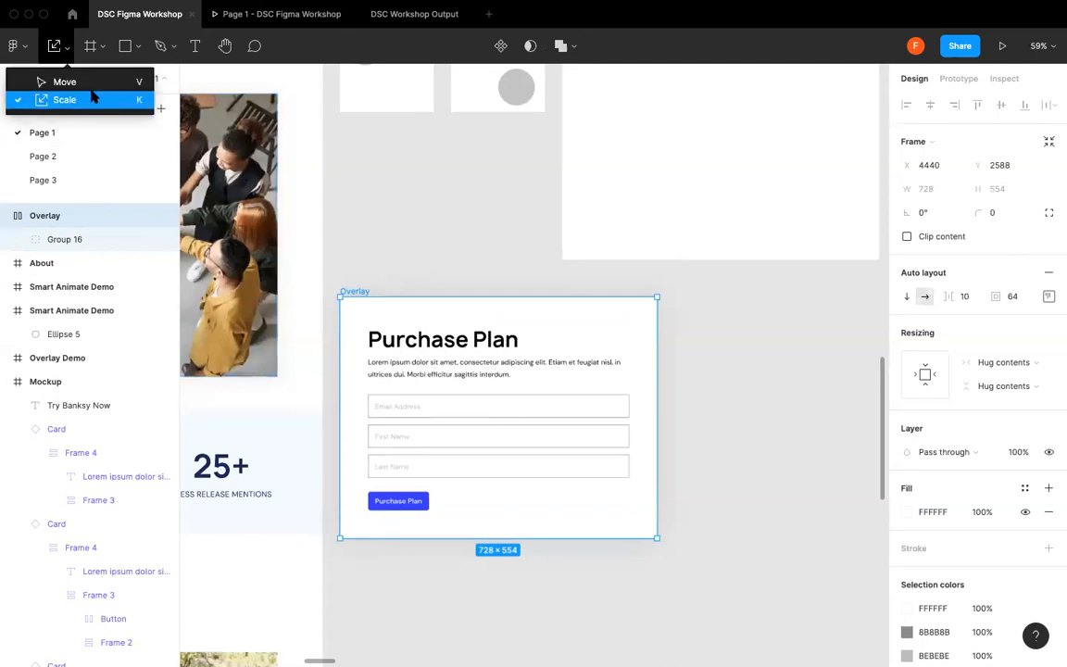
click(65, 82)
scroll(588, 384, down, 2)
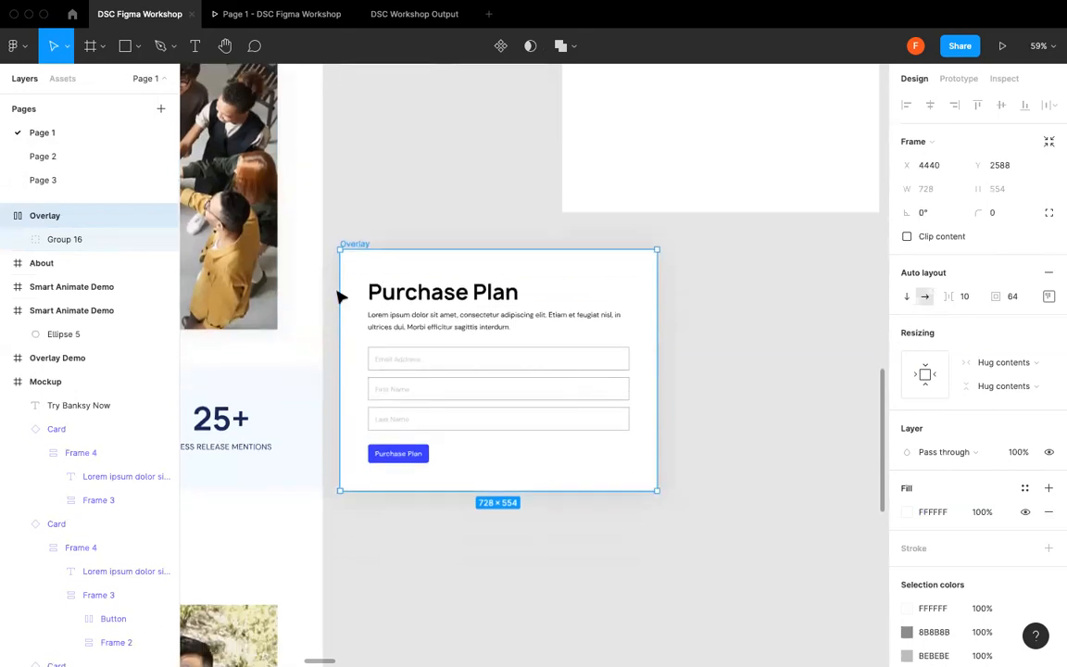
key(k)
drag(657, 494, 747, 519)
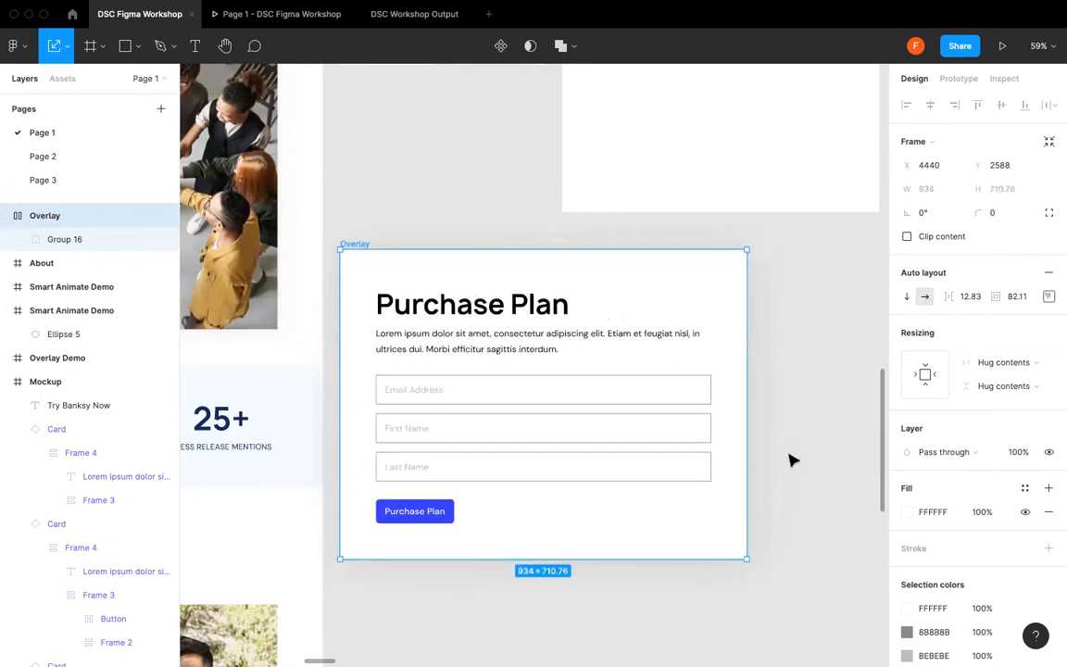
key(super+z)
click(744, 377)
- Try resizing the Overlay frame with the Move tool to about 874 × 642, and undo it
click(63, 52)
click(56, 76)
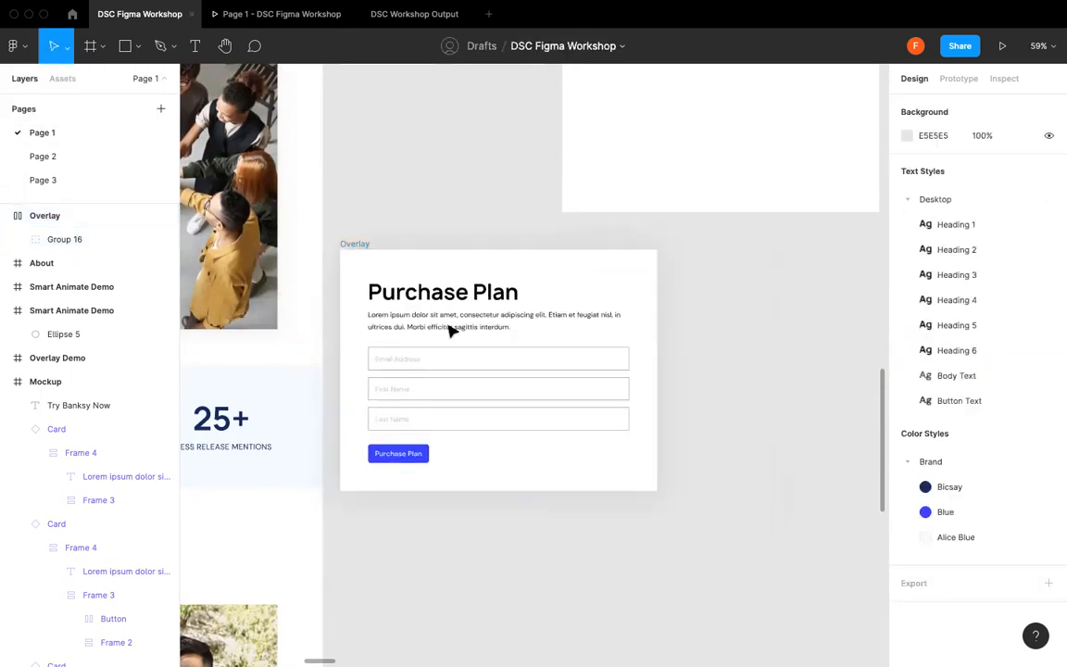
drag(656, 489, 717, 525)
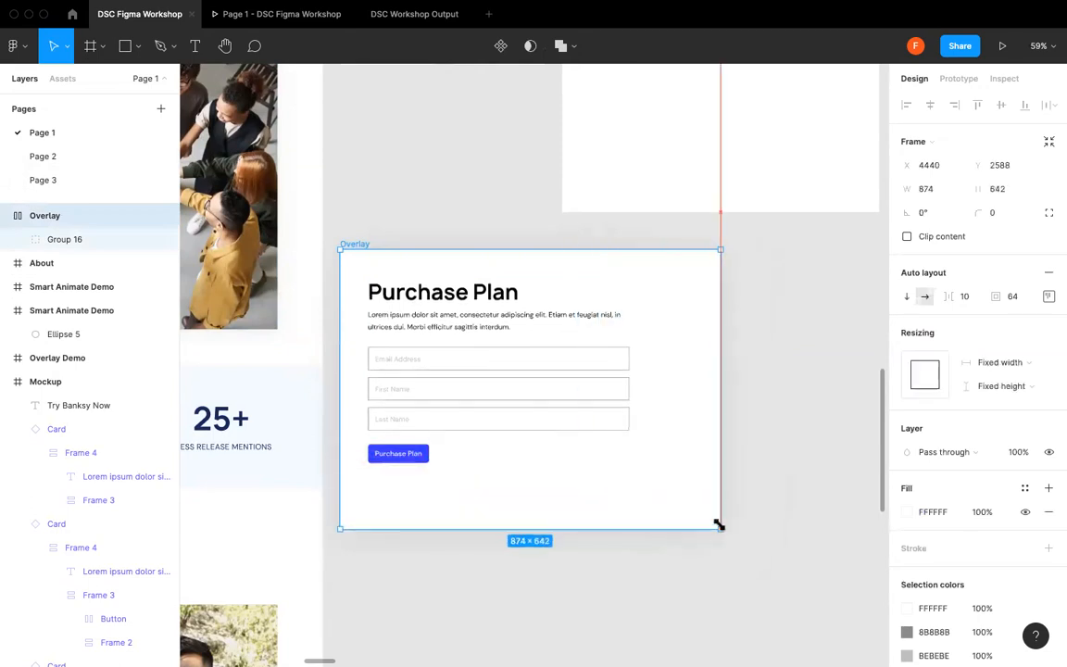
key(super+z)
click(671, 409)
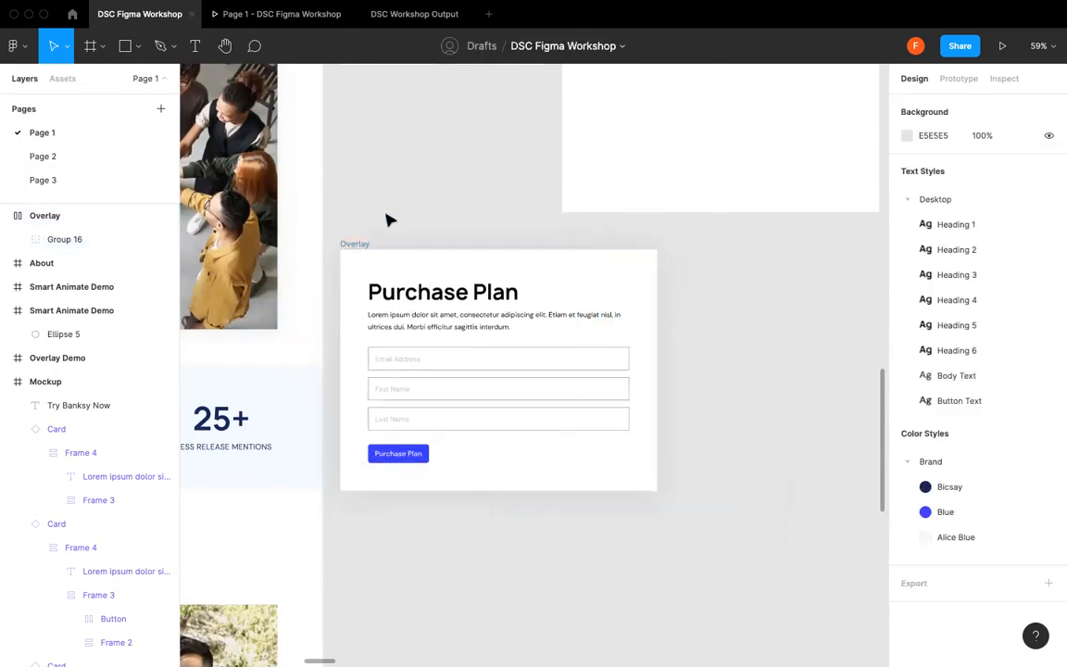
- Examine the Spacing tip on the Random Figma Tips slide
scroll(389, 220, down, 5)
scroll(389, 220, up, 3)
scroll(389, 219, right, 4)
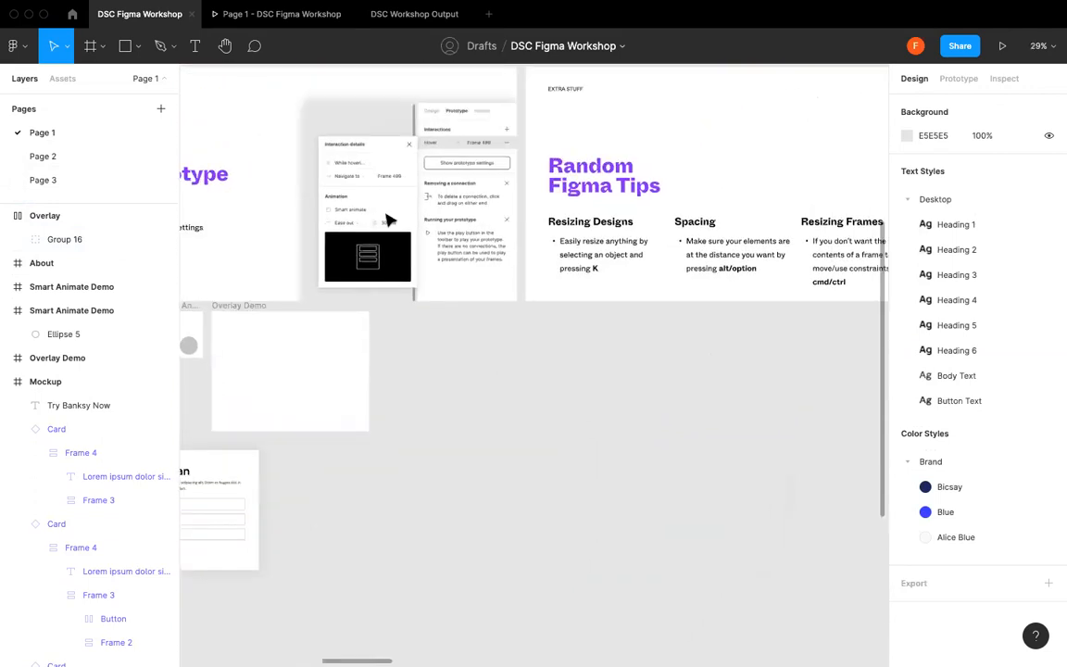
scroll(518, 269, right, 3)
scroll(555, 298, up, 3)
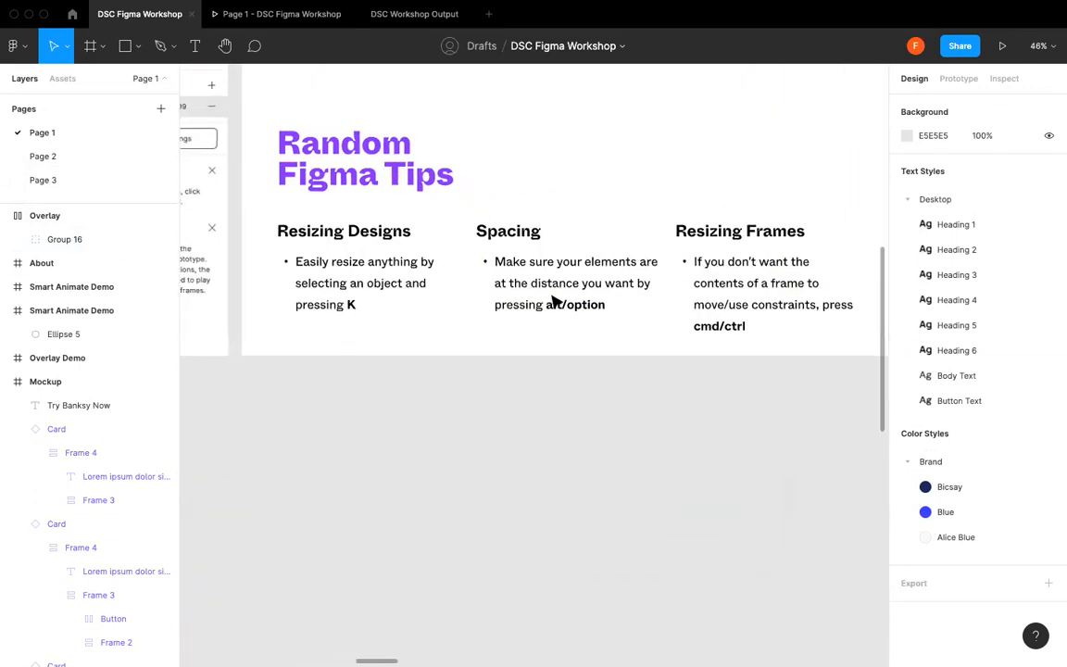
scroll(708, 239, up, 2)
scroll(708, 241, up, 2)
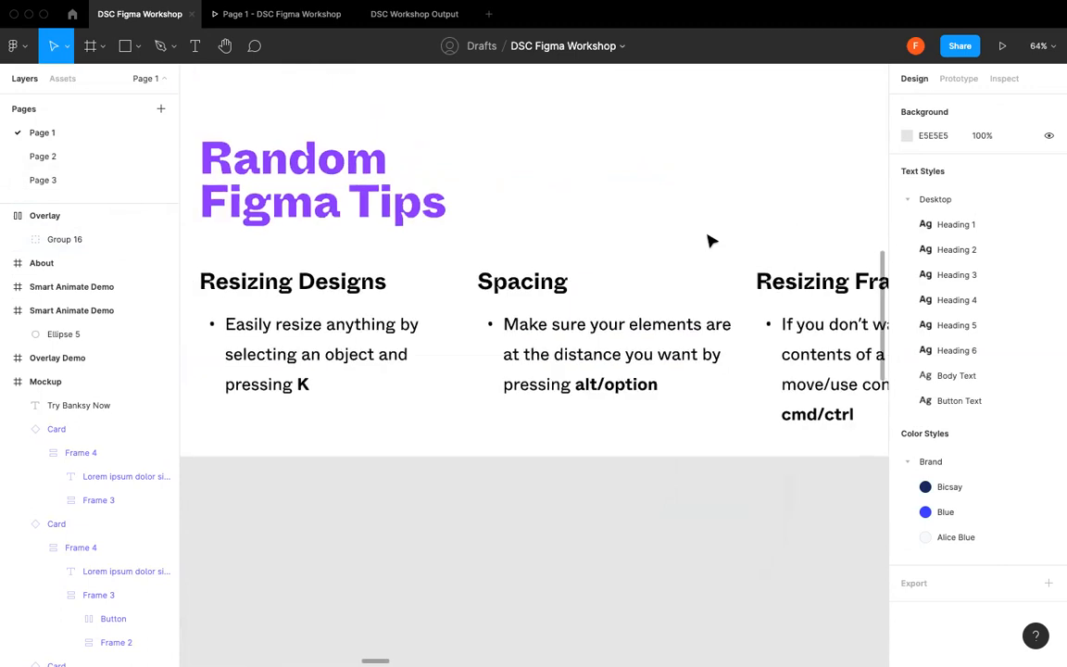
scroll(710, 239, up, 1)
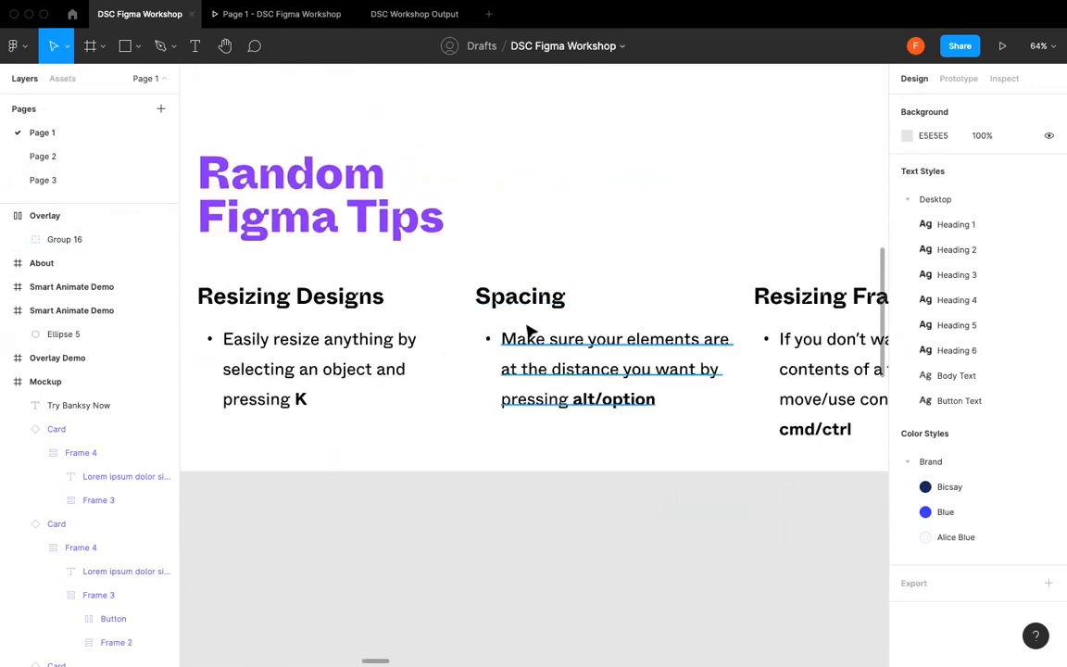
- Measure the distances from the Spacing tip's body text to the slide edges and to the Spacing heading
click(535, 367)
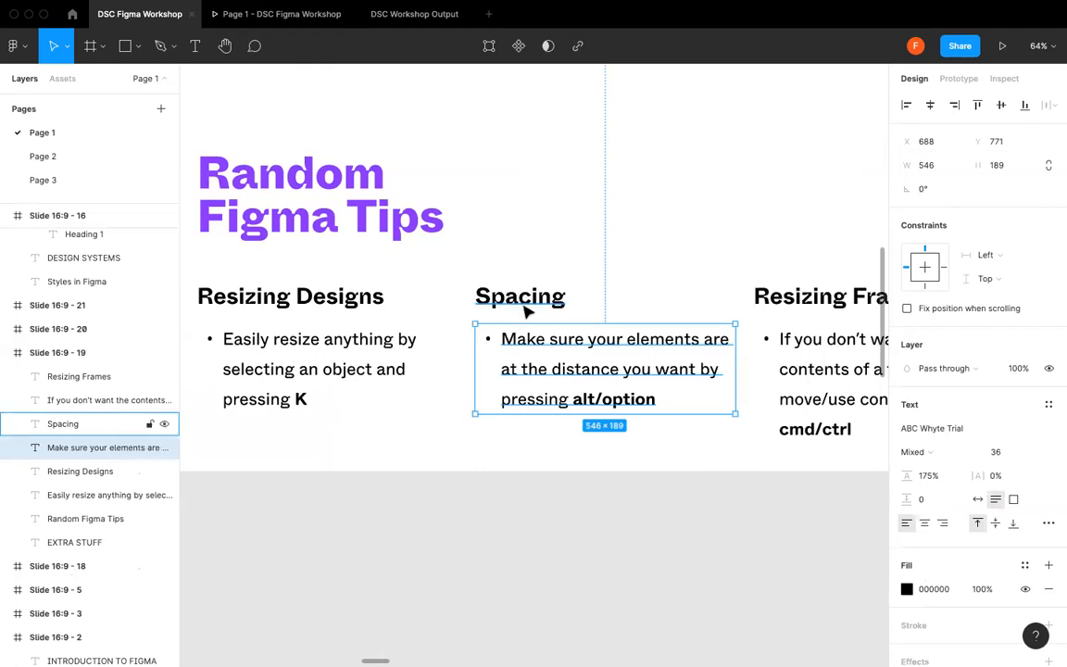
key(alt)
scroll(503, 302, up, 3)
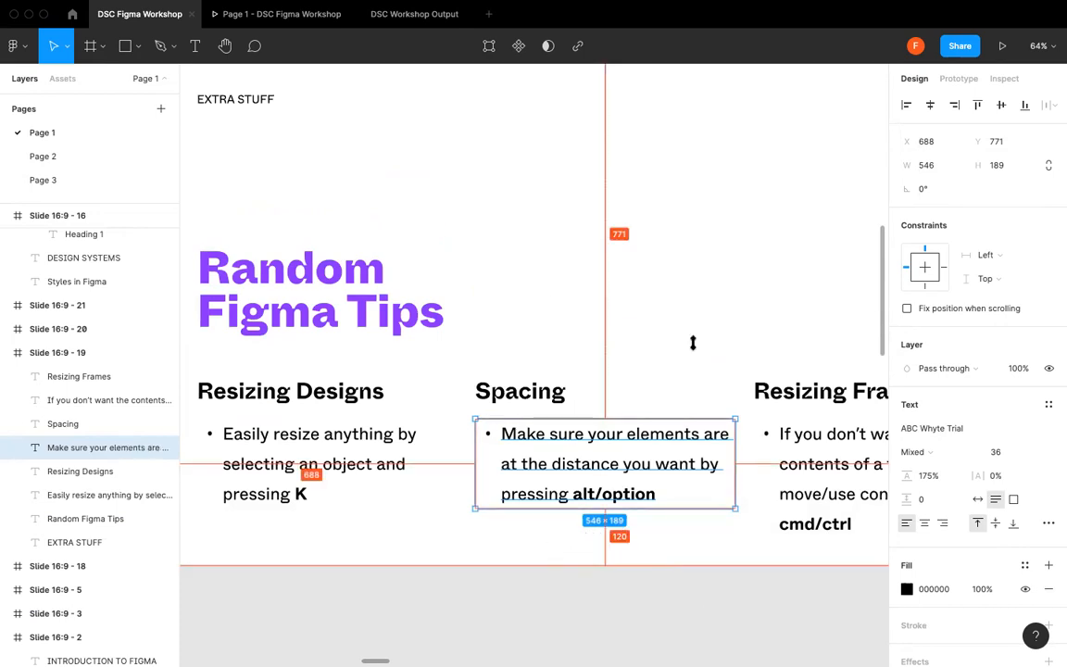
scroll(596, 320, down, 3)
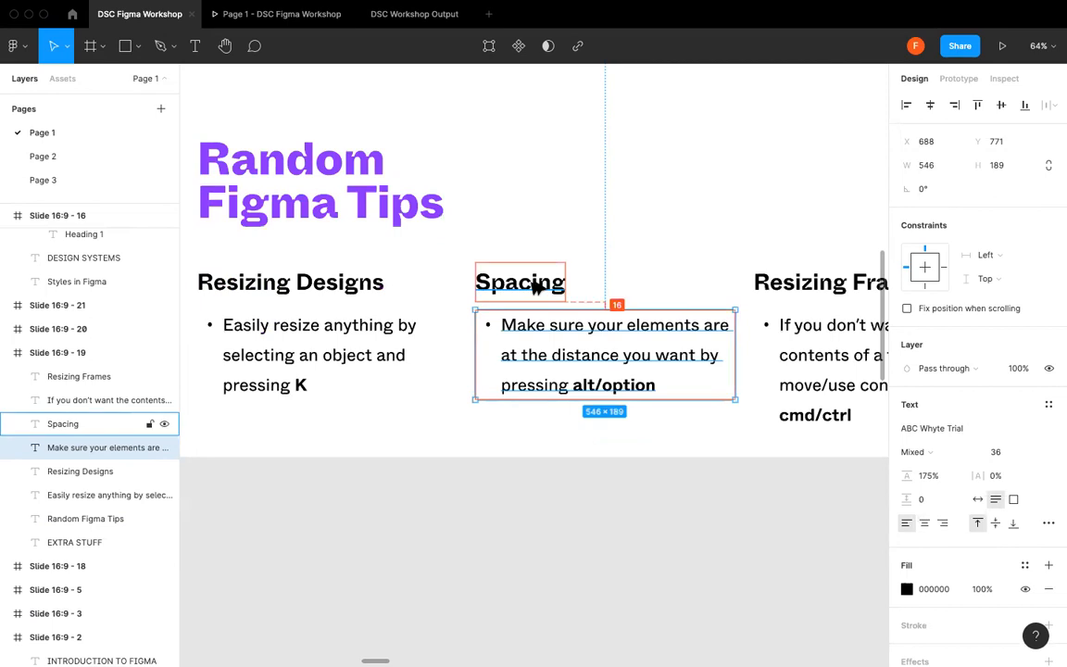
- Nudge the Spacing tip's body text down until it sits 40 px below the Spacing heading
key(alt+shift+Down)
key(alt+shift+Down)
key(alt+shift+Up)
key(alt+shift+Down)
key(alt+shift+Down)
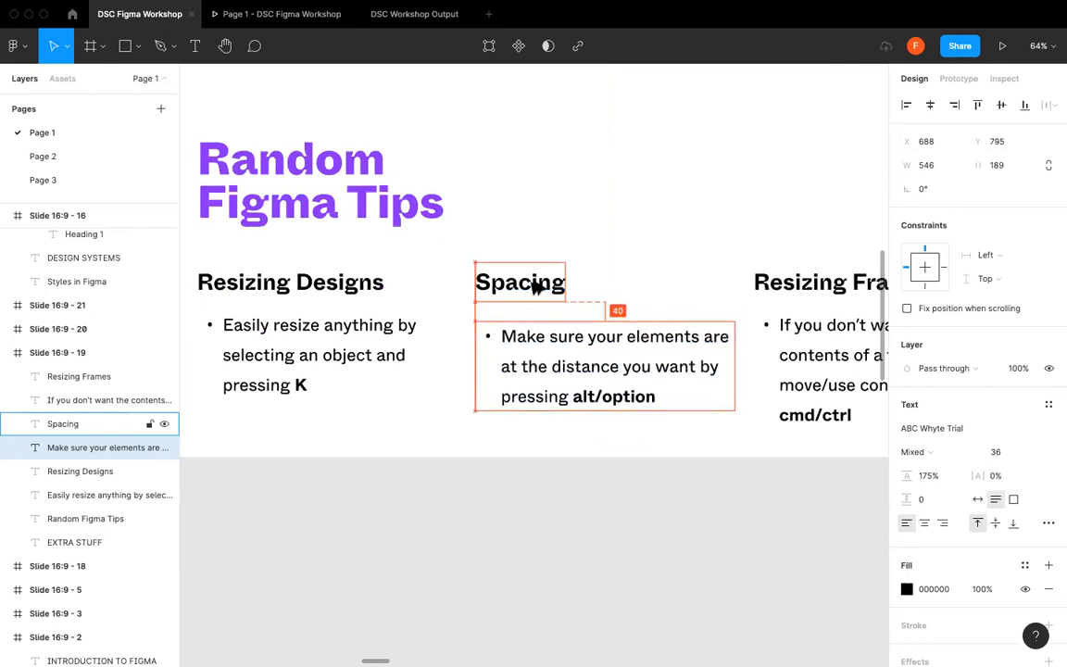
click(639, 250)
- Examine the Resizing Frames tip on the Random Figma Tips slide and locate the About frame for demonstrating it
scroll(639, 251, right, 3)
scroll(593, 300, right, 3)
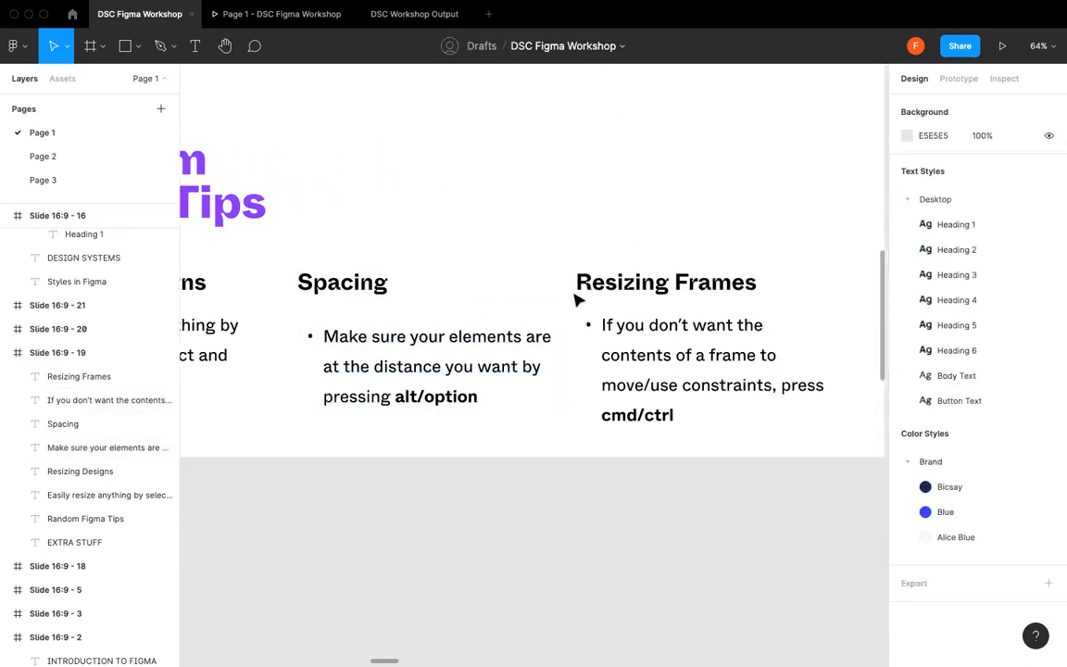
scroll(576, 300, down, 5)
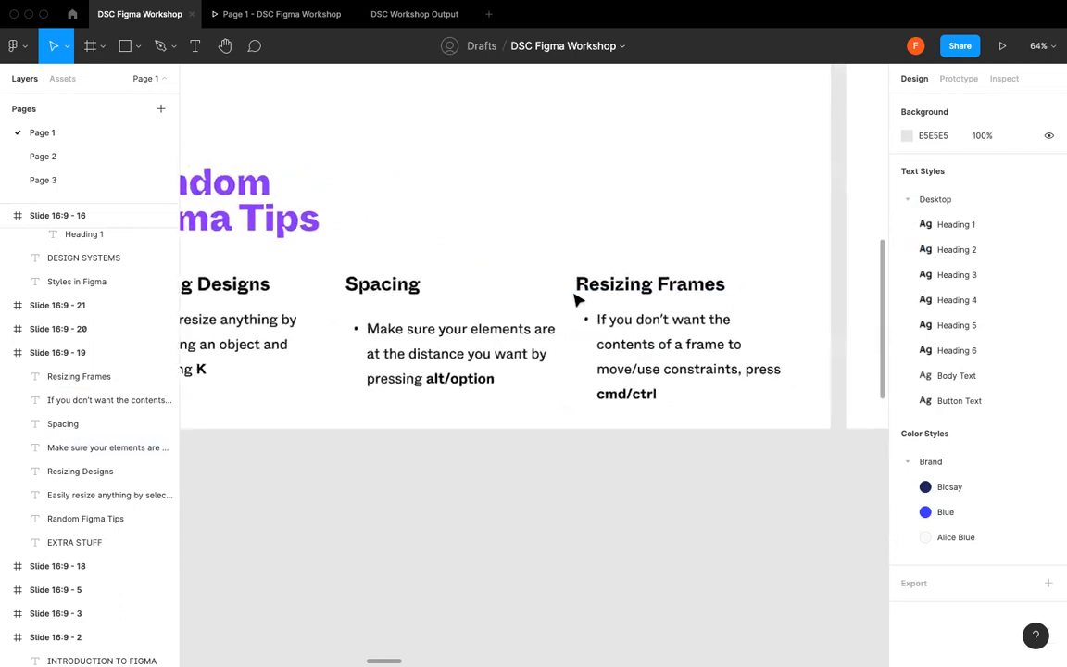
scroll(576, 299, up, 3)
scroll(576, 300, left, 2)
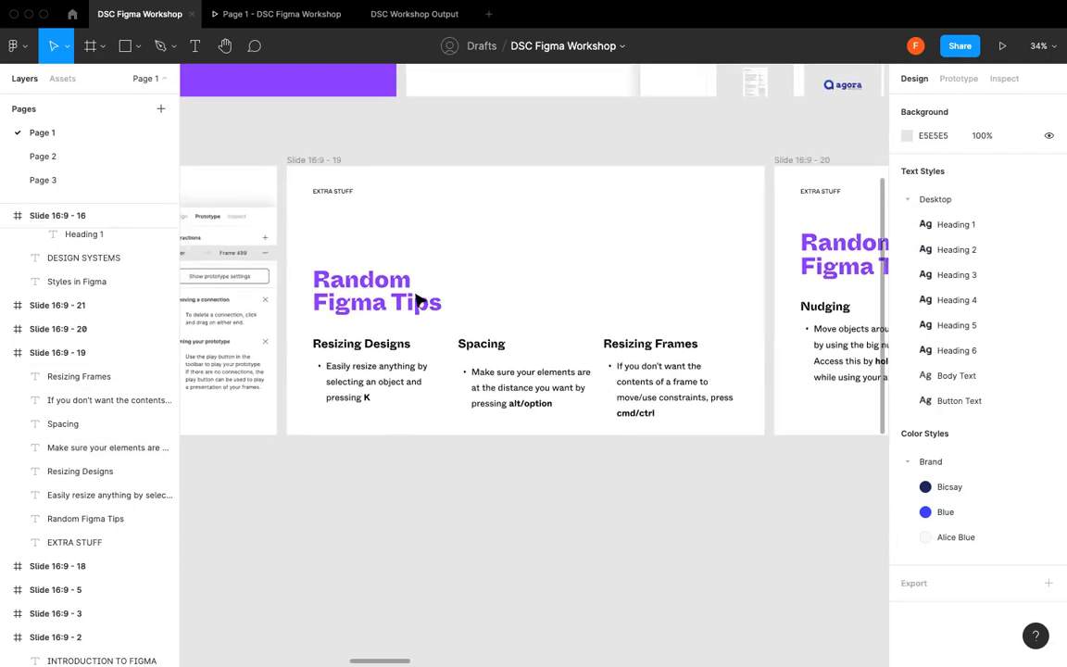
click(334, 162)
scroll(562, 433, left, 10)
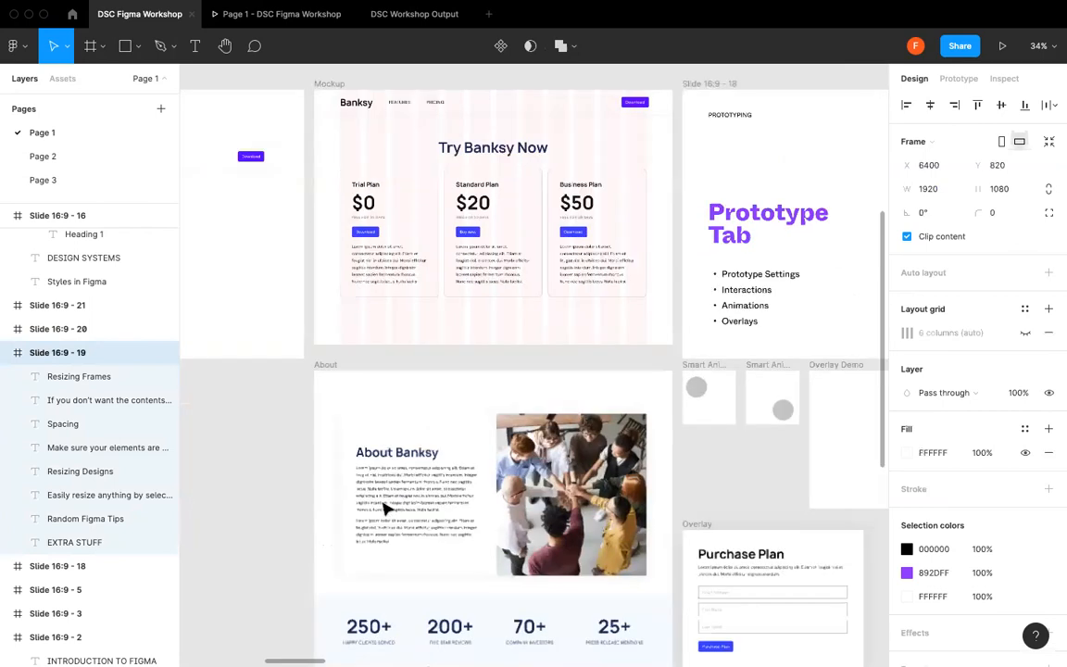
scroll(386, 508, left, 3)
click(422, 474)
scroll(468, 291, down, 2)
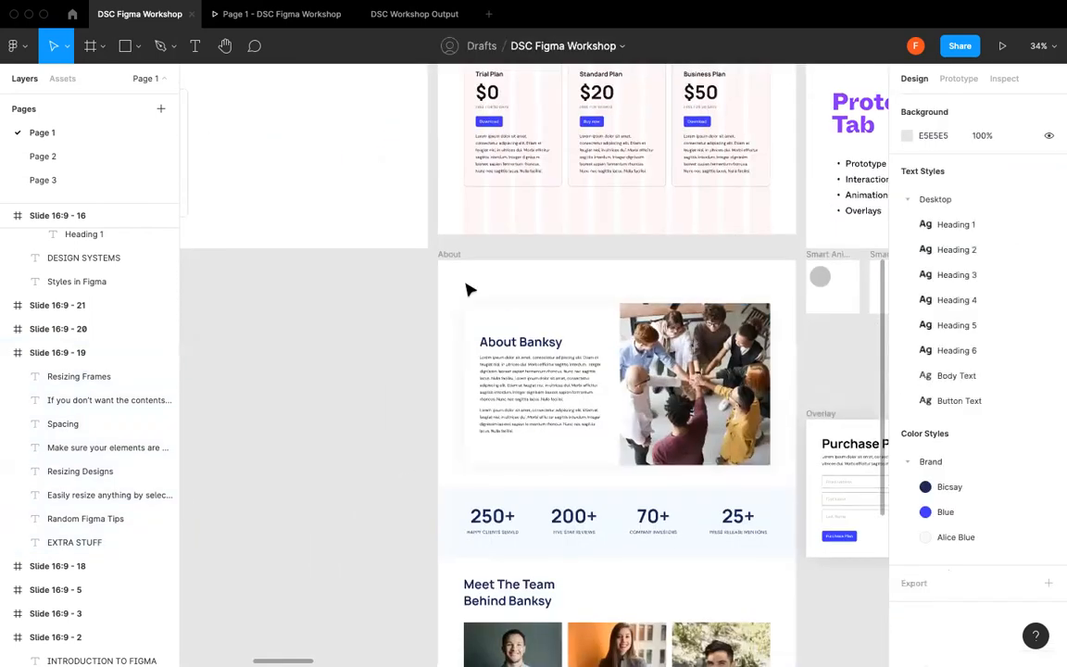
- Try resizing the About frame by its bottom edge, restore its height, and return to the Random Figma Tips slide
click(767, 489)
scroll(769, 489, down, 5)
scroll(674, 434, down, 3)
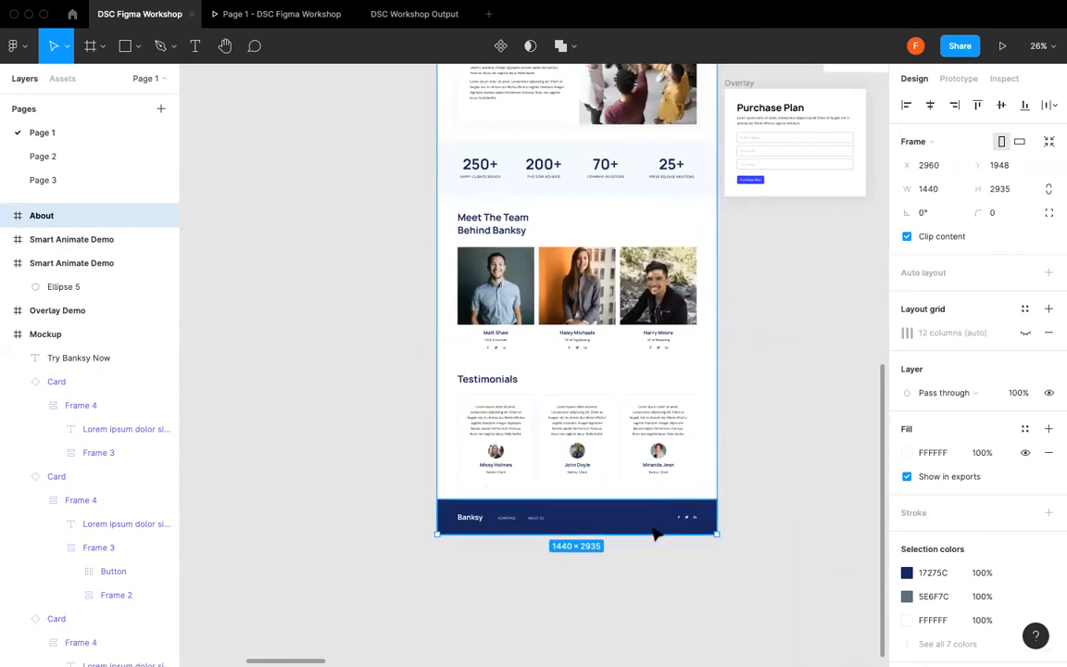
scroll(641, 500, down, 2)
drag(650, 475, 655, 449)
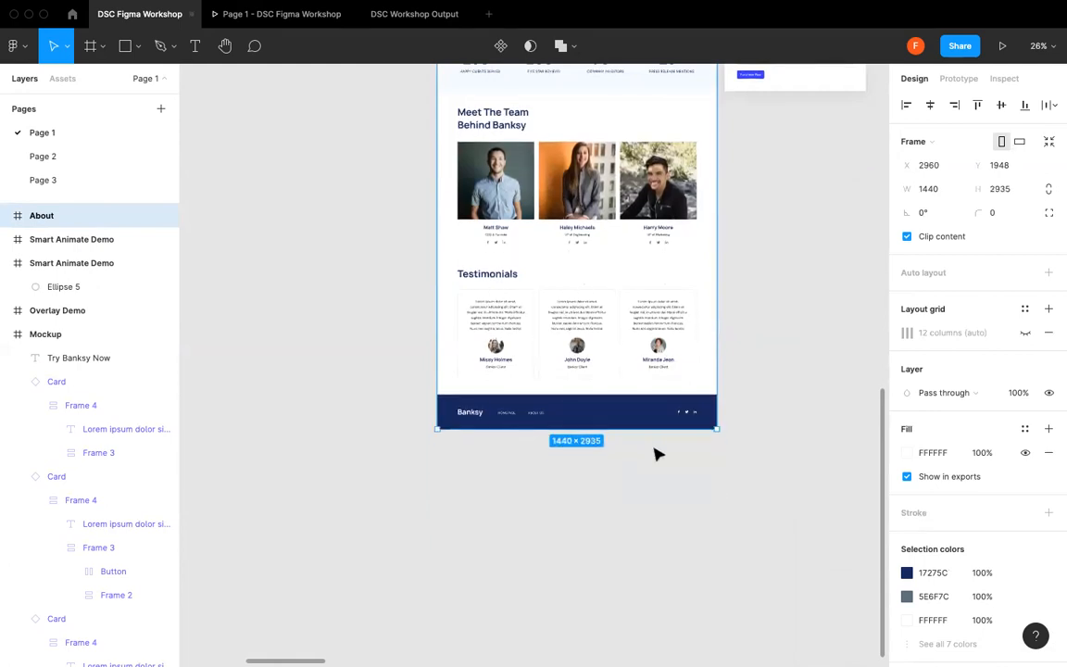
scroll(655, 454, up, 3)
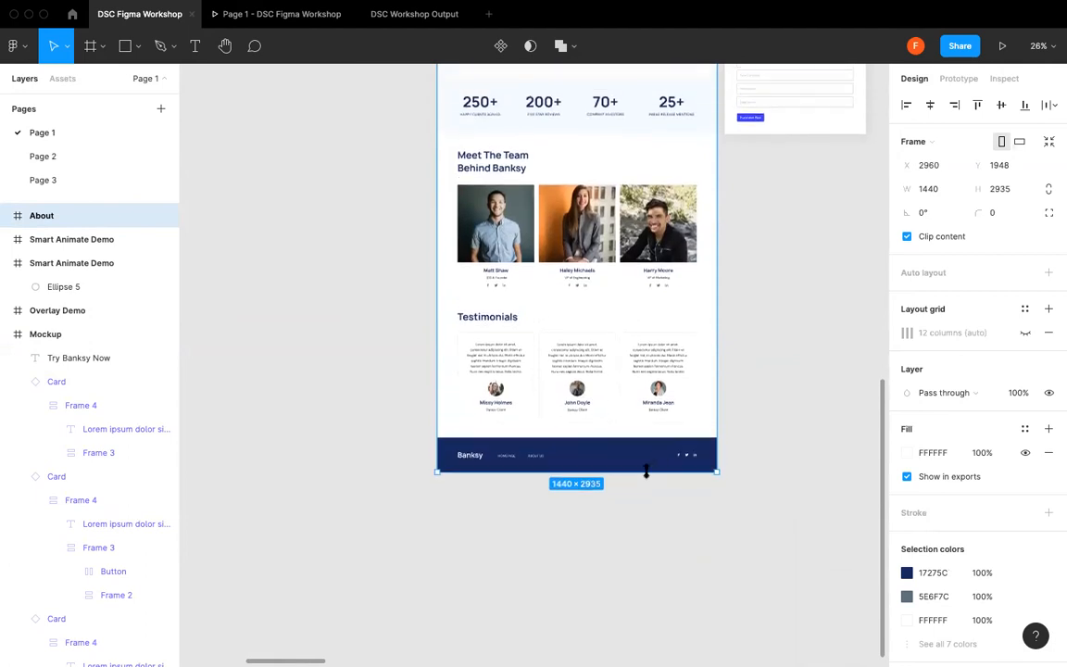
drag(650, 508, 625, 473)
click(811, 461)
scroll(805, 464, right, 5)
scroll(805, 464, up, 10)
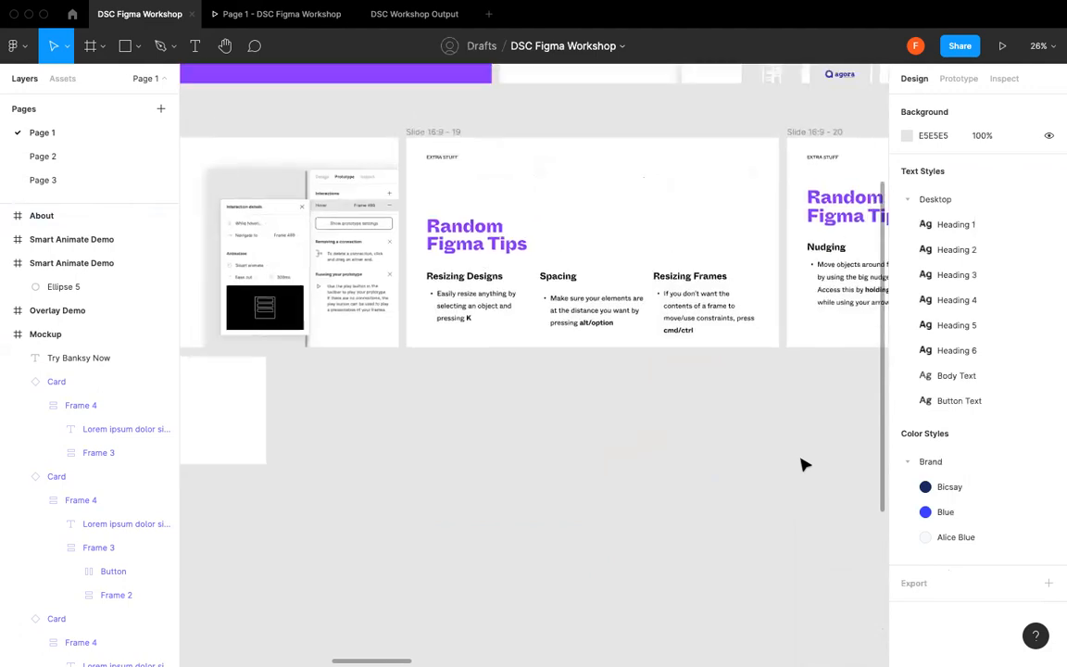
- Examine the Nudging and Image Shortcut tips on the next Random Figma Tips slide
scroll(776, 414, right, 2)
scroll(768, 310, up, 5)
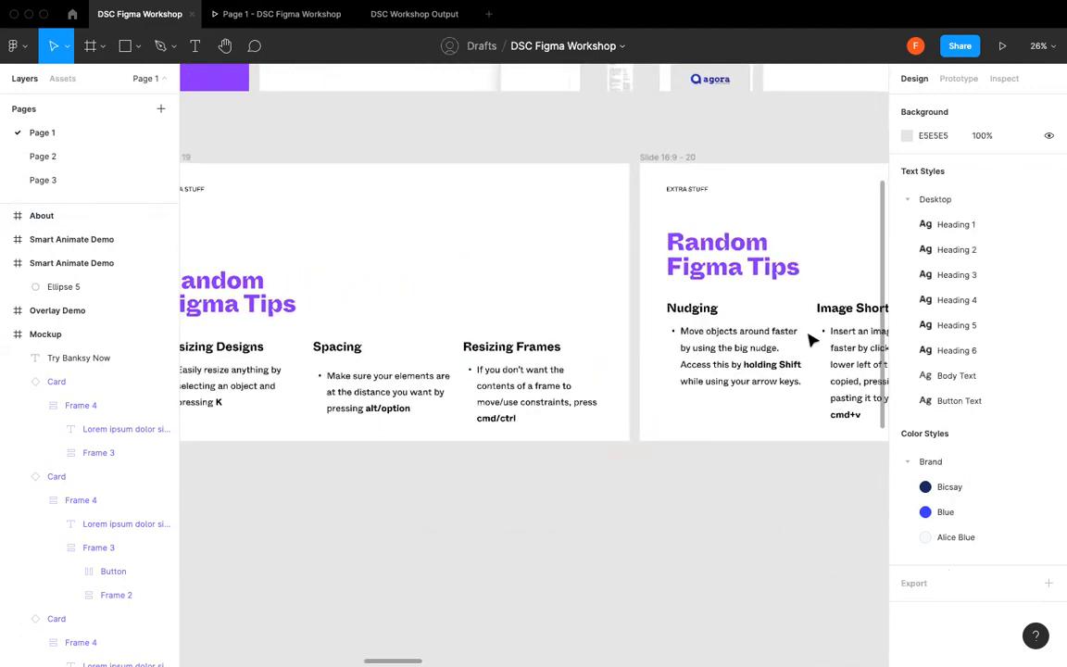
scroll(648, 345, right, 2)
scroll(664, 341, up, 3)
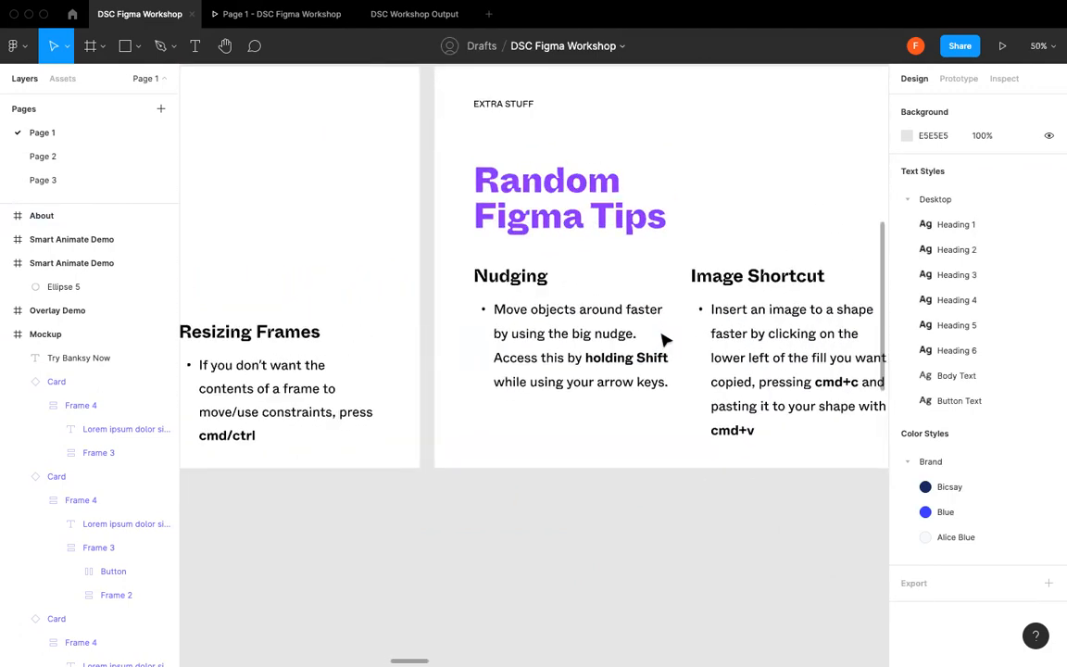
scroll(665, 341, right, 1)
scroll(430, 339, down, 2)
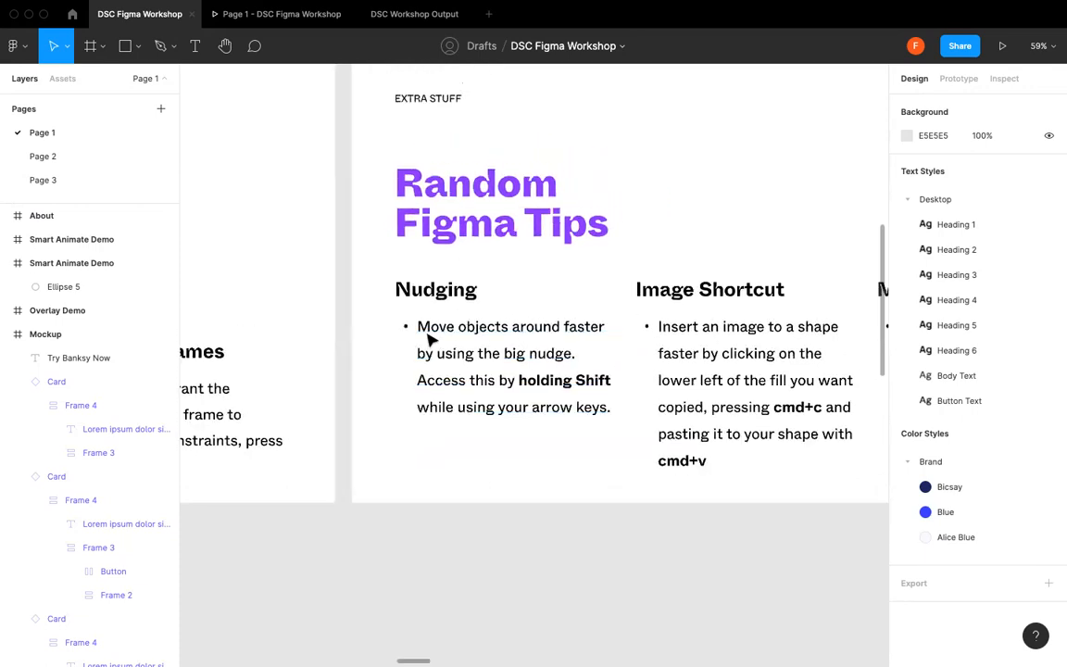
click(579, 293)
click(583, 292)
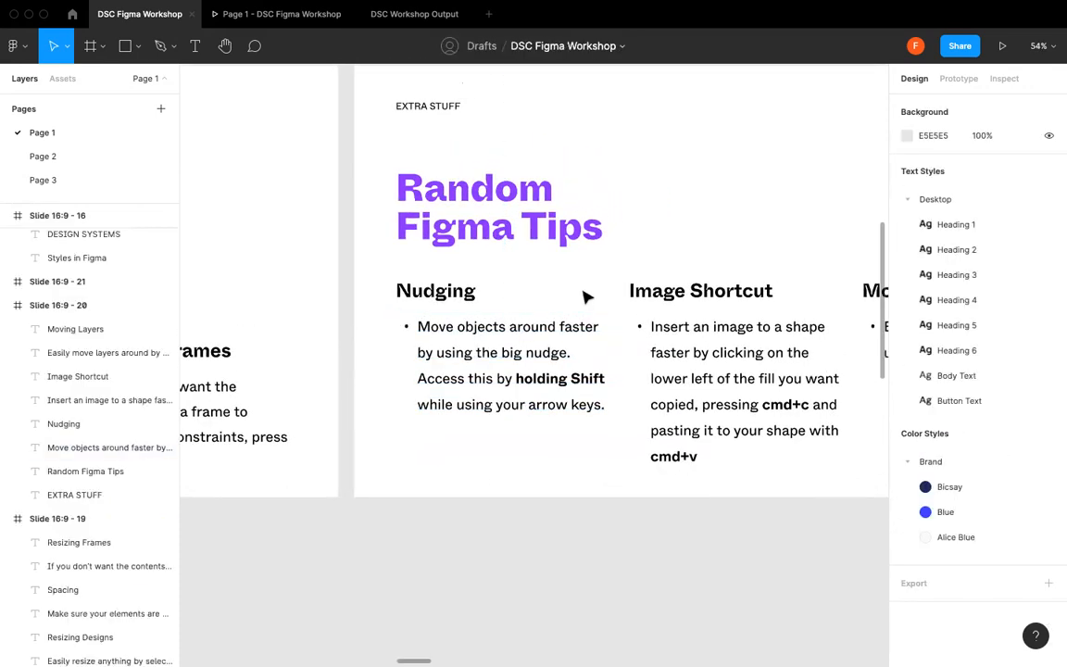
- Try small 1 px nudges and big 8 px nudges on the Image Shortcut heading, returning it to its original position
click(769, 290)
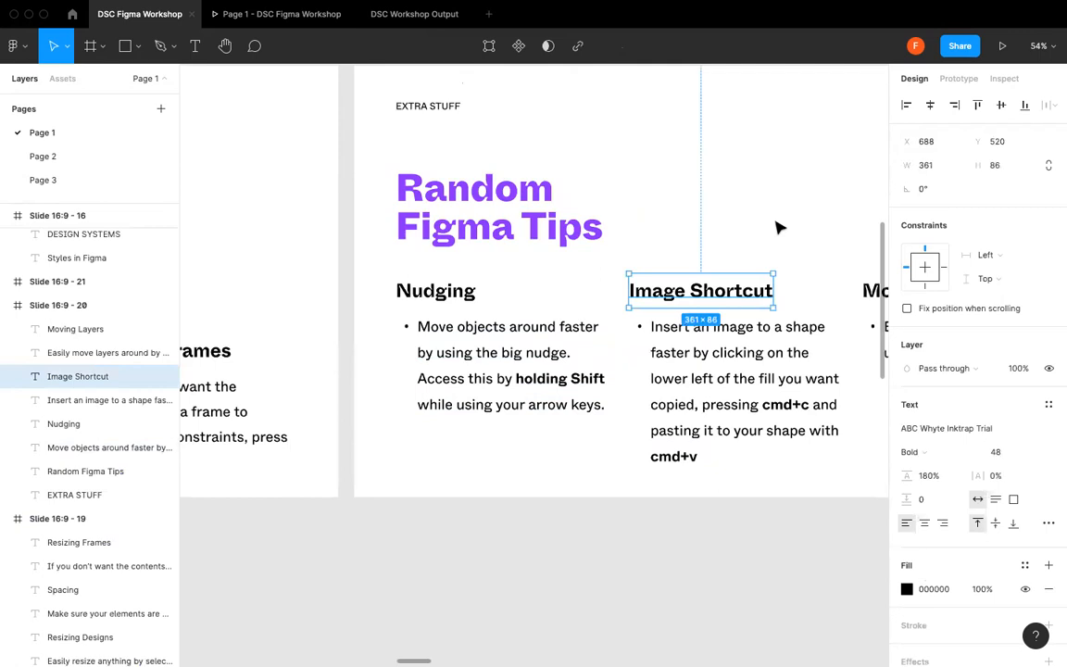
key(Down)
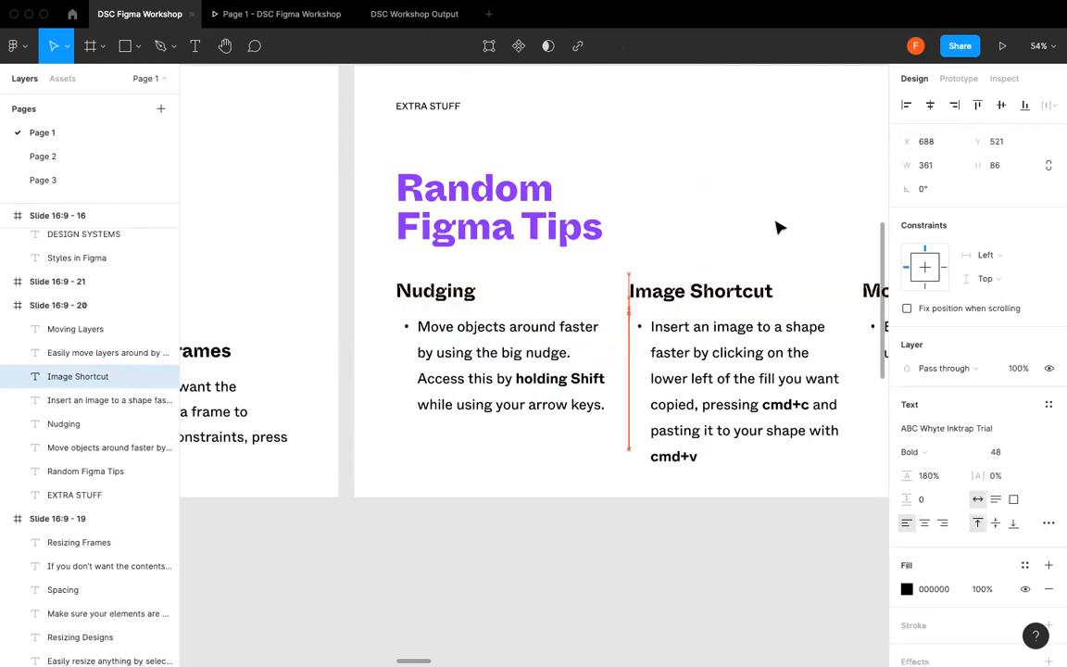
key(Up)
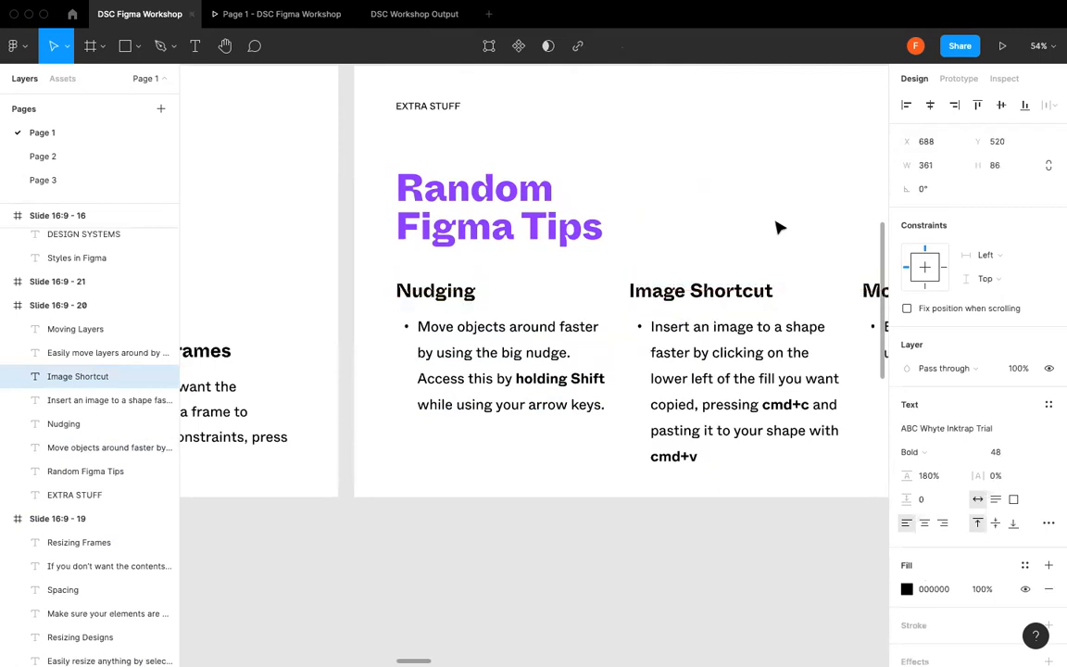
key(shift+Up)
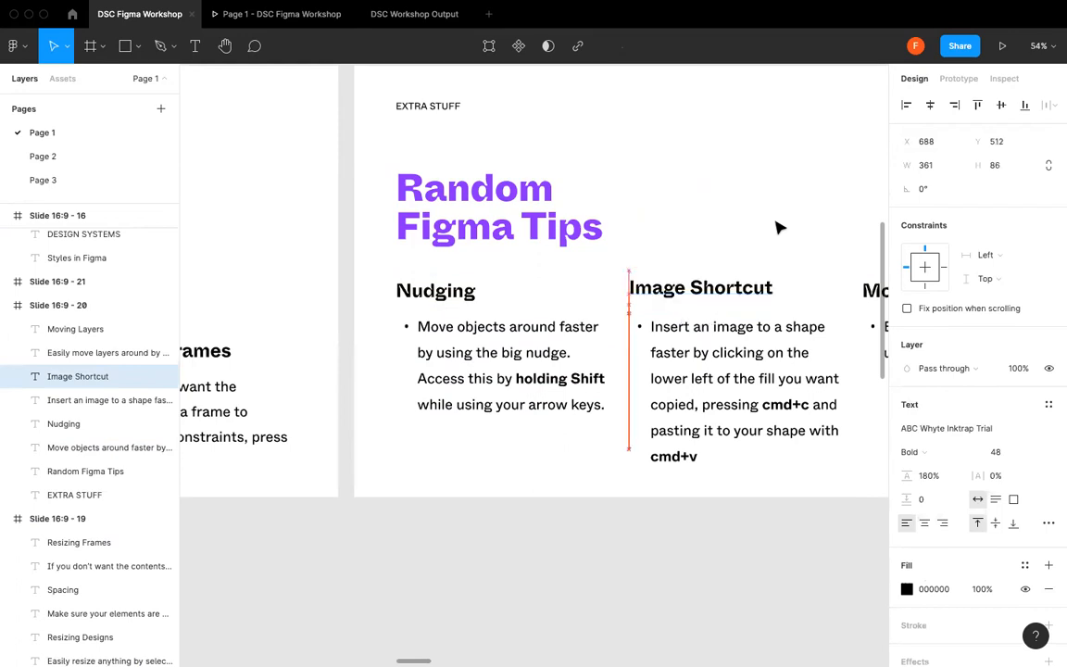
key(shift+Up)
key(shift+Down)
key(shift+Down)
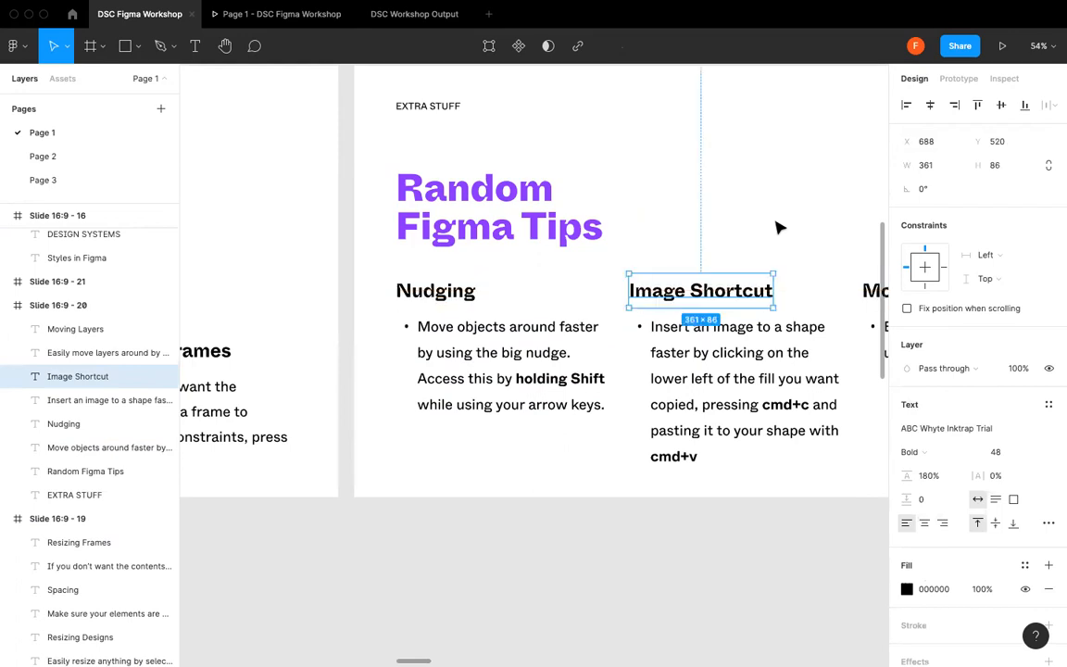
key(Escape)
- Inspect the small and big nudge amounts in the nudge preferences without changing them
click(13, 45)
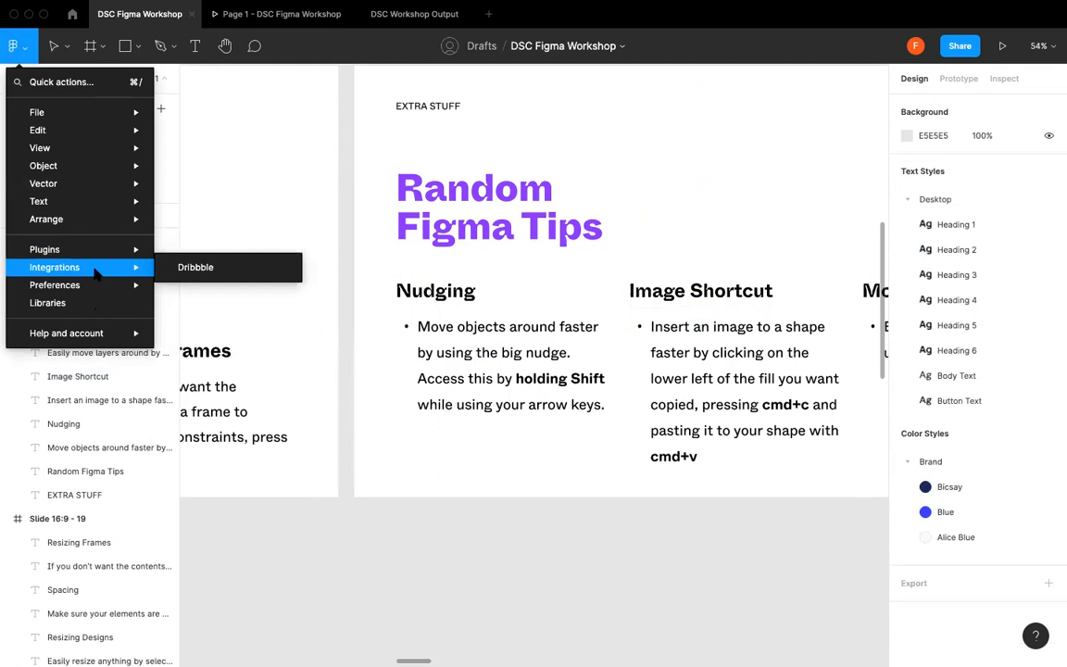
mouse_move(92, 284)
click(199, 560)
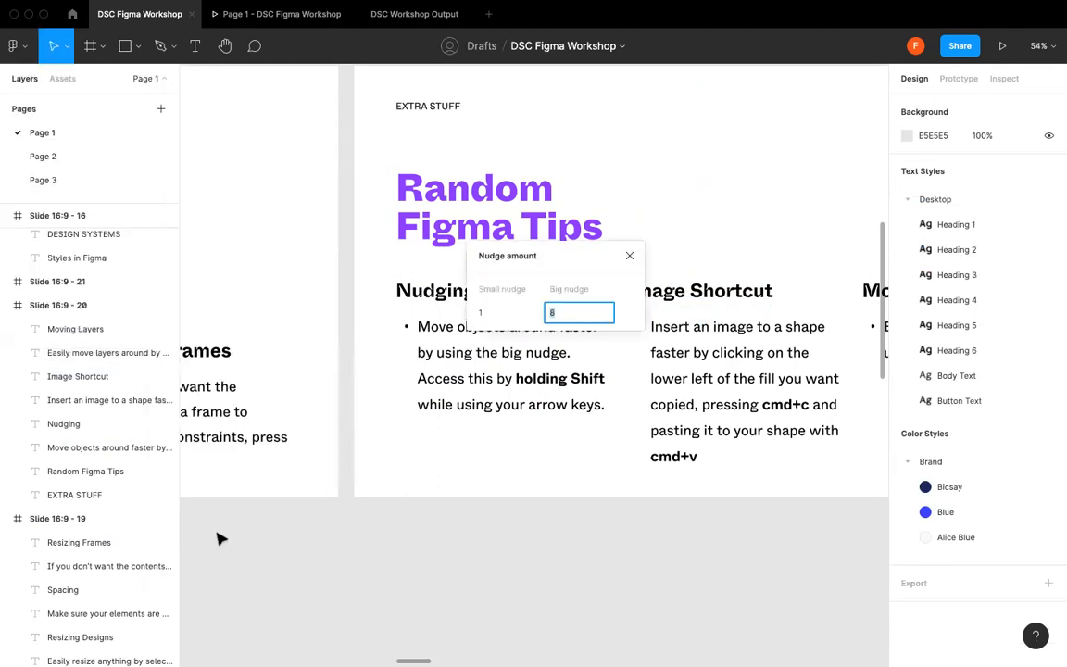
click(500, 311)
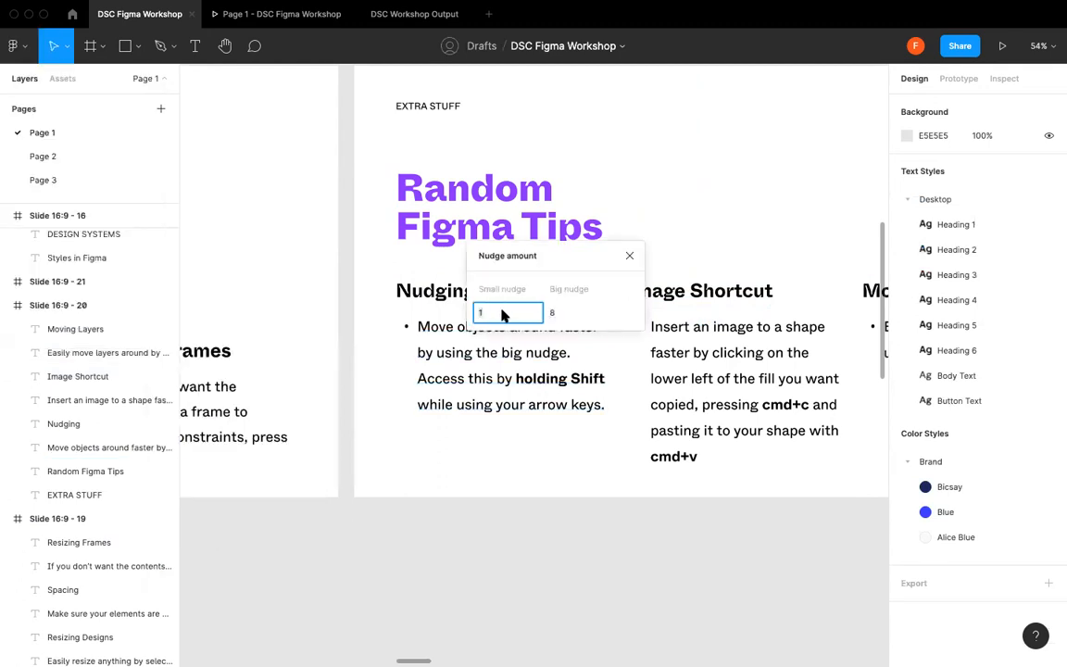
key(BackSpace)
click(581, 321)
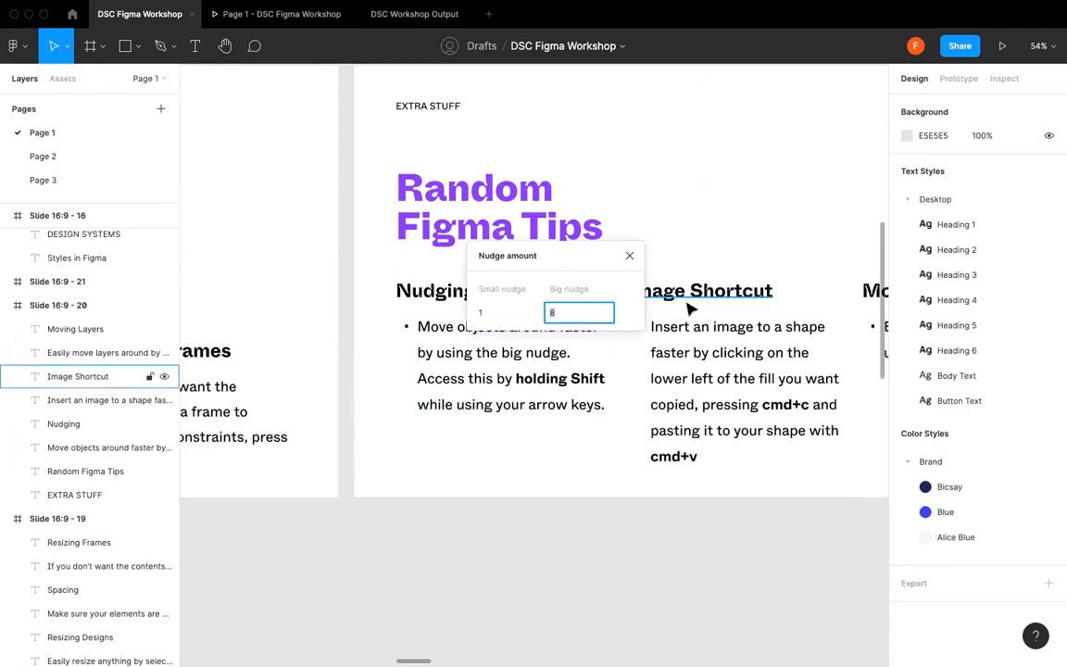
click(632, 258)
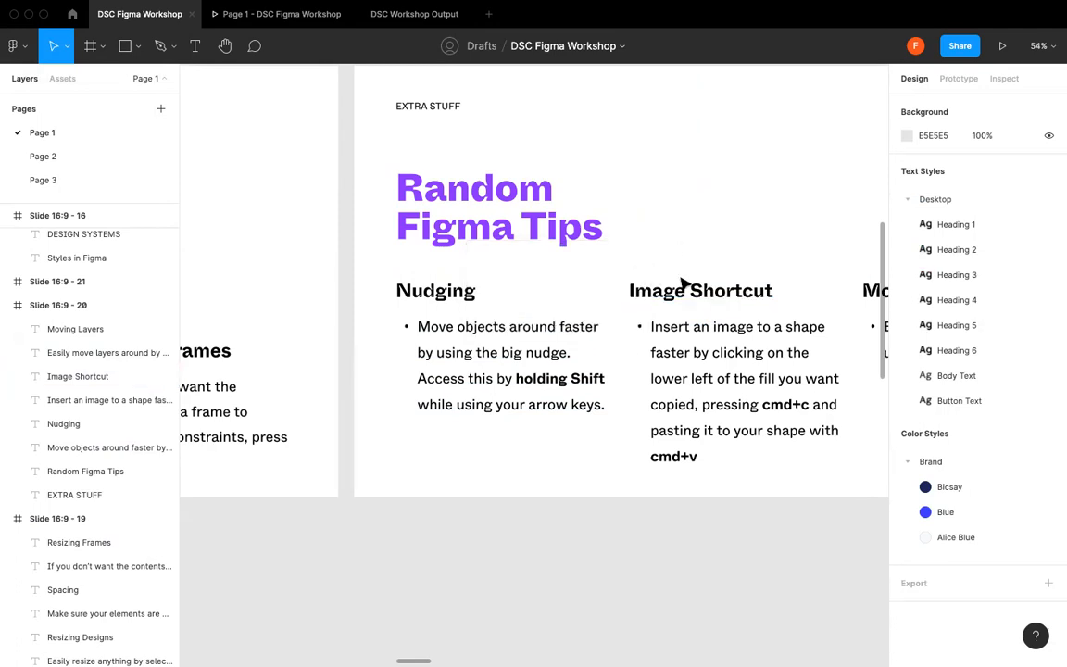
- Draw a circle about 223 × 223 px above the Image Shortcut heading
scroll(687, 280, right, 3)
scroll(681, 285, right, 3)
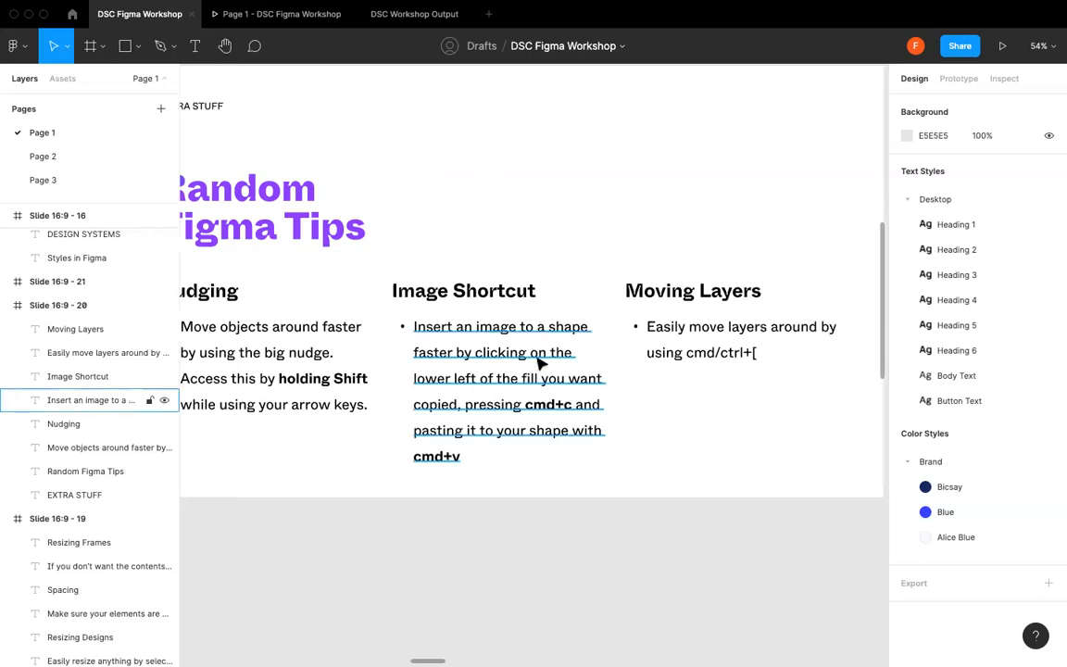
scroll(620, 460, down, 2)
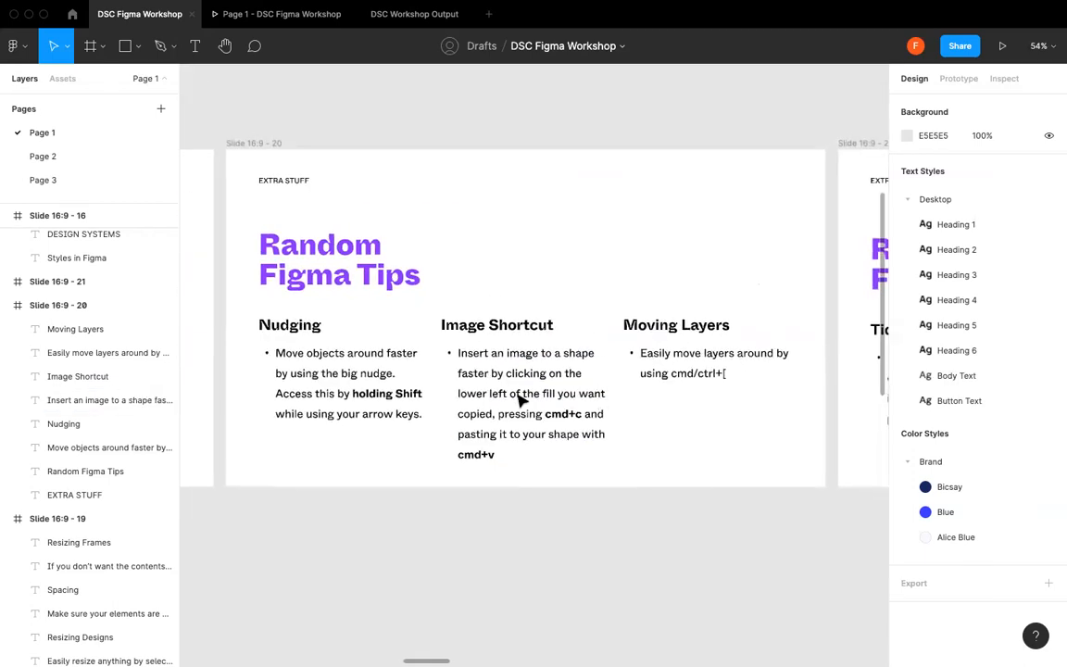
scroll(521, 397, up, 5)
scroll(519, 397, down, 2)
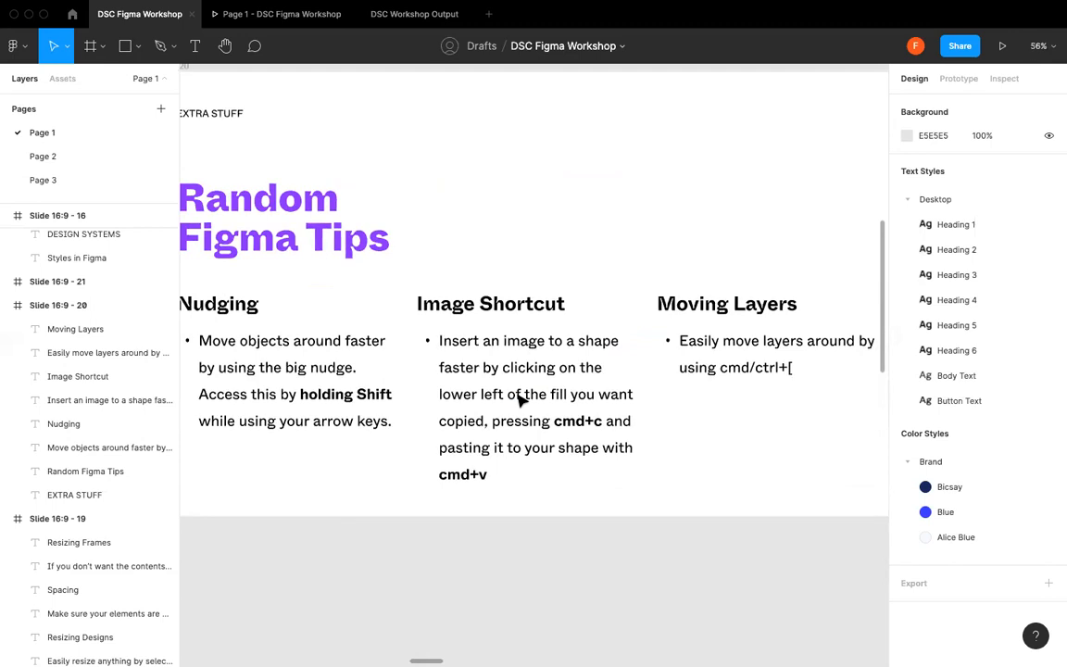
key(o)
drag(488, 151, 580, 244)
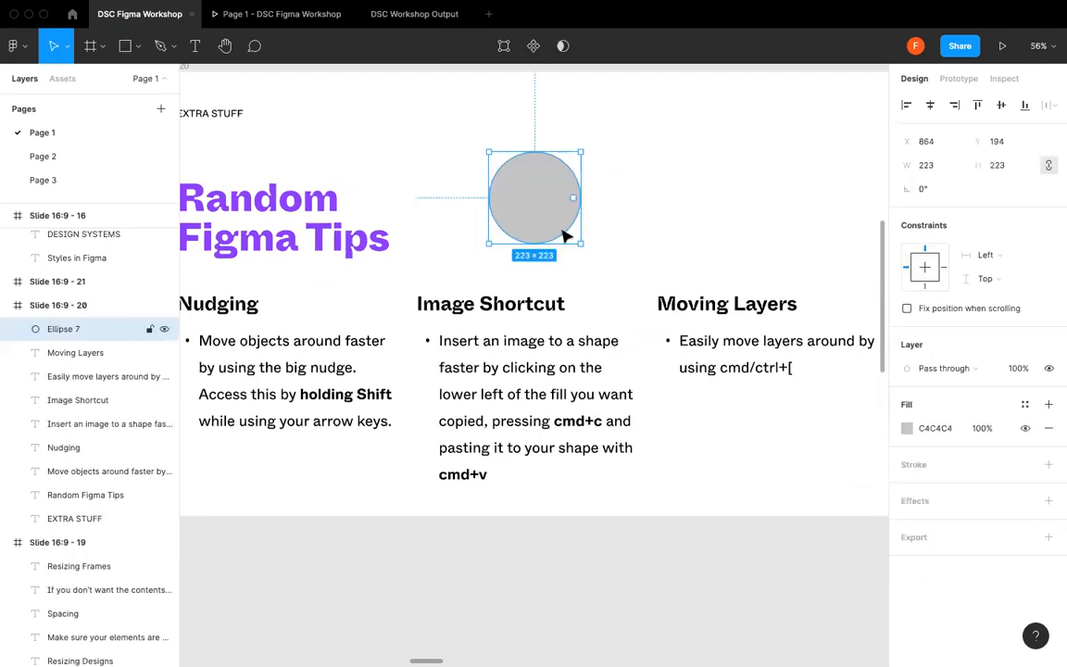
- Try switching the circle's fill to an image and undo it to restore the solid grey fill
click(912, 428)
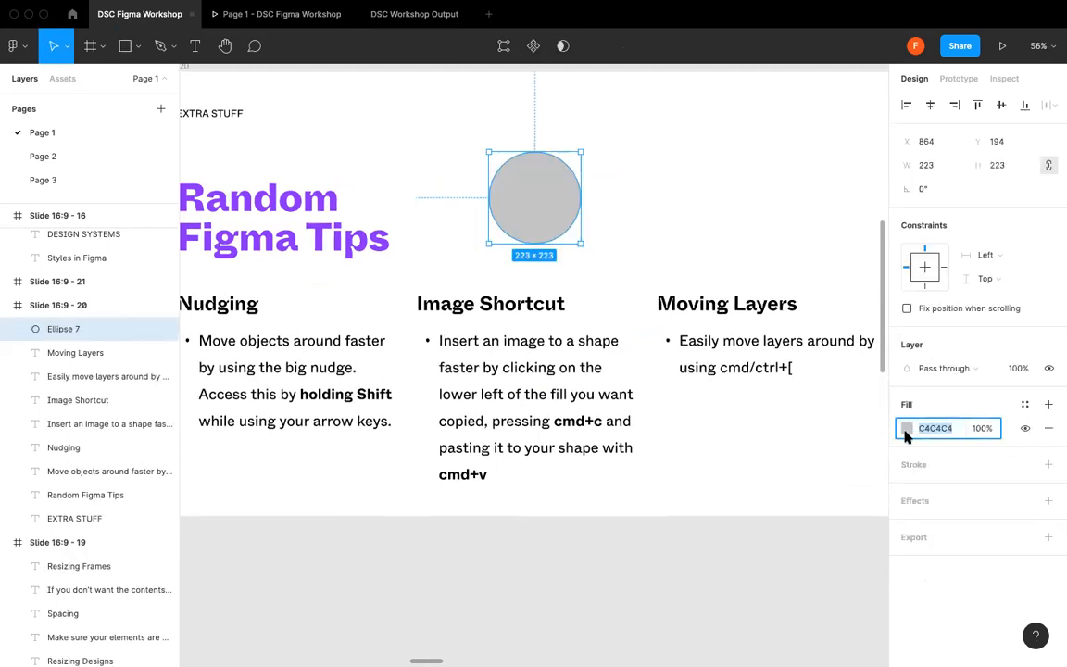
click(906, 431)
click(746, 279)
click(755, 370)
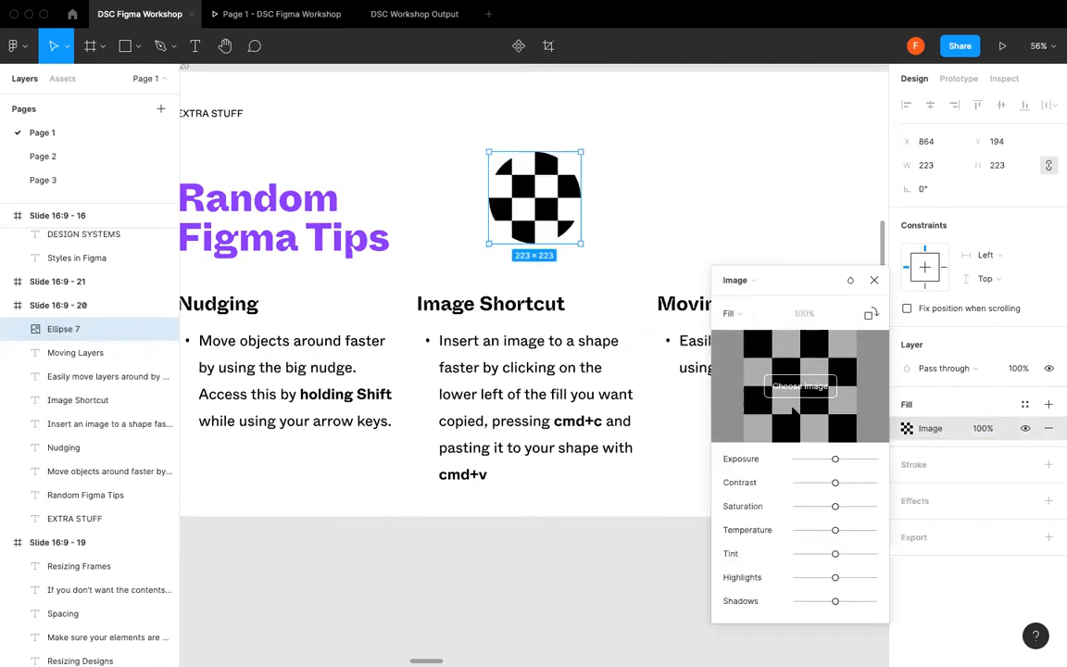
click(875, 281)
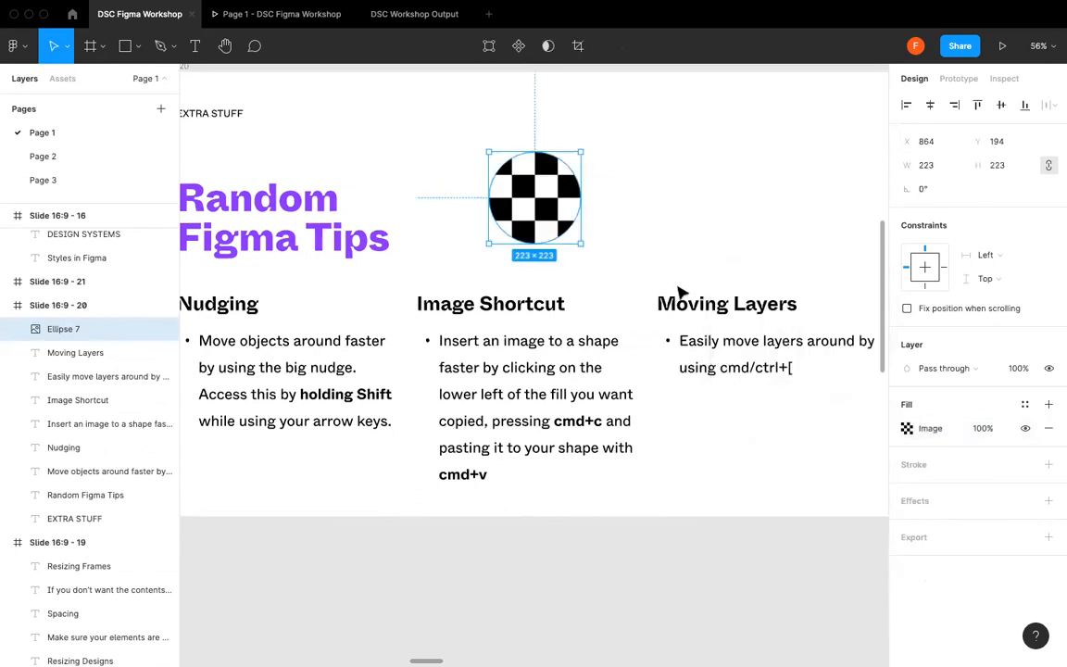
click(678, 287)
key(super+z)
key(super+z)
key(super+z)
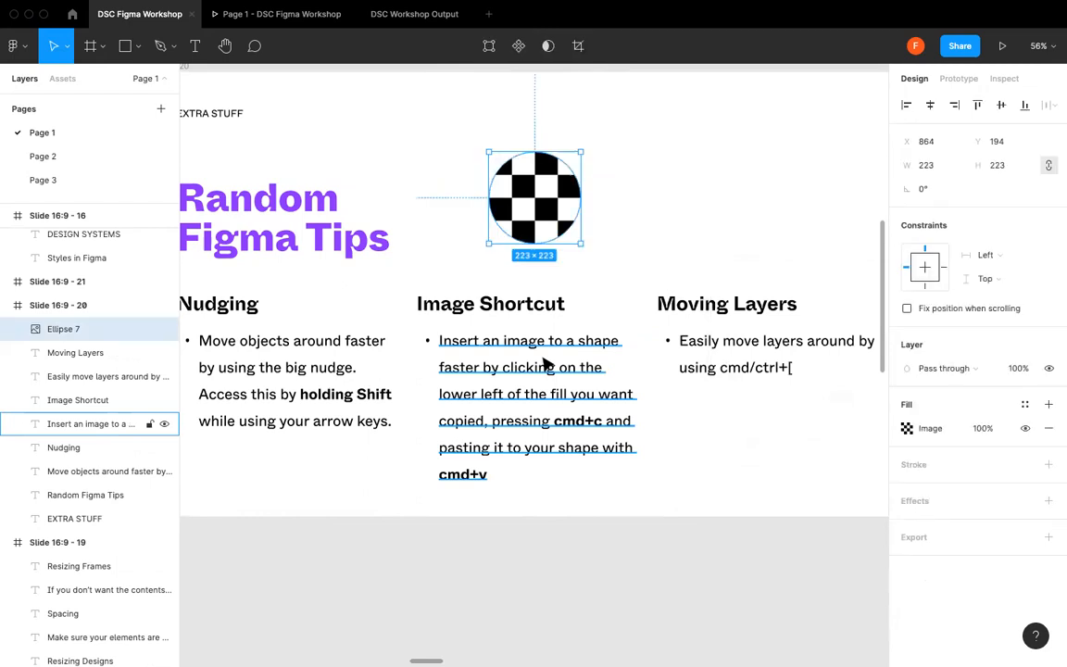
key(Escape)
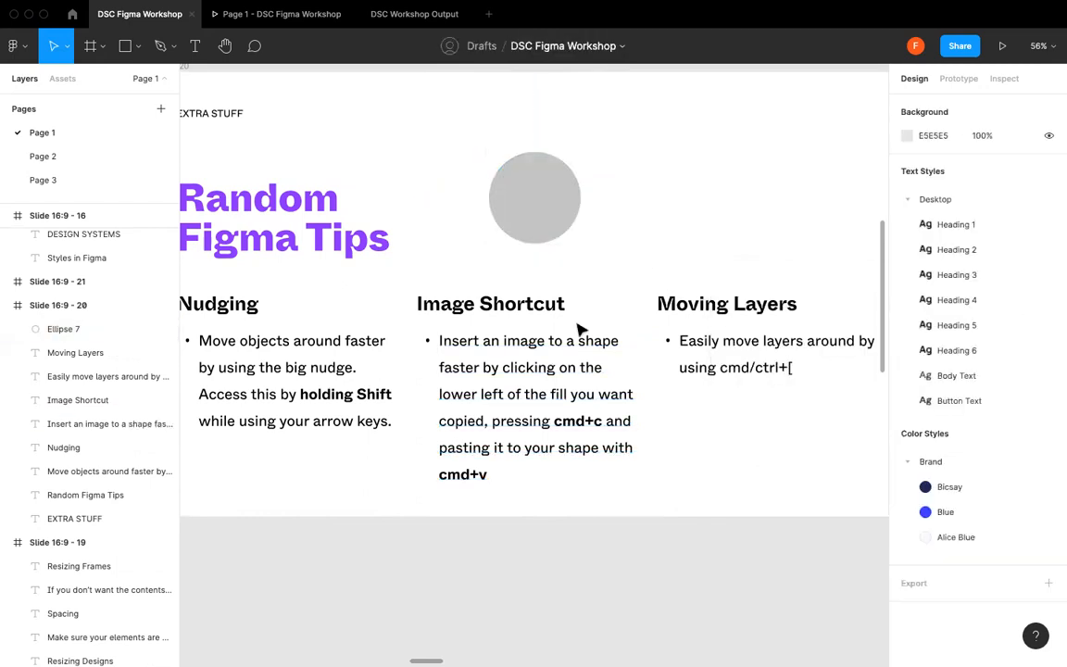
- Set the Mask Group on slide 9 to Pass through blending and move it below the yellow union shape
ctrl+scroll(580, 329, down, 6)
scroll(580, 329, left, 10)
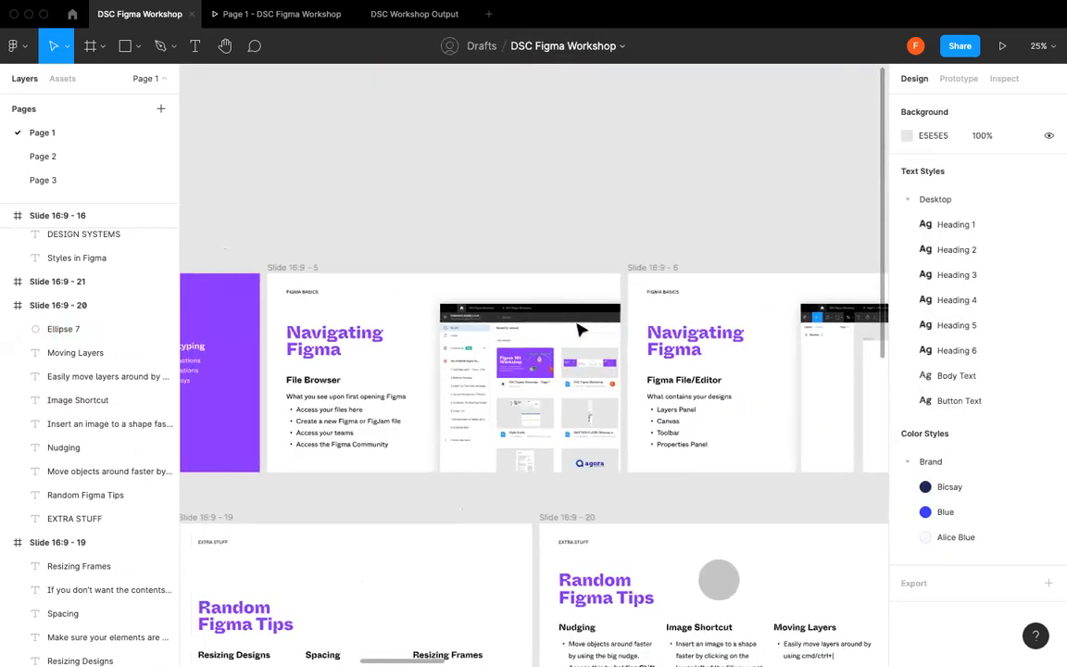
scroll(580, 328, right, 15)
scroll(580, 328, right, 10)
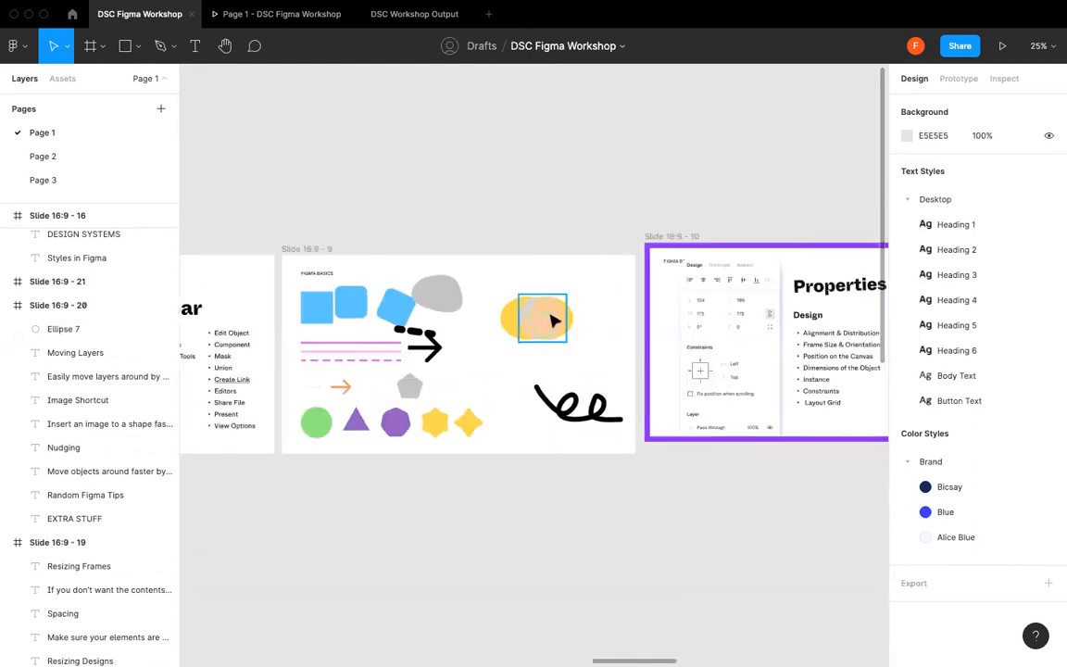
click(553, 320)
ctrl+scroll(553, 321, up, 3)
click(927, 428)
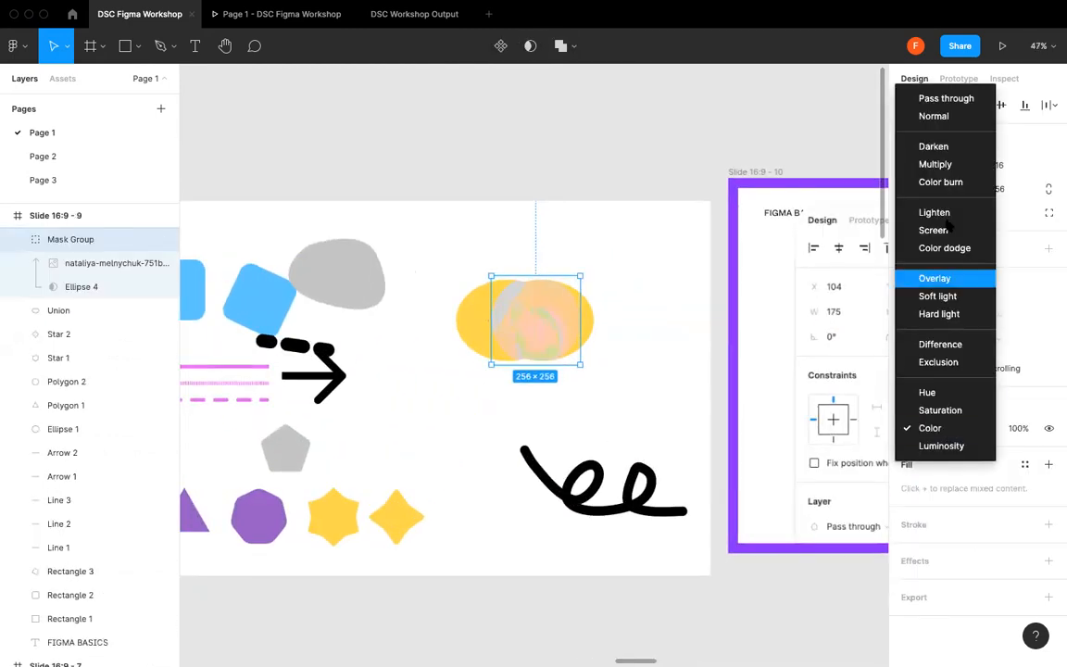
click(947, 100)
drag(543, 331, 574, 432)
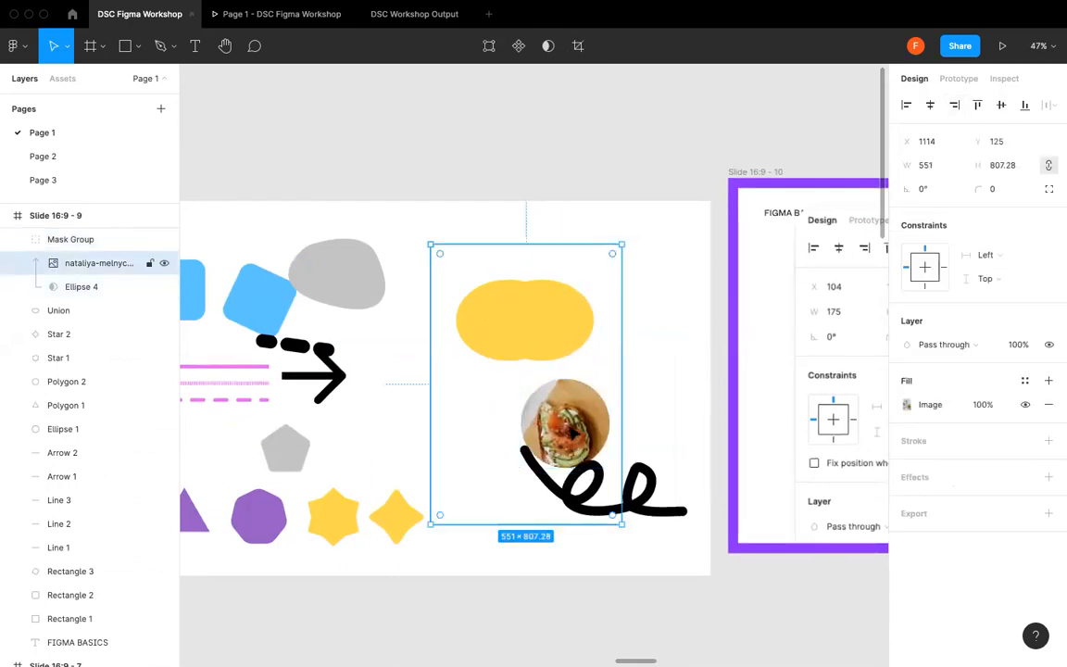
- Copy the masked food photo's image fill onto the circle above the Image Shortcut tip and remove the circle's C4C4C4 fill
click(902, 415)
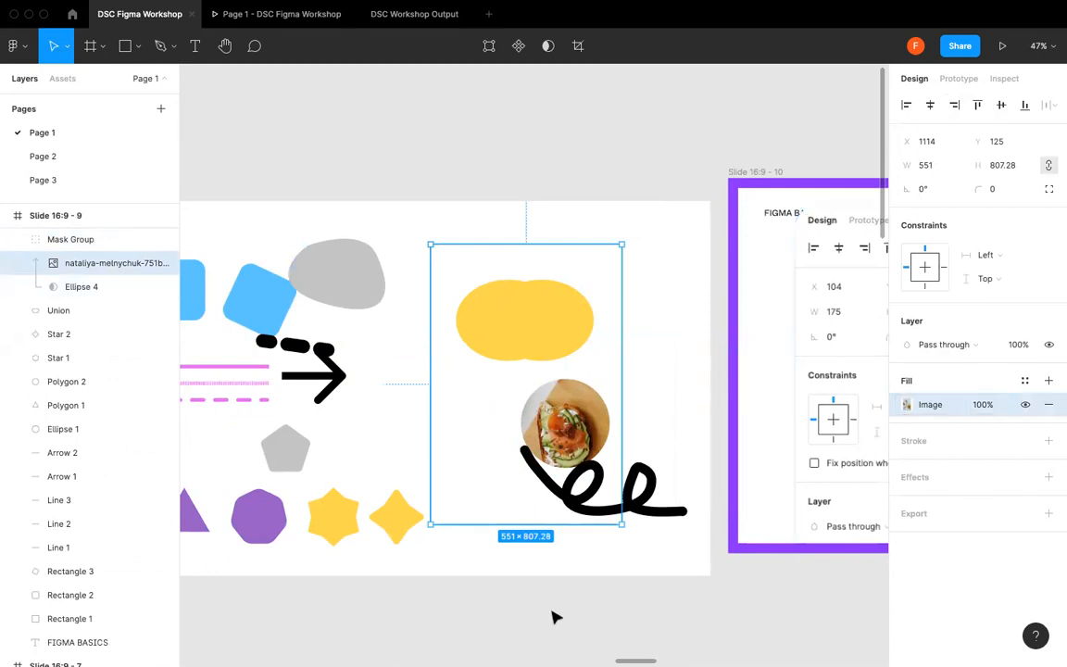
scroll(551, 617, down, 3)
scroll(551, 618, down, 10)
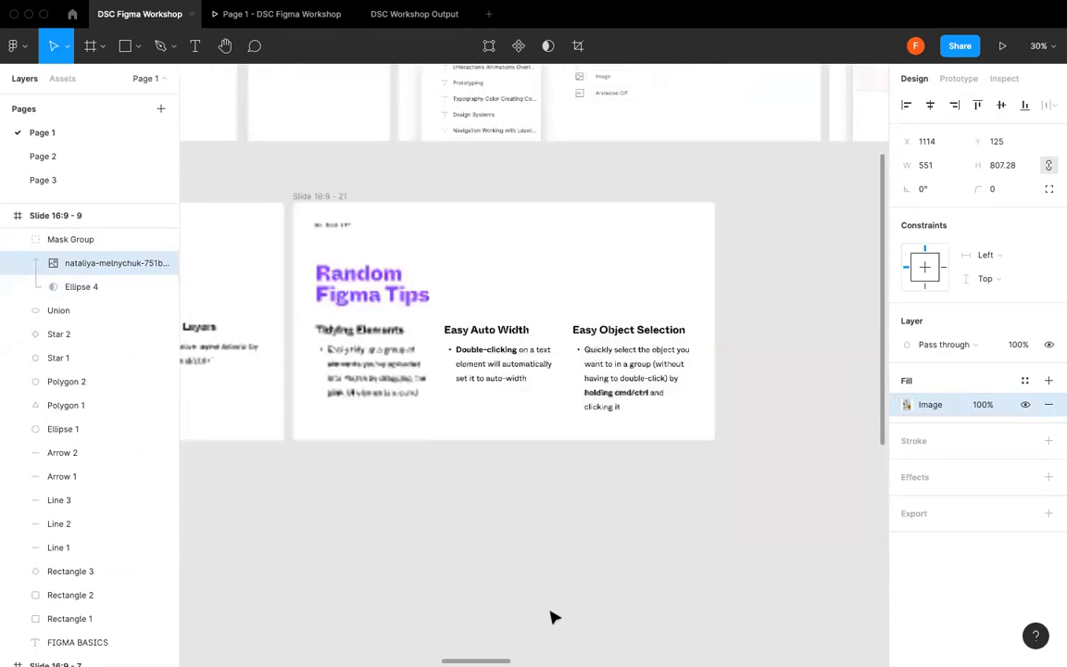
scroll(470, 443, up, 10)
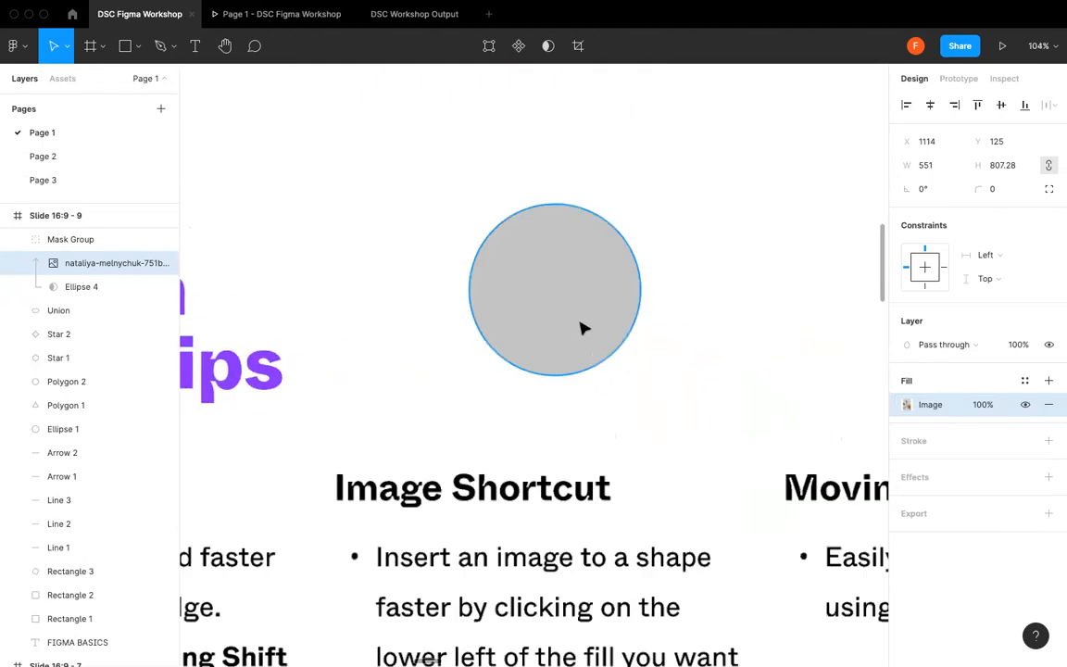
click(565, 306)
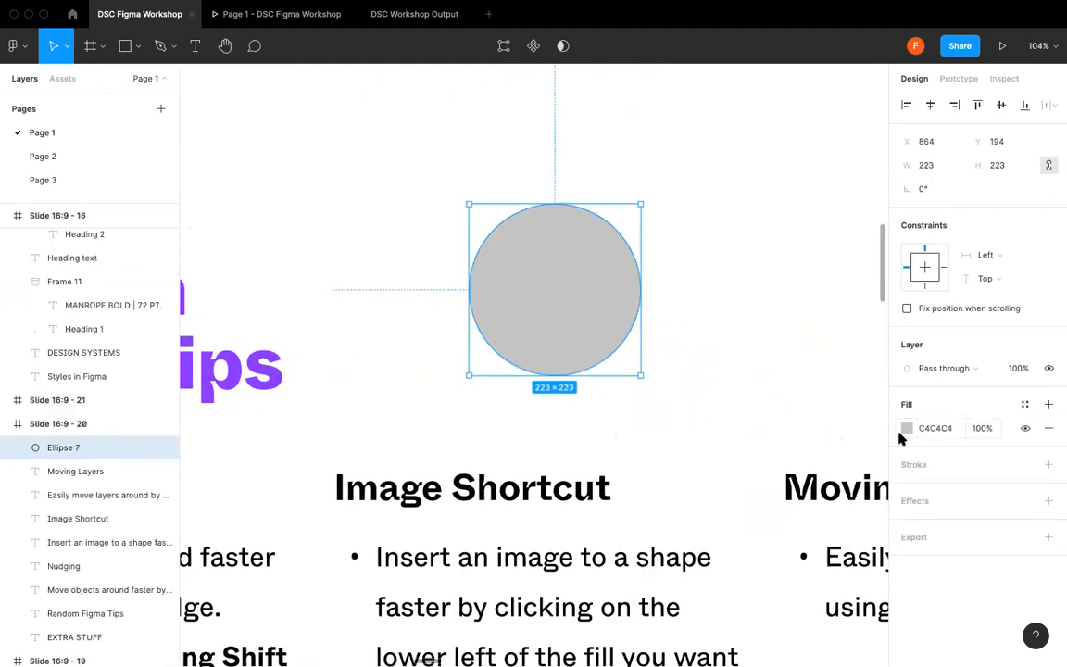
click(900, 433)
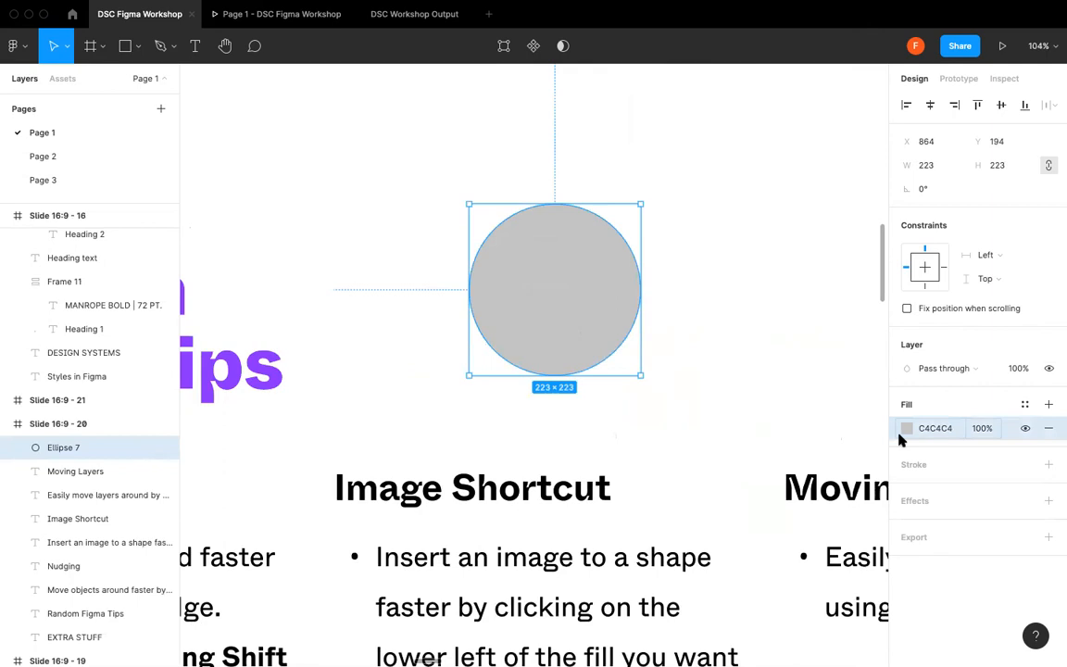
key(super+v)
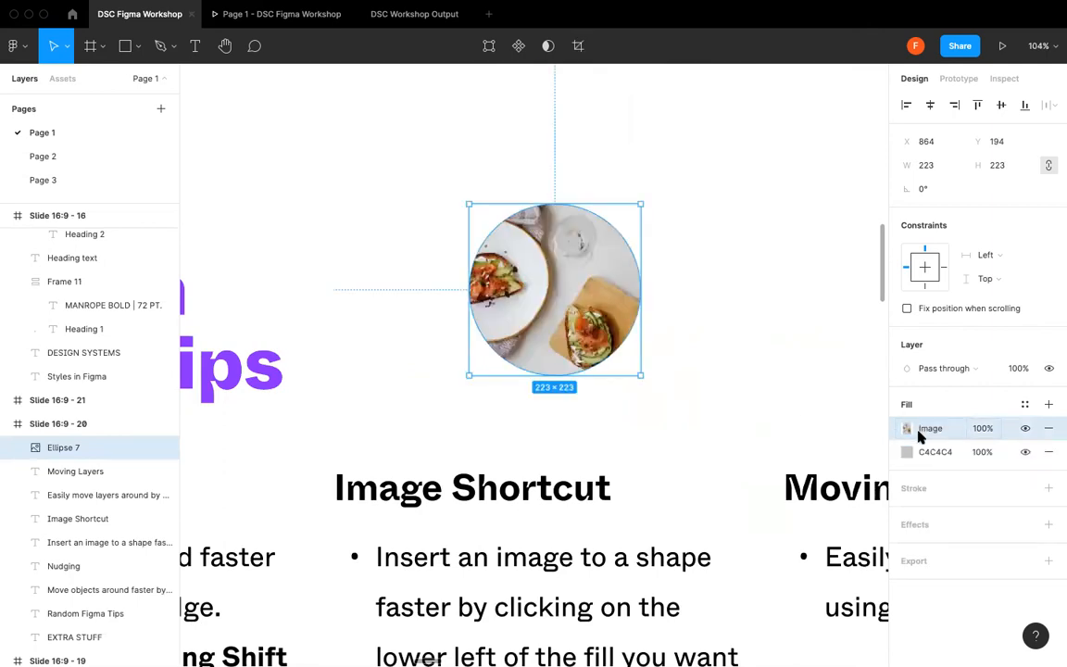
click(1050, 452)
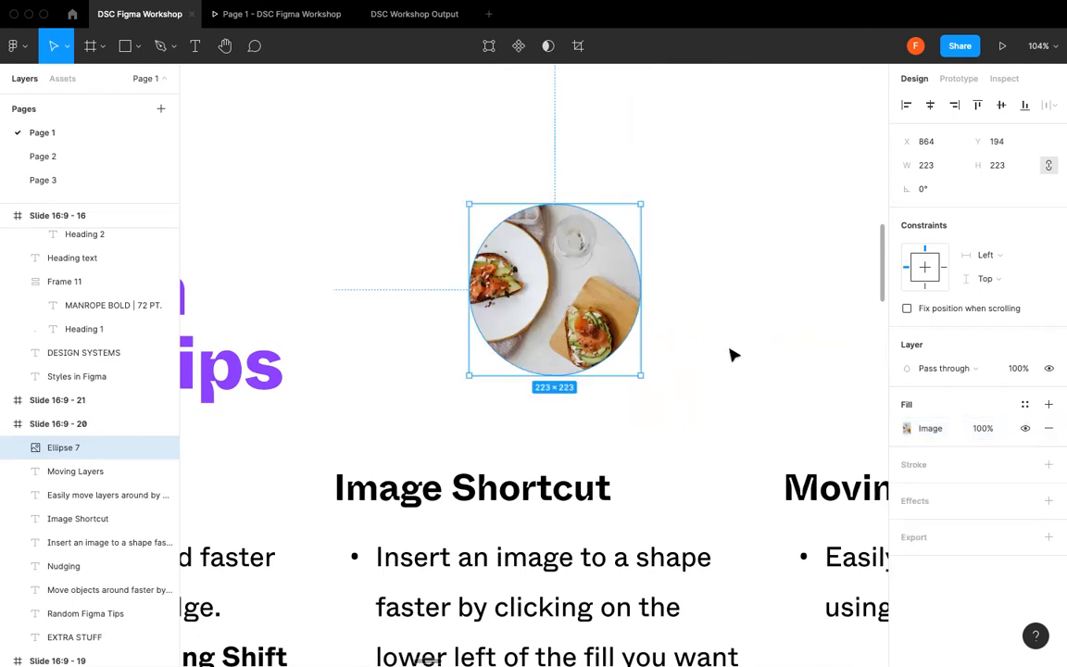
click(693, 393)
- Move the food-photo circle down so it overlaps the Image Shortcut heading and its bullet text, at X 757, Y 482
scroll(693, 393, down, 1)
scroll(693, 393, down, 2)
click(538, 238)
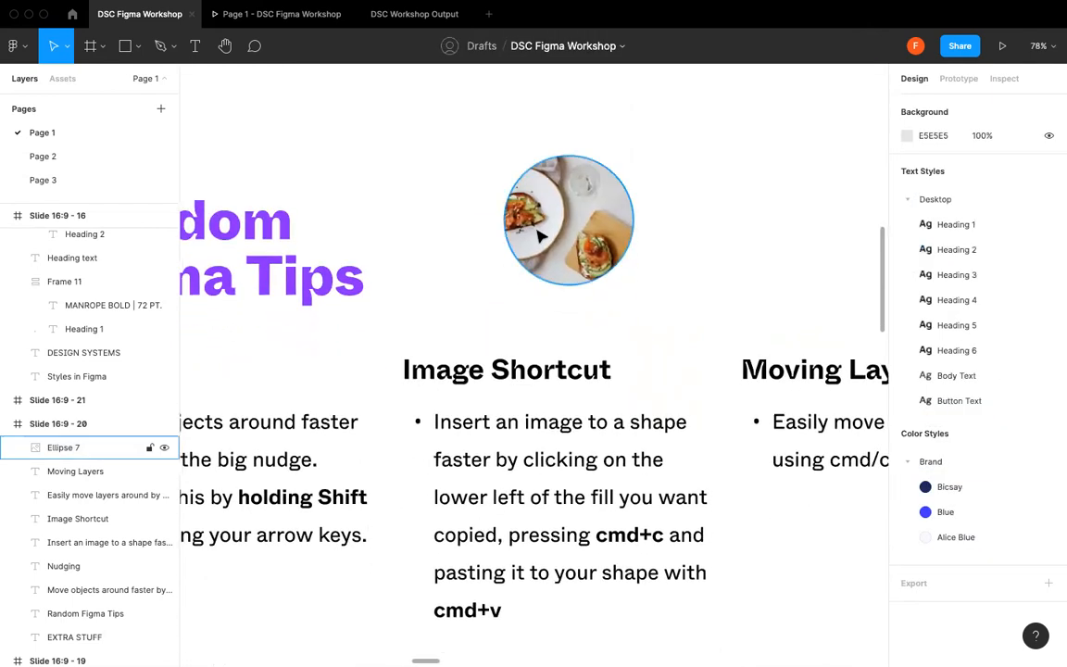
scroll(510, 278, down, 2)
drag(547, 242, 461, 286)
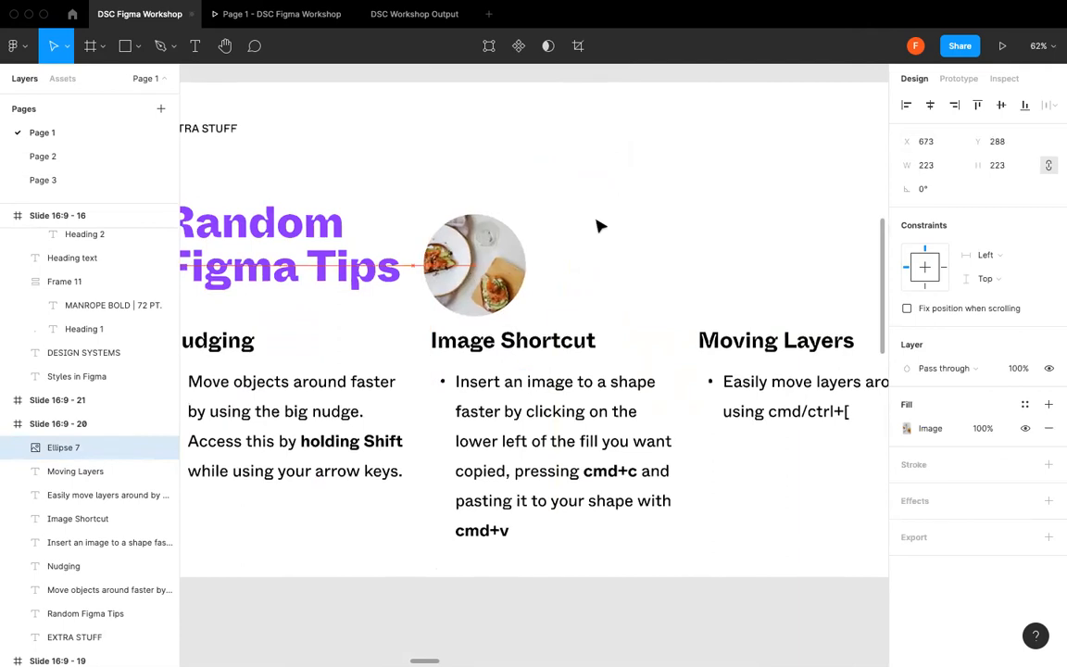
click(600, 226)
scroll(667, 316, right, 3)
scroll(667, 317, right, 1)
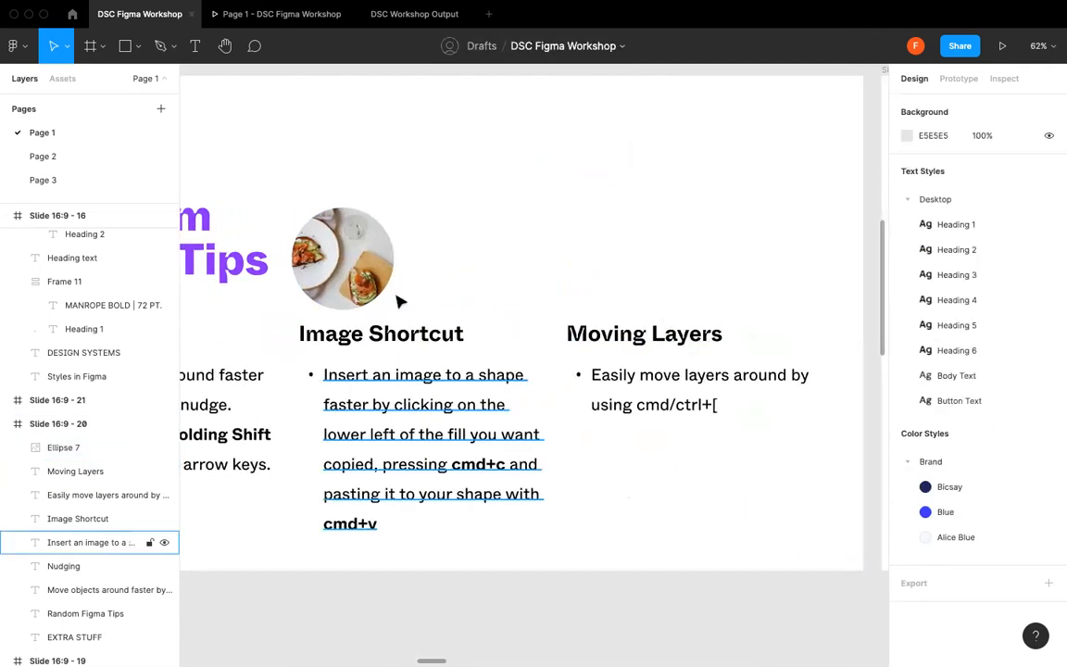
drag(343, 264, 381, 359)
click(529, 305)
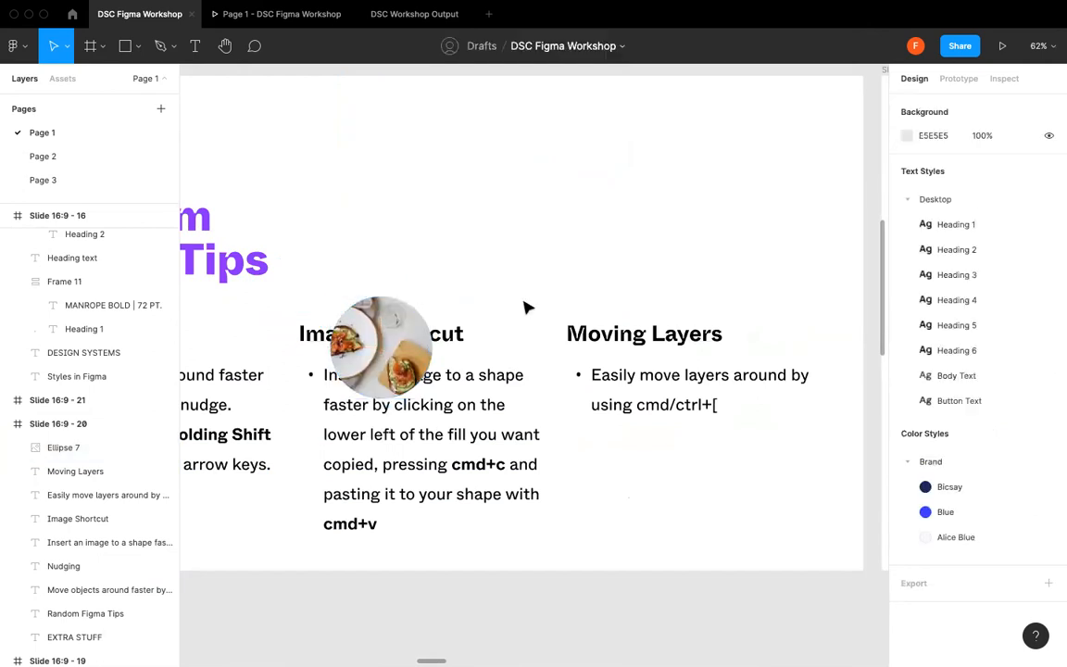
- Send the Ellipse 7 layer backward one level at a time until it sits directly above the EXTRA STUFF layer
scroll(574, 313, left, 3)
scroll(83, 556, down, 3)
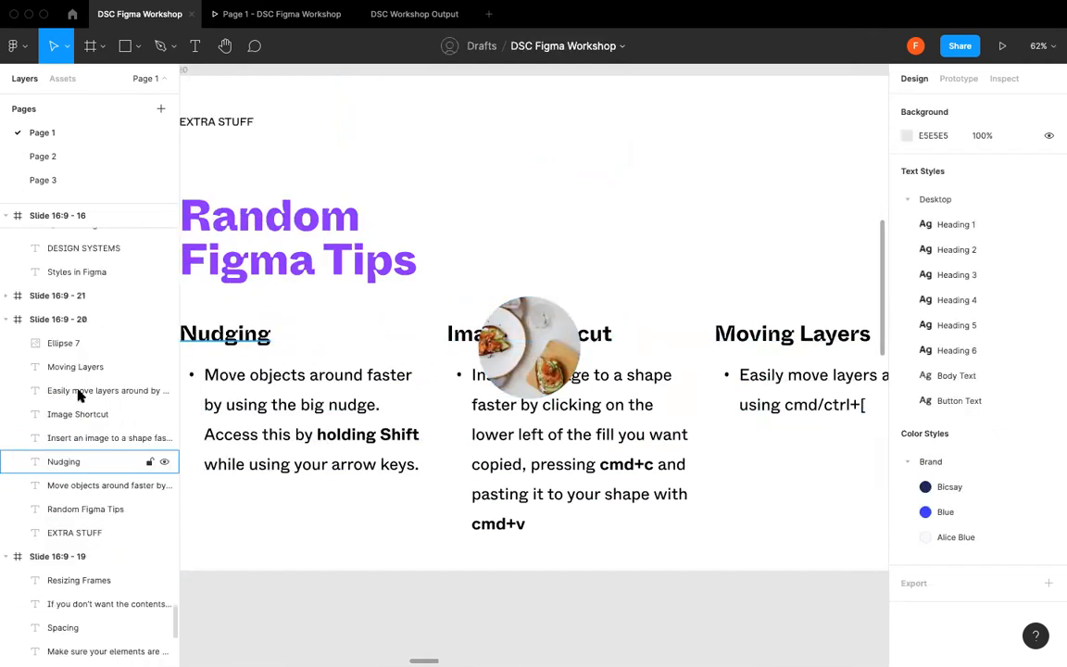
click(94, 347)
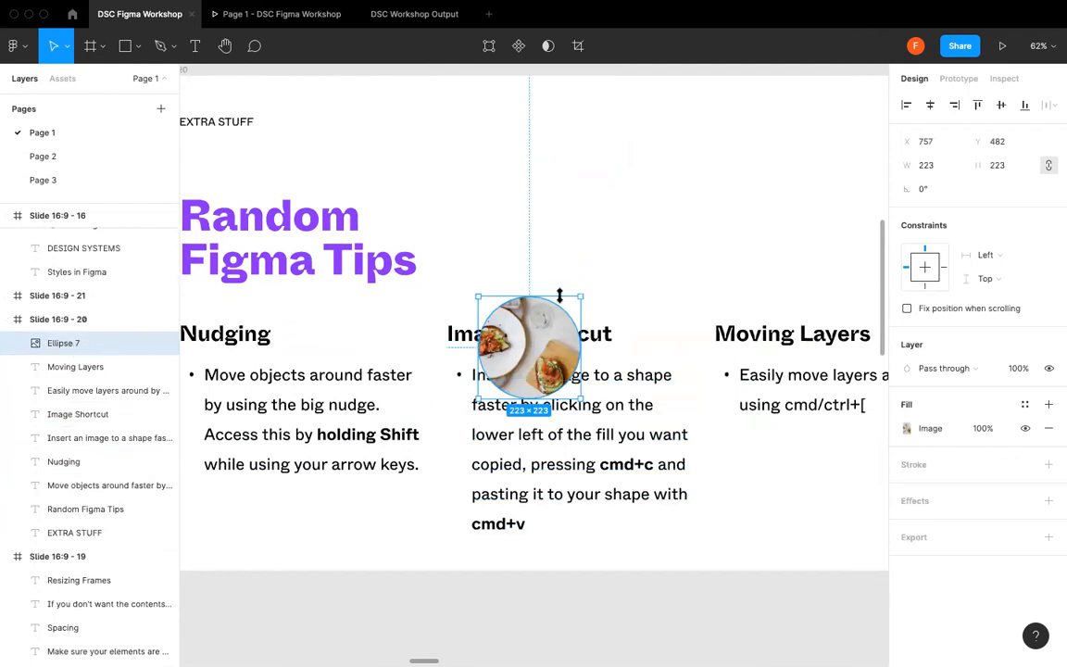
key(super+bracketleft)
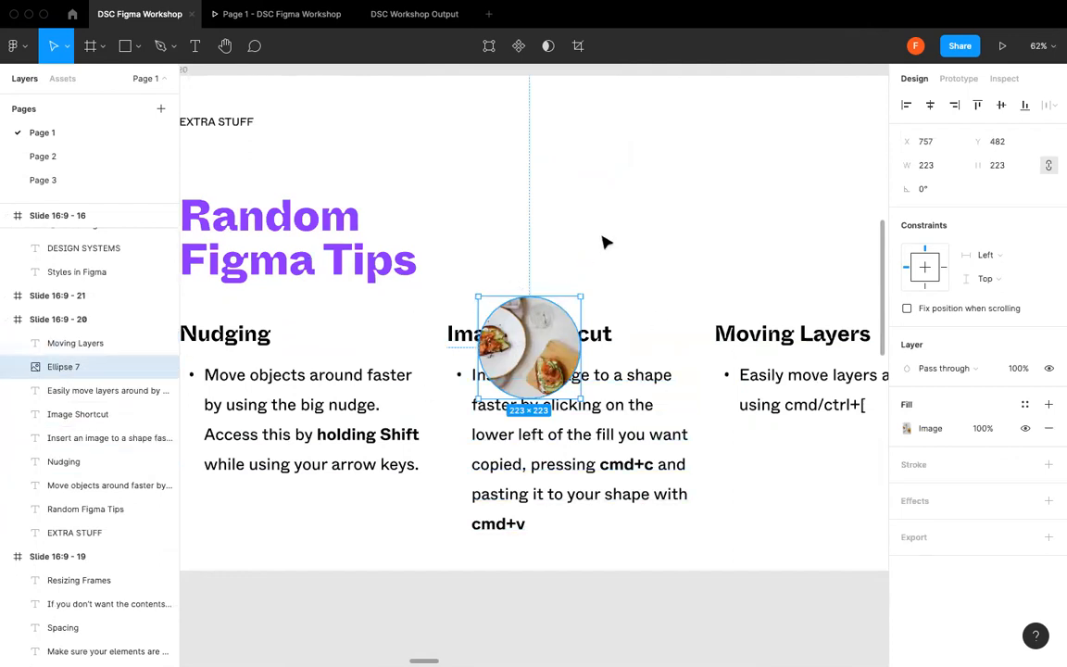
key(super+bracketleft)
key(super+bracketleft)
key(super+bracketleft)
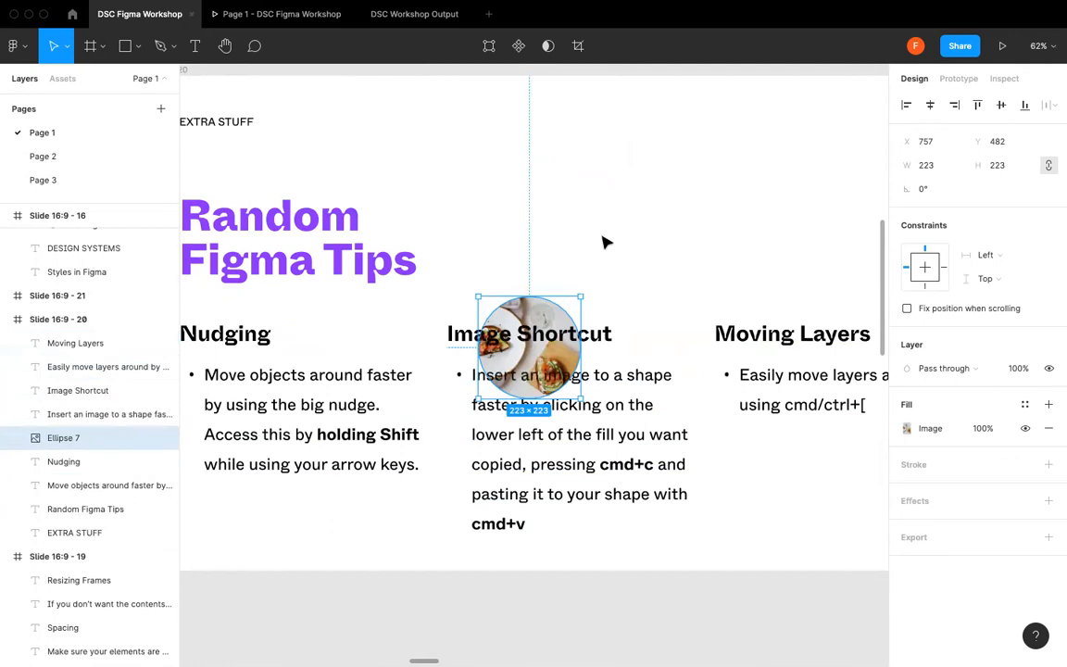
key(super+bracketleft)
key(super+bracketleft)
key(super+bracketleft)
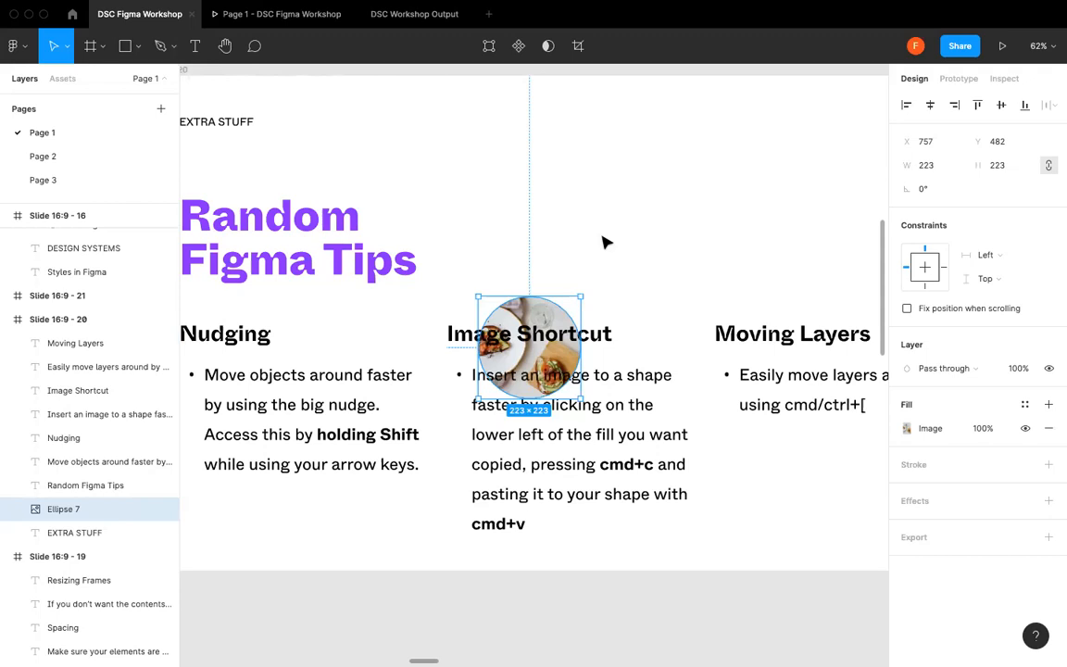
- Shift the circle's layer repeatedly forward and backward through slide 20's stack, finishing at the top
key(super+bracketright)
key(super+bracketright)
key(super+bracketright)
key(super+bracketright)
key(super+bracketright)
key(super+bracketright)
key(super+bracketleft)
key(super+bracketleft)
key(super+bracketleft)
key(super+bracketleft)
key(super+bracketleft)
key(super+bracketleft)
key(super+bracketright)
key(super+bracketright)
key(super+bracketright)
key(super+bracketright)
key(super+bracketright)
key(super+bracketright)
key(super+bracketright)
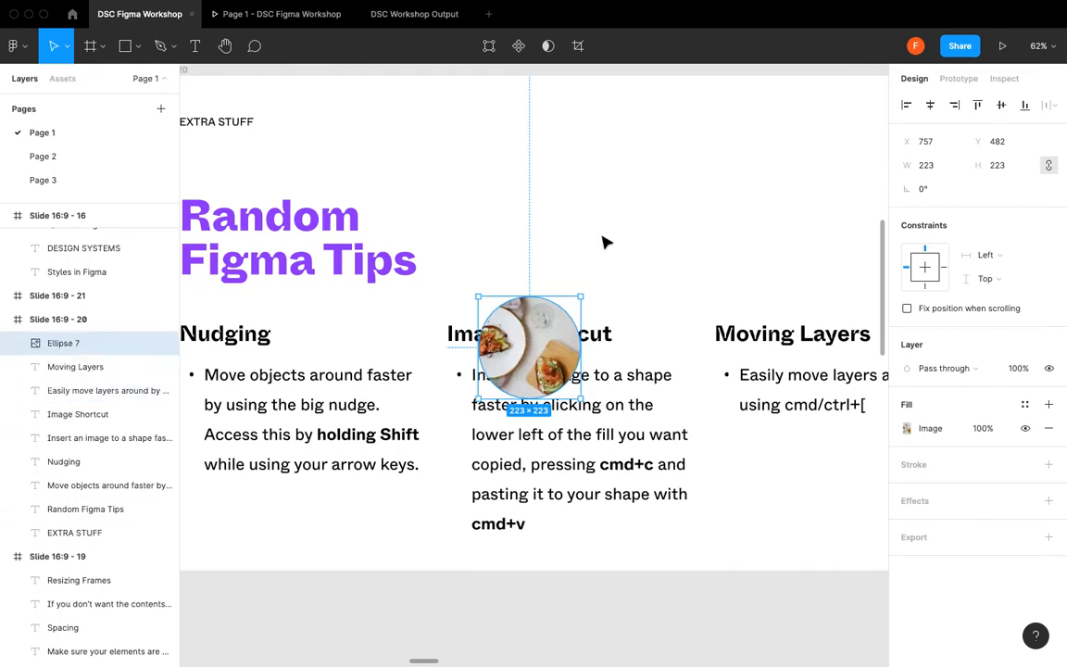
- Place the circle above the Image Shortcut heading at X 688, Y 249, and send its layer back two levels
drag(569, 332, 537, 225)
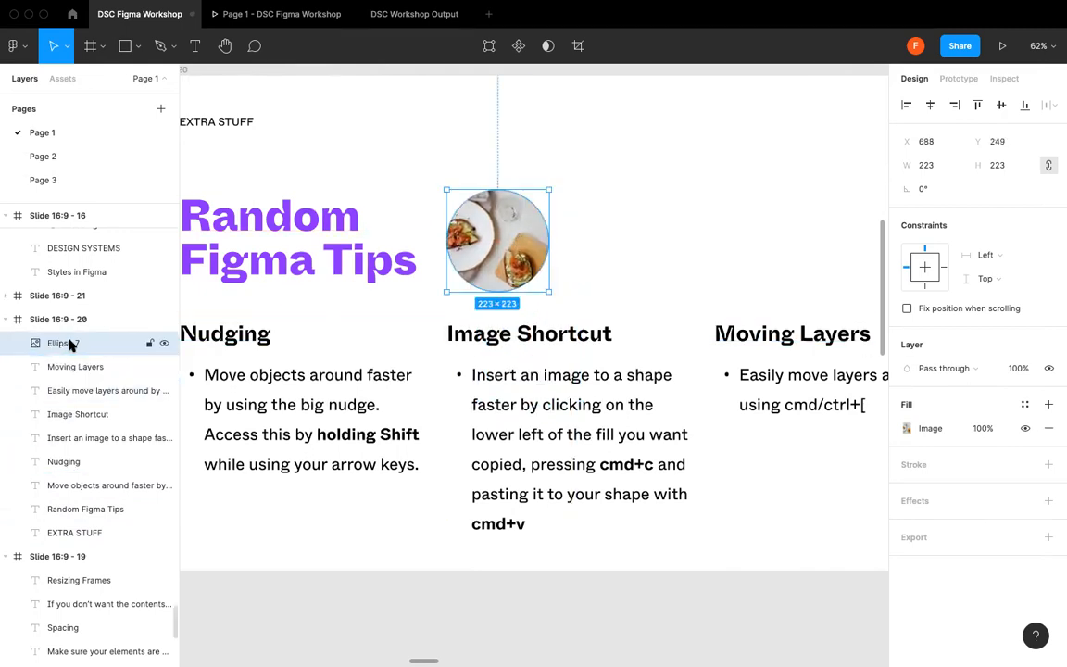
key(super+bracketleft)
key(super+bracketleft)
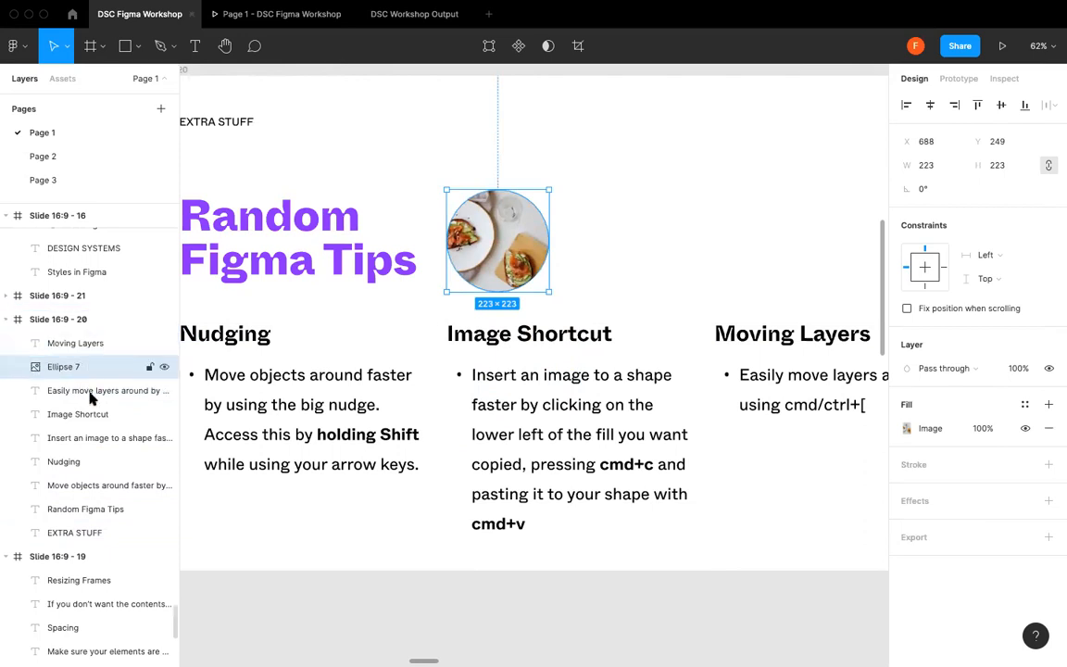
click(697, 219)
- Paste the row of nine gradient icons onto the empty canvas below slide 21
scroll(698, 219, right, 8)
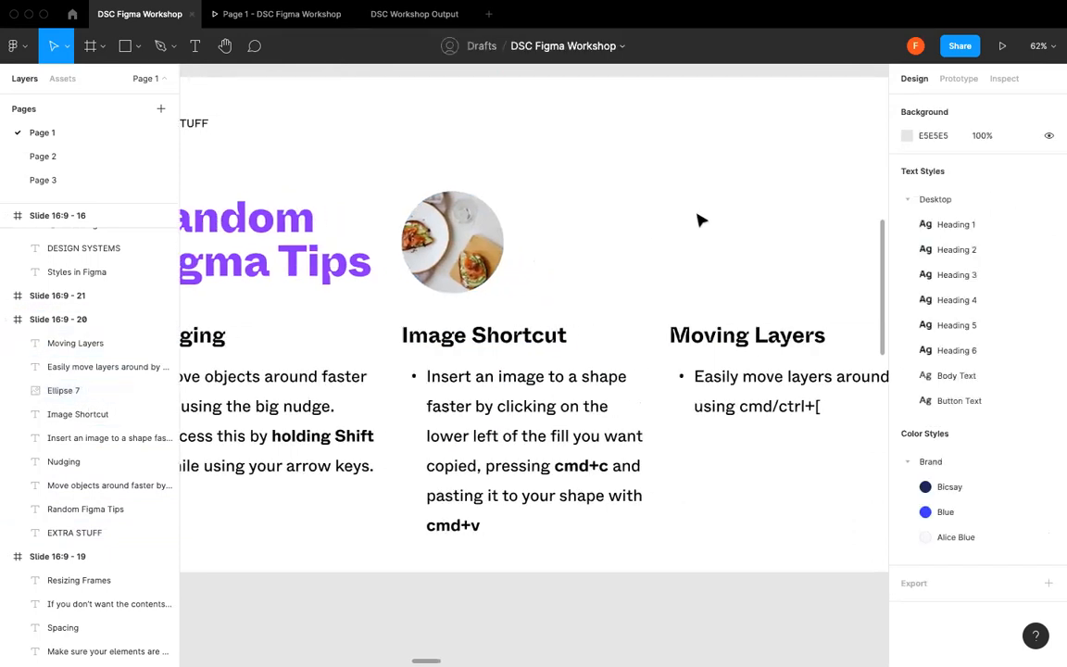
scroll(701, 220, right, 10)
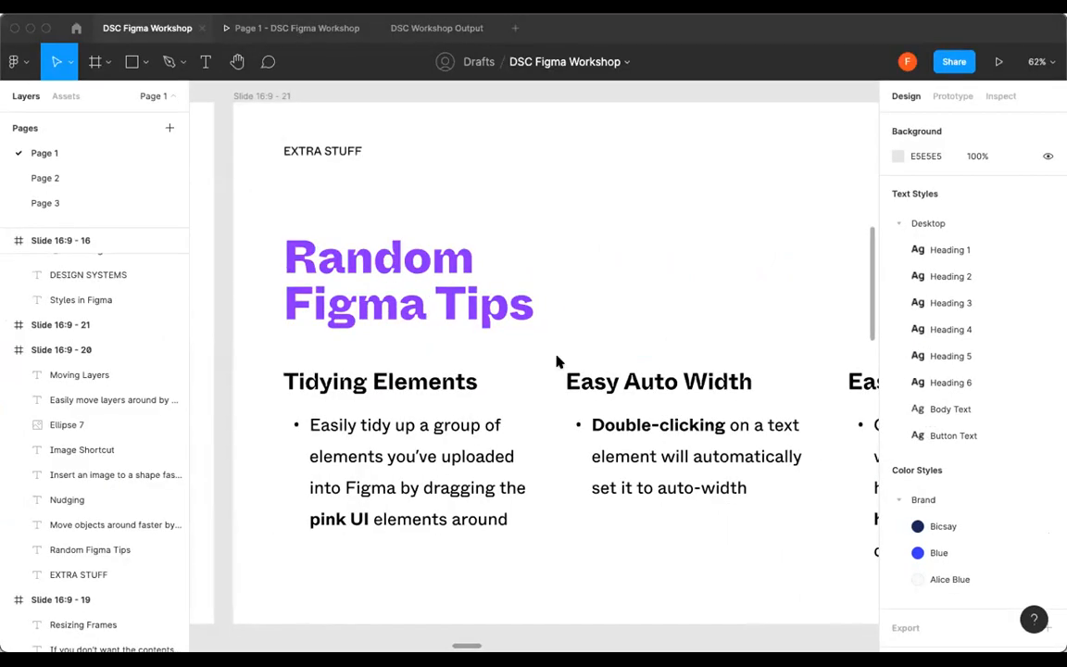
scroll(800, 407, down, 5)
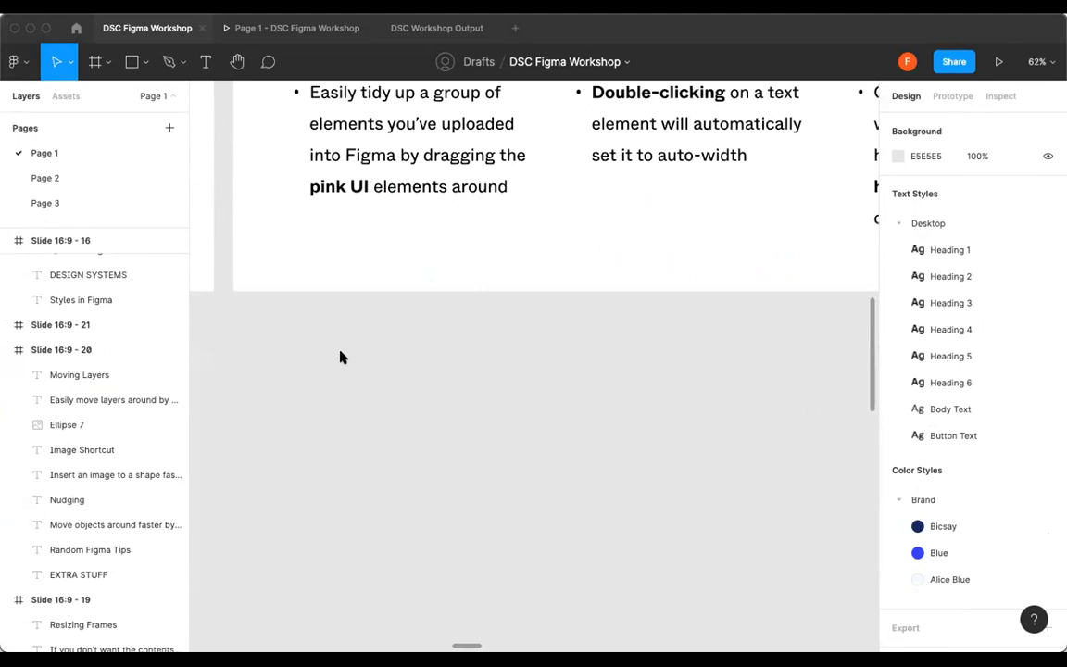
key(super+v)
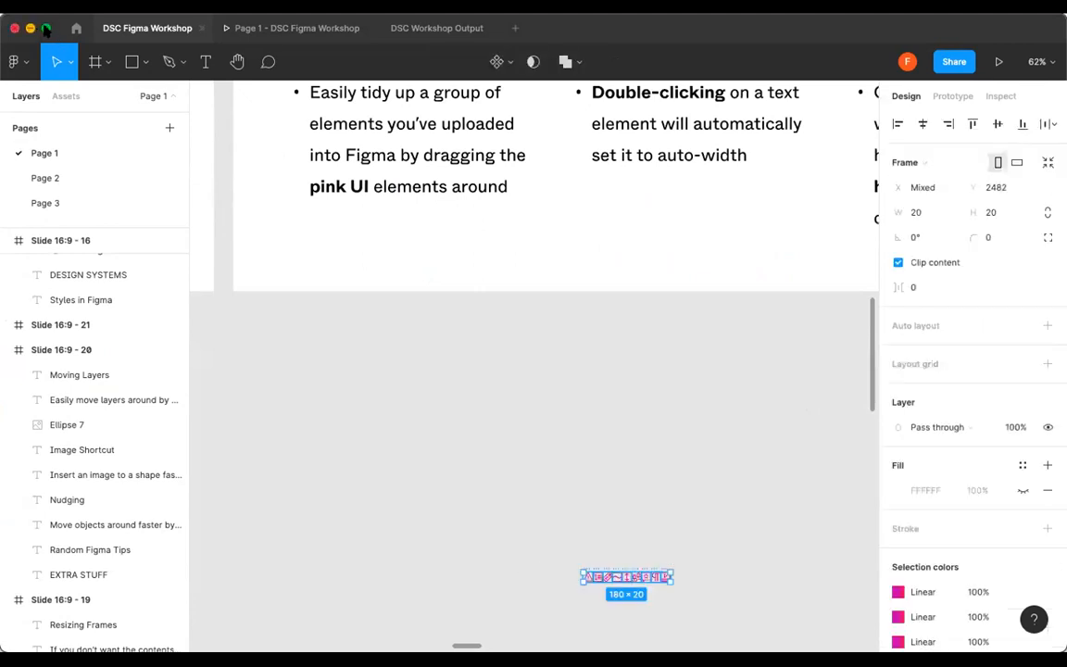
click(46, 28)
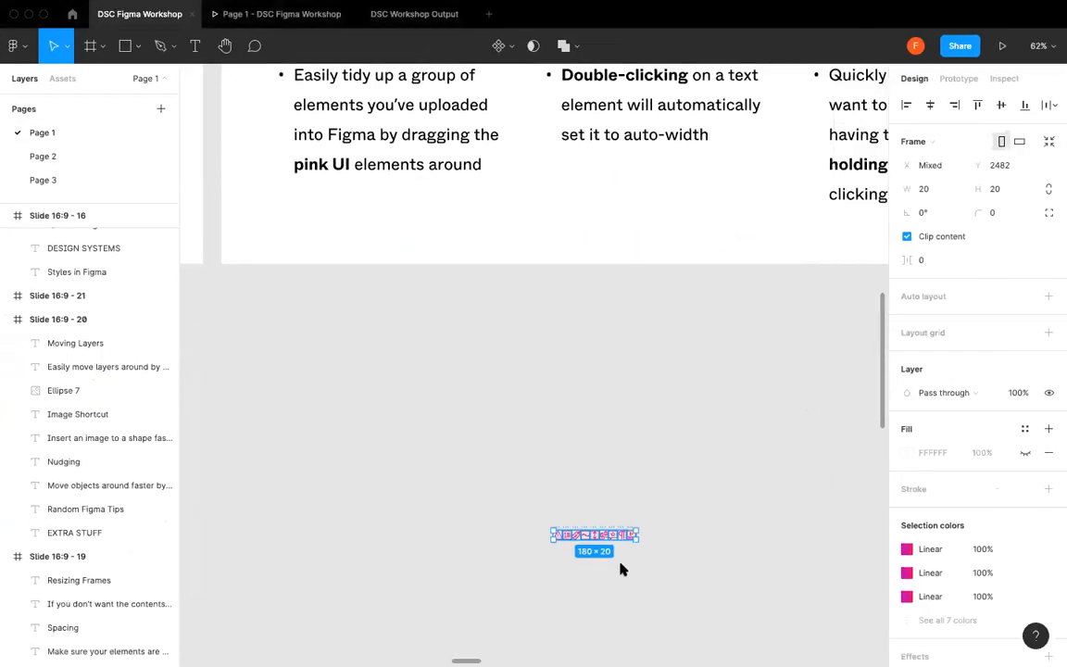
key(shift+2)
scroll(531, 529, up, 2)
scroll(531, 529, down, 2)
scroll(531, 529, left, 1)
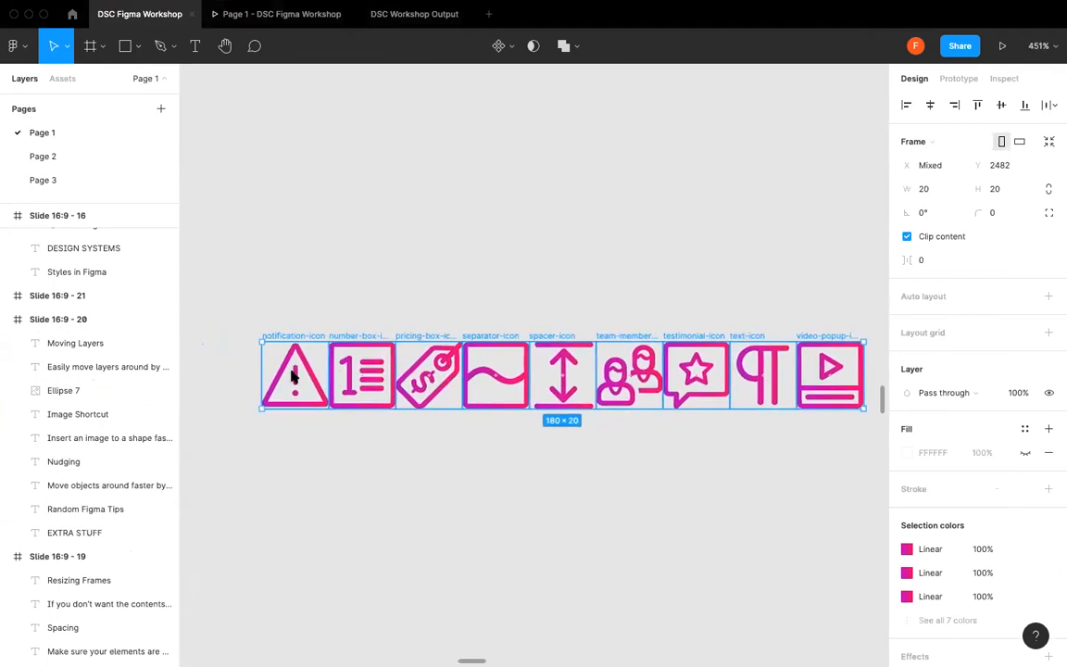
- Spread the nine pasted icons apart with an even gap of 8 px, and slightly readjust the gap
mouse_move(327, 371)
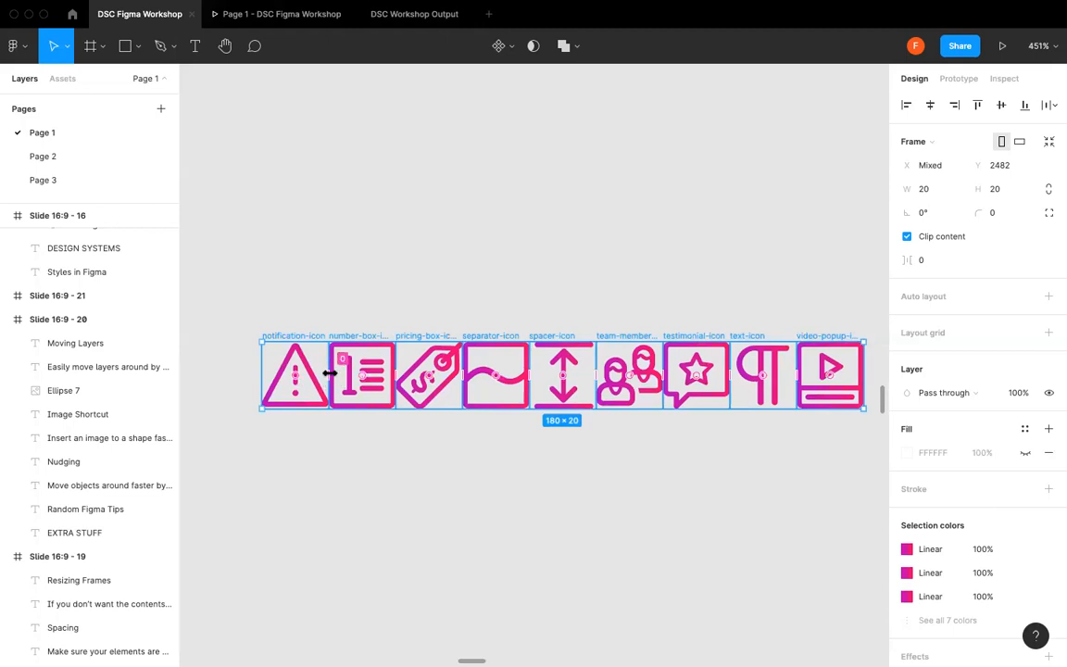
mouse_move(330, 373)
mouse_down()
mouse_move(342, 372)
mouse_move(344, 389)
mouse_up()
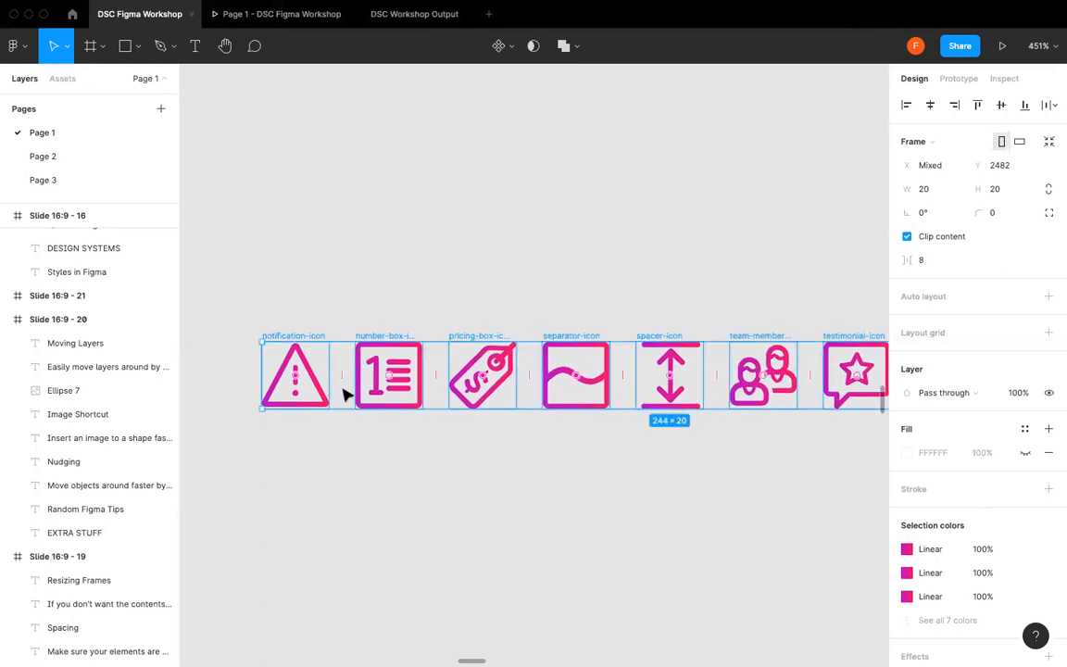
scroll(579, 519, down, 5)
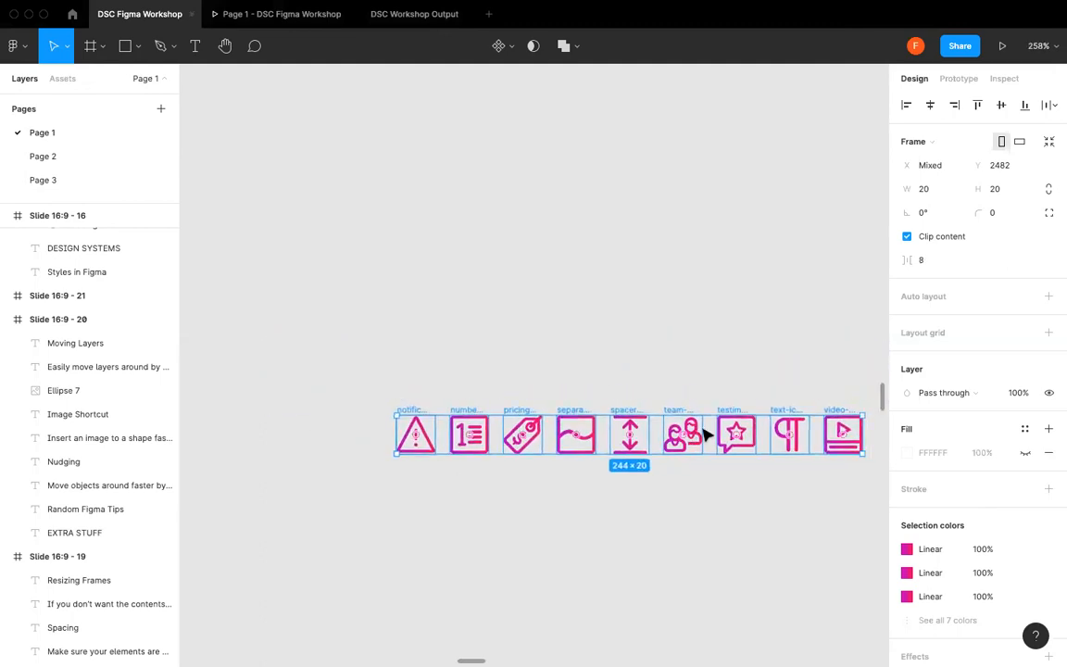
scroll(852, 434, right, 1)
drag(915, 263, 789, 282)
- Delete all nine icons from the canvas below slide 21
click(663, 312)
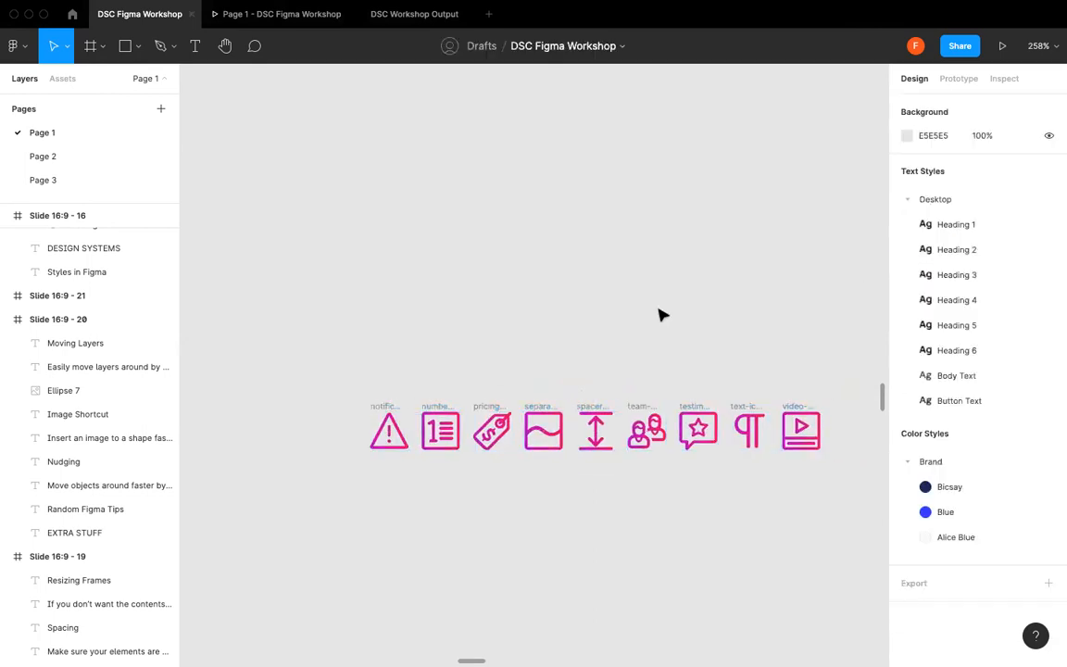
drag(271, 371, 841, 551)
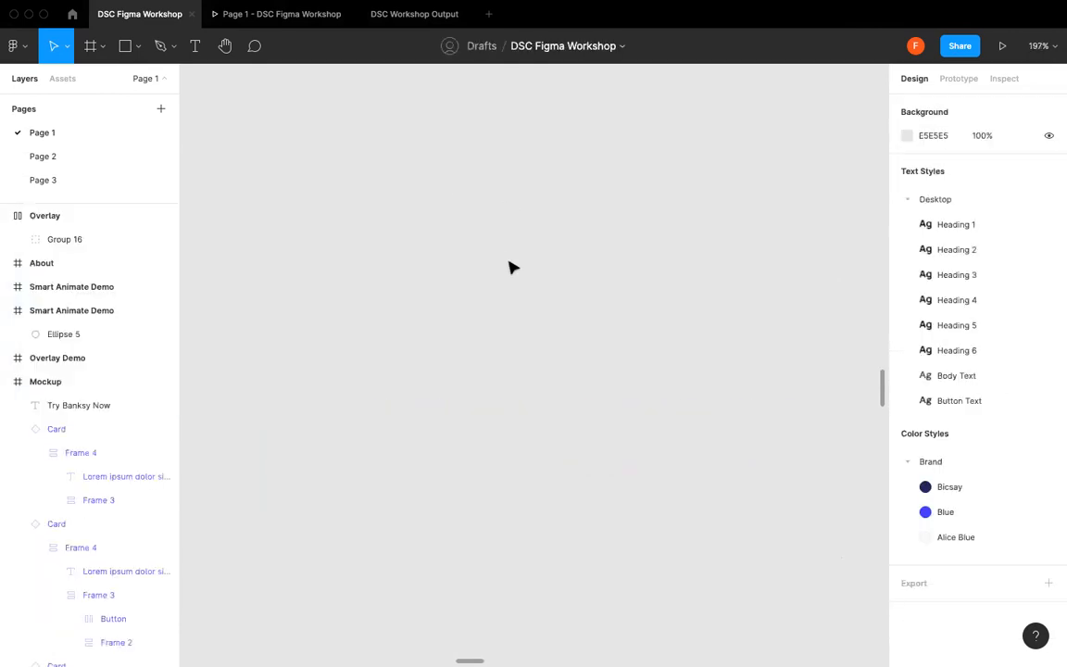
- Narrow slide 21's Easy Auto Width heading to 243 px so it wraps onto two lines, and move it to X 757, Y 379
scroll(512, 266, up, 5)
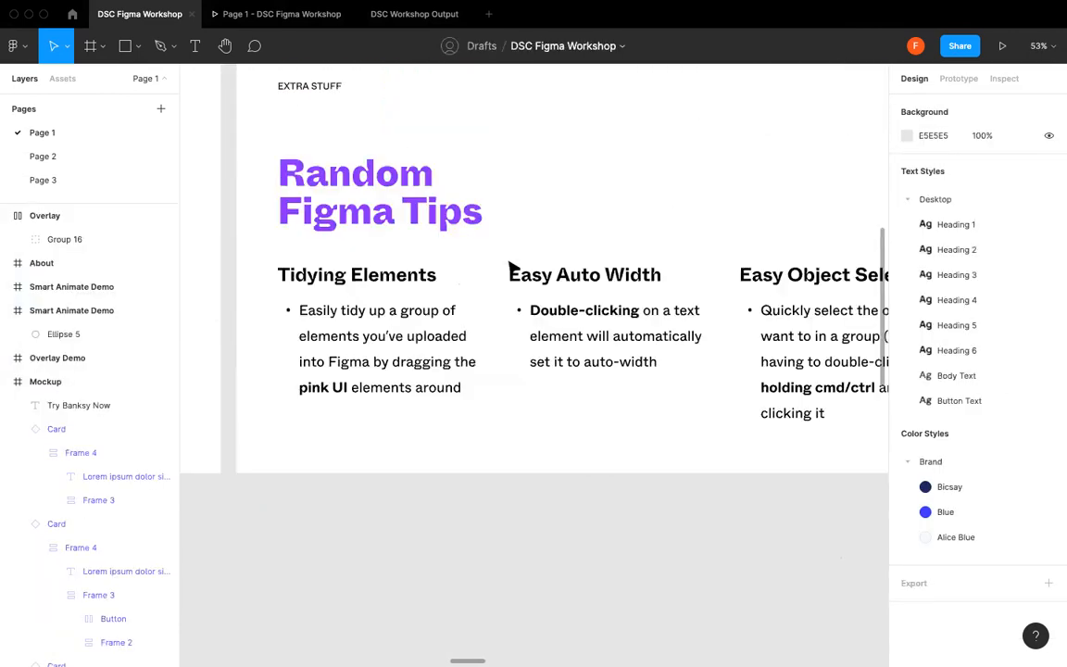
scroll(511, 268, right, 3)
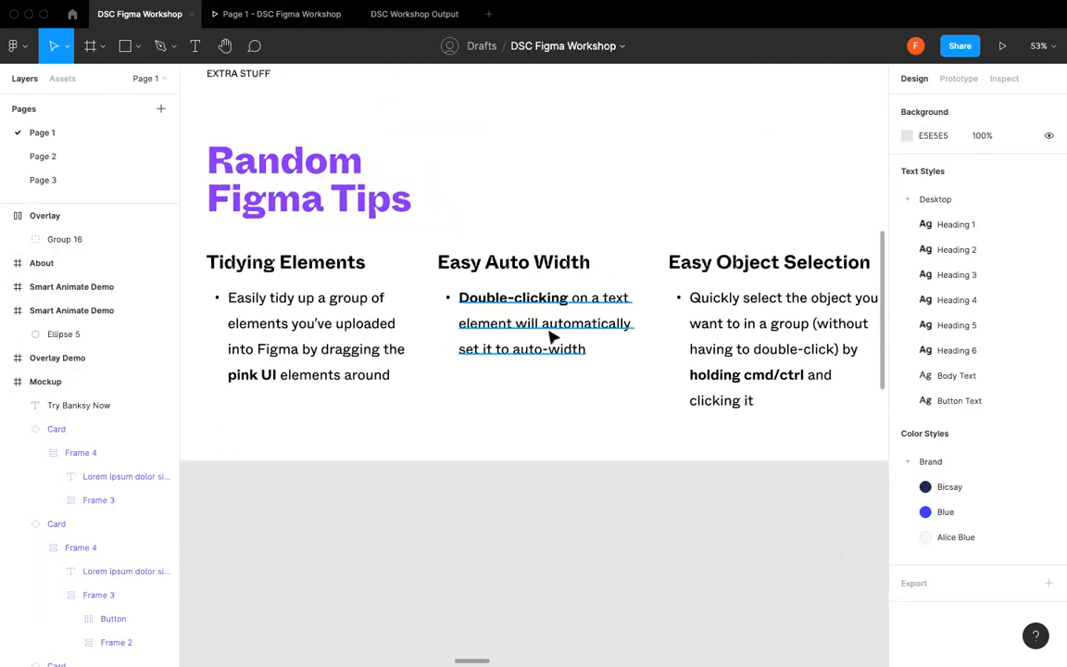
click(554, 275)
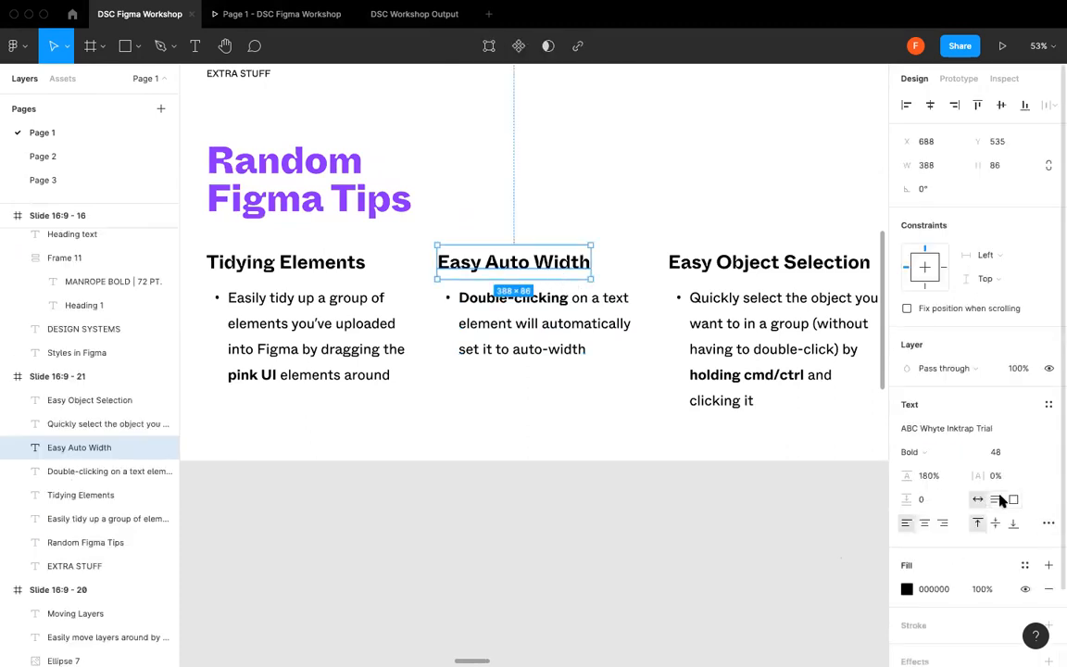
click(978, 499)
drag(590, 264, 507, 212)
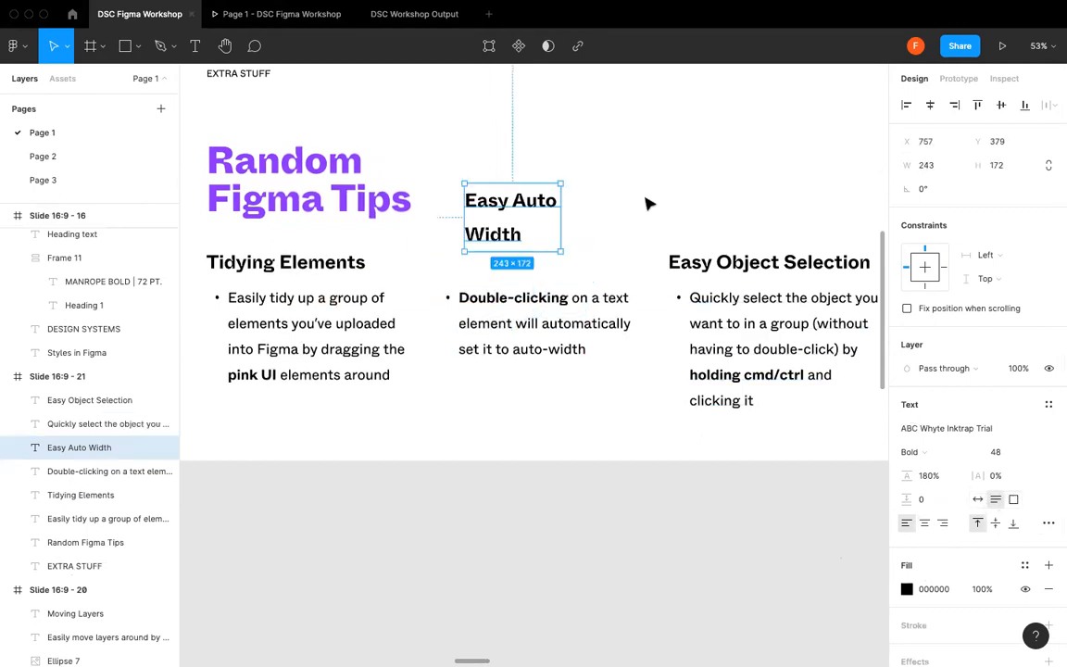
- Try to reset the wrapped Easy Auto Width heading to auto width directly from its text box
double_click(562, 184)
click(575, 200)
double_click(561, 201)
click(592, 214)
double_click(555, 219)
key(Escape)
- Draw a text box about 484 × 217 px in slide 21's empty upper area containing "fawegadrthrtgrsthysrthyrth"
scroll(612, 186, up, 3)
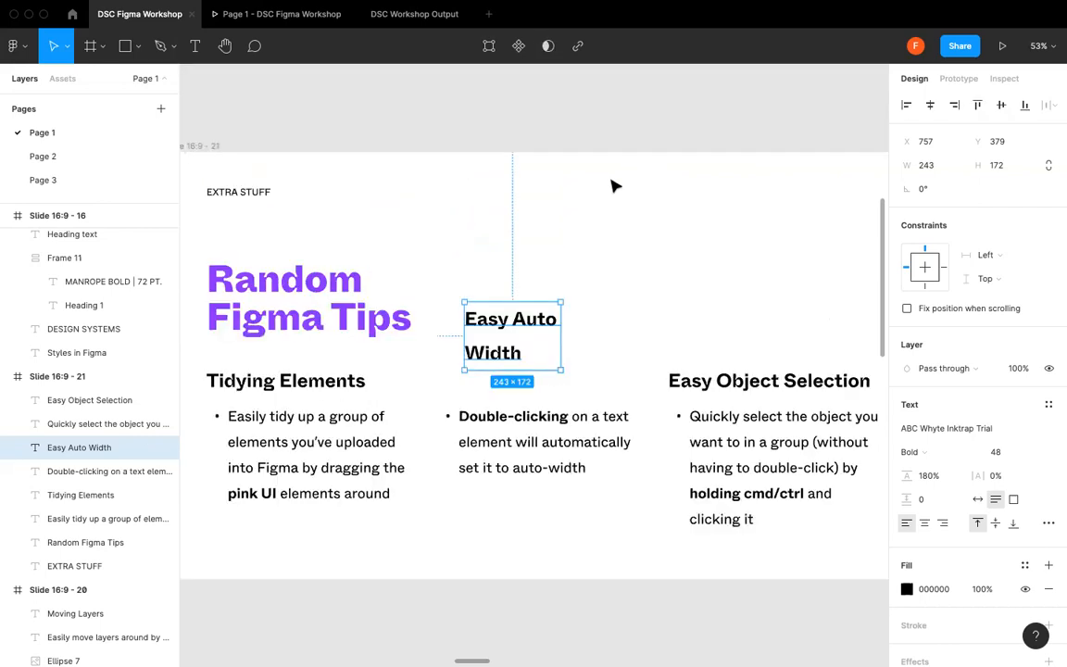
key(t)
drag(552, 202, 743, 288)
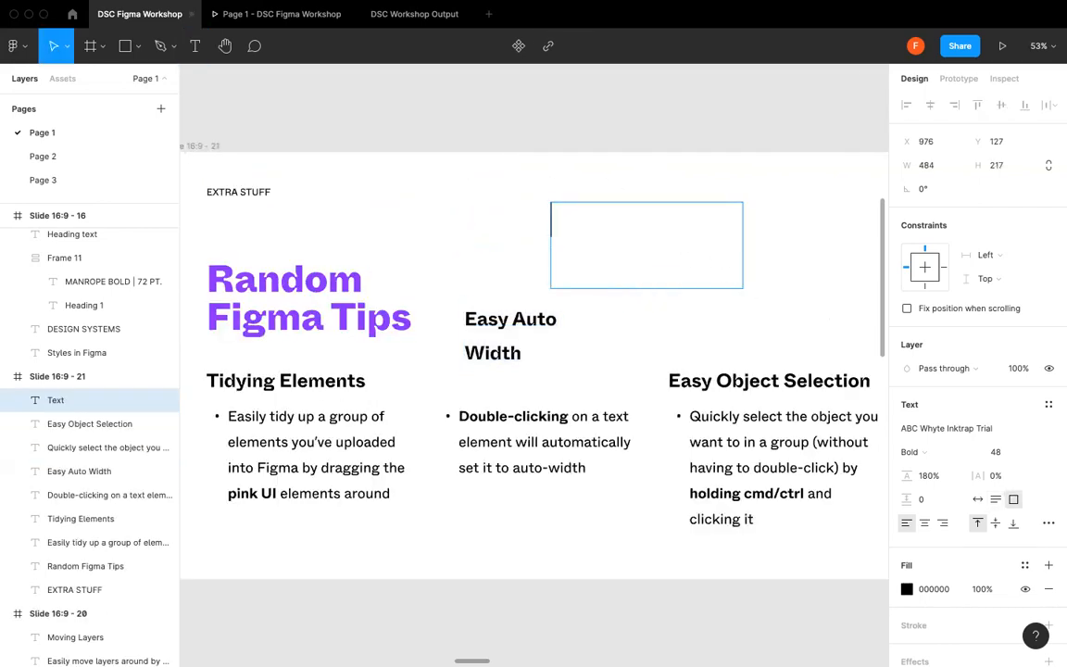
text(fawegadrthrtgrsthysrthyrth)
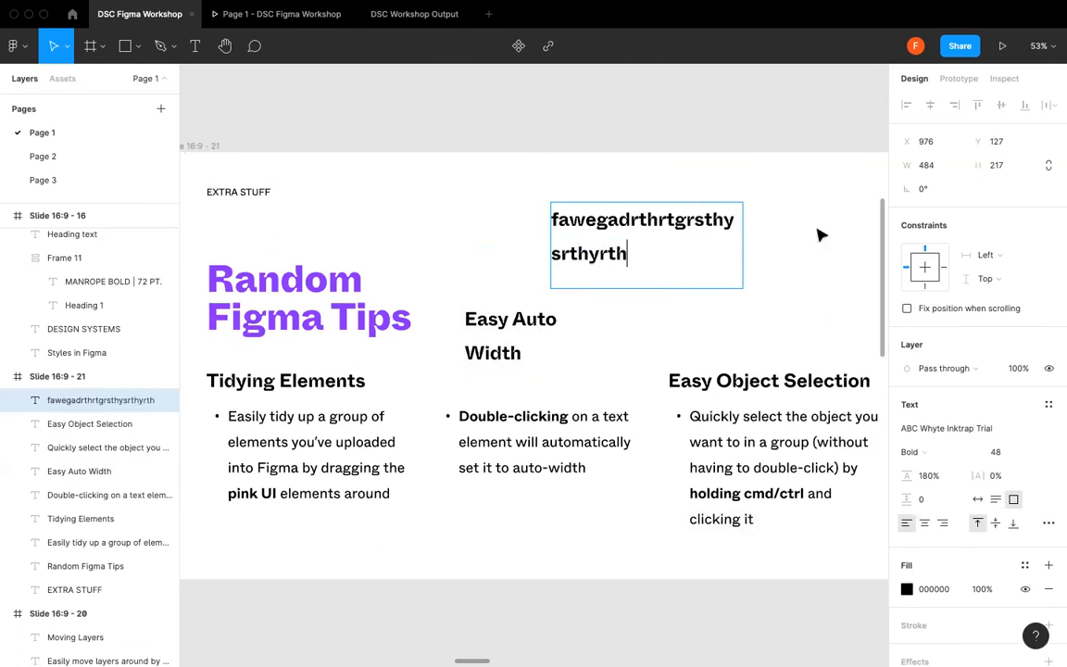
- Switch the "fawegadrthrtgrsthysrthyrth" text box to auto width so its text fits on one line
key(Escape)
double_click(744, 215)
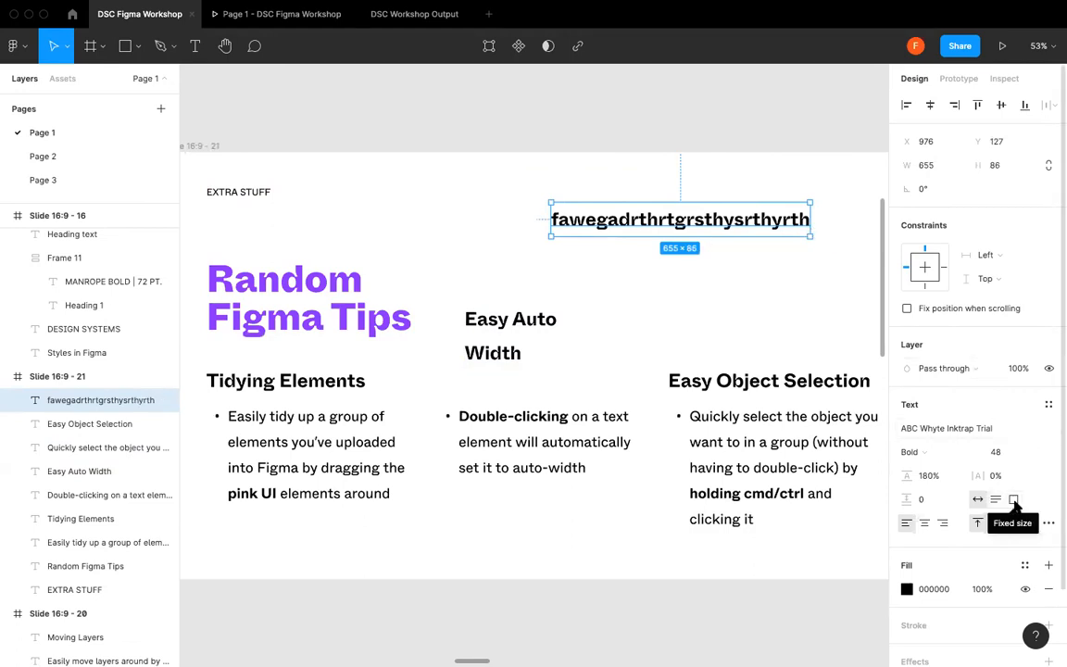
click(690, 315)
scroll(690, 315, right, 5)
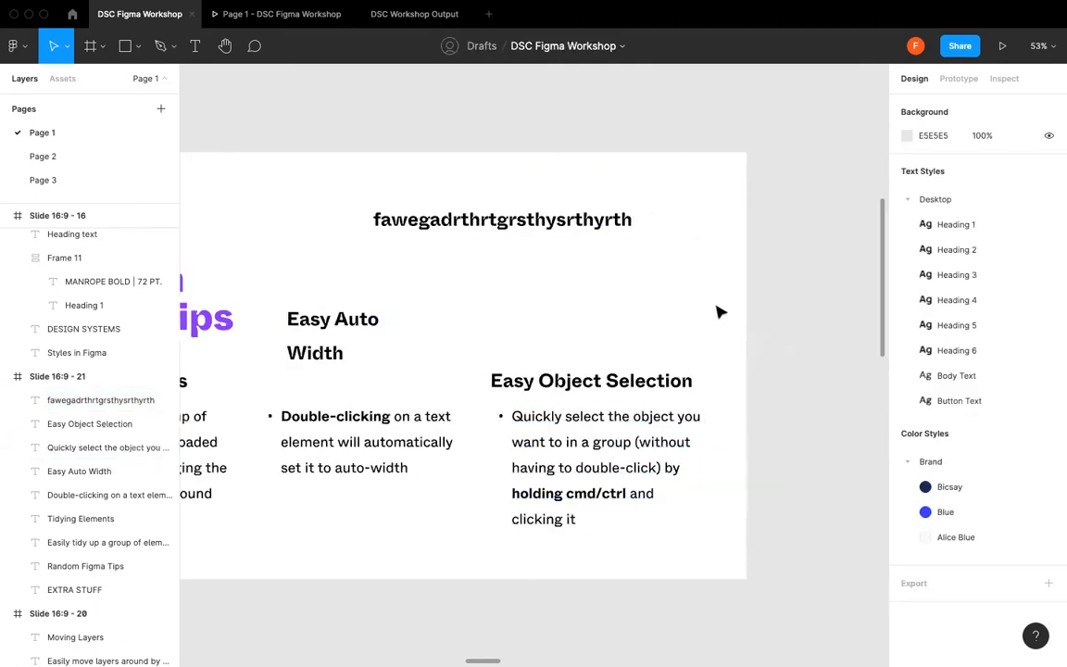
scroll(704, 307, down, 5)
scroll(704, 308, left, 10)
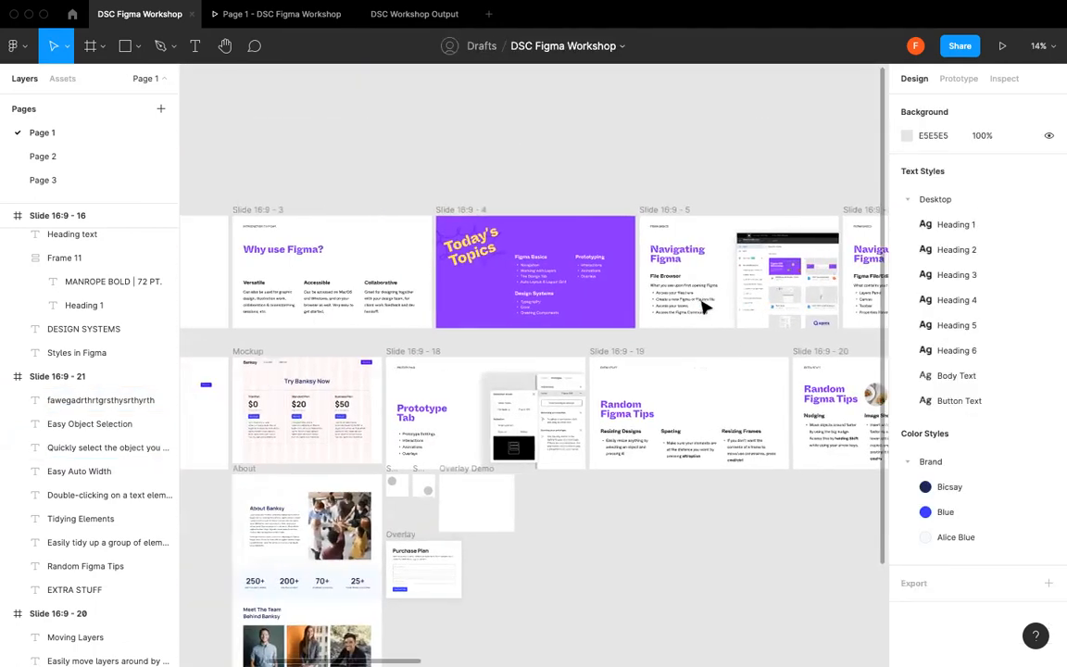
scroll(259, 431, left, 2)
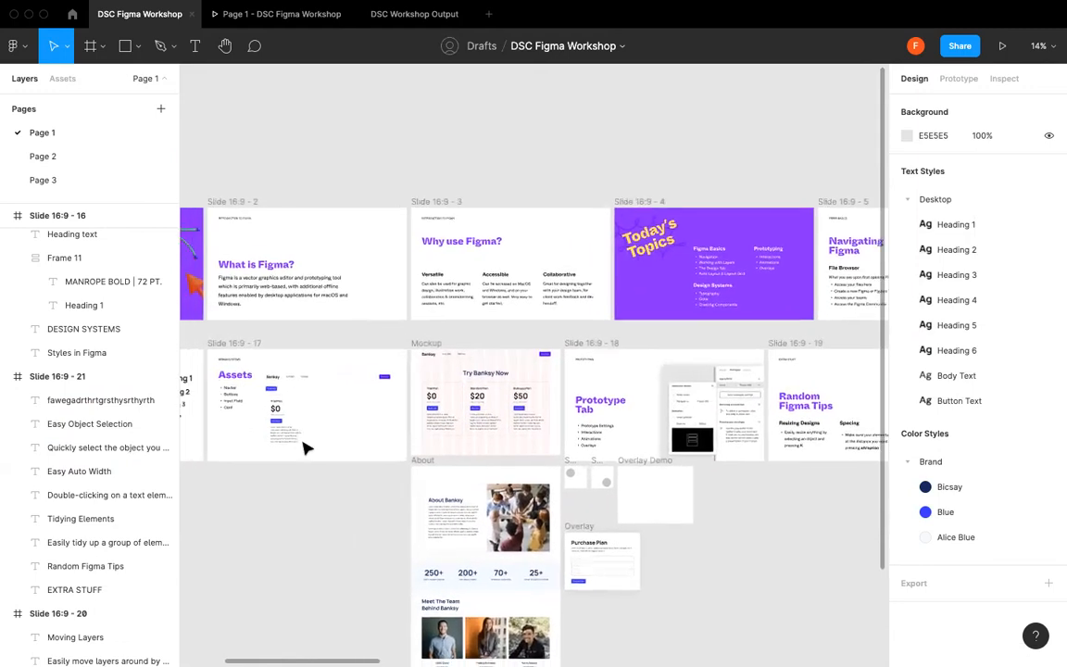
scroll(463, 486, up, 3)
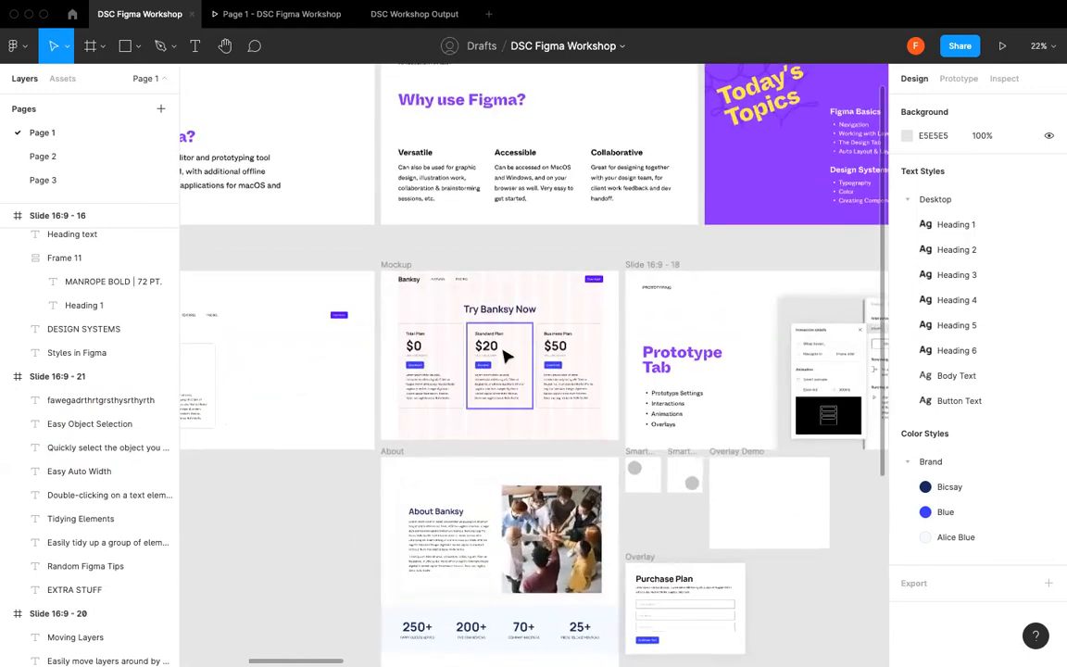
- Drill down through the nested frames of the Mockup's Standard Plan card to its title text, and clear the selection
scroll(491, 348, up, 5)
scroll(501, 339, up, 5)
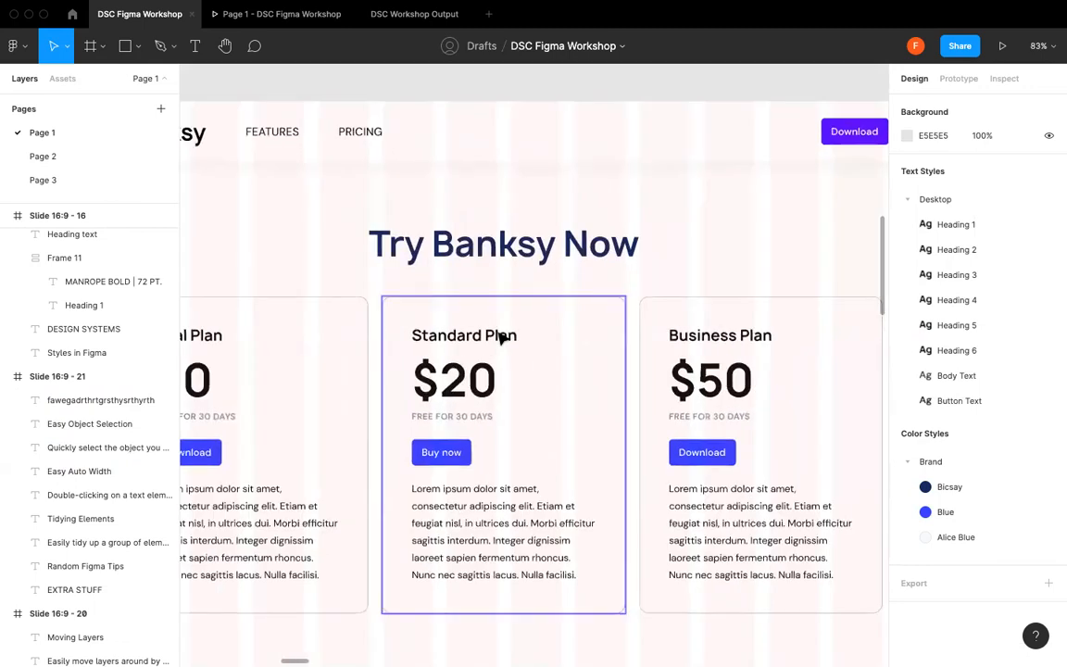
scroll(526, 301, down, 1)
click(478, 324)
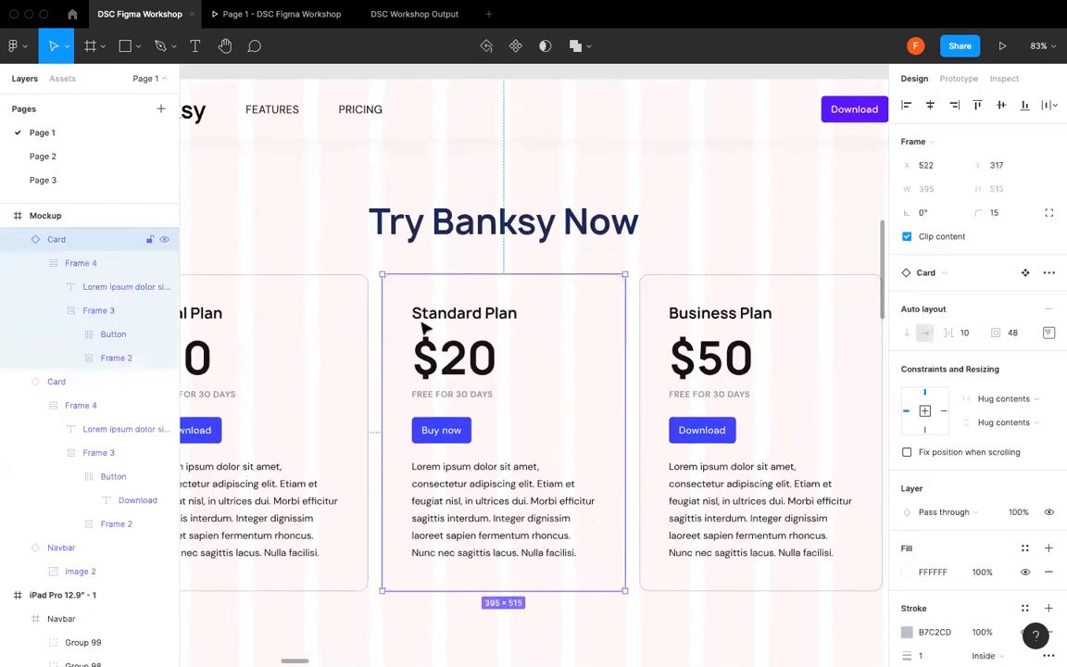
double_click(465, 316)
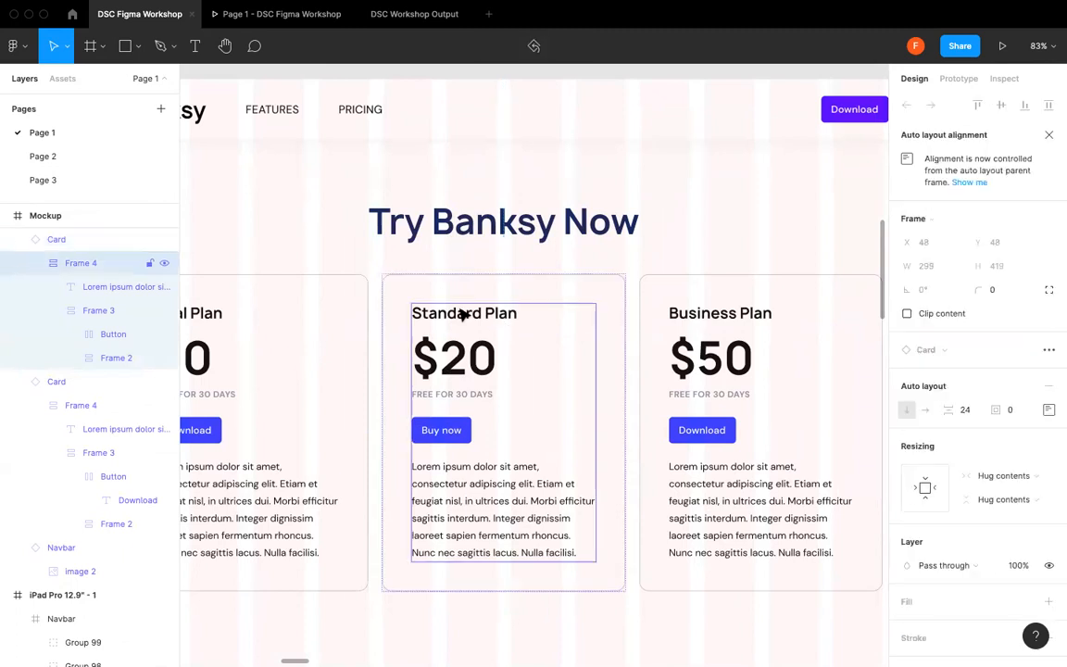
double_click(464, 316)
double_click(464, 315)
double_click(464, 316)
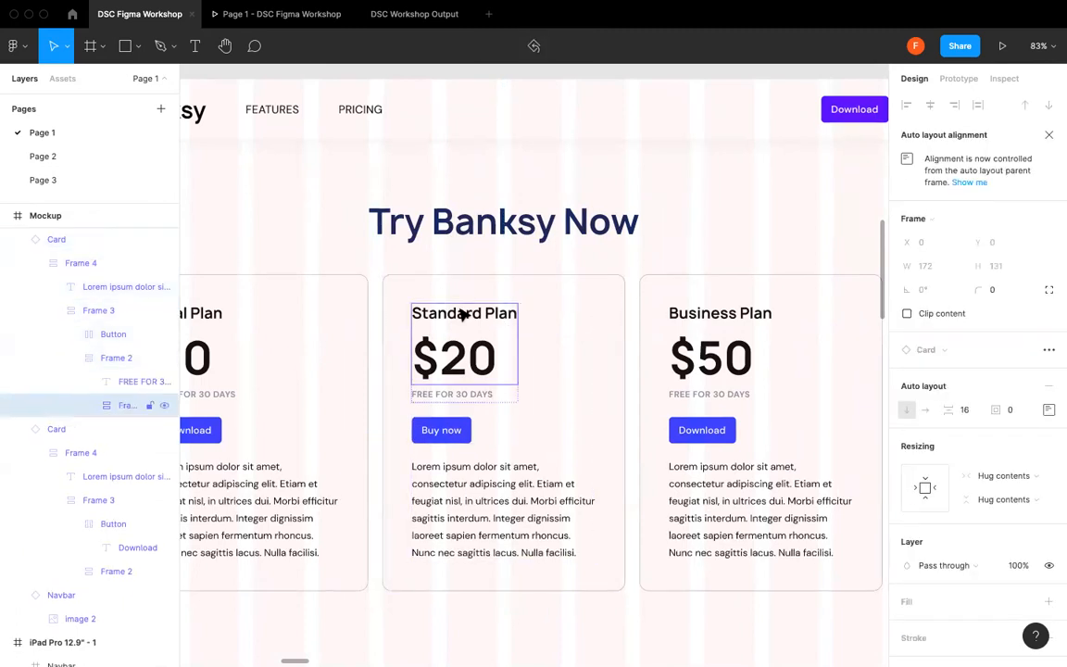
double_click(464, 314)
click(739, 238)
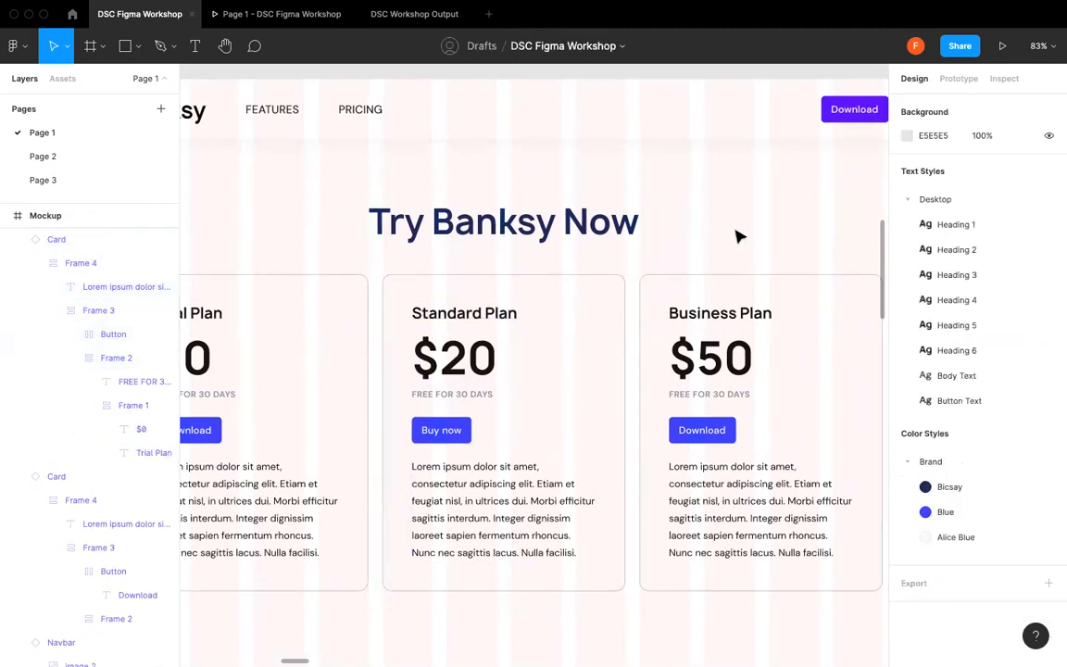
- Deep-select the Standard Plan title directly, inspect its text properties, and deselect it
click(482, 317)
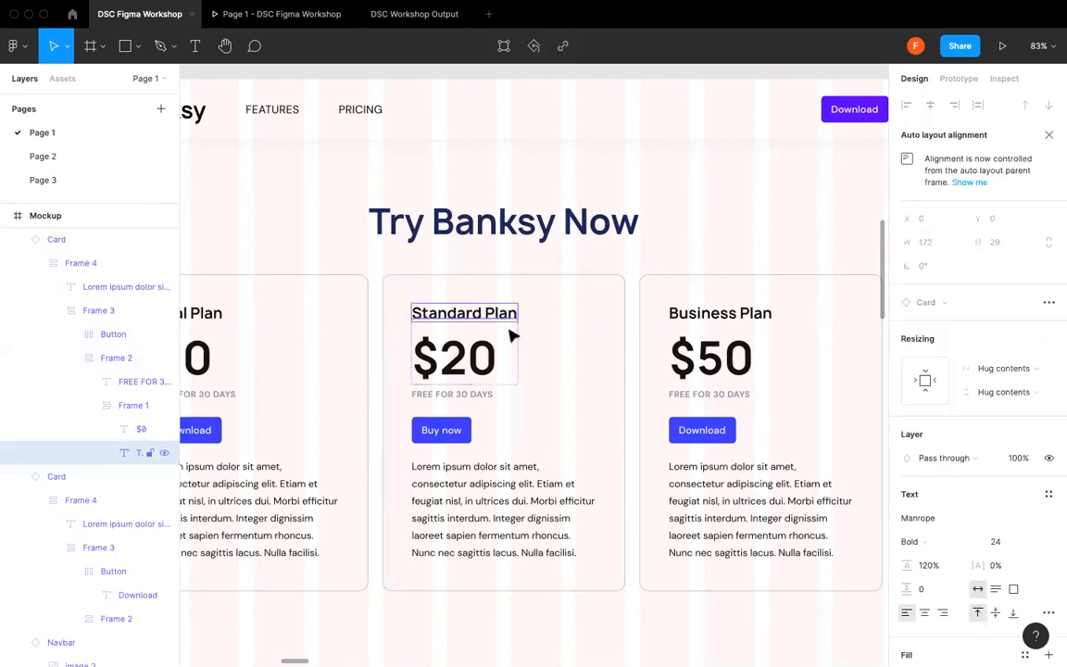
scroll(947, 523, down, 3)
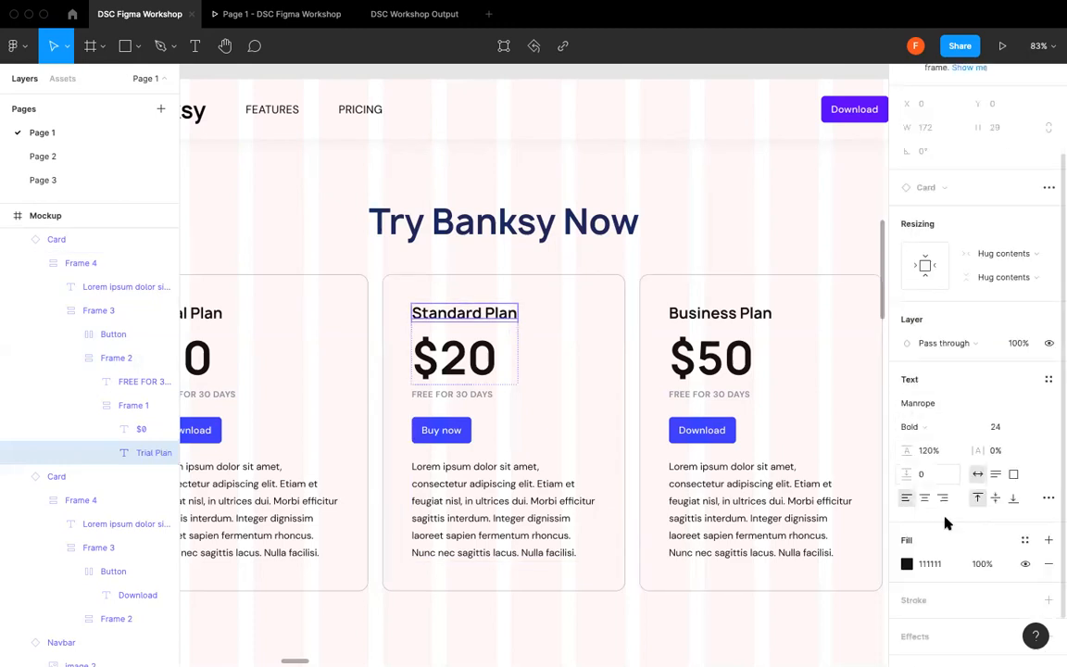
click(719, 244)
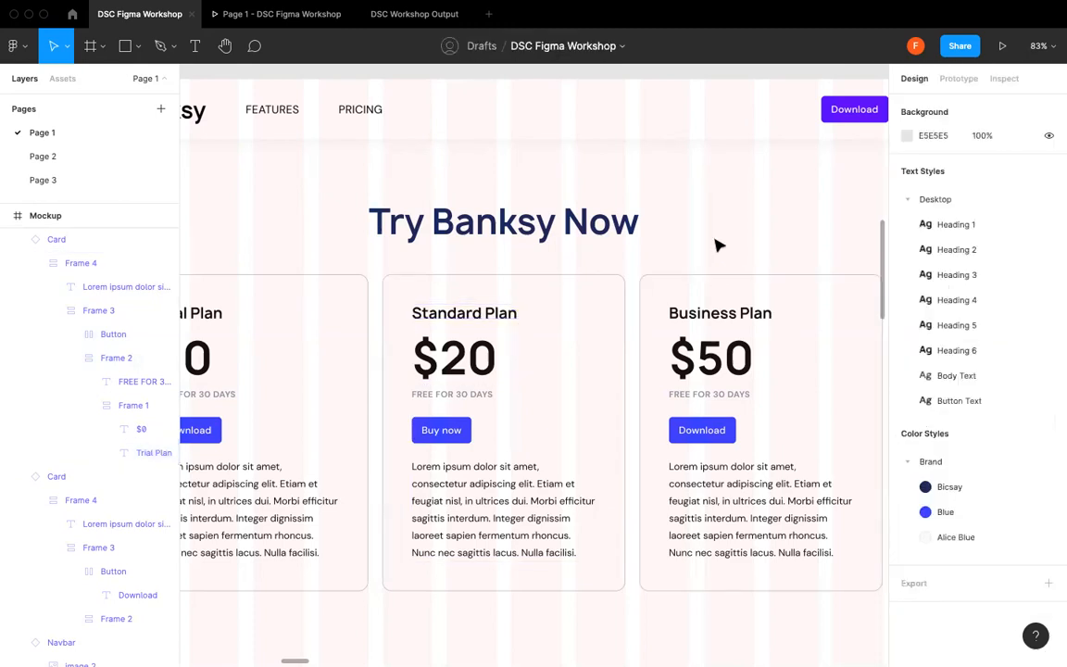
scroll(719, 245, down, 5)
scroll(719, 244, right, 4)
scroll(719, 245, right, 10)
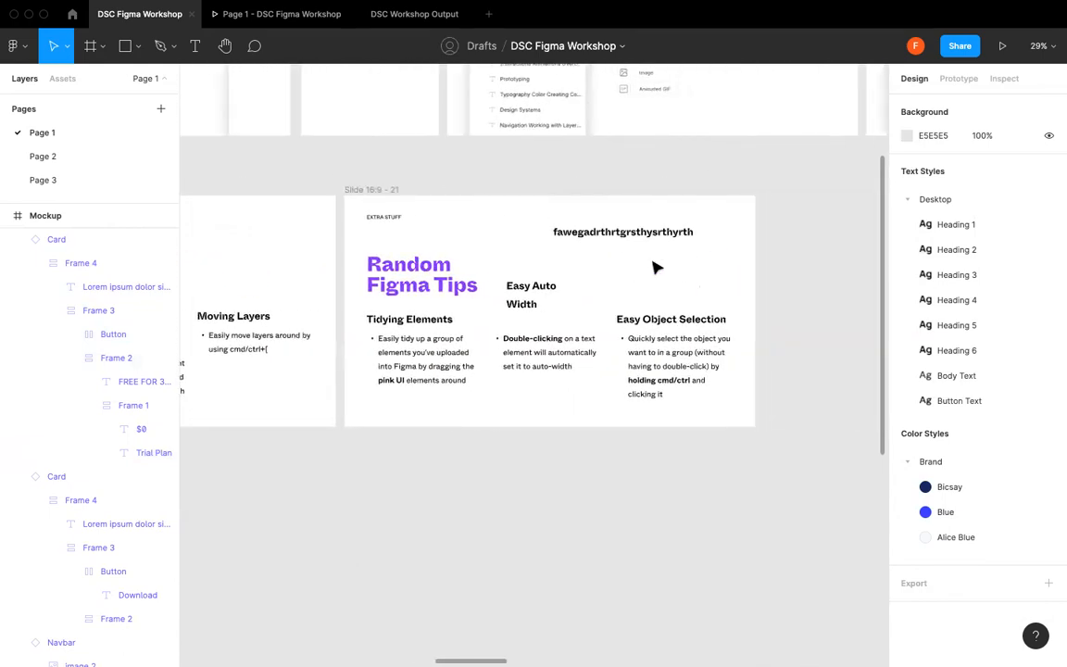
scroll(655, 267, down, 4)
scroll(655, 267, up, 3)
scroll(655, 267, left, 1)
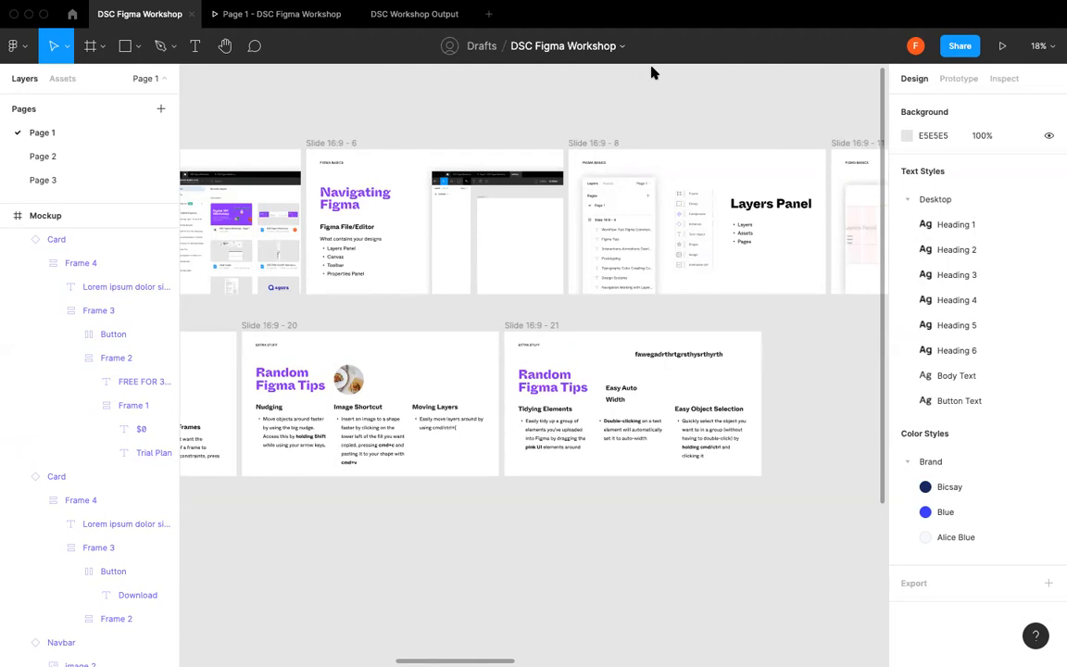
scroll(683, 380, left, 3)
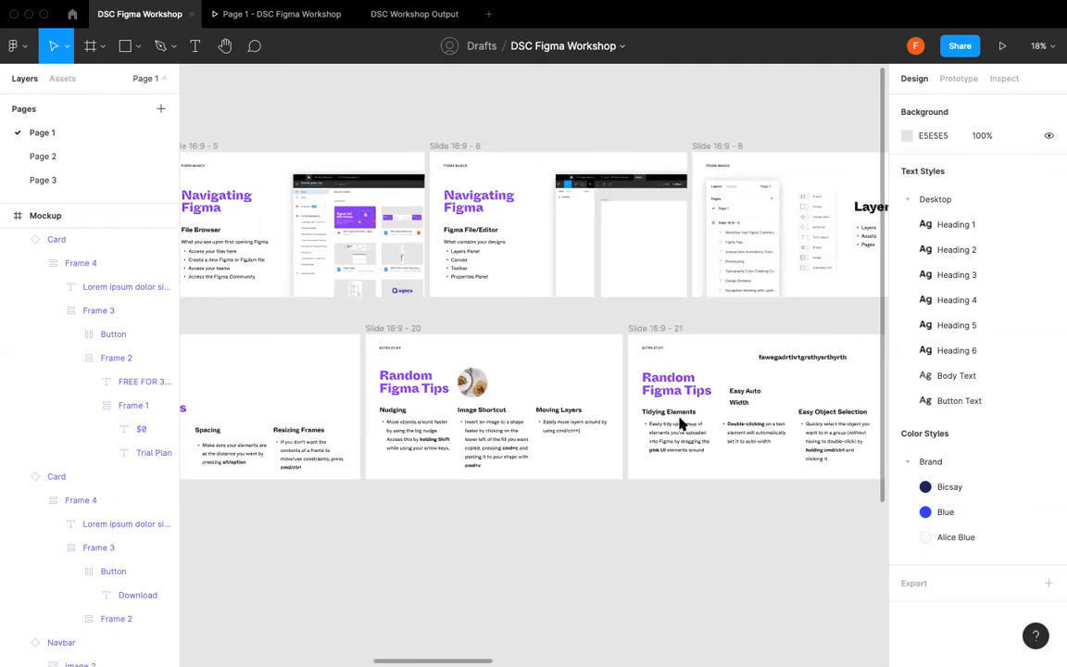
scroll(653, 477, down, 1)
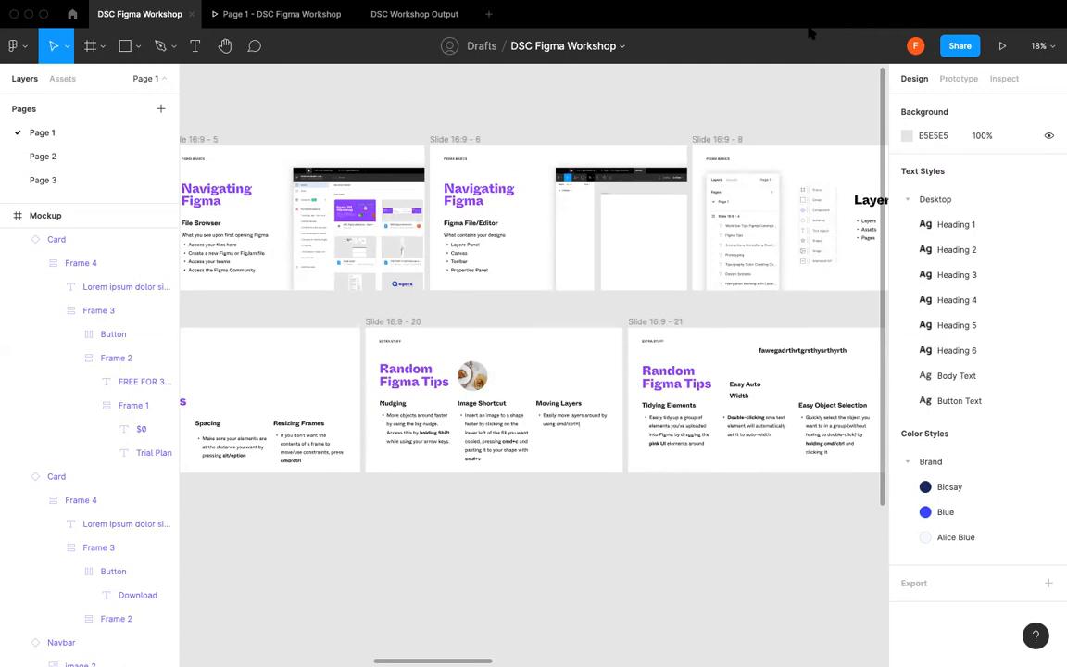
scroll(721, 513, up, 5)
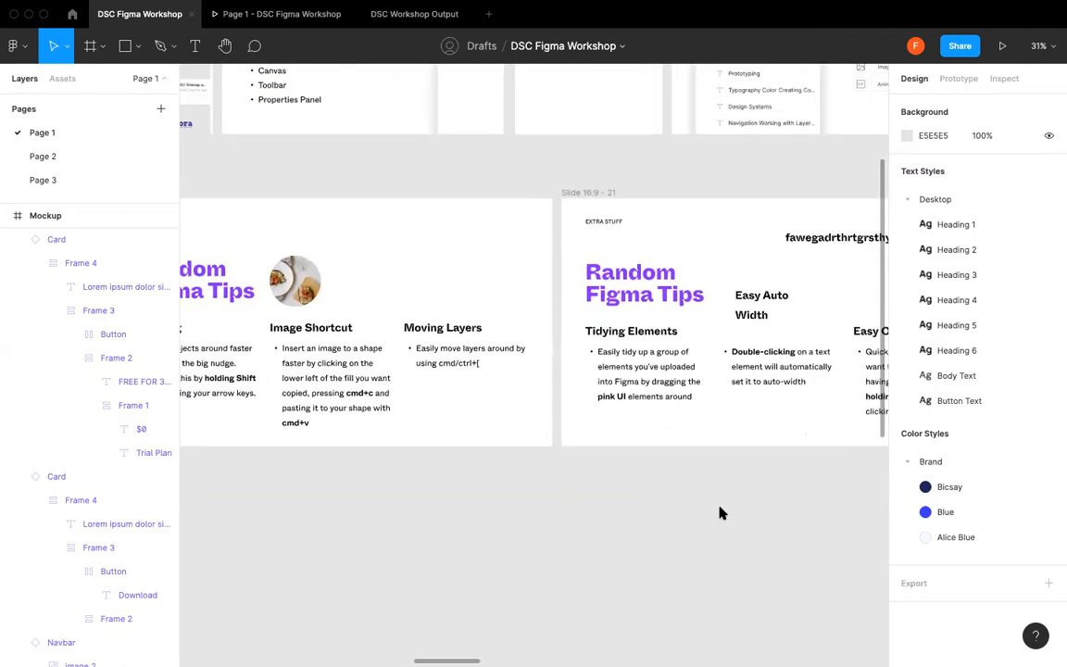
scroll(723, 514, down, 3)
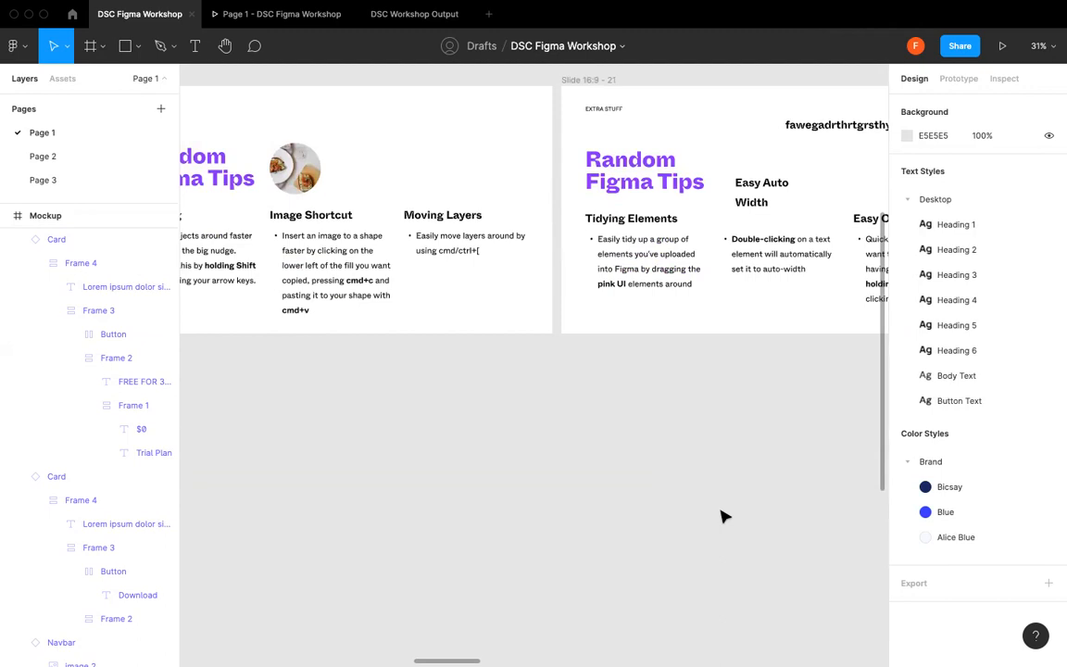
scroll(723, 516, down, 5)
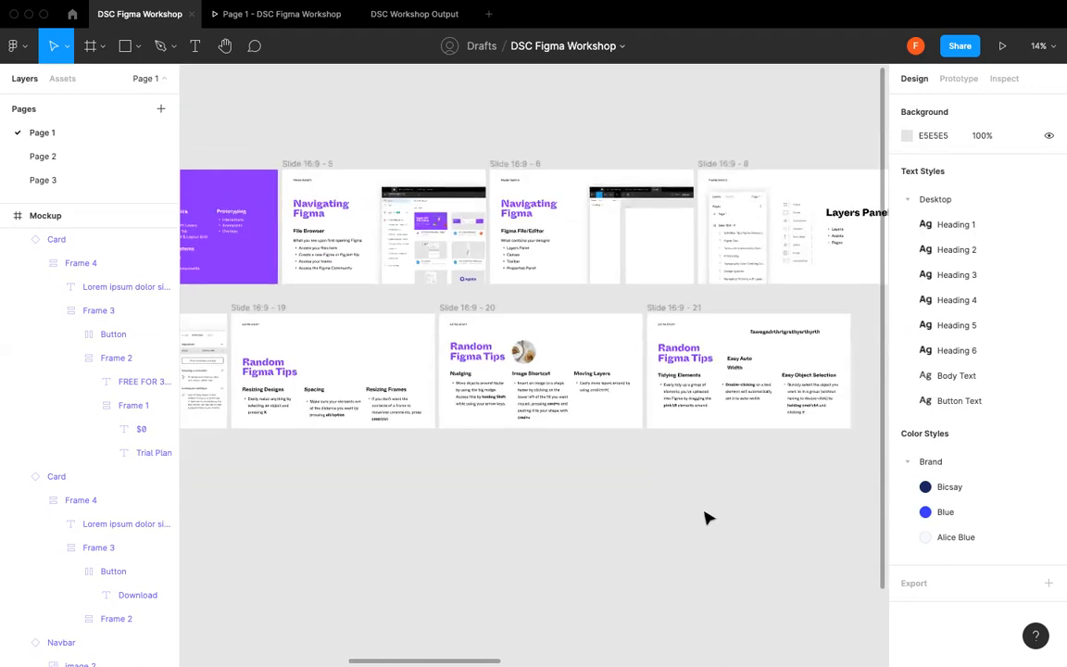
scroll(685, 516, up, 3)
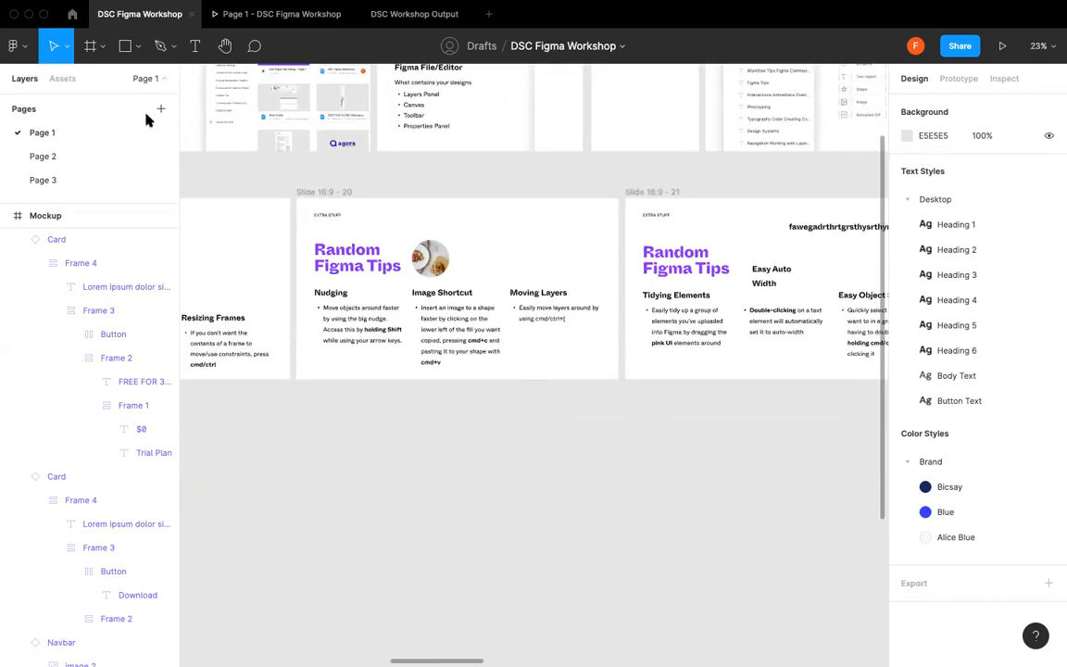
- View the list of editor preferences, including the snapping and nudge amount options
click(959, 79)
click(912, 79)
click(19, 45)
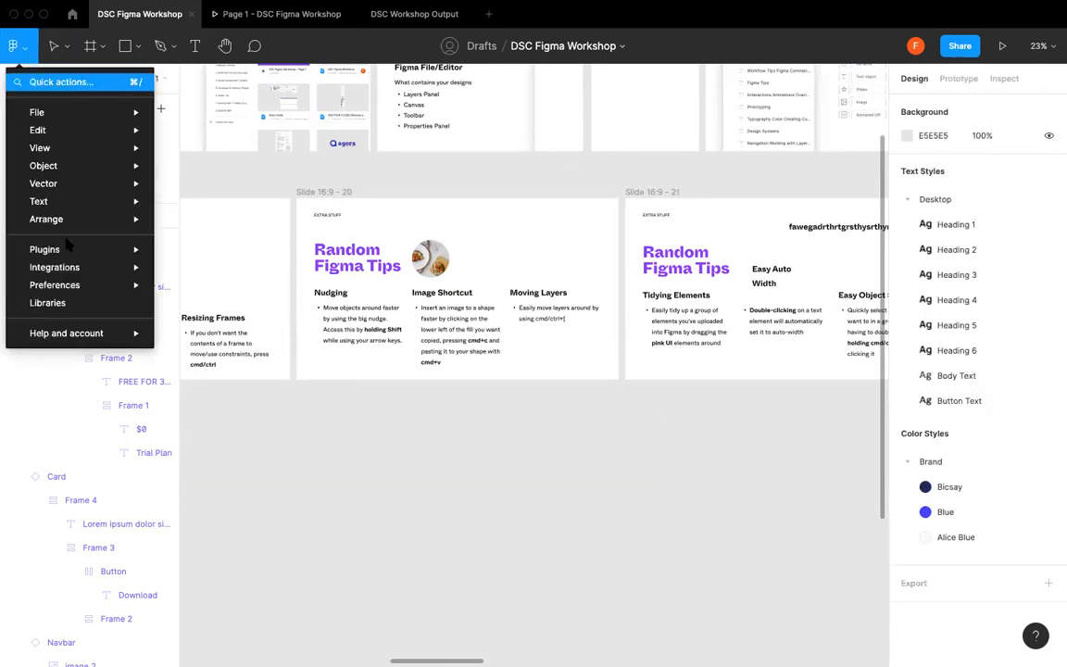
mouse_move(80, 286)
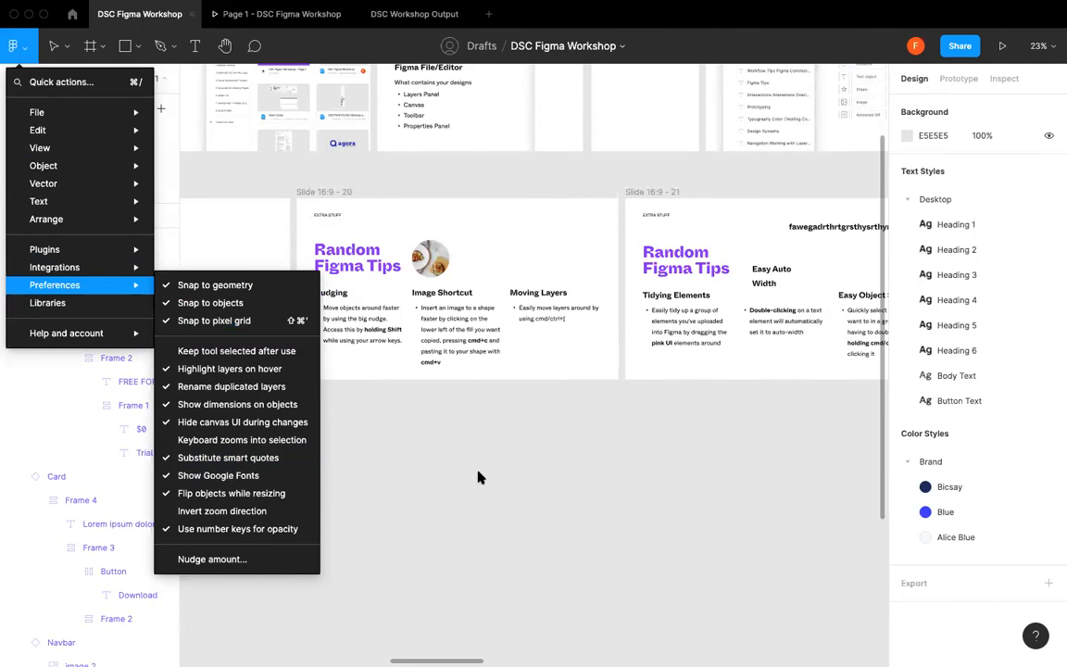
click(529, 416)
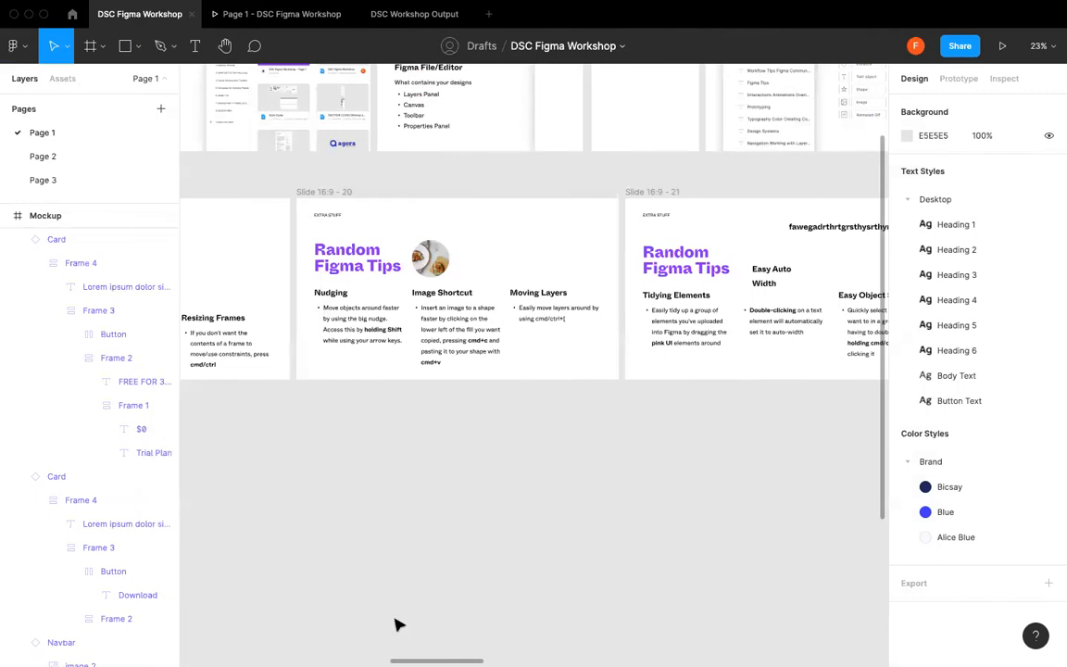
- Check the font choices for slide 21's Tidying Elements body text and revisit the editor preferences without changing anything
click(716, 337)
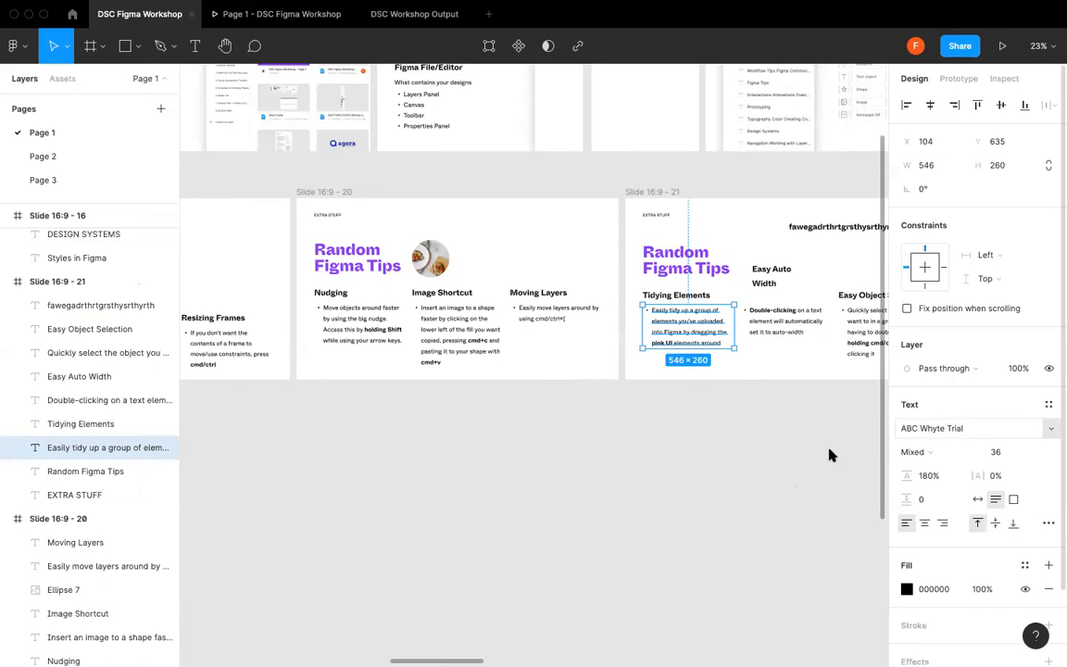
click(1050, 429)
click(616, 446)
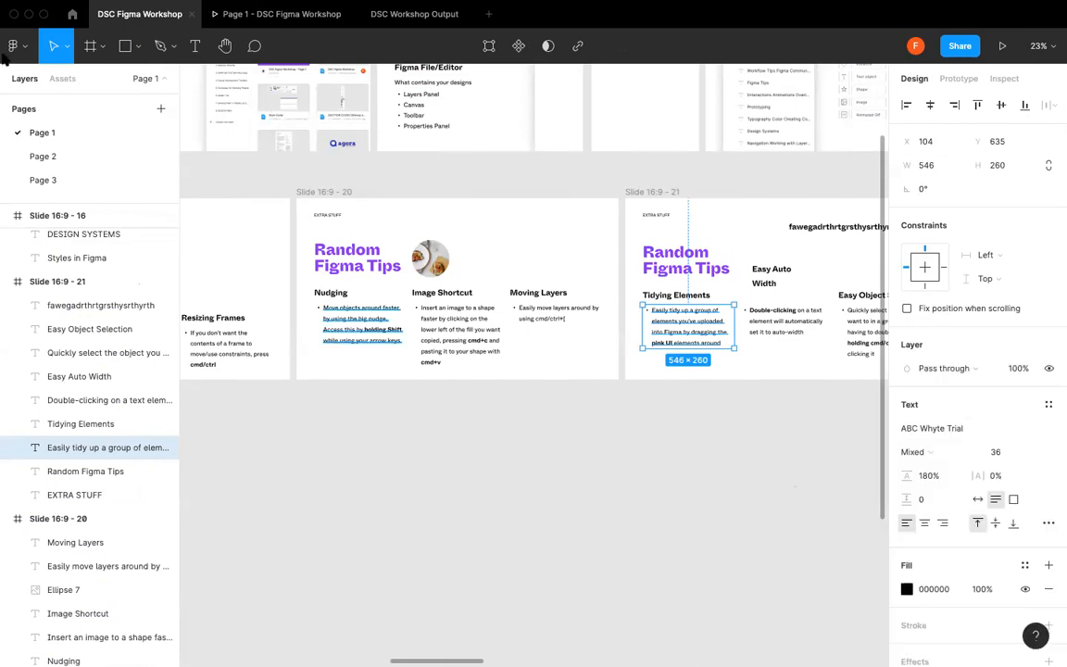
click(13, 46)
mouse_move(90, 284)
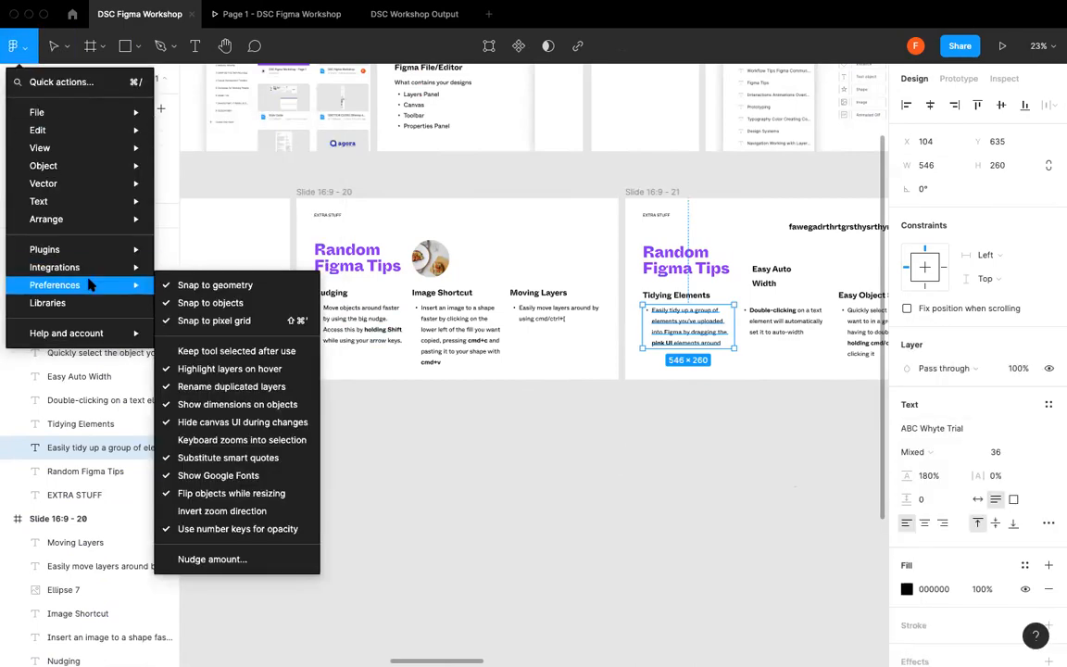
click(446, 471)
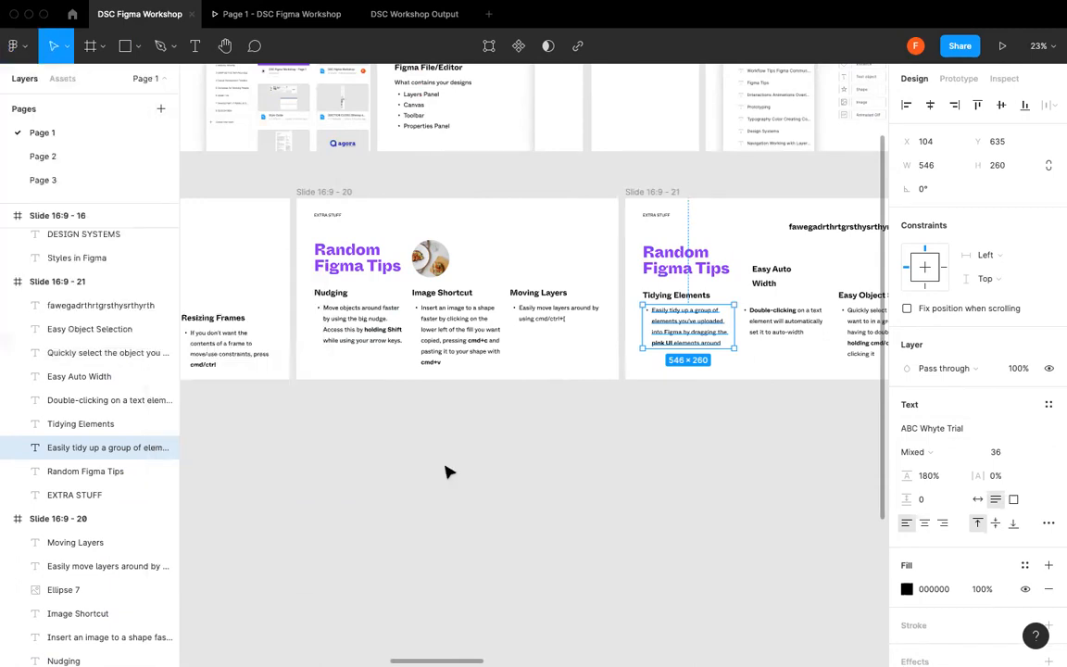
click(447, 472)
scroll(741, 361, up, 2)
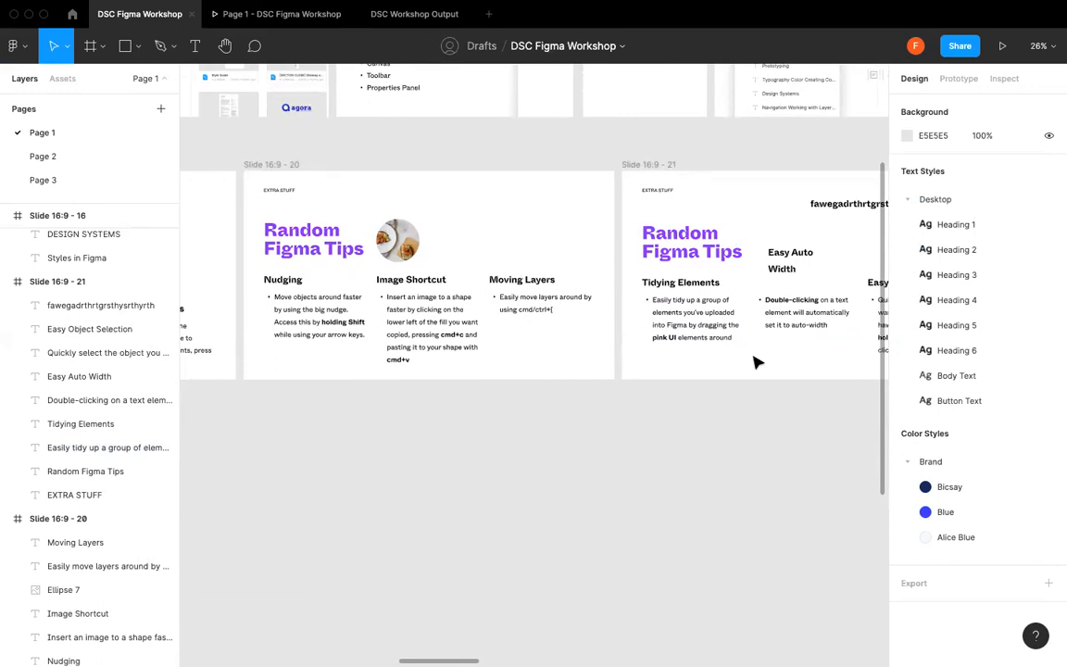
scroll(755, 361, up, 2)
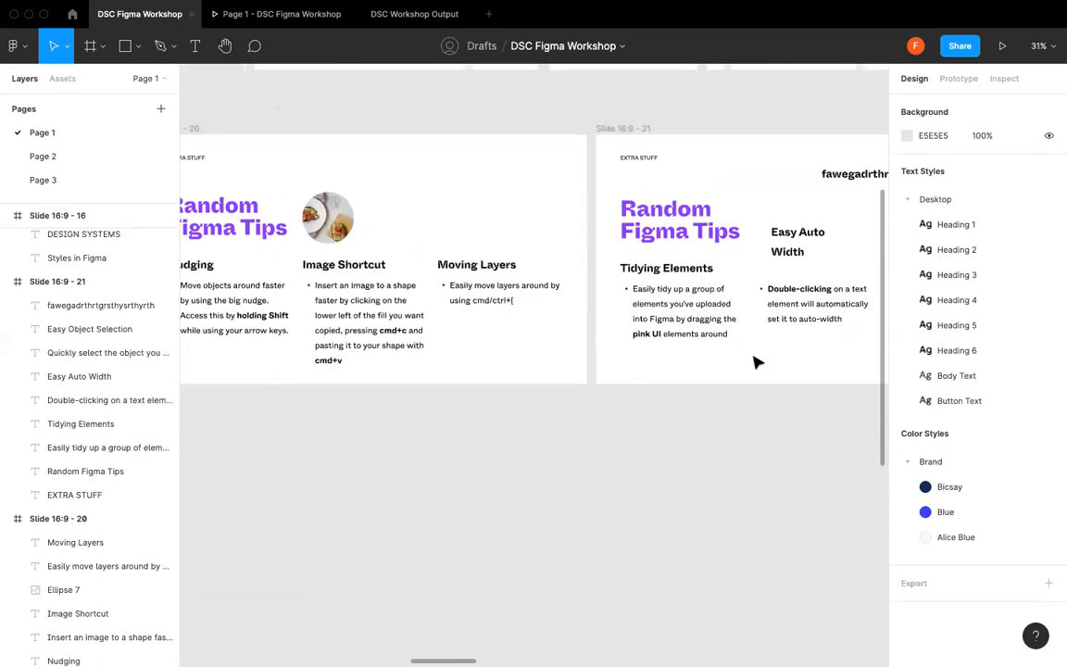
scroll(755, 361, up, 2)
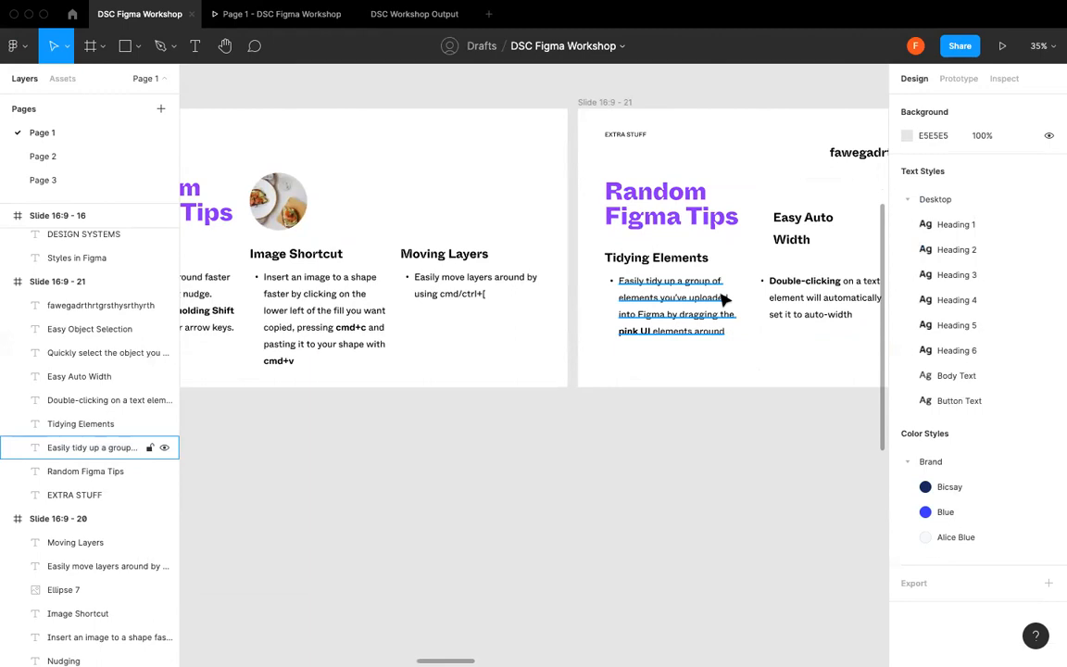
scroll(725, 299, up, 1)
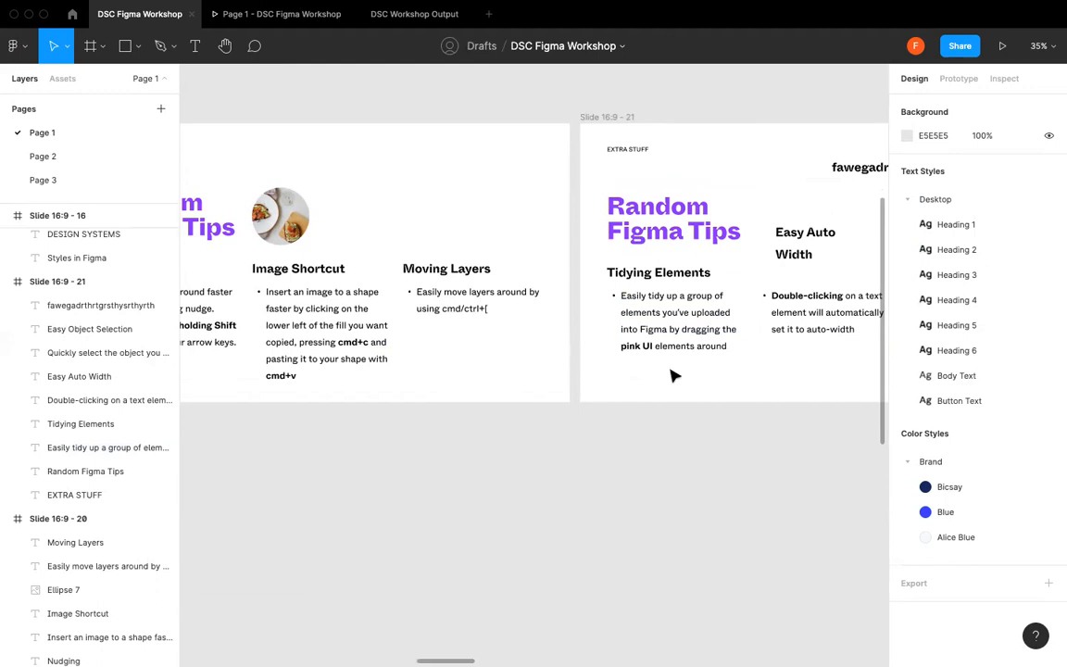
scroll(688, 363, down, 3)
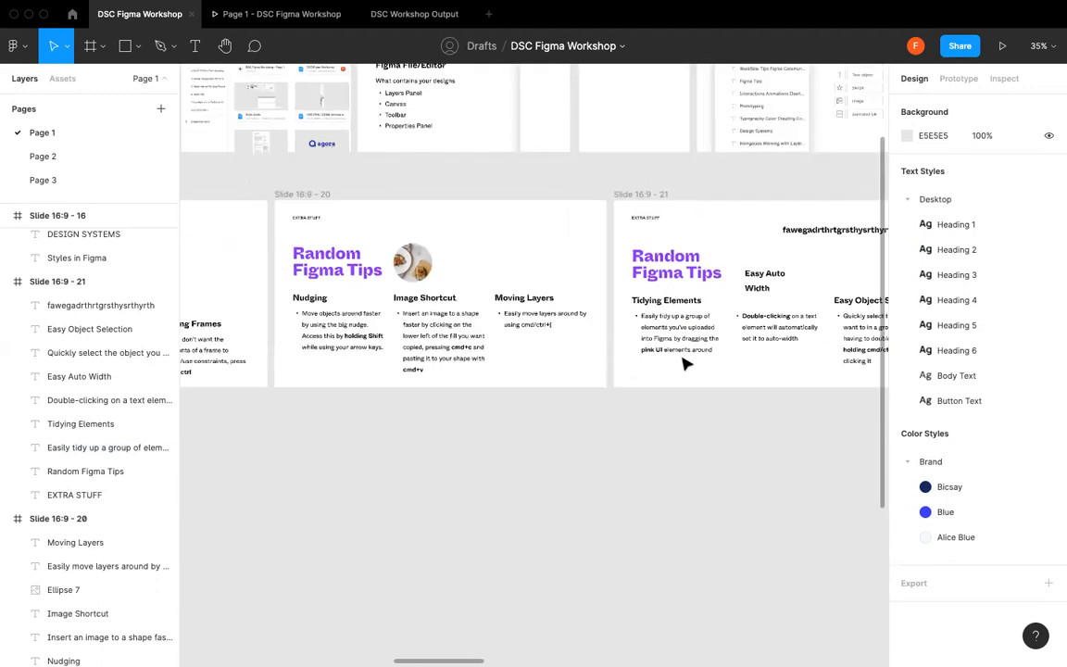
- Draw a circle of about 122 × 122 px on slide 20, in the empty area between the food image and Moving Layers heading
scroll(438, 278, up, 3)
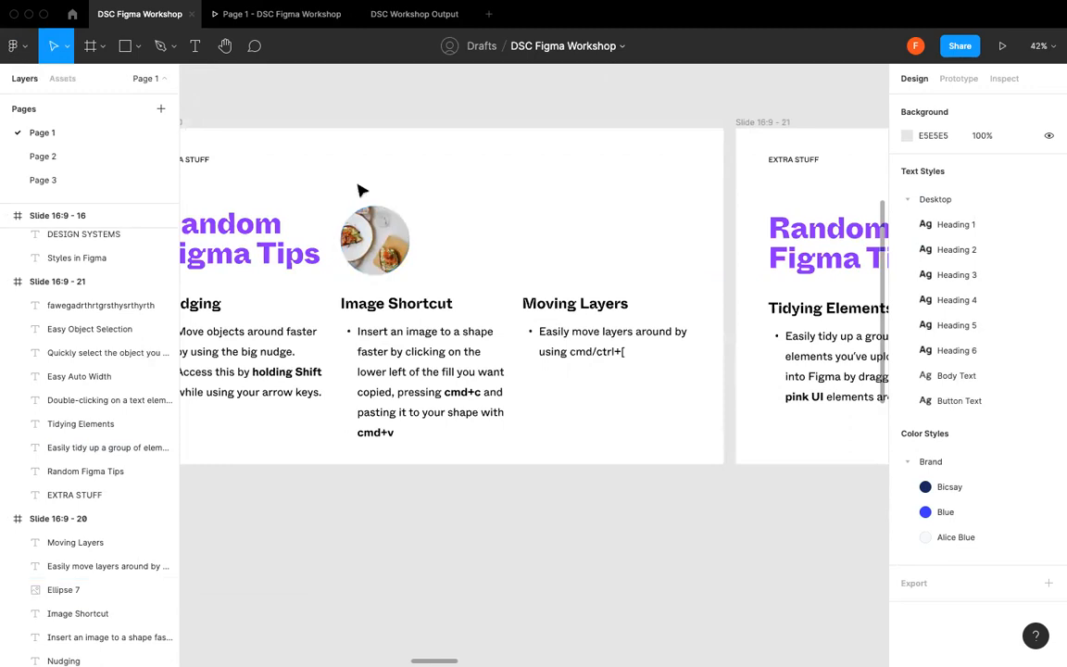
click(93, 589)
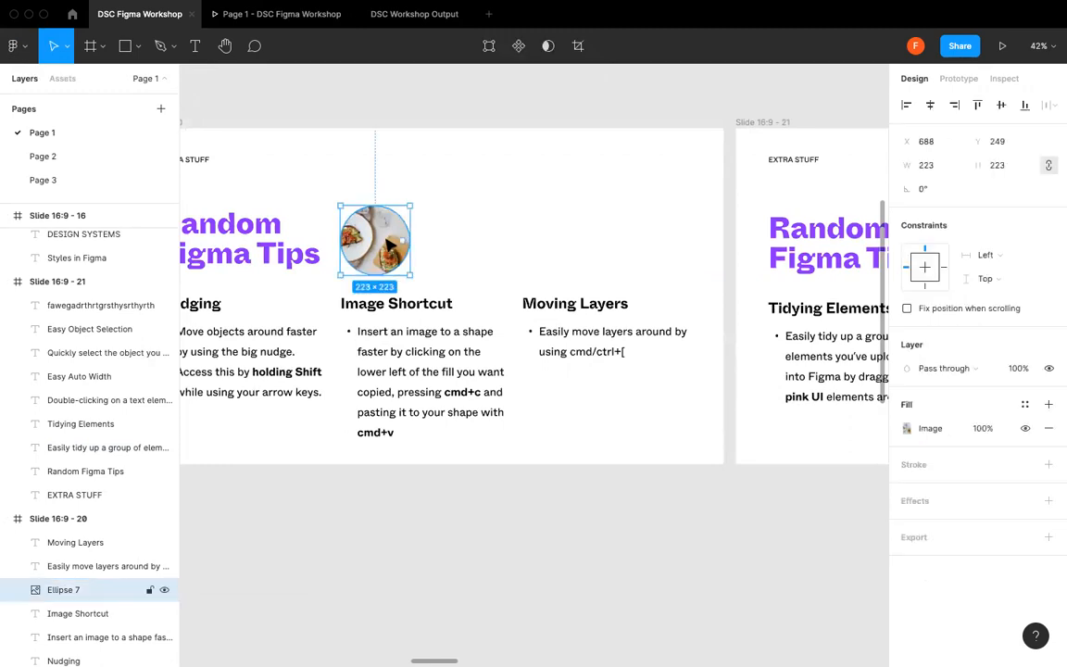
key(o)
drag(475, 193, 516, 230)
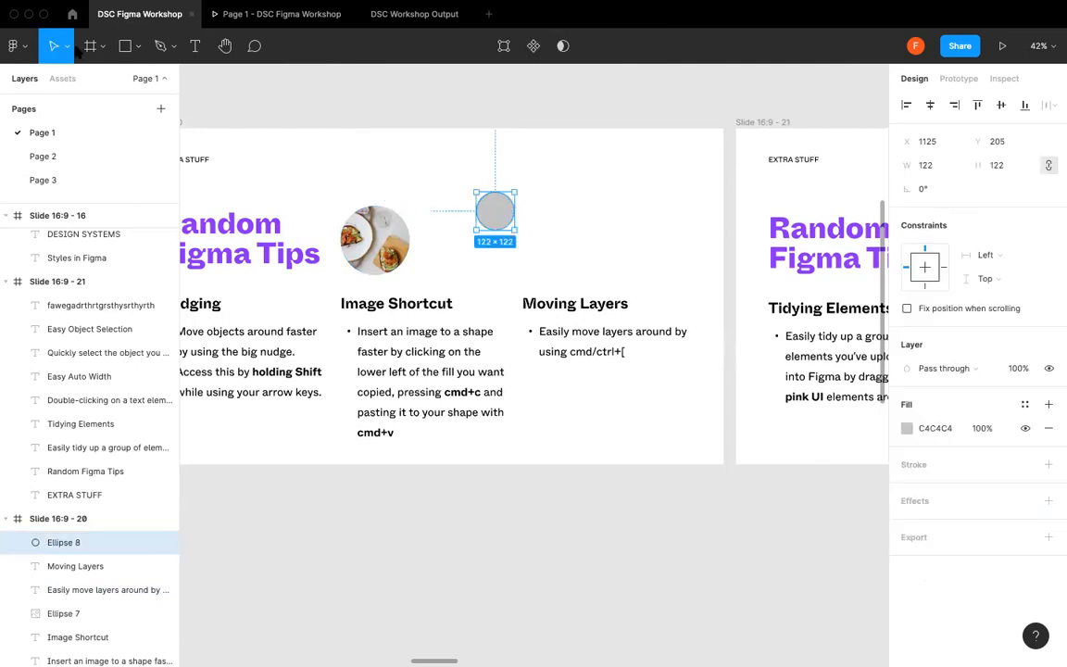
- Fill the new circle on slide 20 with a random image from the Unsplash plugin's portrait preset
click(25, 51)
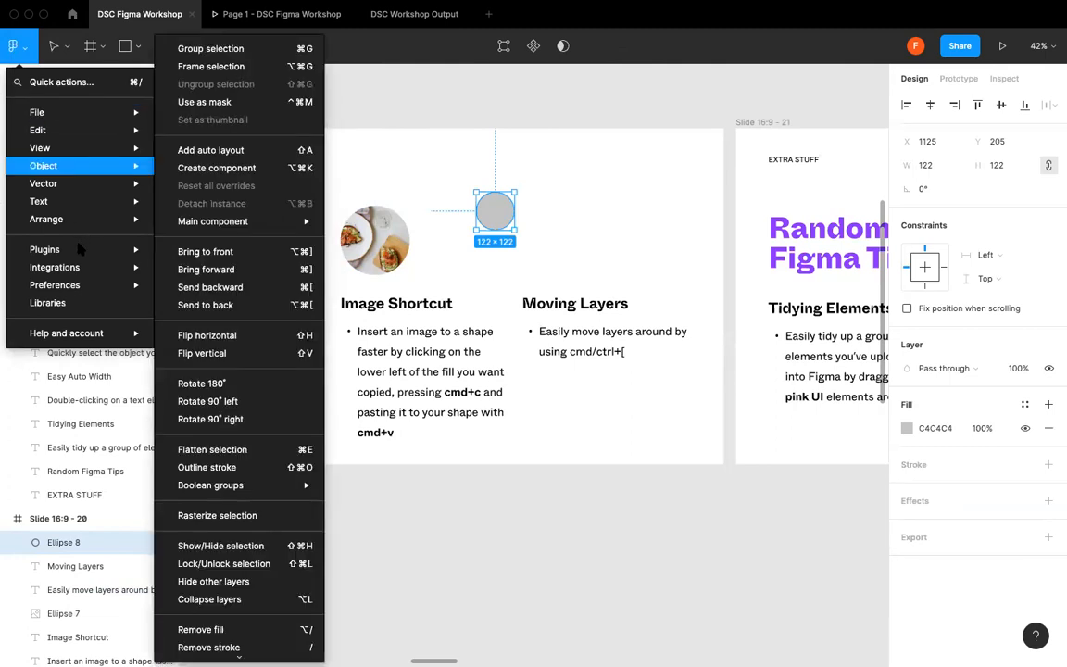
mouse_move(74, 249)
click(225, 321)
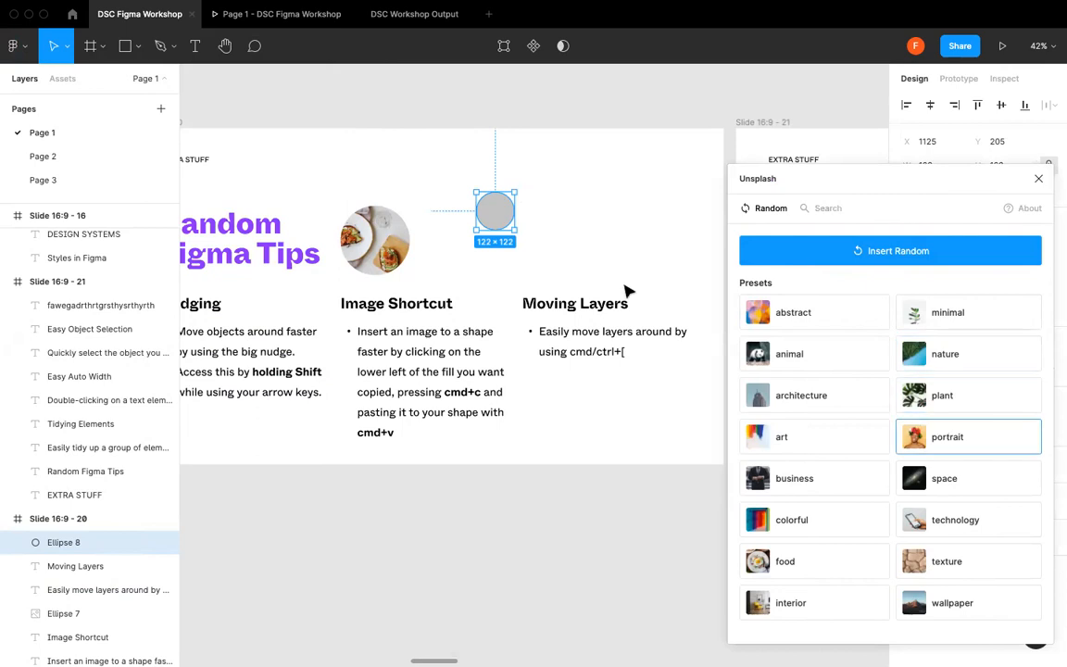
click(958, 436)
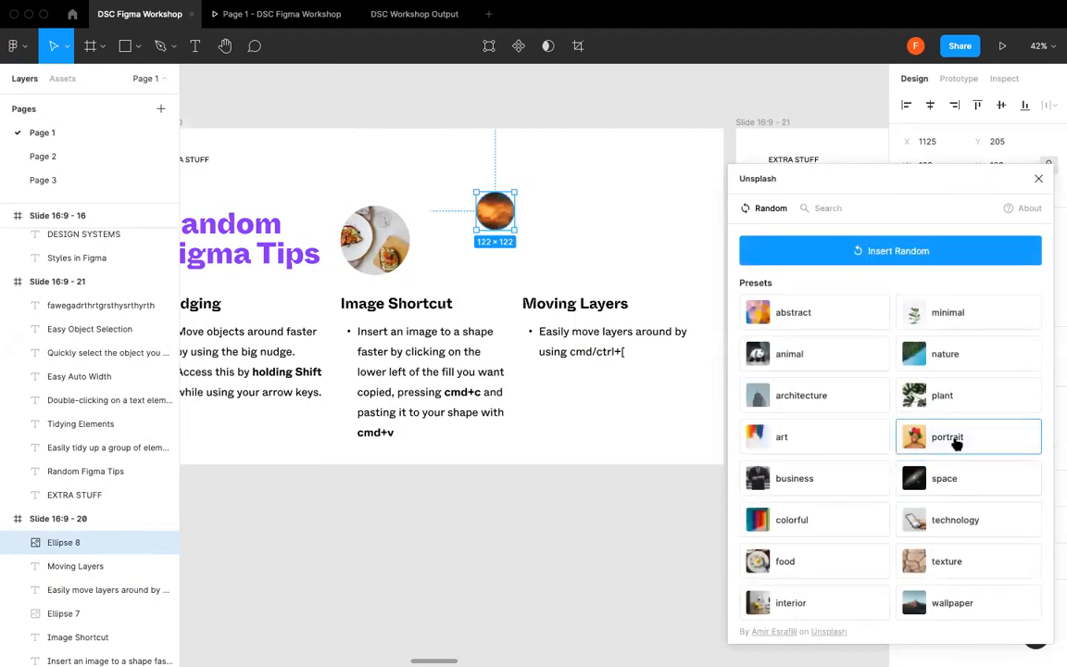
- Search Unsplash for "persona" and fill the circle on slide 20 with the portrait of the woman in a polka-dot top
click(819, 212)
click(791, 243)
text(persona)
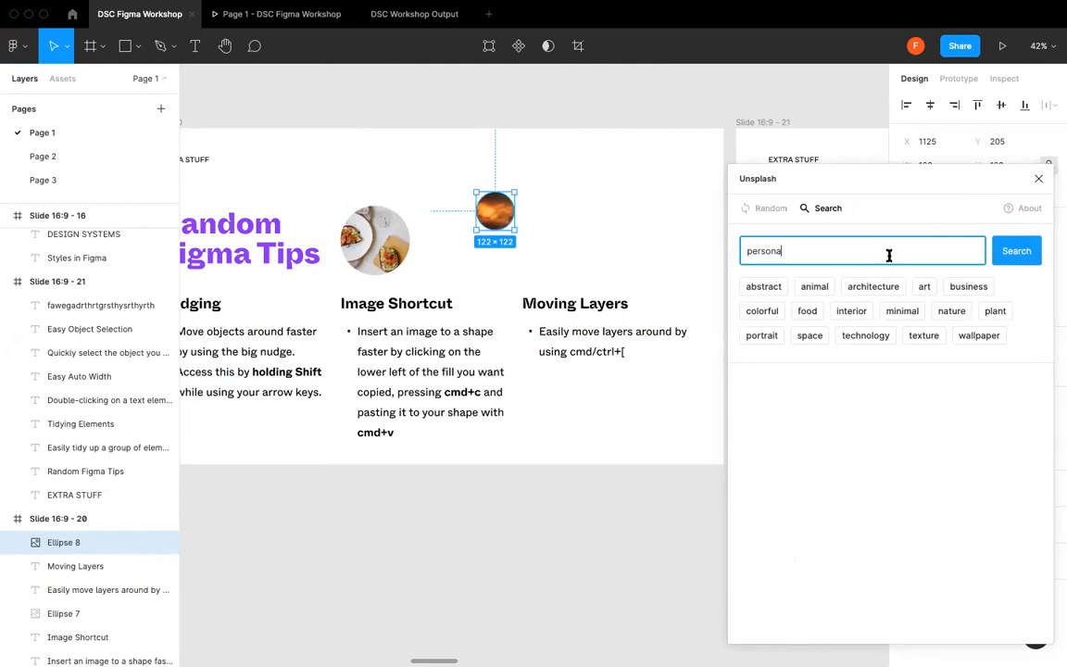
click(1019, 253)
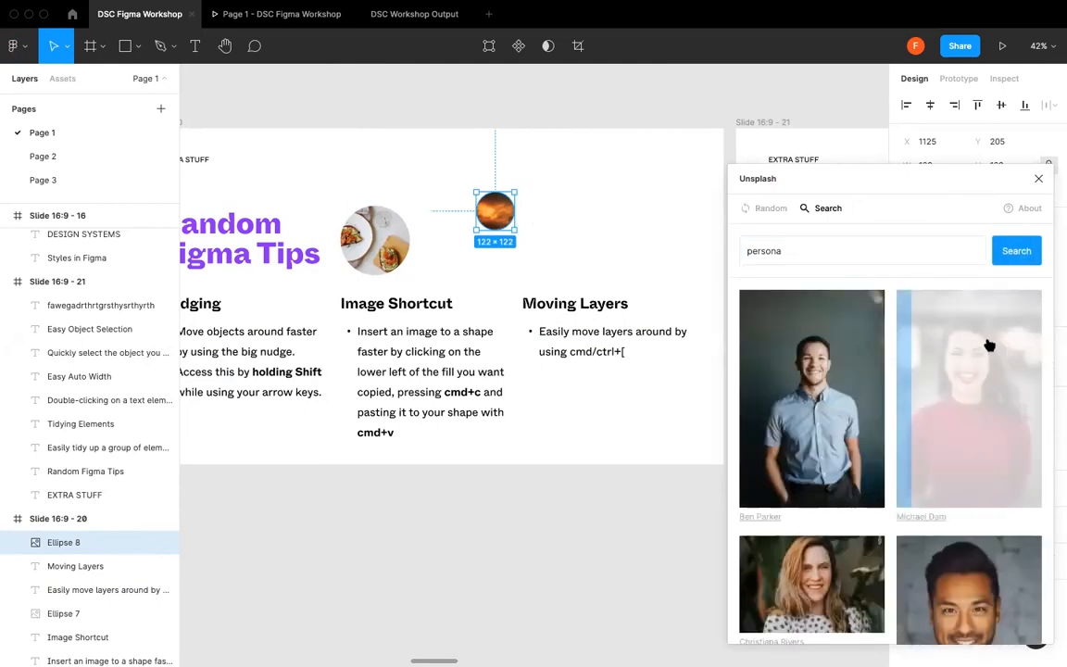
click(987, 345)
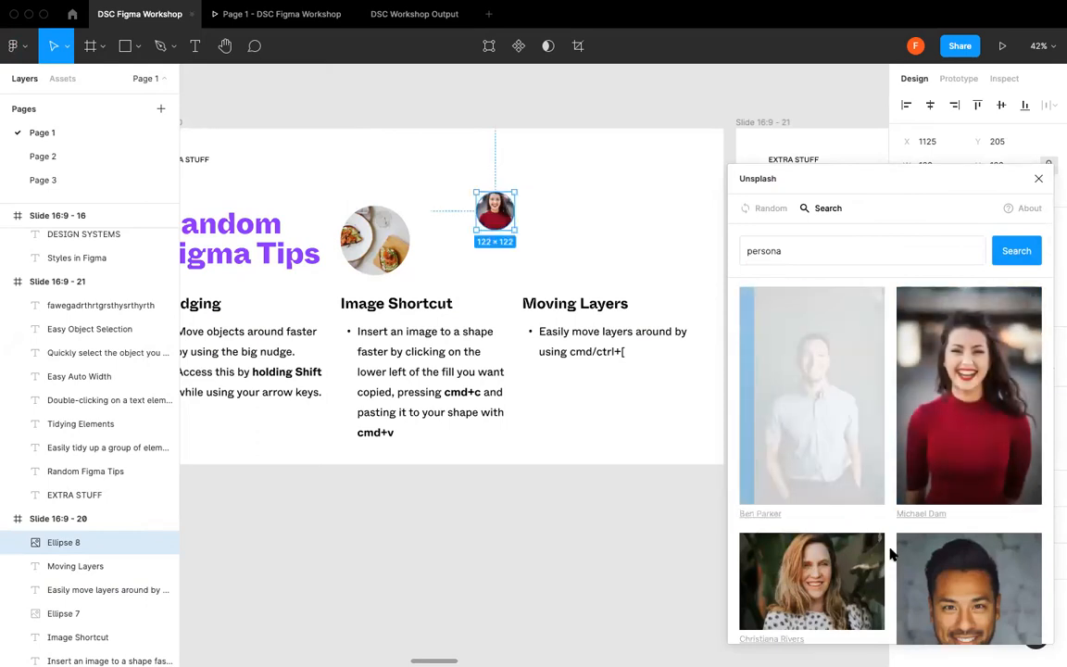
click(814, 583)
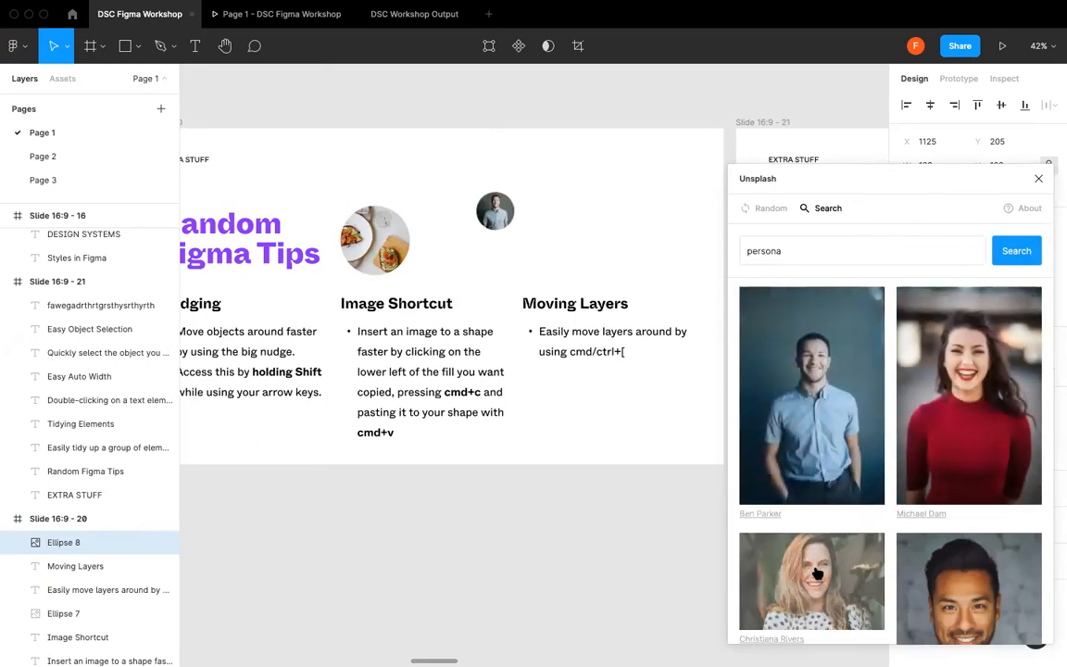
click(1038, 178)
click(630, 202)
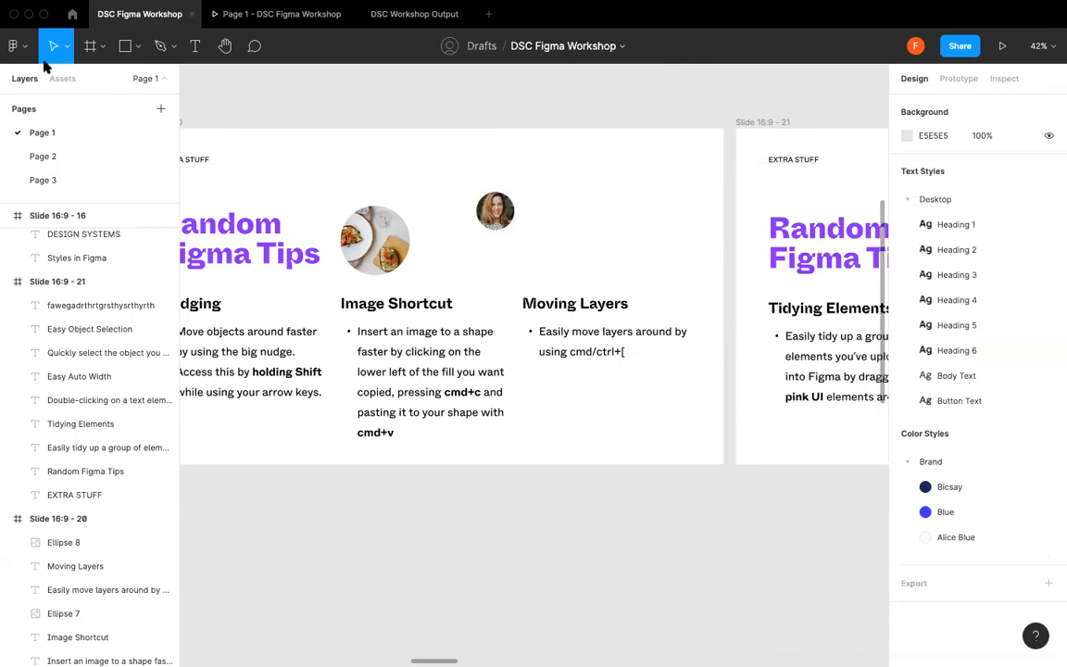
- Run the Vectary 3D Elements plugin to view its 3D workspace and library, and close it without adding anything
click(13, 45)
mouse_move(79, 250)
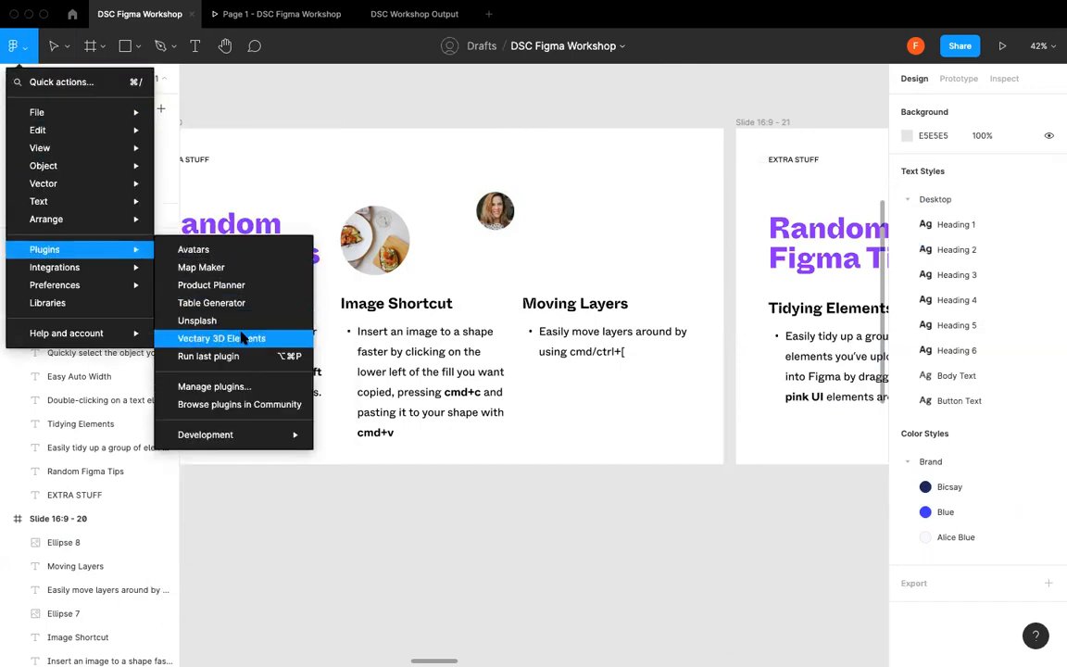
key(Escape)
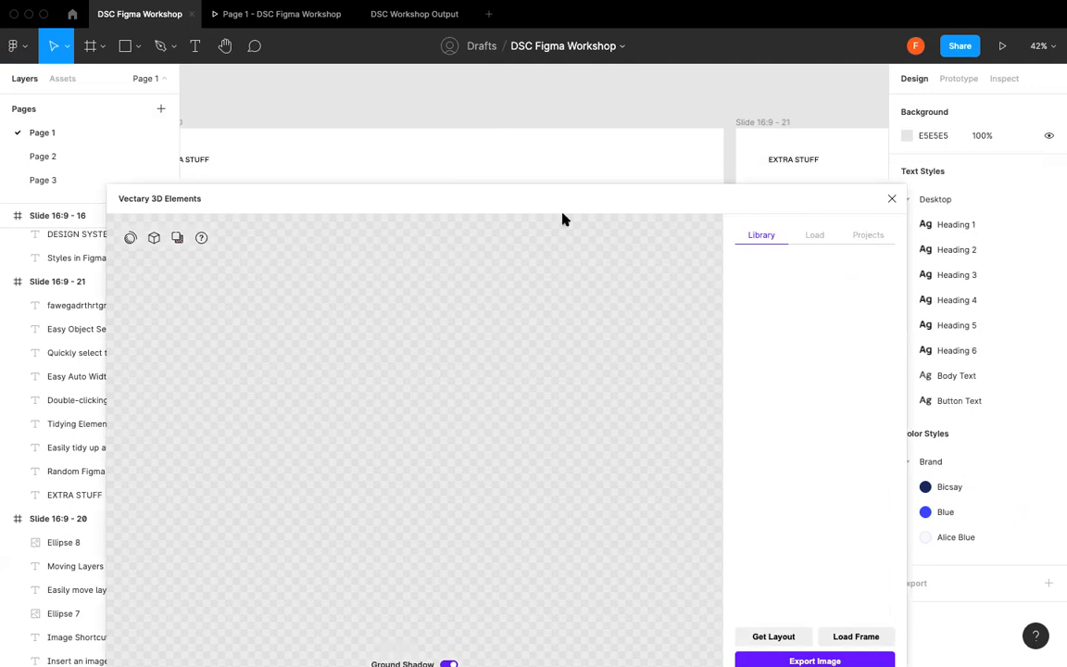
drag(593, 189, 604, 139)
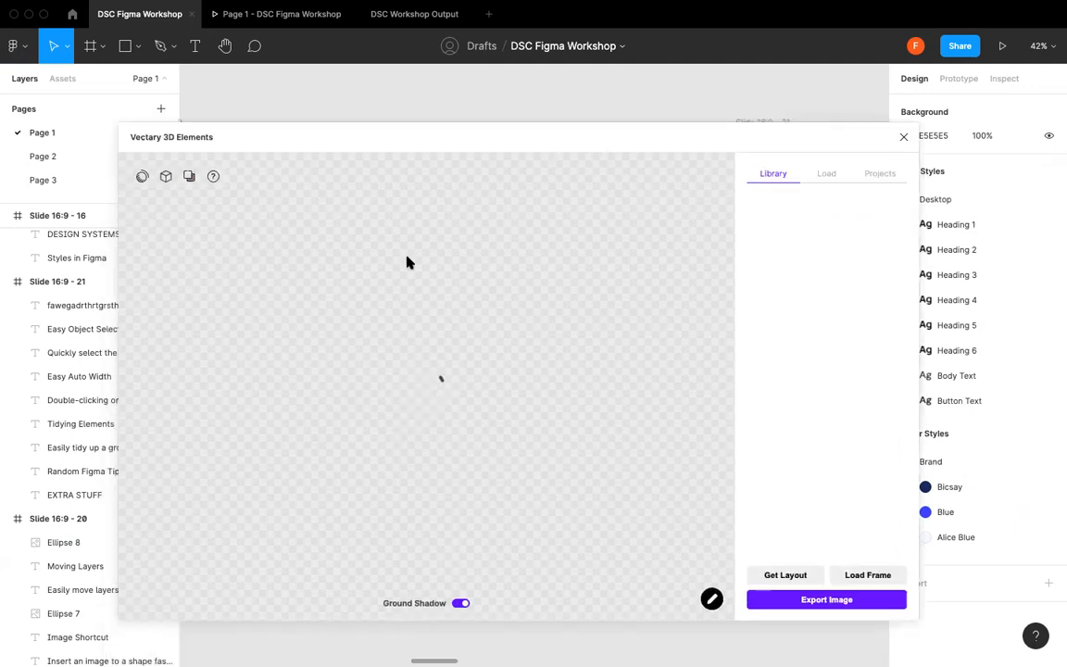
click(904, 140)
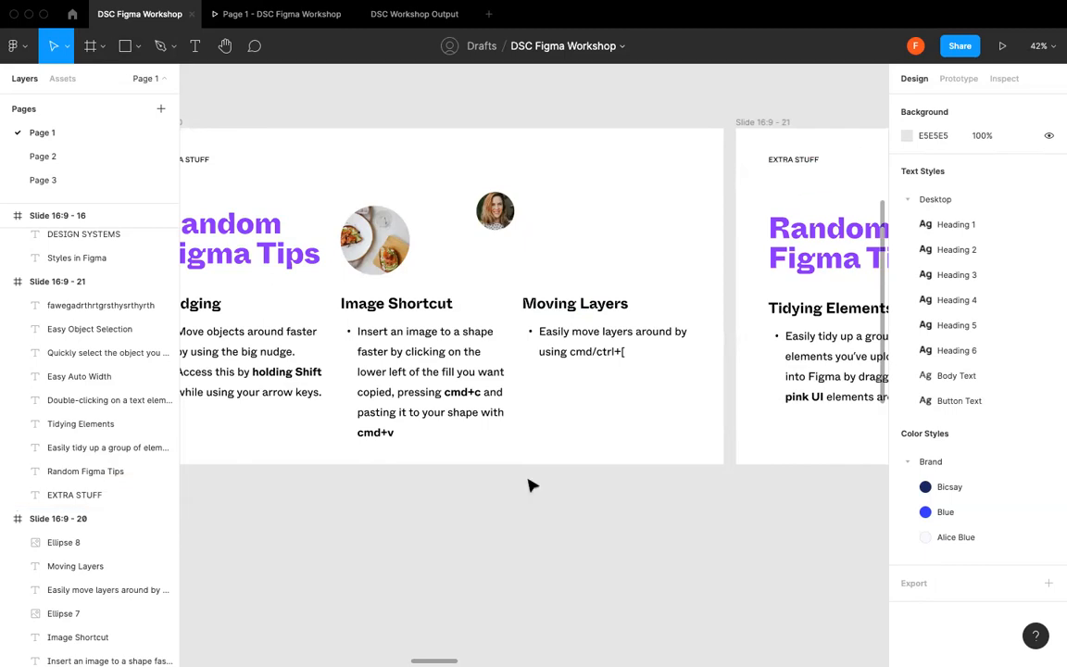
- Add an iPhone 11 Pro Max frame and place it to the right of slide 21, aligned with the slide's upper edge
scroll(431, 593, down, 5)
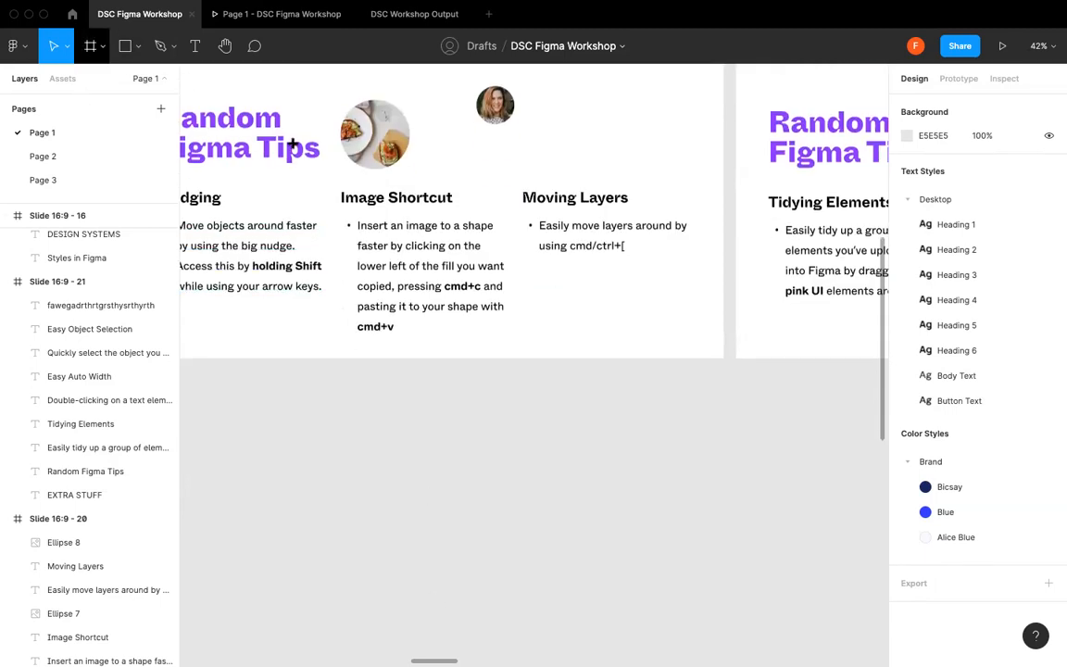
key(f)
click(987, 134)
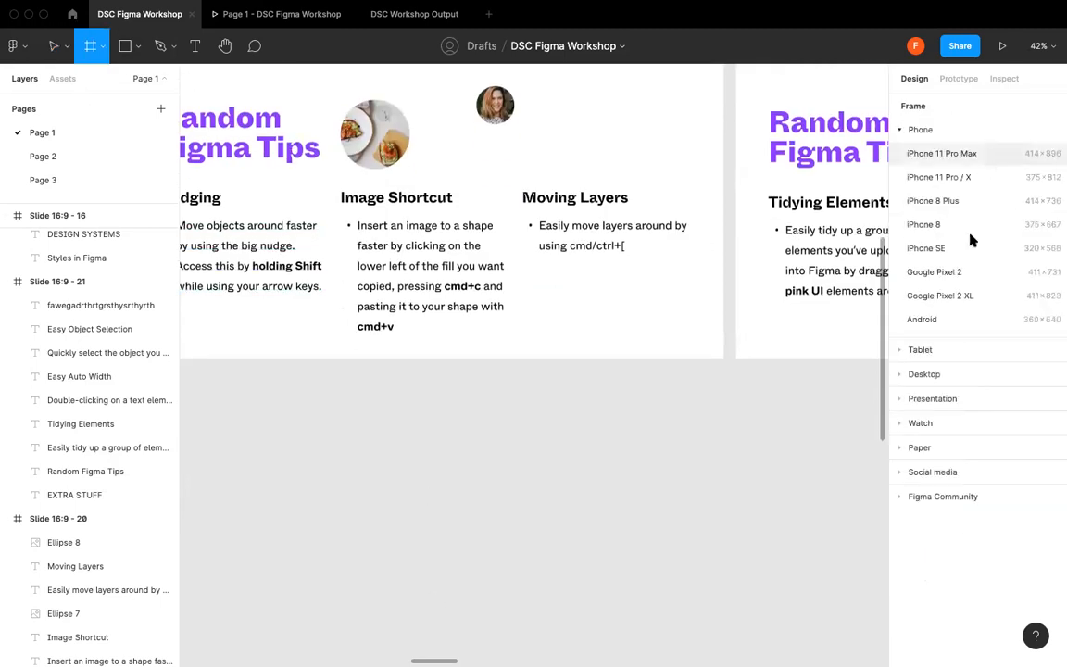
click(825, 426)
scroll(827, 426, right, 5)
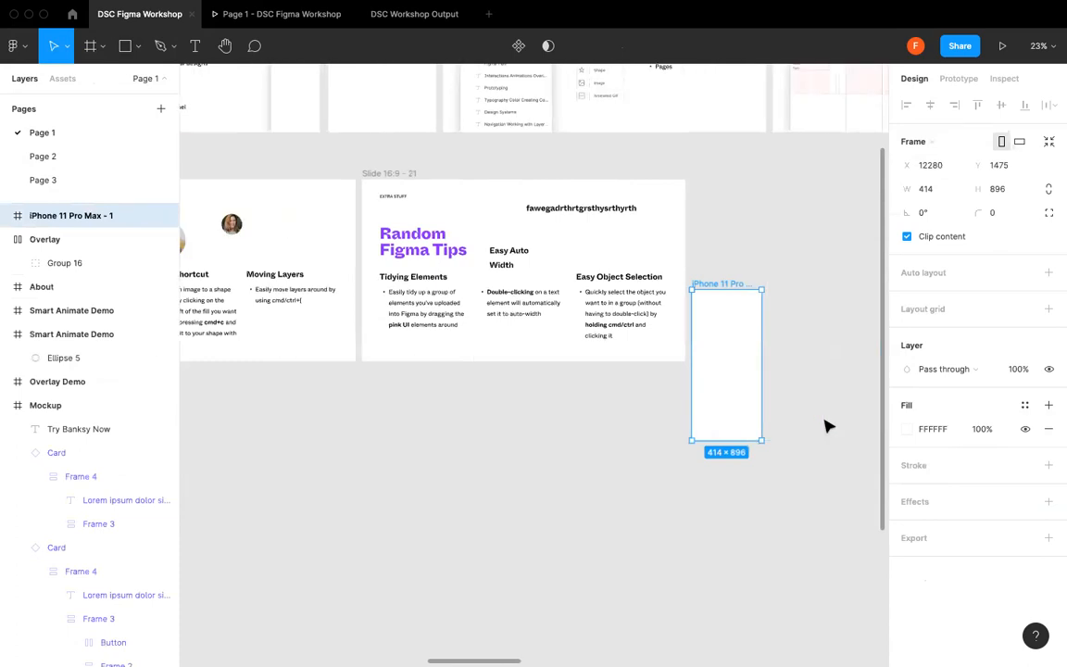
drag(605, 309, 587, 265)
drag(605, 224, 683, 235)
- Set the prototype device to iPhone 11 Pro Max in landscape orientation
click(965, 75)
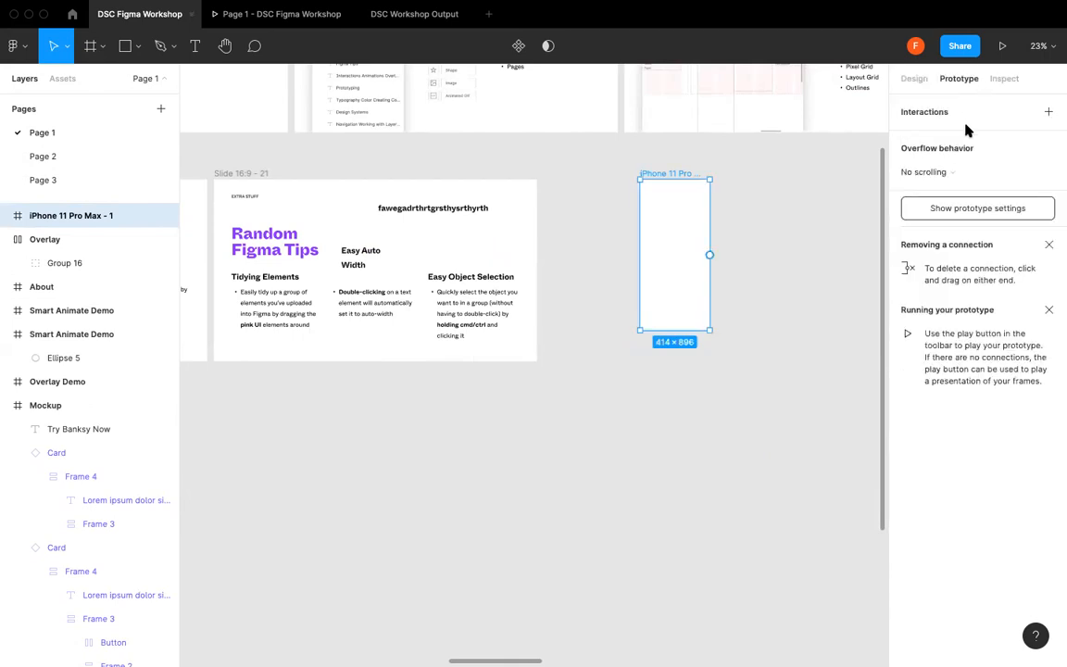
click(741, 208)
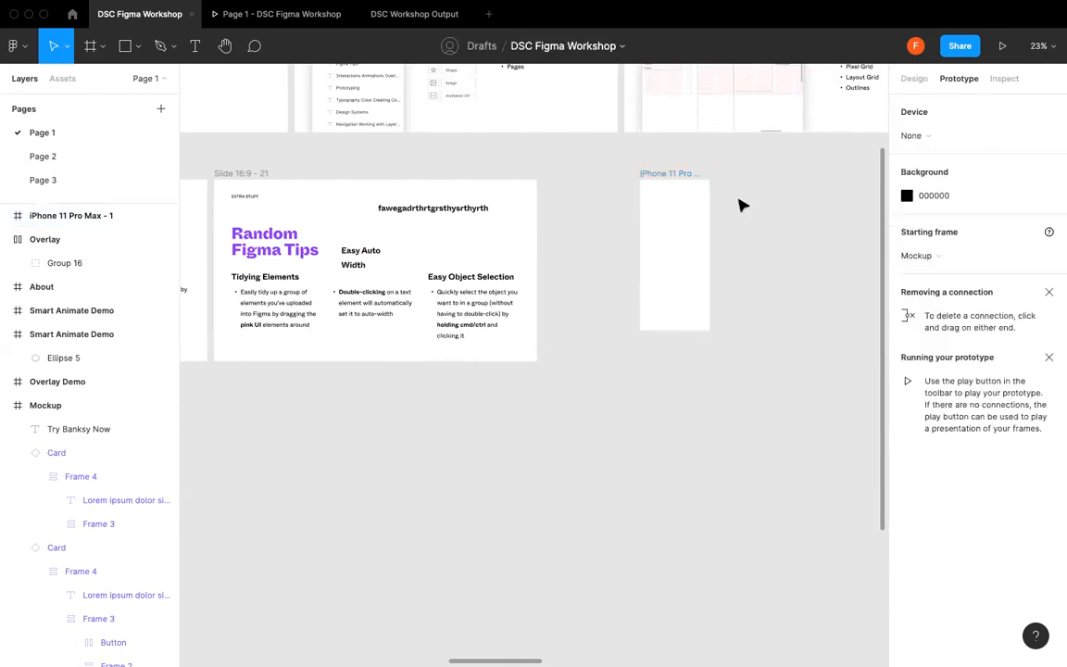
click(922, 135)
click(950, 165)
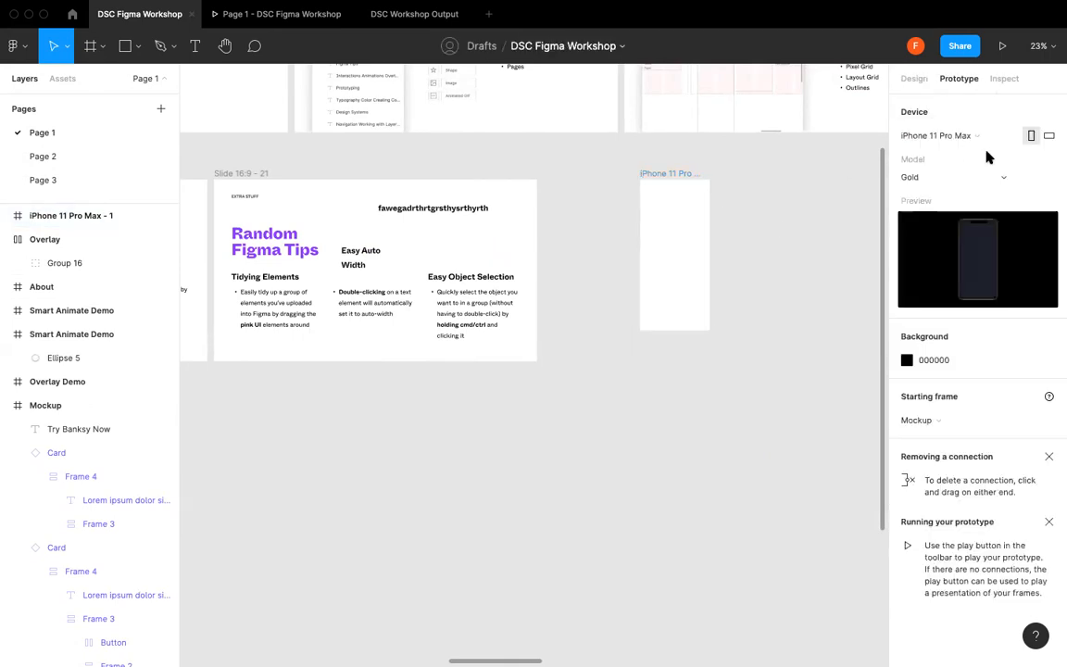
click(1049, 136)
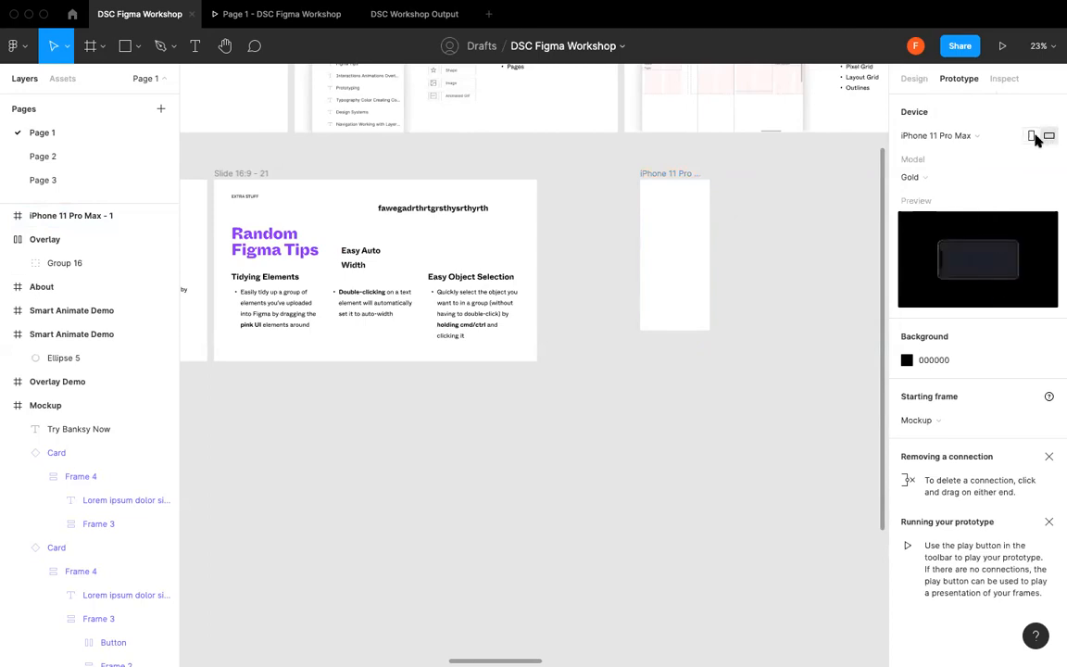
click(1033, 137)
click(1050, 137)
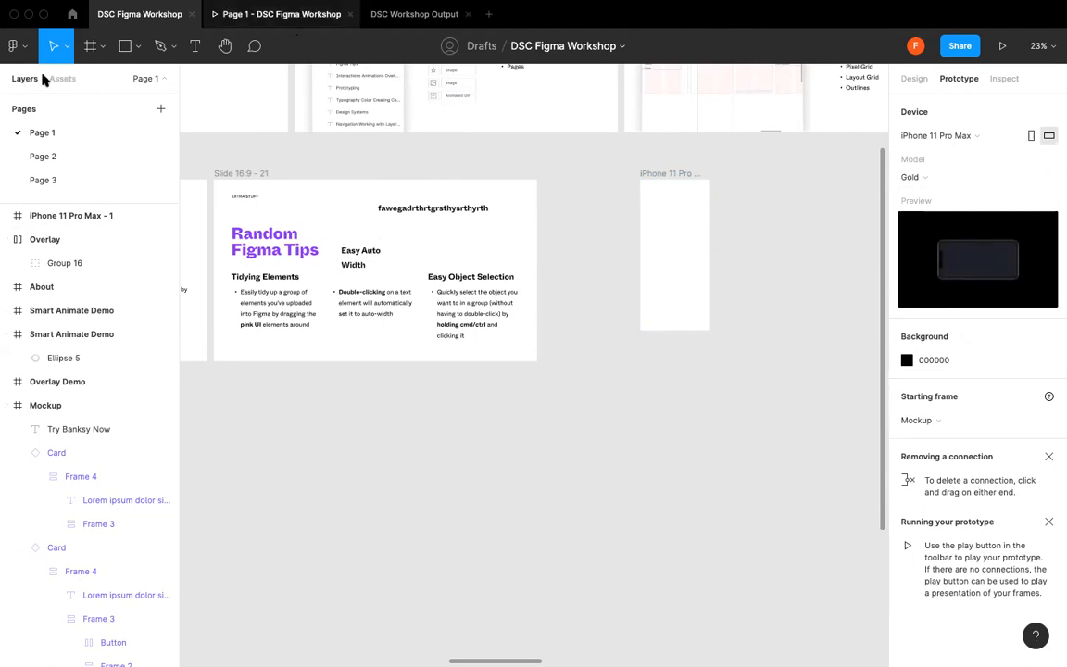
- Look over the file's local components and the available plugin, file and view commands
click(62, 80)
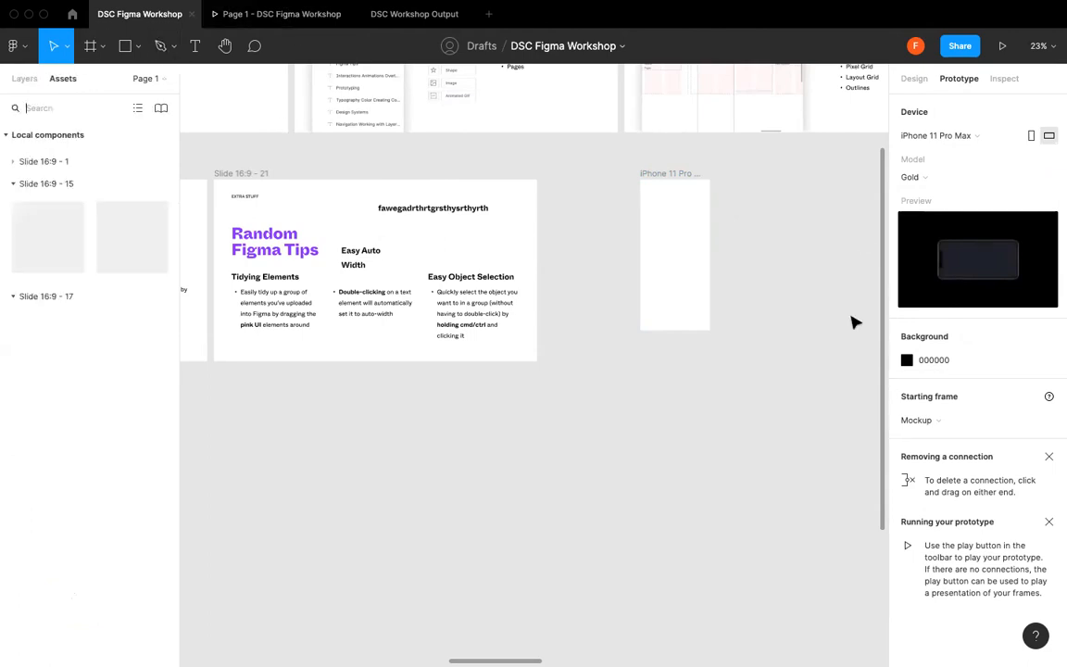
click(5, 136)
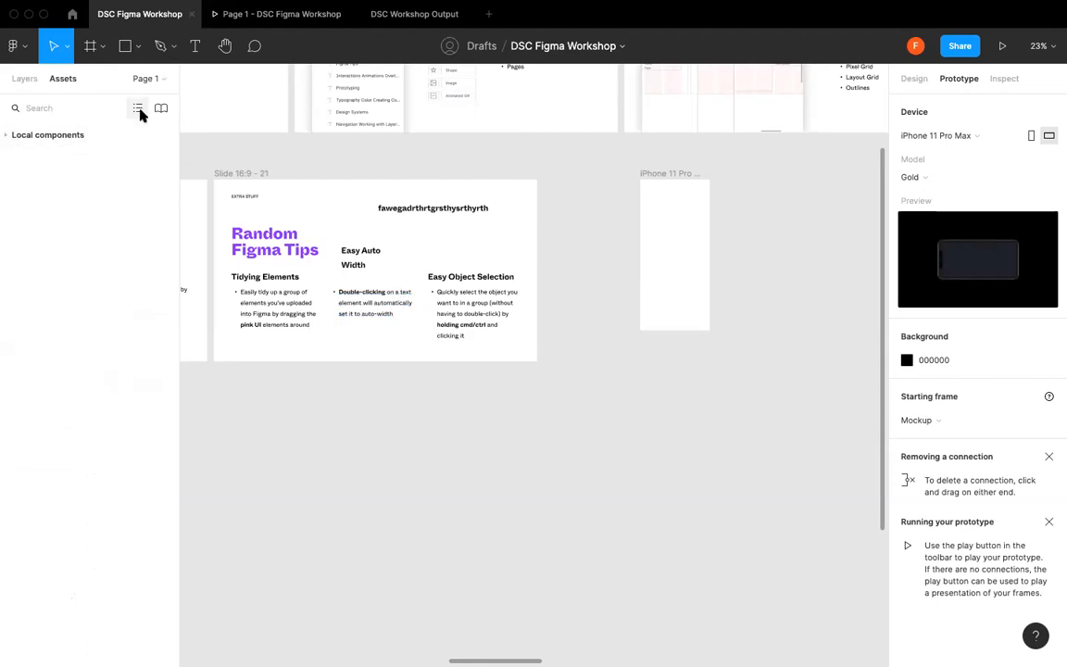
click(20, 45)
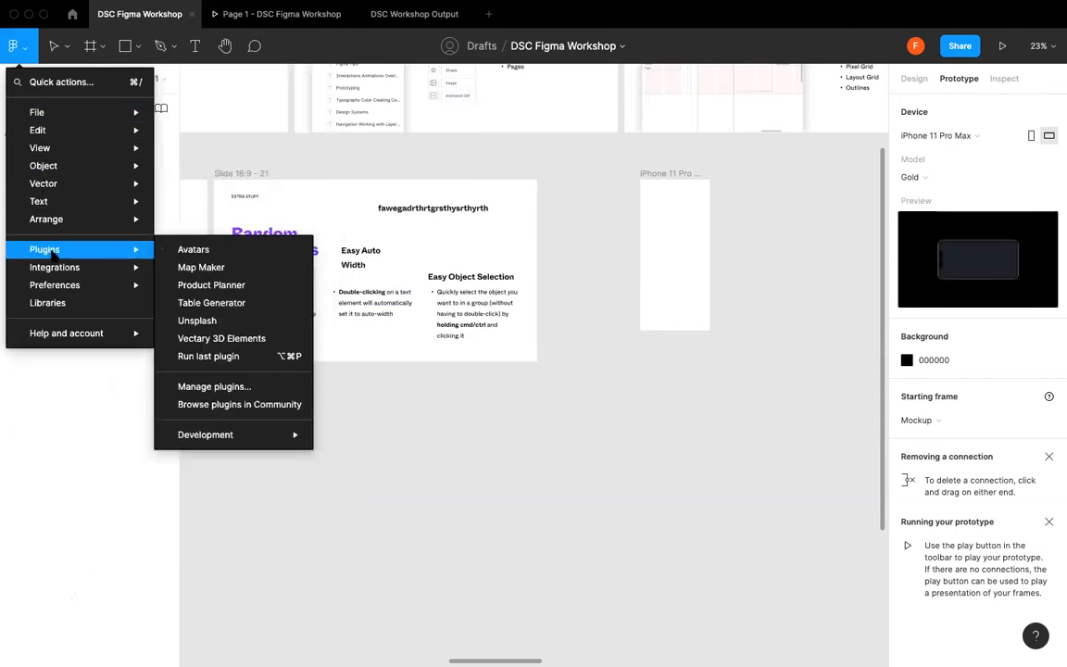
mouse_move(54, 286)
mouse_move(75, 113)
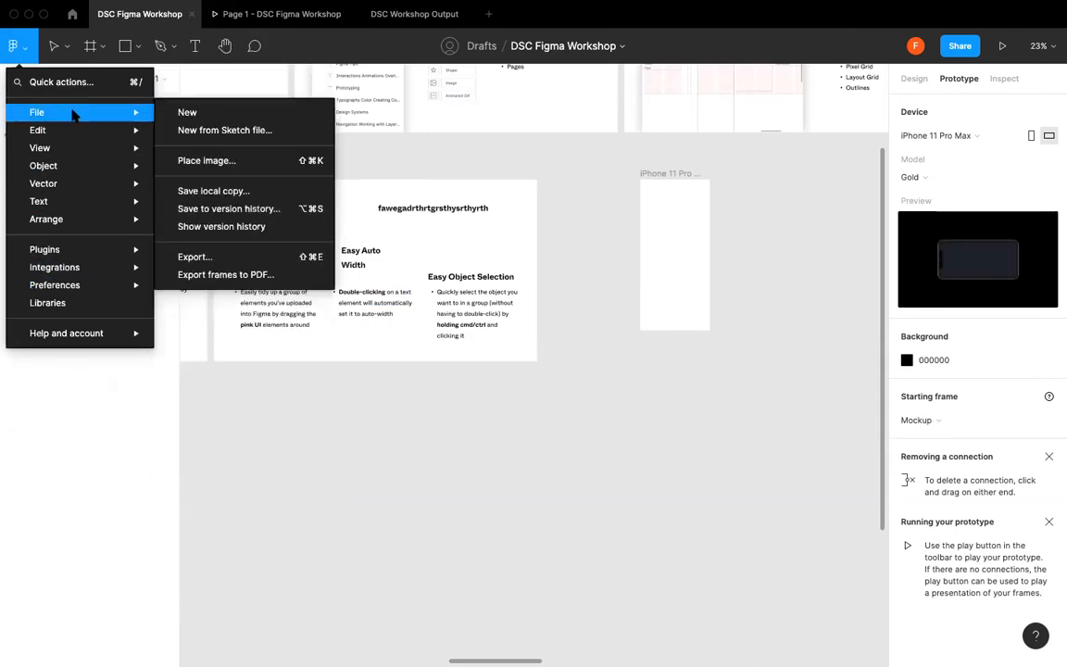
mouse_move(71, 142)
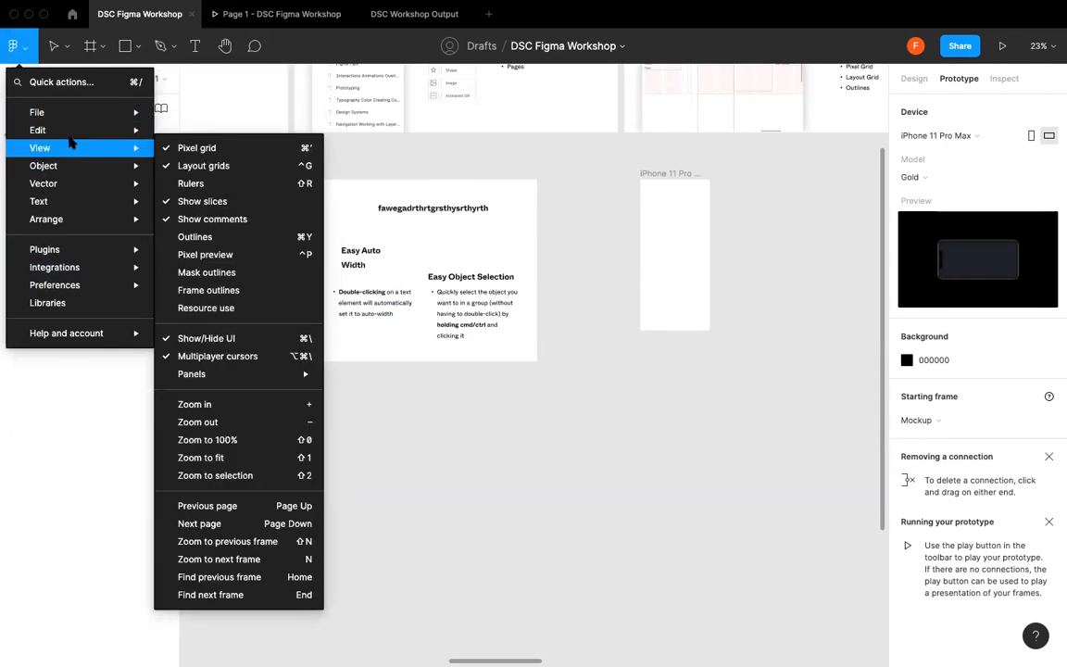
click(647, 267)
- Switch to the other Figma account and open the Stackable team library file from Gambit Technologies' Stackable Files project
click(72, 15)
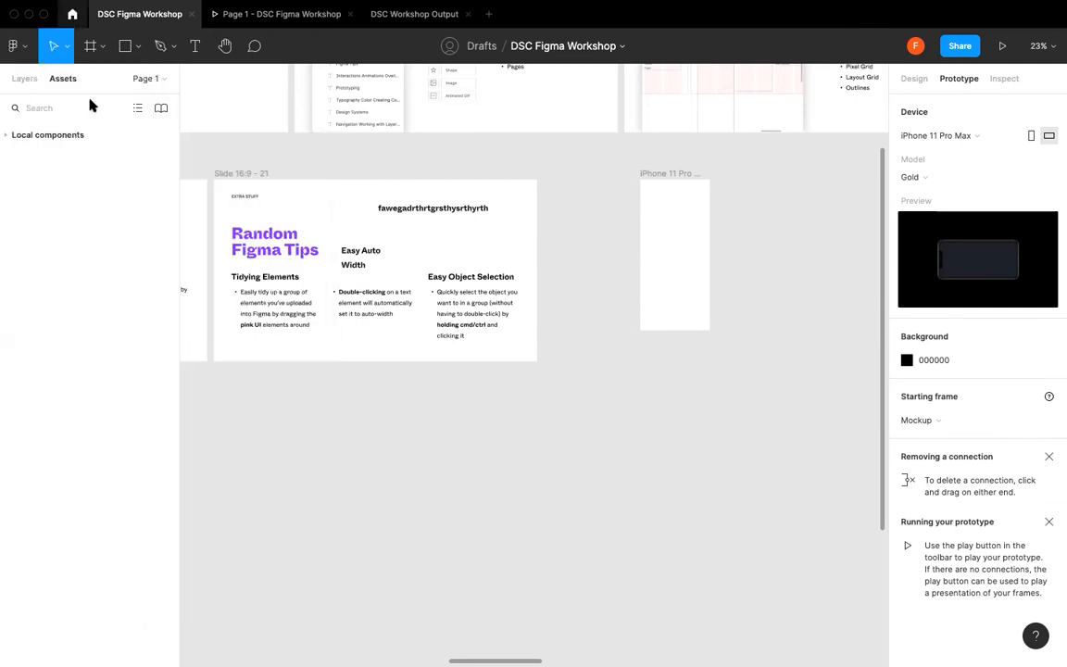
click(104, 44)
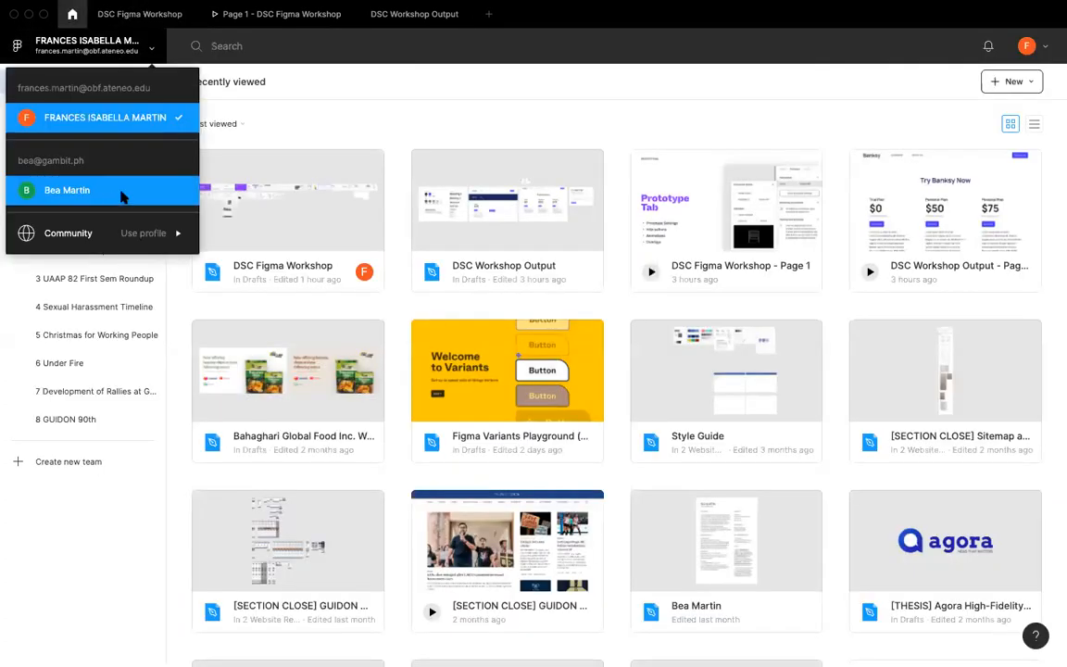
click(123, 190)
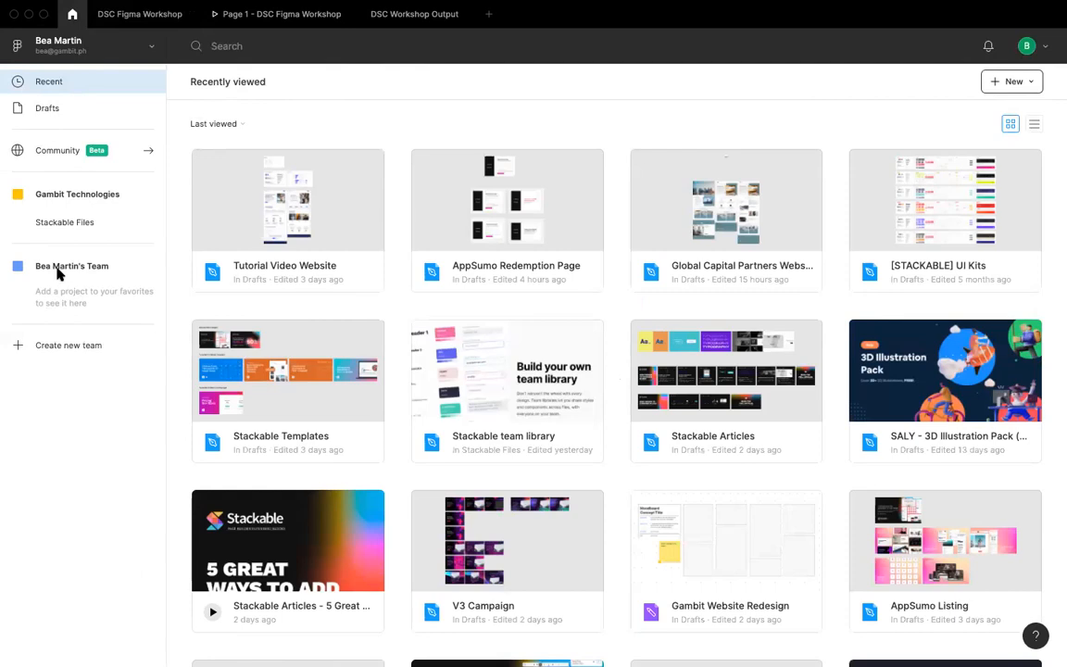
click(63, 198)
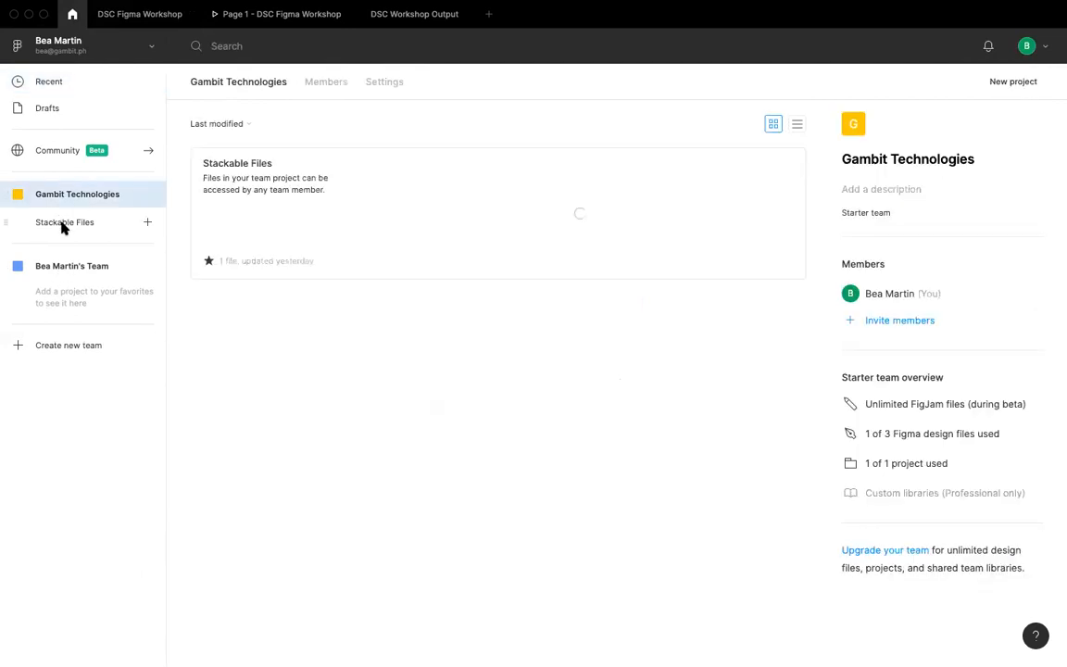
click(286, 163)
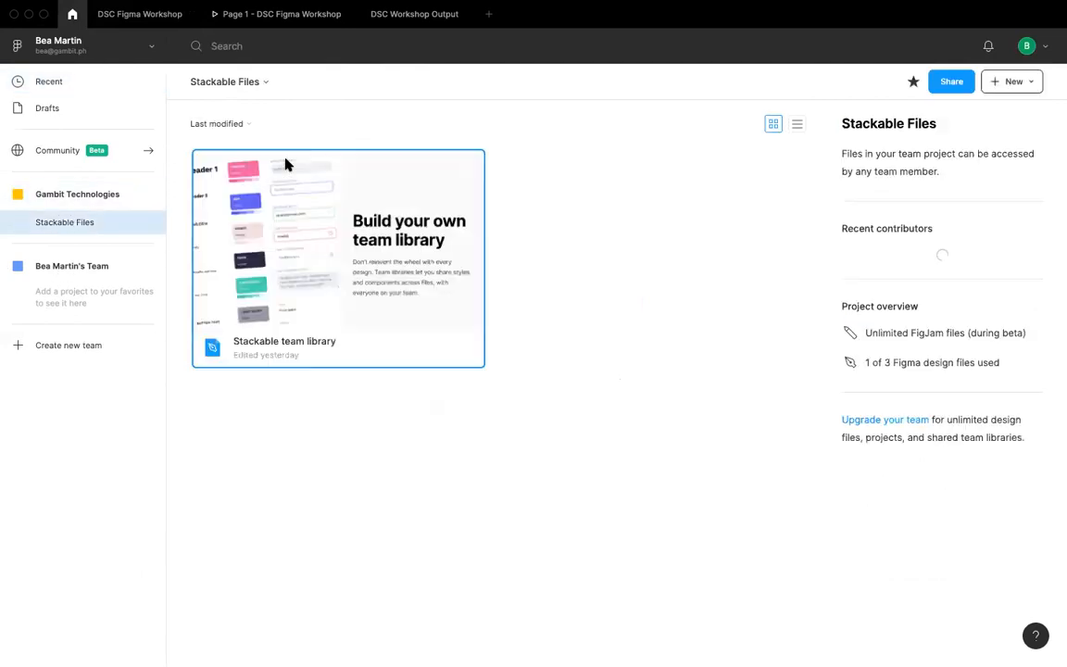
double_click(288, 182)
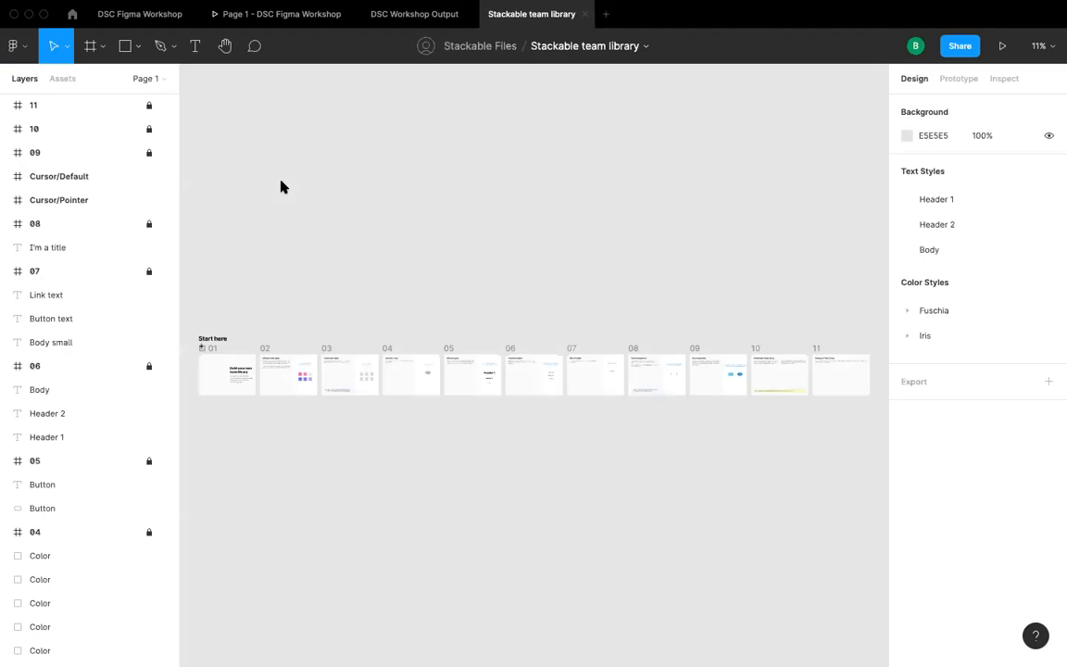
- Explore the libraries available to the file, trying the team colors library's toggle and viewing its color styles
click(62, 80)
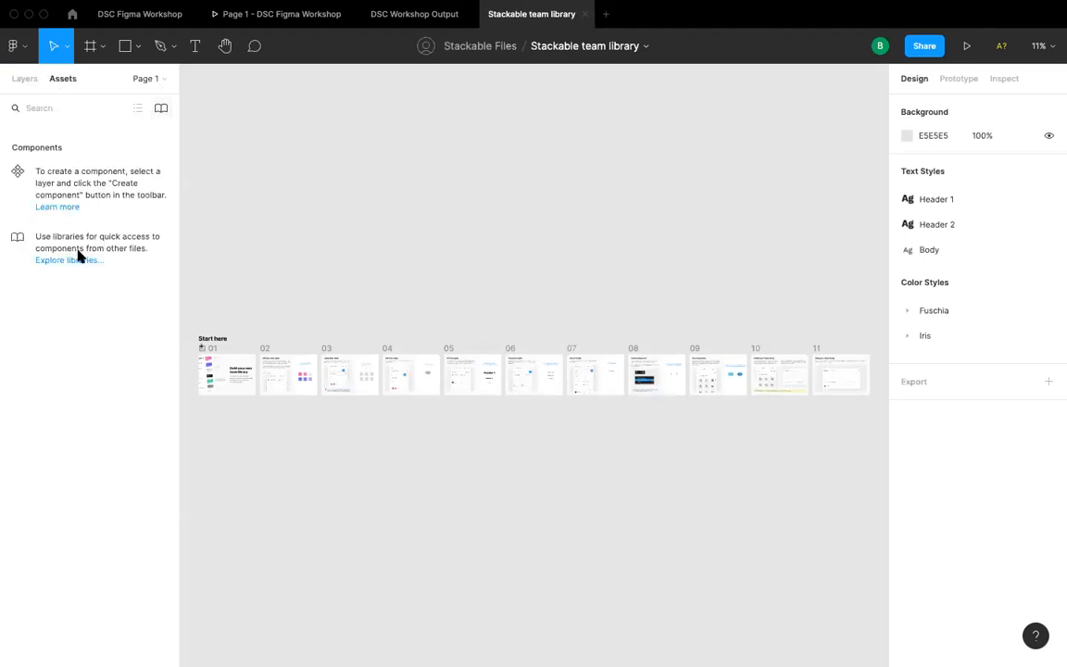
click(72, 262)
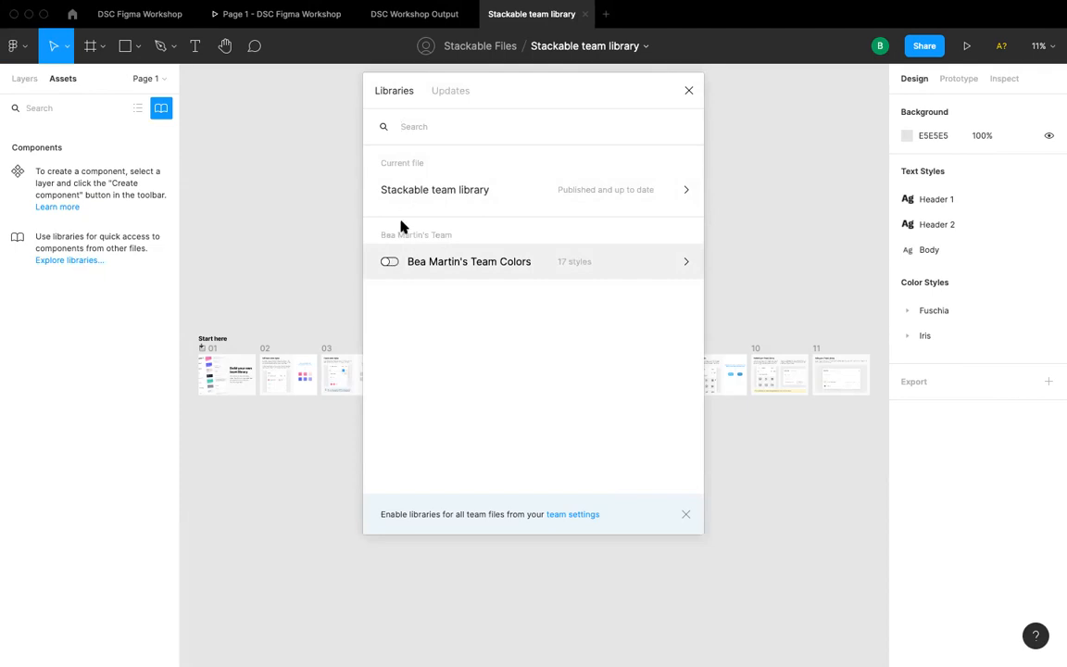
click(390, 262)
click(390, 262)
click(391, 261)
click(390, 262)
click(391, 261)
click(390, 262)
click(390, 262)
click(667, 269)
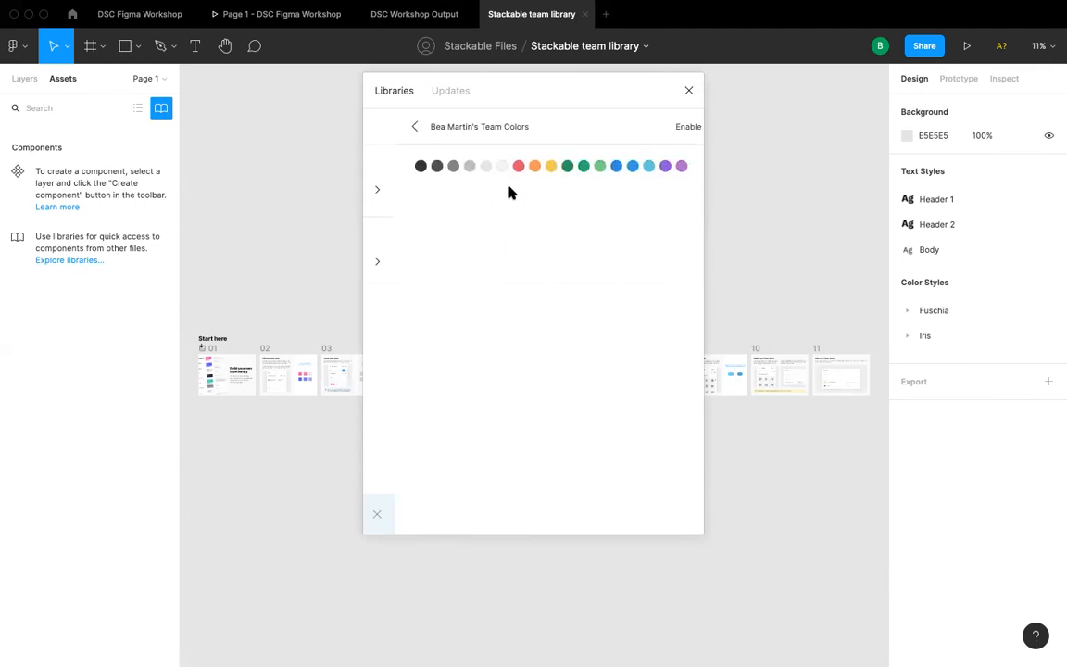
click(689, 90)
- Examine the opening frames of the team library file, and return to the design properties of the DSC Figma Workshop file
click(25, 80)
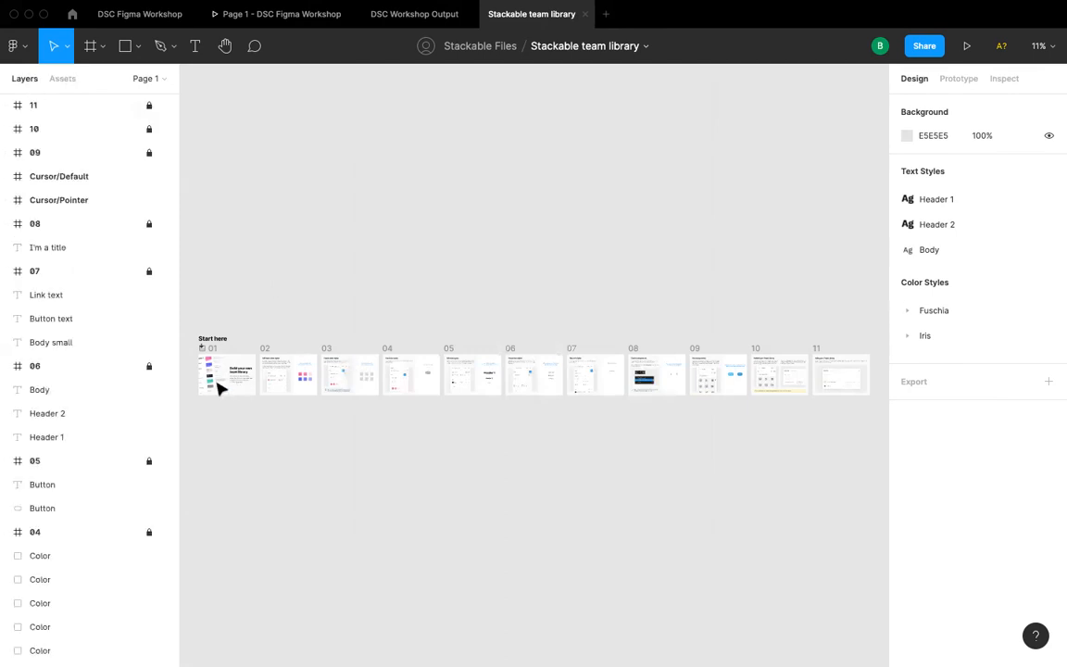
scroll(239, 442, up, 3)
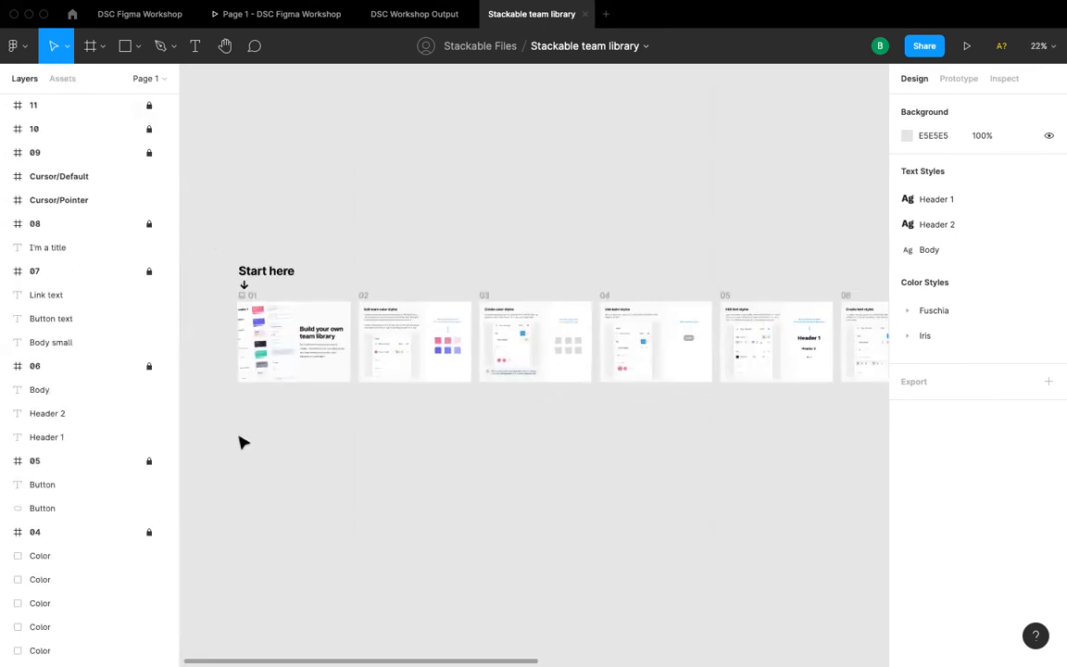
scroll(265, 319, up, 3)
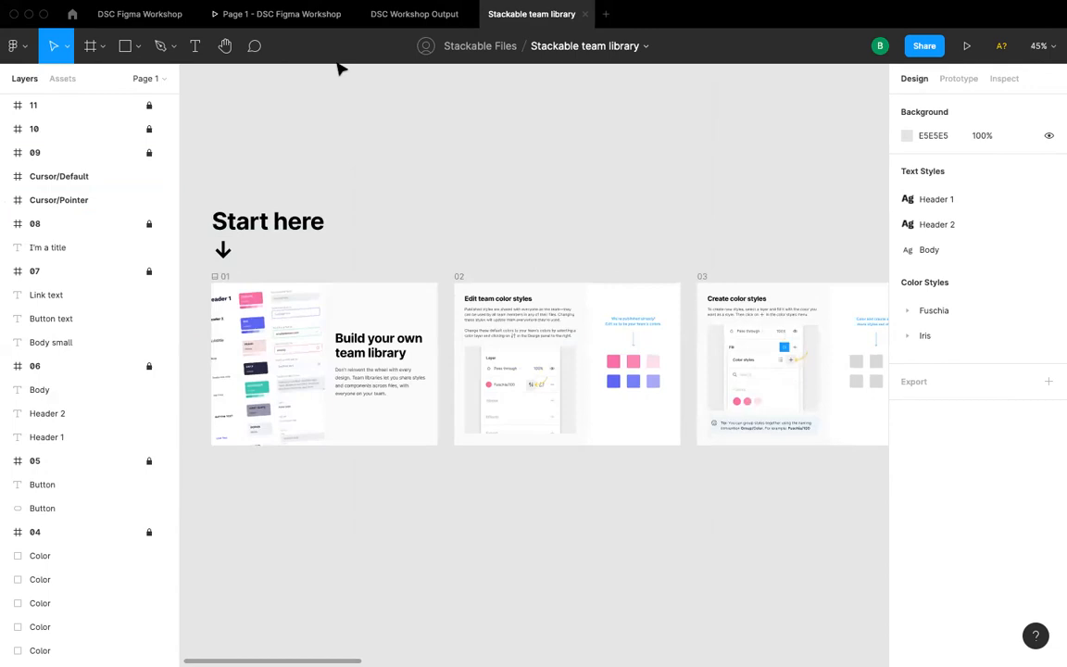
click(52, 77)
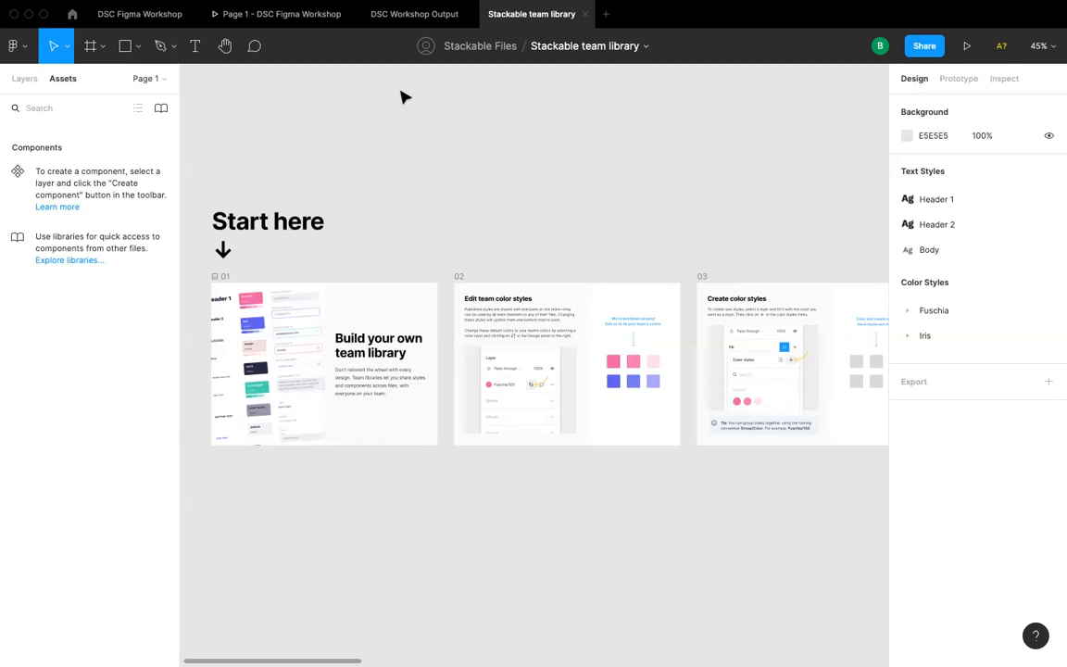
click(148, 13)
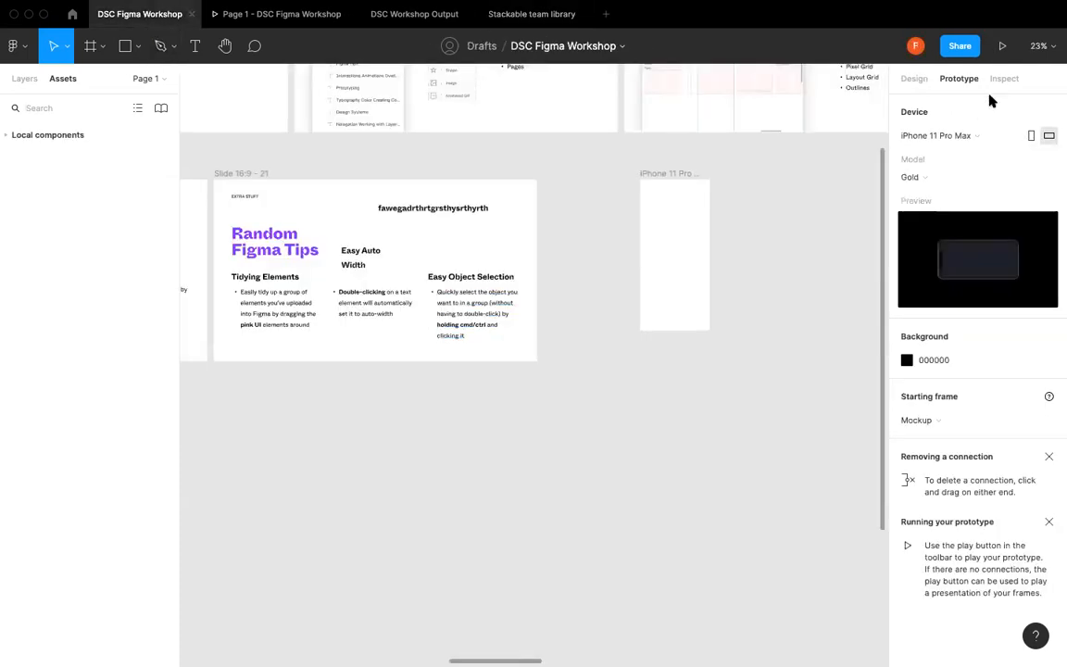
click(928, 80)
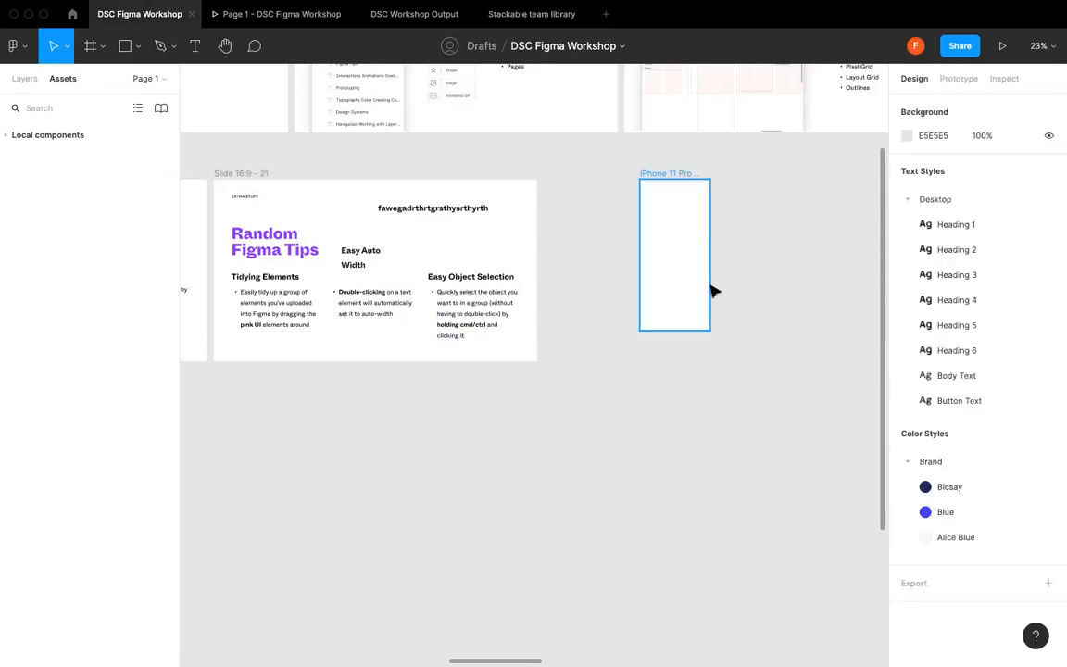